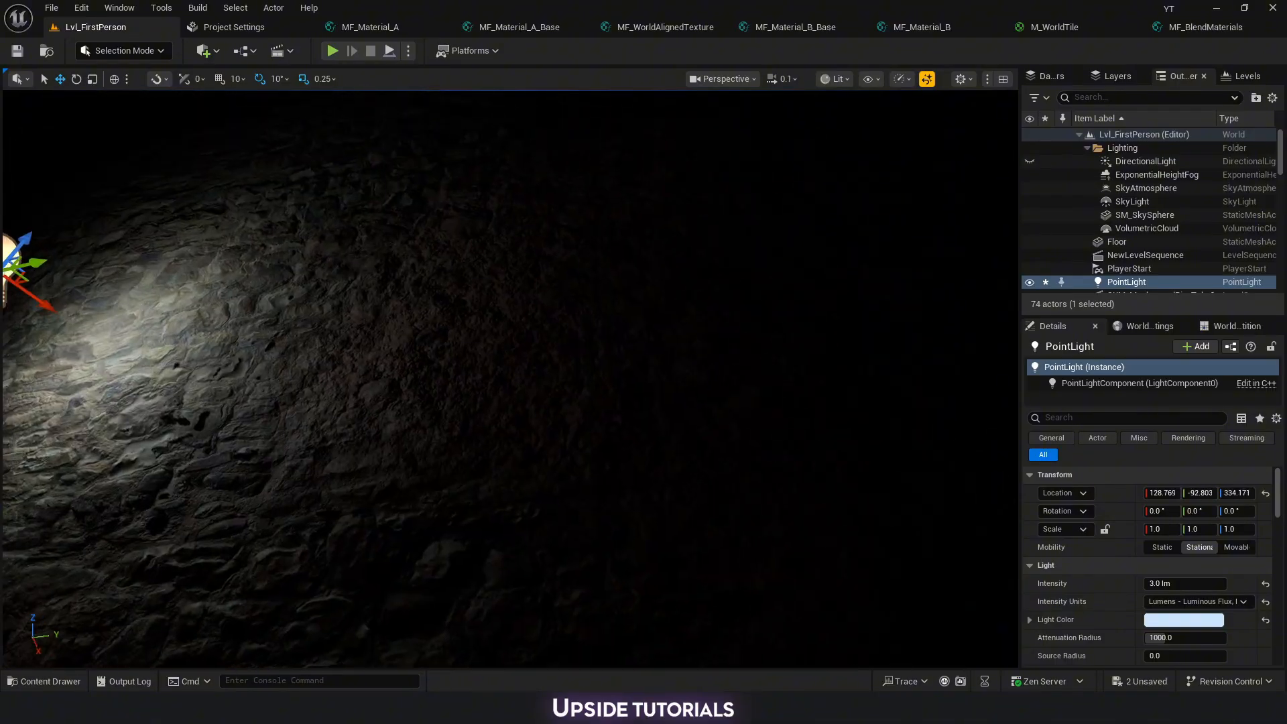
pyautogui.press('a')
pyautogui.moveTo(511, 378); pyautogui.dragTo(650, 381, button='right')
pyautogui.press('a')
pyautogui.press('a')
pyautogui.press('a')
pyautogui.press('a')
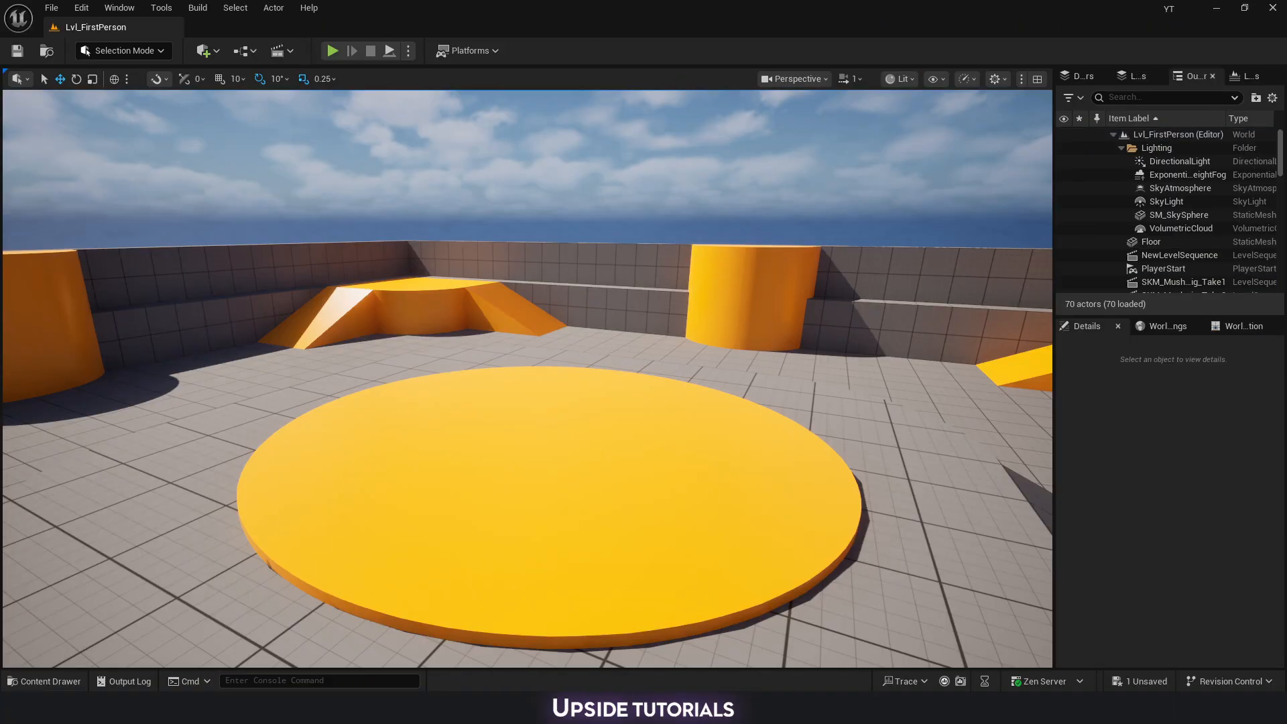
# Show the contents of the WorldTile folder in the project's content.
pyautogui.moveTo(561, 385)
pyautogui.mouseDown(button='right')
pyautogui.moveTo(526, 385)
pyautogui.moveTo(540, 395)
pyautogui.mouseUp(button='right')
pyautogui.press('w')
pyautogui.hotkey('ctrl', 'space')
pyautogui.rightClick(742, 503)
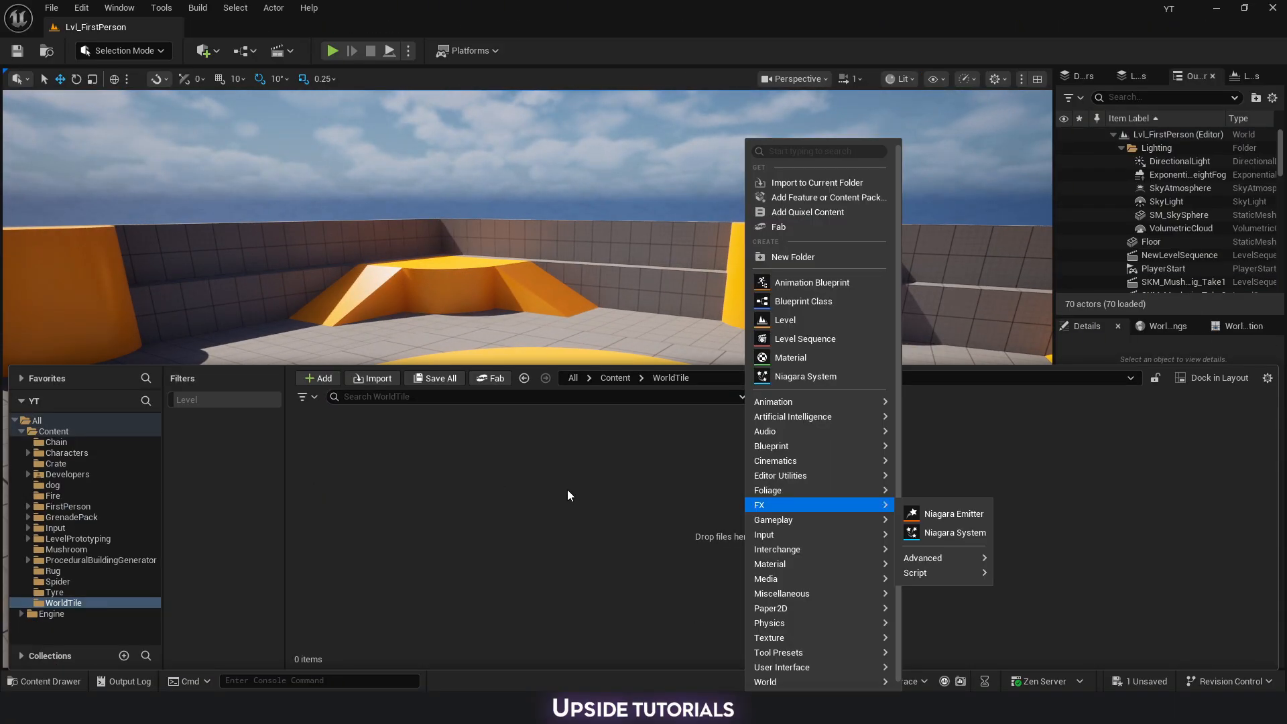
pyautogui.click(567, 489)
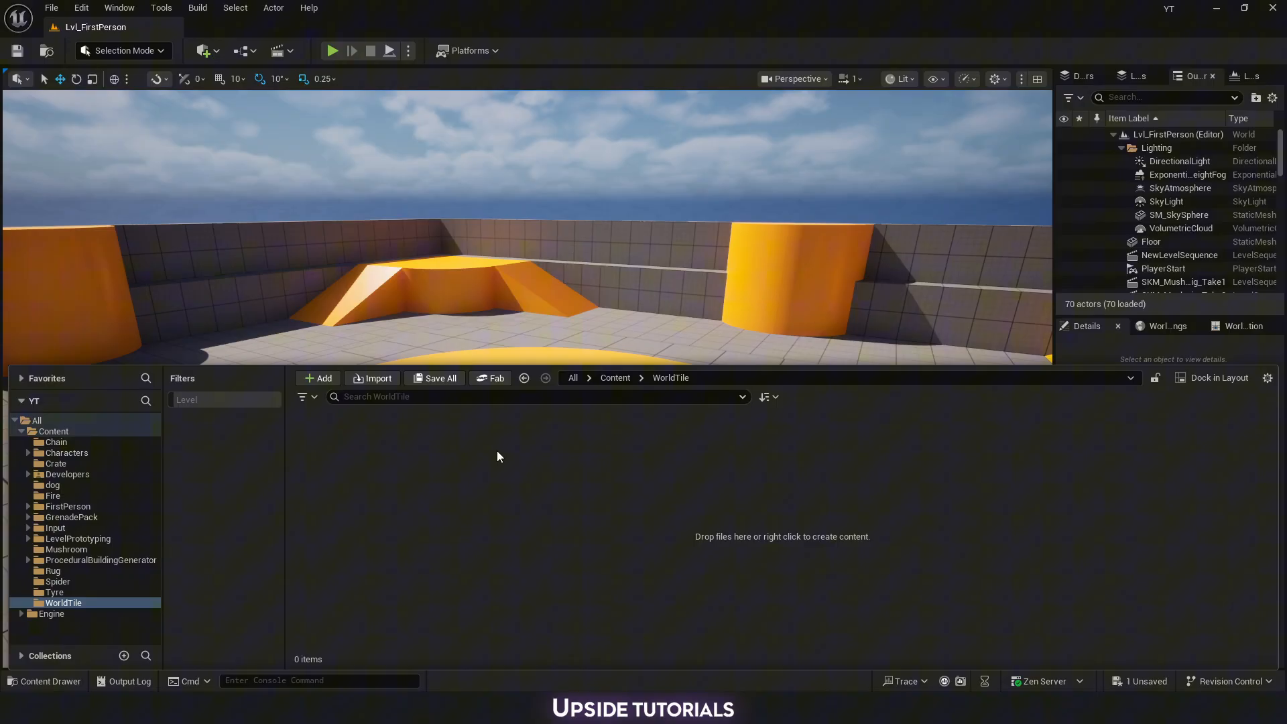
pyautogui.rightClick(388, 480)
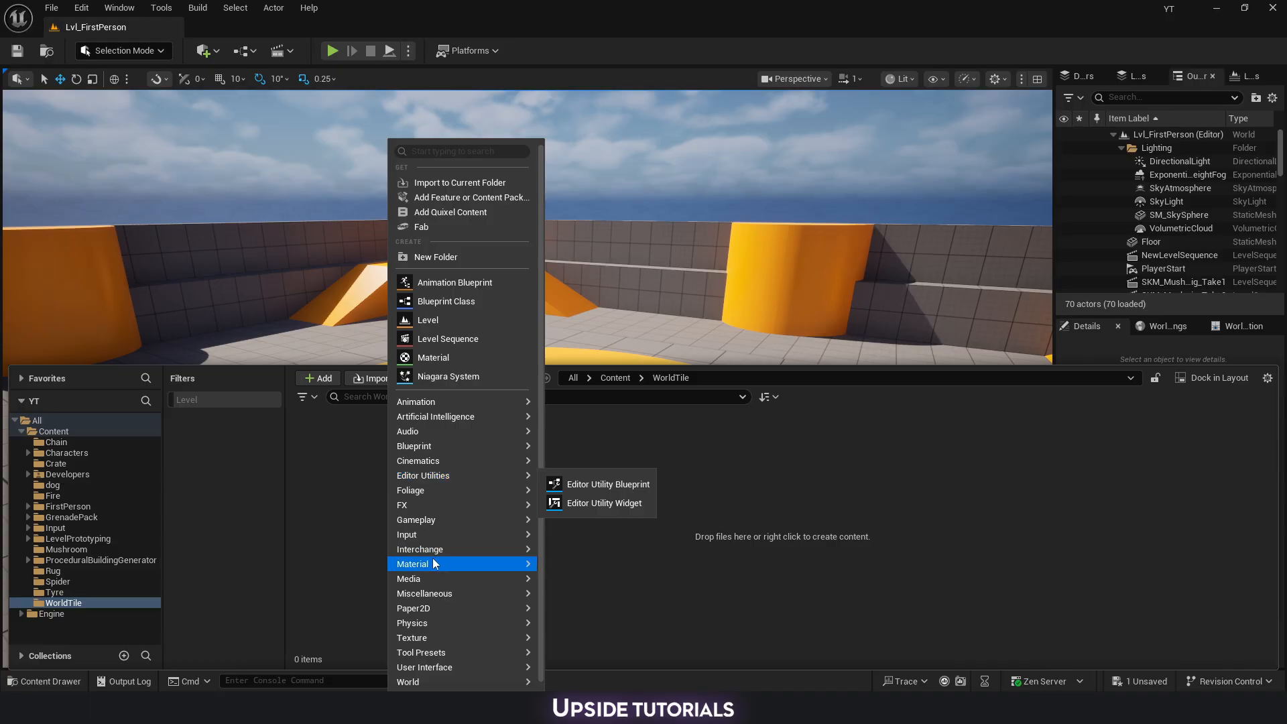
pyautogui.click(336, 462)
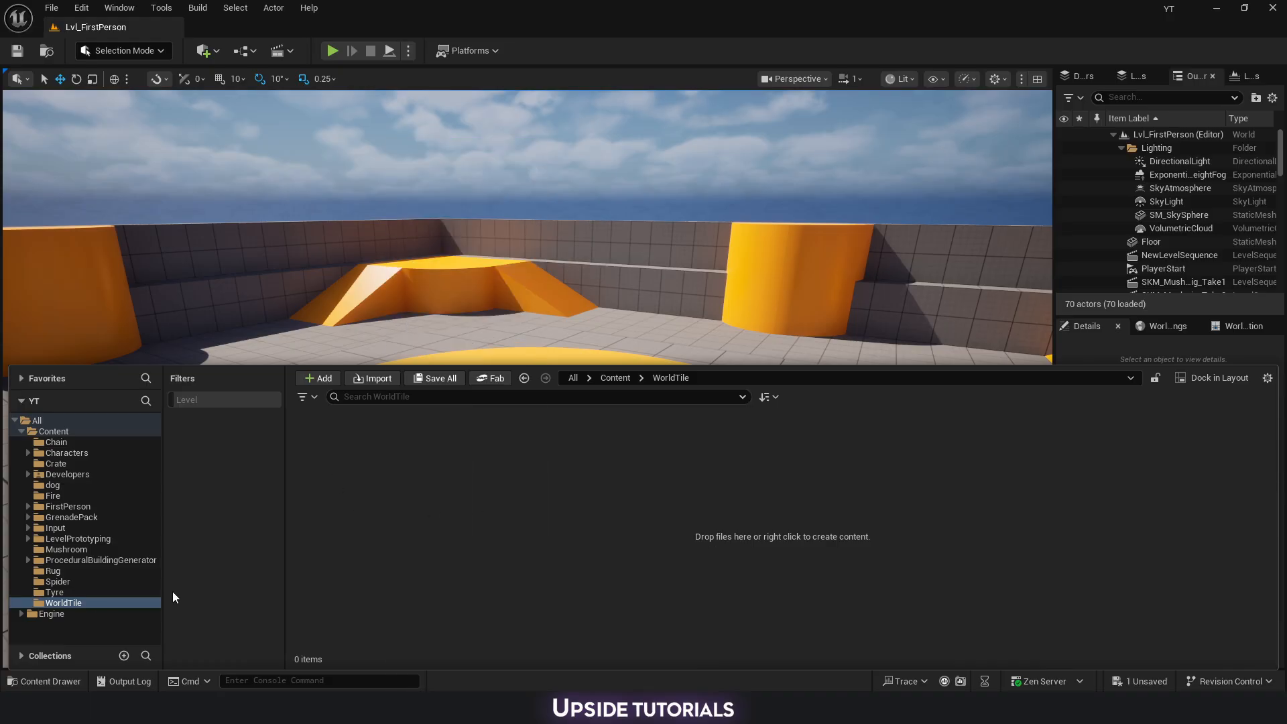
# Create a new Material Function in the WorldTile folder and name it MF_Material_A.
pyautogui.rightClick(379, 480)
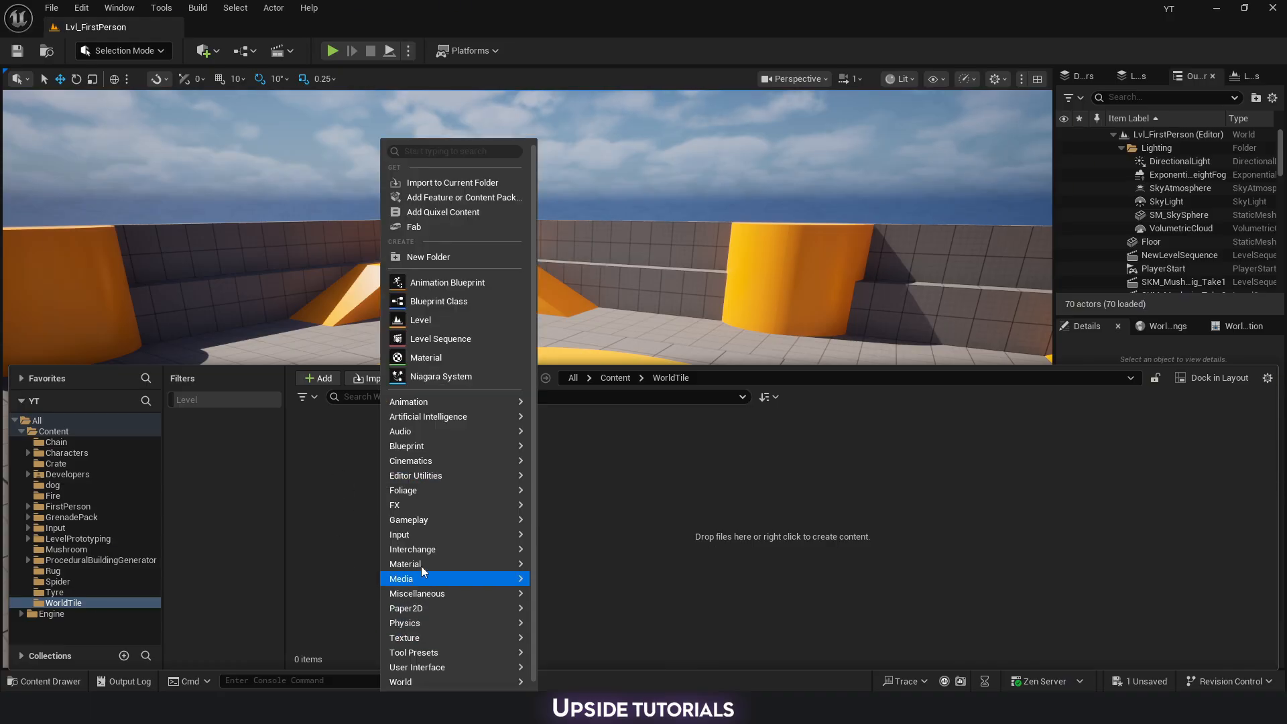
pyautogui.moveTo(424, 565)
pyautogui.moveTo(571, 634)
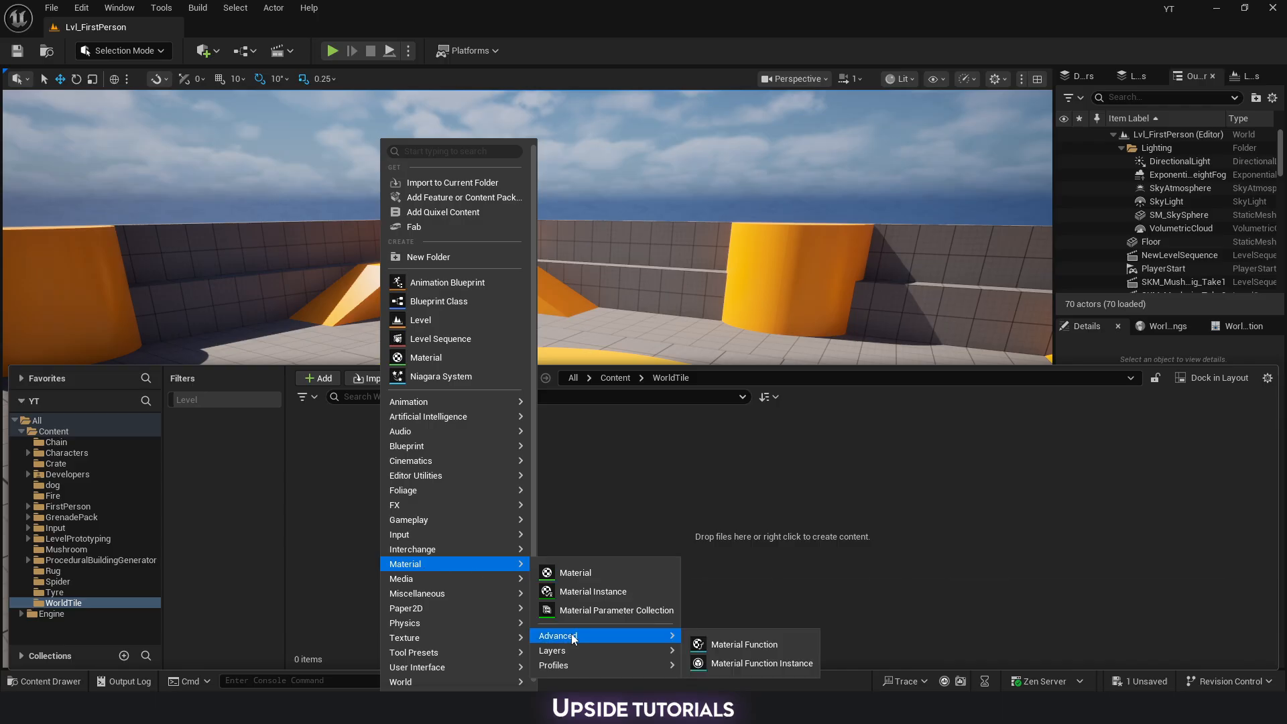
pyautogui.click(749, 644)
pyautogui.write('MF')
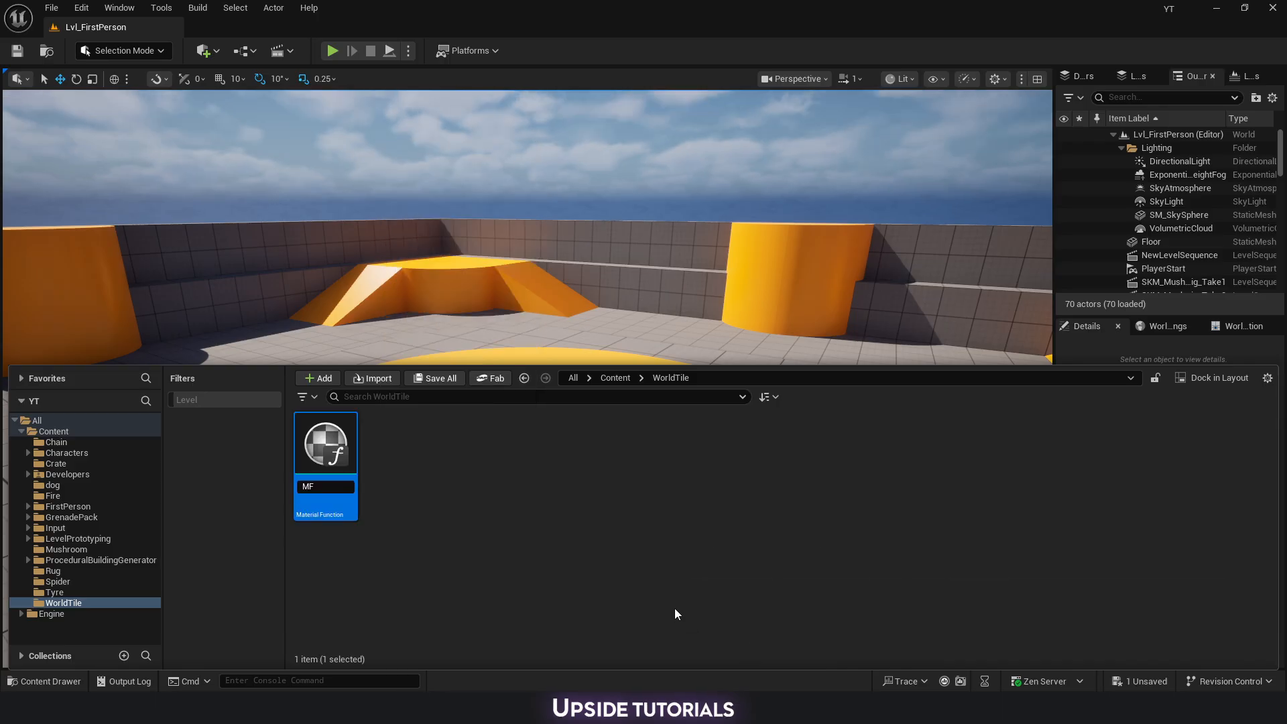
pyautogui.write('_Material_A')
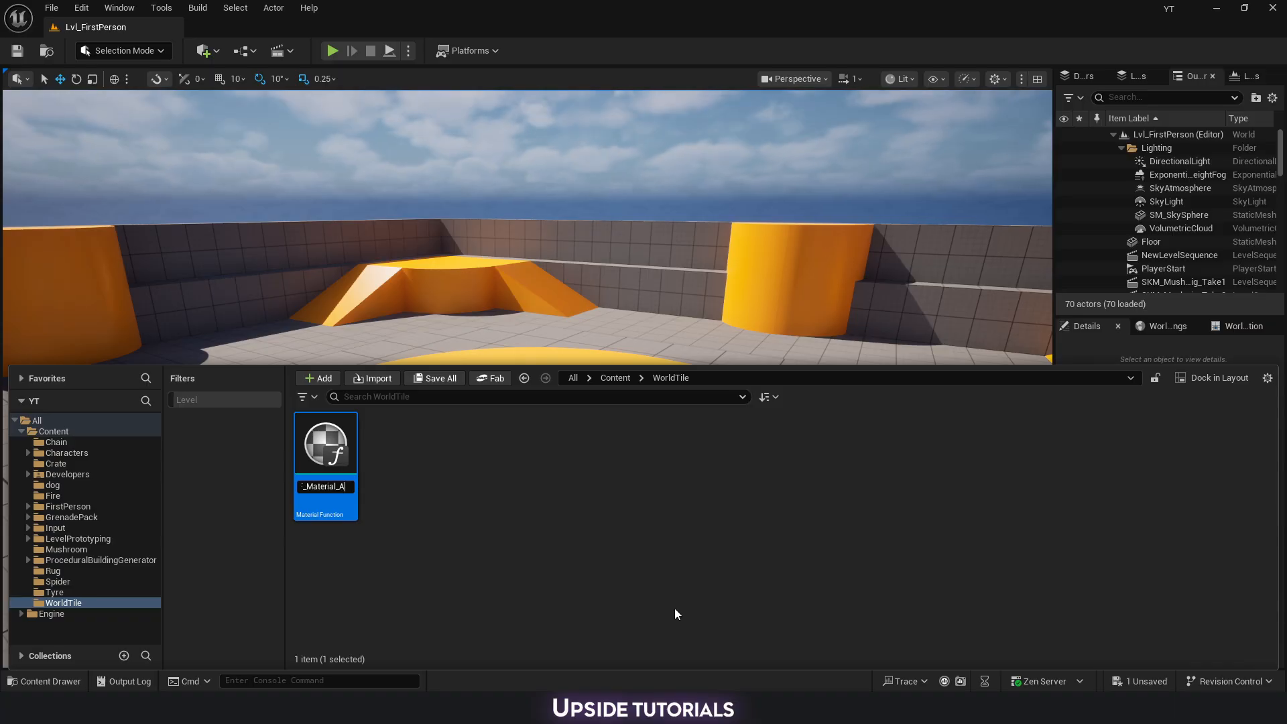
pyautogui.press('Return')
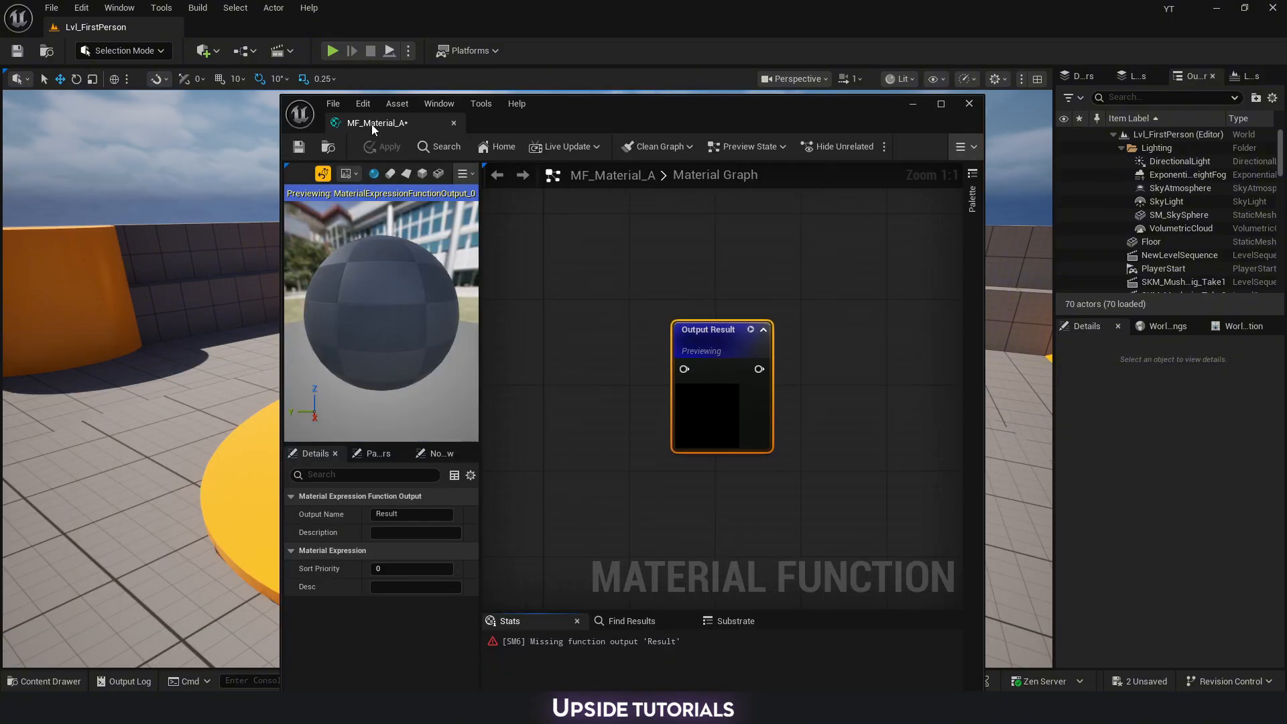
# Move the Output Result node far along the material graph, leaving room for nodes in front of it.
pyautogui.moveTo(956, 224); pyautogui.dragTo(1104, 413)
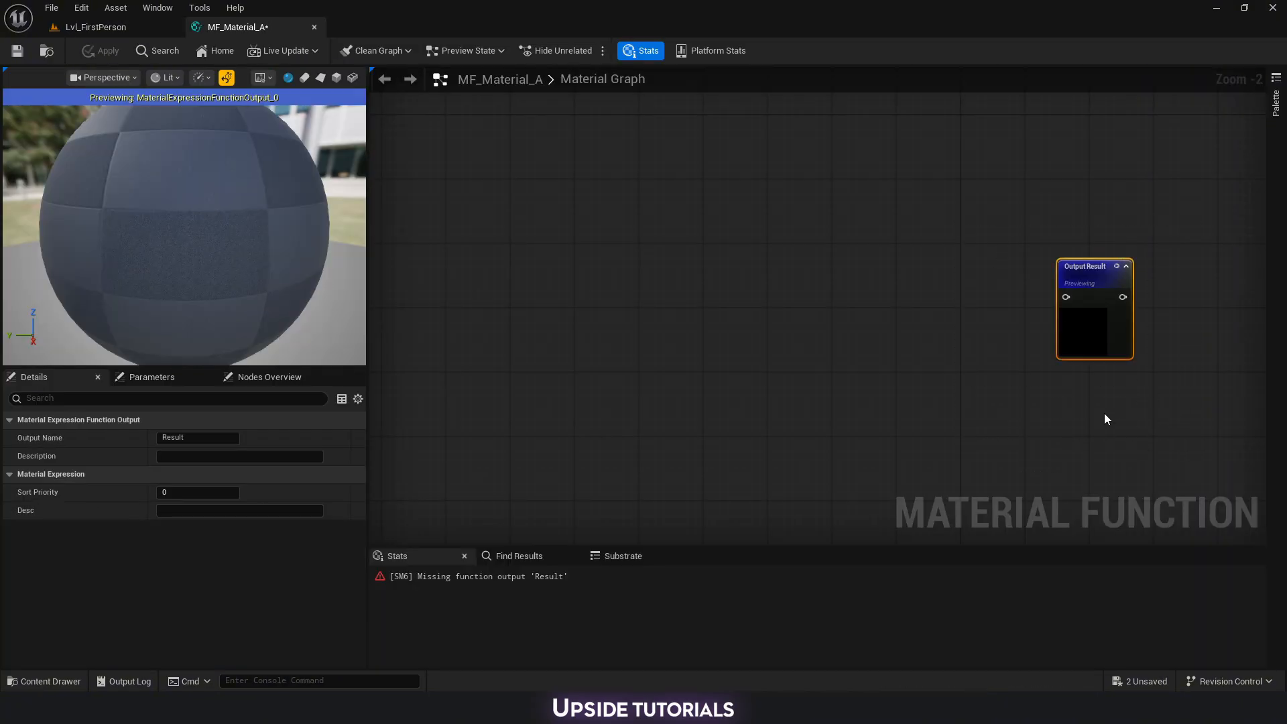
pyautogui.click(813, 356)
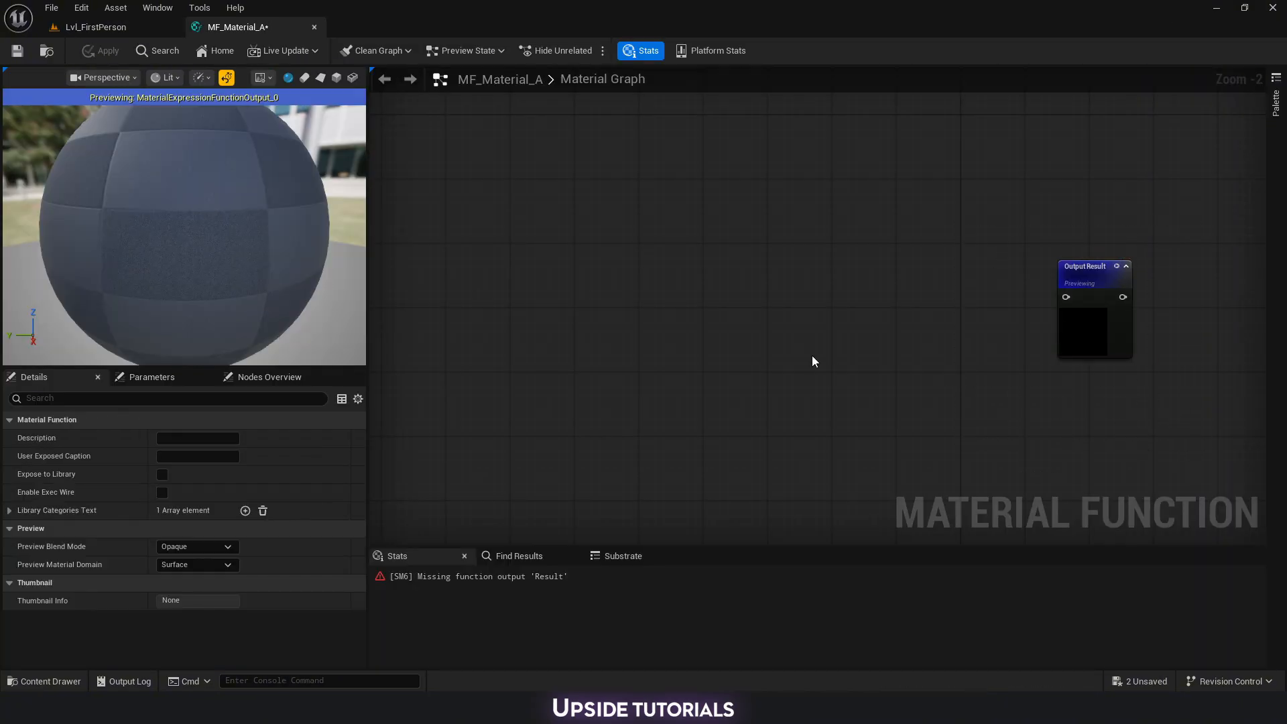
pyautogui.moveTo(812, 357); pyautogui.dragTo(883, 359, button='right')
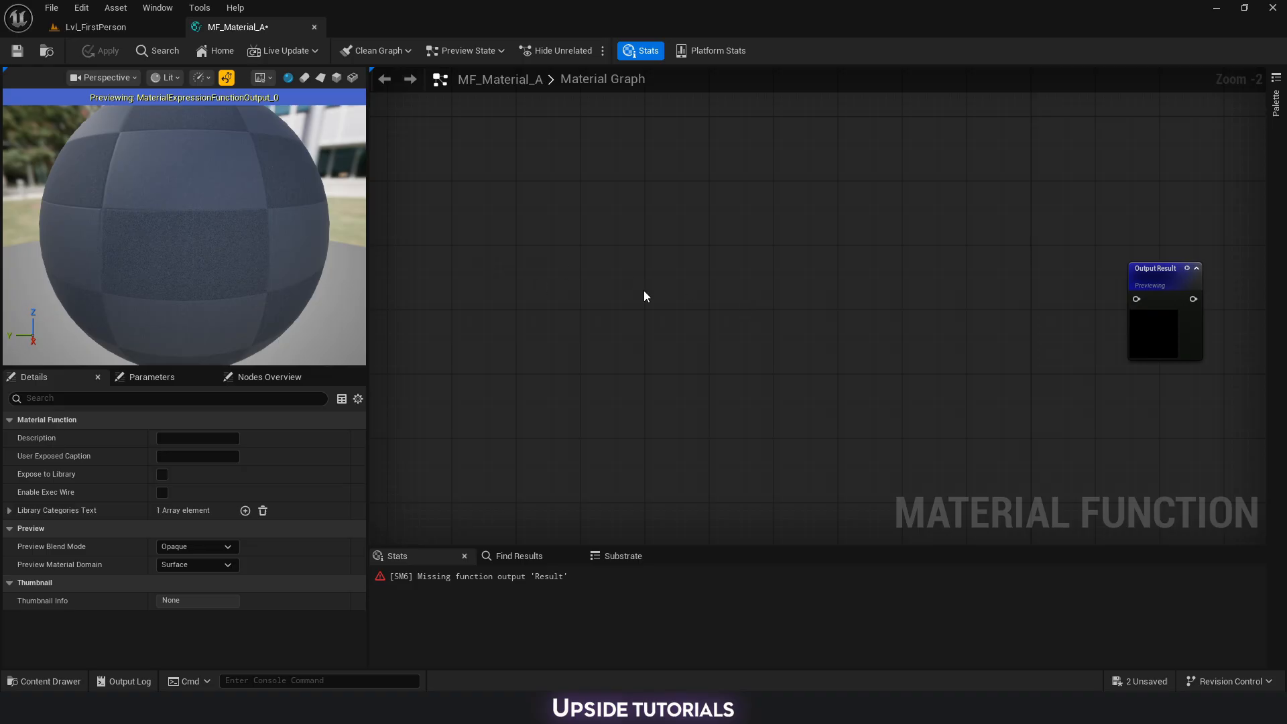
pyautogui.scroll(-1, 631, 328)
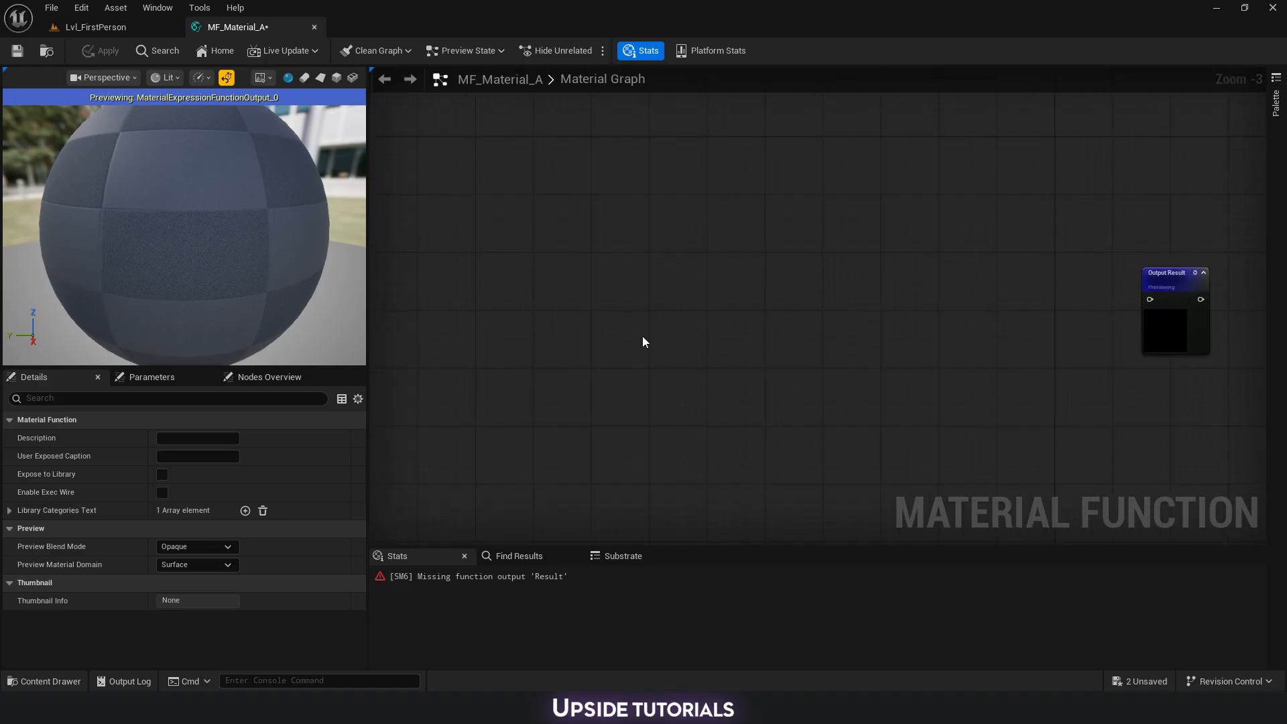
# Add a Function Input node to the graph, well ahead of the Output Result node.
pyautogui.rightClick(521, 271)
pyautogui.write('in')
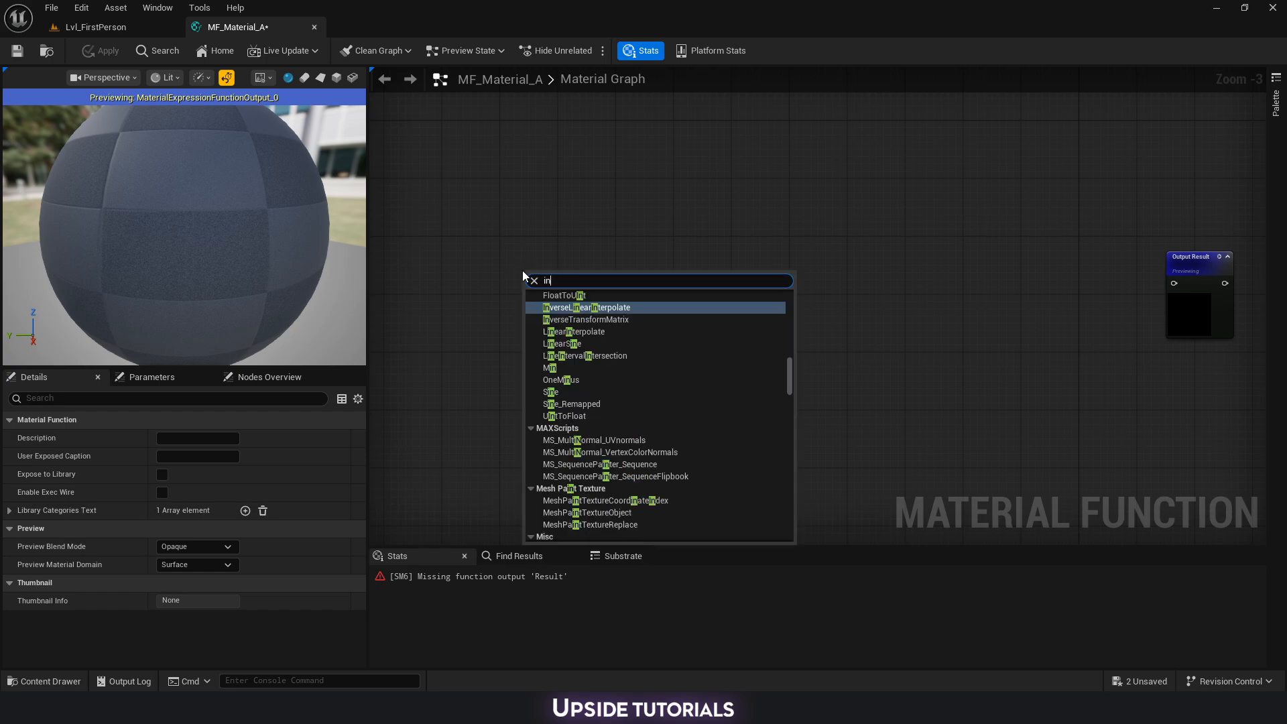
pyautogui.write('put')
pyautogui.press('Return')
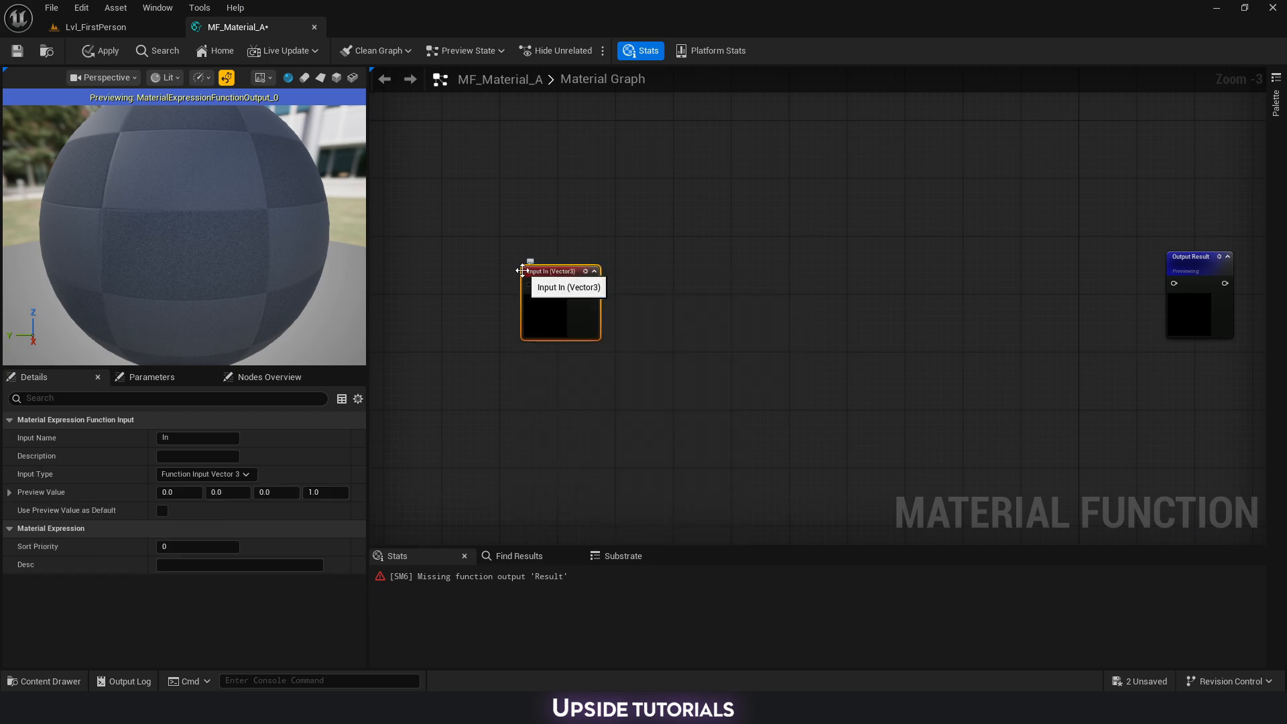
pyautogui.moveTo(523, 270); pyautogui.dragTo(501, 278)
# Name the function input Material Attributes and set its type to Function Input Material Attributes.
pyautogui.click(174, 438)
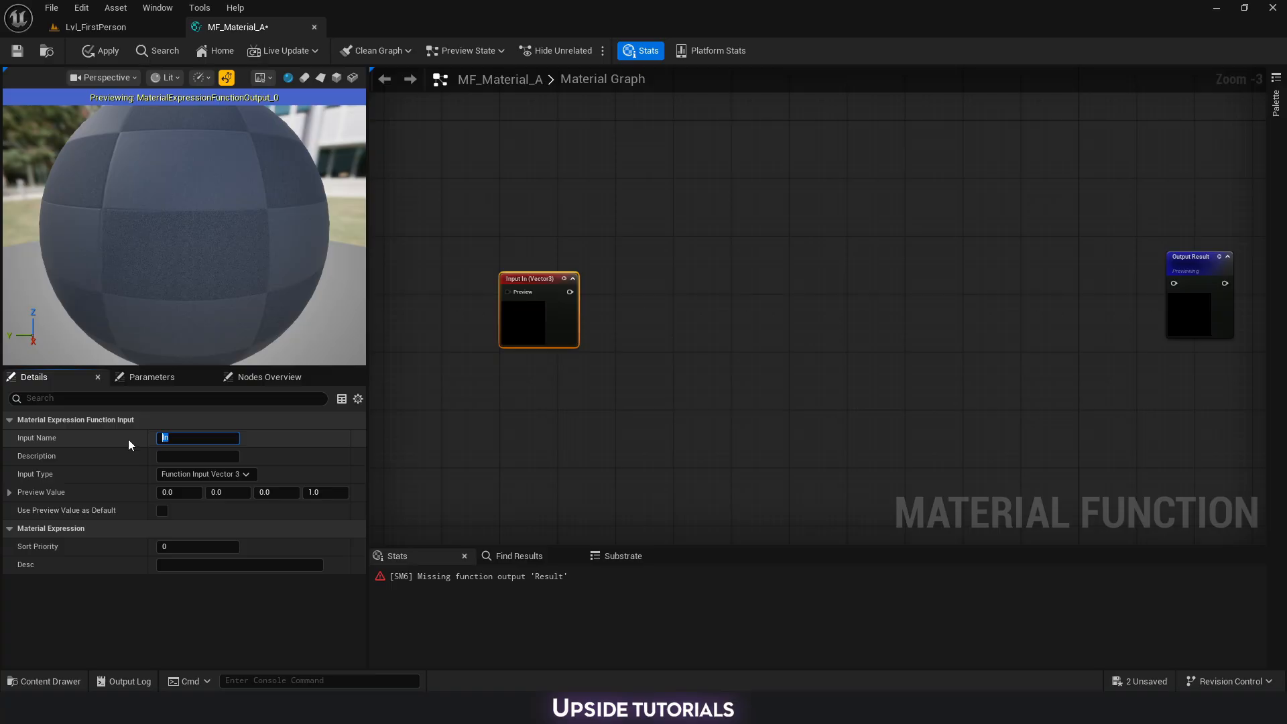
pyautogui.write('Material Attributes')
pyautogui.press('Return')
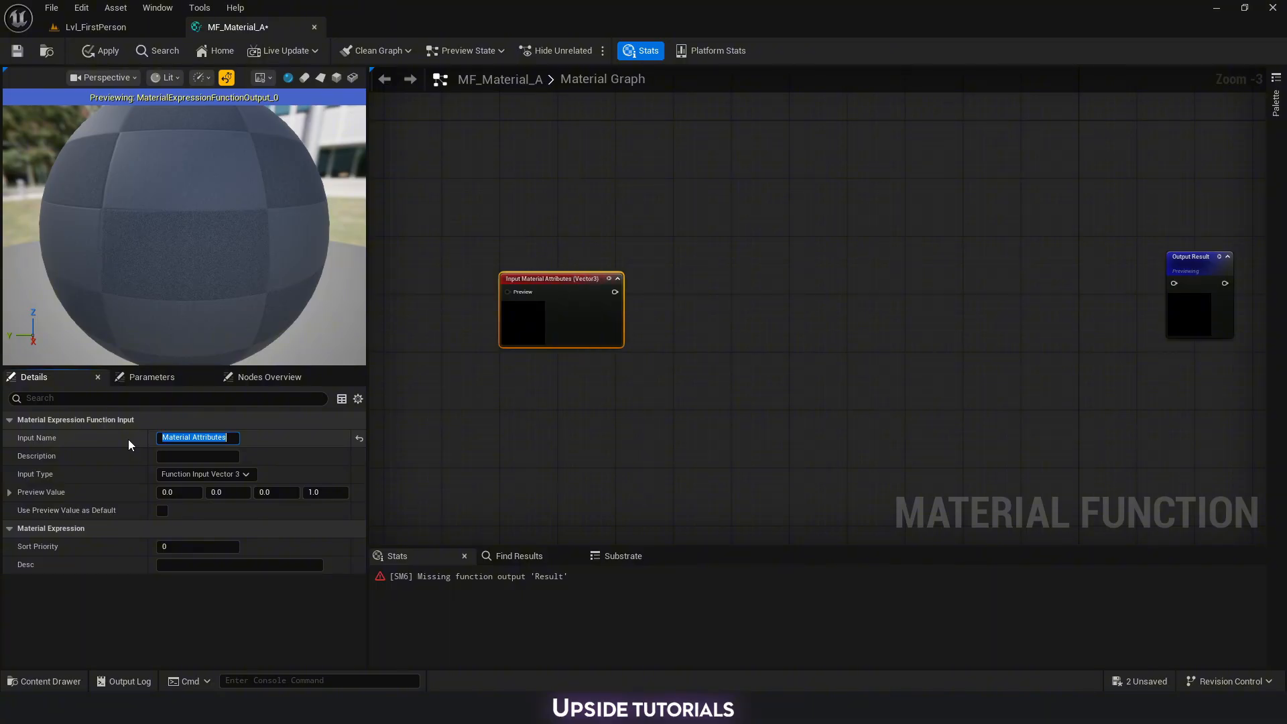
pyautogui.click(130, 444)
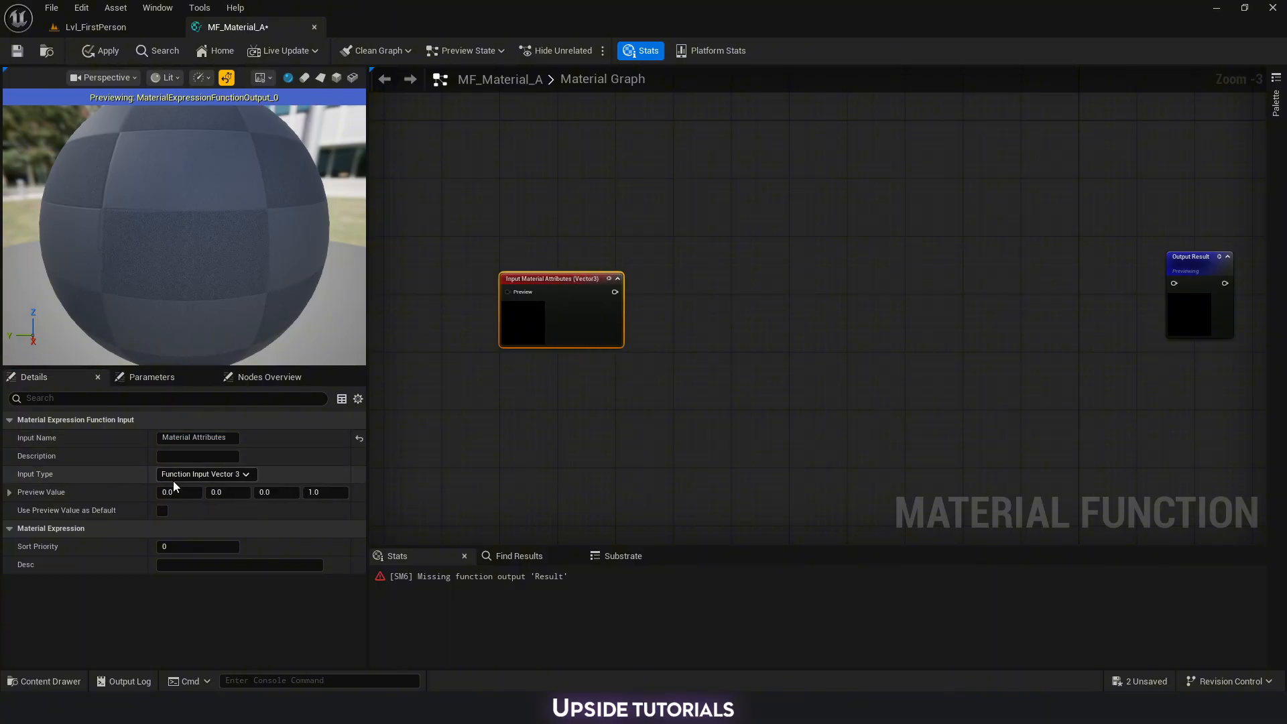
pyautogui.click(232, 475)
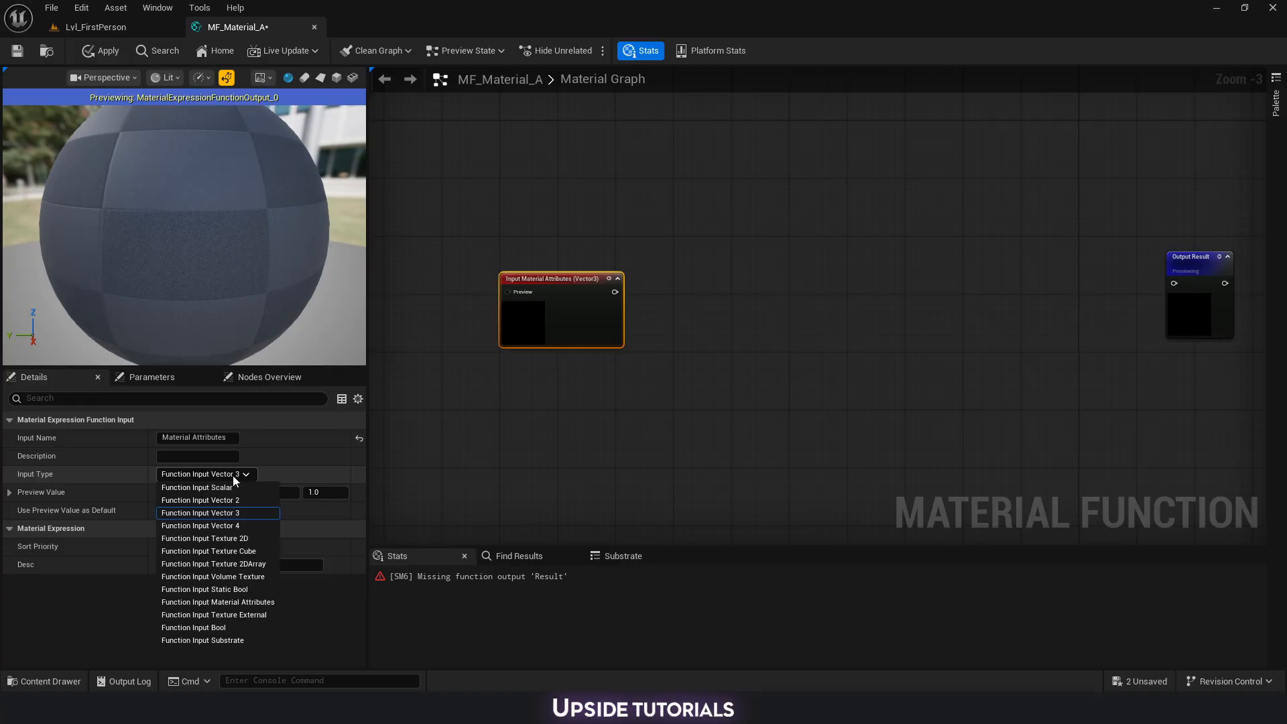
pyautogui.click(231, 602)
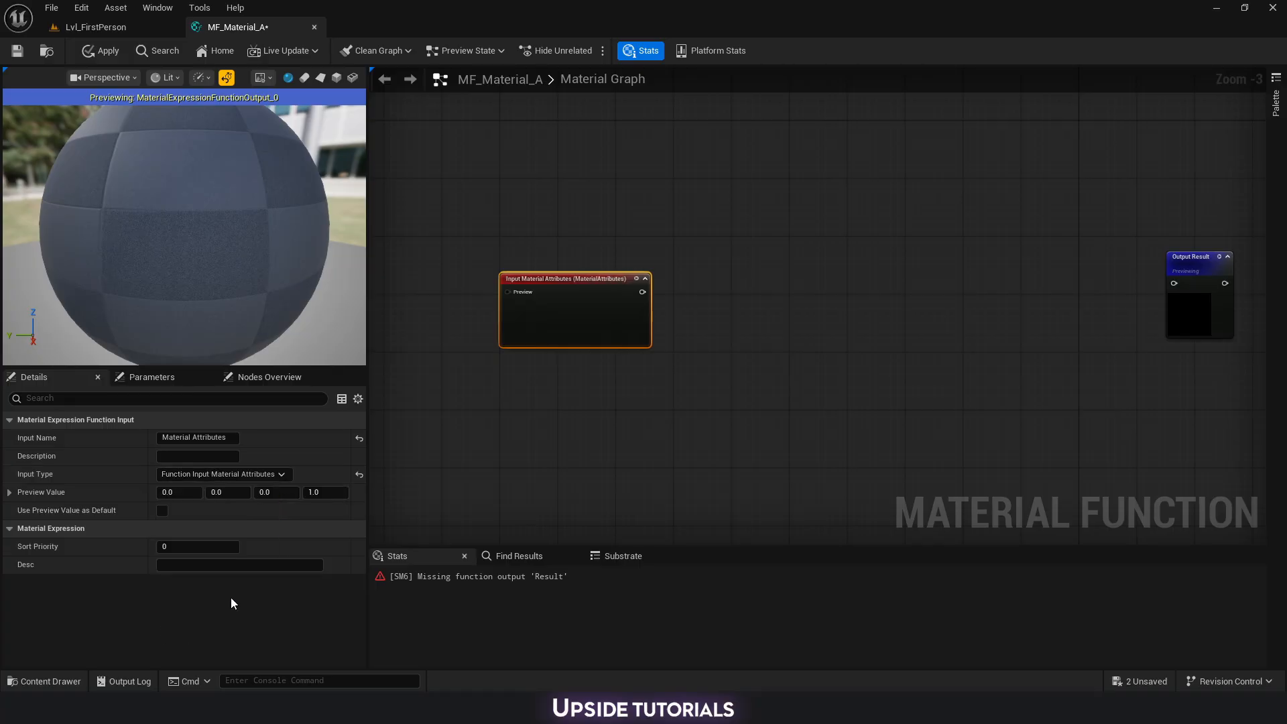
# Add a GetMaterialAttributes node fed by the output of the Material Attributes input.
pyautogui.scroll(1, 634, 398)
pyautogui.moveTo(519, 296); pyautogui.dragTo(561, 295)
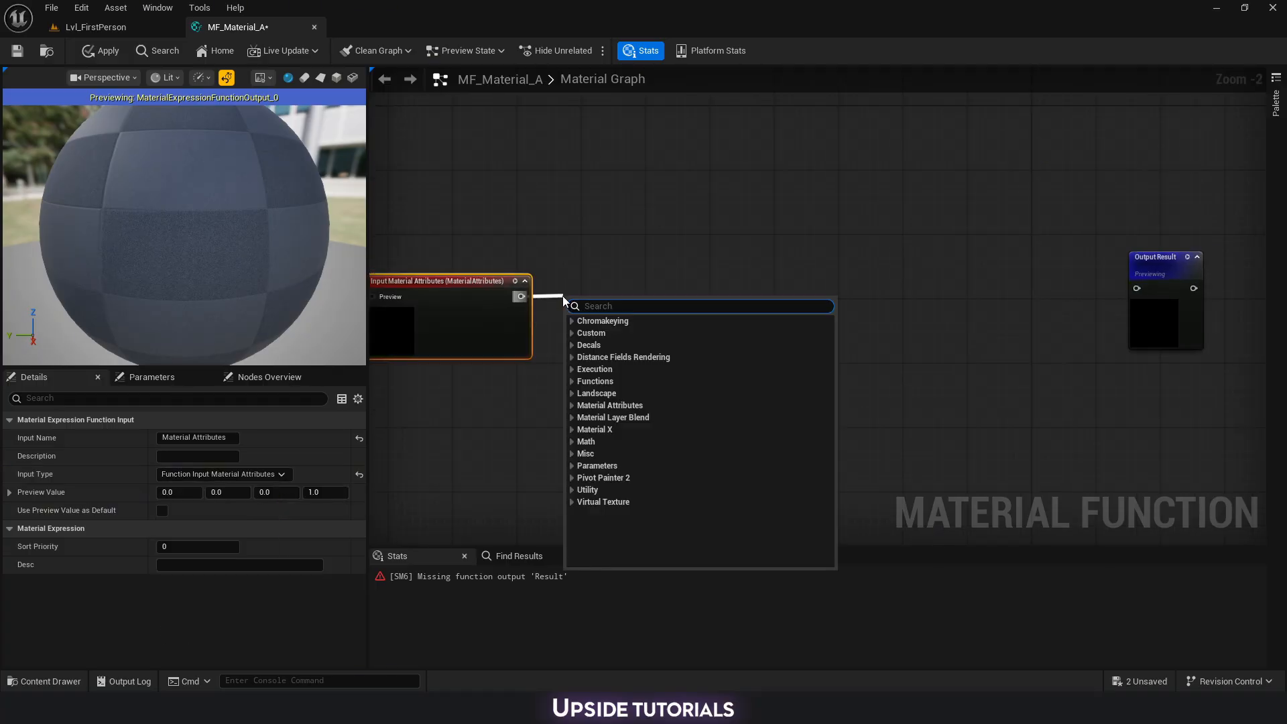
pyautogui.write('gert')
pyautogui.press('BackSpace')
pyautogui.press('BackSpace')
pyautogui.write('t')
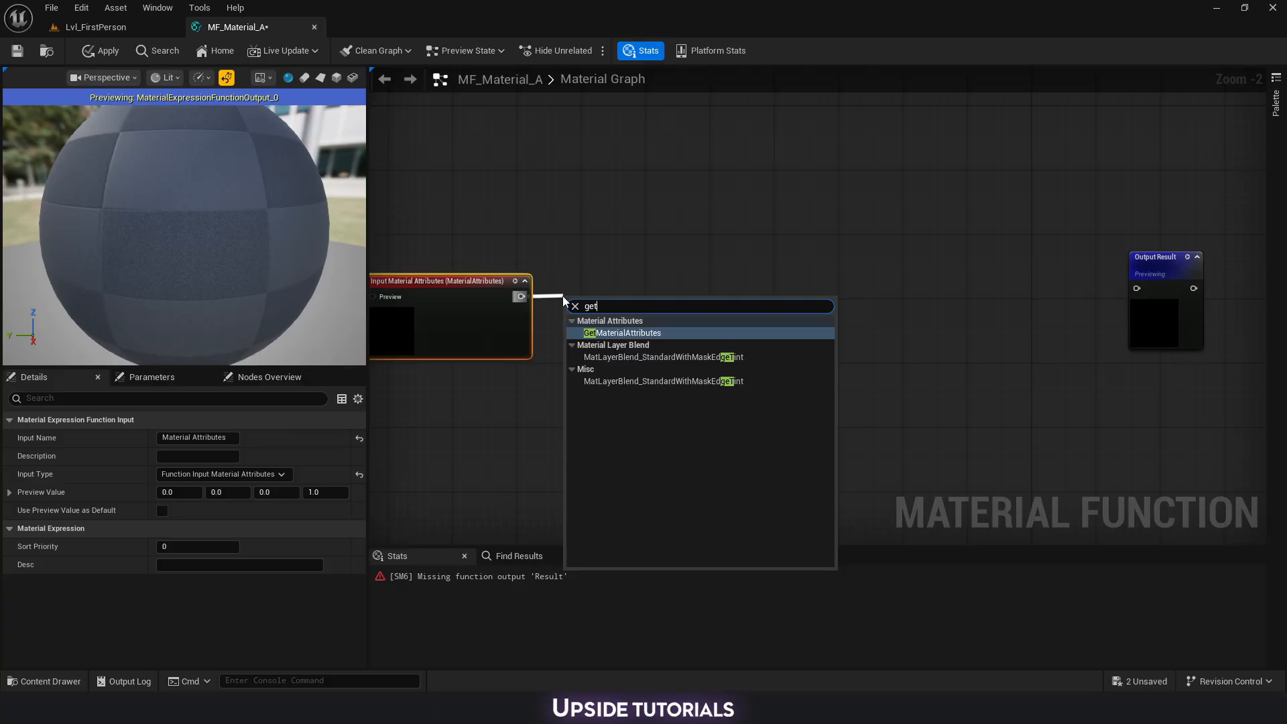
pyautogui.write(' m')
pyautogui.press('Up')
pyautogui.press('Return')
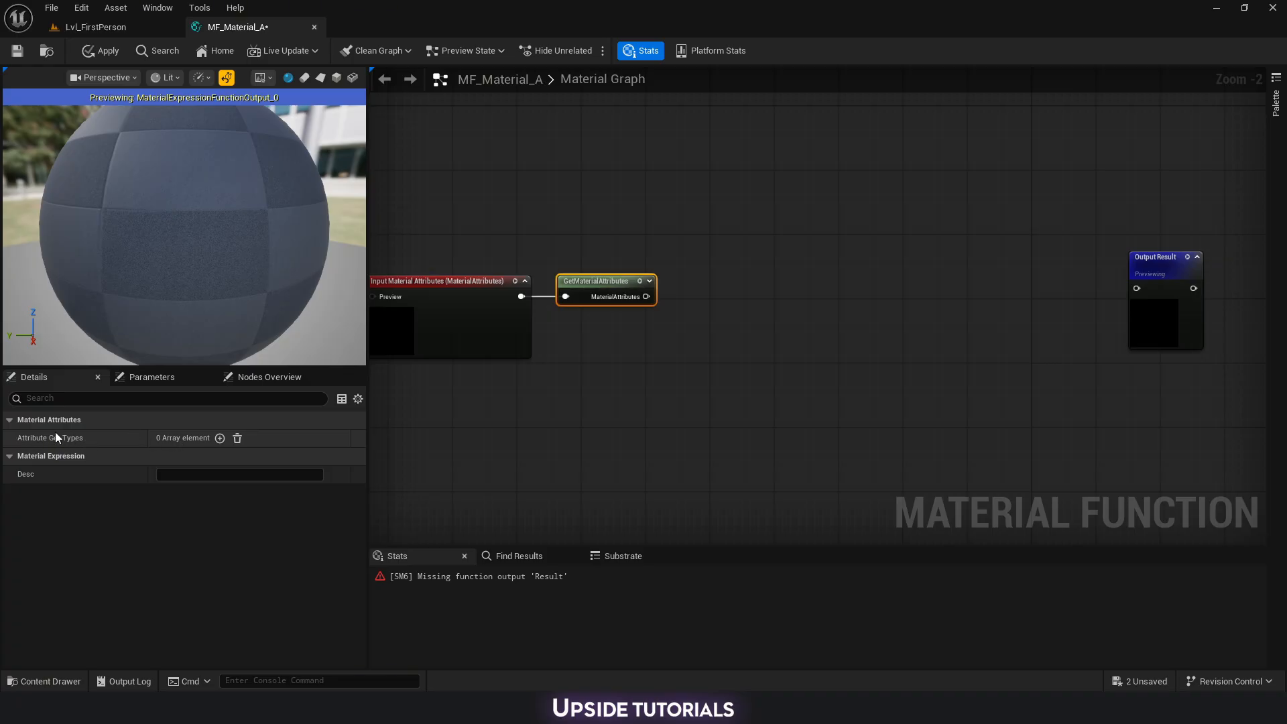
# Add six attribute get types to the GetMaterialAttributes node.
pyautogui.click(220, 439)
pyautogui.click(9, 438)
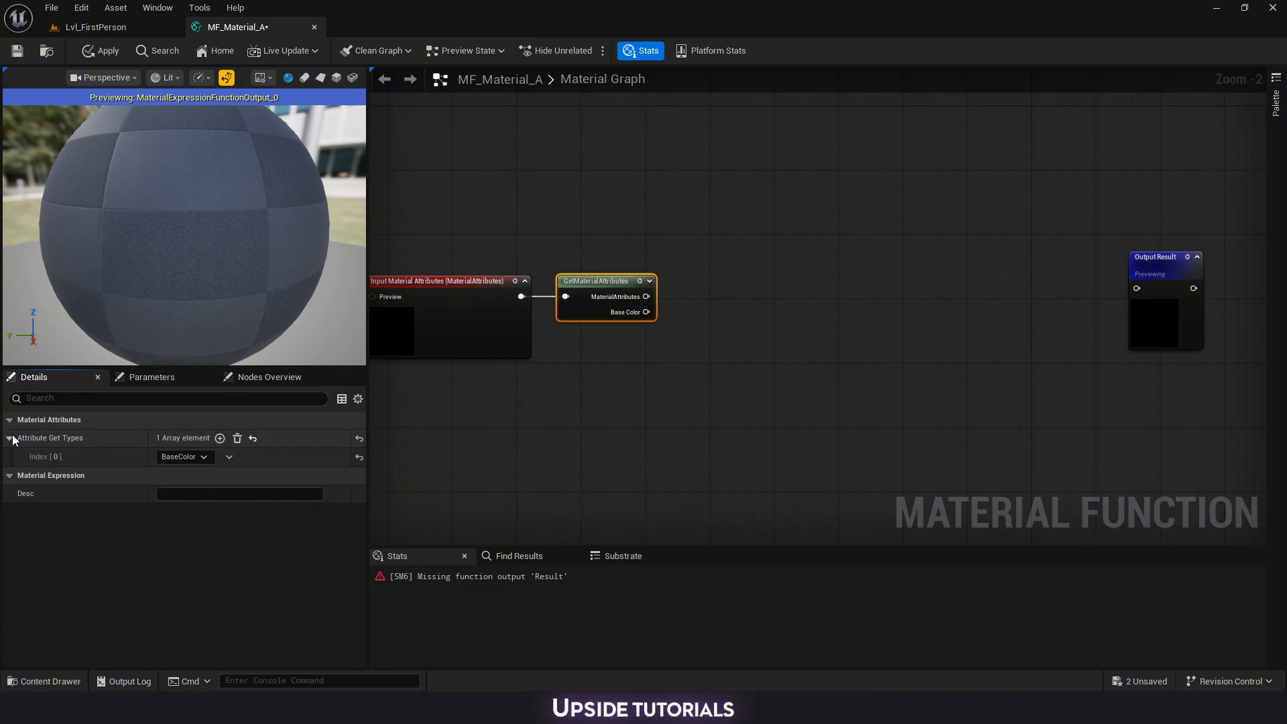
pyautogui.click(221, 439)
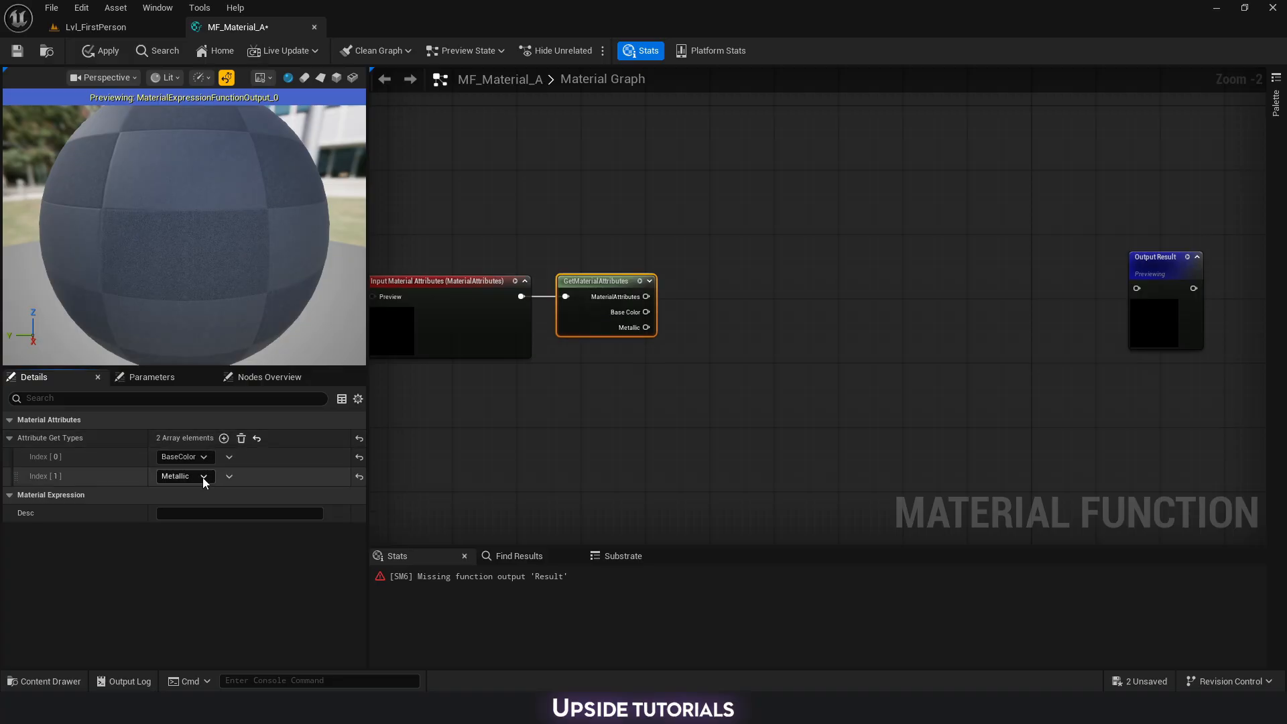
pyautogui.click(224, 438)
pyautogui.click(224, 438)
pyautogui.click(224, 438)
pyautogui.click(224, 439)
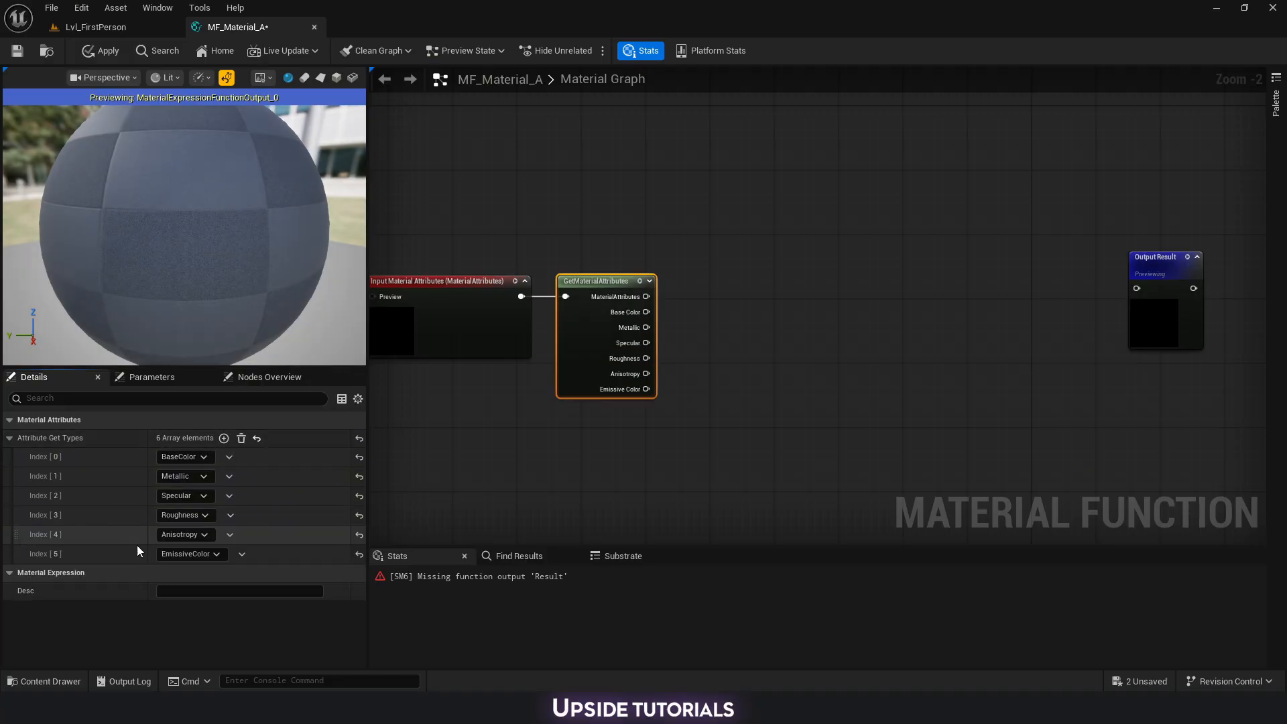
# Change the Anisotropy, Specular and EmissiveColor get types to Displacement, Normal and AmbientOcclusion respectively.
pyautogui.click(200, 535)
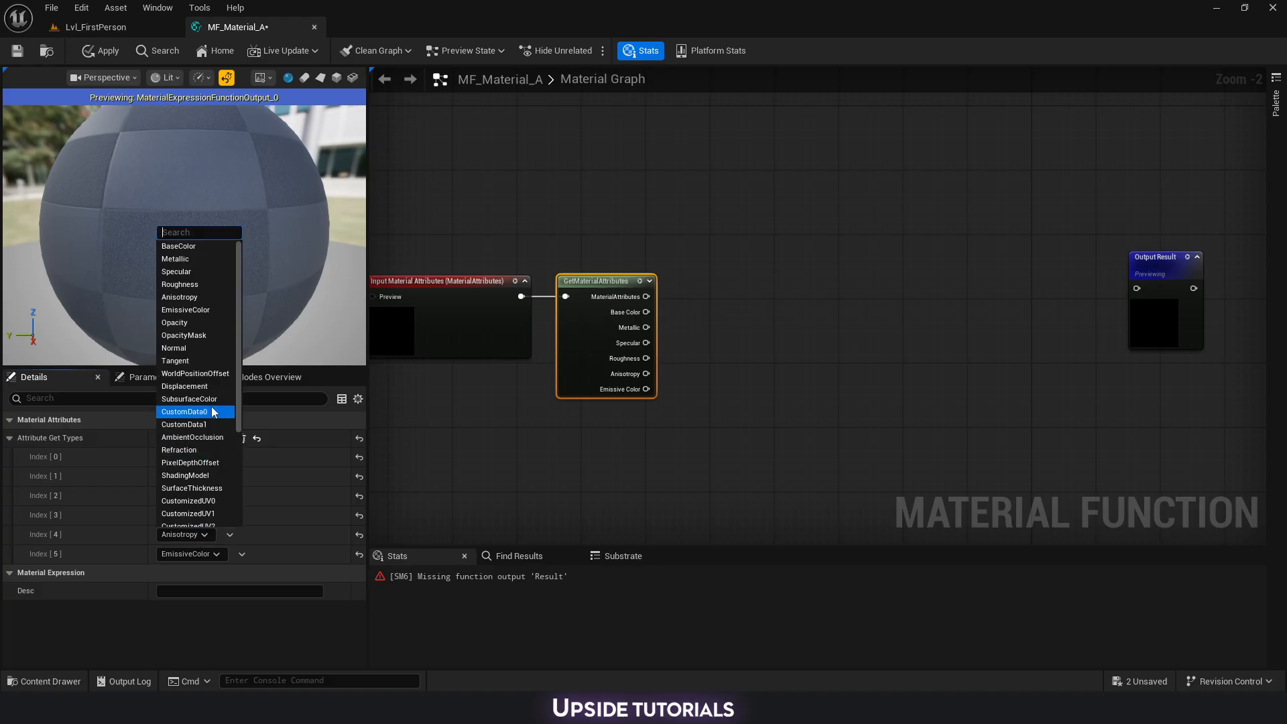
pyautogui.click(184, 386)
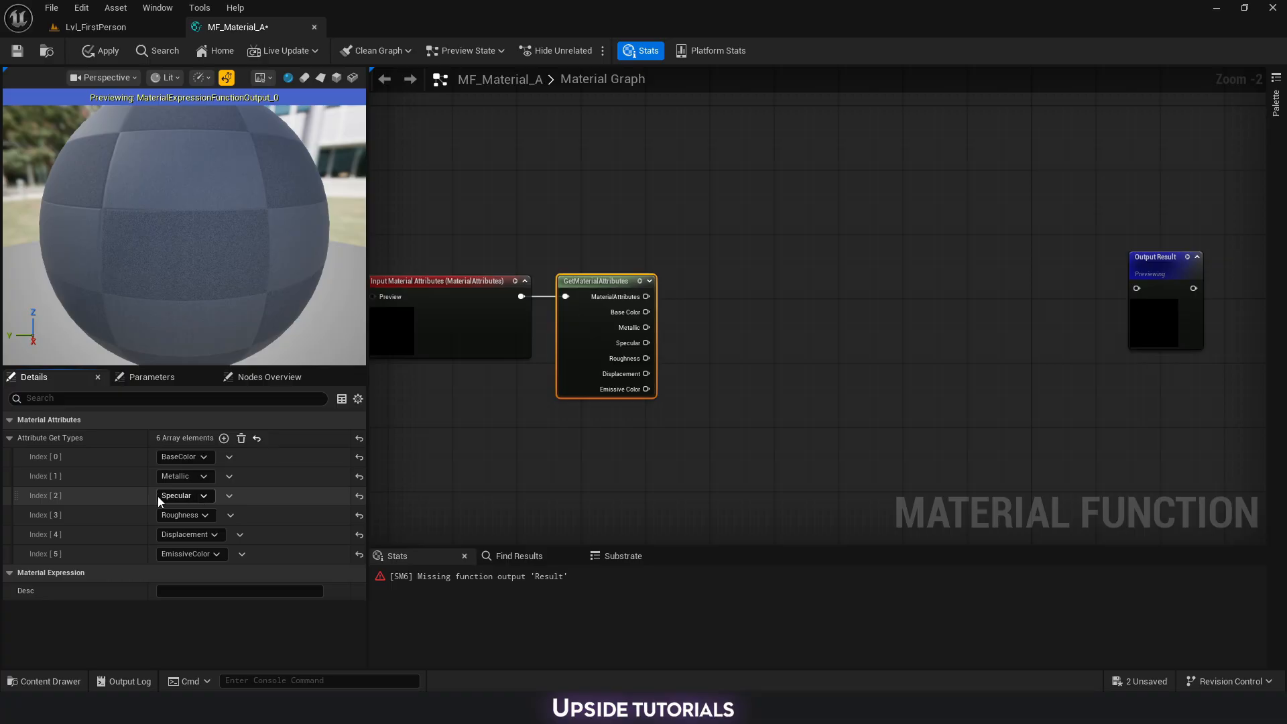
pyautogui.click(198, 497)
pyautogui.click(184, 311)
pyautogui.click(203, 557)
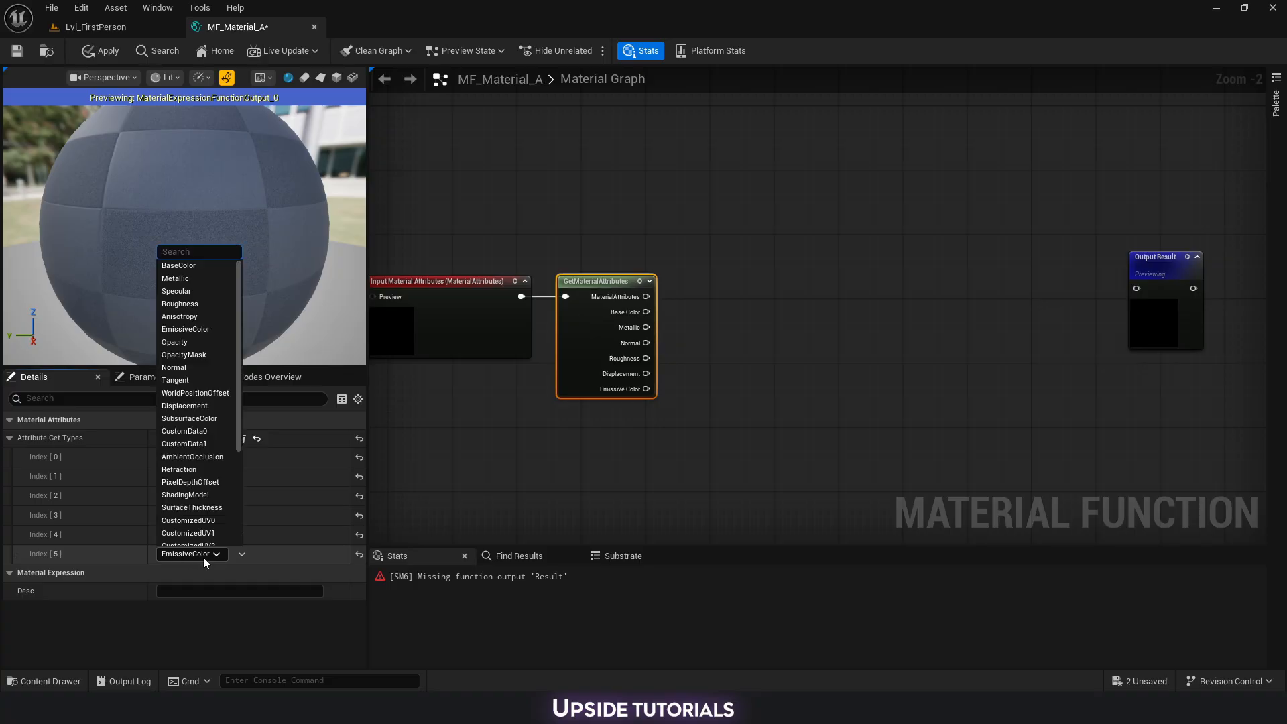
pyautogui.click(200, 461)
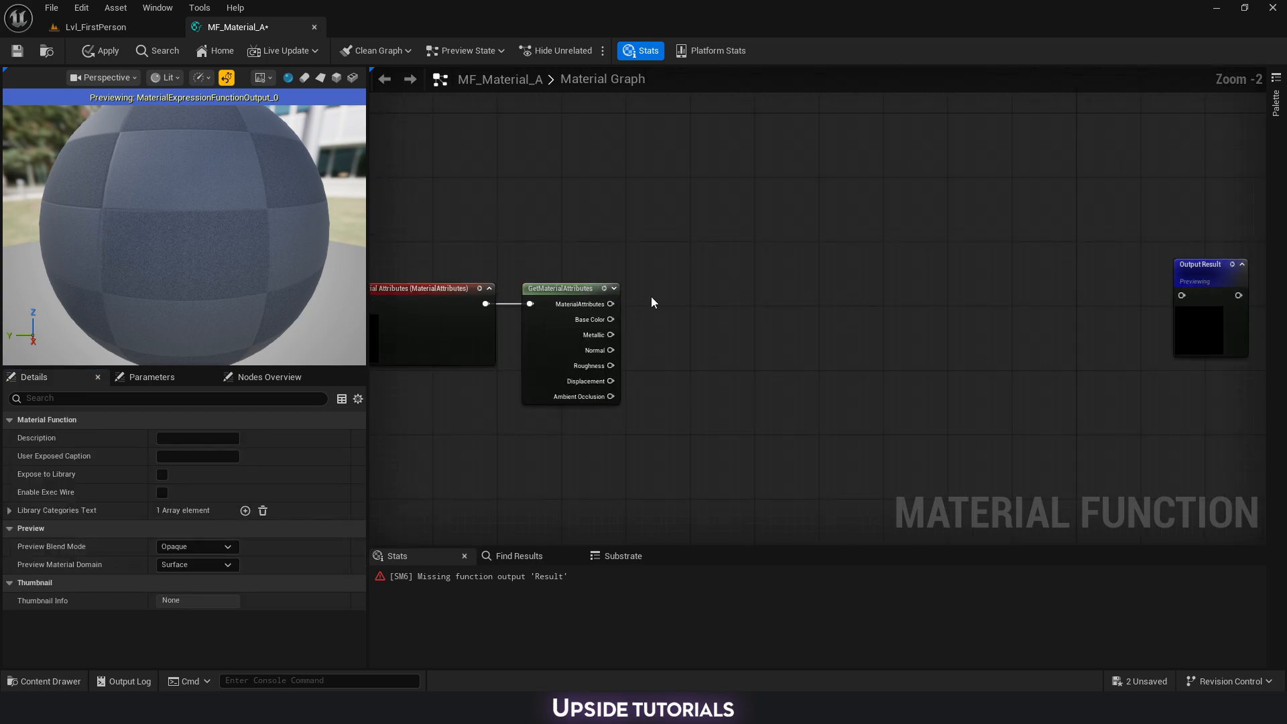
# Connect Base Color to a new Desaturation node and place a Constant4Vector node below it.
pyautogui.moveTo(679, 376); pyautogui.dragTo(568, 363, button='right')
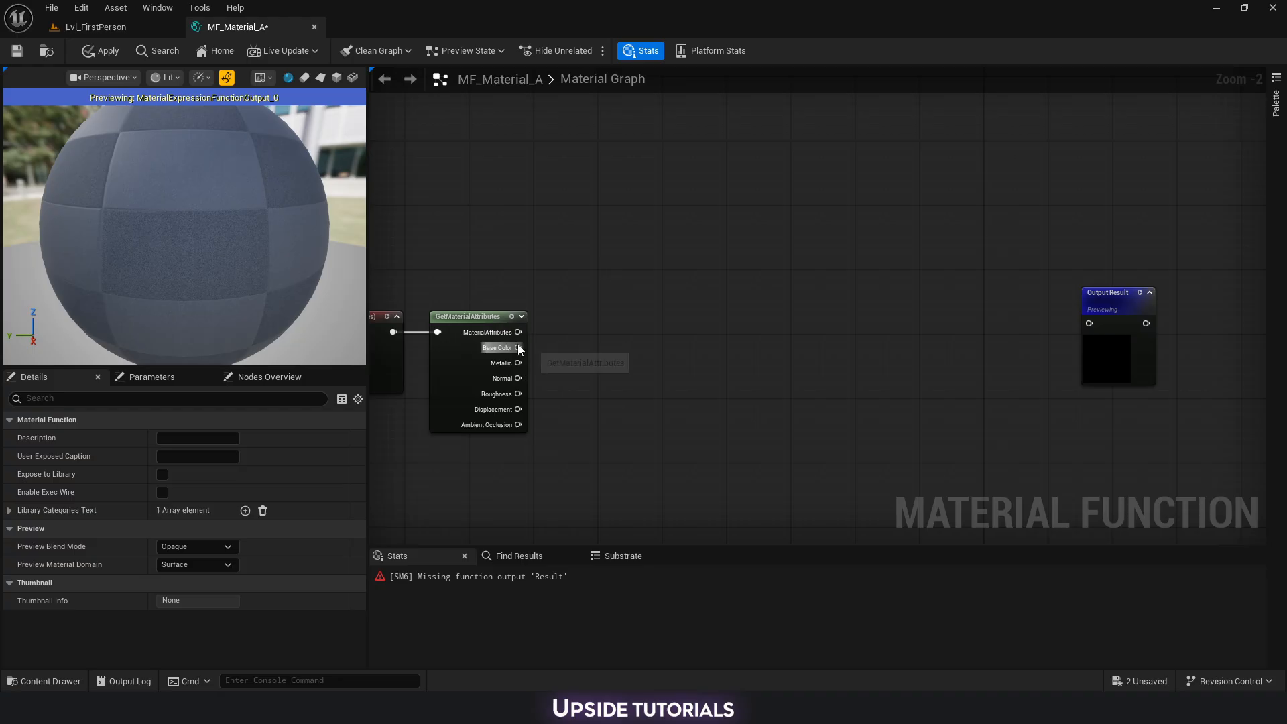
pyautogui.moveTo(518, 347); pyautogui.dragTo(617, 179)
pyautogui.write('de')
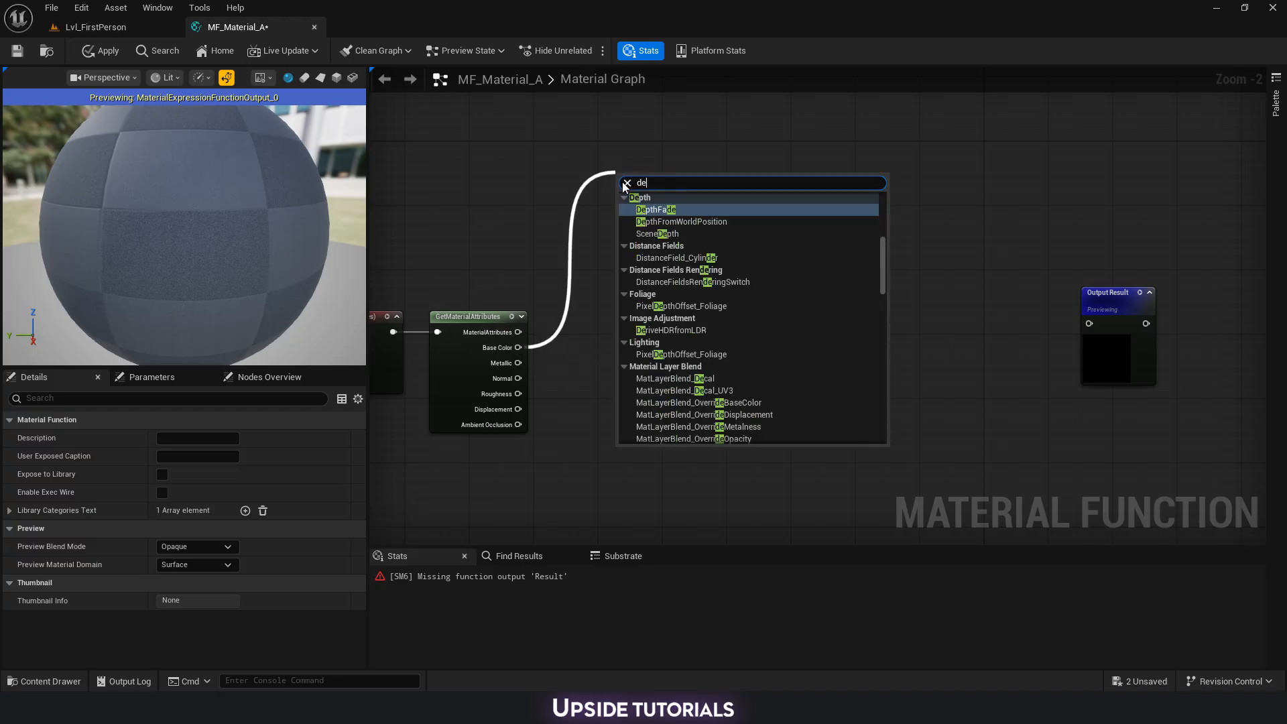
pyautogui.write('s')
pyautogui.press('Return')
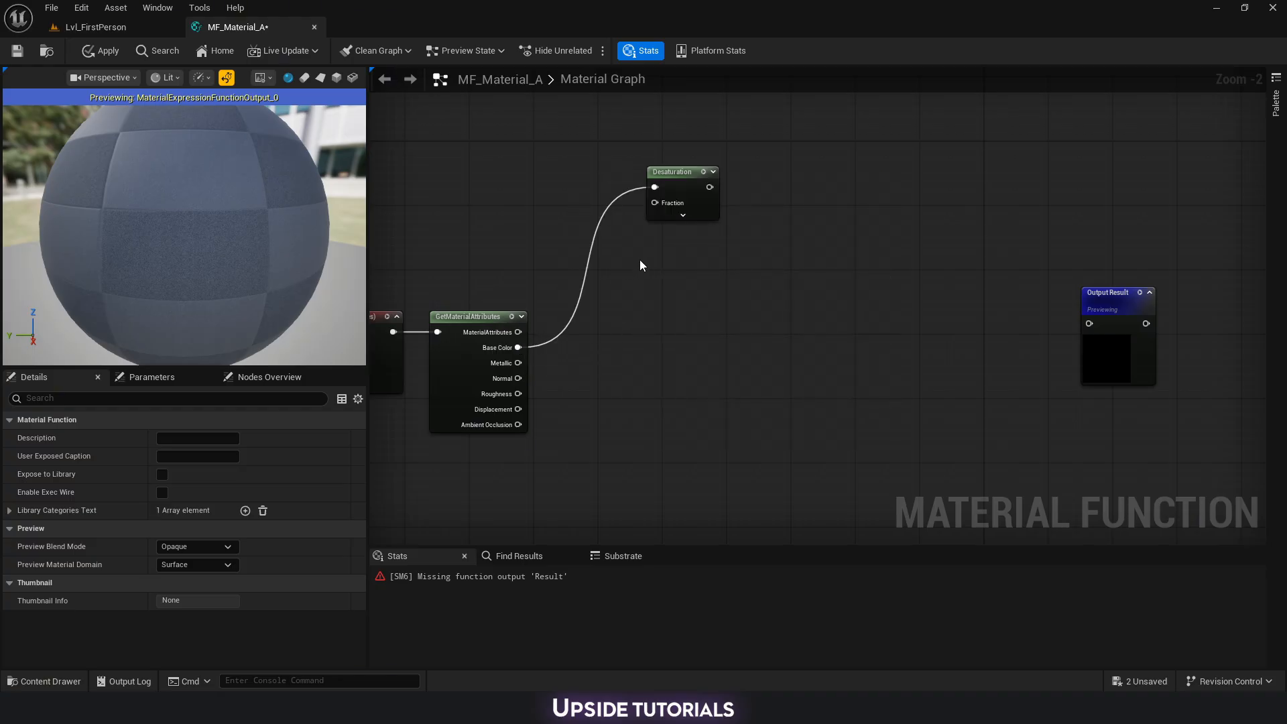
pyautogui.click(628, 262)
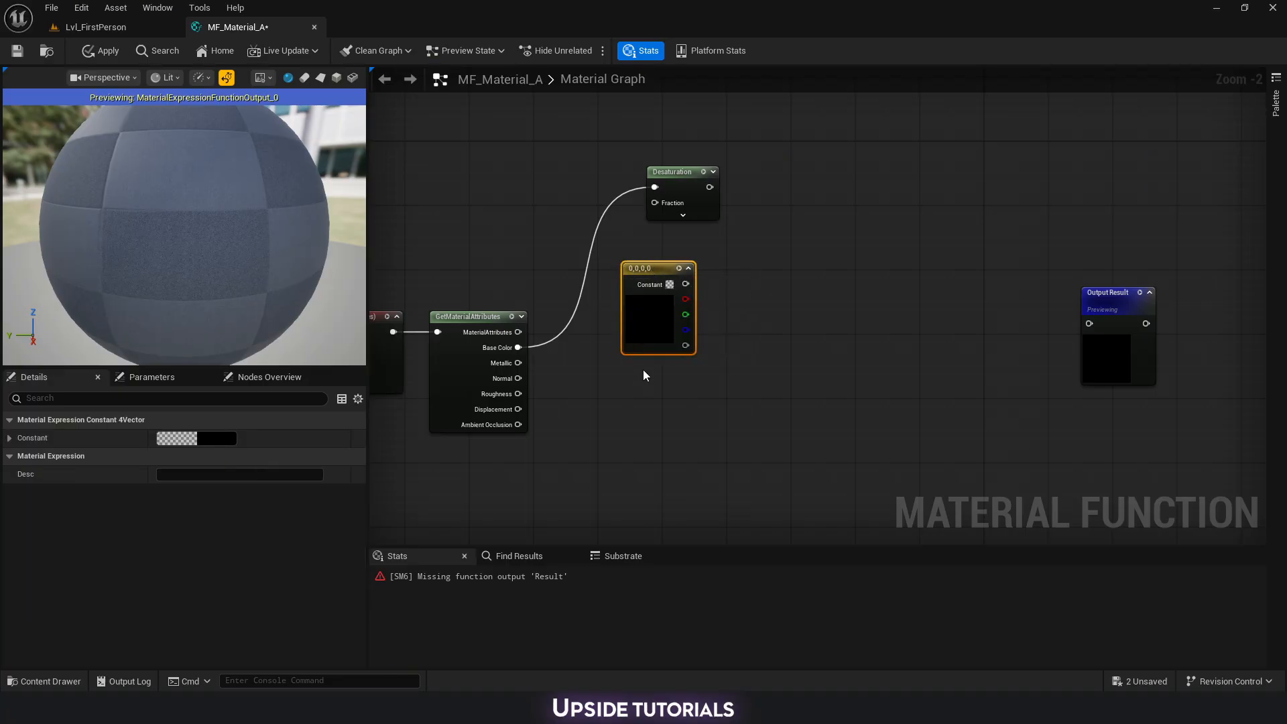
# Convert the Constant4Vector node to a parameter named Material A Albedo Control.
pyautogui.rightClick(652, 268)
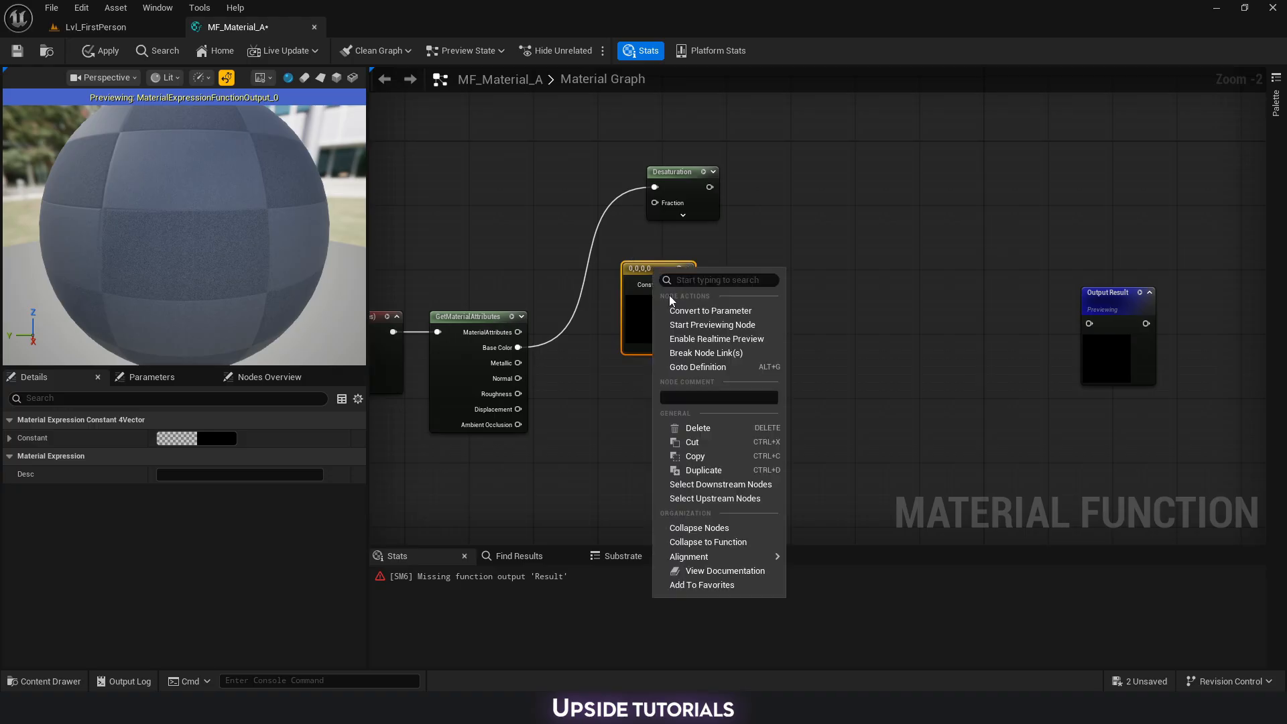
pyautogui.click(678, 311)
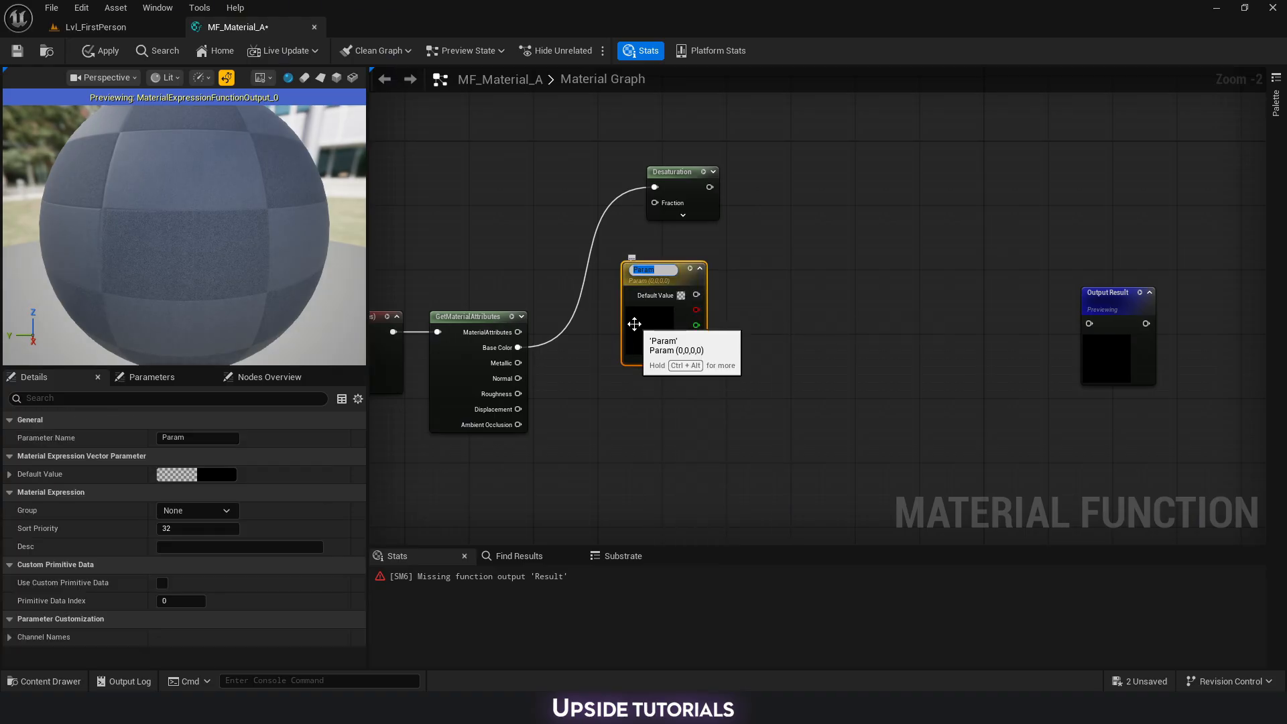
pyautogui.press('BackSpace')
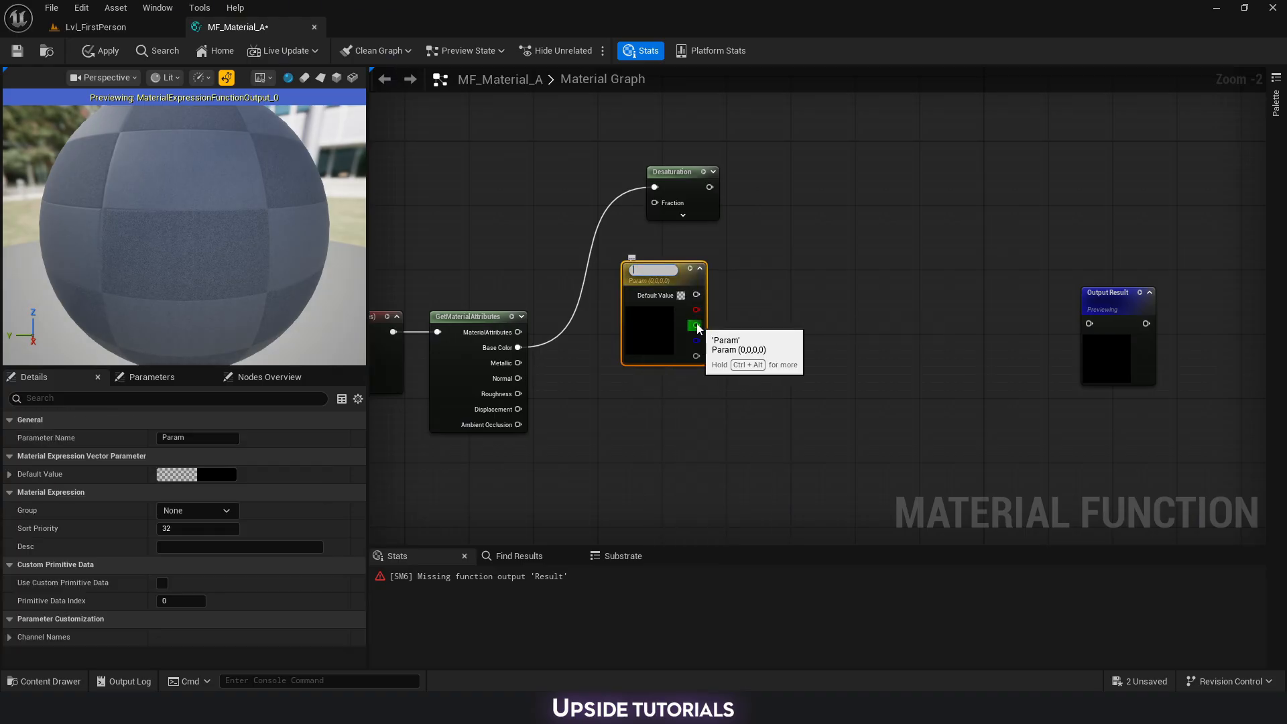
pyautogui.write('Material A Albedo Control')
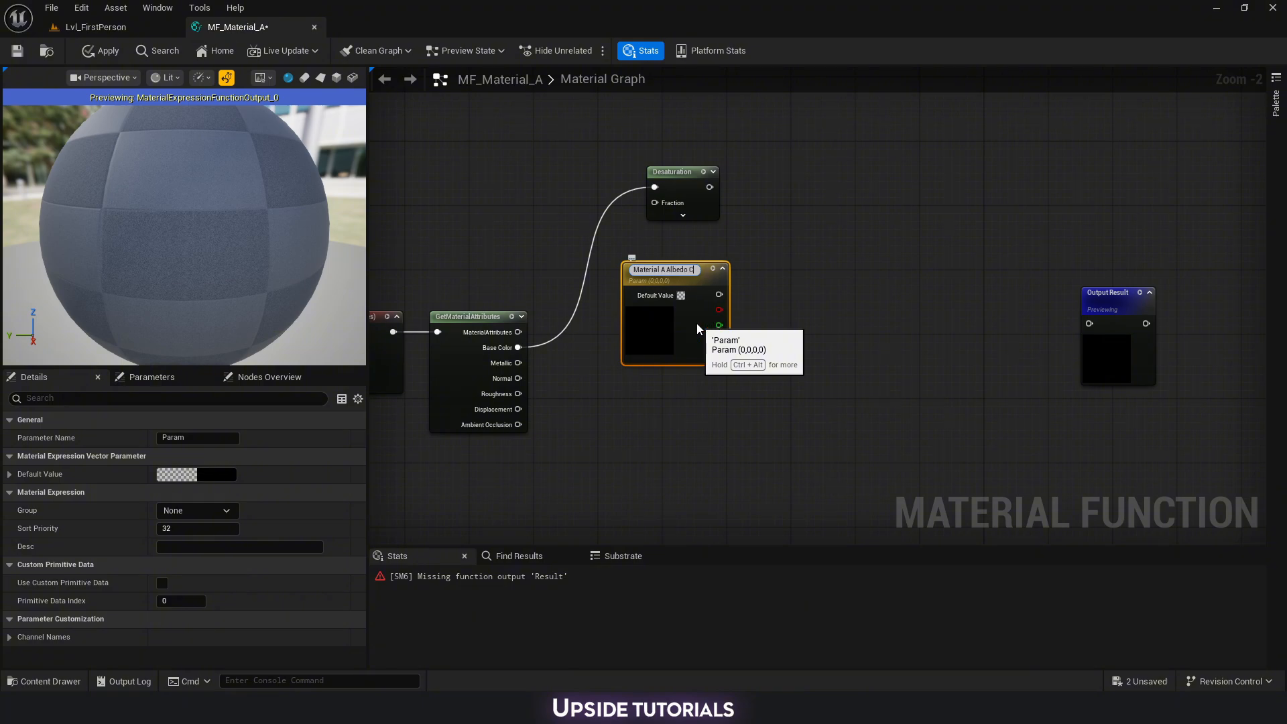
pyautogui.press('Return')
# Set the default value of Material A Albedo Control to white, with R, G and B at 1.0.
pyautogui.click(213, 474)
pyautogui.moveTo(424, 402); pyautogui.dragTo(425, 340)
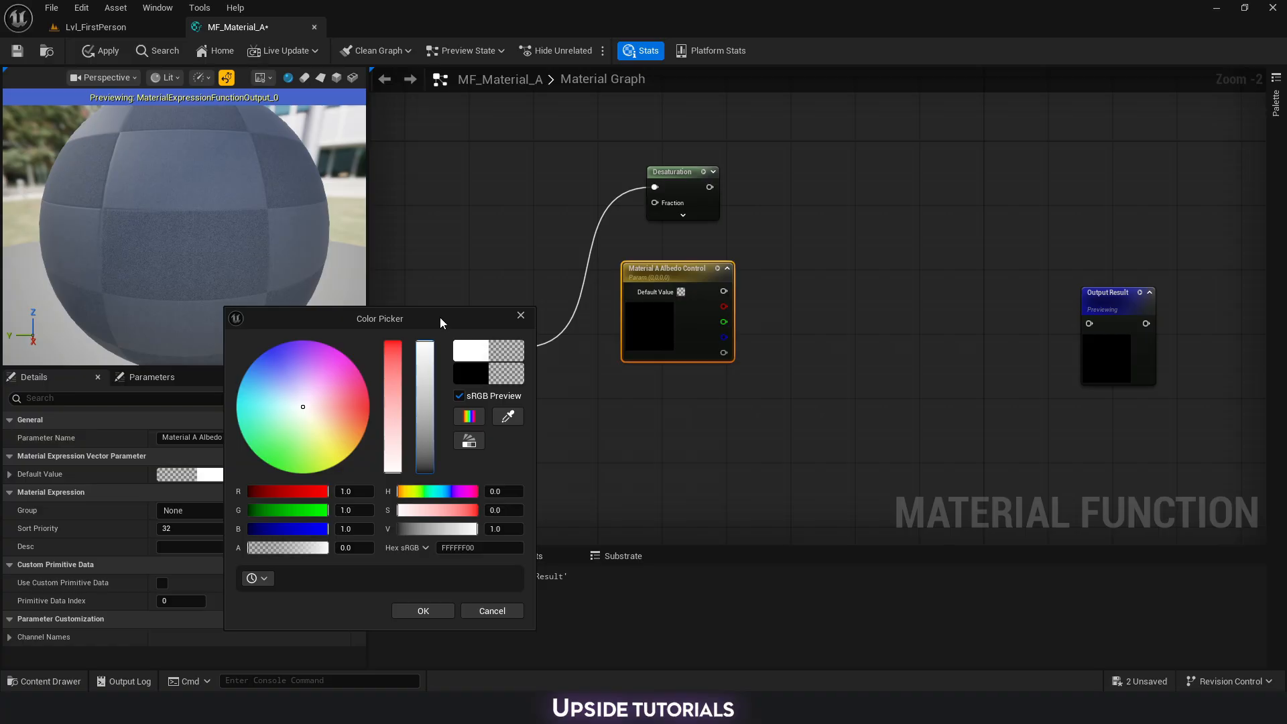
pyautogui.click(422, 610)
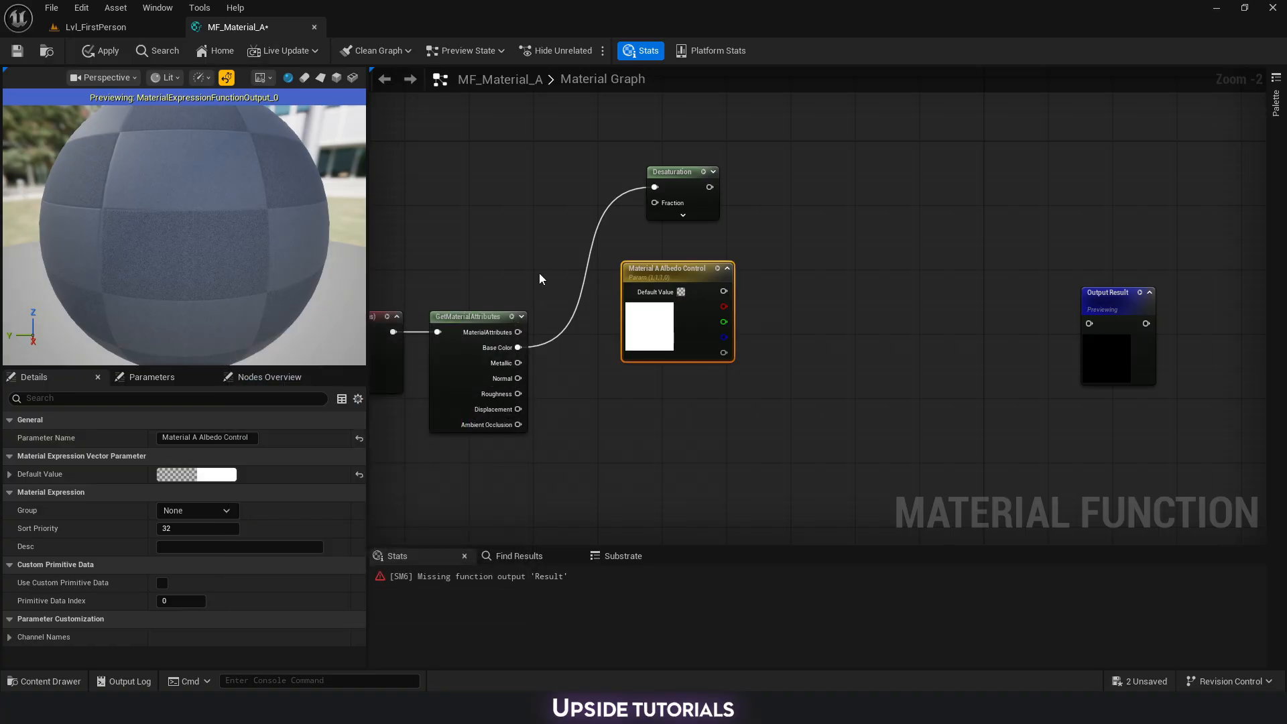
pyautogui.moveTo(657, 277); pyautogui.dragTo(649, 270)
# Feed the red channel of Material A Albedo Control through a new OneMinus node into the Desaturation node's Fraction.
pyautogui.moveTo(713, 297); pyautogui.dragTo(622, 306, button='right')
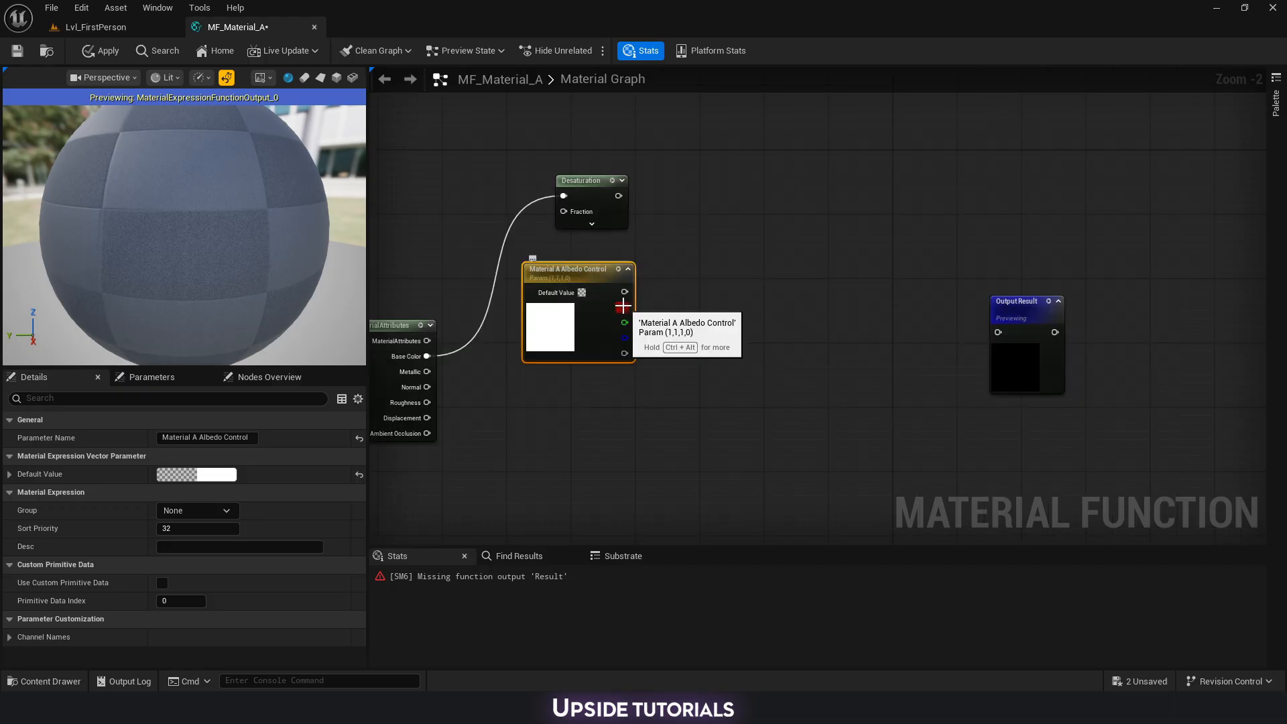
pyautogui.moveTo(622, 306); pyautogui.dragTo(655, 276)
pyautogui.write('one')
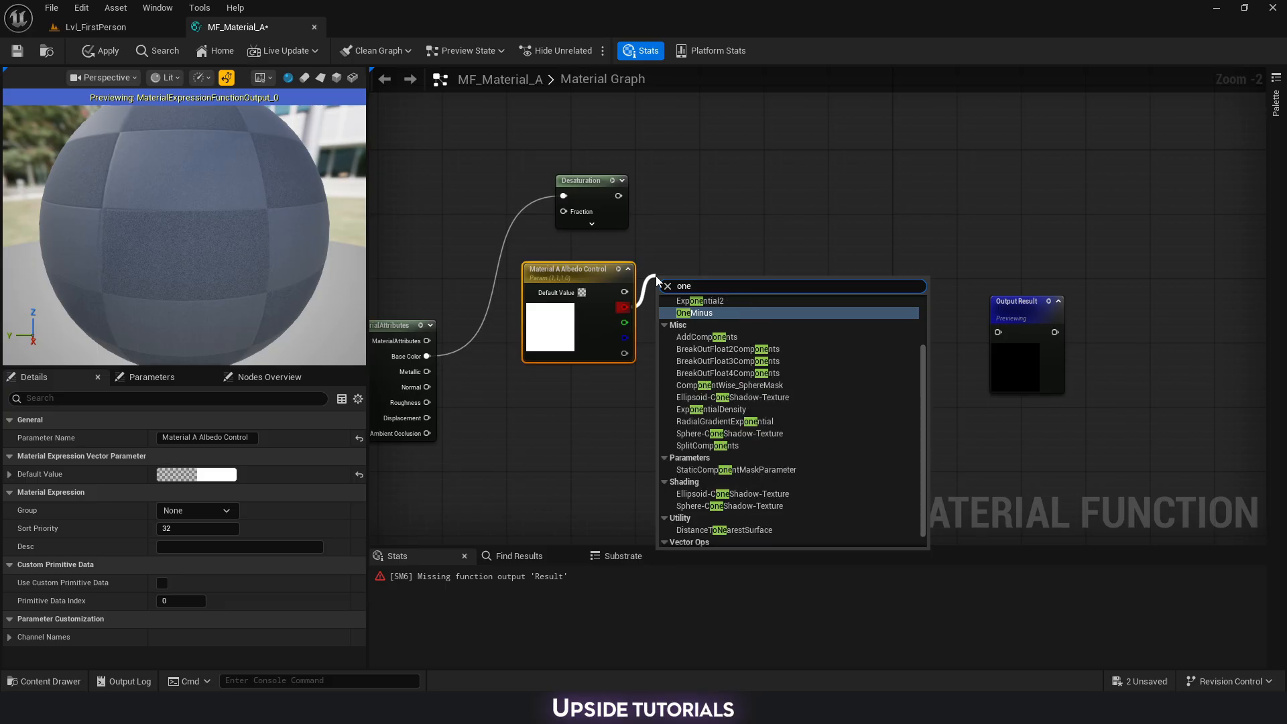
pyautogui.press('Return')
# Add a Multiply node that multiplies the Desaturation output by the green channel of Material A Albedo Control.
pyautogui.moveTo(674, 289); pyautogui.dragTo(698, 196)
pyautogui.write('mul')
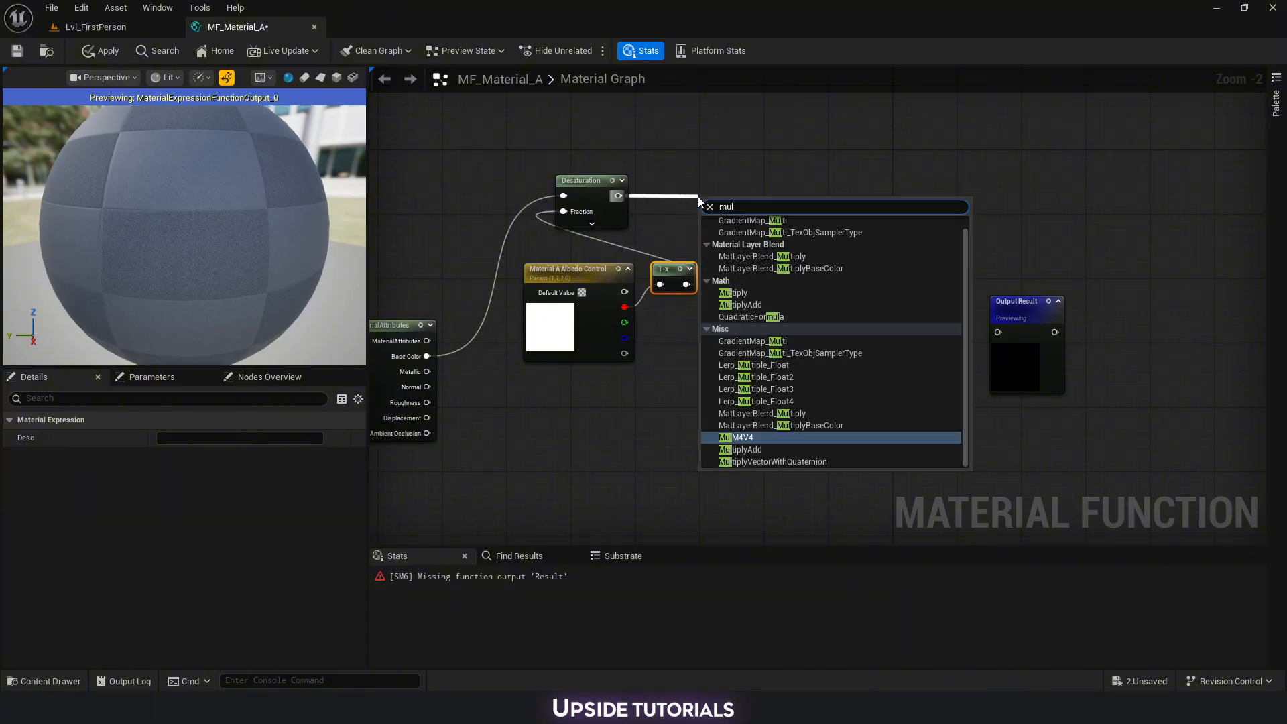
pyautogui.press('Up')
pyautogui.press('Up')
pyautogui.press('Up')
pyautogui.press('Up')
pyautogui.press('Up')
pyautogui.press('Up')
pyautogui.press('Up')
pyautogui.press('Up')
pyautogui.press('Up')
pyautogui.press('Up')
pyautogui.press('Up')
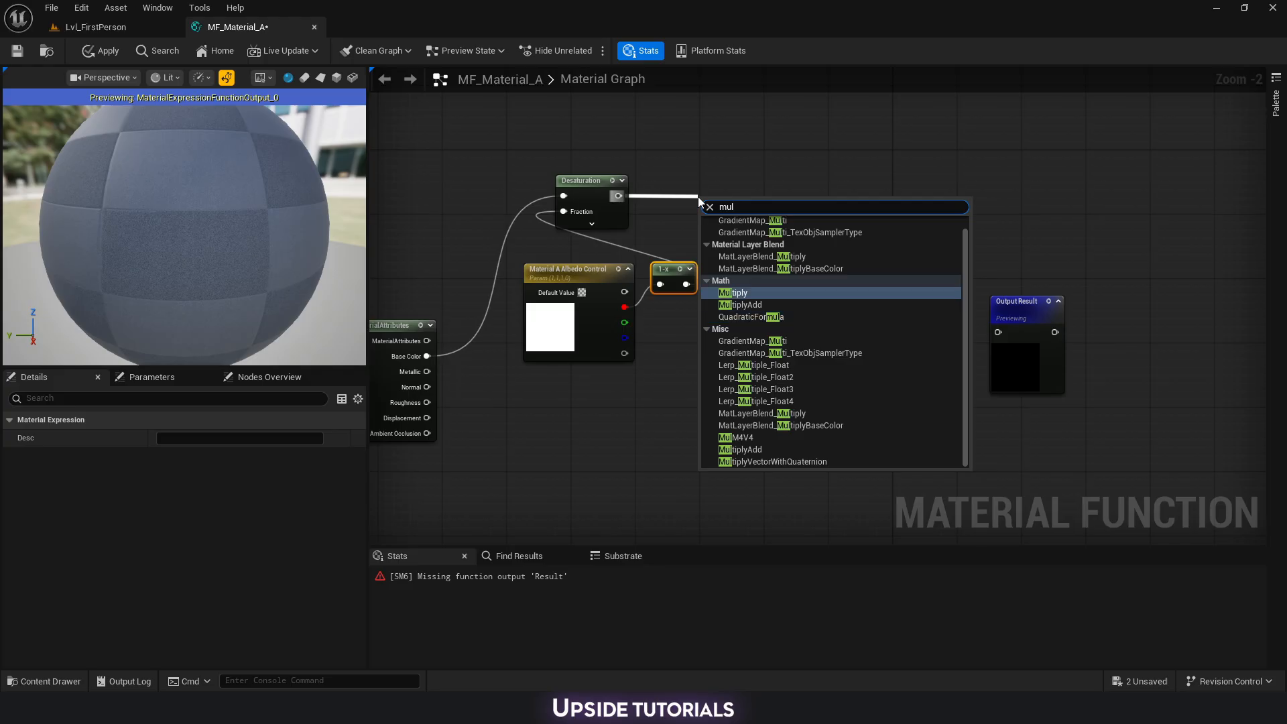
pyautogui.press('Return')
pyautogui.moveTo(624, 323); pyautogui.dragTo(783, 193)
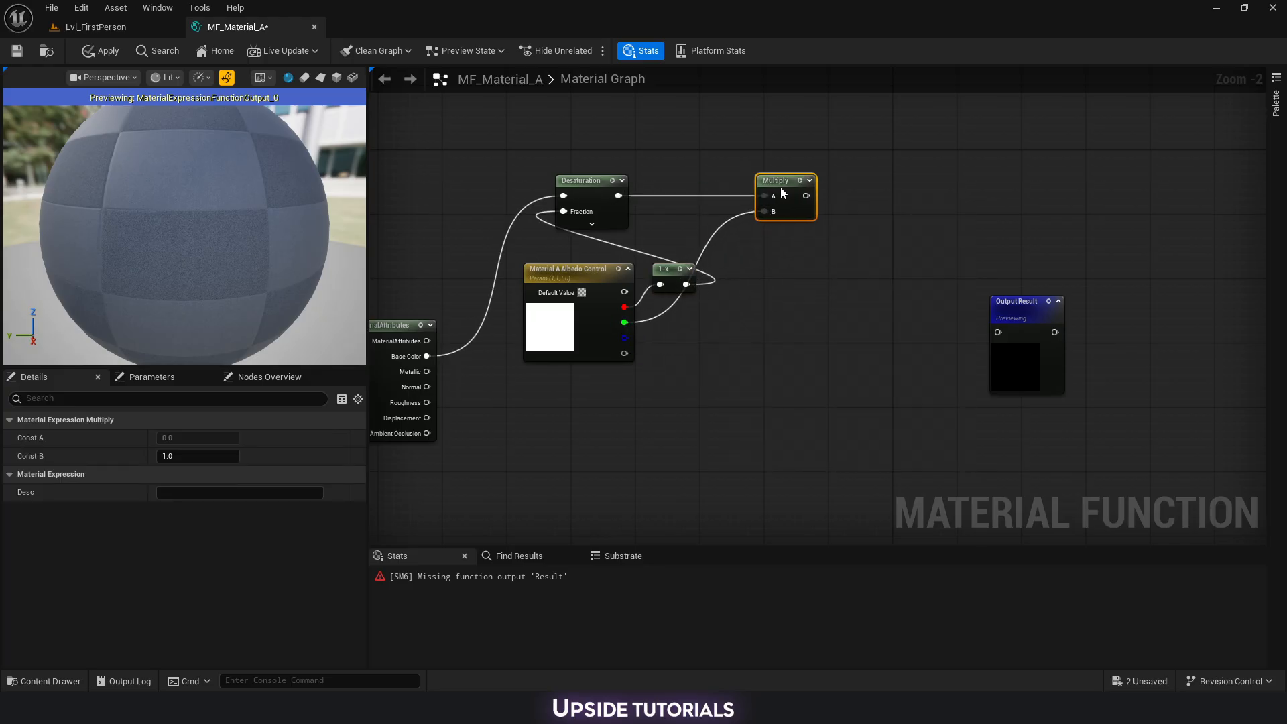
# Add a second Multiply node and connect the first Multiply's output to its A input.
pyautogui.scroll(-1, 712, 223)
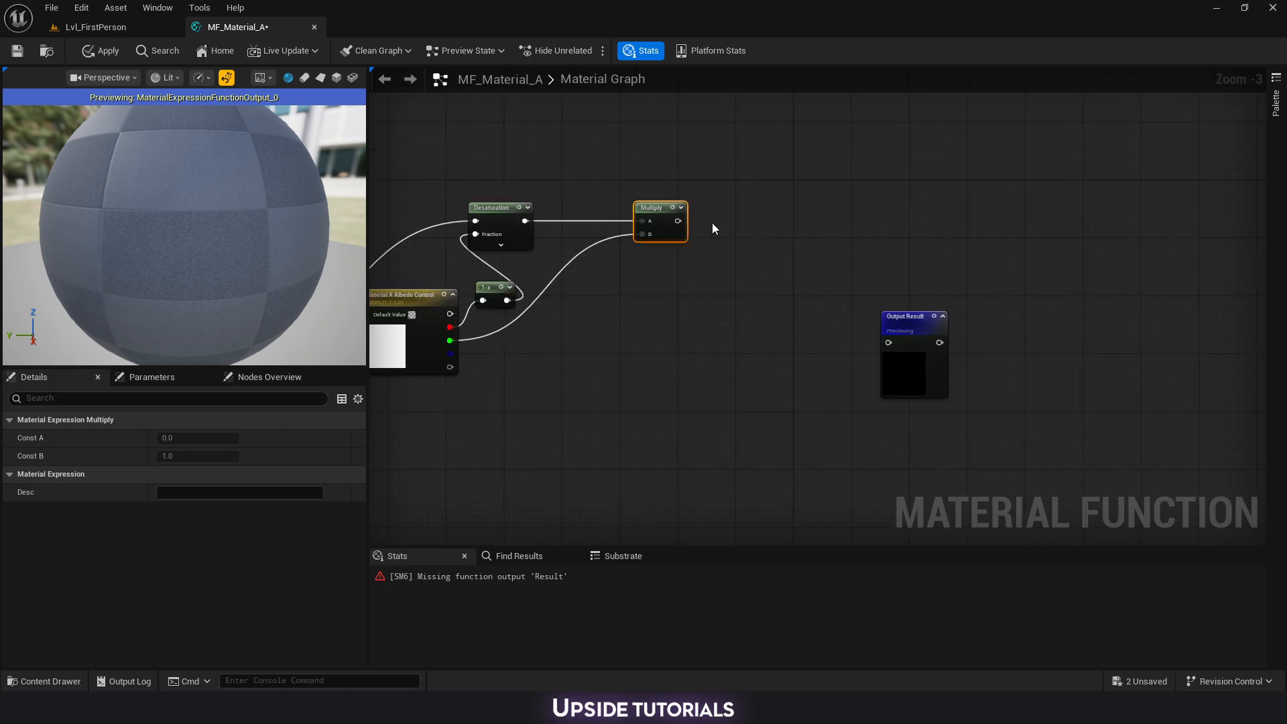
pyautogui.press('m')
pyautogui.click(756, 212)
pyautogui.moveTo(778, 216); pyautogui.dragTo(670, 223)
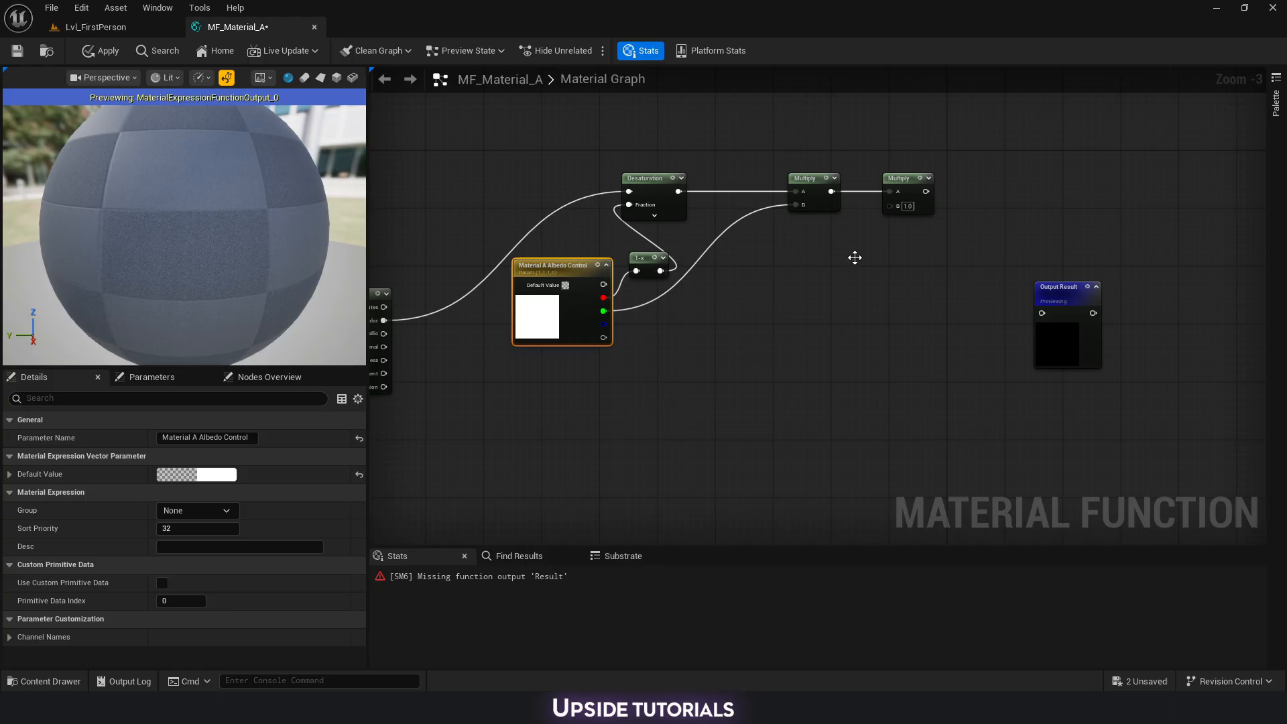
# Paste a copy of the Material A Albedo Control parameter and place it below the two Multiply nodes.
pyautogui.hotkey('ctrl', 'v')
pyautogui.moveTo(777, 320); pyautogui.dragTo(663, 321, button='right')
pyautogui.scroll(1, 712, 259)
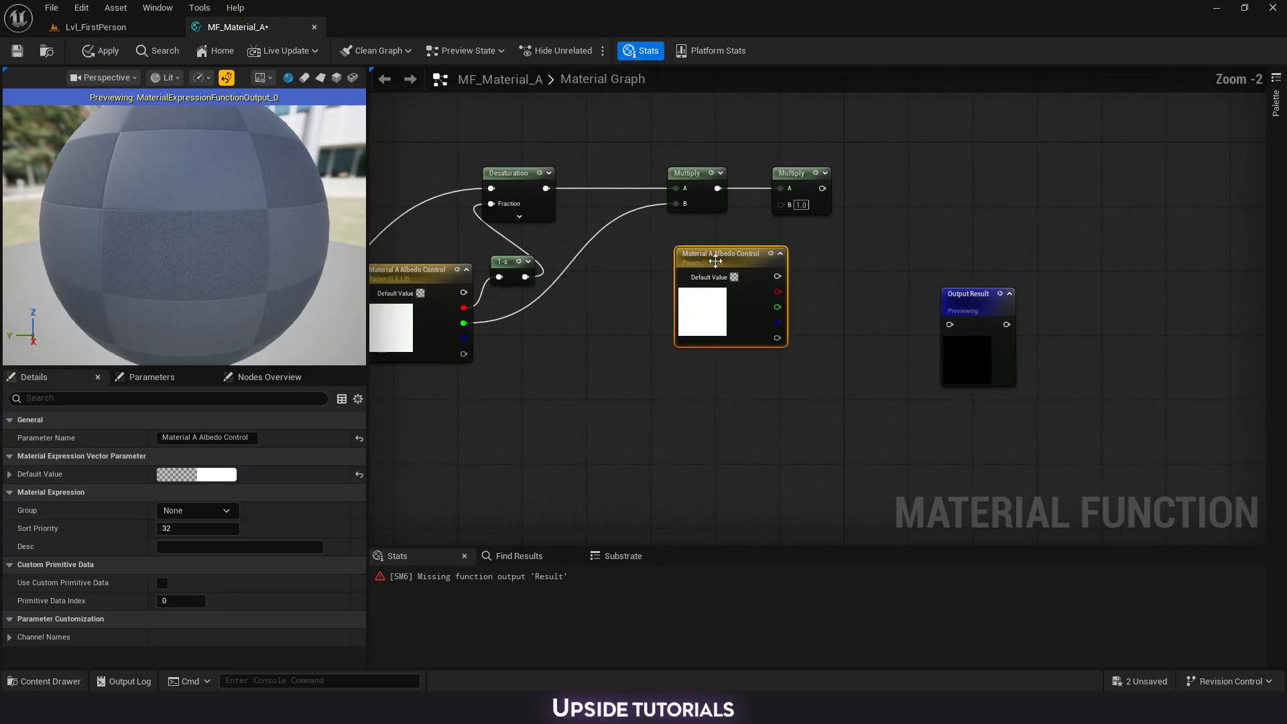
pyautogui.moveTo(716, 261); pyautogui.dragTo(701, 253)
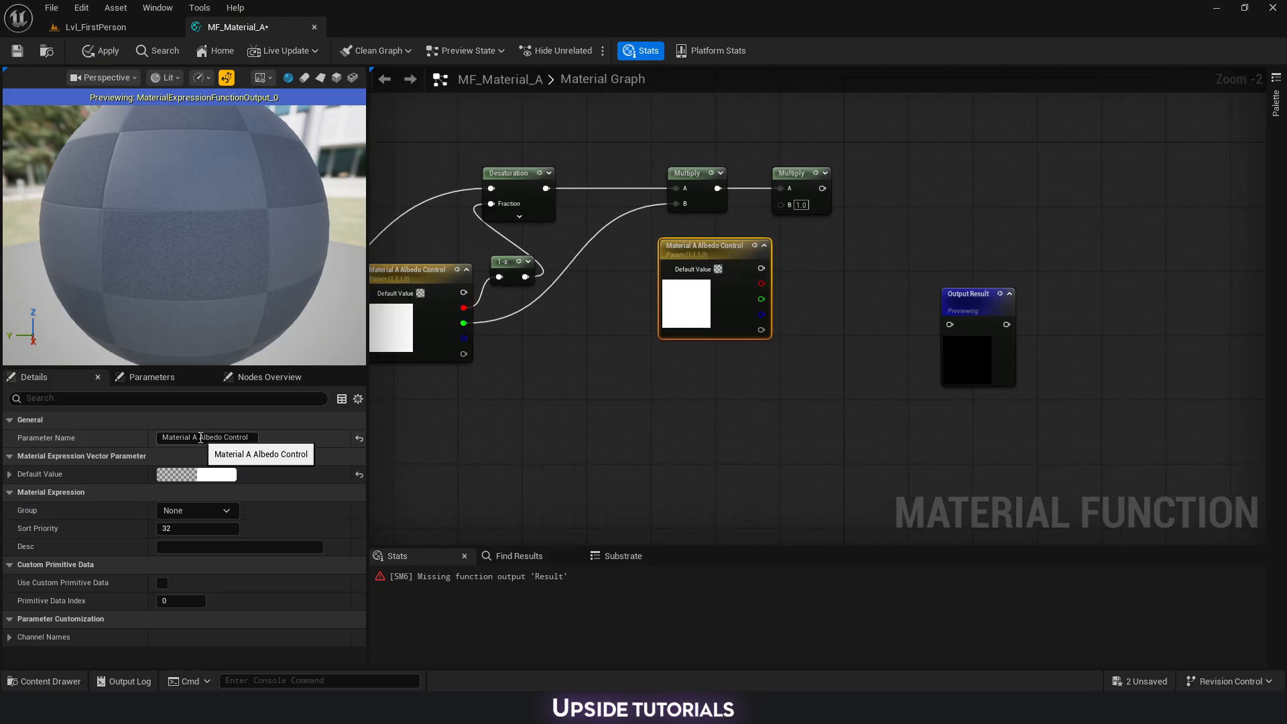
# Rename the copied vector parameter to Material A Albedo Tint.
pyautogui.moveTo(201, 438); pyautogui.dragTo(291, 445)
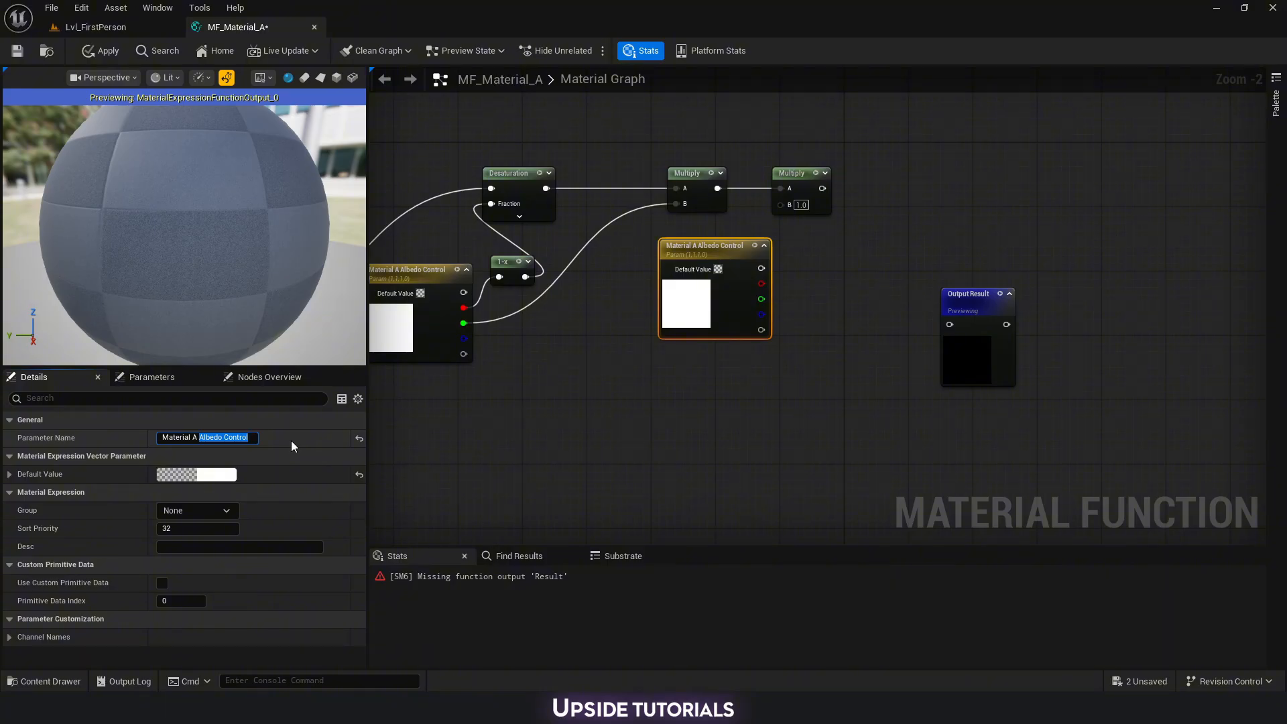
pyautogui.write('Tin')
pyautogui.press('BackSpace')
pyautogui.press('BackSpace')
pyautogui.press('BackSpace')
pyautogui.write('Albedo Tint')
pyautogui.press('Return')
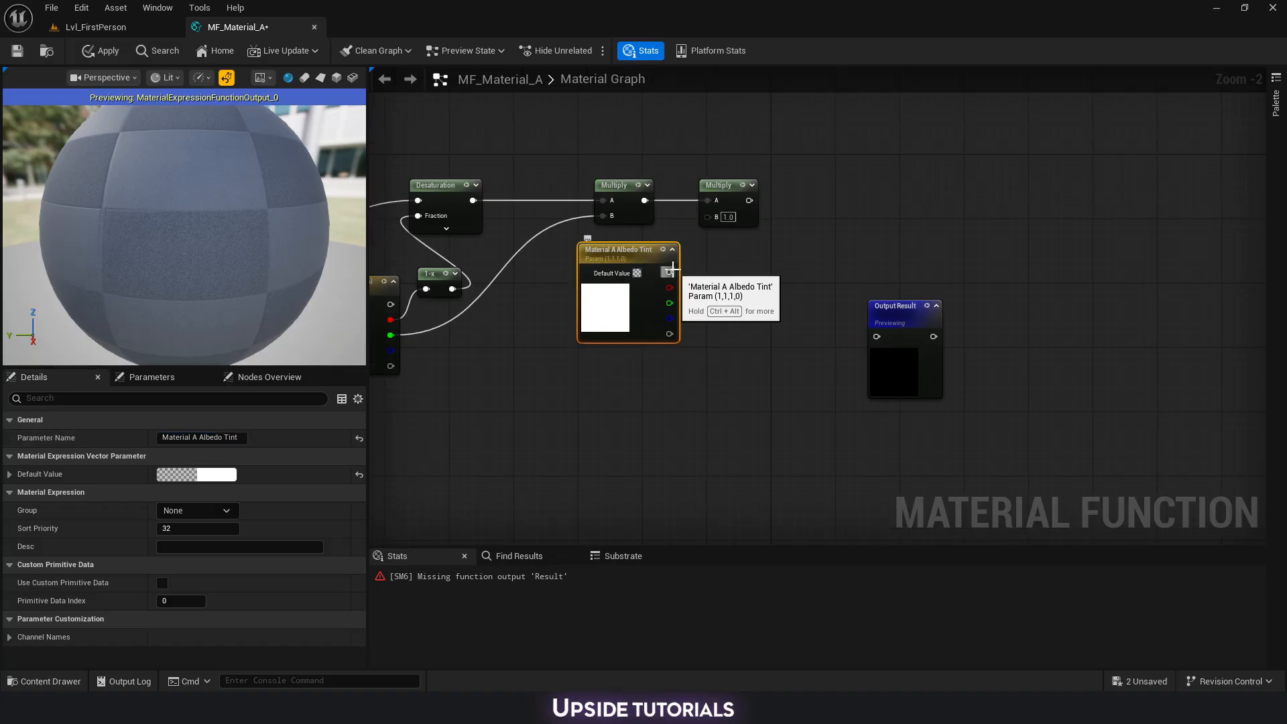
# Connect Material A Albedo Tint to the second Multiply's B, and follow it with a Power node using the albedo control's blue channel as Exp.
pyautogui.moveTo(668, 274); pyautogui.dragTo(776, 202)
pyautogui.write('power')
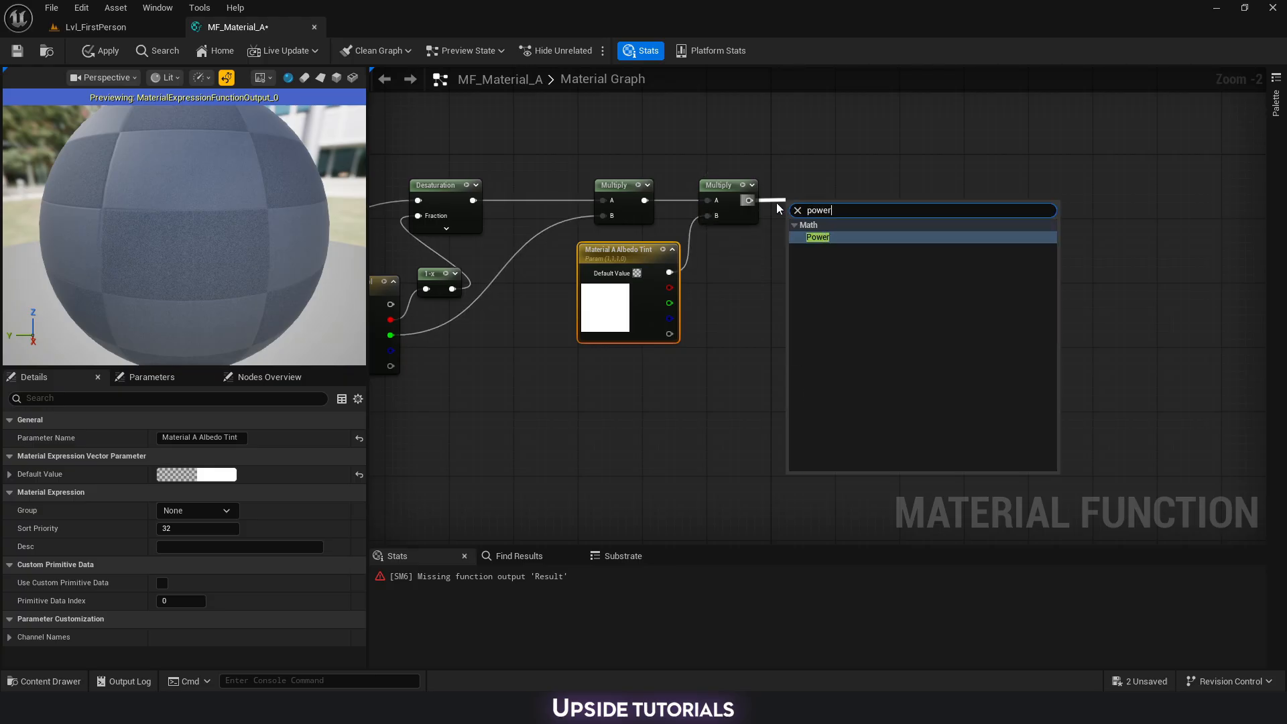
pyautogui.press('Return')
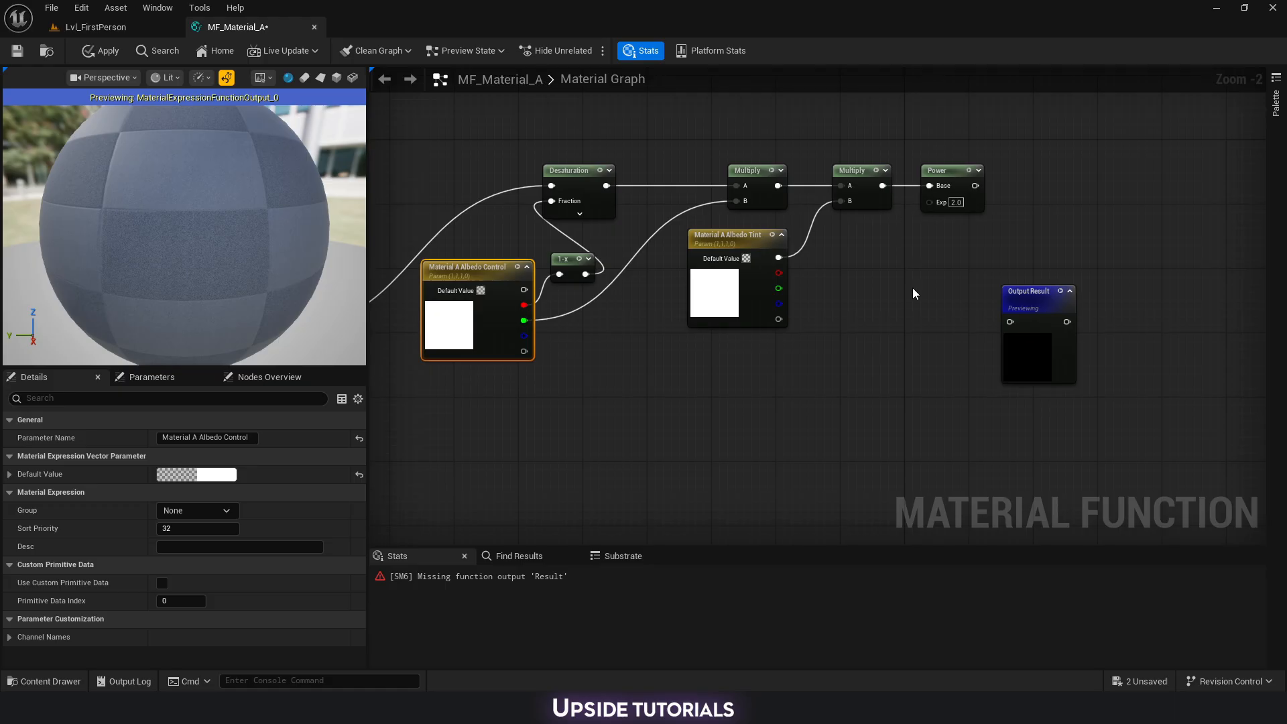
pyautogui.moveTo(517, 342); pyautogui.dragTo(923, 207)
# Move all the albedo adjustment nodes, from Desaturation to Power, together to a higher spot in the graph.
pyautogui.moveTo(494, 187); pyautogui.dragTo(872, 379)
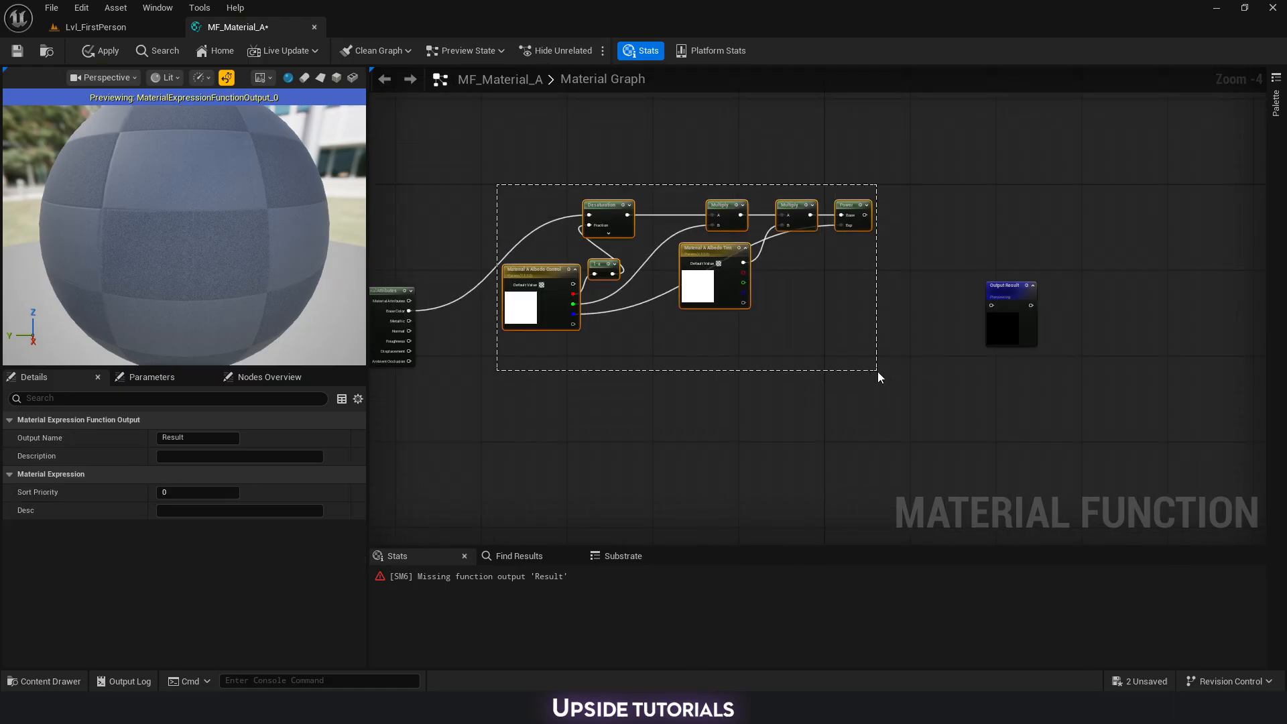
pyautogui.click(870, 383)
pyautogui.moveTo(473, 183); pyautogui.dragTo(890, 391)
pyautogui.moveTo(890, 391); pyautogui.dragTo(932, 463, button='right')
pyautogui.moveTo(754, 349); pyautogui.dragTo(751, 202)
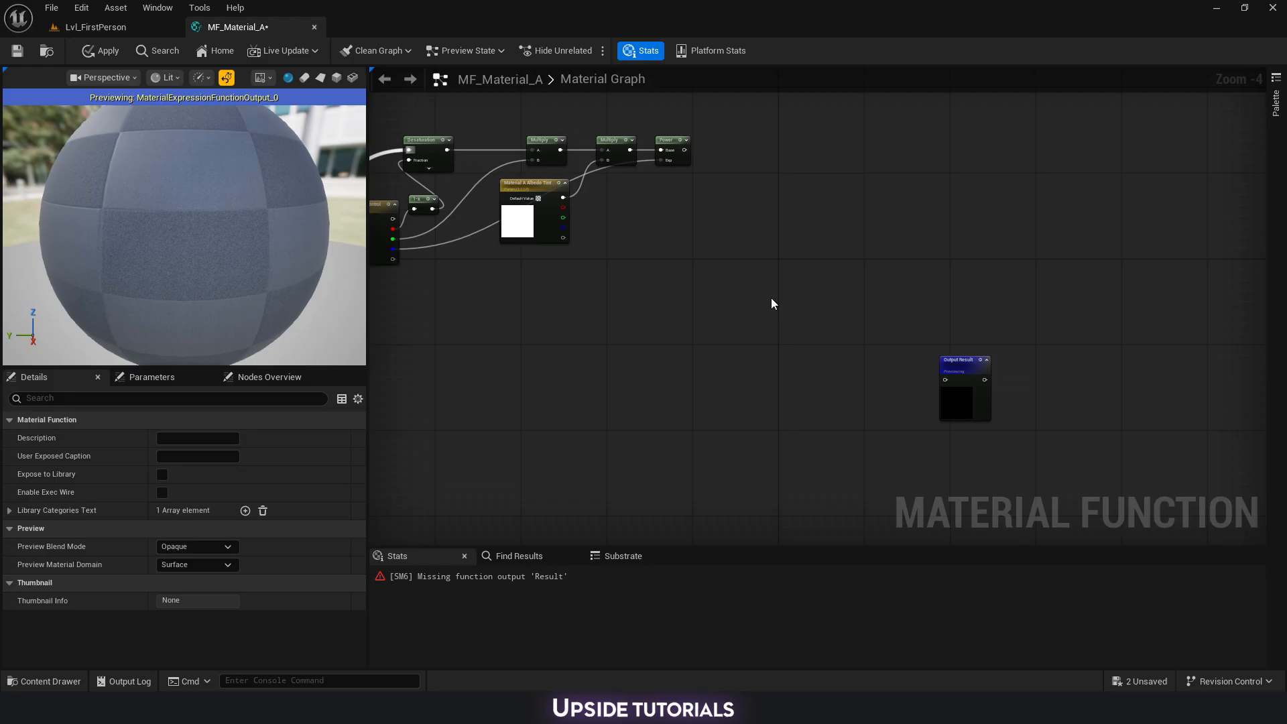
# Add a SetMaterialAttributes node and place it just before the Output Result node.
pyautogui.rightClick(759, 312)
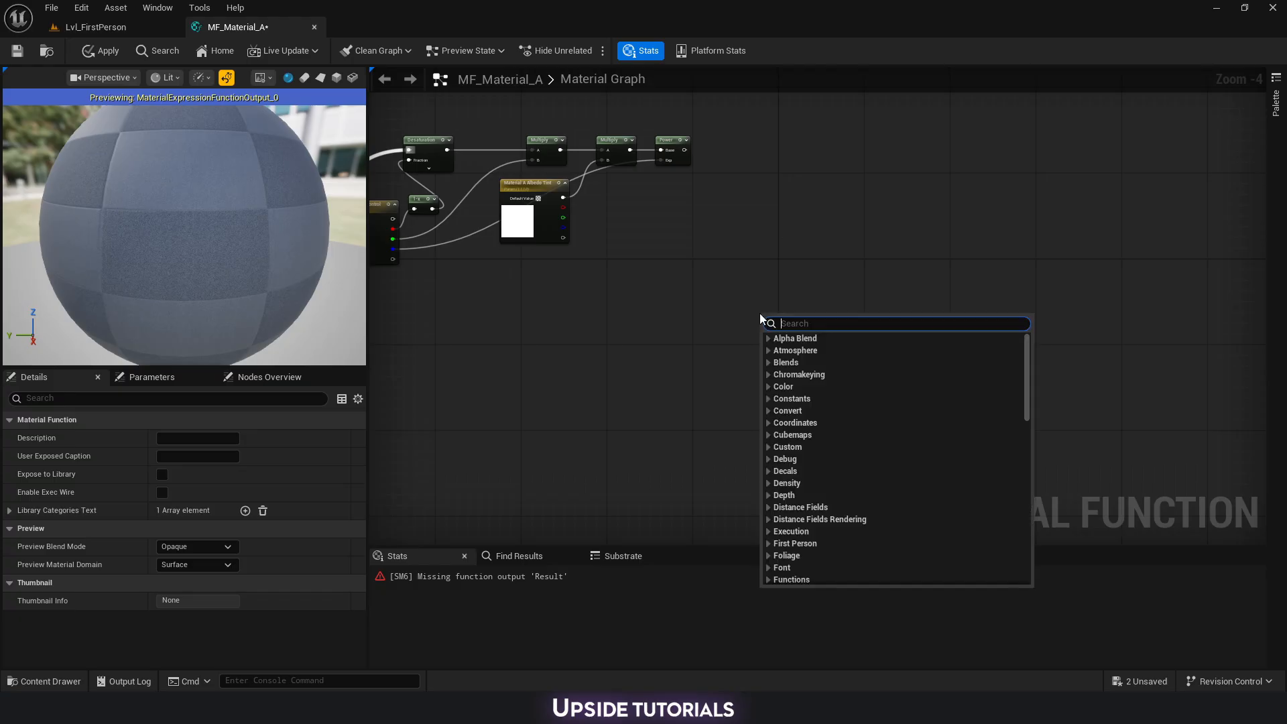
pyautogui.write('set')
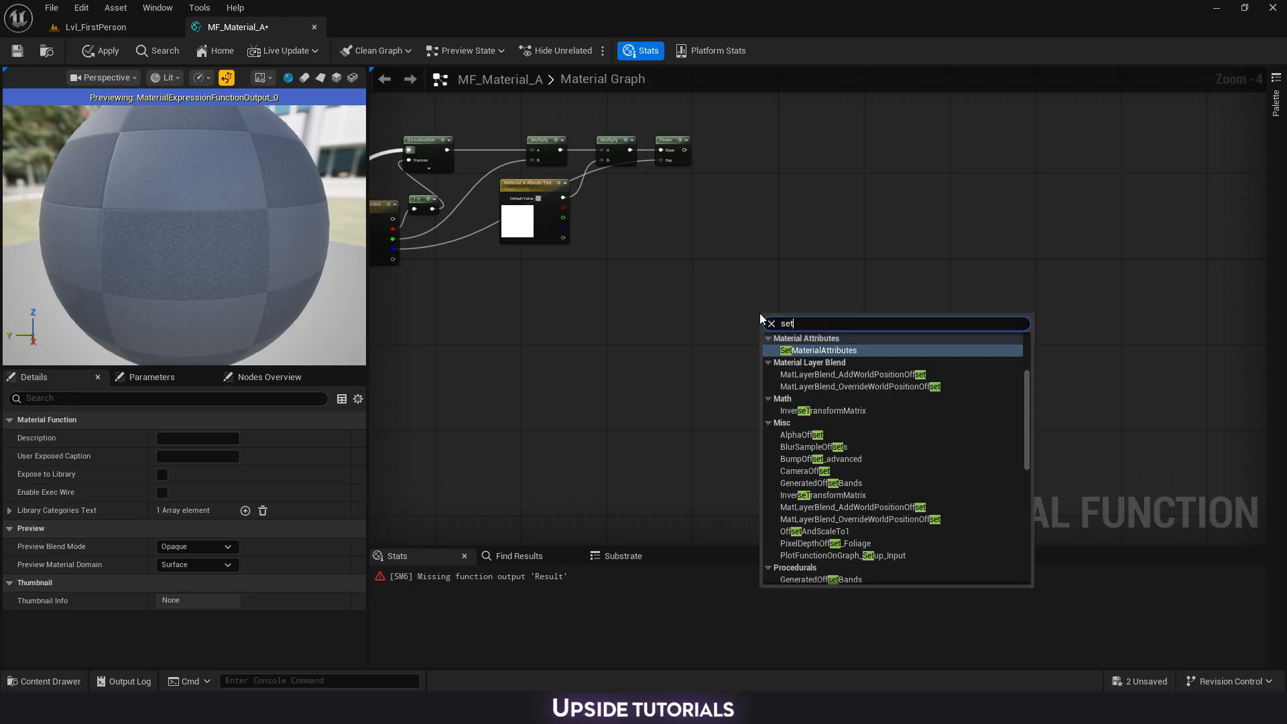
pyautogui.press('Return')
pyautogui.moveTo(779, 320); pyautogui.dragTo(790, 351)
# Add five attribute set types to the SetMaterialAttributes node, using the GetMaterialAttributes node as reference.
pyautogui.moveTo(627, 401); pyautogui.dragTo(869, 313, button='right')
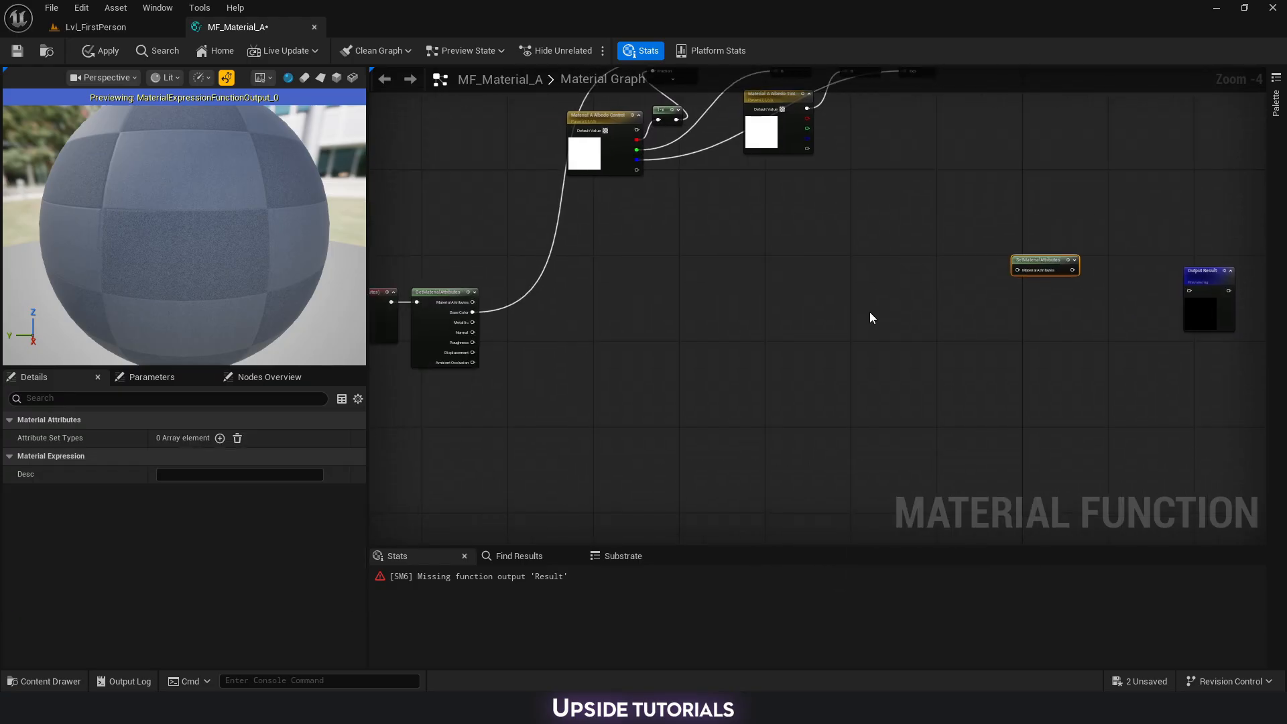
pyautogui.scroll(-1, 870, 312)
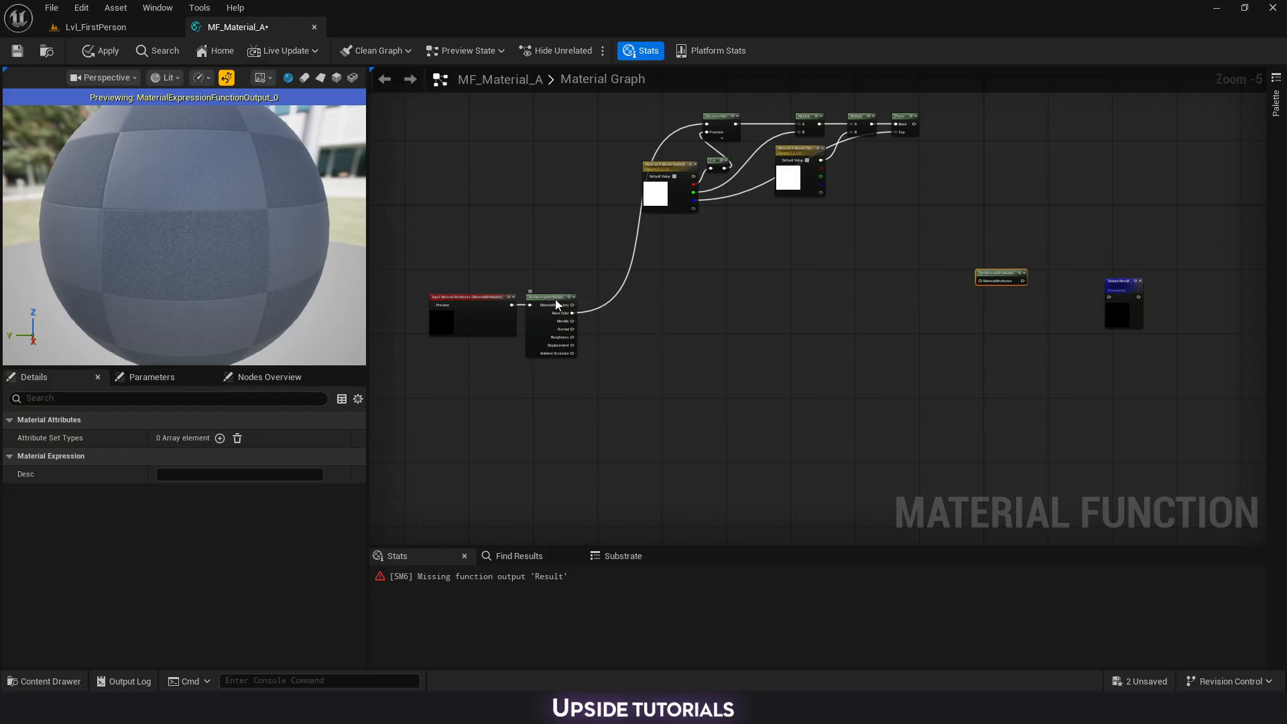
pyautogui.click(535, 319)
pyautogui.scroll(1, 536, 320)
pyautogui.scroll(1, 725, 312)
pyautogui.scroll(-2, 796, 305)
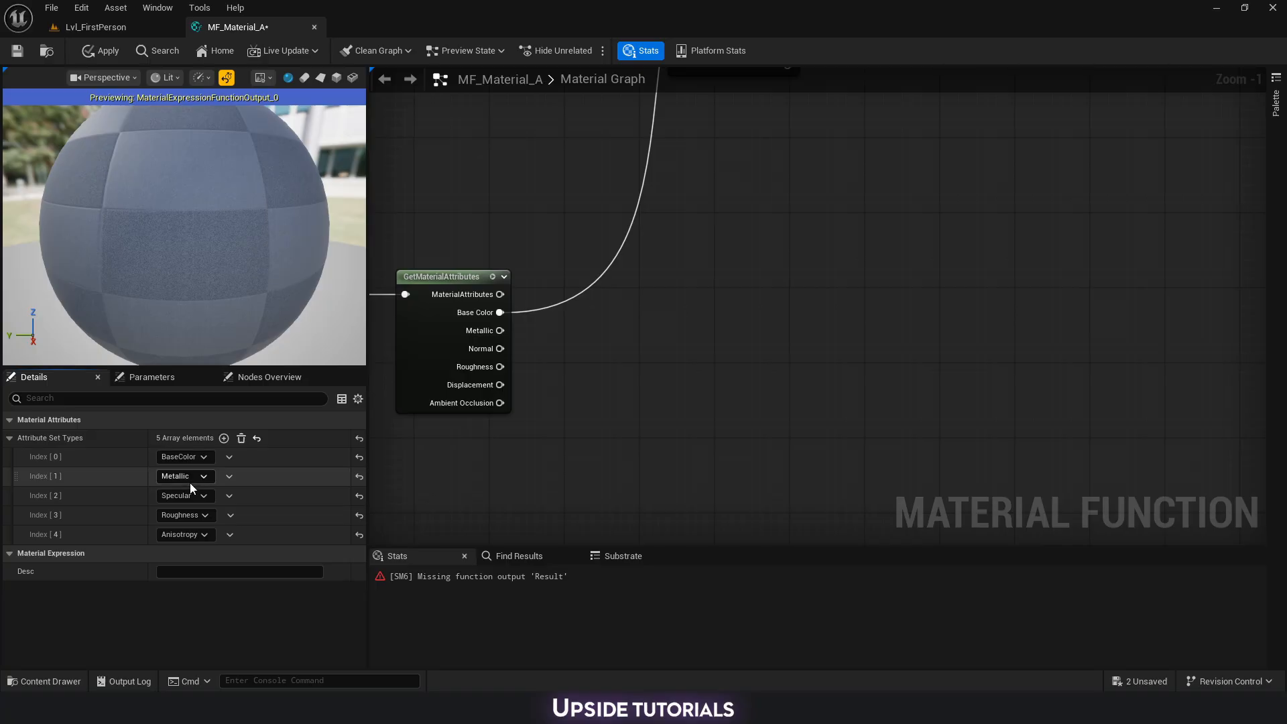
# Change the Specular attribute set type to Normal and the Anisotropy one to Displacement.
pyautogui.click(187, 495)
pyautogui.click(184, 312)
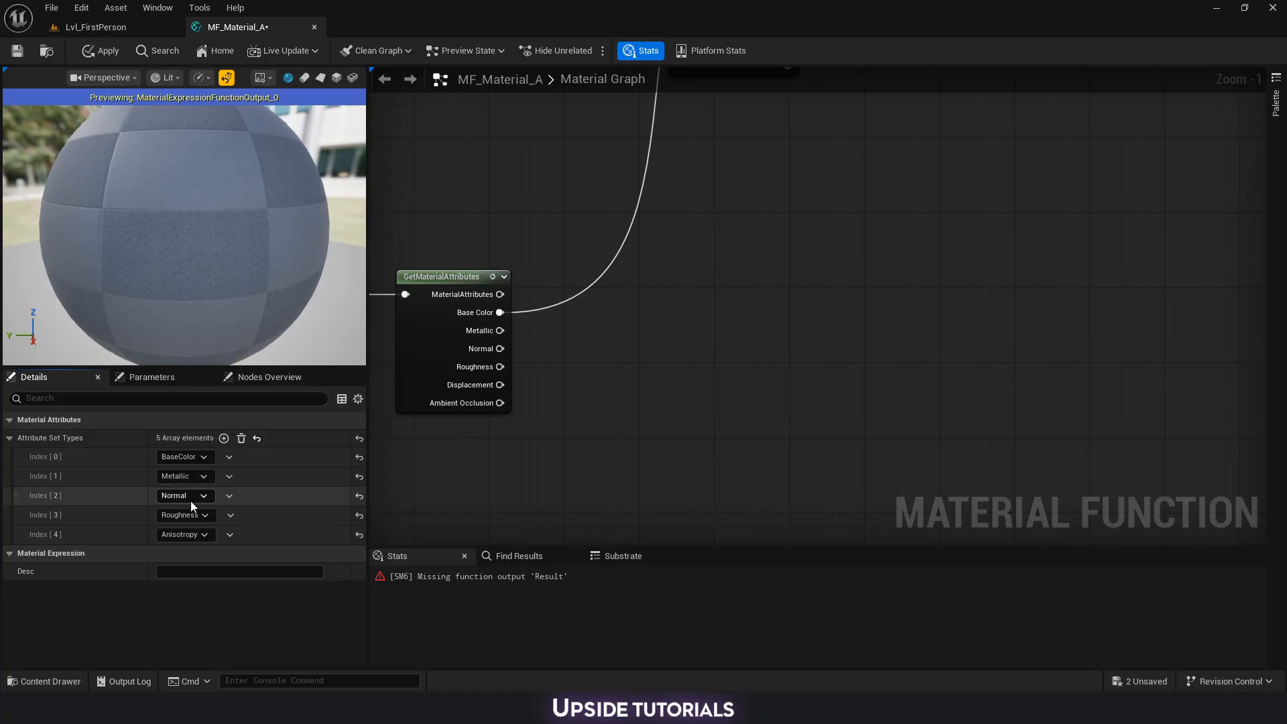
pyautogui.click(178, 537)
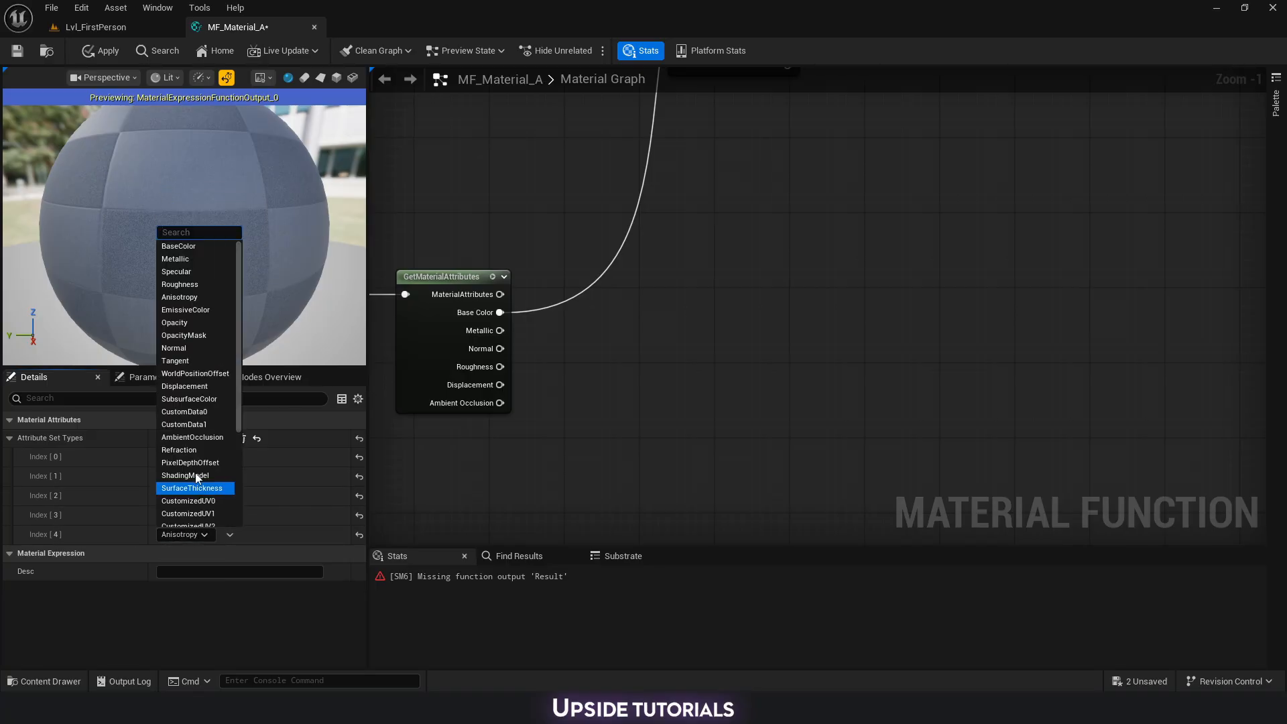
pyautogui.click(185, 386)
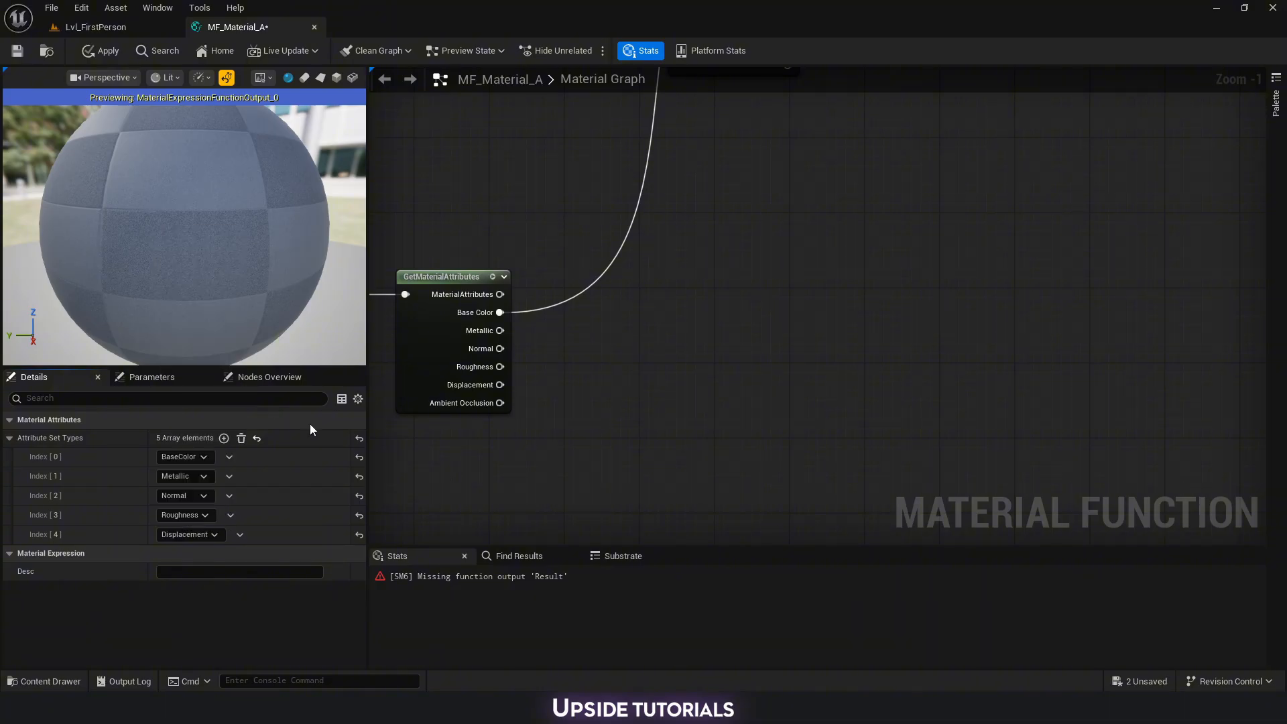
# Add a sixth attribute set type to SetMaterialAttributes and set it to AmbientOcclusion.
pyautogui.click(229, 438)
pyautogui.click(184, 554)
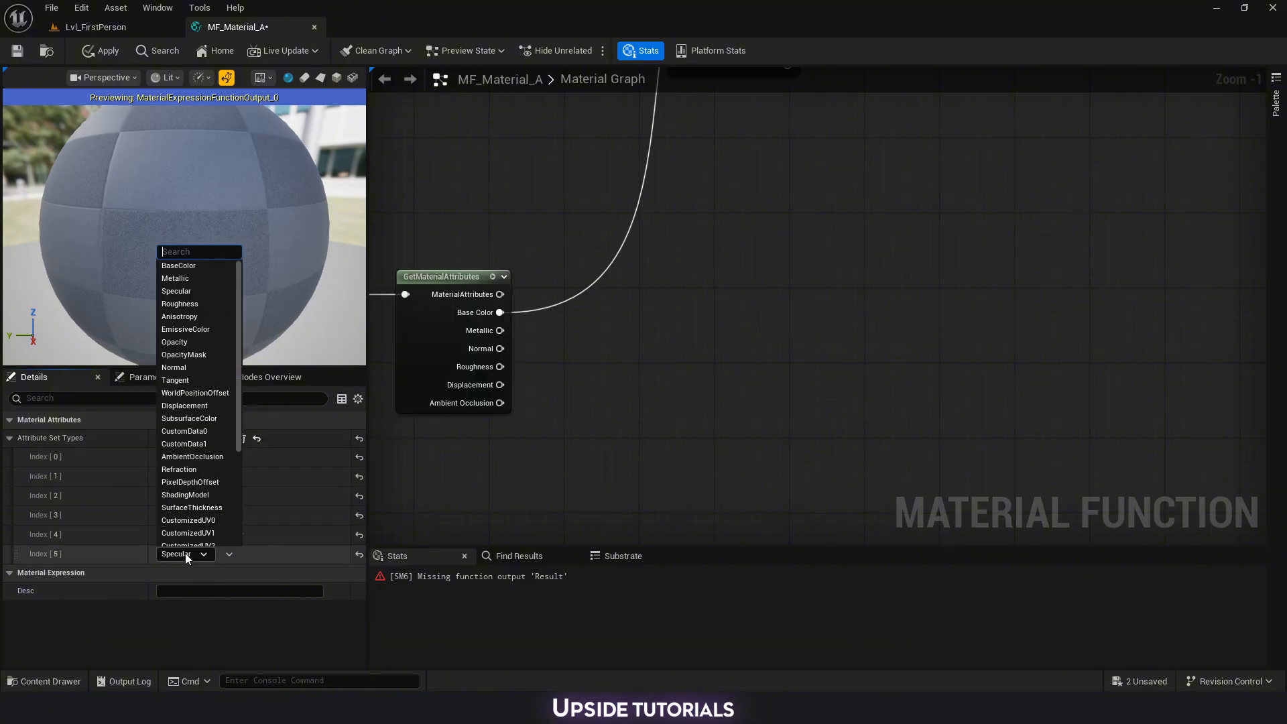
pyautogui.click(199, 456)
# Connect the Power output to SetMaterialAttributes' Base Color, and the SetMaterialAttributes output to Output Result.
pyautogui.scroll(-1, 743, 397)
pyautogui.moveTo(919, 333); pyautogui.dragTo(701, 330, button='right')
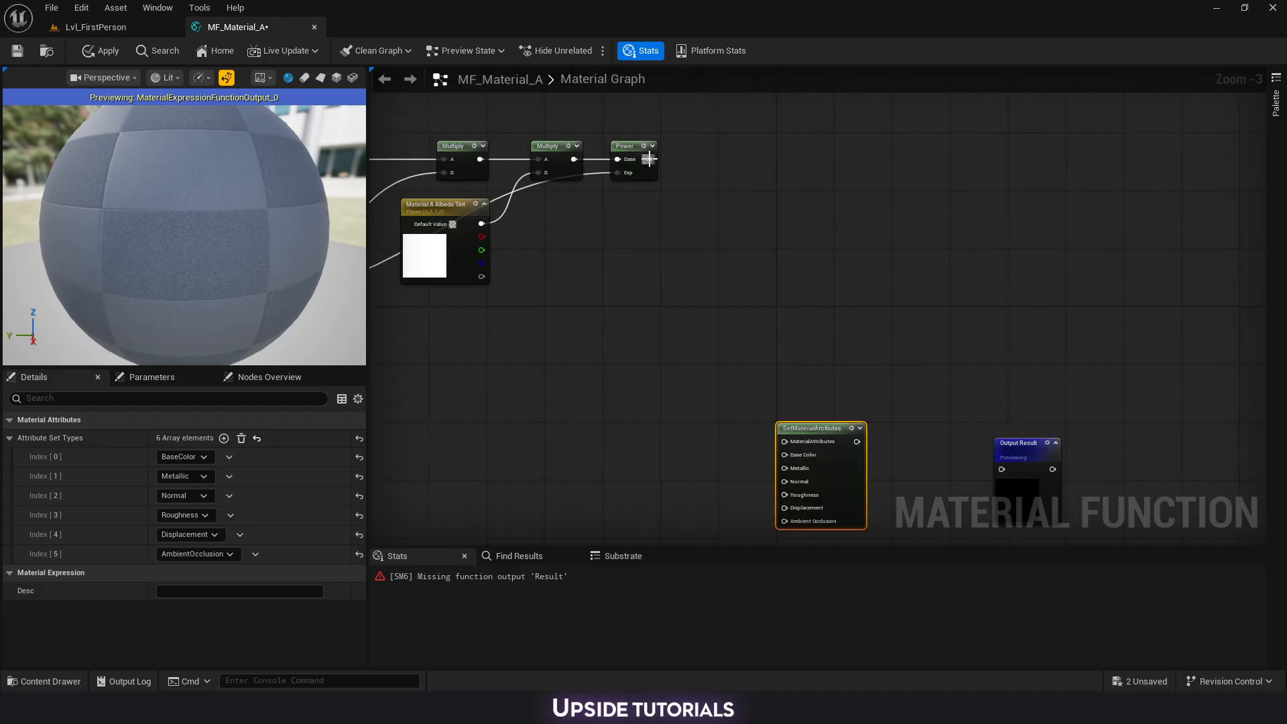
pyautogui.moveTo(649, 158); pyautogui.dragTo(785, 455)
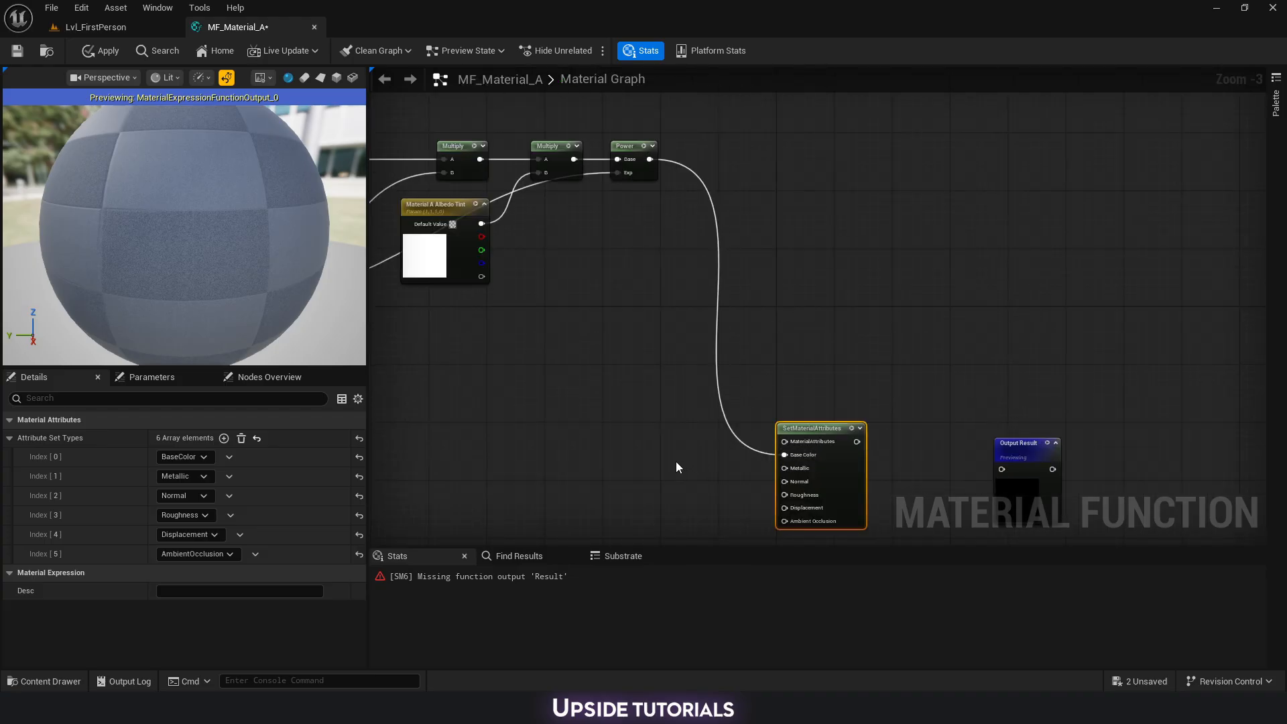
pyautogui.scroll(1, 866, 448)
pyautogui.moveTo(867, 448); pyautogui.dragTo(791, 352, button='right')
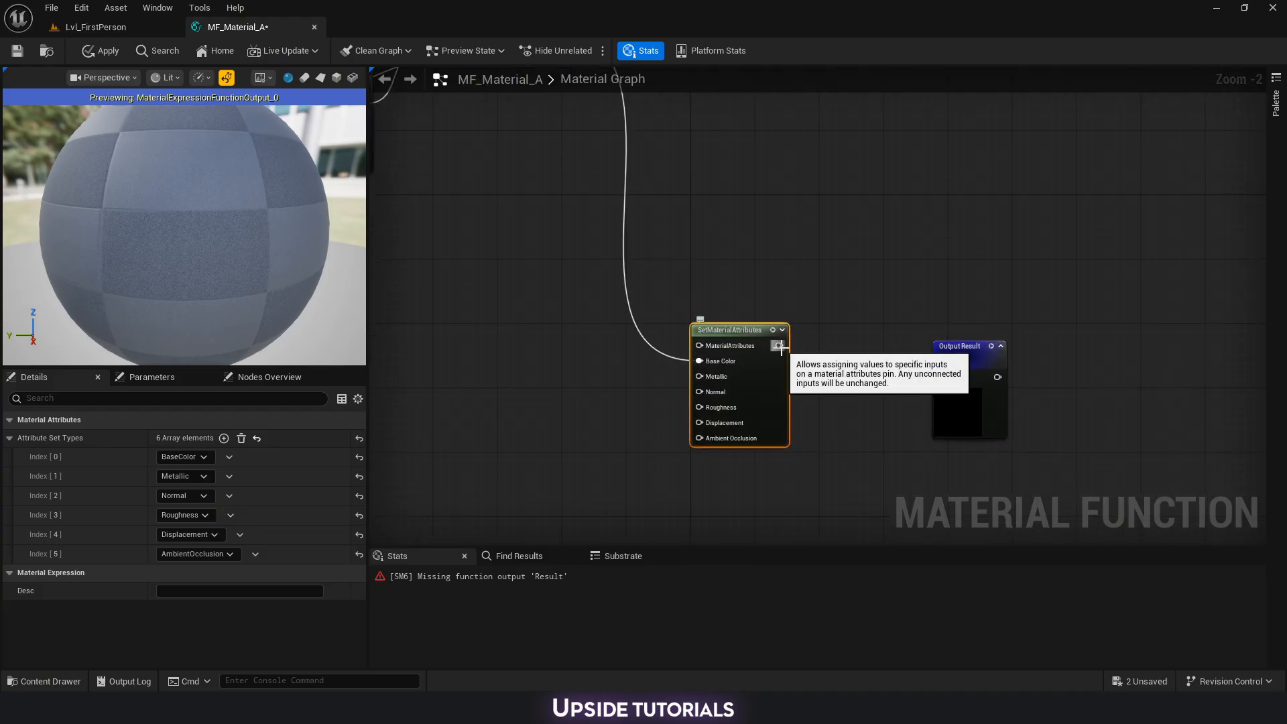
pyautogui.moveTo(780, 346); pyautogui.dragTo(909, 320)
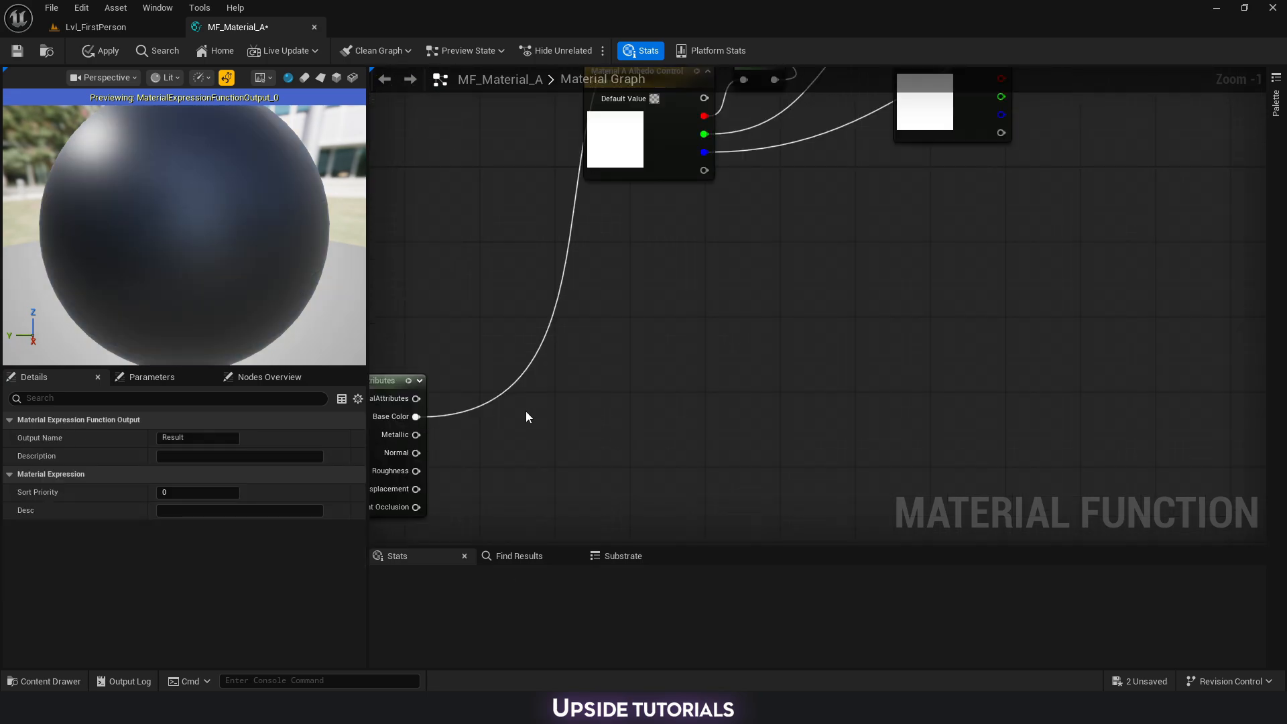
pyautogui.moveTo(525, 411); pyautogui.dragTo(645, 362, button='right')
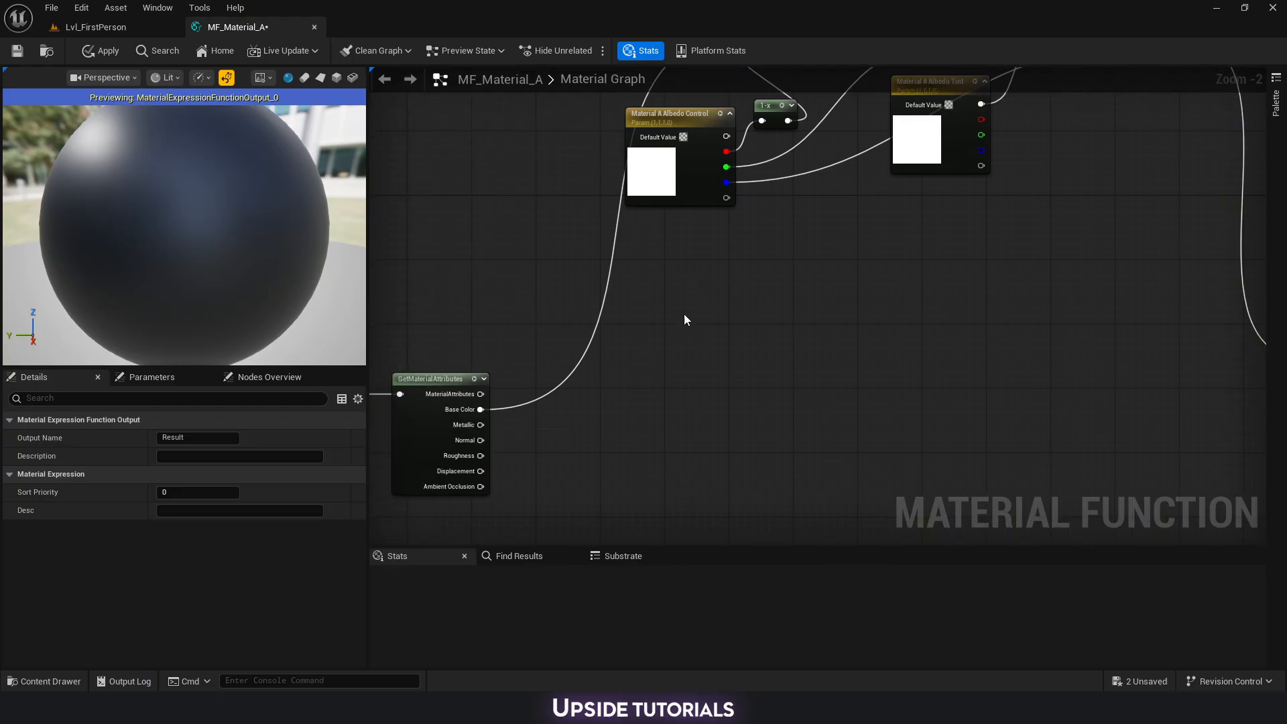
# Add a scalar parameter named Material A Metallic below the Material A Albedo Control node.
pyautogui.click(676, 251)
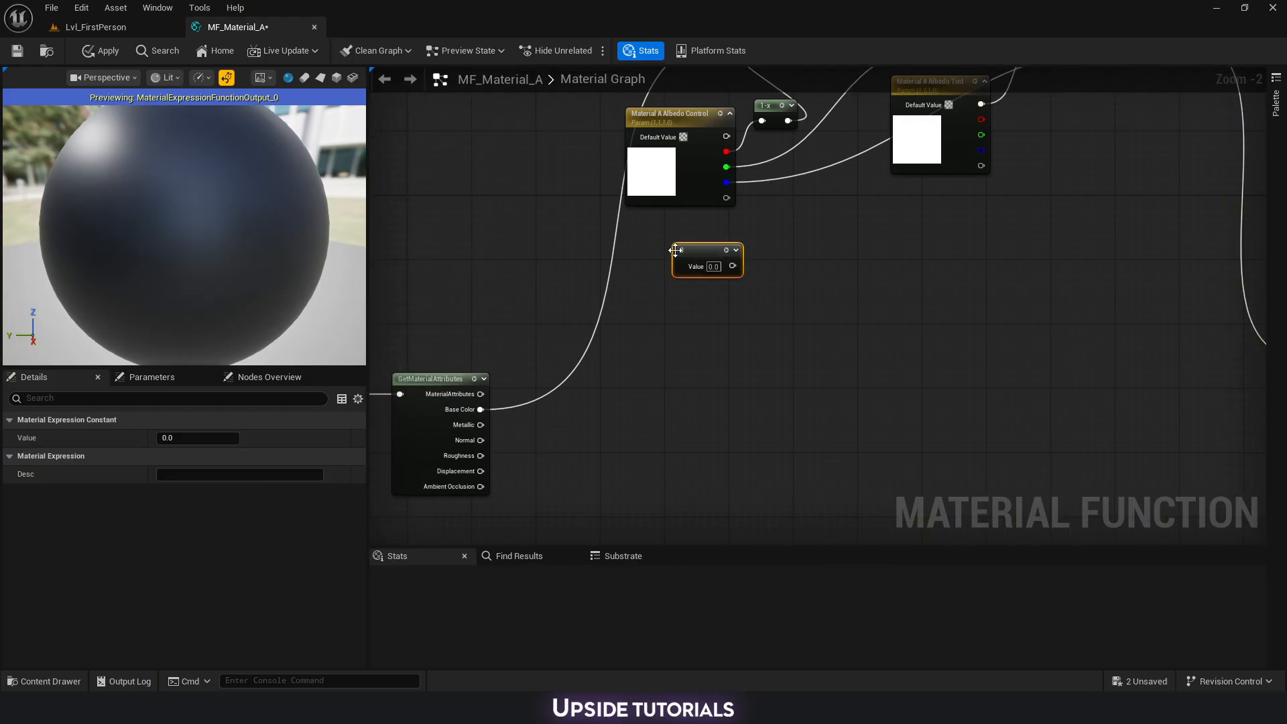
pyautogui.rightClick(691, 255)
pyautogui.click(749, 297)
pyautogui.write('Material')
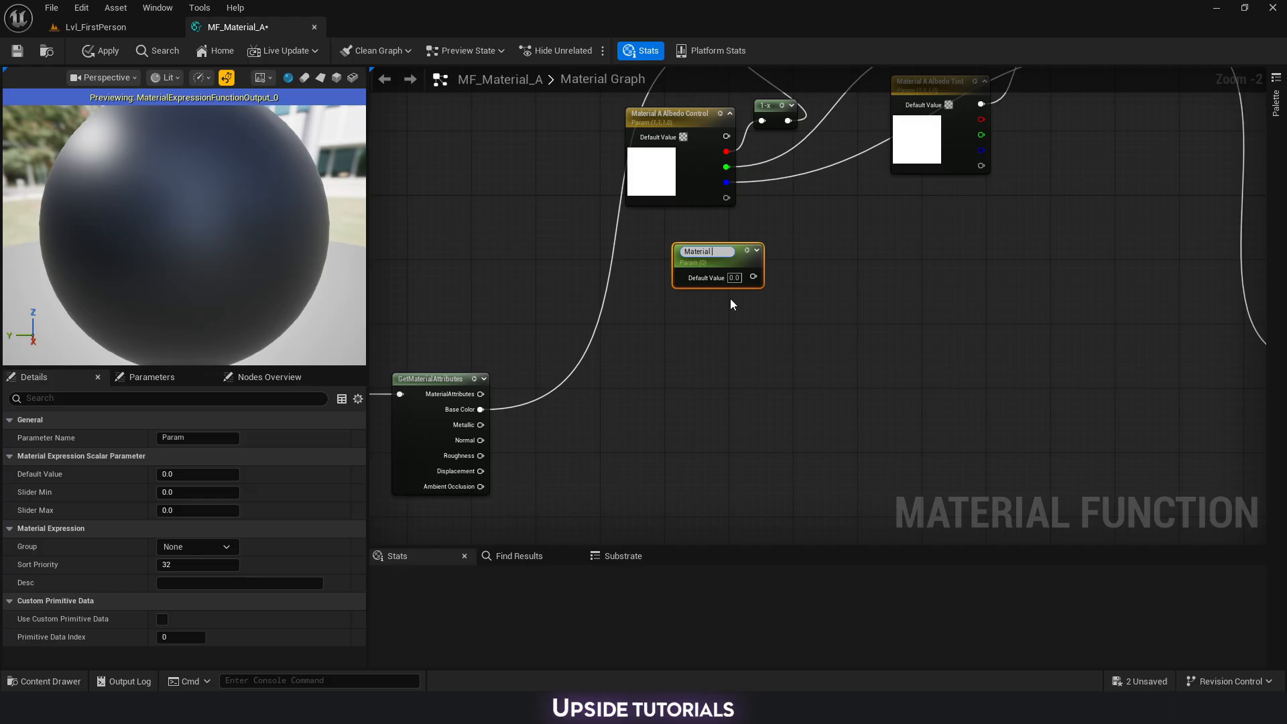
pyautogui.write(' A Metallic')
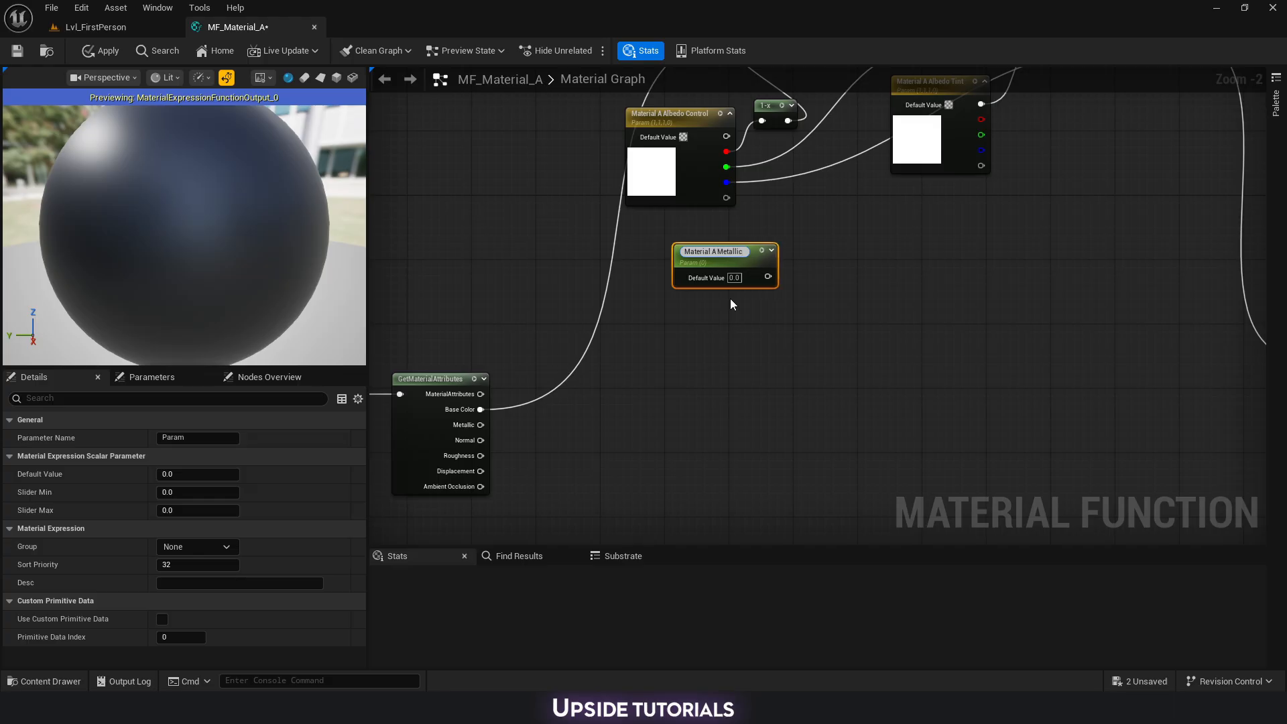
pyautogui.press('Return')
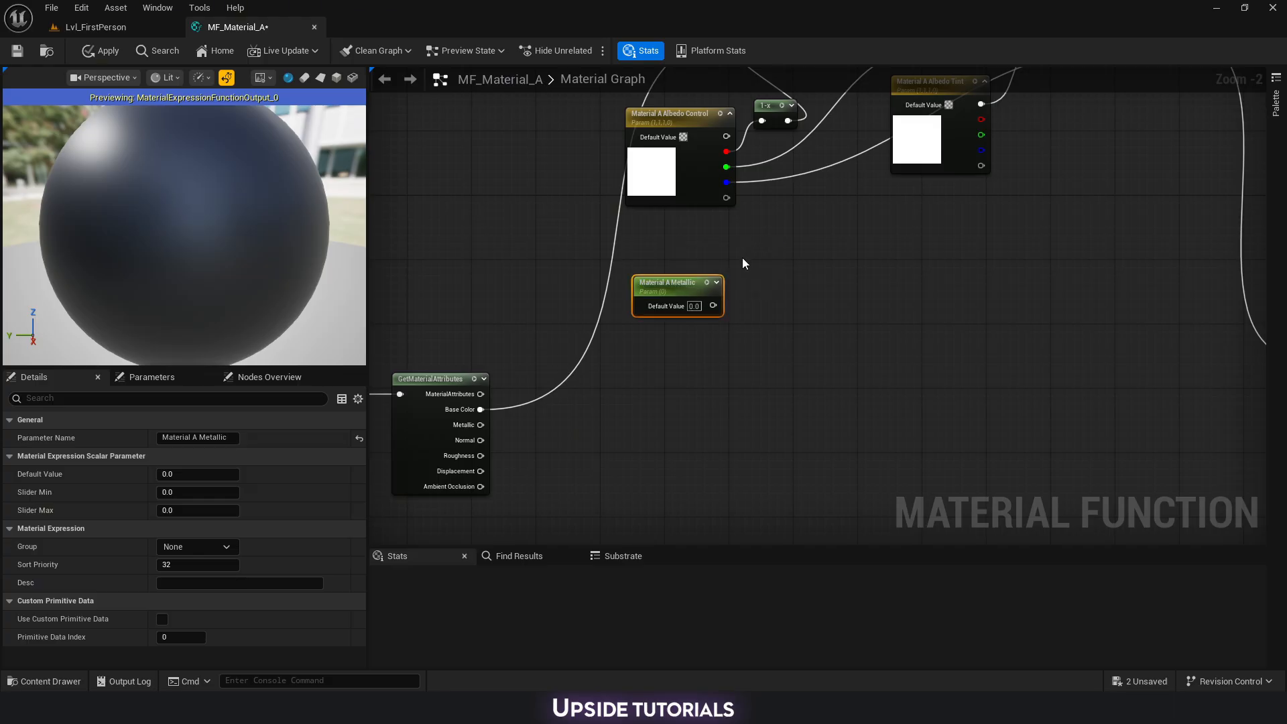
# Add the Metallic attribute and the Material A Metallic parameter in an Add node and connect its output to SetMaterialAttributes' Metallic.
pyautogui.click(752, 261)
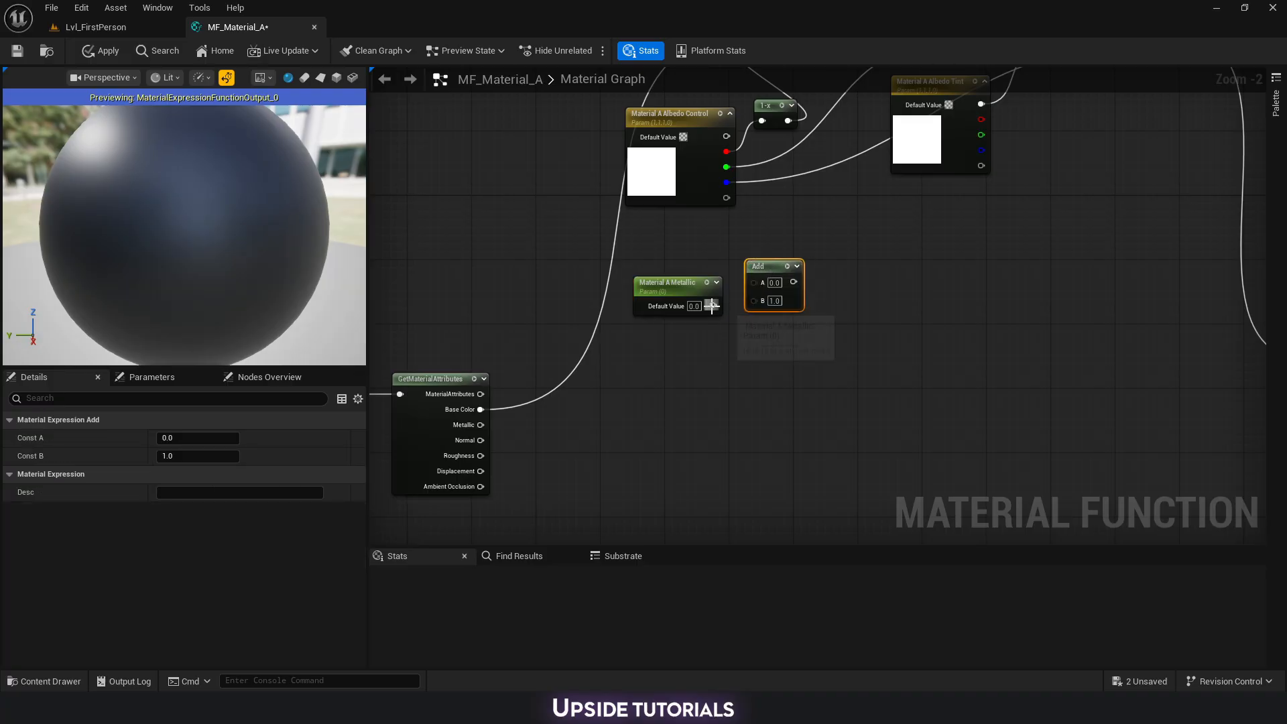
pyautogui.moveTo(711, 306); pyautogui.dragTo(483, 429)
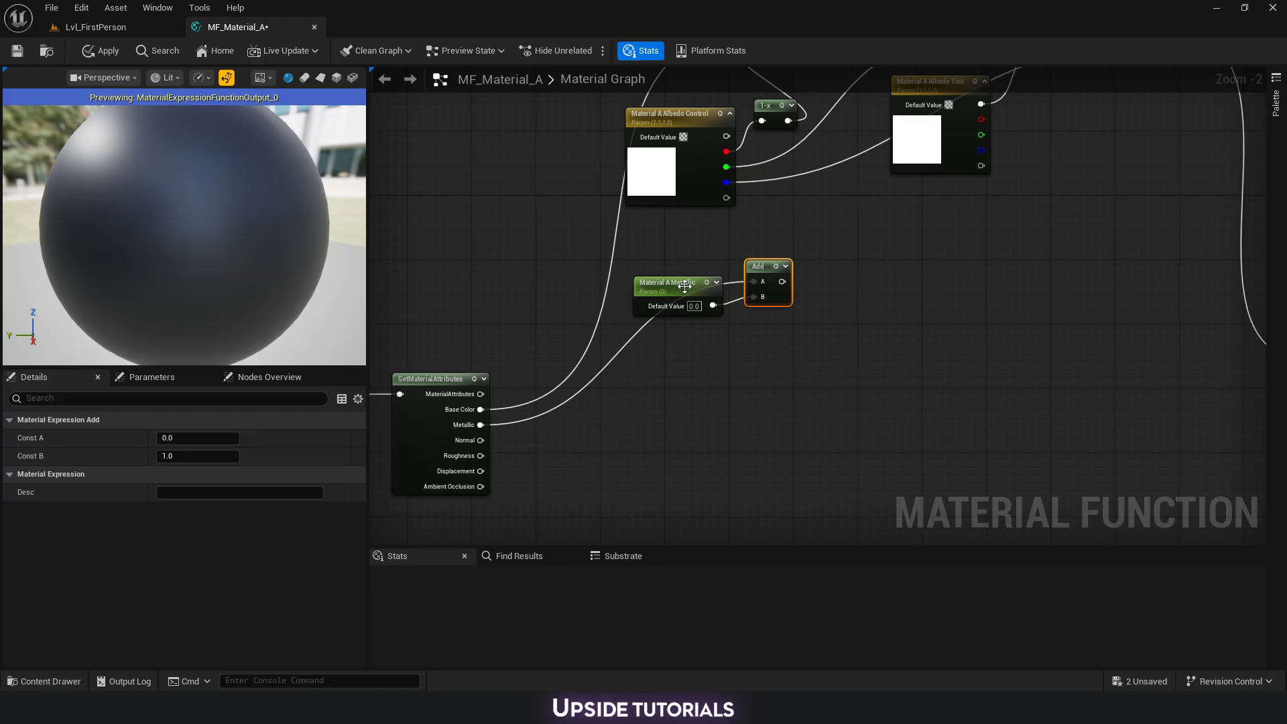
pyautogui.moveTo(769, 271); pyautogui.dragTo(444, 274, button='right')
pyautogui.moveTo(457, 284); pyautogui.dragTo(991, 378)
pyautogui.moveTo(641, 337); pyautogui.dragTo(813, 344, button='right')
pyautogui.scroll(-1, 813, 344)
pyautogui.moveTo(624, 266); pyautogui.dragTo(557, 341)
pyautogui.click(741, 268)
pyautogui.moveTo(741, 268); pyautogui.dragTo(732, 343, button='right')
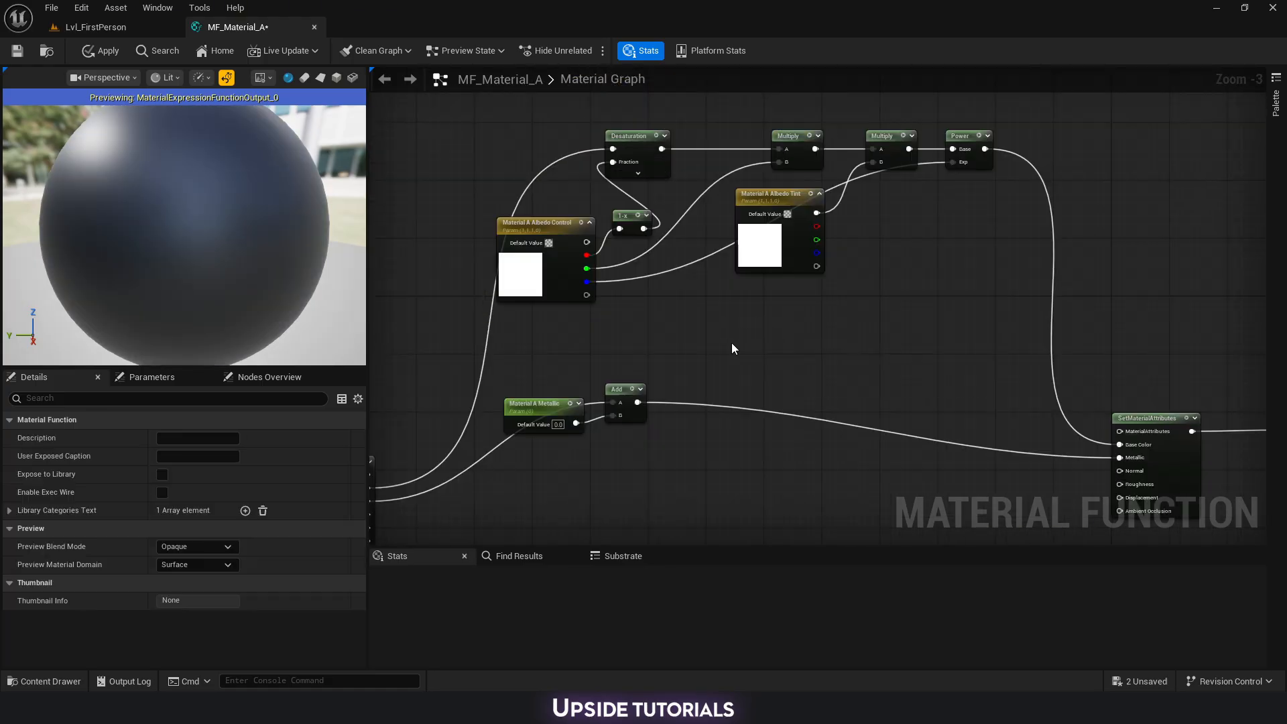
# Group the base color nodes in a comment titled Albedo and the metallic nodes in a comment titled Metallic.
pyautogui.scroll(-1, 717, 338)
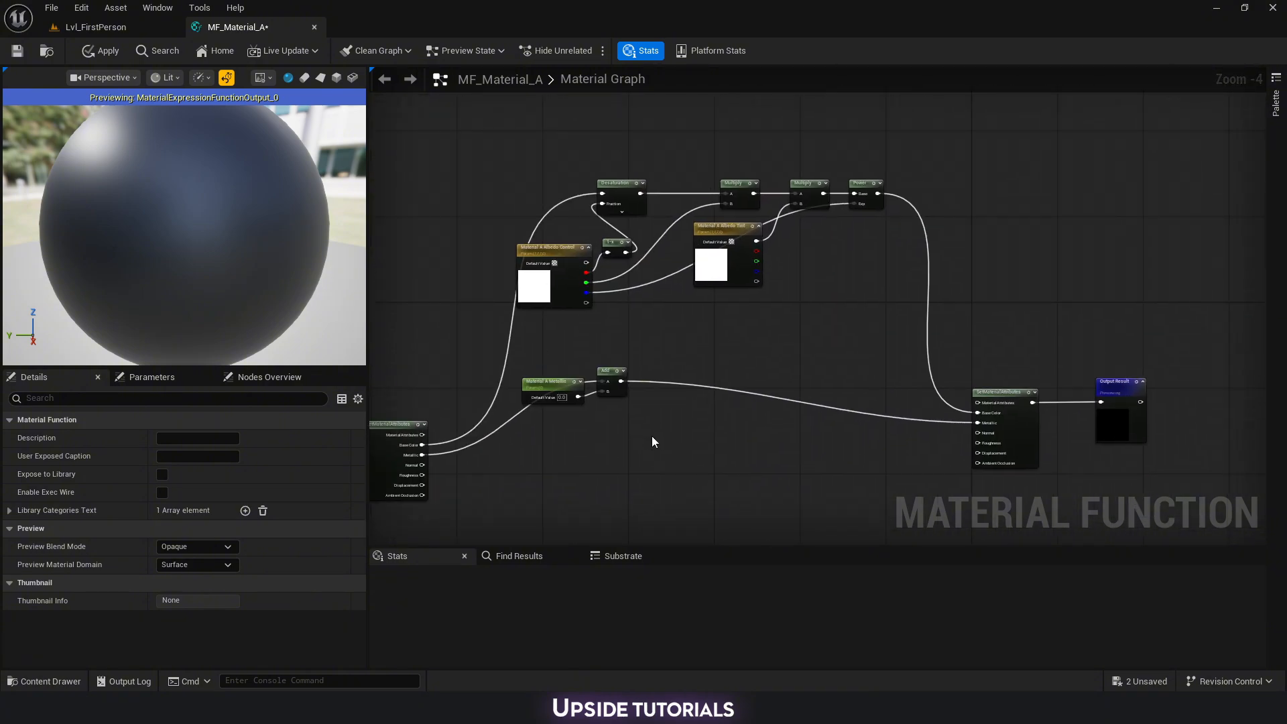
pyautogui.moveTo(651, 435); pyautogui.dragTo(675, 373, button='right')
pyautogui.moveTo(559, 297); pyautogui.dragTo(697, 368)
pyautogui.click(842, 418)
pyautogui.moveTo(774, 289); pyautogui.dragTo(794, 325, button='right')
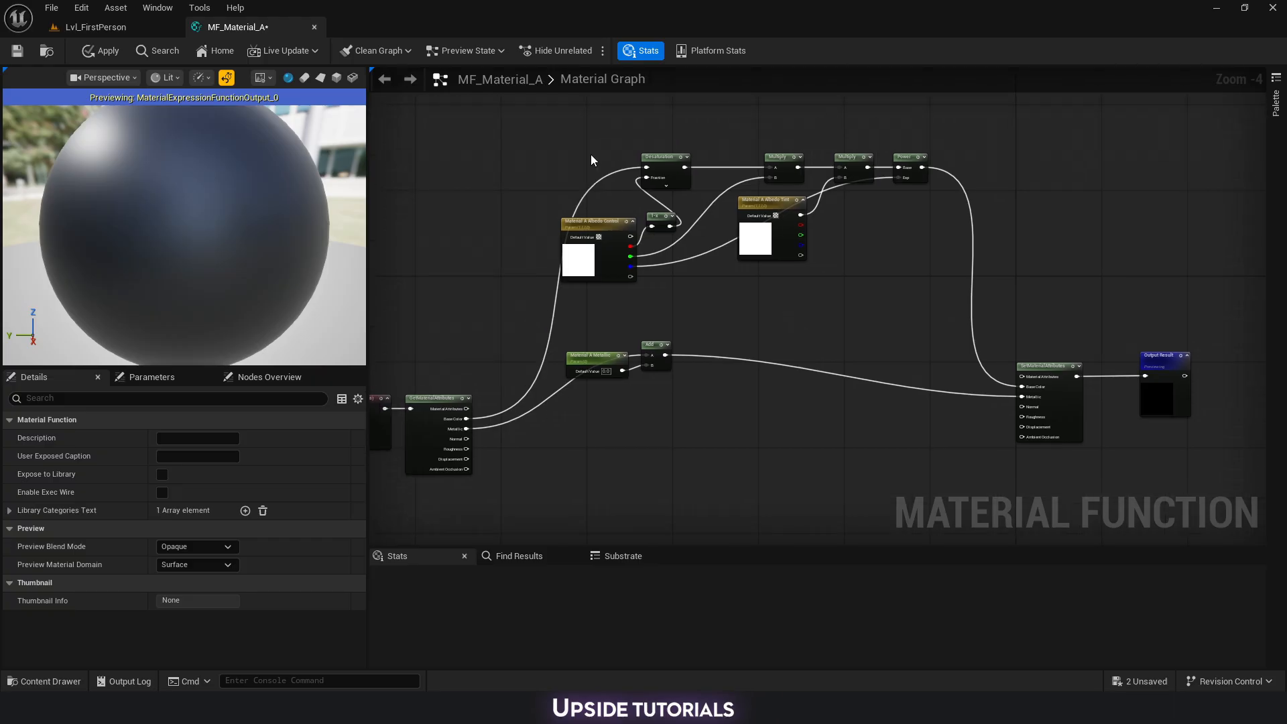
pyautogui.moveTo(591, 155); pyautogui.dragTo(863, 283)
pyautogui.moveTo(492, 121); pyautogui.dragTo(990, 292)
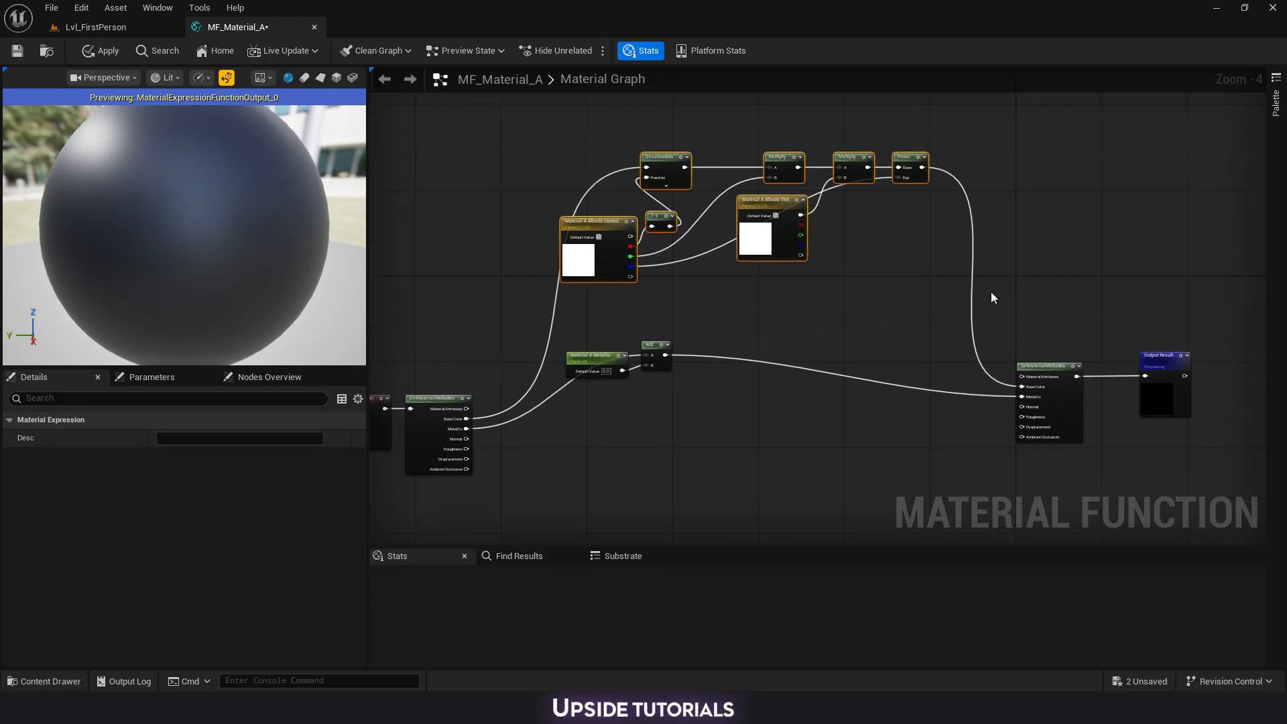
pyautogui.press('c')
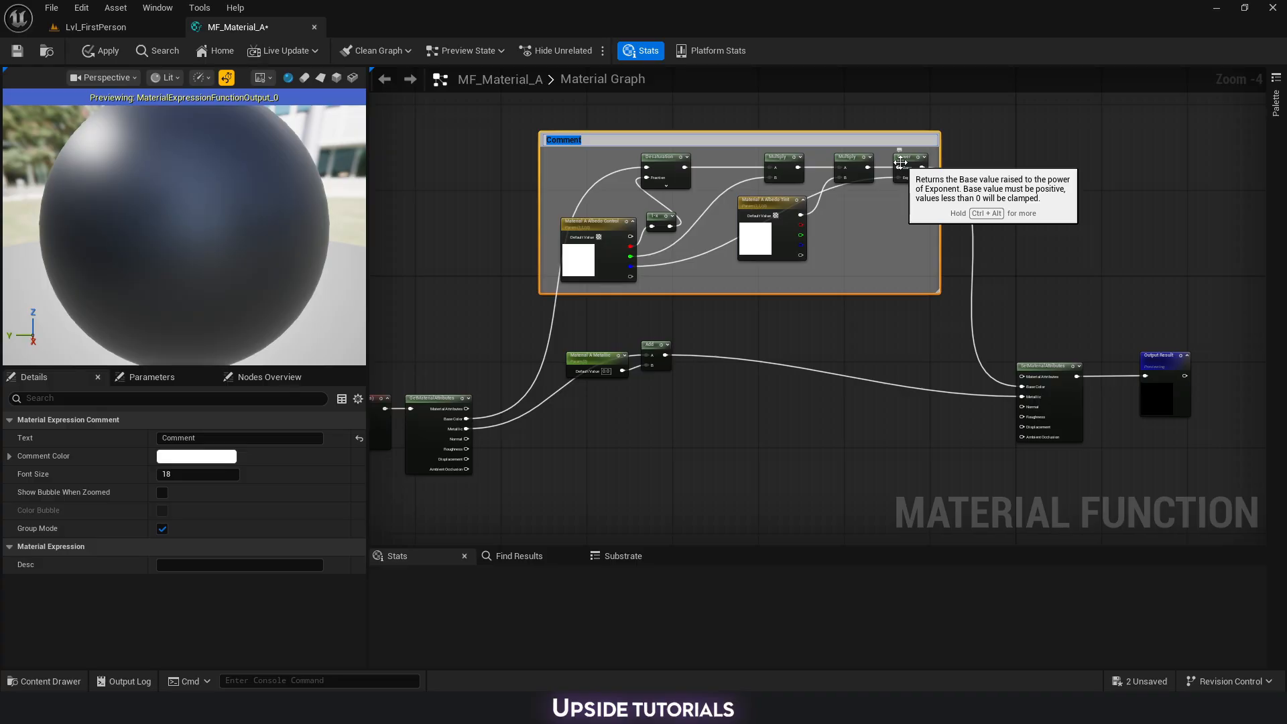
pyautogui.write('Al')
pyautogui.write('bed')
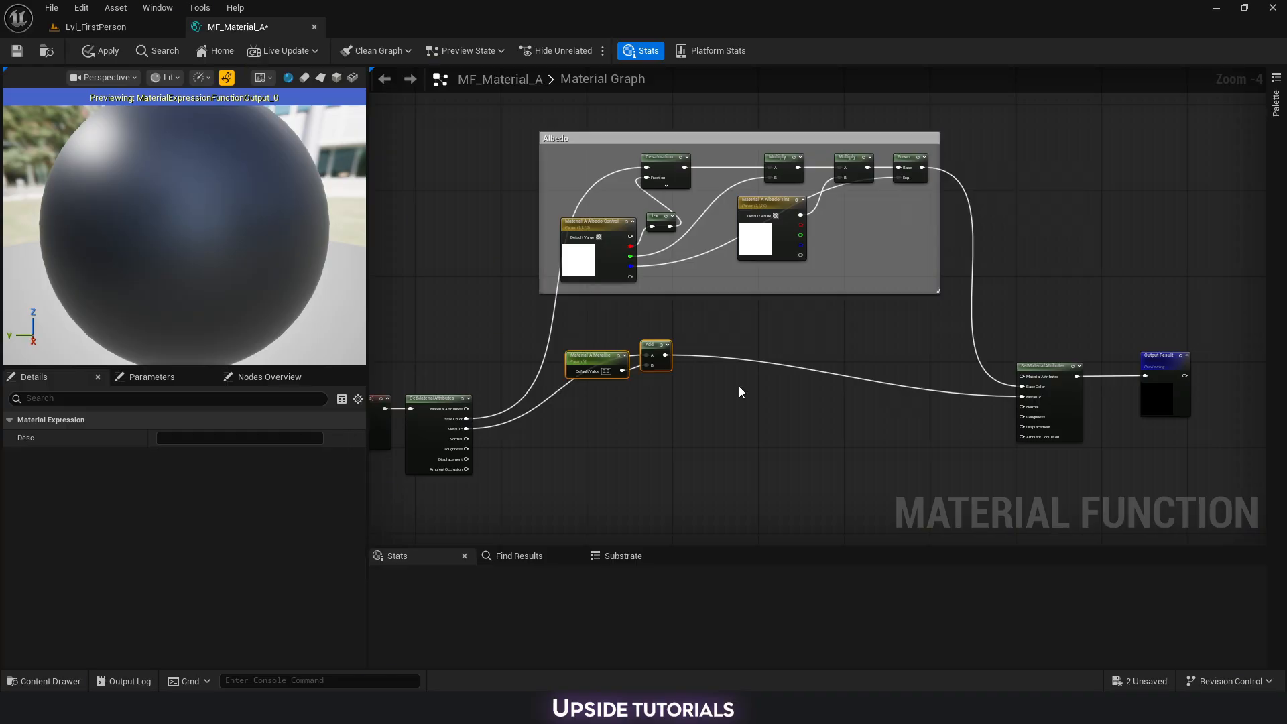
pyautogui.write('c')
pyautogui.write('Metallic')
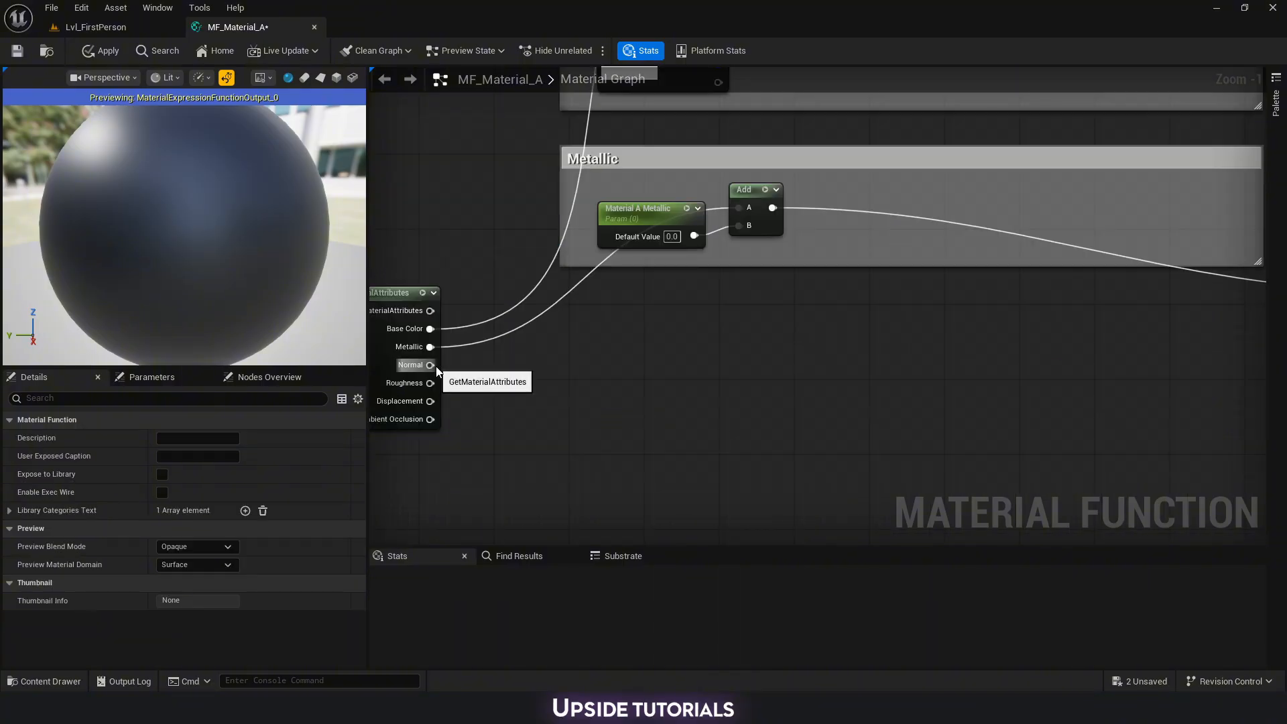
# Add a FlattenNormal node below the Metallic comment and feed GetMaterialAttributes' Normal into its Normal input.
pyautogui.rightClick(709, 335)
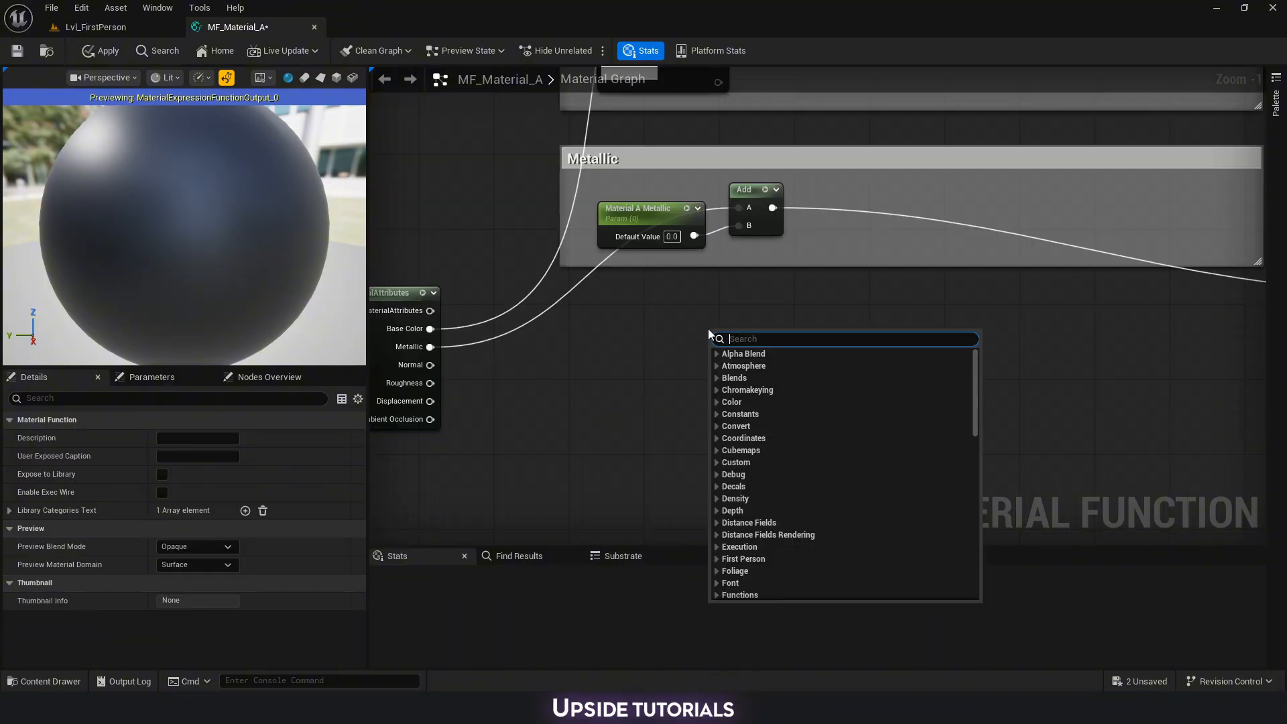
pyautogui.write('flatten')
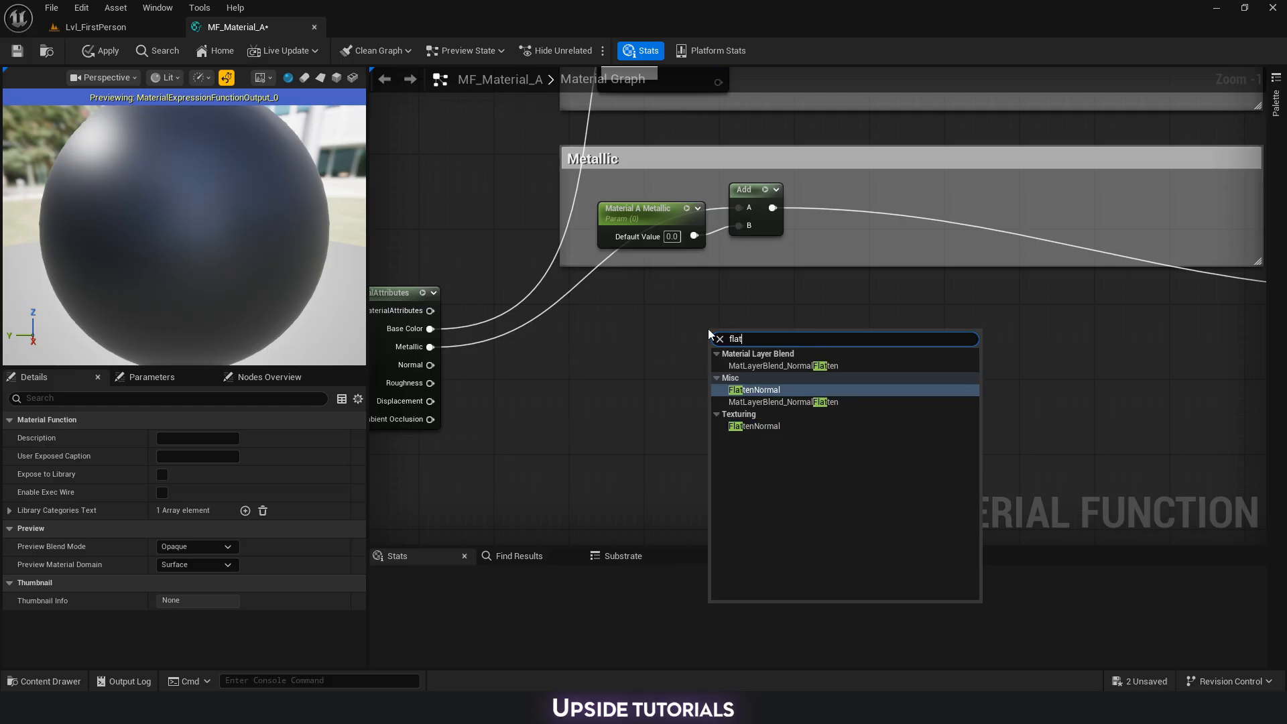
pyautogui.press('Return')
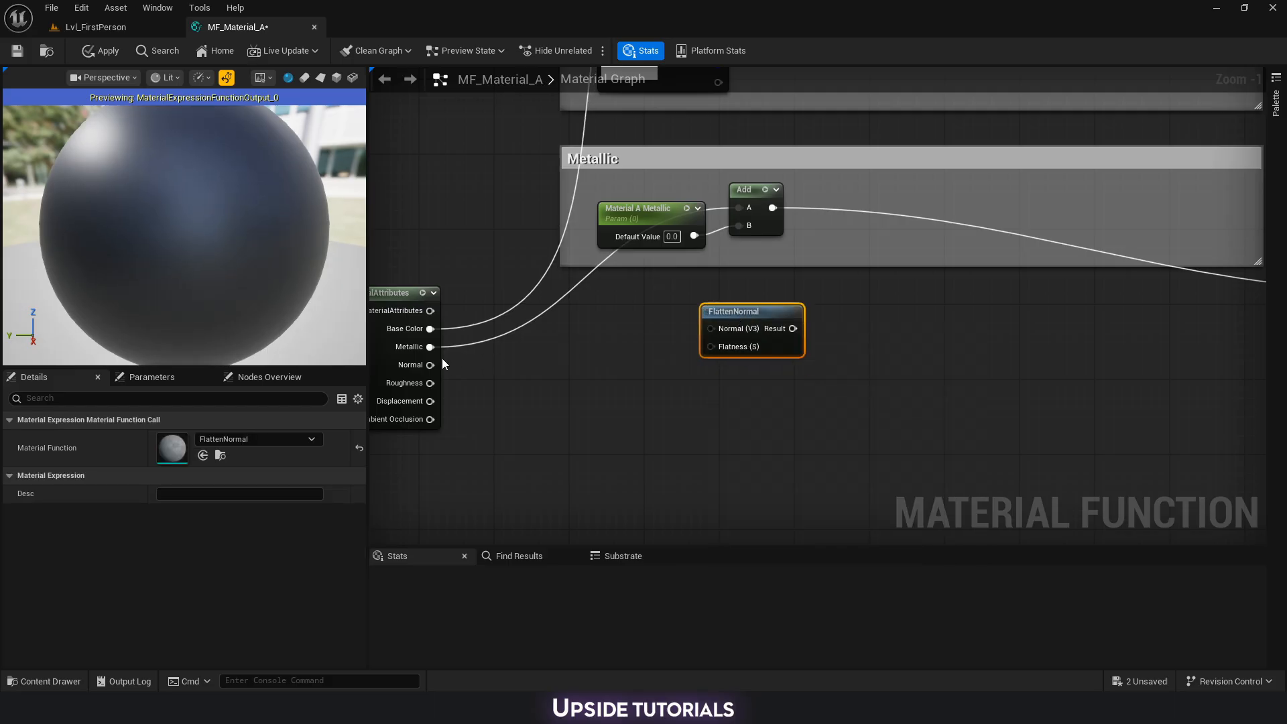
pyautogui.moveTo(430, 365); pyautogui.dragTo(709, 329)
pyautogui.moveTo(751, 311); pyautogui.dragTo(770, 301)
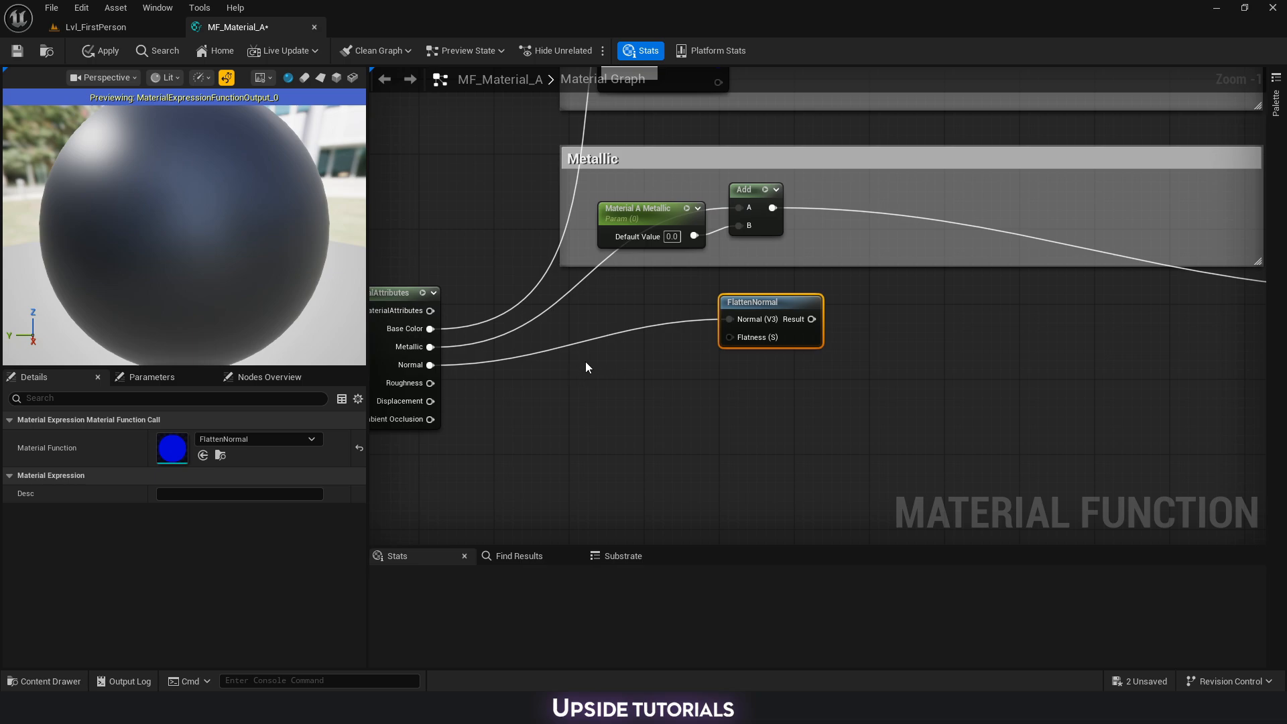
# Create a scalar parameter named Material A Normal Power and connect it to FlattenNormal's Flatness input.
pyautogui.press('1')
pyautogui.click(585, 367)
pyautogui.rightClick(601, 362)
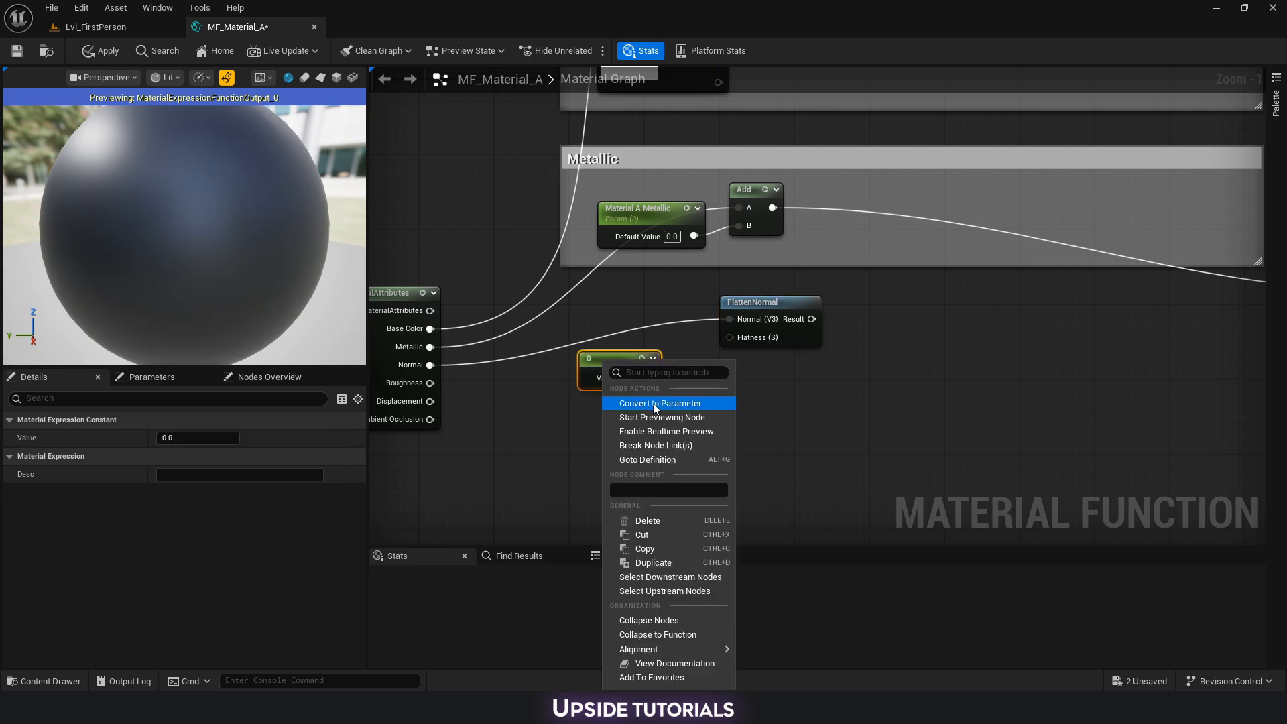
pyautogui.click(654, 404)
pyautogui.write('Material A')
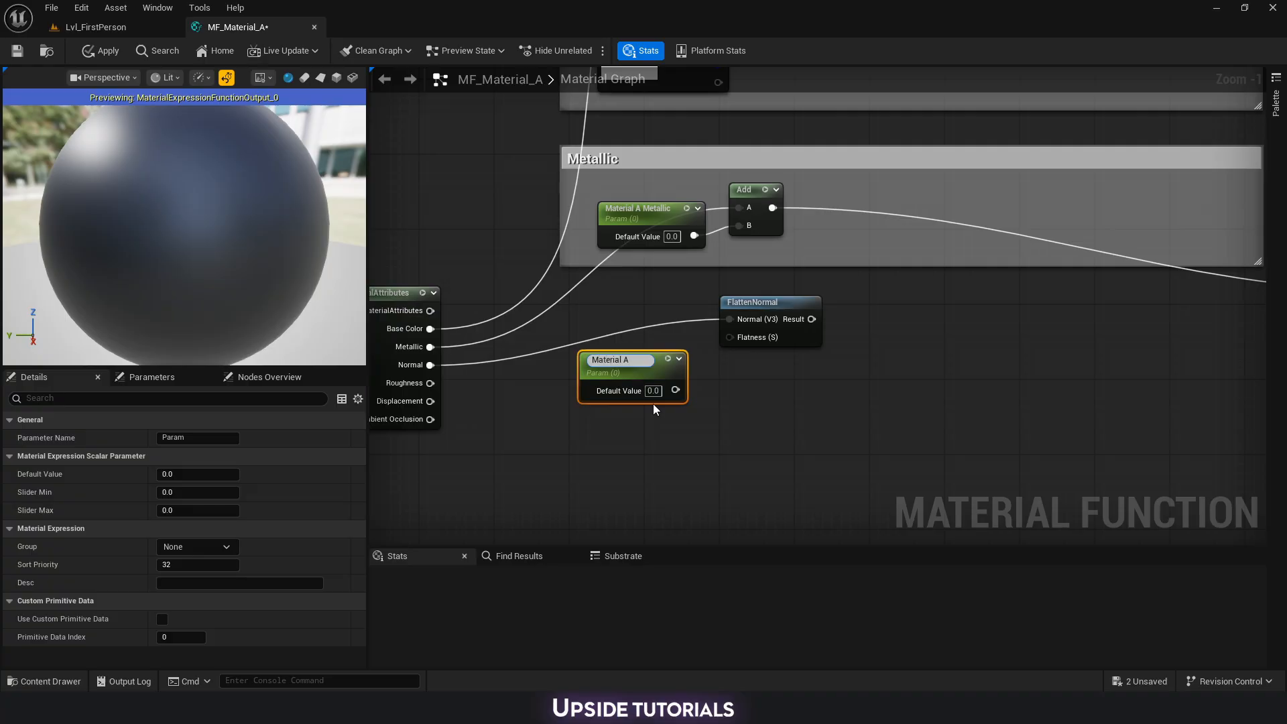
pyautogui.write(' Normal Power')
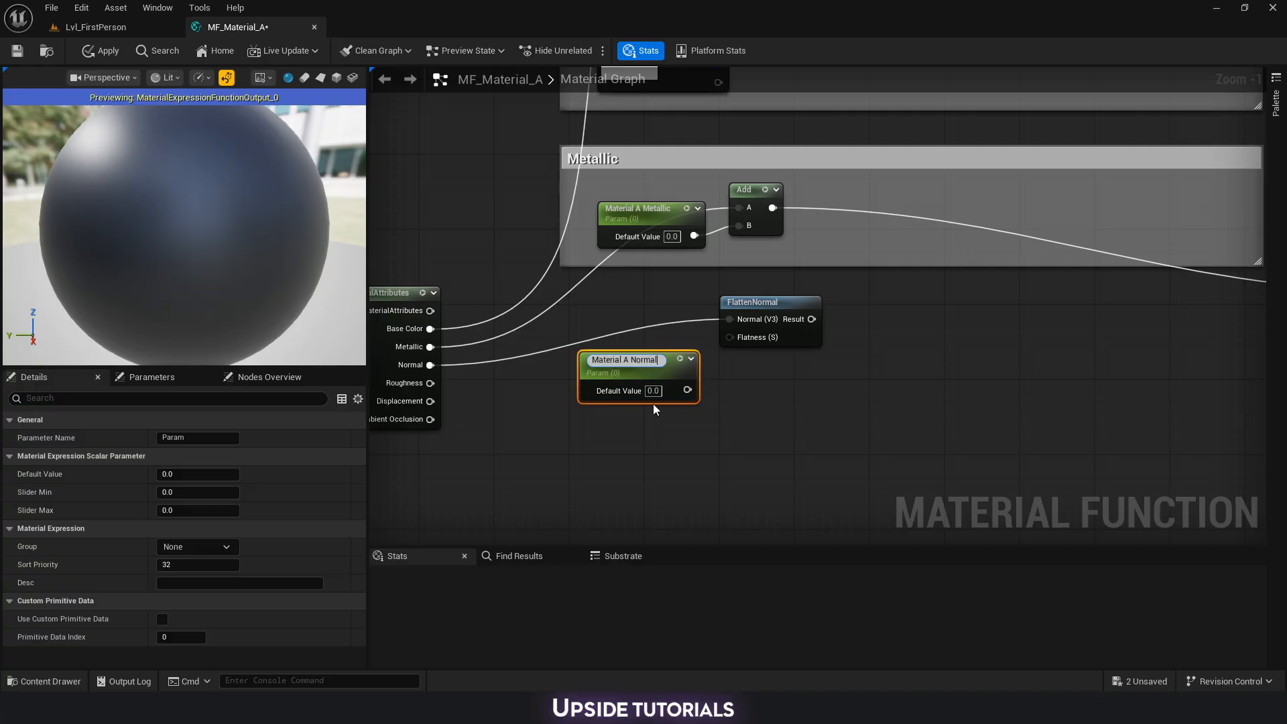
pyautogui.press('Return')
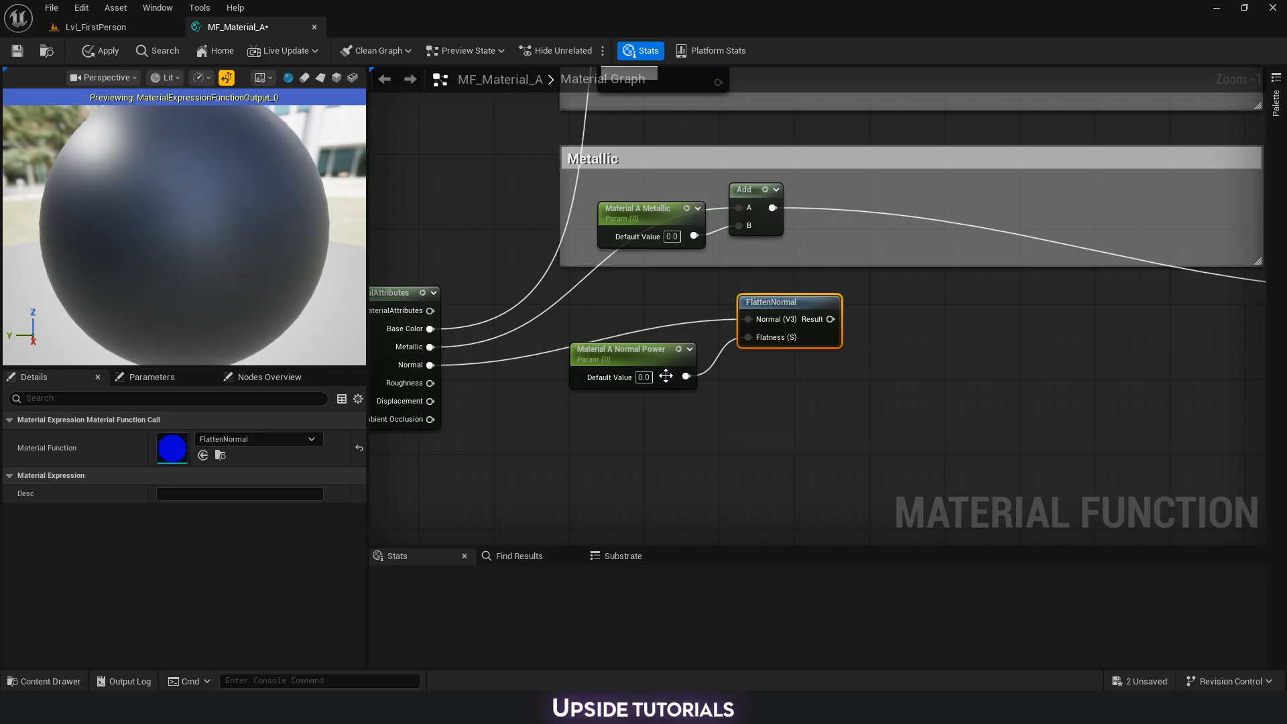
pyautogui.moveTo(660, 369); pyautogui.dragTo(676, 366)
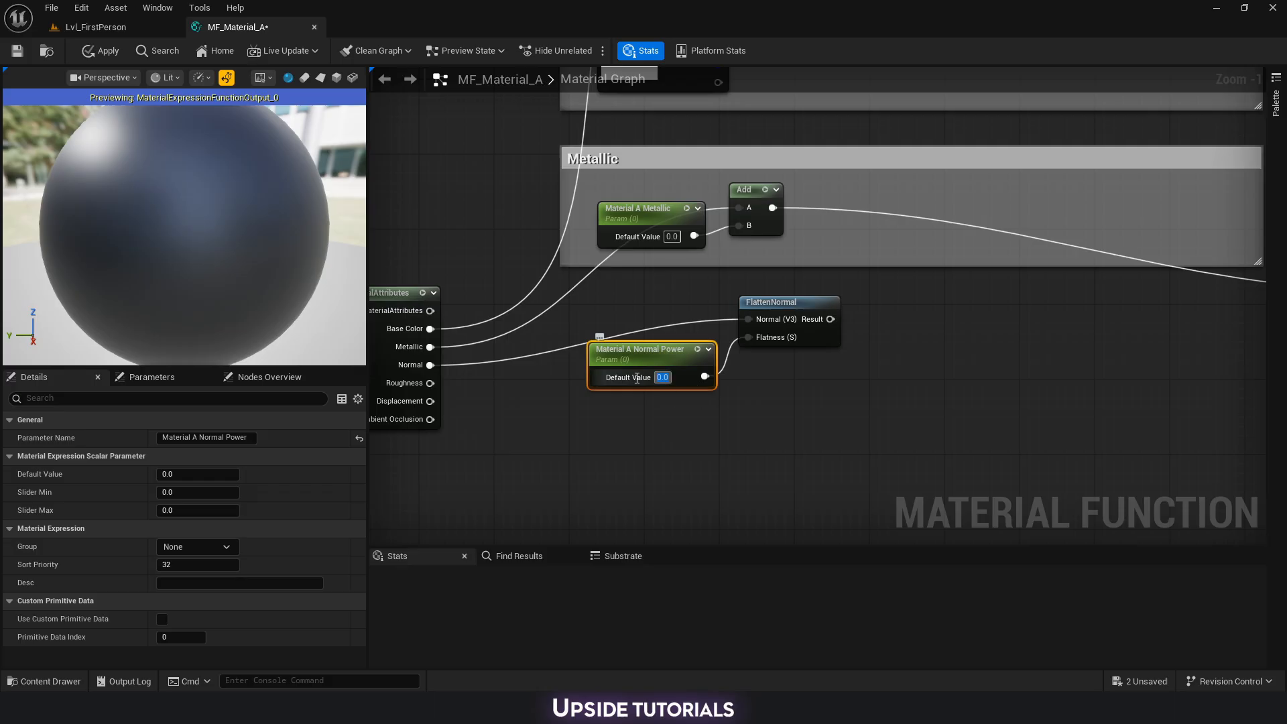
# Try a default value of 1.0 on the normal parameter, undo it, and rename the parameter Material A Normal Flatness.
pyautogui.click(721, 397)
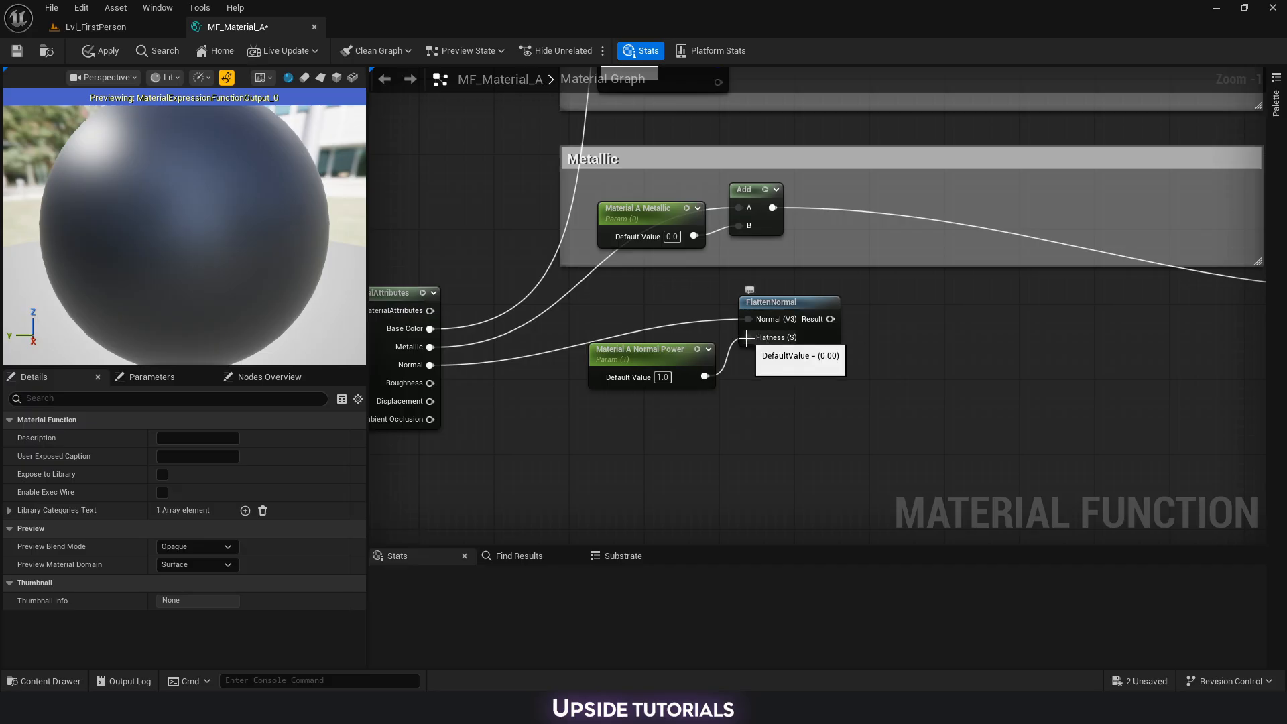
pyautogui.hotkey('ctrl', 'z')
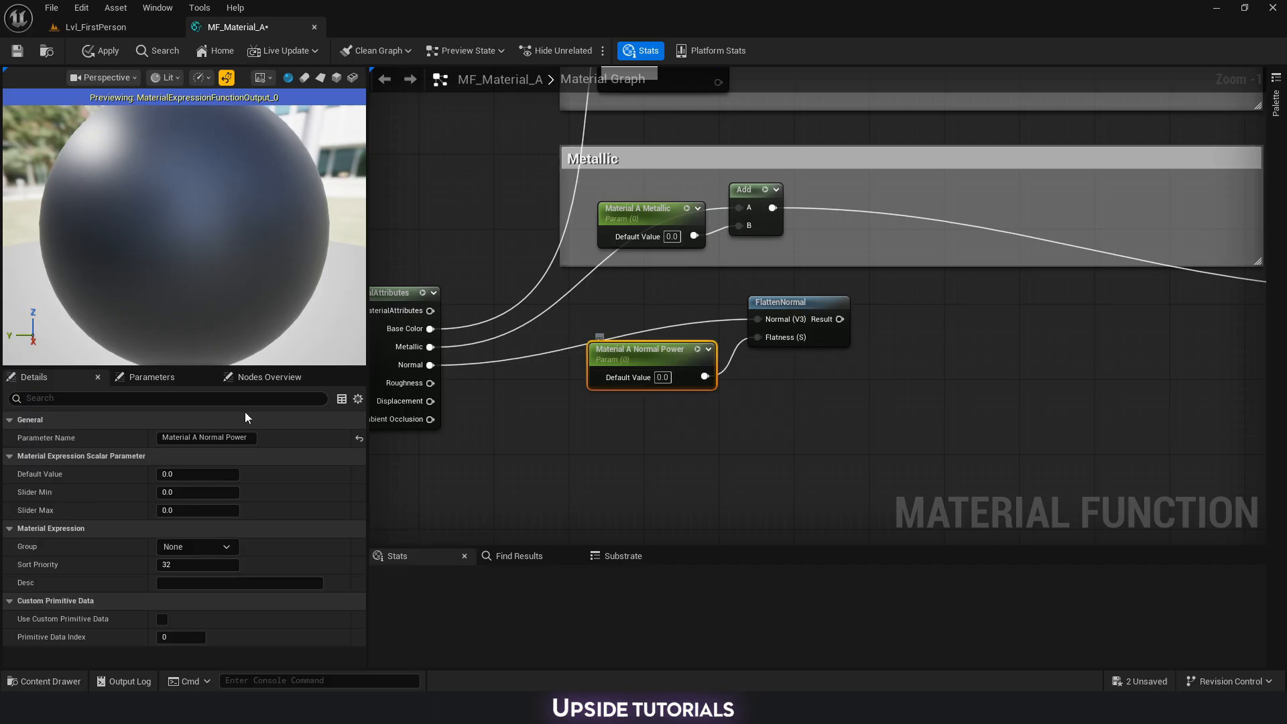
pyautogui.doubleClick(236, 437)
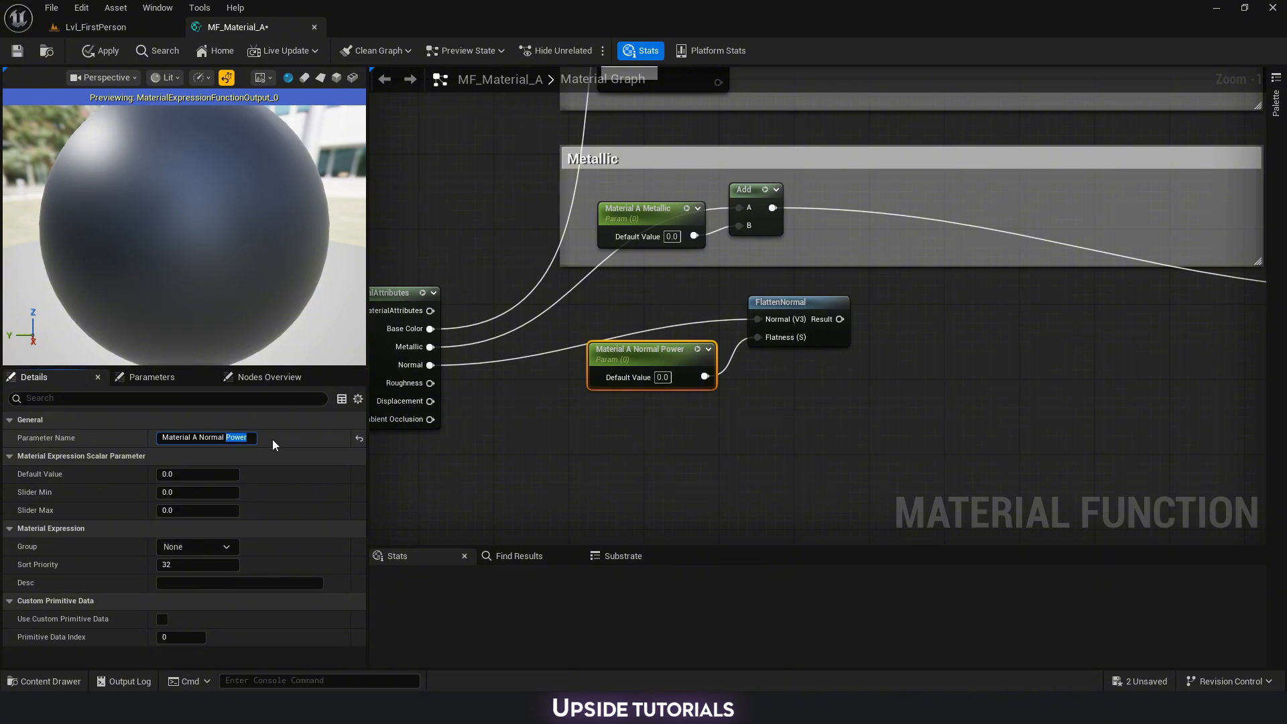
pyautogui.write('Flatness')
pyautogui.press('Return')
# Connect the FlattenNormal result to the Normal input of SetMaterialAttributes.
pyautogui.scroll(-1, 592, 358)
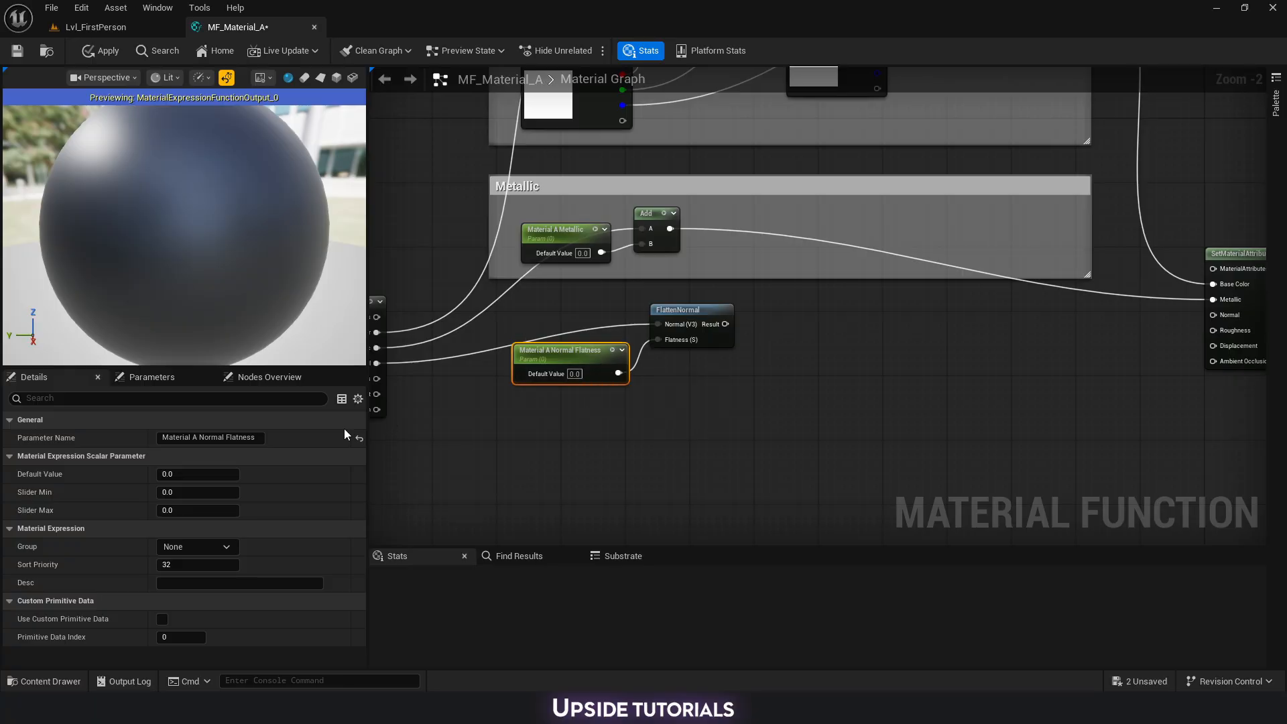
pyautogui.moveTo(737, 381); pyautogui.dragTo(523, 370, button='right')
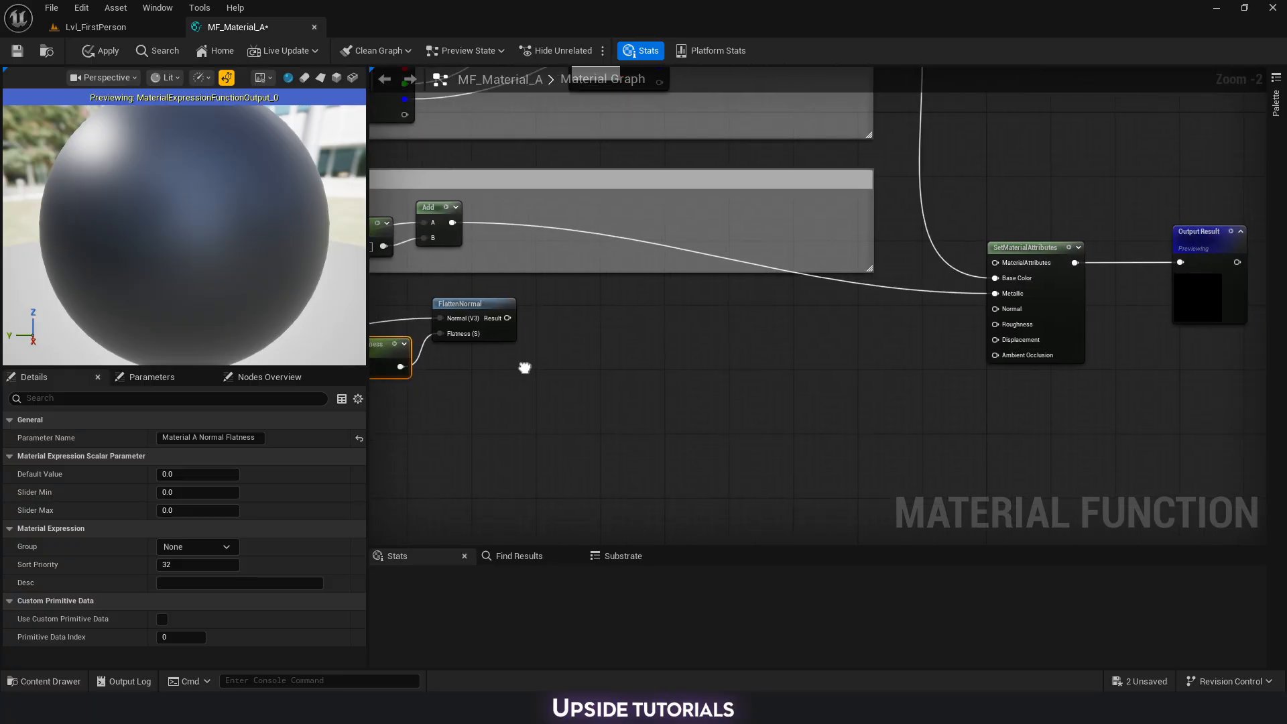
pyautogui.moveTo(507, 317); pyautogui.dragTo(1003, 315)
# Group the FlattenNormal node and its flatness parameter in a comment titled Normal.
pyautogui.moveTo(696, 371); pyautogui.dragTo(855, 366, button='right')
pyautogui.scroll(-1, 871, 392)
pyautogui.moveTo(882, 402); pyautogui.dragTo(520, 302)
pyautogui.write('c')
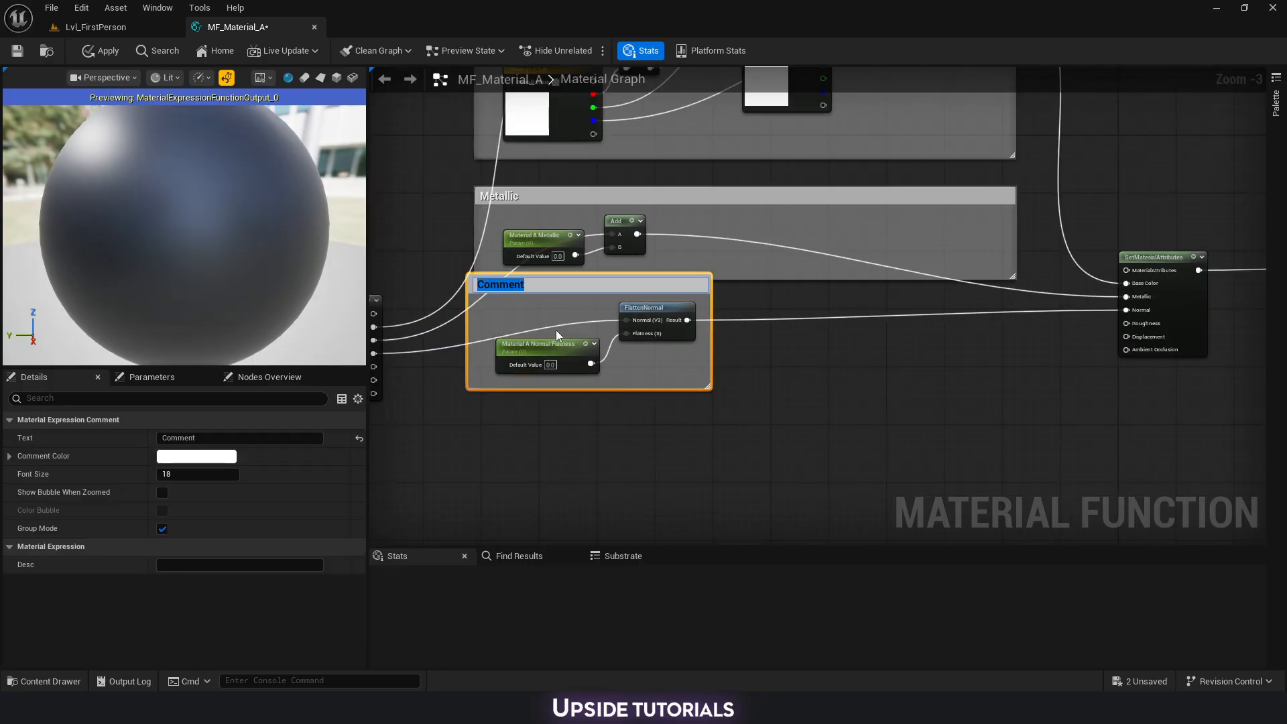
pyautogui.write('Normal')
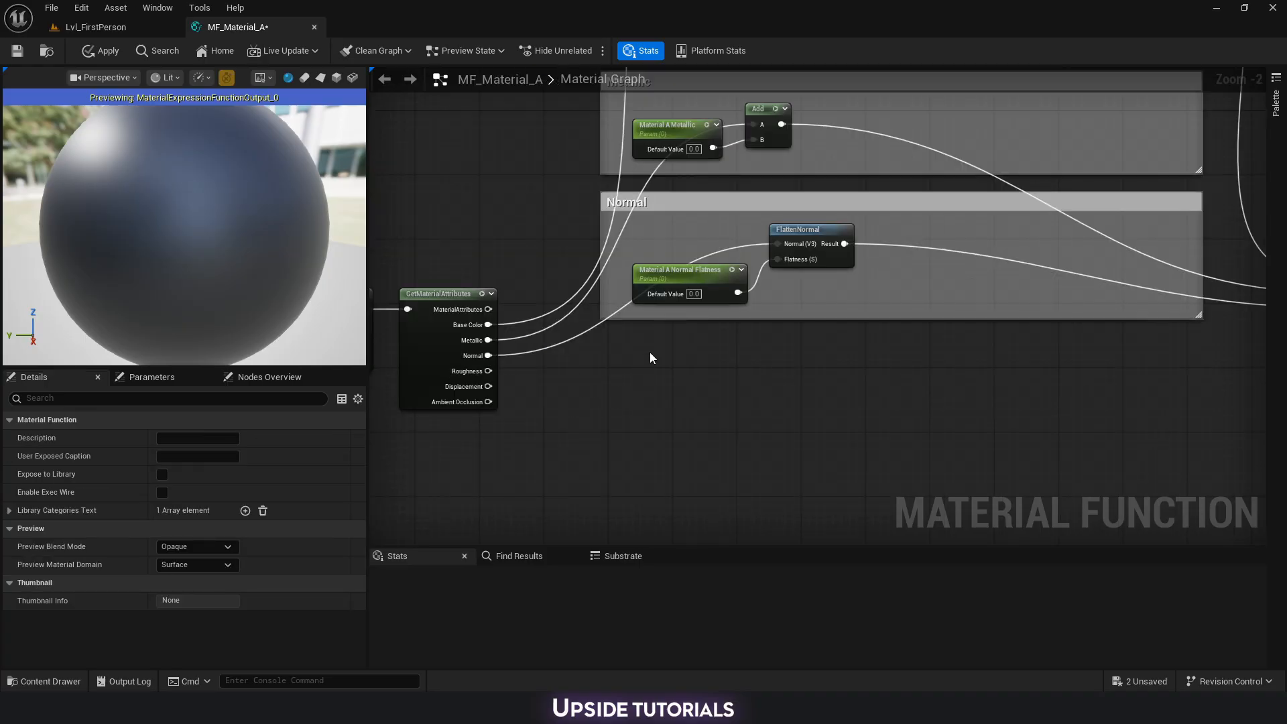
# Add a ComponentMask node below the Normal comment and limit it to the G channel.
pyautogui.rightClick(643, 353)
pyautogui.write('mas')
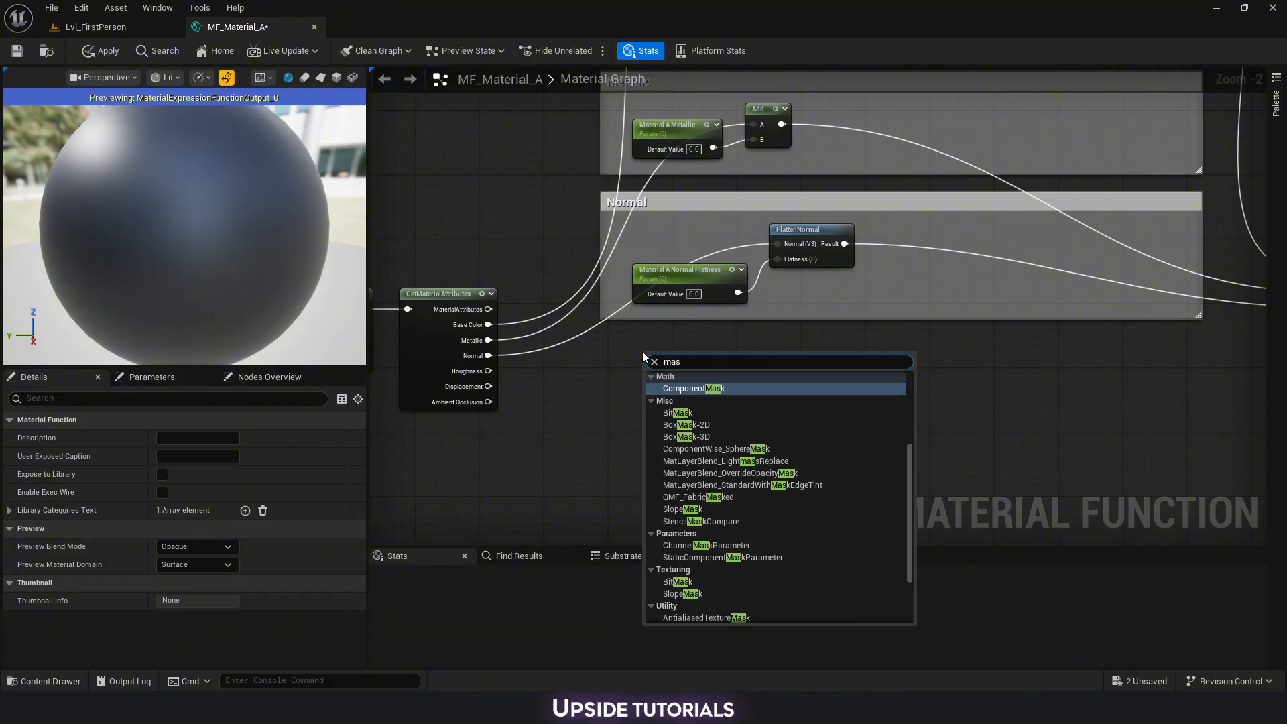
pyautogui.write('k')
pyautogui.press('Return')
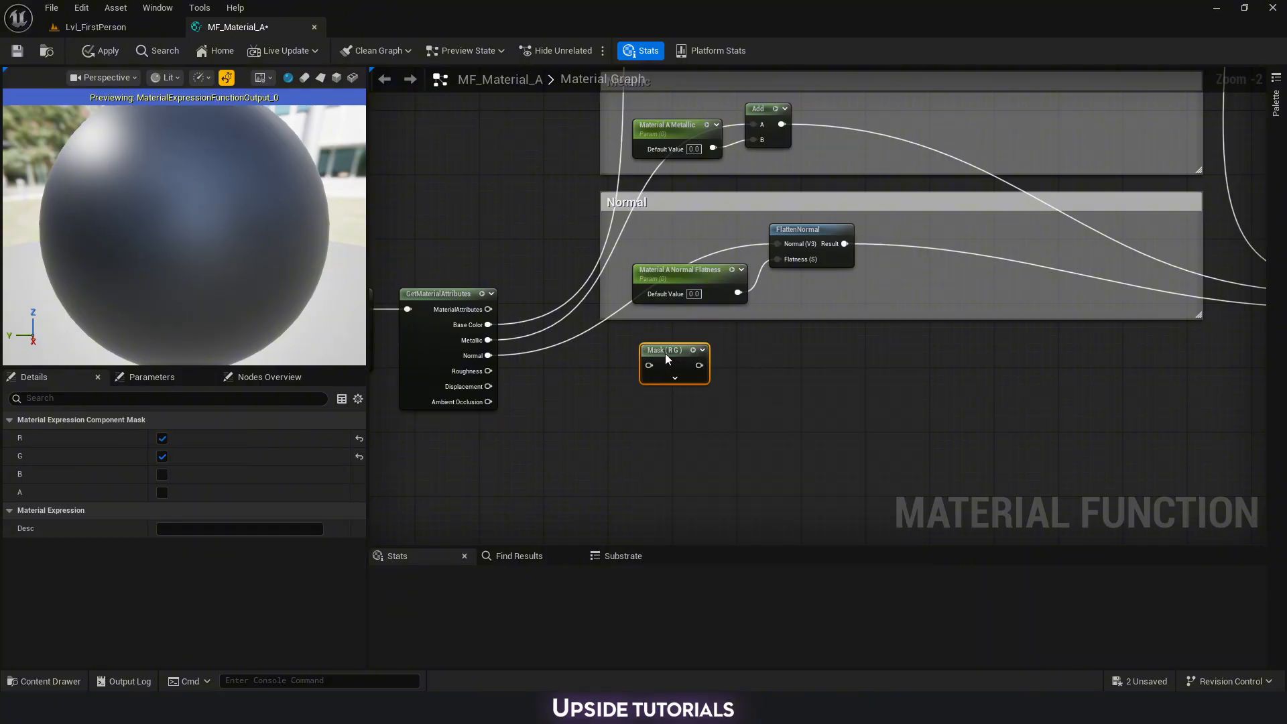
pyautogui.moveTo(665, 359); pyautogui.dragTo(657, 359)
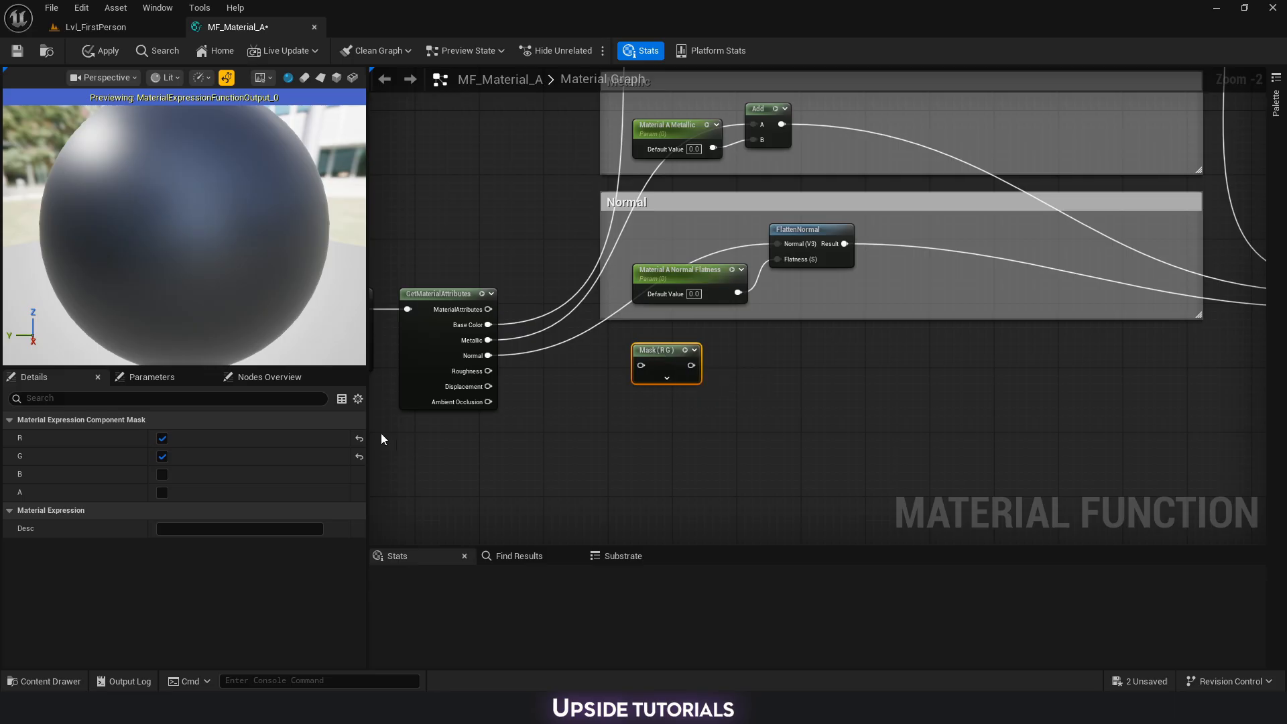
pyautogui.click(161, 438)
# Feed GetMaterialAttributes' Roughness into the mask and connect the mask output to a new CheapContrast node.
pyautogui.moveTo(488, 370); pyautogui.dragTo(756, 368)
pyautogui.write('chea')
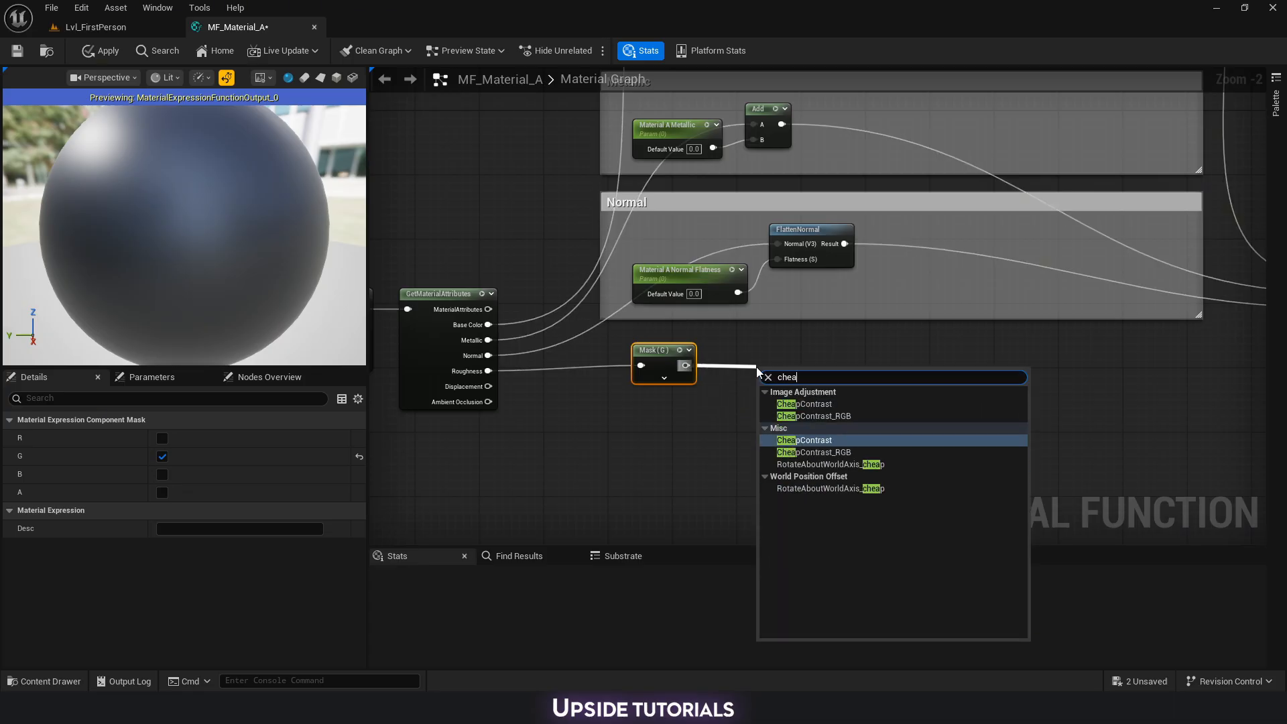
pyautogui.press('Up')
pyautogui.press('Up')
pyautogui.press('Return')
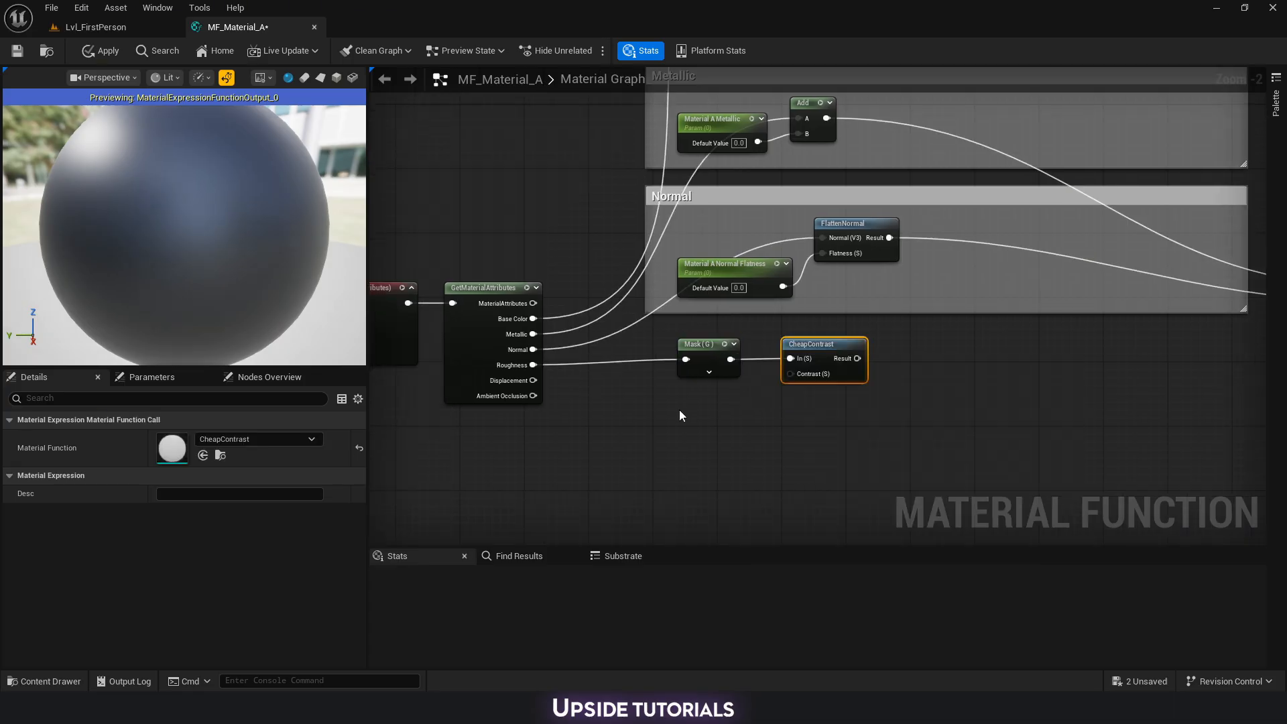
# Add a scalar parameter named Material A Roughness Contrast below the mask and connect it to CheapContrast's Contrast input.
pyautogui.click(678, 409)
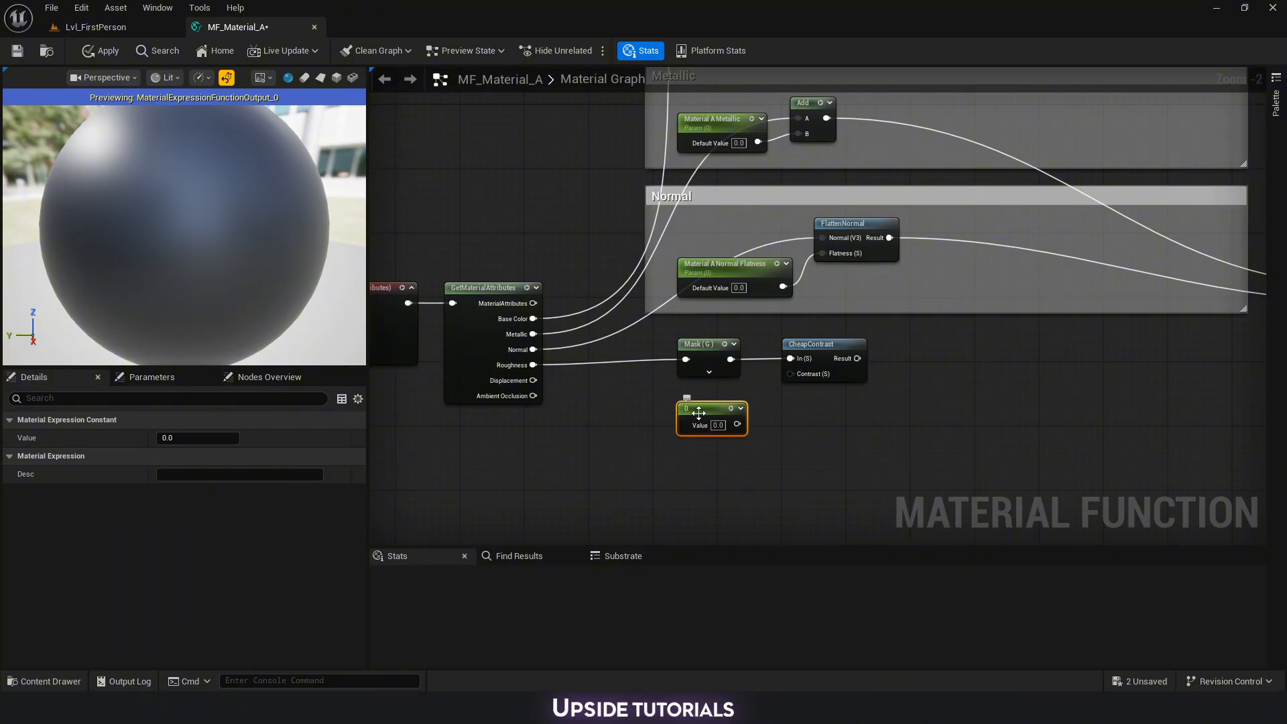
pyautogui.rightClick(699, 418)
pyautogui.click(764, 124)
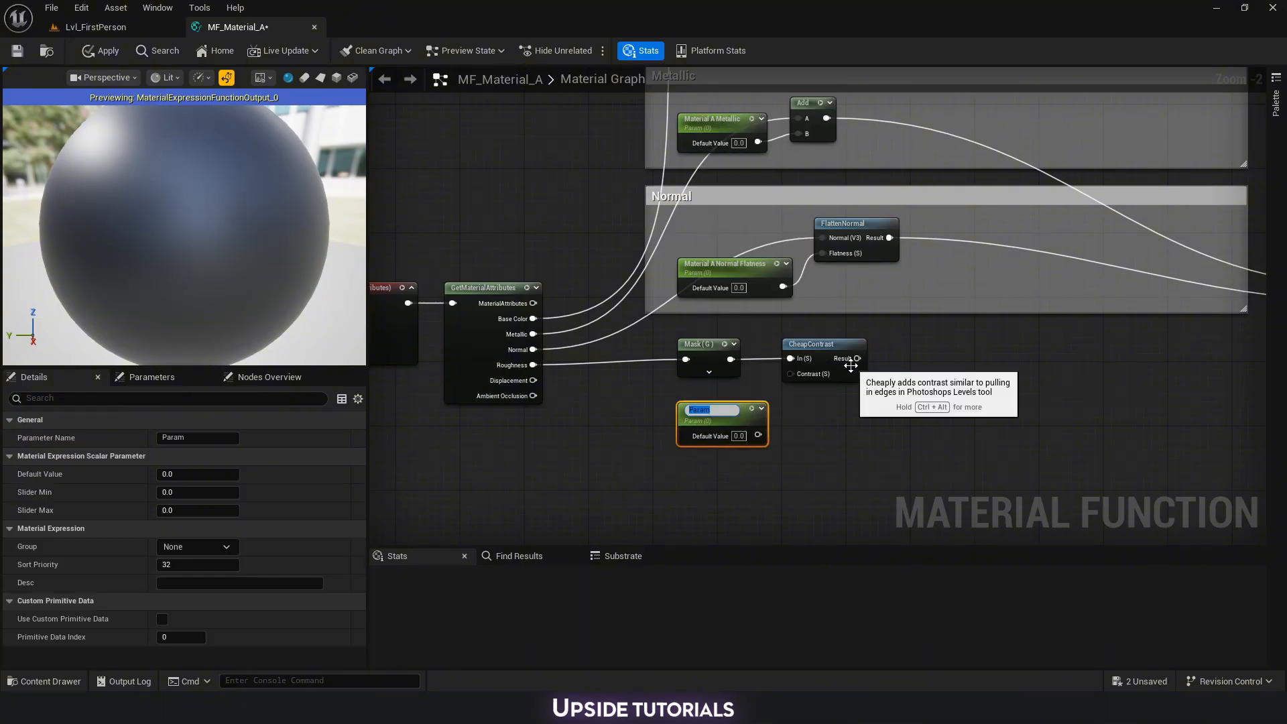
pyautogui.write('Material A Roughness Contra')
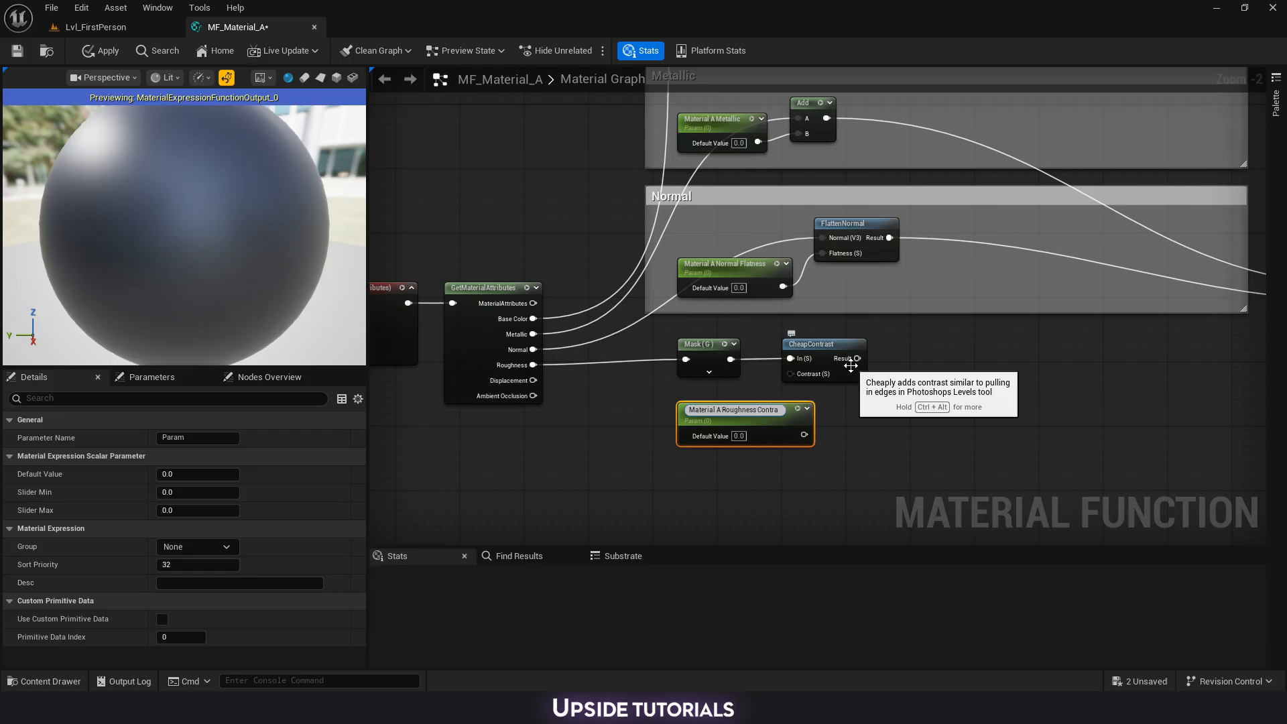
pyautogui.moveTo(692, 406); pyautogui.dragTo(735, 349)
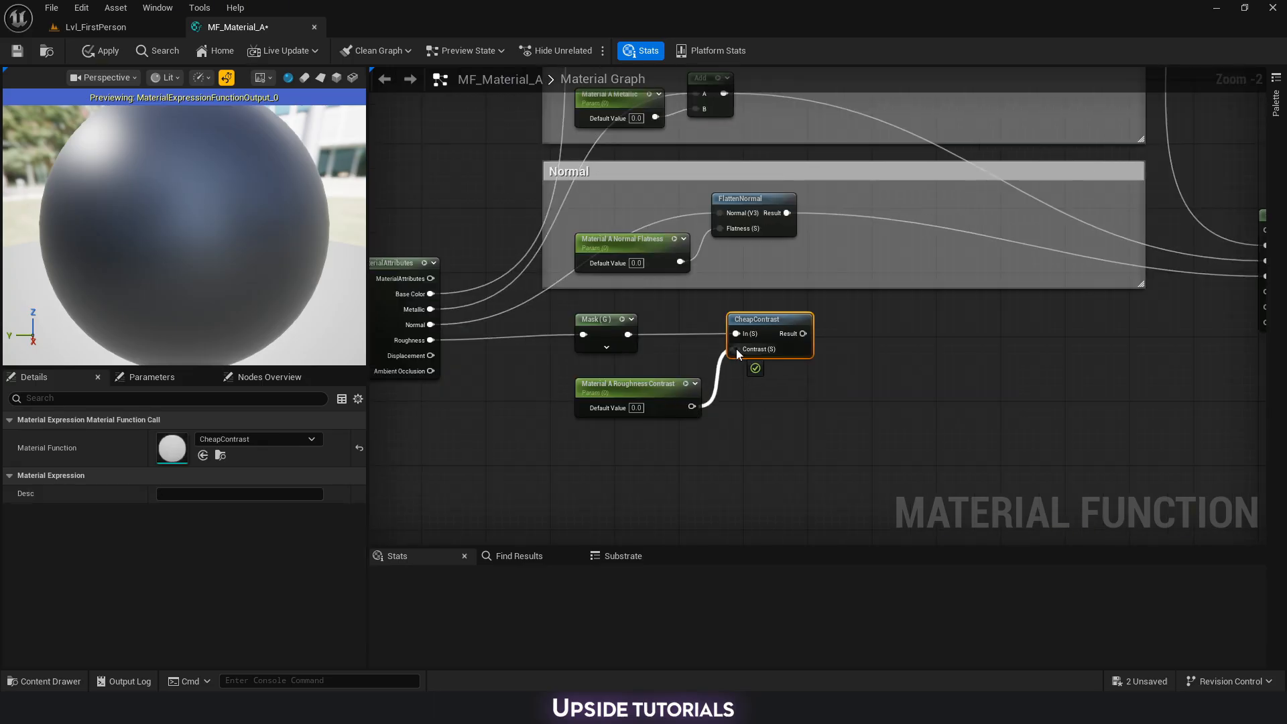
pyautogui.moveTo(851, 368); pyautogui.dragTo(987, 354, button='right')
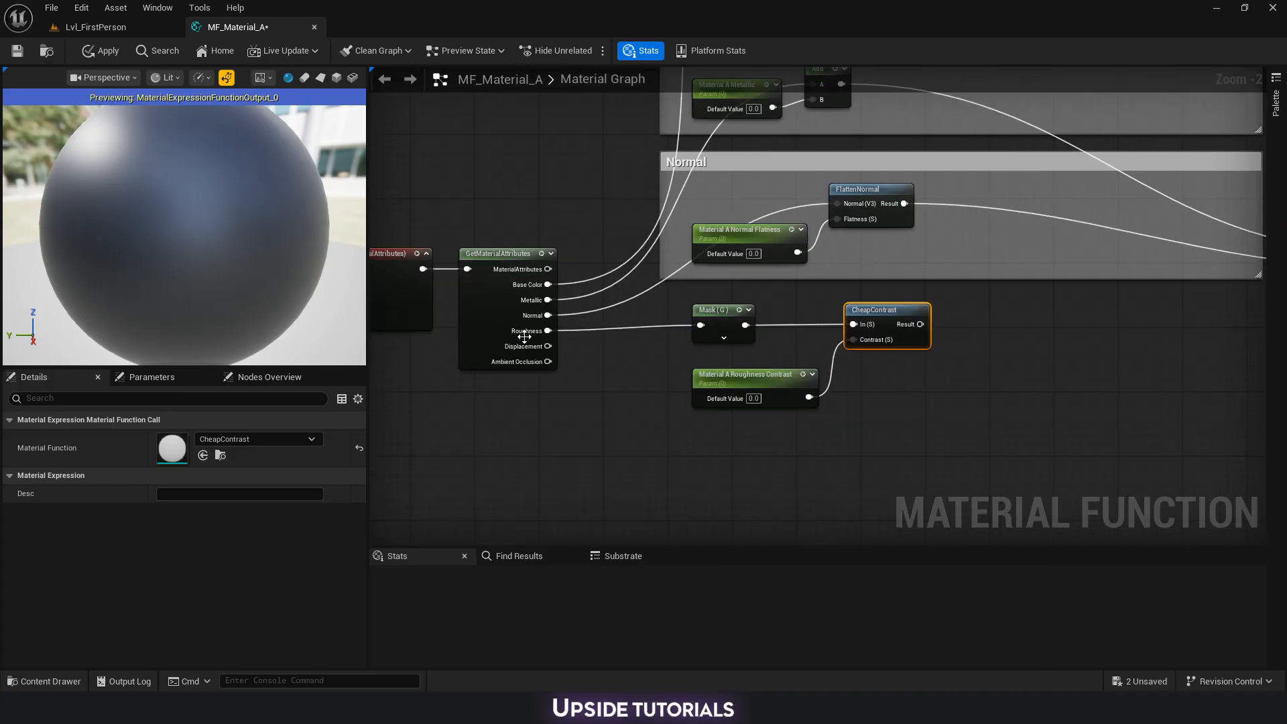
pyautogui.moveTo(1070, 359); pyautogui.dragTo(877, 351, button='right')
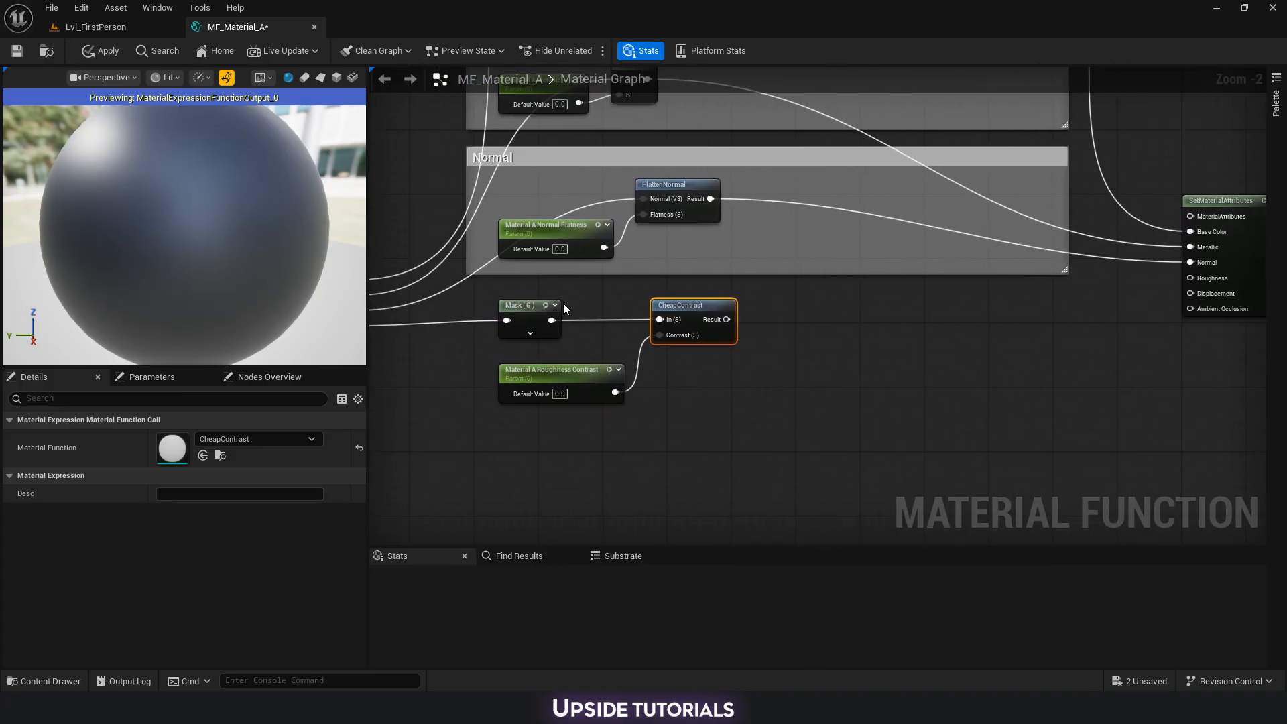
pyautogui.moveTo(495, 290); pyautogui.dragTo(725, 420)
pyautogui.moveTo(729, 421); pyautogui.dragTo(726, 420)
pyautogui.click(922, 352)
pyautogui.moveTo(922, 351); pyautogui.dragTo(892, 351, button='right')
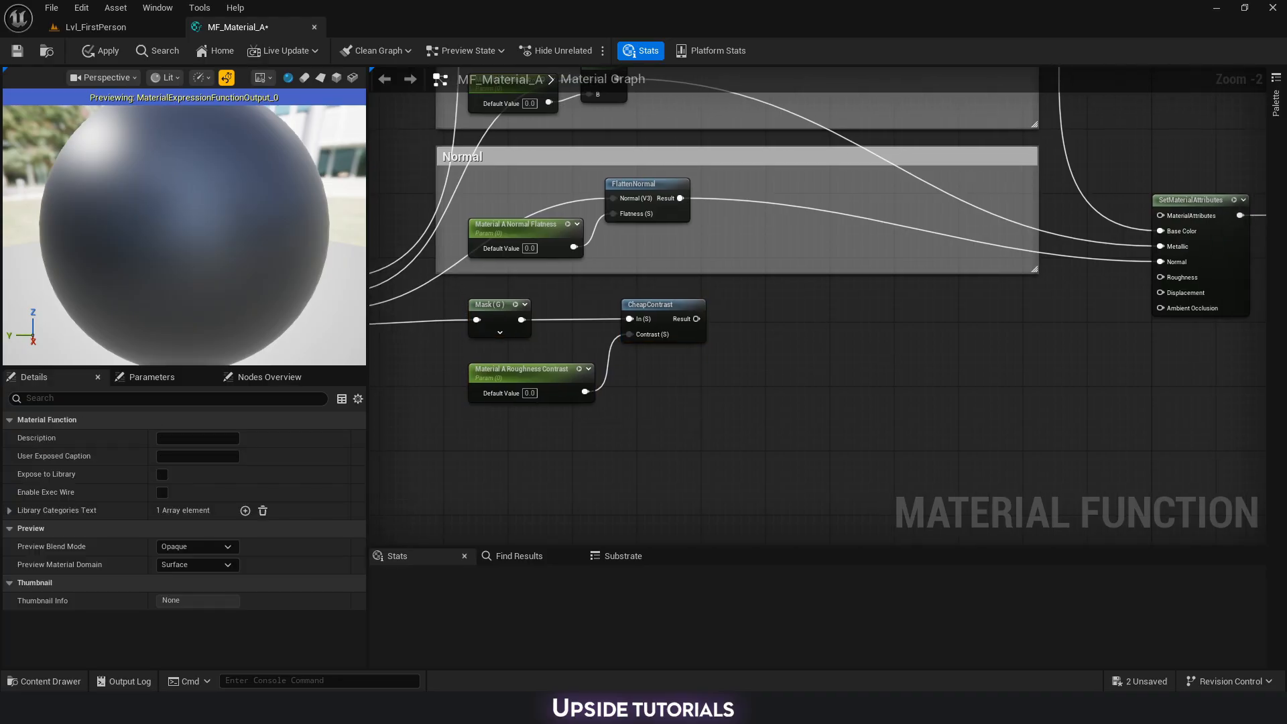
# Add a Multiply node beside CheapContrast and connect the CheapContrast result to its A input.
pyautogui.moveTo(818, 320); pyautogui.dragTo(840, 330, button='right')
pyautogui.press('m')
pyautogui.click(846, 329)
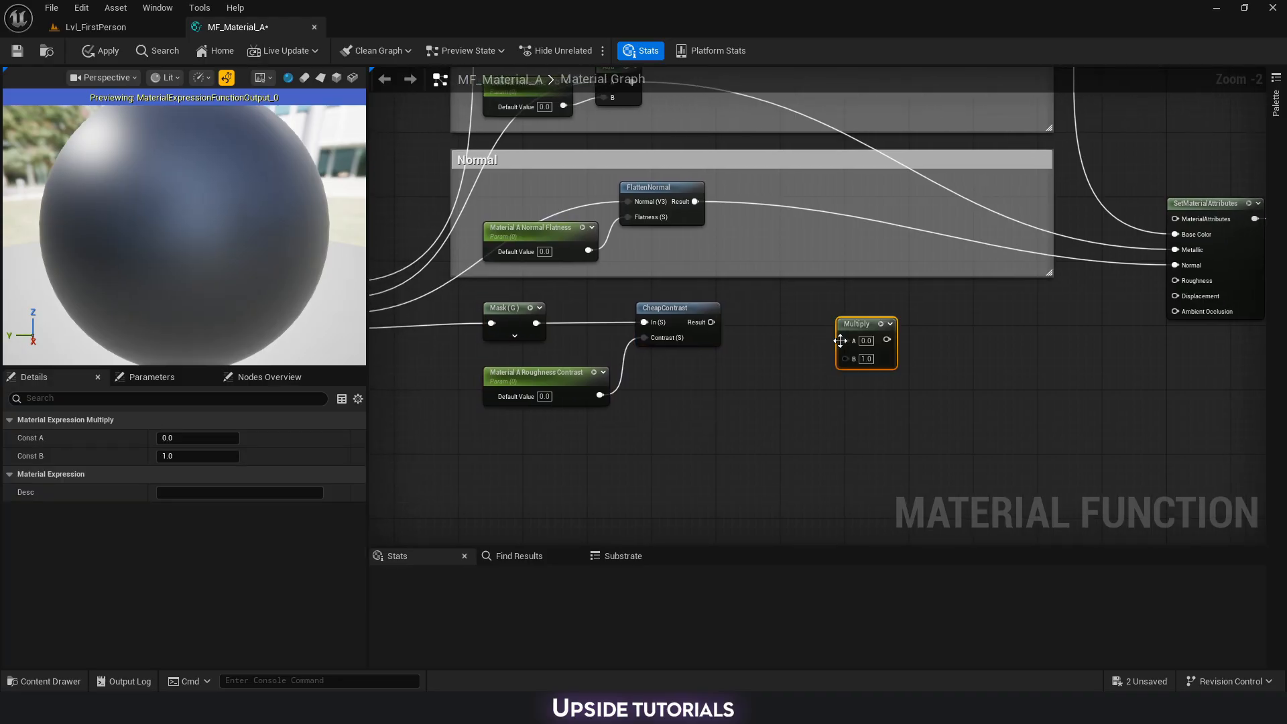
pyautogui.moveTo(844, 339); pyautogui.dragTo(711, 323)
pyautogui.moveTo(861, 323); pyautogui.dragTo(838, 309)
# Create a scalar parameter named Material A Roughness Intensity below the Multiply node.
pyautogui.press('1')
pyautogui.click(718, 378)
pyautogui.rightClick(730, 381)
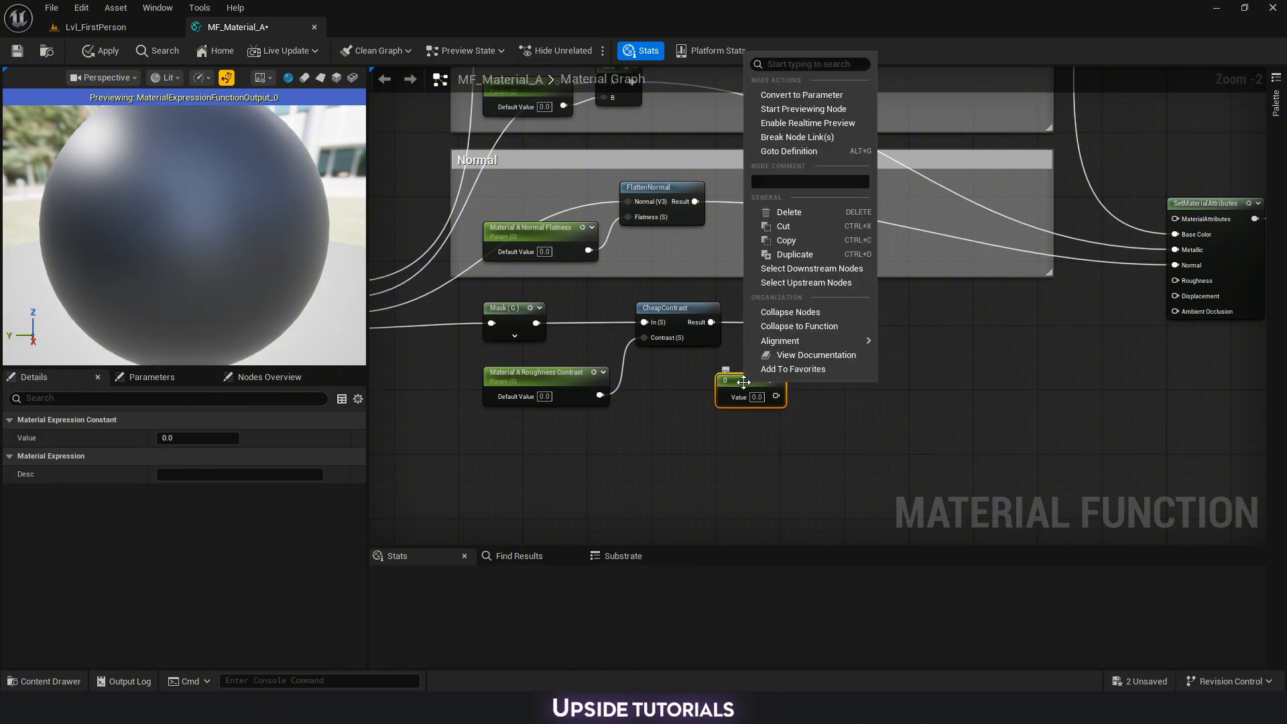
pyautogui.click(791, 99)
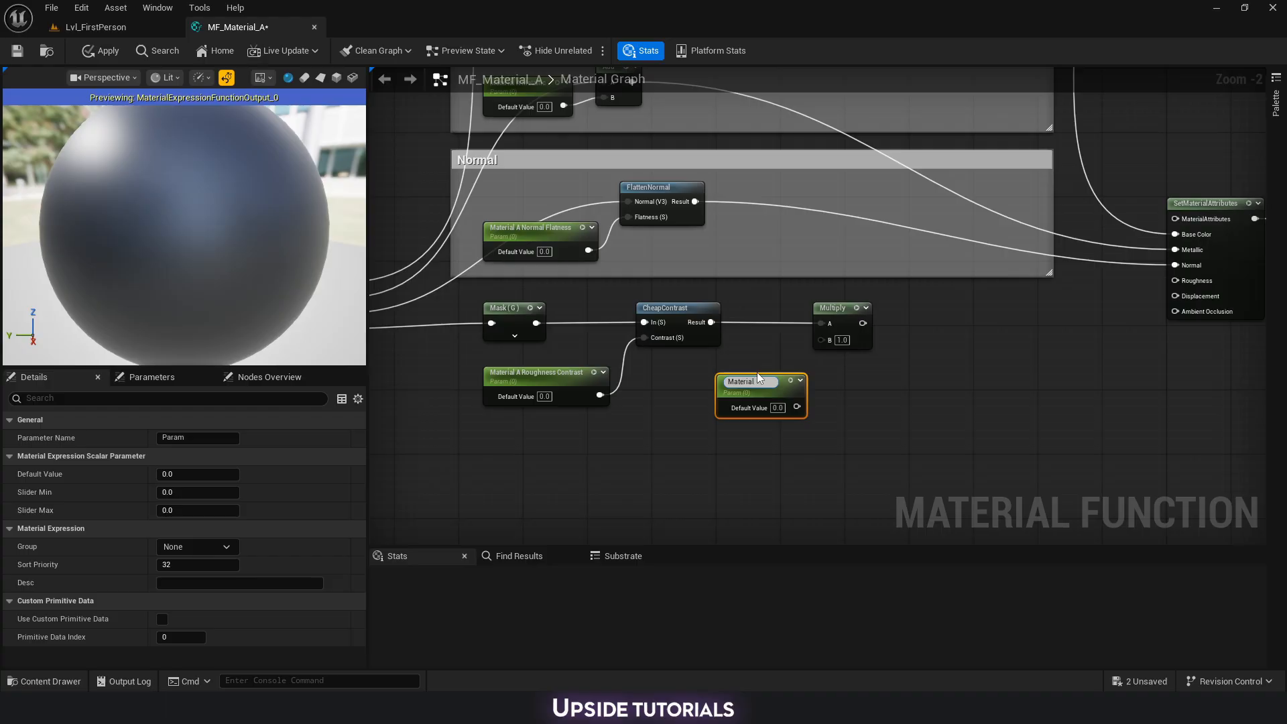
pyautogui.write('Material A Roughness')
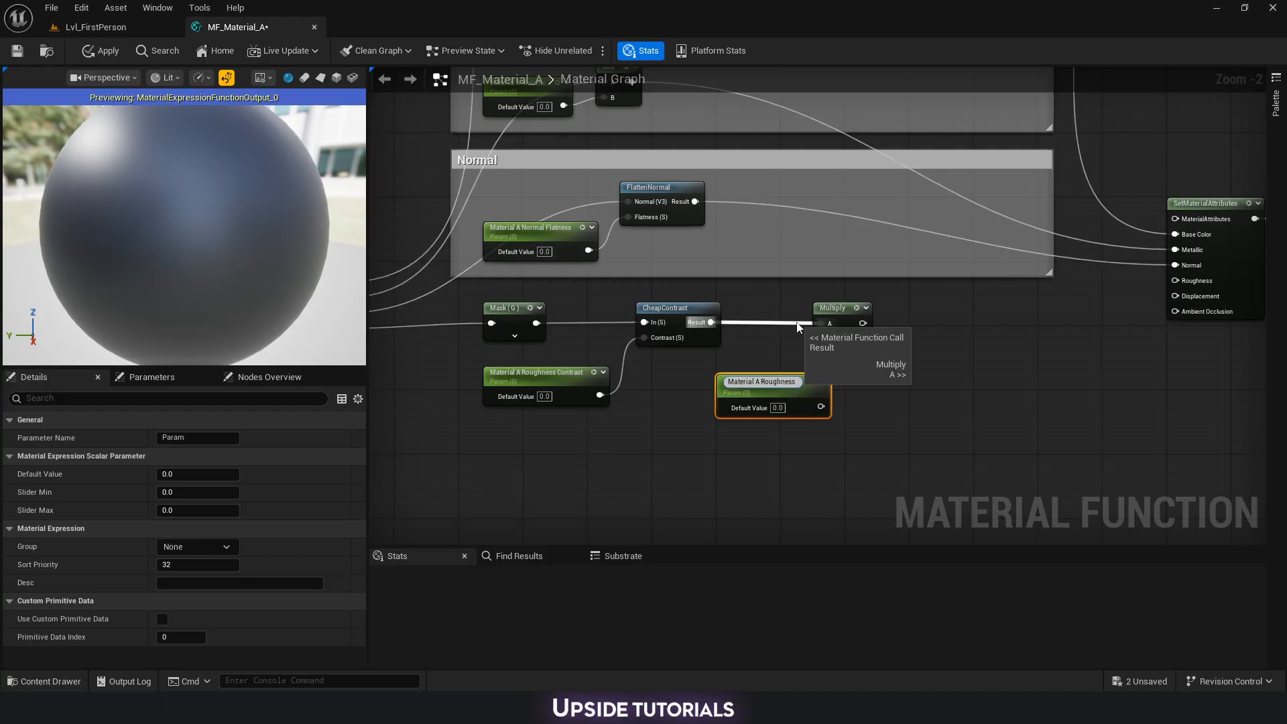
pyautogui.write(' Intensity')
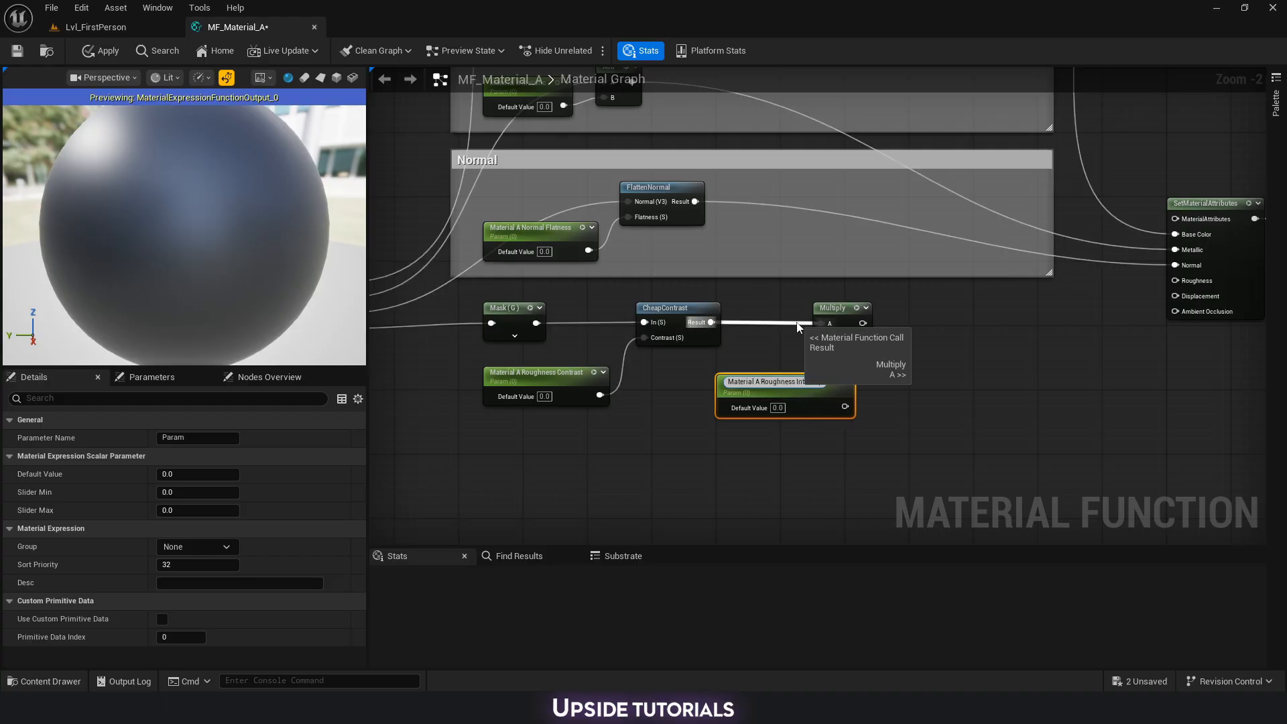
pyautogui.press('Return')
# Connect the roughness intensity parameter to Multiply's B input and set its default value to 1.
pyautogui.moveTo(802, 394); pyautogui.dragTo(855, 310)
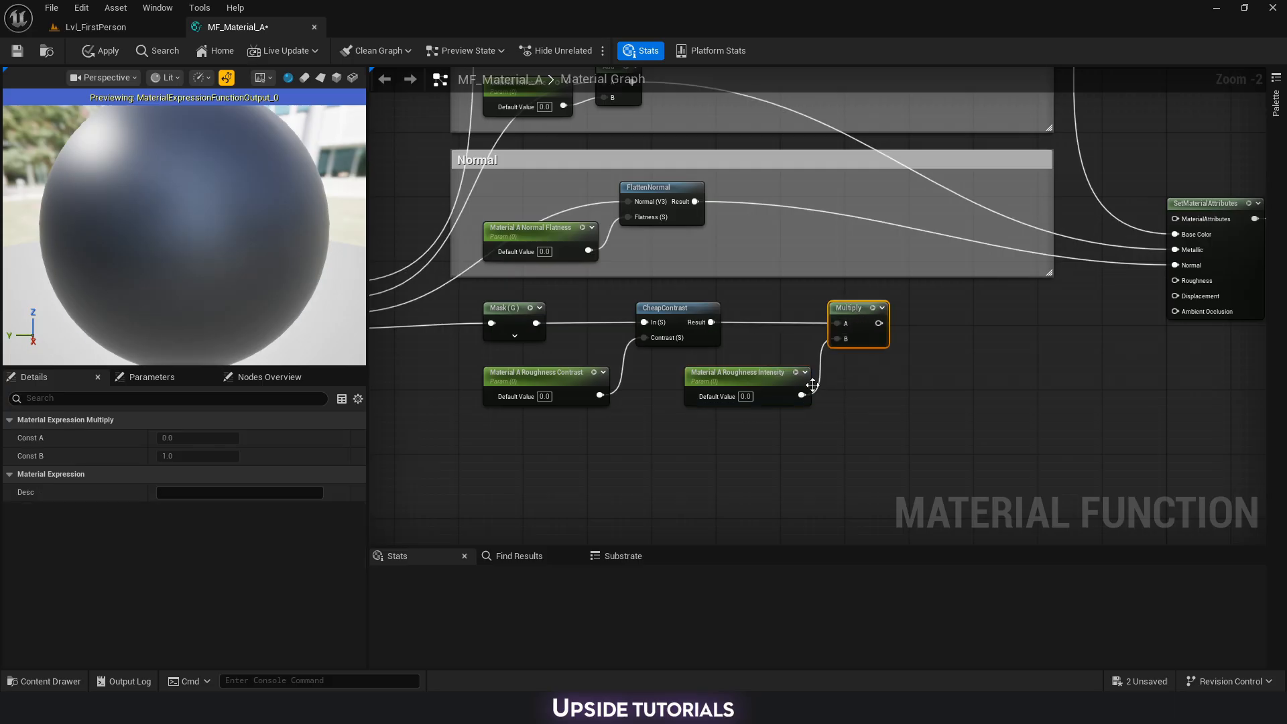
pyautogui.write('1')
pyautogui.click(826, 416)
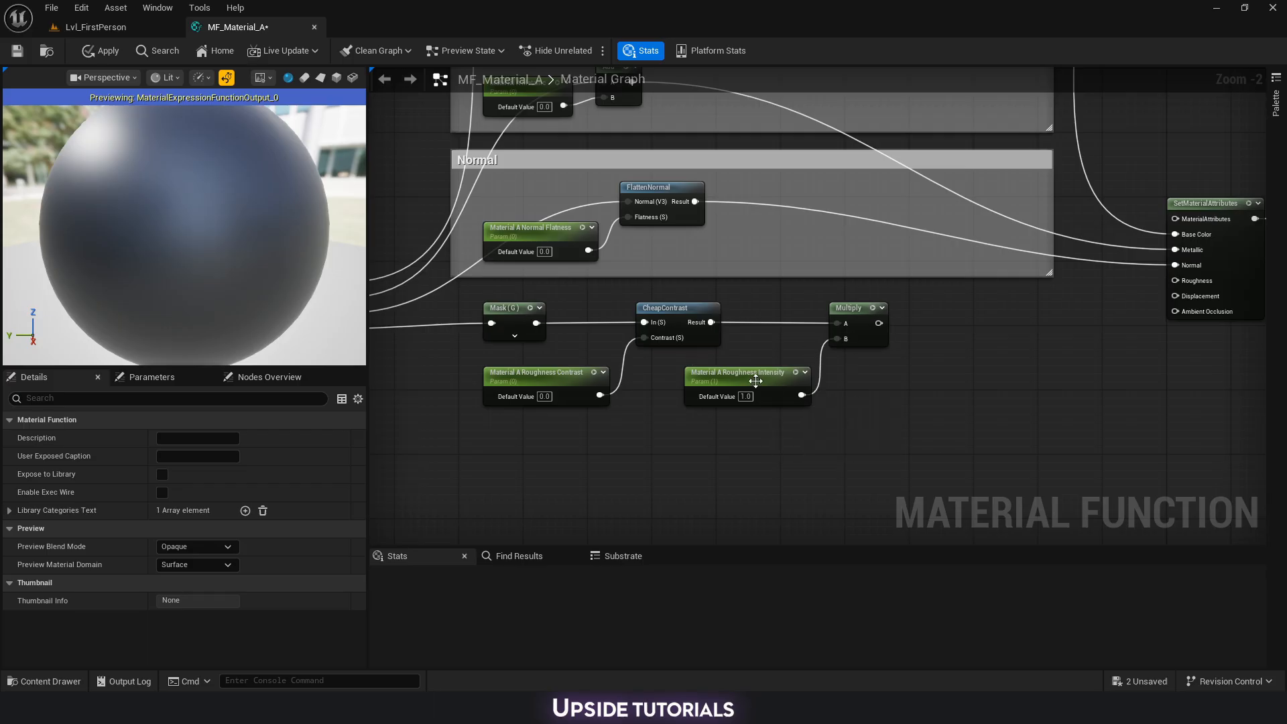
# Connect the Multiply output to SetMaterialAttributes' Roughness input and group the roughness nodes in a comment titled Roughness.
pyautogui.moveTo(898, 357); pyautogui.dragTo(769, 339, button='right')
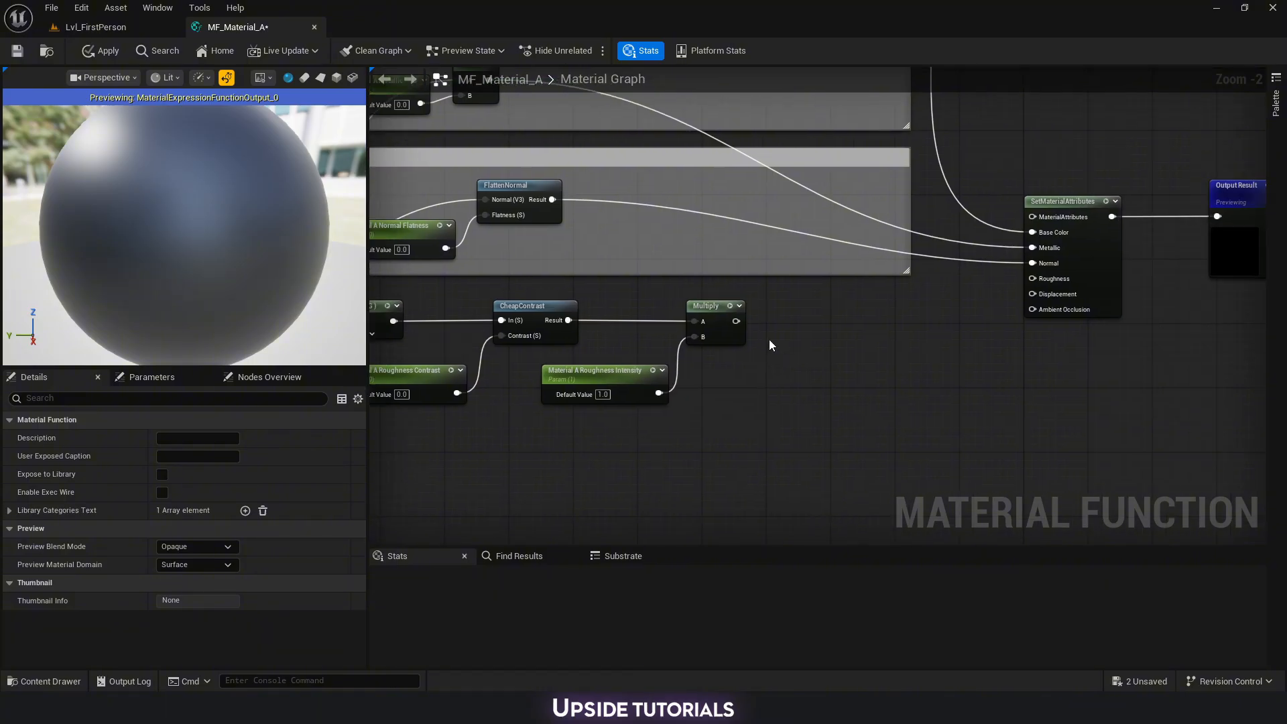
pyautogui.moveTo(737, 321); pyautogui.dragTo(1041, 283)
pyautogui.moveTo(791, 378); pyautogui.dragTo(955, 366, button='right')
pyautogui.moveTo(990, 425); pyautogui.dragTo(495, 285)
pyautogui.write('cRoughne')
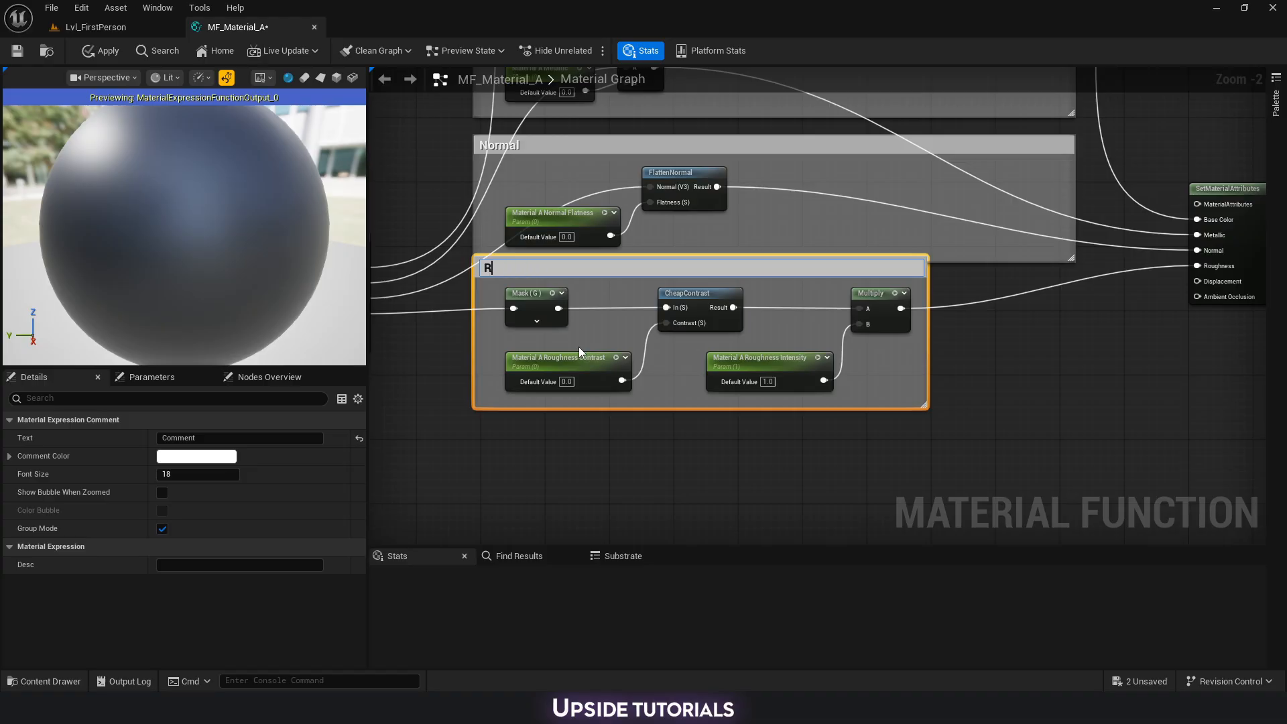
pyautogui.write('ss')
pyautogui.press('Return')
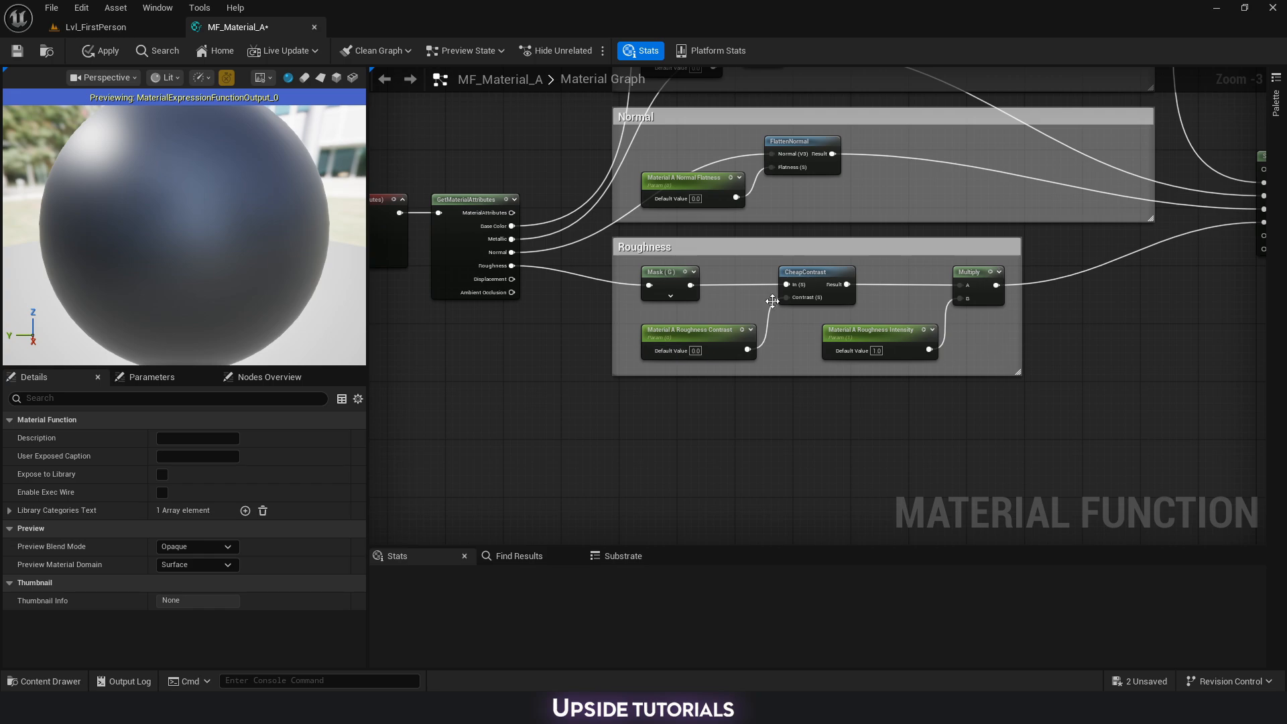
# Duplicate the five nodes of the Roughness group and align the copies directly below the Roughness comment.
pyautogui.moveTo(933, 350); pyautogui.dragTo(887, 347, button='right')
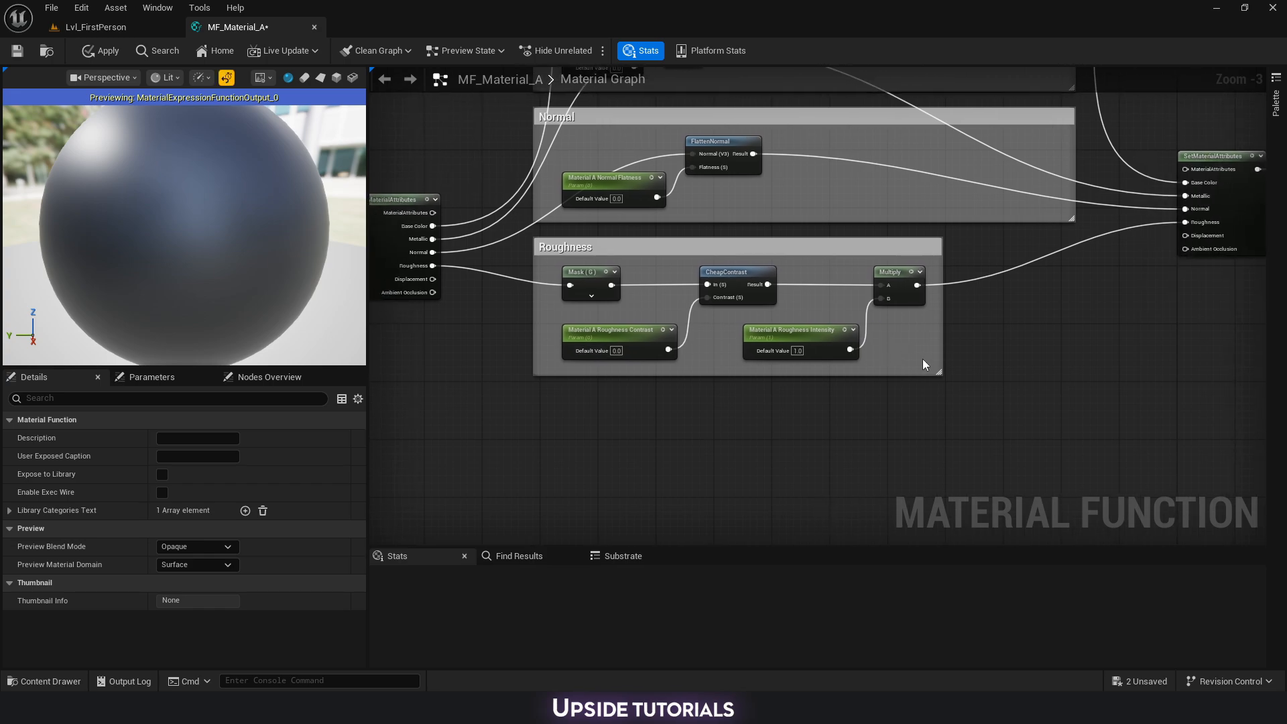
pyautogui.click(593, 275)
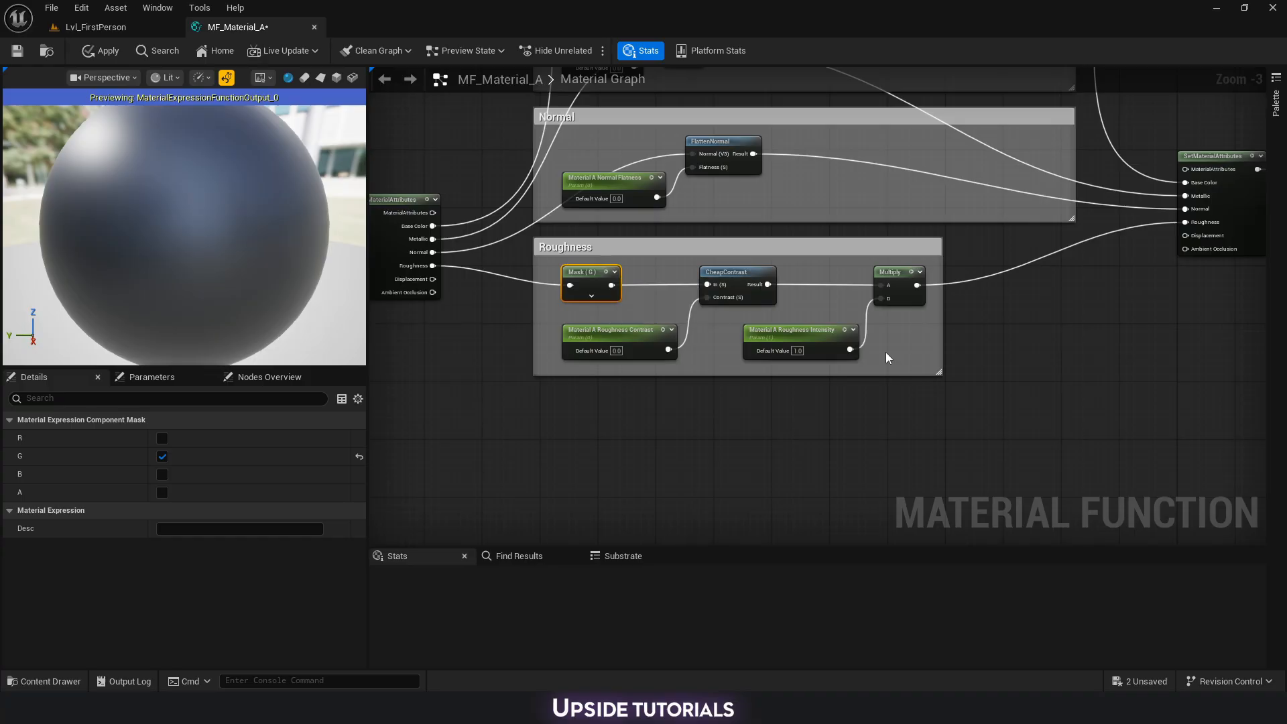
pyautogui.moveTo(994, 338); pyautogui.dragTo(975, 371, button='right')
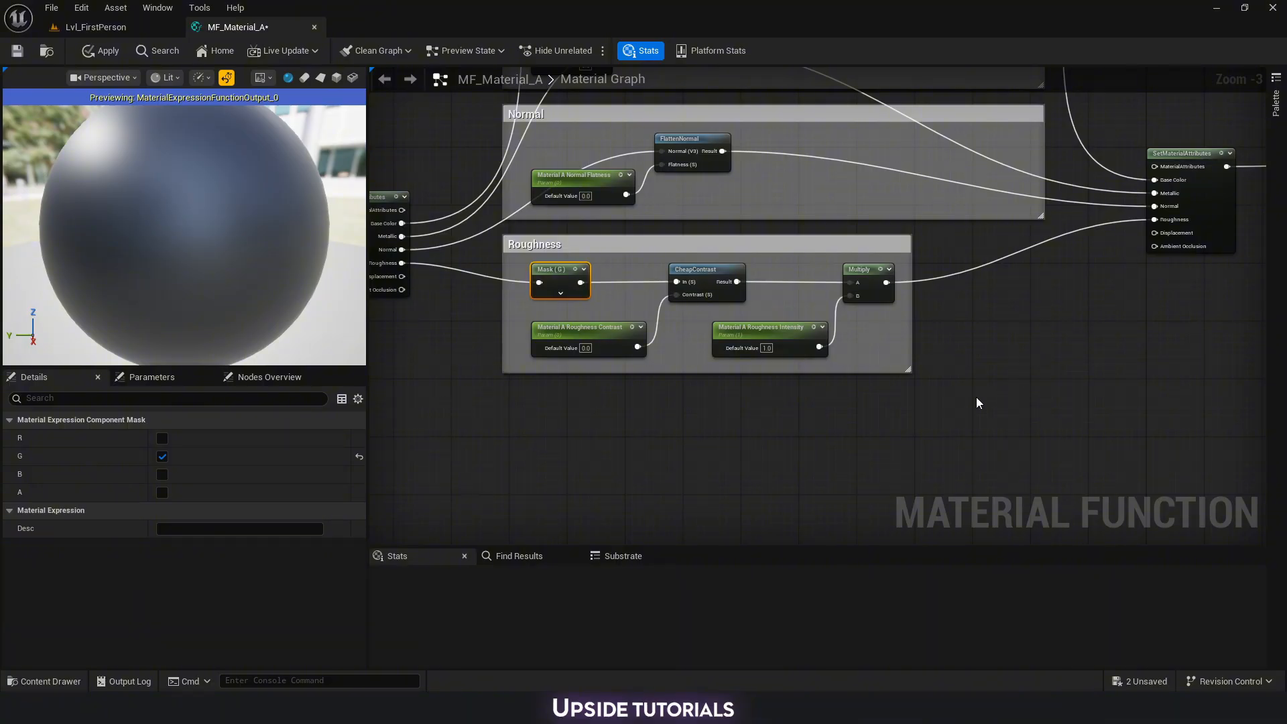
pyautogui.moveTo(975, 397); pyautogui.dragTo(510, 281)
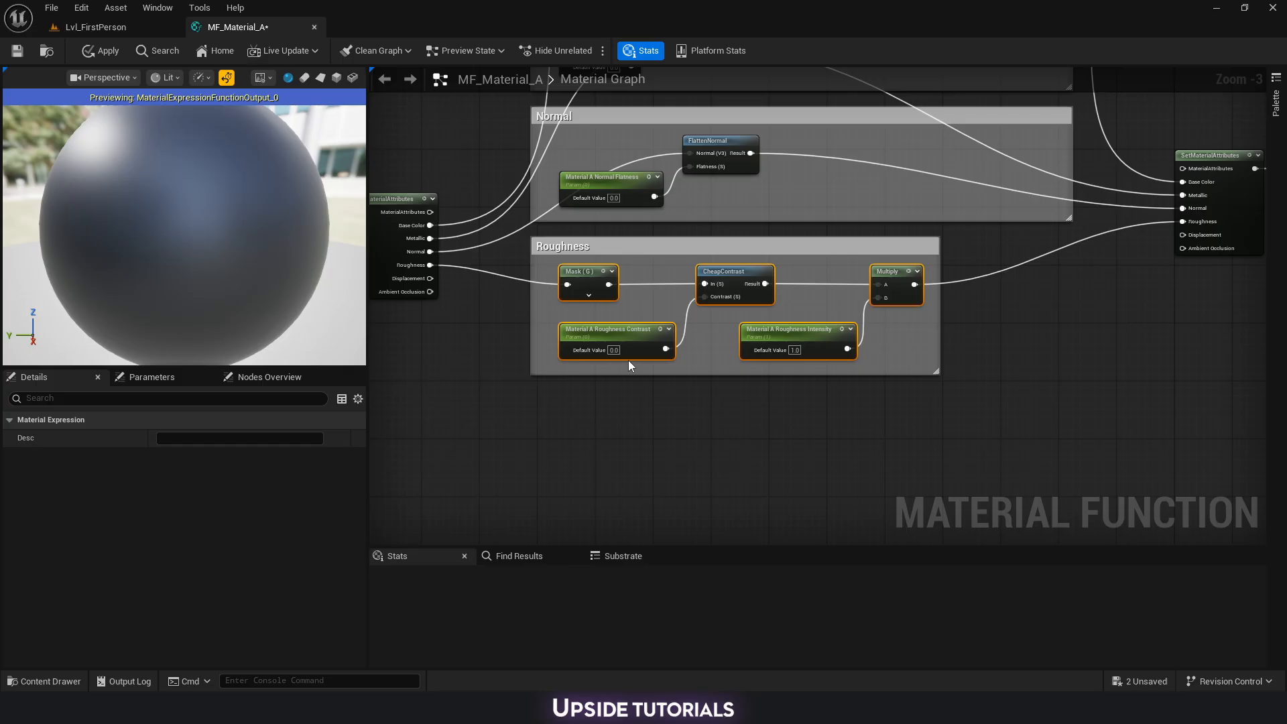
pyautogui.hotkey('ctrl', 'c')
pyautogui.hotkey('ctrl', 'v')
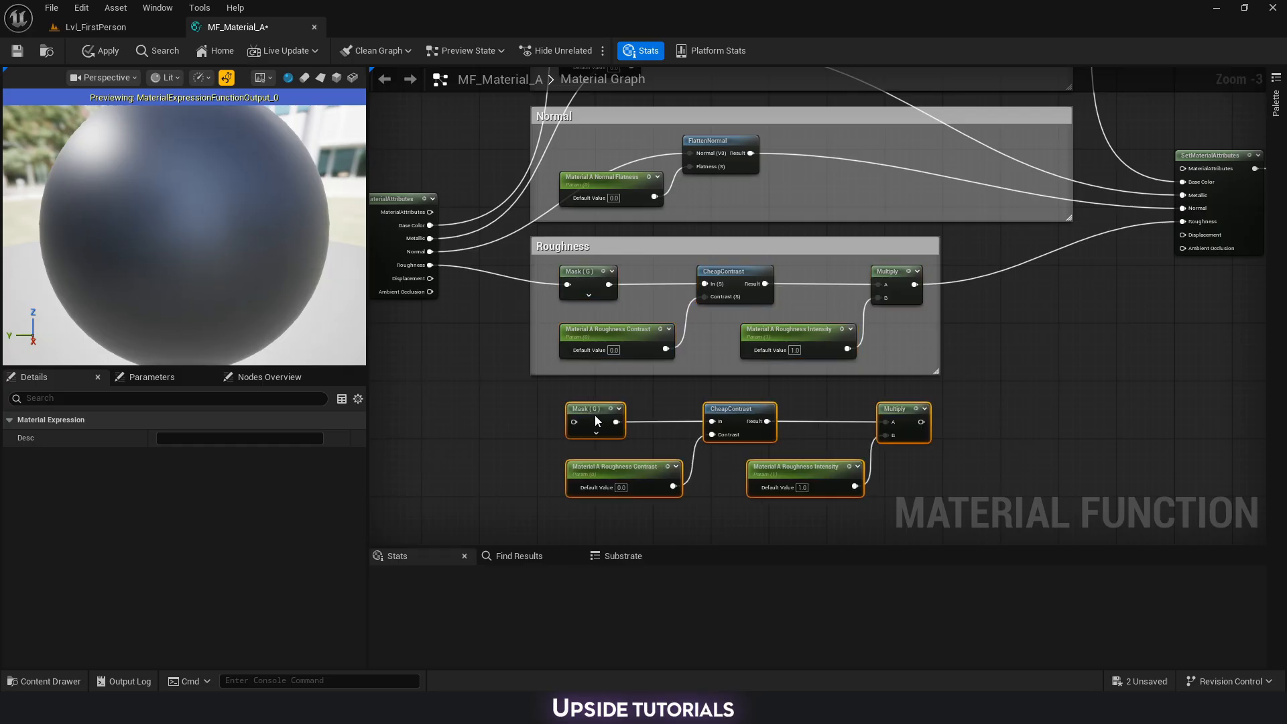
pyautogui.moveTo(597, 421); pyautogui.dragTo(593, 420)
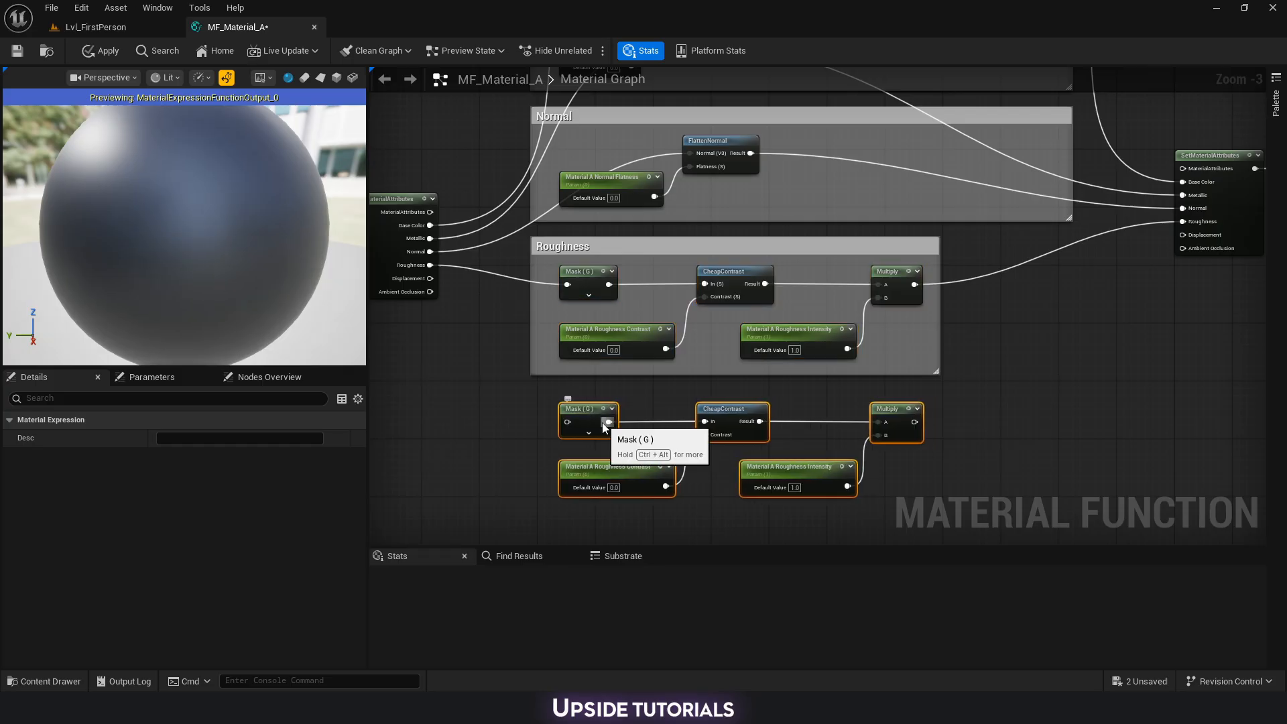
# Switch the duplicated ComponentMask from the G channel to the B channel.
pyautogui.click(598, 429)
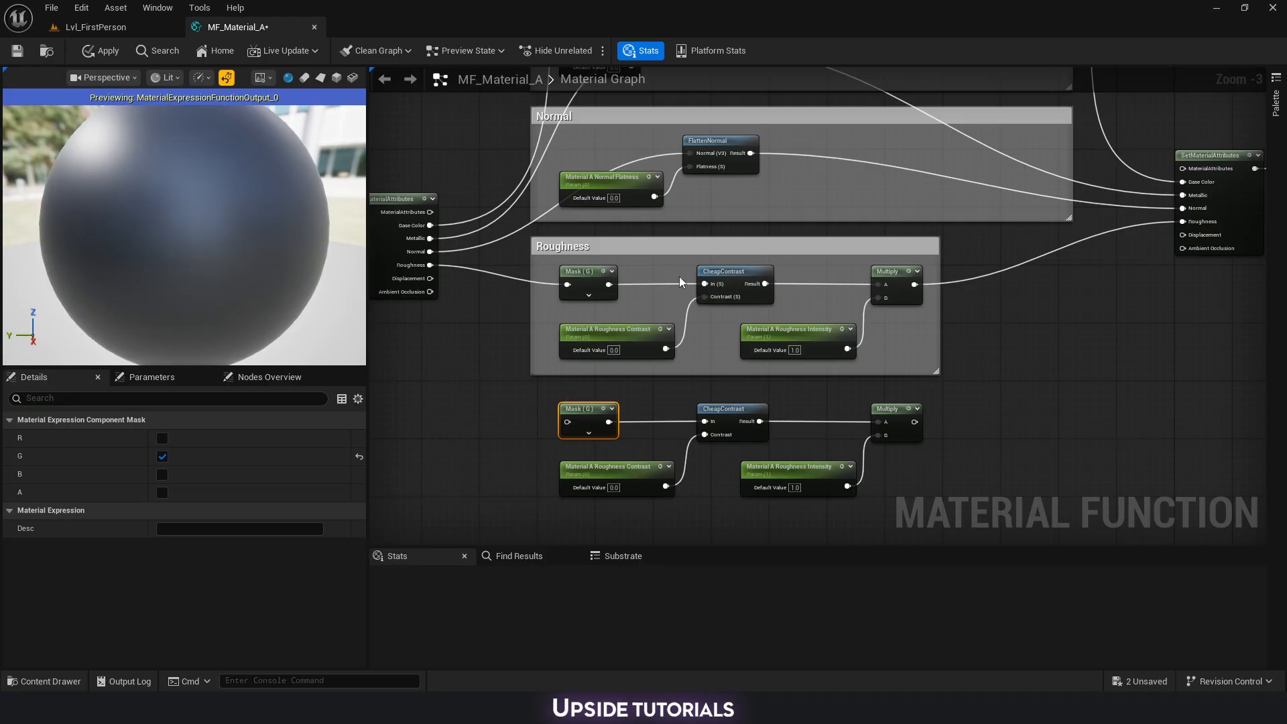
pyautogui.moveTo(508, 409); pyautogui.dragTo(523, 370, button='right')
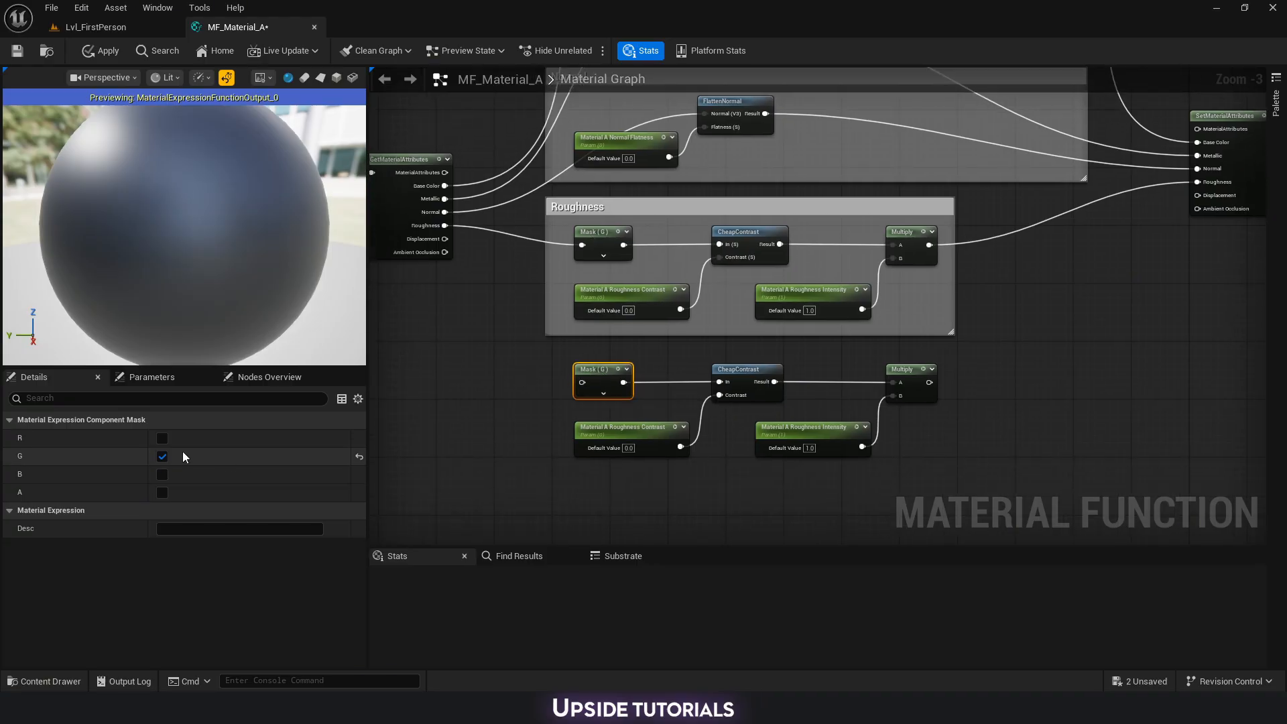
pyautogui.click(162, 457)
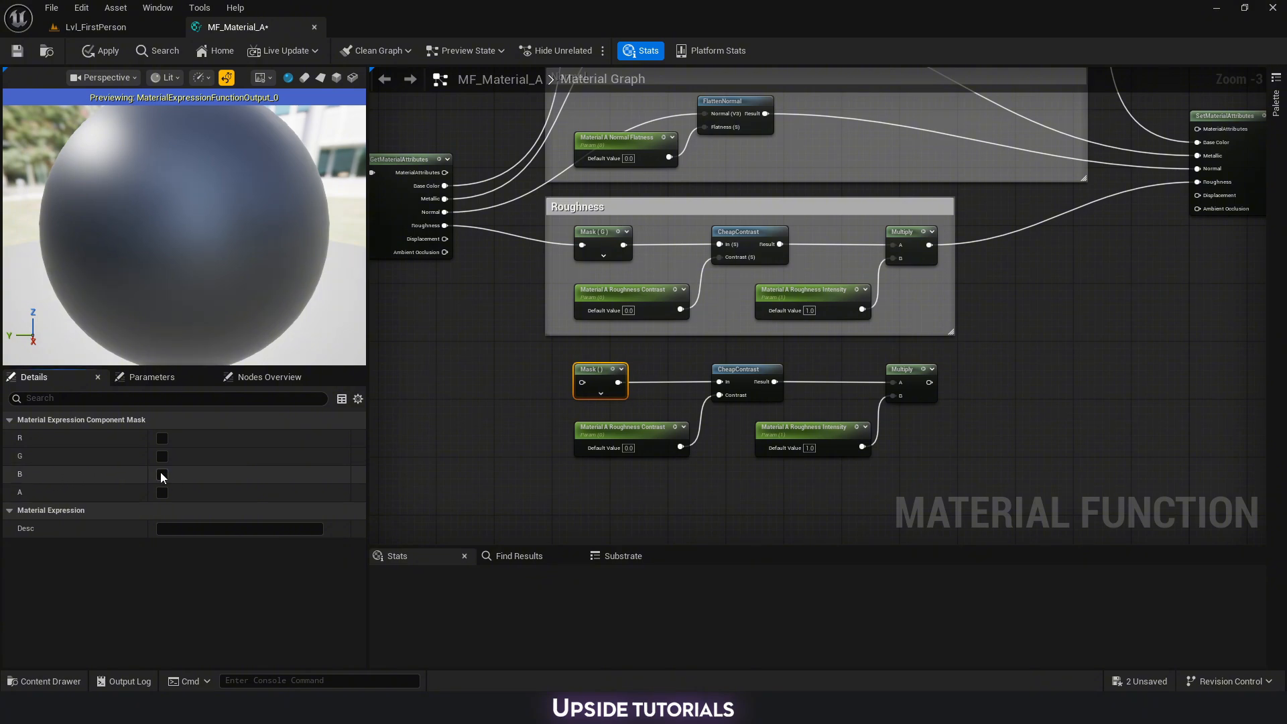
pyautogui.click(161, 474)
# Rename the duplicated parameters as Material A Displacement Contrast and Material A Displacement Intensity.
pyautogui.click(590, 442)
pyautogui.scroll(3, 573, 449)
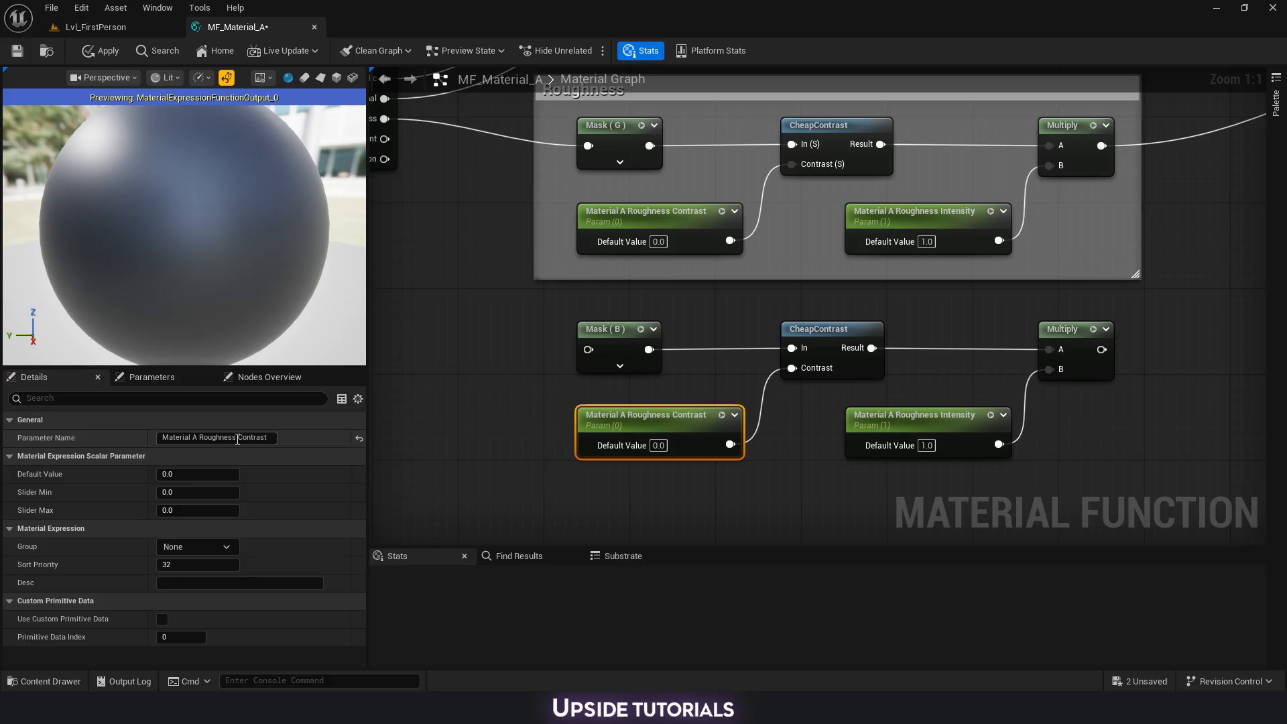
pyautogui.moveTo(237, 439); pyautogui.dragTo(202, 446)
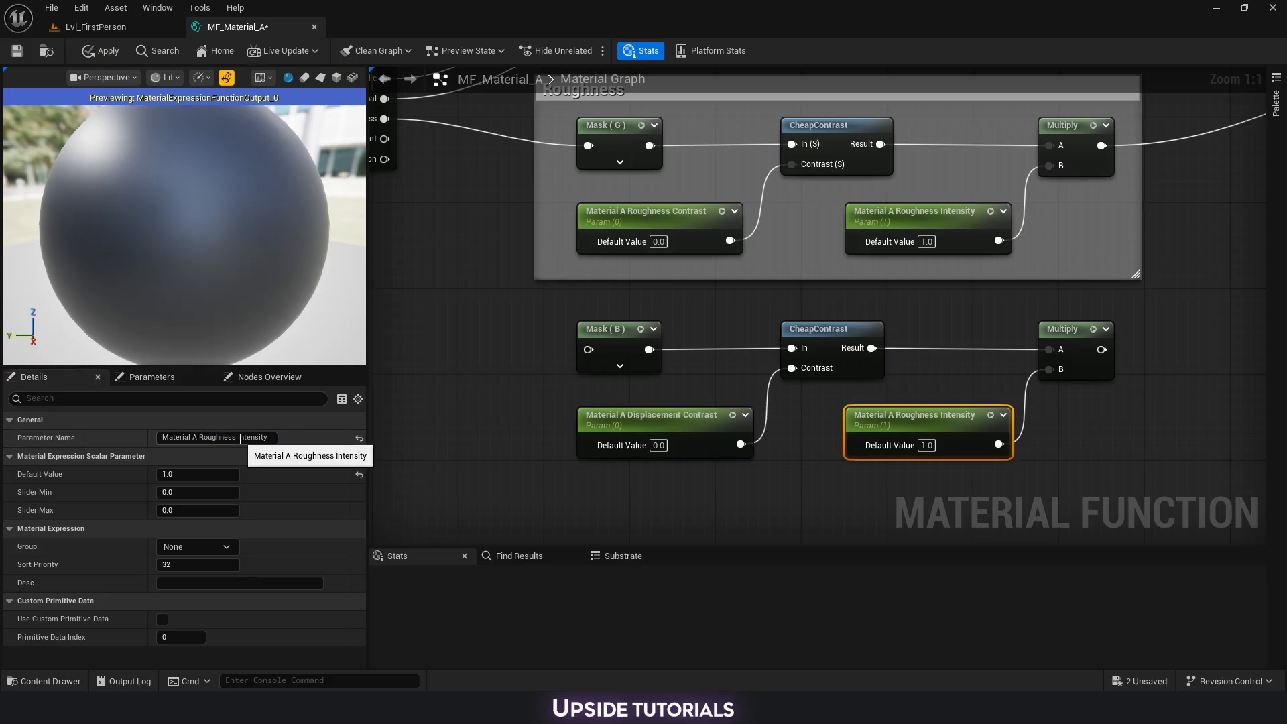
pyautogui.click(236, 439)
pyautogui.moveTo(236, 438); pyautogui.dragTo(193, 440)
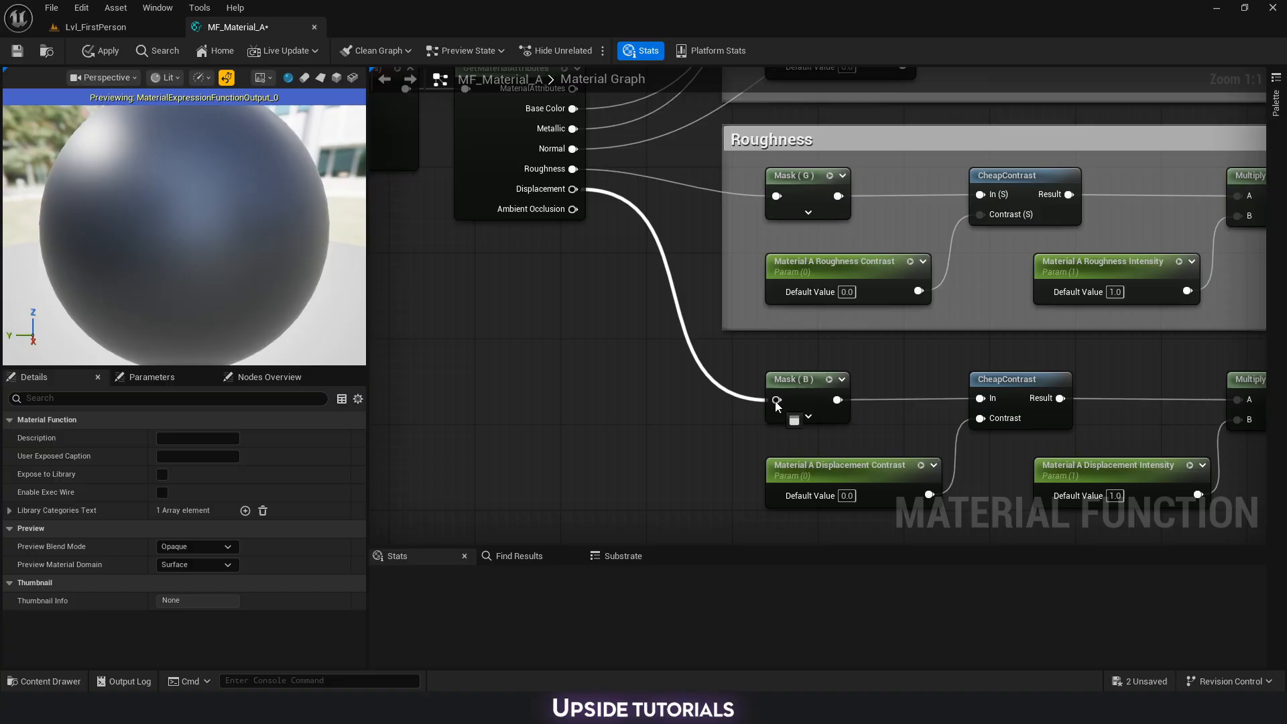
# Add a StaticSwitchParameter named Use Displacement beside the duplicated Multiply, with the Multiply output feeding its True input.
pyautogui.moveTo(1160, 384); pyautogui.dragTo(714, 299, button='right')
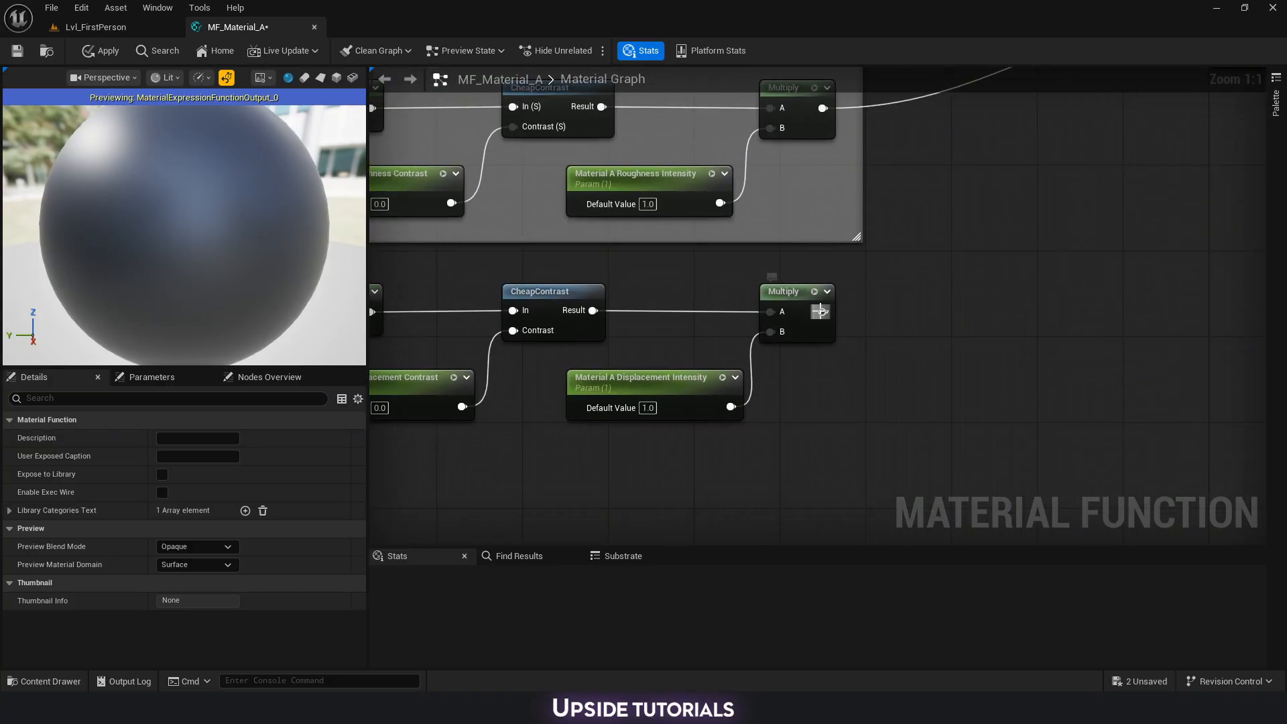
pyautogui.moveTo(822, 312); pyautogui.dragTo(769, 312, button='right')
pyautogui.moveTo(768, 311); pyautogui.dragTo(817, 344)
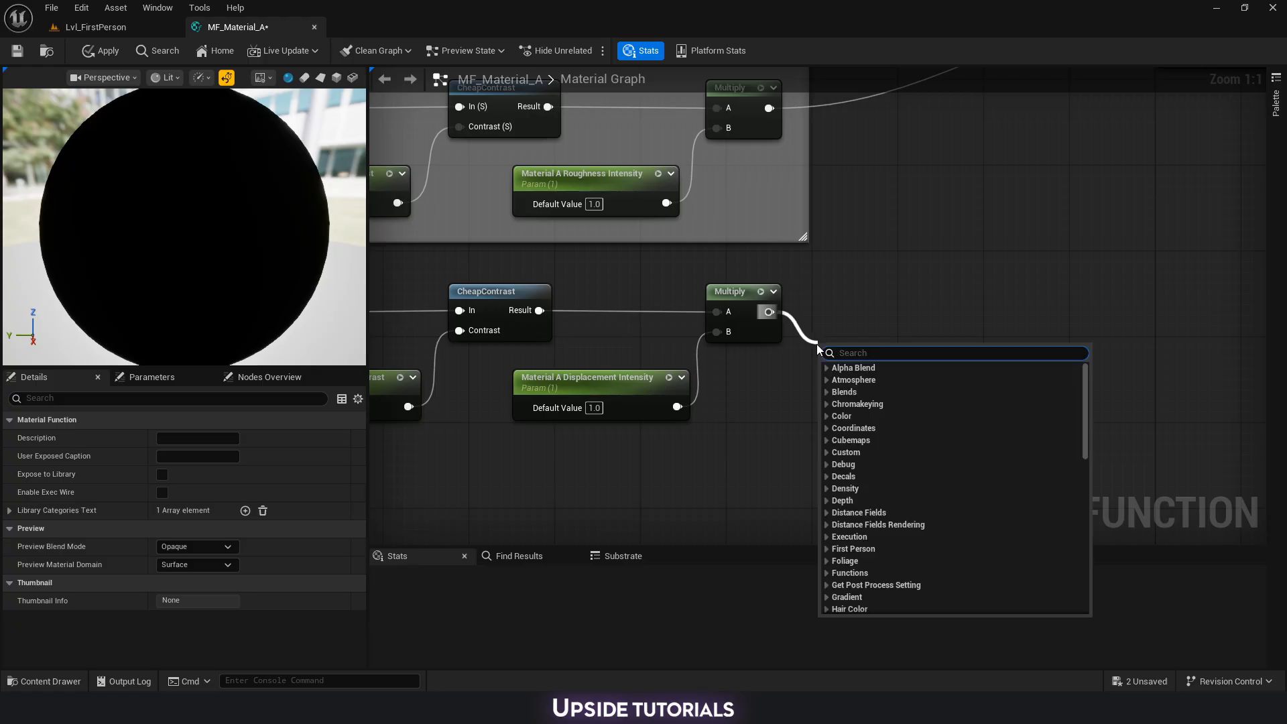
pyautogui.write('sw')
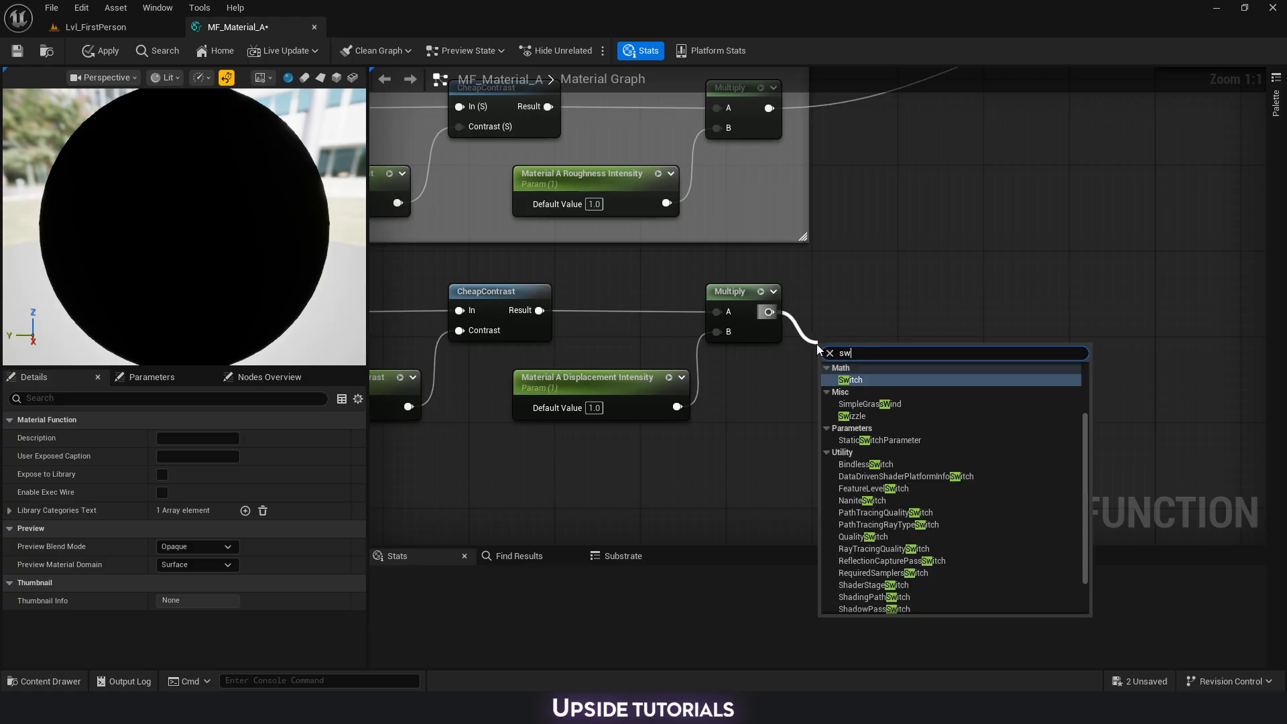
pyautogui.write('it')
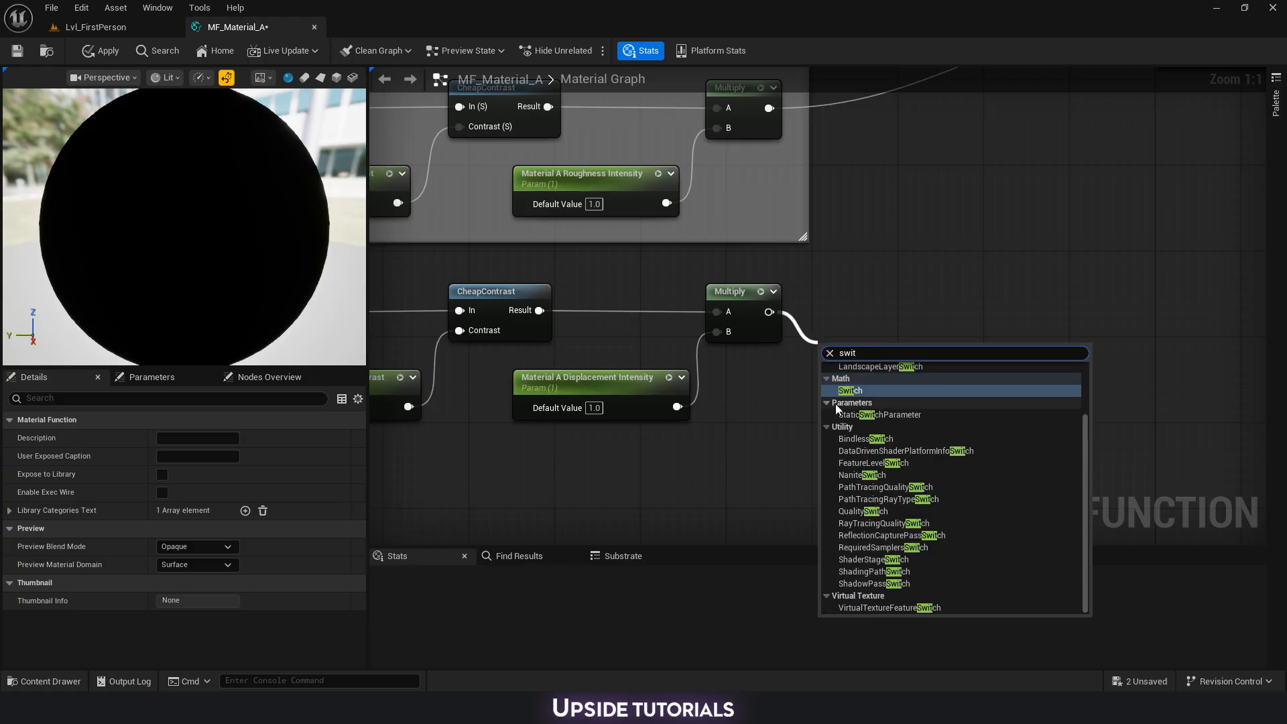
pyautogui.click(894, 416)
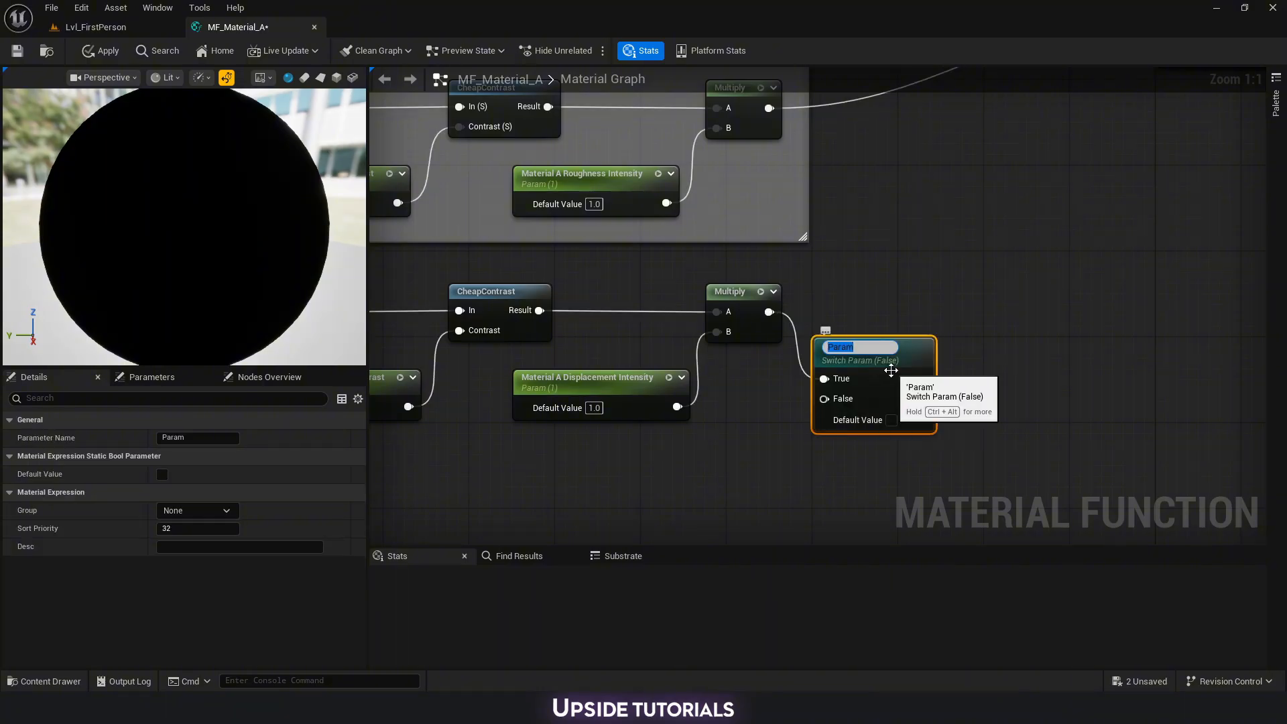
pyautogui.write('Use Displaceme')
pyautogui.write('nt')
pyautogui.press('Return')
pyautogui.moveTo(891, 370); pyautogui.dragTo(924, 370)
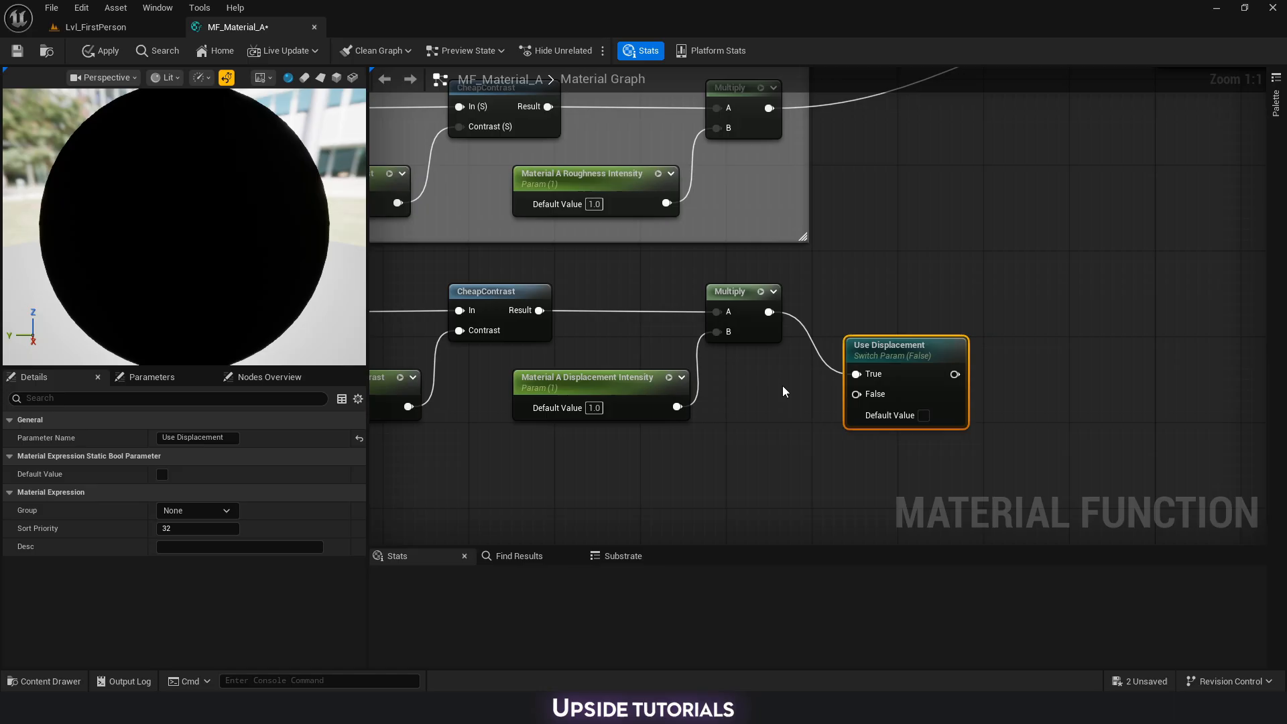
# Add a constant with value 0 below the Multiply and connect it to the False input of Use Displacement.
pyautogui.scroll(-1, 782, 384)
pyautogui.moveTo(699, 447); pyautogui.dragTo(843, 431, button='right')
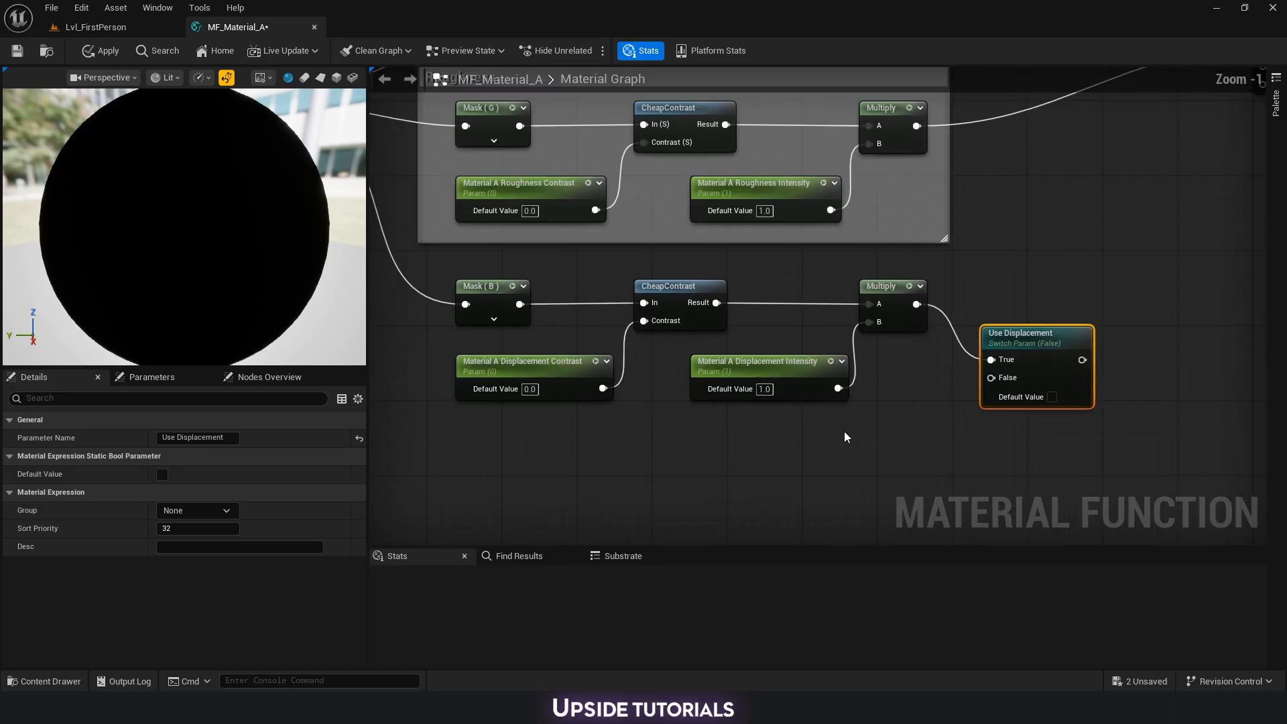
pyautogui.moveTo(913, 411); pyautogui.dragTo(496, 274)
pyautogui.moveTo(894, 392); pyautogui.dragTo(856, 333, button='right')
pyautogui.click(872, 305)
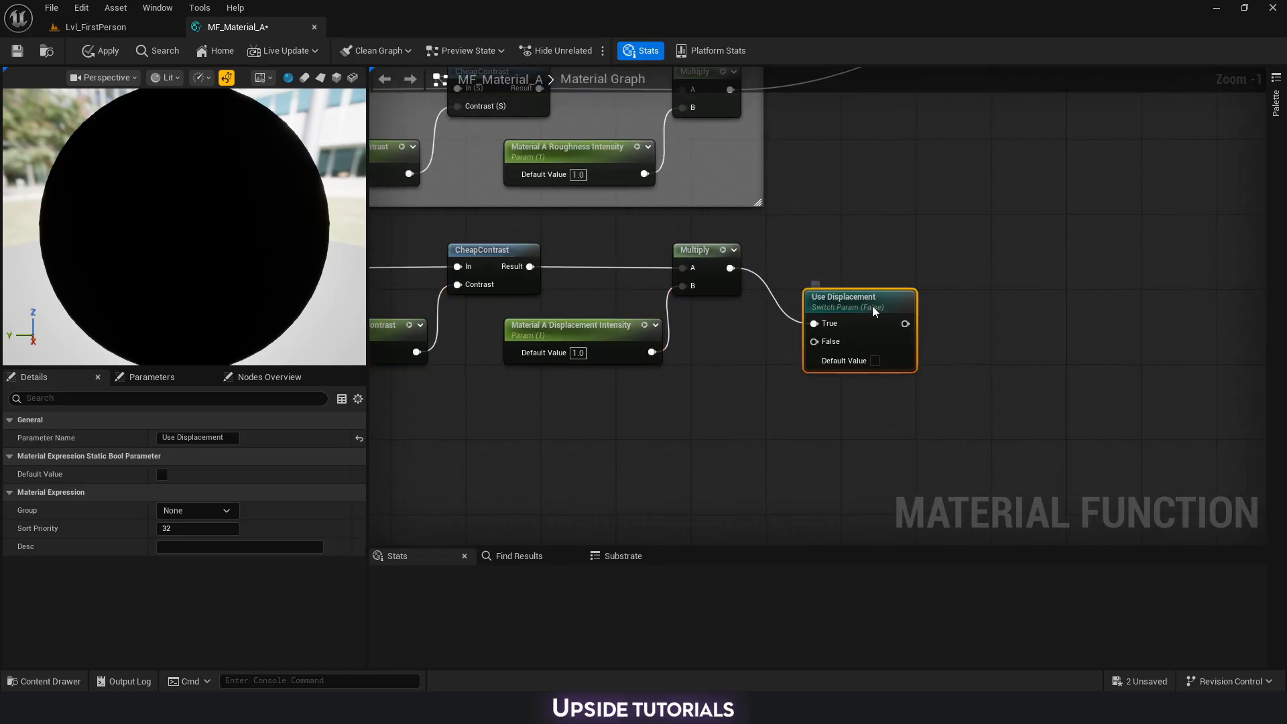
pyautogui.click(710, 349)
pyautogui.press('1')
pyautogui.click(697, 349)
pyautogui.moveTo(729, 350); pyautogui.dragTo(823, 341)
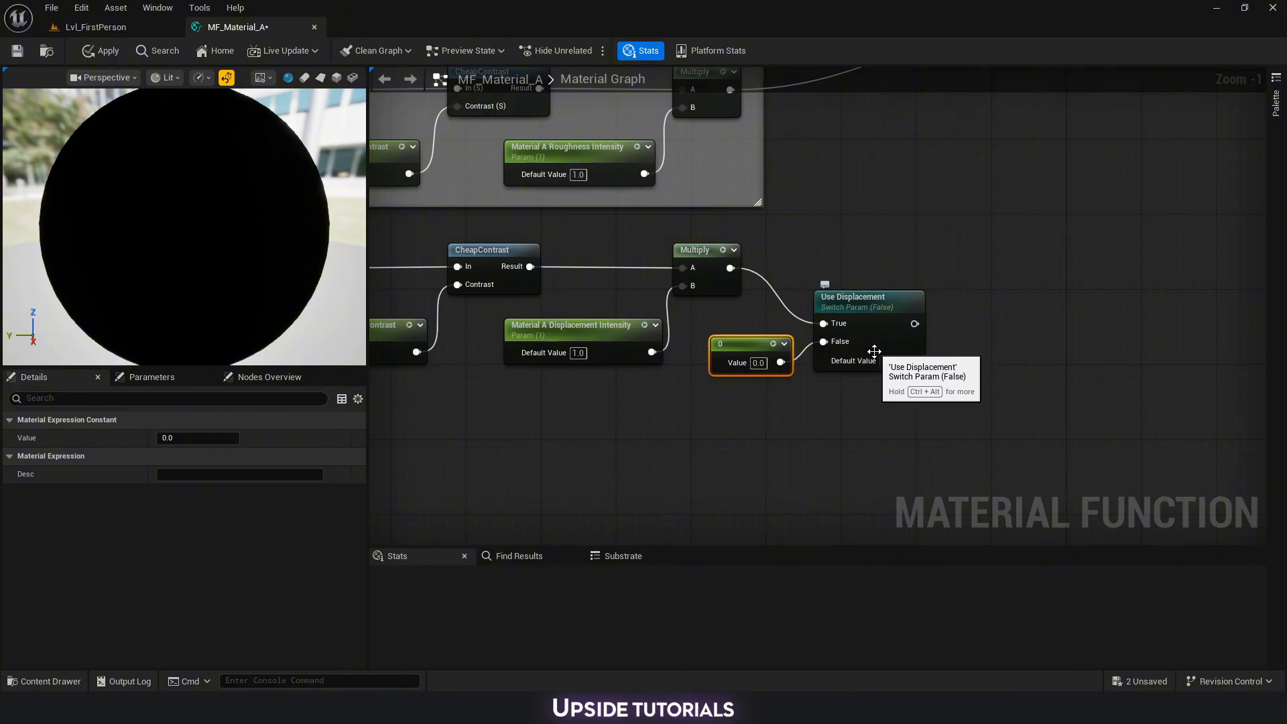
# Connect the Use Displacement output to the Displacement input of SetMaterialAttributes.
pyautogui.moveTo(890, 360); pyautogui.dragTo(783, 399, button='right')
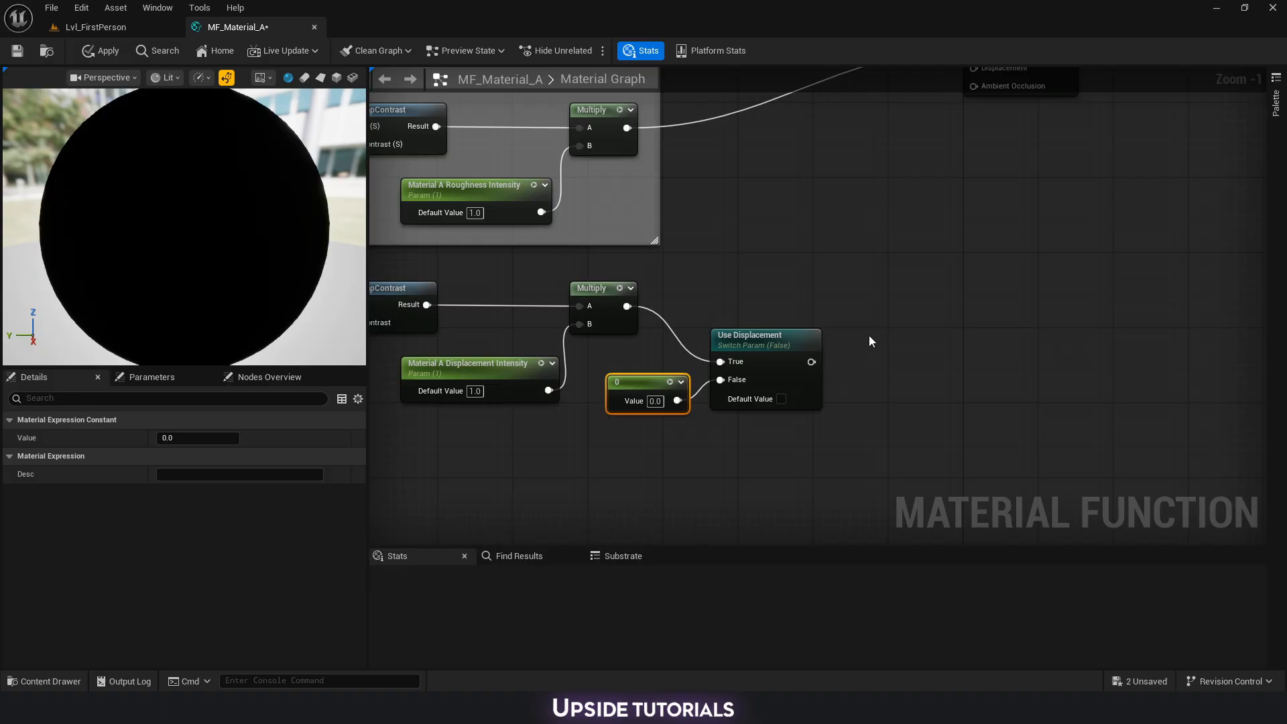
pyautogui.moveTo(624, 339); pyautogui.dragTo(757, 338, button='right')
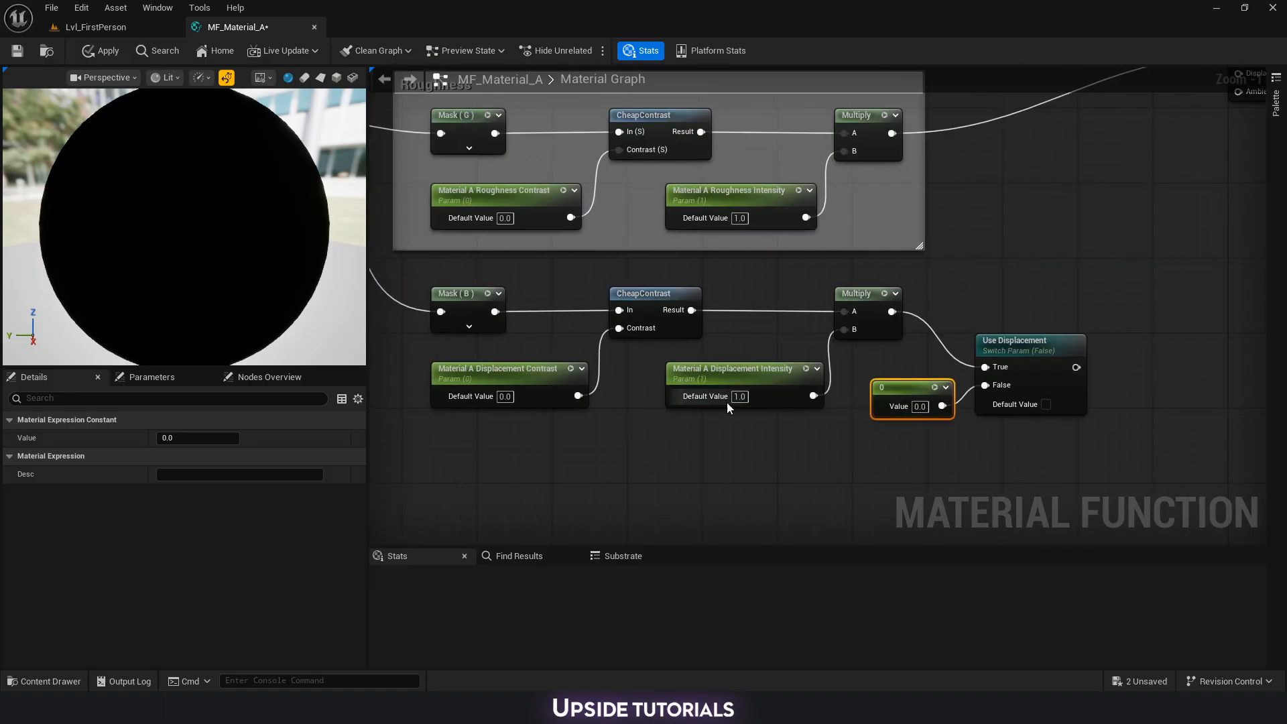
pyautogui.moveTo(1000, 286); pyautogui.dragTo(644, 388, button='right')
pyautogui.scroll(-2, 644, 388)
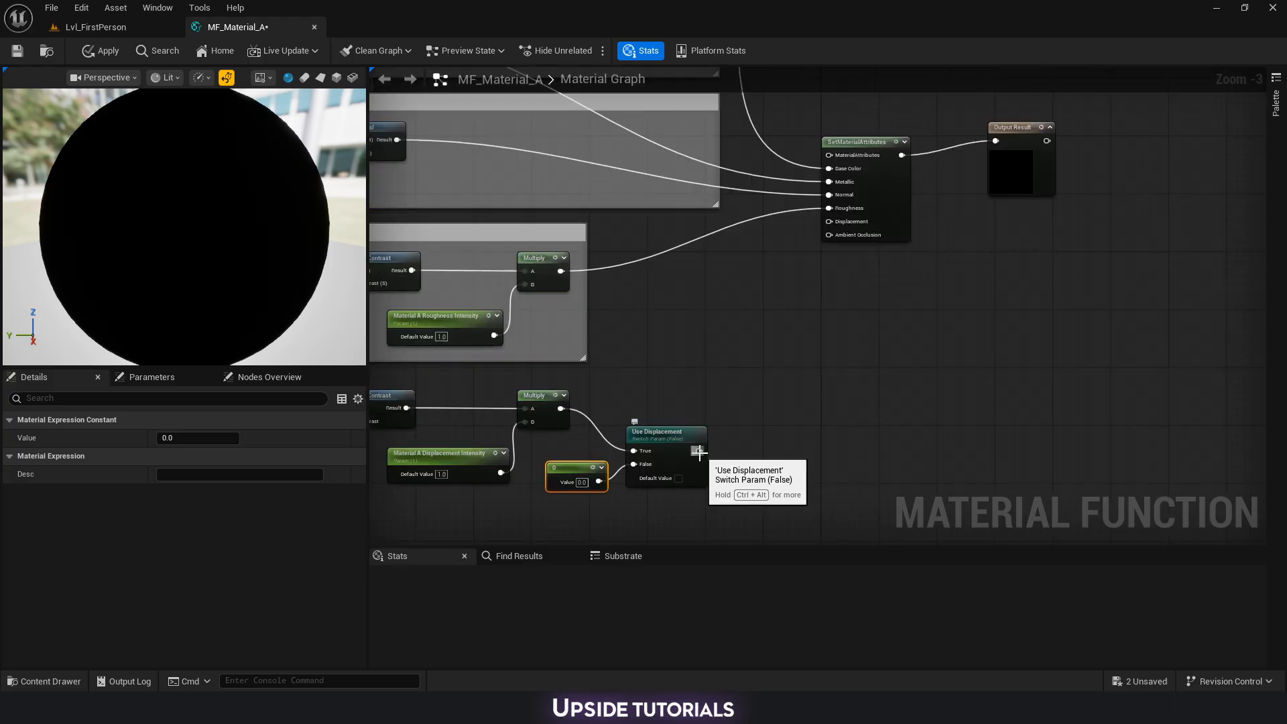
pyautogui.moveTo(698, 450); pyautogui.dragTo(830, 222)
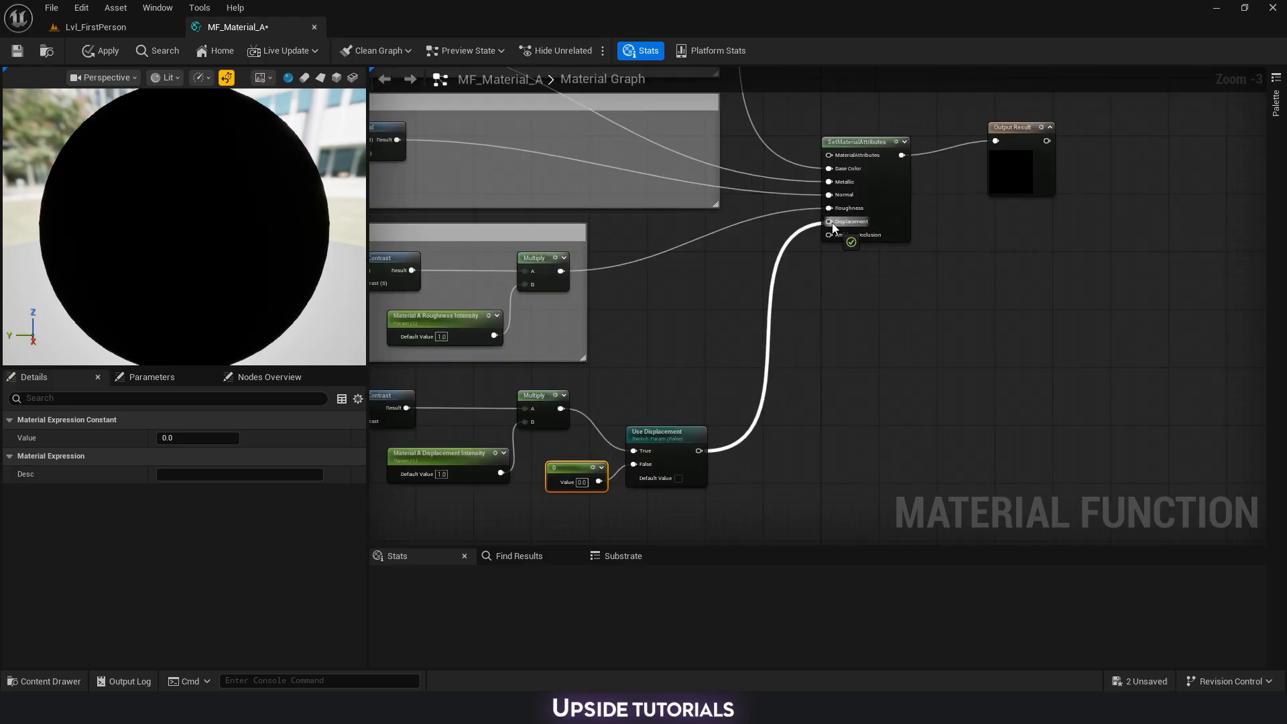
# Move the Output Result node closer to SetMaterialAttributes and place a duplicate of it below, to the right of Use Displacement.
pyautogui.moveTo(739, 455); pyautogui.dragTo(751, 380, button='right')
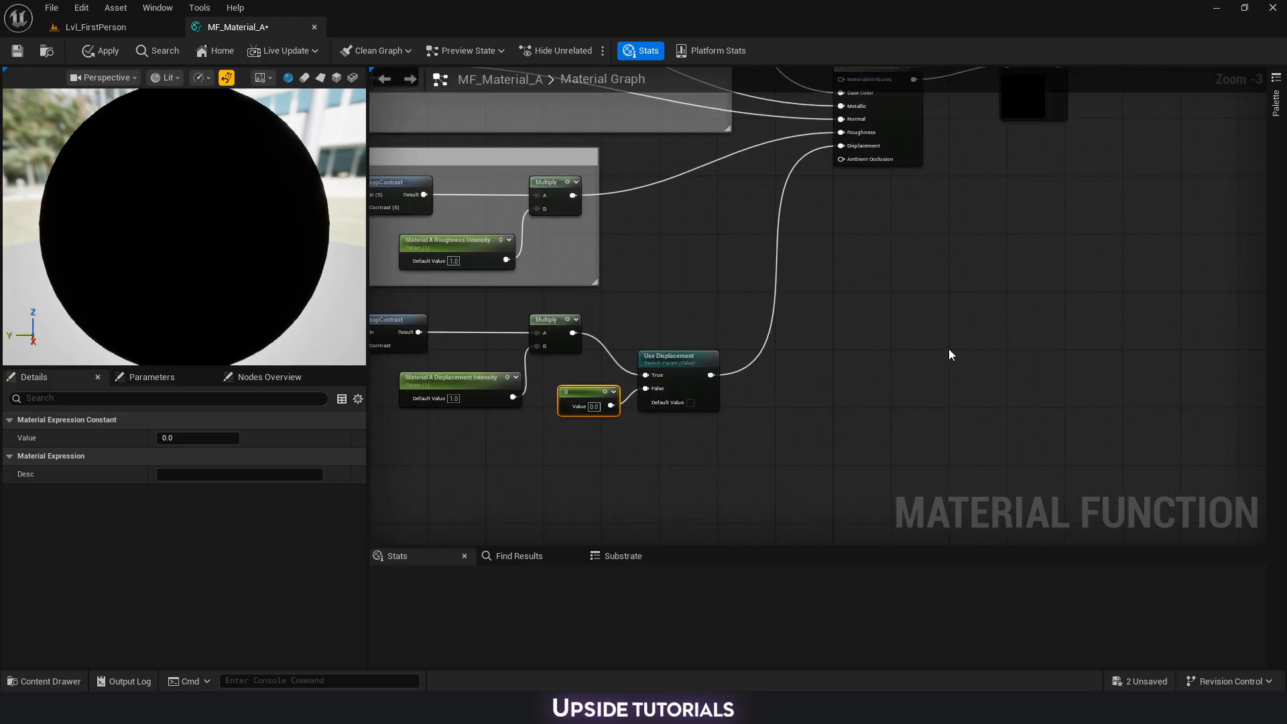
pyautogui.scroll(-1, 974, 350)
pyautogui.moveTo(973, 350); pyautogui.dragTo(882, 388, button='right')
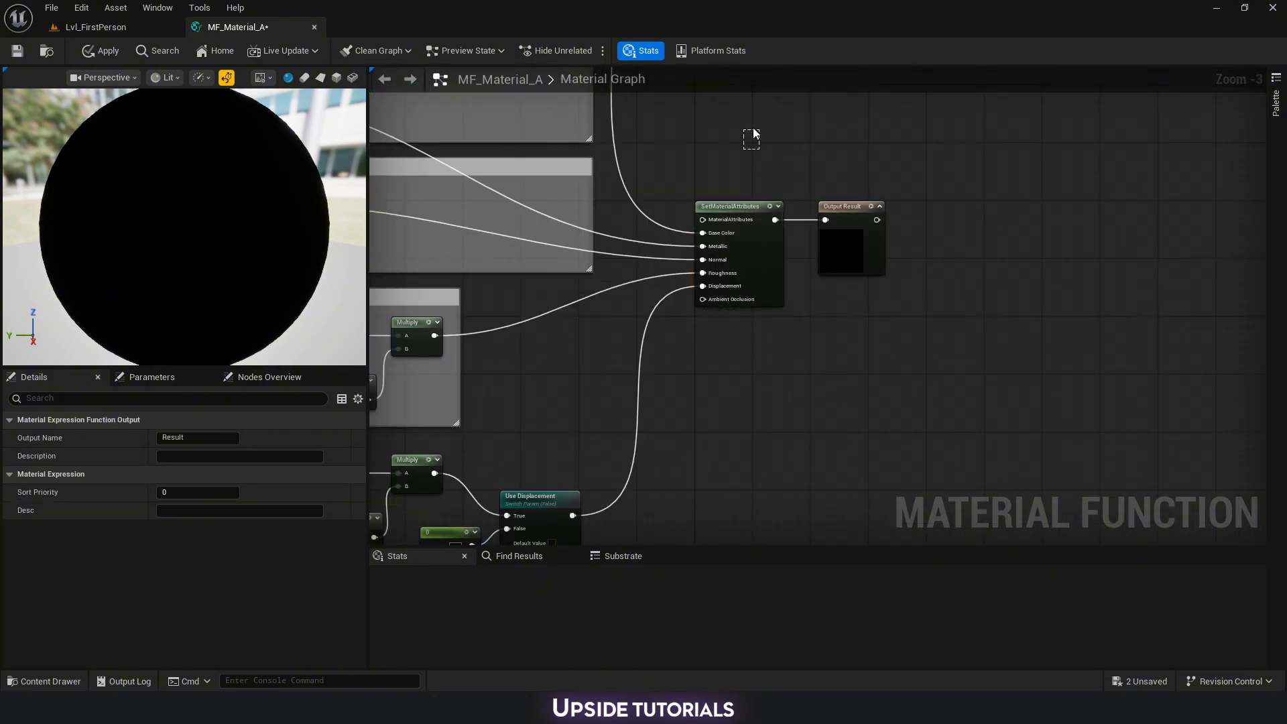
pyautogui.moveTo(754, 127); pyautogui.dragTo(738, 376)
pyautogui.click(802, 366)
pyautogui.click(863, 250)
pyautogui.moveTo(858, 249); pyautogui.dragTo(868, 185, button='right')
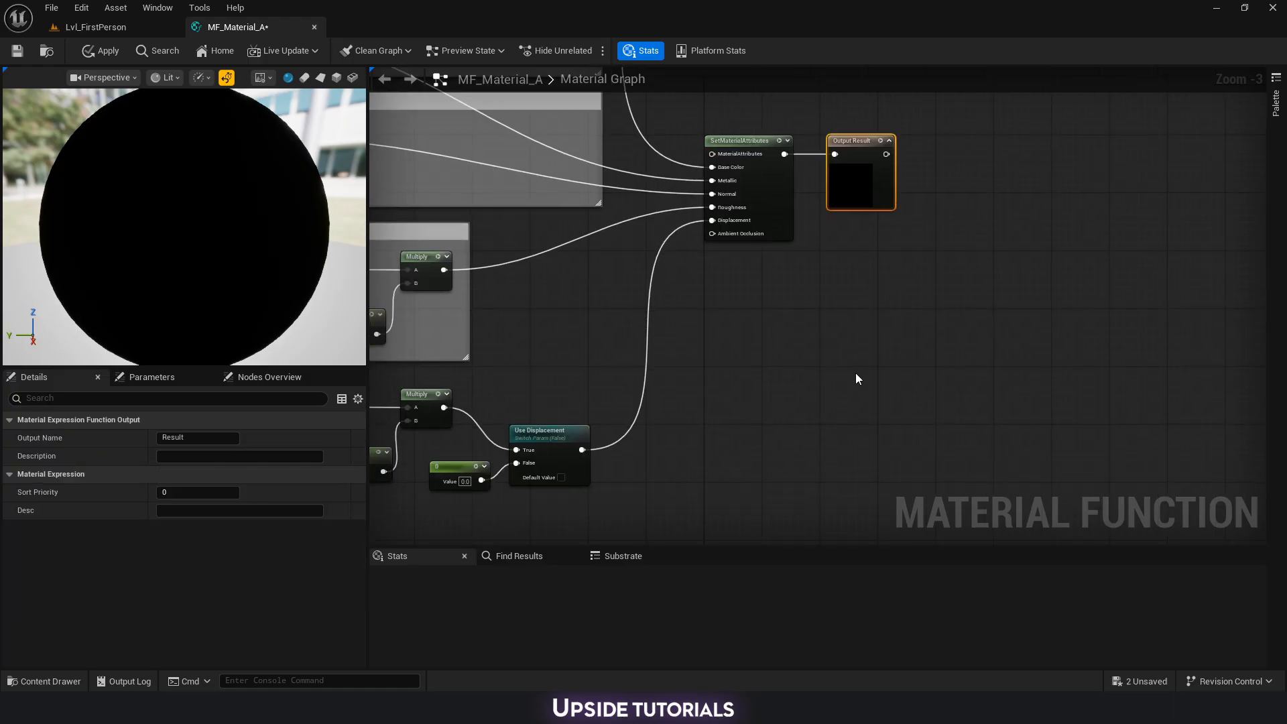
pyautogui.hotkey('ctrl', 'd')
pyautogui.moveTo(879, 382); pyautogui.dragTo(853, 427)
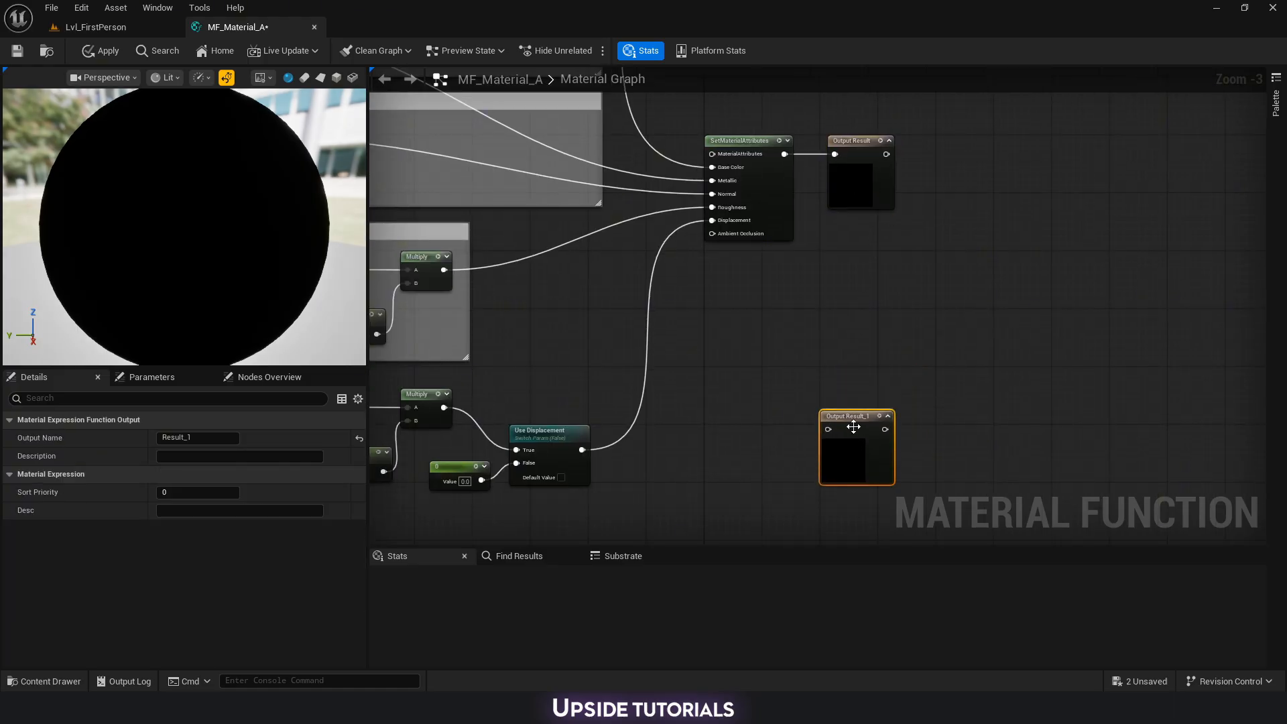
# Name the duplicated output Height, feed it from Use Displacement and align it with that switch.
pyautogui.click(200, 438)
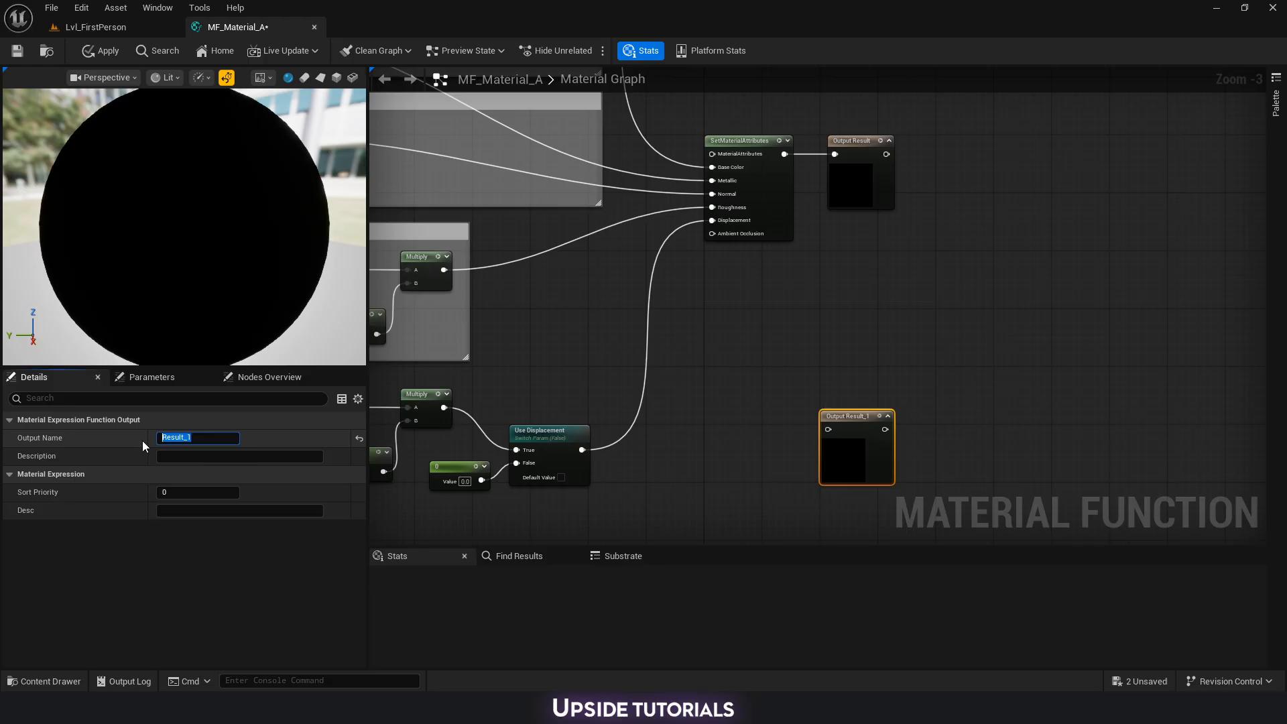
pyautogui.write('Out')
pyautogui.moveTo(563, 446); pyautogui.dragTo(526, 431, button='right')
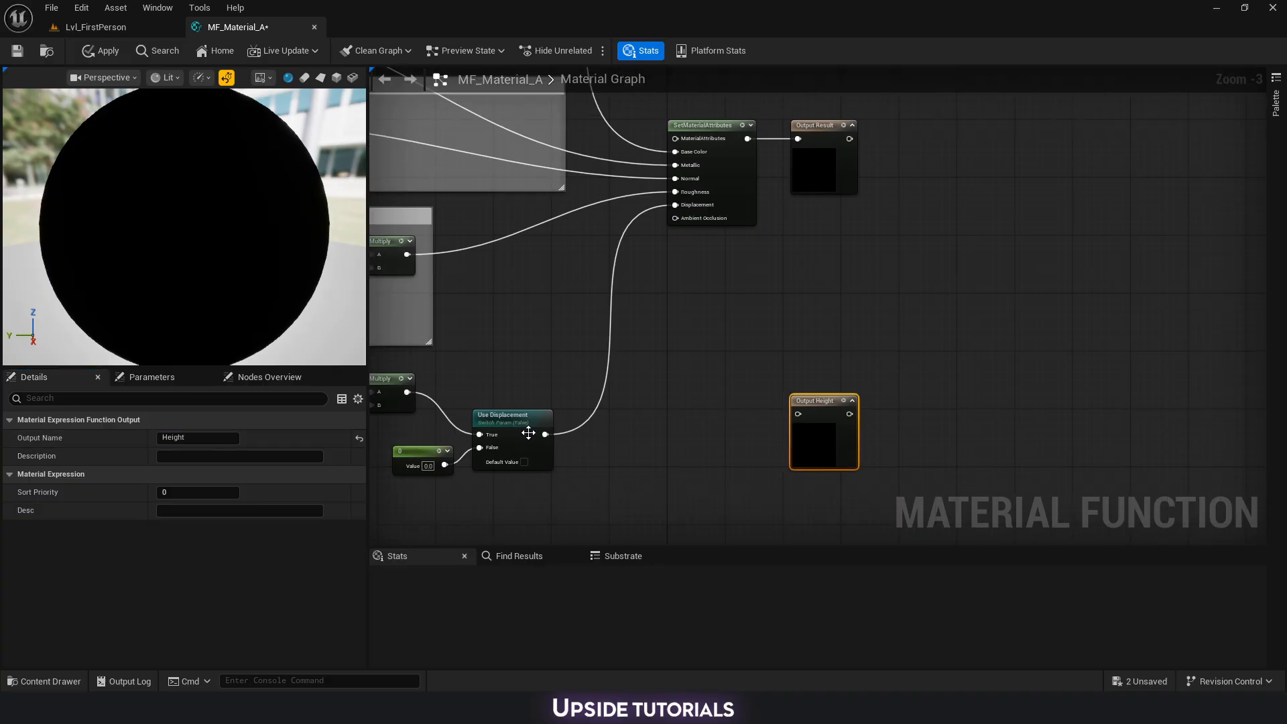
pyautogui.moveTo(545, 434); pyautogui.dragTo(814, 421)
pyautogui.click(748, 390)
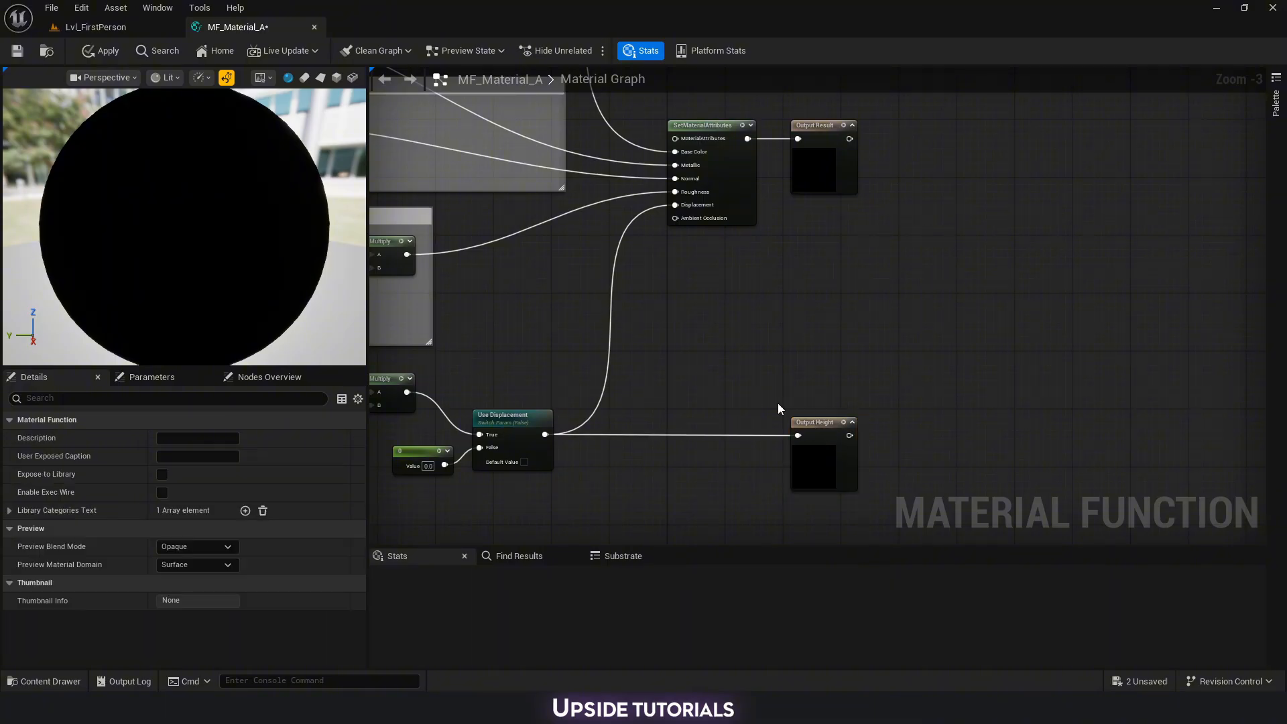
pyautogui.moveTo(777, 405); pyautogui.dragTo(783, 357, button='right')
pyautogui.moveTo(819, 295); pyautogui.dragTo(835, 454)
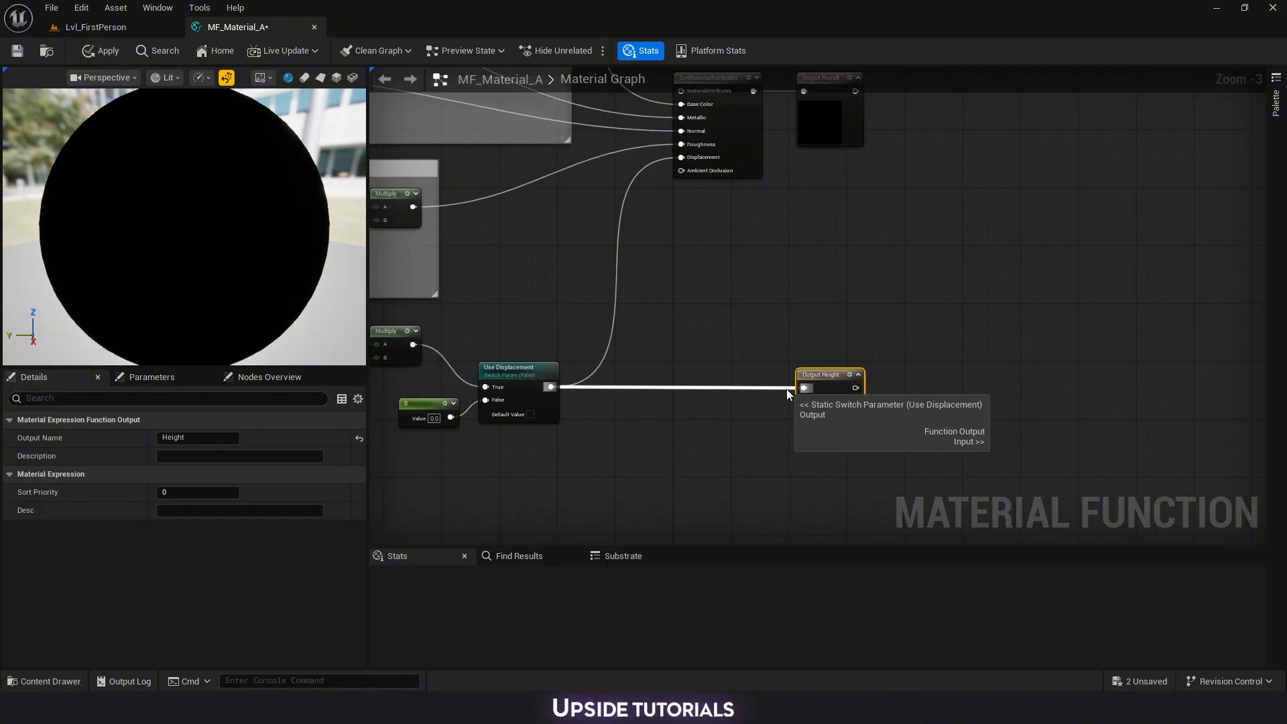
# Group all the displacement nodes, including the switch and constant, in a comment titled Displacement.
pyautogui.moveTo(1026, 422); pyautogui.dragTo(653, 335)
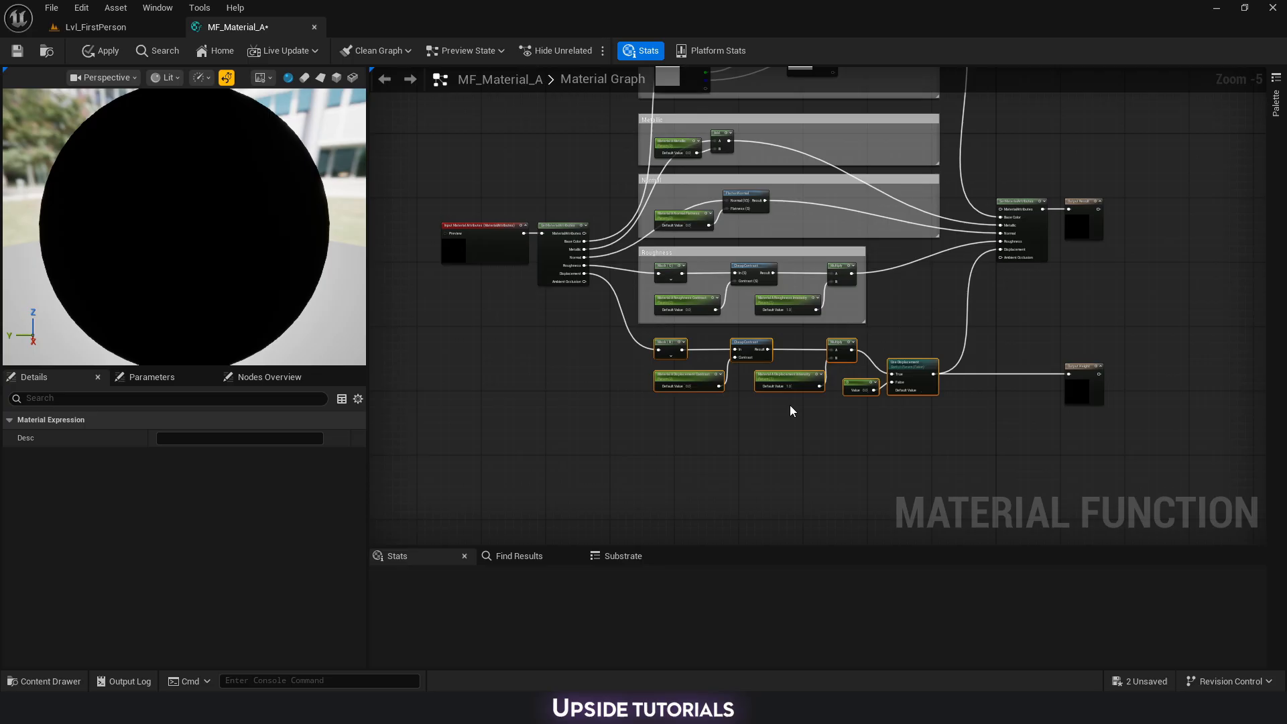
pyautogui.write('c')
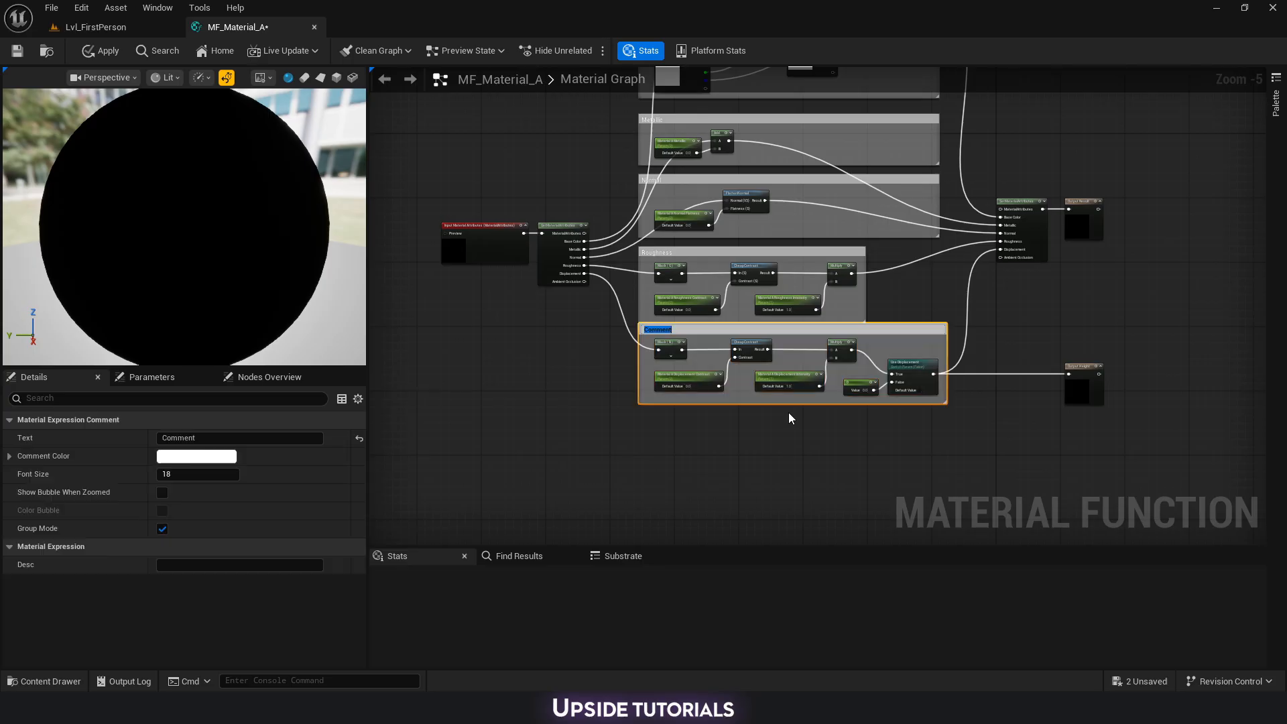
pyautogui.write('Heigh')
pyautogui.press('BackSpace')
pyautogui.press('BackSpace')
pyautogui.write('Displacement')
pyautogui.press('Return')
# Copy the five nodes of the Roughness group and paste them below the Displacement comment.
pyautogui.click(608, 295)
pyautogui.scroll(2, 608, 295)
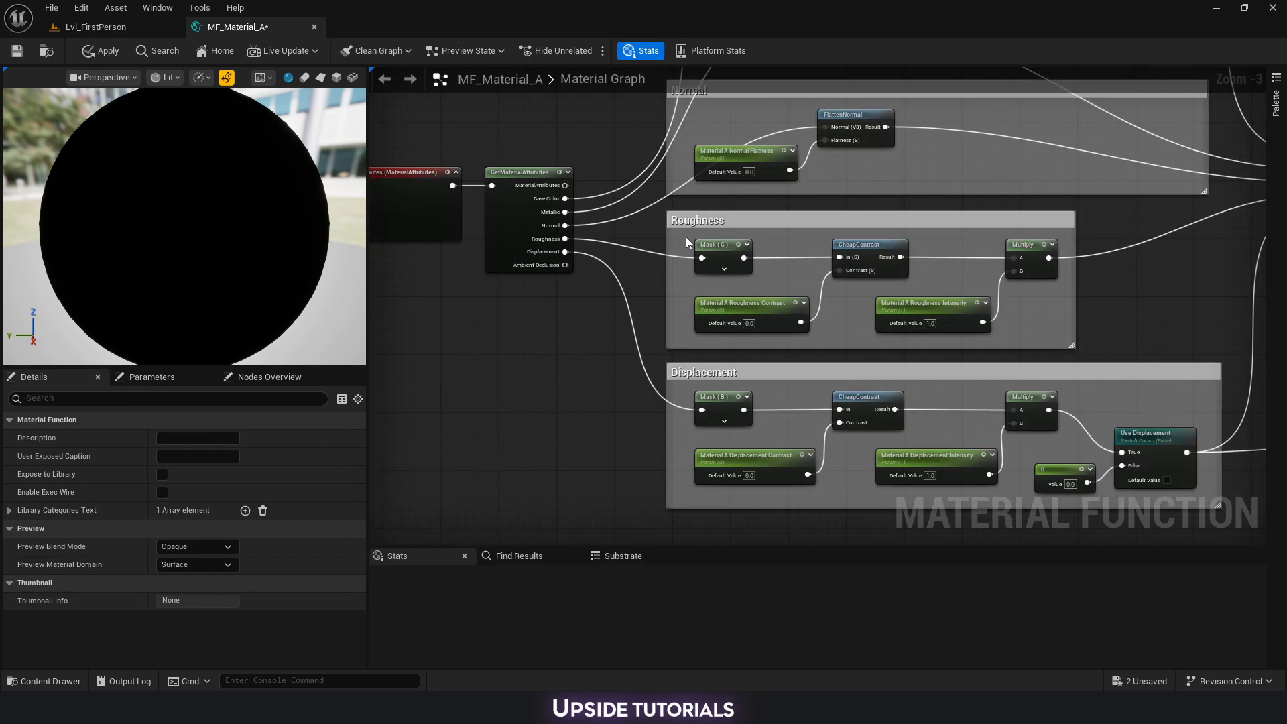
pyautogui.moveTo(685, 236); pyautogui.dragTo(634, 236, button='right')
pyautogui.moveTo(635, 237); pyautogui.dragTo(979, 335)
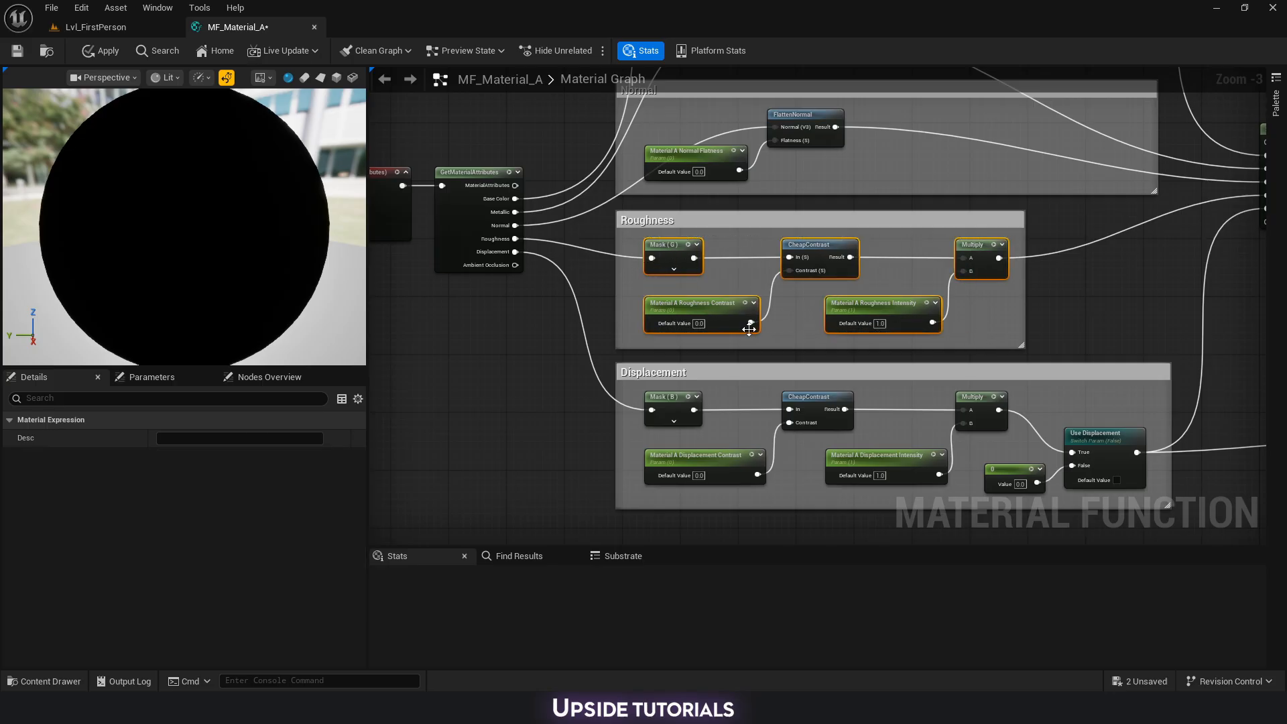
pyautogui.moveTo(899, 438); pyautogui.dragTo(763, 260, button='right')
pyautogui.scroll(-1, 763, 260)
pyautogui.hotkey('ctrl', 'v')
pyautogui.moveTo(614, 380); pyautogui.dragTo(588, 353)
pyautogui.click(709, 323)
pyautogui.scroll(2, 676, 349)
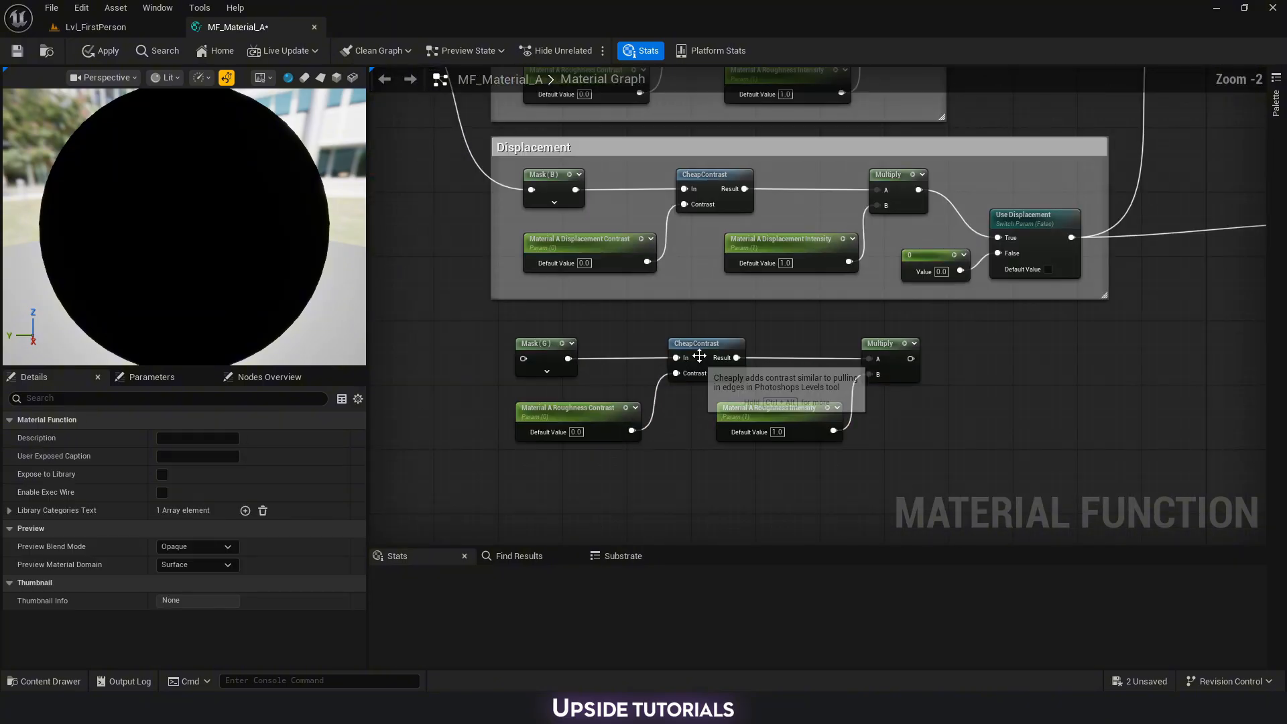
# Replace the copied CheapContrast with a Power node fed by the mask and contrast parameter, and switch the mask to the R channel.
pyautogui.moveTo(693, 323); pyautogui.dragTo(693, 406)
pyautogui.press('Delete')
pyautogui.moveTo(569, 358); pyautogui.dragTo(678, 359)
pyautogui.write('p')
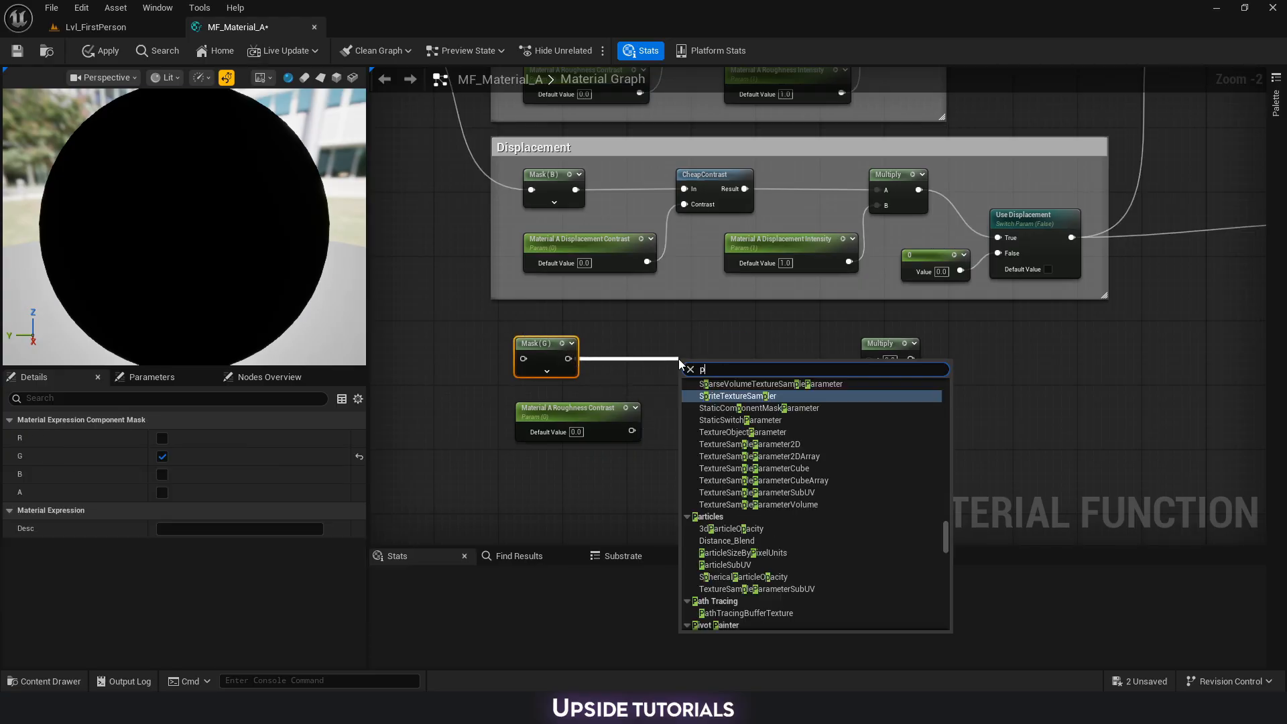
pyautogui.write('ower')
pyautogui.press('Return')
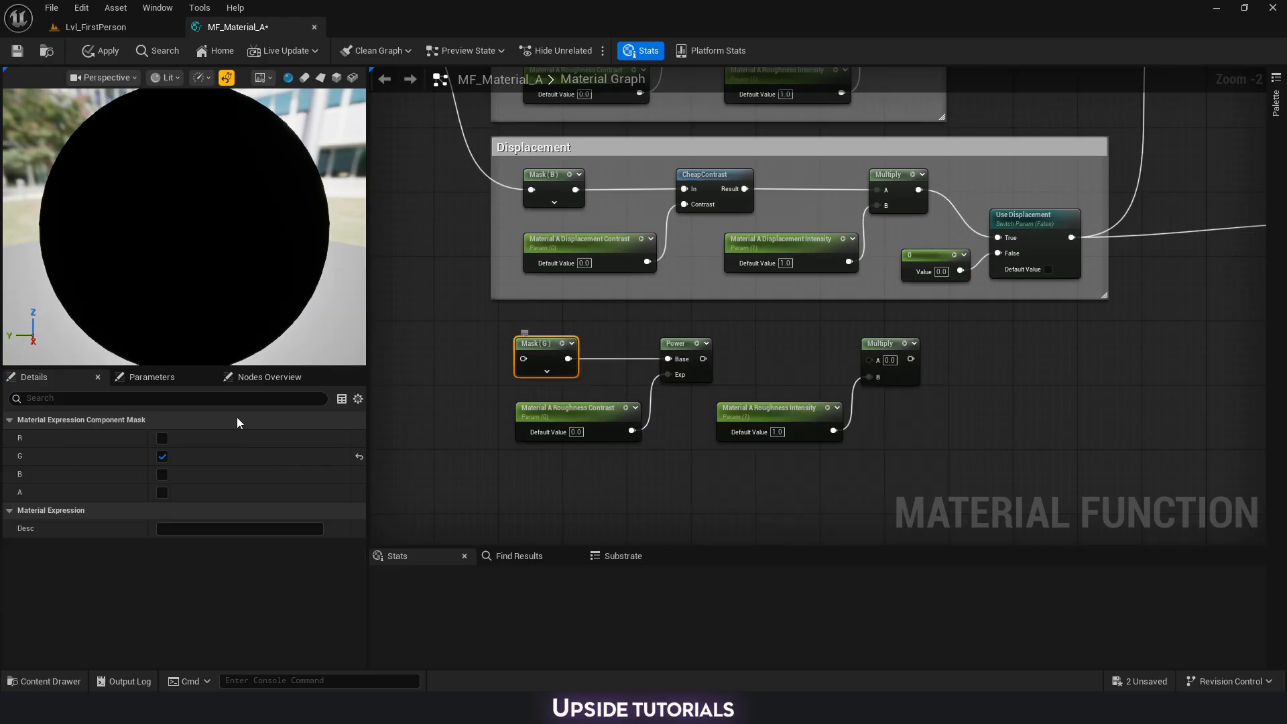
pyautogui.click(162, 457)
pyautogui.click(163, 438)
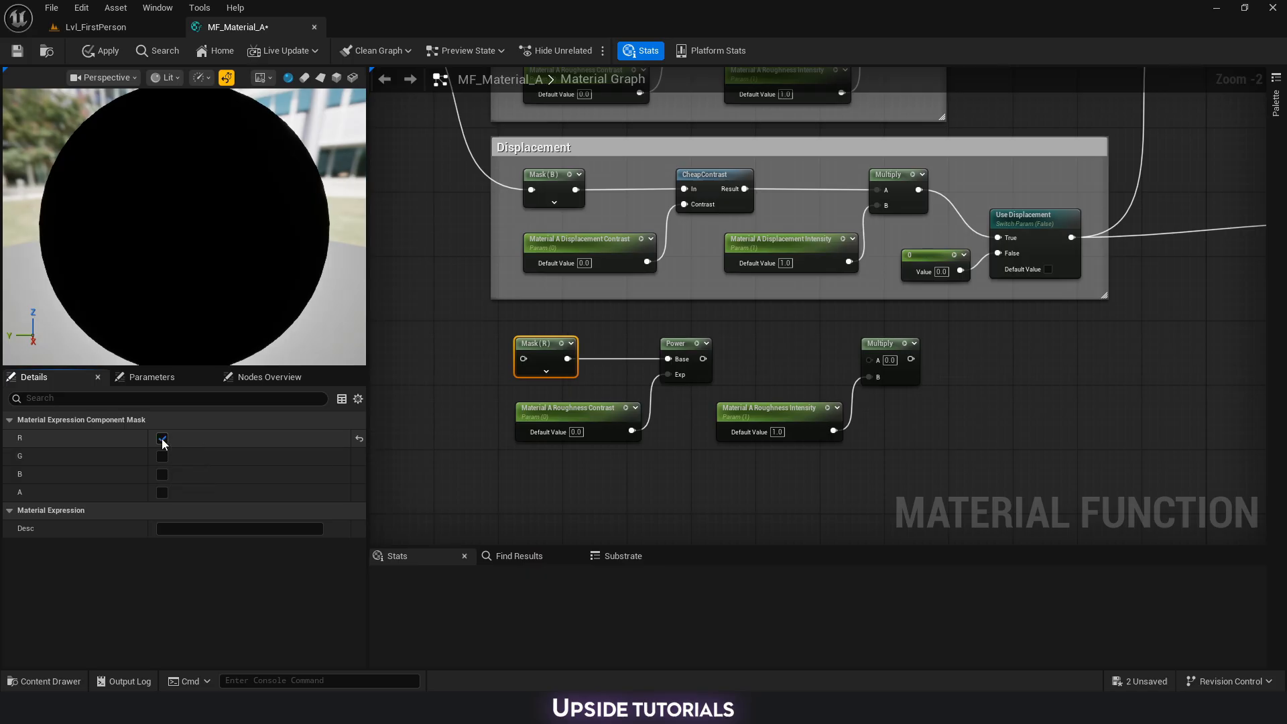
# Replace the copied Multiply with an Add node whose A input receives the Power output.
pyautogui.moveTo(702, 359); pyautogui.dragTo(811, 357)
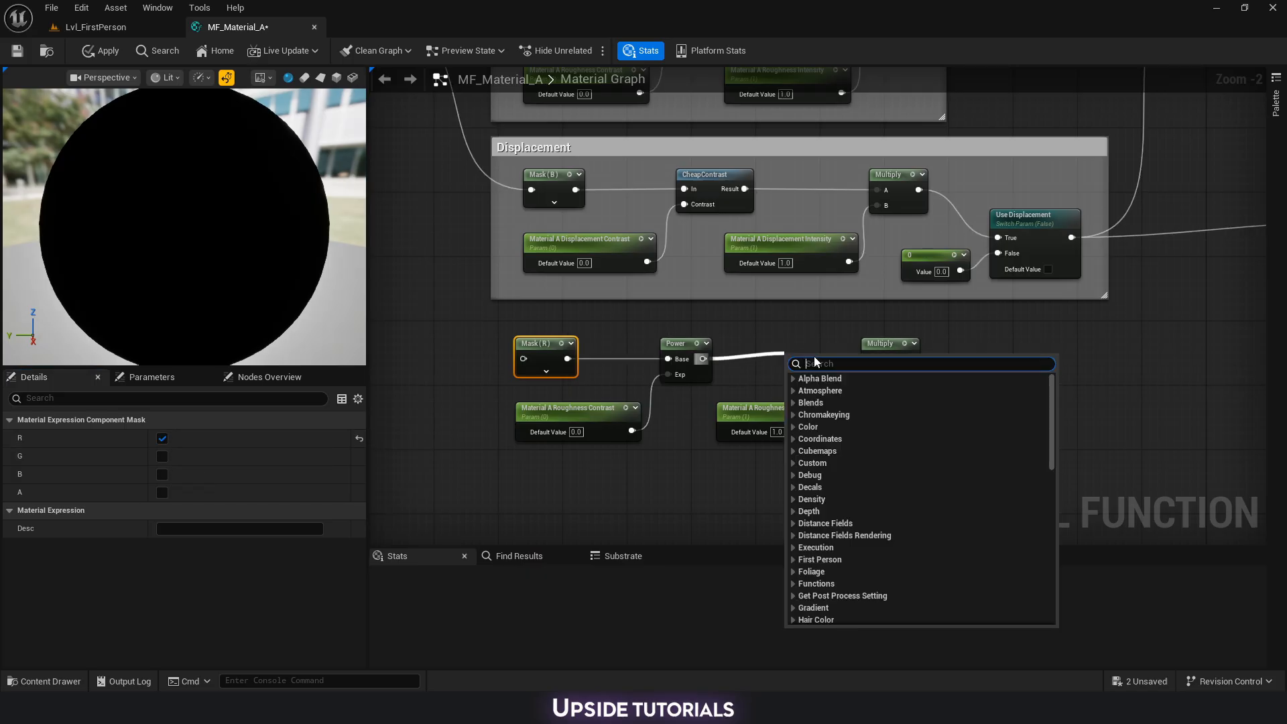
pyautogui.click(864, 376)
pyautogui.click(888, 343)
pyautogui.press('Delete')
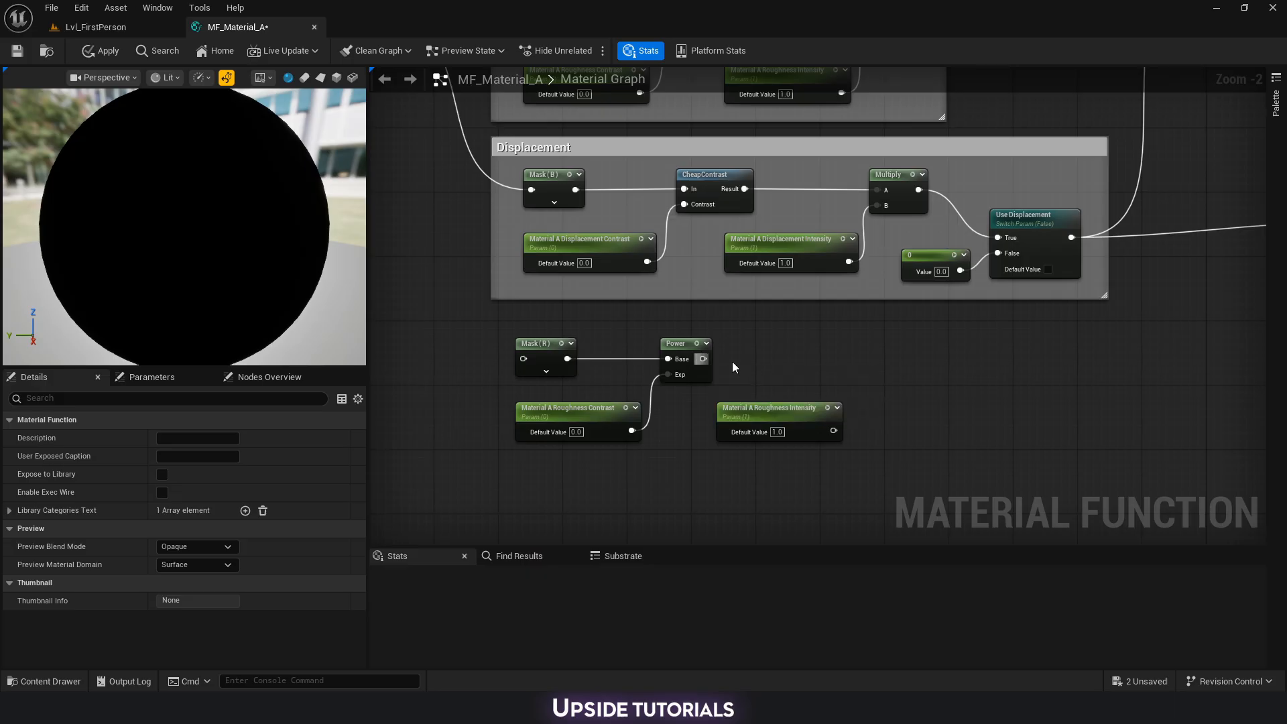
pyautogui.moveTo(703, 359); pyautogui.dragTo(865, 358)
pyautogui.write('add')
pyautogui.press('Return')
# Rename the copied parameters as Material A AO Contrast and Material AO Intensity.
pyautogui.click(570, 410)
pyautogui.doubleClick(201, 439)
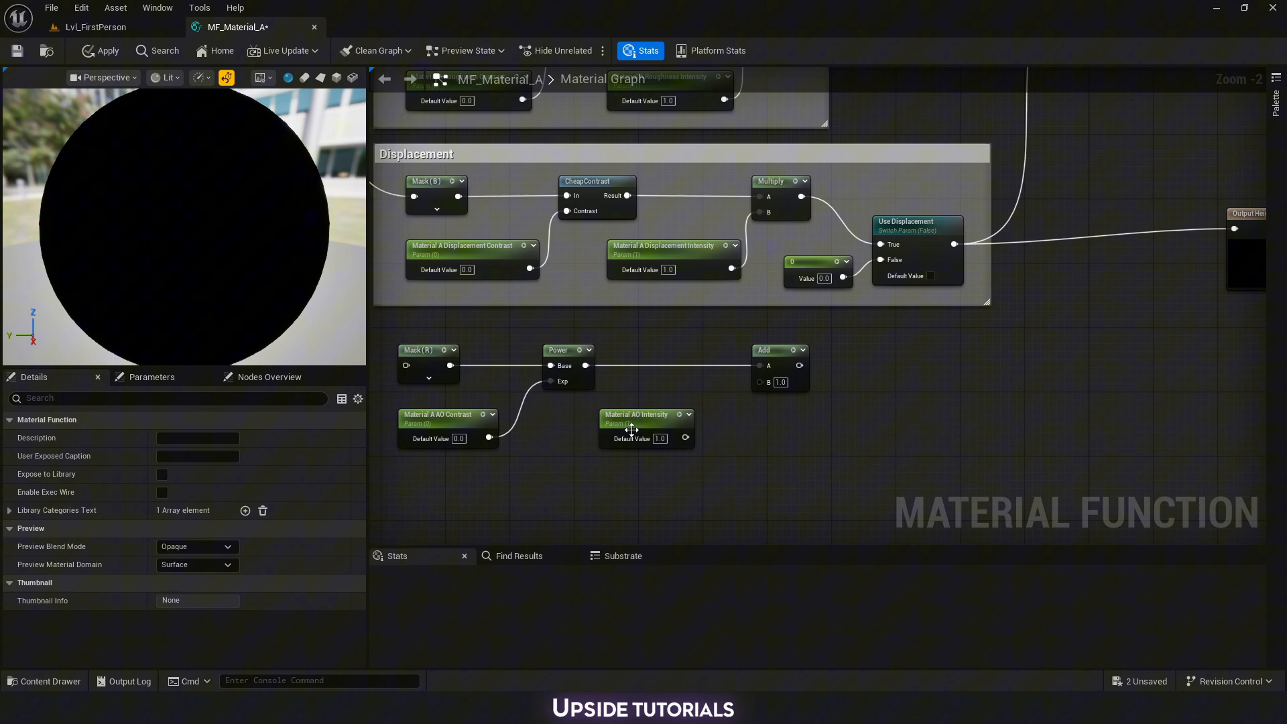
pyautogui.moveTo(648, 422)
pyautogui.mouseDown()
pyautogui.moveTo(665, 426)
pyautogui.moveTo(653, 421)
pyautogui.mouseUp()
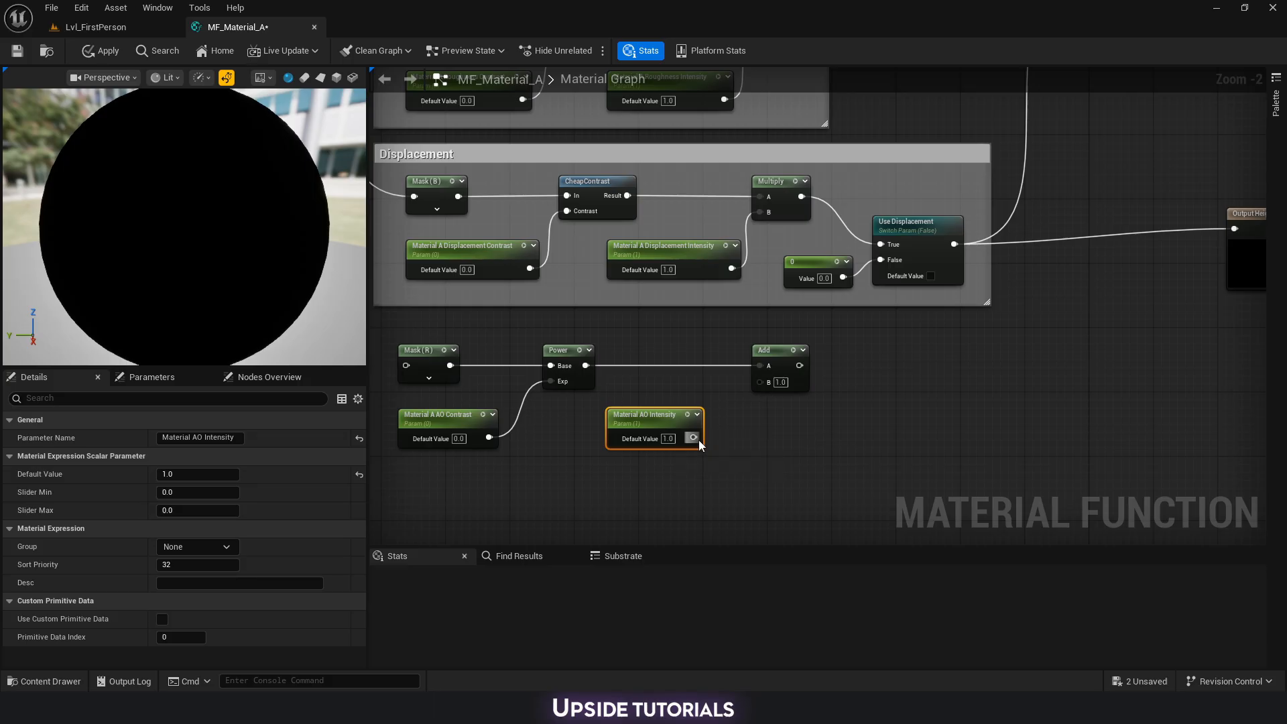
# Route Material AO Intensity through a OneMinus node into the B input of the Add node.
pyautogui.moveTo(692, 438); pyautogui.dragTo(717, 436)
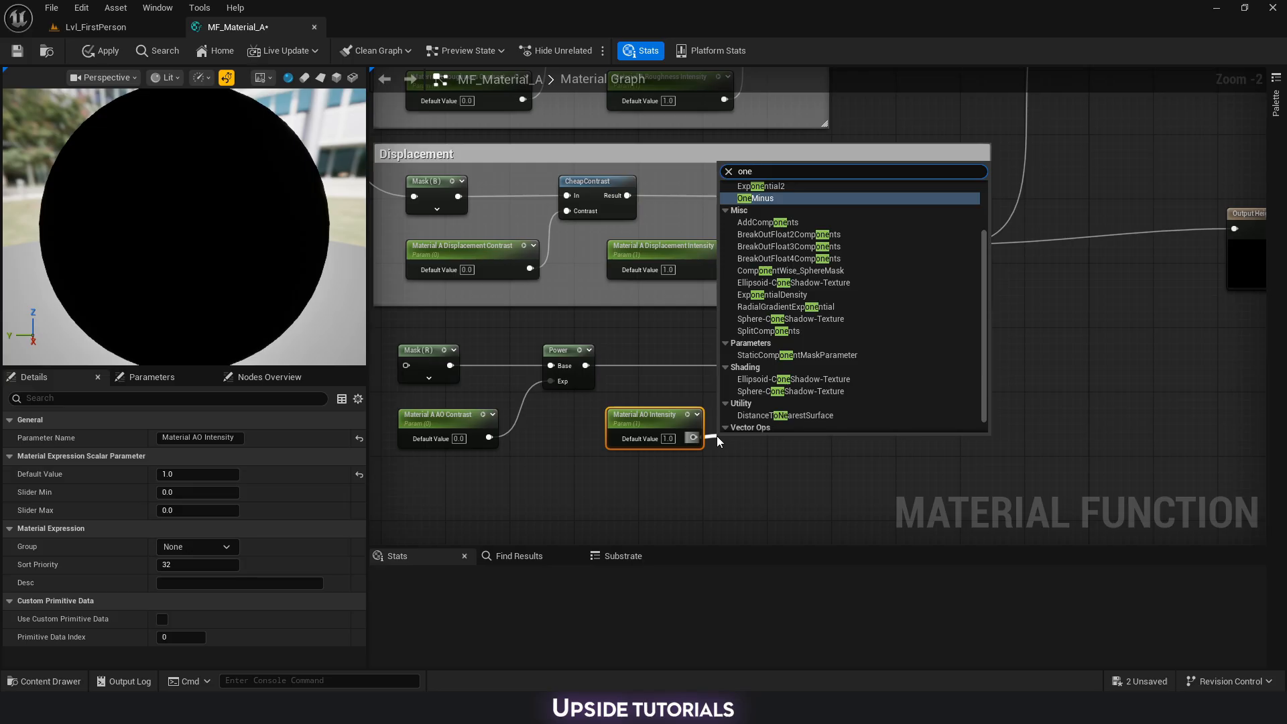
pyautogui.press('Return')
pyautogui.moveTo(746, 438); pyautogui.dragTo(762, 386)
# Connect the Add output to the Ambient Occlusion input of SetMaterialAttributes.
pyautogui.moveTo(902, 370); pyautogui.dragTo(597, 411, button='right')
pyautogui.scroll(-2, 596, 410)
pyautogui.moveTo(520, 408); pyautogui.dragTo(726, 157)
pyautogui.moveTo(737, 234); pyautogui.dragTo(906, 256, button='right')
pyautogui.click(908, 275)
pyautogui.scroll(-2, 909, 287)
pyautogui.moveTo(504, 123); pyautogui.dragTo(469, 215, button='right')
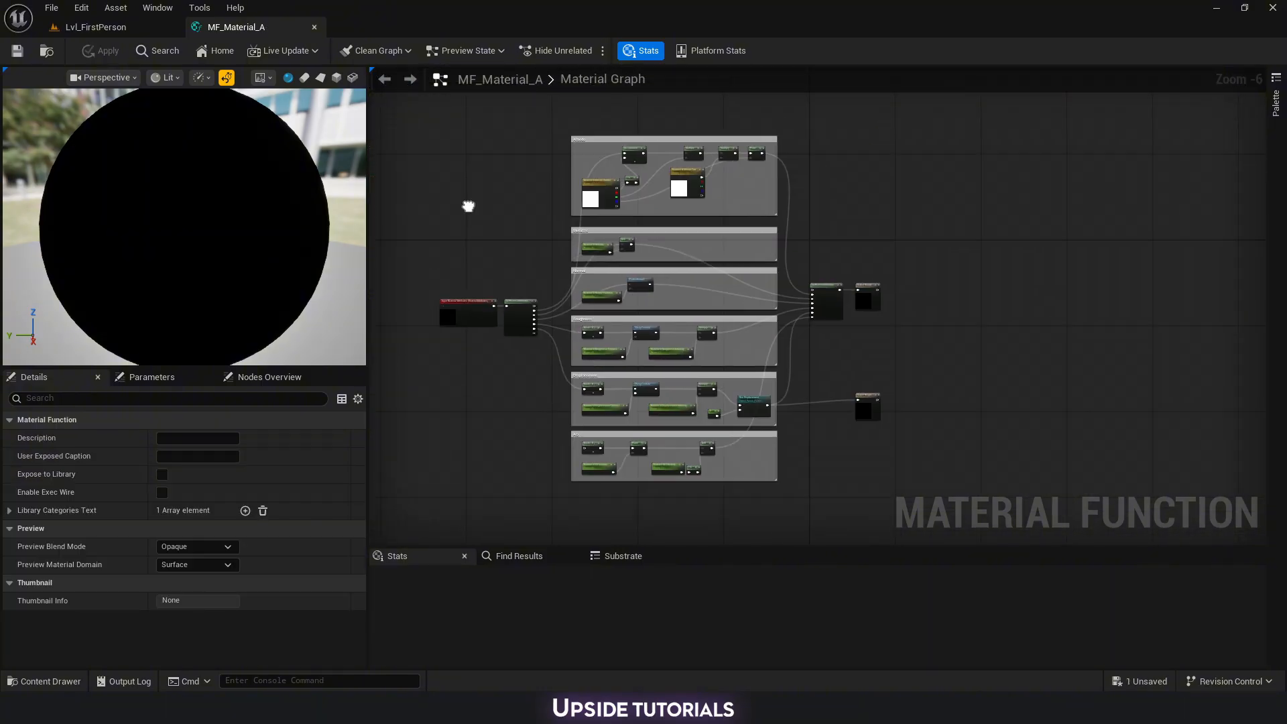
# Examine the complete MF_Material_A graph from its input to both outputs, and cancel the pending autosave.
pyautogui.moveTo(411, 129); pyautogui.dragTo(889, 520)
pyautogui.click(865, 506)
pyautogui.moveTo(843, 490); pyautogui.dragTo(906, 479, button='right')
pyautogui.scroll(3, 576, 275)
pyautogui.moveTo(666, 288); pyautogui.dragTo(526, 263, button='right')
pyautogui.scroll(-1, 516, 264)
pyautogui.scroll(-2, 516, 270)
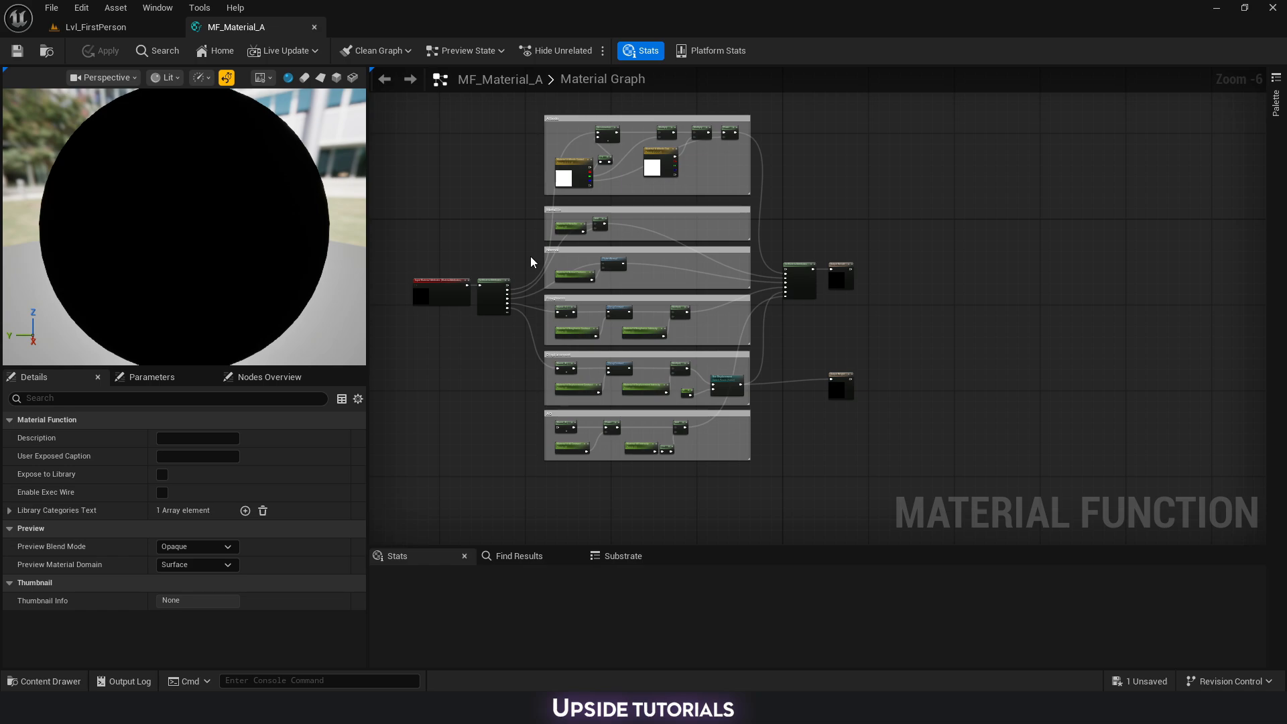
pyautogui.moveTo(506, 243); pyautogui.dragTo(537, 265, button='right')
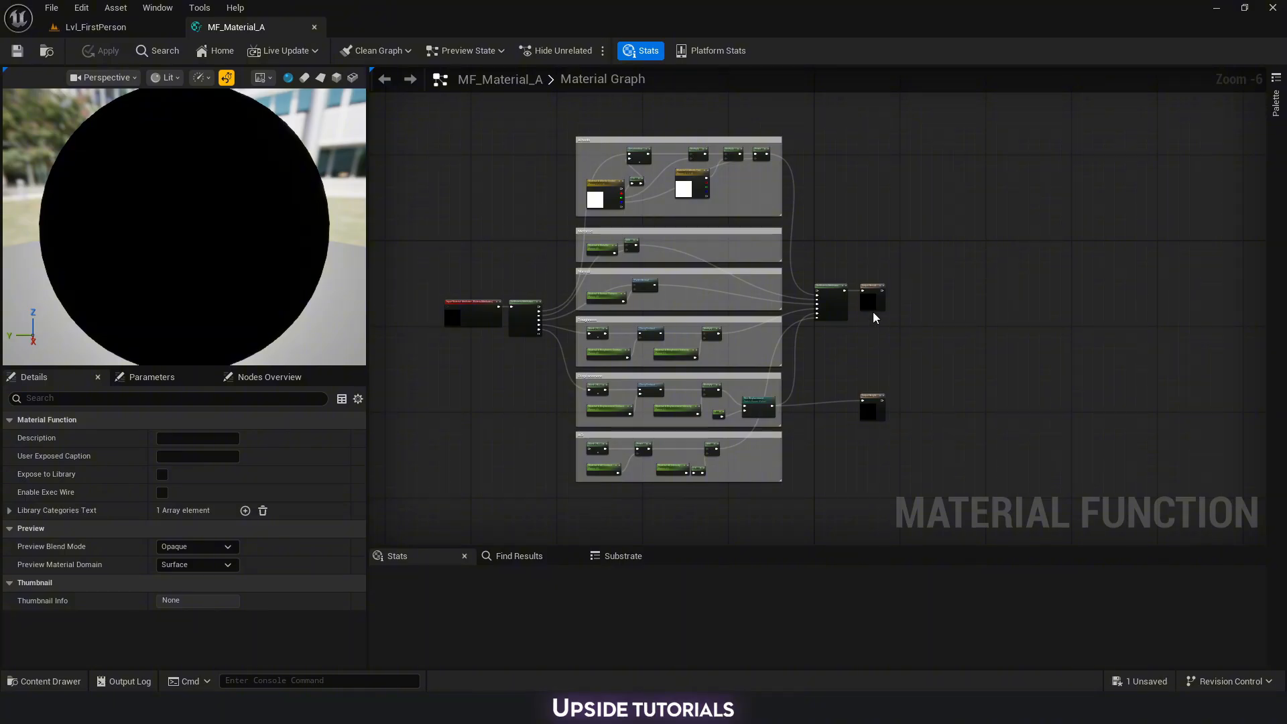
pyautogui.moveTo(817, 364); pyautogui.dragTo(855, 376, button='right')
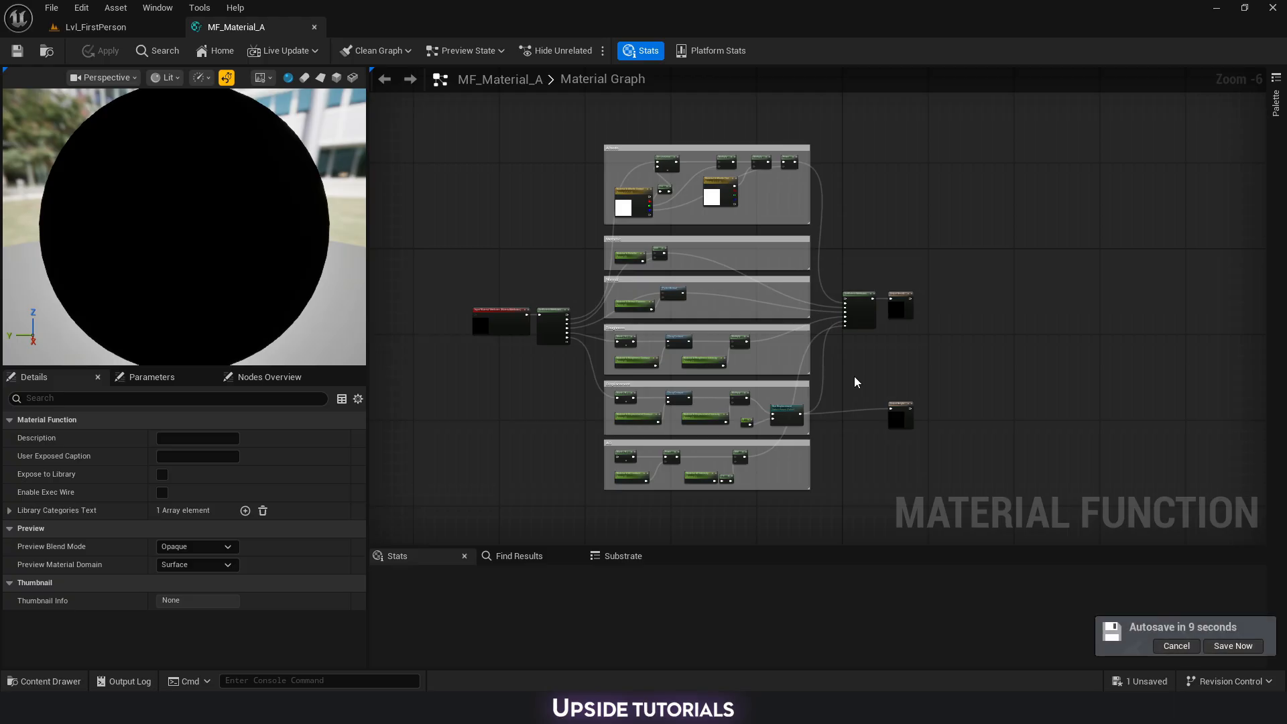
pyautogui.click(1176, 646)
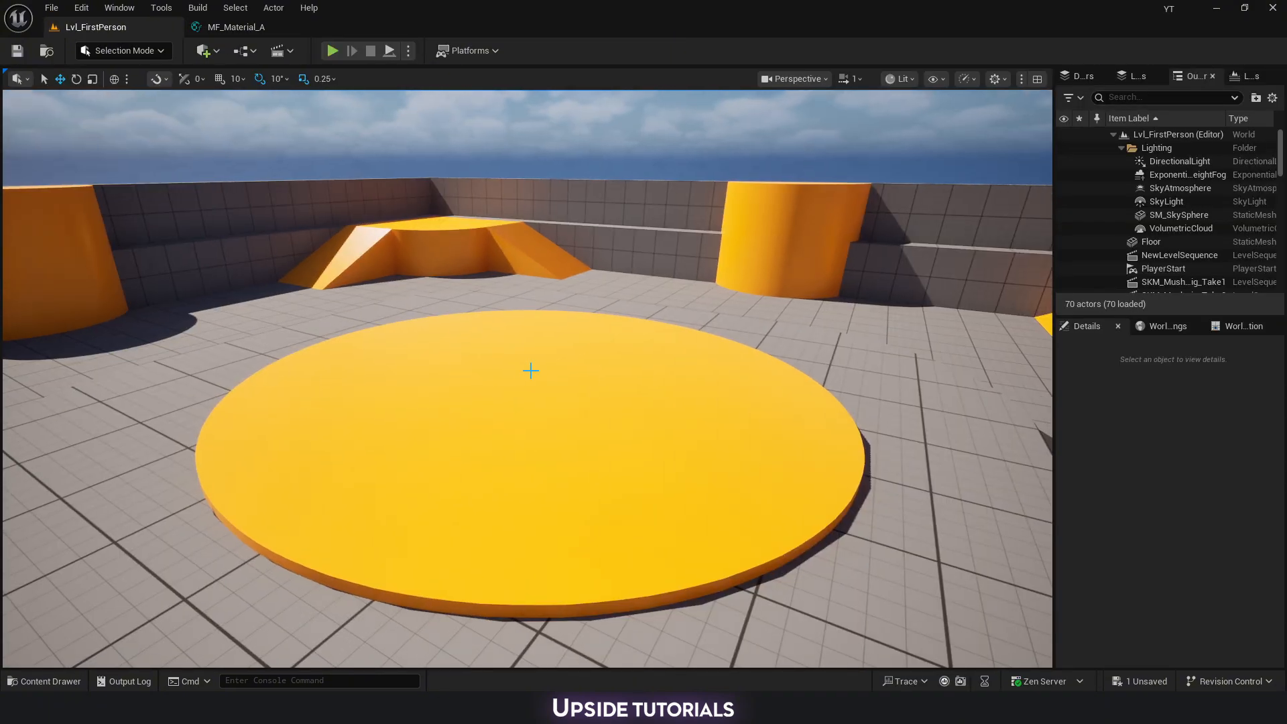
# Create a new material function named MF_Material_A_Base in the WorldTile folder.
pyautogui.moveTo(524, 361); pyautogui.dragTo(522, 365, button='right')
pyautogui.hotkey('ctrl', 'space')
pyautogui.click(369, 456)
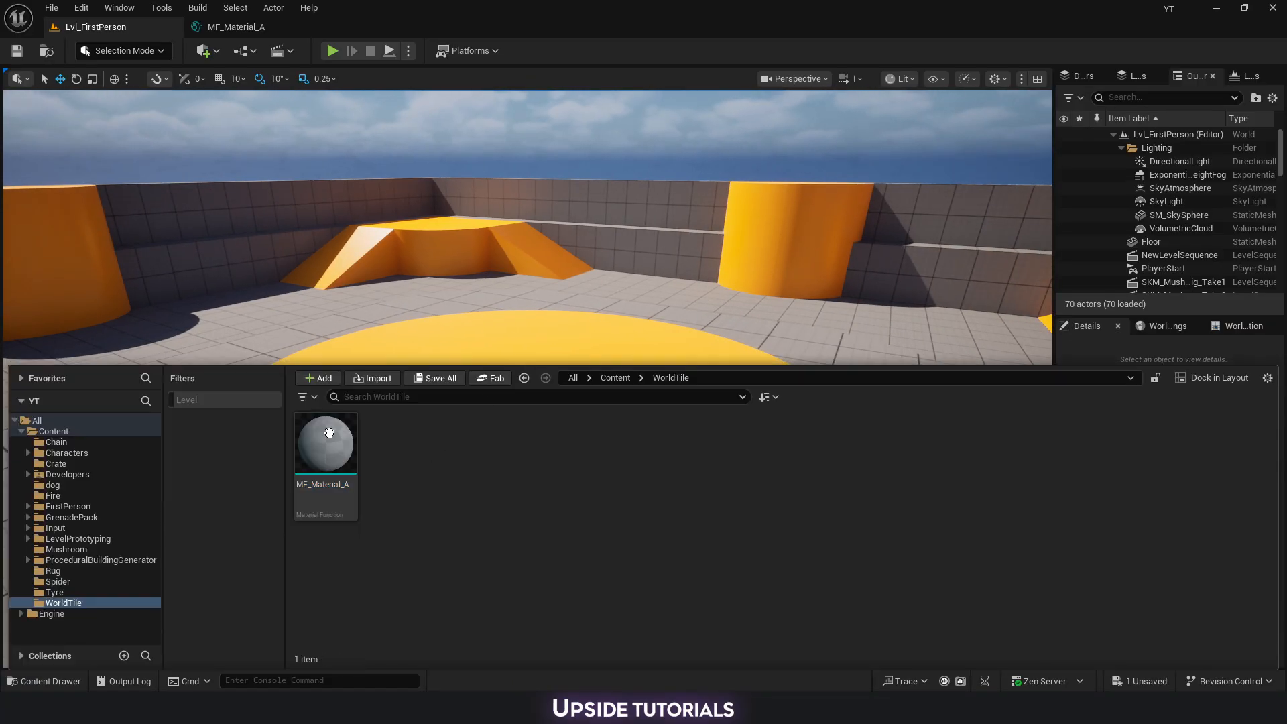
pyautogui.rightClick(375, 455)
pyautogui.moveTo(490, 564)
pyautogui.click(685, 604)
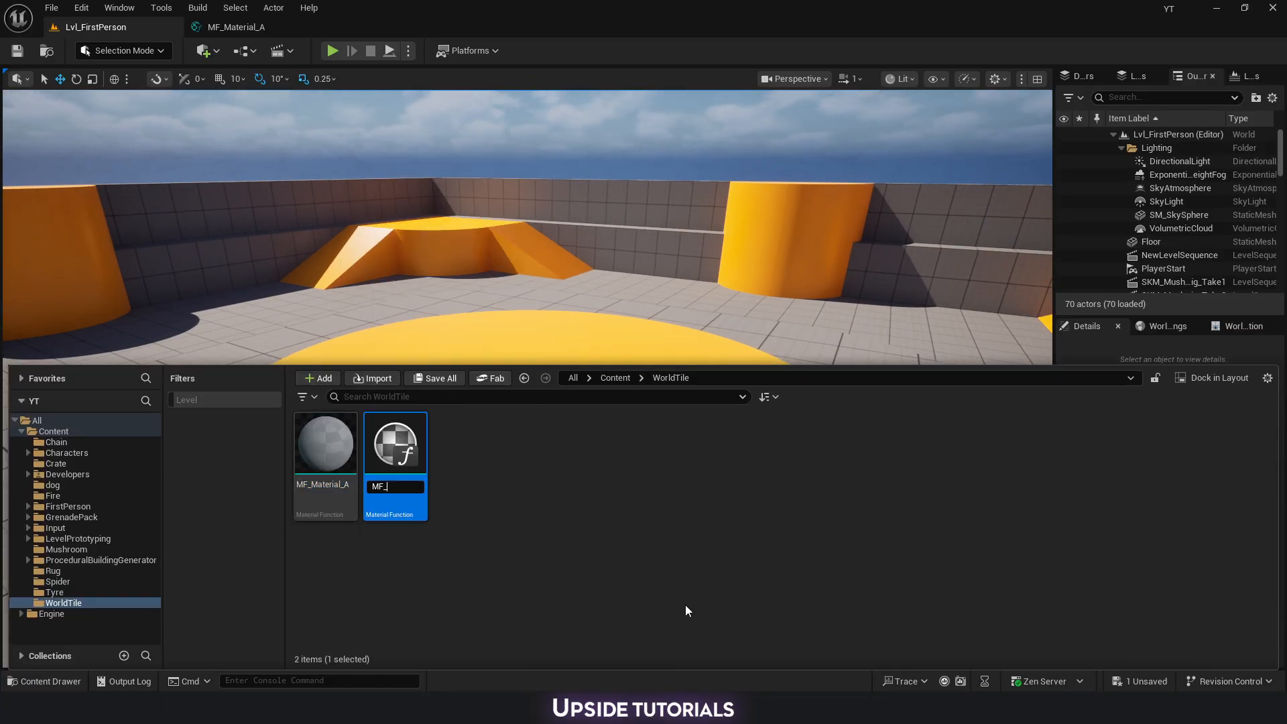
pyautogui.write('MF_Material')
pyautogui.write('_A_Ba')
pyautogui.write('se')
pyautogui.press('Return')
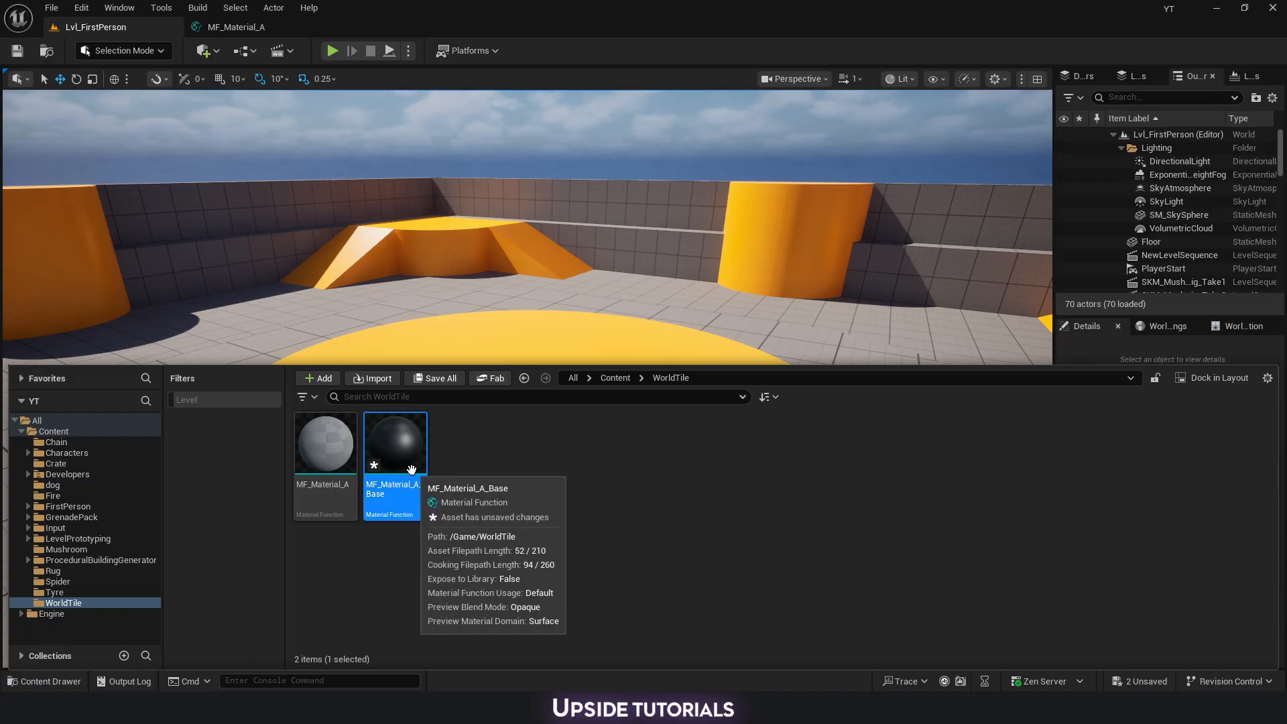
# Examine the GetMaterialAttributes node of MF_Material_A and how its outputs feed the metallic, normal, roughness and displacement sections.
pyautogui.click(346, 457)
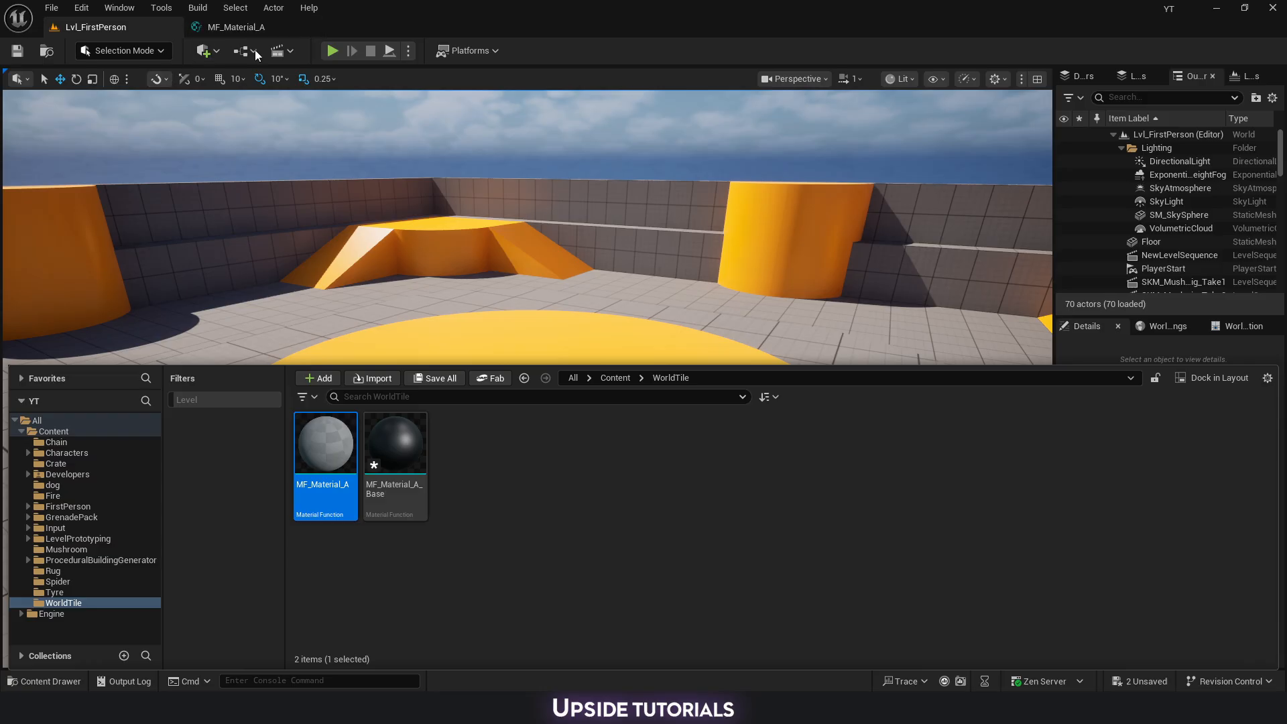
pyautogui.click(235, 27)
pyautogui.scroll(4, 536, 376)
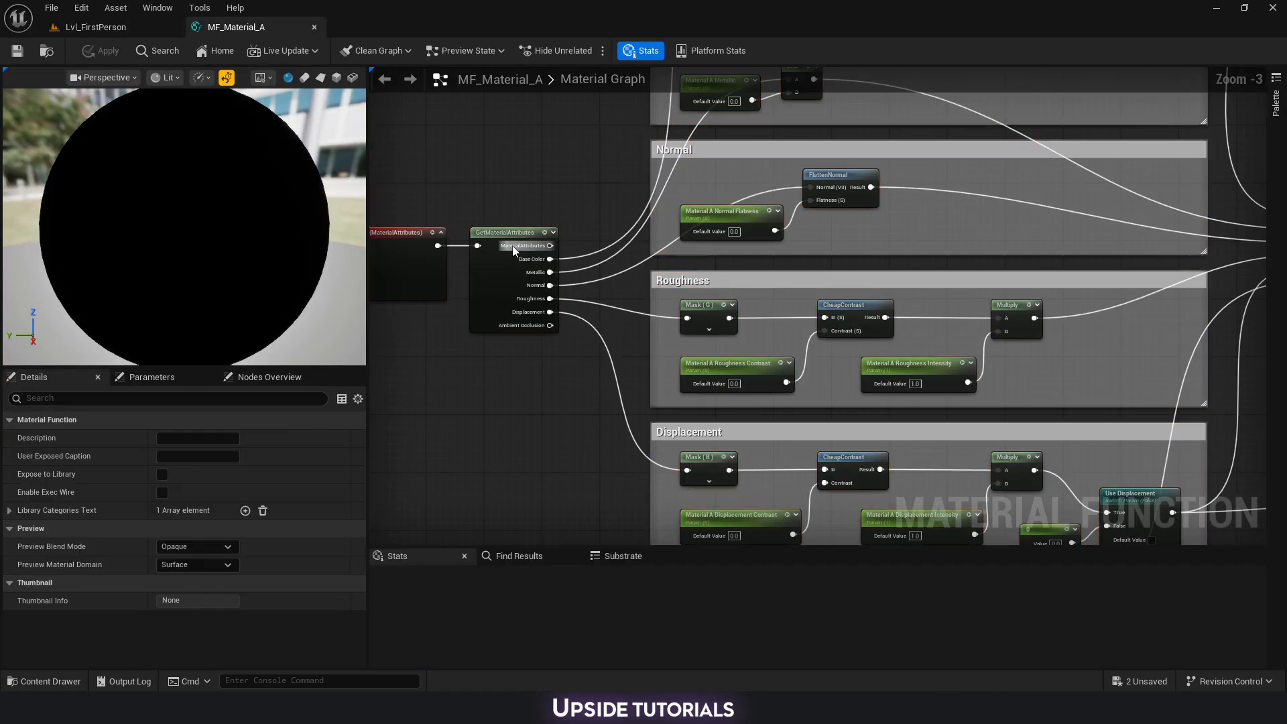
pyautogui.click(513, 250)
pyautogui.scroll(3, 523, 301)
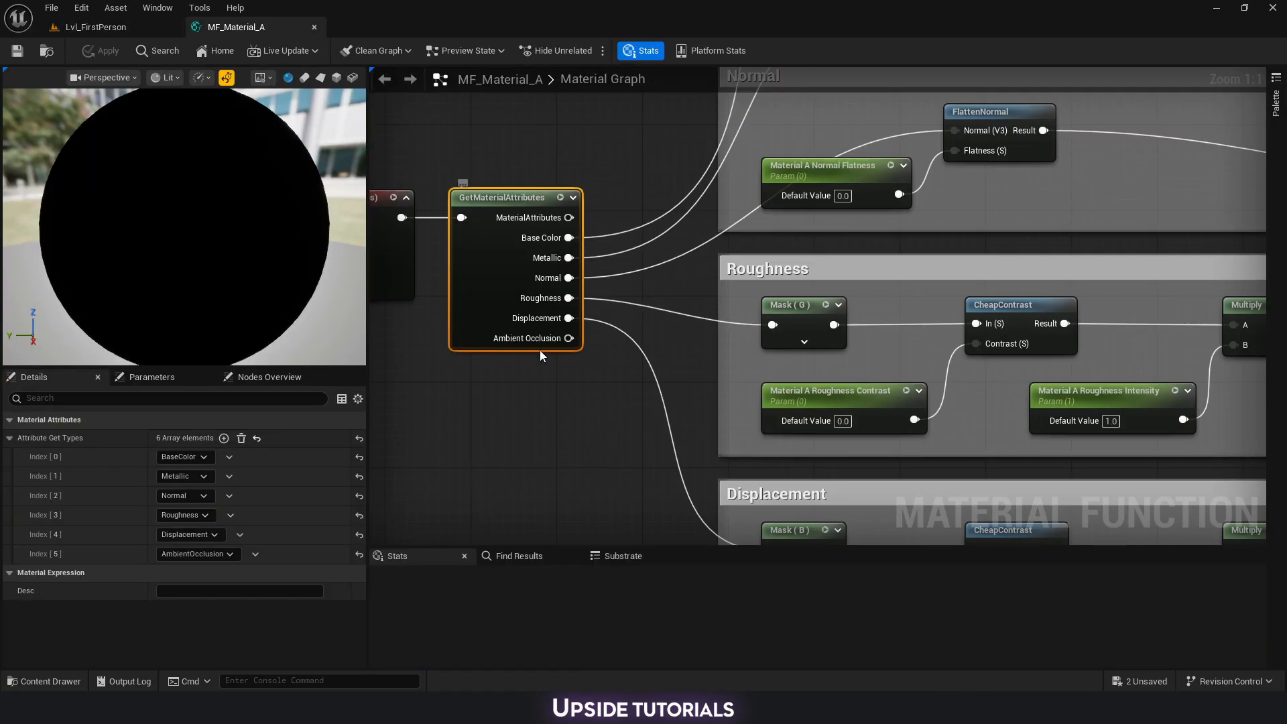
pyautogui.moveTo(866, 327); pyautogui.dragTo(737, 395, button='right')
pyautogui.scroll(-1, 730, 362)
pyautogui.moveTo(676, 517); pyautogui.dragTo(665, 350, button='right')
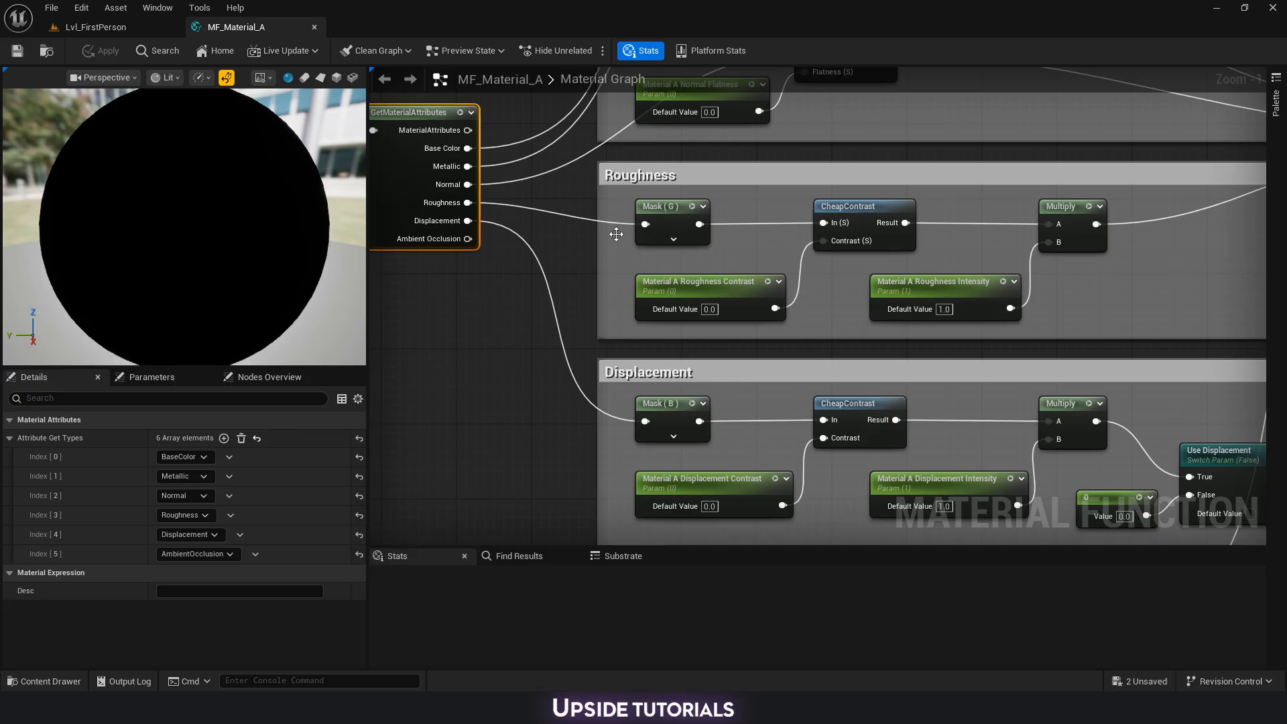
pyautogui.moveTo(616, 234); pyautogui.dragTo(547, 428, button='right')
pyautogui.scroll(-2, 547, 428)
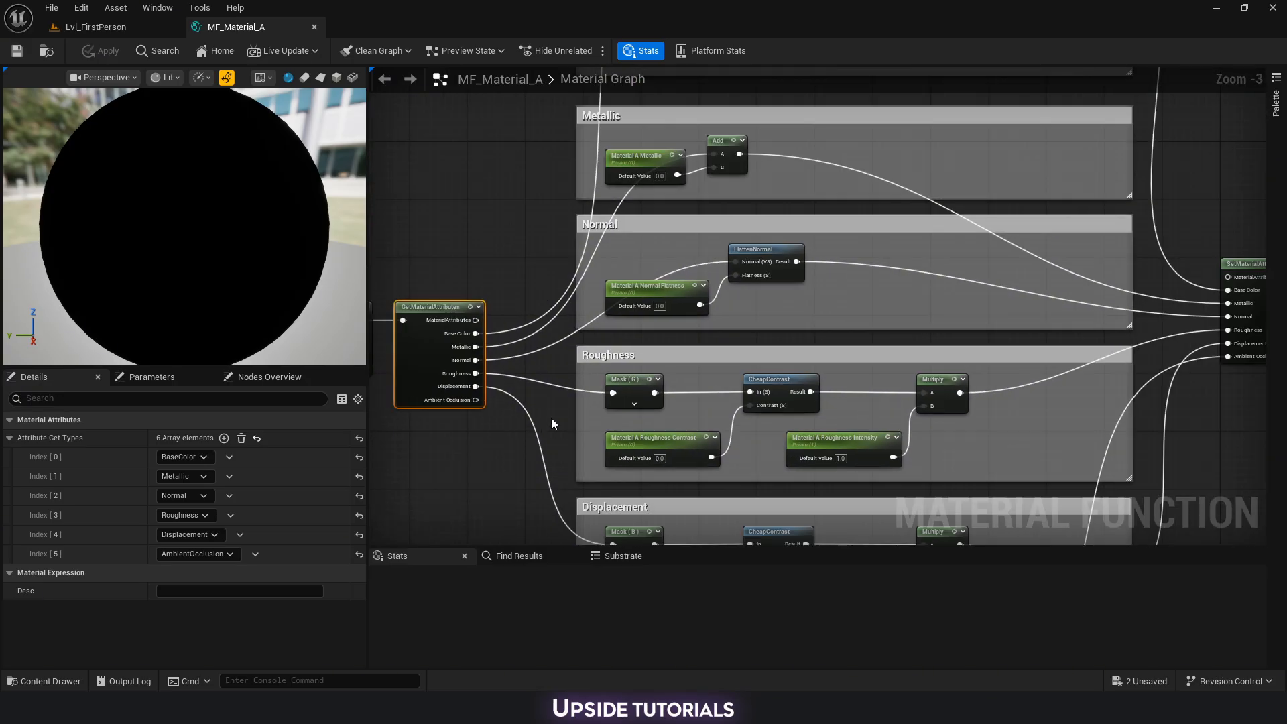
pyautogui.click(550, 423)
pyautogui.moveTo(464, 479); pyautogui.dragTo(512, 370, button='right')
pyautogui.scroll(-2, 500, 423)
# Save the MF_Material_A_Base asset in the WorldTile folder and open it for editing.
pyautogui.click(95, 27)
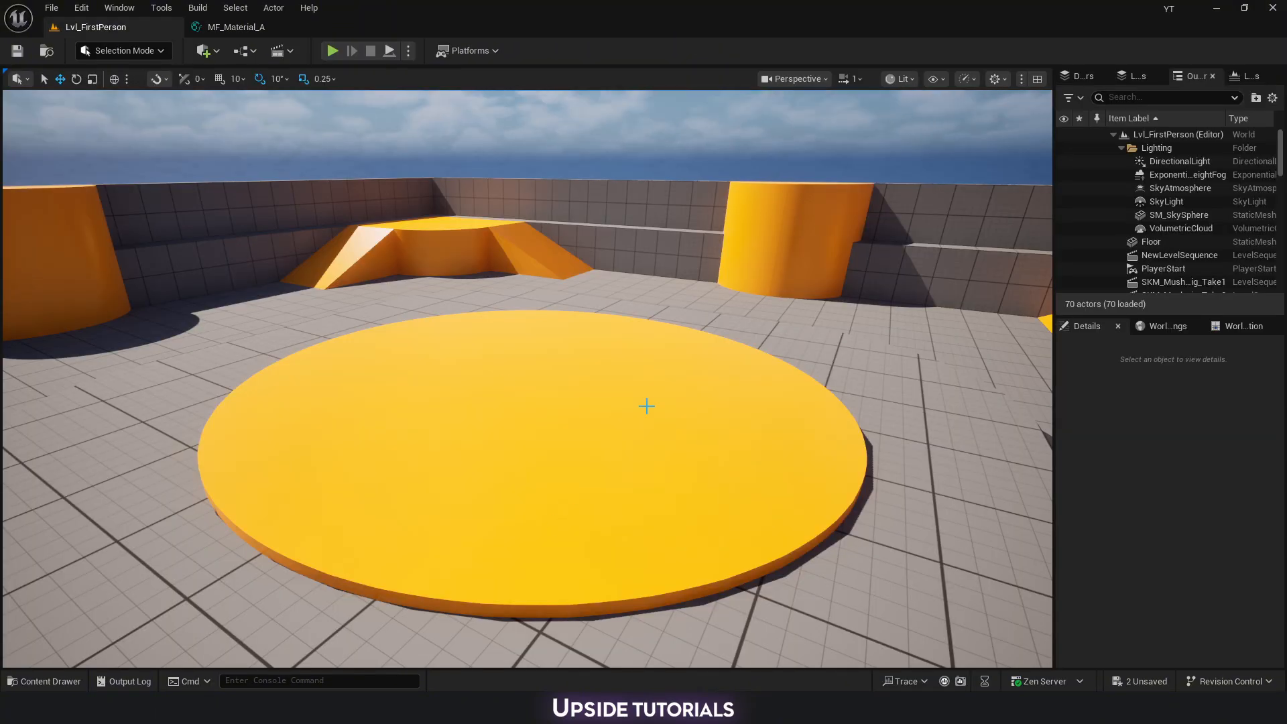
pyautogui.hotkey('ctrl', 'space')
pyautogui.click(422, 446)
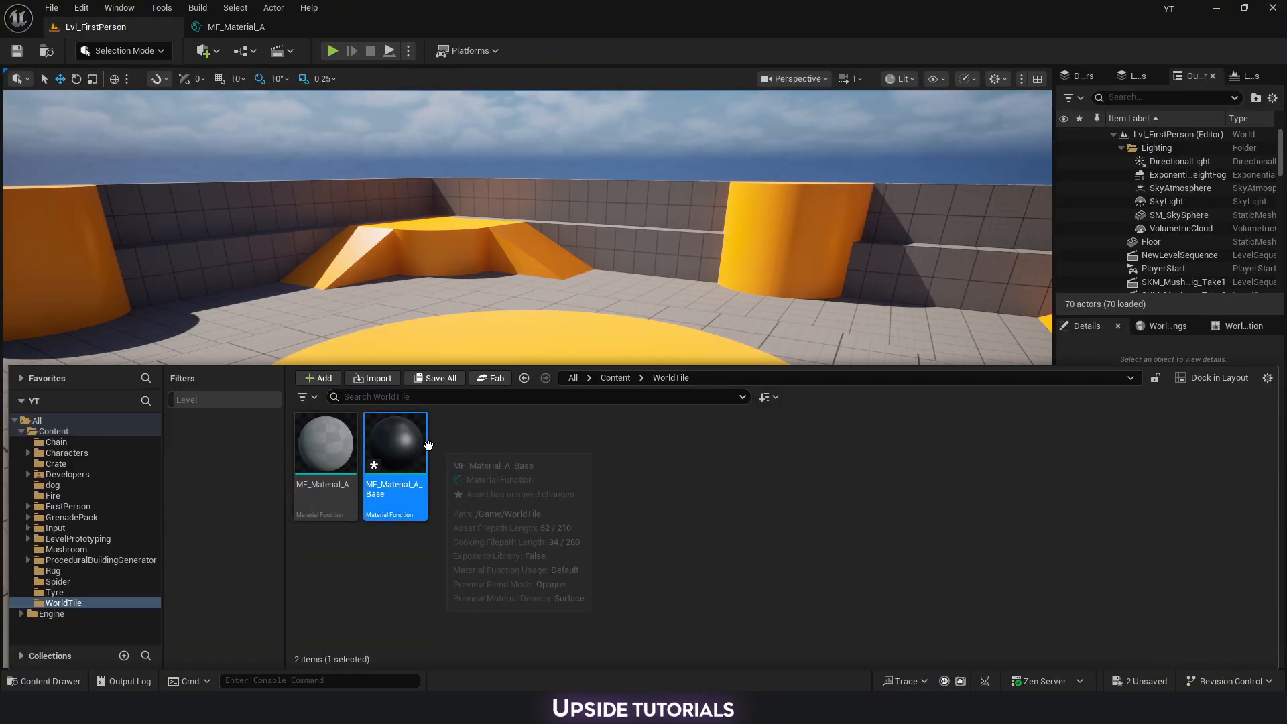
pyautogui.hotkey('ctrl', 's')
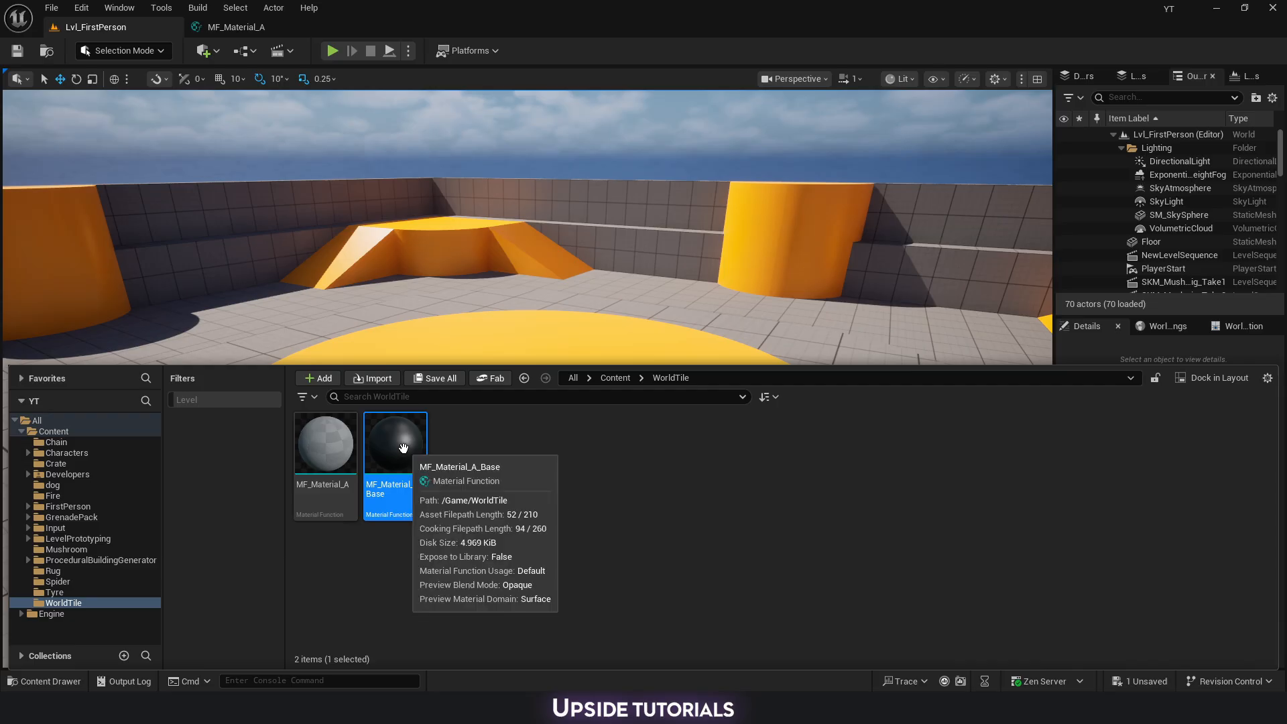
pyautogui.doubleClick(400, 462)
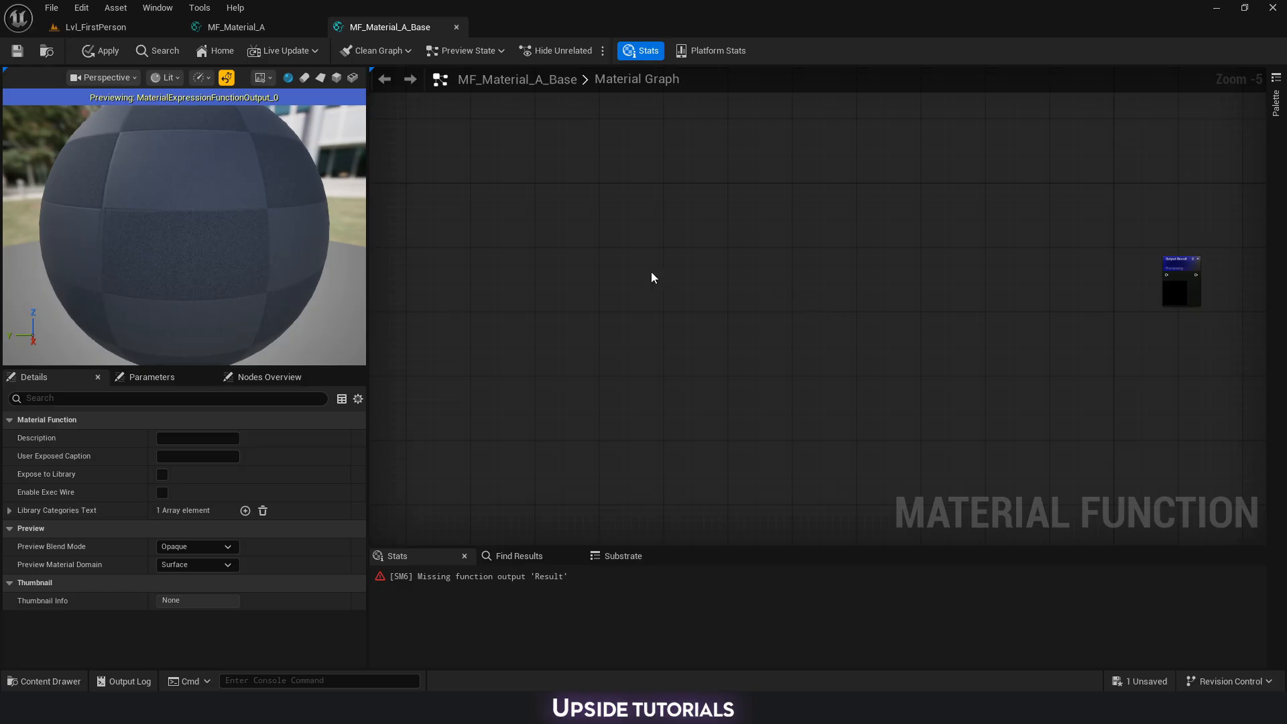
# Add a TextureObjectParameter node to the MF_Material_A_Base graph and name it MaterialA_Albedo.
pyautogui.moveTo(725, 267); pyautogui.dragTo(756, 258, button='right')
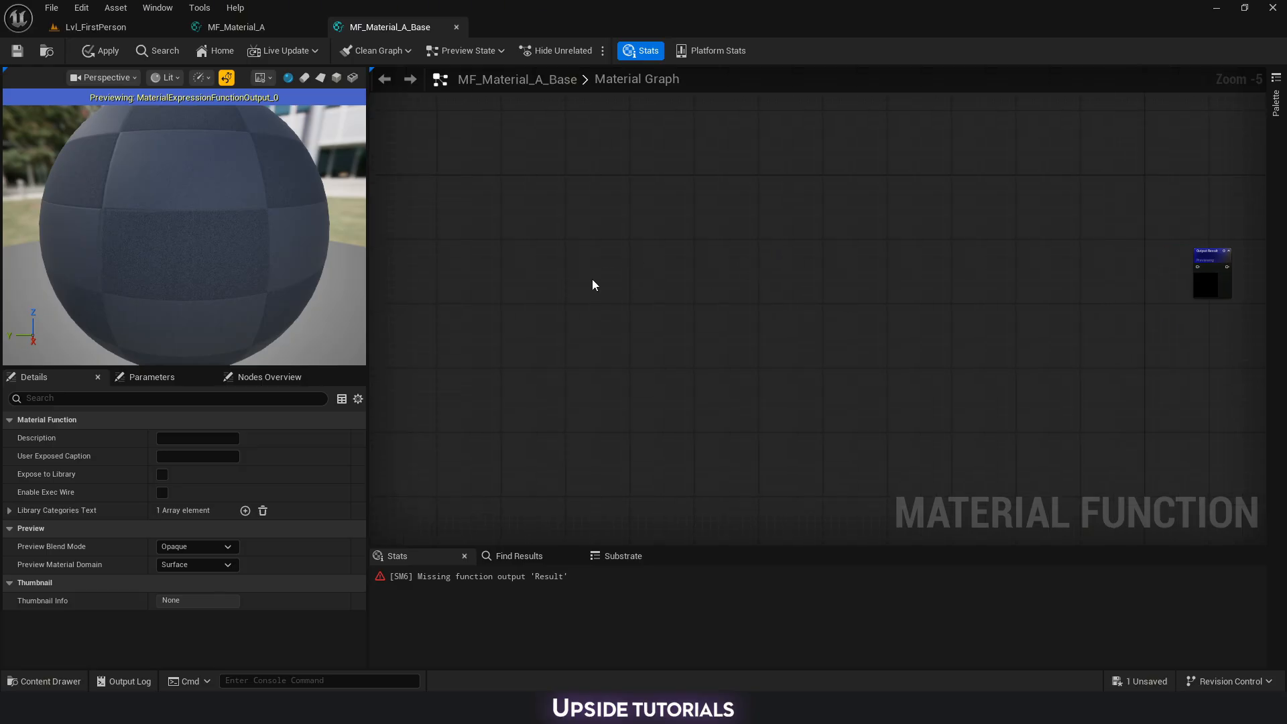
pyautogui.rightClick(593, 284)
pyautogui.write('texture')
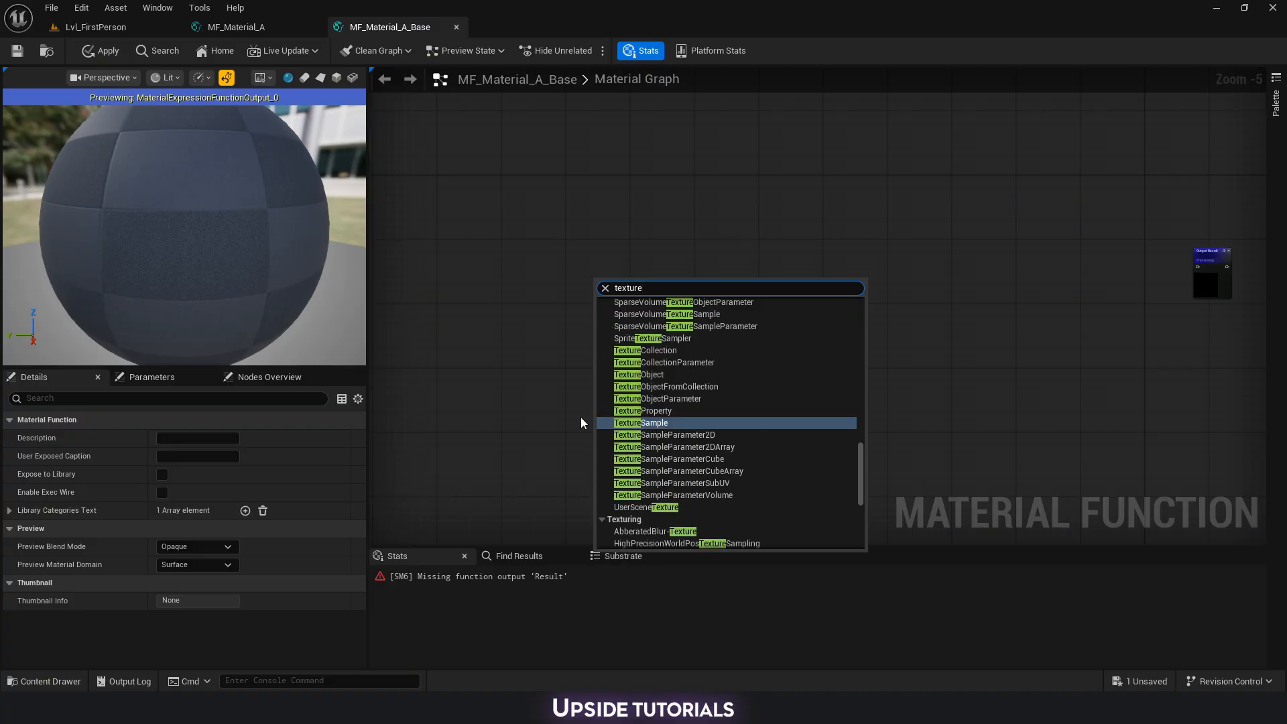
pyautogui.click(676, 400)
pyautogui.scroll(4, 608, 295)
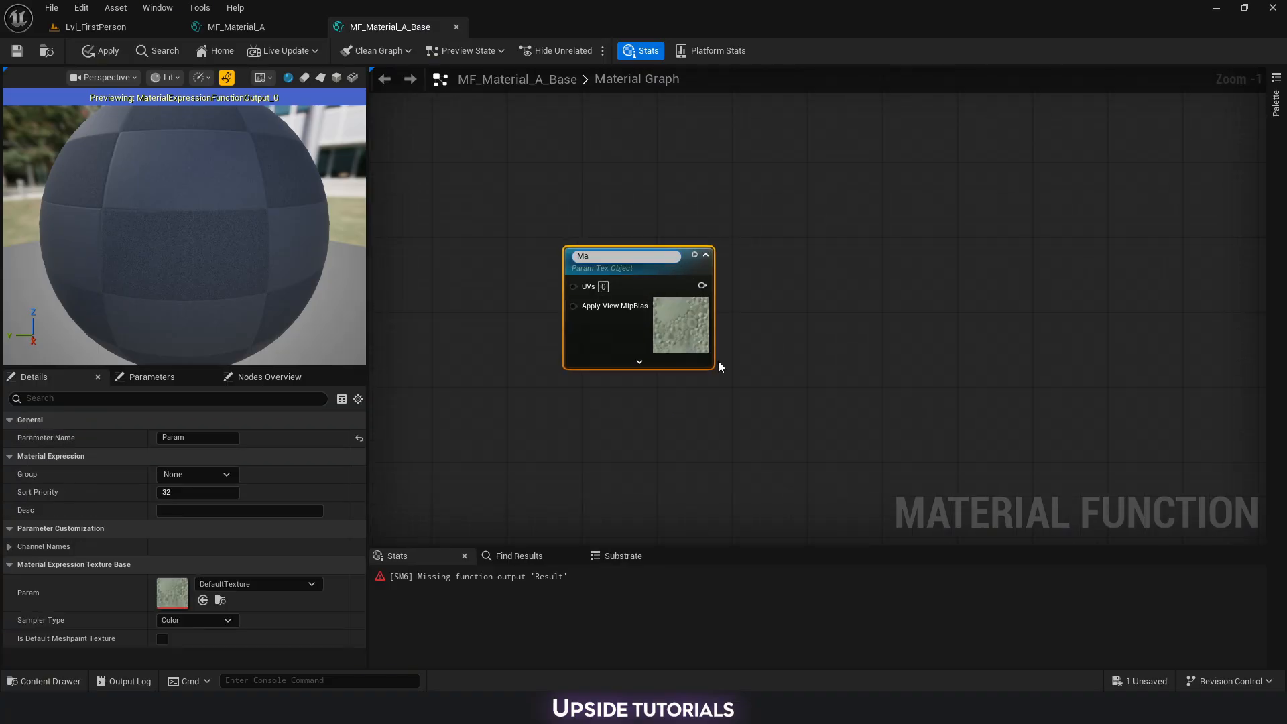
pyautogui.write('MaterialA_Albedo')
pyautogui.press('Return')
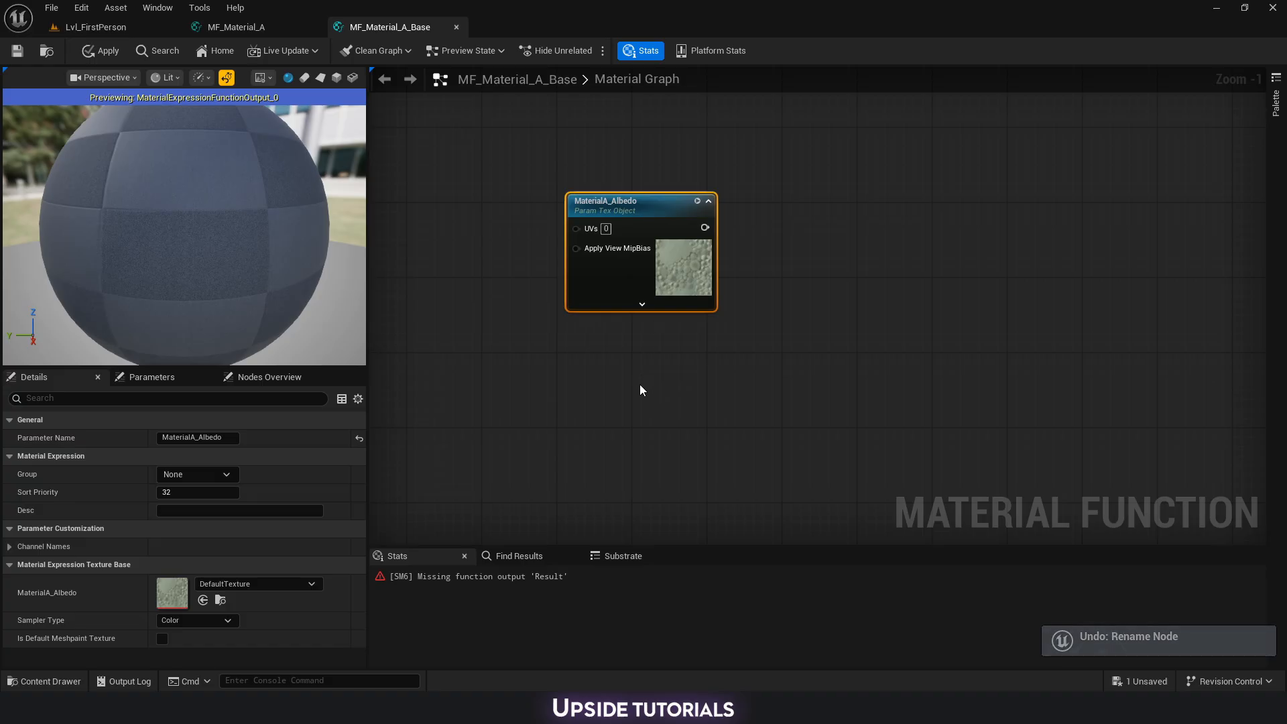
# Duplicate the MaterialA_Albedo parameter, place the copy directly below it and rename the copy MaterialA_Normal.
pyautogui.hotkey('ctrl', 'd')
pyautogui.moveTo(685, 381); pyautogui.dragTo(637, 349)
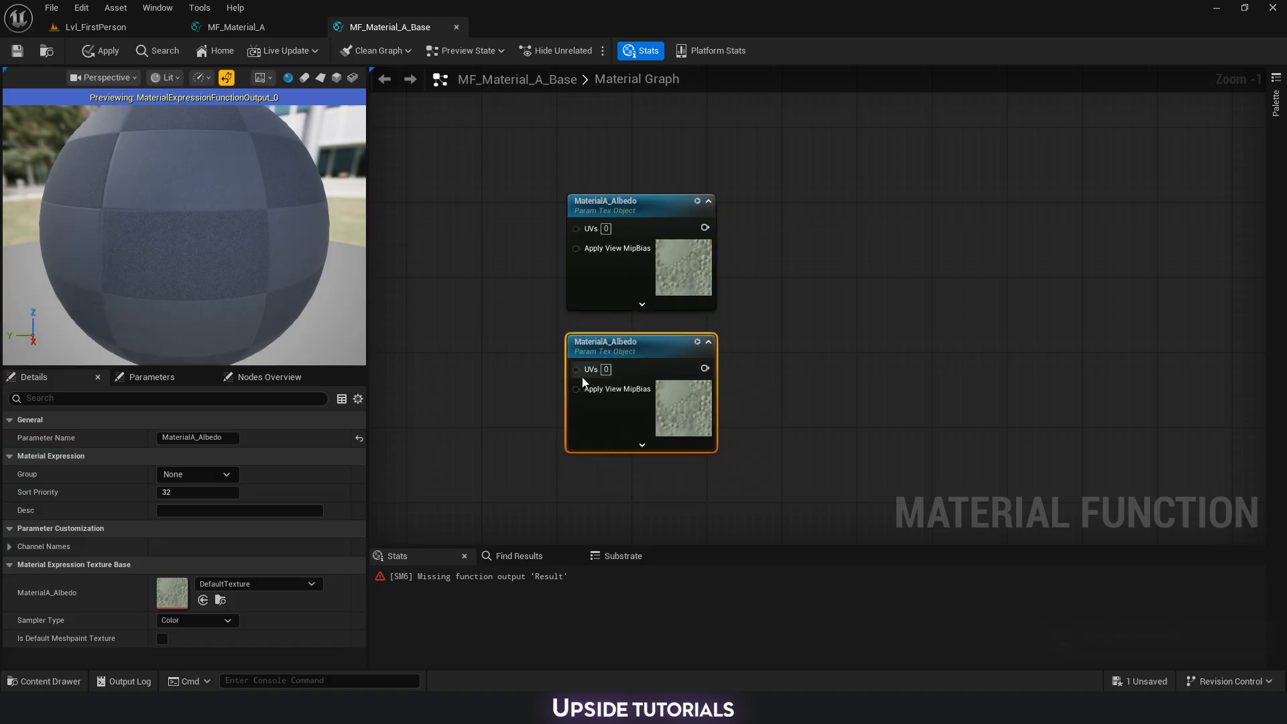
pyautogui.doubleClick(224, 437)
pyautogui.write('Nor')
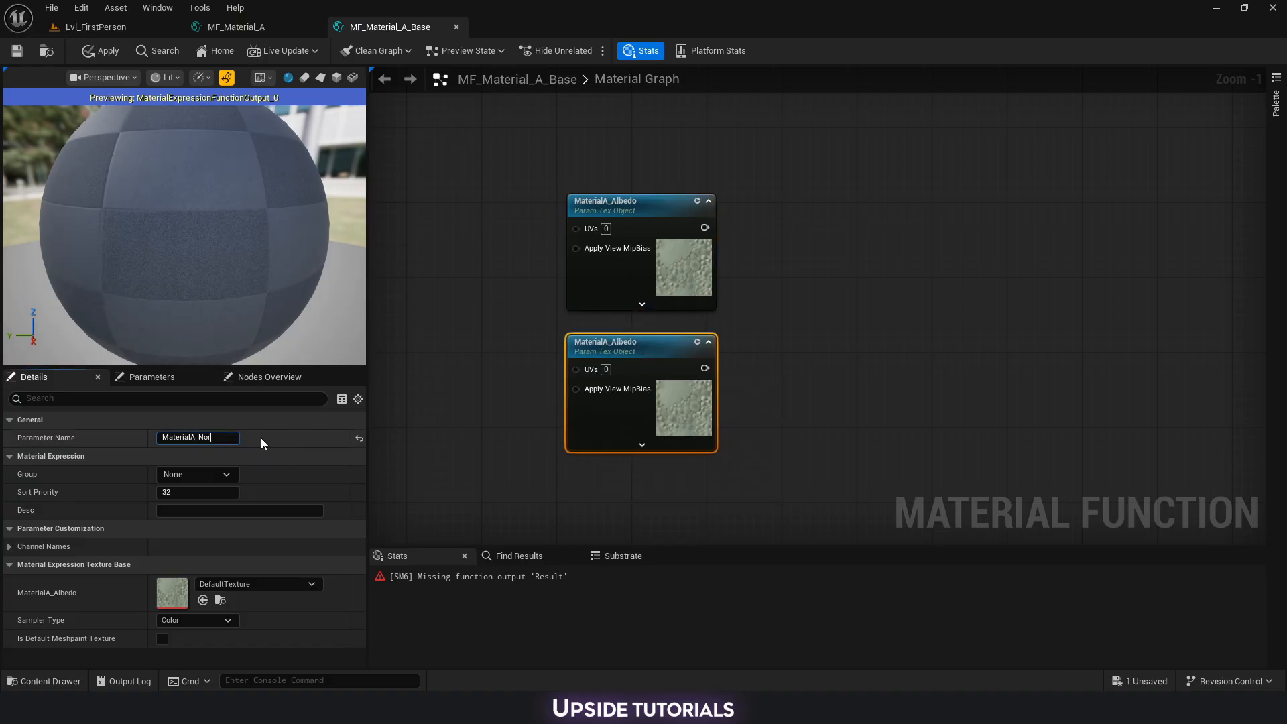
pyautogui.write('mal')
pyautogui.press('Return')
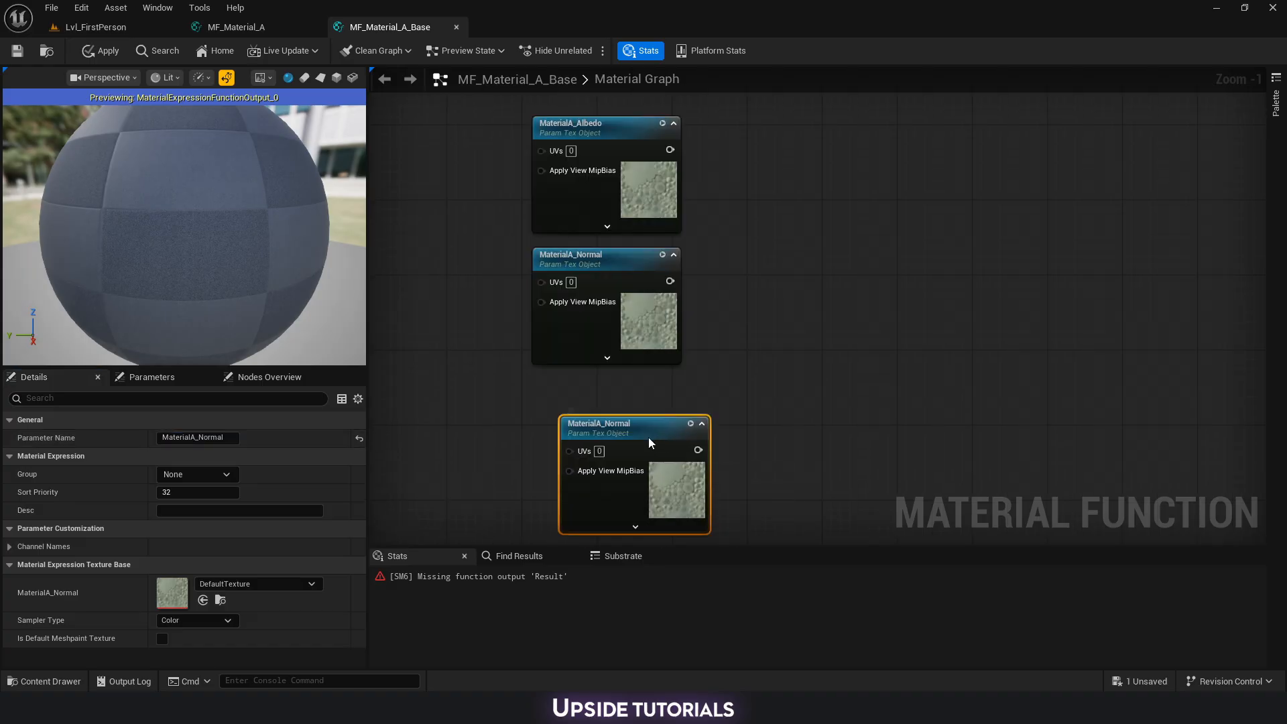
# Align a copy of the MaterialA_Normal parameter below the original and rename the copy MaterialA_Metalic.
pyautogui.moveTo(649, 437); pyautogui.dragTo(623, 404)
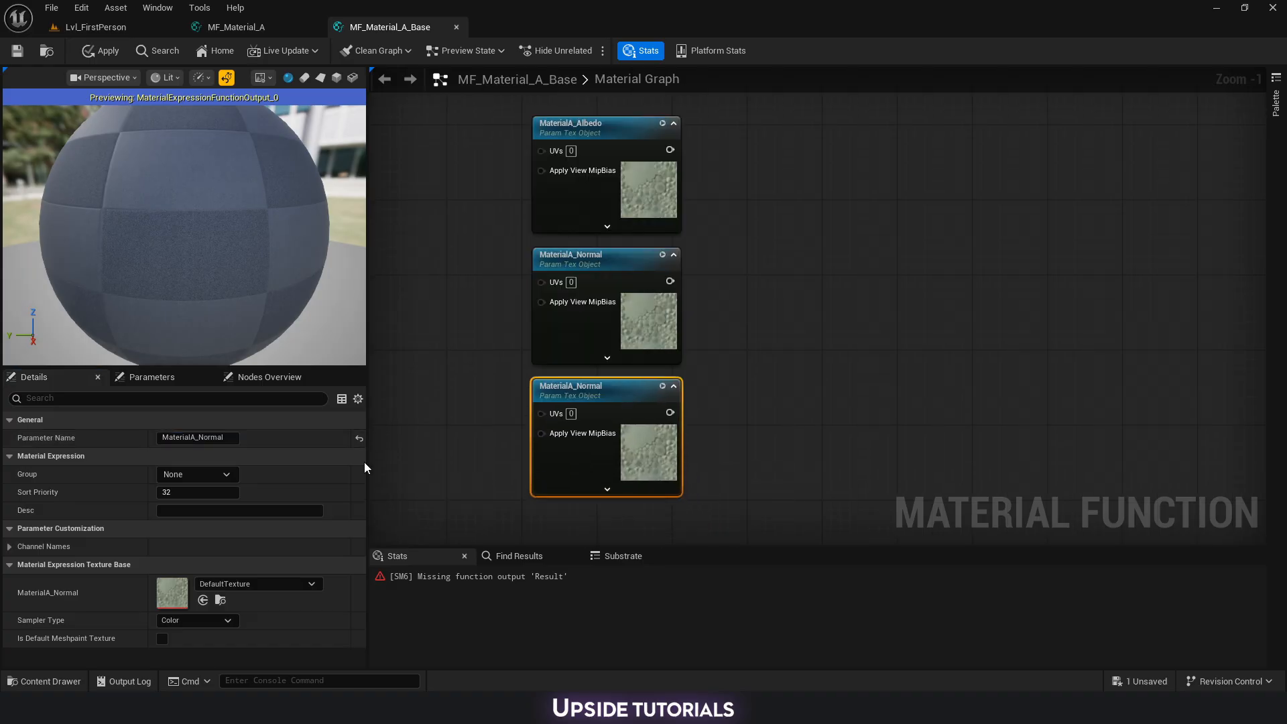
pyautogui.moveTo(198, 442); pyautogui.dragTo(261, 440)
pyautogui.write('Metalic')
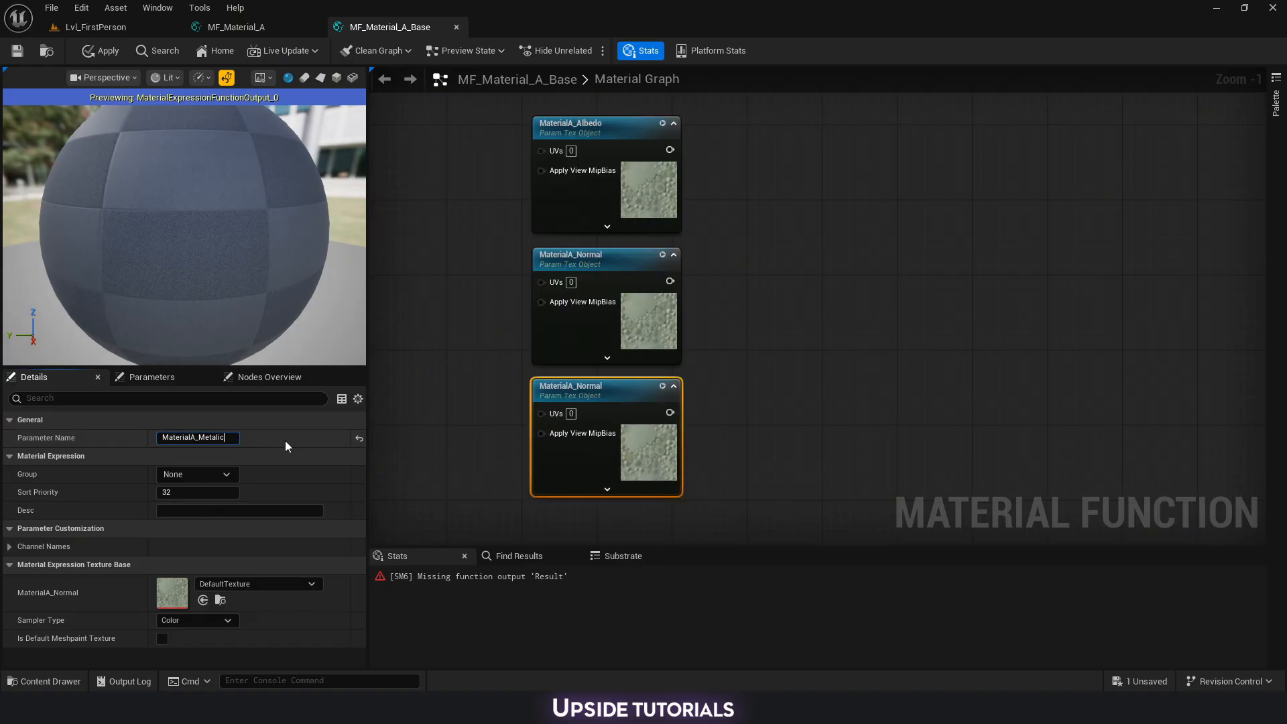
pyautogui.press('Return')
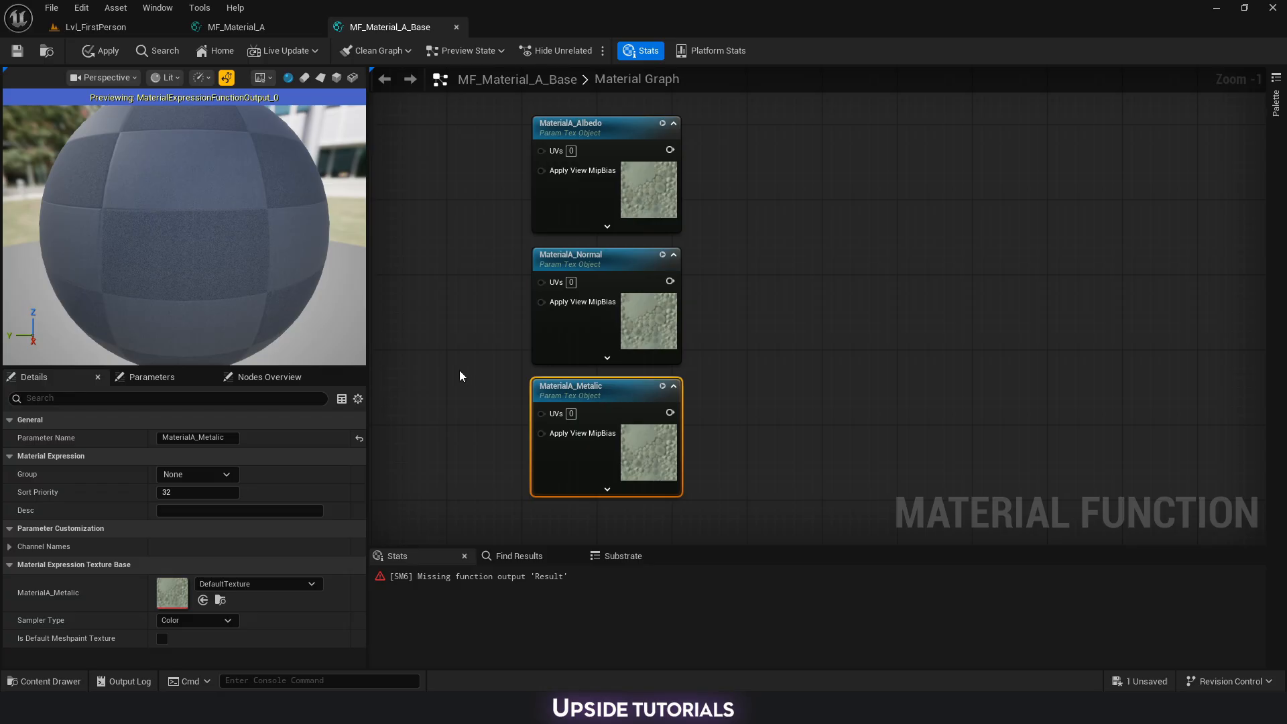
# In MF_Material_A, connect the Ambient Occlusion output of GetMaterialAttributes to the AO section's Mask (R) node, and apply and save the function.
pyautogui.click(241, 27)
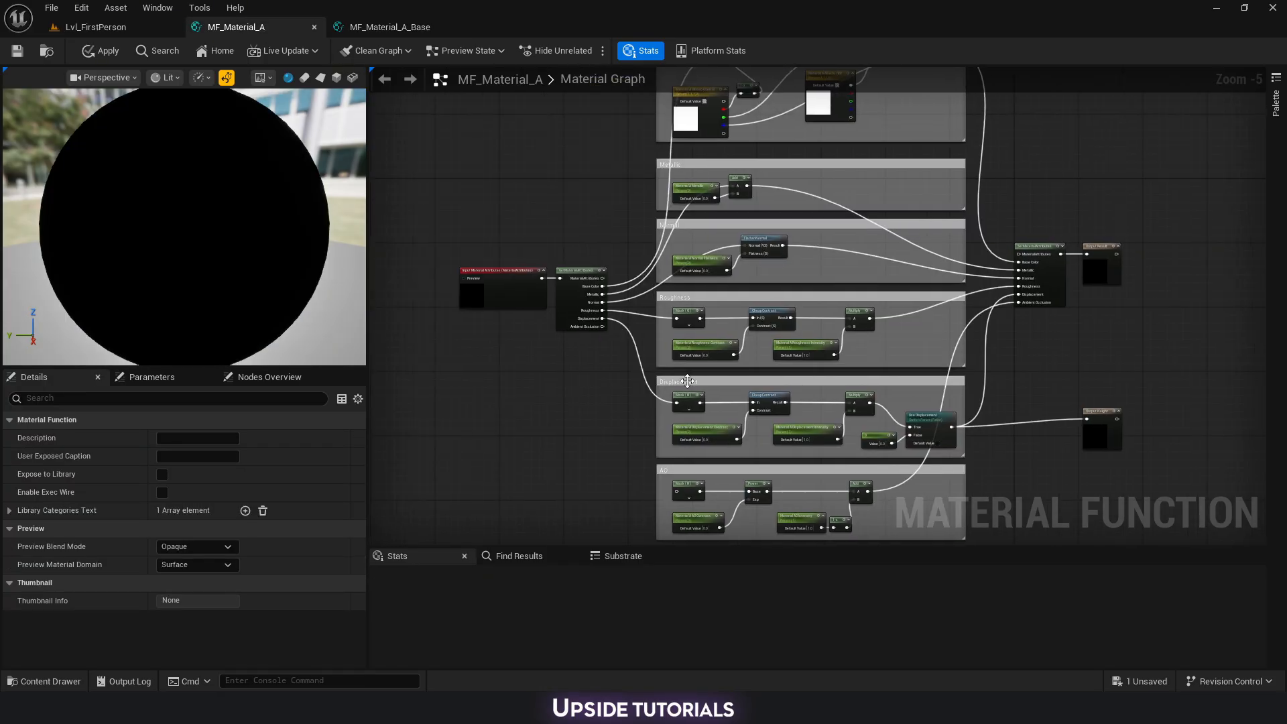
pyautogui.scroll(3, 686, 382)
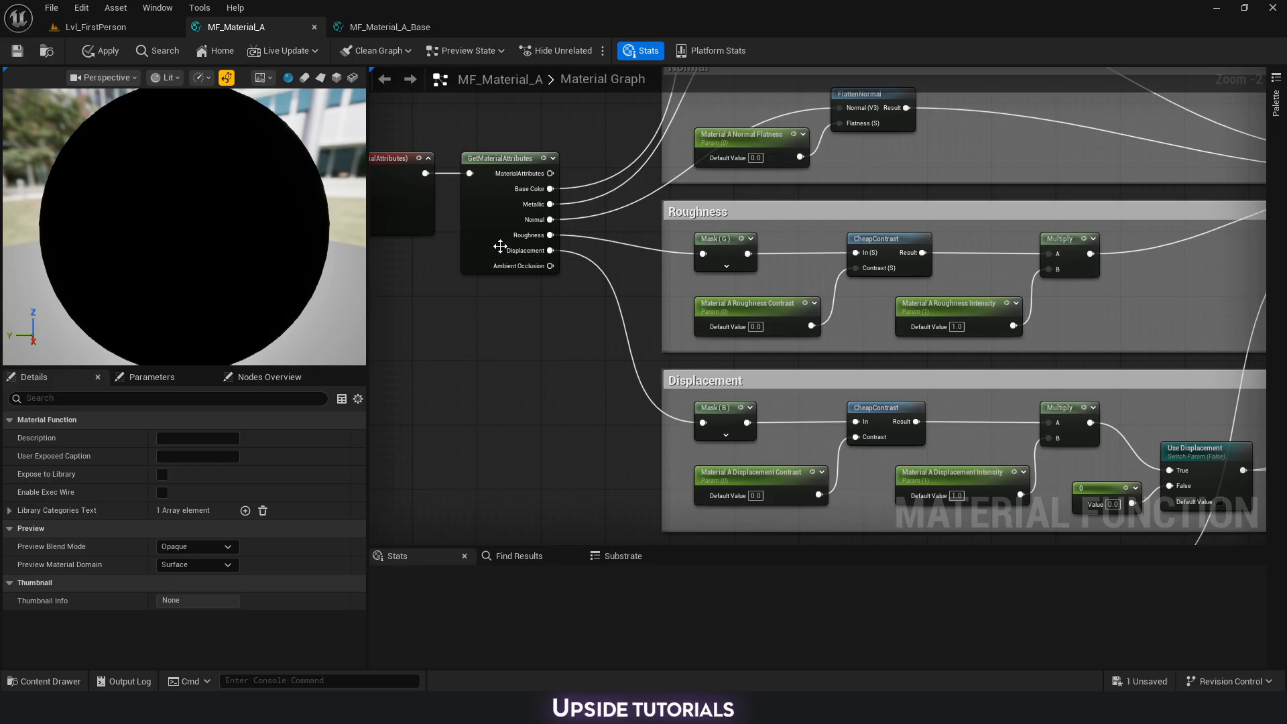
pyautogui.moveTo(585, 455); pyautogui.dragTo(607, 395, button='right')
pyautogui.moveTo(707, 503); pyautogui.dragTo(555, 169)
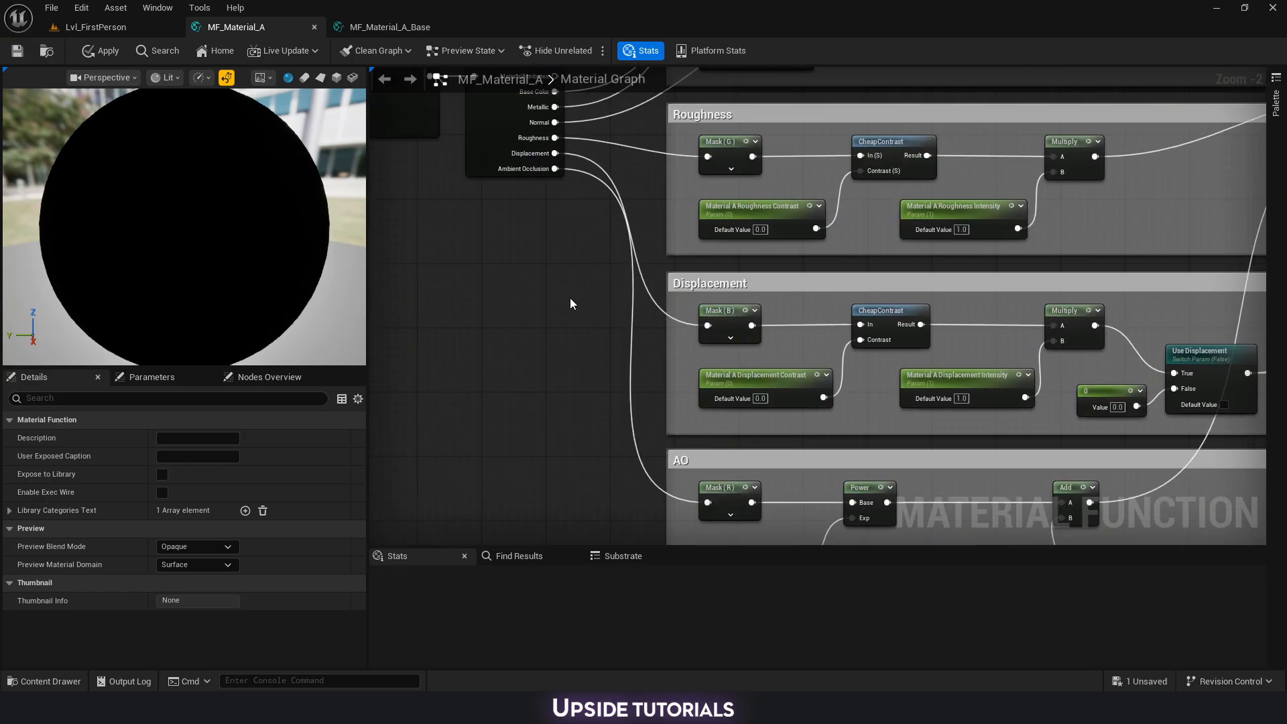
pyautogui.click(100, 54)
pyautogui.click(18, 51)
# Check which texture channel each of the AO, Displacement and Roughness mask nodes uses.
pyautogui.moveTo(663, 466); pyautogui.dragTo(601, 472, button='right')
pyautogui.click(656, 494)
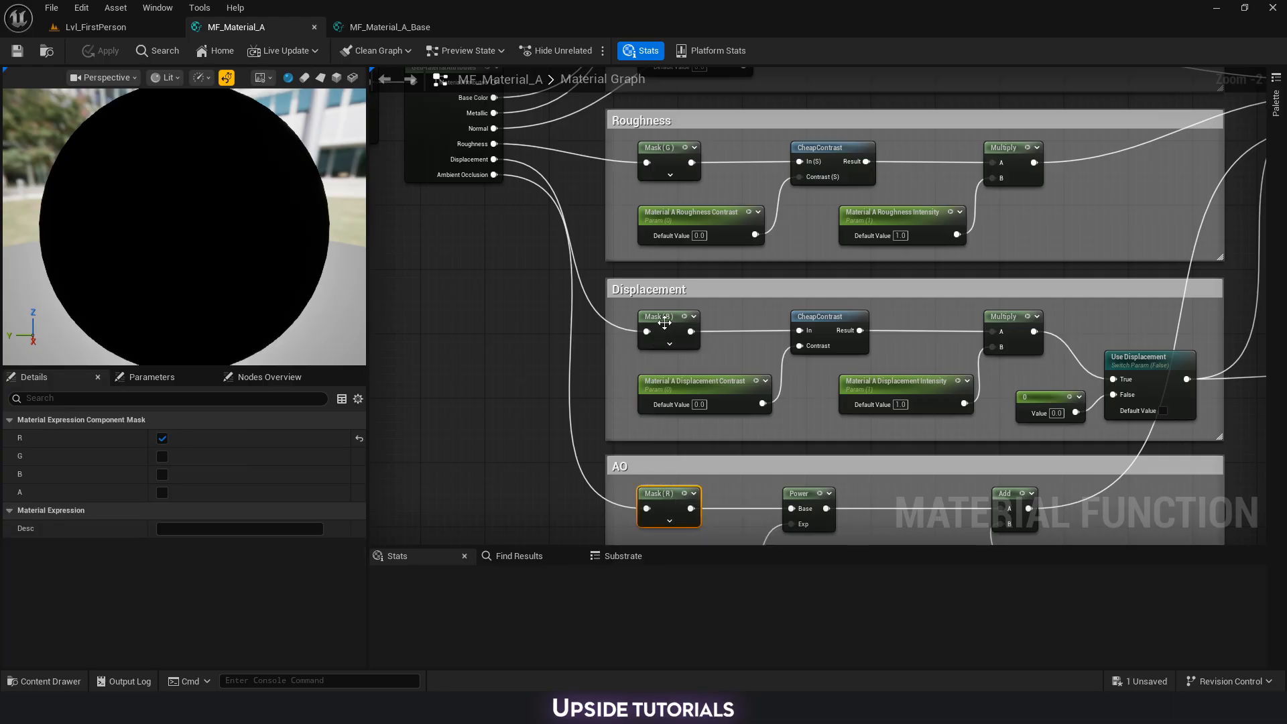
pyautogui.click(655, 318)
pyautogui.click(655, 155)
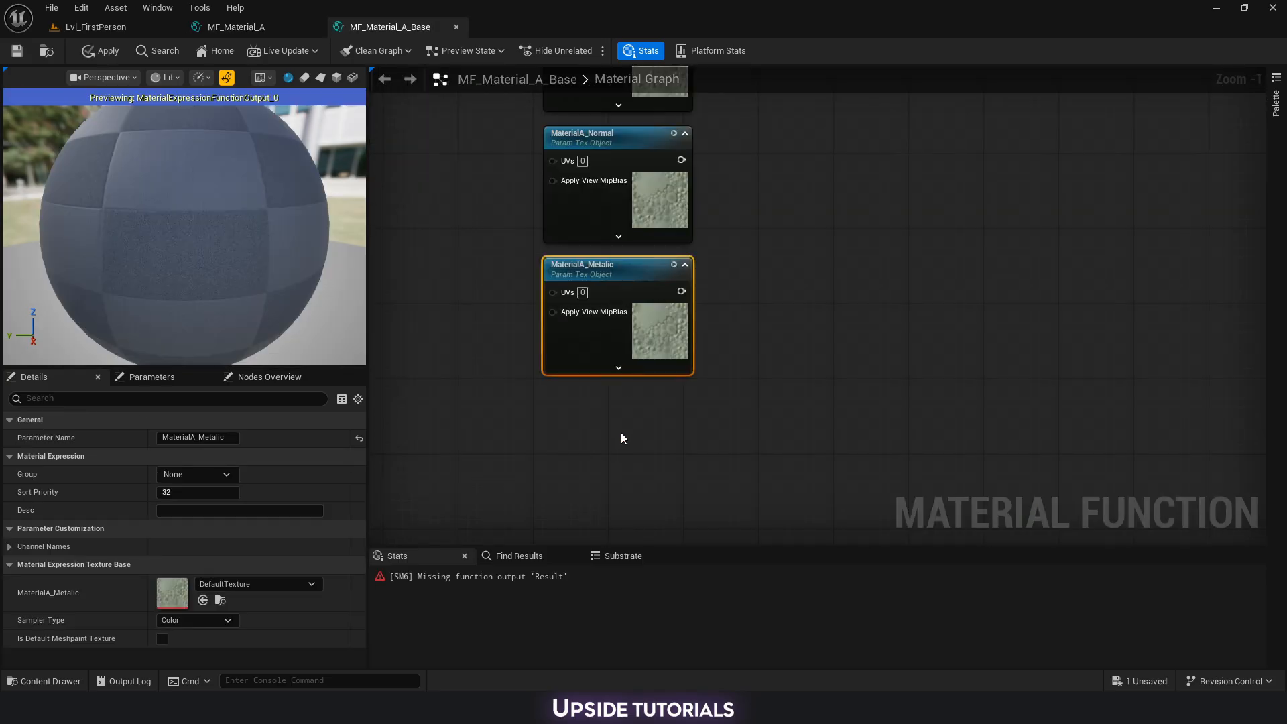
# In MF_Material_A_Base, place a copy of the MaterialA_Metalic parameter below the original and rename the copy MaterialA_ARD.
pyautogui.hotkey('ctrl', 'v')
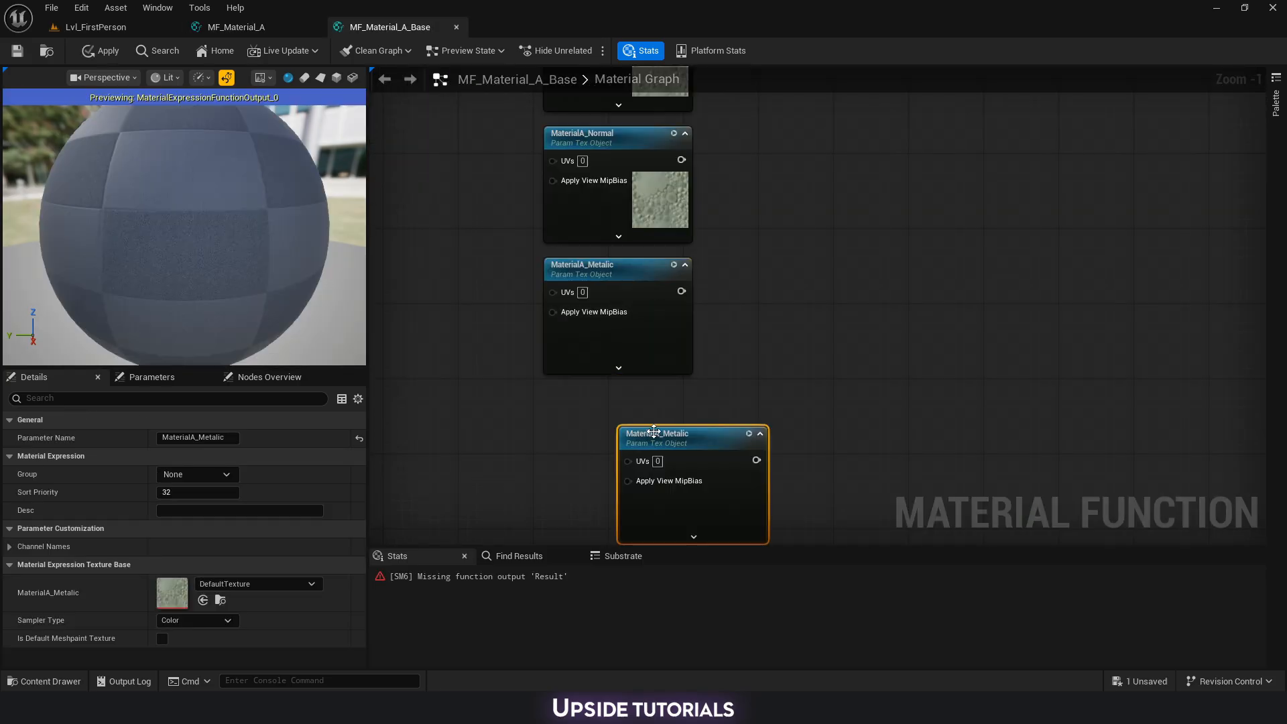
pyautogui.moveTo(674, 430); pyautogui.dragTo(601, 404)
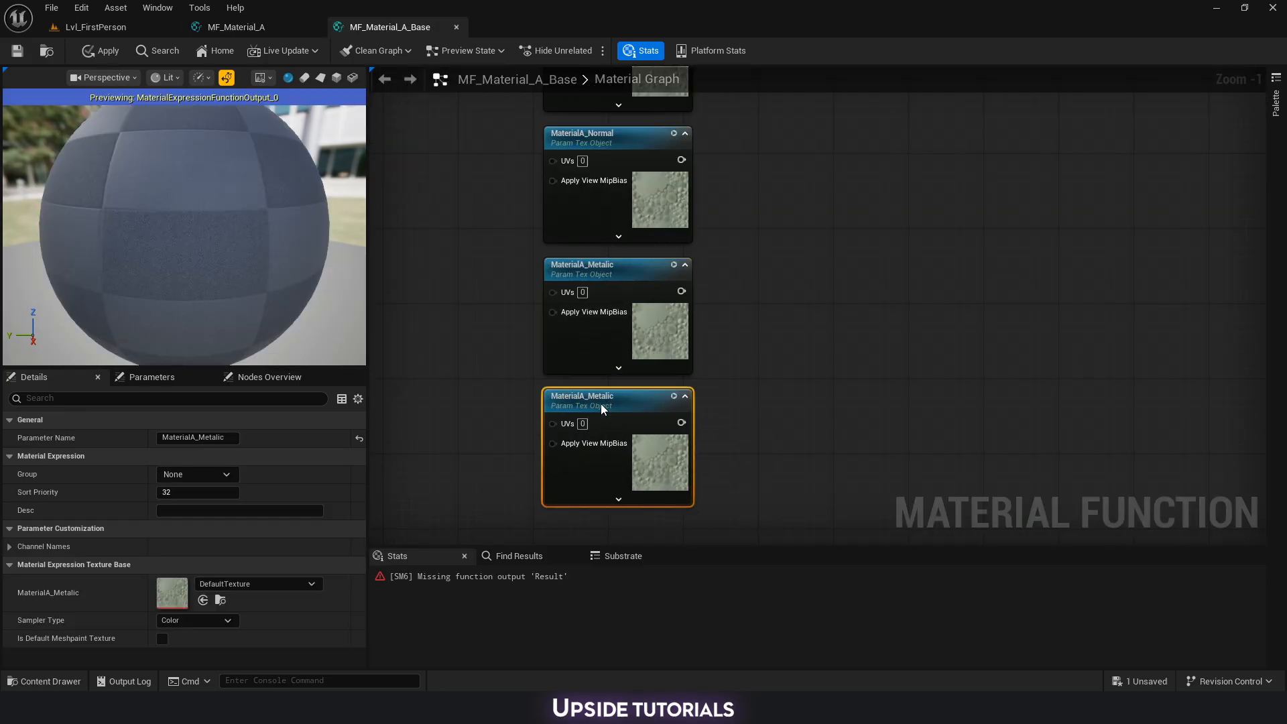
pyautogui.click(199, 436)
pyautogui.moveTo(200, 437); pyautogui.dragTo(256, 441)
pyautogui.write('AR')
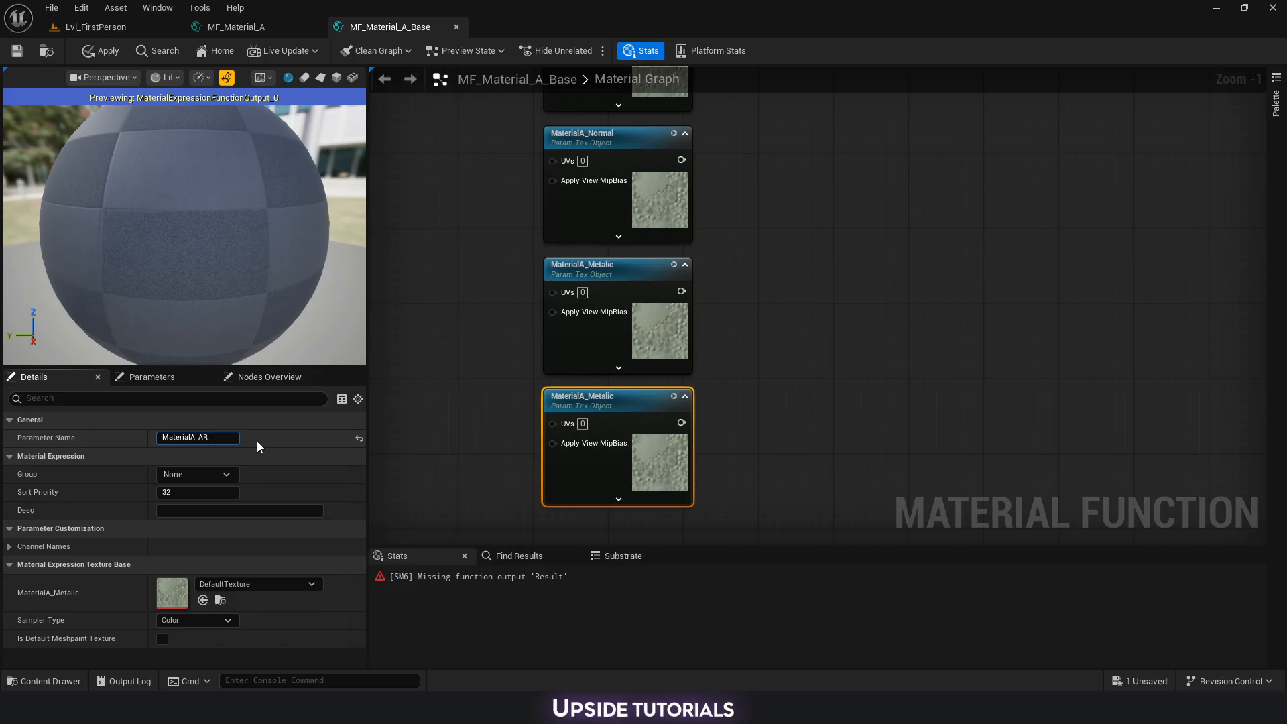
pyautogui.write('D')
pyautogui.click(529, 412)
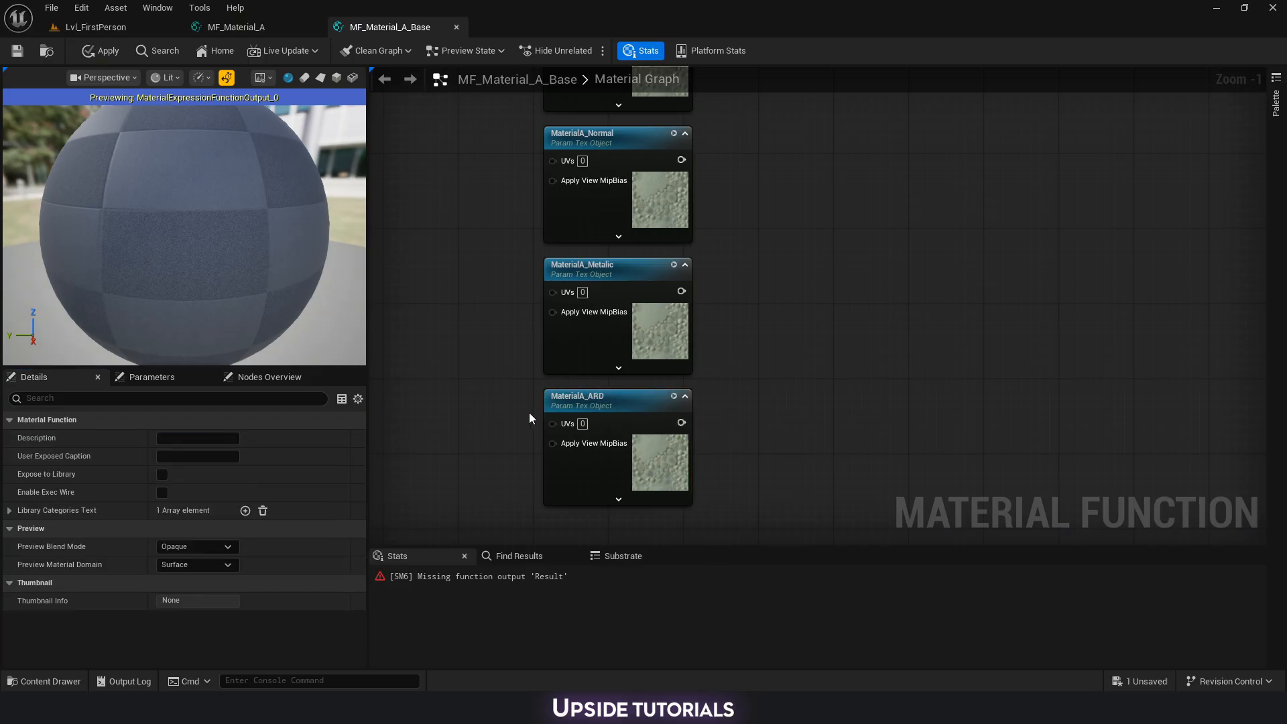
pyautogui.click(661, 426)
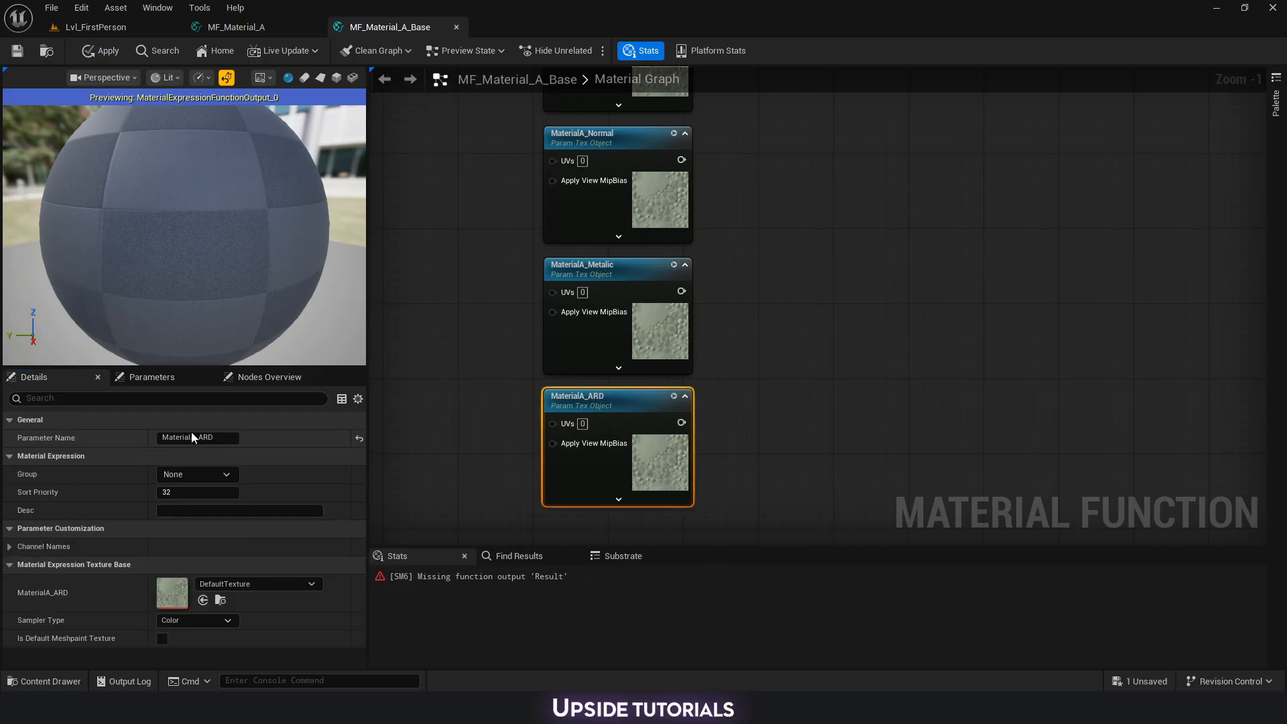
pyautogui.click(476, 412)
# Add a Texture Sample node to the graph beside the MaterialA_Albedo parameter.
pyautogui.scroll(-3, 476, 412)
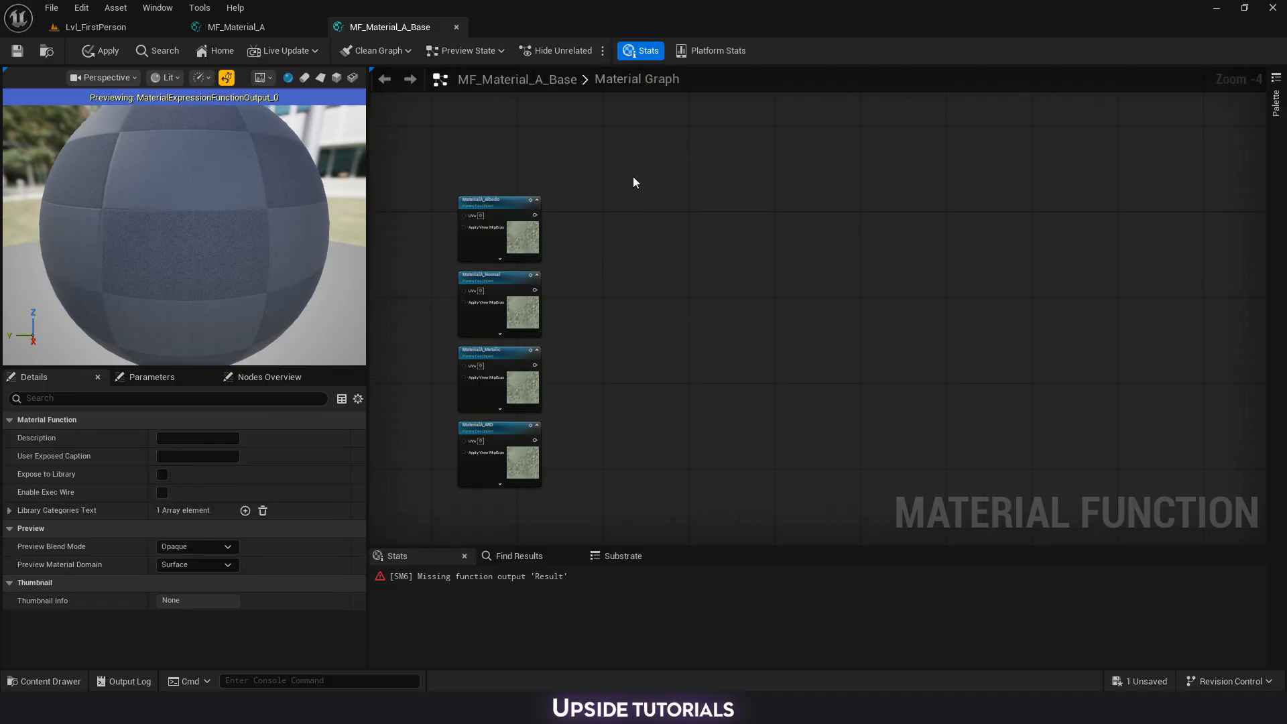
pyautogui.rightClick(633, 175)
pyautogui.write('texture sample')
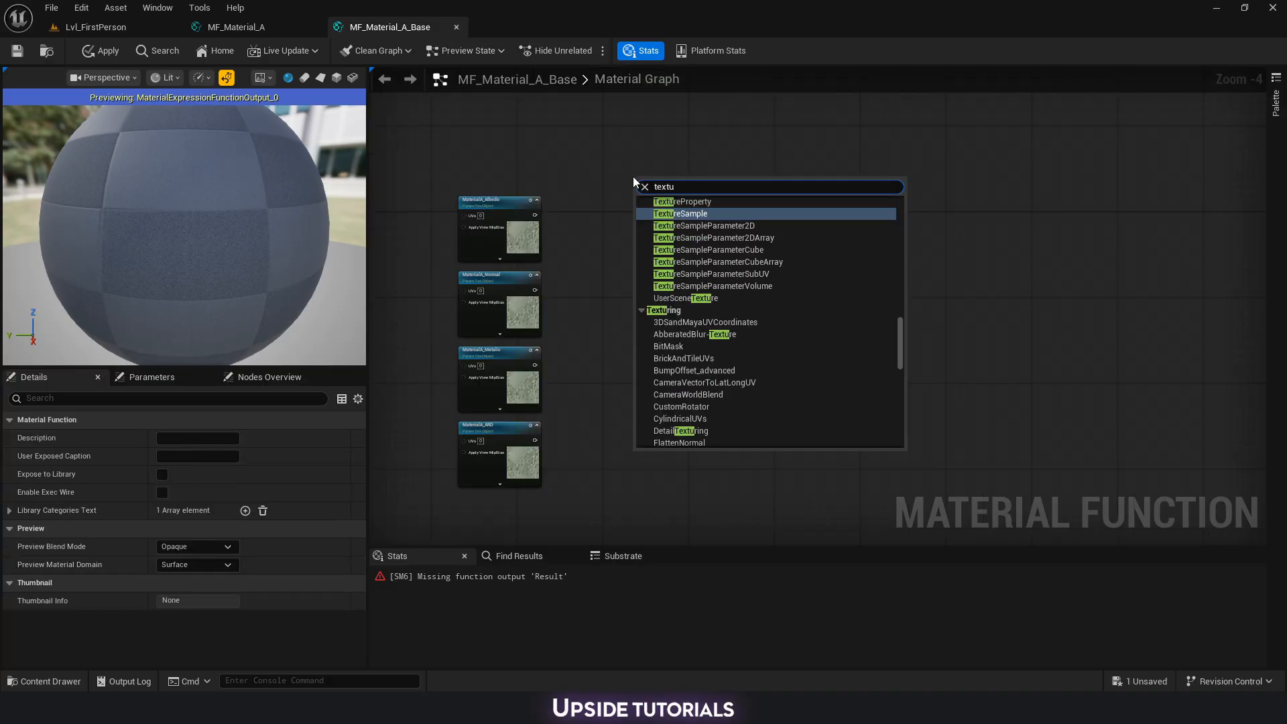
pyautogui.press('Return')
pyautogui.scroll(2, 632, 175)
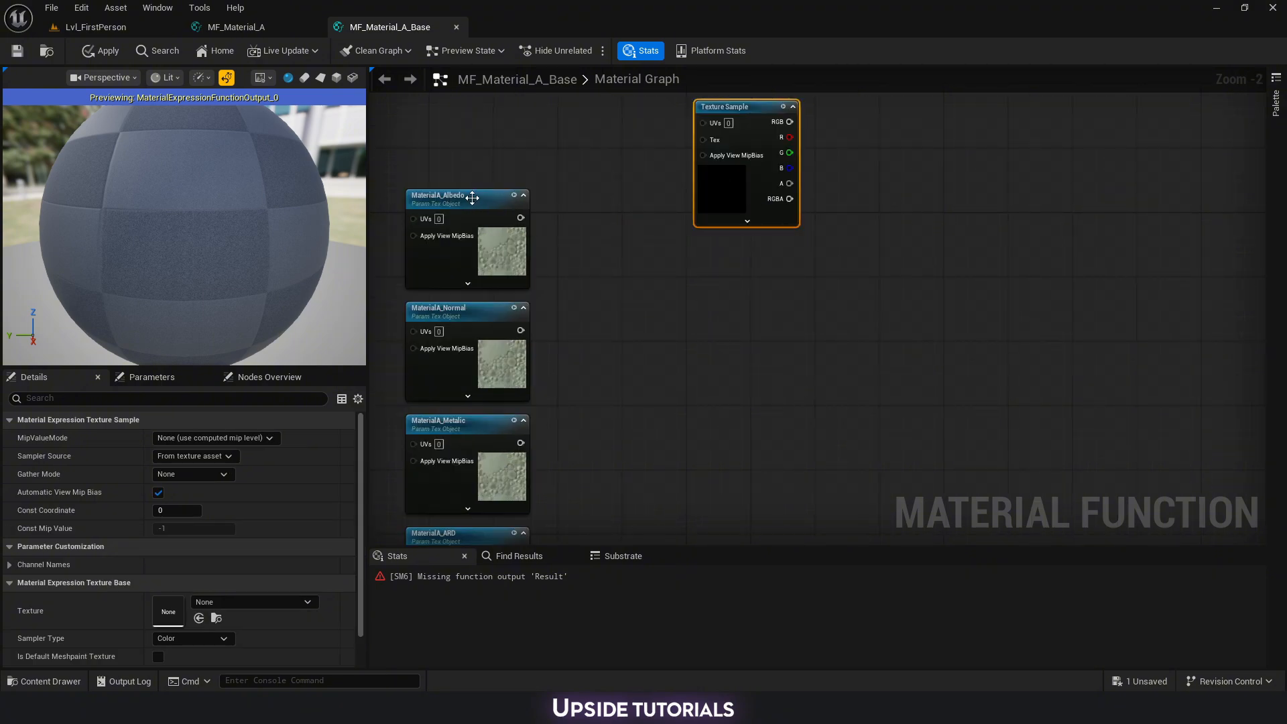
# Connect the MaterialA_Albedo parameter's output to the Tex input of the Texture Sample node.
pyautogui.click(476, 320)
pyautogui.click(469, 455)
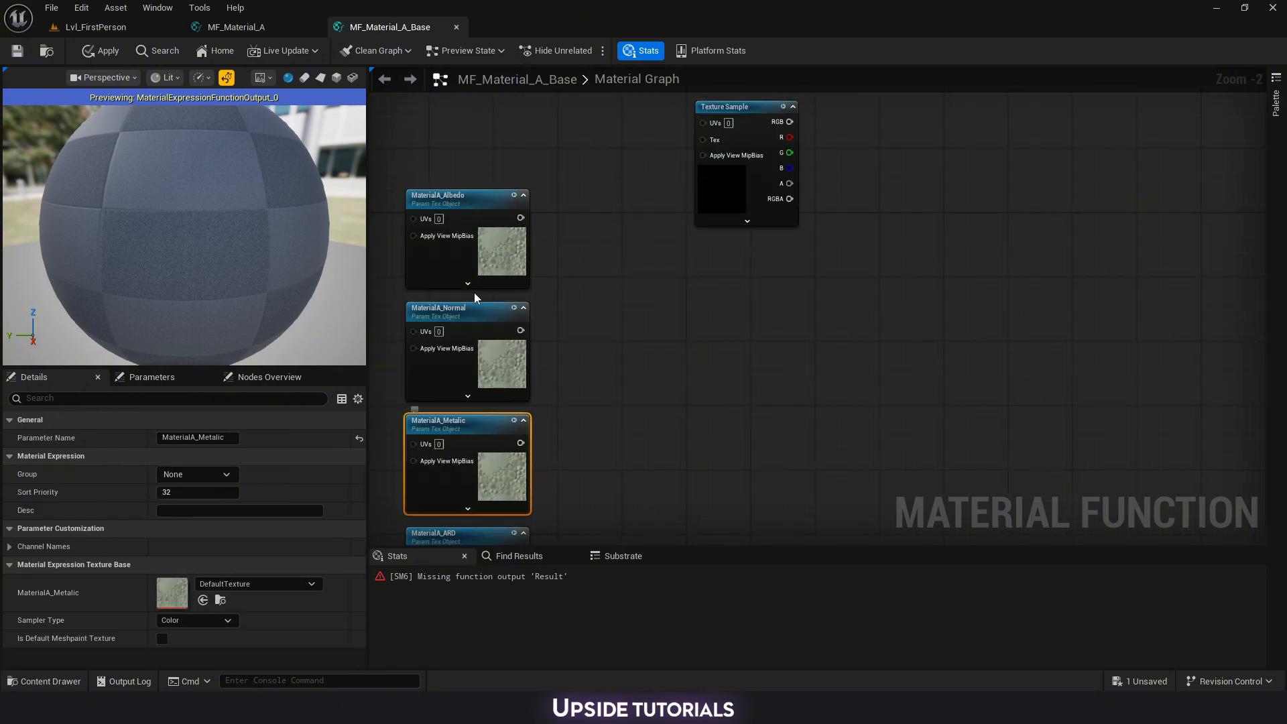
pyautogui.click(491, 265)
pyautogui.scroll(-2, 558, 301)
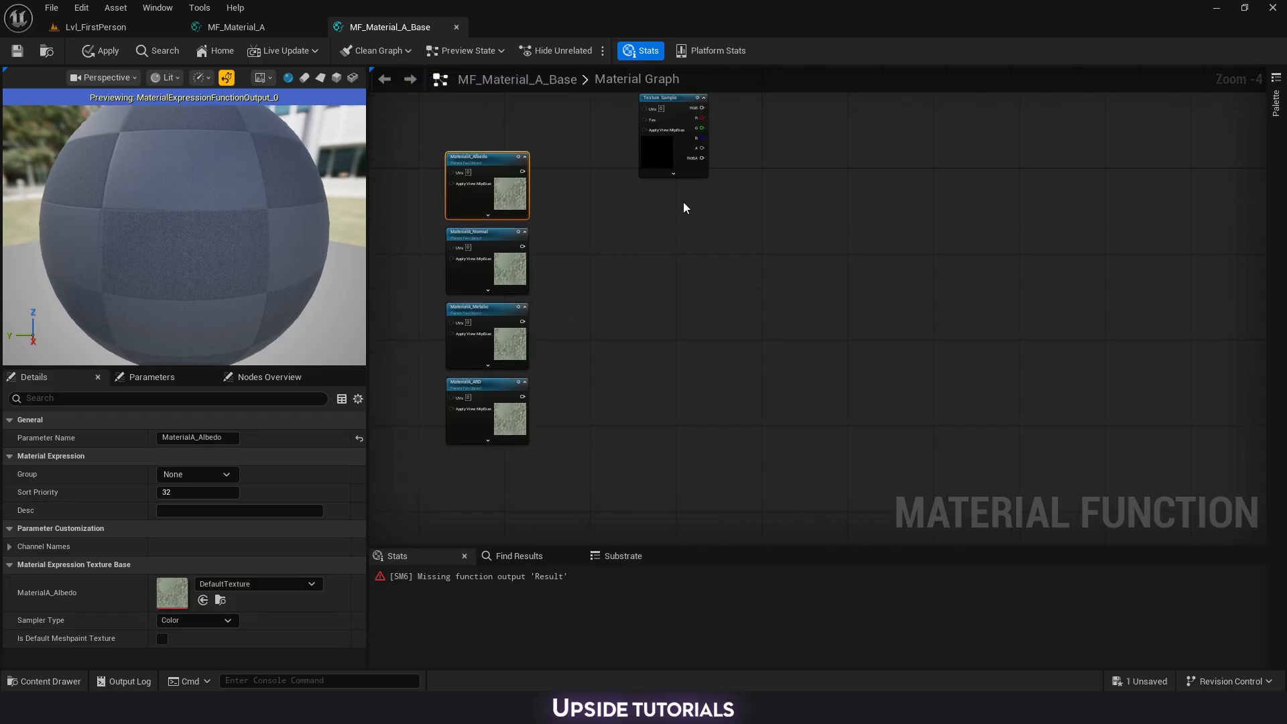
pyautogui.moveTo(682, 202); pyautogui.dragTo(685, 281, button='right')
pyautogui.moveTo(683, 225); pyautogui.dragTo(681, 215)
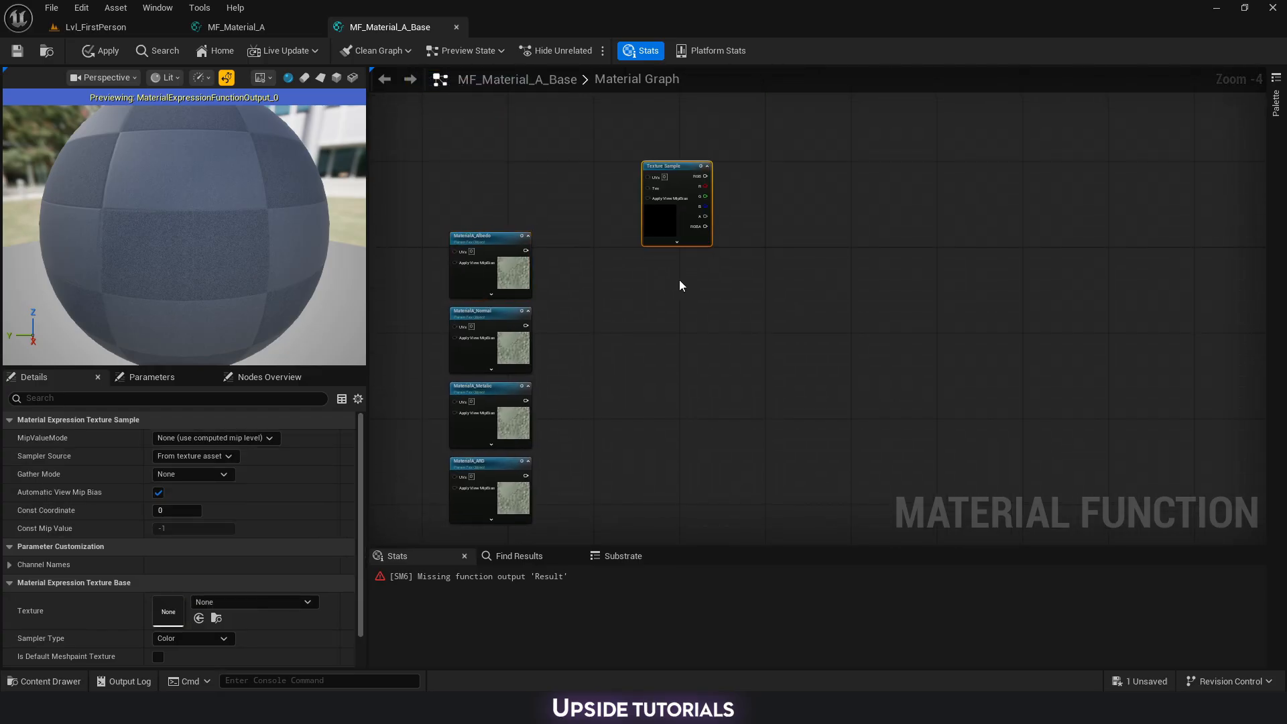
pyautogui.scroll(1, 471, 264)
pyautogui.click(489, 246)
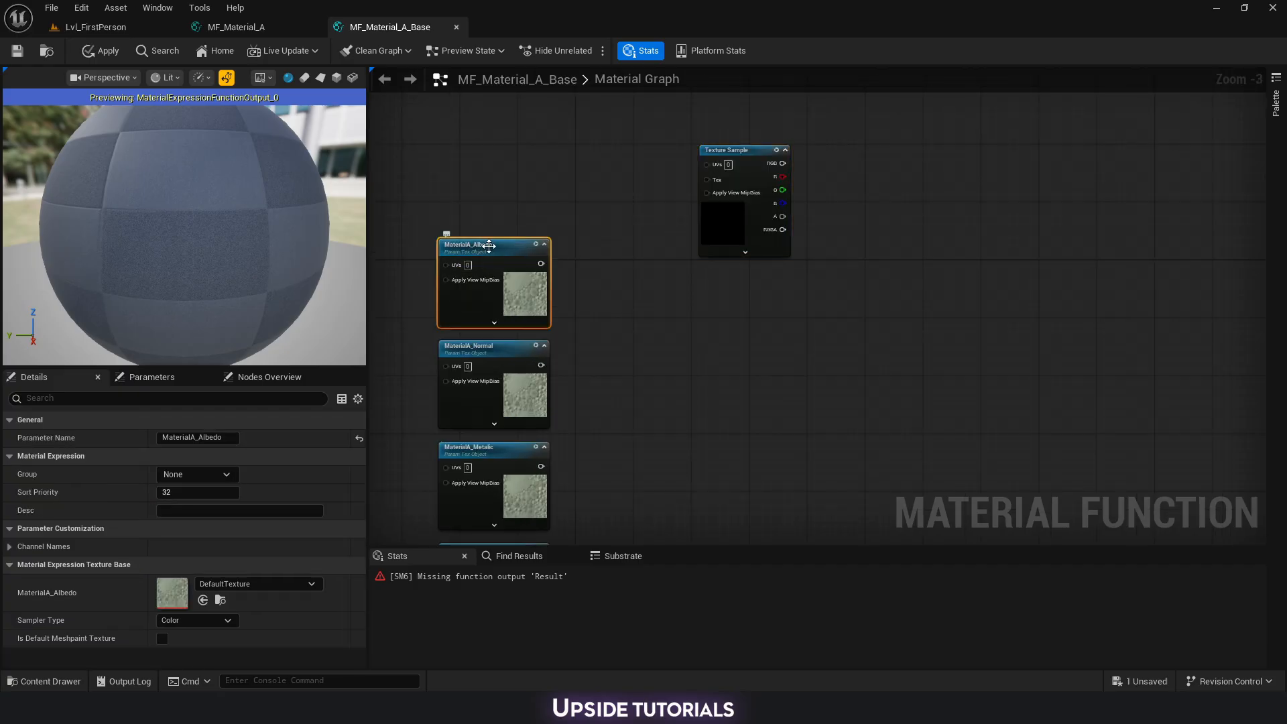
pyautogui.moveTo(541, 263); pyautogui.dragTo(708, 180)
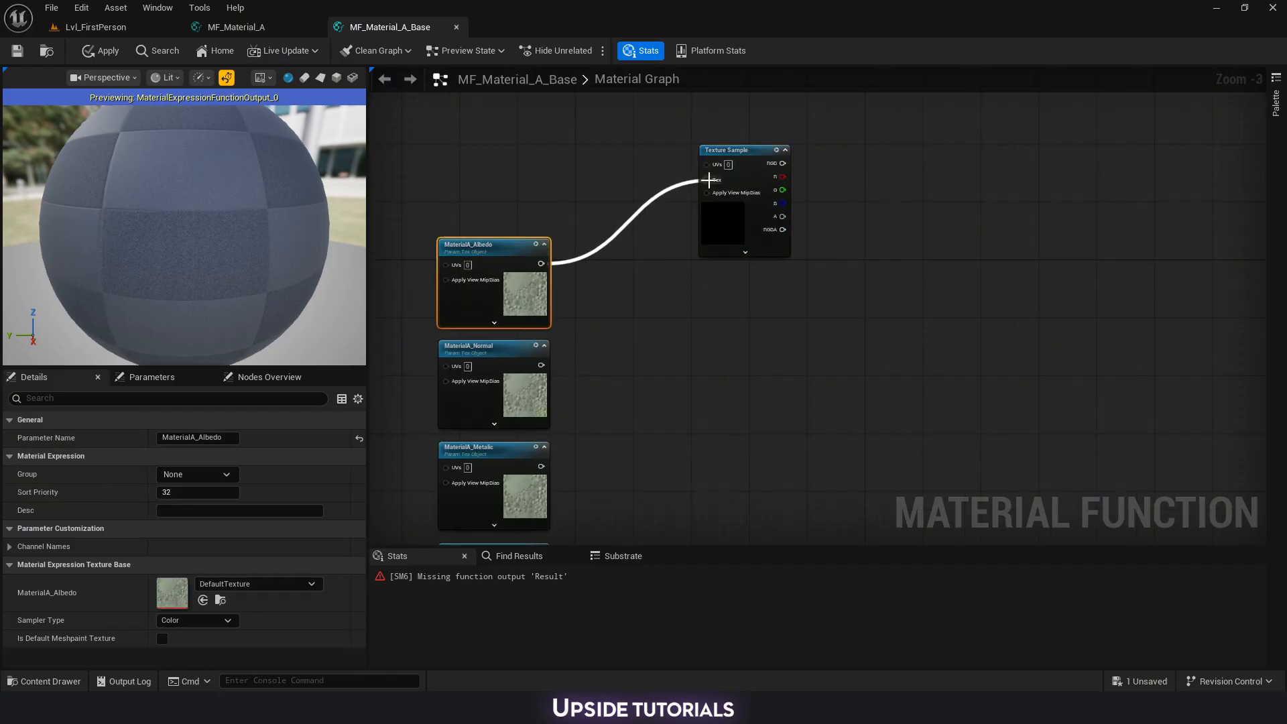
# Duplicate the Texture Sample, place the copy below the original and connect MaterialA_Normal to its Tex input.
pyautogui.moveTo(762, 198); pyautogui.dragTo(700, 175, button='right')
pyautogui.click(701, 175)
pyautogui.scroll(-1, 705, 244)
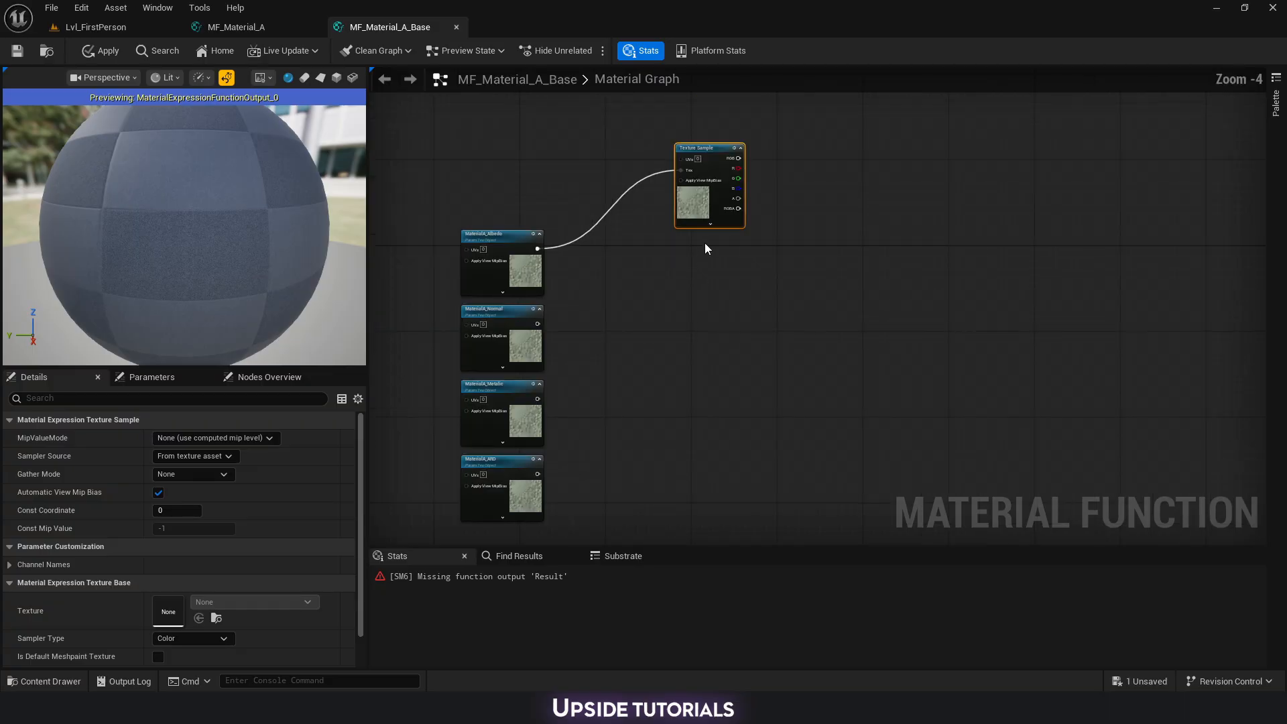
pyautogui.hotkey('ctrl', 'd')
pyautogui.moveTo(721, 308); pyautogui.dragTo(706, 243)
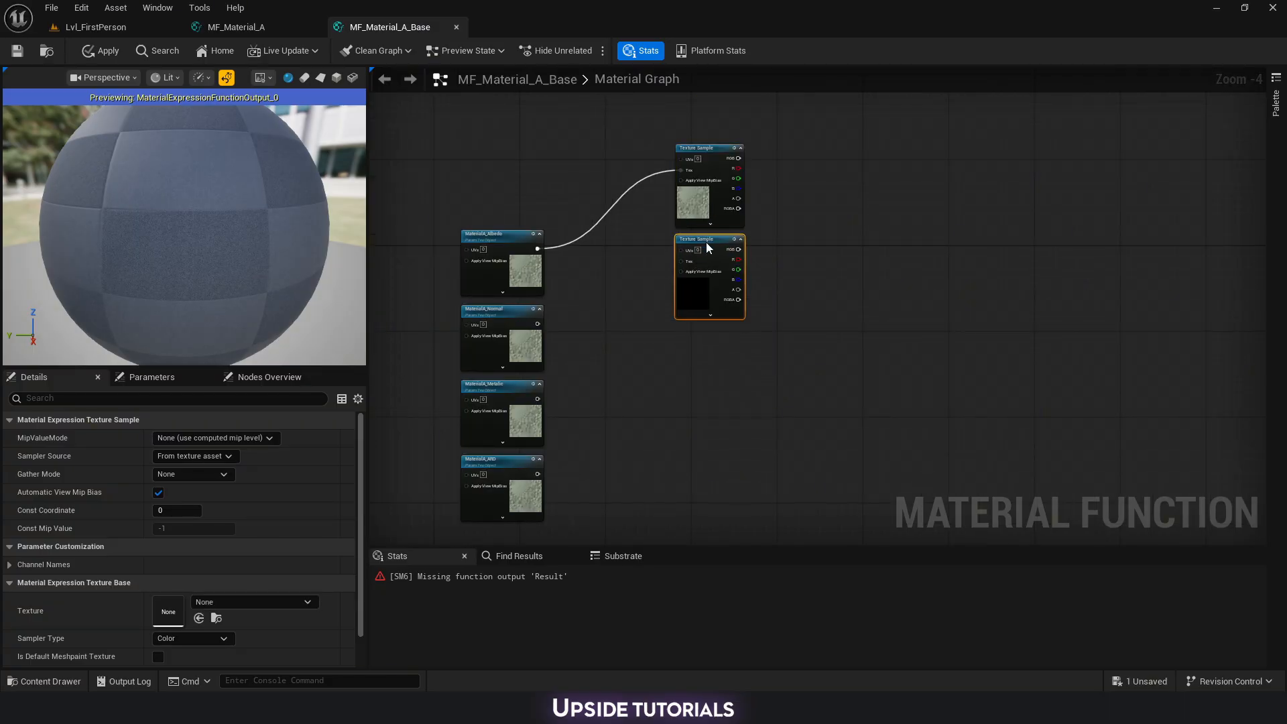
pyautogui.moveTo(538, 324); pyautogui.dragTo(681, 260)
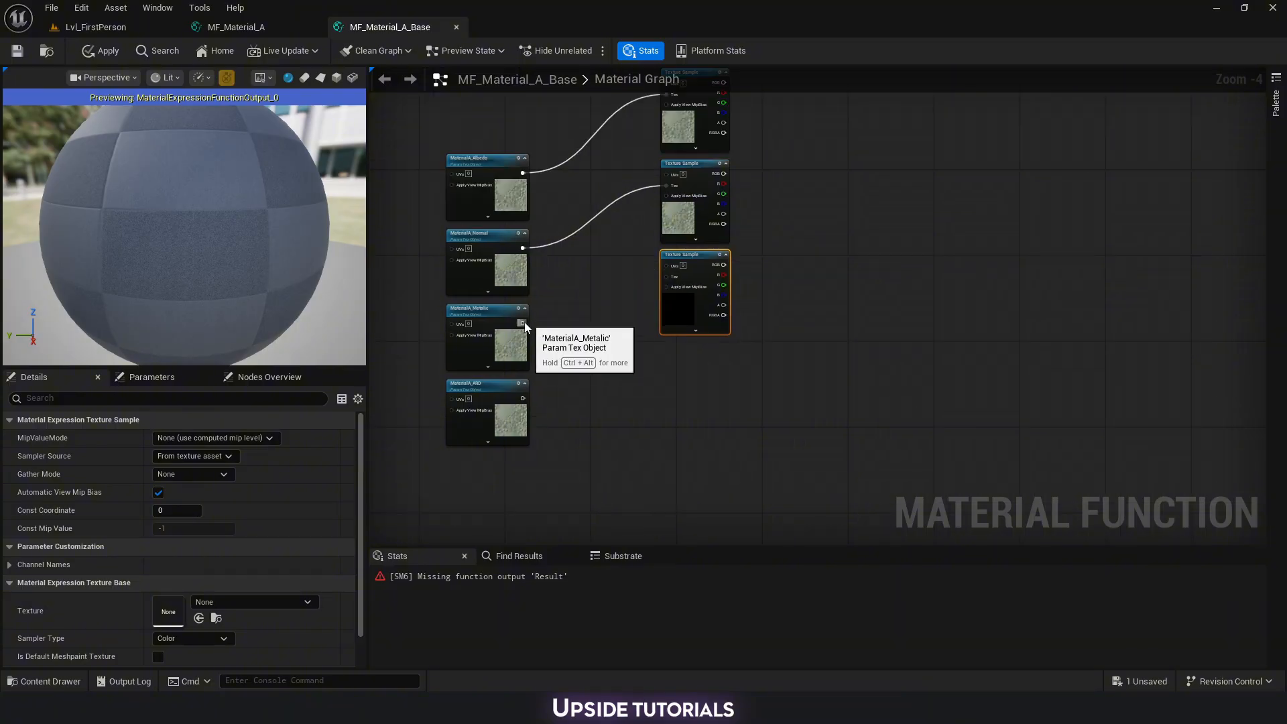
# Connect MaterialA_Metalic to the third Texture Sample's Tex input, then duplicate that sample below and feed the copy from MaterialA_ARD.
pyautogui.moveTo(523, 323); pyautogui.dragTo(668, 279)
pyautogui.hotkey('ctrl', 'd')
pyautogui.moveTo(738, 382); pyautogui.dragTo(708, 365)
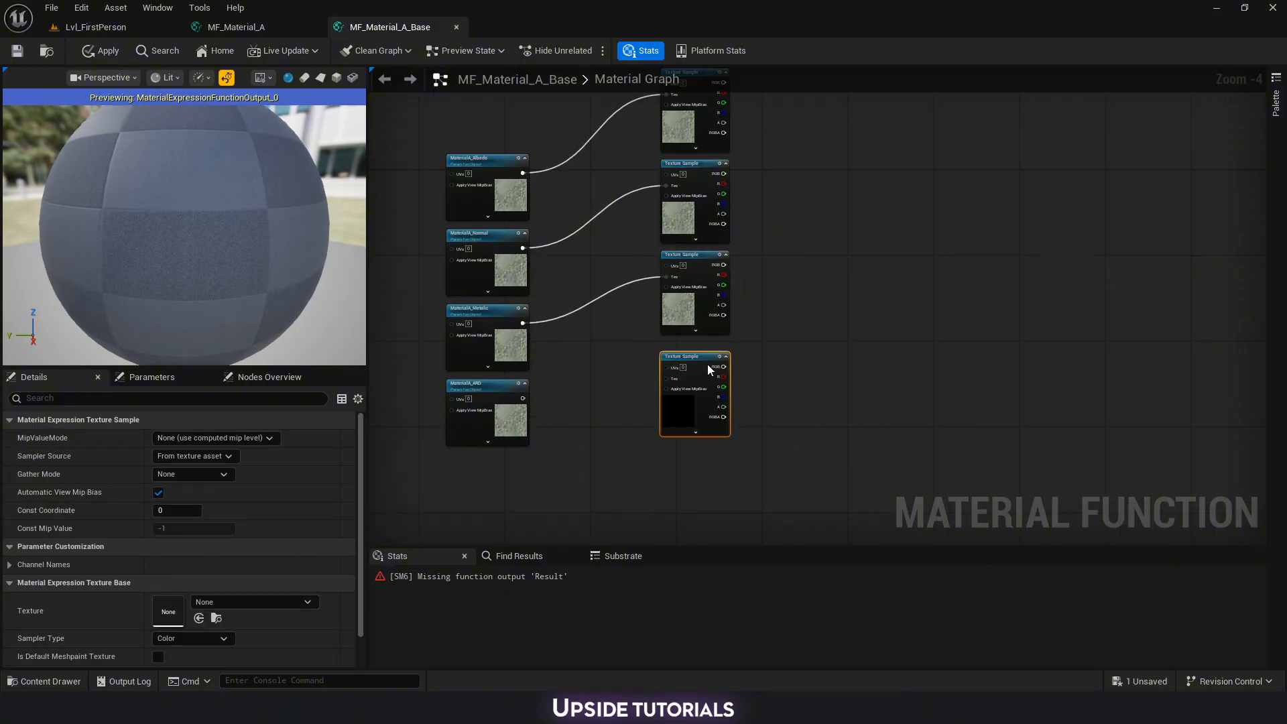
pyautogui.moveTo(524, 398); pyautogui.dragTo(672, 379)
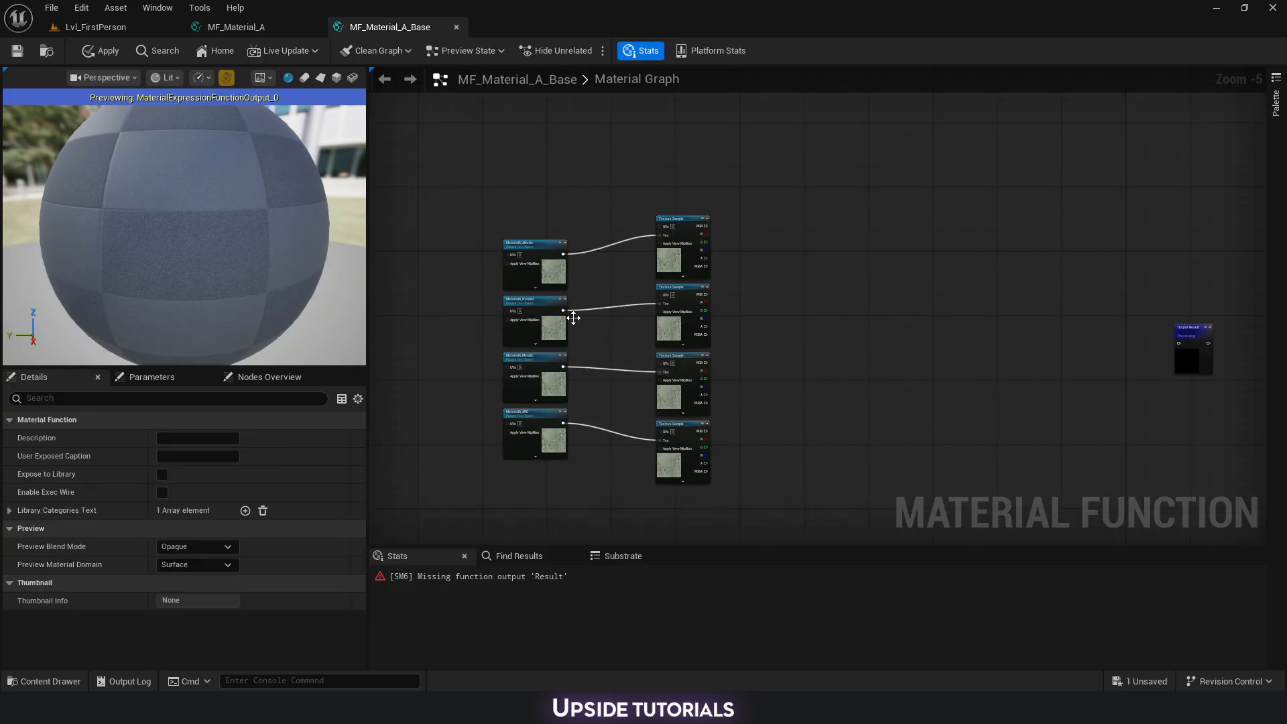
# Add a TexCoord node above the texture parameters and connect it to input A of a new Multiply node.
pyautogui.moveTo(578, 185); pyautogui.dragTo(572, 195, button='right')
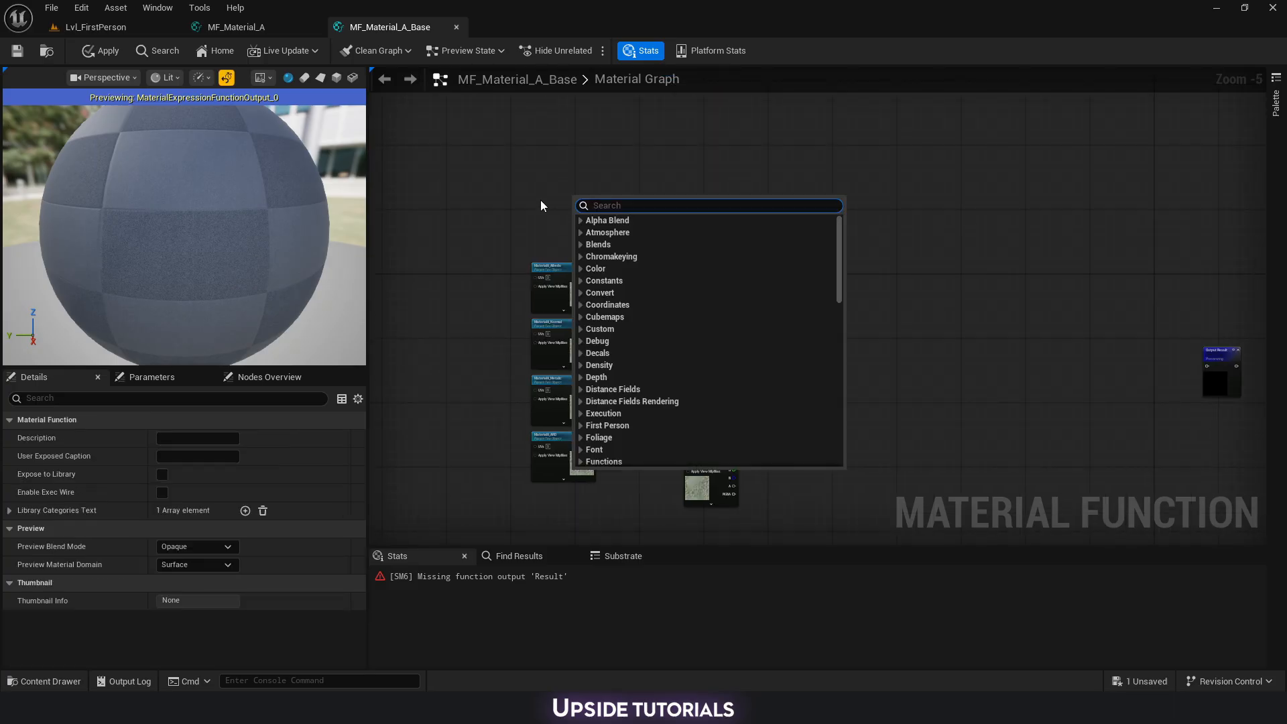
pyautogui.write('tex')
pyautogui.click(640, 232)
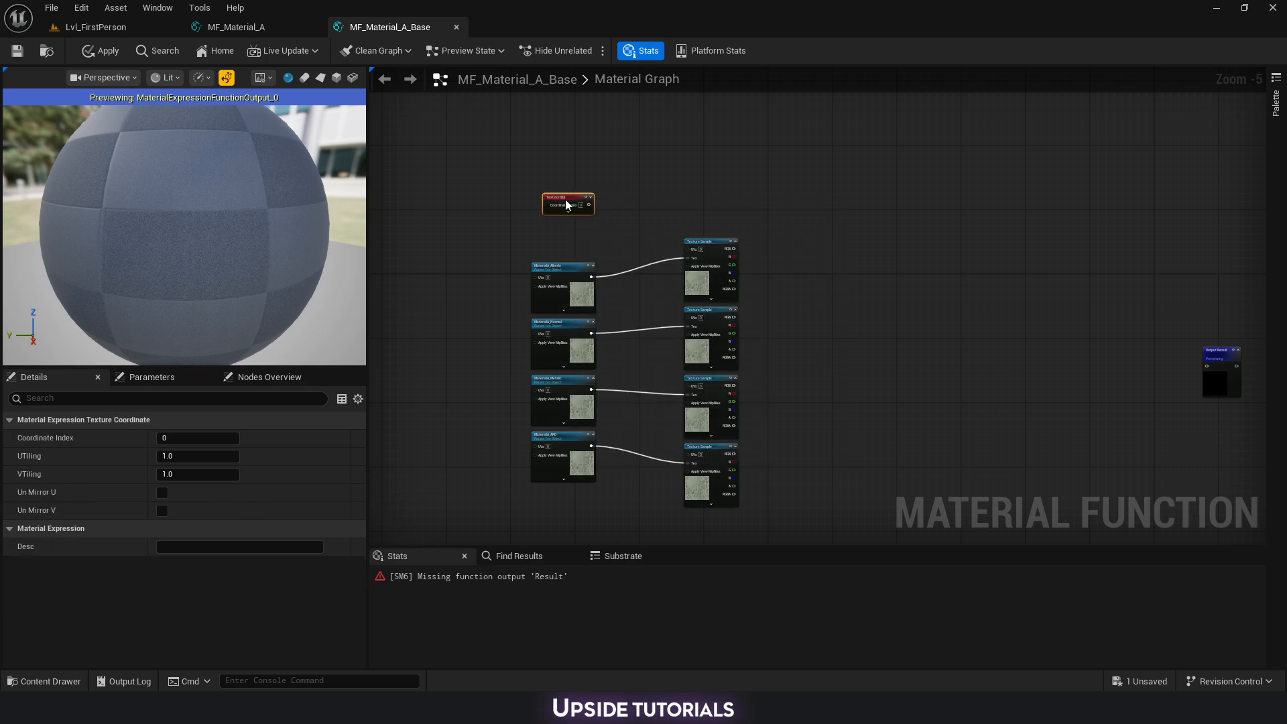
pyautogui.scroll(2, 568, 201)
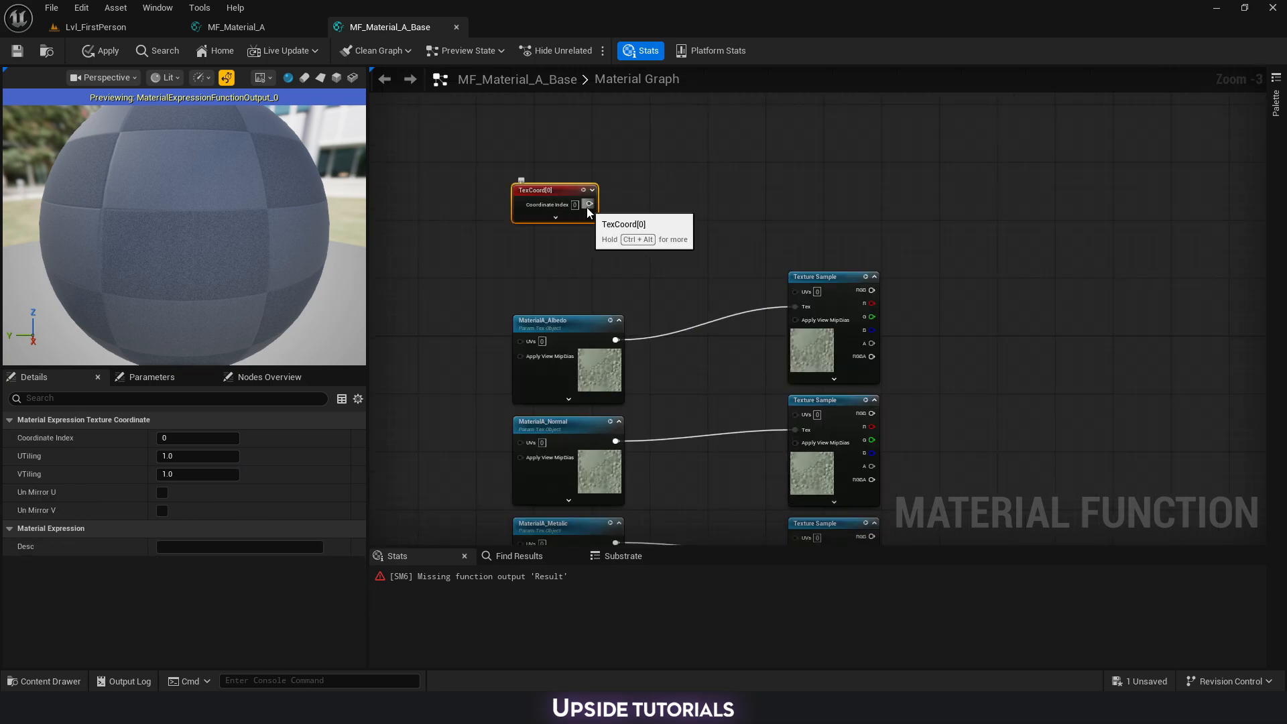
pyautogui.click(628, 199)
pyautogui.moveTo(589, 204); pyautogui.dragTo(629, 211)
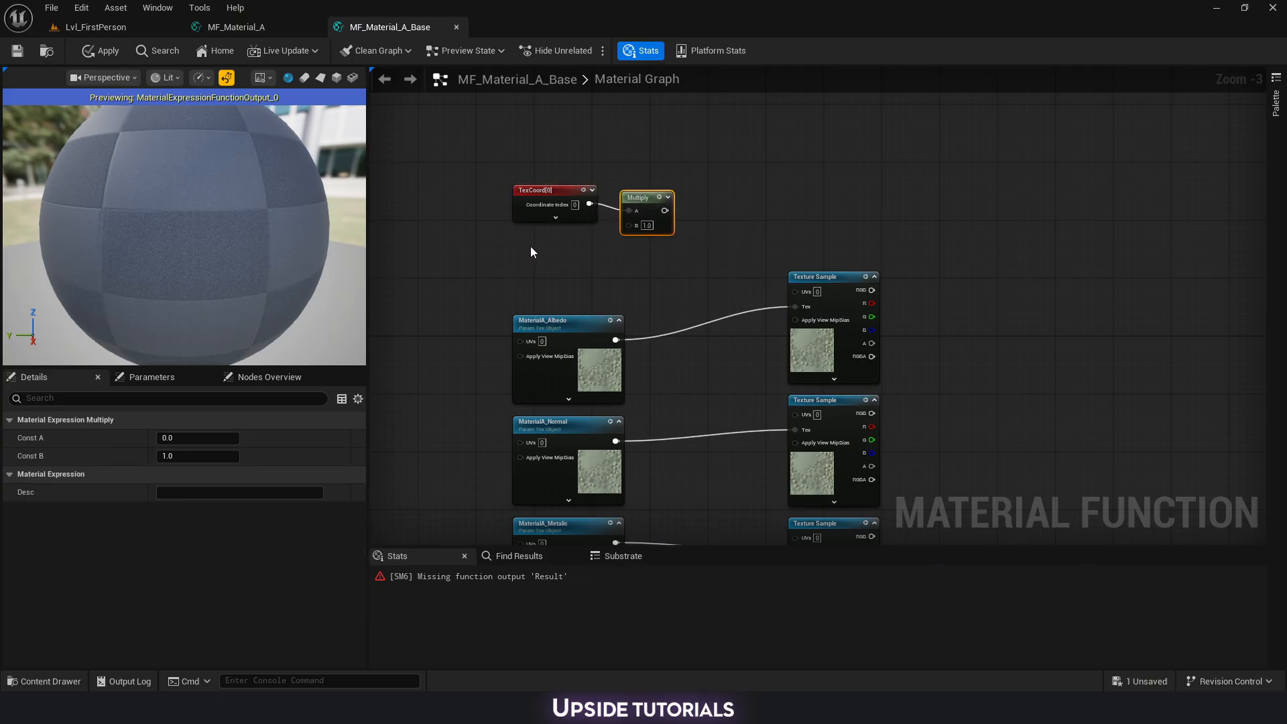
# Create a scalar parameter named MaterialA UV Tiling with default value 1.0 and connect it to the Multiply node's B input.
pyautogui.click(529, 247)
pyautogui.rightClick(554, 254)
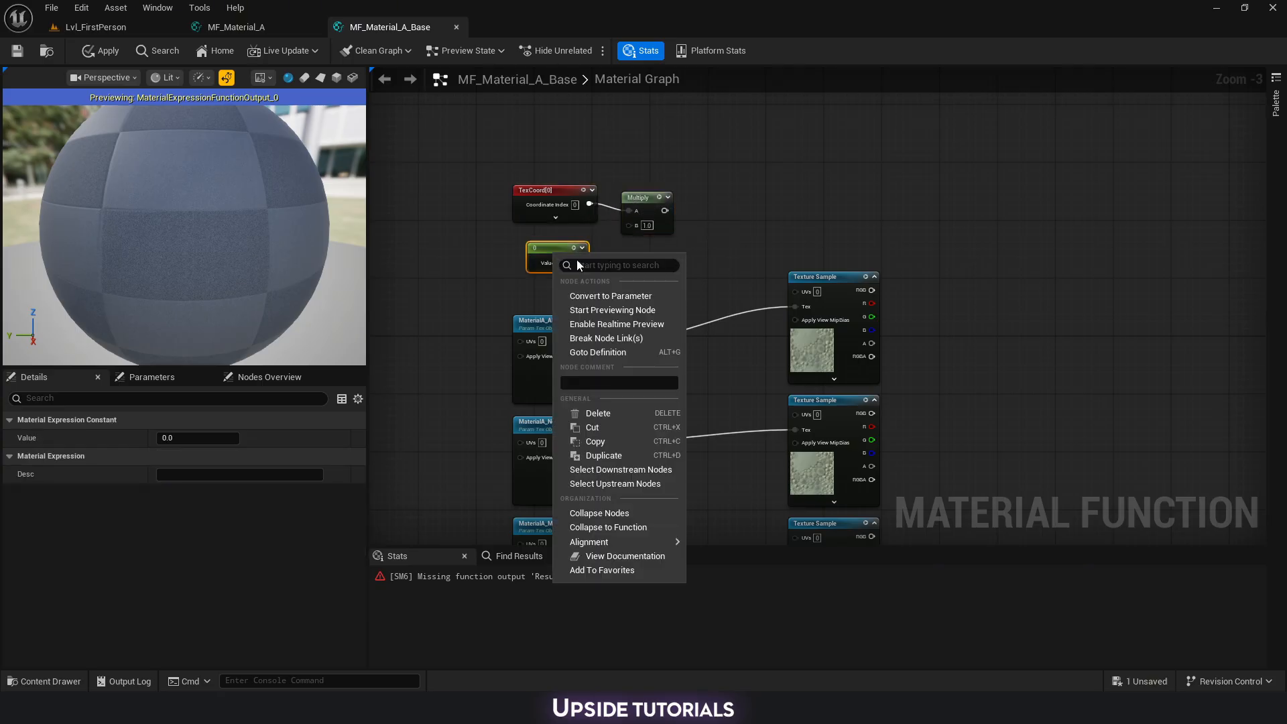
pyautogui.click(593, 296)
pyautogui.write('MaterialA')
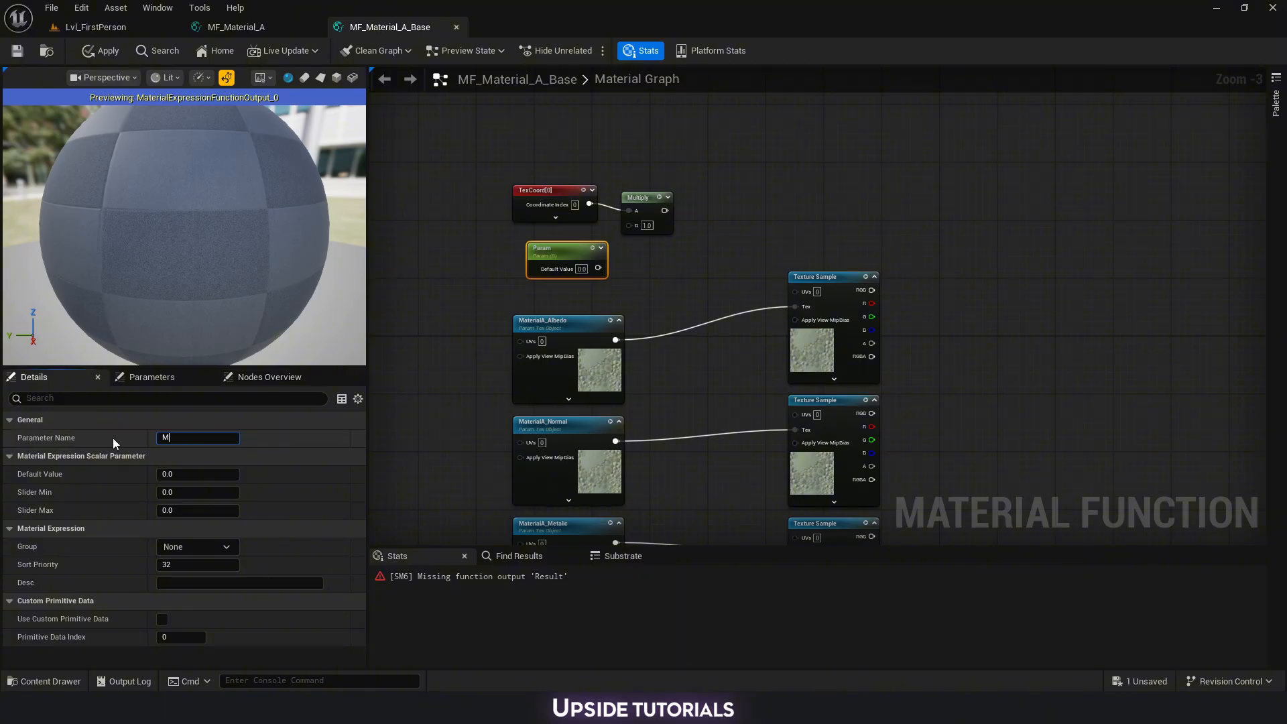
pyautogui.write(' UV Tiling')
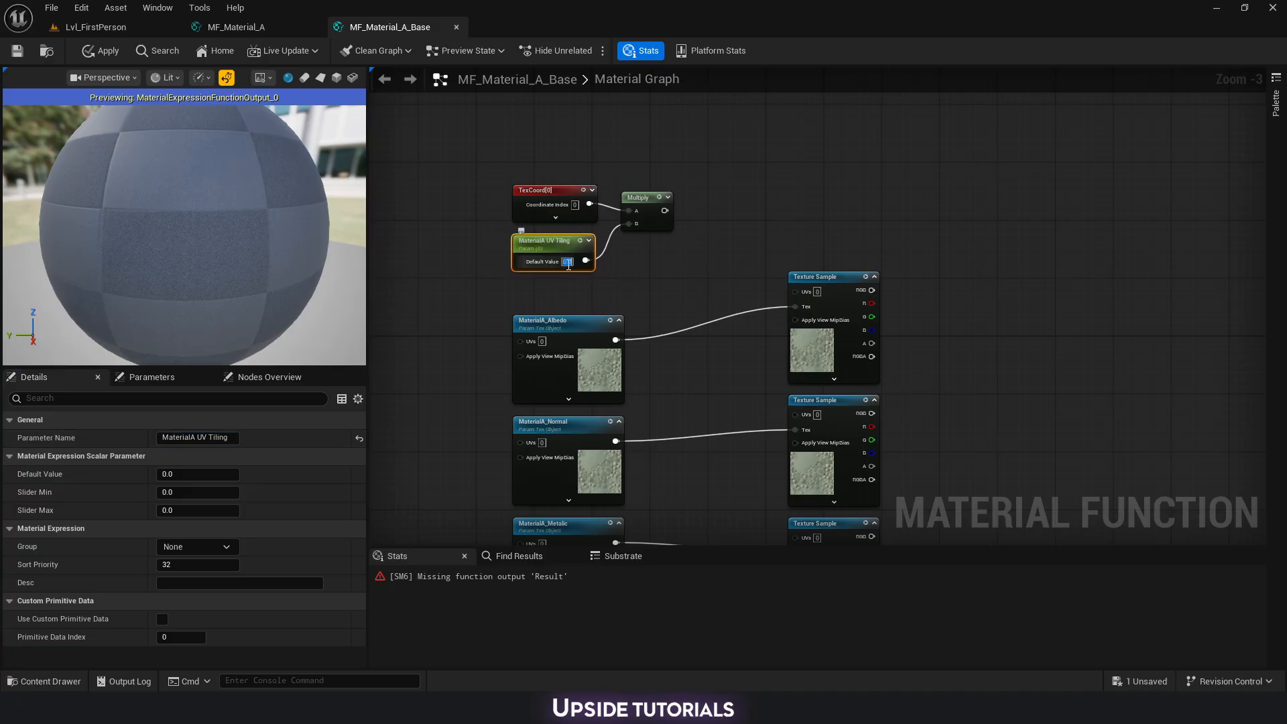
pyautogui.click(650, 282)
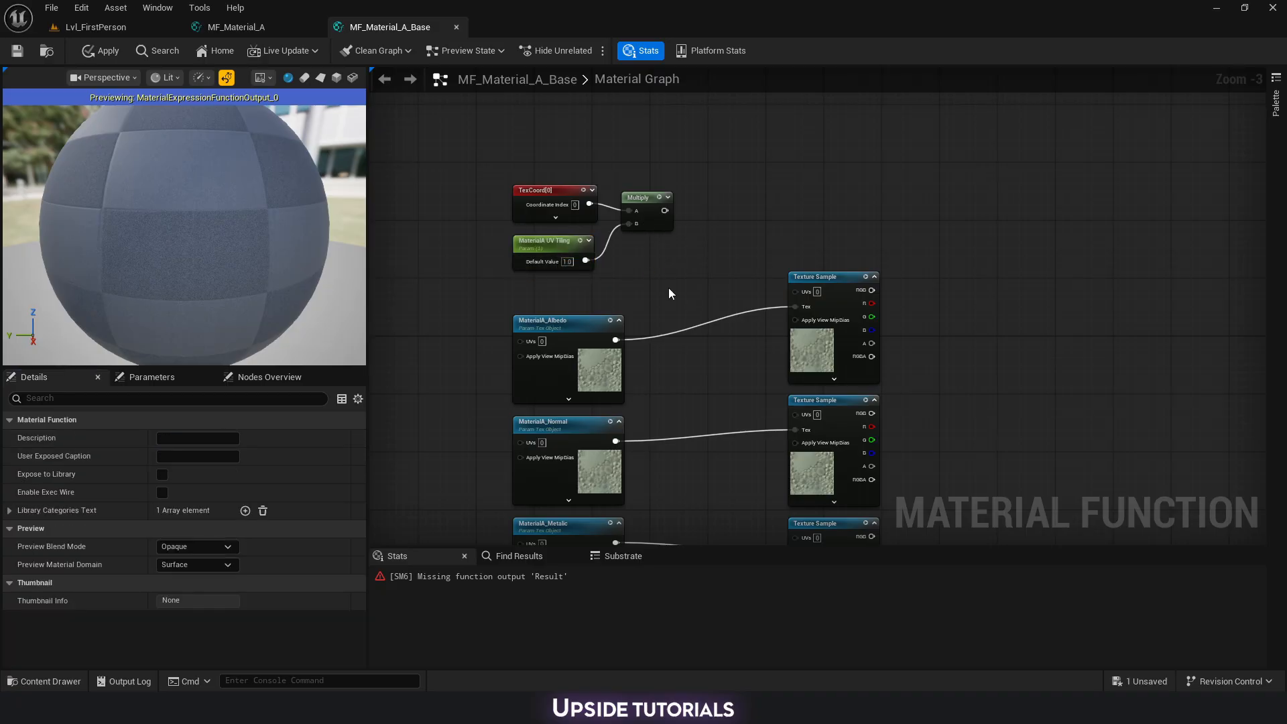
# Connect the Multiply output to the UVs inputs of all four Texture Sample nodes.
pyautogui.moveTo(669, 271); pyautogui.dragTo(506, 199, button='right')
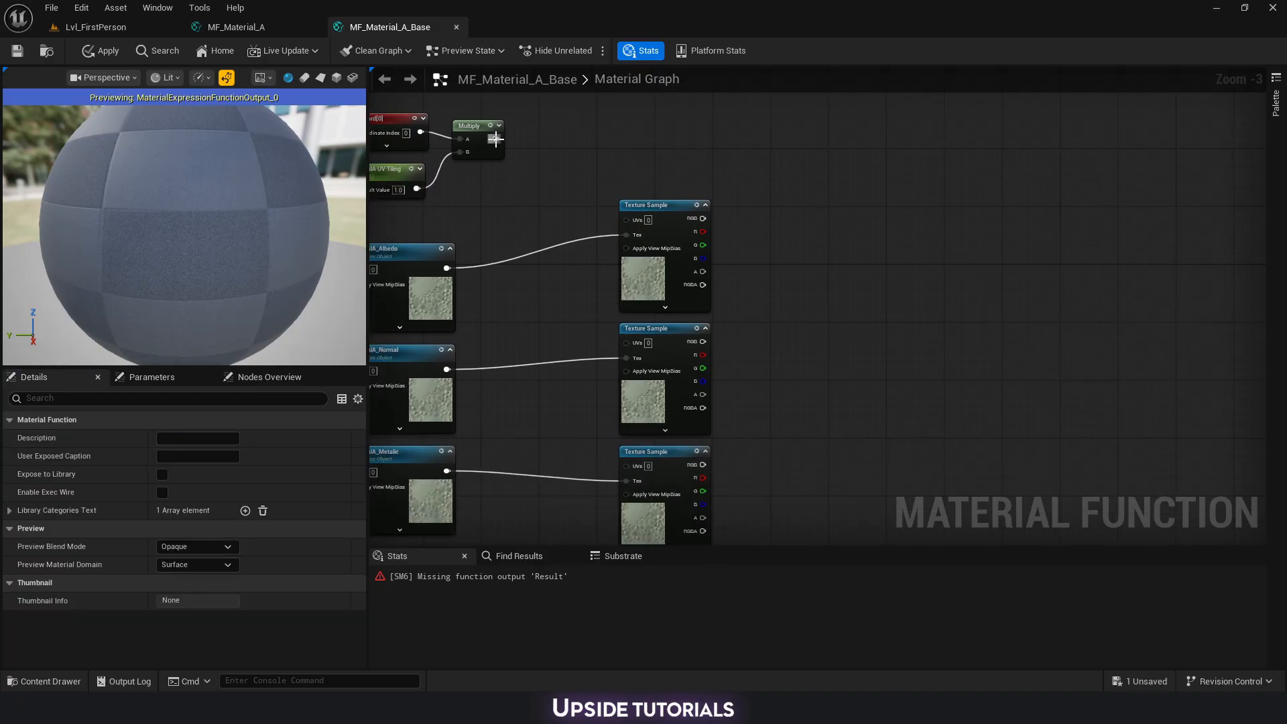
pyautogui.moveTo(495, 139); pyautogui.dragTo(630, 343)
pyautogui.moveTo(568, 314); pyautogui.dragTo(615, 189, button='right')
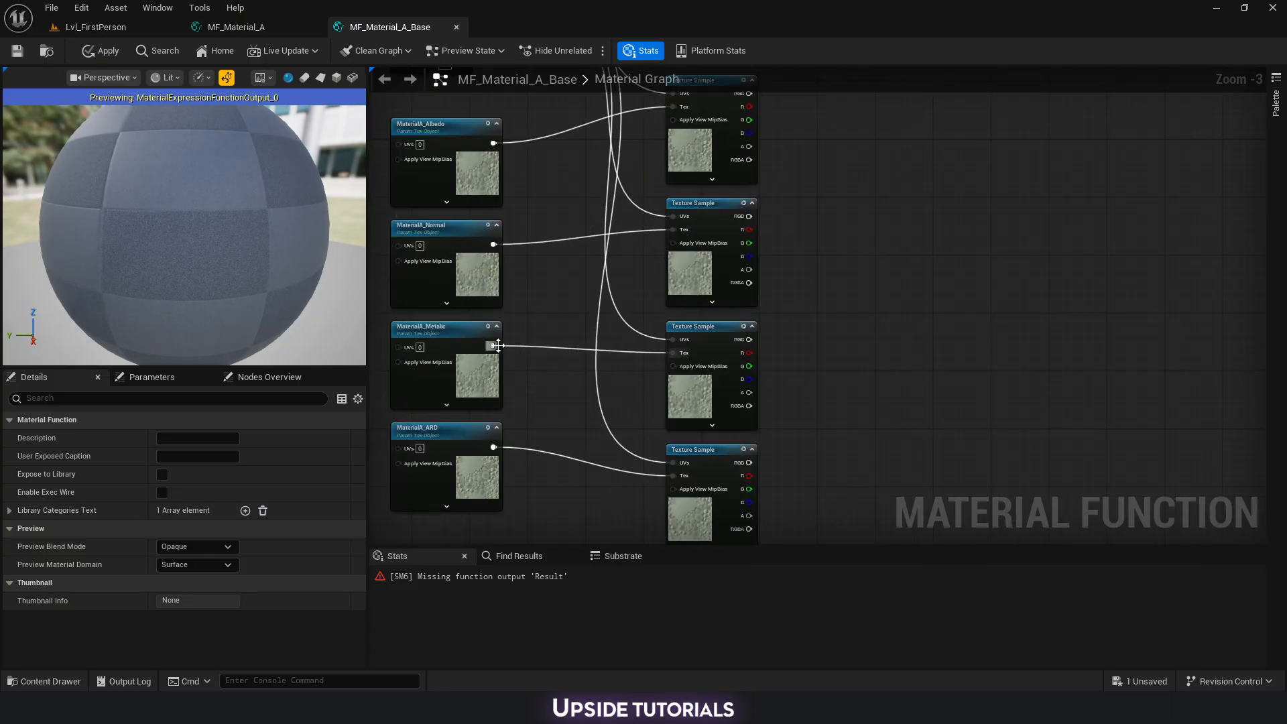
pyautogui.moveTo(798, 352); pyautogui.dragTo(754, 321, button='right')
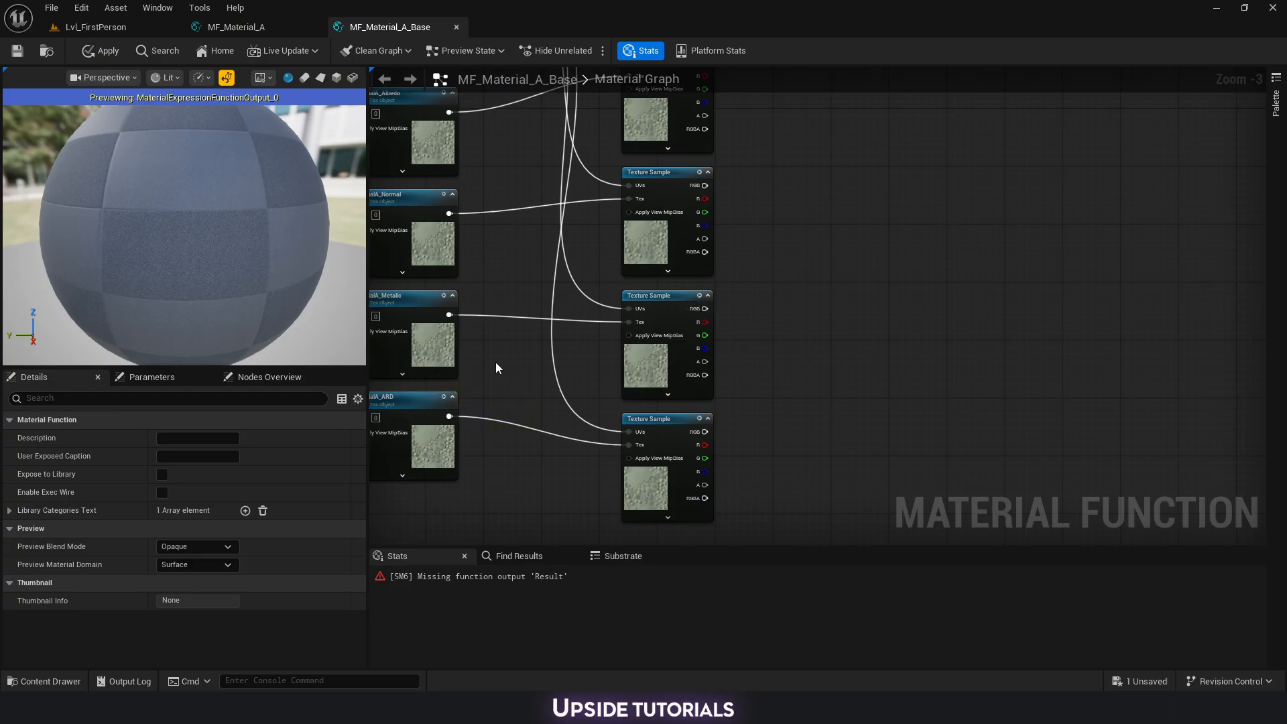
pyautogui.moveTo(496, 372); pyautogui.dragTo(480, 356, button='right')
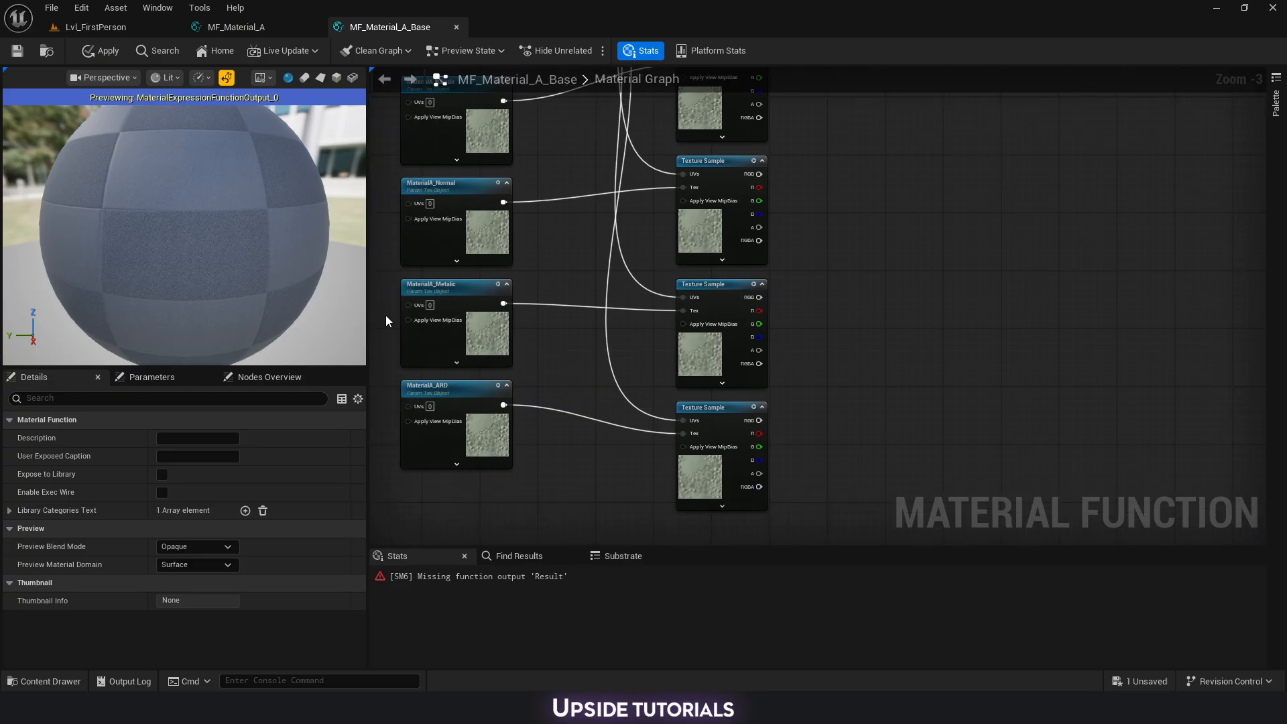
pyautogui.moveTo(384, 315)
pyautogui.mouseDown()
pyautogui.moveTo(882, 328)
pyautogui.moveTo(838, 332)
pyautogui.mouseUp()
pyautogui.click(529, 345)
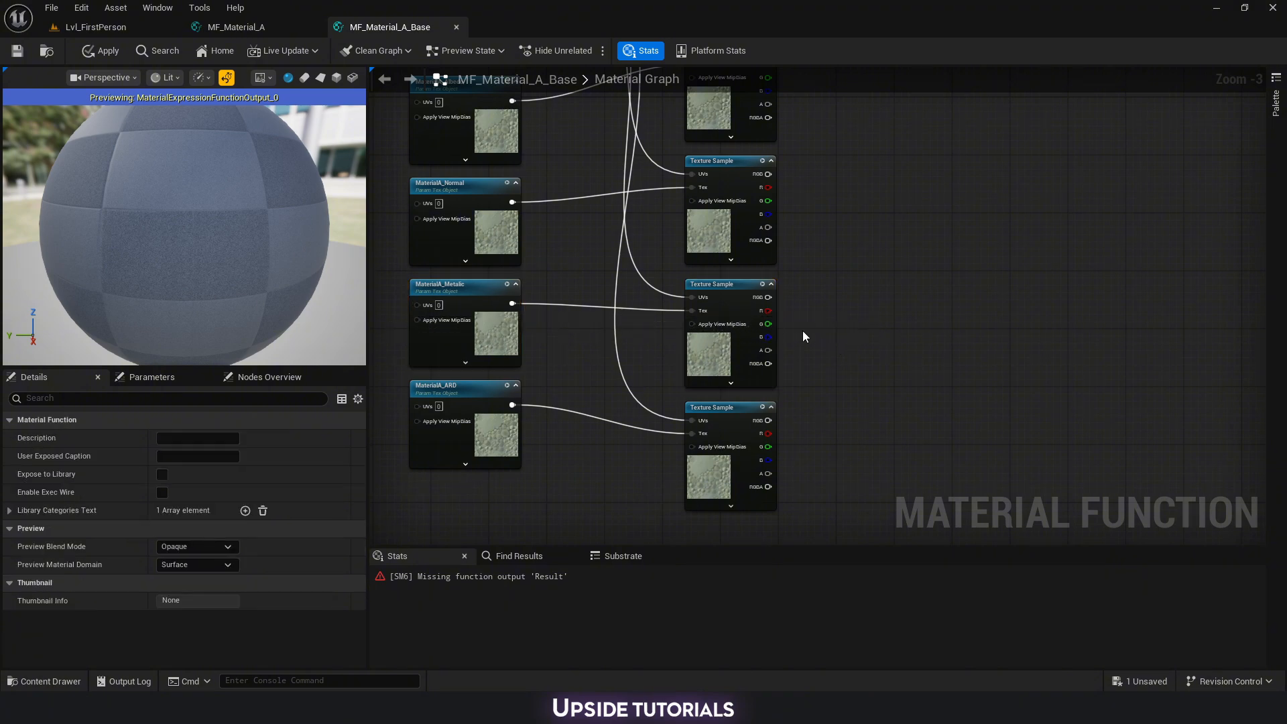
# From the metallic Texture Sample's A output, add a StaticSwitchParameter connected at True and name it MaterialA Metalic Map.
pyautogui.moveTo(784, 352); pyautogui.dragTo(792, 405, button='right')
pyautogui.moveTo(778, 403); pyautogui.dragTo(834, 348)
pyautogui.write('swi')
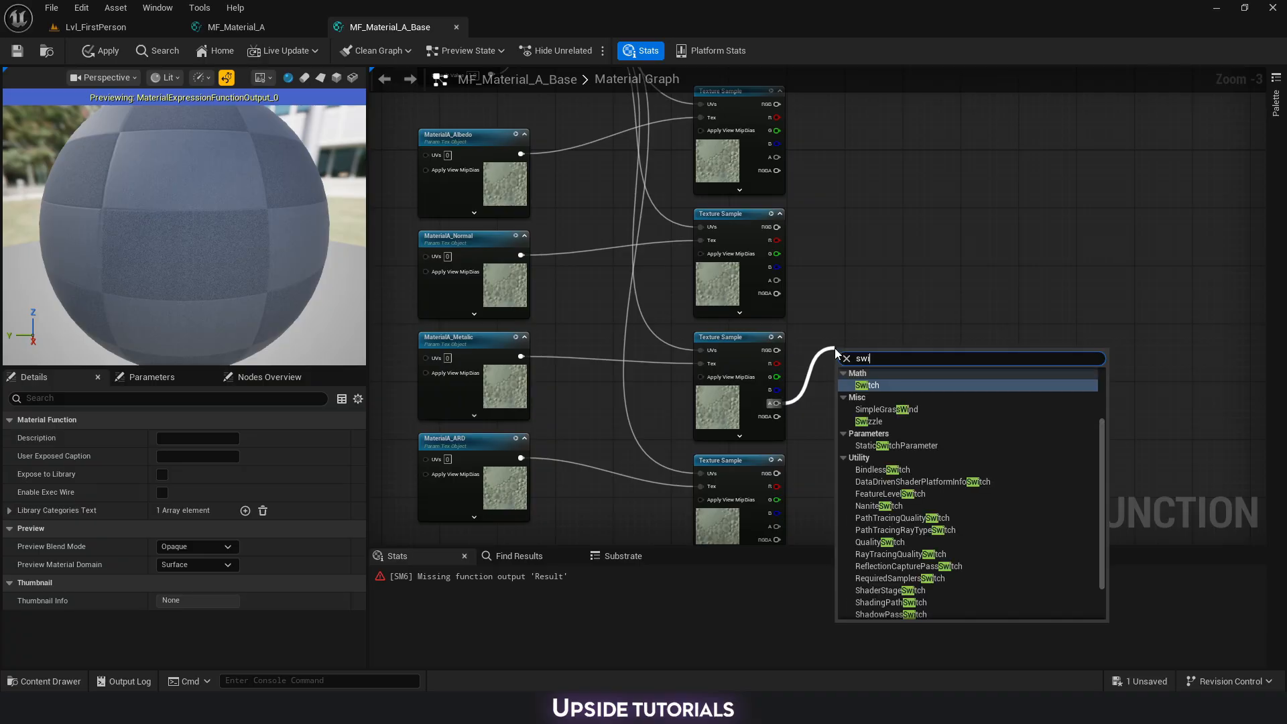
pyautogui.click(895, 445)
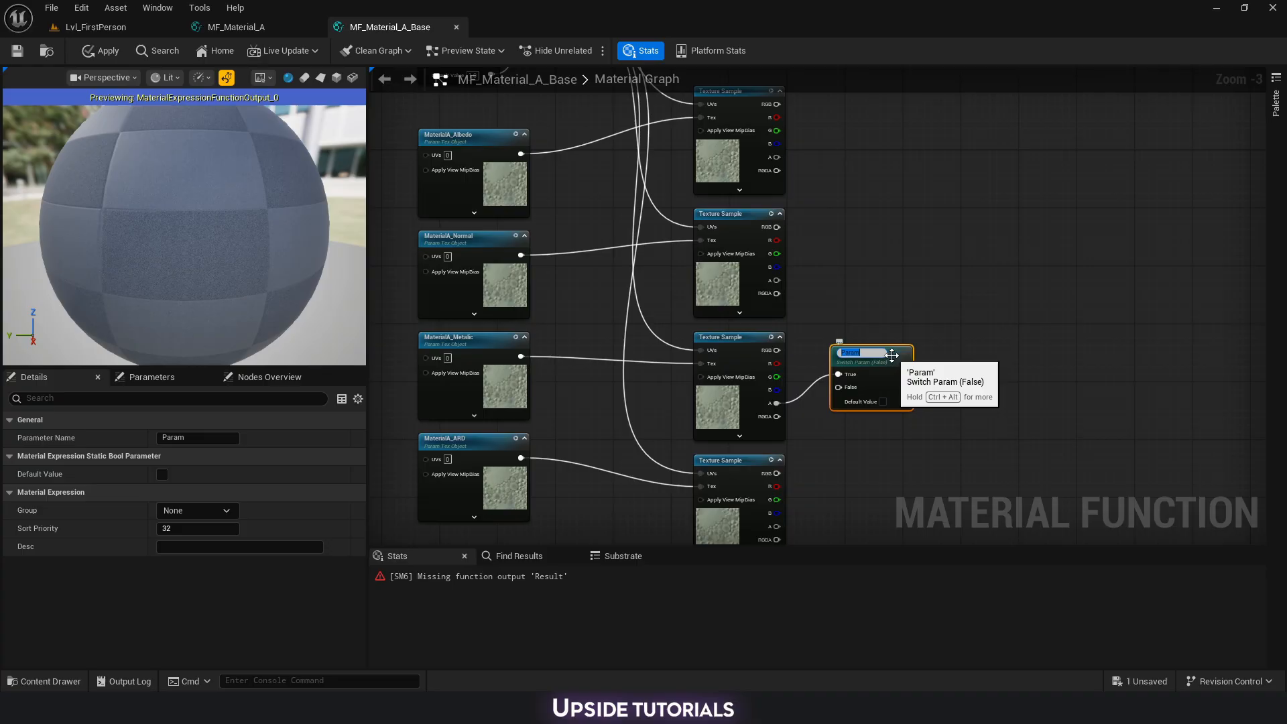
pyautogui.write('MaterialA Metalic Map')
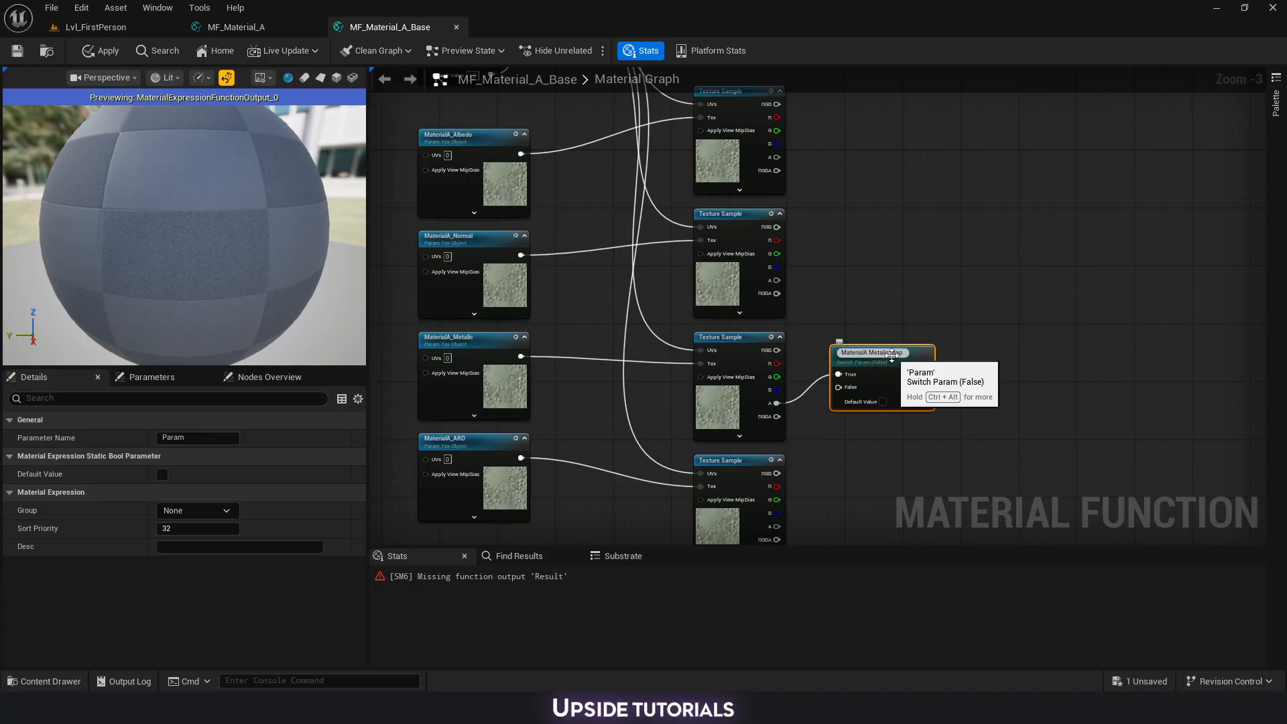
pyautogui.press('Return')
# Add a constant connected to the Metalic Map switch's False input, convert it to a parameter and name it Material A Metallic Power.
pyautogui.scroll(2, 791, 405)
pyautogui.press('1')
pyautogui.click(831, 432)
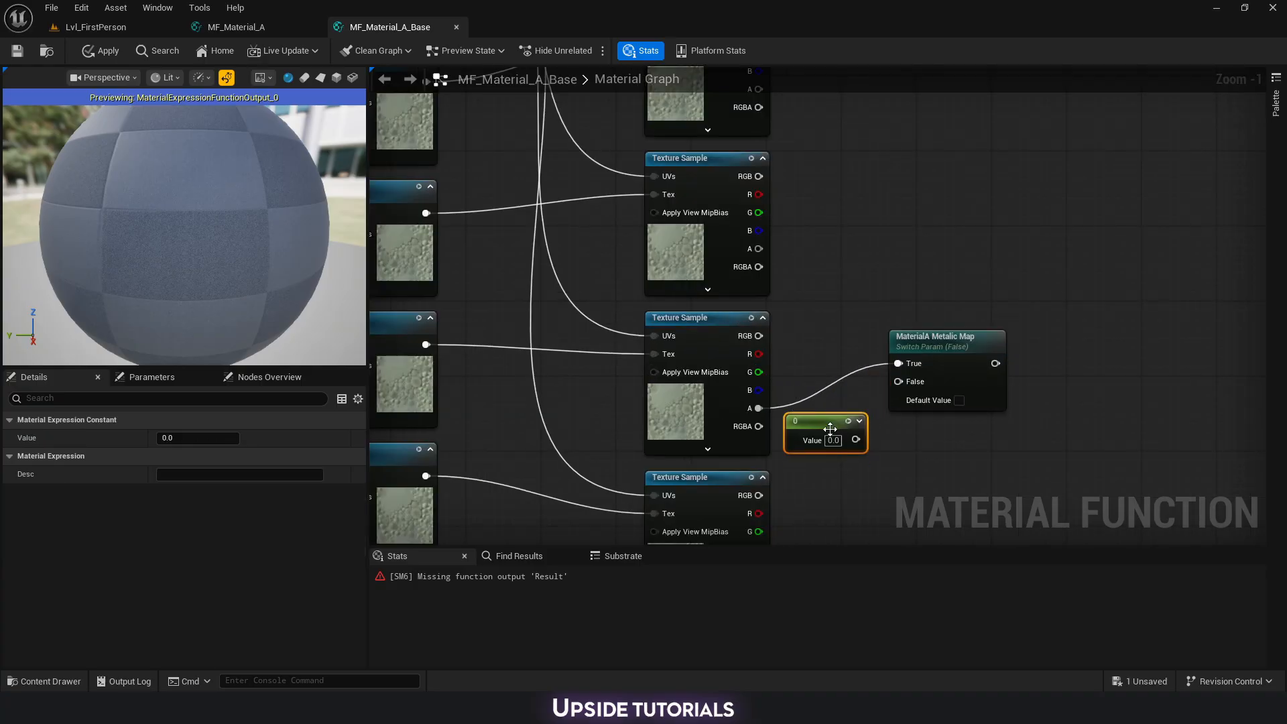
pyautogui.moveTo(855, 439); pyautogui.dragTo(894, 381)
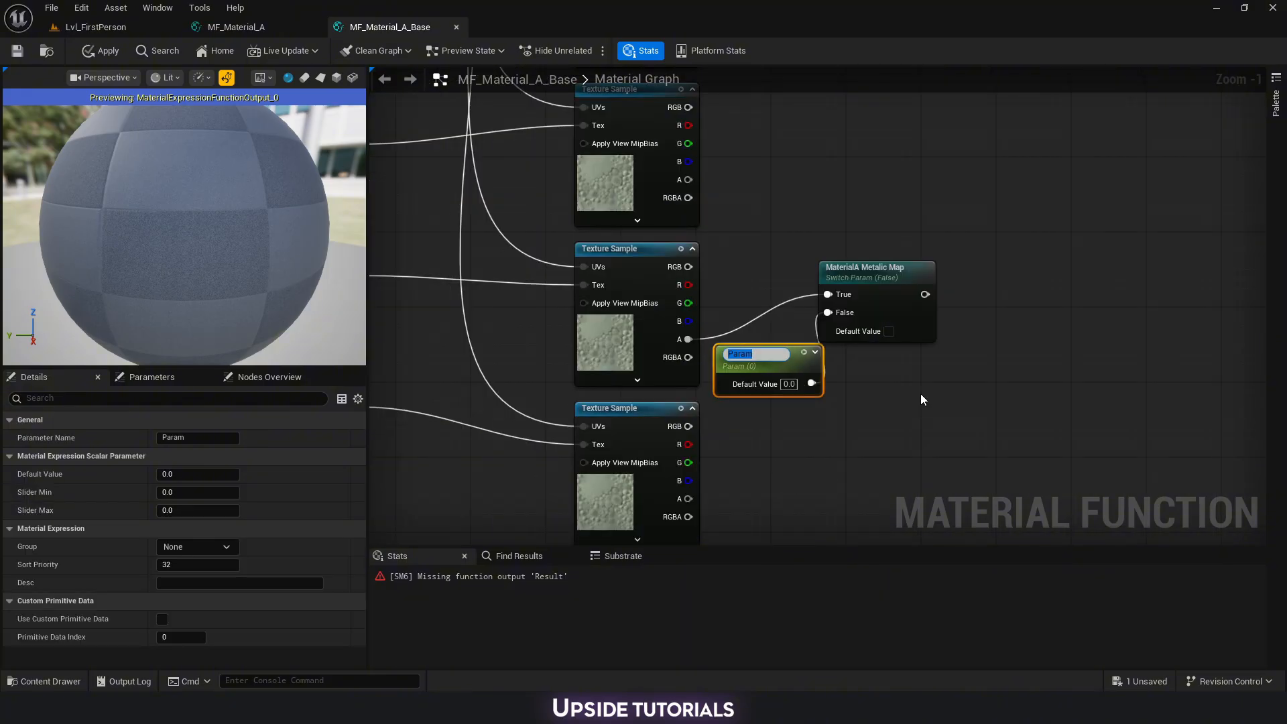
pyautogui.write('Material ')
pyautogui.write('A Metali')
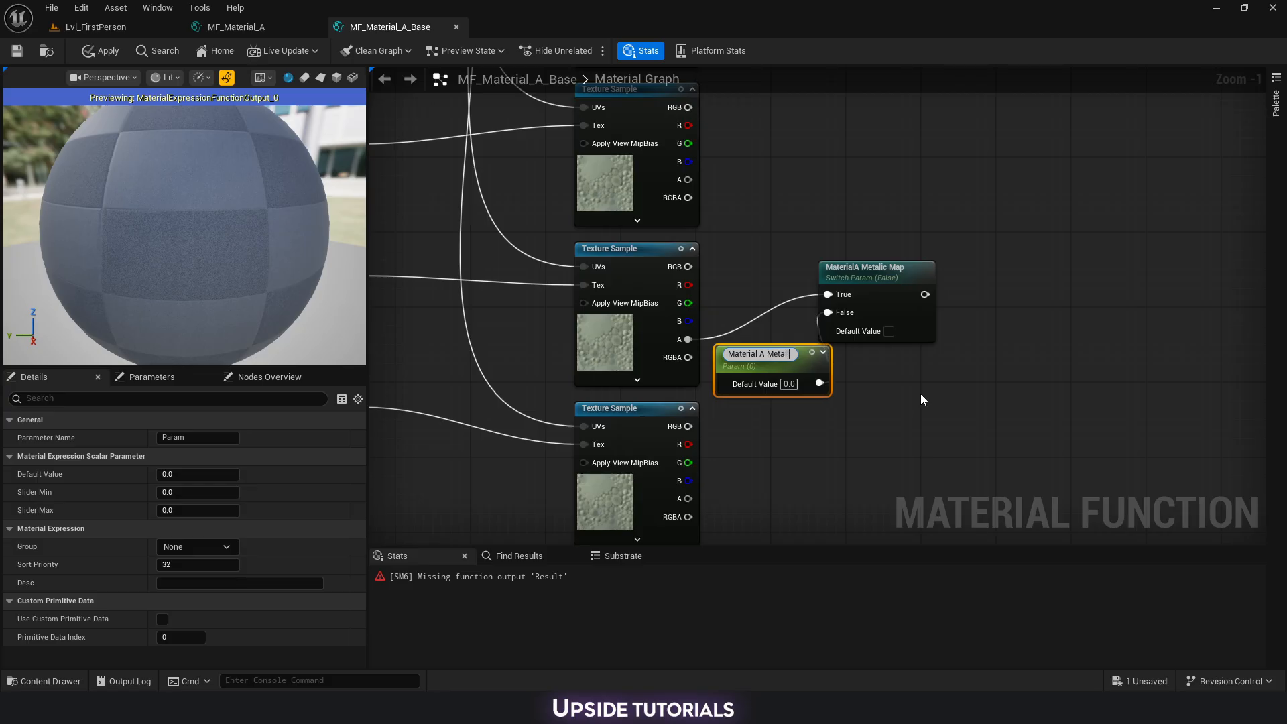
pyautogui.write('ic Power')
pyautogui.press('Return')
pyautogui.click(920, 393)
# Move the MaterialA Metalic Map switch and the Material A Metallic Power parameter slightly upward in the graph.
pyautogui.moveTo(919, 392); pyautogui.dragTo(771, 352, button='right')
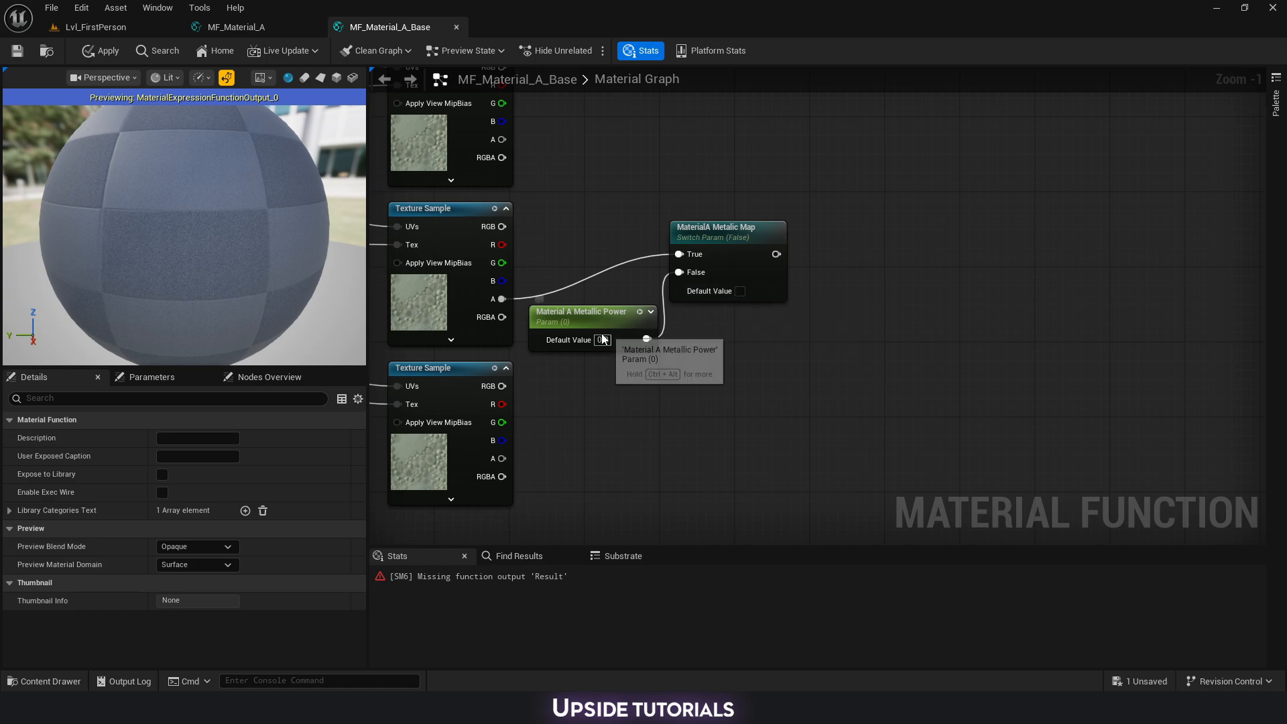
pyautogui.click(601, 314)
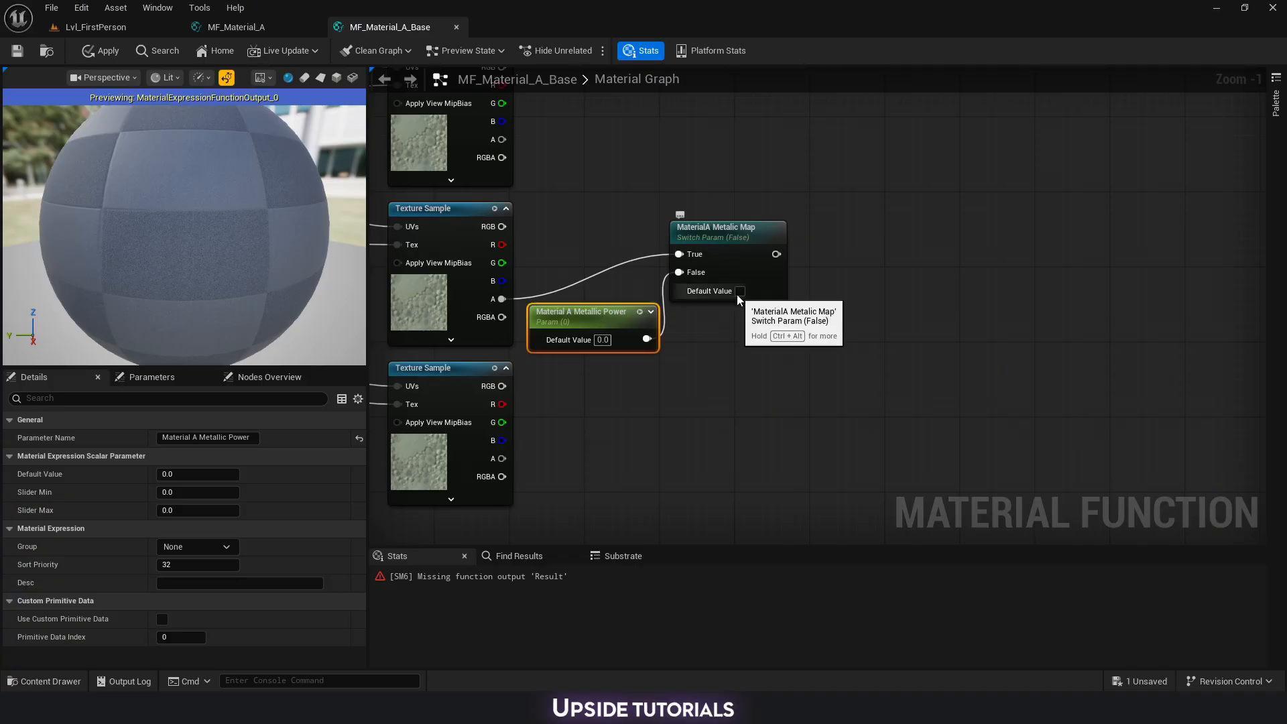
pyautogui.moveTo(401, 292); pyautogui.dragTo(589, 297, button='right')
pyautogui.moveTo(426, 318); pyautogui.dragTo(637, 310, button='right')
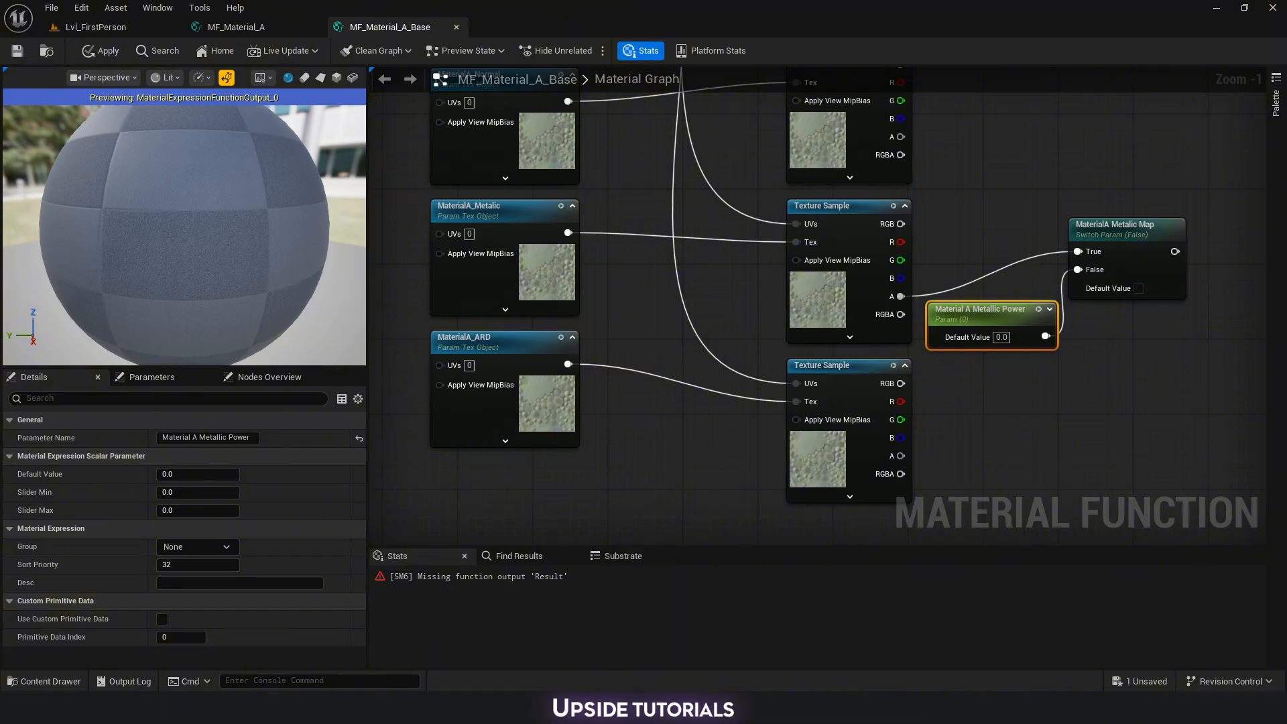
pyautogui.moveTo(815, 282); pyautogui.dragTo(742, 318, button='right')
pyautogui.scroll(-1, 742, 318)
pyautogui.moveTo(863, 285); pyautogui.dragTo(701, 274, button='right')
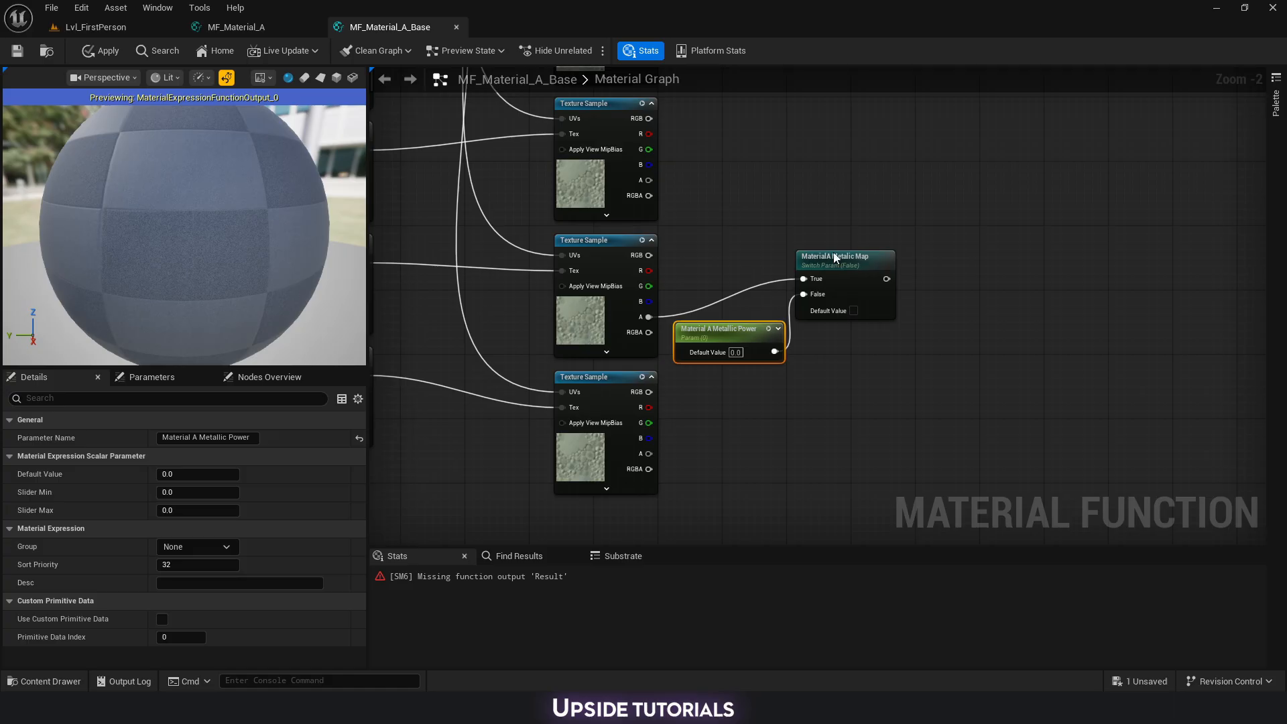
pyautogui.moveTo(834, 252); pyautogui.dragTo(834, 237)
pyautogui.moveTo(732, 334); pyautogui.dragTo(724, 326)
# Duplicate the MaterialA Metalic Map switch and place the copy beside the ARD Texture Sample.
pyautogui.click(660, 395)
pyautogui.scroll(-1, 660, 395)
pyautogui.moveTo(660, 395); pyautogui.dragTo(593, 316, button='right')
pyautogui.moveTo(729, 383); pyautogui.dragTo(860, 368, button='right')
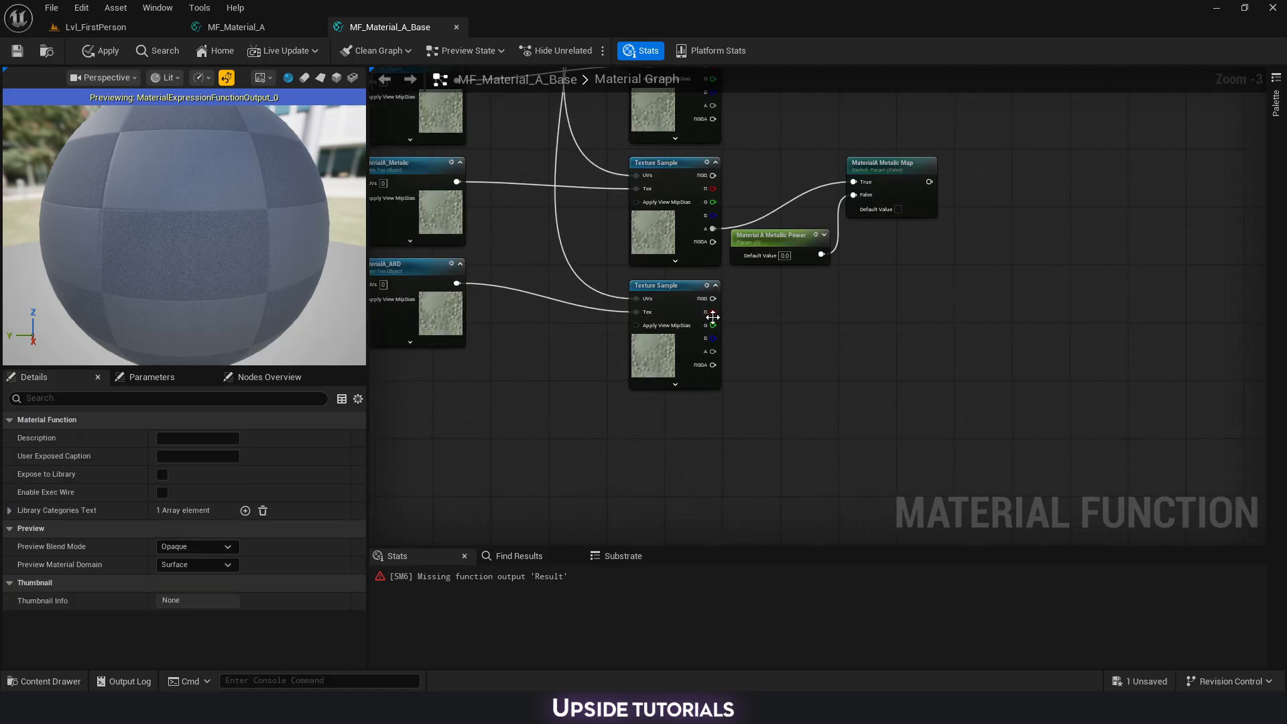
pyautogui.click(679, 308)
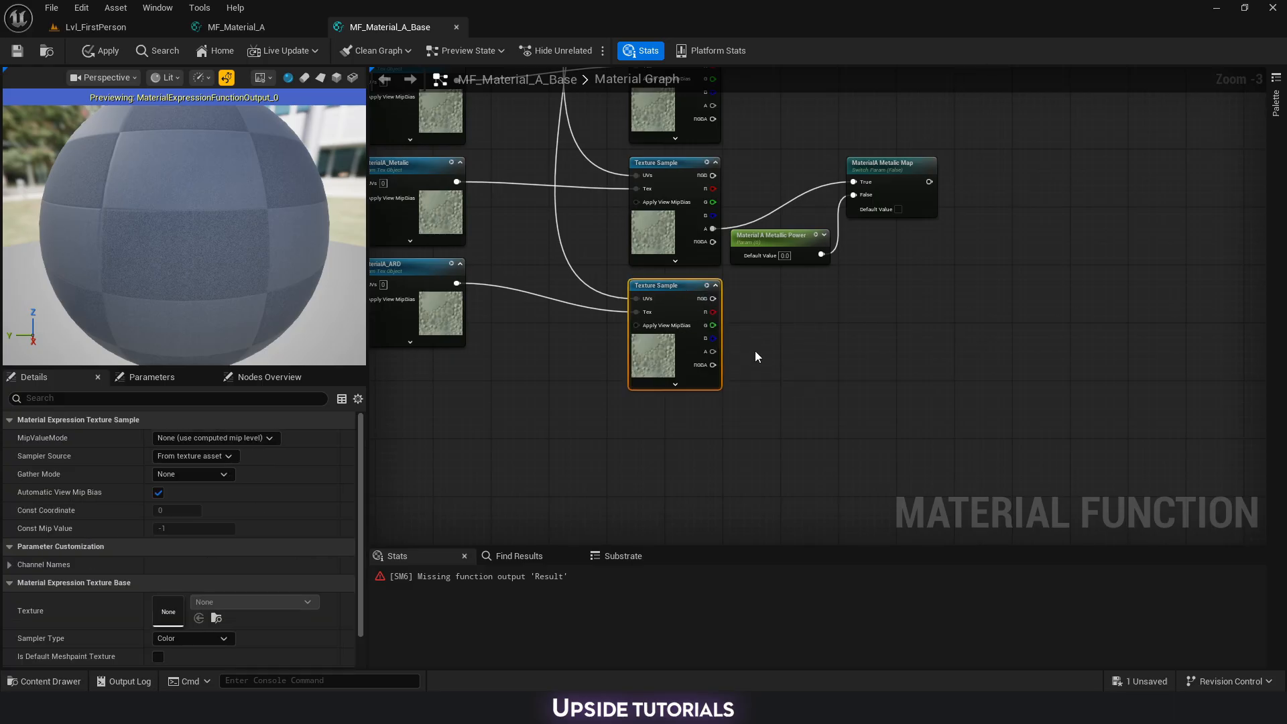
pyautogui.moveTo(504, 339); pyautogui.dragTo(570, 395, button='right')
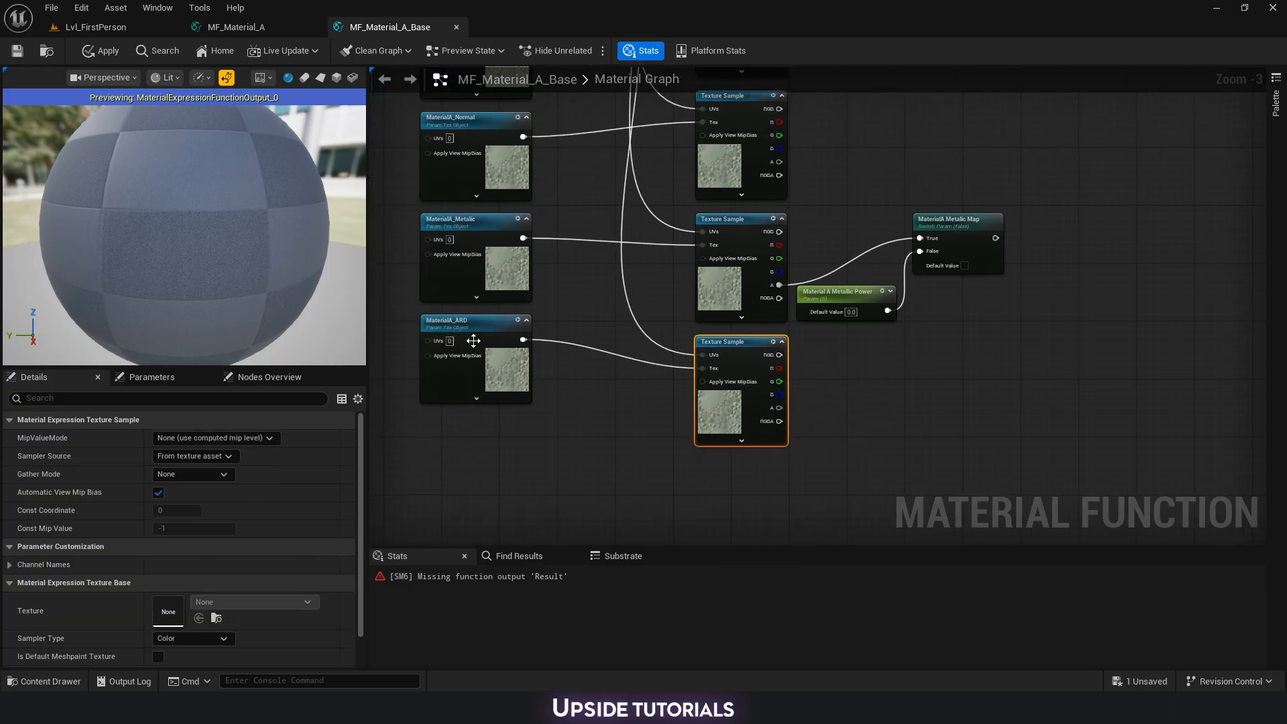
pyautogui.moveTo(861, 365); pyautogui.dragTo(678, 367, button='right')
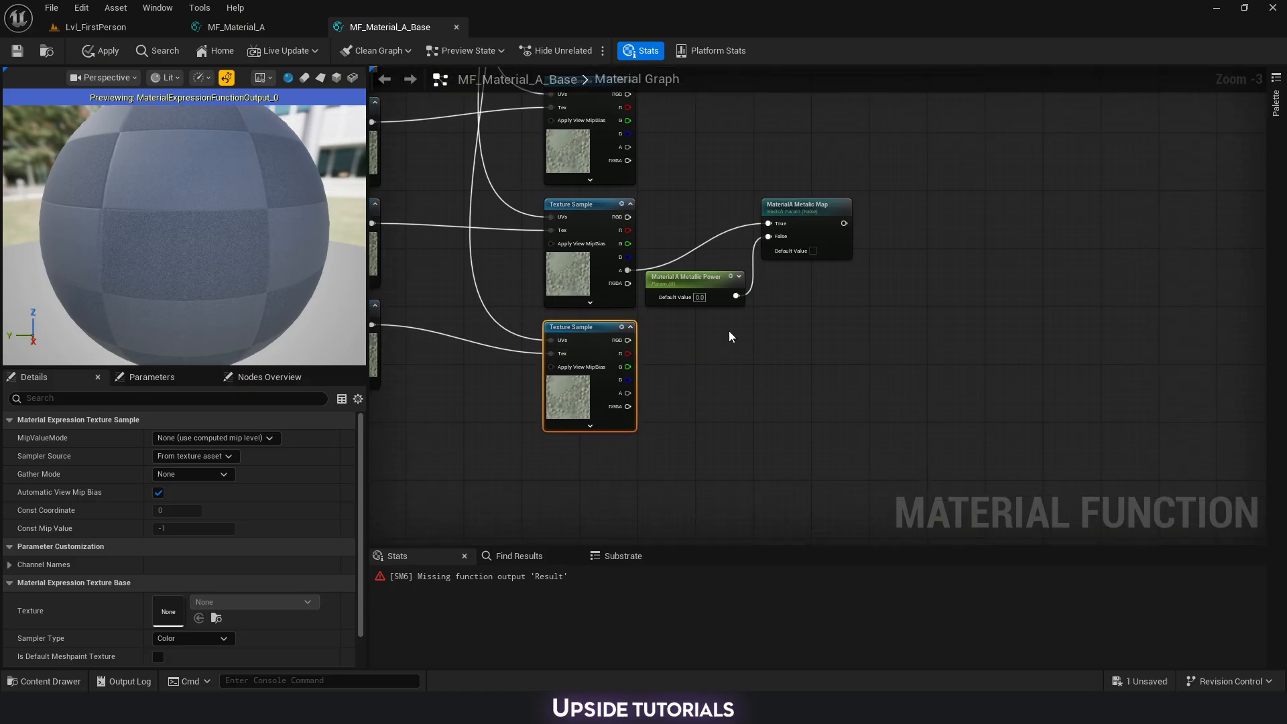
pyautogui.click(808, 215)
pyautogui.hotkey('ctrl', 'd')
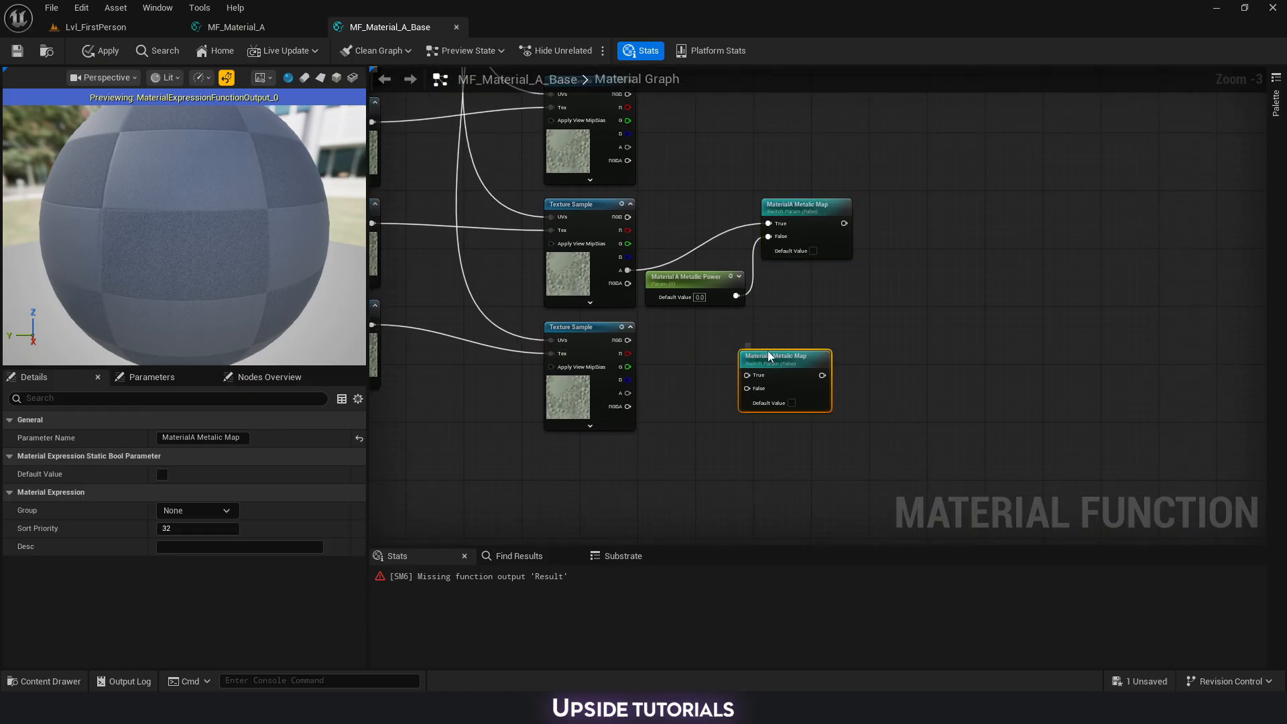
pyautogui.moveTo(789, 358); pyautogui.dragTo(722, 330)
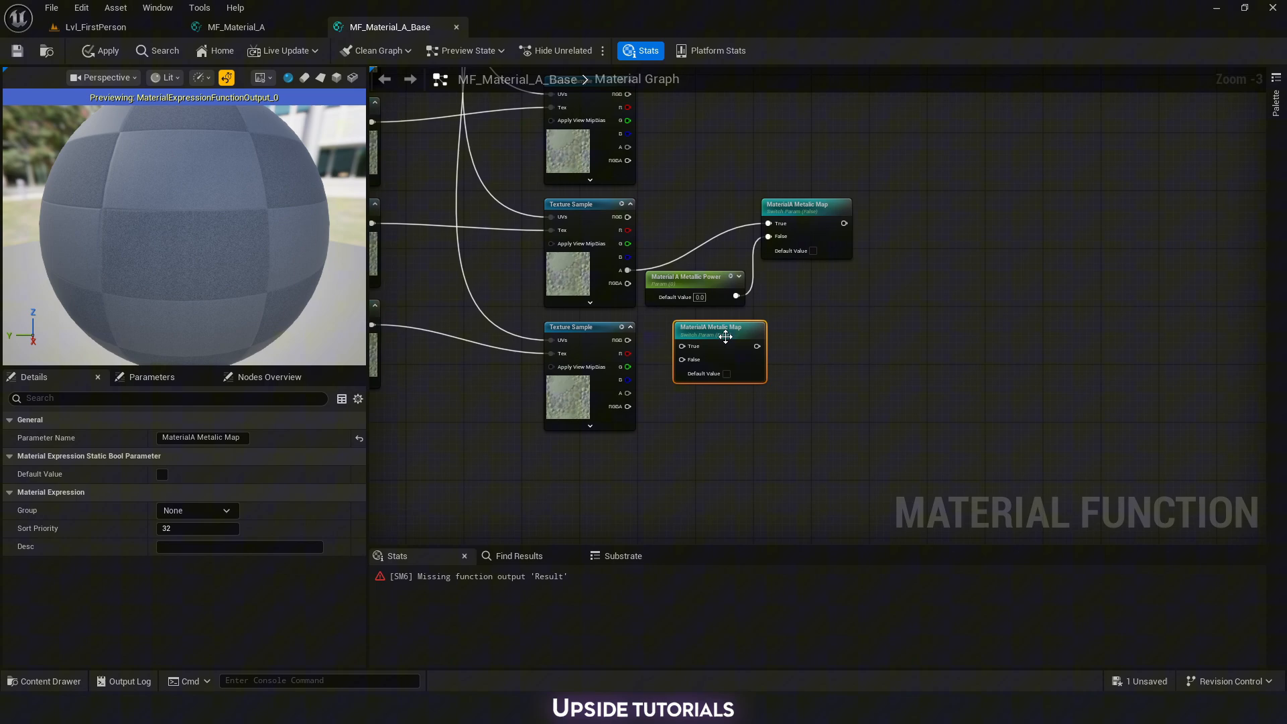
# Rename the duplicated switch parameter as Material A - Use ARD Map.
pyautogui.click(221, 438)
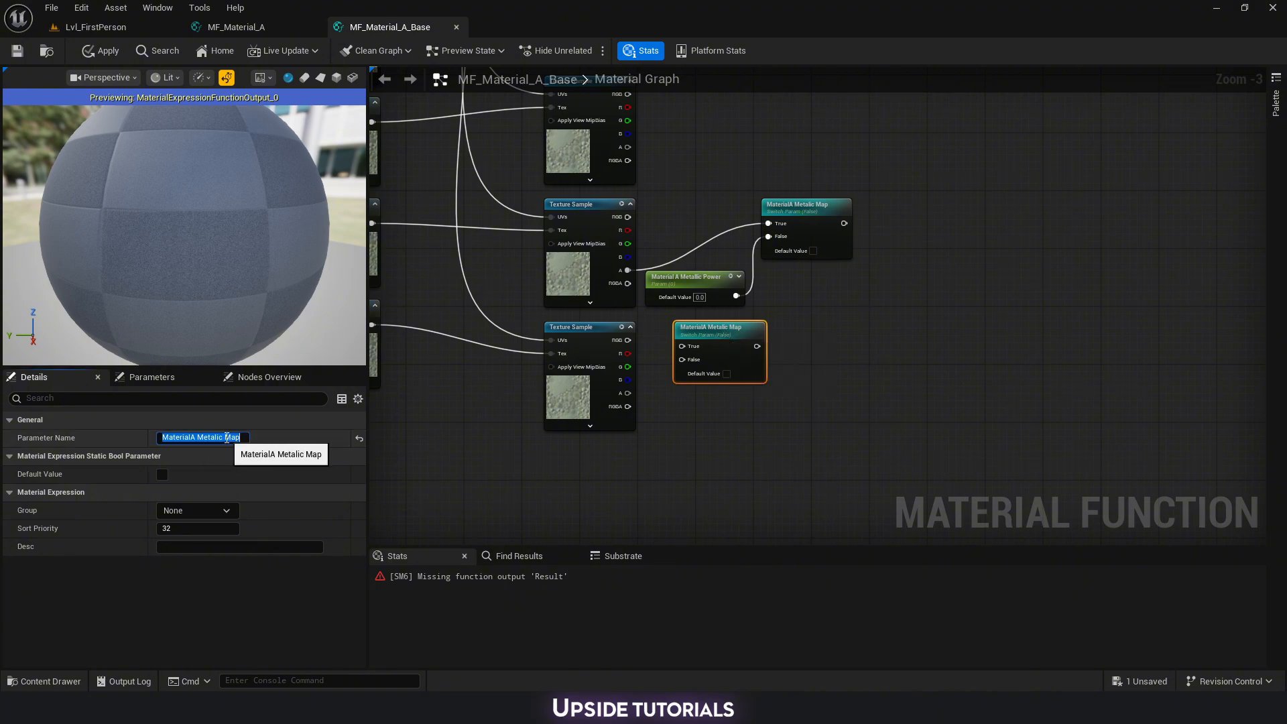
pyautogui.write('Ma')
pyautogui.press('Return')
pyautogui.scroll(2, 661, 362)
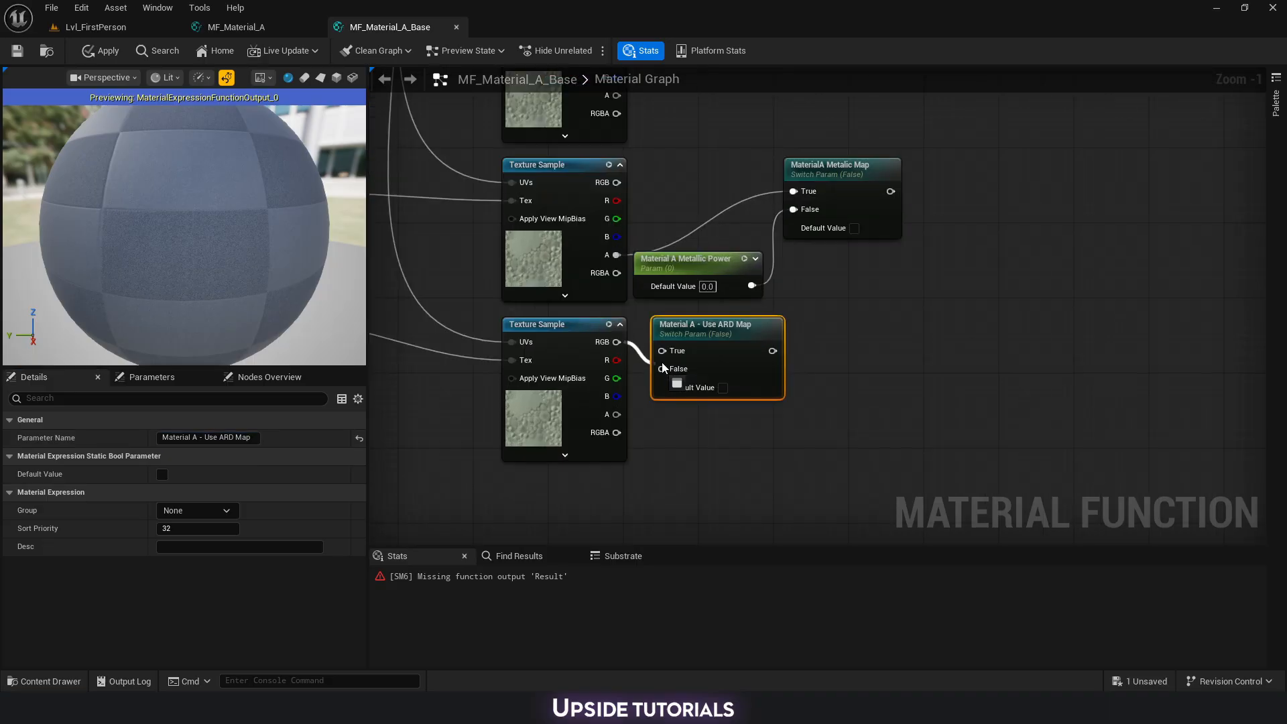
# Connect the ARD Texture Sample's RGB output to the Use ARD Map switch's True input and enable the switch's default value.
pyautogui.moveTo(616, 342); pyautogui.dragTo(664, 358)
pyautogui.click(722, 387)
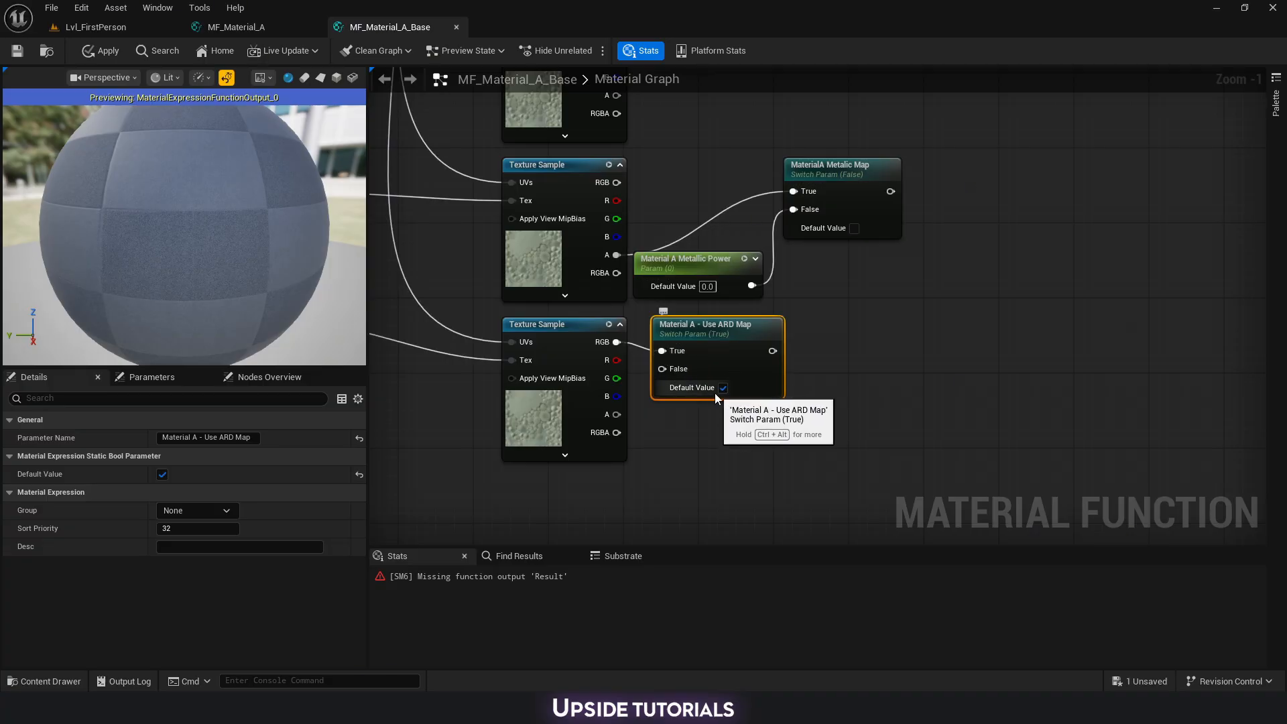
pyautogui.scroll(-1, 664, 368)
pyautogui.moveTo(689, 296); pyautogui.dragTo(697, 297)
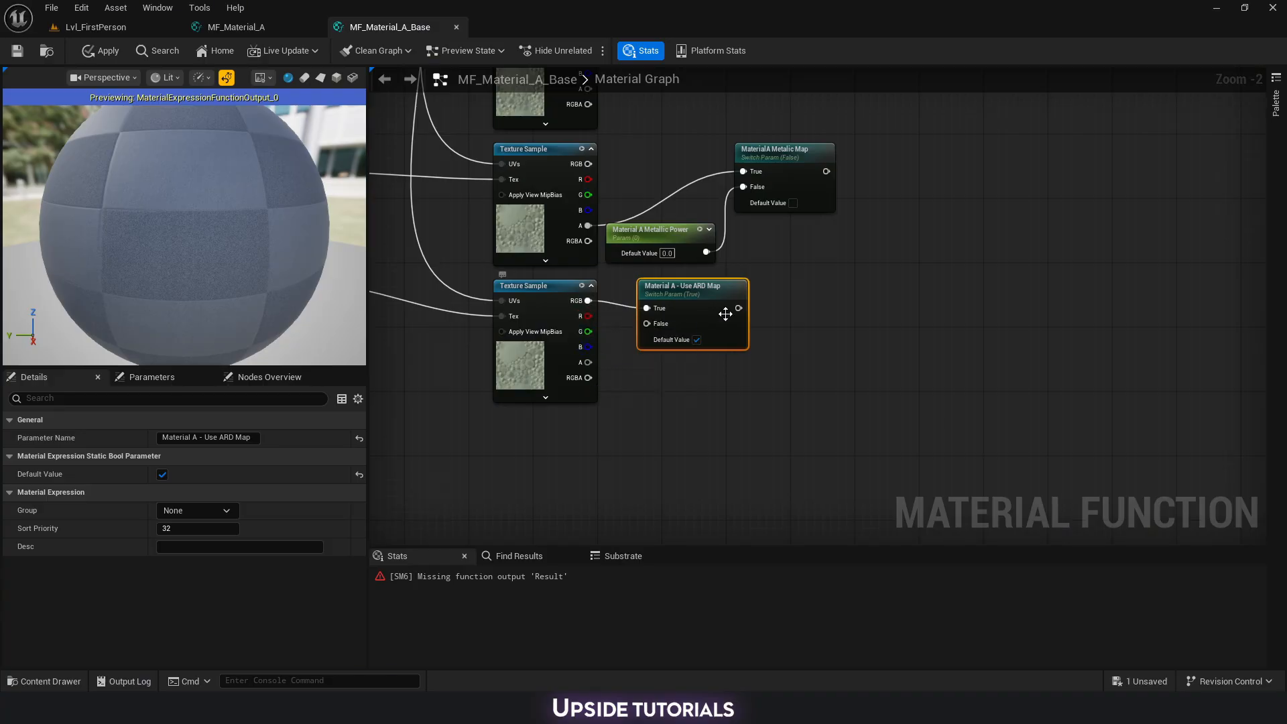
pyautogui.moveTo(695, 295); pyautogui.dragTo(701, 300)
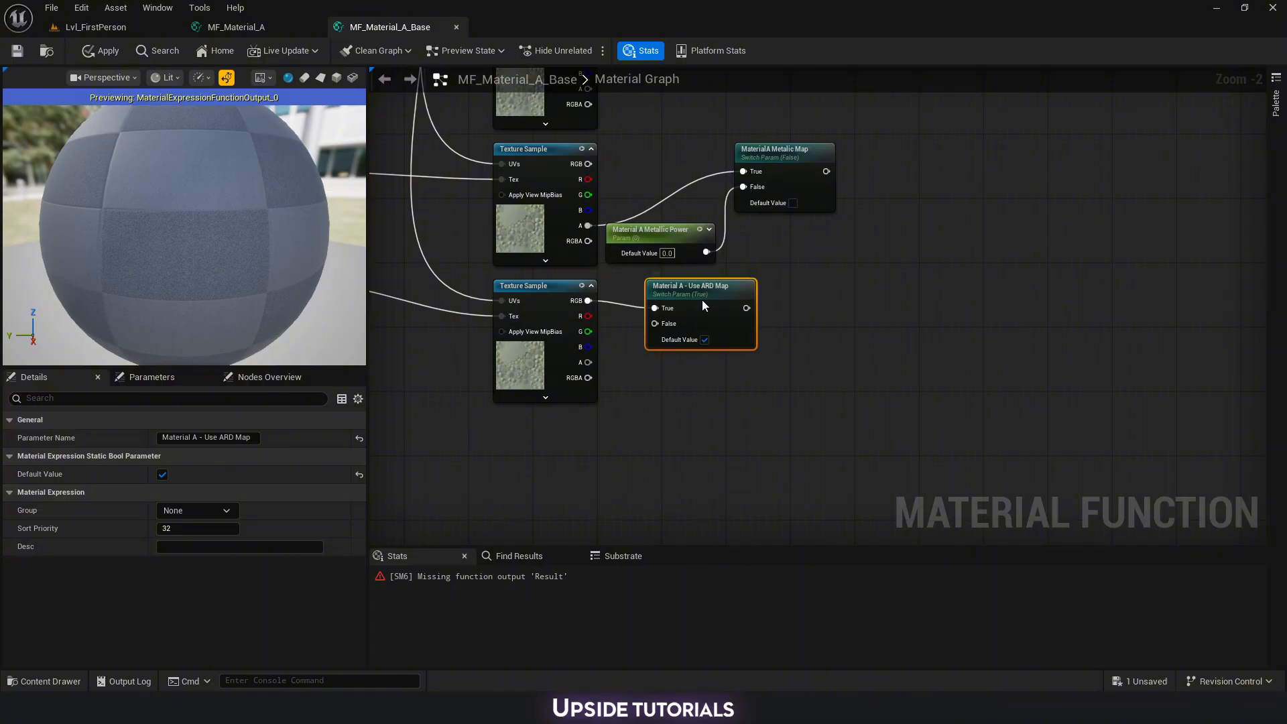
# Stack two copies of the Use ARD Map switch below it and connect the ARD Texture Sample's RGB output to their True inputs.
pyautogui.hotkey('ctrl', 'd')
pyautogui.moveTo(726, 388); pyautogui.dragTo(694, 369)
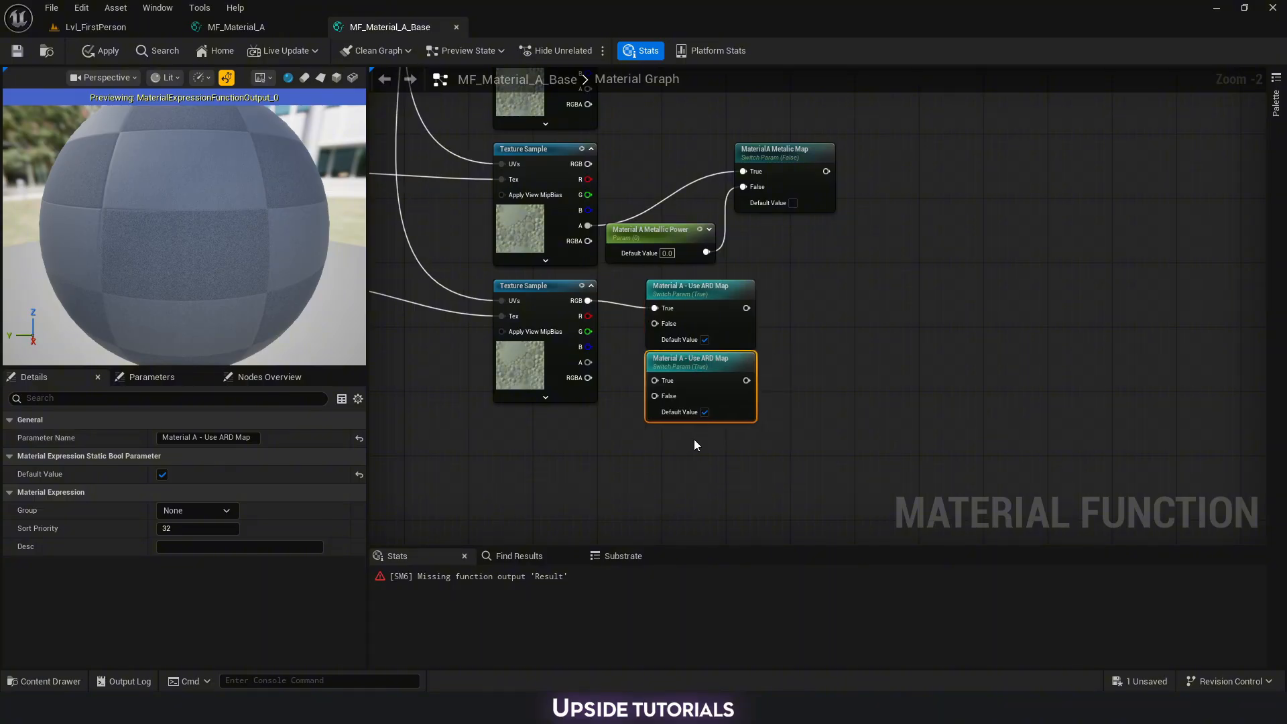
pyautogui.hotkey('ctrl', 'd')
pyautogui.moveTo(716, 446); pyautogui.dragTo(677, 433)
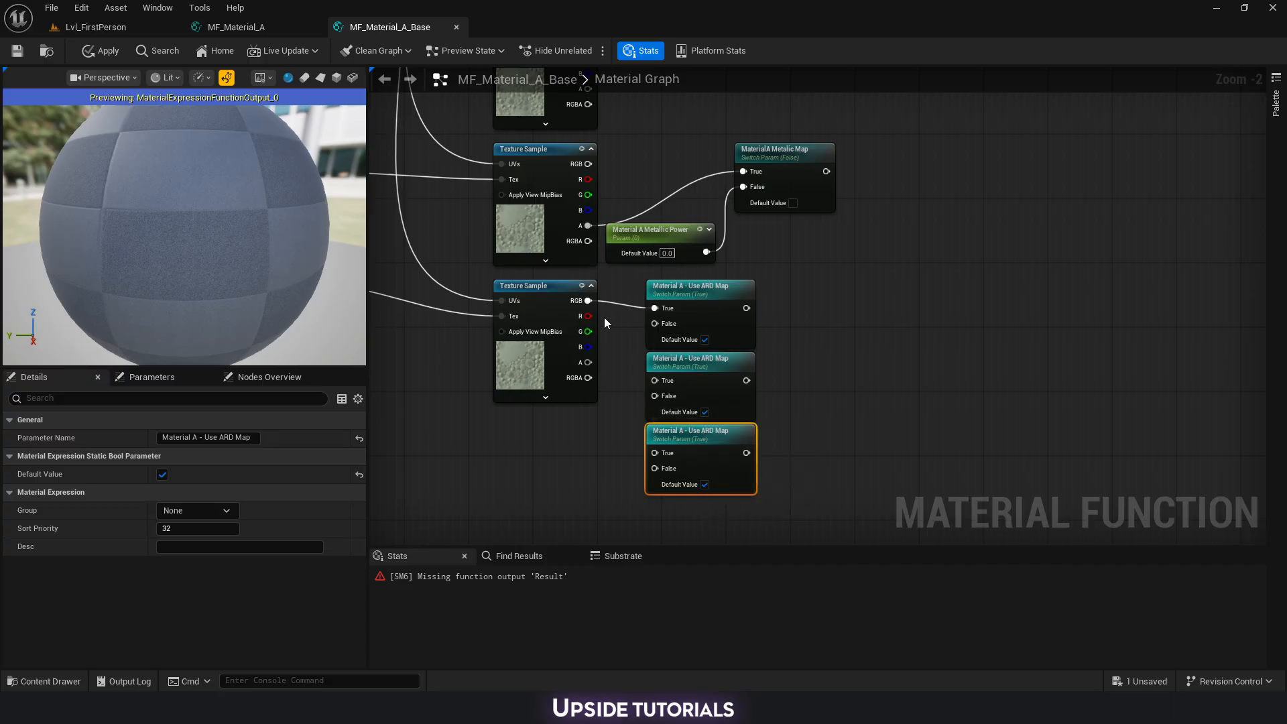
pyautogui.moveTo(588, 300); pyautogui.dragTo(654, 380)
pyautogui.moveTo(588, 301); pyautogui.dragTo(654, 453)
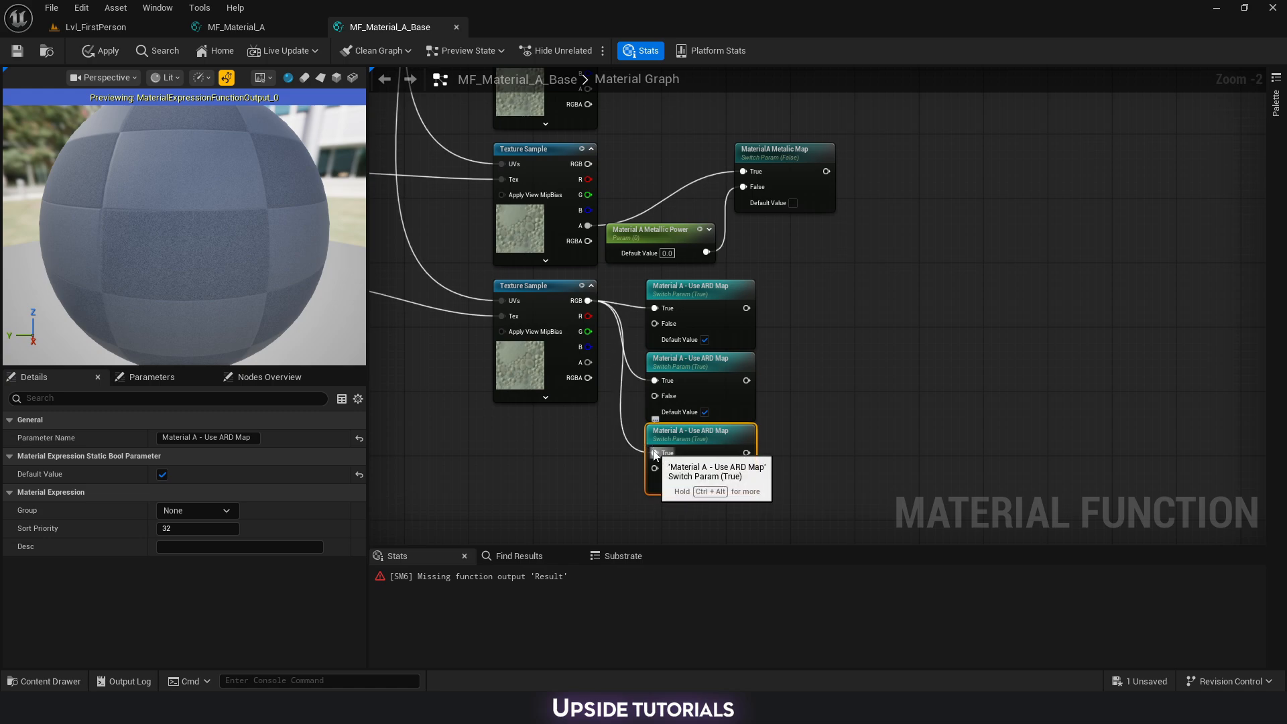
# Make three copies of the Material A Metallic Power parameter and stack them below the ARD Texture Sample.
pyautogui.click(650, 234)
pyautogui.moveTo(575, 436); pyautogui.dragTo(618, 368, button='right')
pyautogui.hotkey('ctrl', 'd')
pyautogui.moveTo(643, 365); pyautogui.dragTo(589, 350)
pyautogui.hotkey('ctrl', 'd')
pyautogui.moveTo(599, 407); pyautogui.dragTo(580, 401)
pyautogui.hotkey('ctrl', 'd')
pyautogui.moveTo(655, 439); pyautogui.dragTo(590, 439)
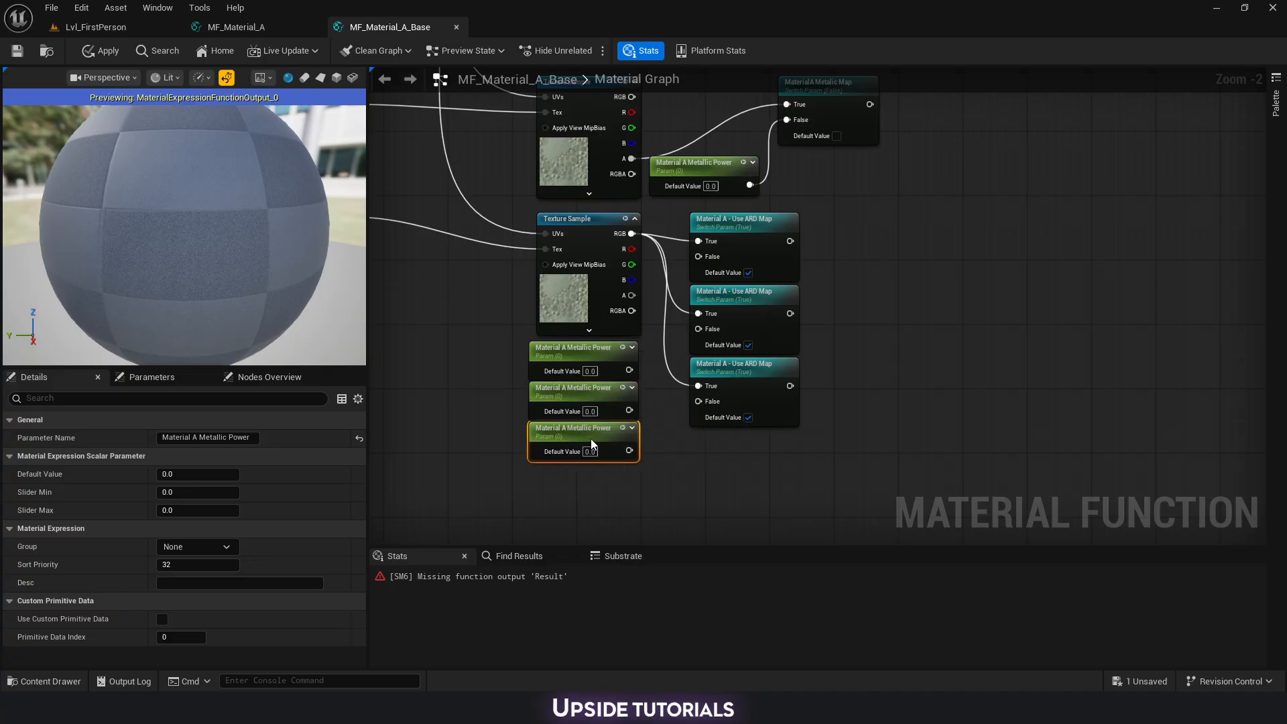
# Rename the three copied parameters, from upper to lower, as Material A AO, Material A Roughness and Material A Displacement.
pyautogui.click(593, 352)
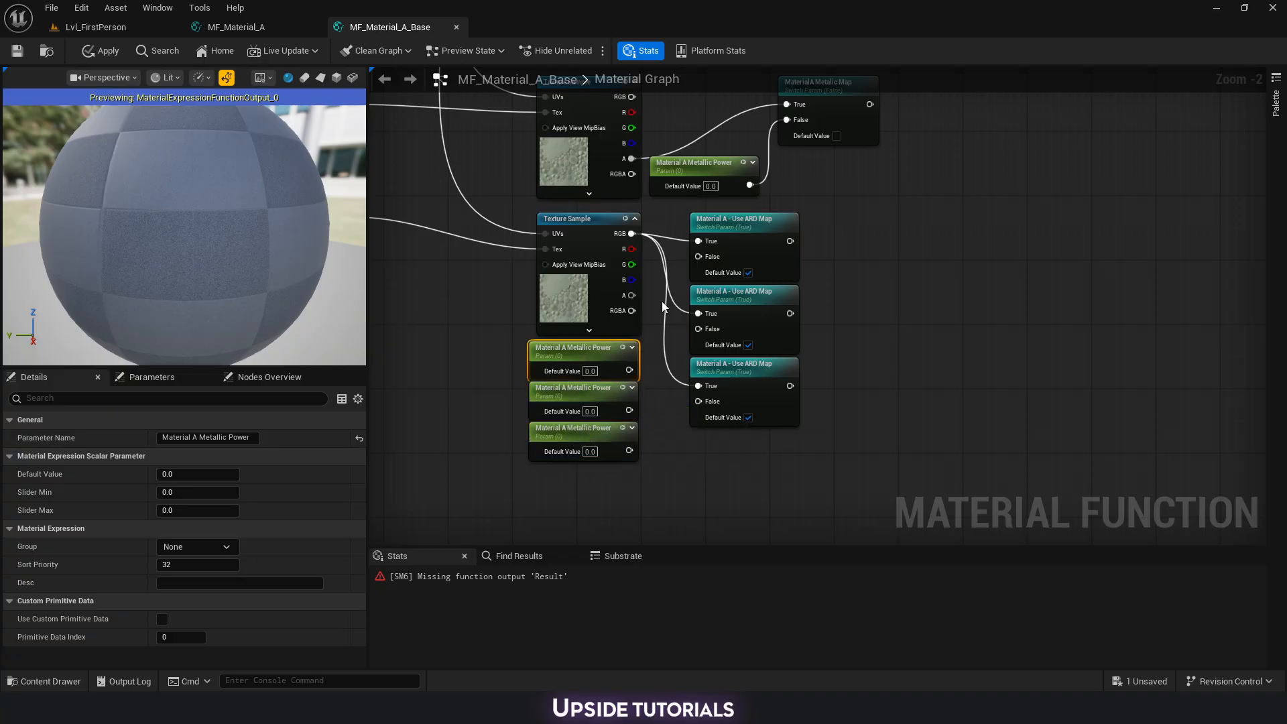
pyautogui.scroll(2, 566, 349)
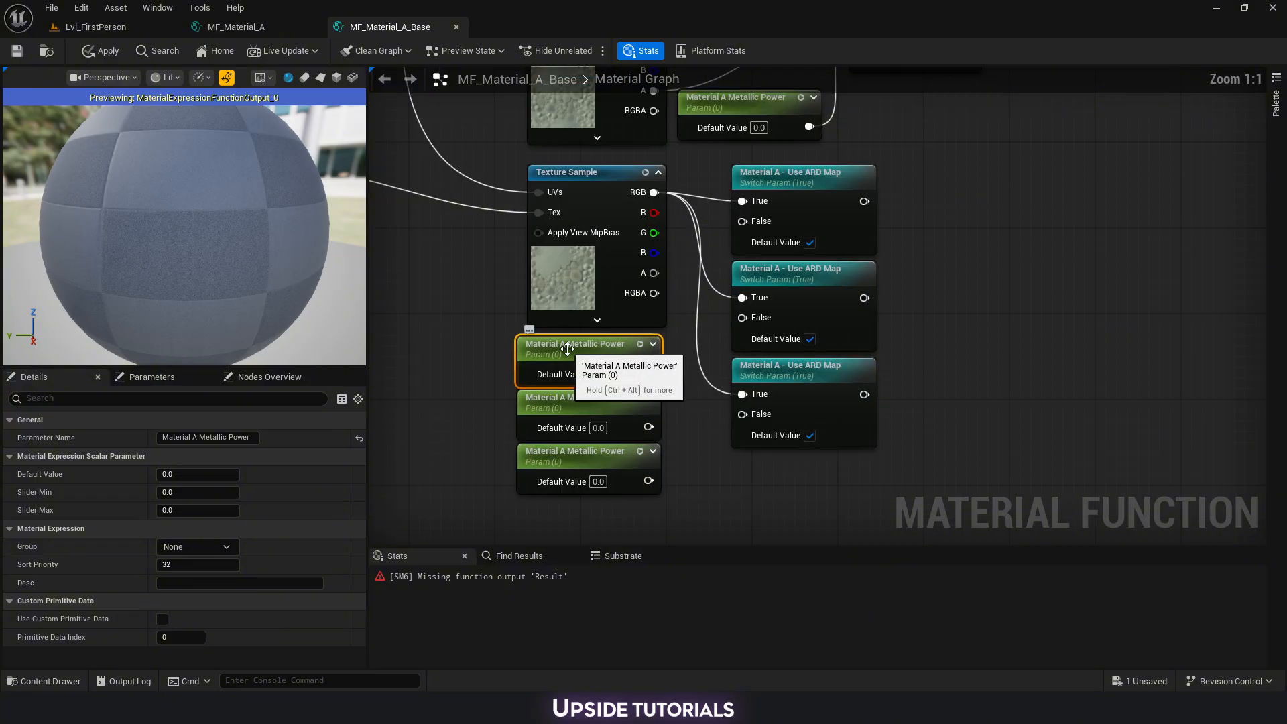
pyautogui.doubleClick(567, 348)
pyautogui.moveTo(572, 347); pyautogui.dragTo(658, 349)
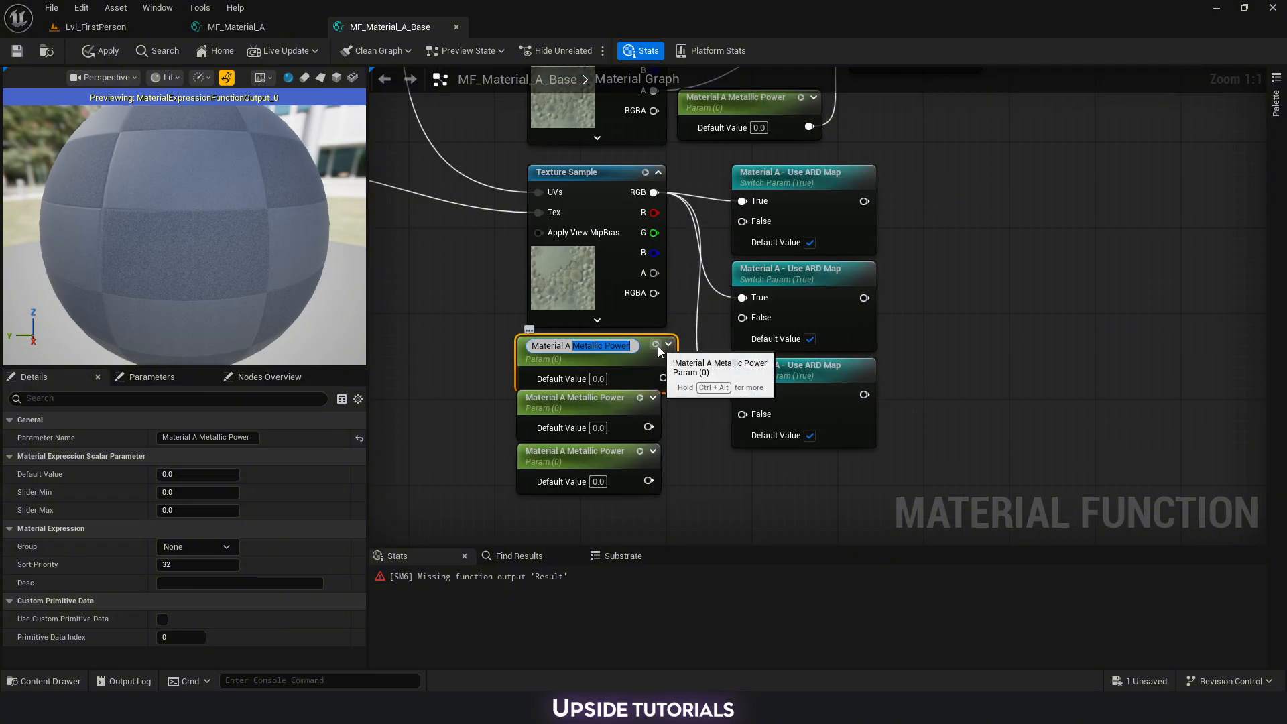
pyautogui.write('AO')
pyautogui.click(576, 401)
pyautogui.moveTo(199, 436); pyautogui.dragTo(284, 437)
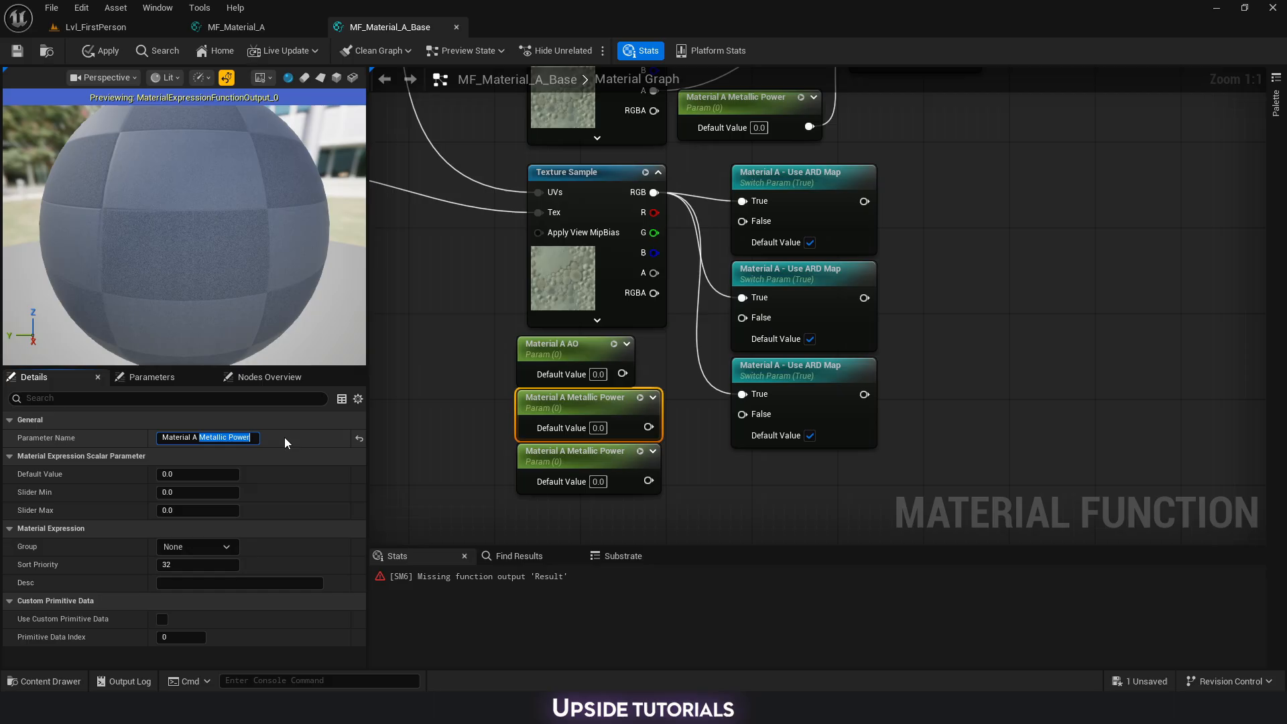
pyautogui.write('Roughness')
pyautogui.click(570, 456)
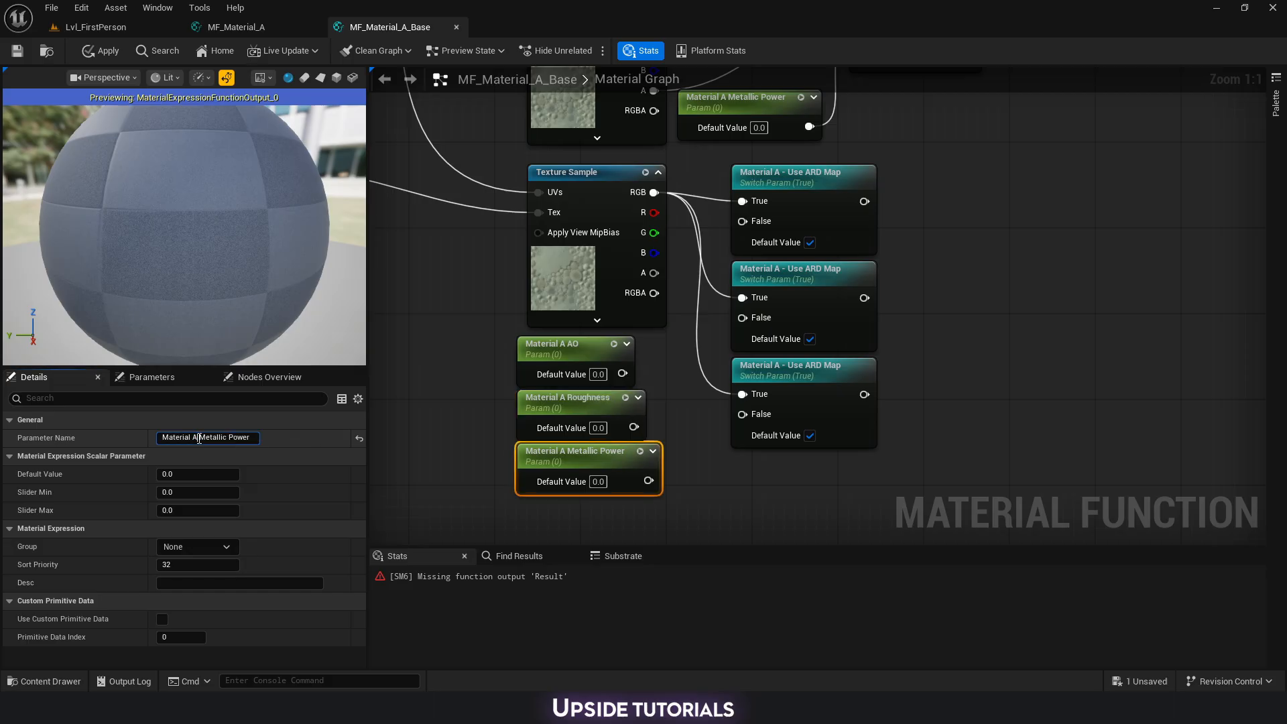
pyautogui.moveTo(199, 437); pyautogui.dragTo(304, 444)
pyautogui.write('Displacement')
pyautogui.press('Return')
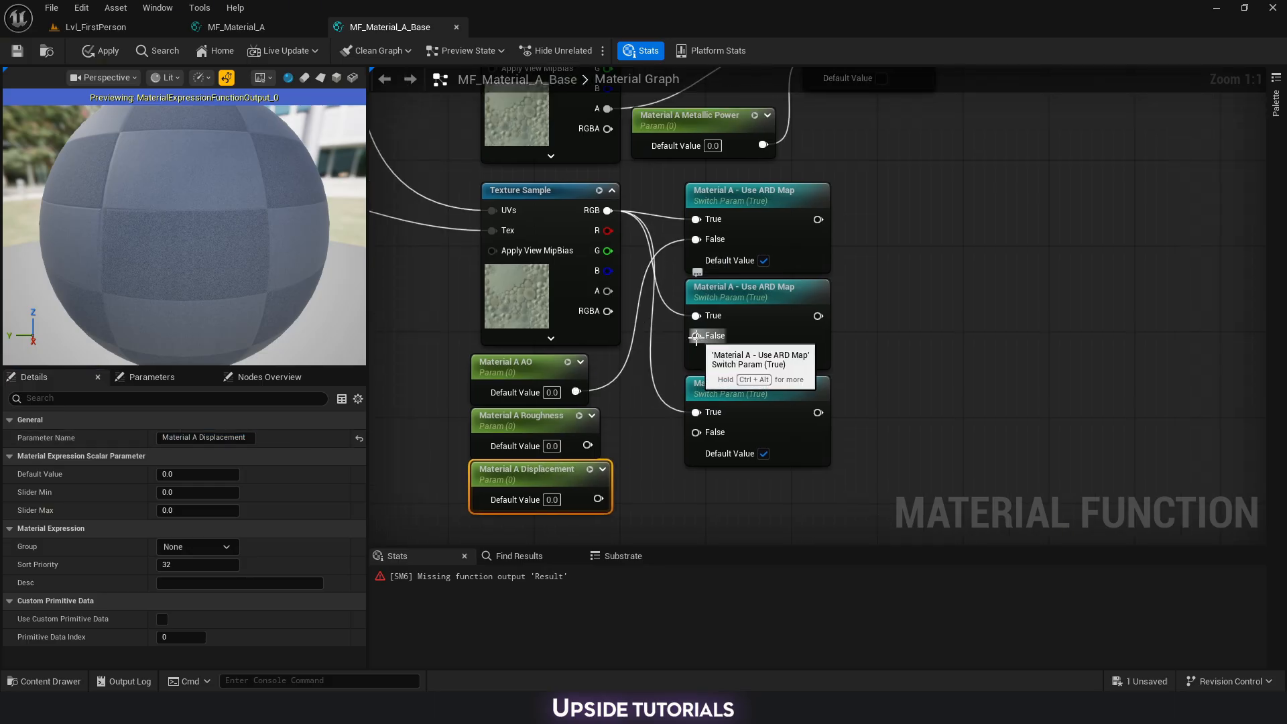
# Connect the AO, Roughness and Displacement parameters to the False inputs of the first, second and third Use ARD Map switches respectively.
pyautogui.moveTo(695, 336); pyautogui.dragTo(587, 444)
pyautogui.moveTo(597, 498); pyautogui.dragTo(699, 437)
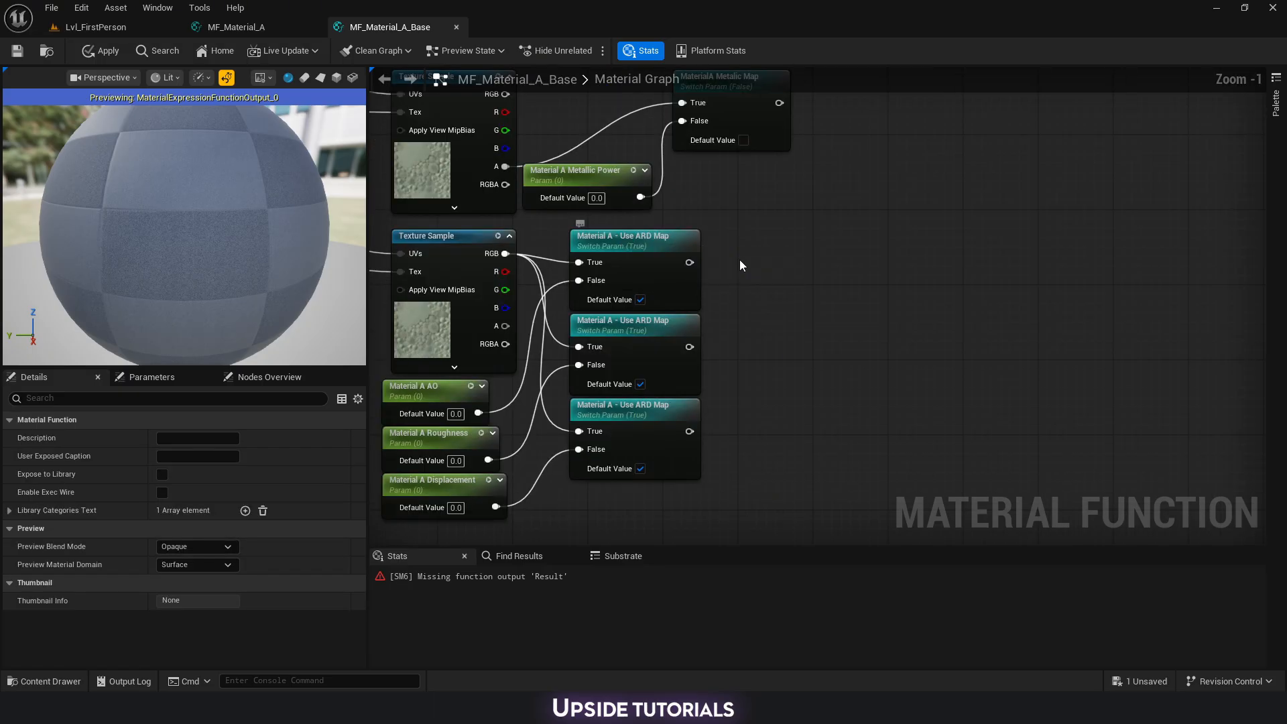
pyautogui.scroll(1, 739, 265)
# Add a BreakOutFloat3Components node for each of the three Use ARD Map switches and connect it to the switch's output.
pyautogui.moveTo(711, 224); pyautogui.dragTo(660, 502)
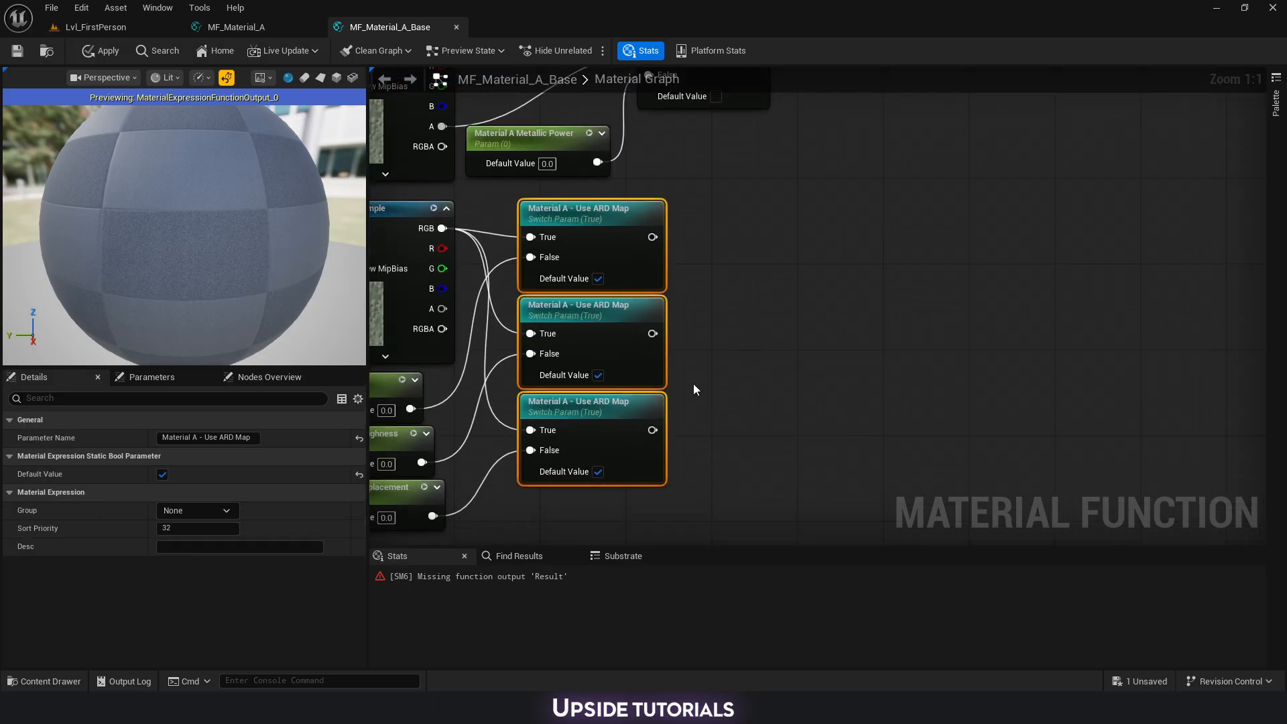
pyautogui.moveTo(712, 235); pyautogui.dragTo(660, 260, button='right')
pyautogui.click(661, 260)
pyautogui.moveTo(606, 263); pyautogui.dragTo(678, 262)
pyautogui.write('breakout')
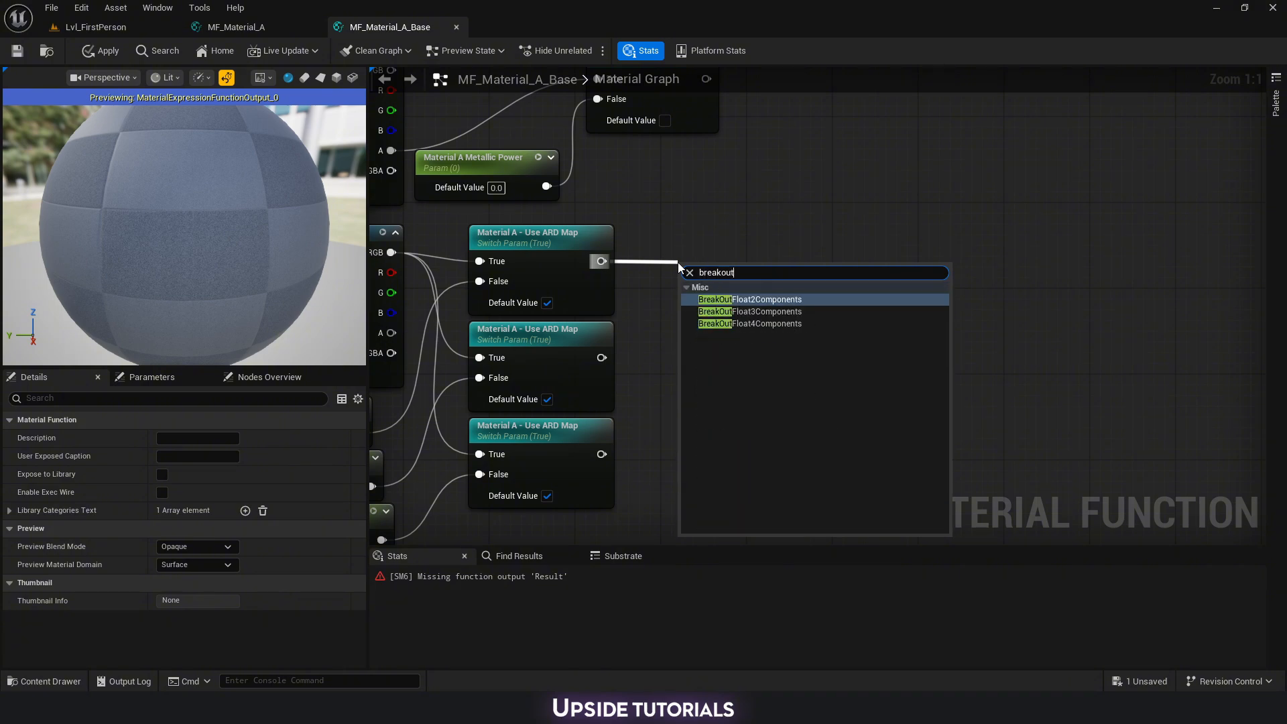
pyautogui.press('Down')
pyautogui.press('Return')
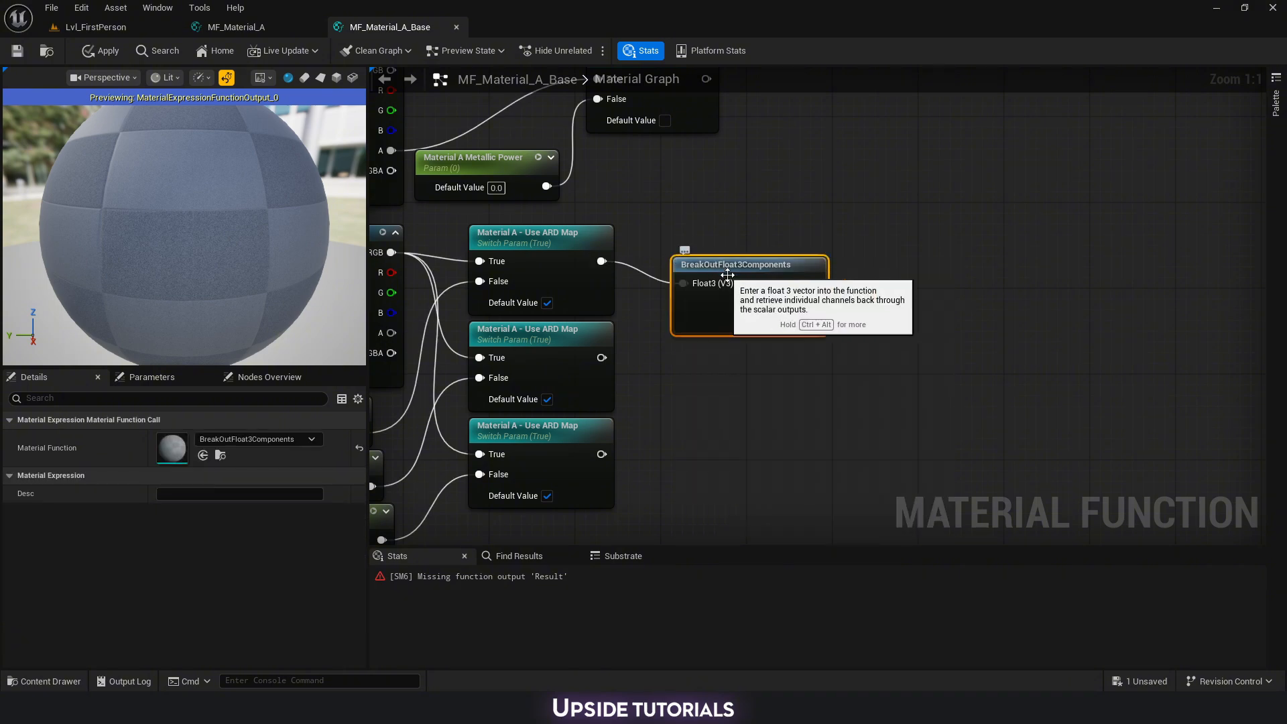
pyautogui.hotkey('ctrl', 'd')
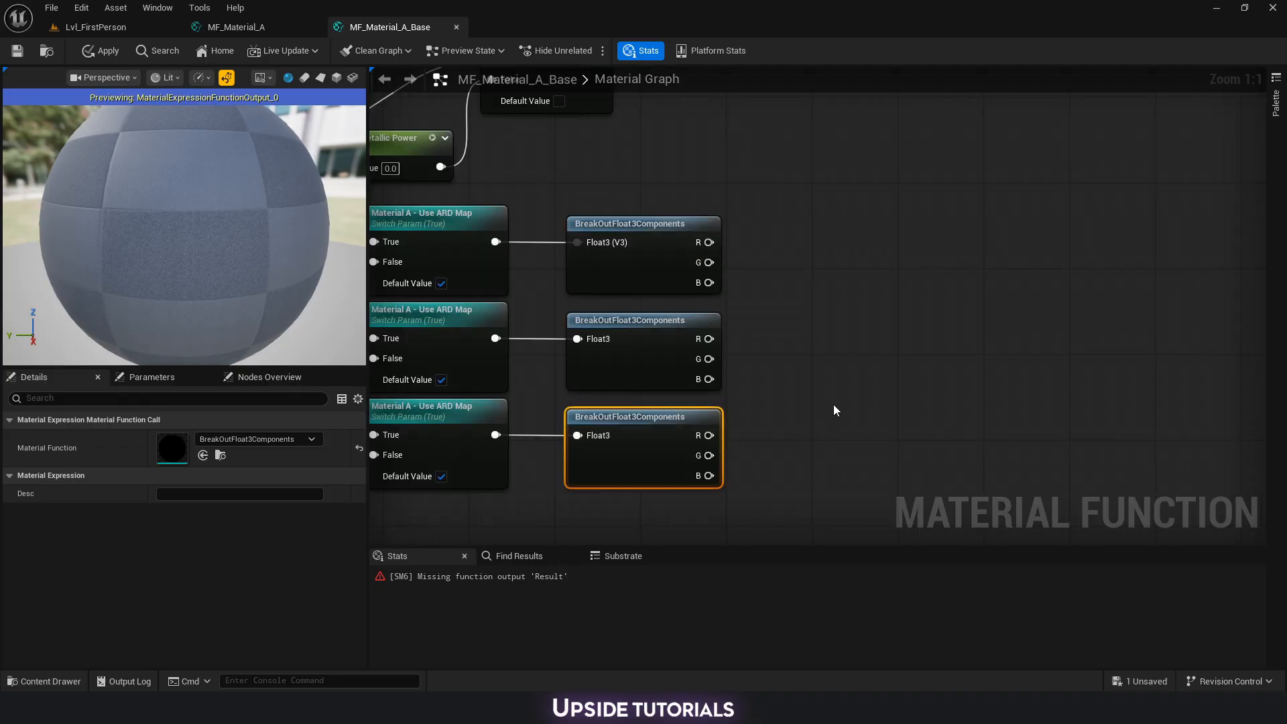
# Move the entire group of texture, parameter, switch and breakout nodes slightly upward, leaving the Output Result node in place.
pyautogui.scroll(-2, 765, 307)
pyautogui.click(931, 376)
pyautogui.moveTo(1085, 493); pyautogui.dragTo(894, 370, button='right')
pyautogui.scroll(-2, 894, 370)
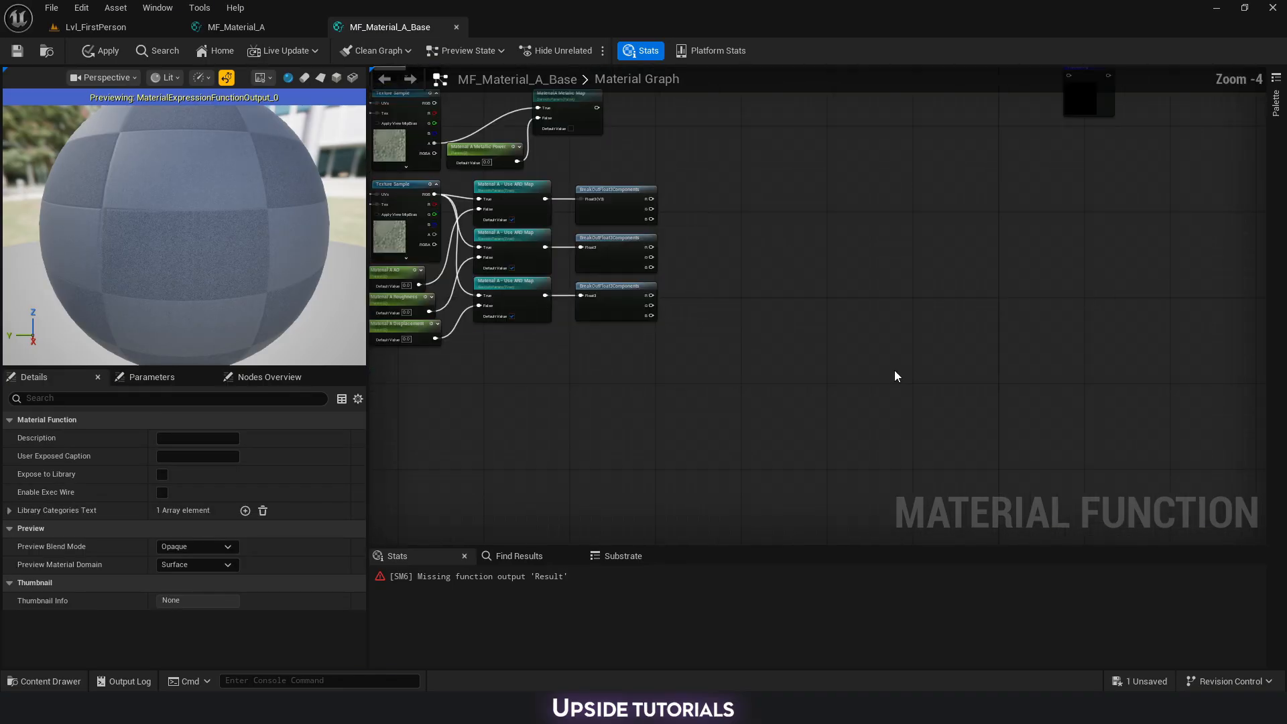
pyautogui.moveTo(554, 154); pyautogui.dragTo(646, 213, button='right')
pyautogui.scroll(-2, 852, 236)
pyautogui.moveTo(853, 236); pyautogui.dragTo(855, 330, button='right')
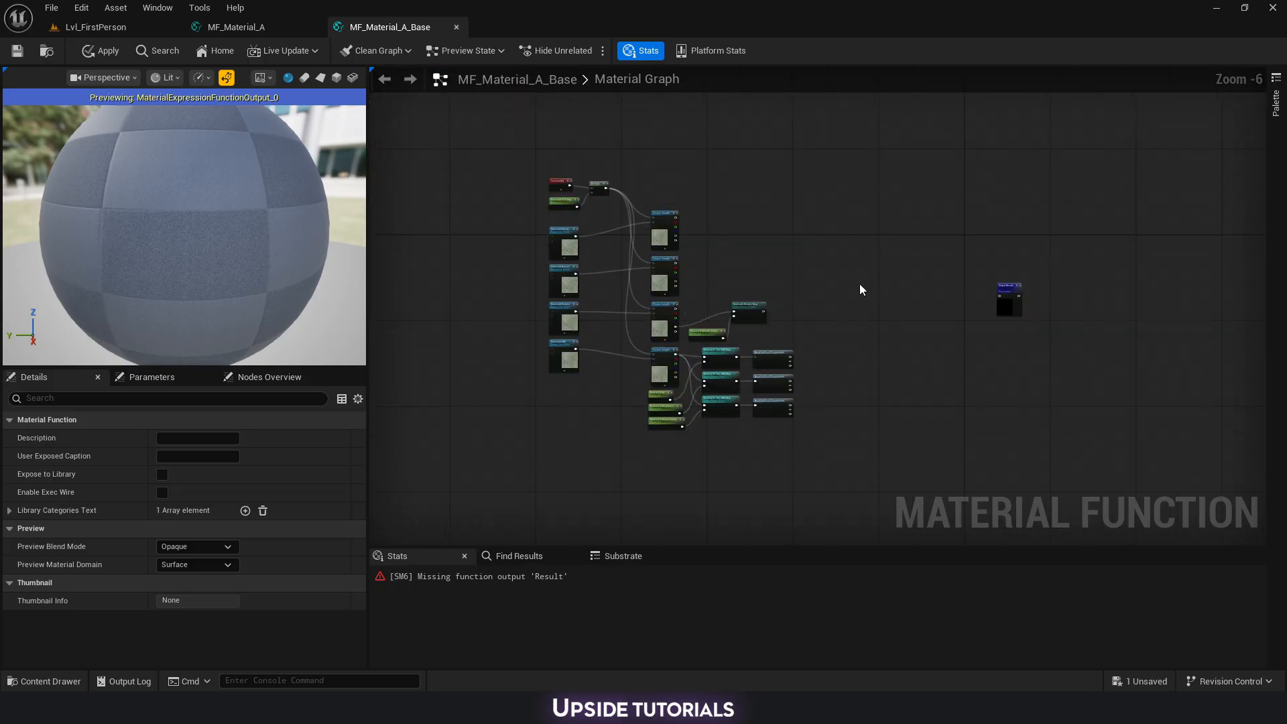
pyautogui.moveTo(483, 149); pyautogui.dragTo(820, 456)
pyautogui.moveTo(762, 354); pyautogui.dragTo(757, 314)
pyautogui.click(839, 327)
# Add a MakeMaterialAttributes node between the existing node network and the Output Result node.
pyautogui.scroll(2, 837, 303)
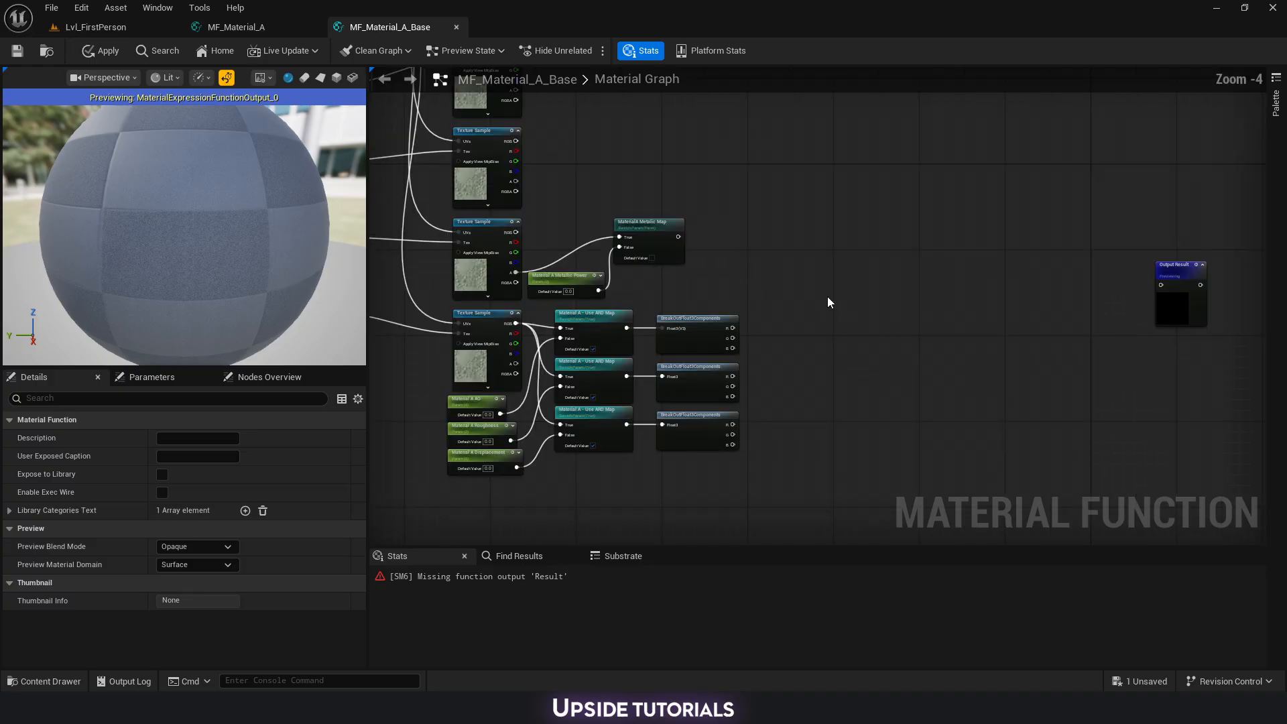
pyautogui.rightClick(855, 279)
pyautogui.write('make')
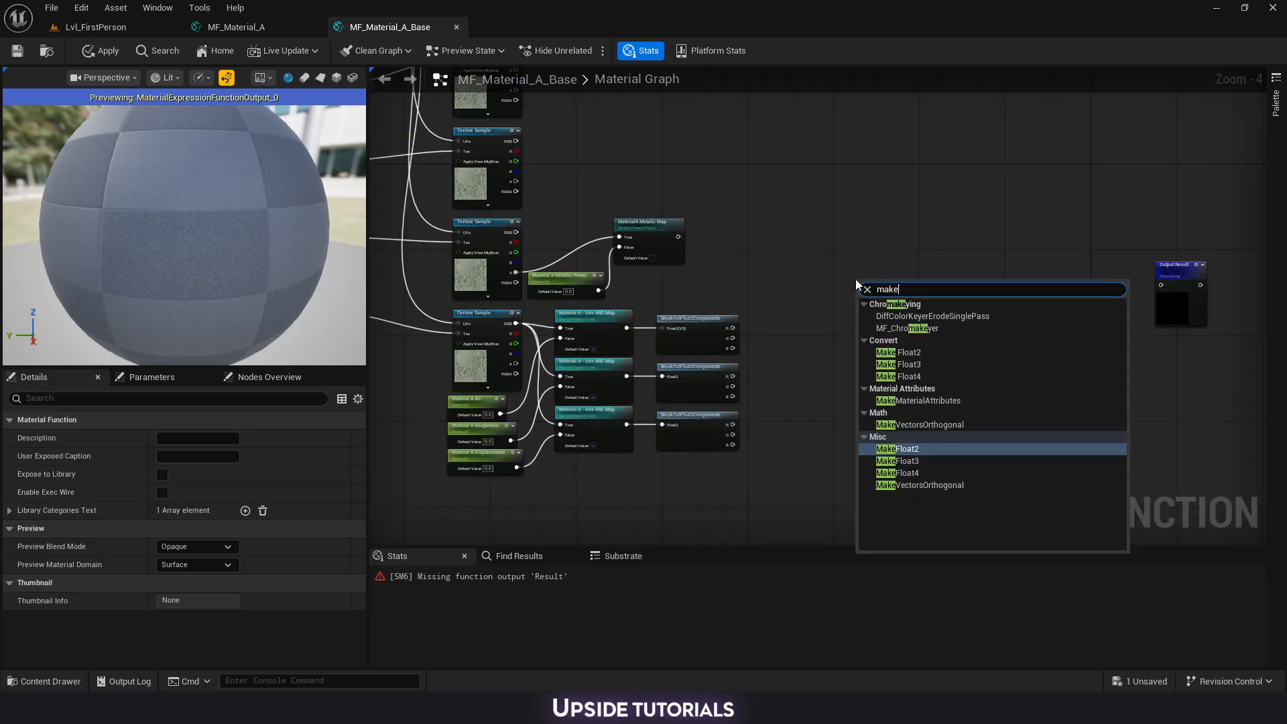
pyautogui.click(918, 401)
pyautogui.scroll(1, 682, 266)
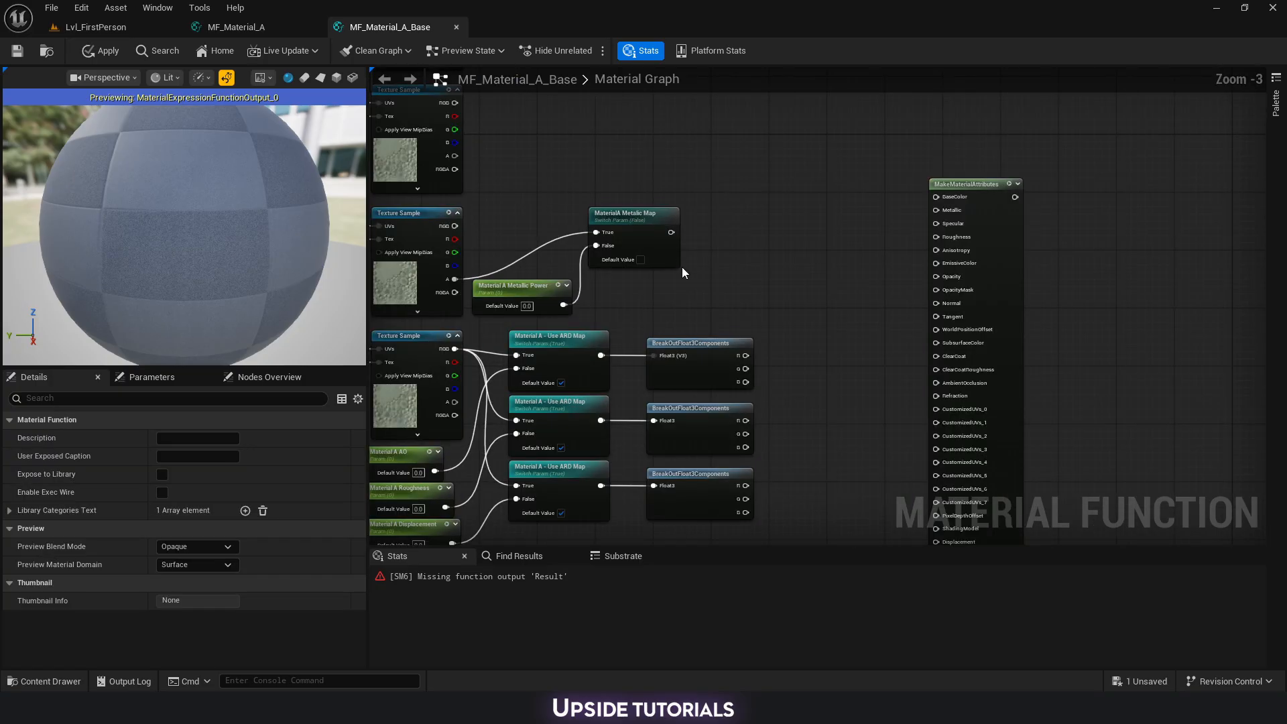
# Connect the albedo sample's RGB to BaseColor, the Metalic Map switch to Metallic, and the normal sample's RGB to Normal on MakeMaterialAttributes.
pyautogui.moveTo(656, 192); pyautogui.dragTo(643, 297, button='right')
pyautogui.moveTo(656, 359); pyautogui.dragTo(921, 342)
pyautogui.moveTo(613, 248); pyautogui.dragTo(675, 258, button='right')
pyautogui.moveTo(603, 188); pyautogui.dragTo(1082, 403)
pyautogui.moveTo(706, 322); pyautogui.dragTo(650, 204, button='right')
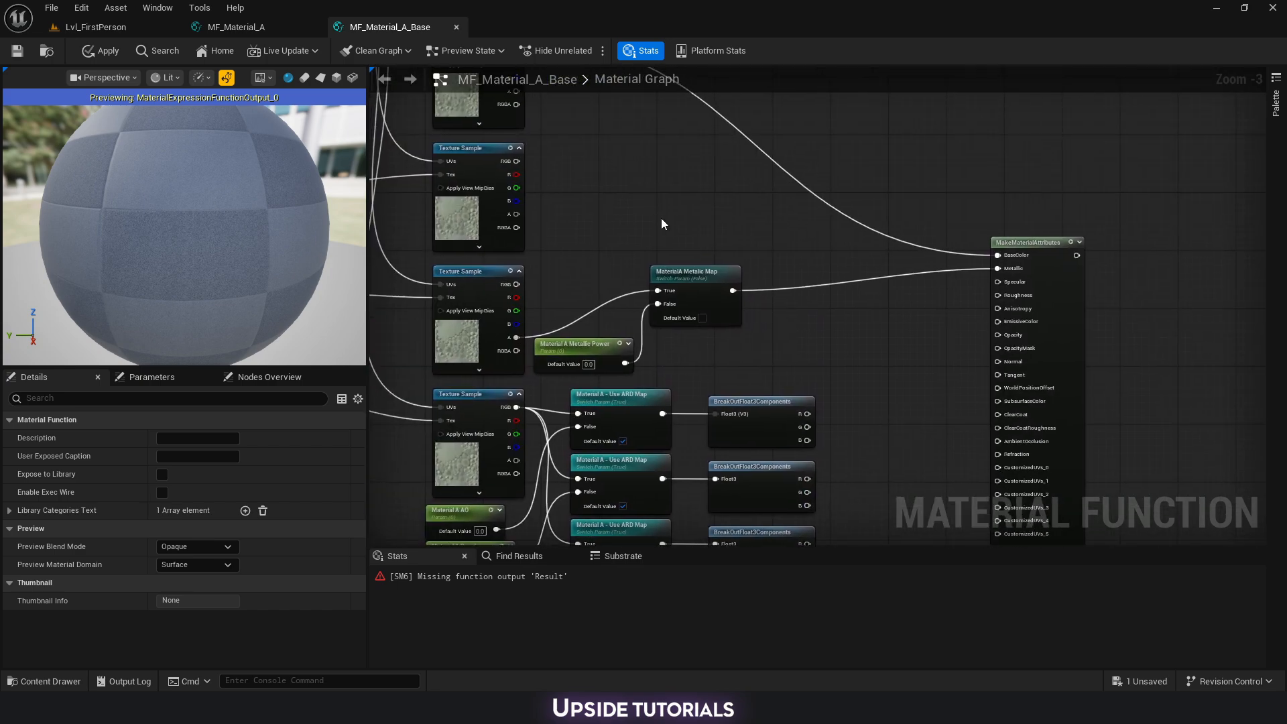
pyautogui.moveTo(516, 160); pyautogui.dragTo(998, 362)
# Connect the first BreakOutFloat3Components node's R output to the AmbientOcclusion input of MakeMaterialAttributes.
pyautogui.moveTo(864, 430); pyautogui.dragTo(782, 306, button='right')
pyautogui.scroll(1, 725, 299)
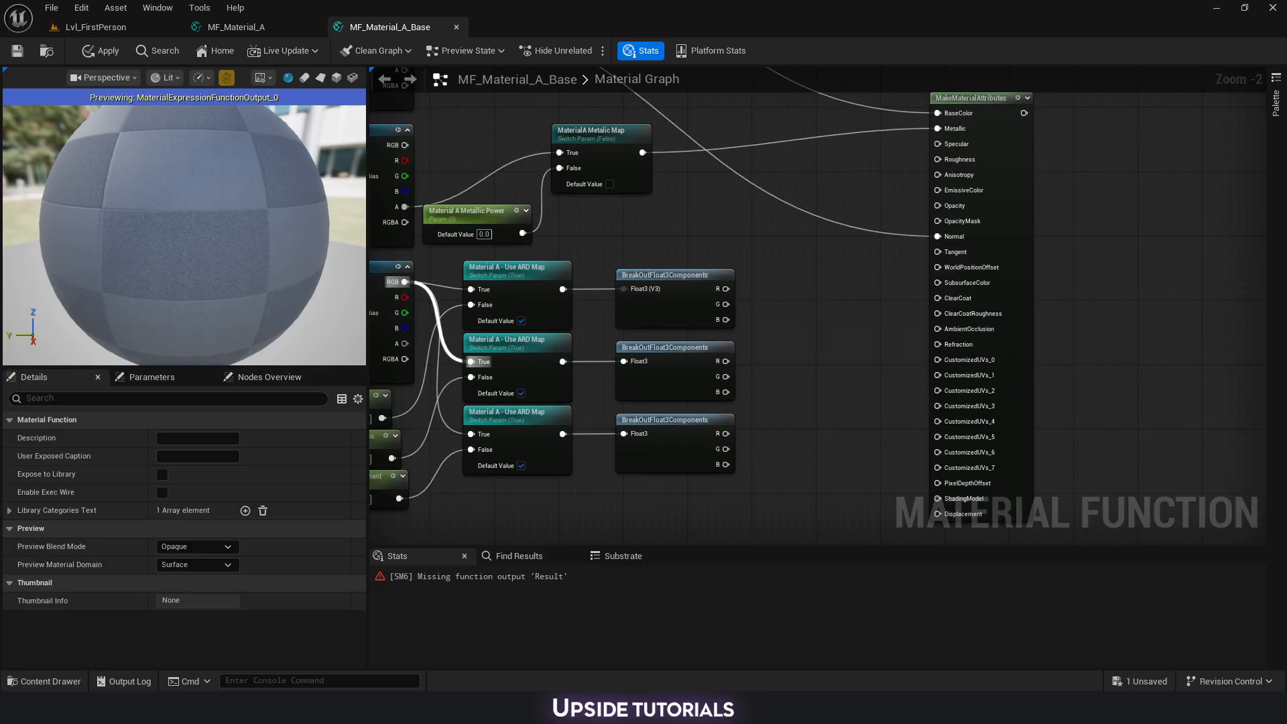
pyautogui.moveTo(624, 245)
pyautogui.mouseDown(button='right')
pyautogui.moveTo(641, 227)
pyautogui.moveTo(629, 233)
pyautogui.mouseUp(button='right')
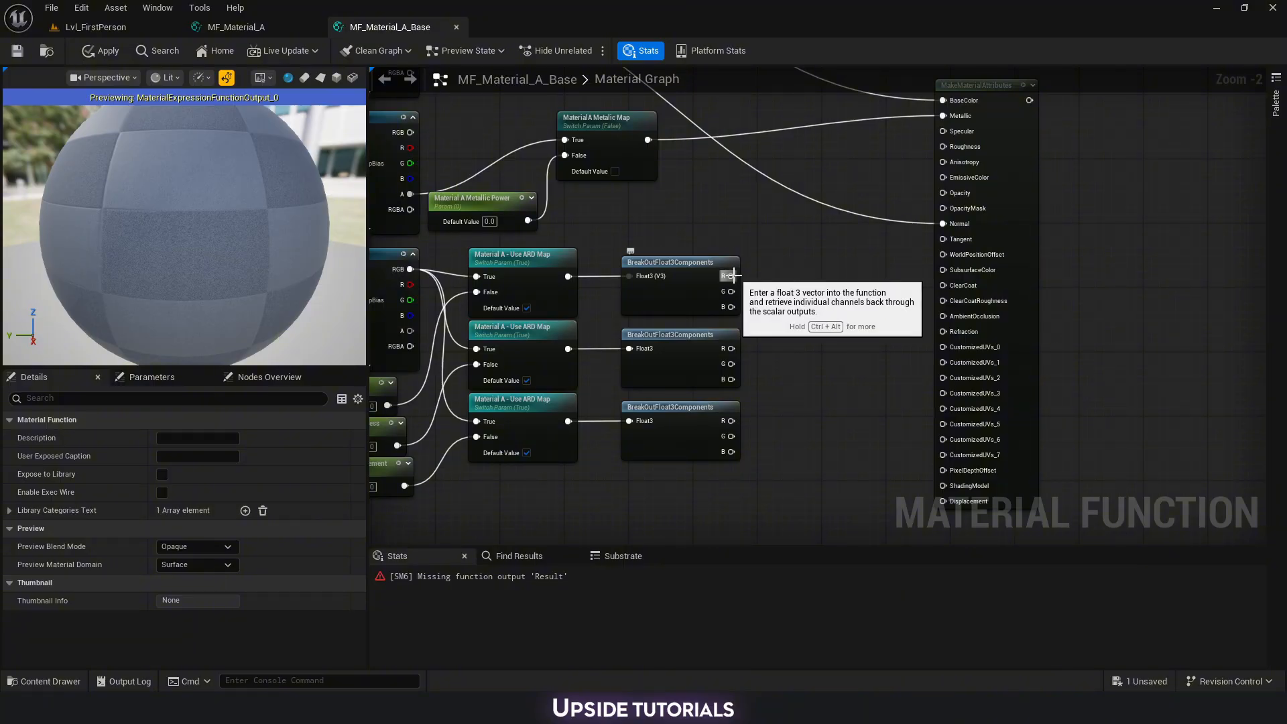
pyautogui.moveTo(731, 276); pyautogui.dragTo(943, 315)
pyautogui.moveTo(766, 256); pyautogui.dragTo(853, 250, button='right')
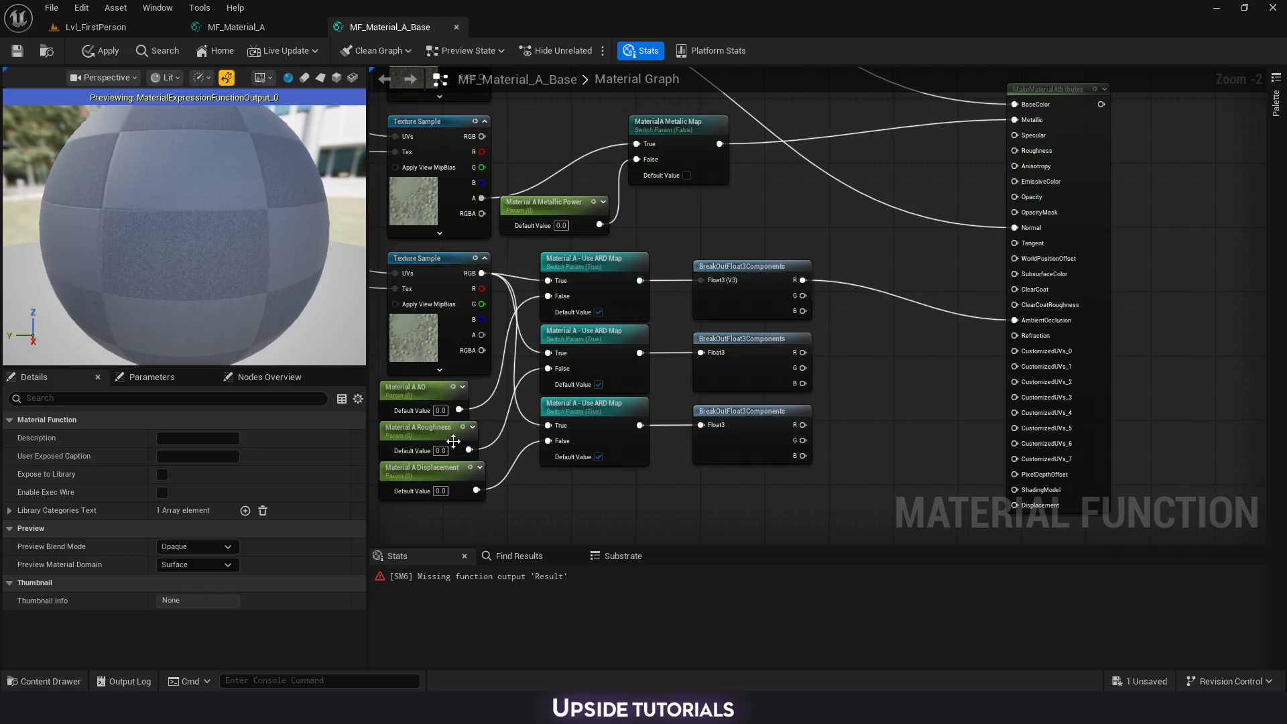
# Connect the second breakout's G to Roughness, the third breakout's B to Displacement, and the MakeMaterialAttributes output to Output Result.
pyautogui.moveTo(803, 368); pyautogui.dragTo(1014, 150)
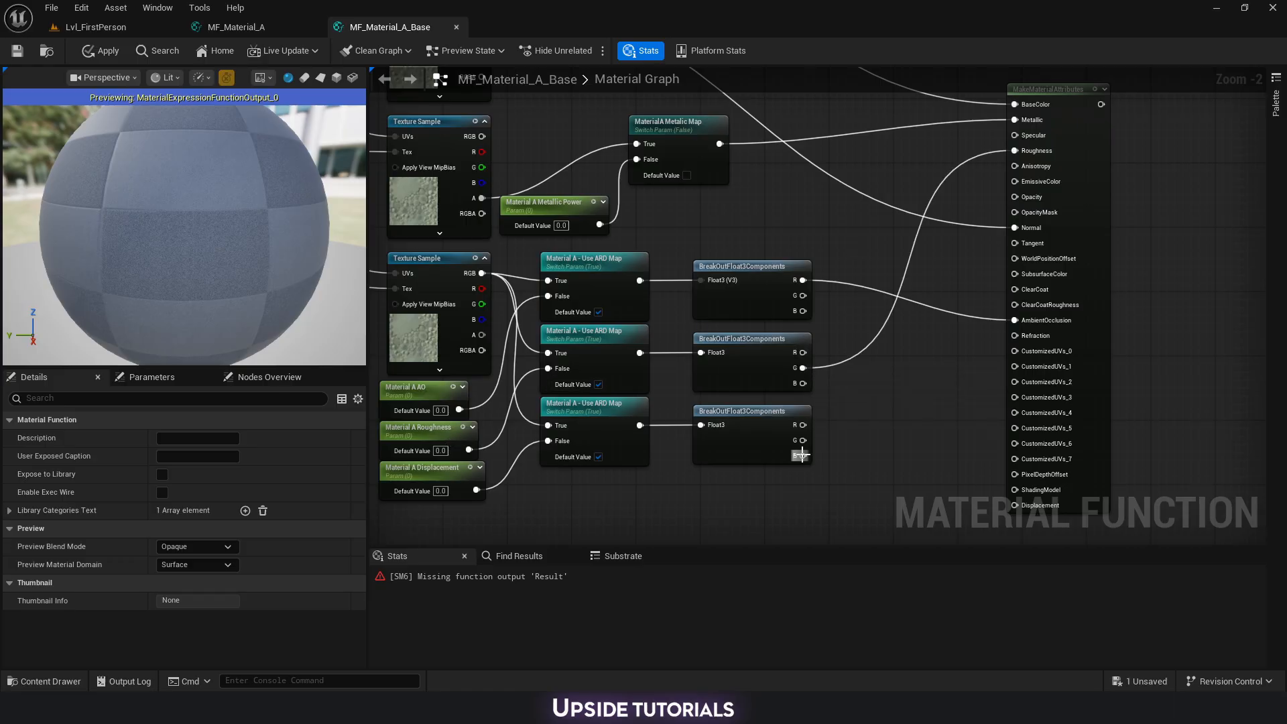
pyautogui.moveTo(803, 455); pyautogui.dragTo(1009, 504)
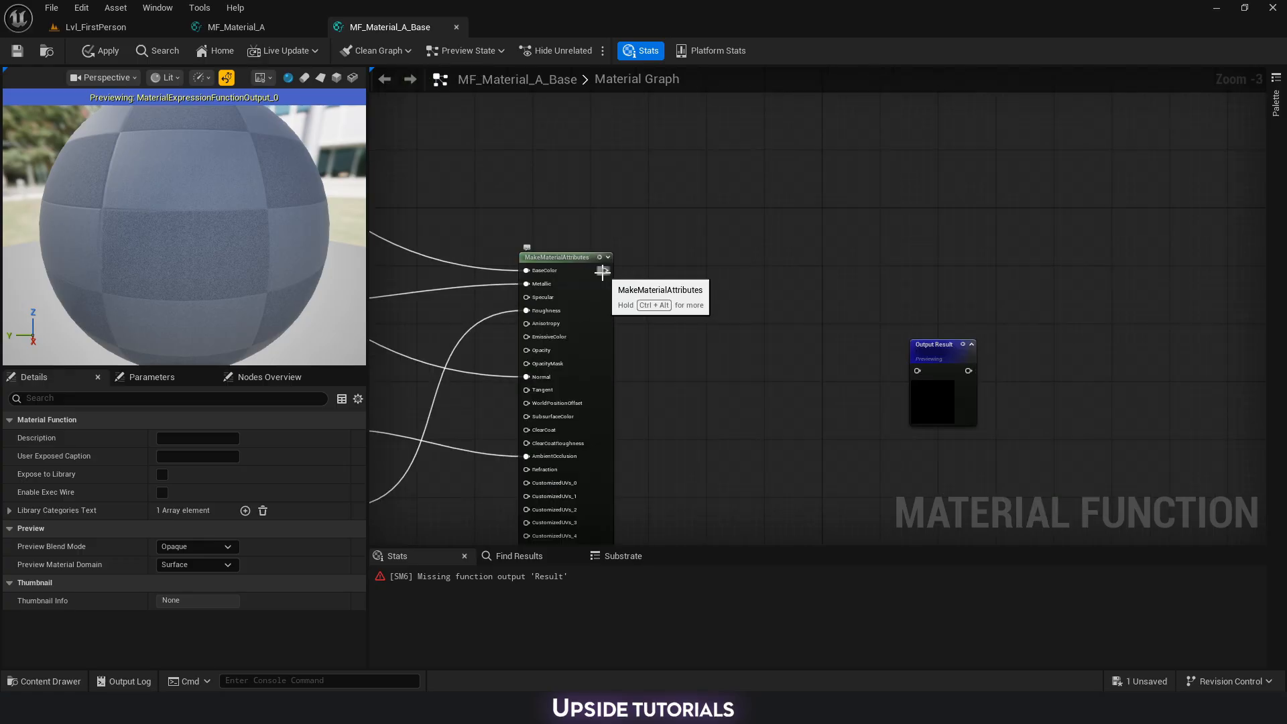
pyautogui.moveTo(604, 270); pyautogui.dragTo(917, 371)
pyautogui.scroll(-3, 879, 282)
pyautogui.moveTo(468, 122); pyautogui.dragTo(777, 400)
pyautogui.moveTo(777, 393); pyautogui.dragTo(777, 393)
pyautogui.moveTo(479, 122); pyautogui.dragTo(777, 392)
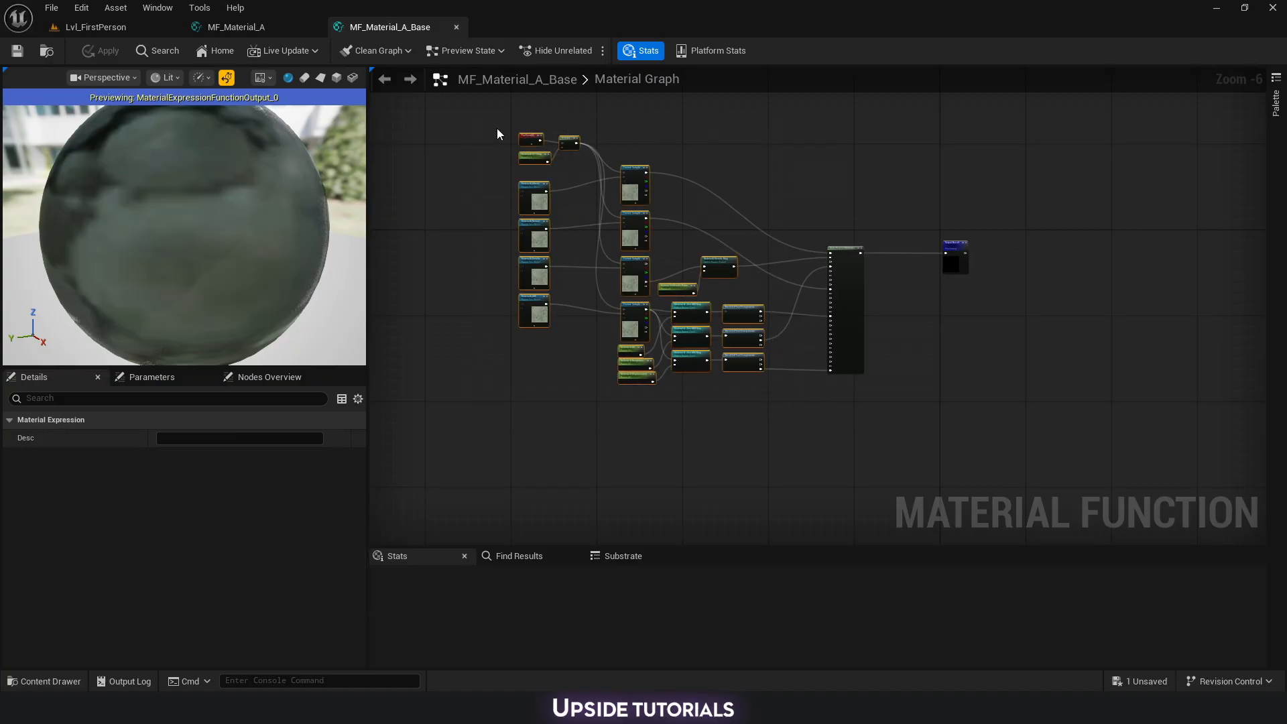
pyautogui.moveTo(493, 119); pyautogui.dragTo(774, 393)
pyautogui.moveTo(751, 422); pyautogui.dragTo(798, 347, button='right')
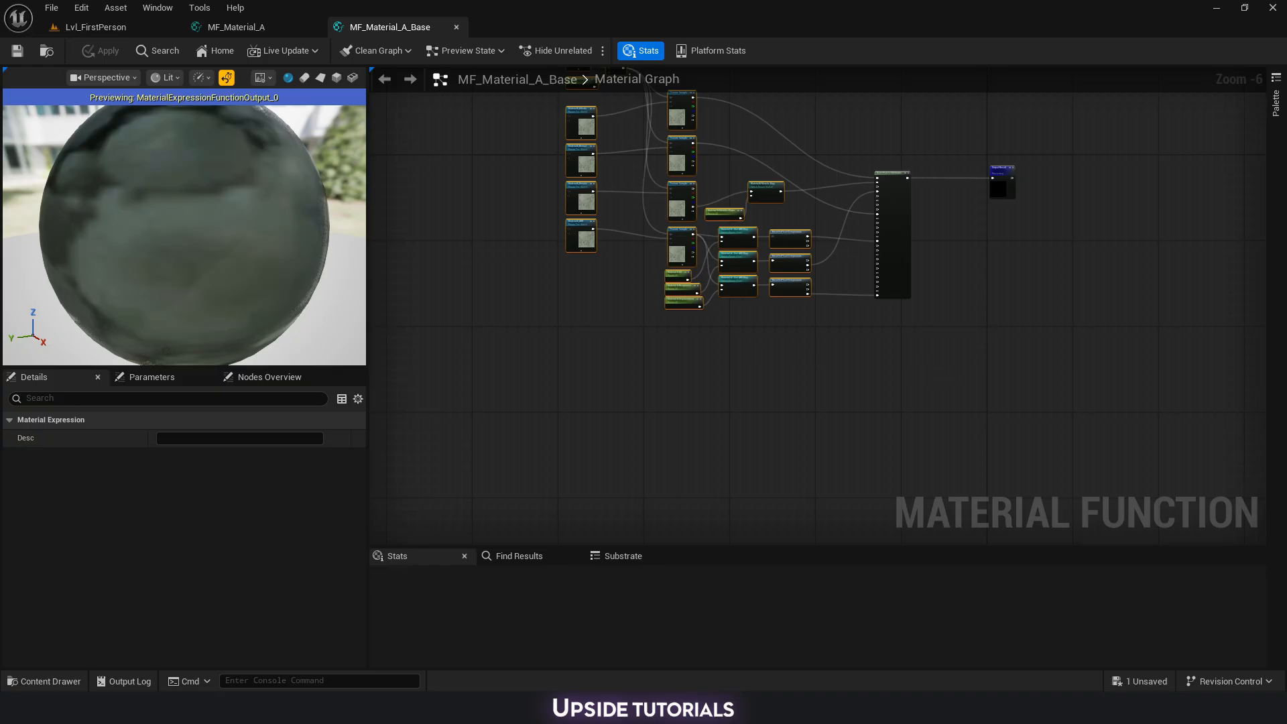
pyautogui.moveTo(671, 278); pyautogui.dragTo(654, 380, button='right')
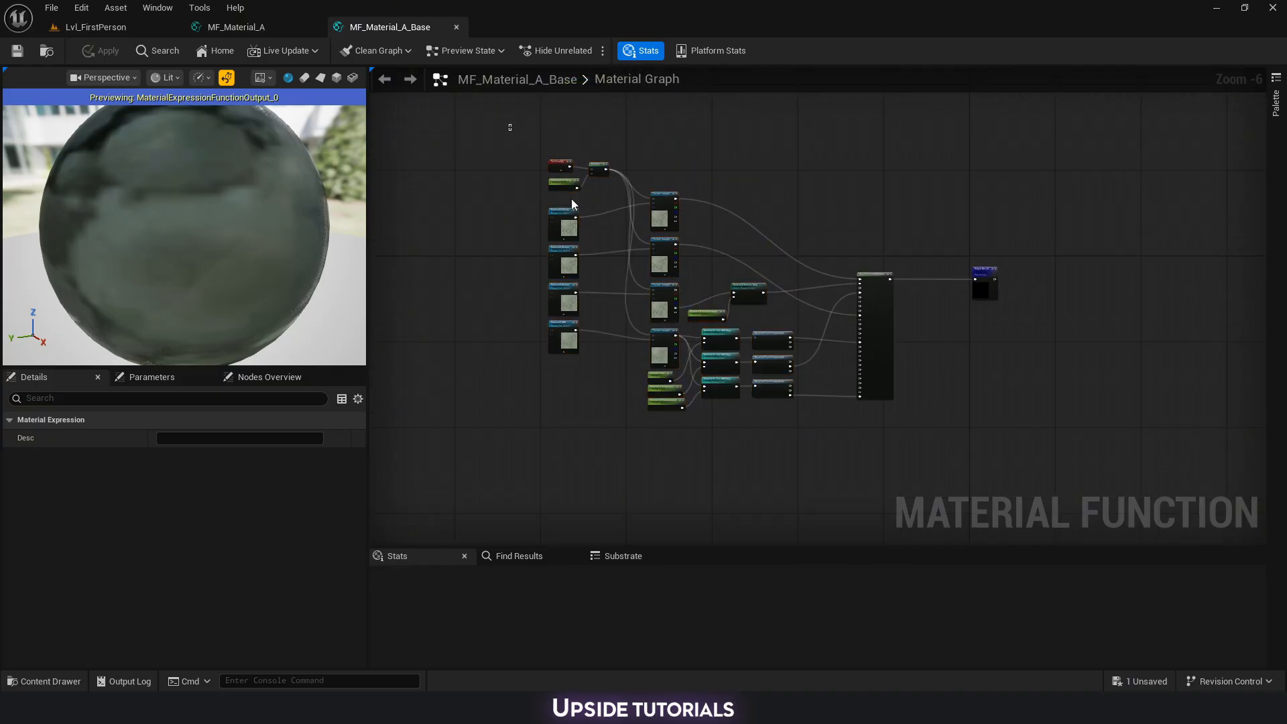
pyautogui.moveTo(509, 124); pyautogui.dragTo(807, 437)
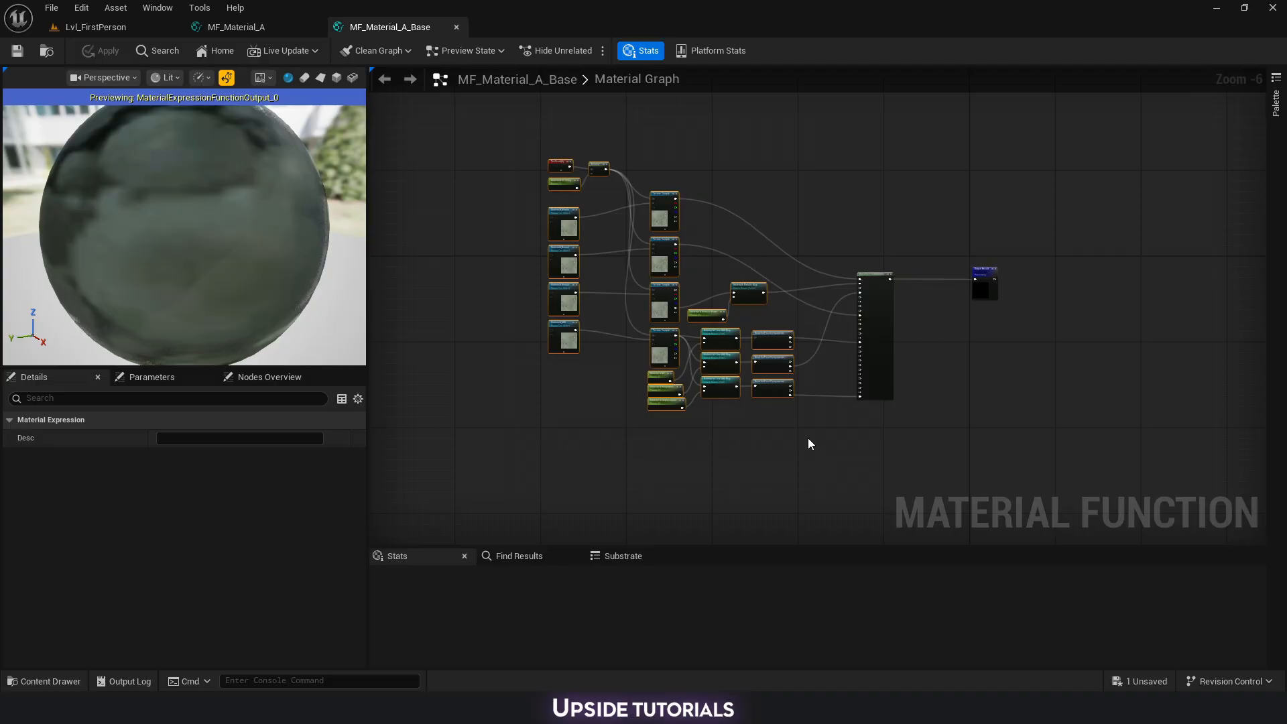
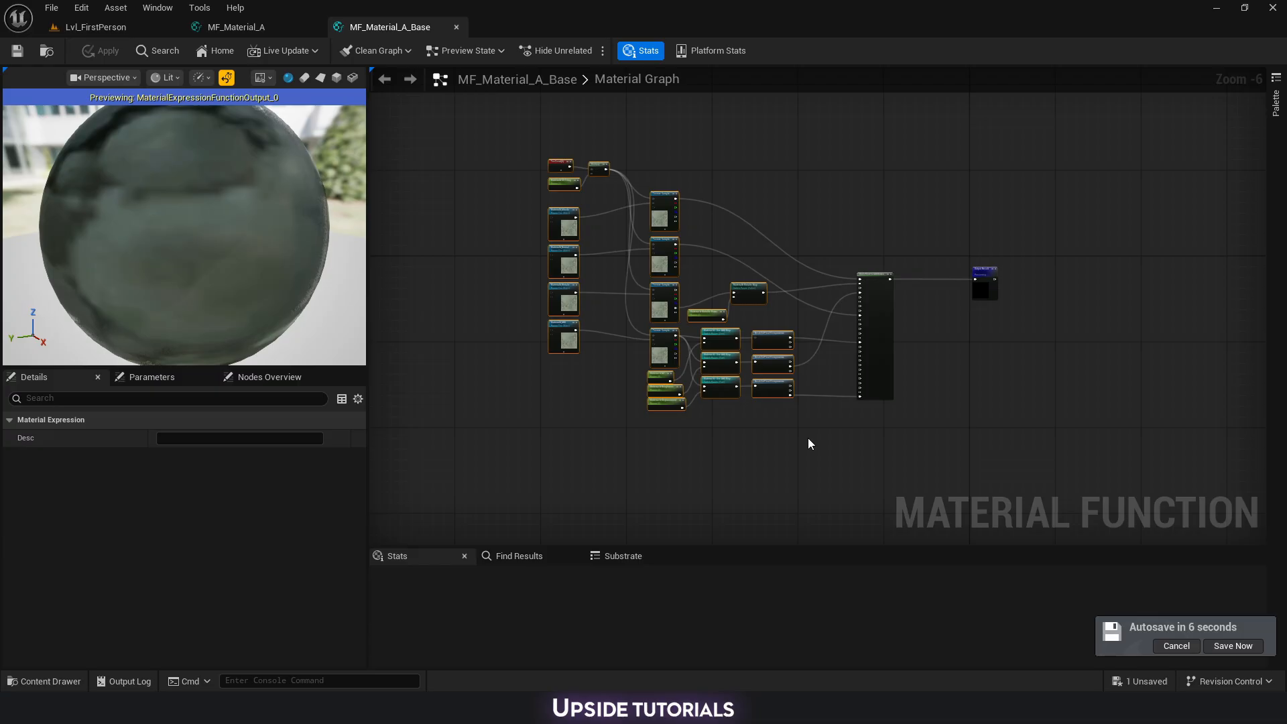
# Move the four texture object parameter nodes below the main network, and the UV tiling nodes closer to the texture samples.
pyautogui.moveTo(565, 260); pyautogui.dragTo(496, 436)
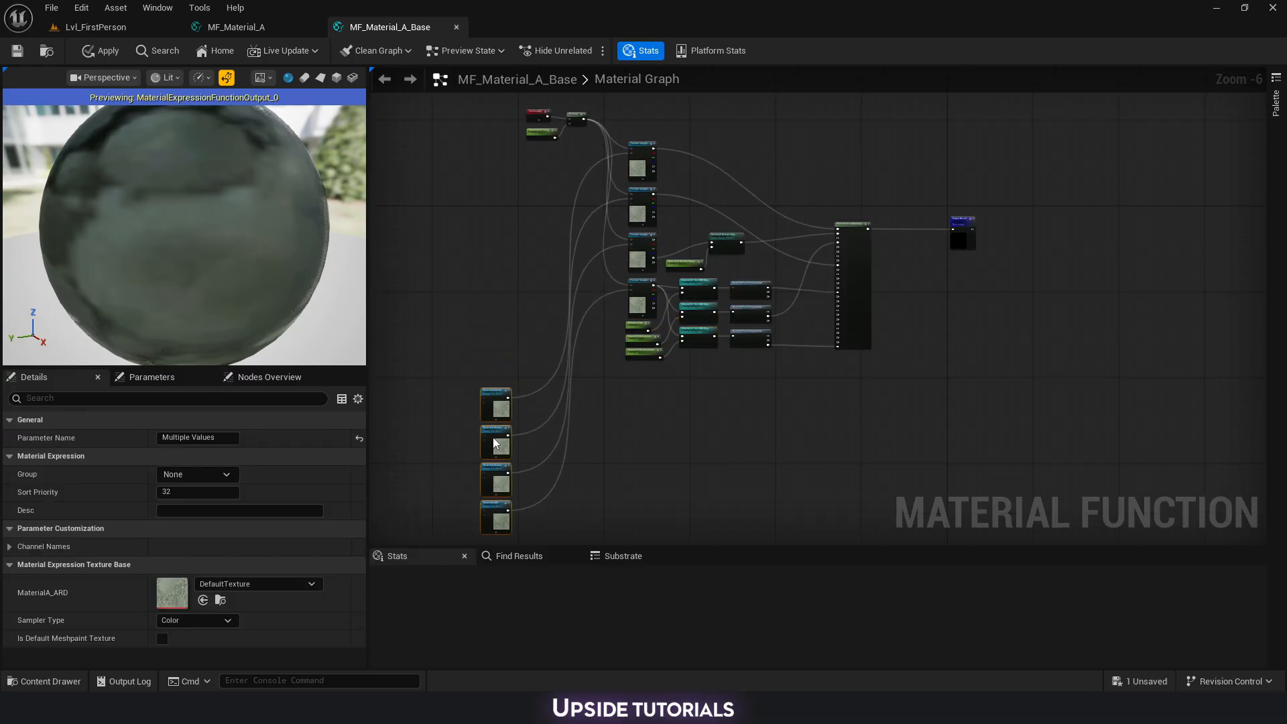
pyautogui.moveTo(809, 445); pyautogui.dragTo(812, 310, button='right')
pyautogui.moveTo(676, 284); pyautogui.dragTo(693, 453, button='right')
pyautogui.moveTo(503, 436); pyautogui.dragTo(505, 318, button='right')
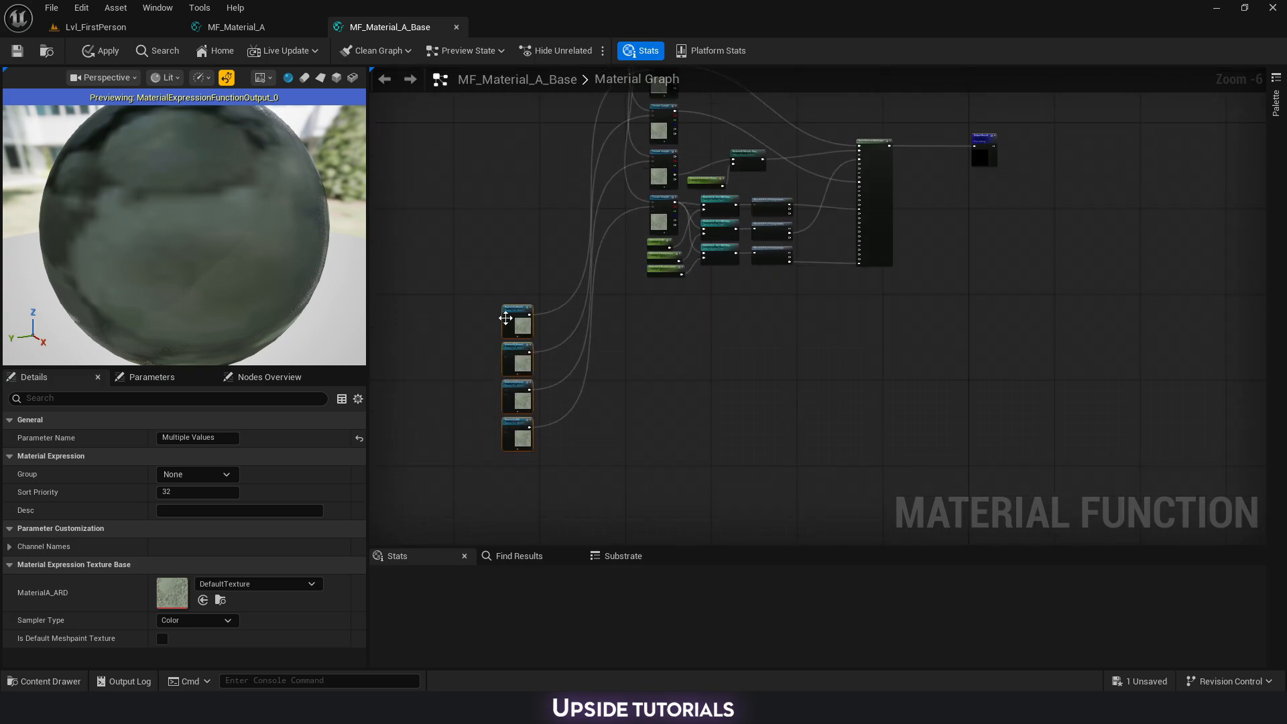
pyautogui.moveTo(506, 320); pyautogui.dragTo(502, 376)
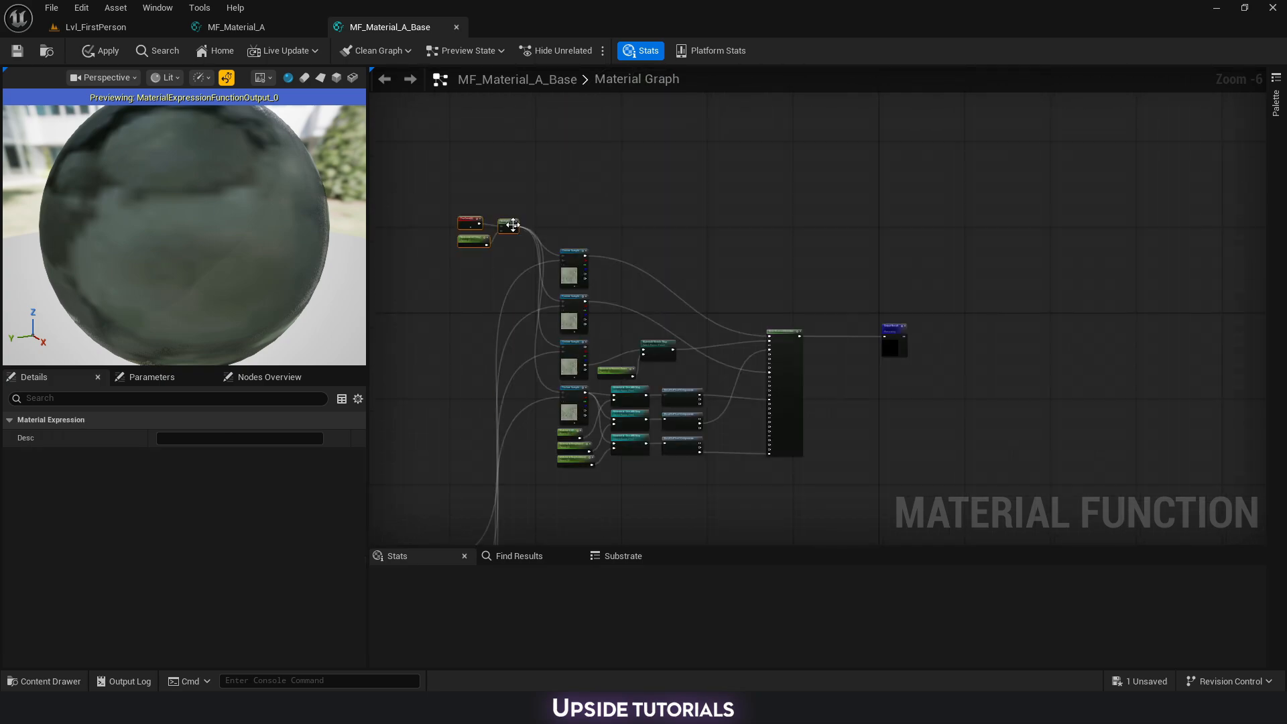
pyautogui.moveTo(513, 225); pyautogui.dragTo(527, 252)
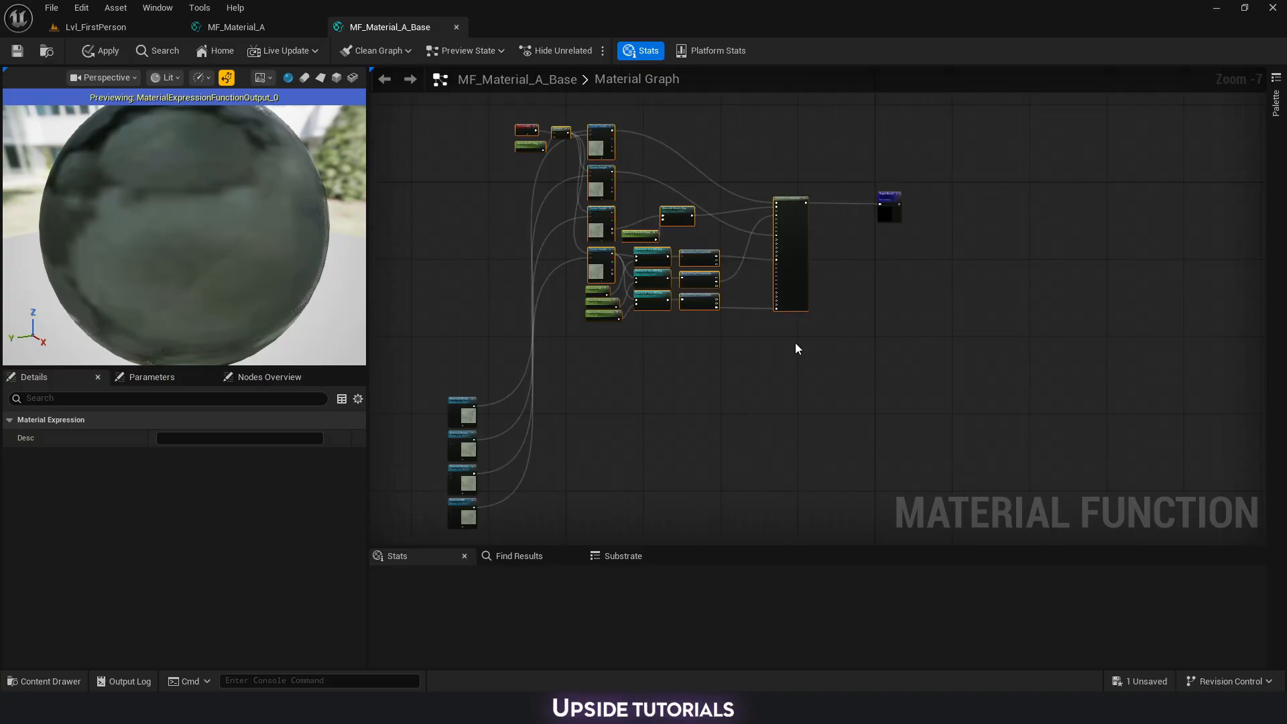
# Add a comment box around the tiling, sampling, switch, breakout and MakeMaterialAttributes nodes, excluding the texture object parameters and Output Result.
pyautogui.press('c')
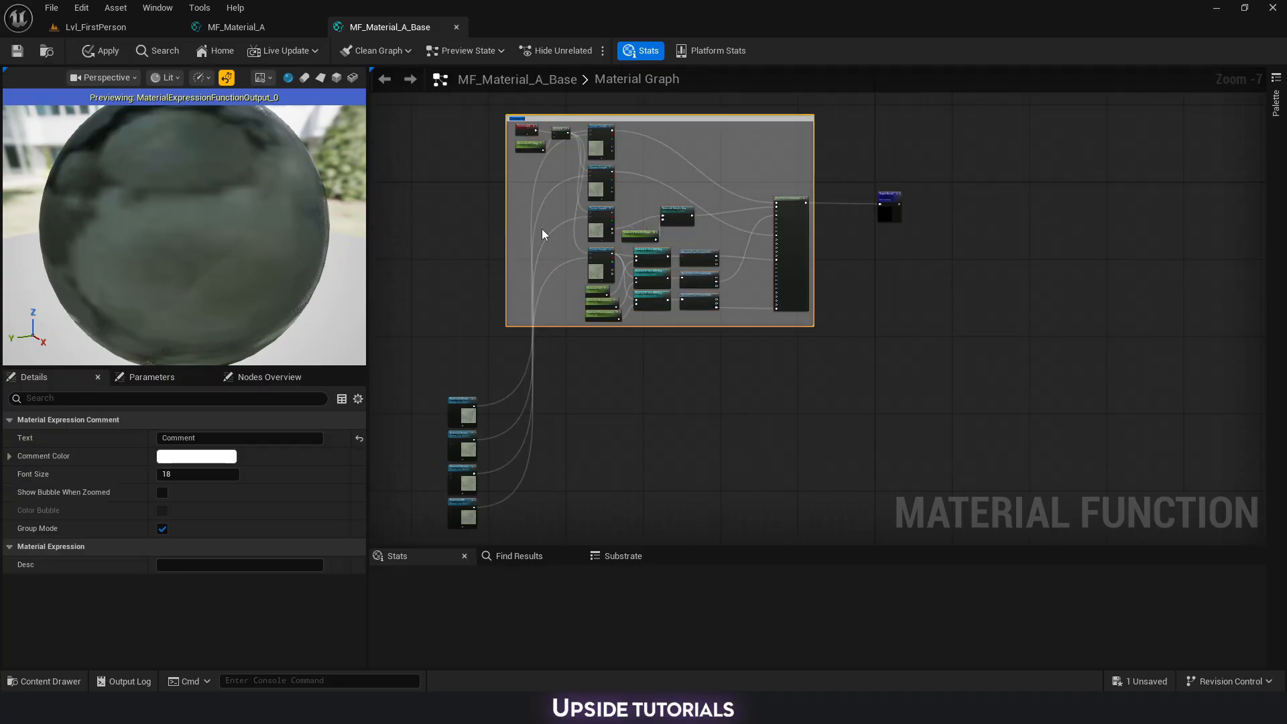
# Name the comment box around the material node setup "UV Based Setrup".
pyautogui.write('UV Based Setrup')
pyautogui.press('Return')
pyautogui.scroll(7, 545, 124)
pyautogui.moveTo(506, 146); pyautogui.dragTo(540, 218, button='right')
pyautogui.scroll(-6, 540, 218)
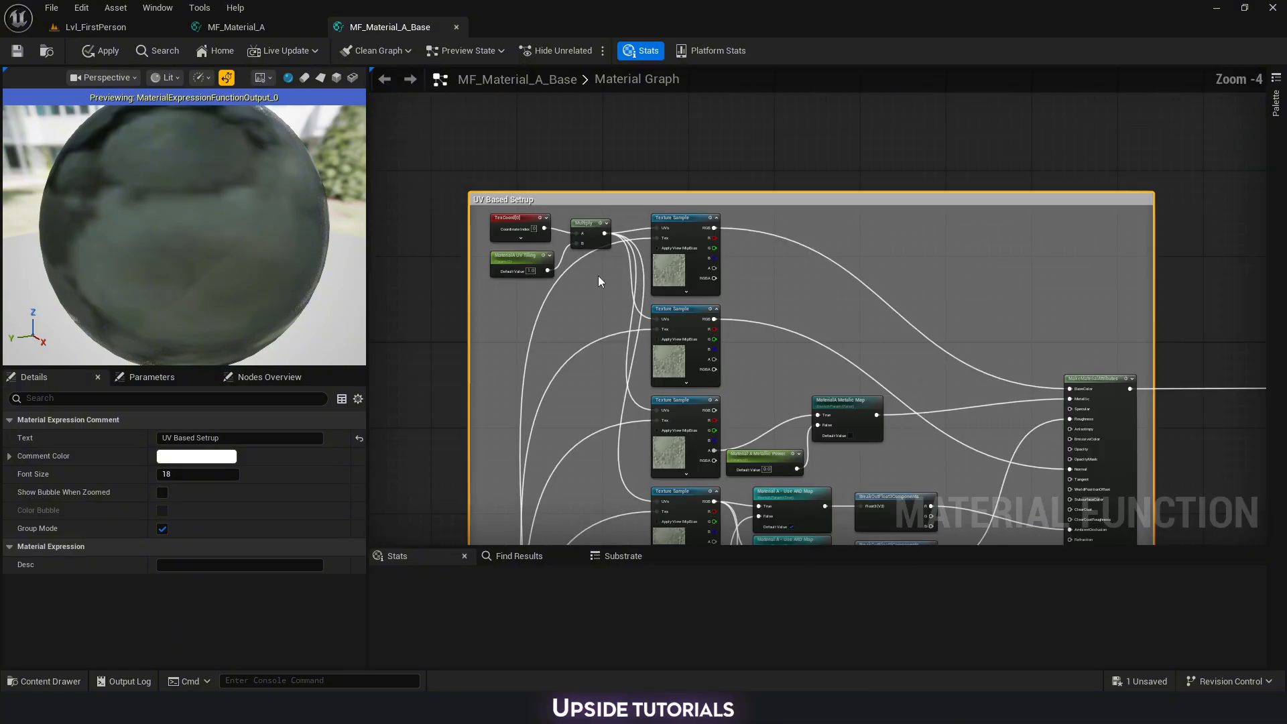
# Move the four MaterialA texture parameter nodes together up and away from the comment box's wires.
pyautogui.moveTo(513, 405); pyautogui.dragTo(553, 257, button='right')
pyautogui.moveTo(648, 413); pyautogui.dragTo(677, 345, button='right')
pyautogui.moveTo(516, 313); pyautogui.dragTo(569, 494)
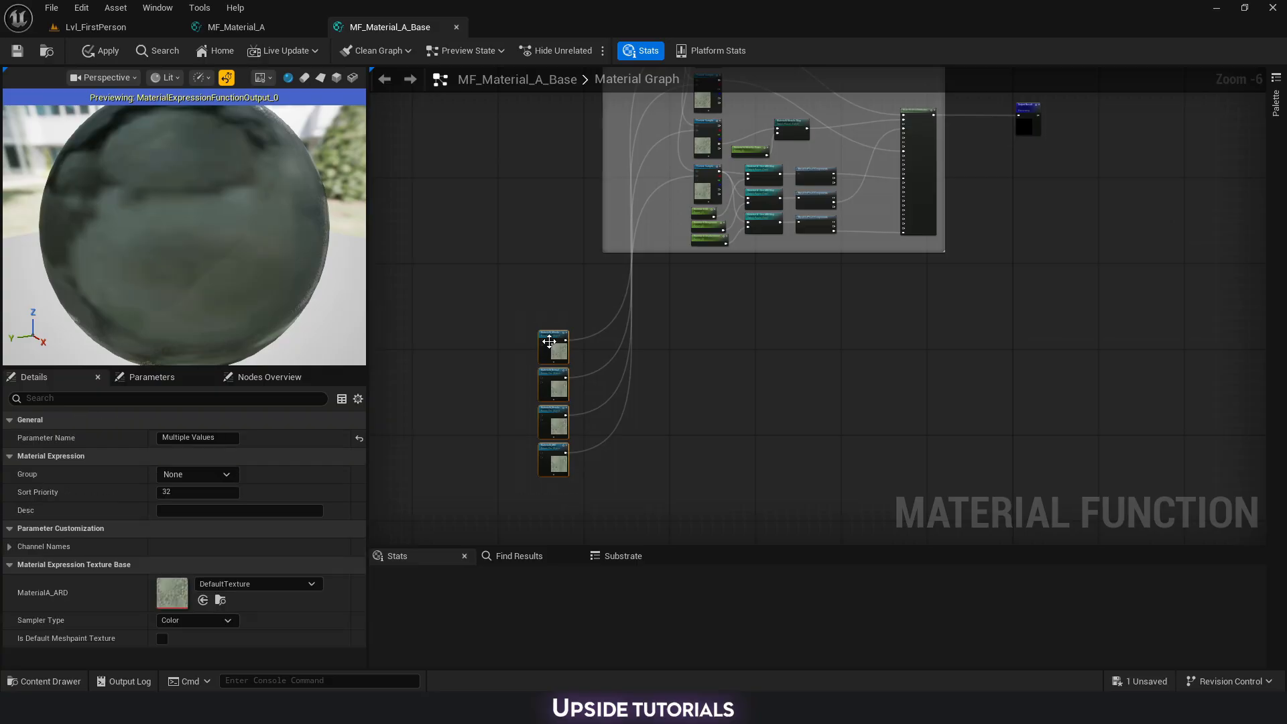
pyautogui.moveTo(547, 341); pyautogui.dragTo(512, 282)
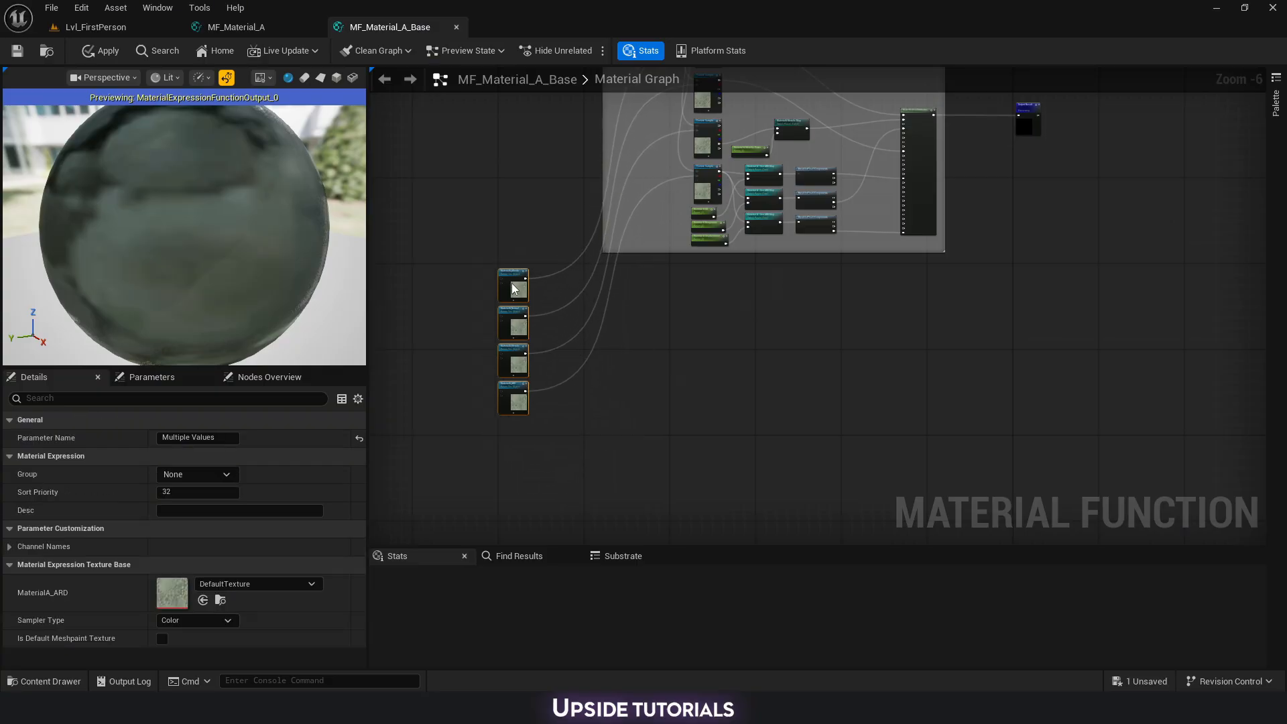
# Copy the first three Texture Sample nodes and paste them below the comment box, beside the texture parameter nodes.
pyautogui.click(627, 271)
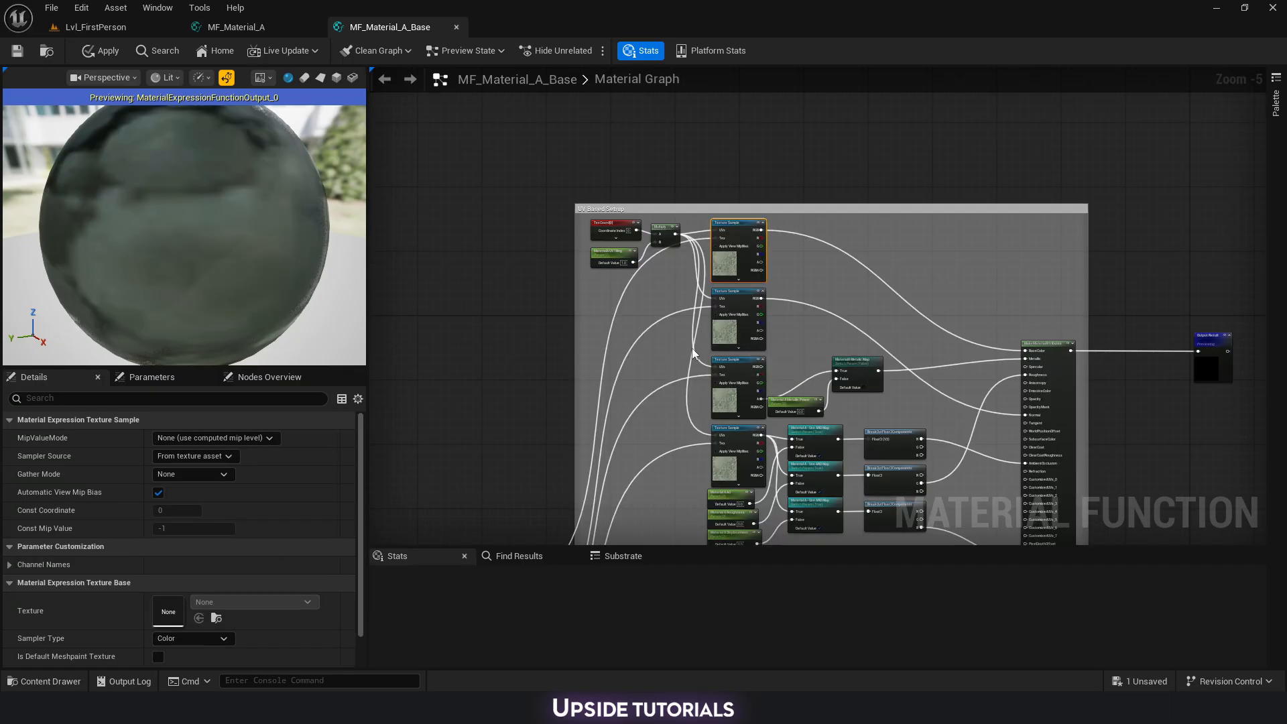
pyautogui.keyDown('shift'); pyautogui.click(735, 328); pyautogui.keyUp('shift')
pyautogui.keyDown('shift'); pyautogui.click(733, 397); pyautogui.keyUp('shift')
pyautogui.moveTo(509, 419); pyautogui.dragTo(491, 152, button='right')
pyautogui.moveTo(723, 378); pyautogui.dragTo(706, 357, button='right')
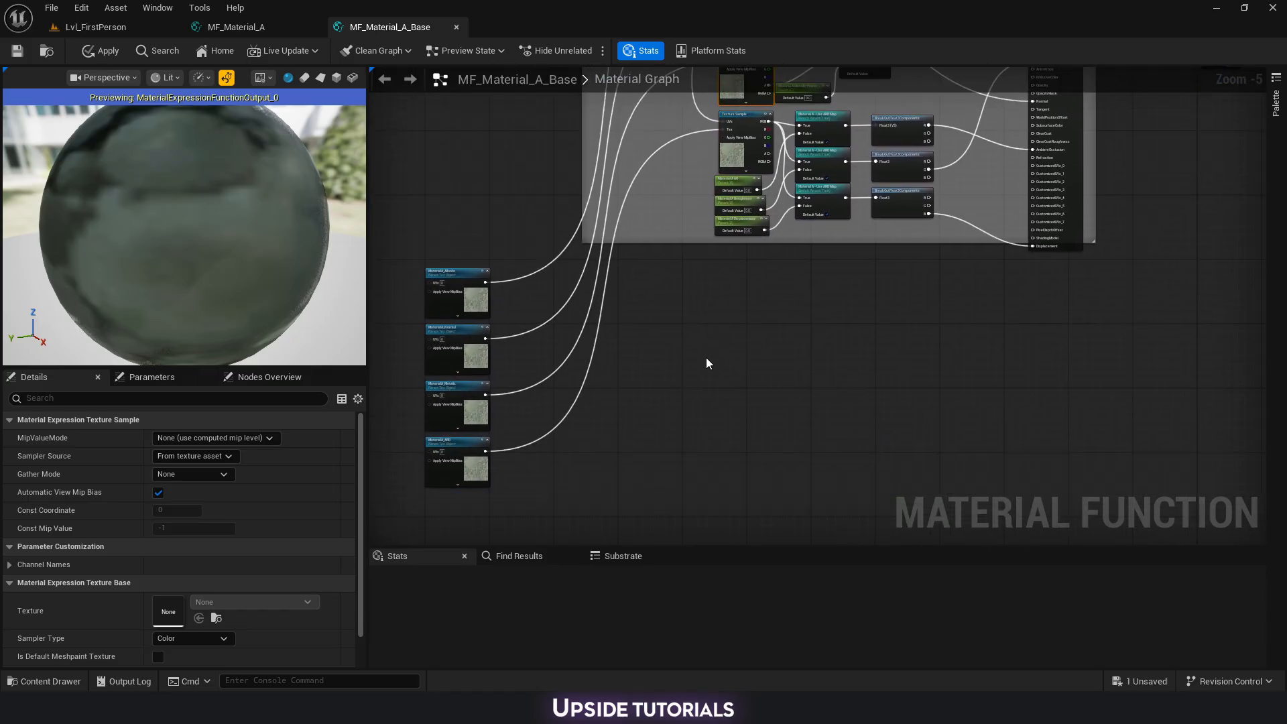
pyautogui.hotkey('ctrl', 'v')
pyautogui.moveTo(738, 353); pyautogui.dragTo(713, 344)
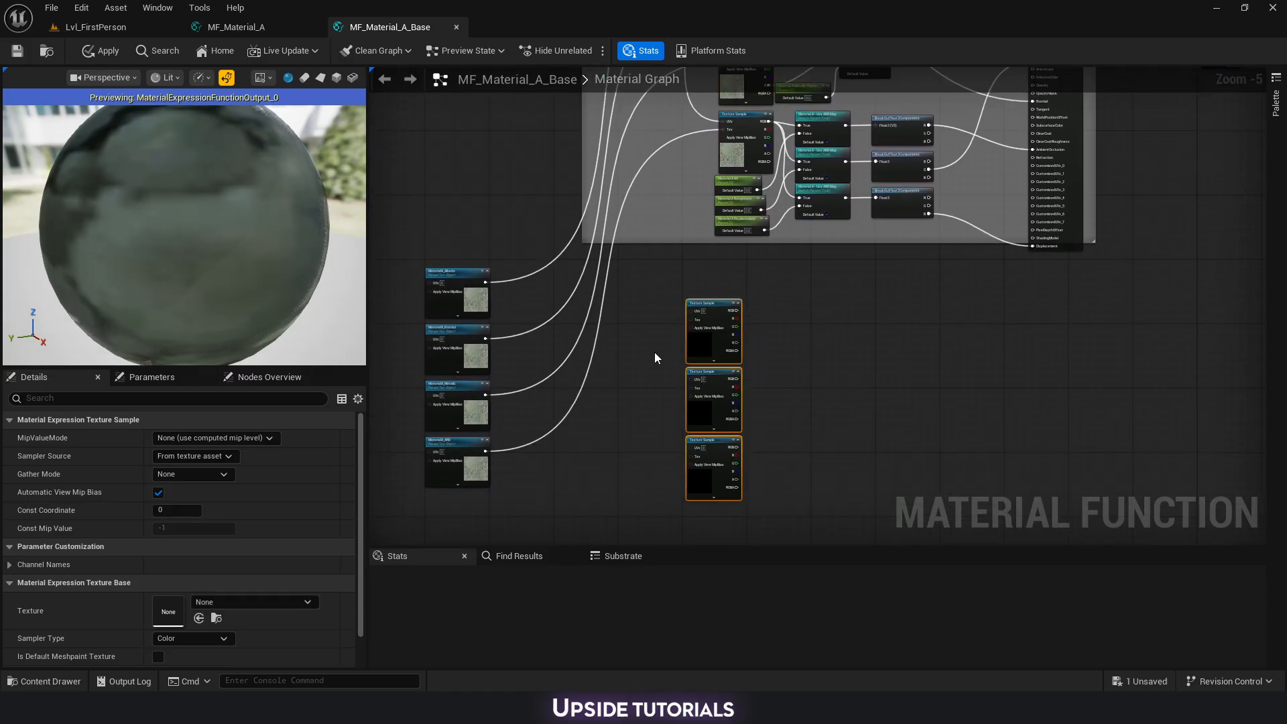
# Connect MaterialA_Albedo, MaterialA_Normal and MaterialA_Metalic to the Tex inputs of the three copied Texture Samples in order.
pyautogui.click(651, 350)
pyautogui.scroll(2, 650, 349)
pyautogui.moveTo(650, 350); pyautogui.dragTo(741, 294, button='right')
pyautogui.moveTo(441, 173); pyautogui.dragTo(817, 242)
pyautogui.moveTo(476, 282); pyautogui.dragTo(520, 239, button='right')
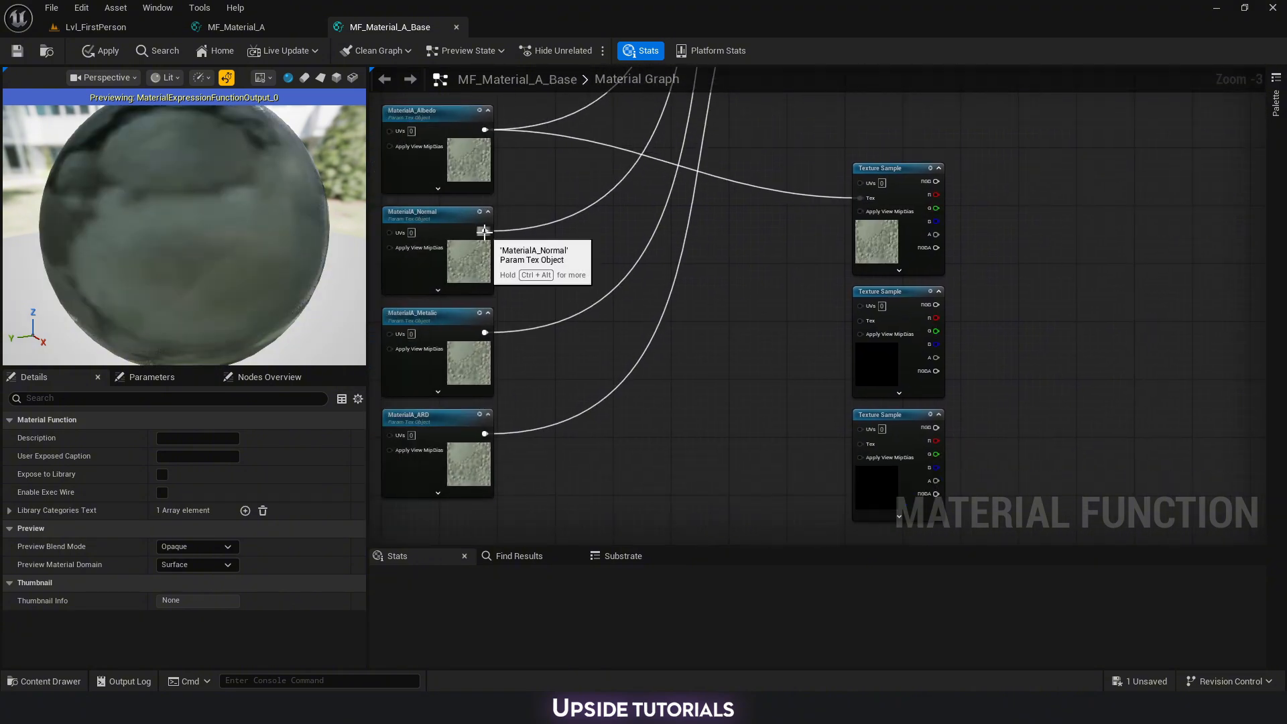
pyautogui.moveTo(698, 238); pyautogui.dragTo(704, 253, button='right')
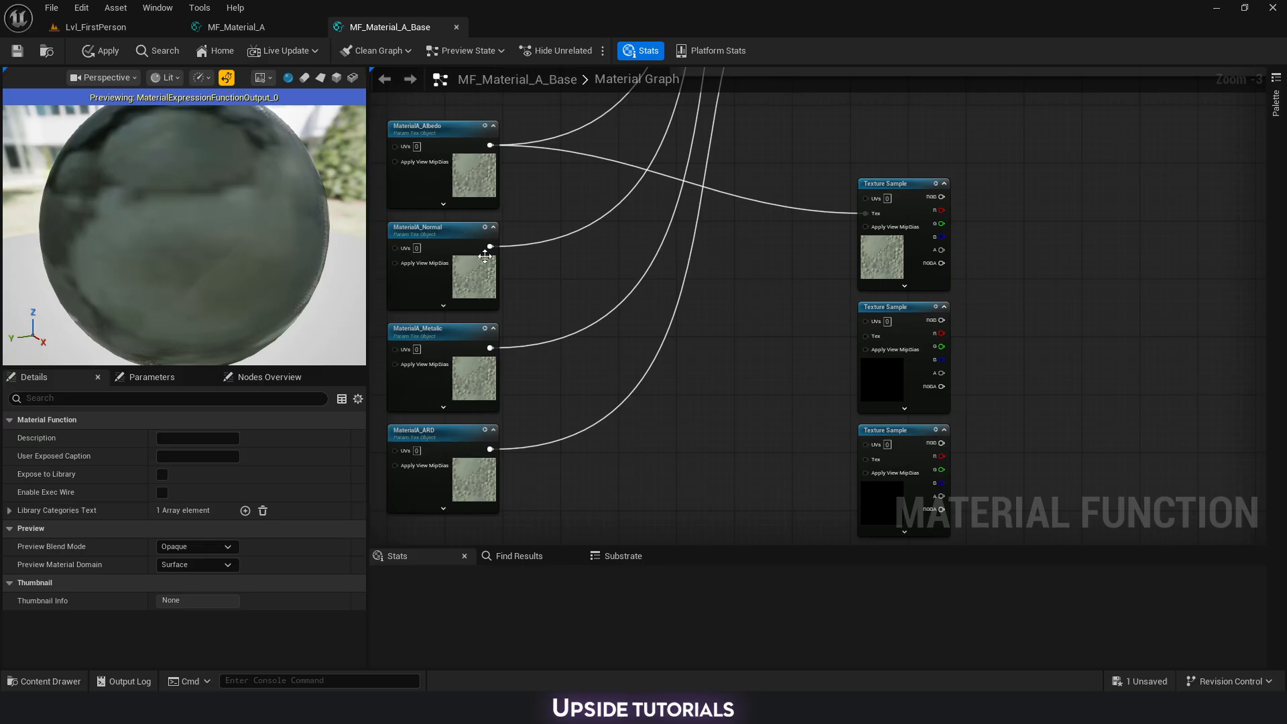
pyautogui.moveTo(490, 246); pyautogui.dragTo(852, 342)
pyautogui.moveTo(797, 375); pyautogui.dragTo(806, 323, button='right')
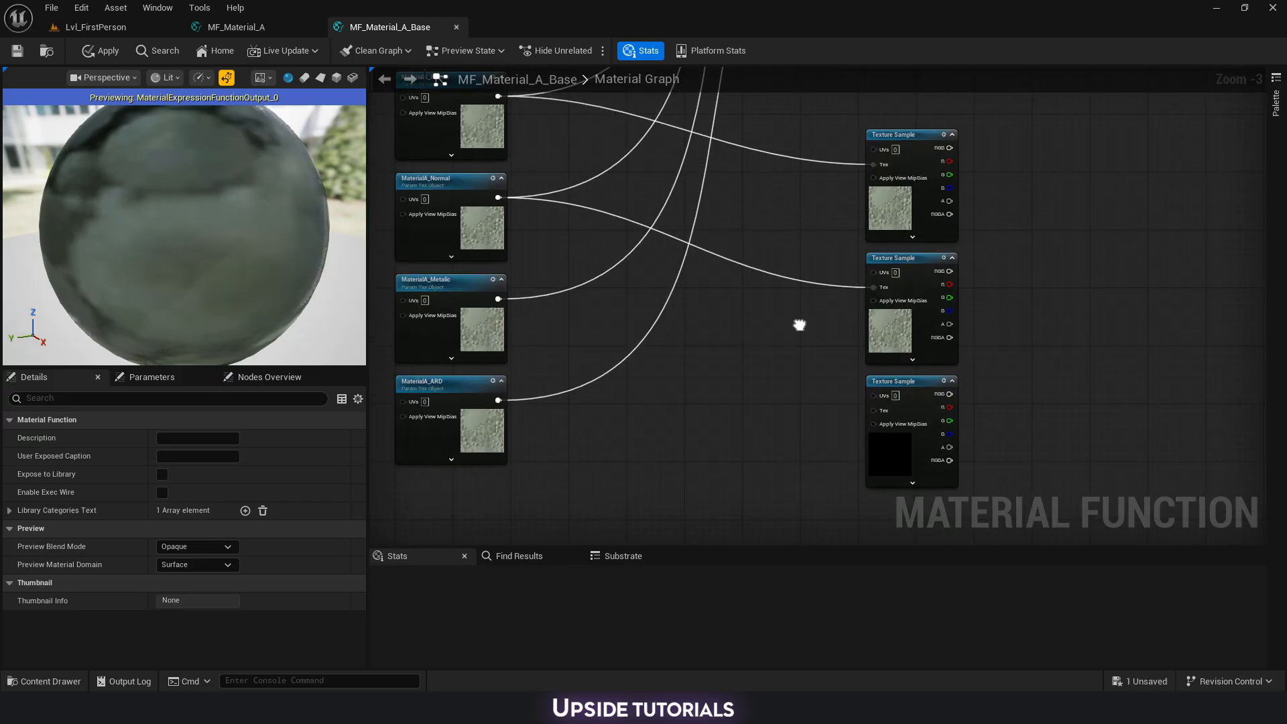
pyautogui.moveTo(498, 295); pyautogui.dragTo(875, 407)
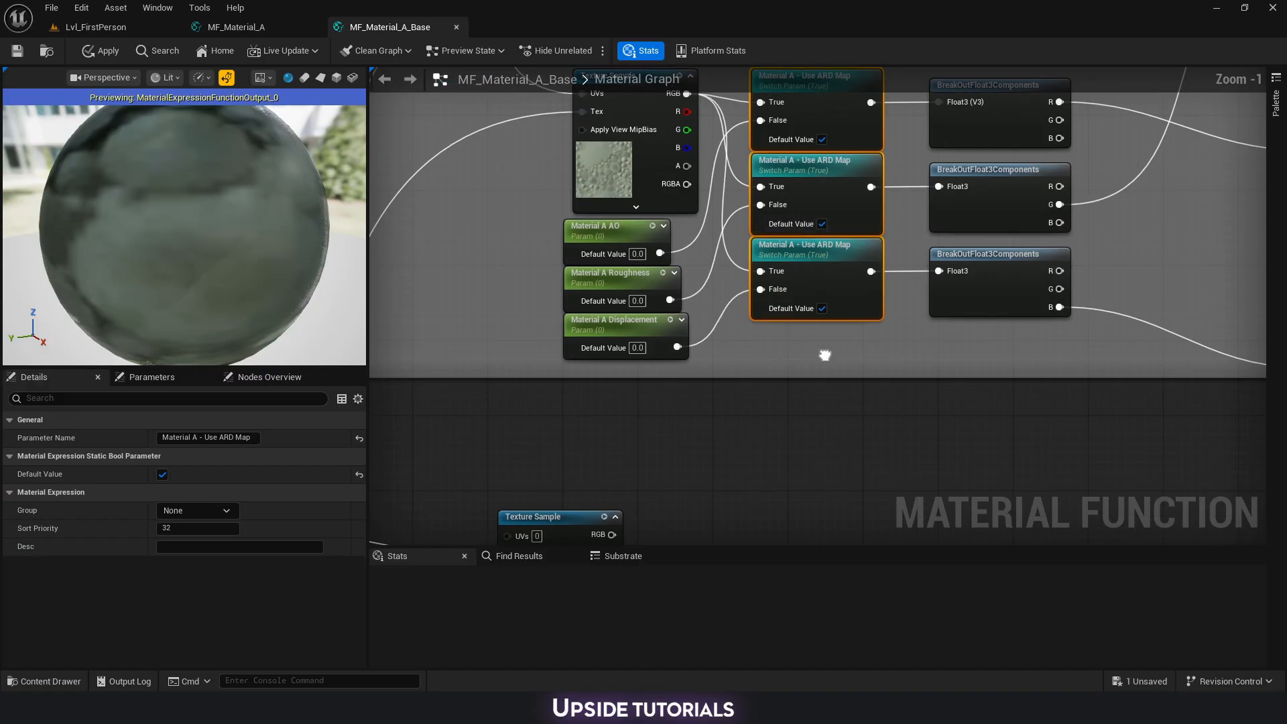
# Copy the three "Material A - Use ARD Map" switch parameters and paste them below the copied Texture Samples.
pyautogui.scroll(2, 824, 353)
pyautogui.keyDown('ctrl'); pyautogui.click(813, 326); pyautogui.keyUp('ctrl')
pyautogui.keyDown('ctrl'); pyautogui.click(802, 360); pyautogui.keyUp('ctrl')
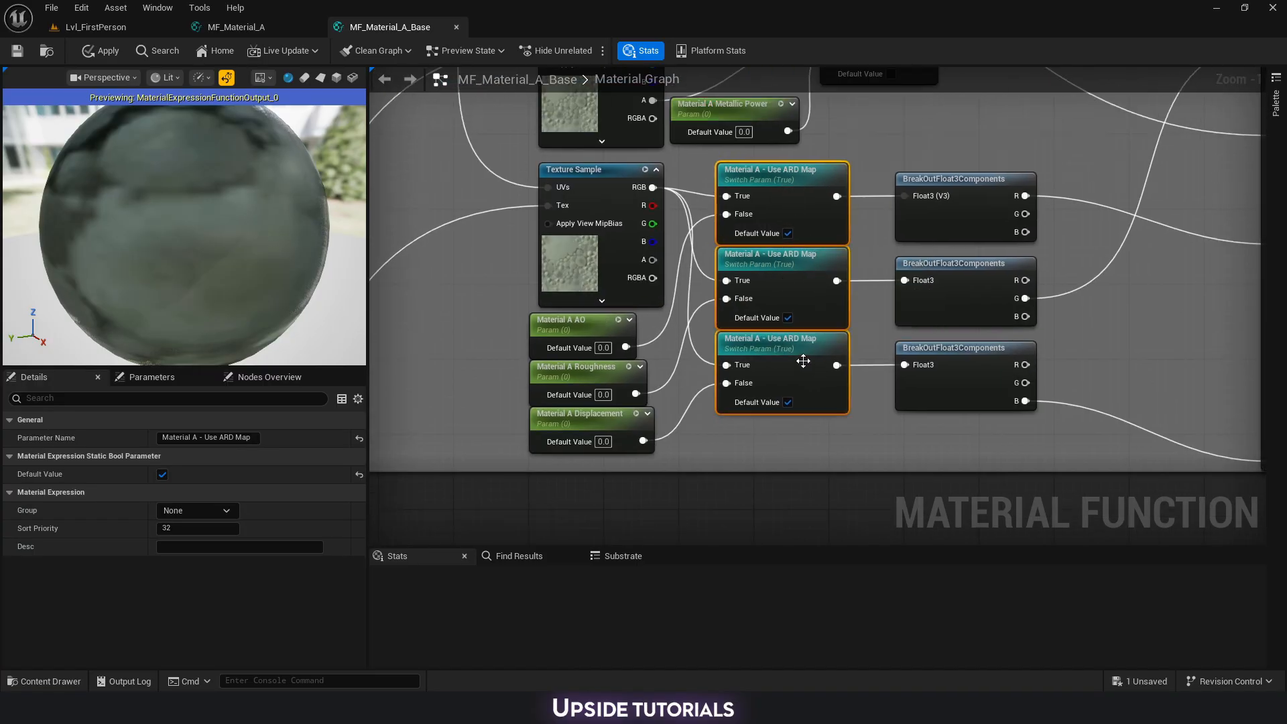
pyautogui.scroll(-5, 800, 405)
pyautogui.moveTo(800, 401); pyautogui.dragTo(836, 175, button='right')
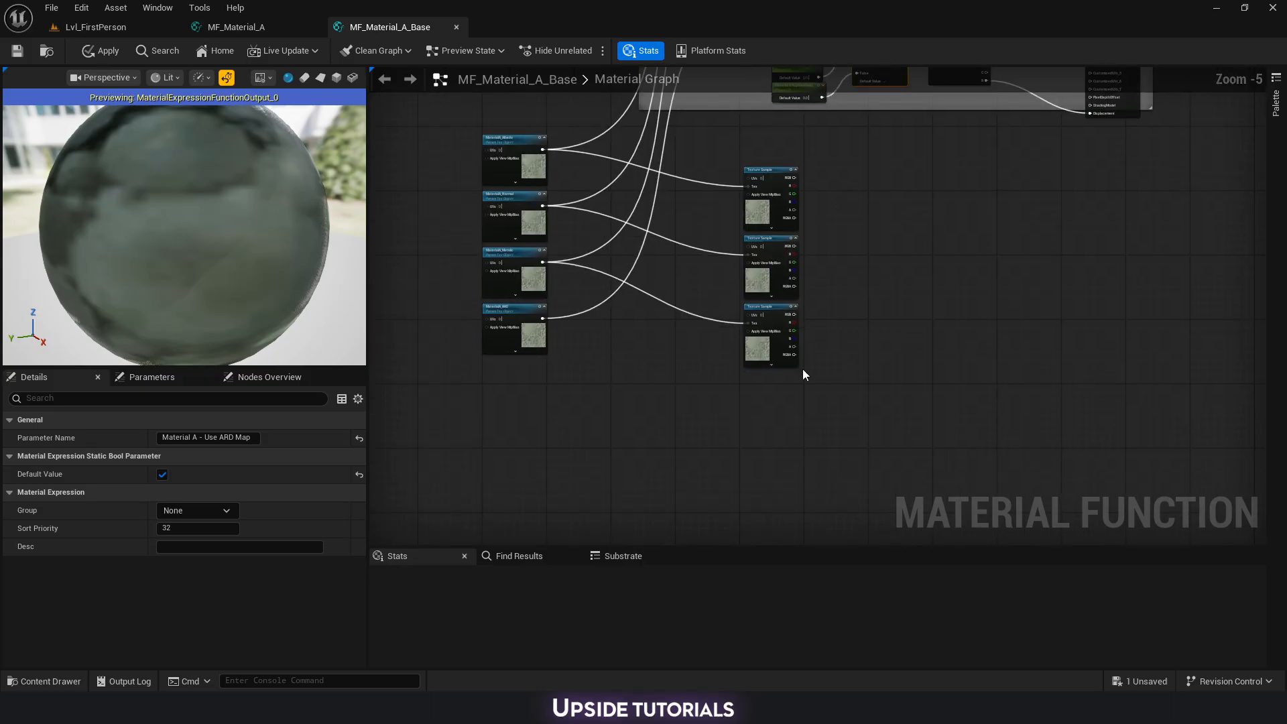
pyautogui.hotkey('ctrl', 'v')
pyautogui.scroll(2, 778, 422)
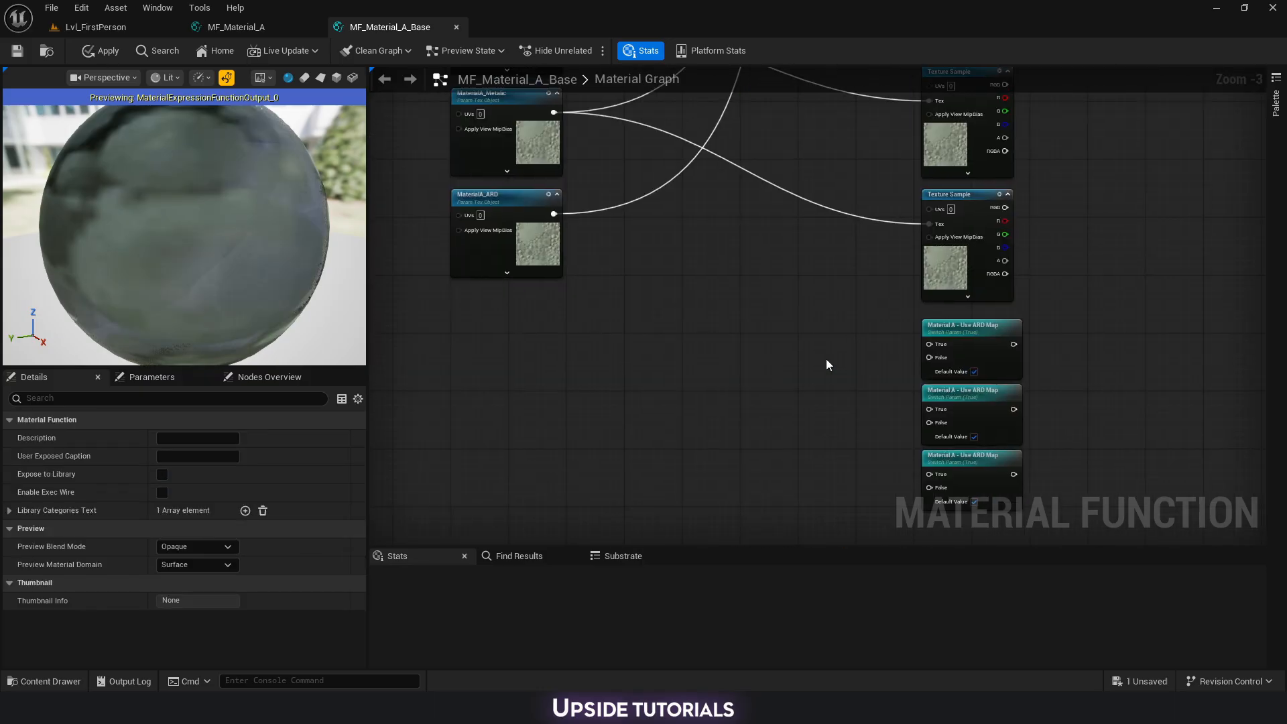
pyautogui.scroll(-1, 827, 360)
pyautogui.moveTo(826, 360); pyautogui.dragTo(808, 413, button='right')
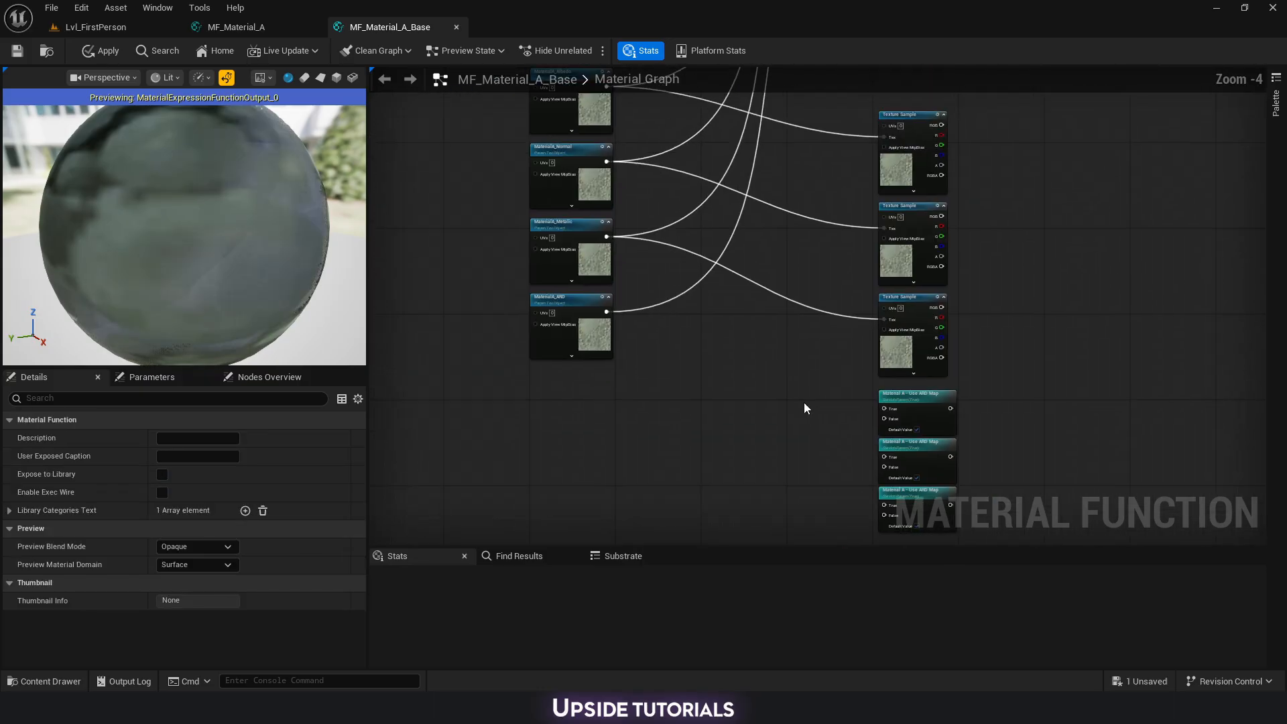
# Connect MaterialA_ARD to the True inputs of the three copied Use ARD Map switches.
pyautogui.moveTo(674, 354); pyautogui.dragTo(546, 321, button='right')
pyautogui.scroll(1, 545, 321)
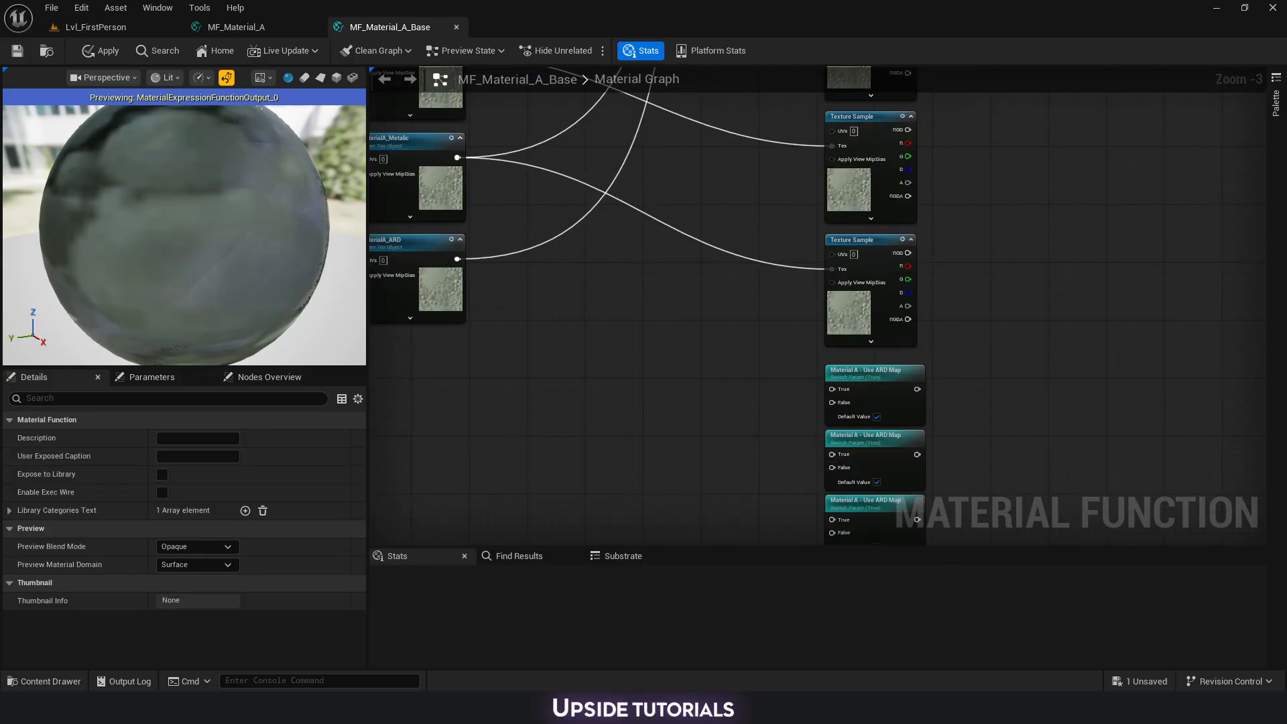
pyautogui.scroll(-4, 644, 474)
pyautogui.scroll(4, 655, 436)
pyautogui.moveTo(656, 435); pyautogui.dragTo(686, 346, button='right')
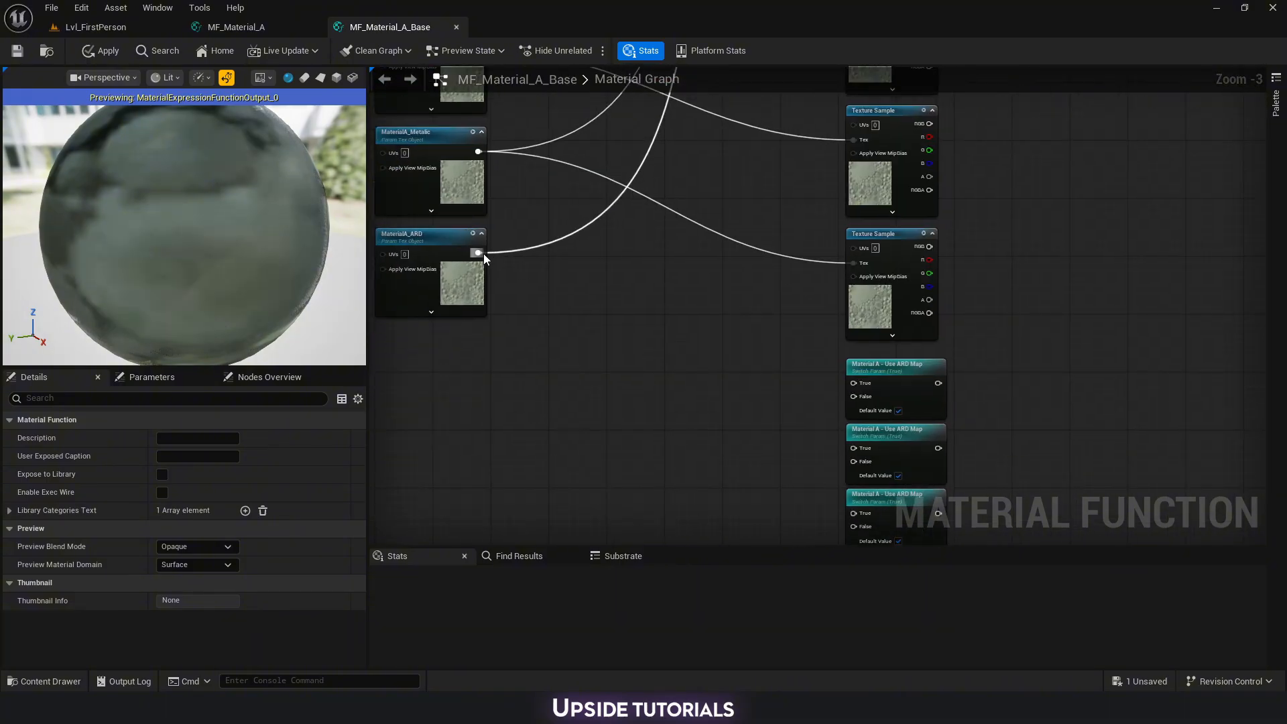
pyautogui.moveTo(480, 253); pyautogui.dragTo(853, 382)
pyautogui.moveTo(784, 429); pyautogui.dragTo(718, 350, button='right')
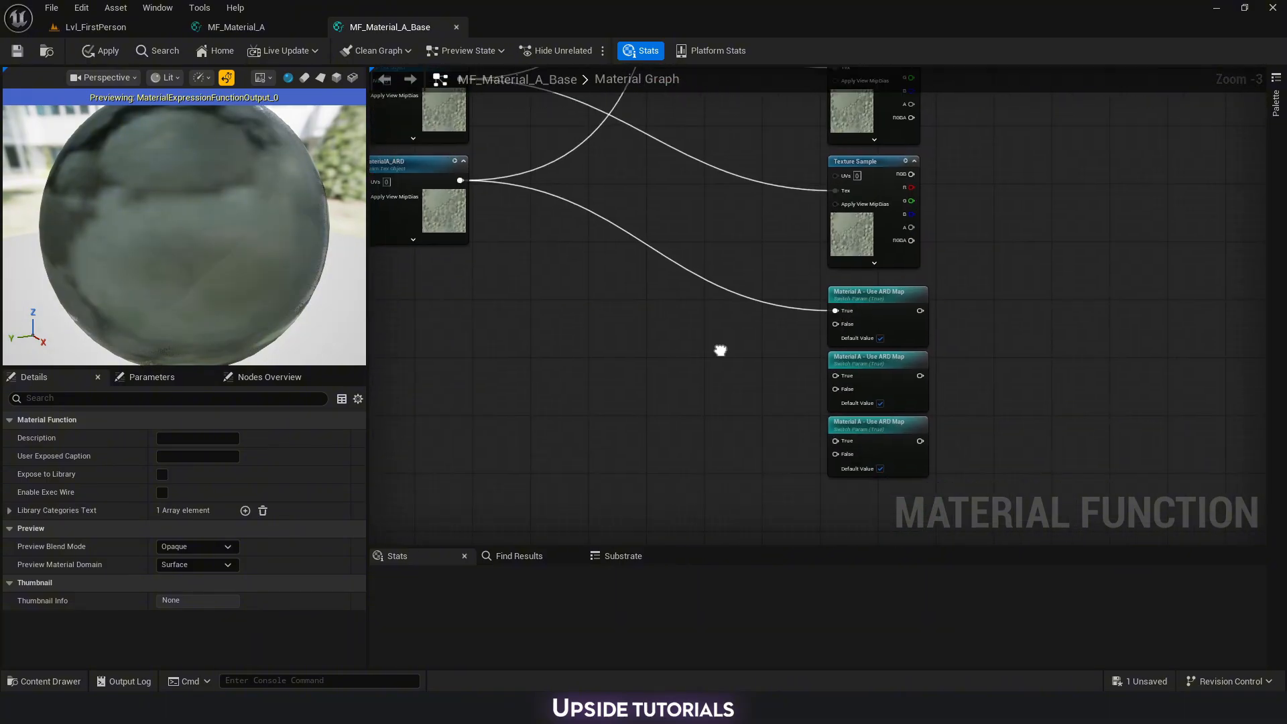
pyautogui.moveTo(462, 182); pyautogui.dragTo(746, 359)
# Copy the Material A AO, Roughness and Displacement parameters beside the copied switches and connect them to the switches' False inputs.
pyautogui.scroll(-5, 823, 381)
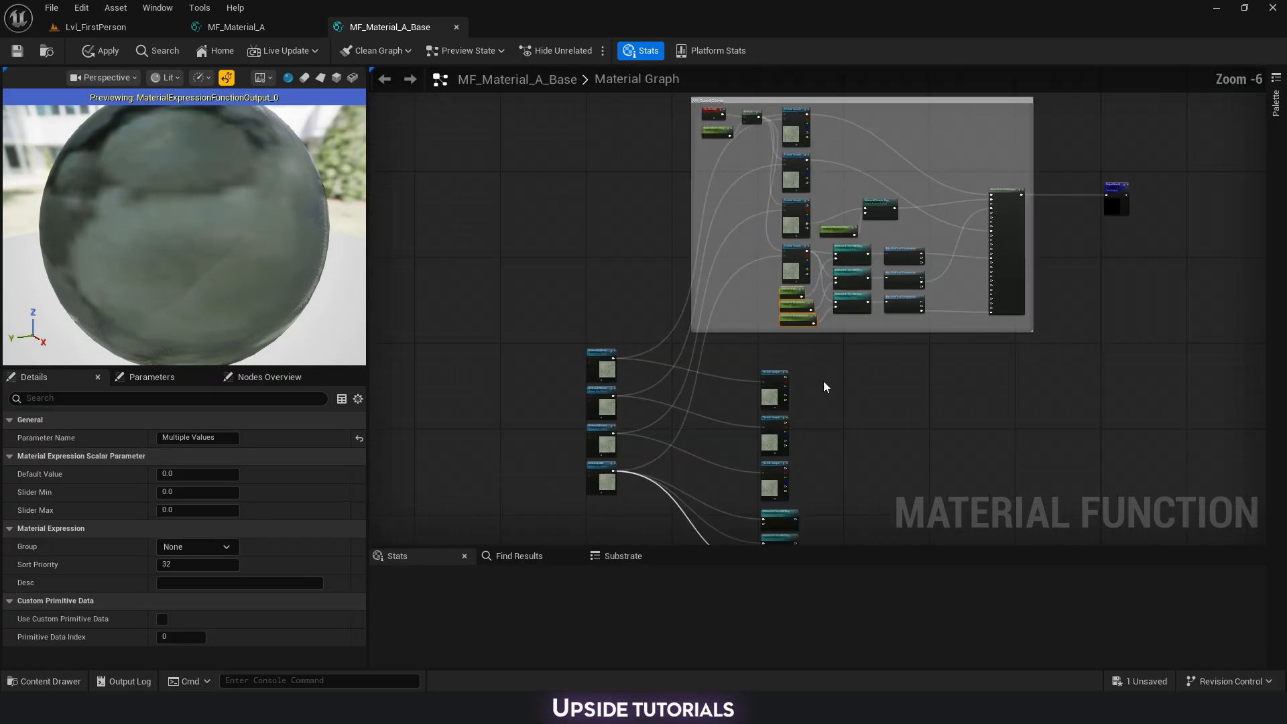
pyautogui.moveTo(741, 526); pyautogui.dragTo(753, 319, button='right')
pyautogui.scroll(7, 722, 333)
pyautogui.hotkey('ctrl', 'v')
pyautogui.moveTo(682, 317); pyautogui.dragTo(912, 268)
pyautogui.moveTo(860, 410); pyautogui.dragTo(912, 352)
pyautogui.moveTo(867, 456); pyautogui.dragTo(913, 437)
pyautogui.scroll(-4, 653, 244)
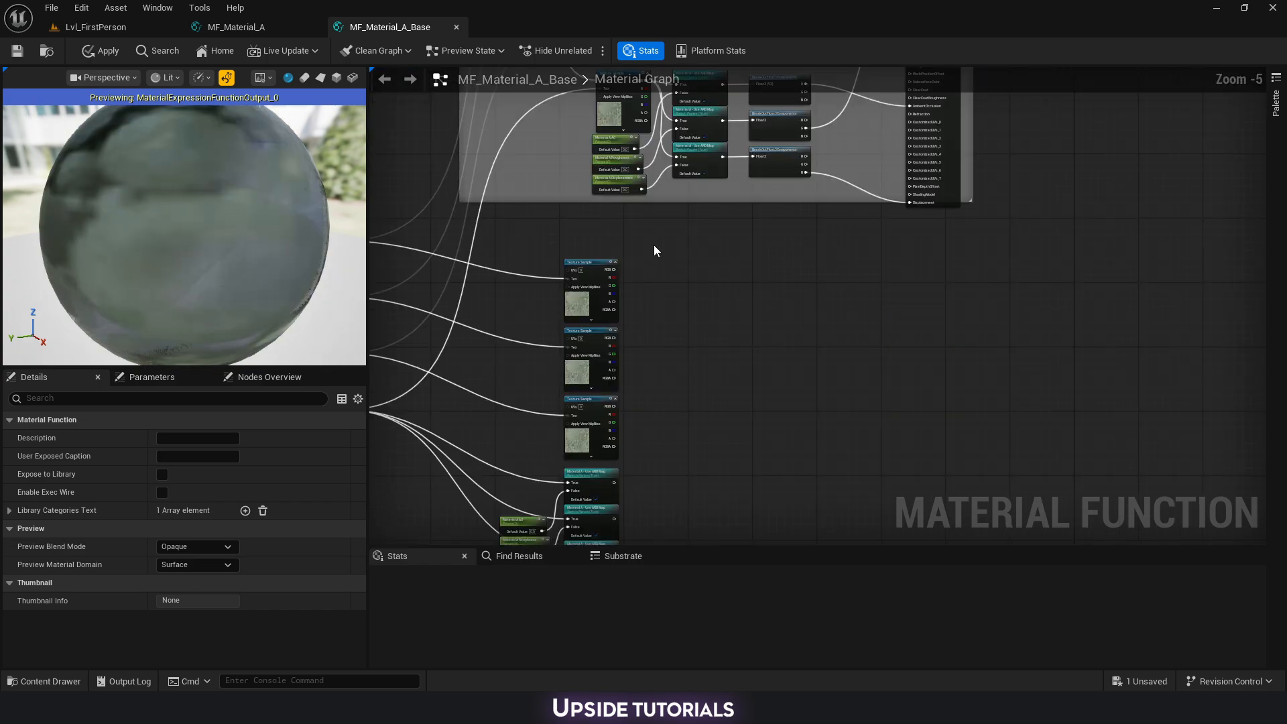
# Save the MF_Material_A_Base material function.
pyautogui.moveTo(762, 415); pyautogui.dragTo(850, 431)
pyautogui.moveTo(741, 288); pyautogui.dragTo(800, 395, button='right')
pyautogui.scroll(2, 710, 251)
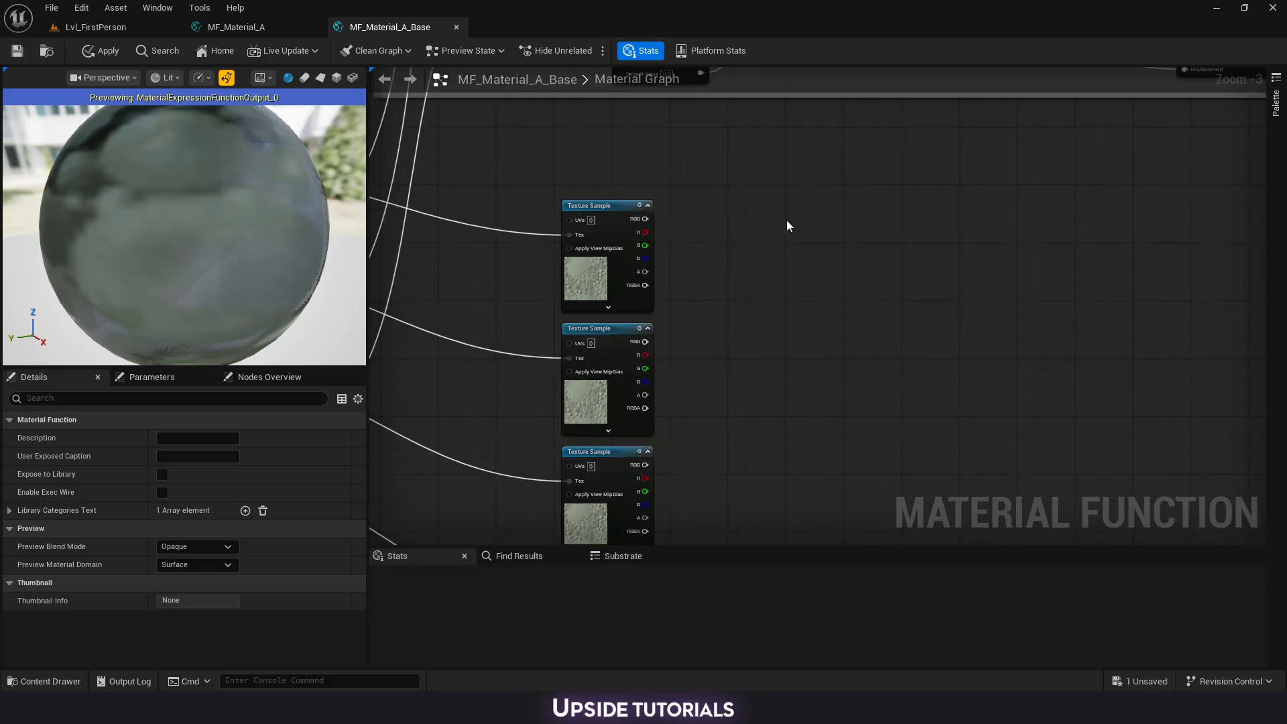
pyautogui.hotkey('ctrl', 's')
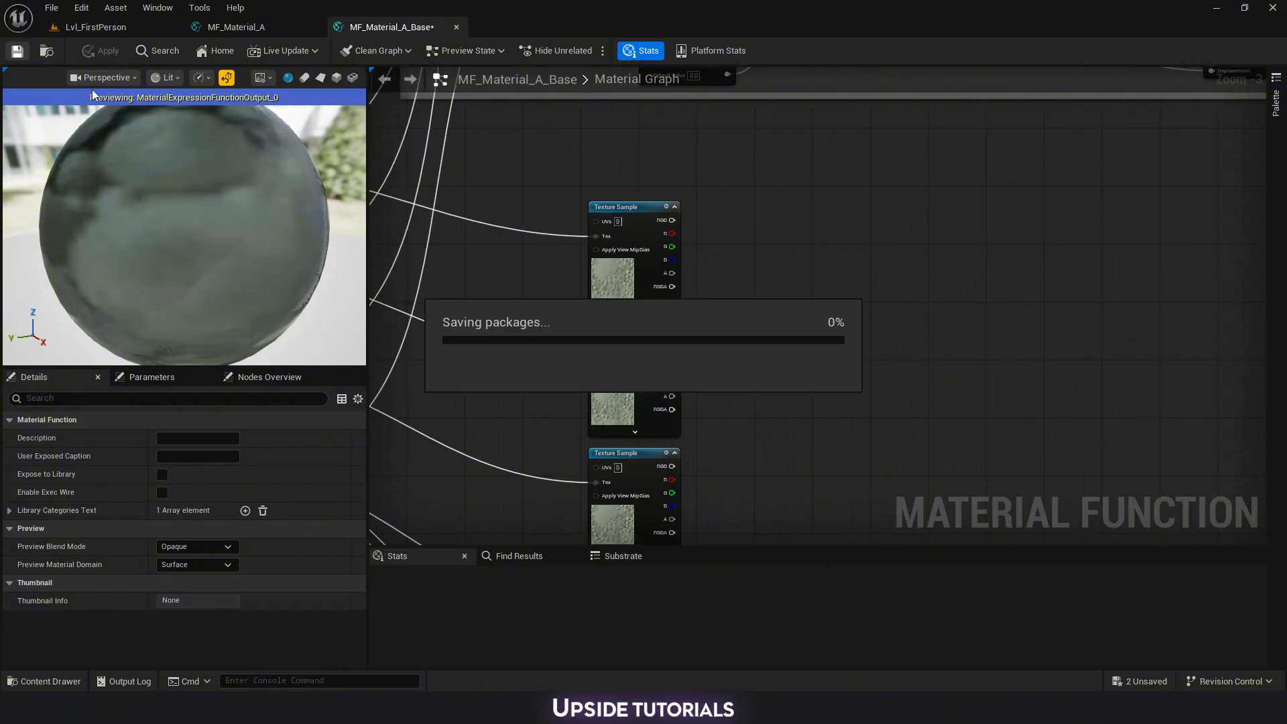
# Create a material function named MF_WorldAlignedTexture in the WorldTile folder and open it.
pyautogui.hotkey('ctrl', 'space')
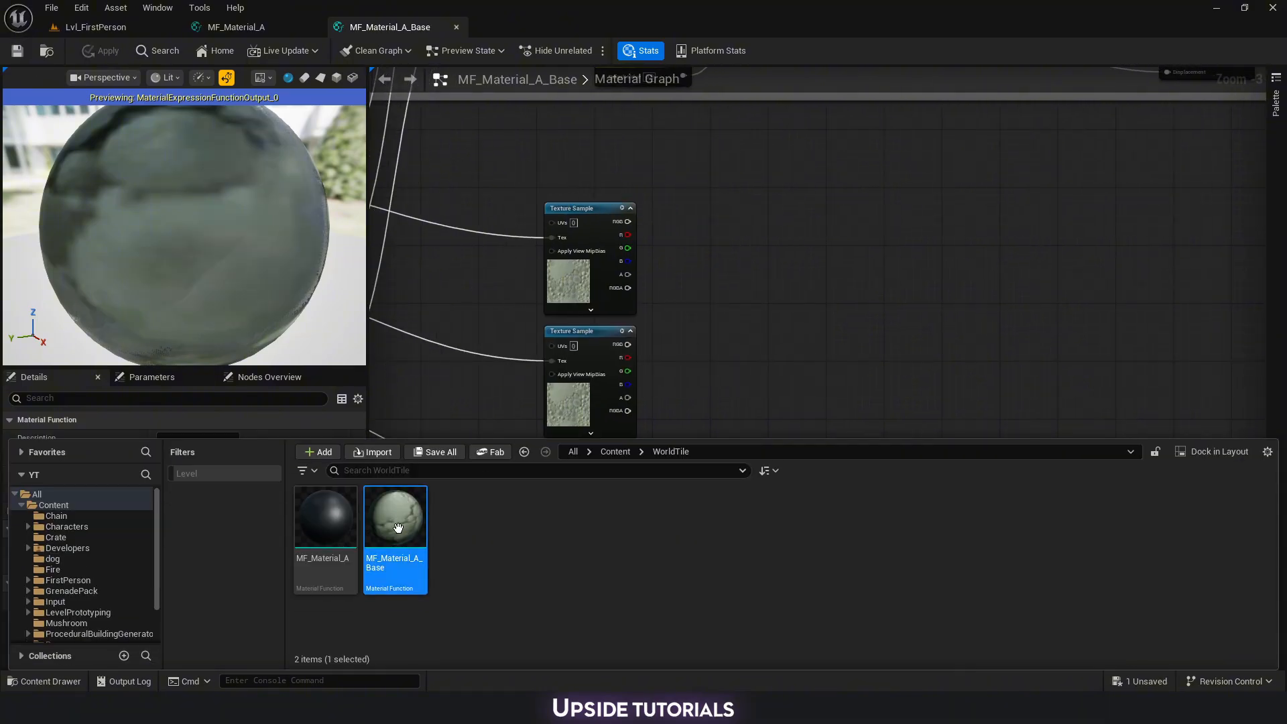
pyautogui.click(481, 522)
pyautogui.rightClick(482, 522)
pyautogui.moveTo(553, 564)
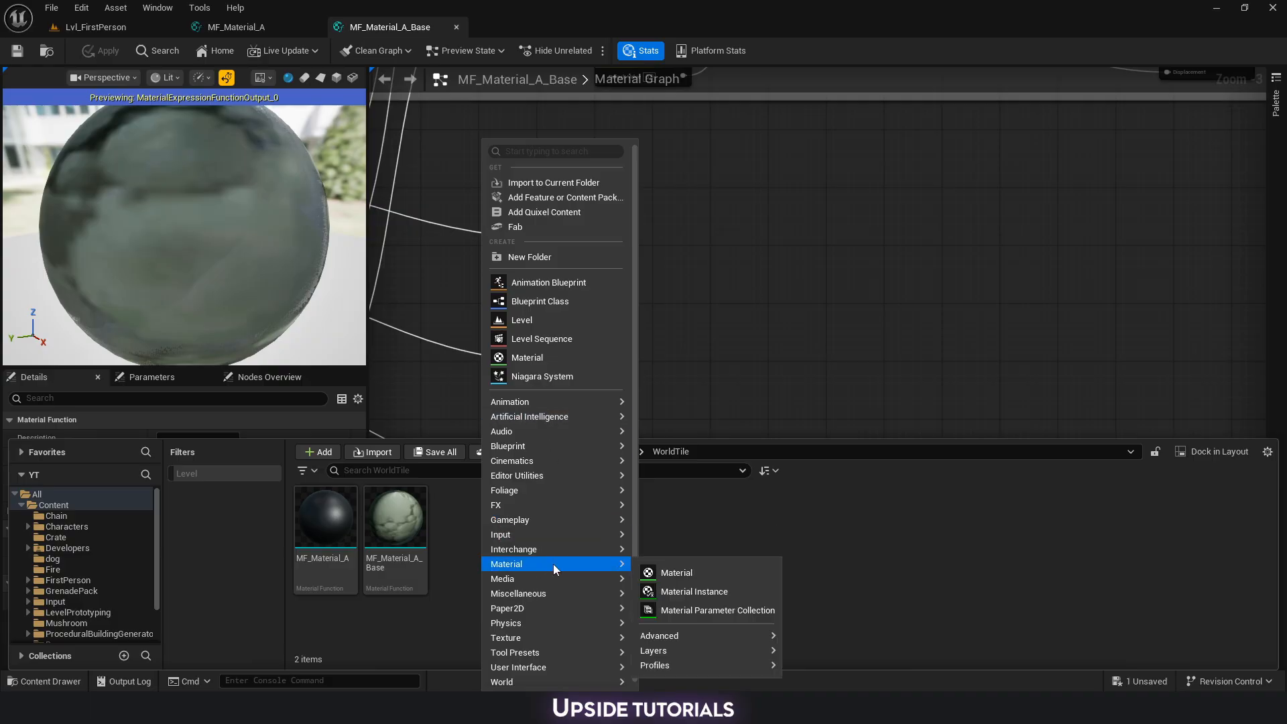
pyautogui.moveTo(697, 635)
pyautogui.click(851, 644)
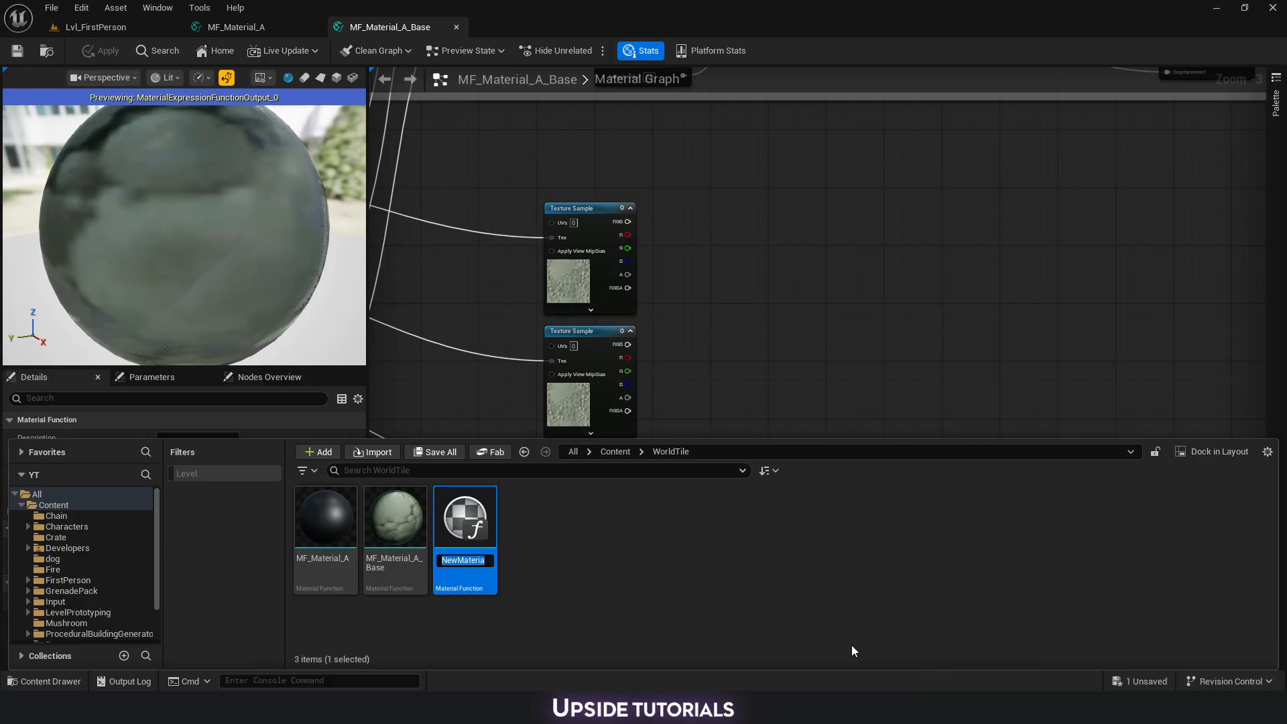
pyautogui.write('MF_WorldAlignedTexture')
pyautogui.press('Return')
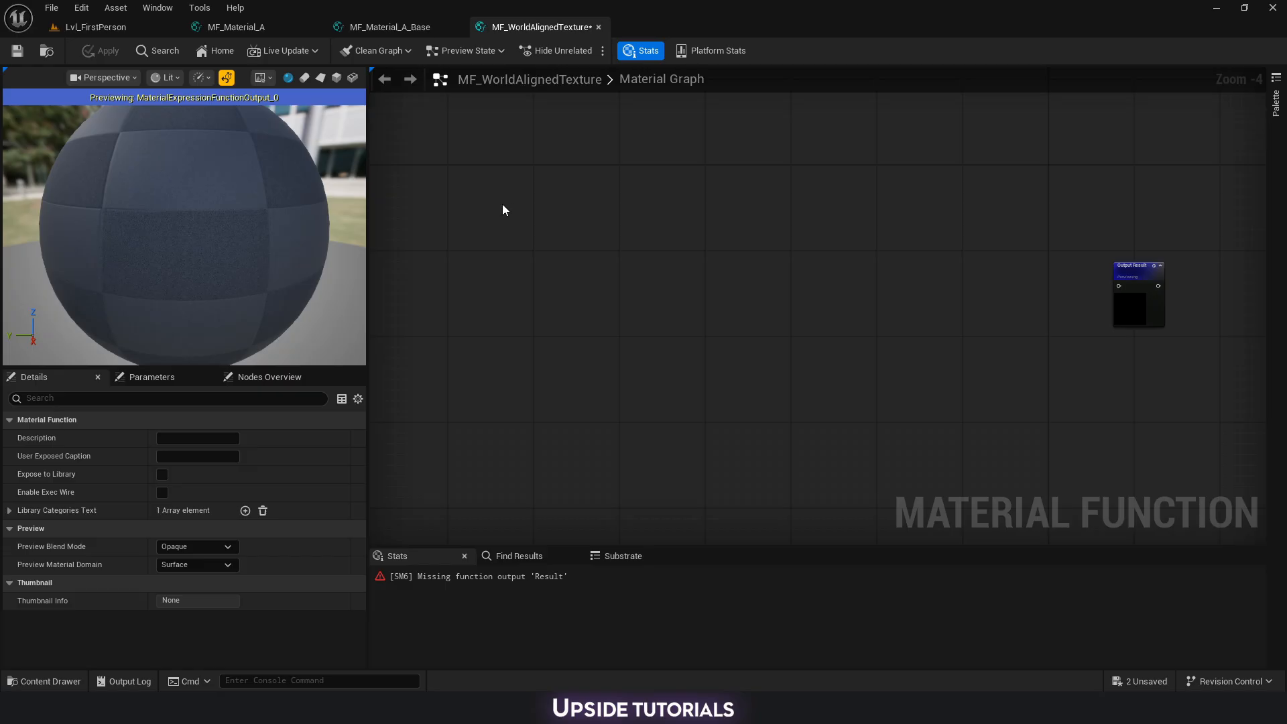
# Add a FunctionInput node named "Texture Side Y" to the graph and duplicate it.
pyautogui.rightClick(566, 217)
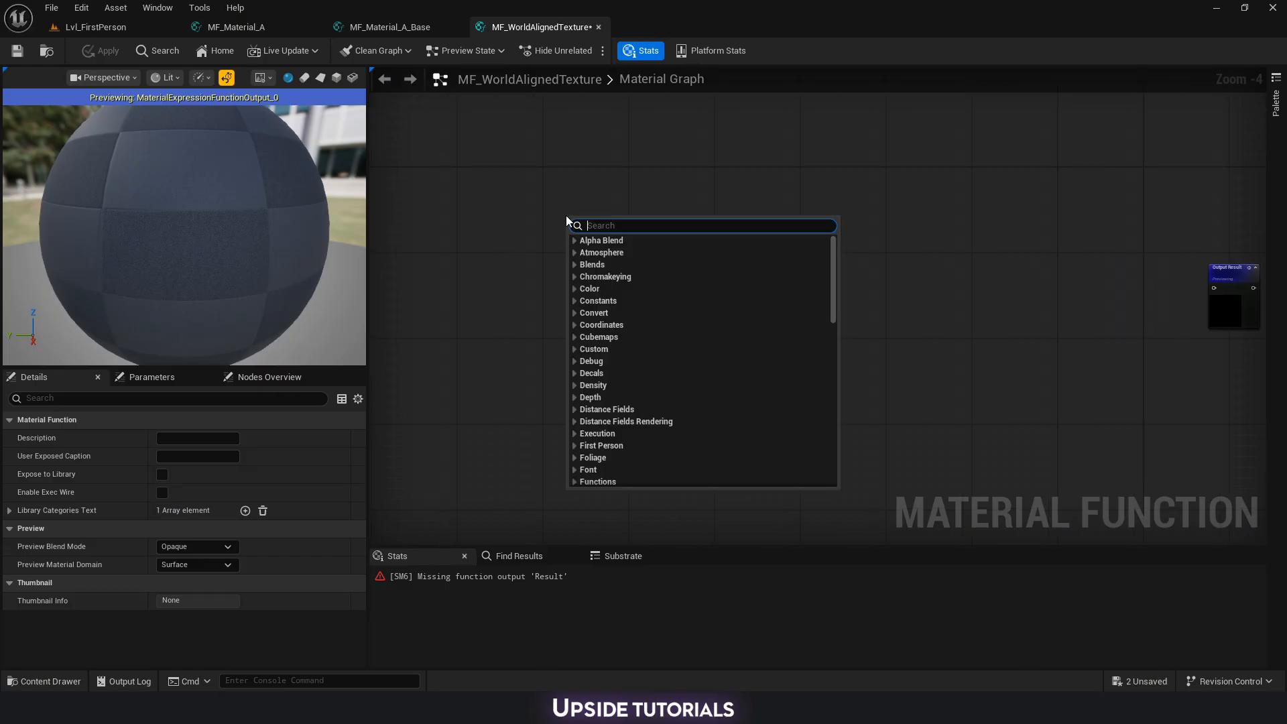
pyautogui.write('input')
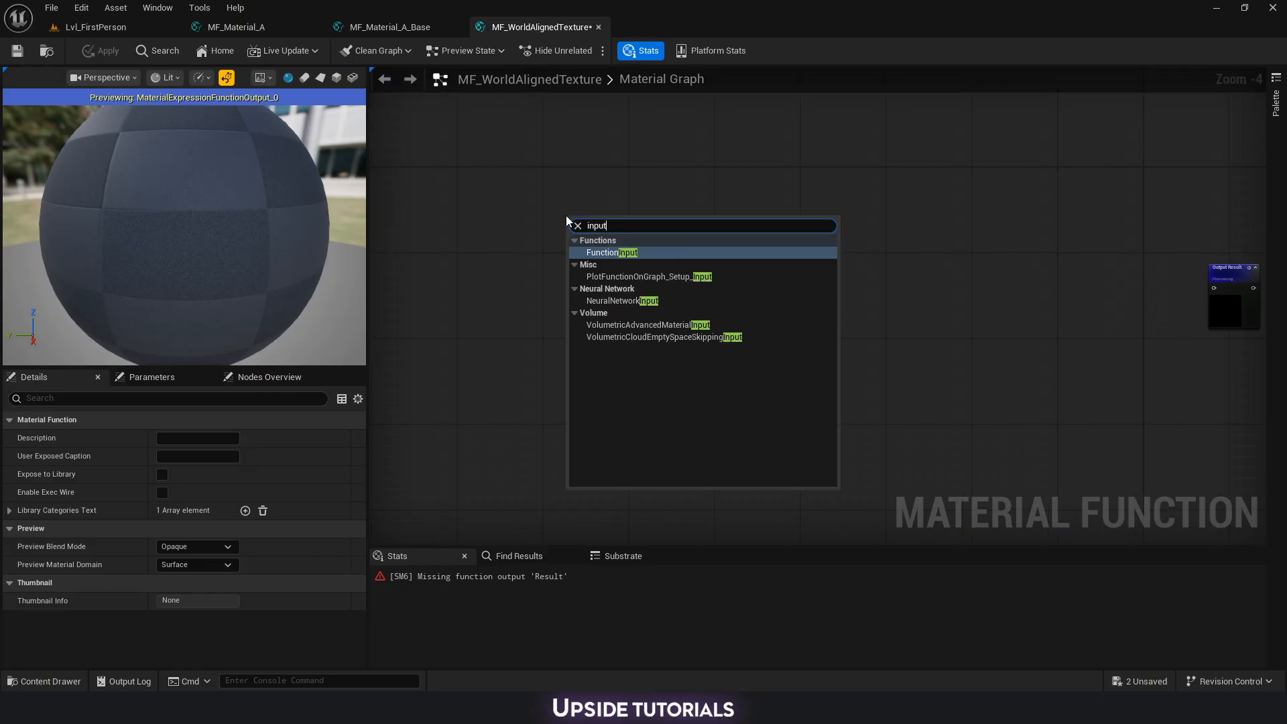
pyautogui.press('Return')
pyautogui.scroll(3, 593, 227)
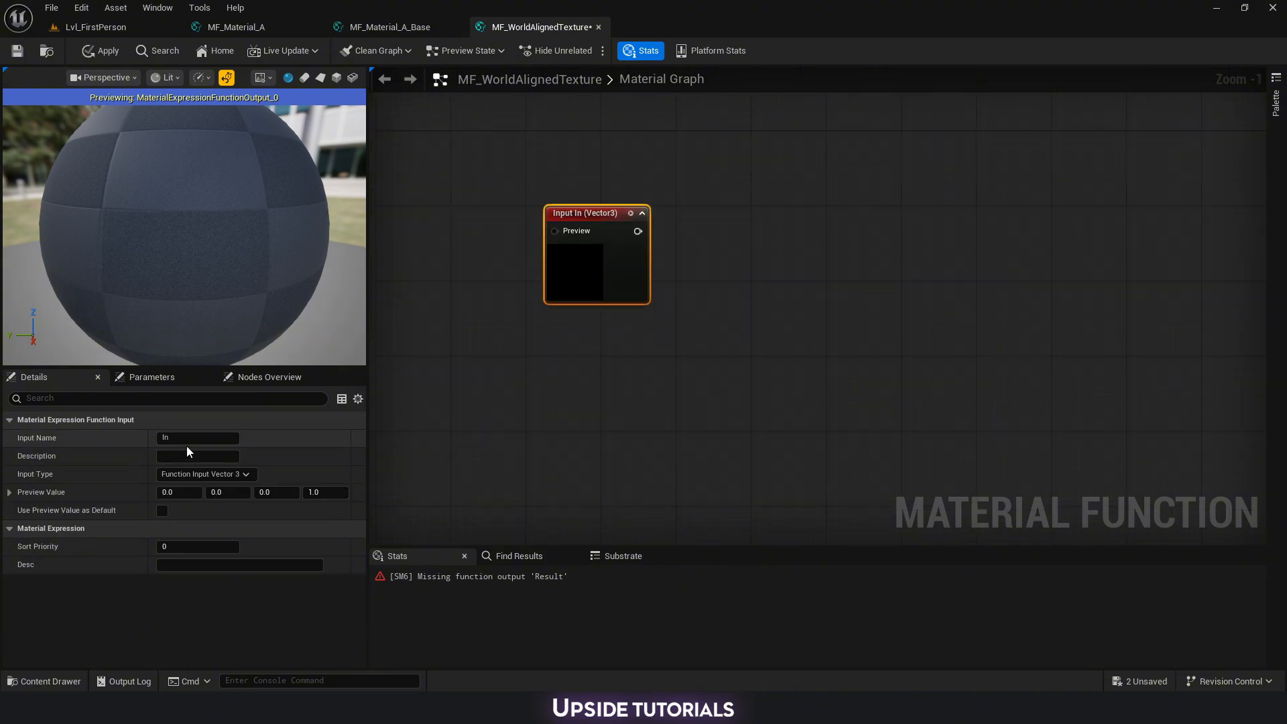
pyautogui.moveTo(186, 440); pyautogui.dragTo(116, 434)
pyautogui.write('Texture Side Y_1')
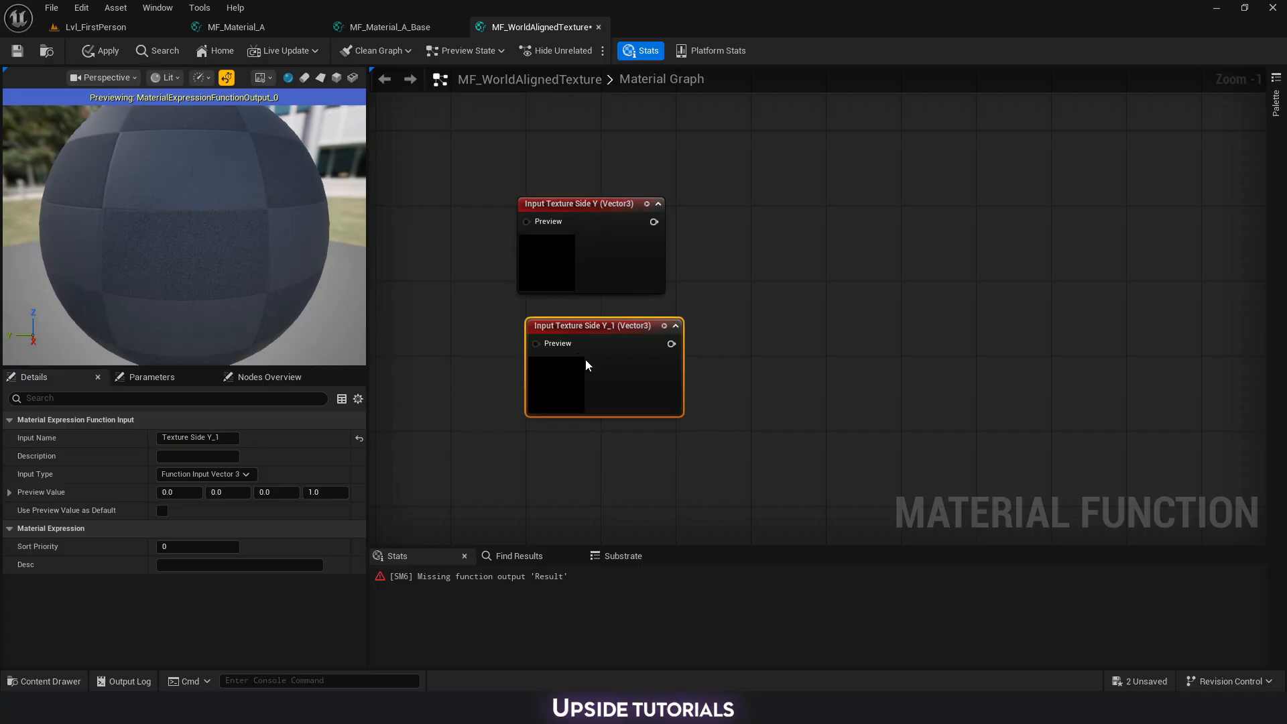
# Align the duplicated input below the original, name it "Texture Side X", and add another duplicate named "Texture Side Z".
pyautogui.moveTo(585, 359); pyautogui.dragTo(576, 351)
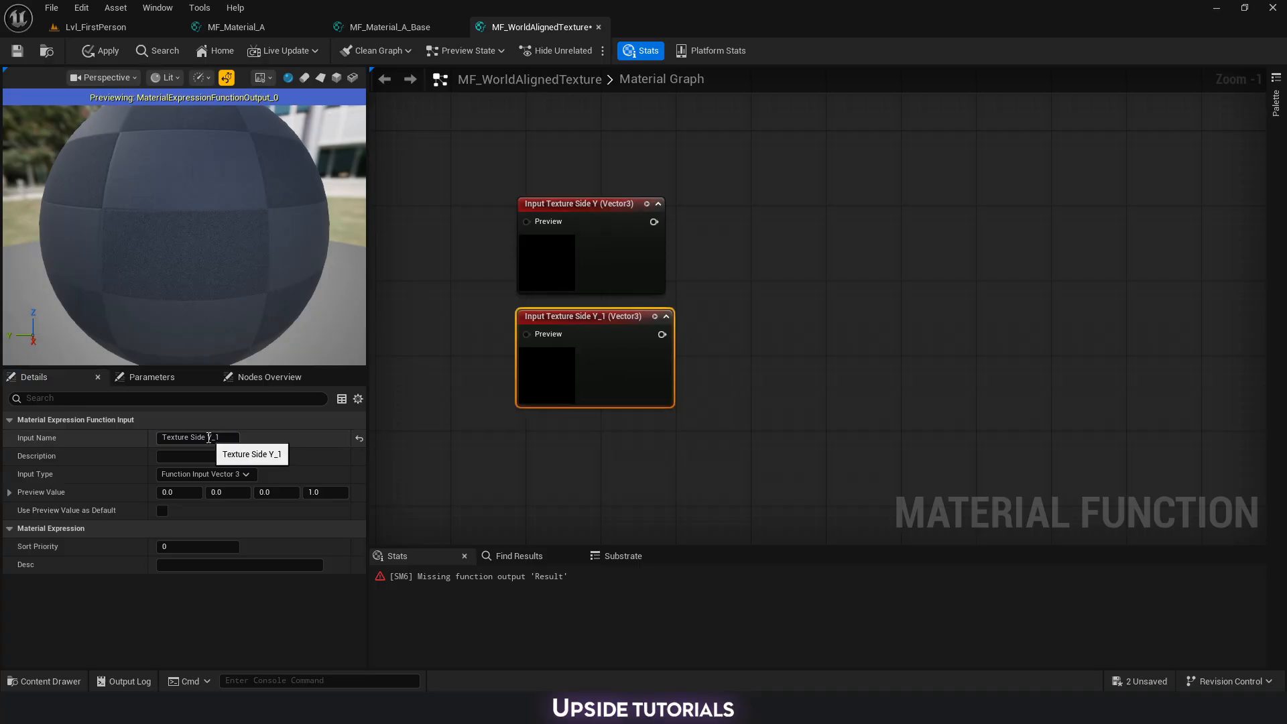
pyautogui.doubleClick(218, 438)
pyautogui.write('X')
pyautogui.click(469, 376)
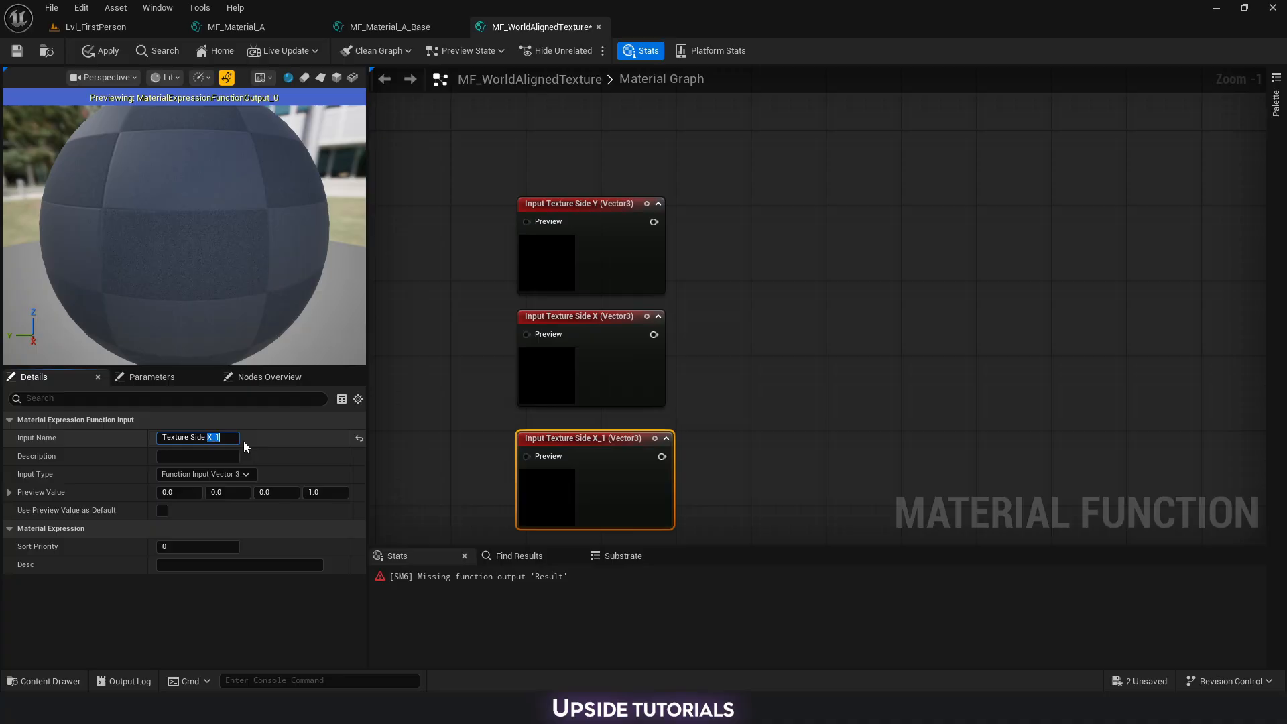
pyautogui.write('Z')
pyautogui.click(481, 398)
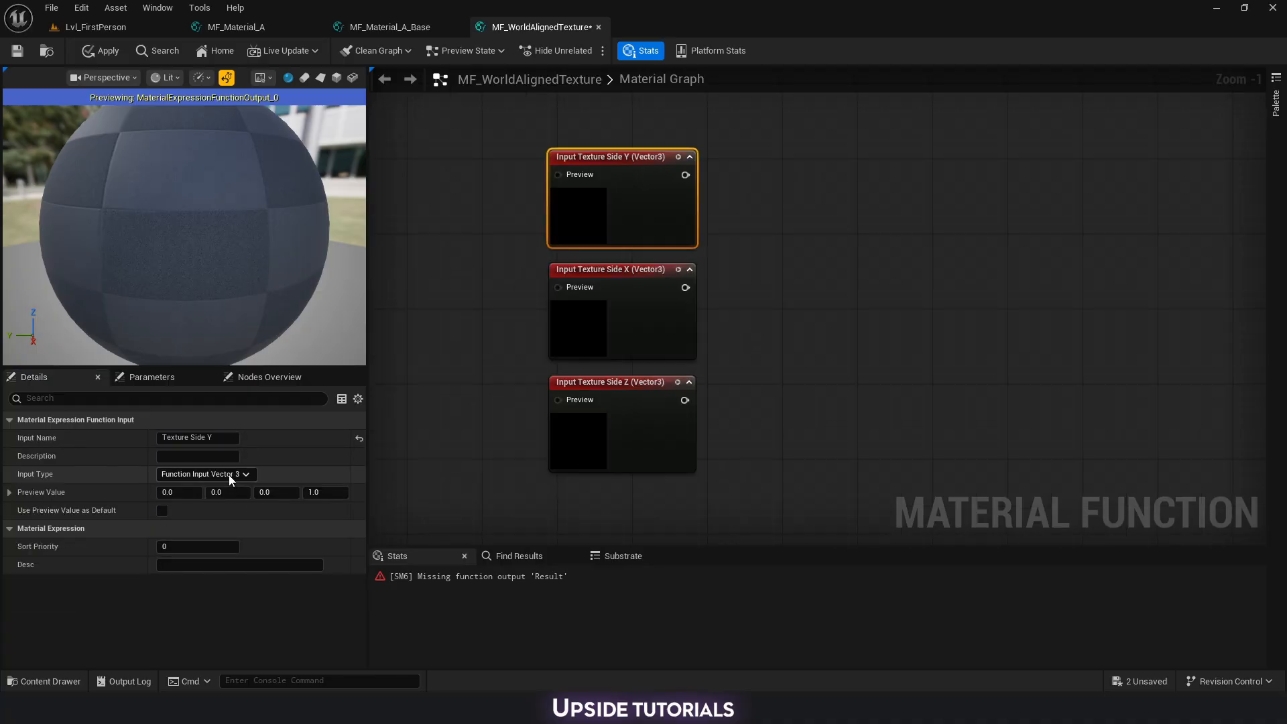
# Set the input type of Texture Side Y, X and Z to Function Input Vector 2.
pyautogui.click(228, 475)
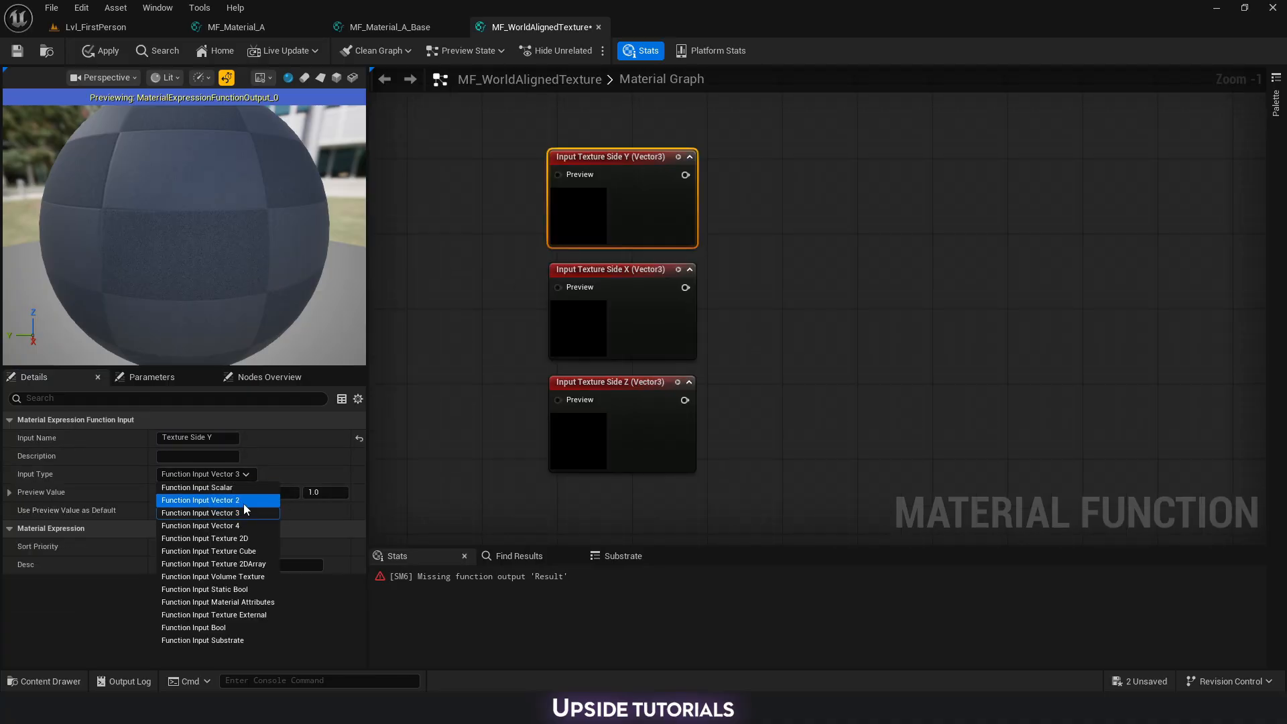
pyautogui.click(243, 504)
pyautogui.click(635, 330)
pyautogui.click(230, 474)
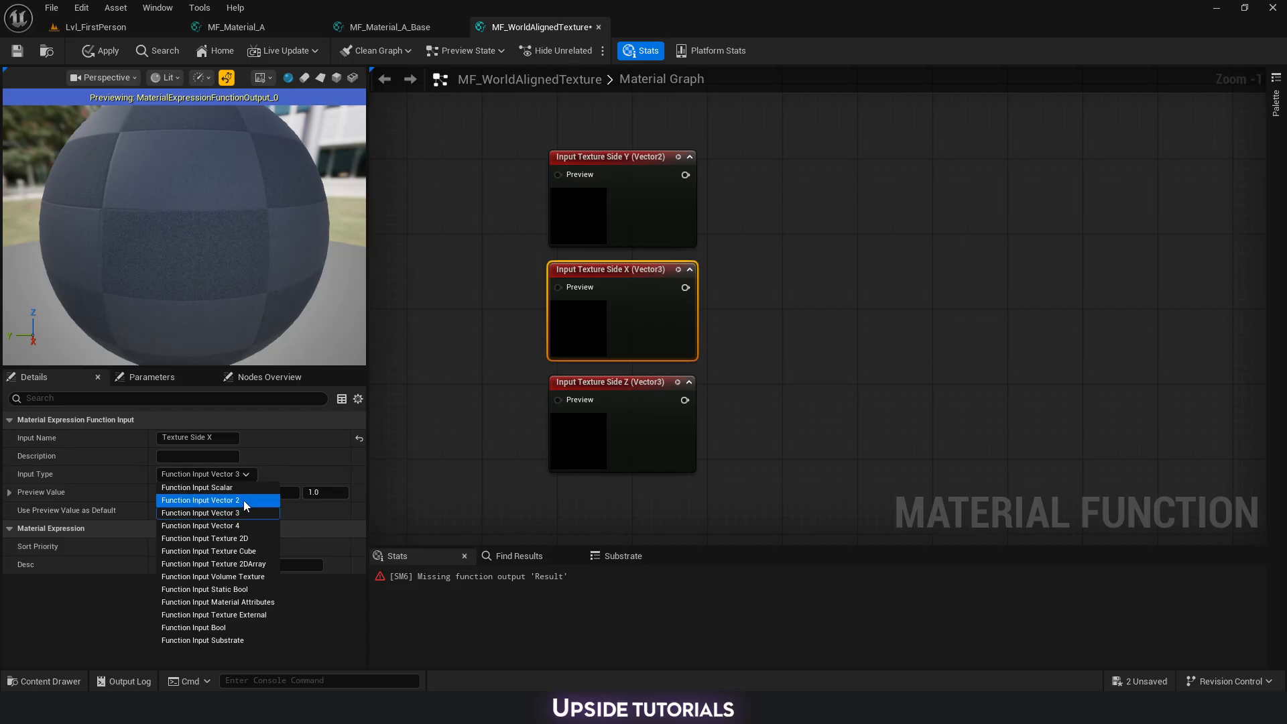
pyautogui.click(243, 501)
pyautogui.click(646, 445)
pyautogui.click(239, 473)
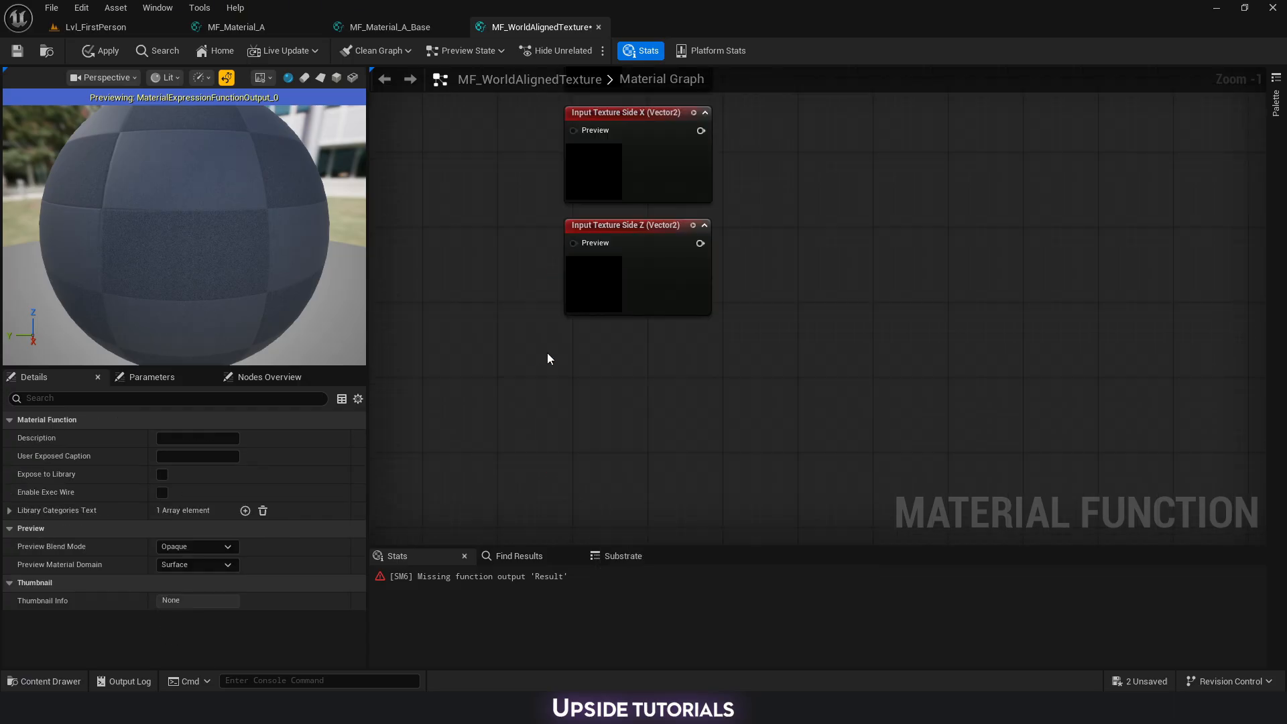
# Add an Absolute World Position node below Texture Side Z and set its shader offsets to Excluding Material Shader Offsets.
pyautogui.rightClick(573, 373)
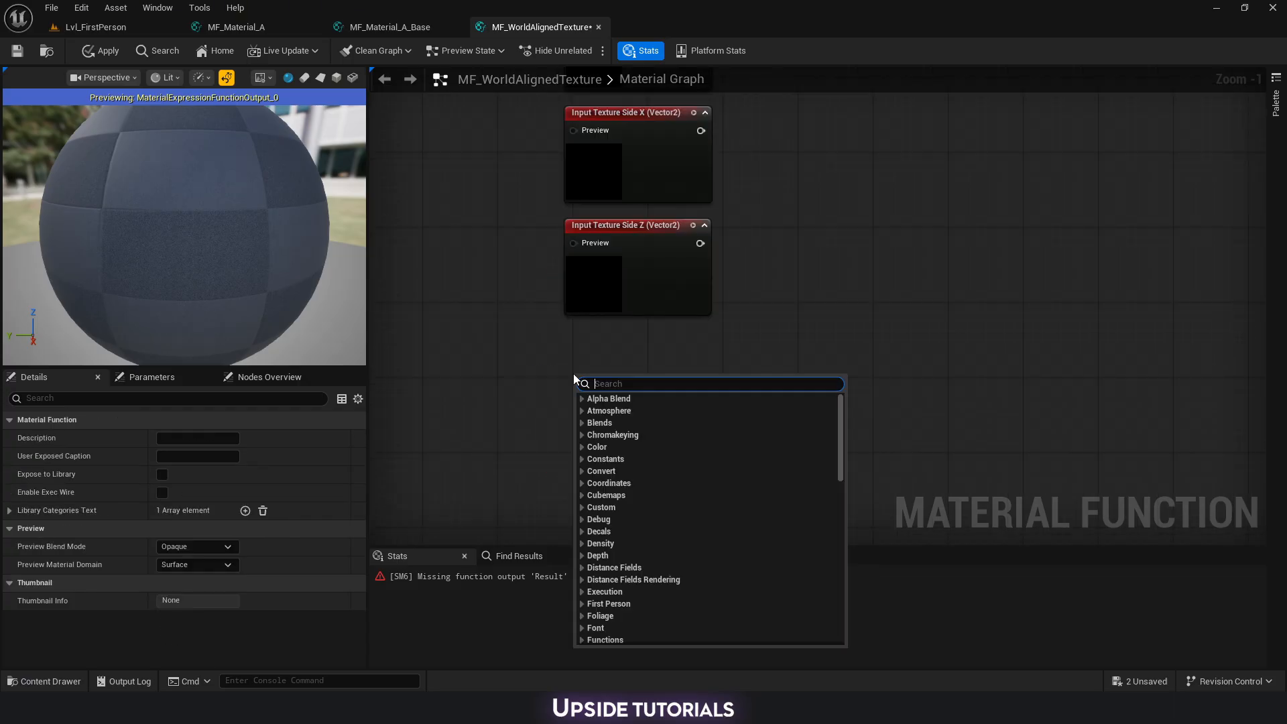
pyautogui.write('world')
pyautogui.press('Return')
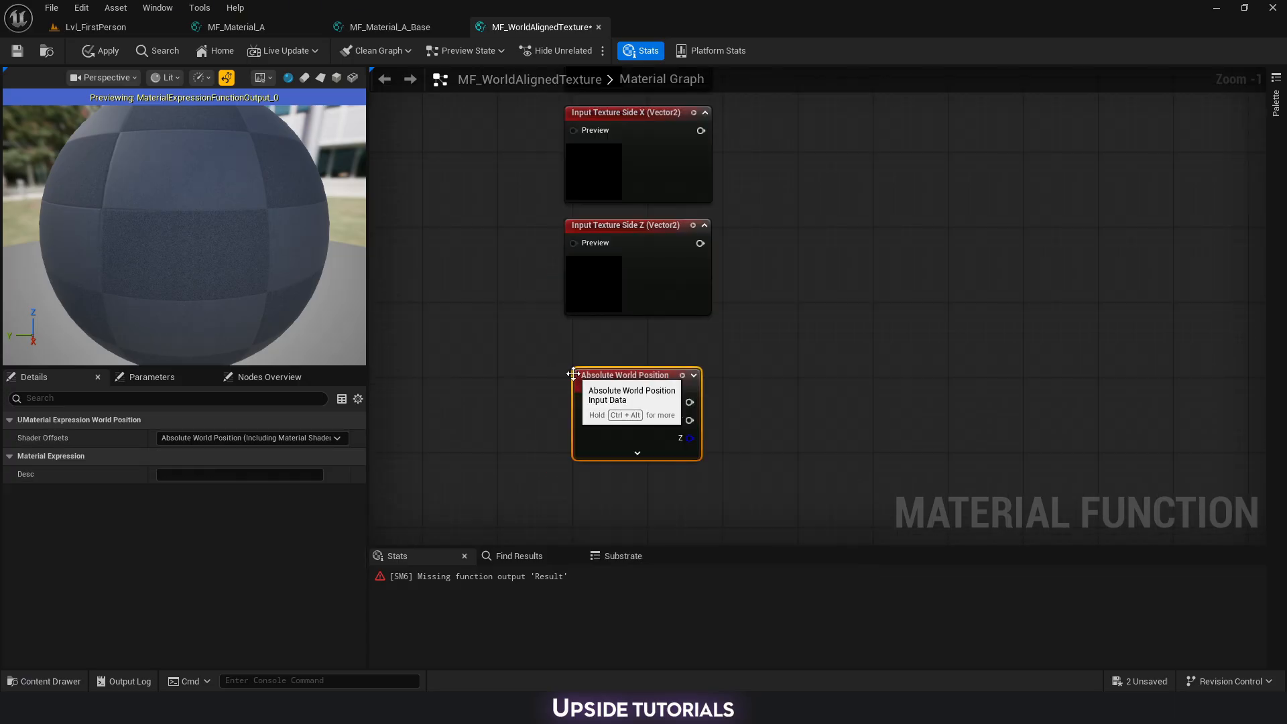
pyautogui.moveTo(612, 406); pyautogui.dragTo(603, 399)
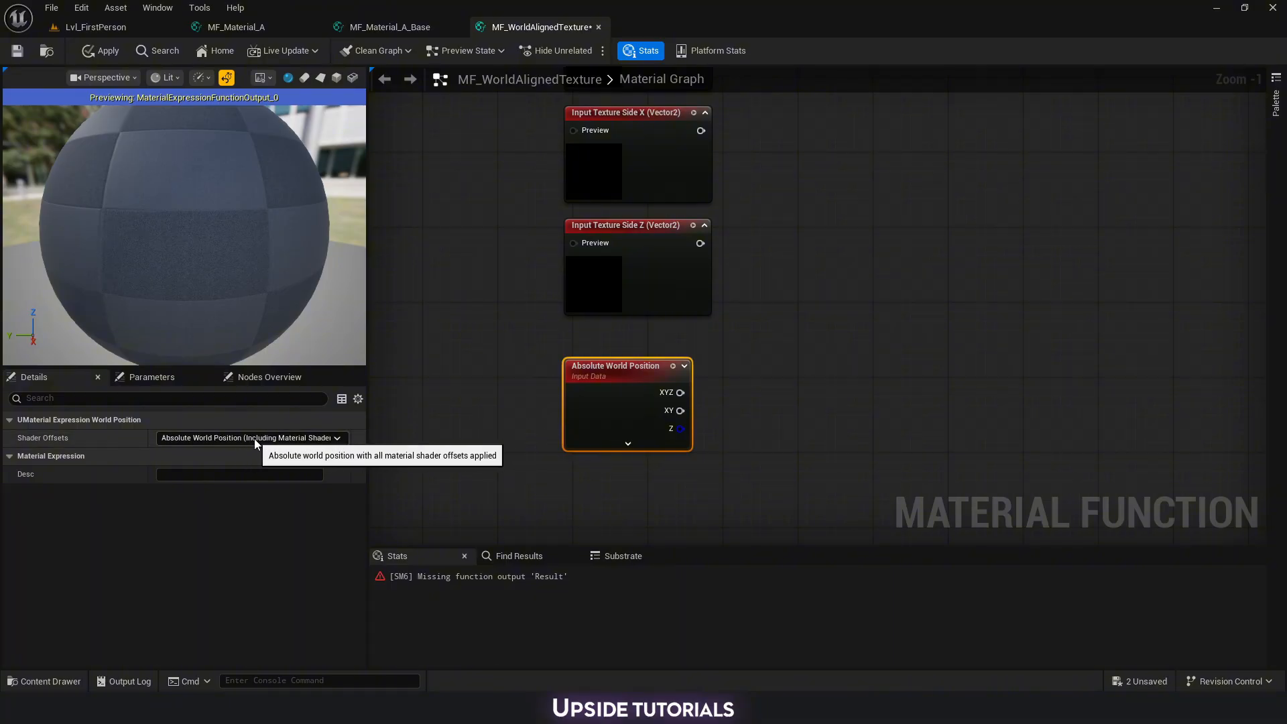
pyautogui.click(319, 440)
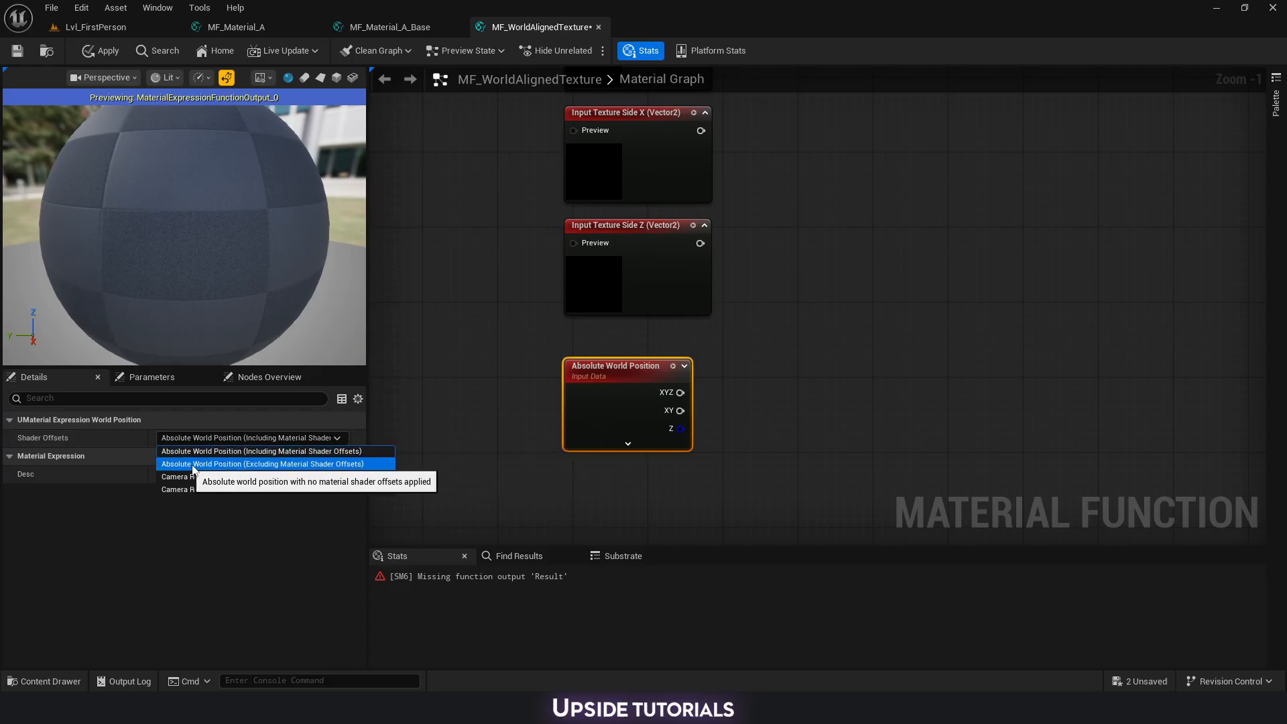
pyautogui.click(319, 468)
# Add a FunctionInput node below the Absolute World Position node and name it "World Position Divisor".
pyautogui.moveTo(569, 484); pyautogui.dragTo(569, 372, button='right')
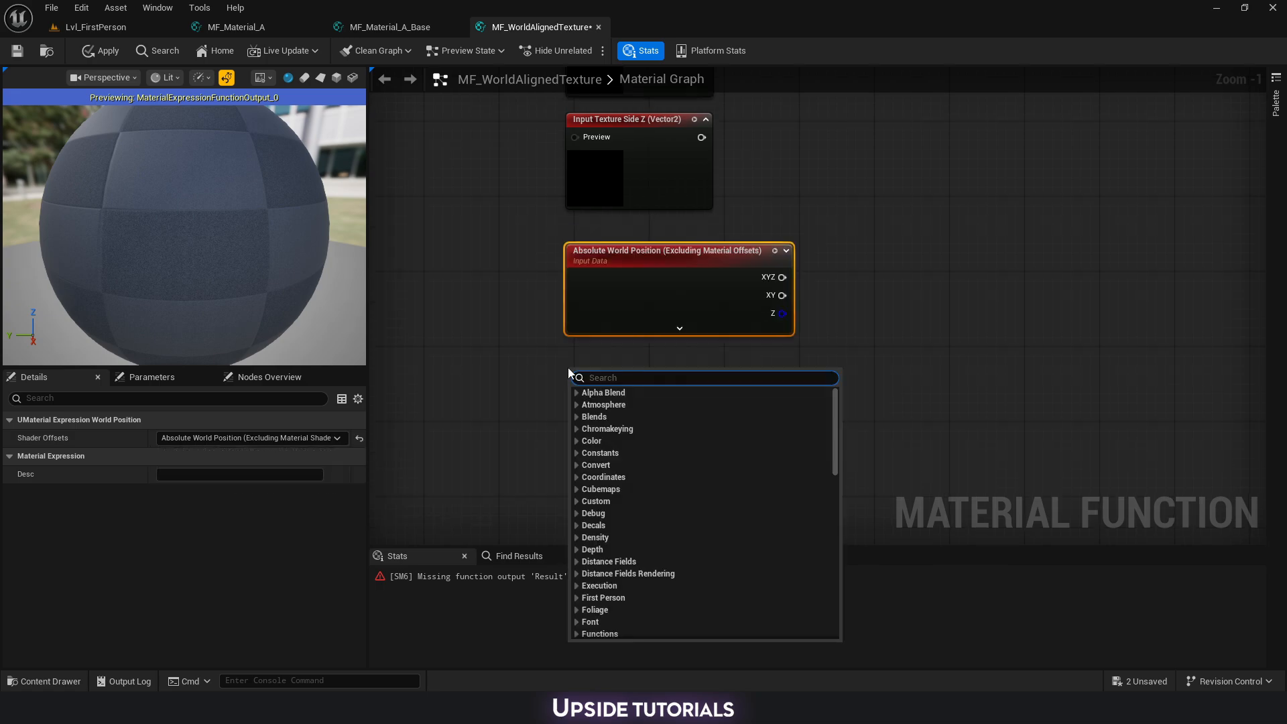
pyautogui.write('inpu')
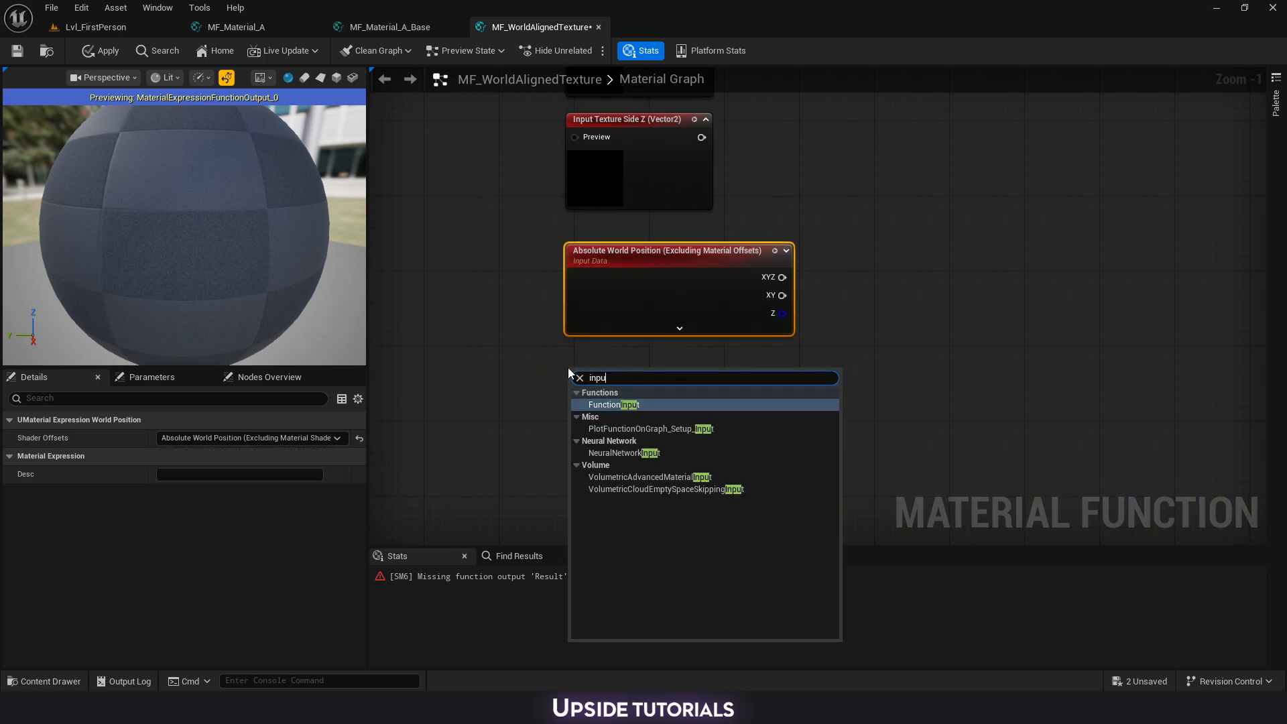
pyautogui.press('Return')
pyautogui.click(605, 402)
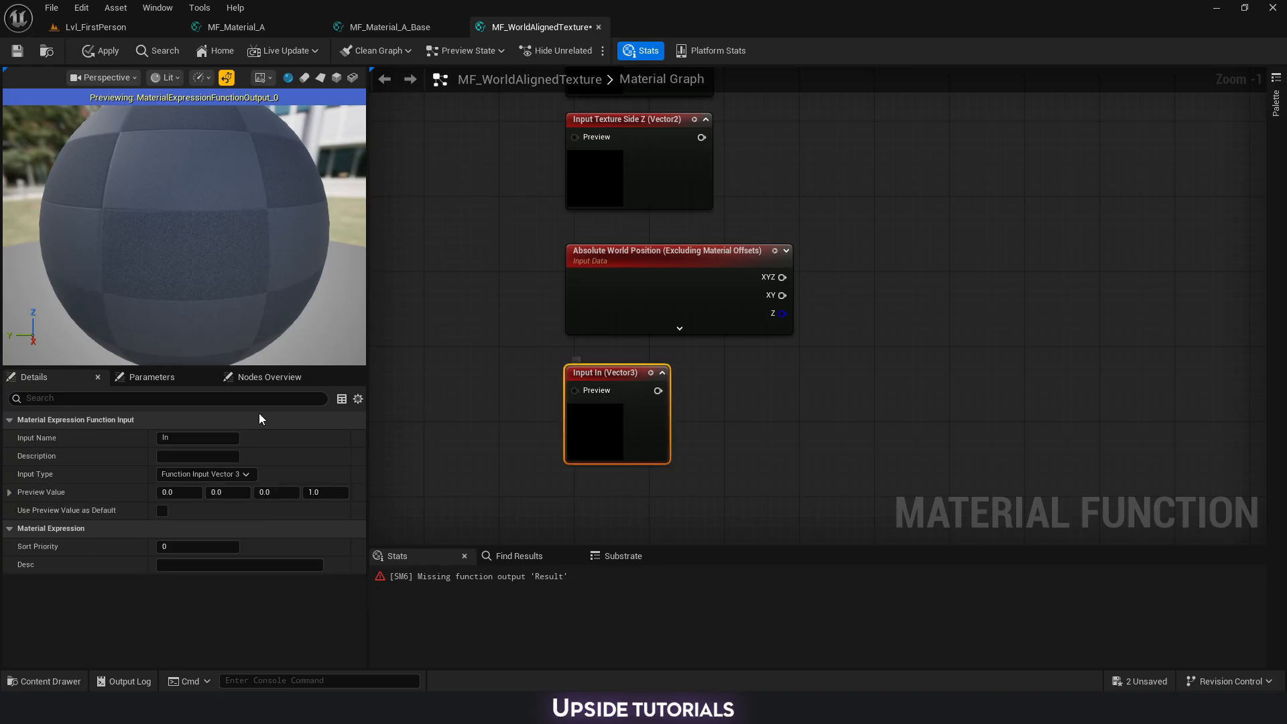
pyautogui.moveTo(189, 437); pyautogui.dragTo(119, 440)
pyautogui.write('W')
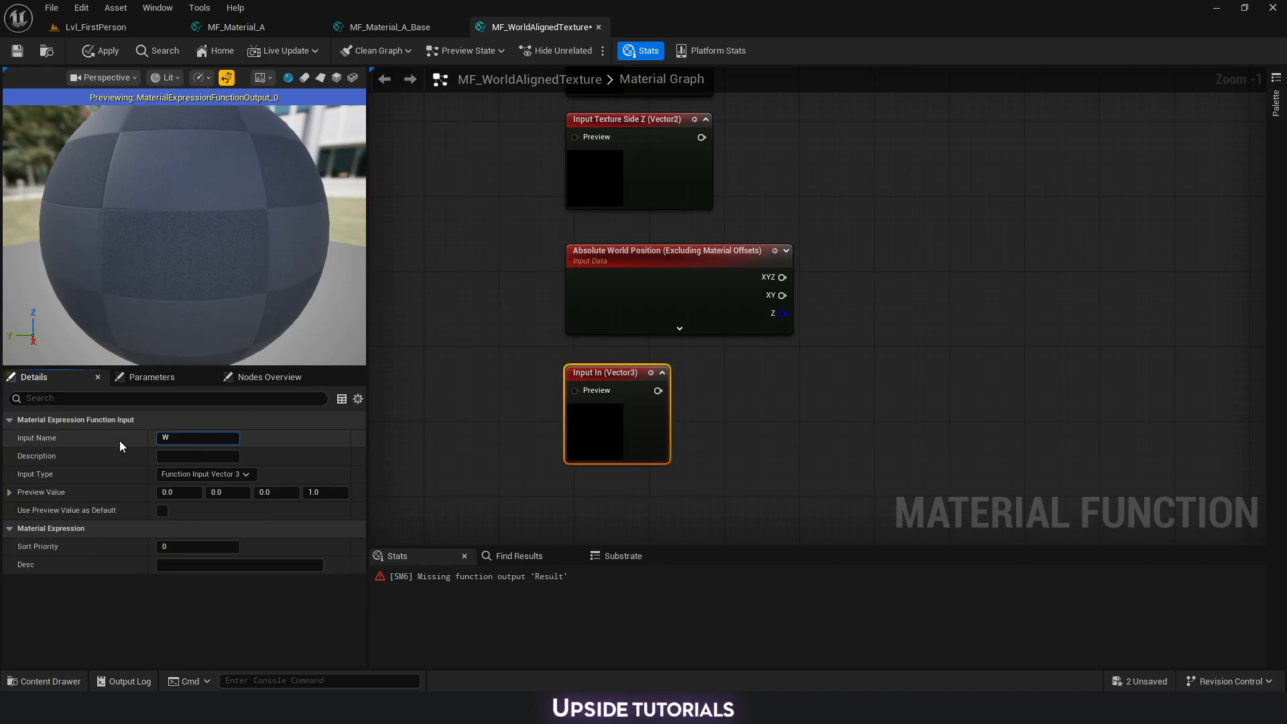
pyautogui.write('orld Position Divisor')
pyautogui.press('Return')
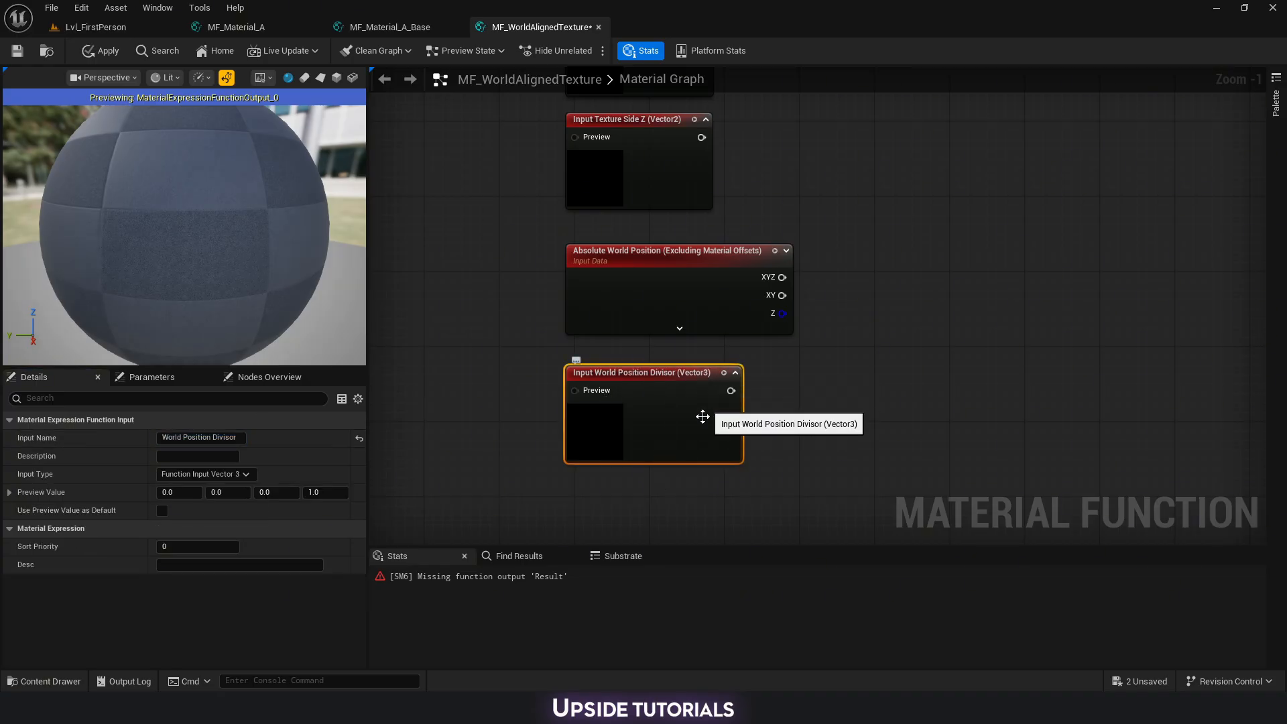
# Add a FunctionInput node fed by the XYZ output of Absolute World Position and name it "World Position".
pyautogui.moveTo(793, 367); pyautogui.dragTo(627, 383, button='right')
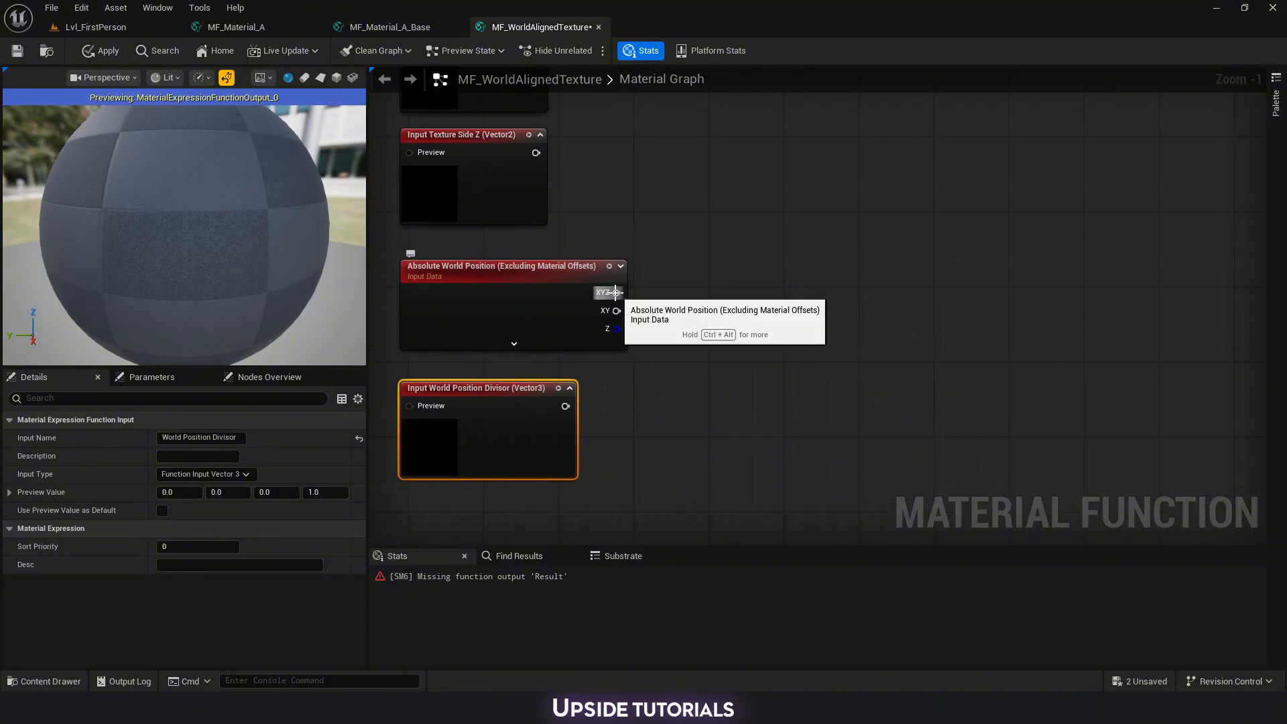
pyautogui.moveTo(691, 312); pyautogui.dragTo(651, 315, button='right')
pyautogui.moveTo(574, 300); pyautogui.dragTo(622, 299)
pyautogui.write('input')
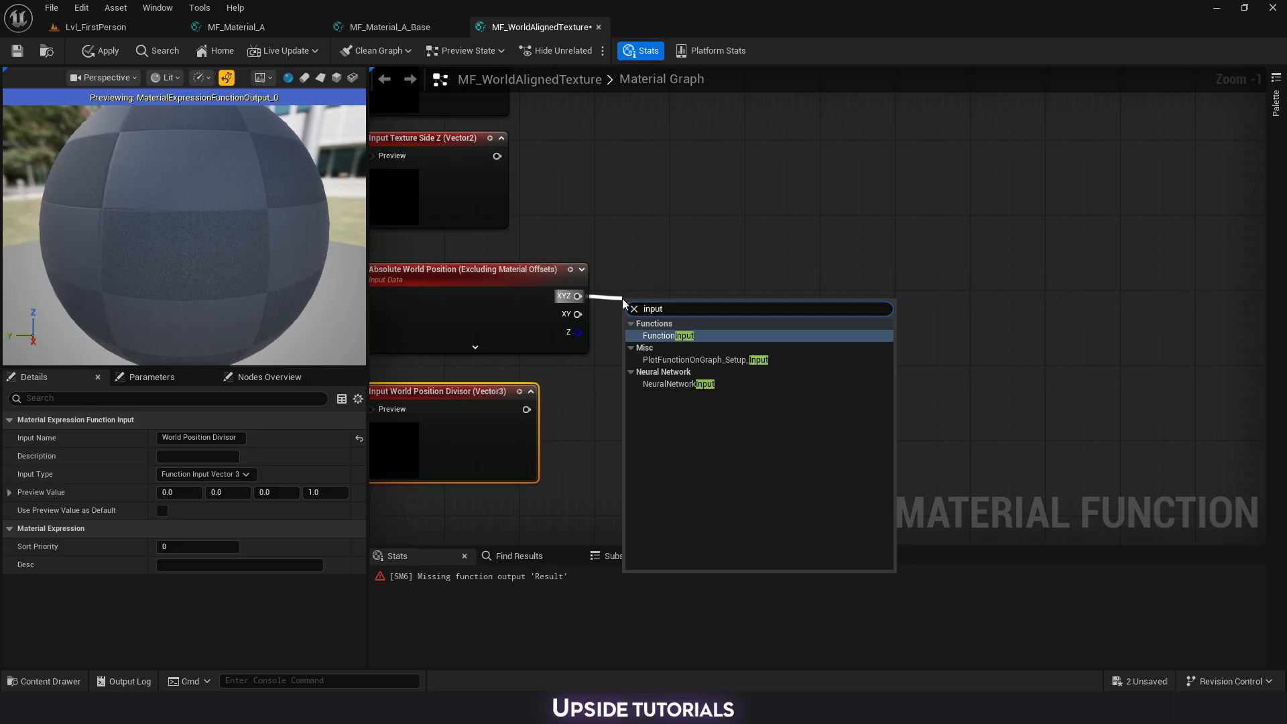
pyautogui.press('Return')
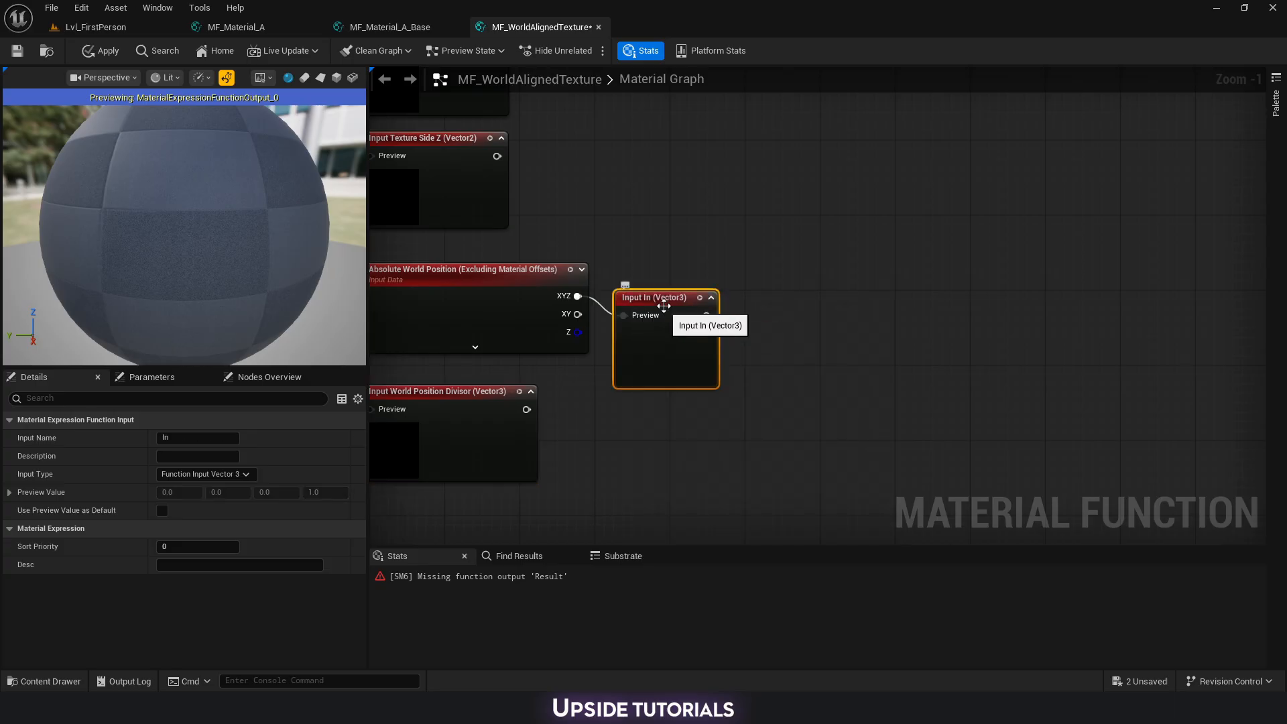
pyautogui.moveTo(669, 282); pyautogui.dragTo(660, 282)
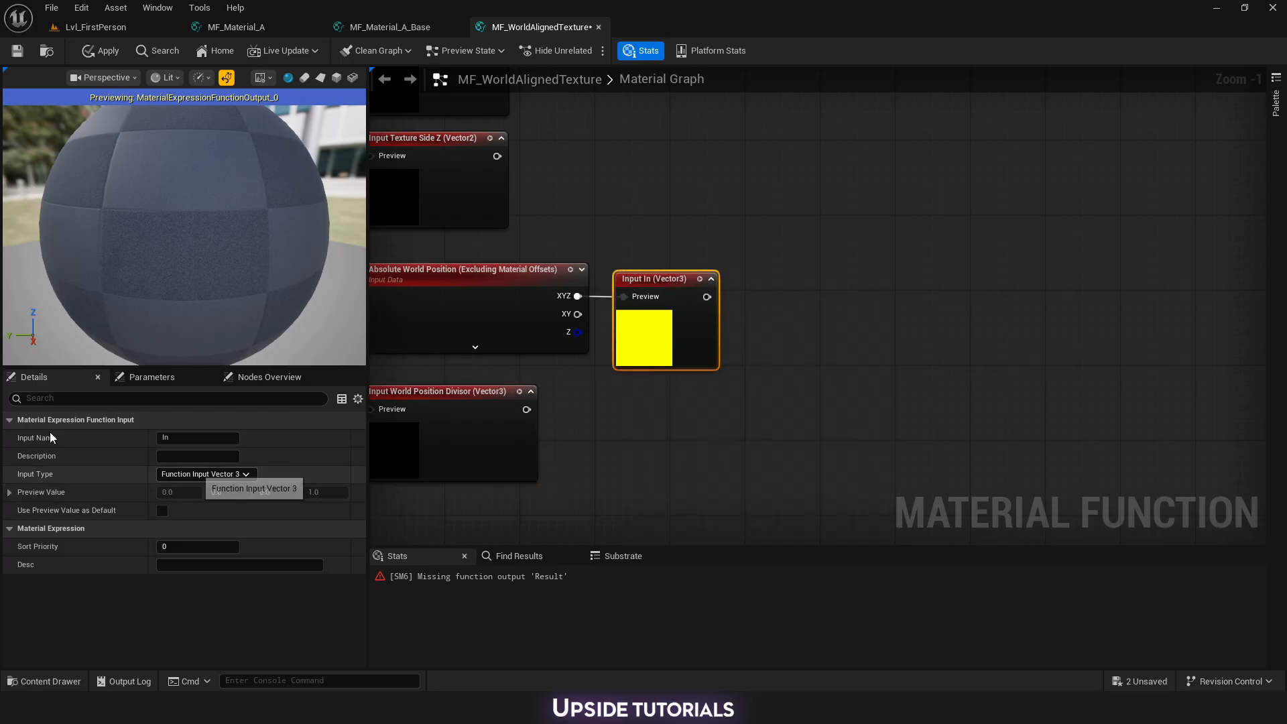
pyautogui.click(198, 438)
pyautogui.write('World')
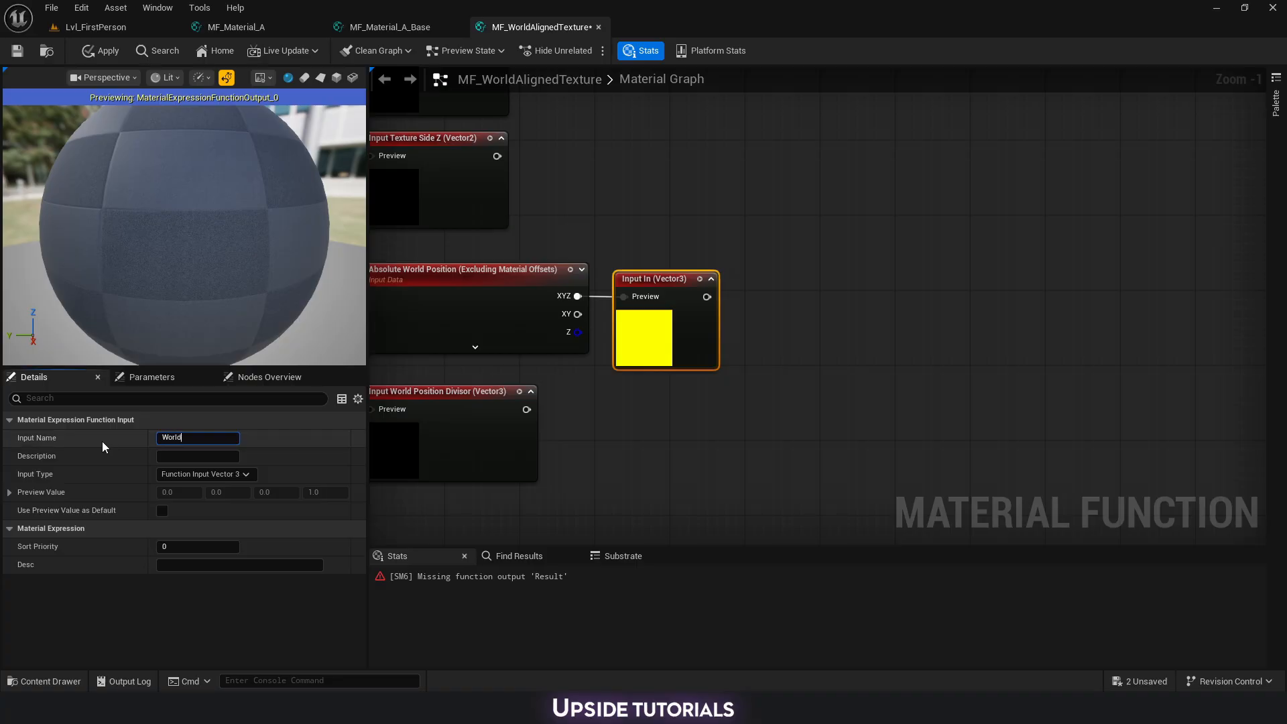
pyautogui.write(' Position')
pyautogui.press('Return')
# Add a Divide node that divides the World Position input by the World Position Divisor input.
pyautogui.scroll(-1, 560, 451)
pyautogui.moveTo(717, 320); pyautogui.dragTo(764, 321)
pyautogui.write('divi')
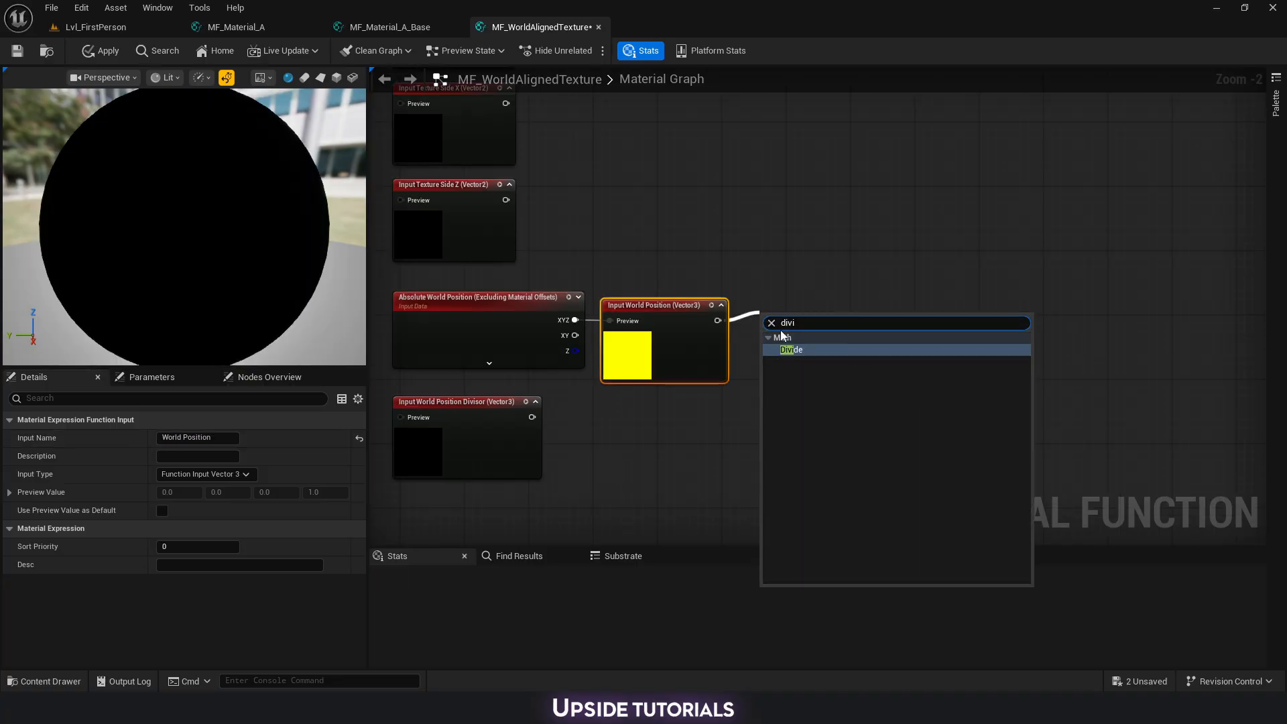
pyautogui.click(791, 349)
pyautogui.moveTo(781, 311); pyautogui.dragTo(532, 416)
# Add a ComponentMask node level with Texture Side Y and set it to the R and B channels.
pyautogui.moveTo(791, 201); pyautogui.dragTo(758, 343, button='right')
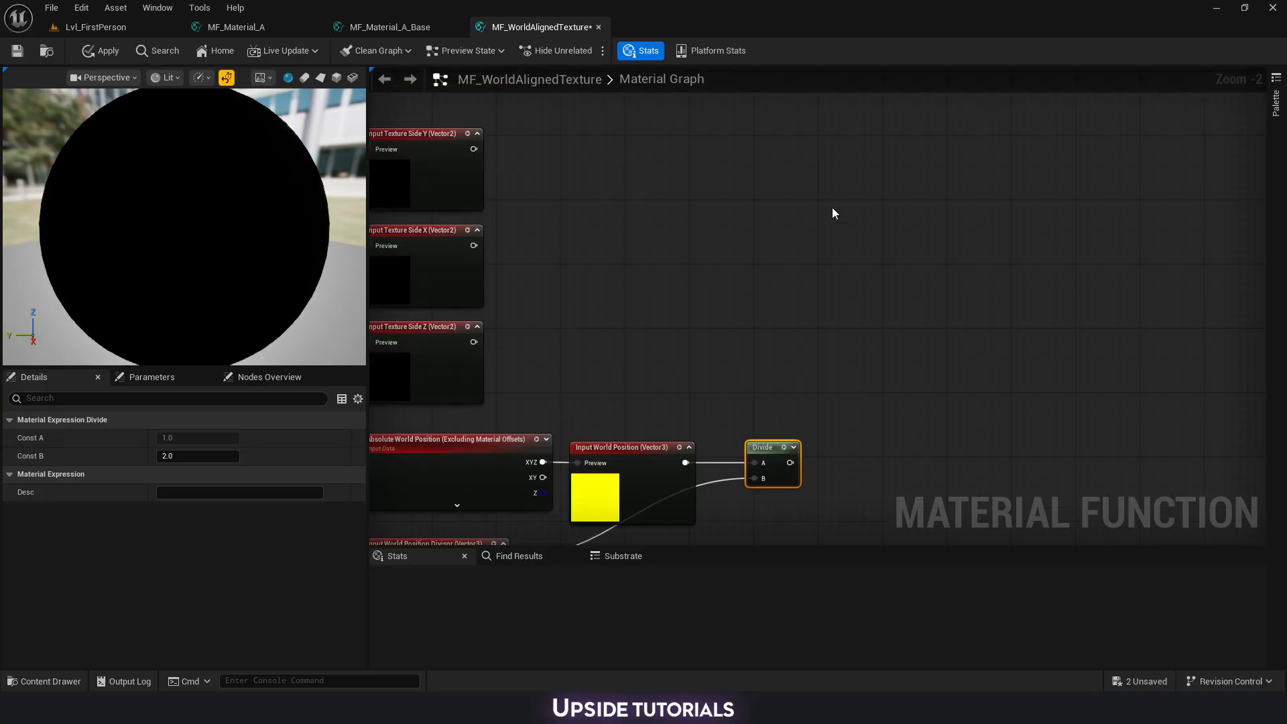
pyautogui.scroll(-2, 726, 279)
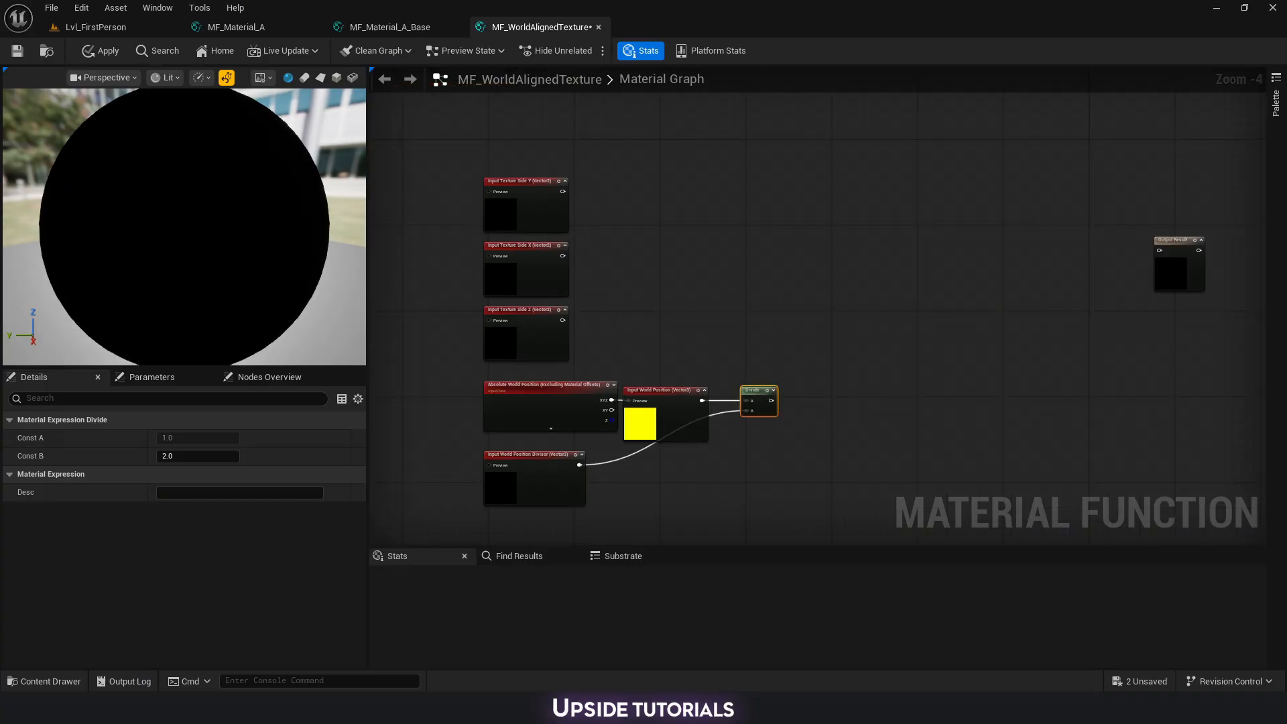
pyautogui.click(714, 201)
pyautogui.scroll(1, 713, 201)
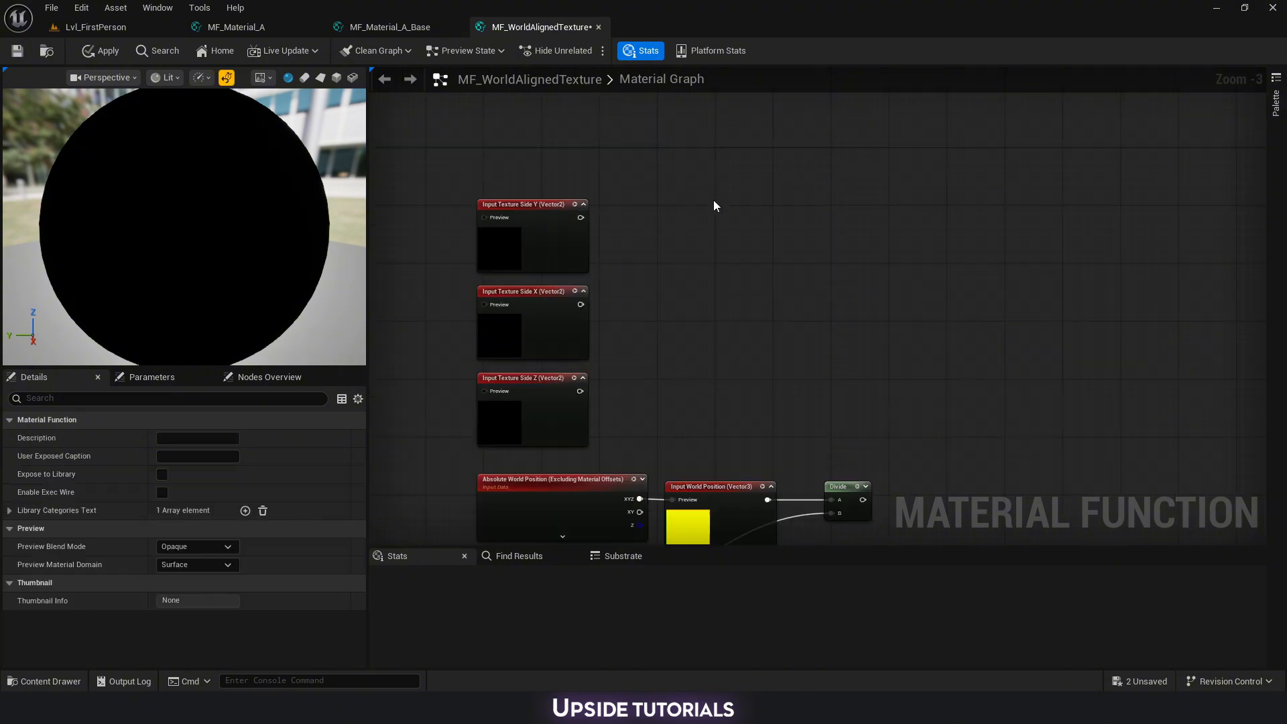
pyautogui.rightClick(729, 202)
pyautogui.write('mask')
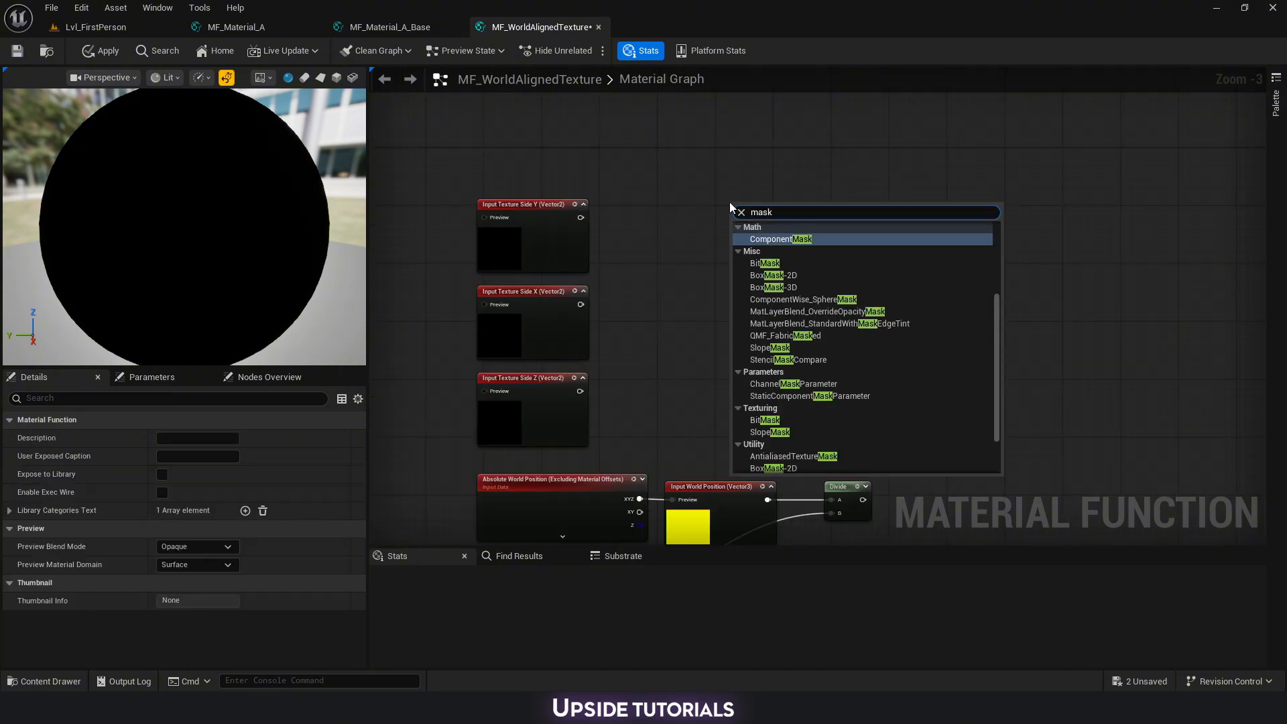
pyautogui.press('Return')
pyautogui.scroll(1, 729, 202)
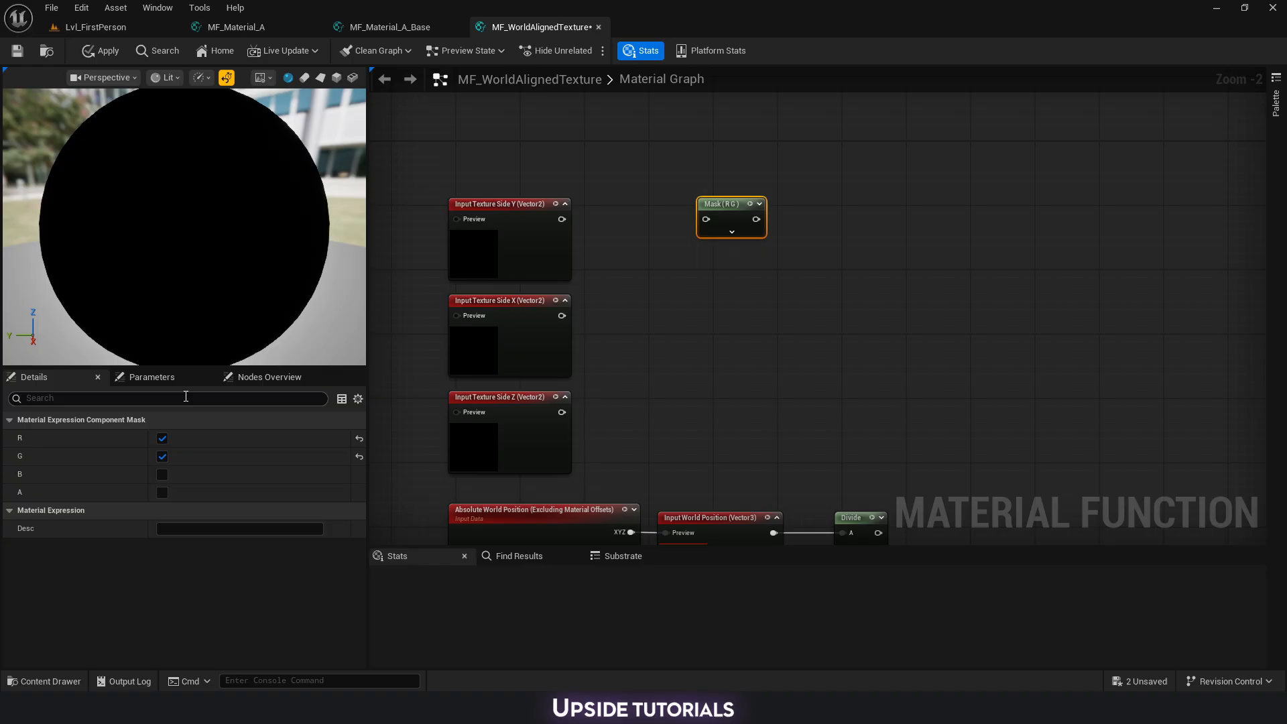
pyautogui.click(163, 457)
pyautogui.click(162, 475)
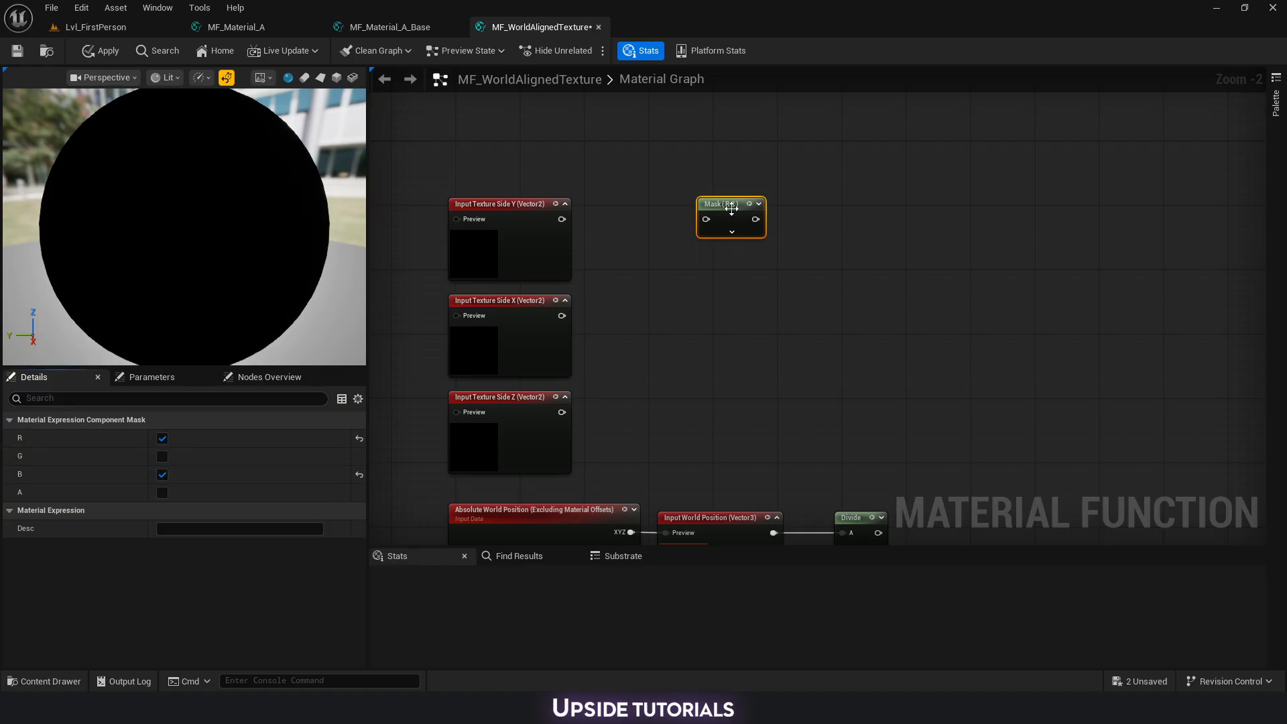
pyautogui.moveTo(731, 208); pyautogui.dragTo(746, 208)
# Duplicate the R B mask level with Texture Side X and set the copy to the G and B channels.
pyautogui.hotkey('ctrl', 'd')
pyautogui.moveTo(773, 297); pyautogui.dragTo(743, 306)
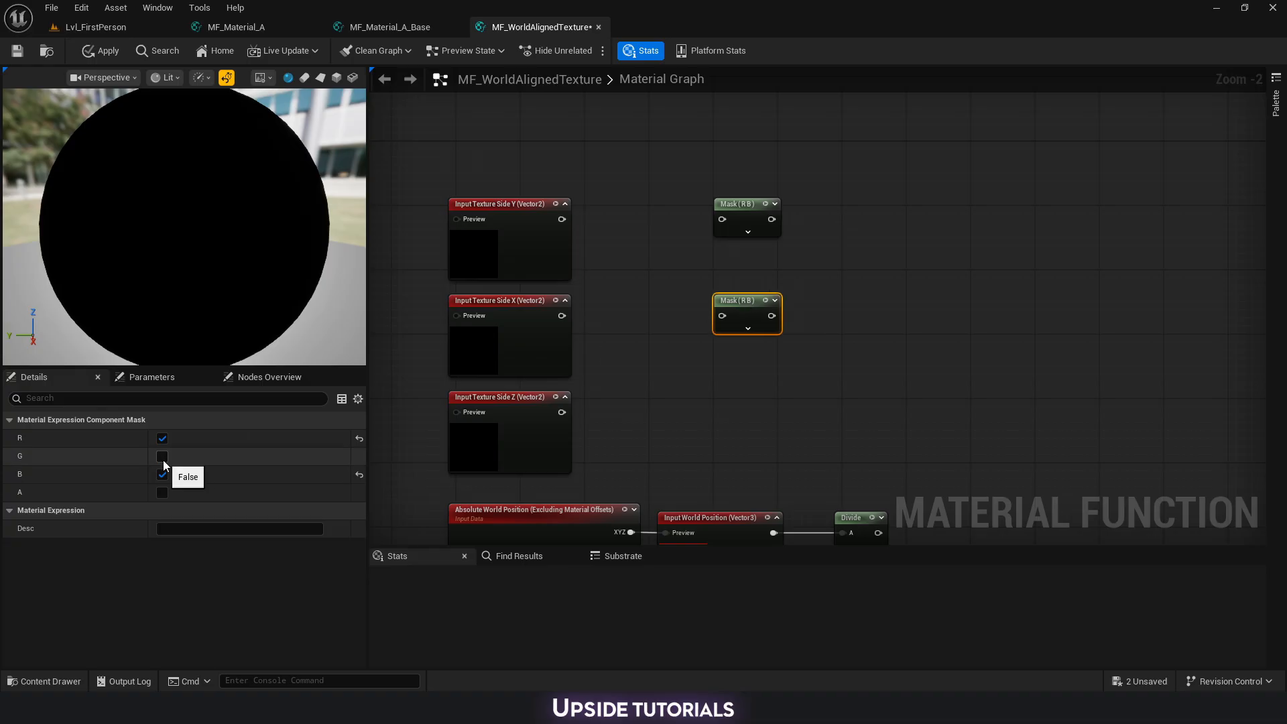
pyautogui.click(162, 456)
pyautogui.click(162, 438)
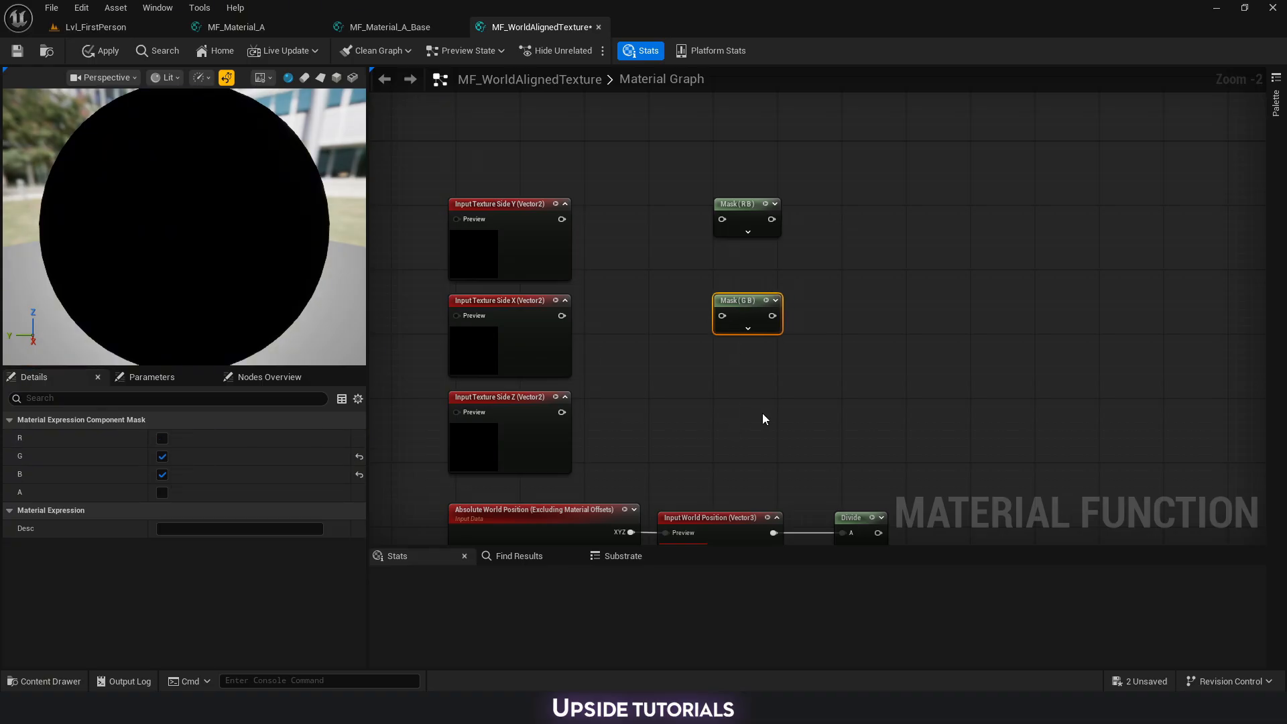
# Duplicate the G B mask level with Texture Side Z and set the copy to the R and G channels.
pyautogui.hotkey('ctrl', 'd')
pyautogui.moveTo(754, 410); pyautogui.dragTo(750, 416)
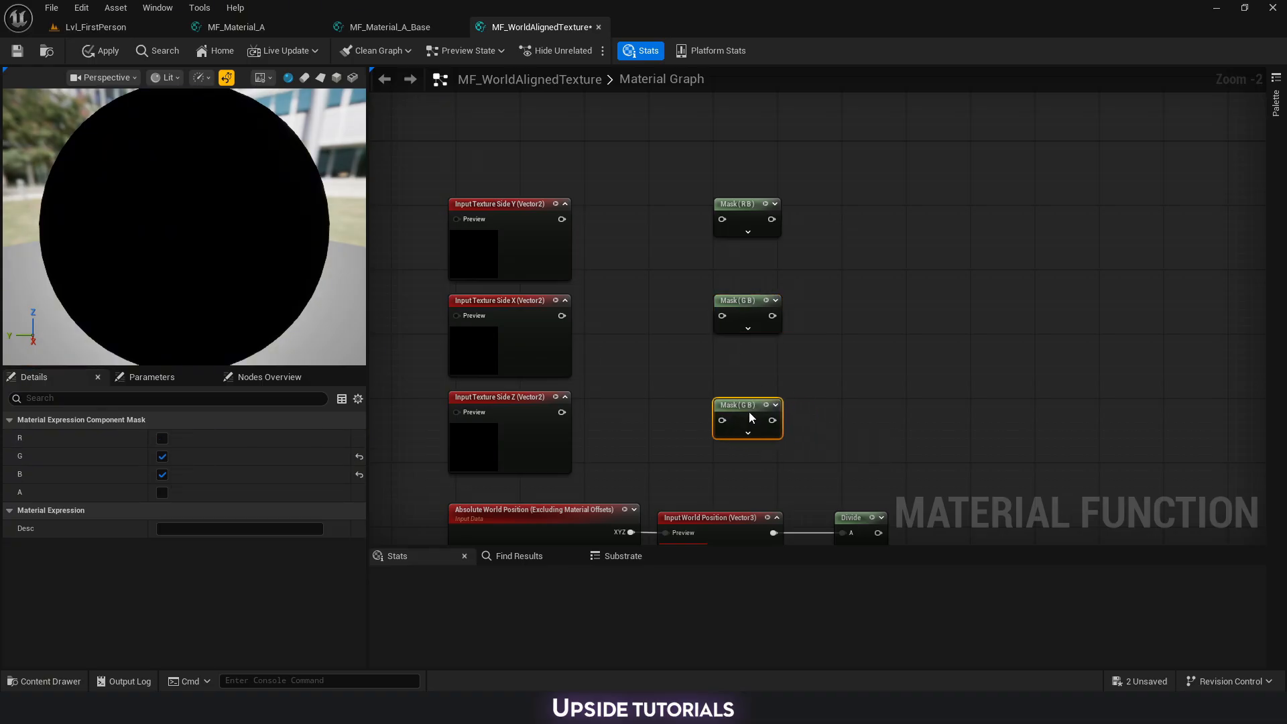
pyautogui.click(162, 475)
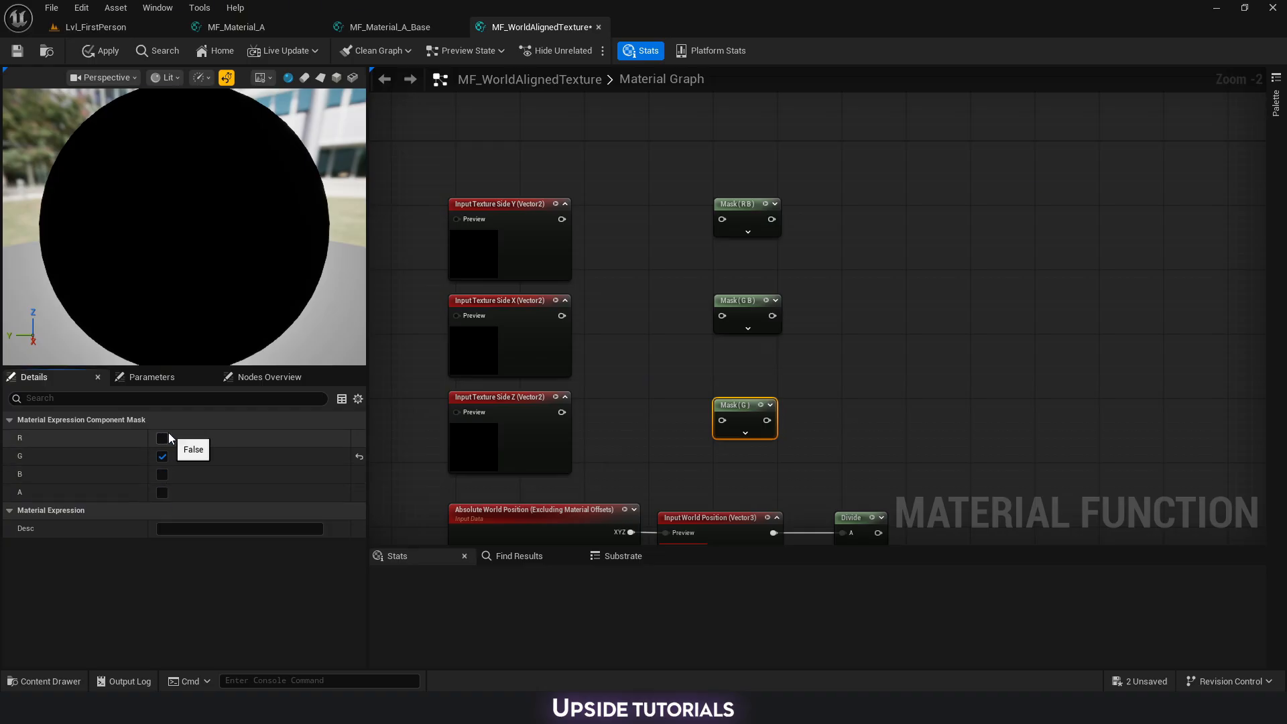
pyautogui.click(162, 437)
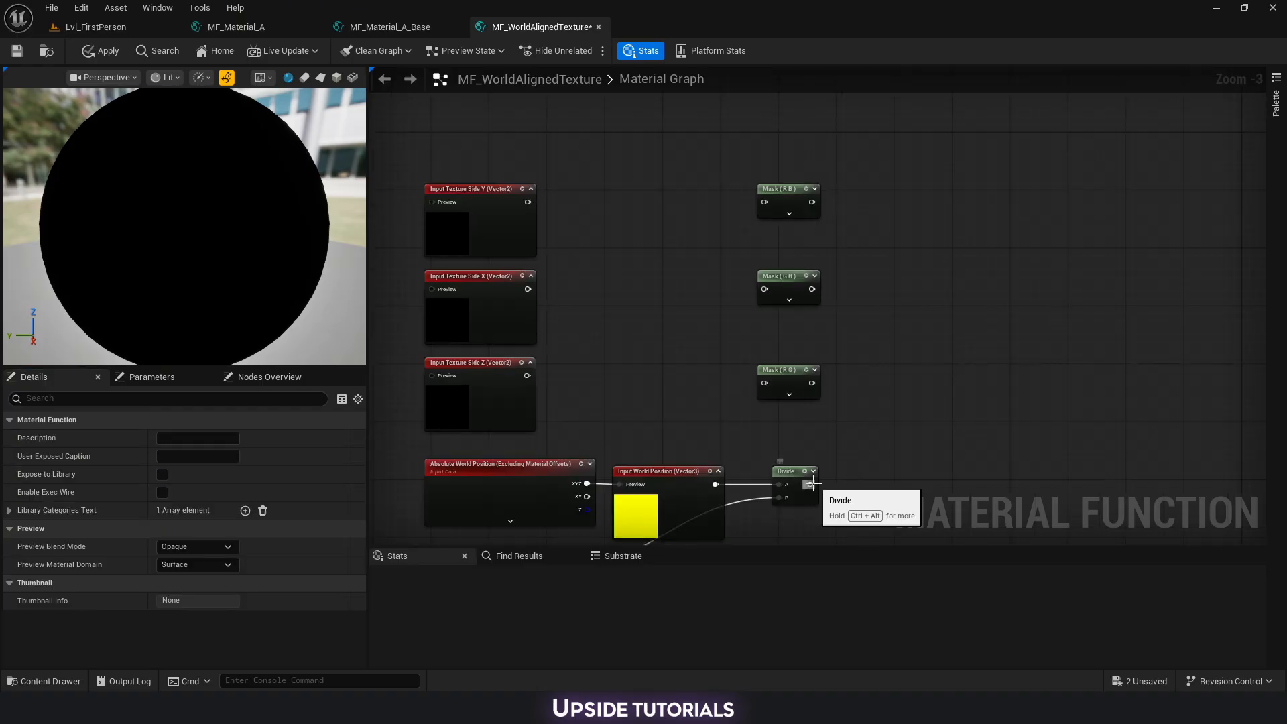
# Feed the Divide result into all three masks and combine each mask with its matching Texture Side input through an Add node.
pyautogui.moveTo(811, 484); pyautogui.dragTo(764, 382)
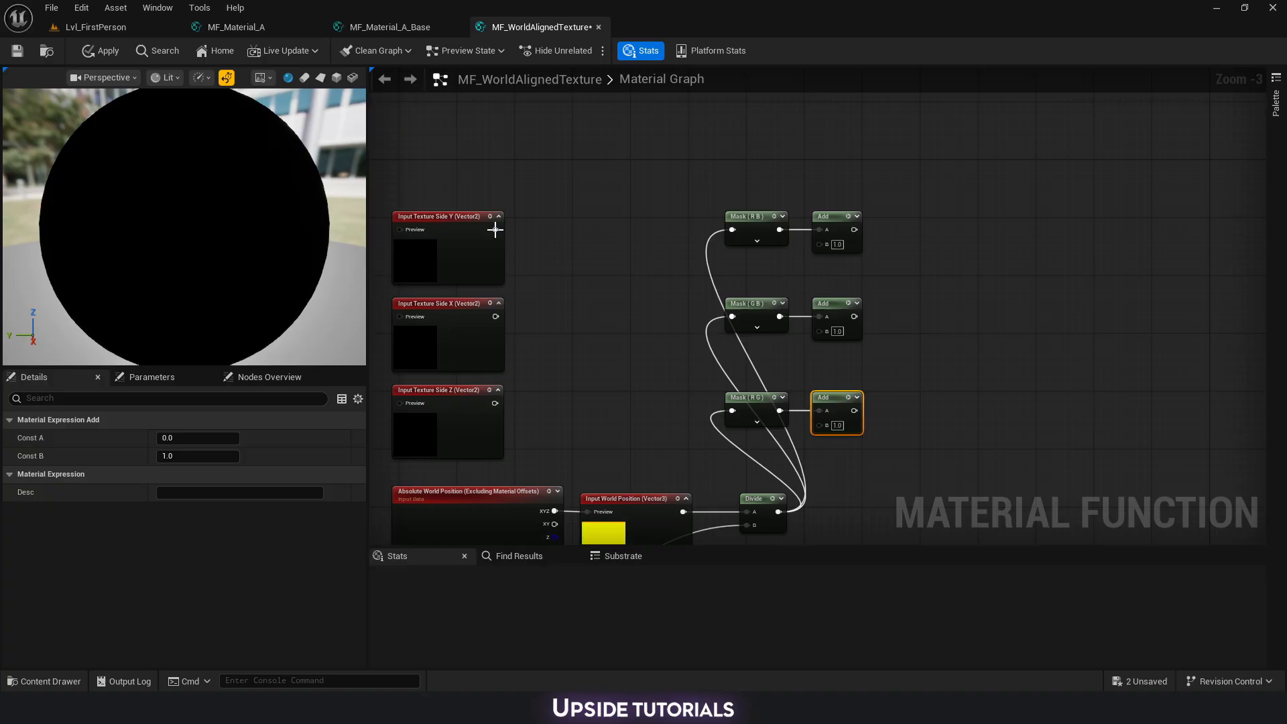
pyautogui.moveTo(495, 229); pyautogui.dragTo(732, 229)
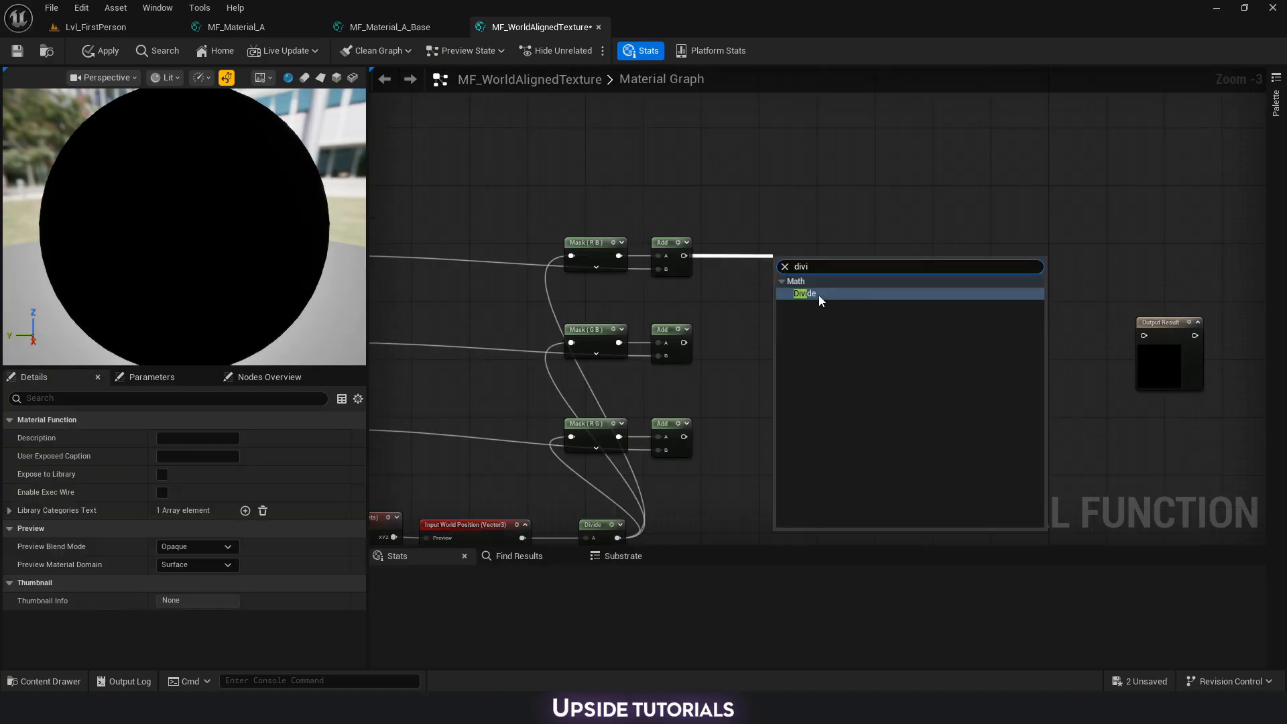
# Place a Divide node after each of the three Add nodes, connecting each Add result to input A.
pyautogui.click(818, 295)
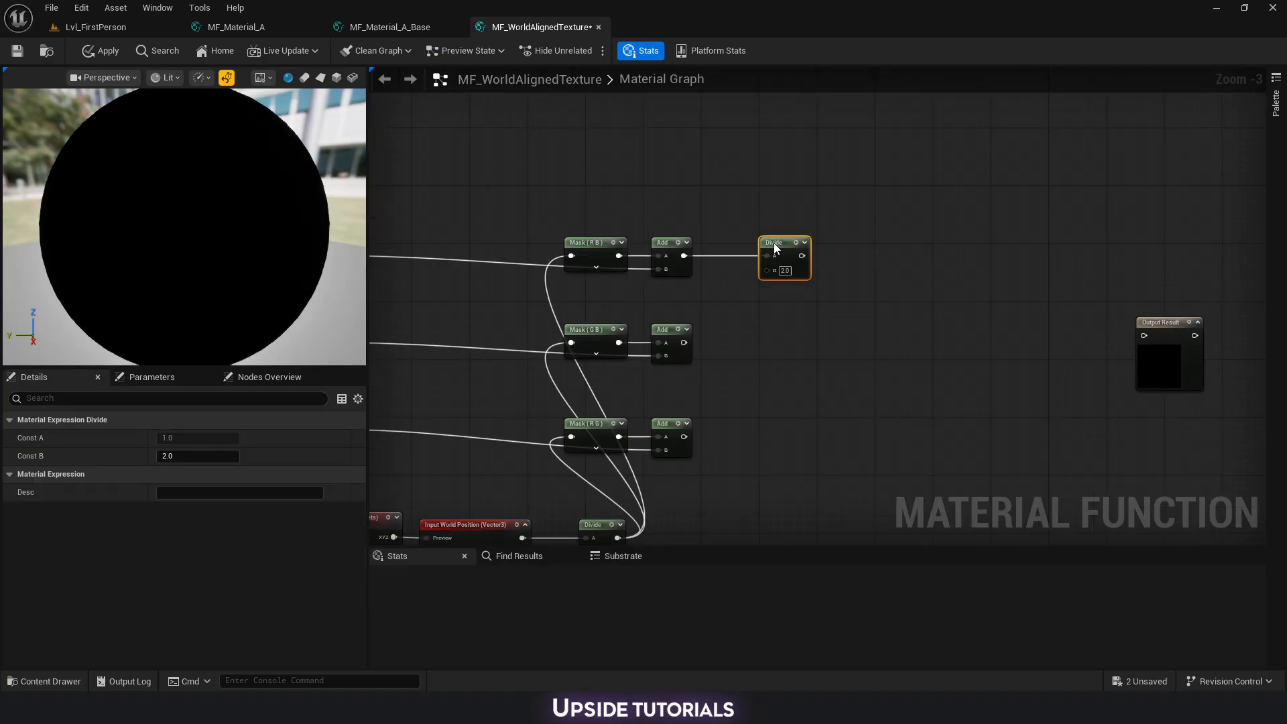
pyautogui.moveTo(774, 243); pyautogui.dragTo(753, 238)
pyautogui.hotkey('ctrl', 'v')
pyautogui.moveTo(792, 343); pyautogui.dragTo(770, 327)
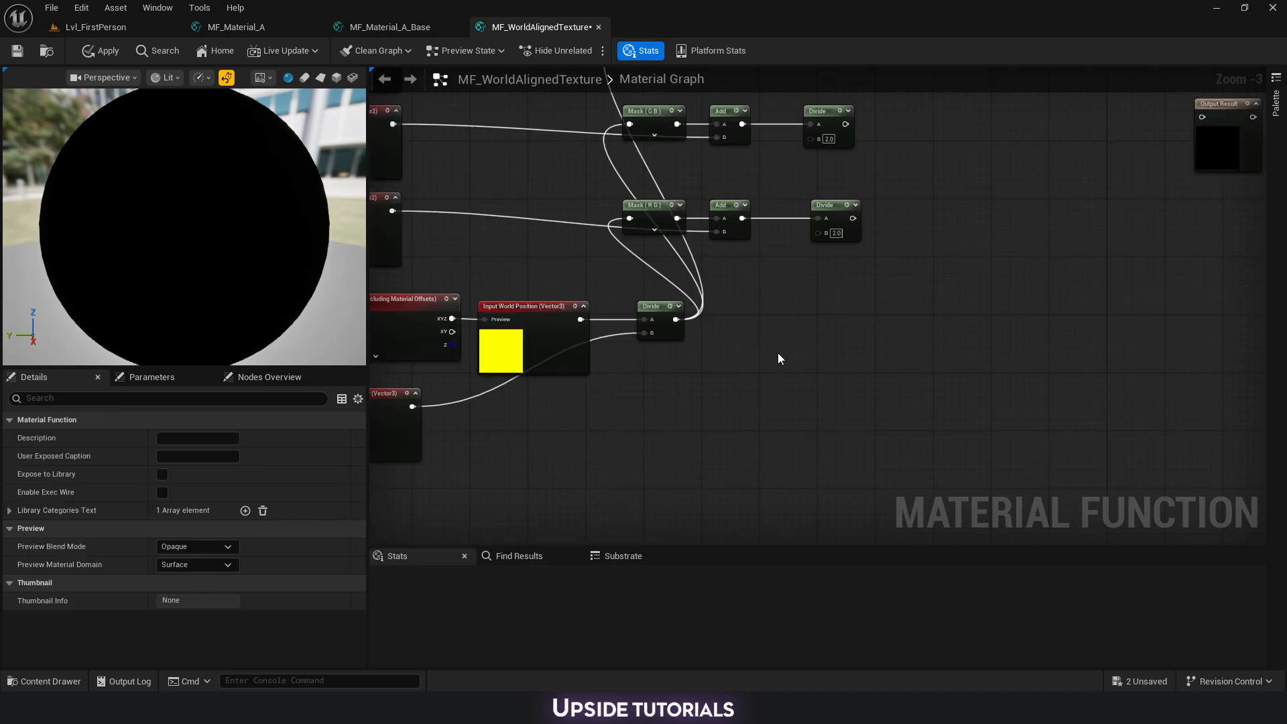
# Move all nodes except Output Result together, farther away from the Output Result node.
pyautogui.scroll(-2, 777, 353)
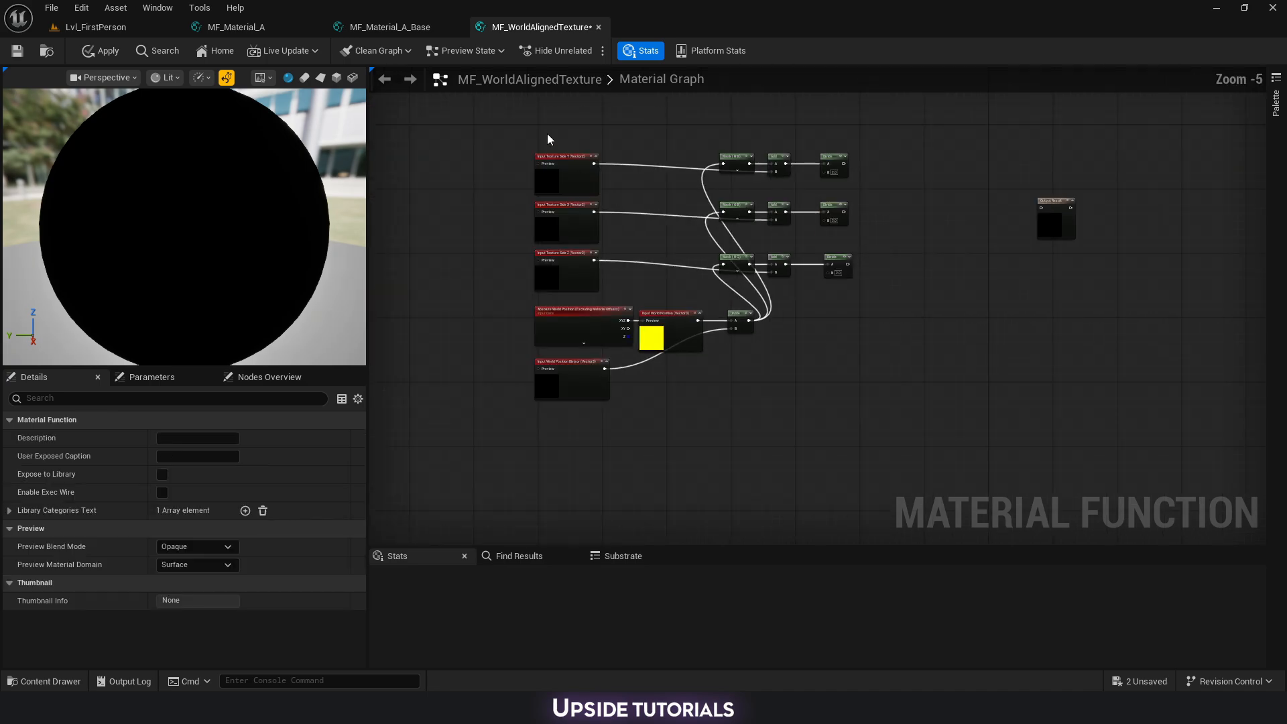
pyautogui.hotkey('ctrl', 'a')
pyautogui.moveTo(915, 315); pyautogui.dragTo(923, 381, button='right')
pyautogui.moveTo(839, 231); pyautogui.dragTo(734, 186)
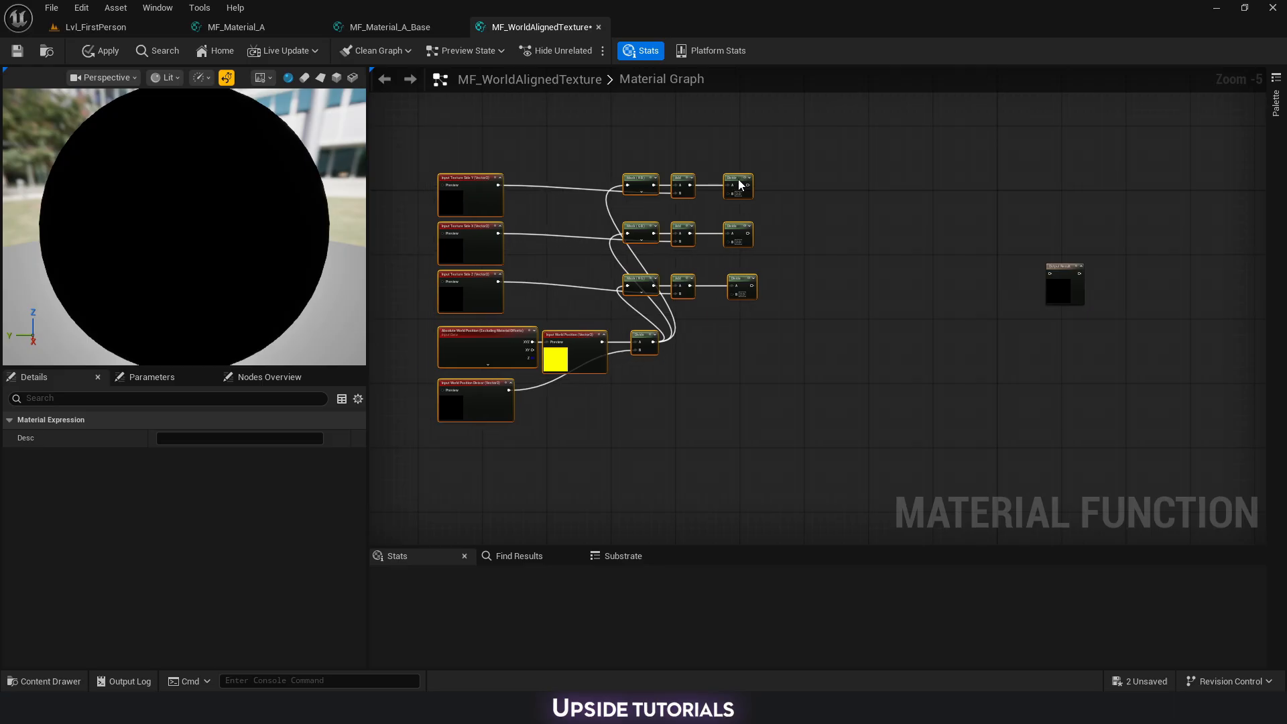
pyautogui.click(744, 358)
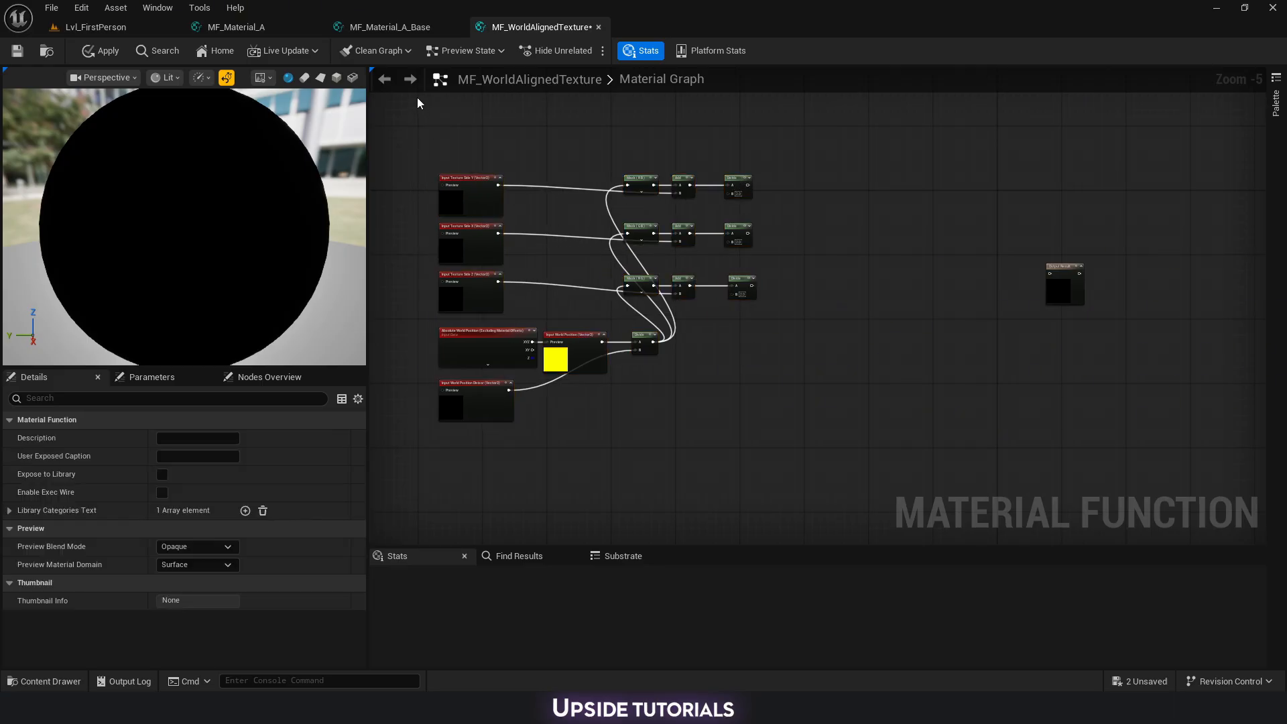
# Copy the three Texture Side input nodes and paste the copies below the final Divide nodes.
pyautogui.moveTo(417, 98); pyautogui.dragTo(478, 319)
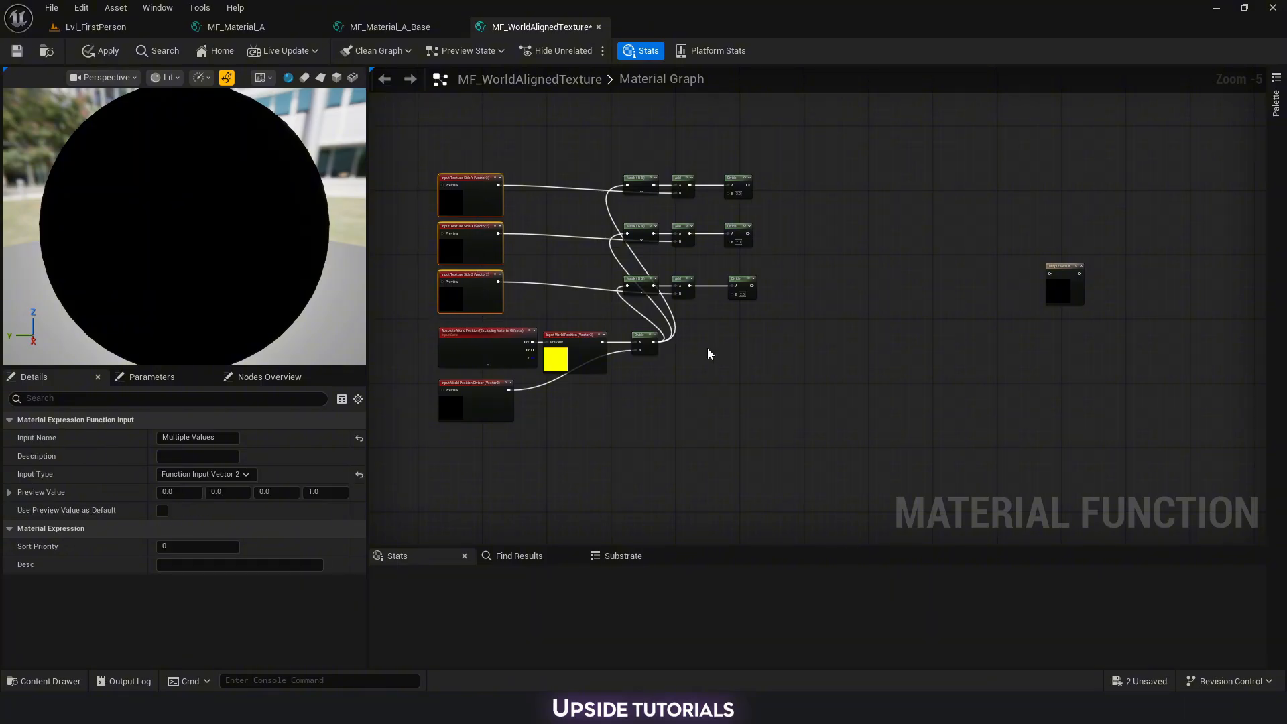
pyautogui.moveTo(411, 160); pyautogui.dragTo(567, 311)
pyautogui.hotkey('ctrl', 'c')
pyautogui.hotkey('ctrl', 'v')
pyautogui.scroll(1, 727, 348)
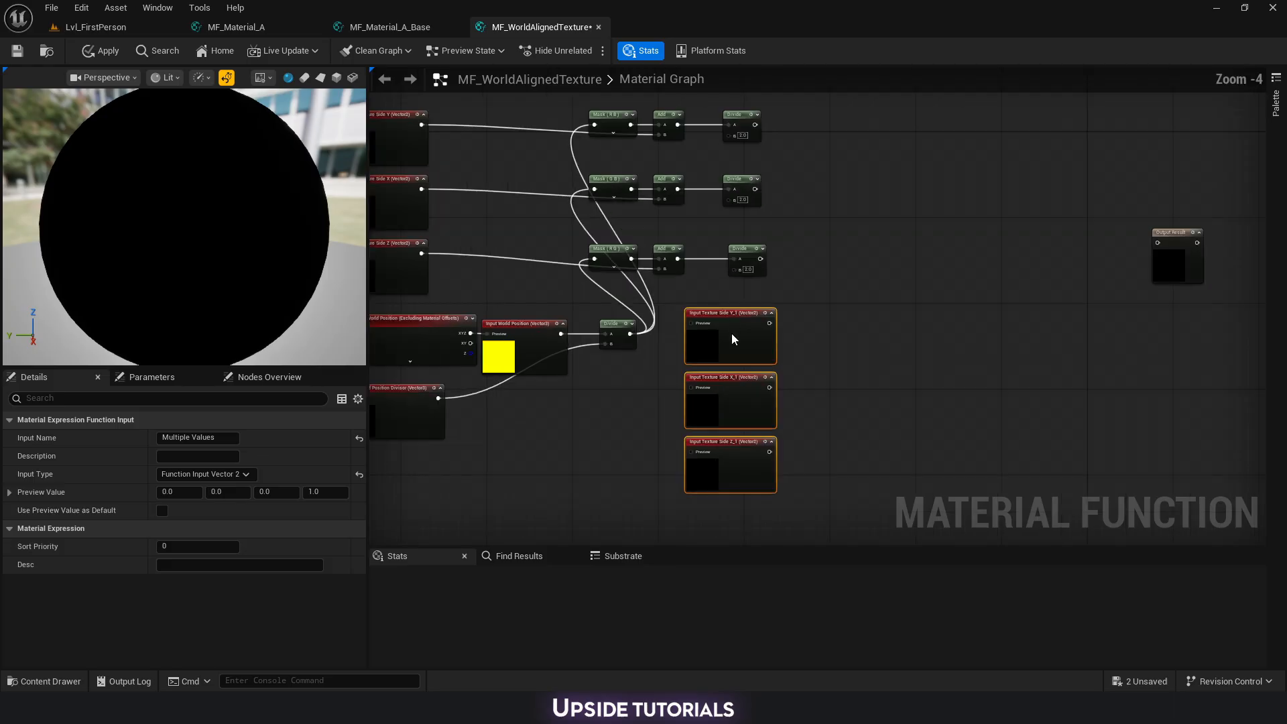
# Change the three copied inputs to Function Input Scalar and rename them Texture Side Y Scalar, Texture Side X Scalar and Texture Side Z Scalar.
pyautogui.click(730, 333)
pyautogui.click(206, 474)
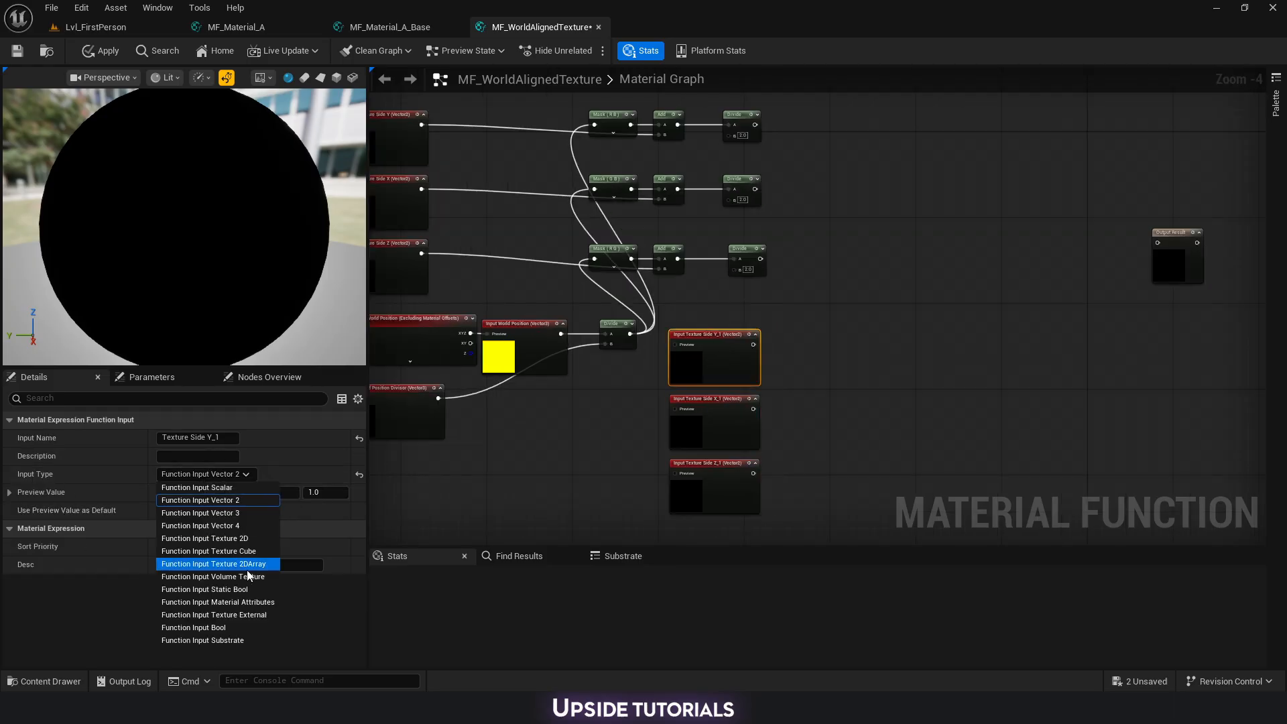
pyautogui.click(229, 487)
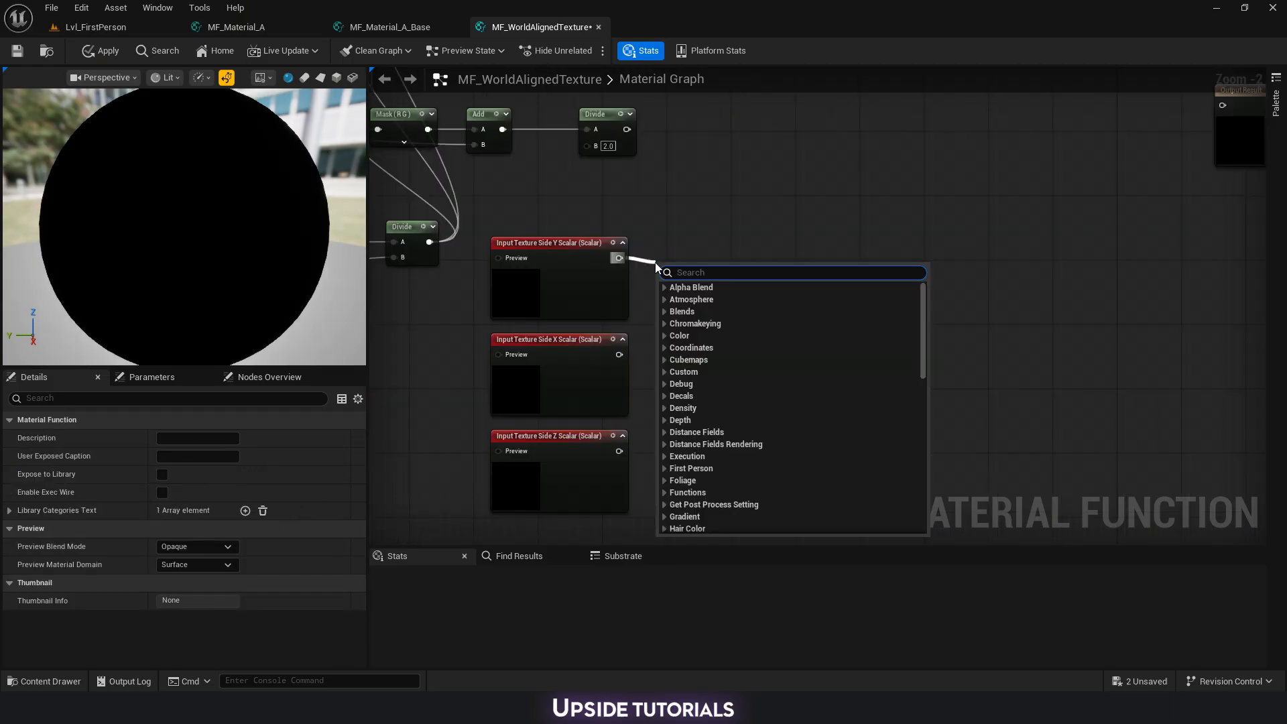
# Chain an Abs and a Multiply node after each scalar input and connect each Multiply result to input B of the matching Divide.
pyautogui.hotkey('ctrl', 'v')
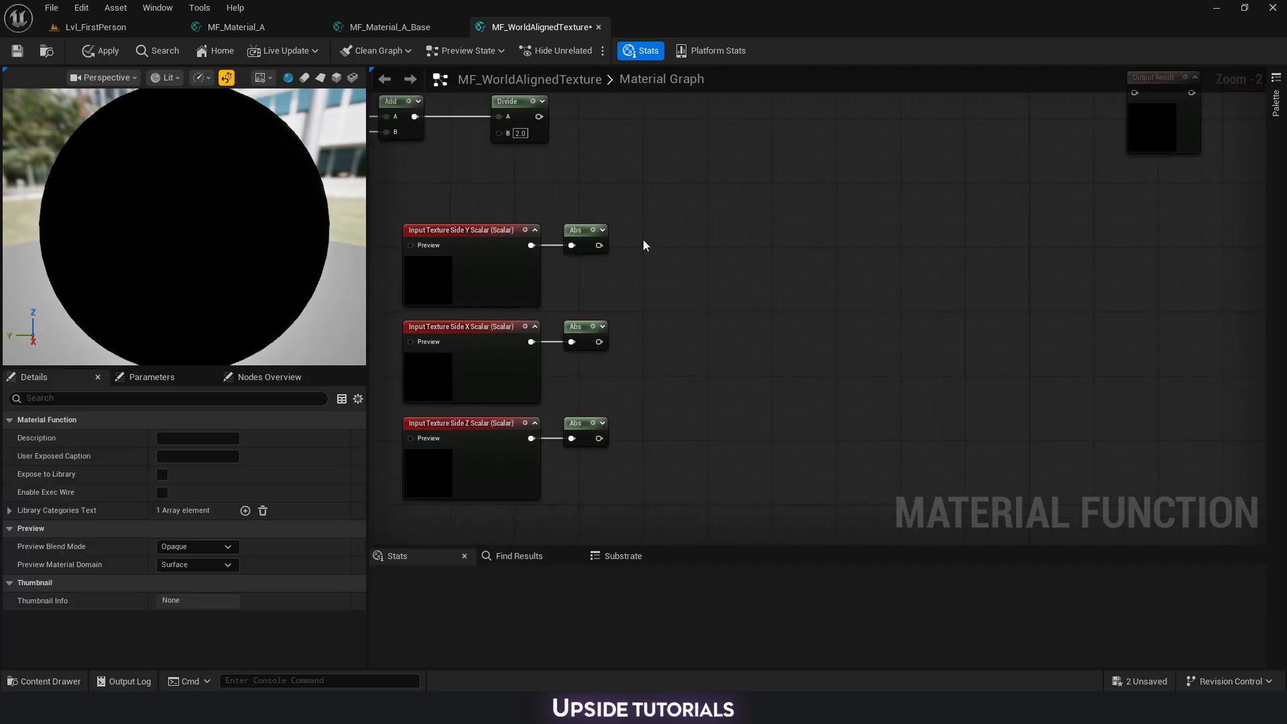
pyautogui.click(644, 244)
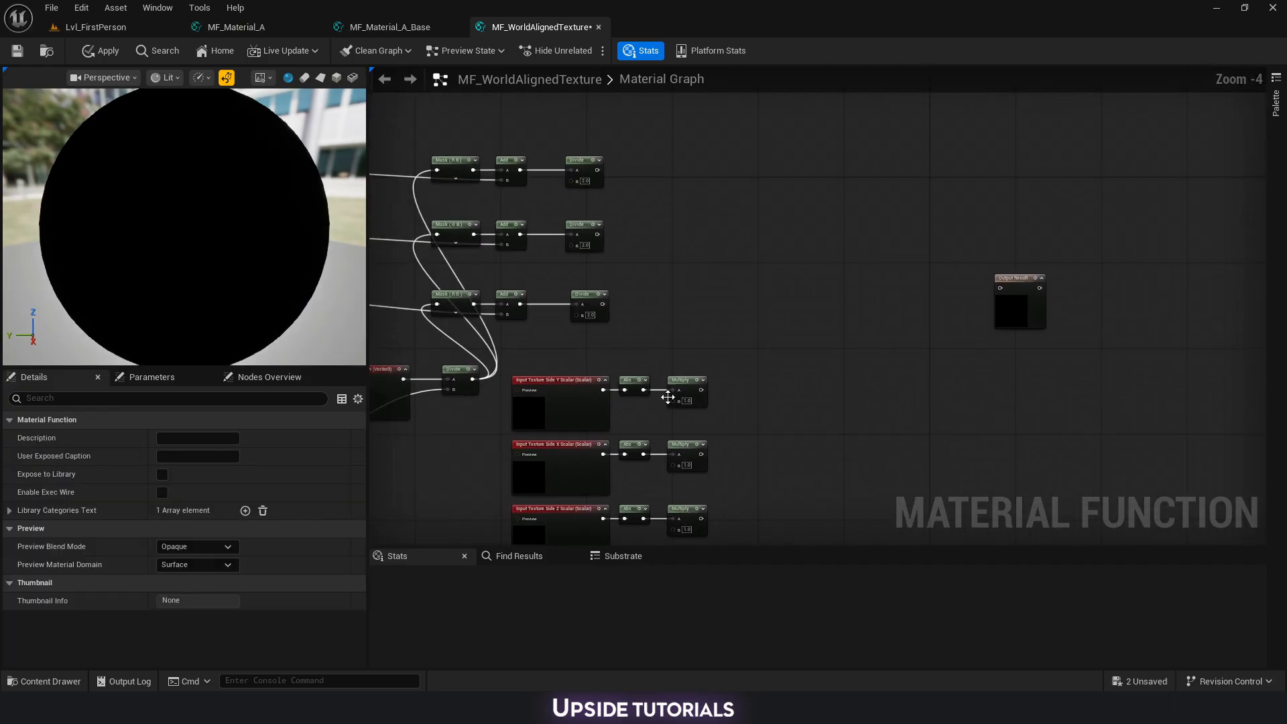
pyautogui.scroll(2, 668, 397)
pyautogui.moveTo(702, 384); pyautogui.dragTo(518, 177)
pyautogui.scroll(-2, 669, 247)
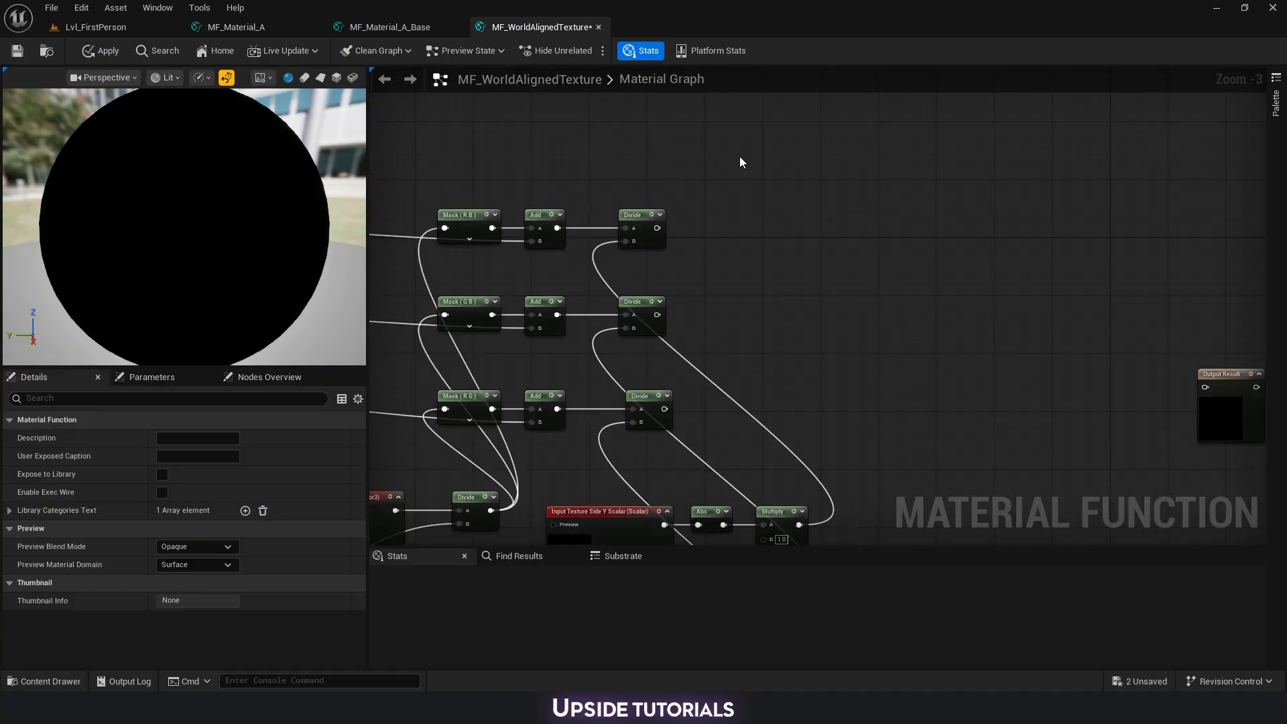
pyautogui.moveTo(739, 171); pyautogui.dragTo(744, 195, button='right')
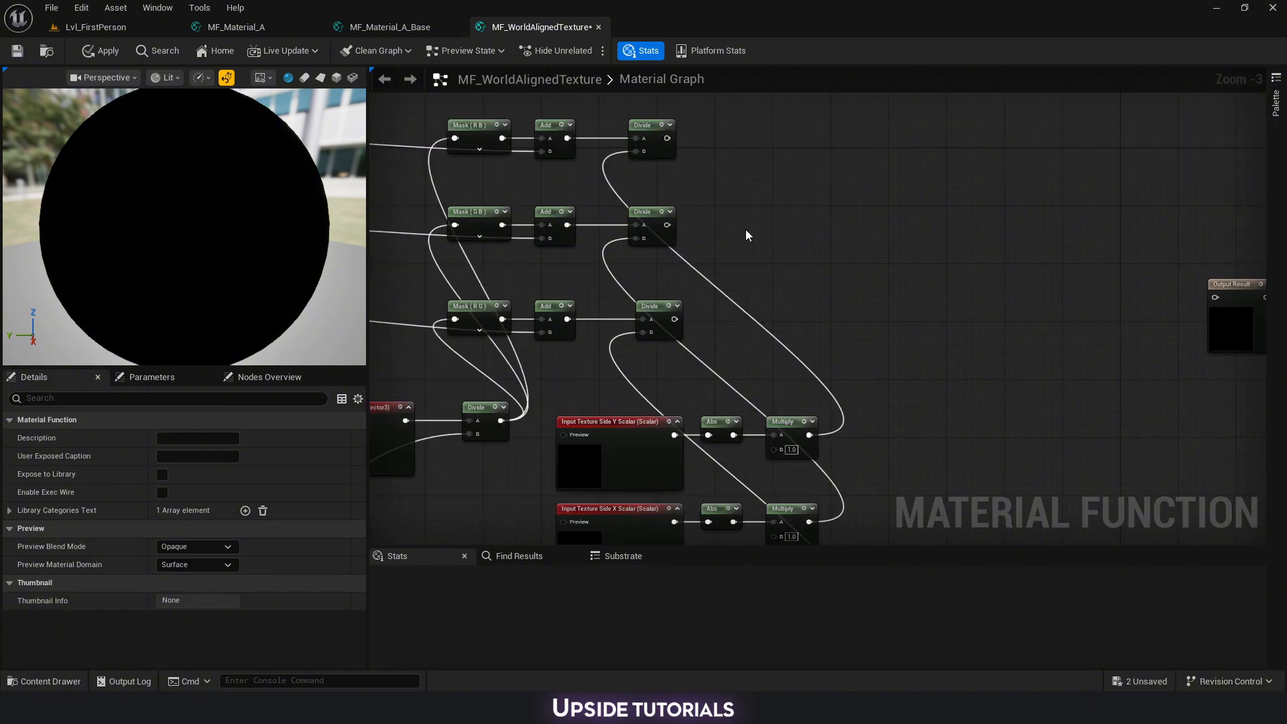
pyautogui.click(670, 415)
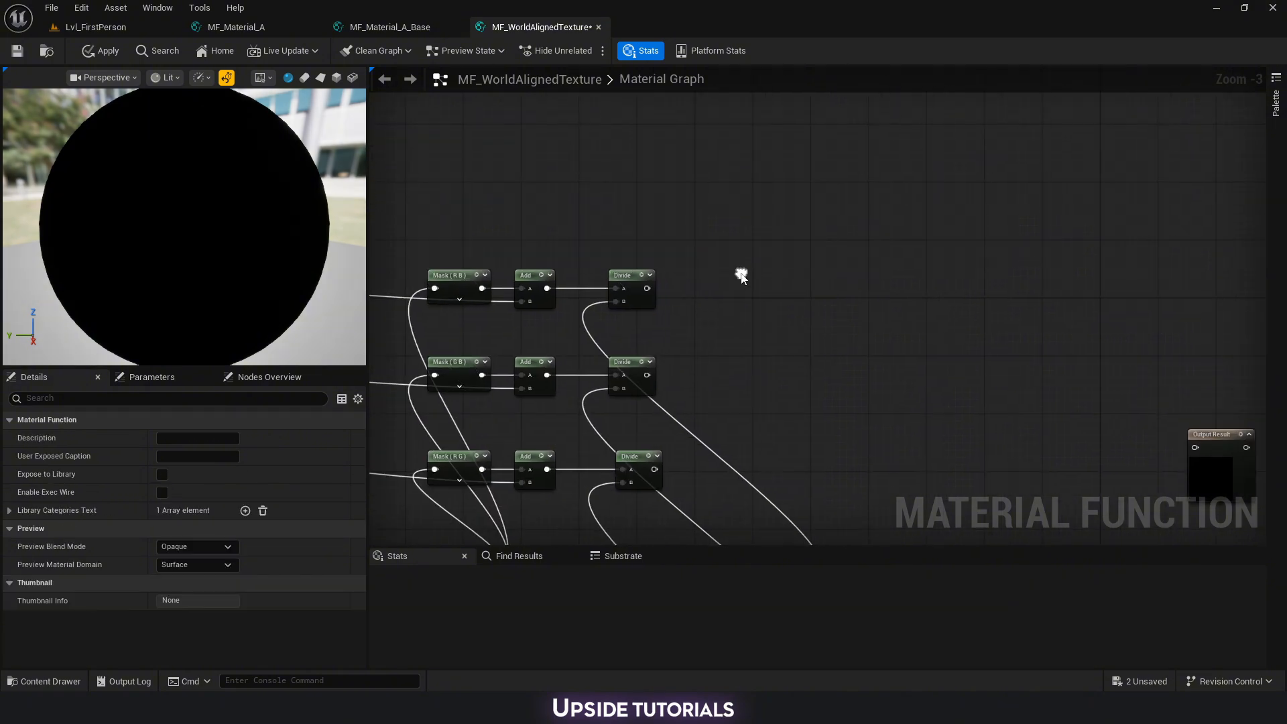
# Add a FunctionInput node above the final Divide nodes, set its type to Function Input Vector 2 and name it Global Texture Scale.
pyautogui.rightClick(715, 167)
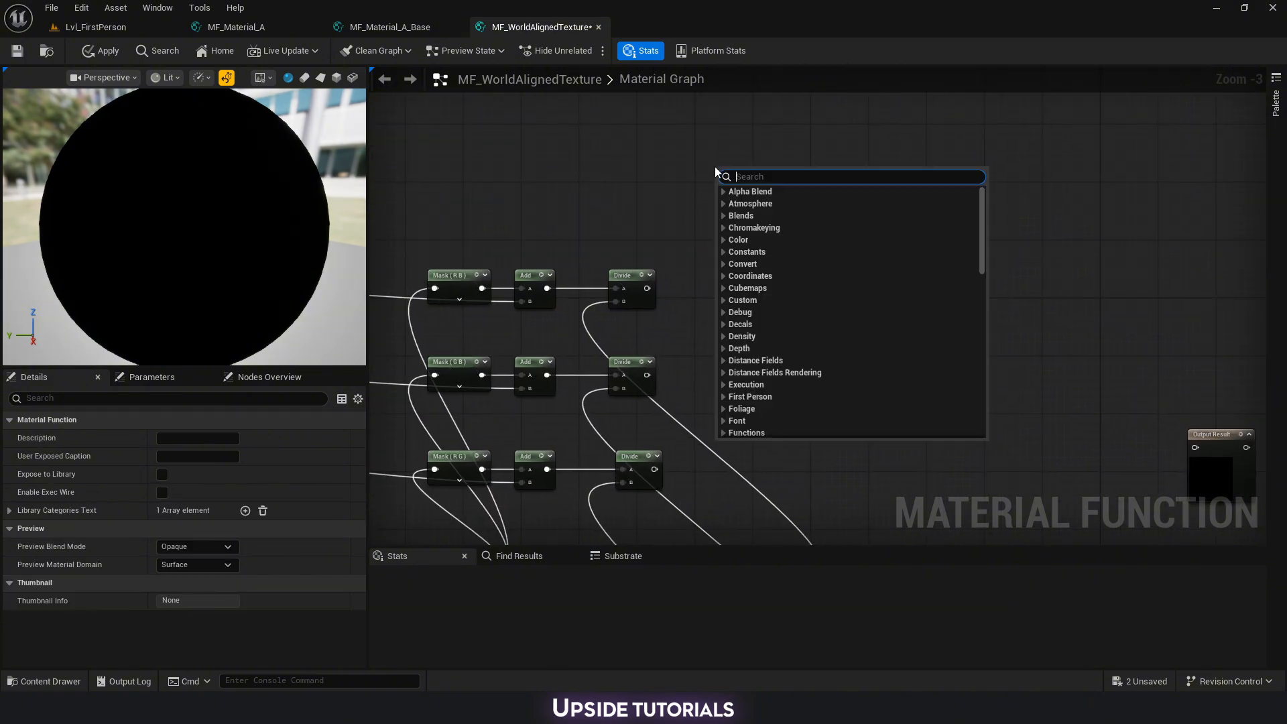
pyautogui.write('input')
pyautogui.press('Return')
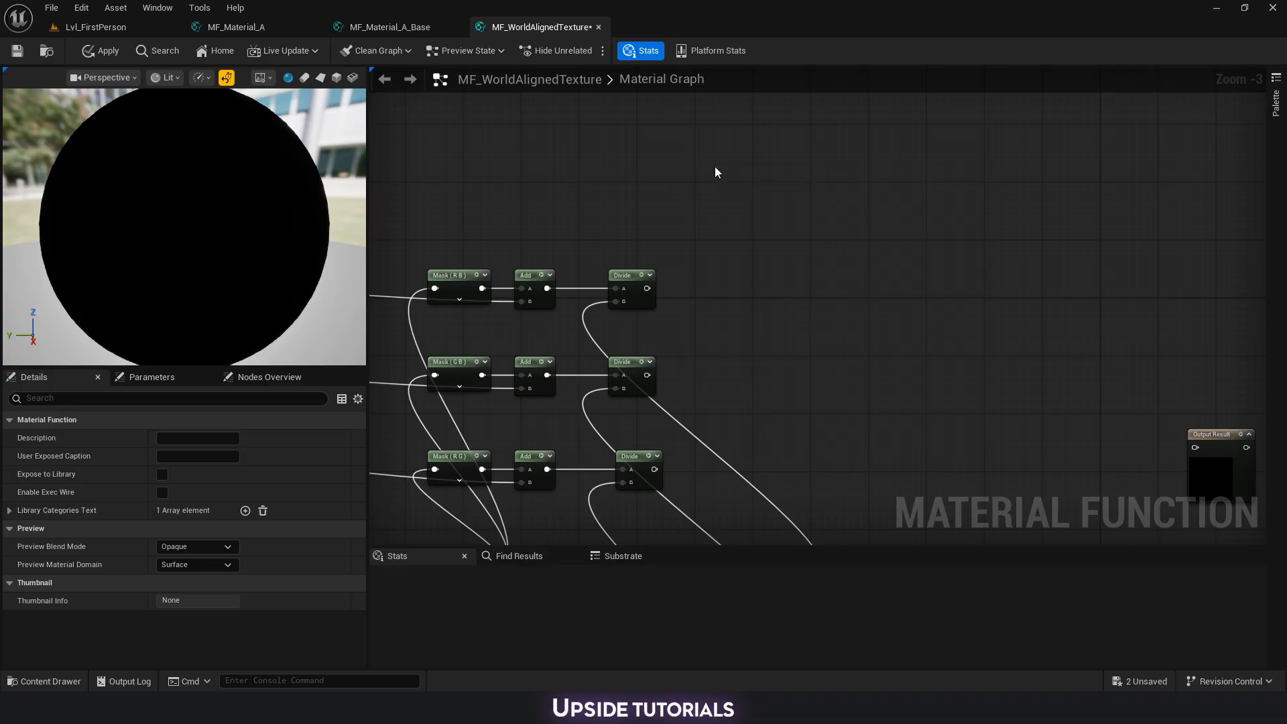
pyautogui.click(224, 472)
pyautogui.click(236, 501)
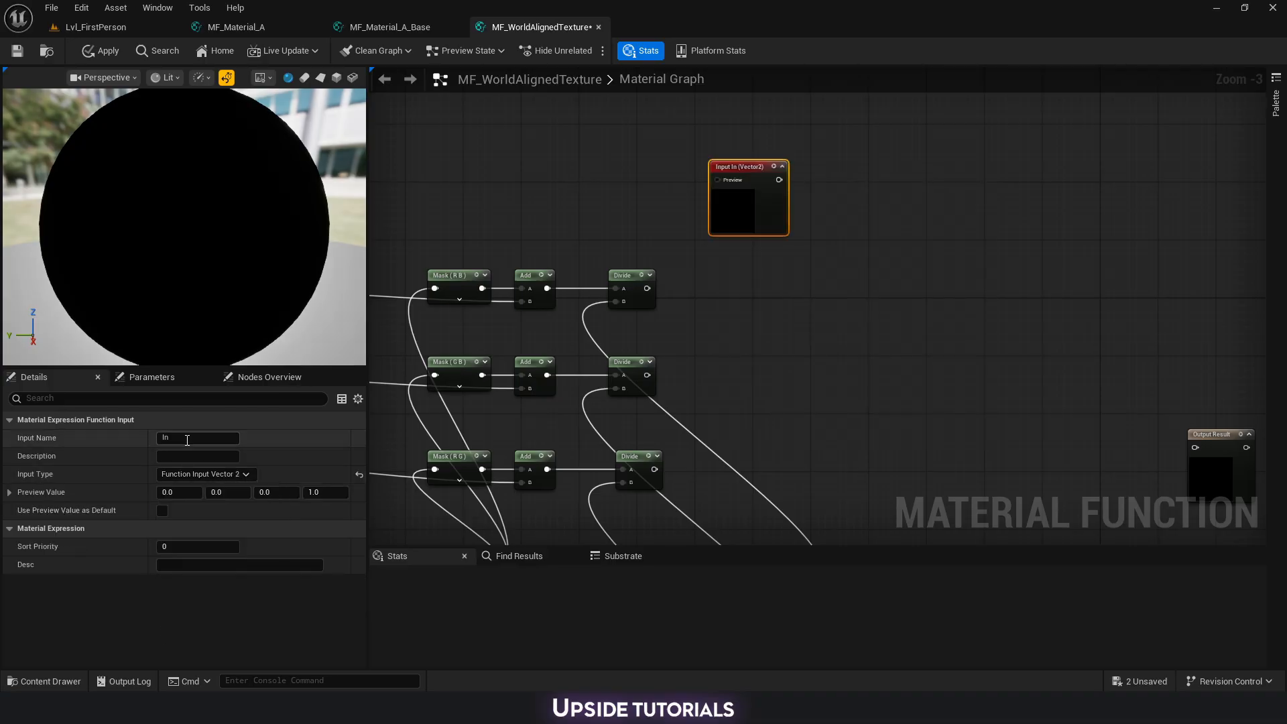
pyautogui.click(187, 438)
pyautogui.write('Global Texture Scale')
pyautogui.press('Return')
# Create a ScaleUVsByCenter node from the Global Texture Scale output and stack two duplicates below it.
pyautogui.moveTo(742, 158); pyautogui.dragTo(791, 279)
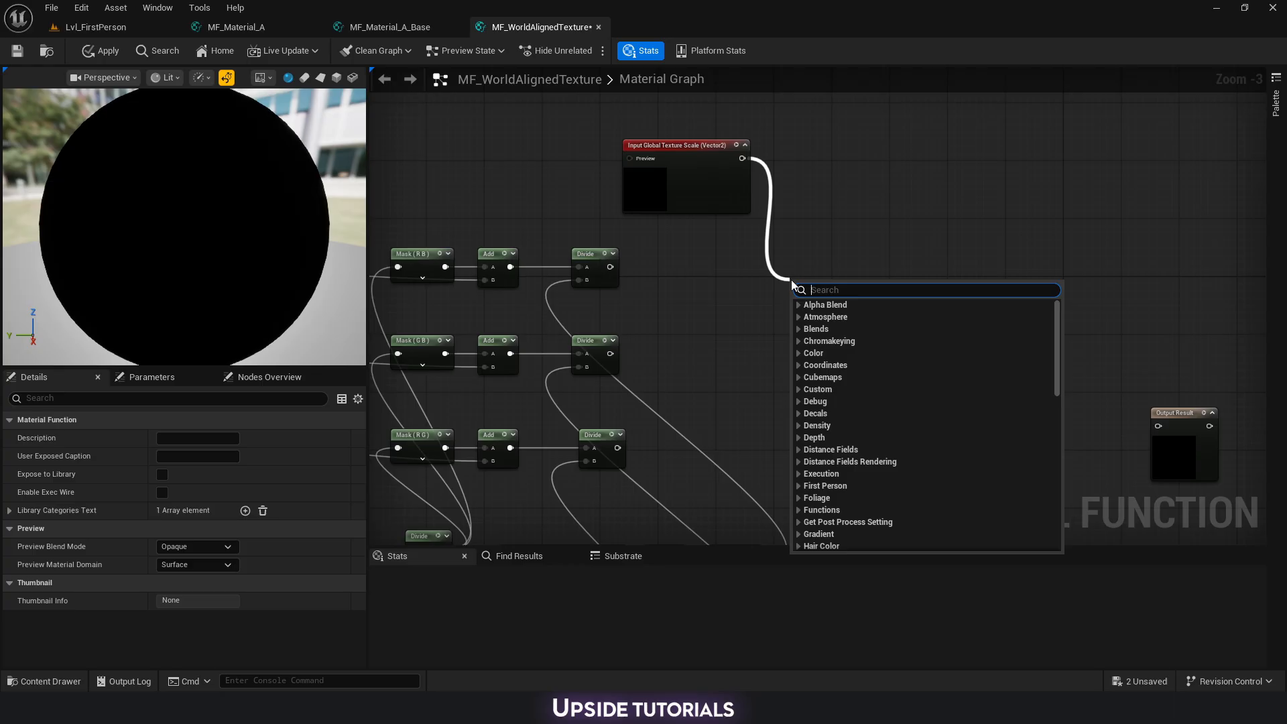
pyautogui.write('scale')
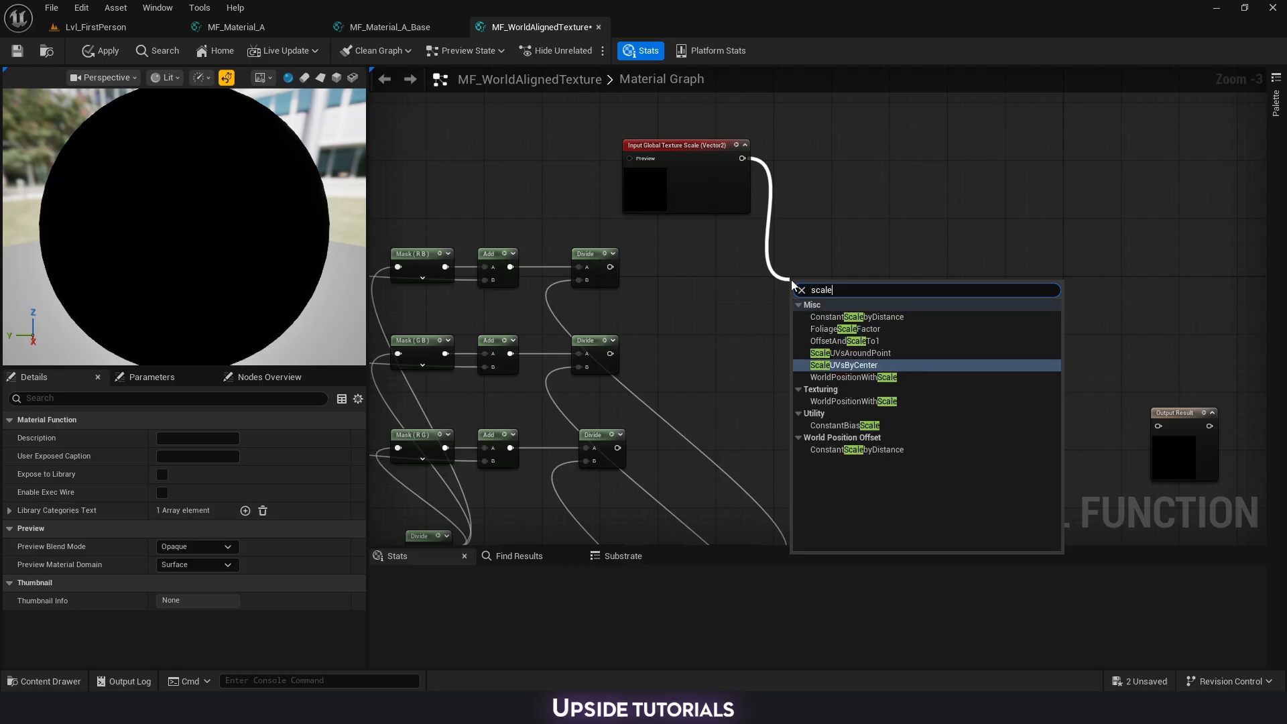
pyautogui.write('UV')
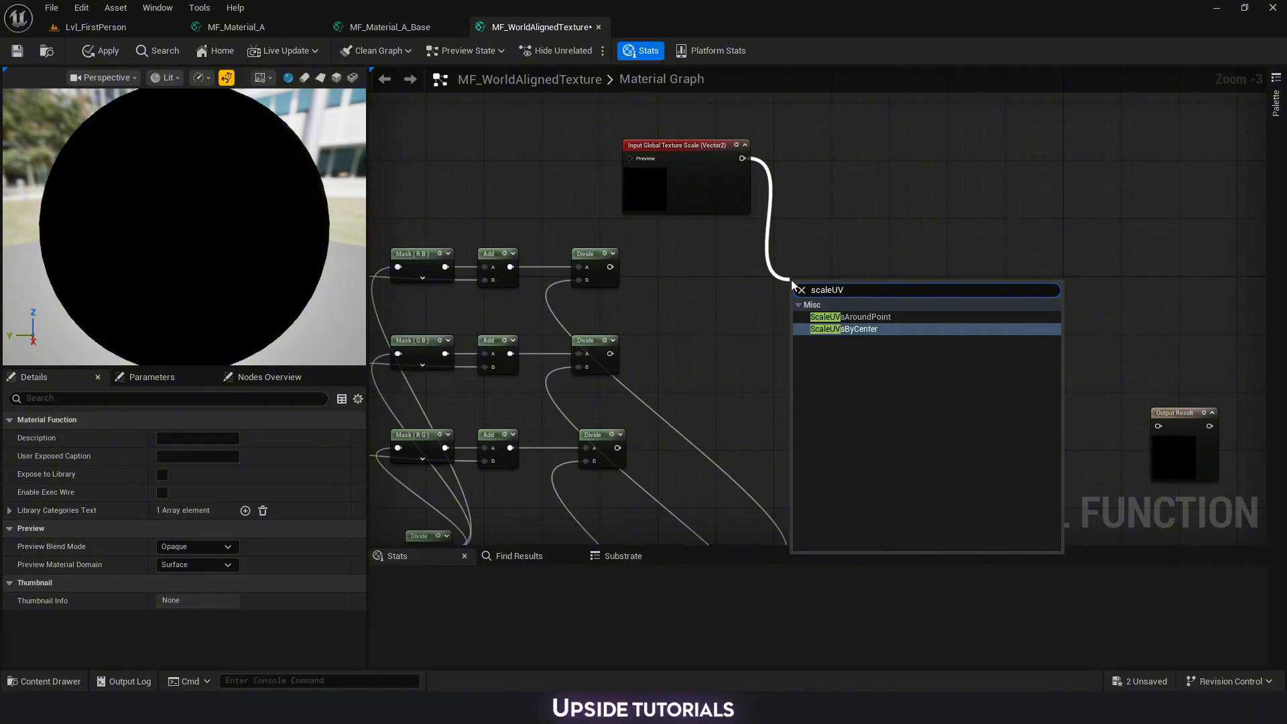
pyautogui.press('Return')
pyautogui.hotkey('ctrl', 'd')
pyautogui.moveTo(840, 320); pyautogui.dragTo(815, 312)
pyautogui.hotkey('ctrl', 'd')
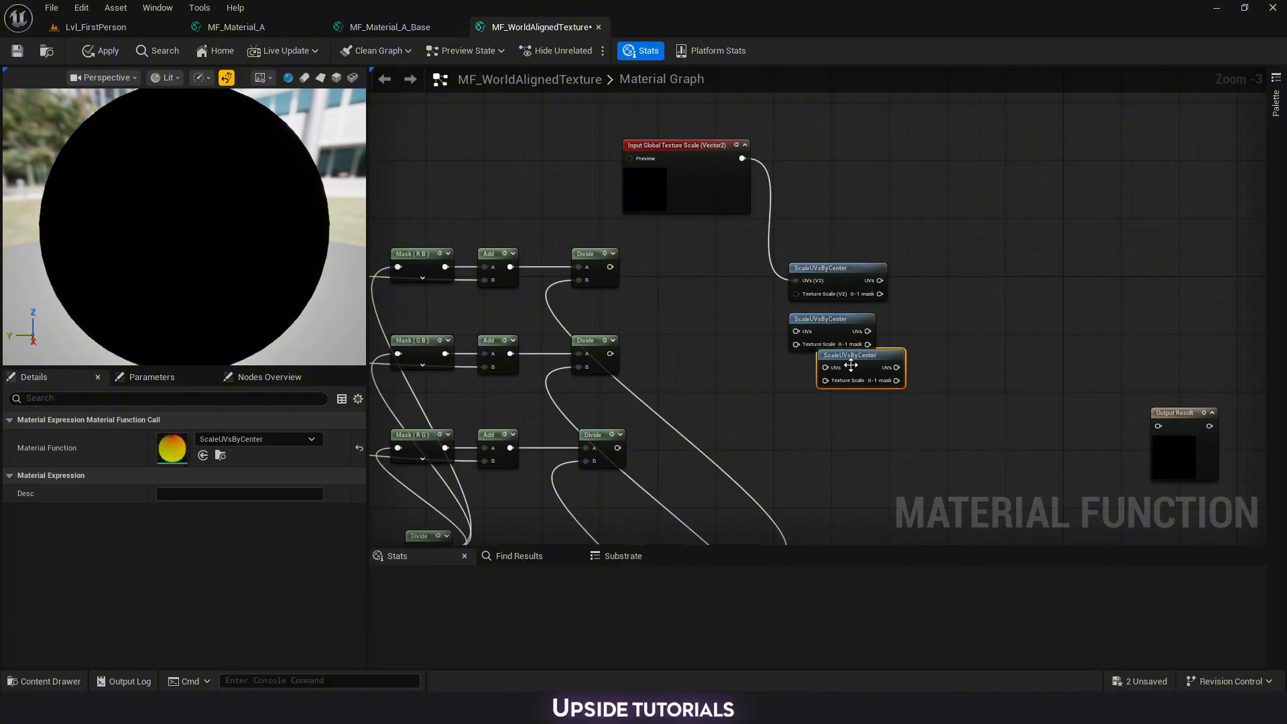
pyautogui.moveTo(851, 365); pyautogui.dragTo(828, 377)
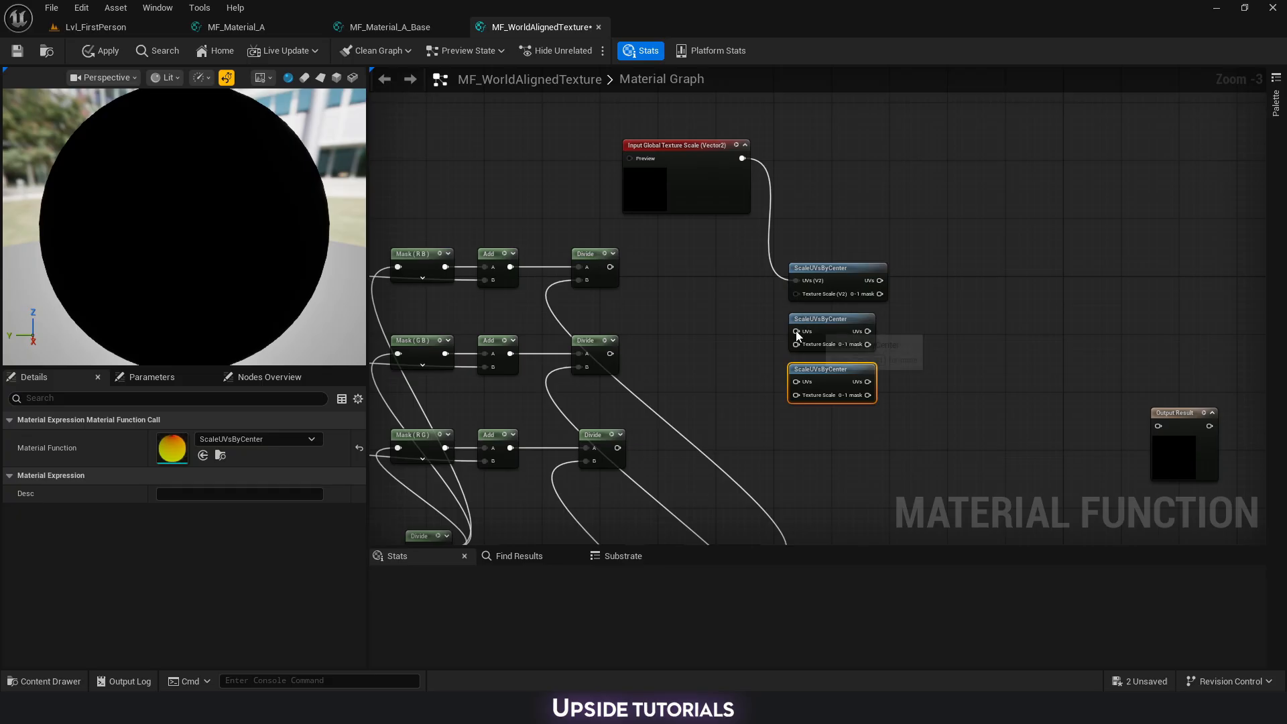
# Connect Global Texture Scale to UVs on both duplicates and wire the three Divide results into the Texture Scale inputs of the ScaleUVsByCenter nodes.
pyautogui.moveTo(796, 331); pyautogui.dragTo(797, 381)
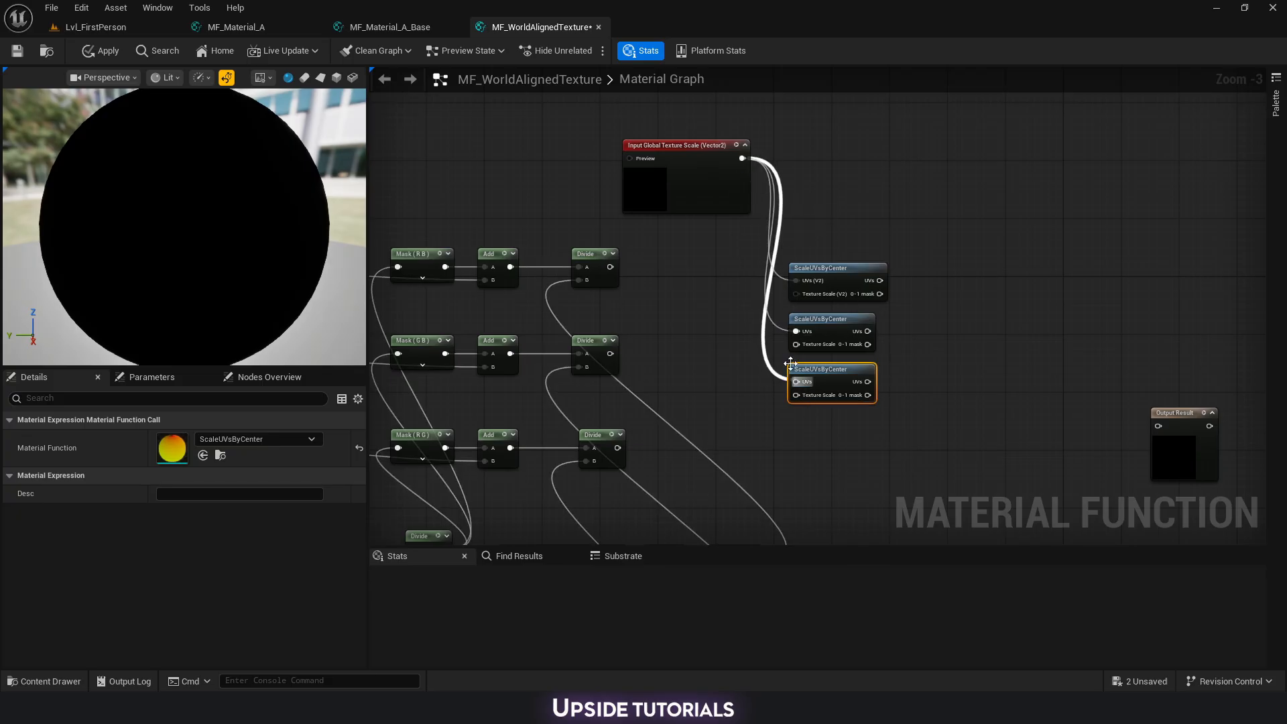
pyautogui.moveTo(610, 267); pyautogui.dragTo(797, 293)
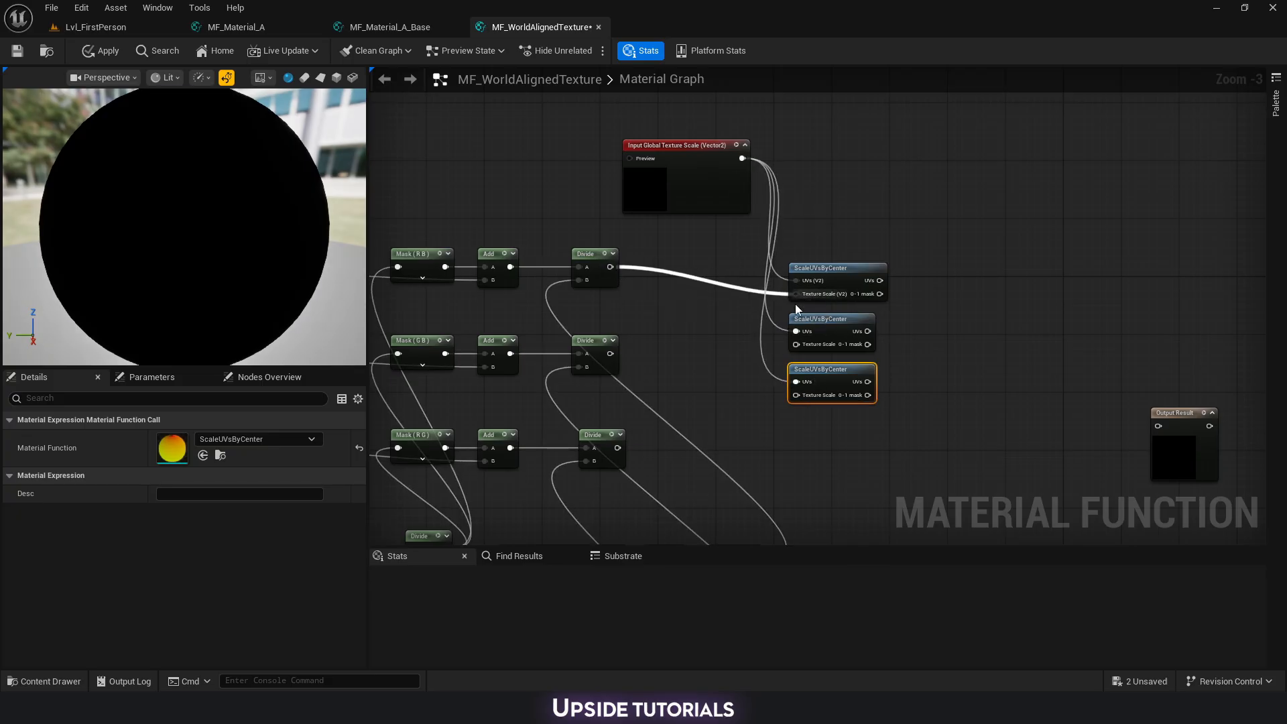
pyautogui.moveTo(796, 344); pyautogui.dragTo(610, 354)
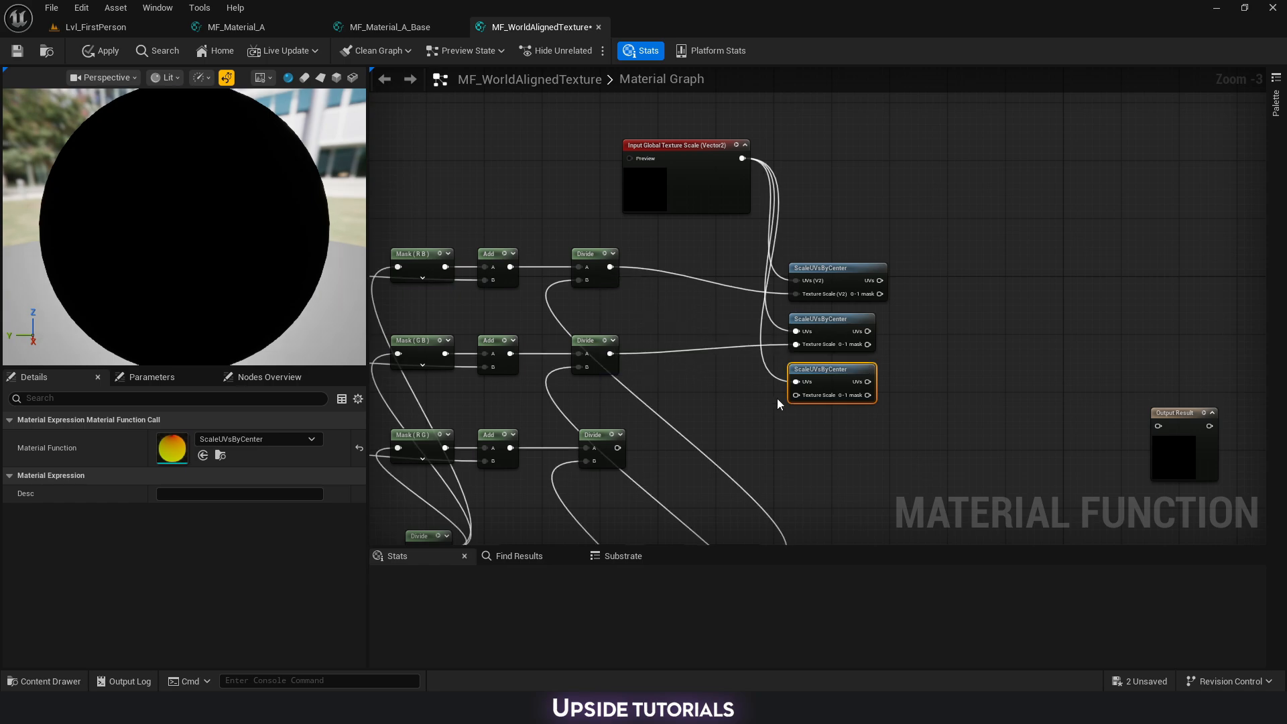
pyautogui.moveTo(796, 394); pyautogui.dragTo(715, 420)
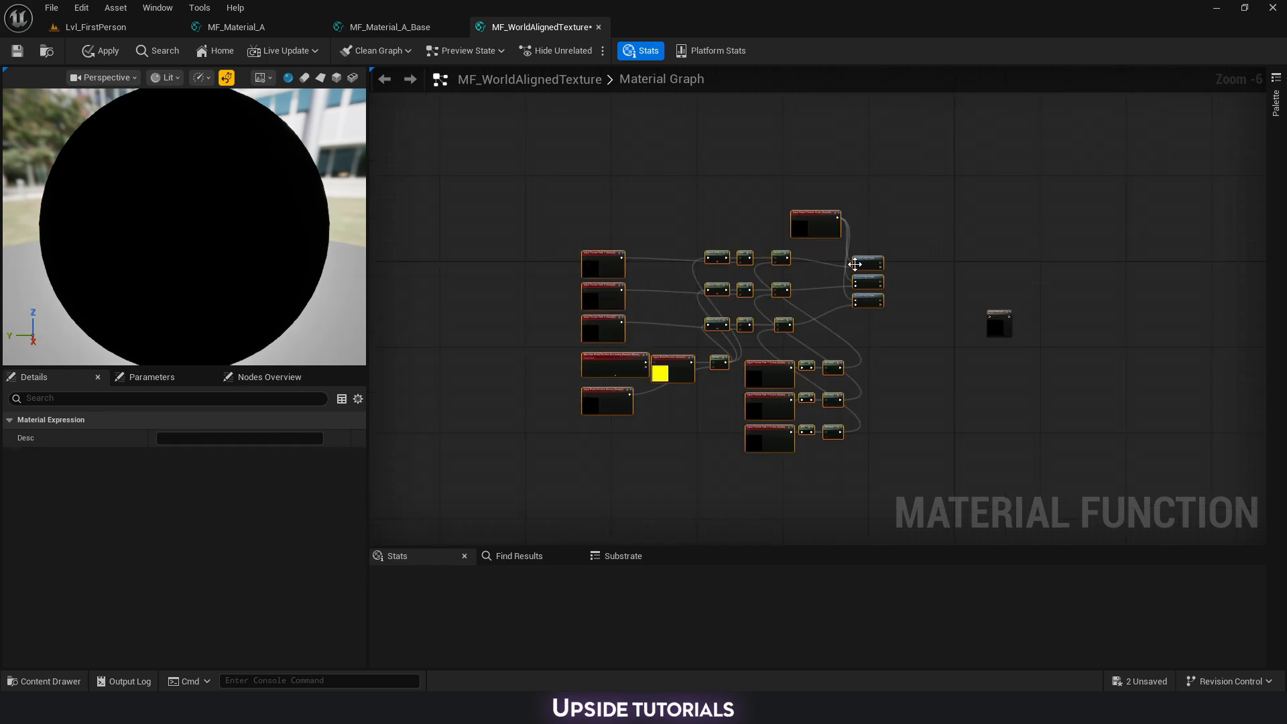
# Move the whole node network except Output Result farther away from the Output Result node.
pyautogui.moveTo(858, 265); pyautogui.dragTo(764, 241)
pyautogui.scroll(2, 767, 295)
pyautogui.click(770, 305)
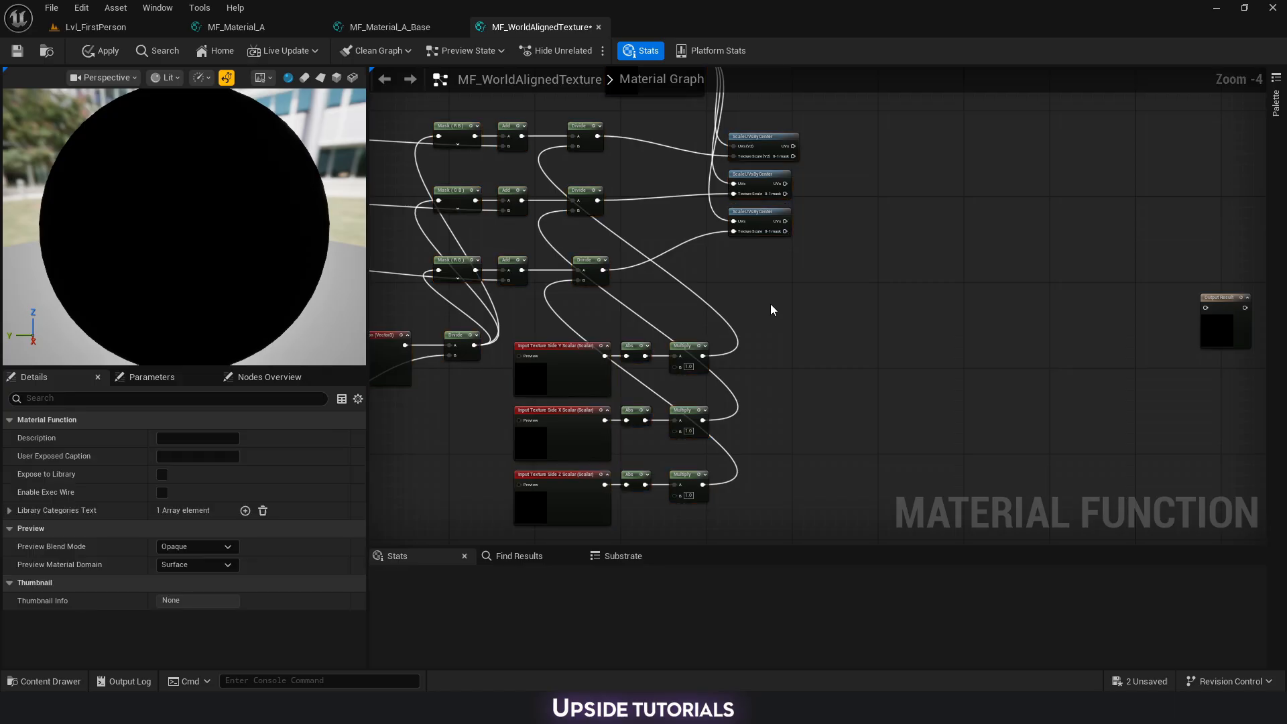
pyautogui.scroll(-2, 770, 309)
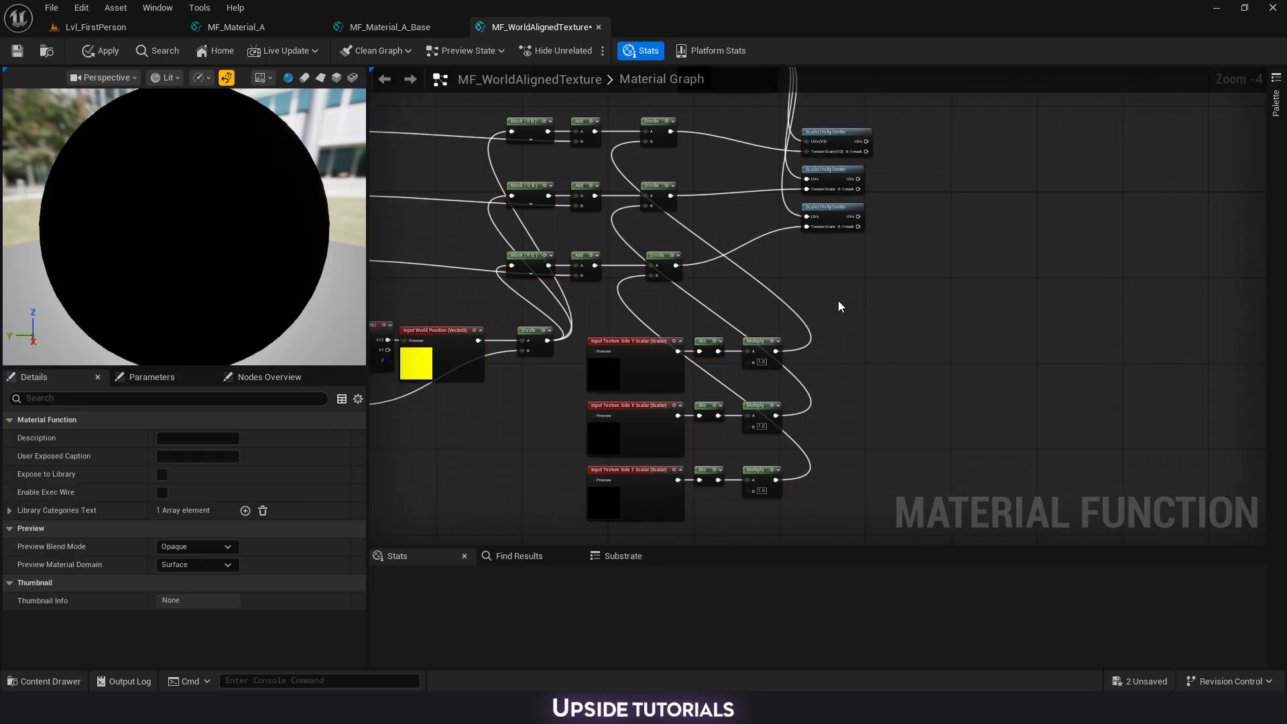
pyautogui.moveTo(527, 124); pyautogui.dragTo(878, 426)
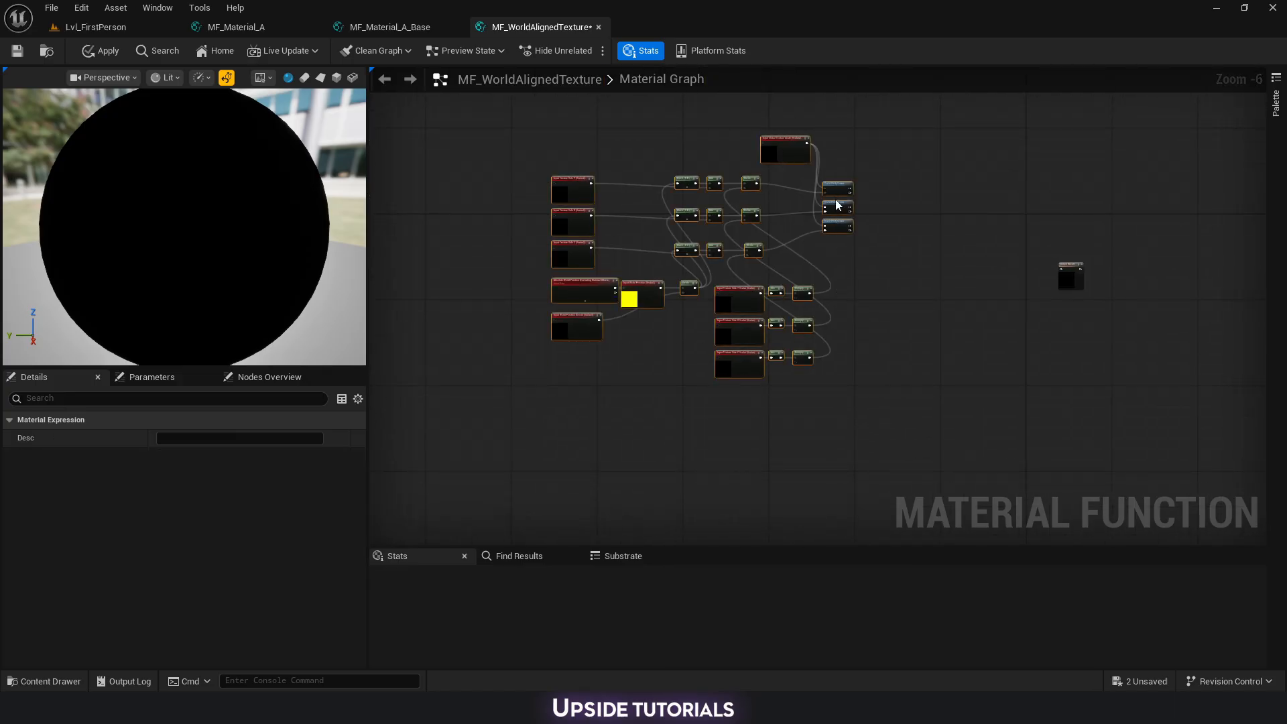
pyautogui.moveTo(836, 193); pyautogui.dragTo(788, 188)
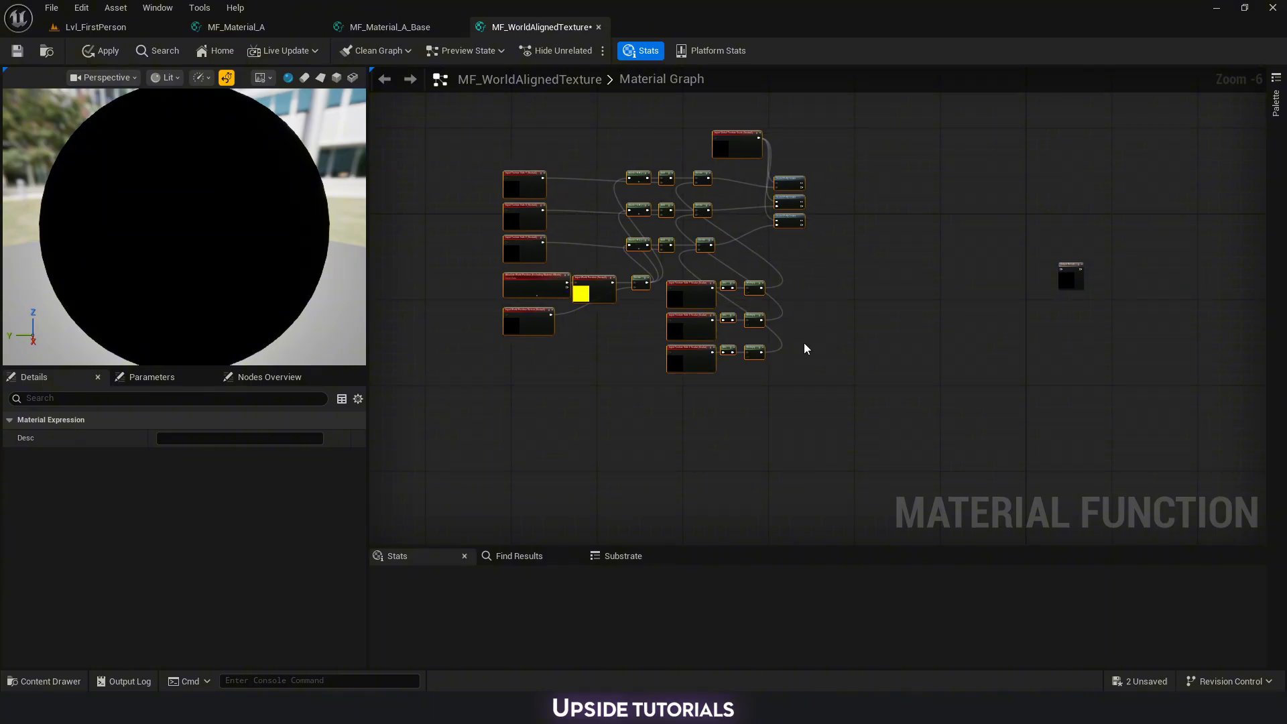
pyautogui.click(636, 427)
# Add a VertexNormalWS node below the existing network and feed it into the Preview pin of a new FunctionInput node.
pyautogui.scroll(2, 637, 412)
pyautogui.moveTo(589, 448); pyautogui.dragTo(663, 400, button='right')
pyautogui.rightClick(585, 408)
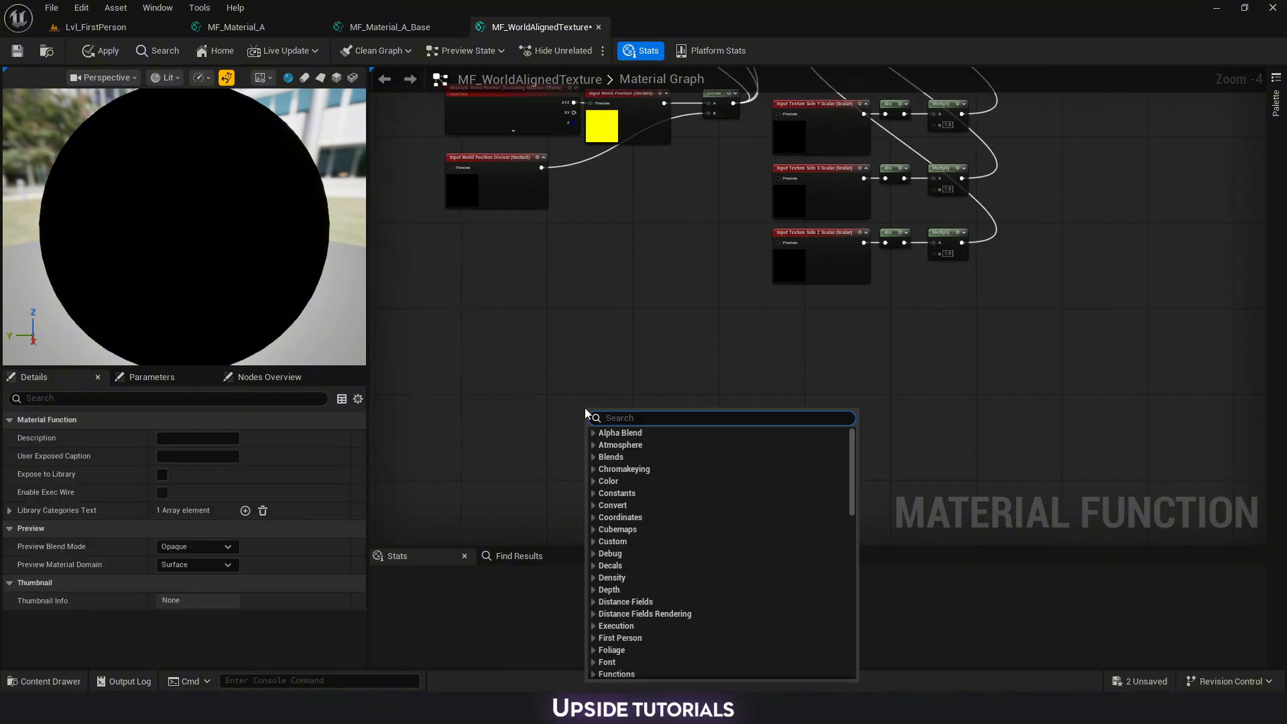
pyautogui.write('ve')
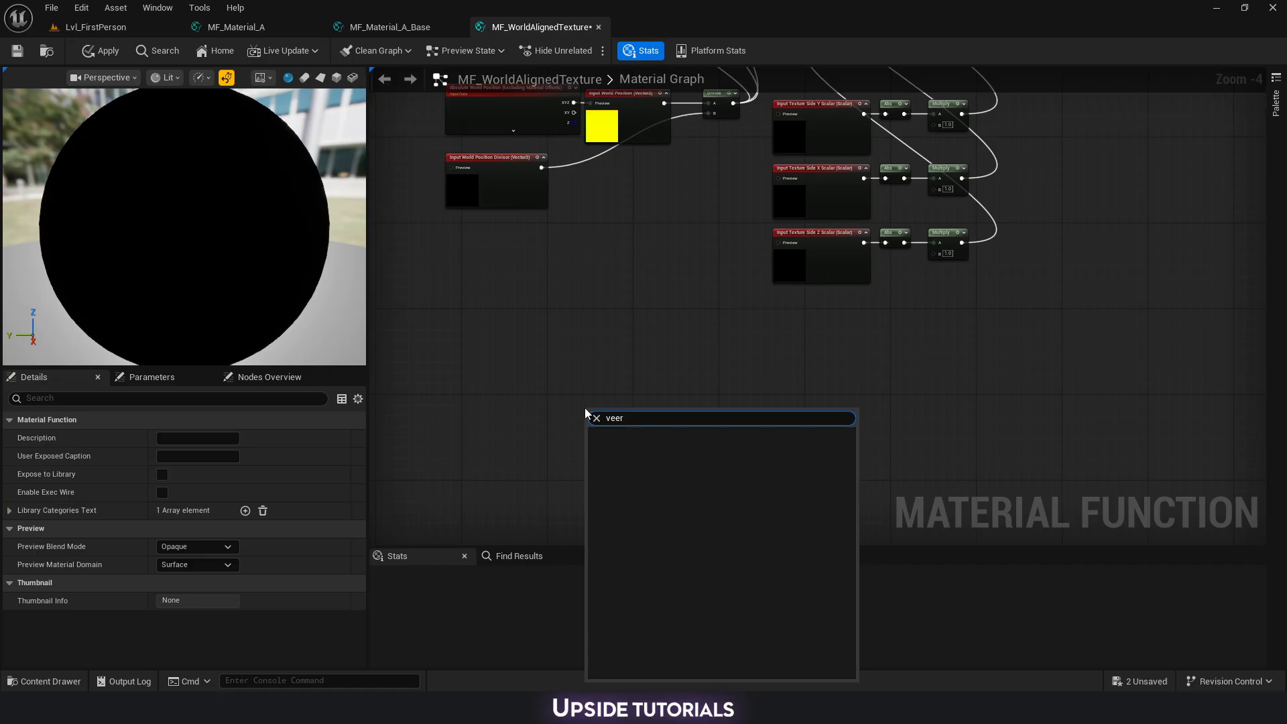
pyautogui.moveTo(588, 415); pyautogui.dragTo(633, 420)
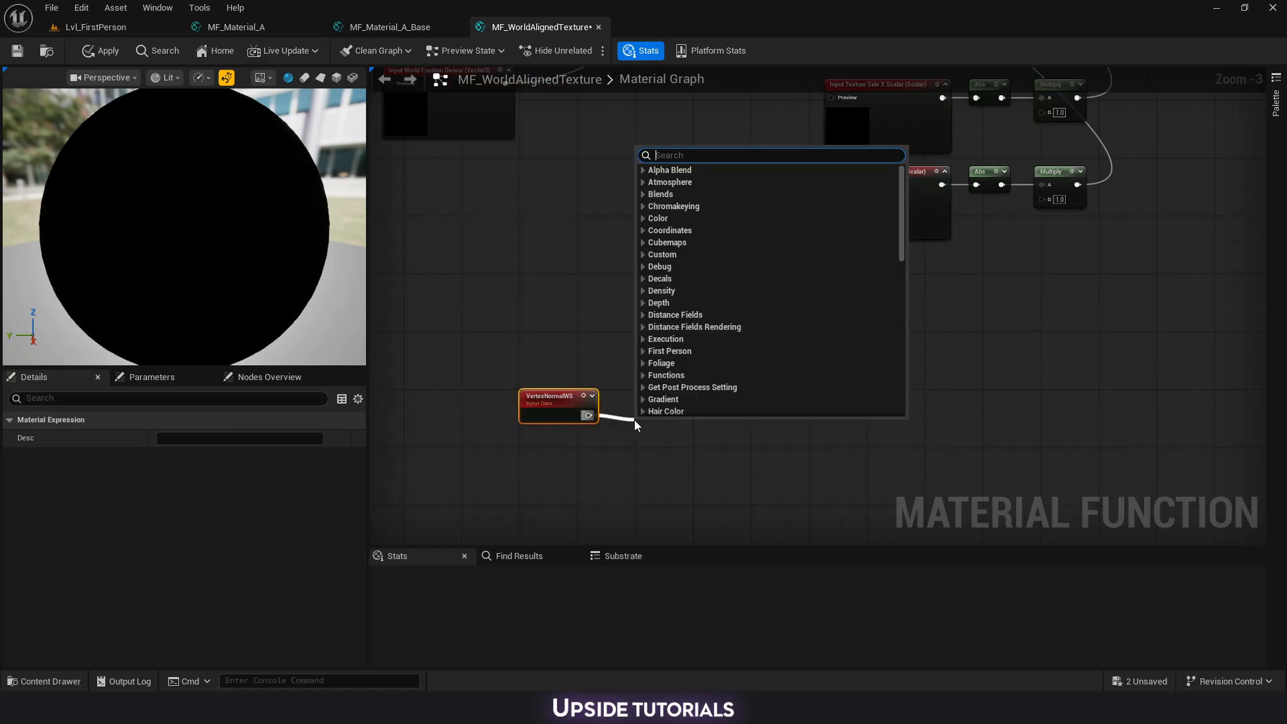
pyautogui.write('input')
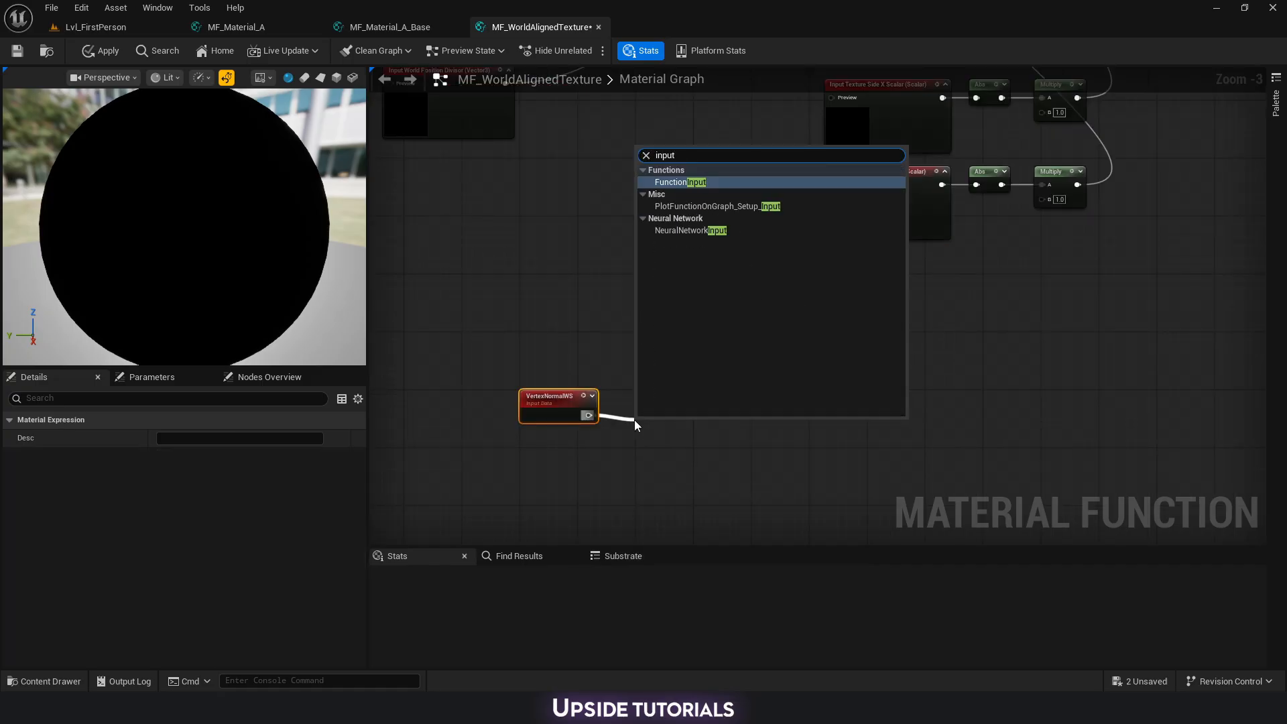
pyautogui.press('Return')
# Set the input fed by VertexNormalWS to Function Input Vector 3 and name it World Space Normal.
pyautogui.click(223, 476)
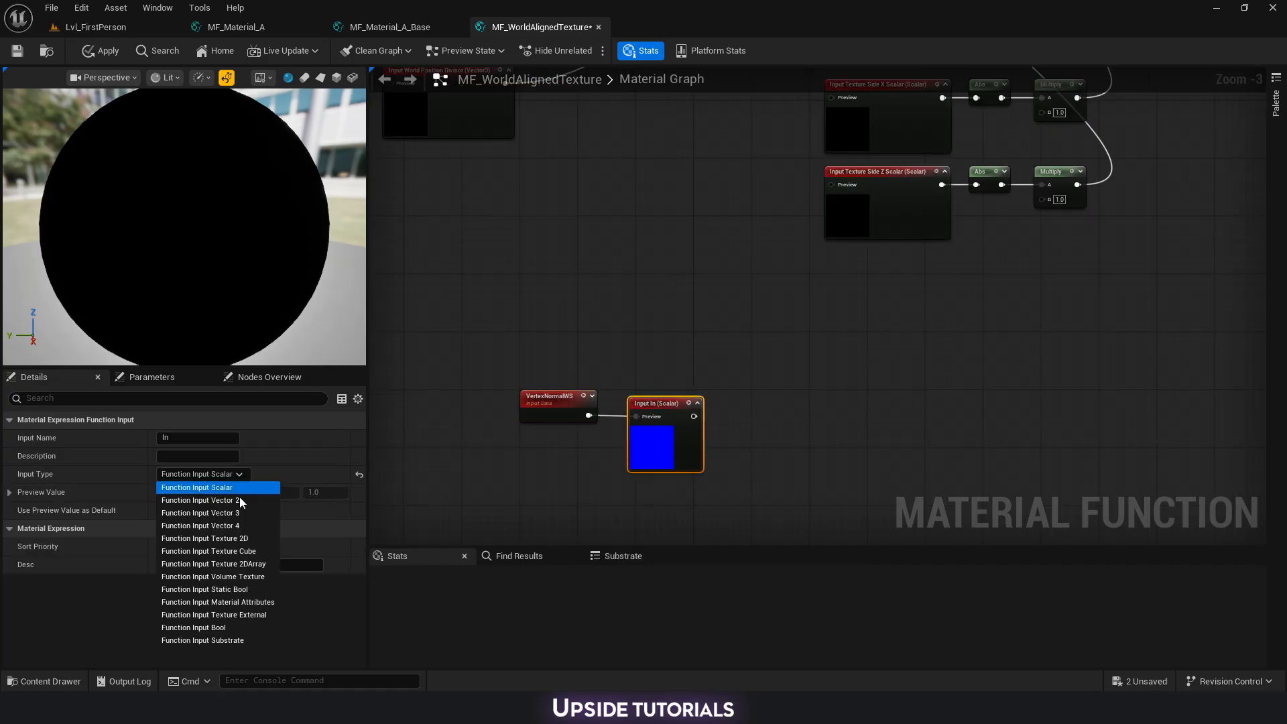
pyautogui.click(244, 513)
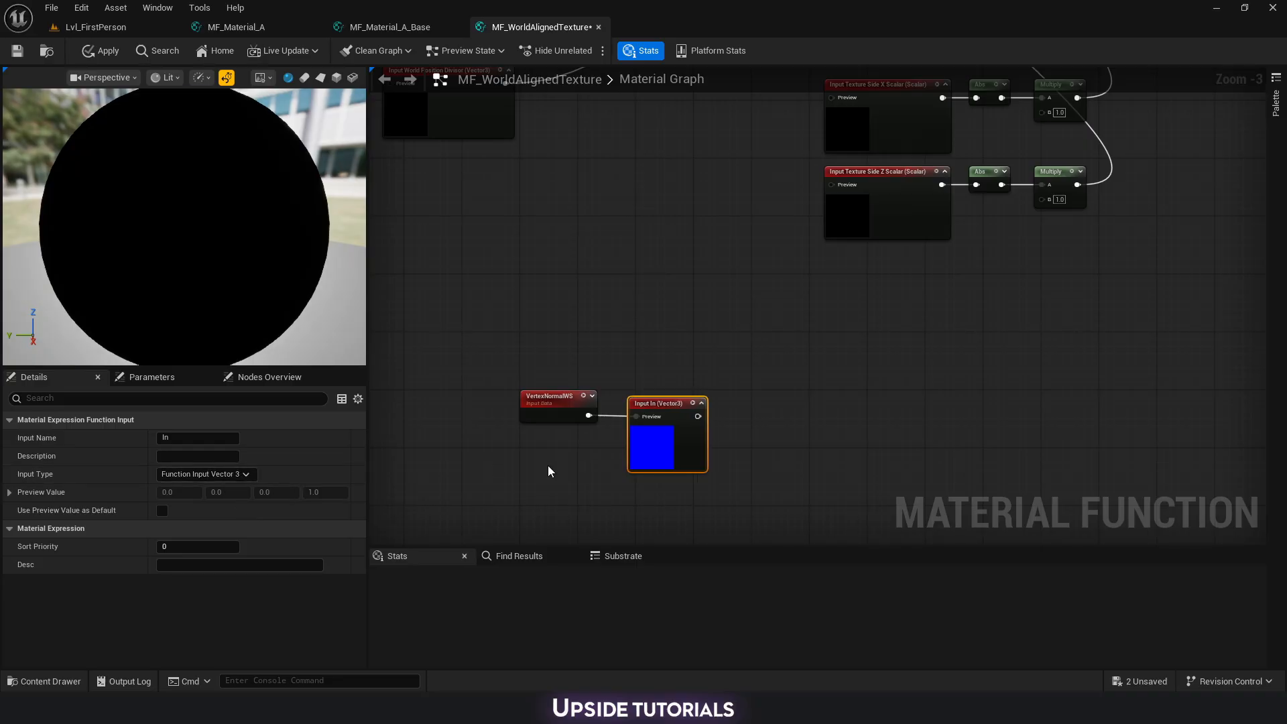
pyautogui.click(201, 438)
pyautogui.write('W')
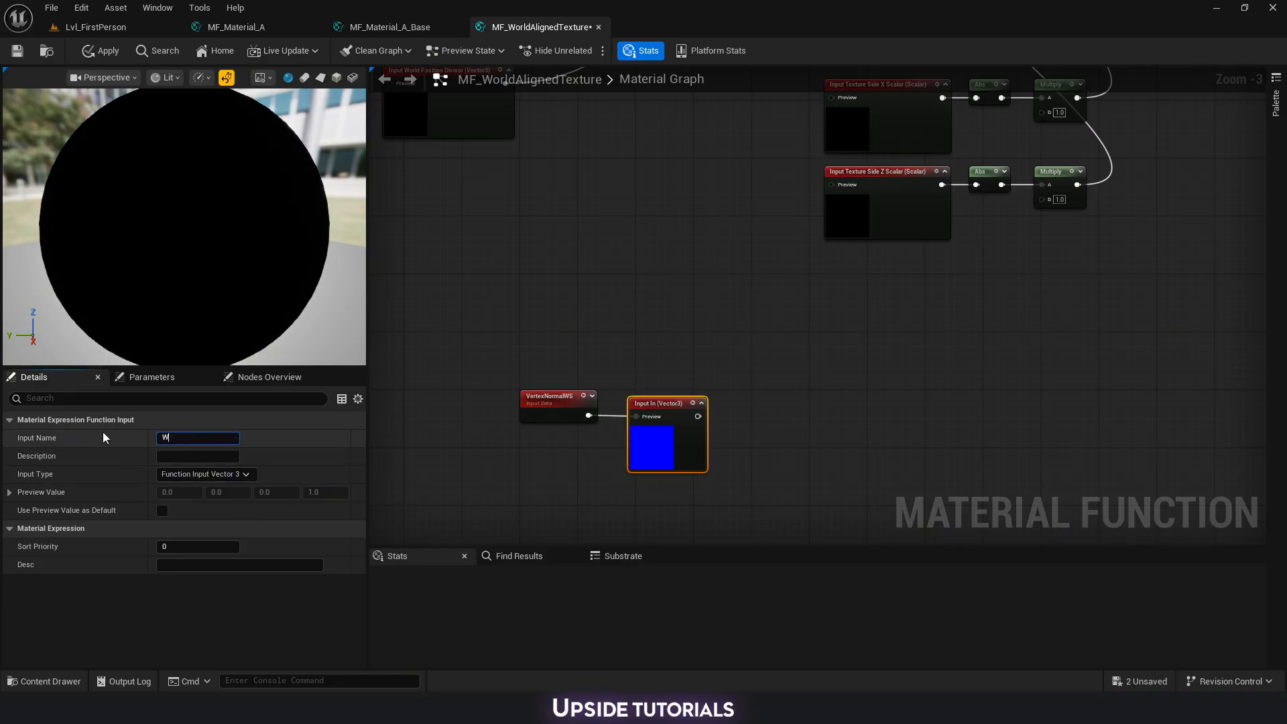
pyautogui.write('prl;dpace Normal')
pyautogui.press('Return')
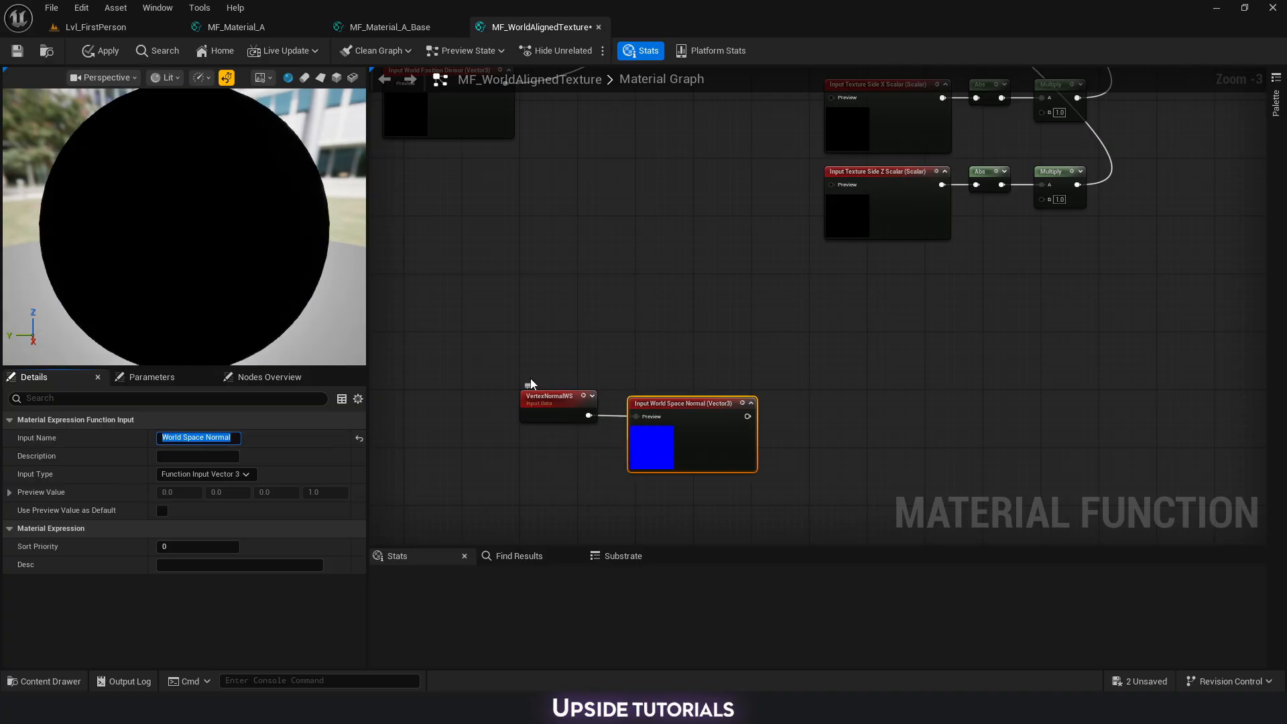
# Add a FunctionInput node below World Space Normal, set its type to Function Input Scalar and name it Projection Tansition Contrast.
pyautogui.scroll(3, 529, 377)
pyautogui.moveTo(485, 365); pyautogui.dragTo(593, 473)
pyautogui.moveTo(592, 473); pyautogui.dragTo(554, 373, button='right')
pyautogui.click(504, 402)
pyautogui.scroll(-1, 514, 400)
pyautogui.rightClick(610, 413)
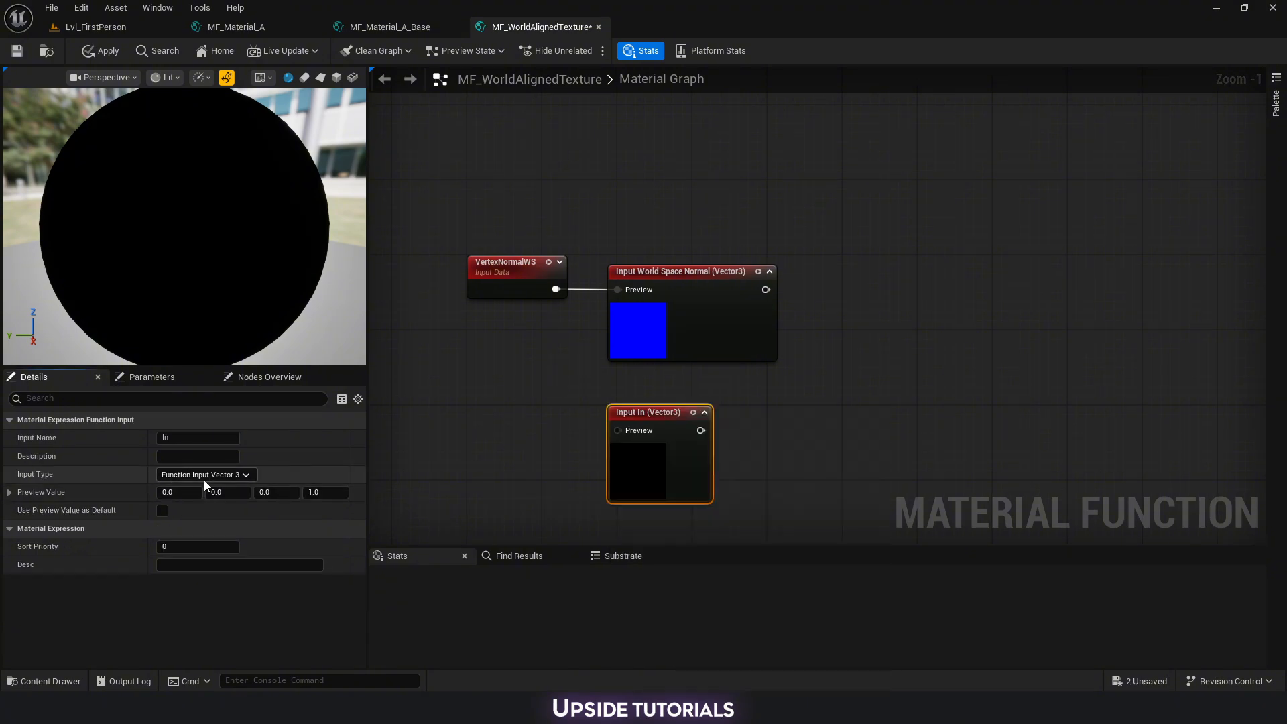
pyautogui.click(201, 474)
pyautogui.click(201, 485)
pyautogui.click(191, 439)
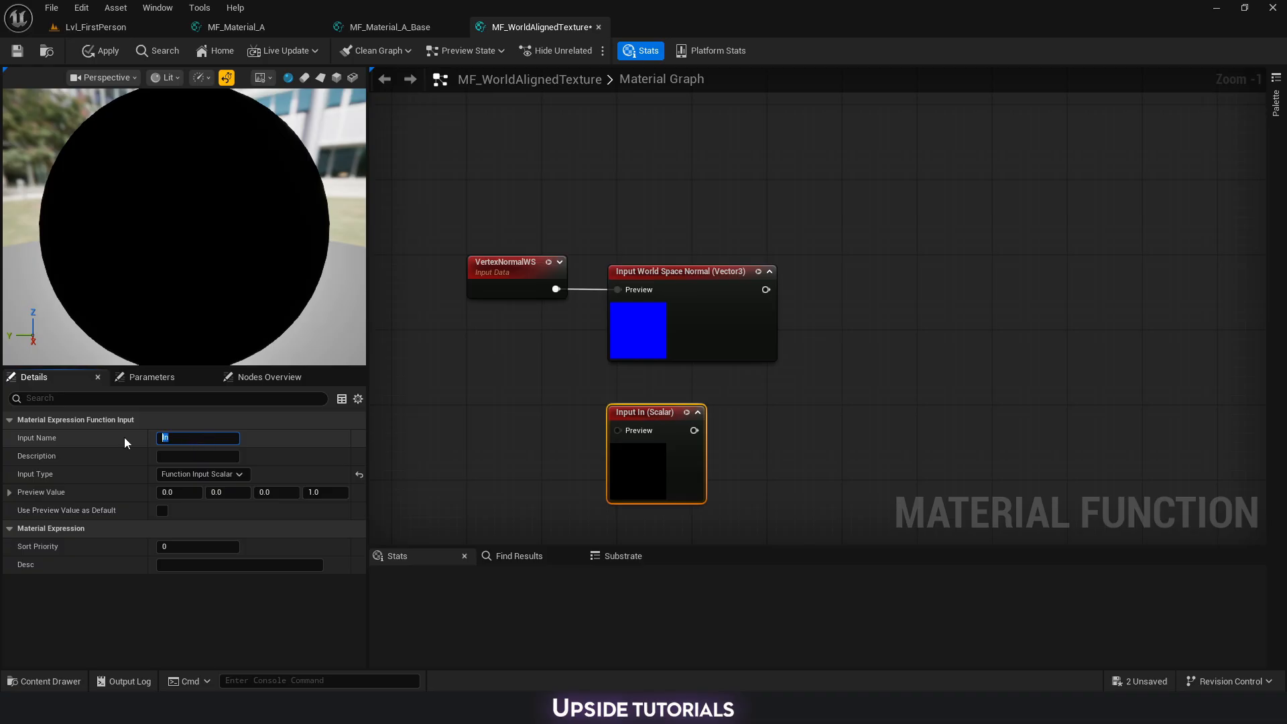
pyautogui.write('Projection Tansition Contrast')
pyautogui.press('Return')
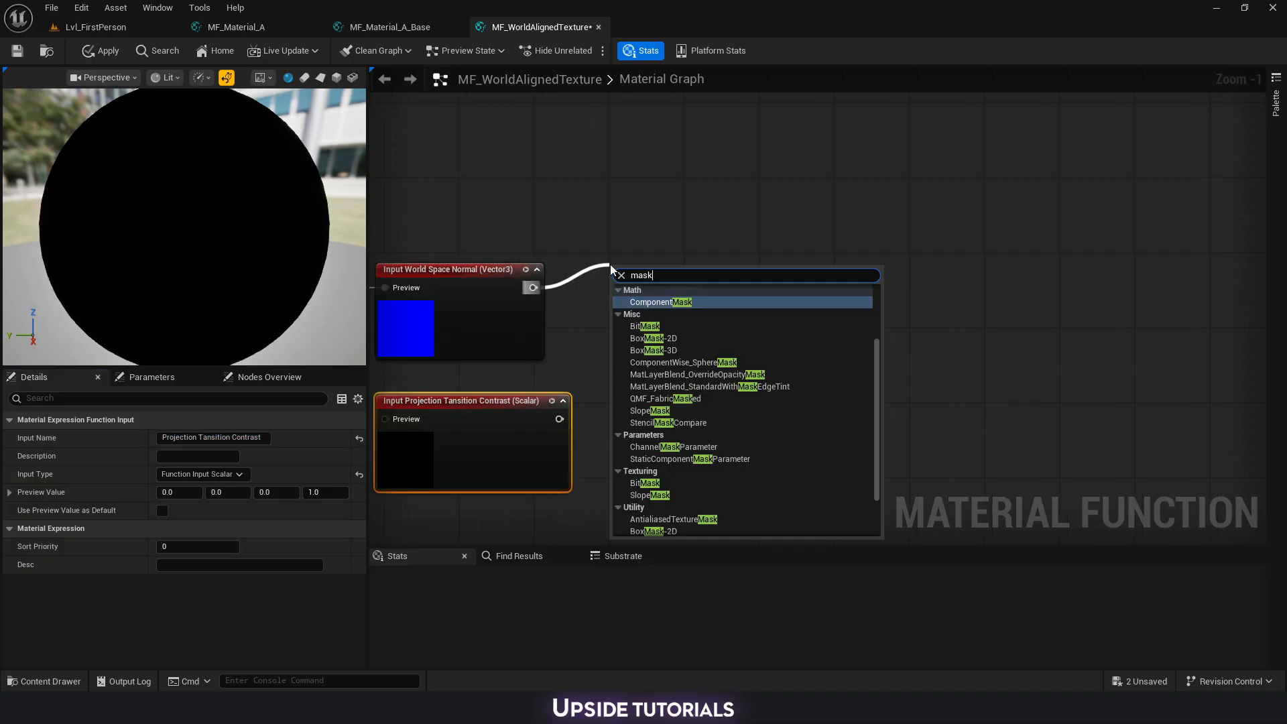
# Add a ComponentMask node fed by World Space Normal and place a duplicate of it directly below.
pyautogui.press('Return')
pyautogui.moveTo(645, 281); pyautogui.dragTo(646, 261)
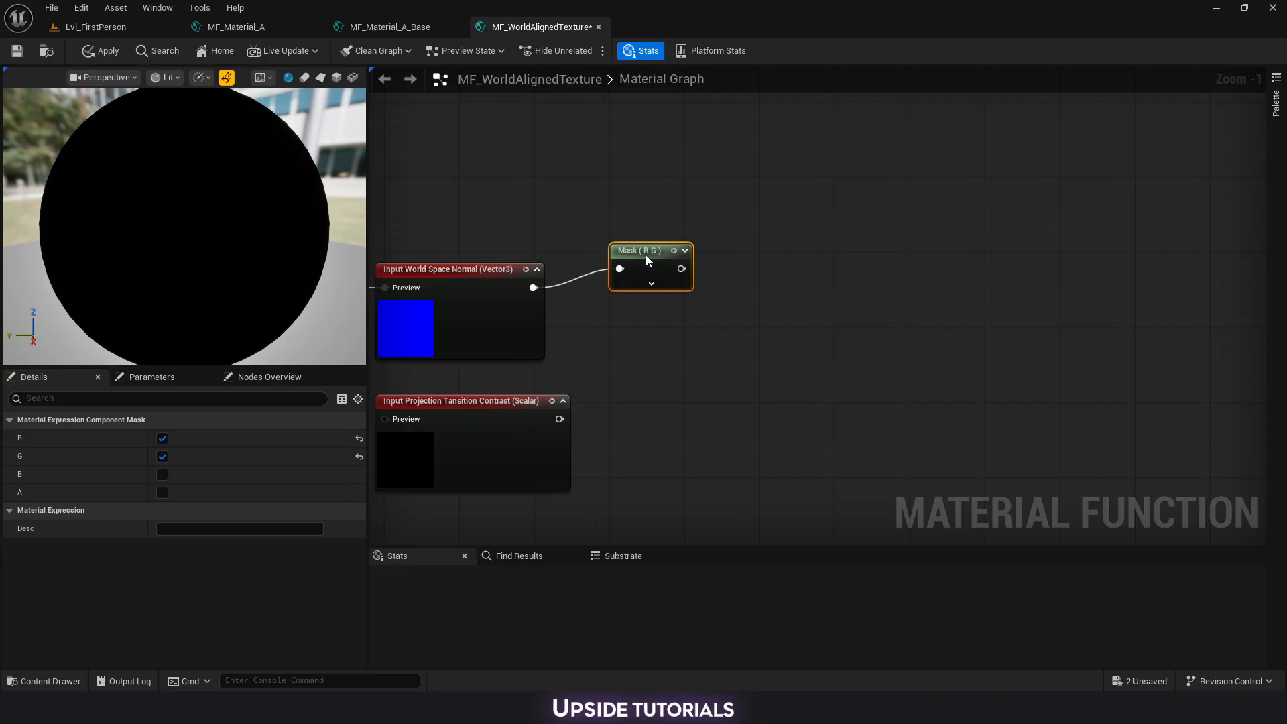
pyautogui.hotkey('ctrl', 'd')
pyautogui.moveTo(666, 326); pyautogui.dragTo(628, 328)
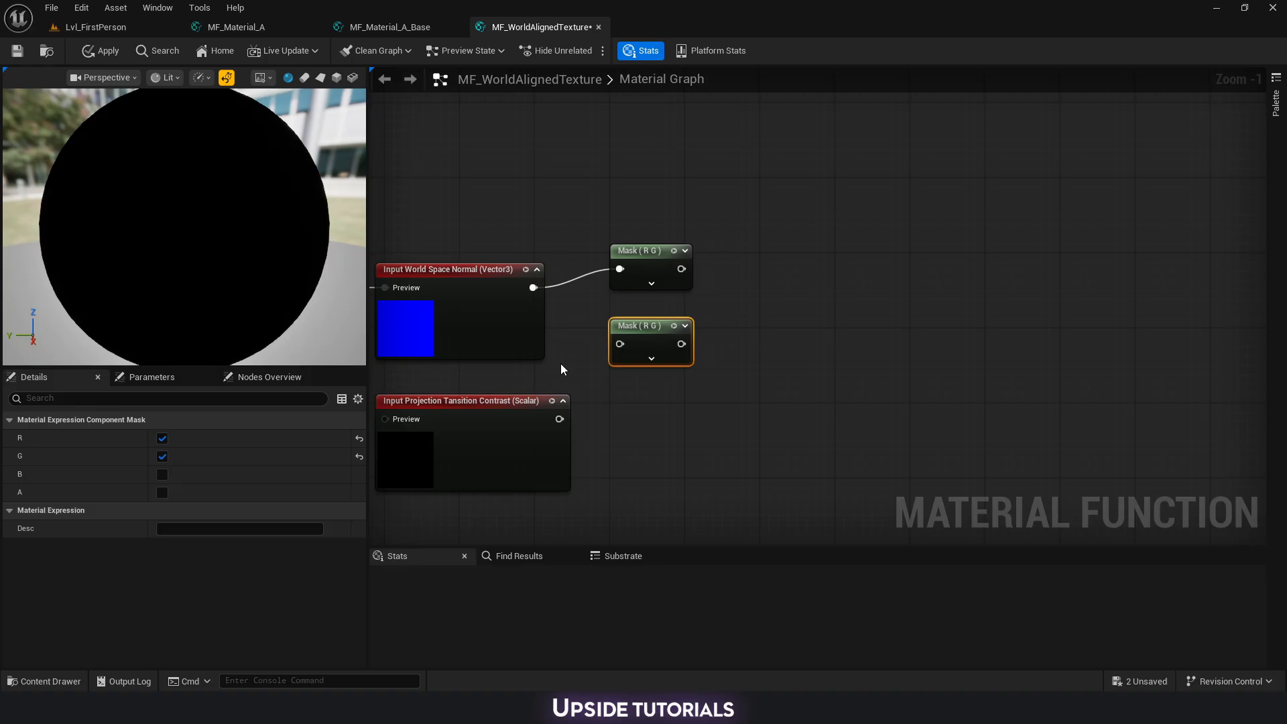
# Set the upper mask to R only and the lower to B only, and feed World Space Normal into the lower mask.
pyautogui.click(656, 264)
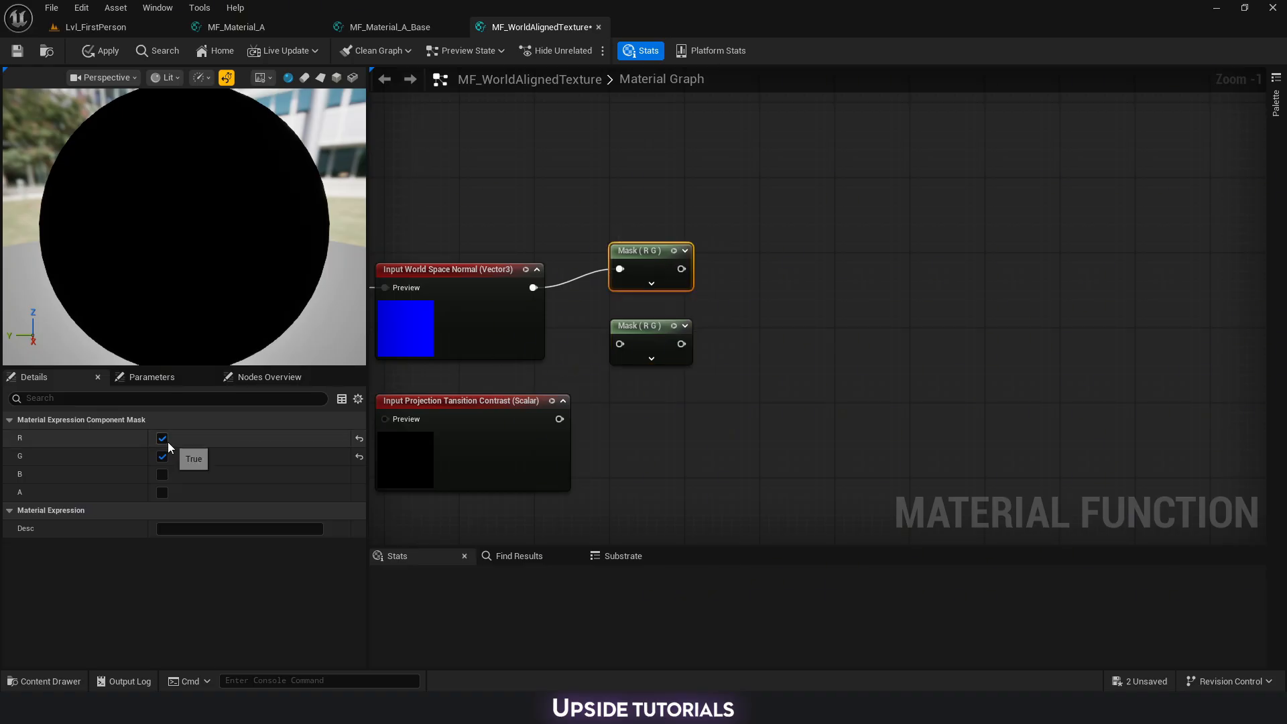
pyautogui.click(162, 456)
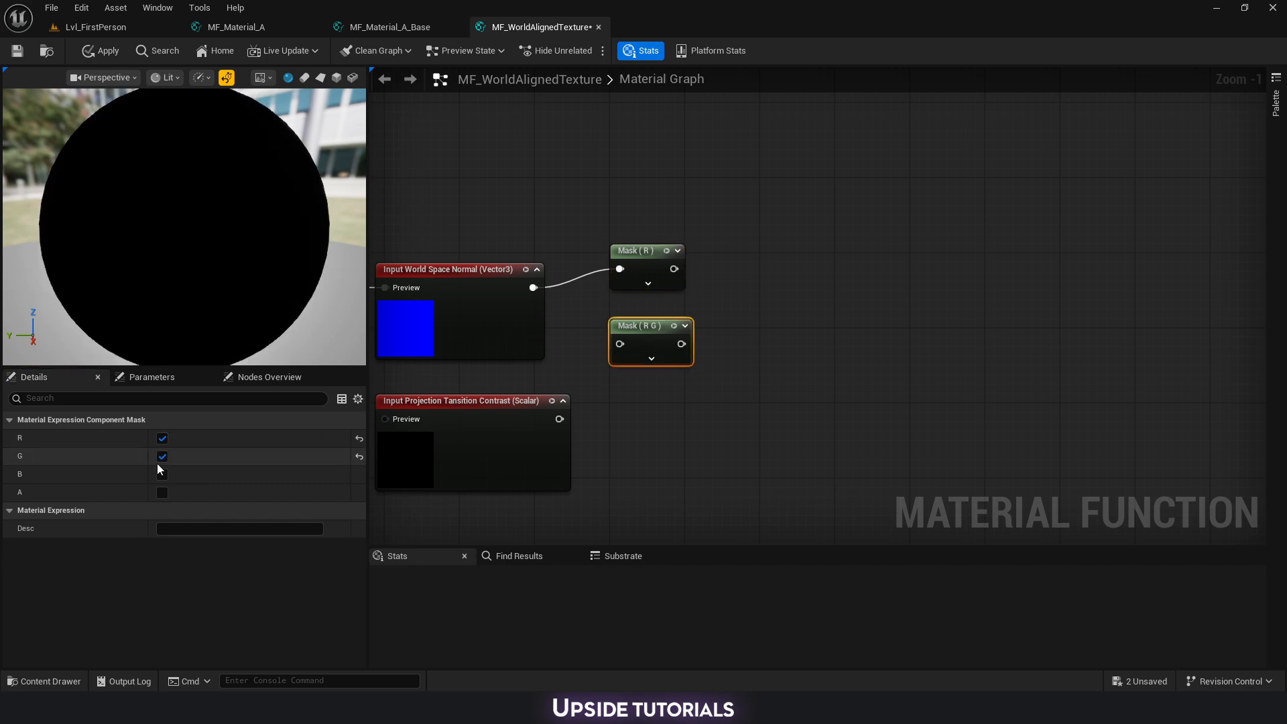
pyautogui.click(162, 438)
pyautogui.click(163, 457)
pyautogui.click(162, 475)
pyautogui.moveTo(619, 344); pyautogui.dragTo(533, 287)
# Add an Abs node after each of the R and B masks and connect them.
pyautogui.moveTo(673, 269); pyautogui.dragTo(710, 267)
pyautogui.write('abs')
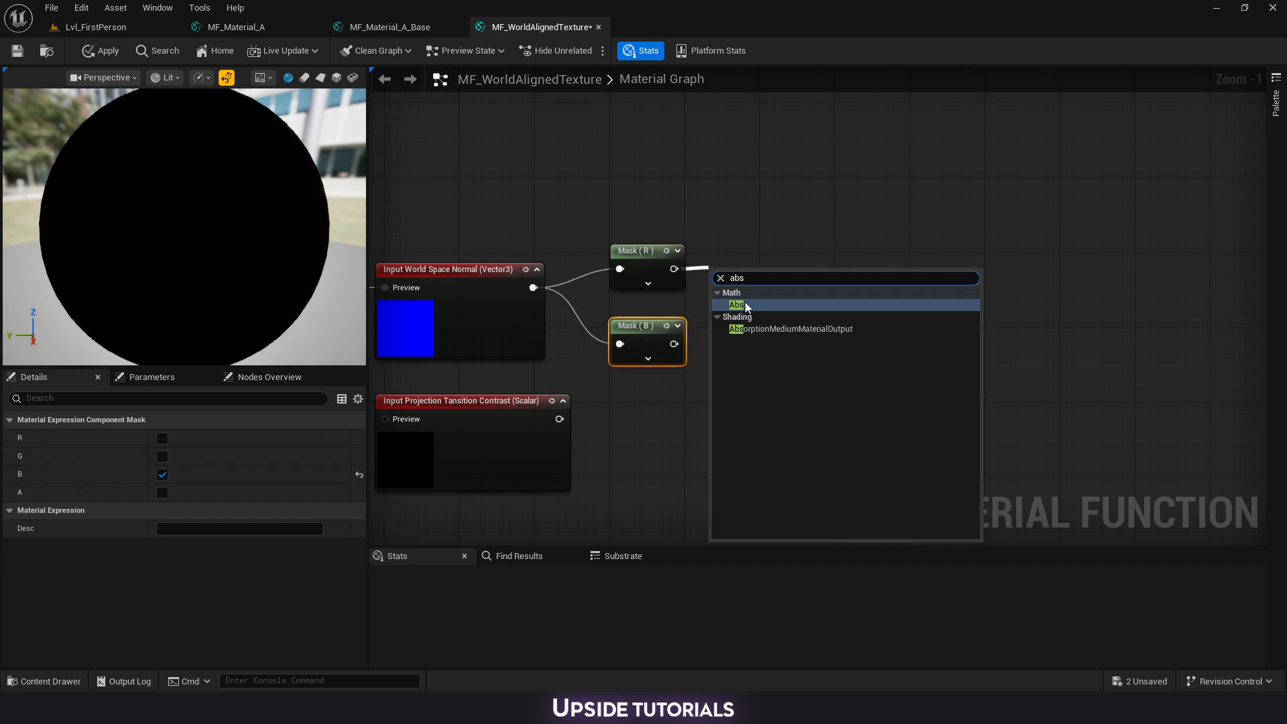
pyautogui.click(744, 305)
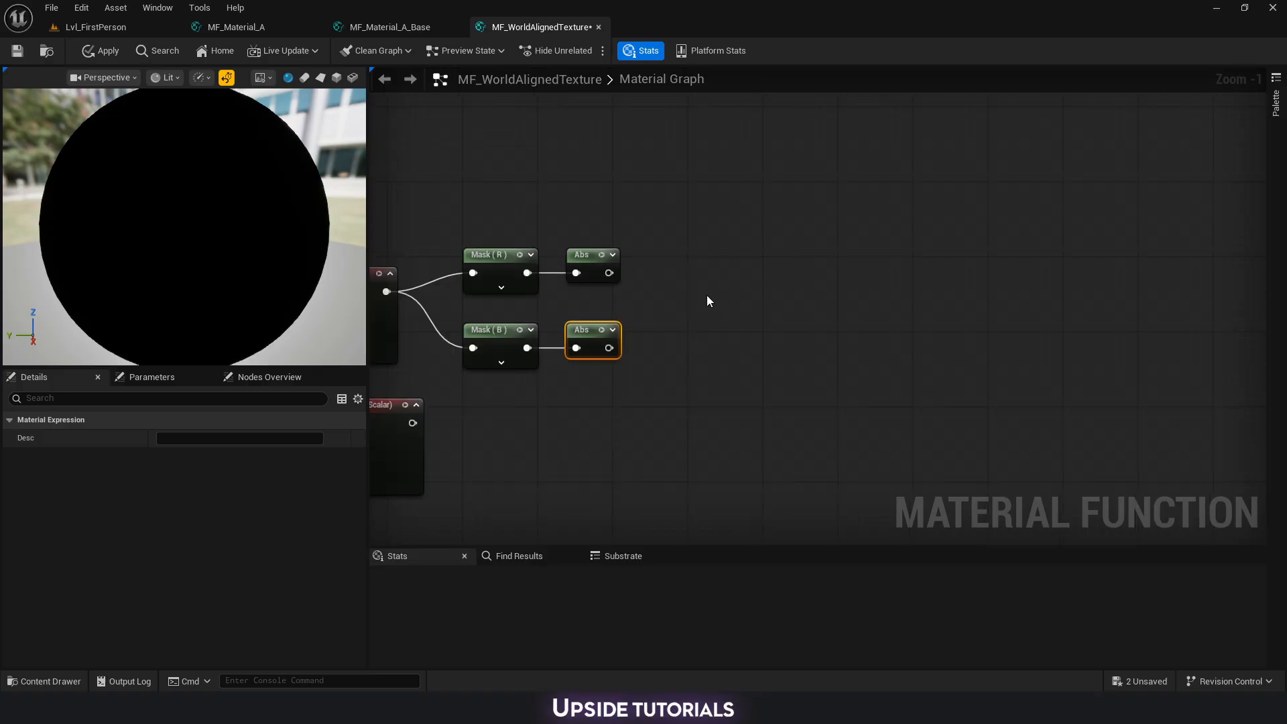
# Add a CheapContrast node fed by the Abs node of the R mask.
pyautogui.moveTo(609, 272); pyautogui.dragTo(692, 272)
pyautogui.write('she')
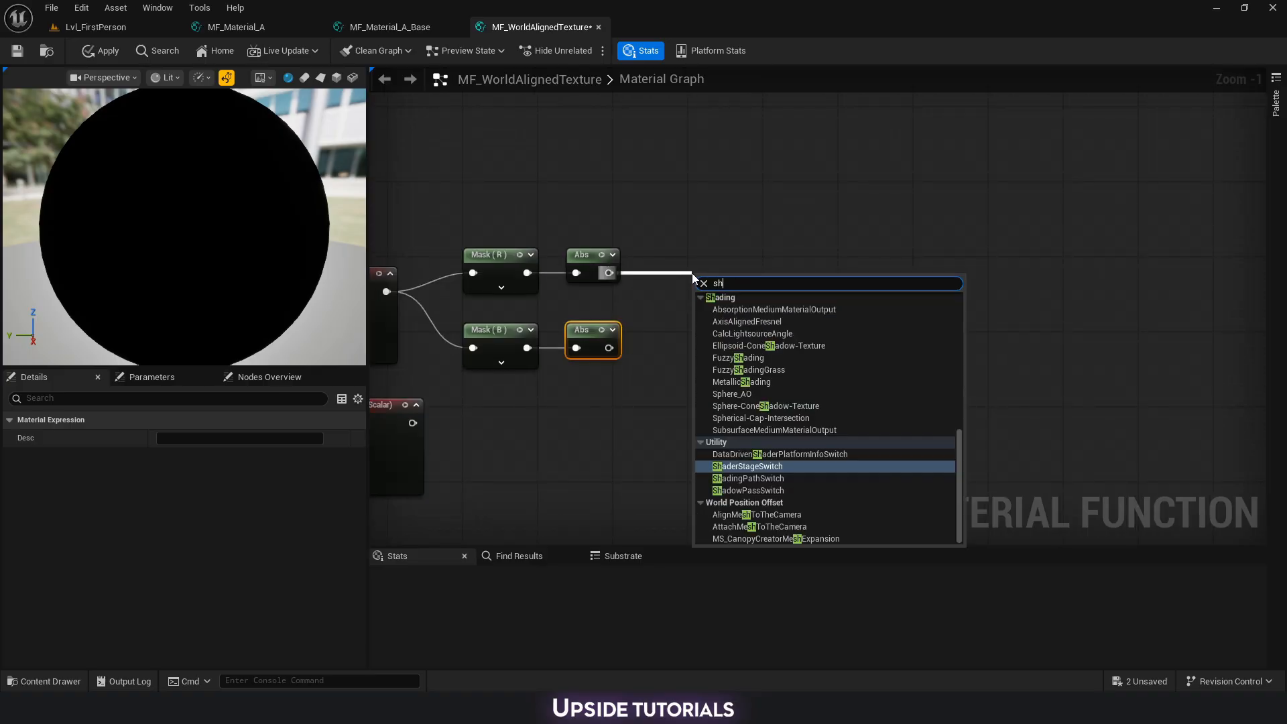
pyautogui.press('BackSpace')
pyautogui.press('BackSpace')
pyautogui.press('BackSpace')
pyautogui.write('ch')
pyautogui.press('Return')
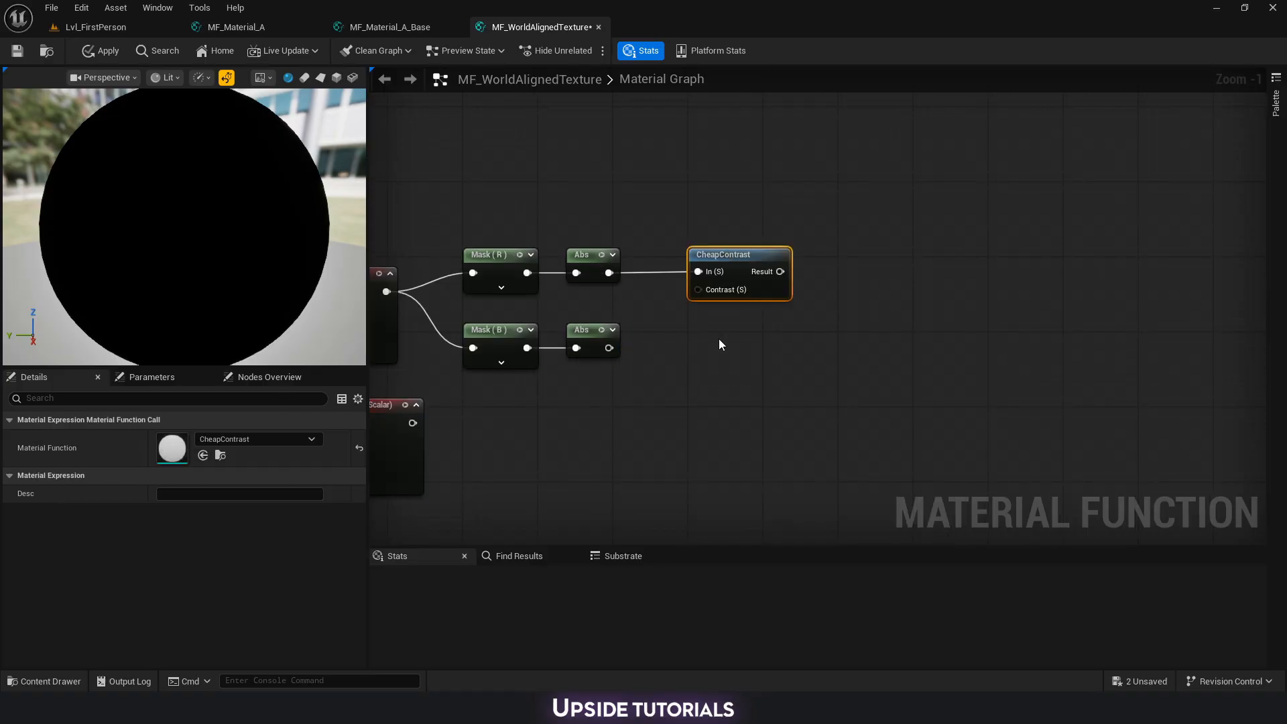
# Duplicate CheapContrast, feed the copy from the B mask's Abs, and connect Projection Tansition Contrast to the Contrast inputs.
pyautogui.hotkey('ctrl', 'd')
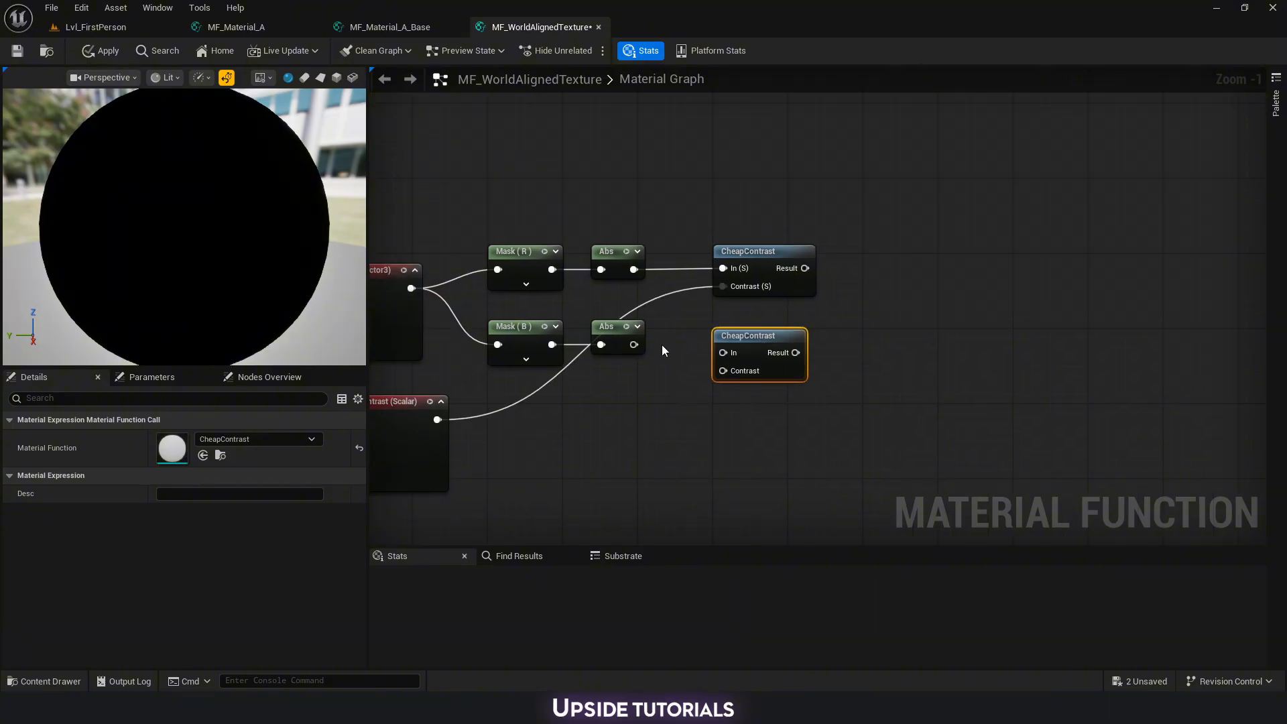
pyautogui.moveTo(634, 345); pyautogui.dragTo(723, 353)
pyautogui.moveTo(437, 419); pyautogui.dragTo(723, 371)
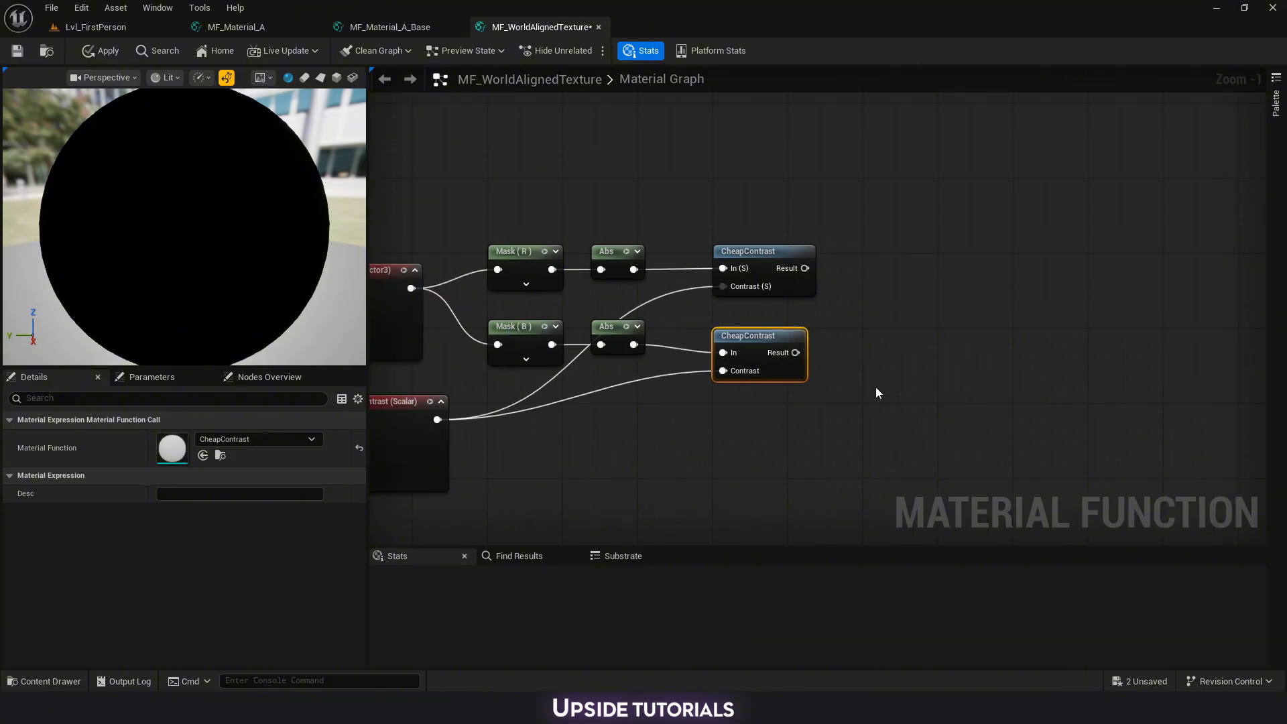
# Add a ComponentMask limited to R after the first CheapContrast and duplicate it for the second CheapContrast's result.
pyautogui.moveTo(875, 387); pyautogui.dragTo(792, 391, button='right')
pyautogui.moveTo(721, 272); pyautogui.dragTo(764, 274)
pyautogui.write('mask')
pyautogui.press('Return')
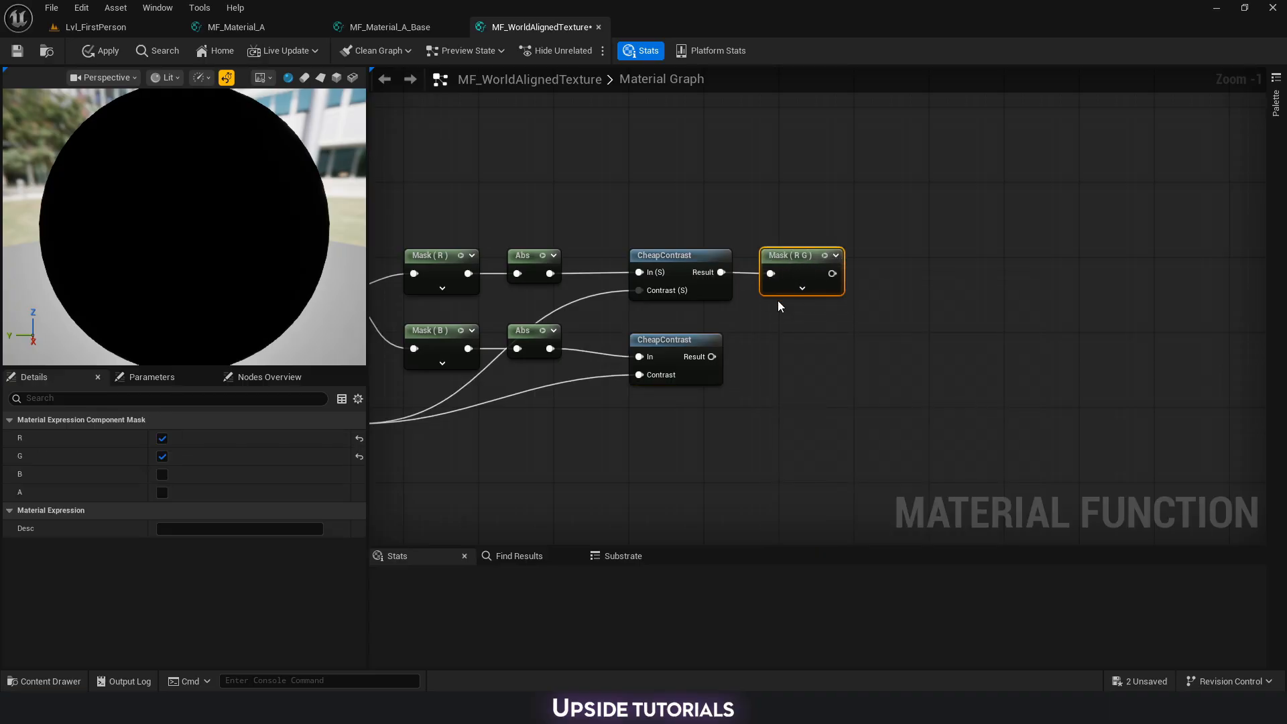
pyautogui.click(161, 456)
pyautogui.hotkey('ctrl', 'w')
pyautogui.moveTo(712, 357); pyautogui.dragTo(770, 358)
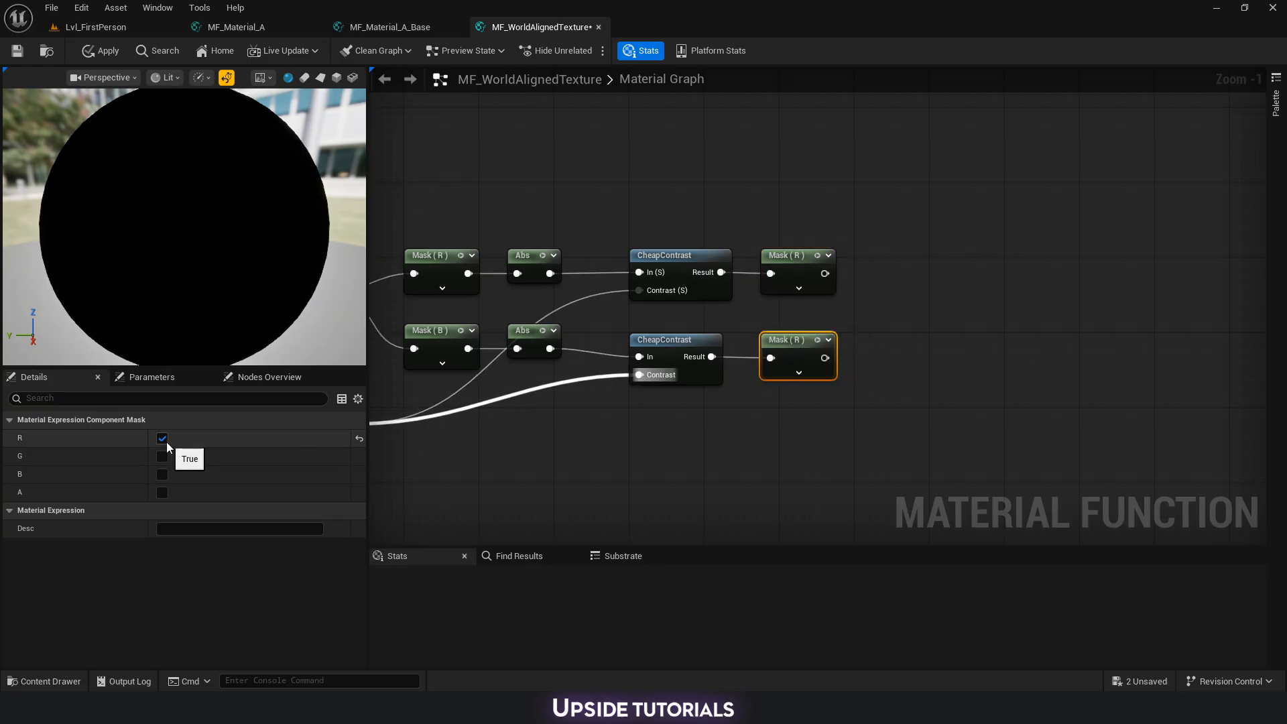
# Add a Texture Object node in the empty area before Output Result and feed it into a new FunctionInput of type Texture 2D.
pyautogui.moveTo(789, 214); pyautogui.dragTo(927, 345)
pyautogui.rightClick(796, 252)
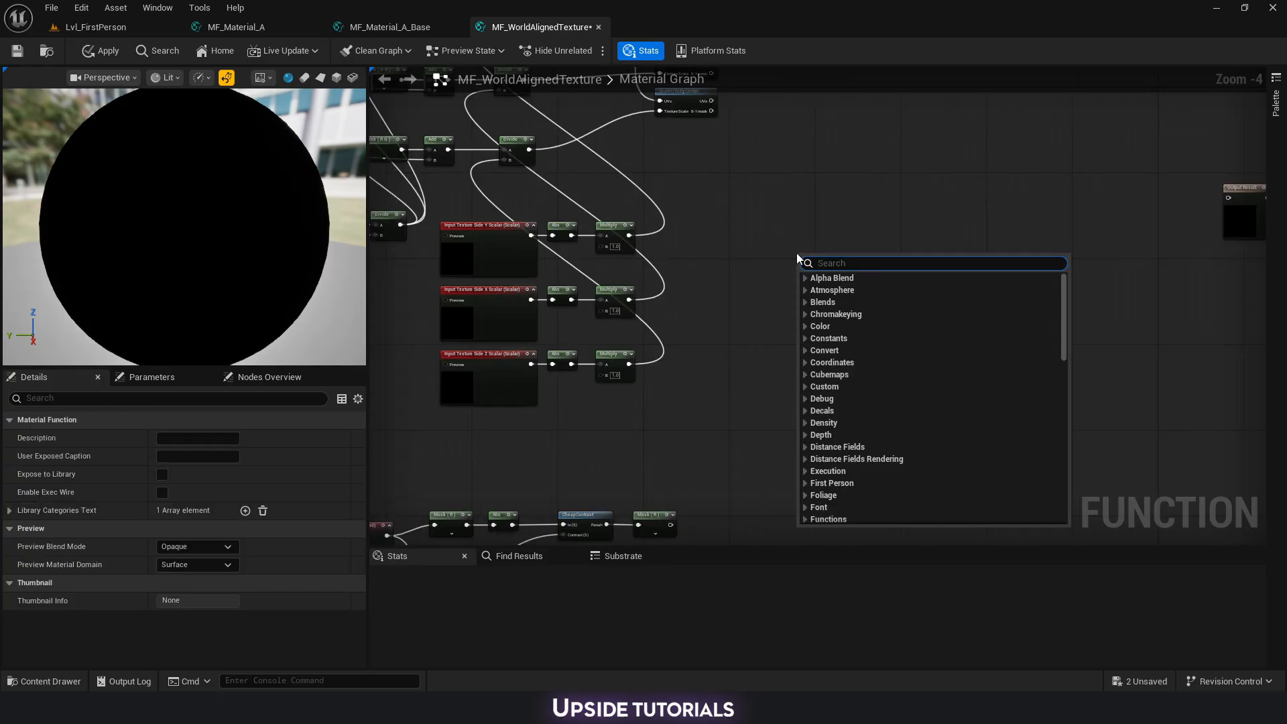
pyautogui.write('textre')
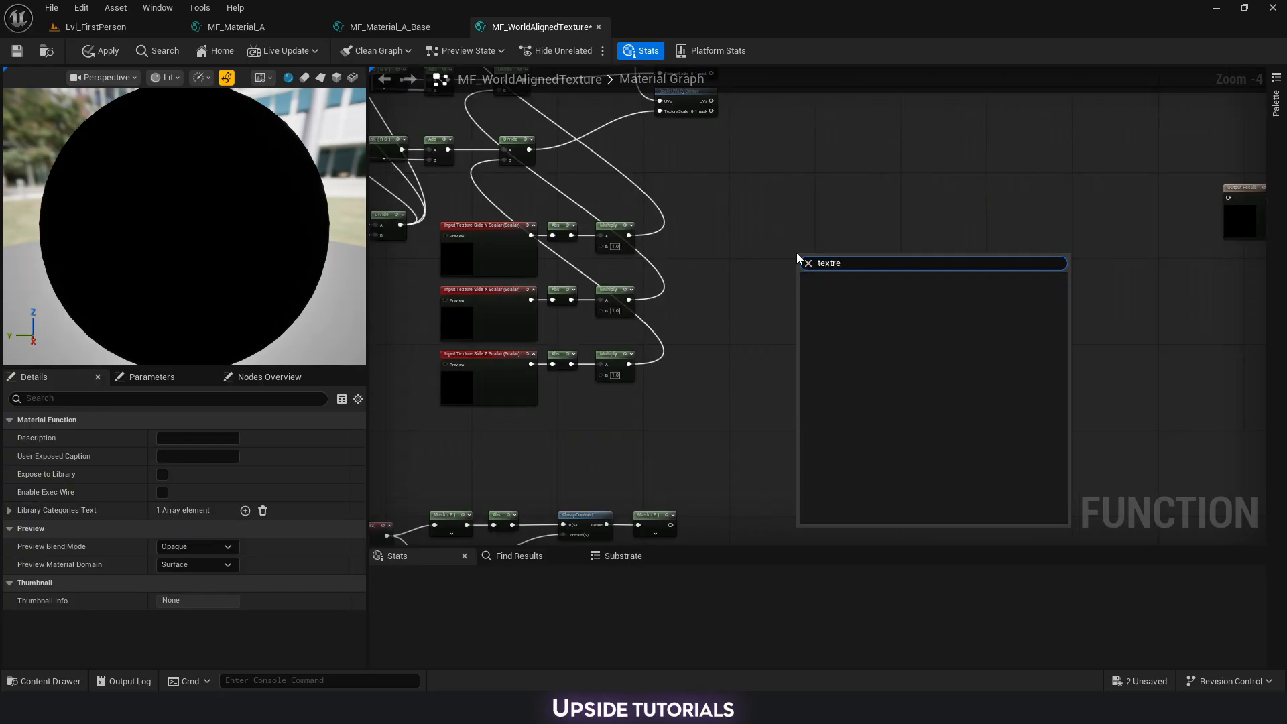
pyautogui.press('BackSpace')
pyautogui.write('ure')
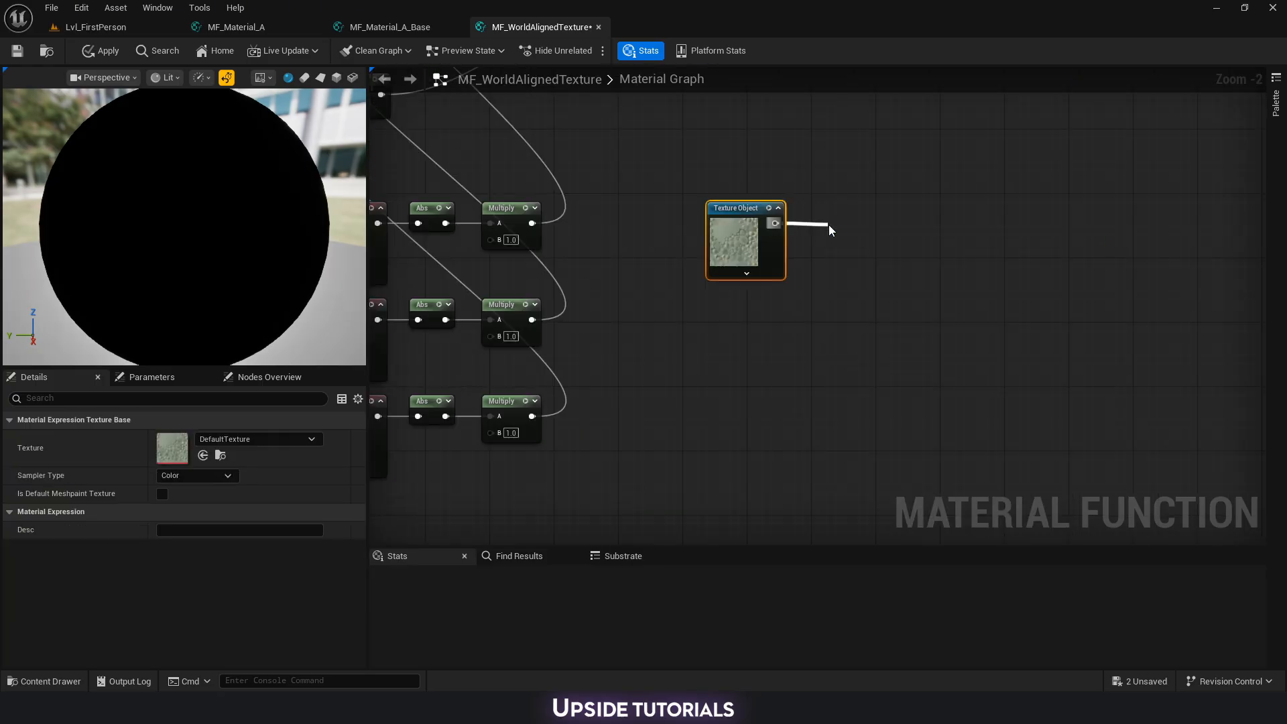
pyautogui.click(828, 224)
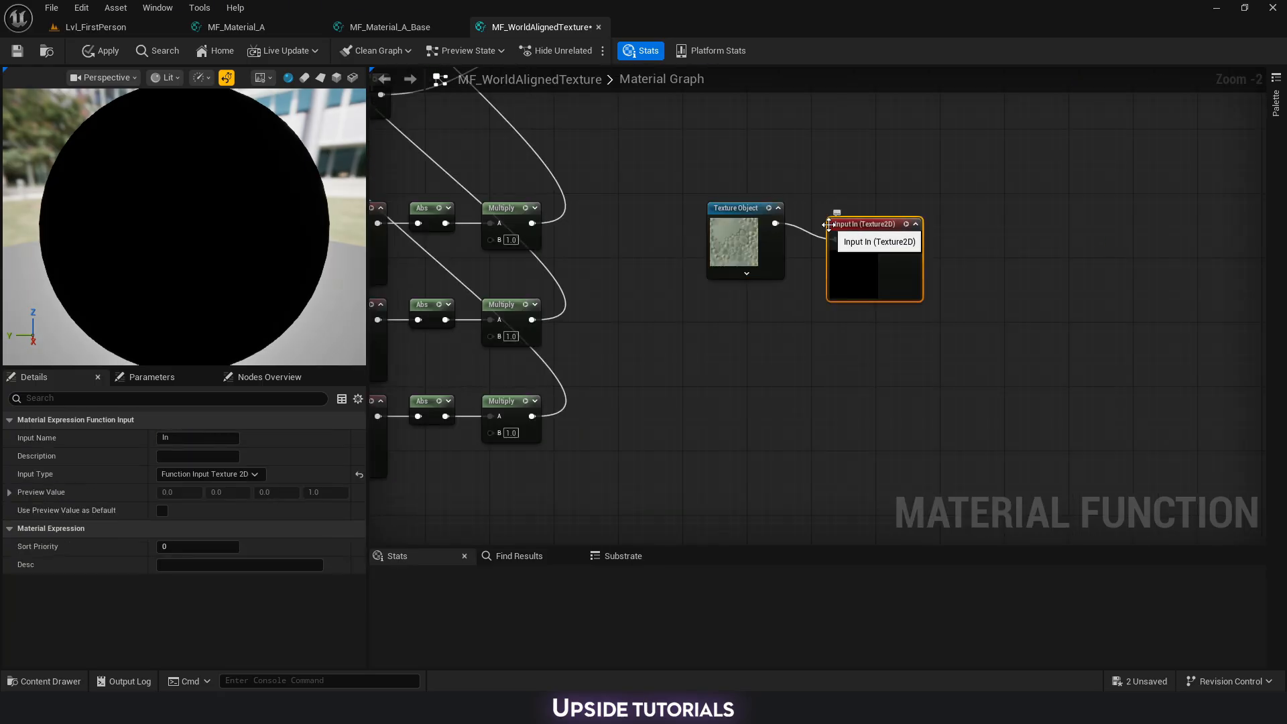
# Name the Texture 2D function input Texture Object and align it with its source node.
pyautogui.click(198, 437)
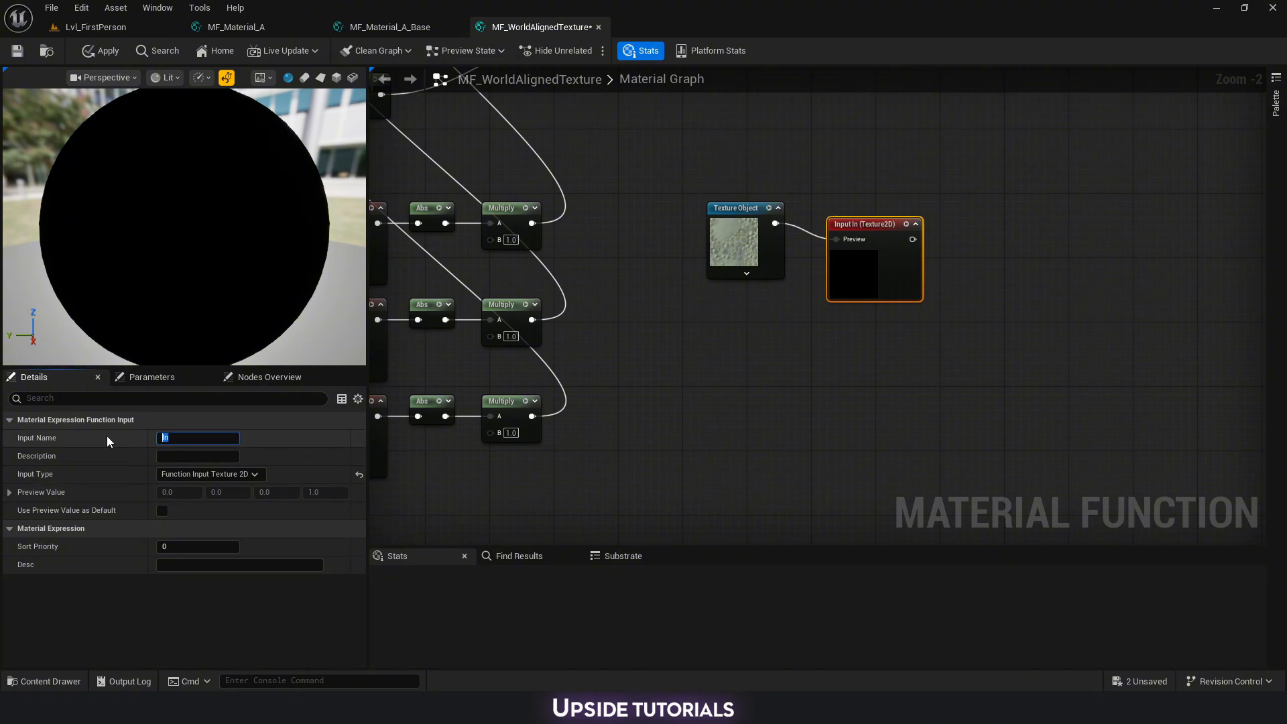
pyautogui.write('Texture Object')
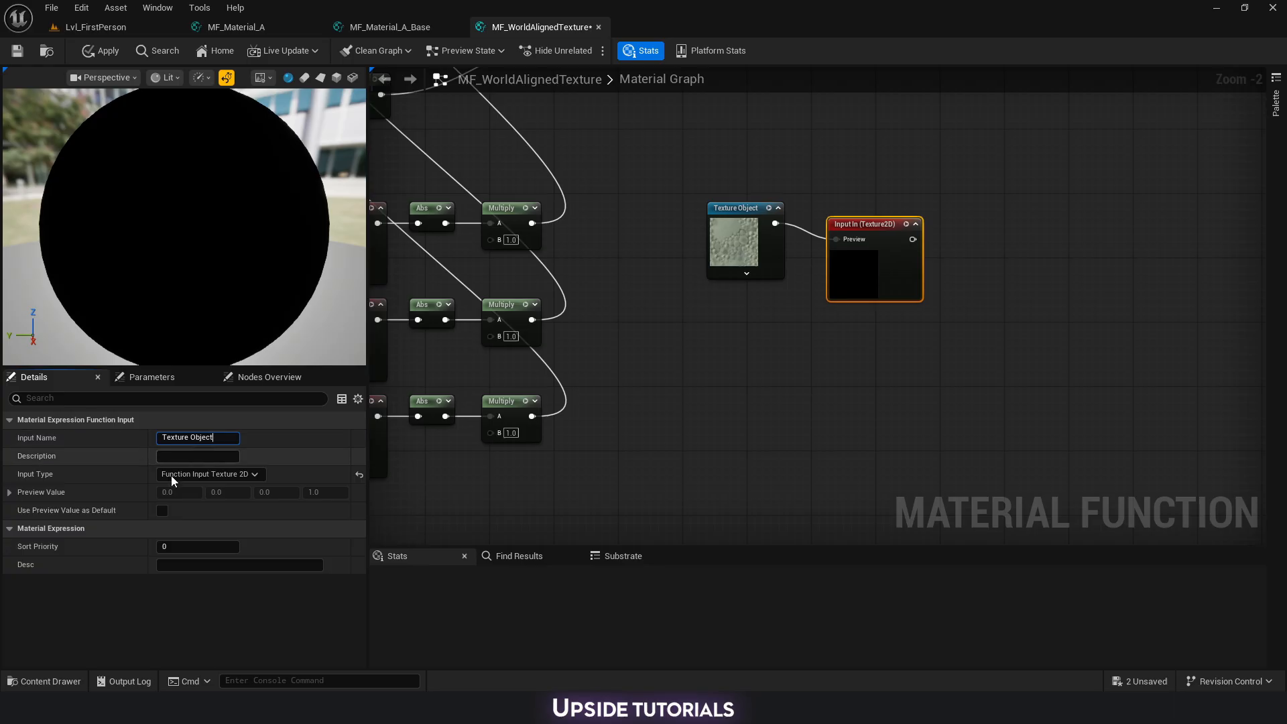
pyautogui.click(817, 314)
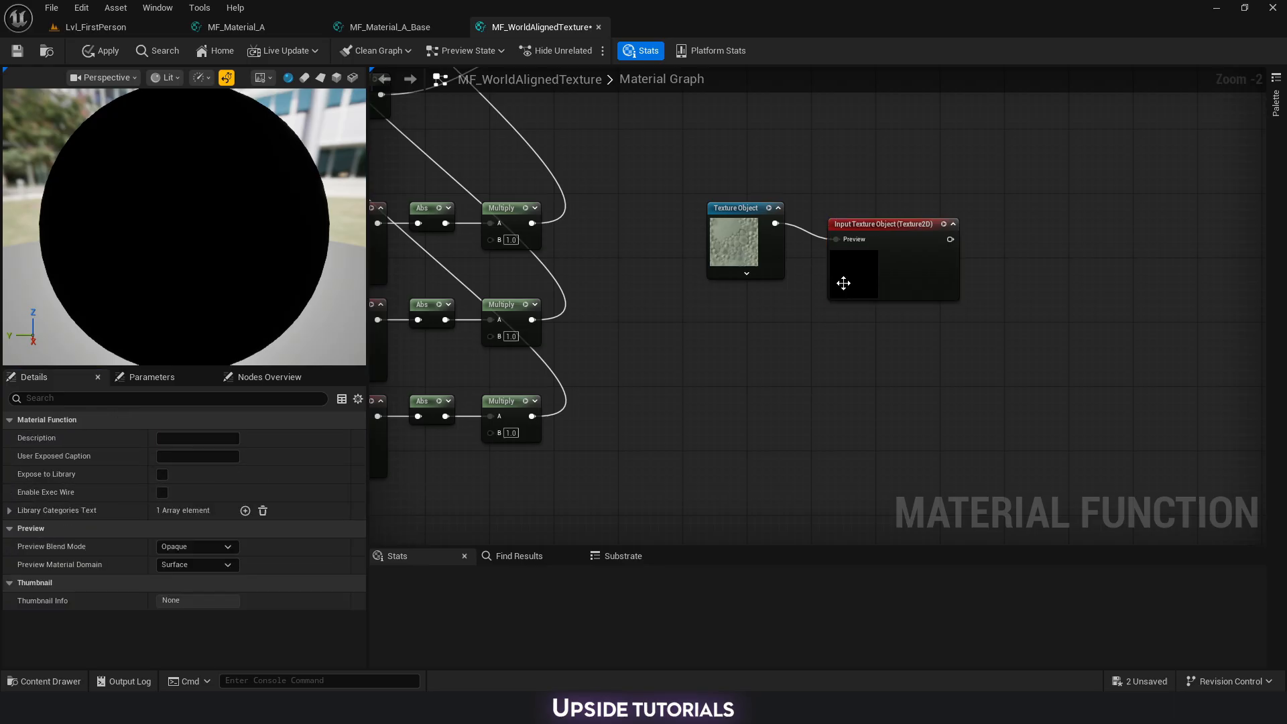
pyautogui.click(860, 251)
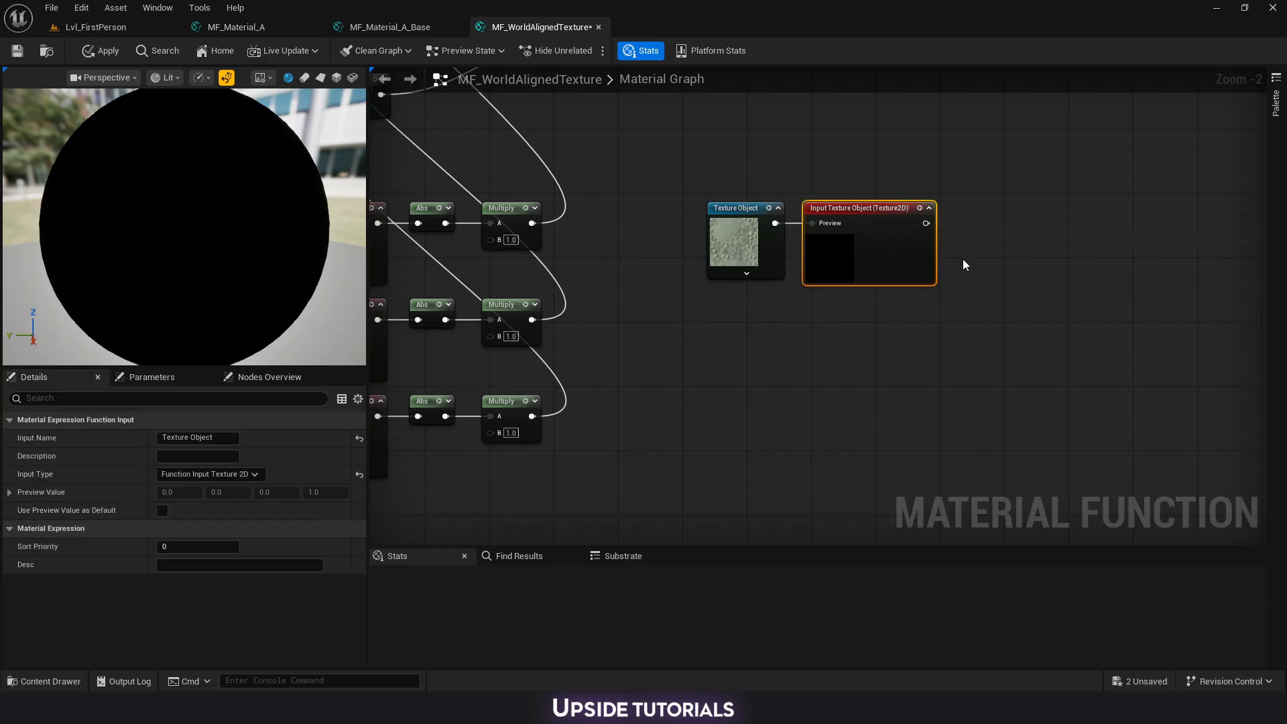
# Add a TextureSample node after the Texture Object input and duplicate it twice to form a column of three.
pyautogui.click(730, 238)
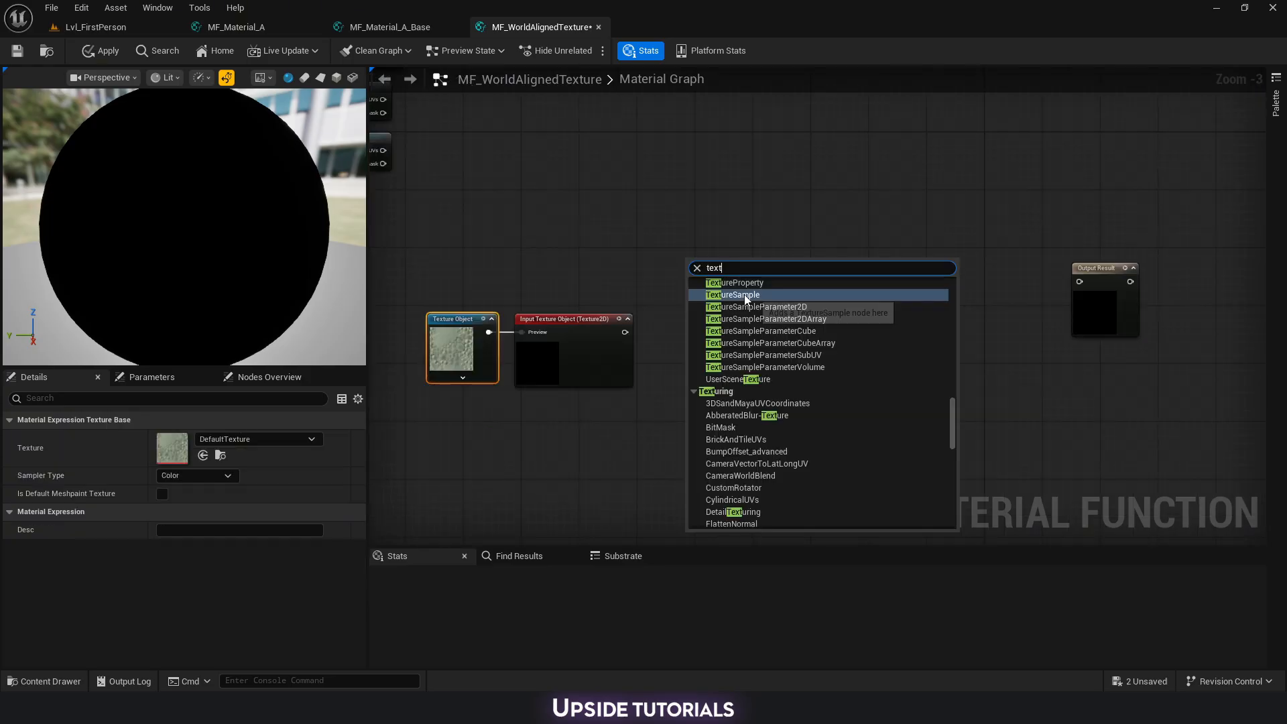
pyautogui.click(734, 293)
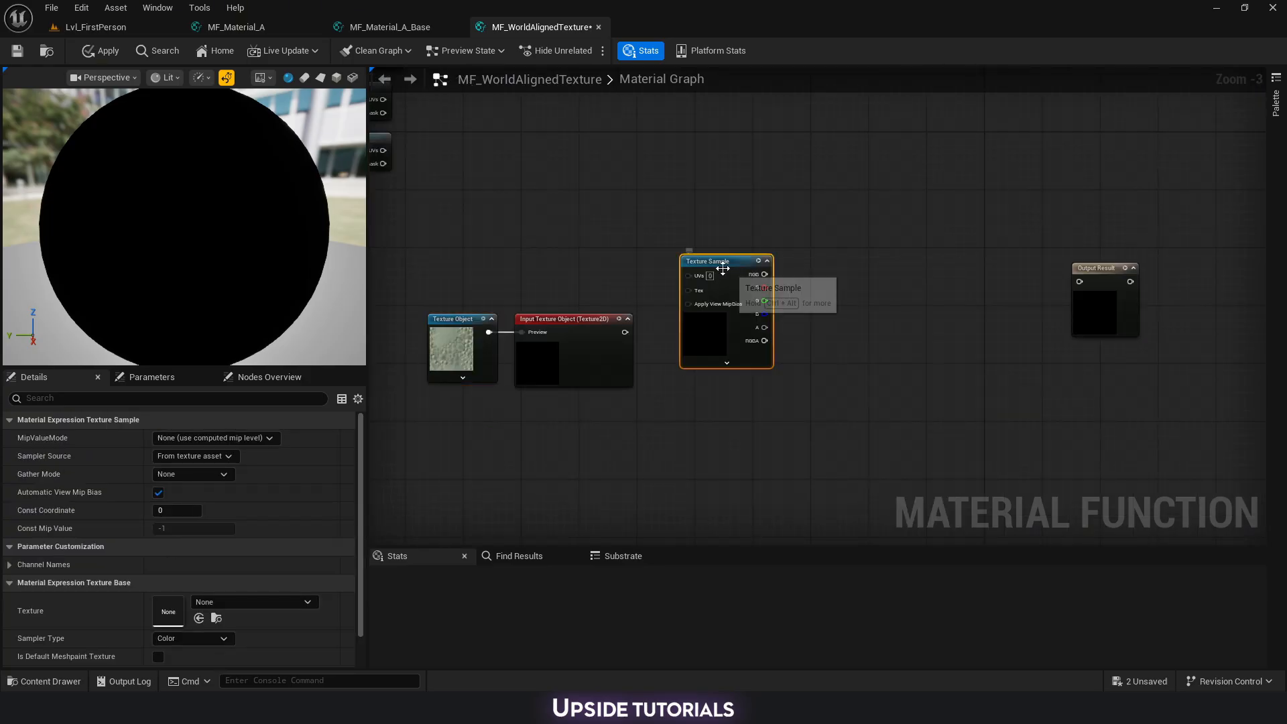
pyautogui.moveTo(726, 270); pyautogui.dragTo(740, 201)
pyautogui.hotkey('ctrl', 'd')
pyautogui.moveTo(767, 338); pyautogui.dragTo(730, 328)
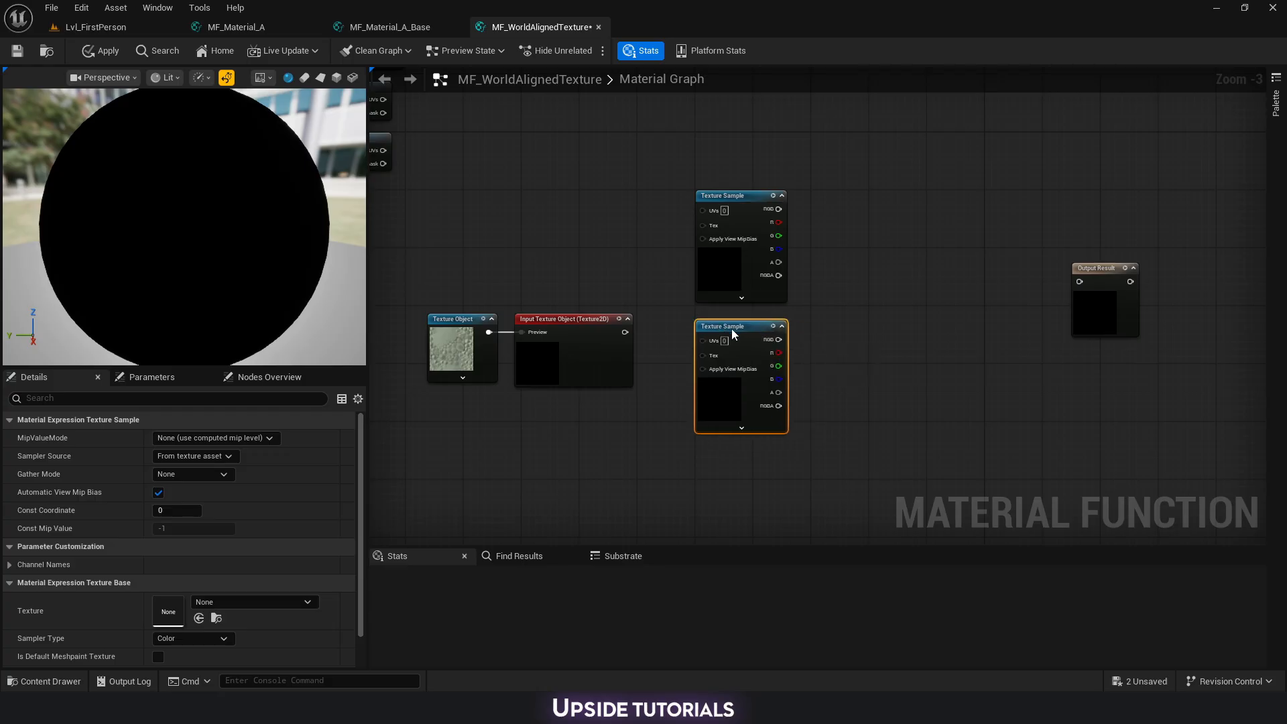
pyautogui.hotkey('ctrl', 'd')
pyautogui.moveTo(737, 493); pyautogui.dragTo(739, 458)
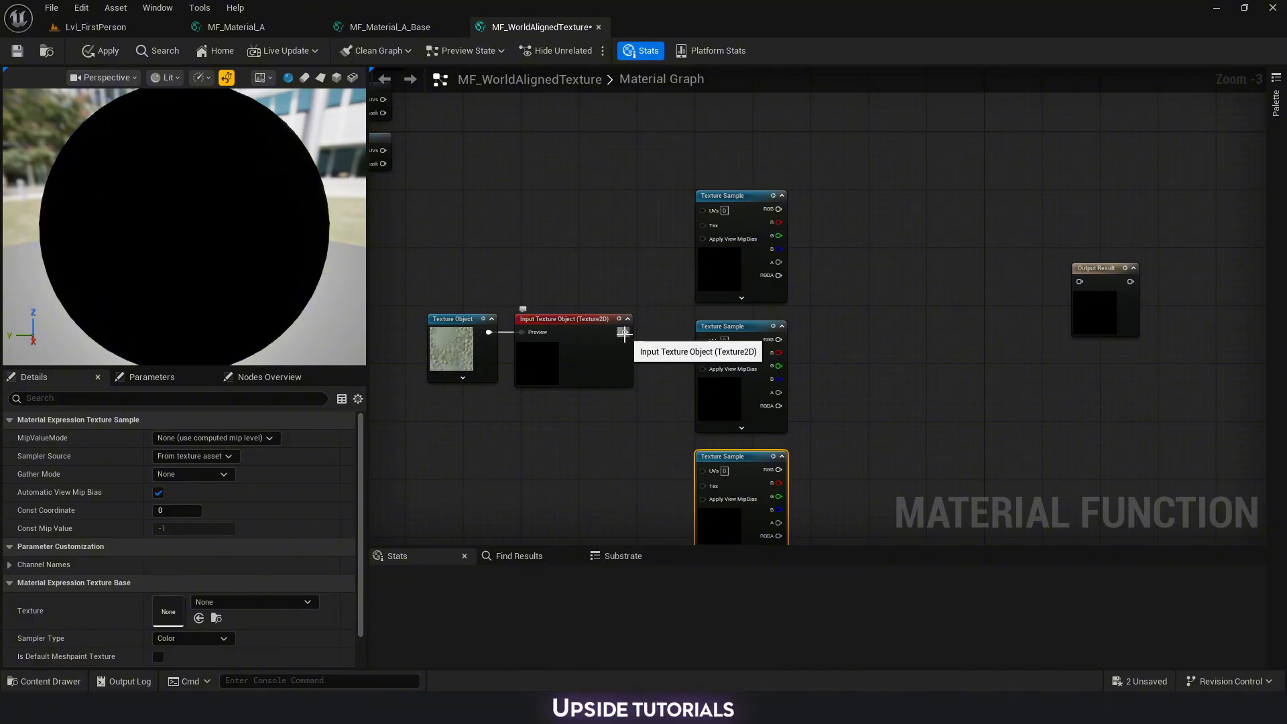
# Connect the Texture Object input to the Tex pin of all three Texture Sample nodes.
pyautogui.moveTo(624, 333); pyautogui.dragTo(641, 252)
pyautogui.moveTo(561, 357); pyautogui.dragTo(639, 380)
pyautogui.moveTo(605, 402); pyautogui.dragTo(589, 288, button='right')
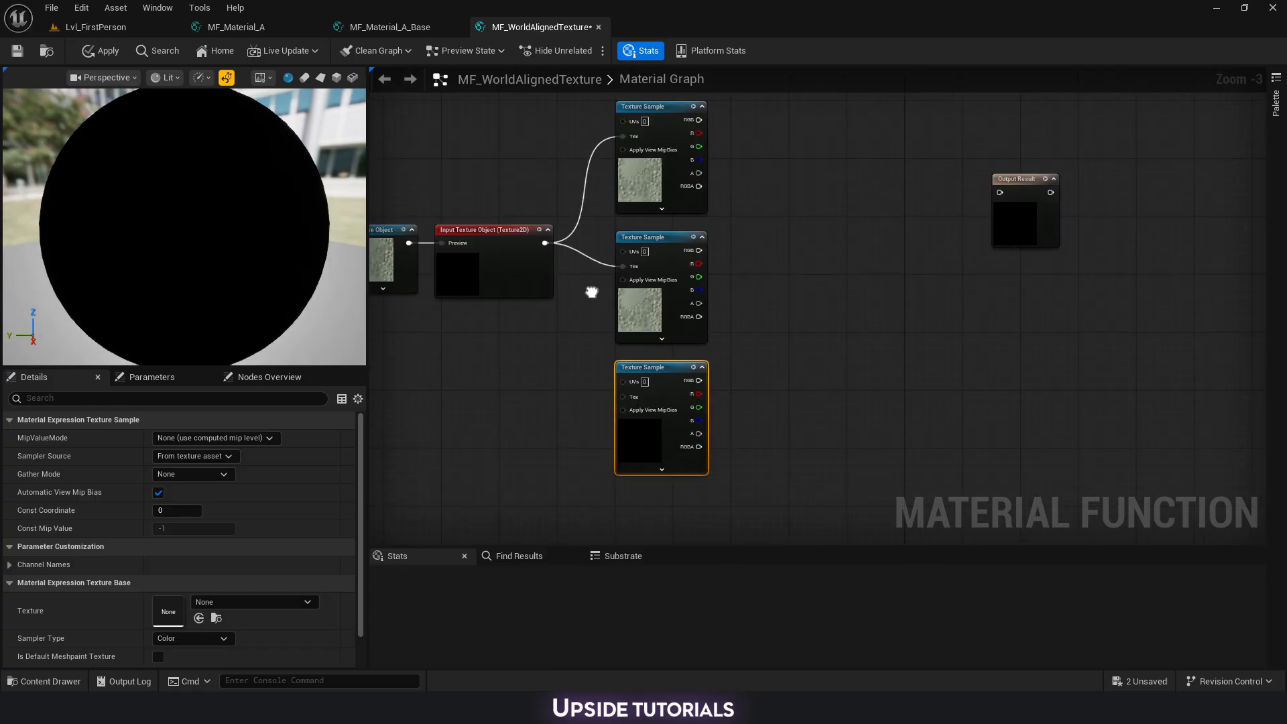
pyautogui.moveTo(547, 242); pyautogui.dragTo(624, 396)
pyautogui.moveTo(754, 332); pyautogui.dragTo(744, 392, button='right')
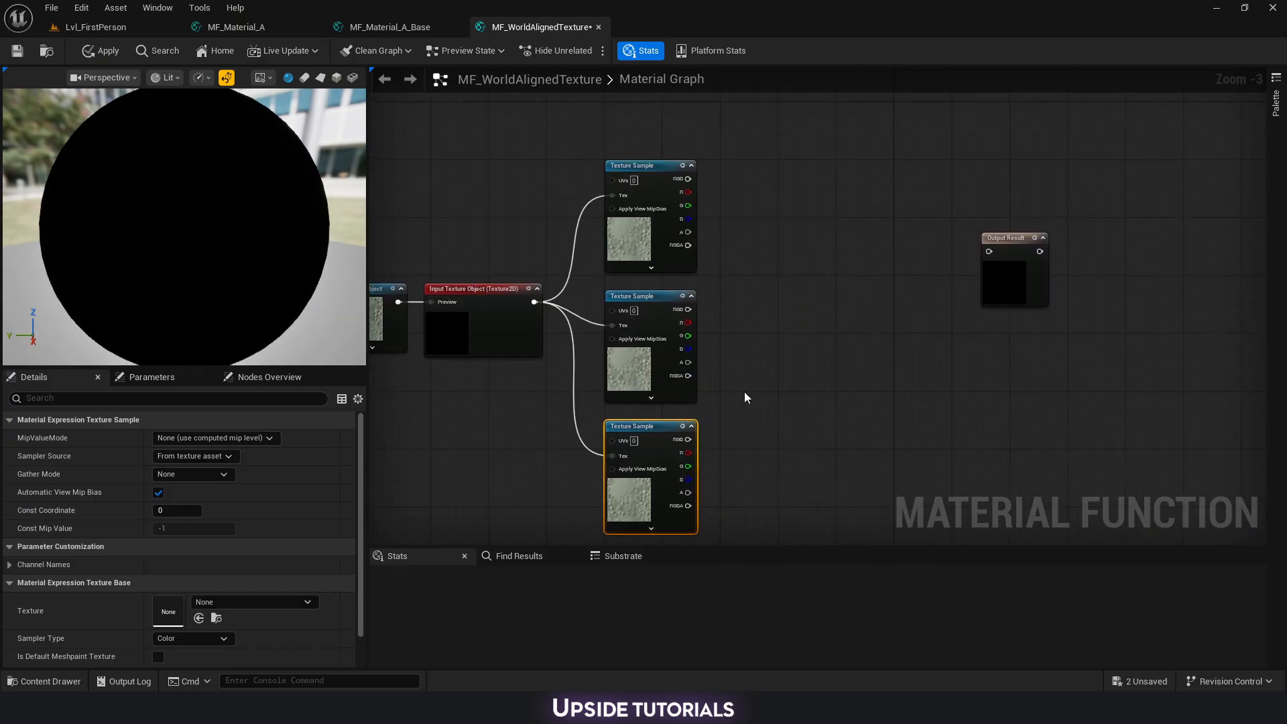
pyautogui.moveTo(657, 384); pyautogui.dragTo(648, 429)
# Add two Lerp nodes, one above the other, between the Texture Samples and Output Result.
pyautogui.click(791, 277)
pyautogui.scroll(2, 791, 277)
pyautogui.moveTo(791, 277); pyautogui.dragTo(688, 251, button='right')
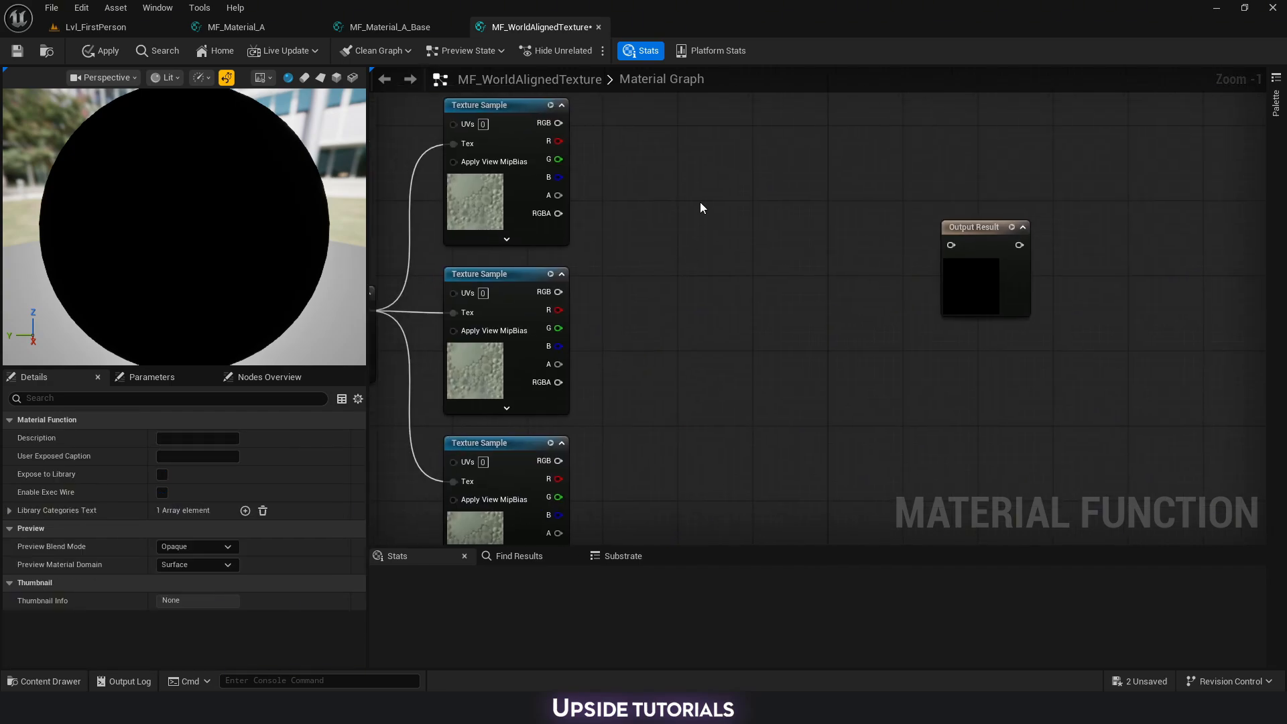
pyautogui.click(693, 214)
pyautogui.click(699, 380)
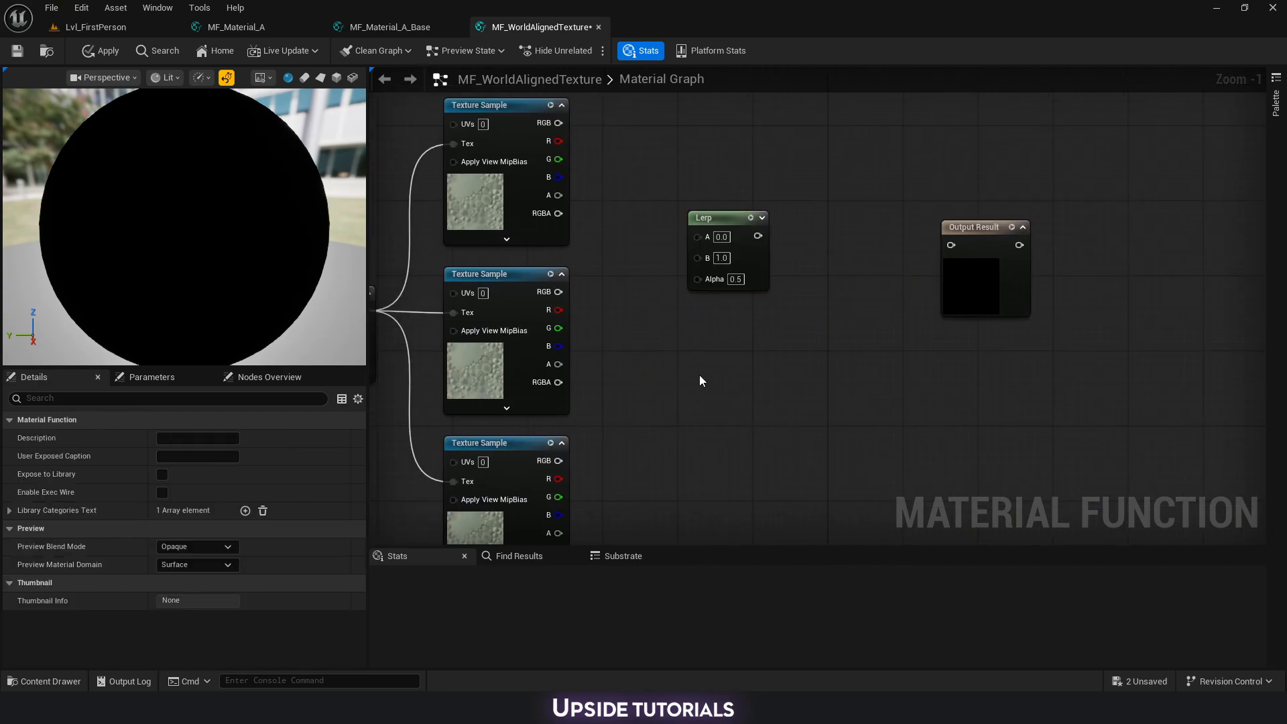
pyautogui.click(692, 375)
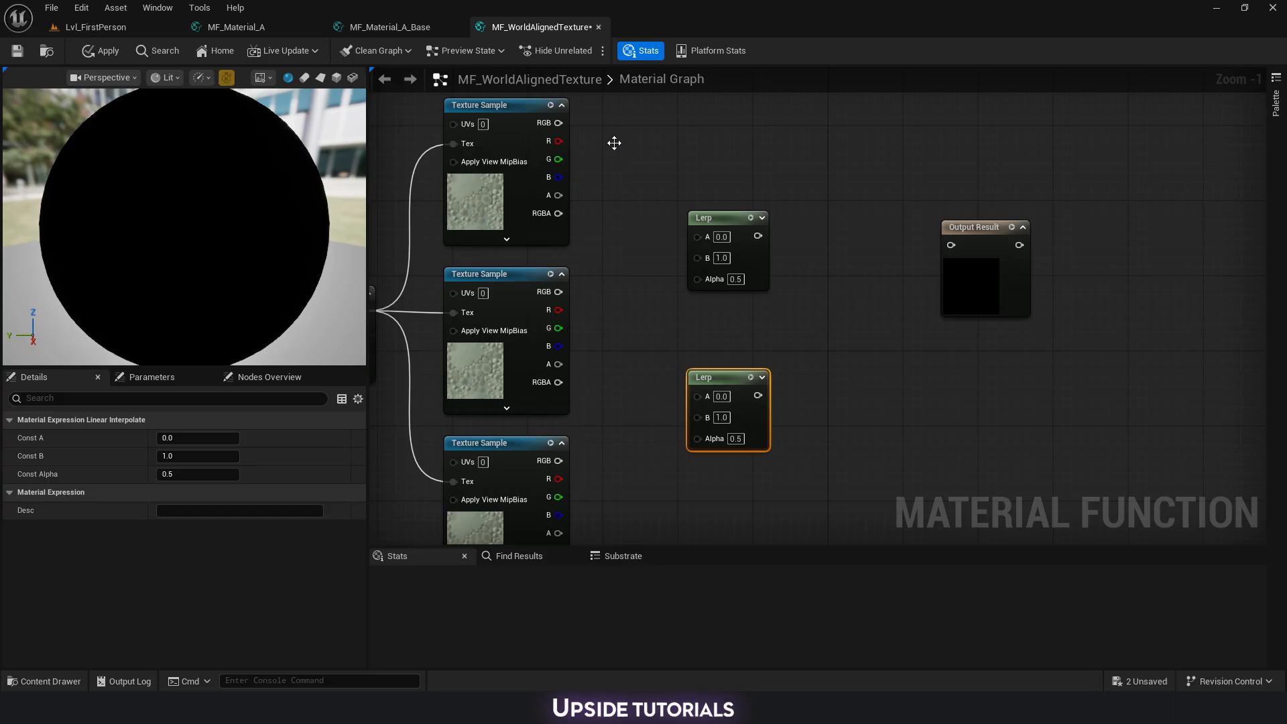
# Connect the first Texture Sample's RGB to B and the second's RGB to A of the upper Lerp.
pyautogui.moveTo(613, 143); pyautogui.dragTo(611, 170, button='right')
pyautogui.click(606, 167)
pyautogui.moveTo(555, 150); pyautogui.dragTo(694, 285)
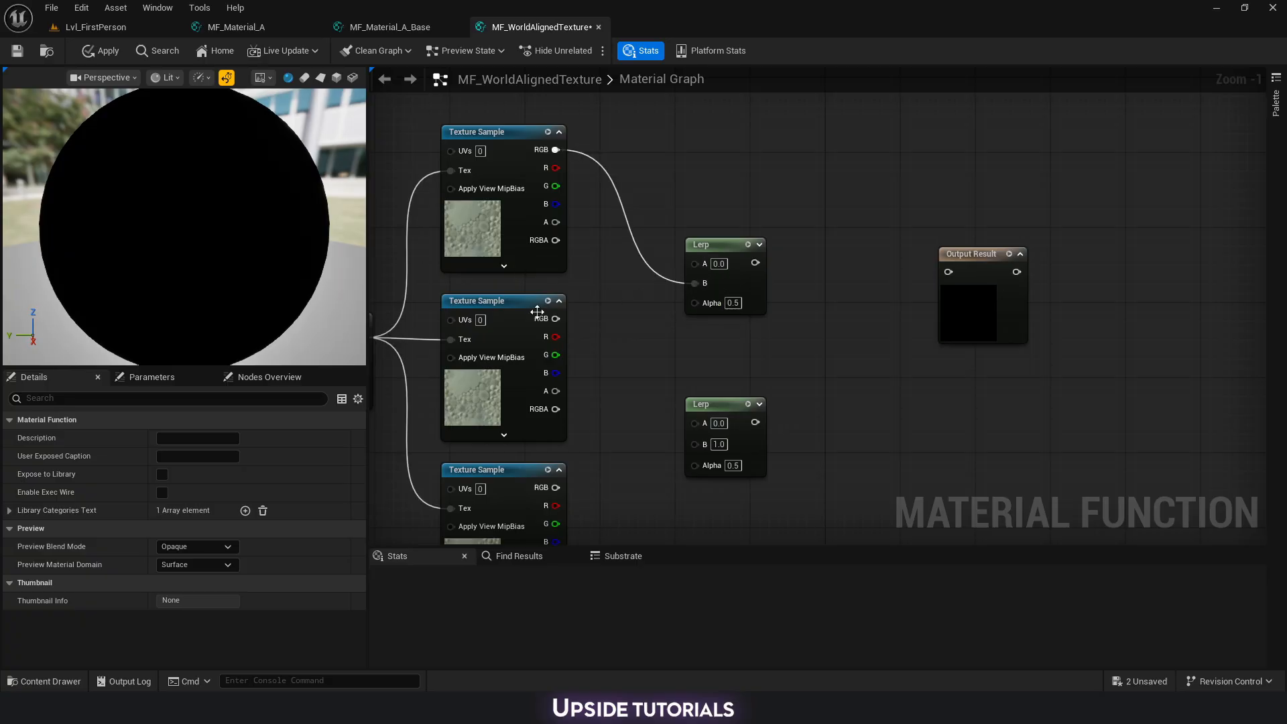
pyautogui.moveTo(575, 316); pyautogui.dragTo(694, 264)
# Connect the upper Lerp's output to A and the third Texture Sample's RGB to B of the lower Lerp.
pyautogui.moveTo(612, 362); pyautogui.dragTo(666, 259, button='right')
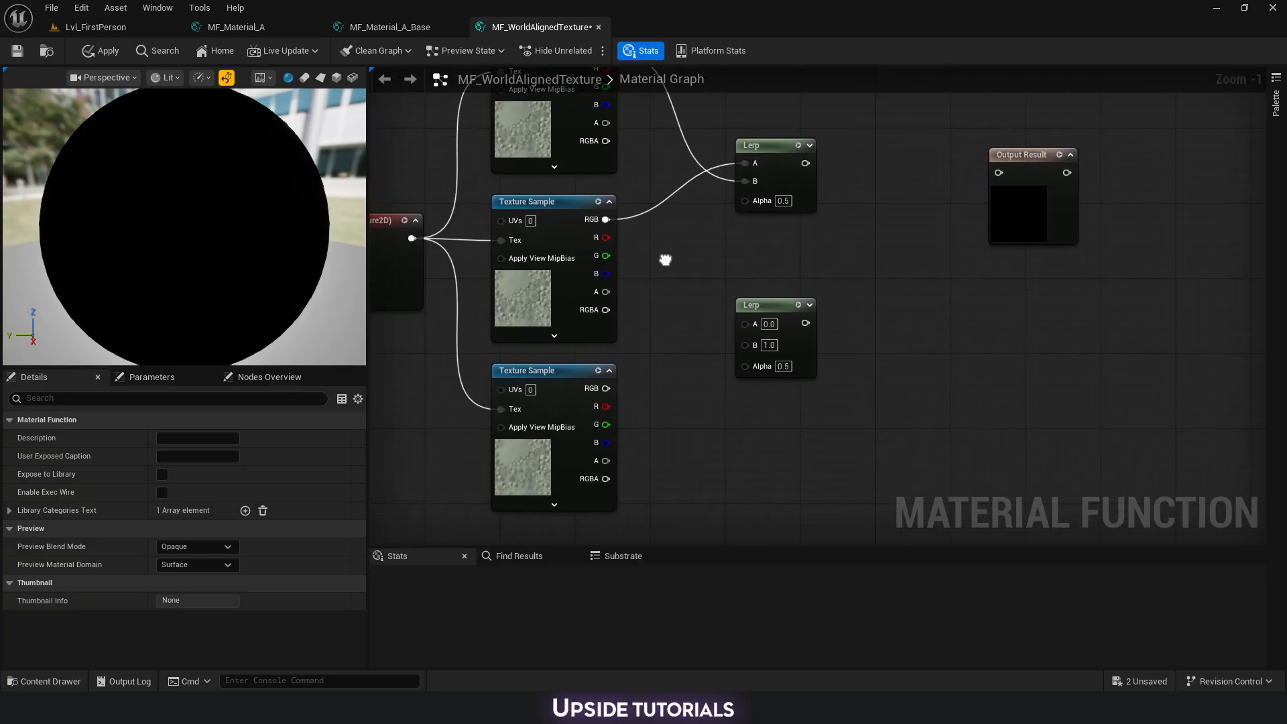
pyautogui.moveTo(811, 164); pyautogui.dragTo(753, 325)
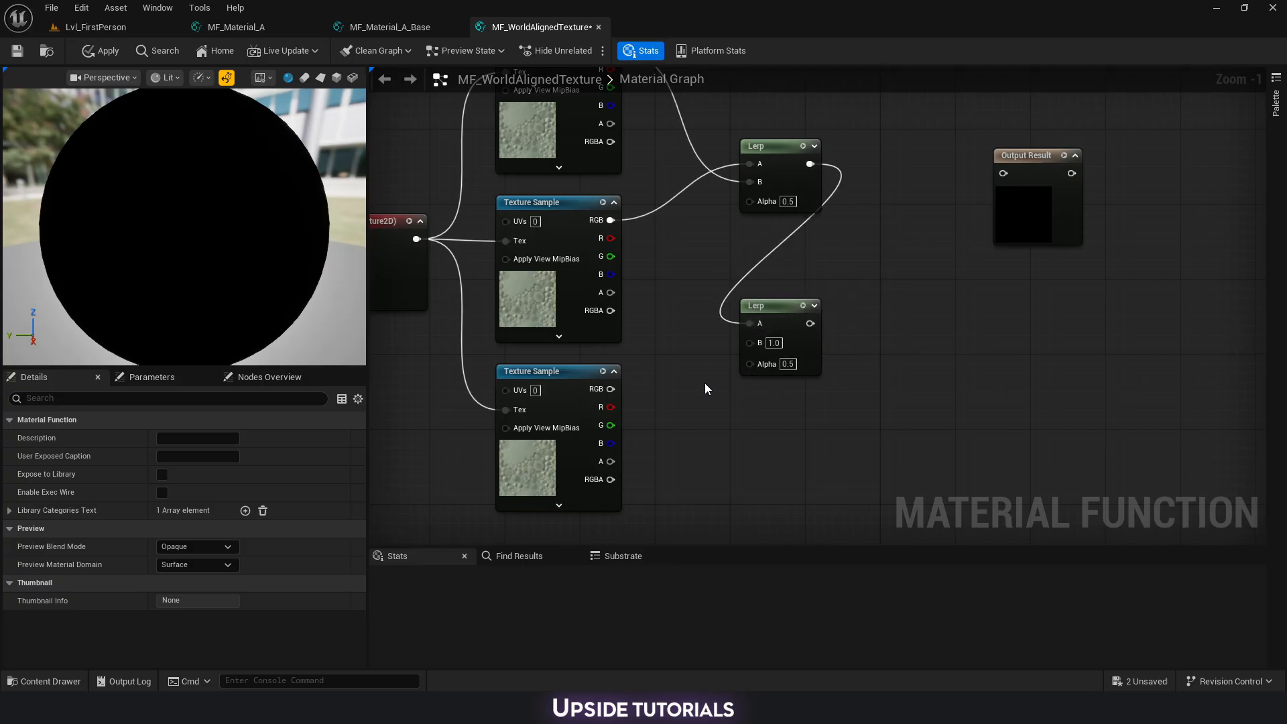
pyautogui.moveTo(705, 383); pyautogui.dragTo(716, 349, button='right')
pyautogui.moveTo(622, 351); pyautogui.dragTo(760, 304)
# Connect the upper component mask's output to the upper Lerp's Alpha and the lower mask's output to the lower Lerp's Alpha.
pyautogui.moveTo(752, 363); pyautogui.dragTo(802, 265, button='right')
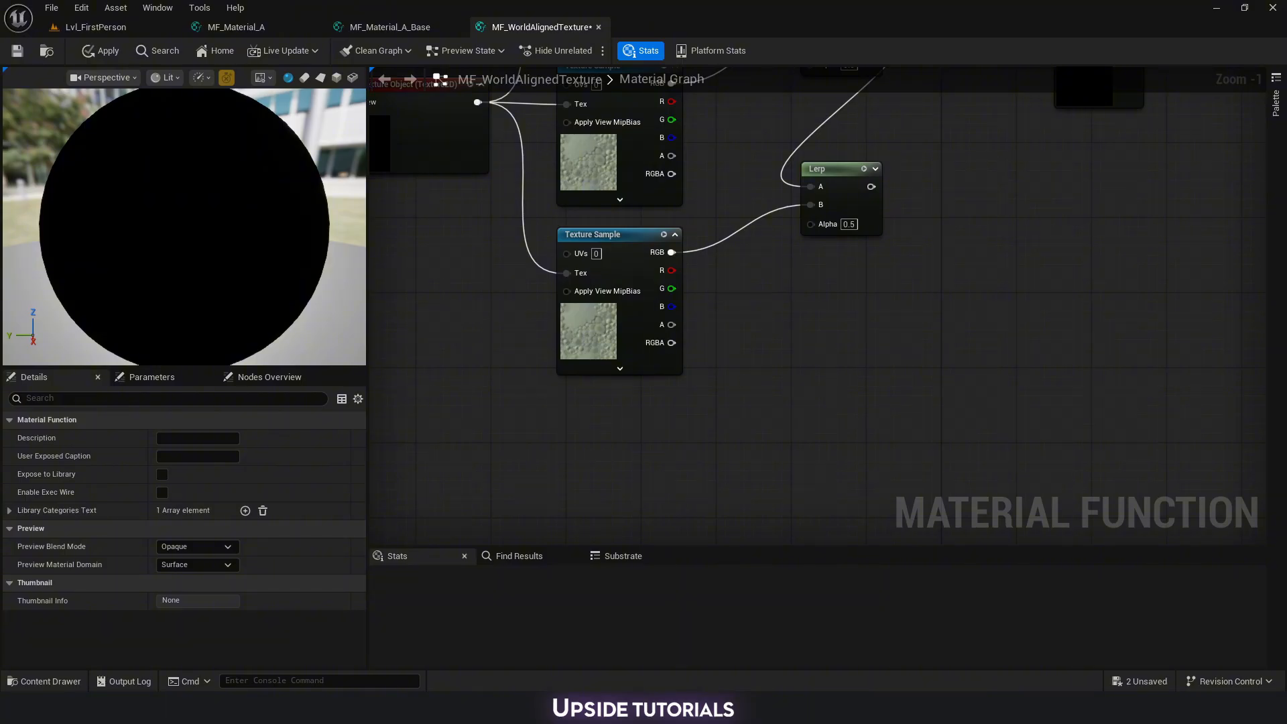
pyautogui.scroll(-4, 675, 396)
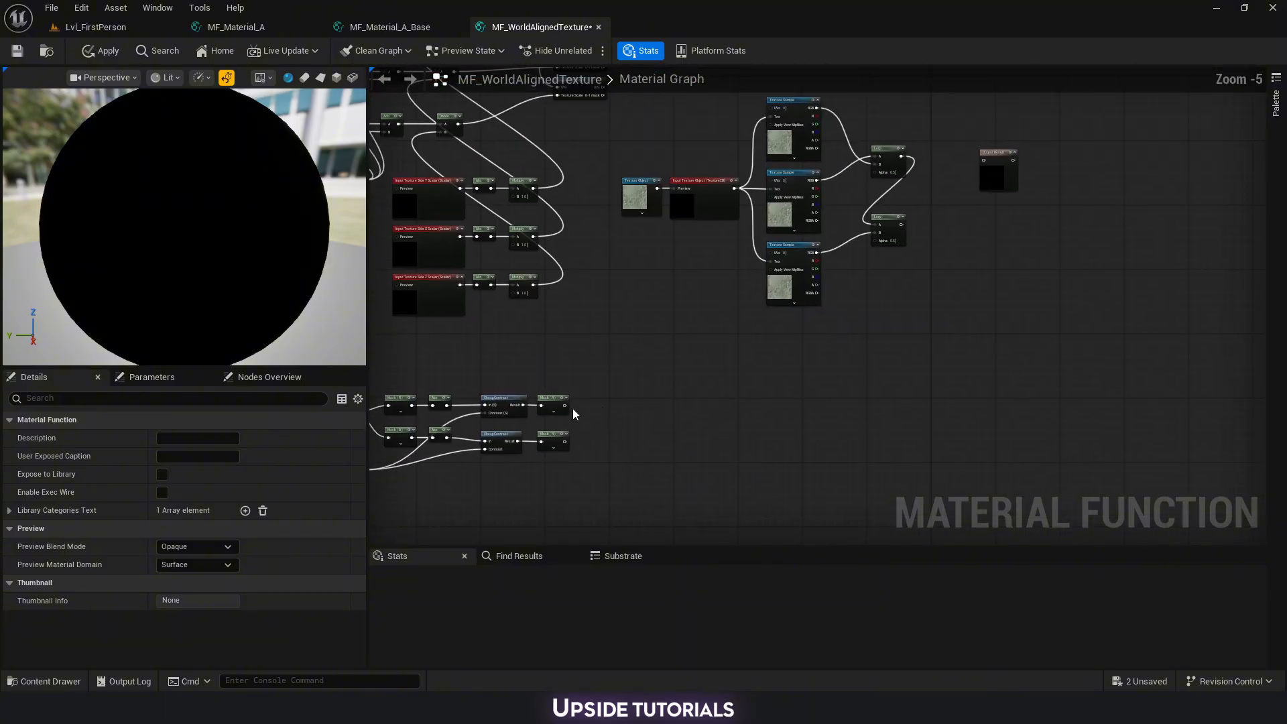
pyautogui.moveTo(563, 410); pyautogui.dragTo(875, 172)
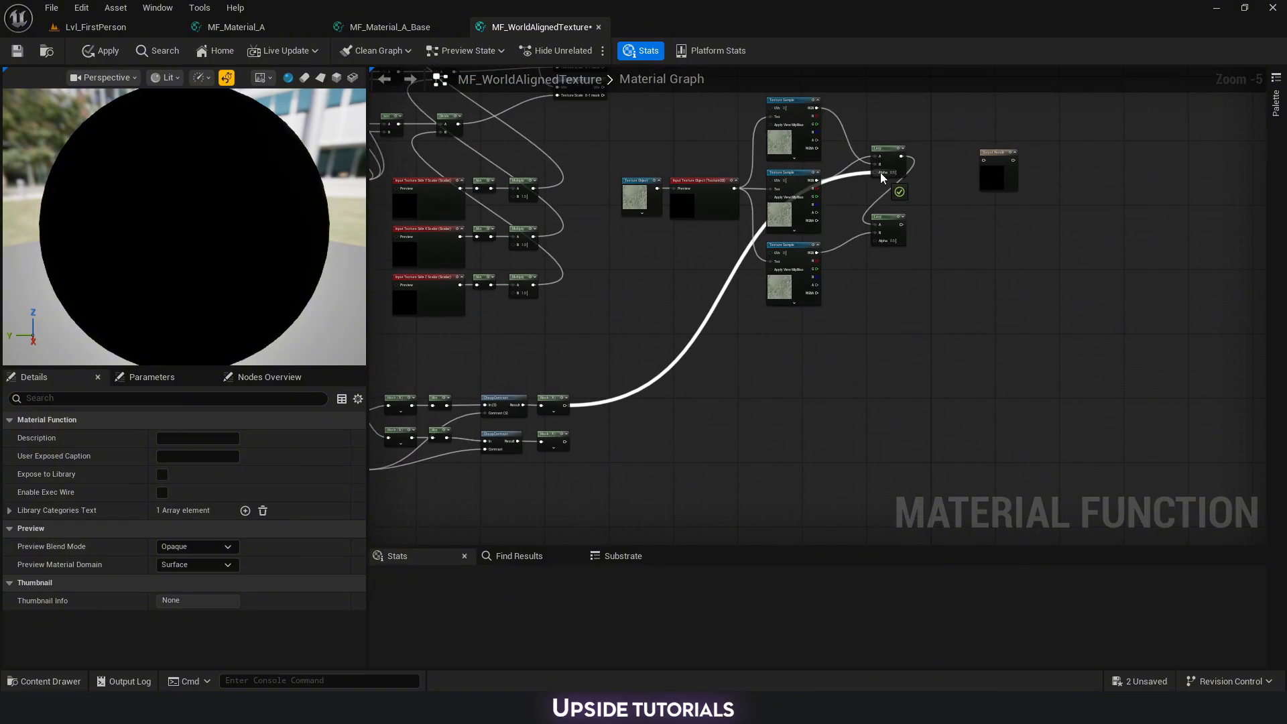
pyautogui.scroll(2, 716, 177)
pyautogui.moveTo(947, 169); pyautogui.dragTo(935, 286, button='right')
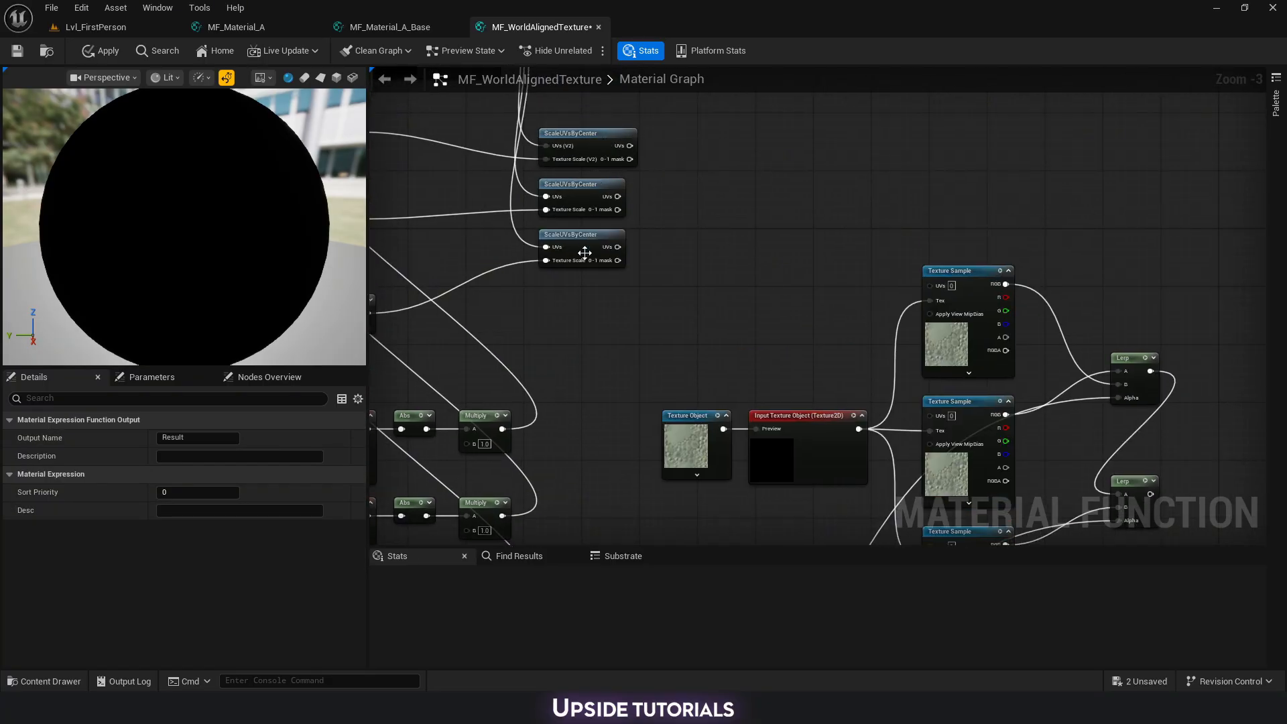
# Connect the UVs outputs of the three ScaleUVsByCenter nodes to the UVs pins of the three Texture Samples.
pyautogui.moveTo(681, 227); pyautogui.dragTo(956, 213, button='right')
pyautogui.scroll(-2, 919, 243)
pyautogui.moveTo(1033, 251); pyautogui.dragTo(788, 256, button='right')
pyautogui.scroll(2, 700, 204)
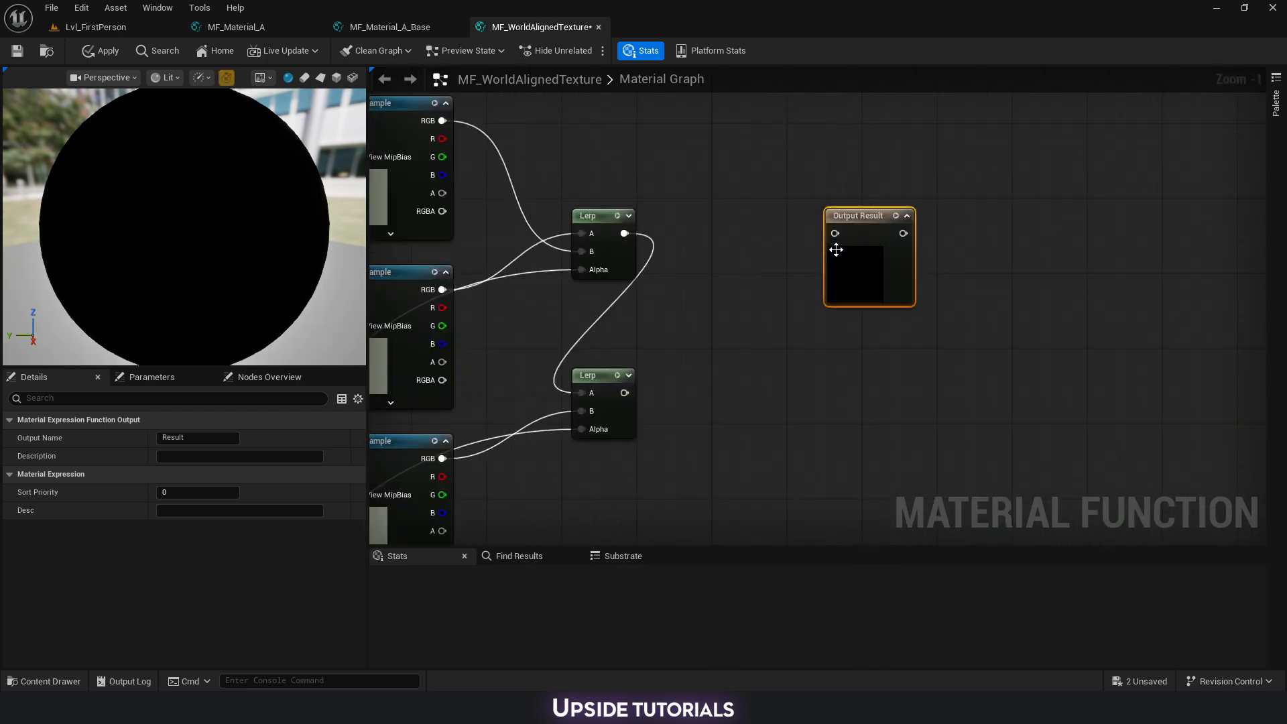
# Rename the function output to XY Texture and connect the upper Lerp's result to it.
pyautogui.moveTo(836, 249); pyautogui.dragTo(836, 222)
pyautogui.click(203, 439)
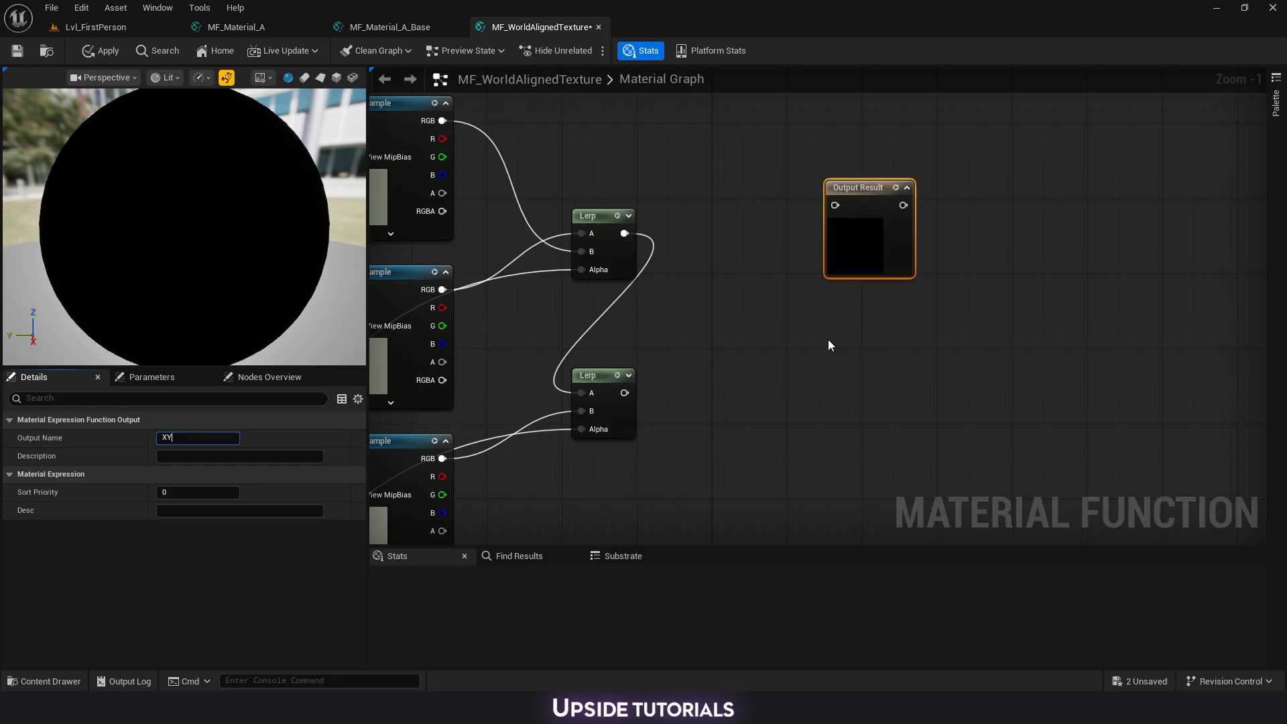
pyautogui.write('XY Texture')
pyautogui.press('Return')
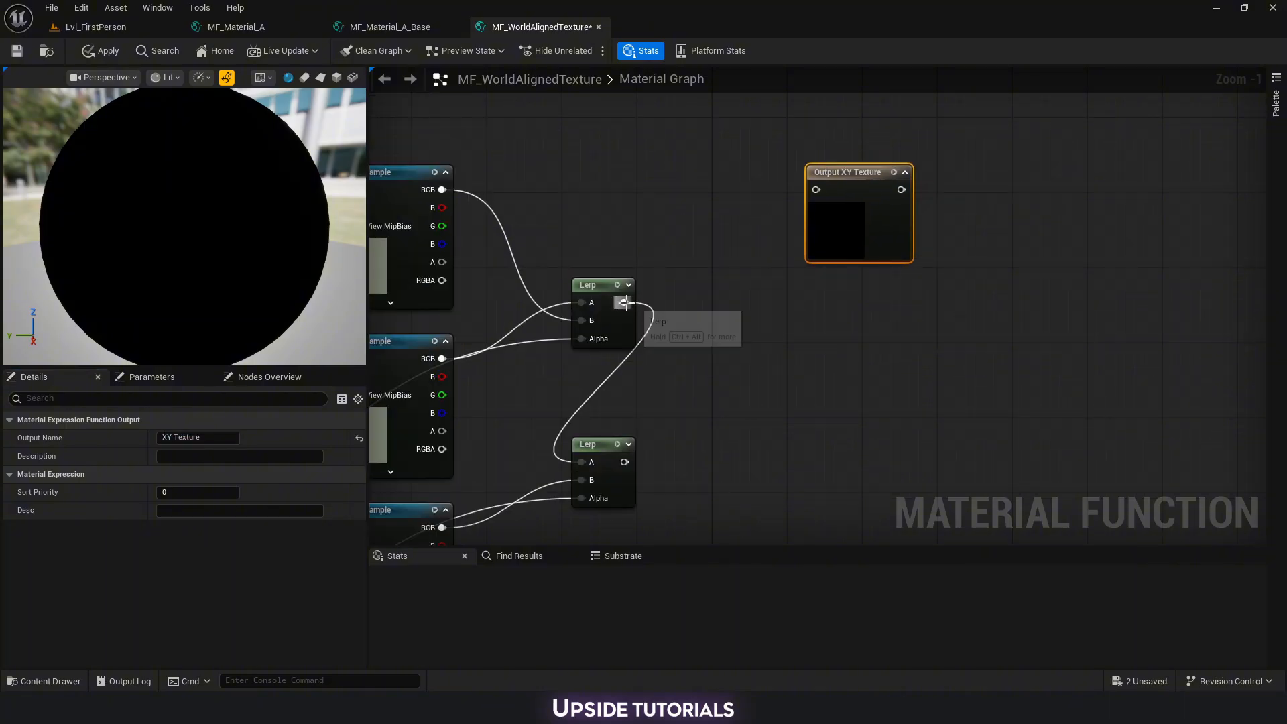
pyautogui.moveTo(625, 302); pyautogui.dragTo(801, 199)
pyautogui.click(642, 302)
pyautogui.moveTo(625, 302); pyautogui.dragTo(883, 206)
# Duplicate the XY Texture output, name the copy XYZ Texture, and connect the lower Lerp's result to it.
pyautogui.hotkey('ctrl', 'd')
pyautogui.moveTo(911, 365); pyautogui.dragTo(874, 363)
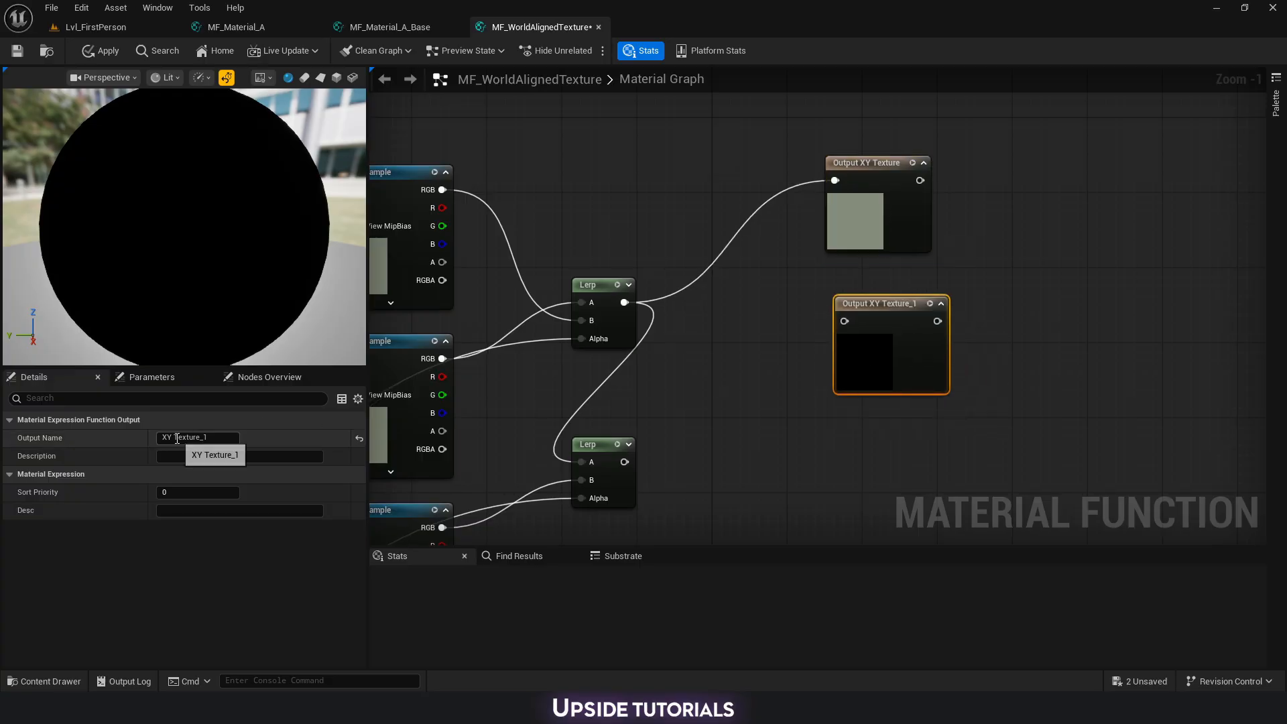
pyautogui.click(226, 438)
pyautogui.write('XYZ')
pyautogui.click(807, 409)
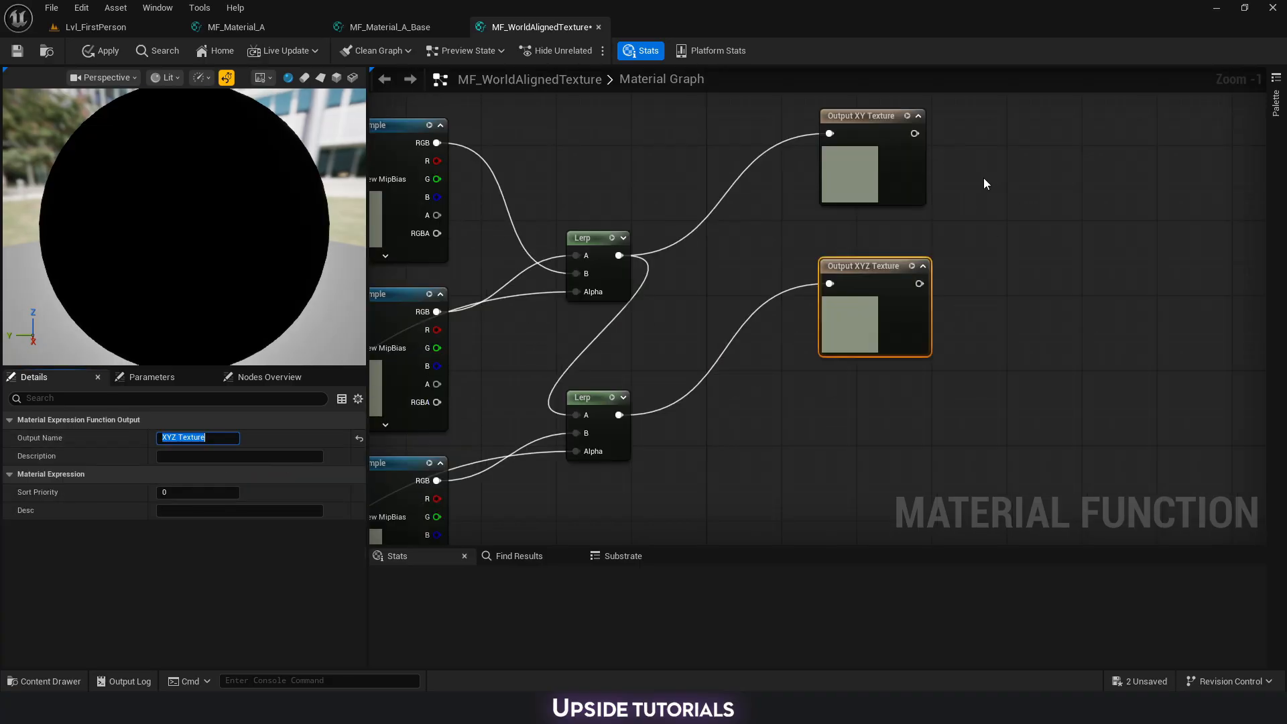
pyautogui.click(818, 435)
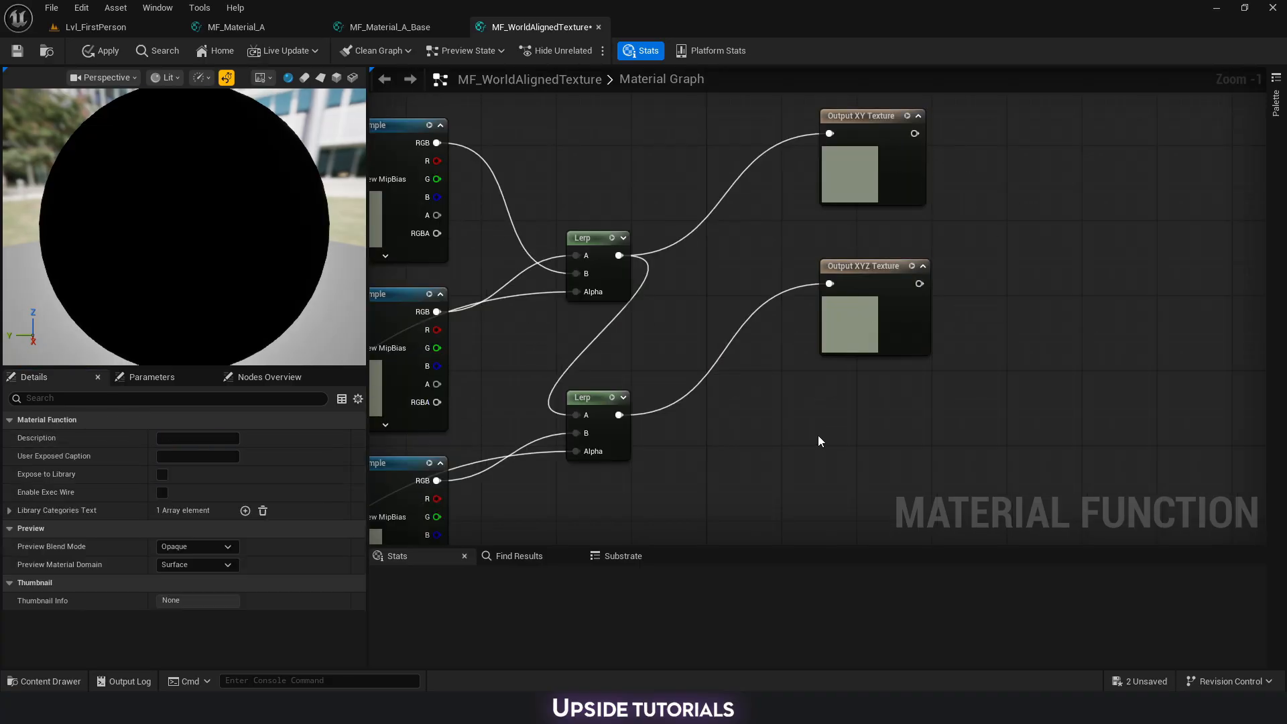
# Duplicate the XYZ Texture output, name the copy Z Texture, and connect the third Texture Sample's RGB to it.
pyautogui.moveTo(817, 435); pyautogui.dragTo(807, 316, button='right')
pyautogui.click(846, 194)
pyautogui.hotkey('ctrl', 'd')
pyautogui.moveTo(873, 353); pyautogui.dragTo(845, 324)
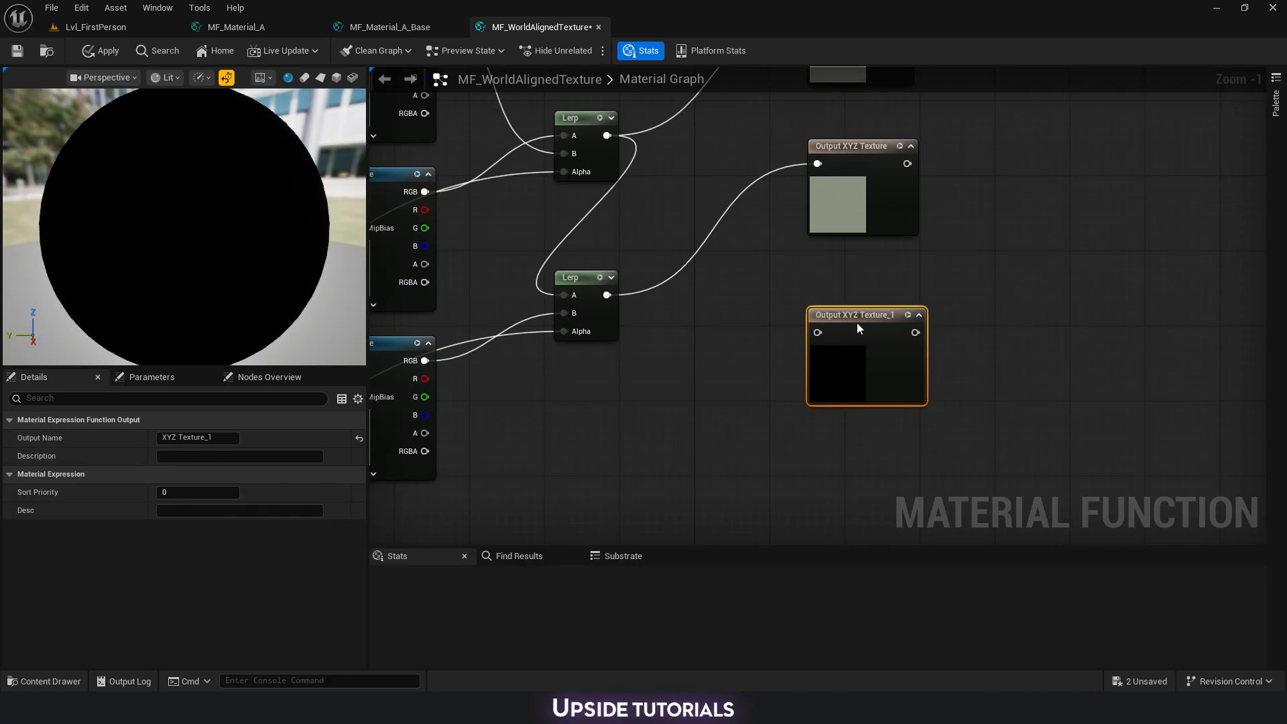
pyautogui.moveTo(172, 437); pyautogui.dragTo(141, 441)
pyautogui.press('BackSpace')
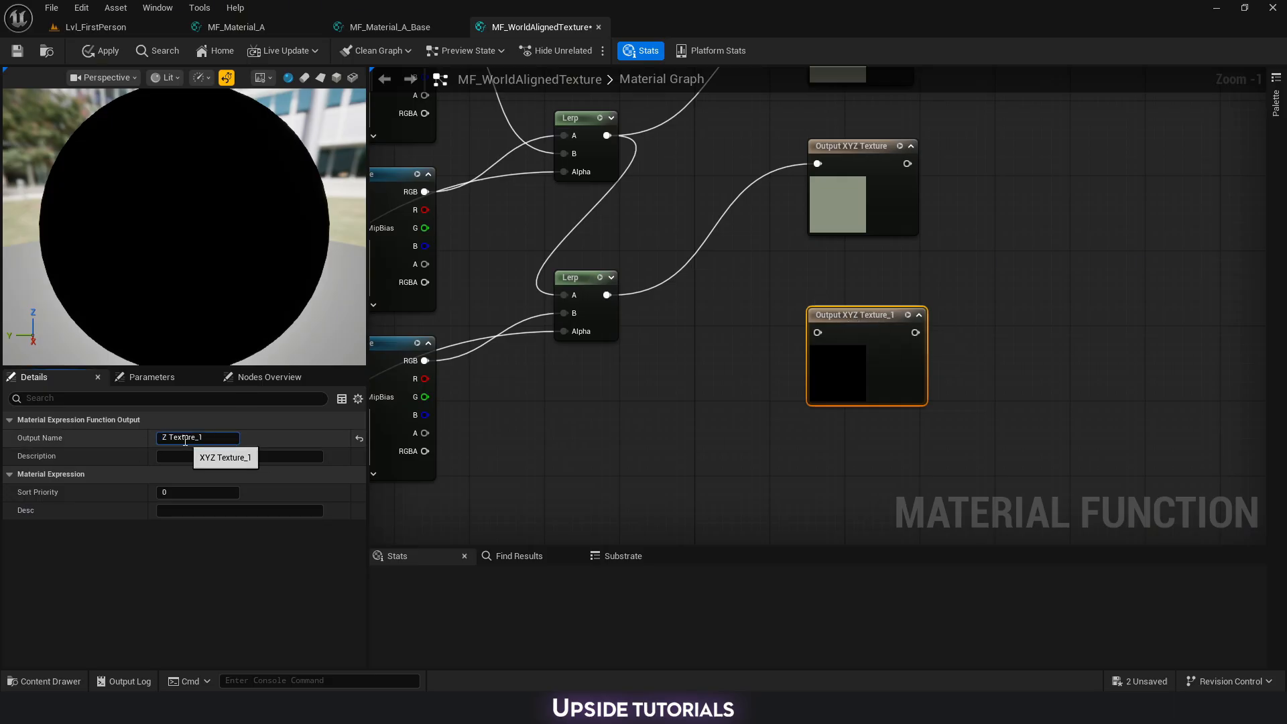
pyautogui.press('End')
pyautogui.press('BackSpace')
pyautogui.press('BackSpace')
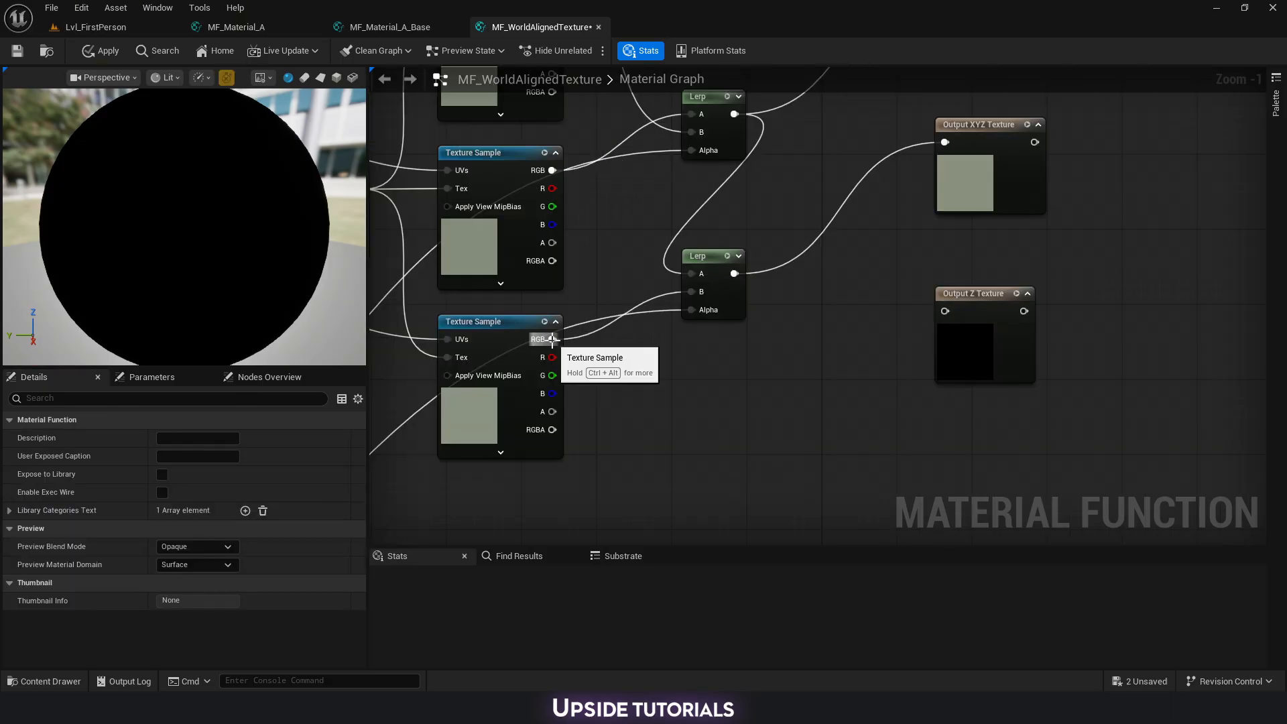
pyautogui.moveTo(551, 339); pyautogui.dragTo(946, 312)
pyautogui.moveTo(987, 301)
pyautogui.mouseDown()
pyautogui.moveTo(992, 313)
pyautogui.moveTo(991, 294)
pyautogui.mouseUp()
# Review the function graph from the texture side and world position inputs through the UV scaling to the three outputs.
pyautogui.scroll(-3, 795, 376)
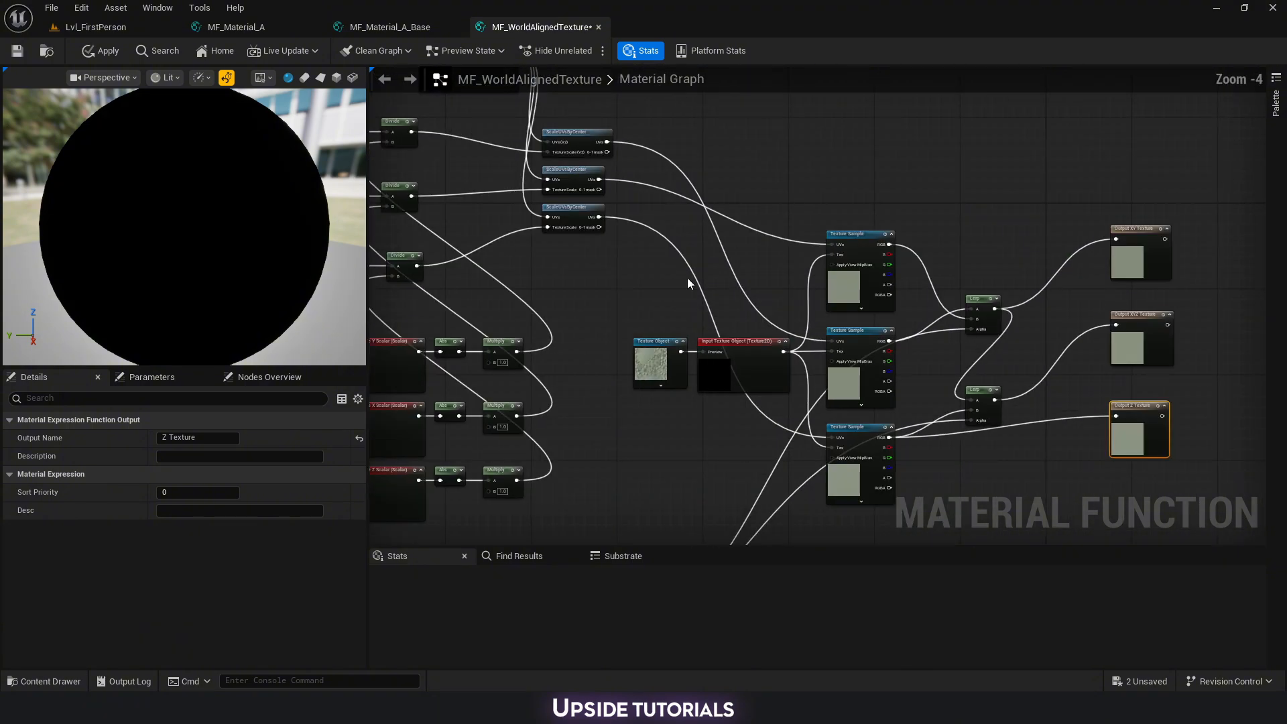
pyautogui.click(580, 207)
pyautogui.moveTo(601, 333); pyautogui.dragTo(926, 279, button='right')
pyautogui.moveTo(516, 235); pyautogui.dragTo(732, 231, button='right')
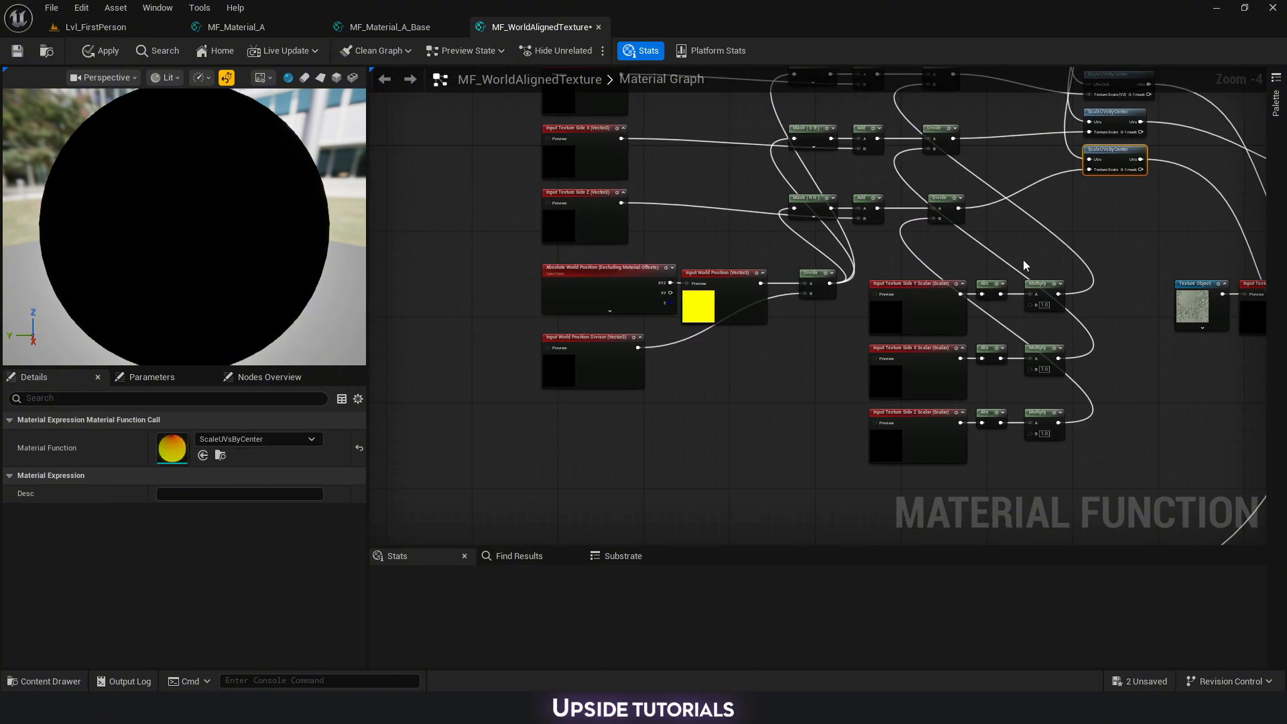
pyautogui.moveTo(1023, 265); pyautogui.dragTo(786, 297, button='right')
pyautogui.click(1129, 304)
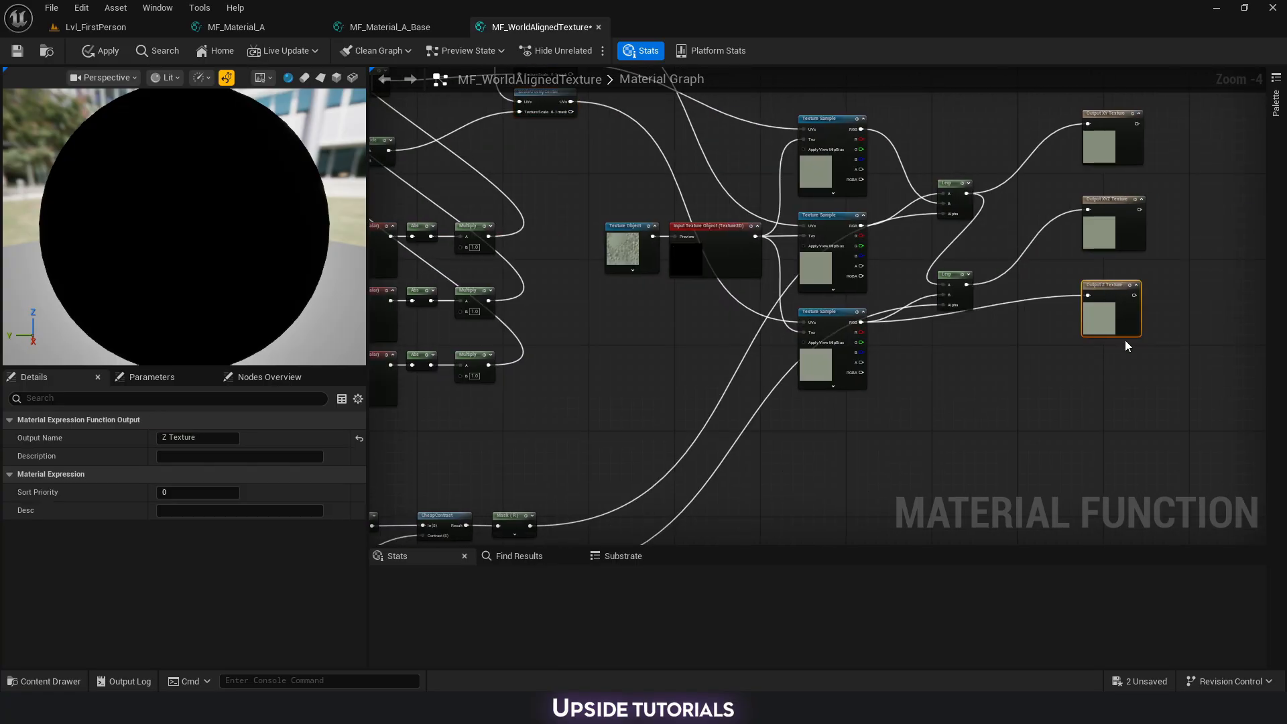
pyautogui.click(1148, 379)
pyautogui.moveTo(1155, 388); pyautogui.dragTo(848, 401, button='right')
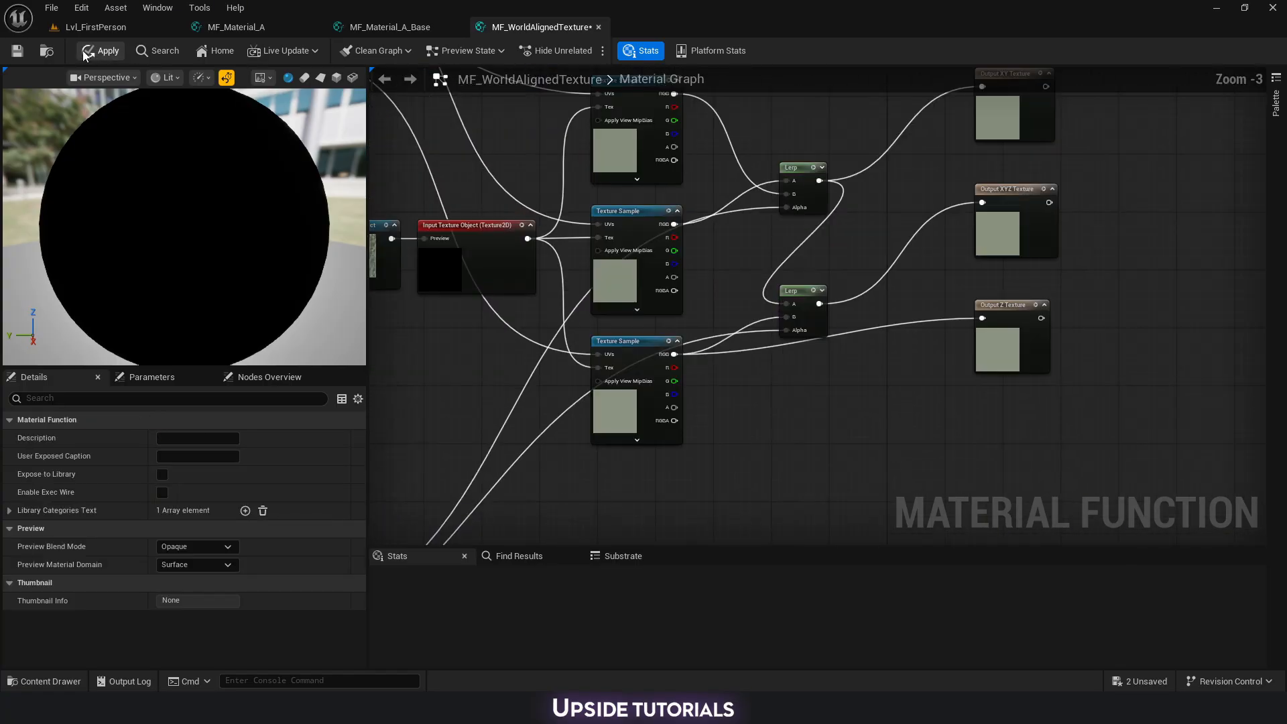
# Apply and save the function changes, and place MF_WorldAlignedTexture from the WorldTile folder into the MF_Material_A_Base graph.
pyautogui.click(87, 51)
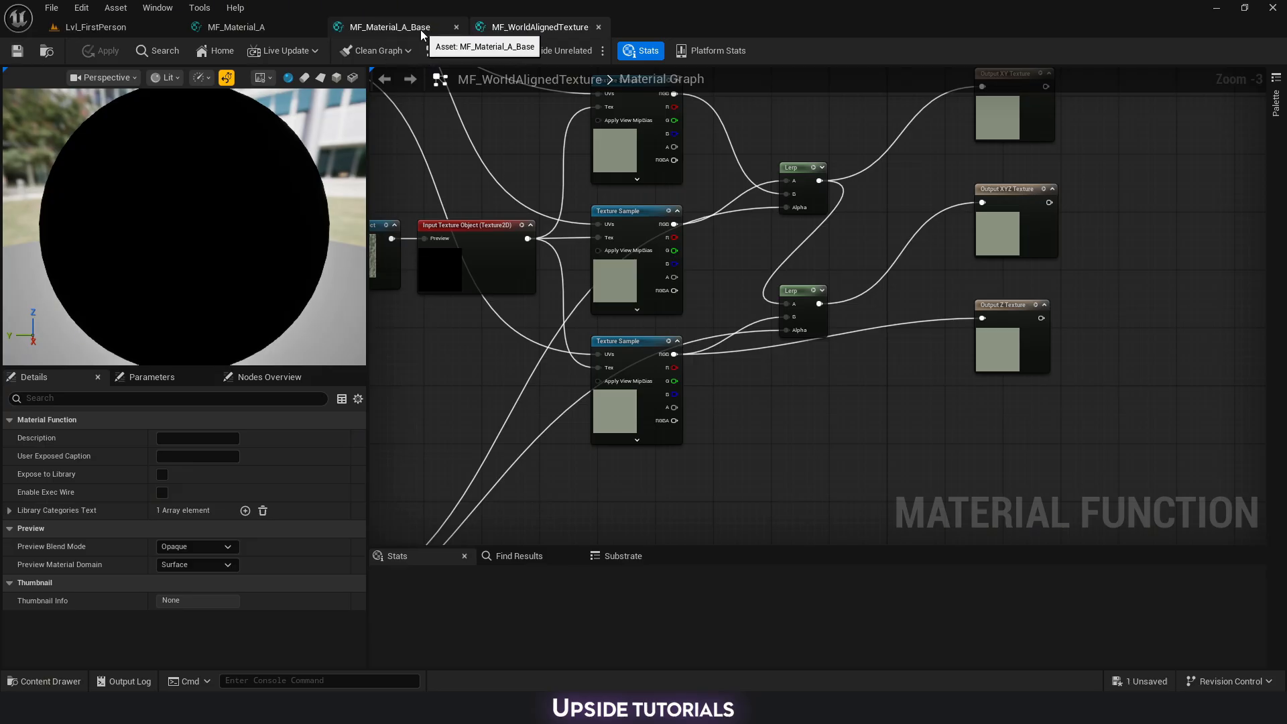
pyautogui.click(420, 29)
pyautogui.moveTo(709, 287); pyautogui.dragTo(782, 288, button='right')
pyautogui.hotkey('ctrl', 'space')
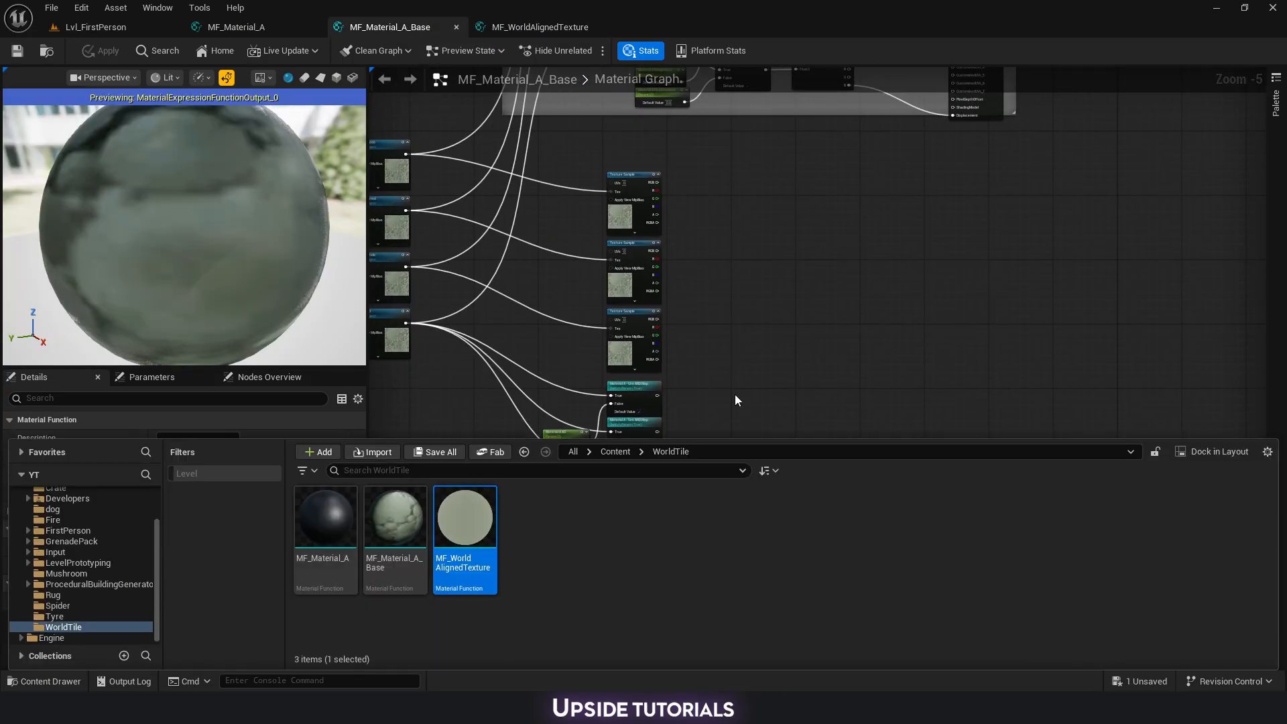
pyautogui.moveTo(464, 516); pyautogui.dragTo(738, 164)
pyautogui.scroll(3, 784, 210)
pyautogui.scroll(-3, 784, 235)
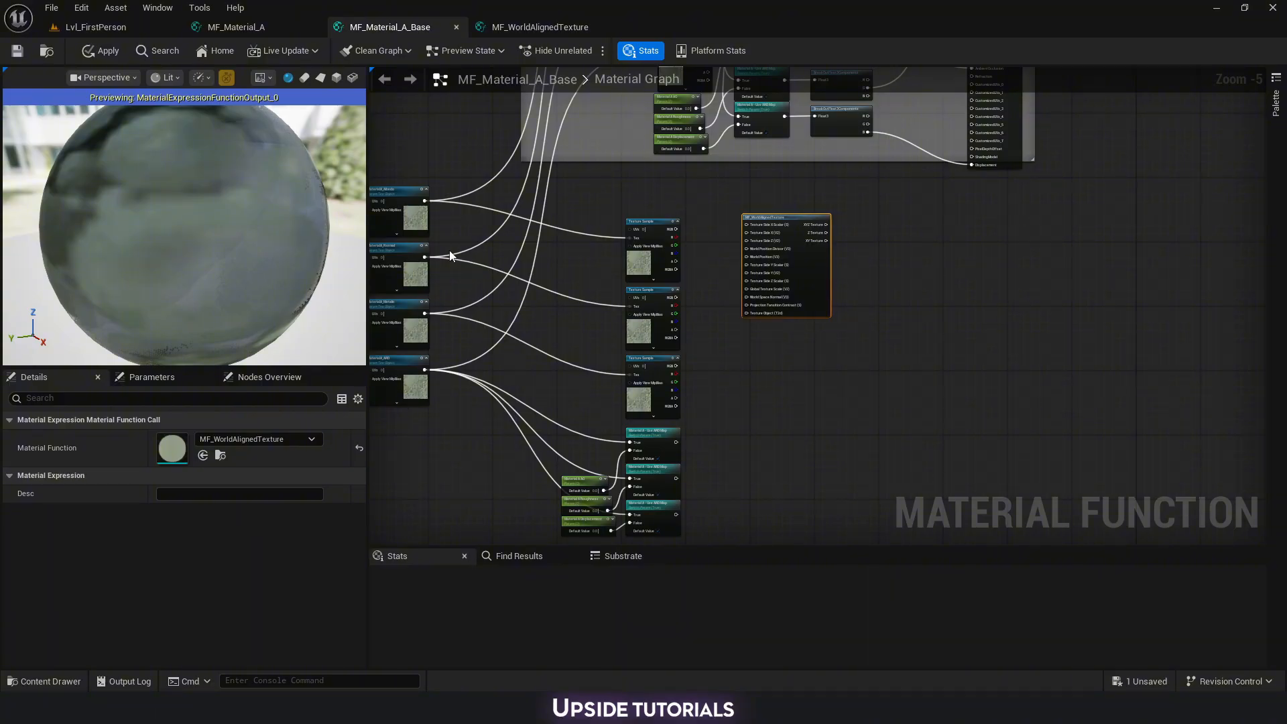
# Delete the three Texture Sample nodes fed by the Material A texture parameters.
pyautogui.scroll(-2, 669, 414)
pyautogui.scroll(1, 571, 287)
pyautogui.scroll(2, 727, 279)
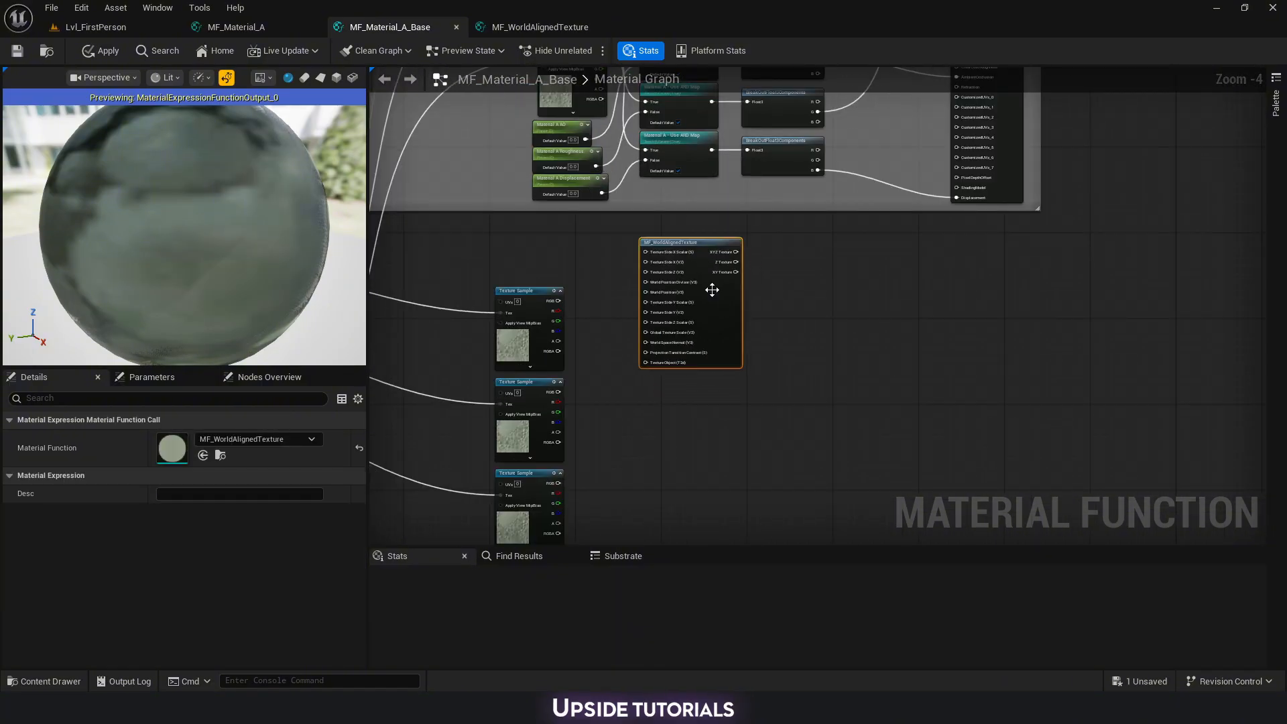
pyautogui.moveTo(712, 289)
pyautogui.mouseDown(button='right')
pyautogui.moveTo(786, 263)
pyautogui.moveTo(731, 296)
pyautogui.mouseUp(button='right')
pyautogui.moveTo(603, 152); pyautogui.dragTo(630, 416)
pyautogui.moveTo(630, 416); pyautogui.dragTo(750, 187, button='right')
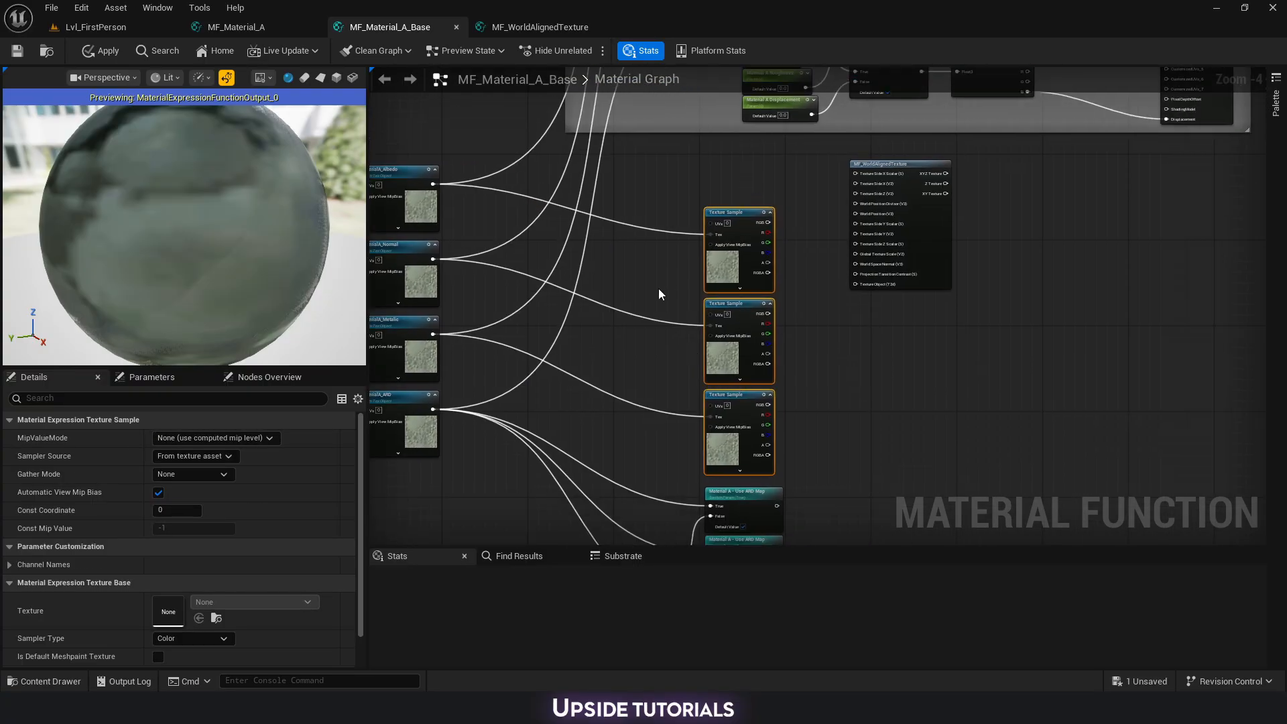
pyautogui.press('Delete')
# Connect the MaterialA_Albedo texture parameter to the Texture Object input of MF_WorldAlignedTexture and adjust the node's position.
pyautogui.scroll(2, 614, 286)
pyautogui.moveTo(516, 222); pyautogui.dragTo(1148, 376)
pyautogui.moveTo(1079, 355); pyautogui.dragTo(800, 320, button='right')
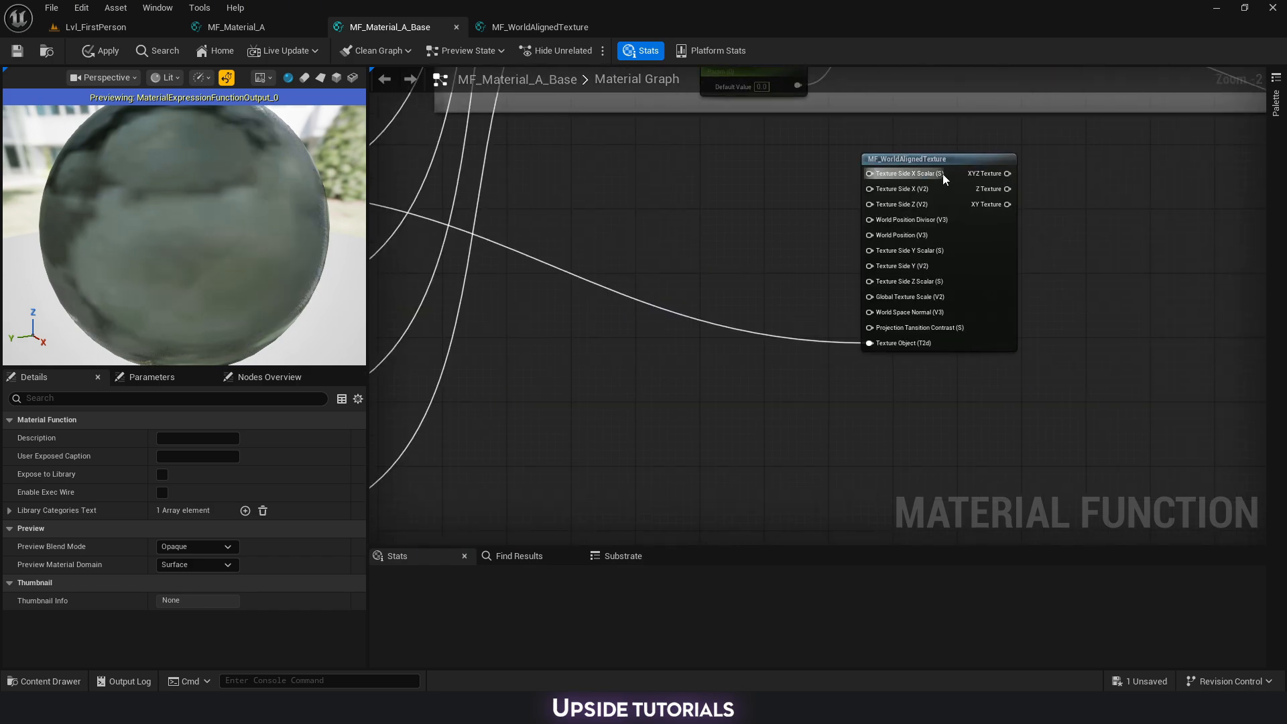
pyautogui.moveTo(945, 167); pyautogui.dragTo(946, 158)
pyautogui.moveTo(756, 318); pyautogui.dragTo(943, 325, button='right')
pyautogui.scroll(-2, 943, 325)
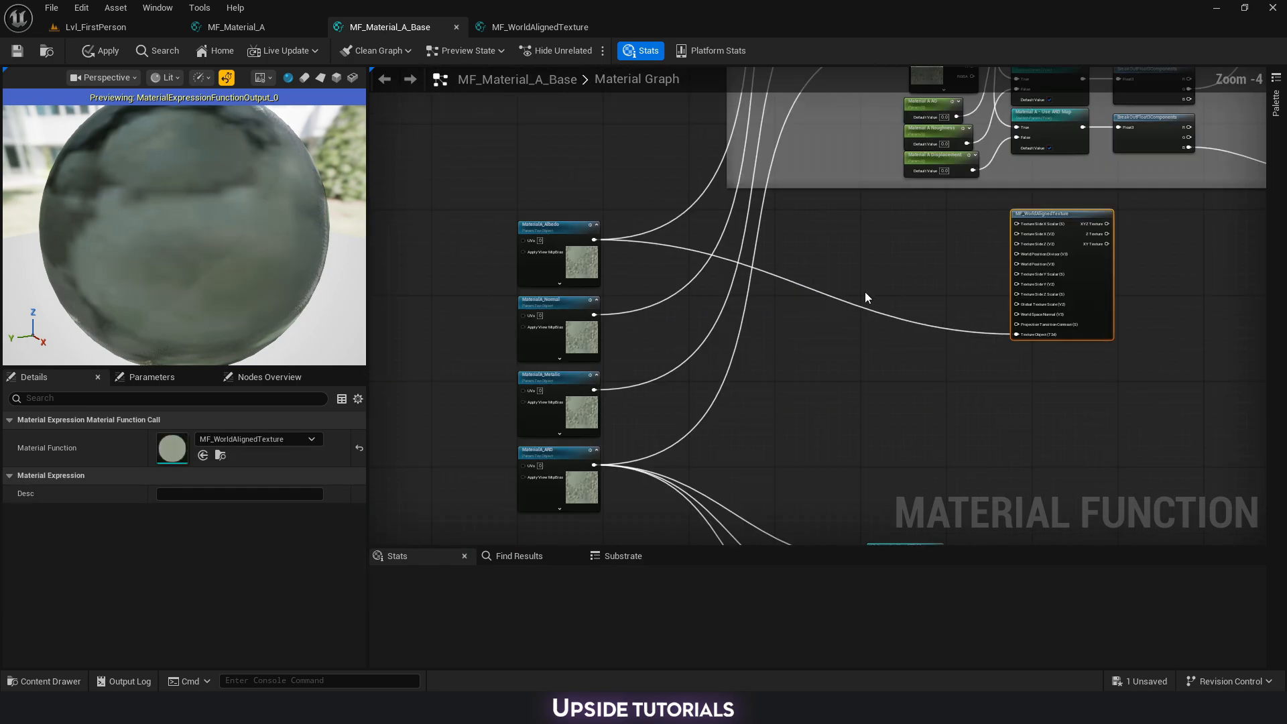
pyautogui.scroll(2, 992, 268)
pyautogui.moveTo(992, 268); pyautogui.dragTo(783, 279, button='right')
pyautogui.click(782, 279)
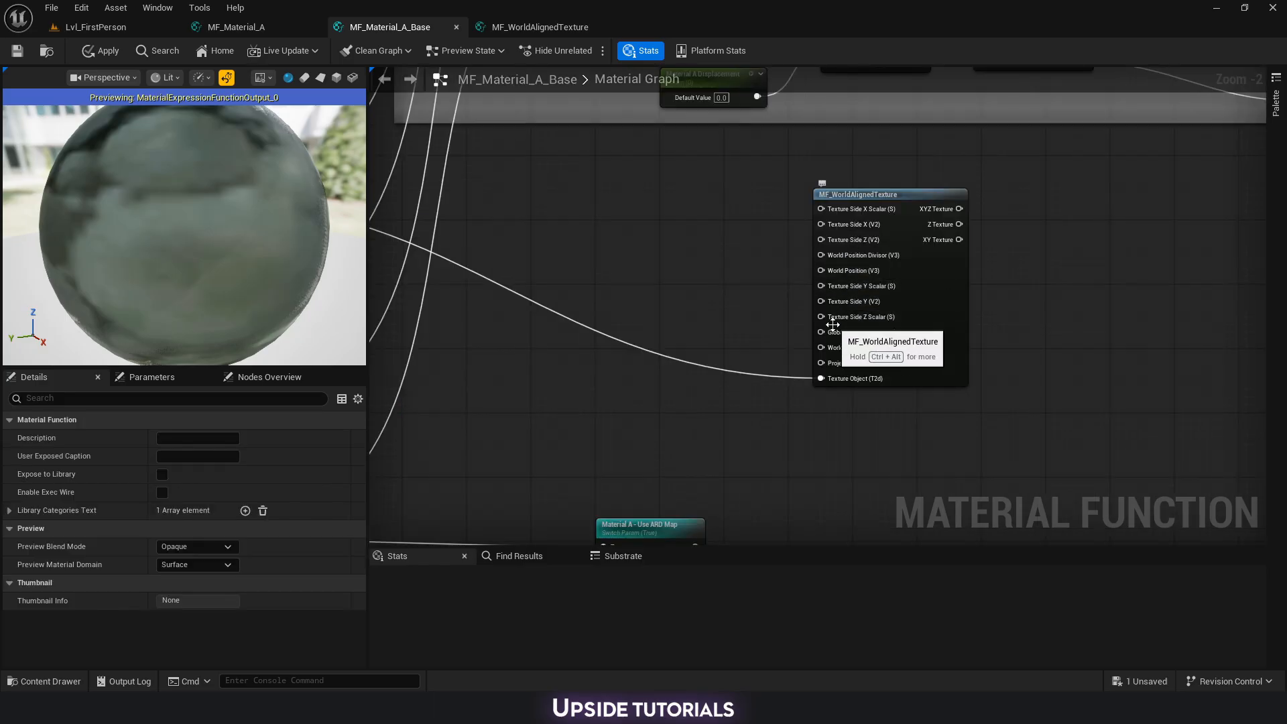
# Add a scalar parameter named MaterialA Global Scale with a default value of 1.0 below the Material A Displacement parameter.
pyautogui.moveTo(689, 498); pyautogui.dragTo(719, 255, button='right')
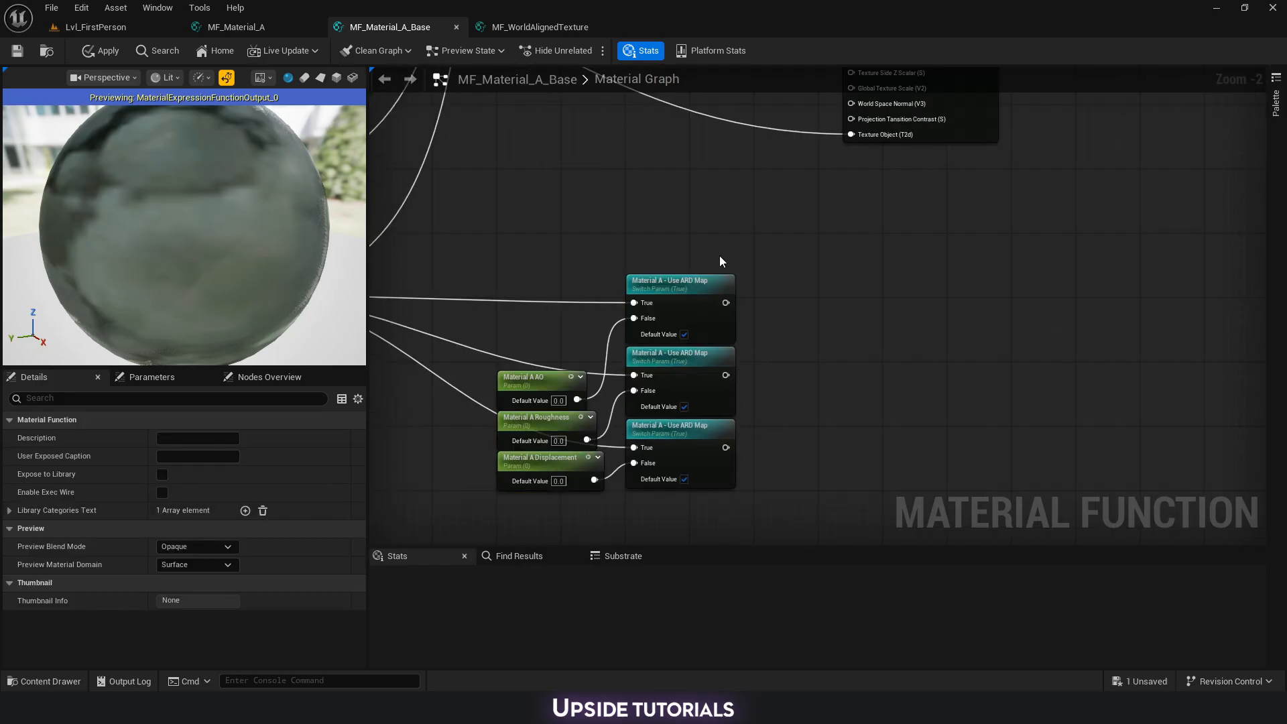
pyautogui.scroll(-2, 719, 258)
pyautogui.moveTo(681, 448); pyautogui.dragTo(722, 387, button='right')
pyautogui.moveTo(620, 190); pyautogui.dragTo(763, 373)
pyautogui.moveTo(738, 228); pyautogui.dragTo(717, 224)
pyautogui.click(782, 385)
pyautogui.scroll(1, 664, 400)
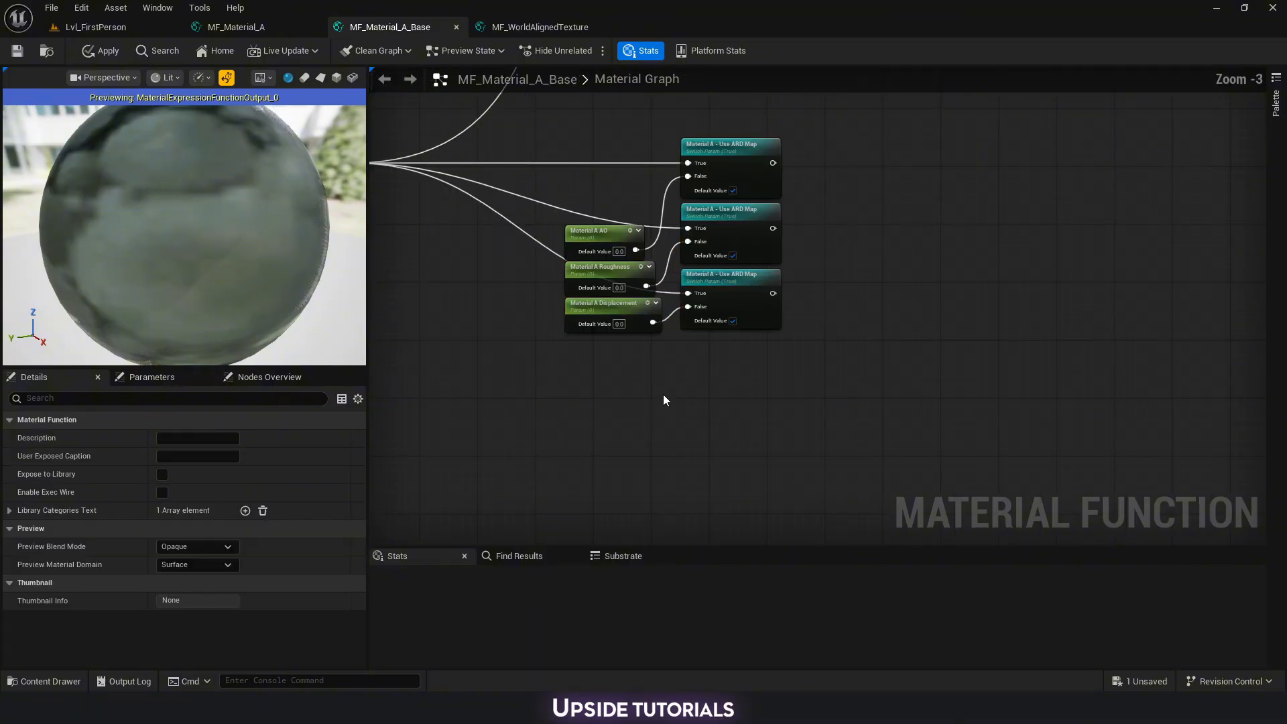
pyautogui.click(569, 390)
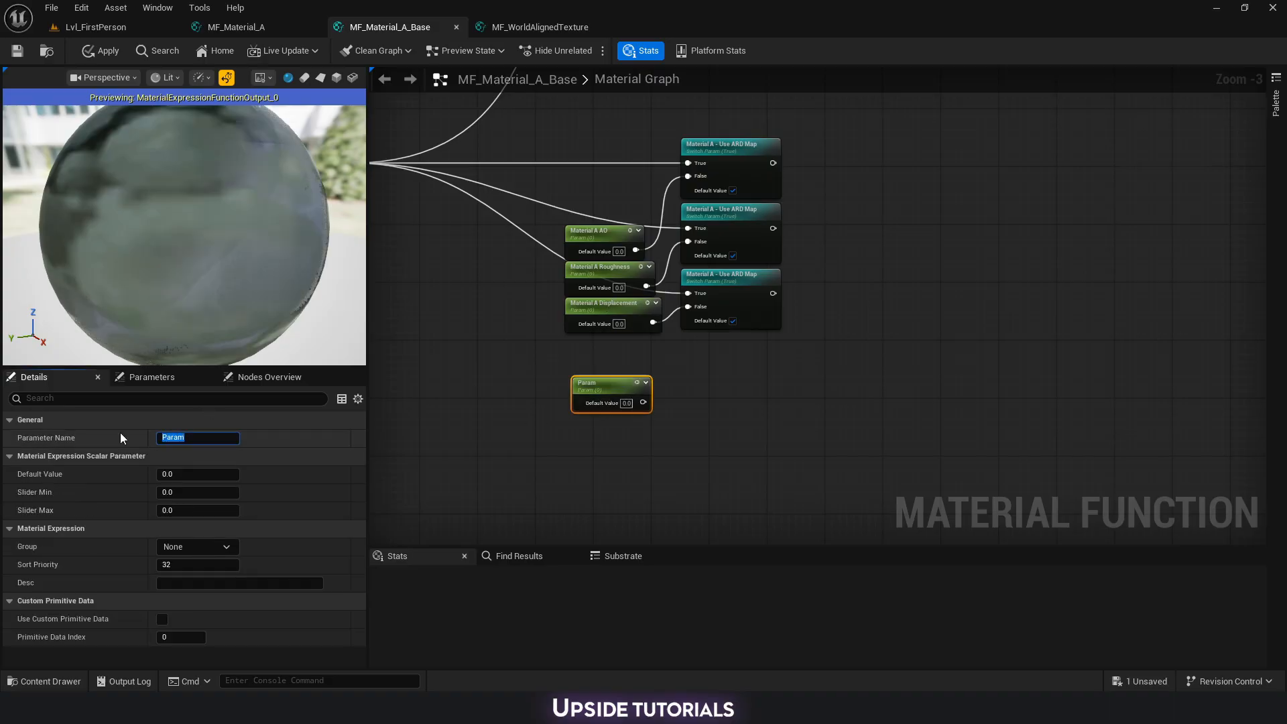
pyautogui.write('MaterialA Global Scale')
pyautogui.press('Return')
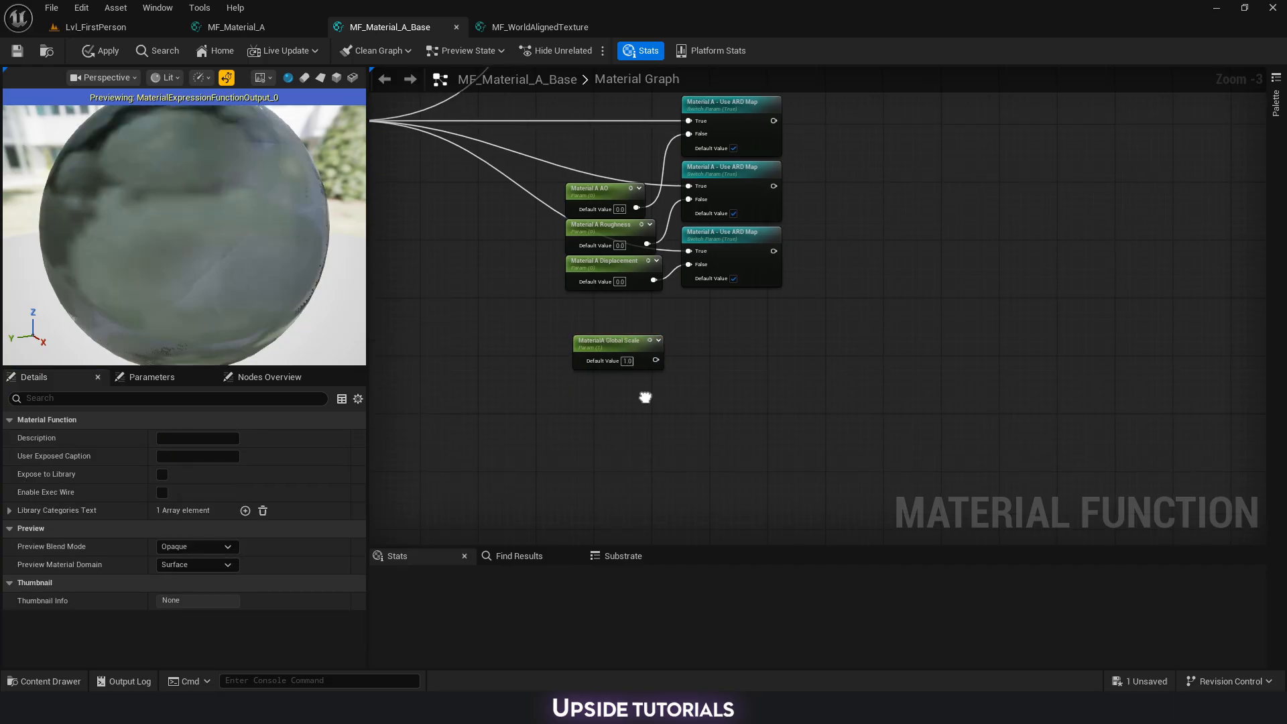
# Duplicate the MaterialA Global Scale parameter below itself and name the copy MaterialA Triplaner Transition Contrast.
pyautogui.moveTo(644, 397); pyautogui.dragTo(653, 345, button='right')
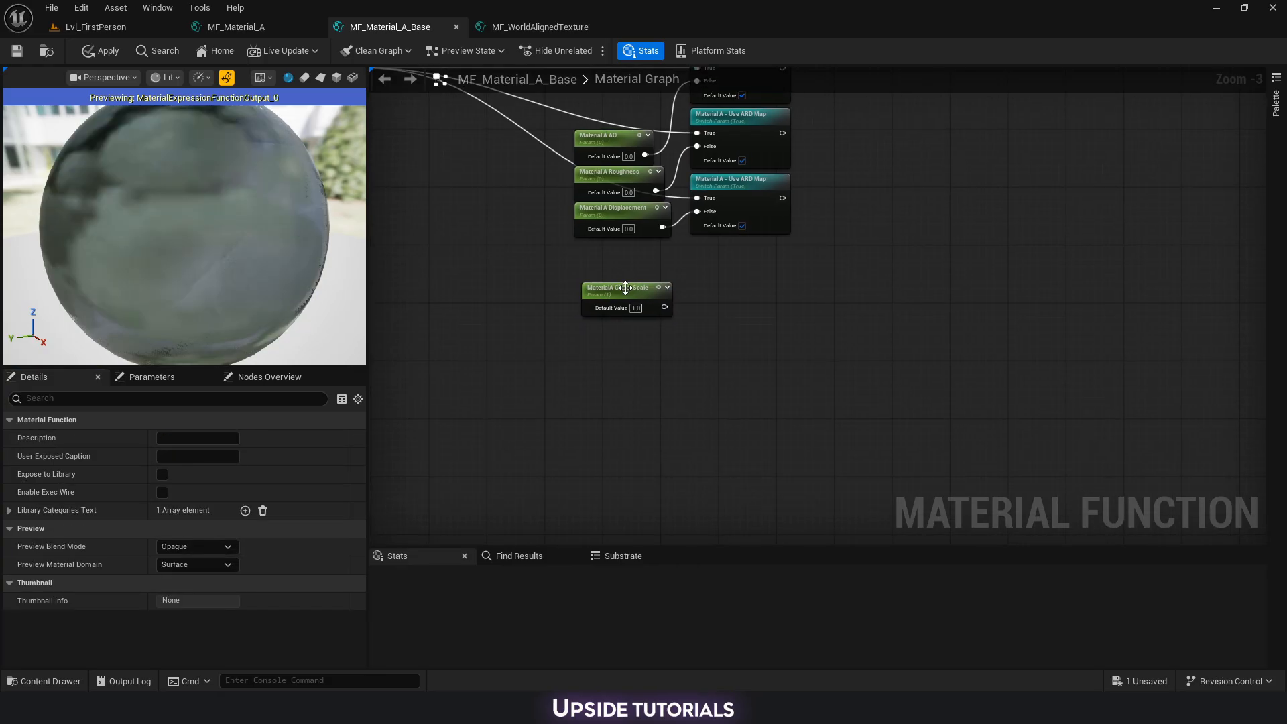
pyautogui.click(619, 289)
pyautogui.hotkey('ctrl', 'd')
pyautogui.moveTo(610, 337); pyautogui.dragTo(613, 329)
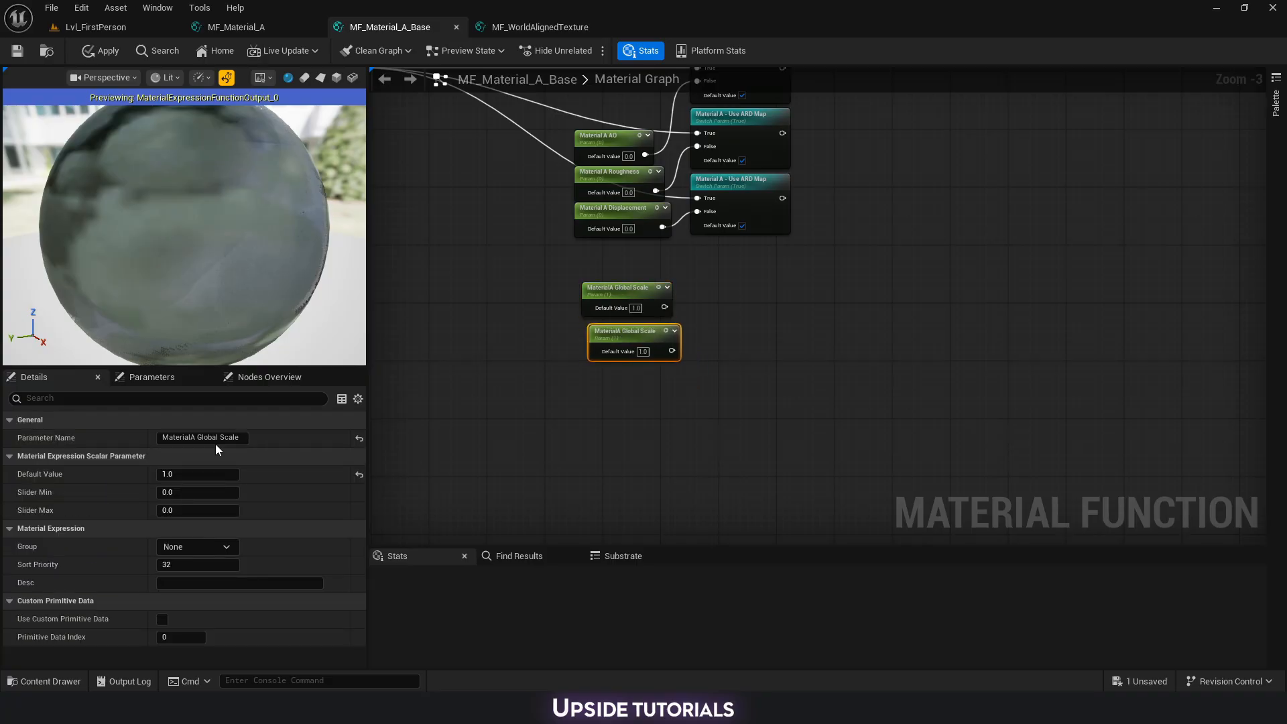
pyautogui.moveTo(197, 436); pyautogui.dragTo(308, 446)
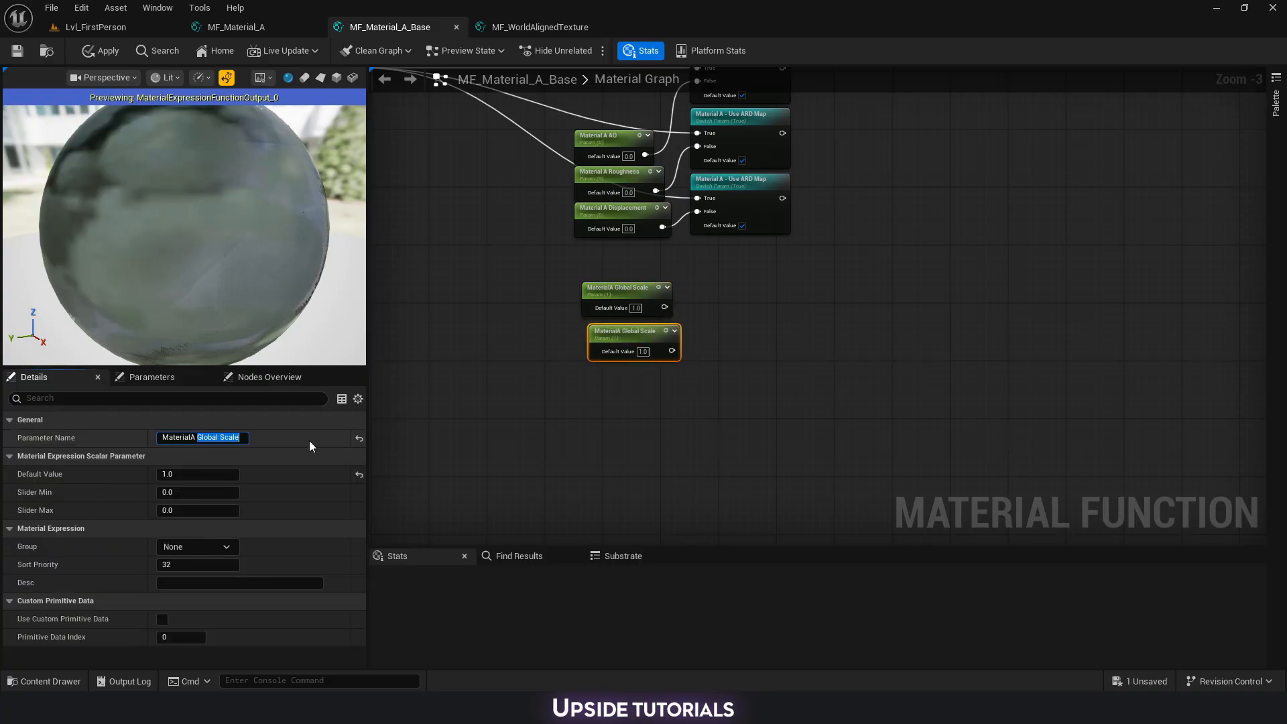
pyautogui.write('Triplaner Transition')
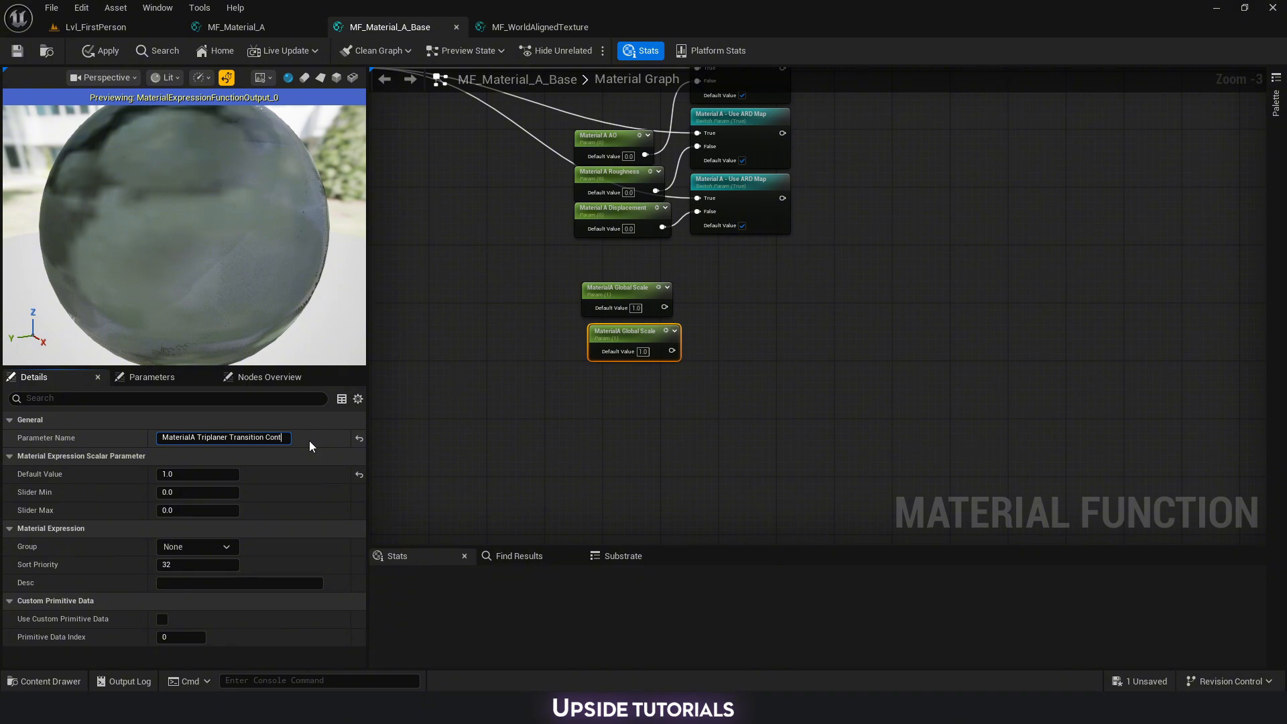
pyautogui.write(' Contrac')
pyautogui.press('BackSpace')
pyautogui.write('st')
pyautogui.press('Return')
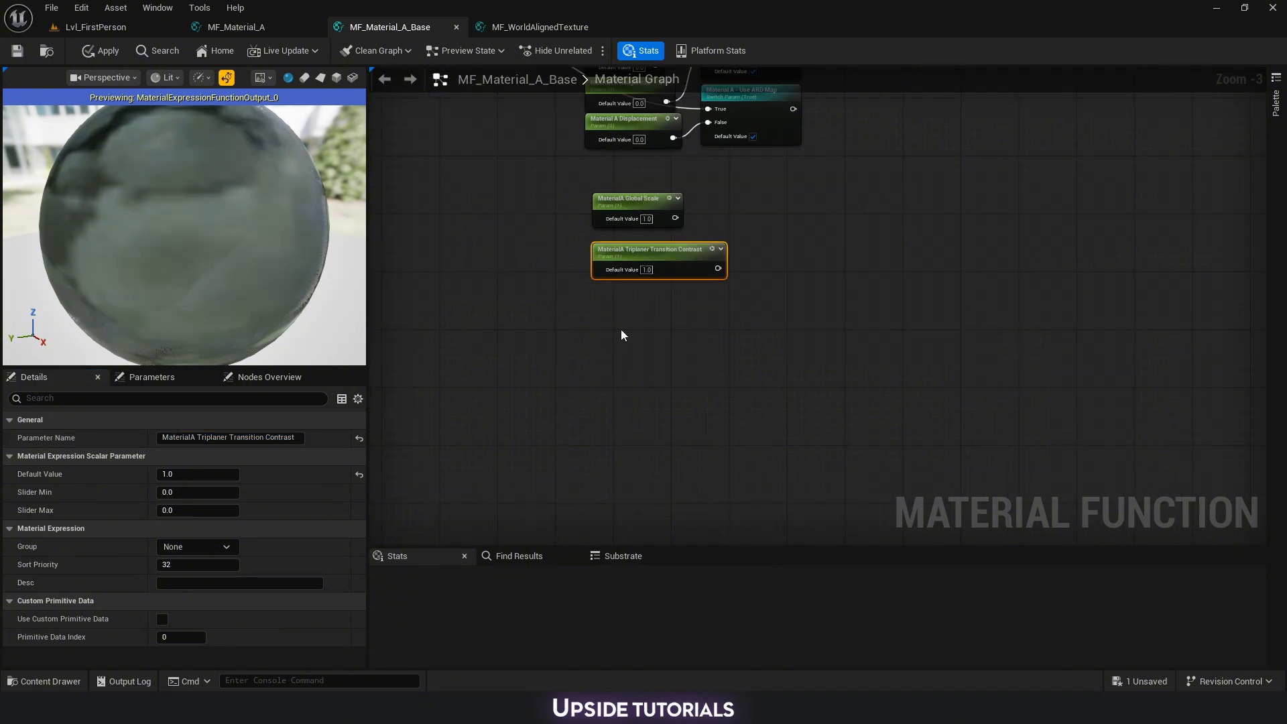
pyautogui.click(618, 332)
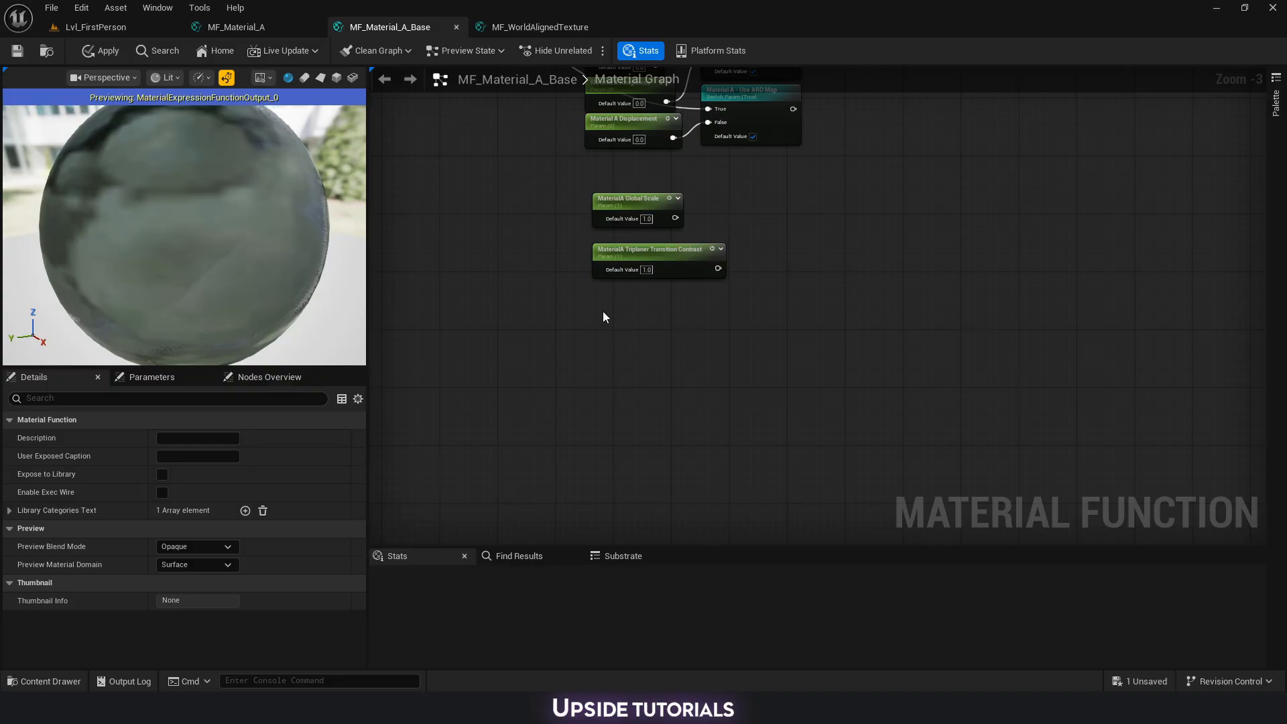
# Add a vector parameter named MaterialA Texture Scale below the MaterialA Triplaner Transition Contrast parameter.
pyautogui.click(602, 311)
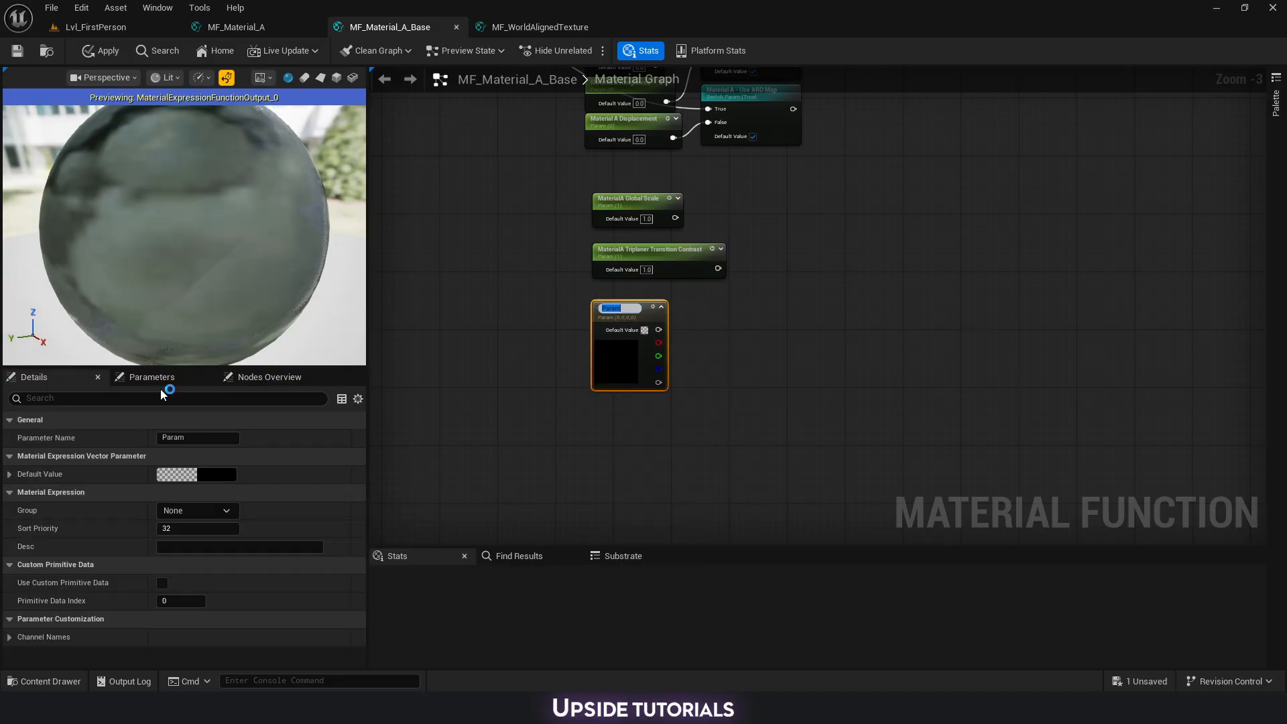
pyautogui.click(191, 437)
pyautogui.write('mate')
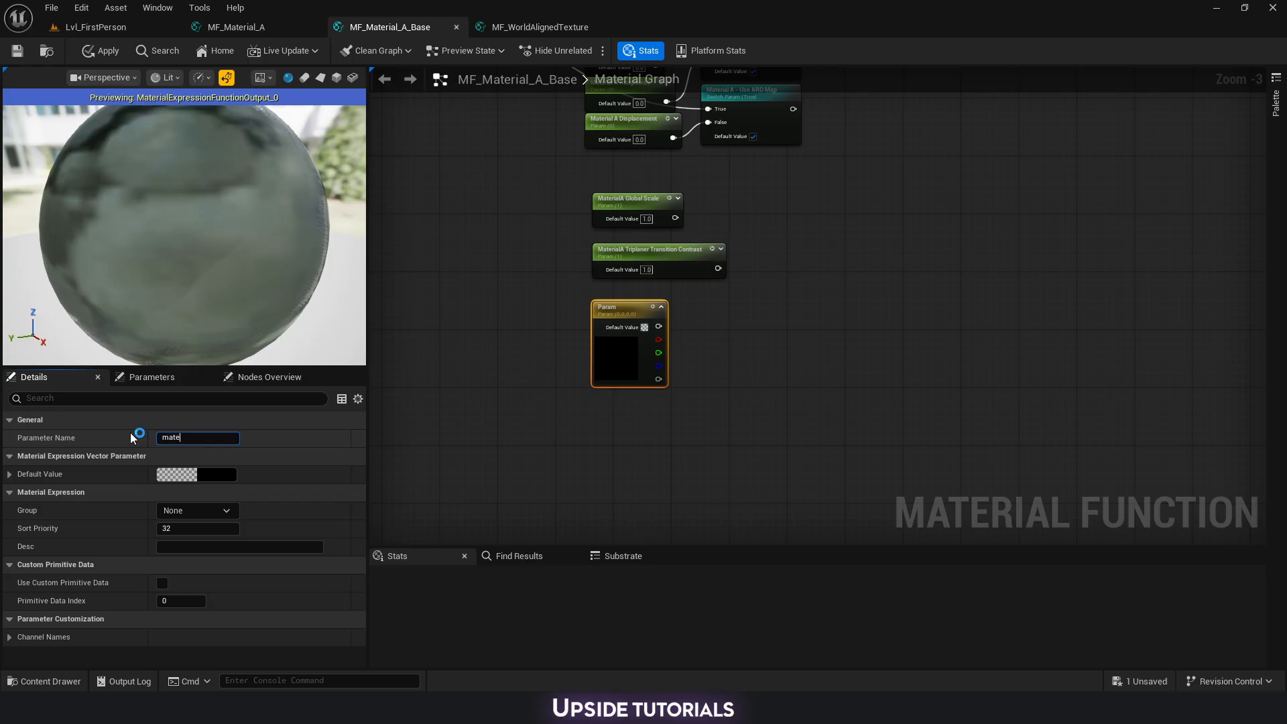
pyautogui.write('rialA Texture Scale')
pyautogui.press('Return')
# Duplicate the MaterialA Texture Scale parameter below itself and name the copy MaterialA Texture Offset.
pyautogui.moveTo(592, 409); pyautogui.dragTo(589, 319, button='right')
pyautogui.hotkey('ctrl', 'd')
pyautogui.moveTo(631, 356); pyautogui.dragTo(634, 351)
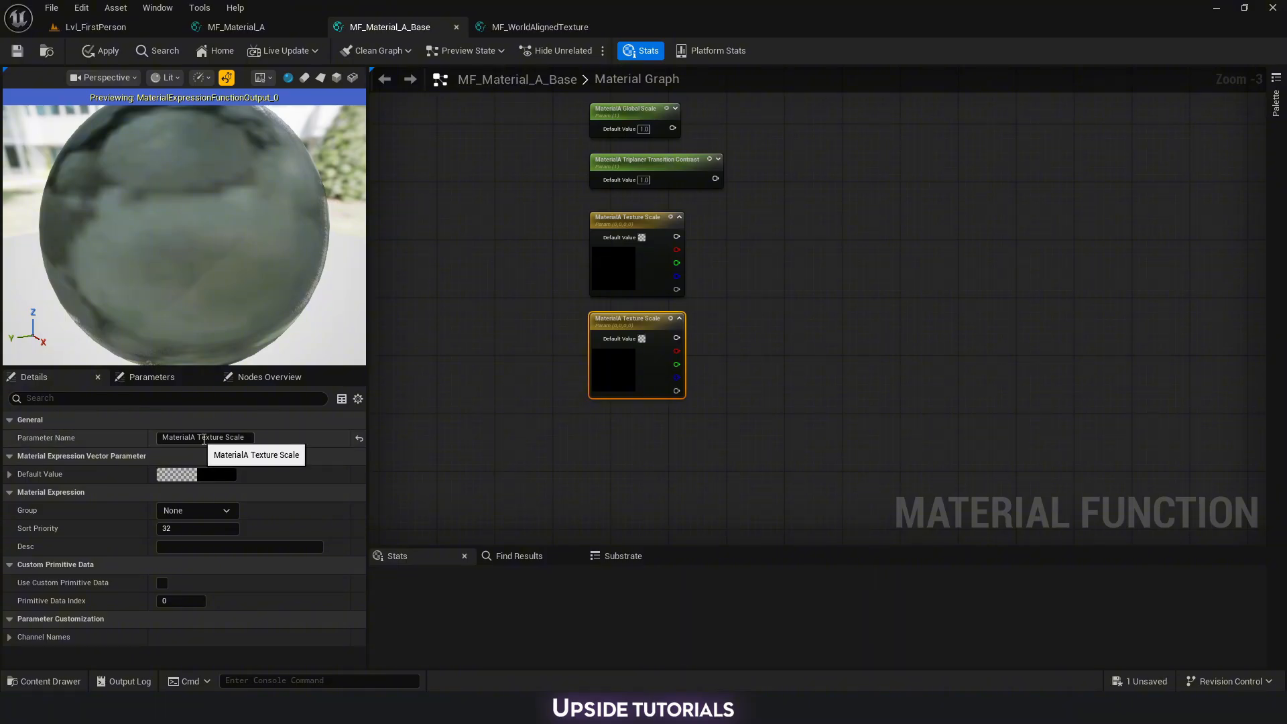
pyautogui.click(226, 438)
pyautogui.write('Offset')
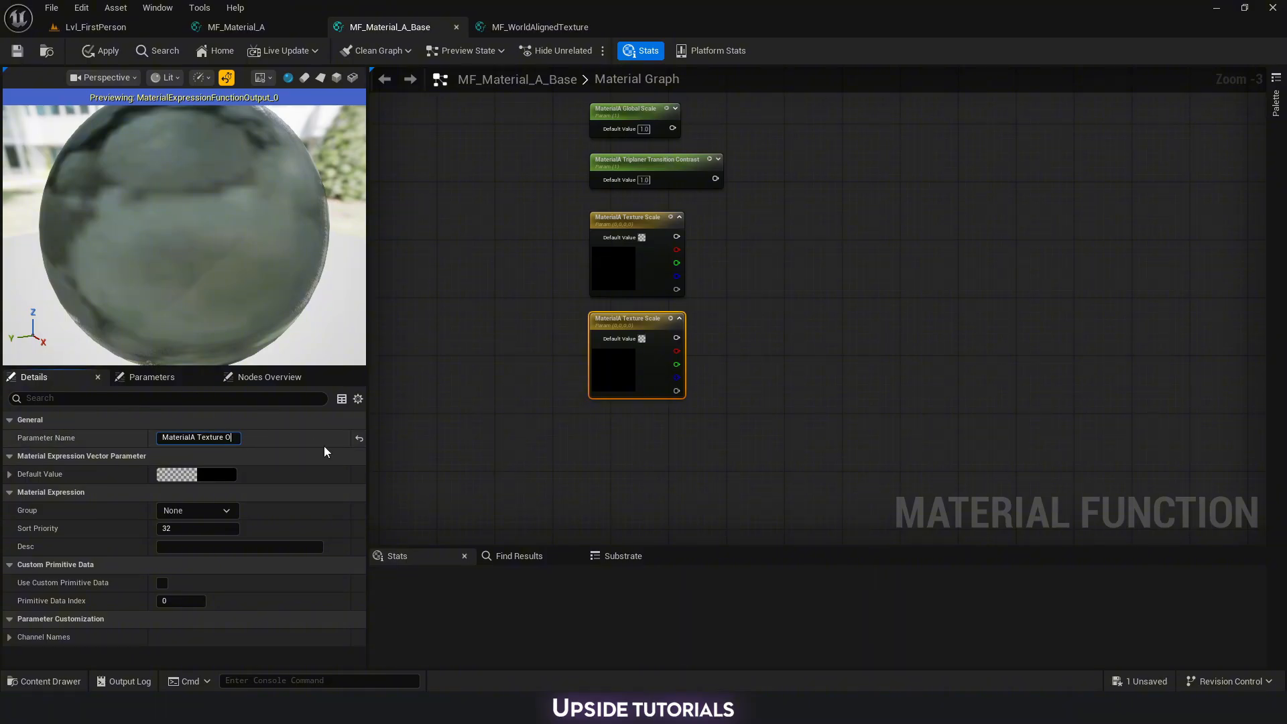
# Shift the MF_WorldAlignedTexture node slightly and align the MaterialA Texture Offset parameter under the other MaterialA parameters.
pyautogui.scroll(-2, 604, 302)
pyautogui.moveTo(737, 161); pyautogui.dragTo(646, 437, button='right')
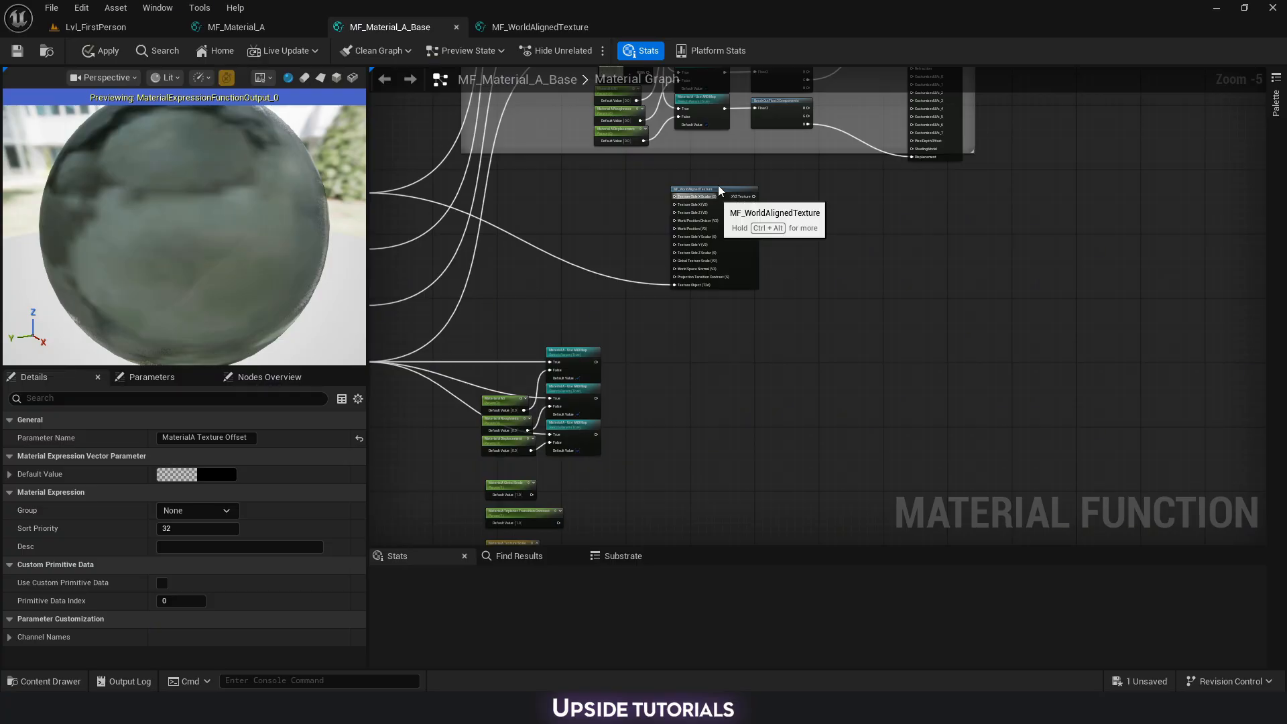
pyautogui.moveTo(719, 189); pyautogui.dragTo(726, 187)
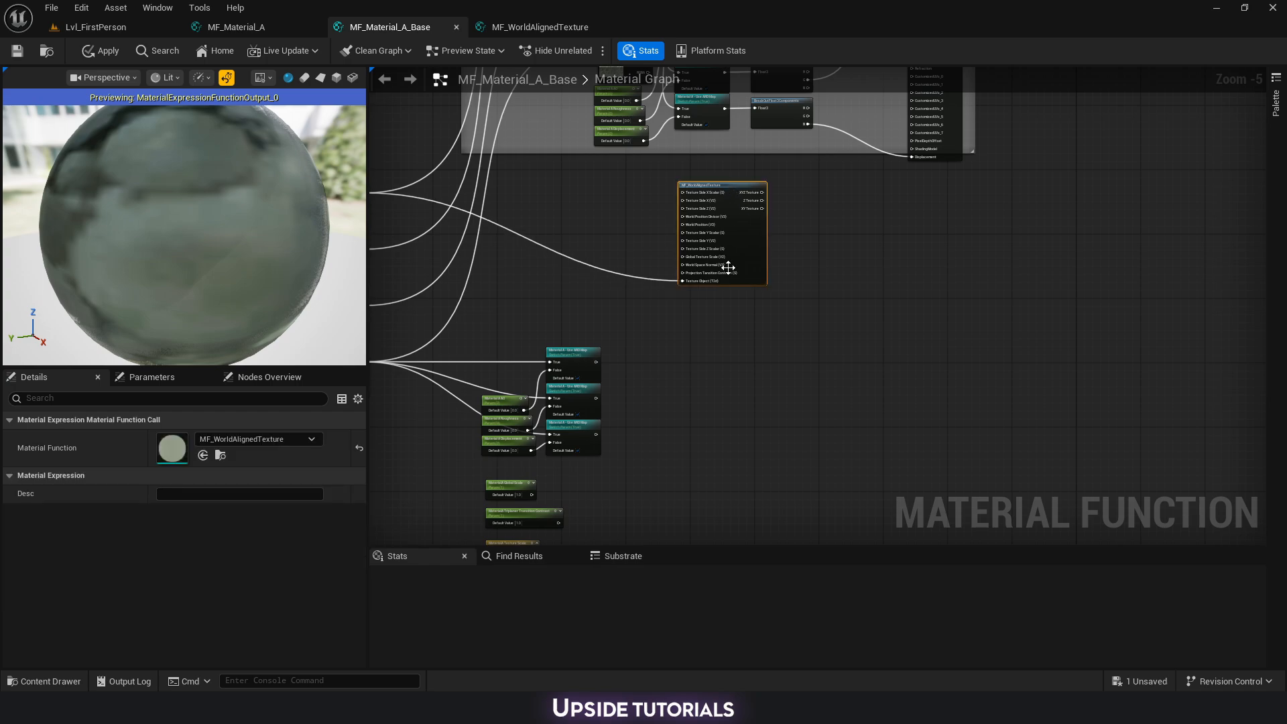
pyautogui.moveTo(717, 354); pyautogui.dragTo(747, 319, button='right')
pyautogui.scroll(-1, 746, 319)
pyautogui.scroll(1, 491, 193)
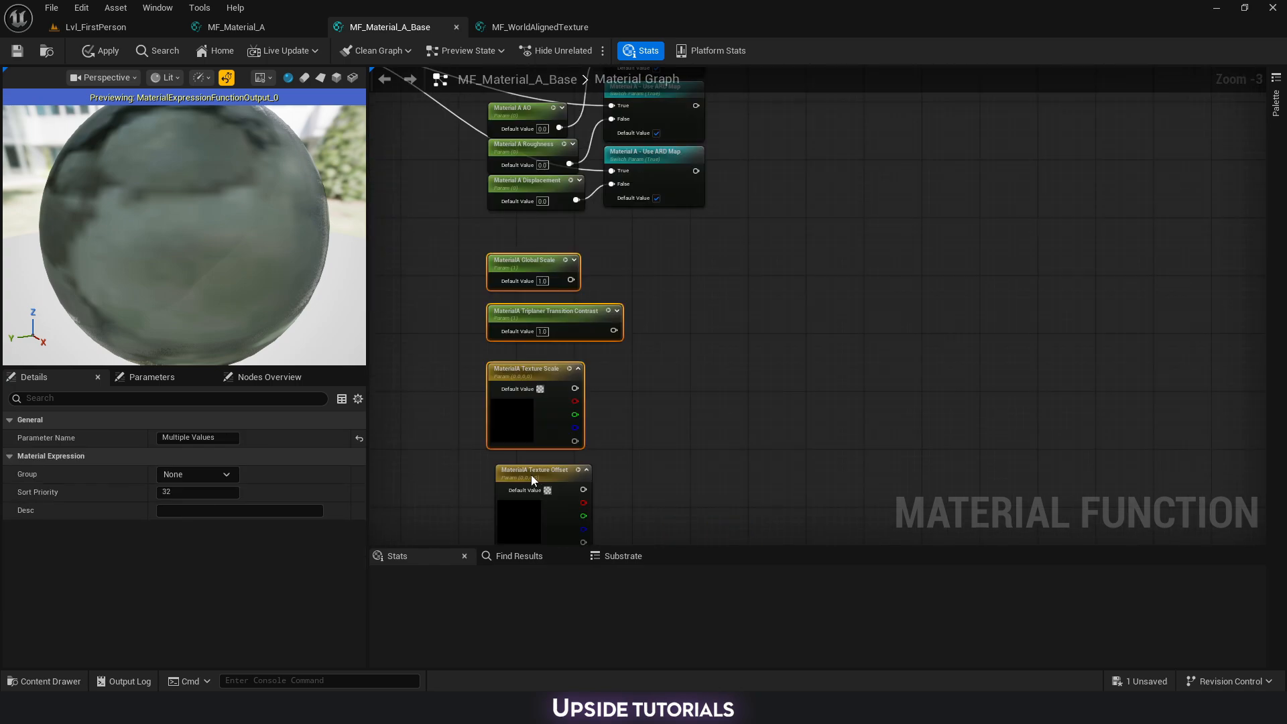
pyautogui.moveTo(530, 474); pyautogui.dragTo(528, 475)
pyautogui.moveTo(615, 469); pyautogui.dragTo(635, 339, button='right')
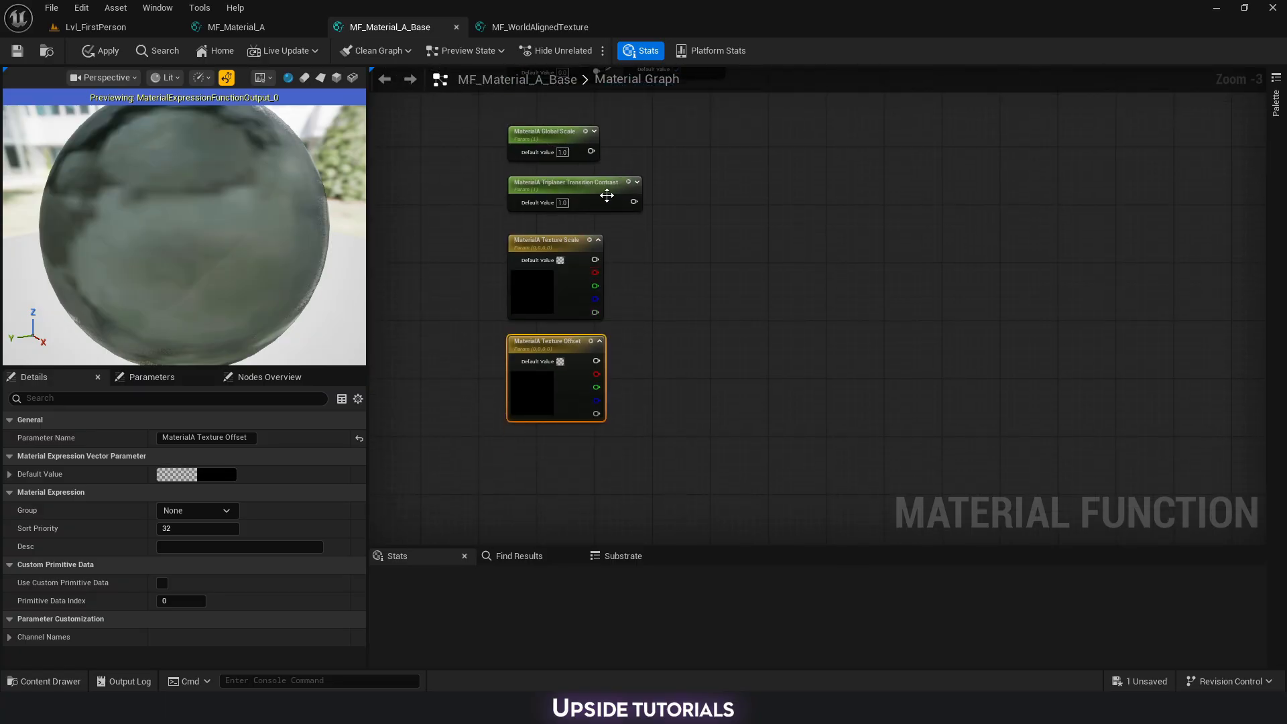
# Connect the MaterialA Global Scale parameter to the Global Texture Scale input of MF_WorldAlignedTexture.
pyautogui.moveTo(589, 138); pyautogui.dragTo(503, 416, button='right')
pyautogui.moveTo(508, 430); pyautogui.dragTo(788, 337)
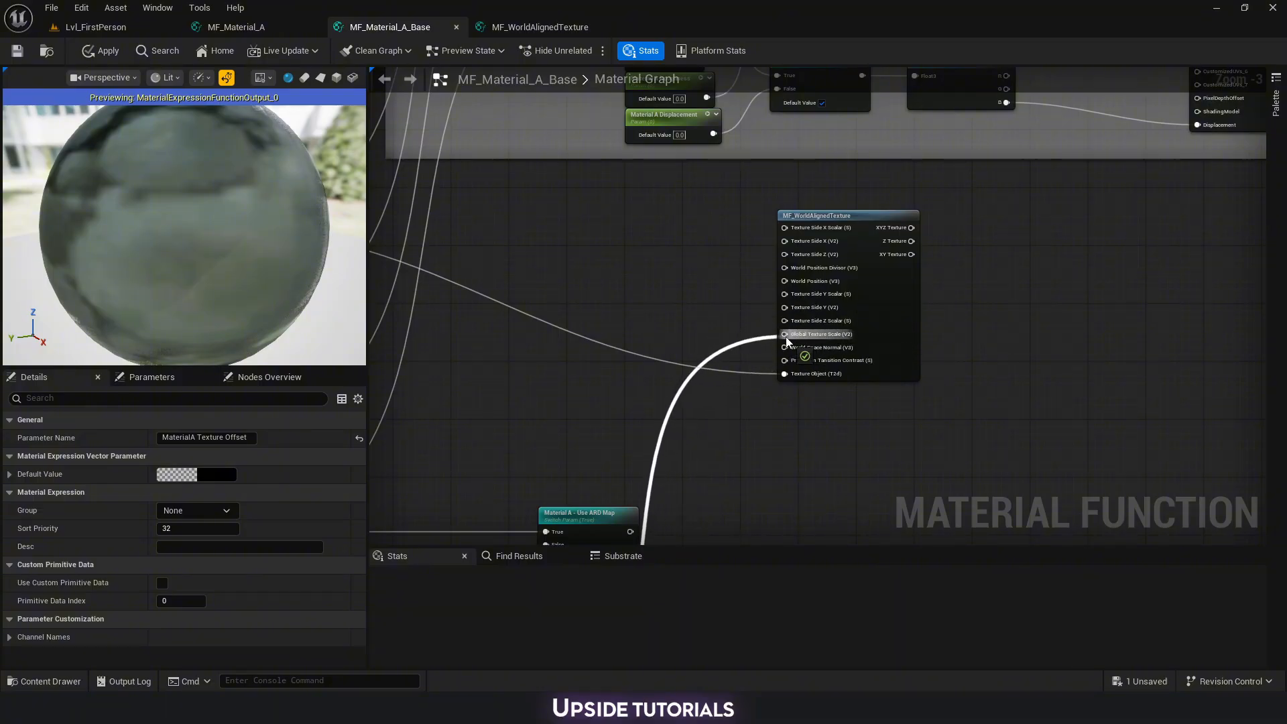
pyautogui.scroll(3, 831, 338)
pyautogui.moveTo(696, 414); pyautogui.dragTo(777, 310, button='right')
pyautogui.scroll(-3, 830, 309)
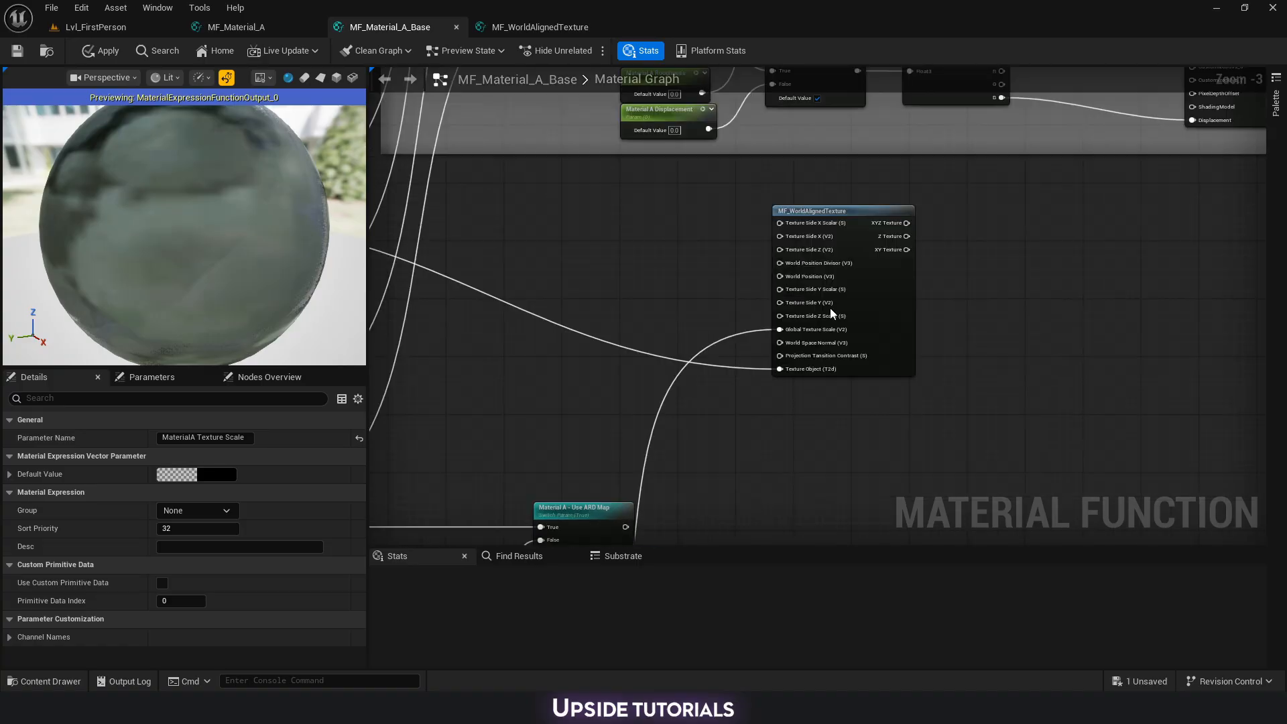
# Compare the unconnected MF_WorldAlignedTexture inputs with the MaterialA Texture Scale and Texture Offset parameters to plan their connections.
pyautogui.scroll(3, 829, 324)
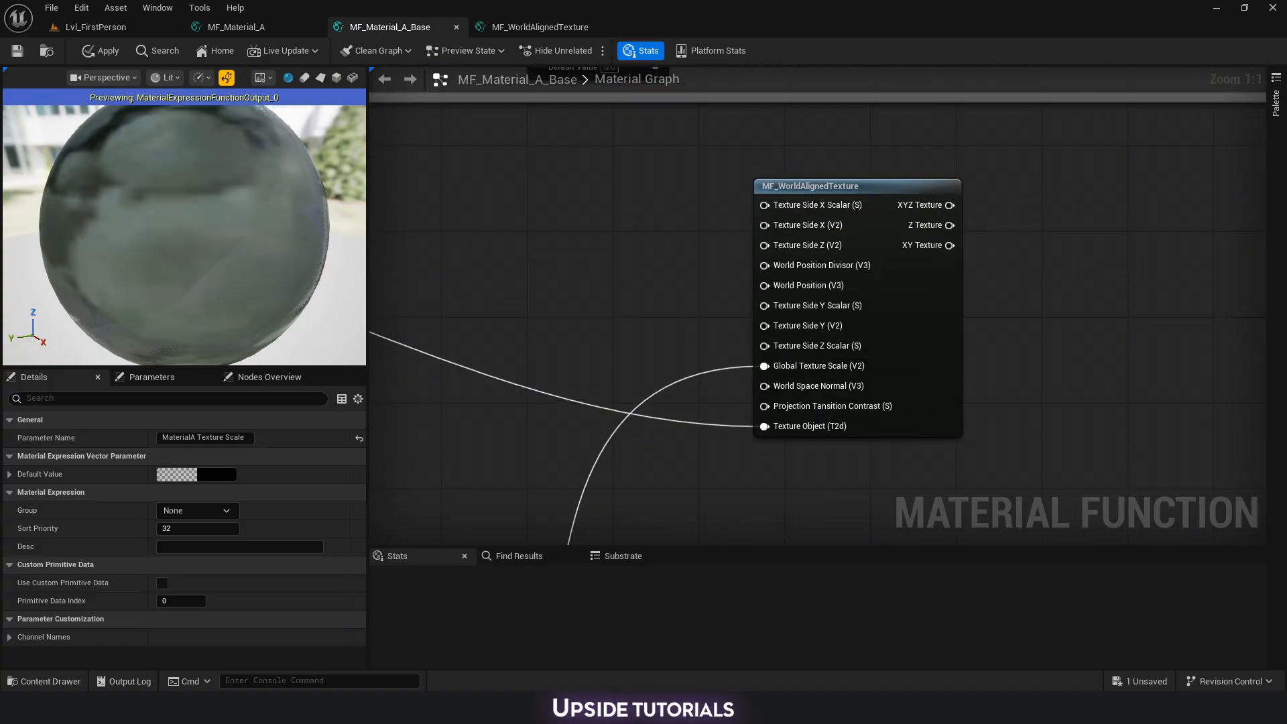
pyautogui.moveTo(834, 228); pyautogui.dragTo(871, 163, button='right')
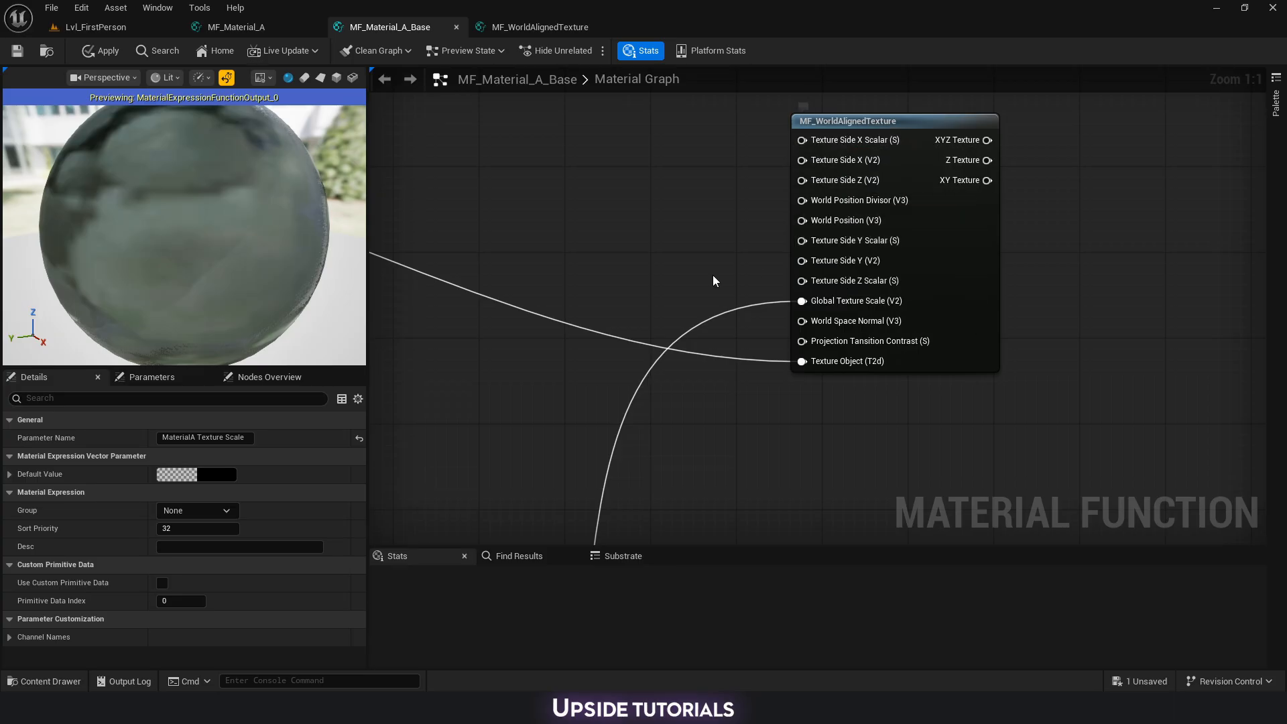
pyautogui.scroll(-3, 717, 278)
pyautogui.moveTo(722, 420); pyautogui.dragTo(791, 214, button='right')
pyautogui.moveTo(757, 373); pyautogui.dragTo(763, 169, button='right')
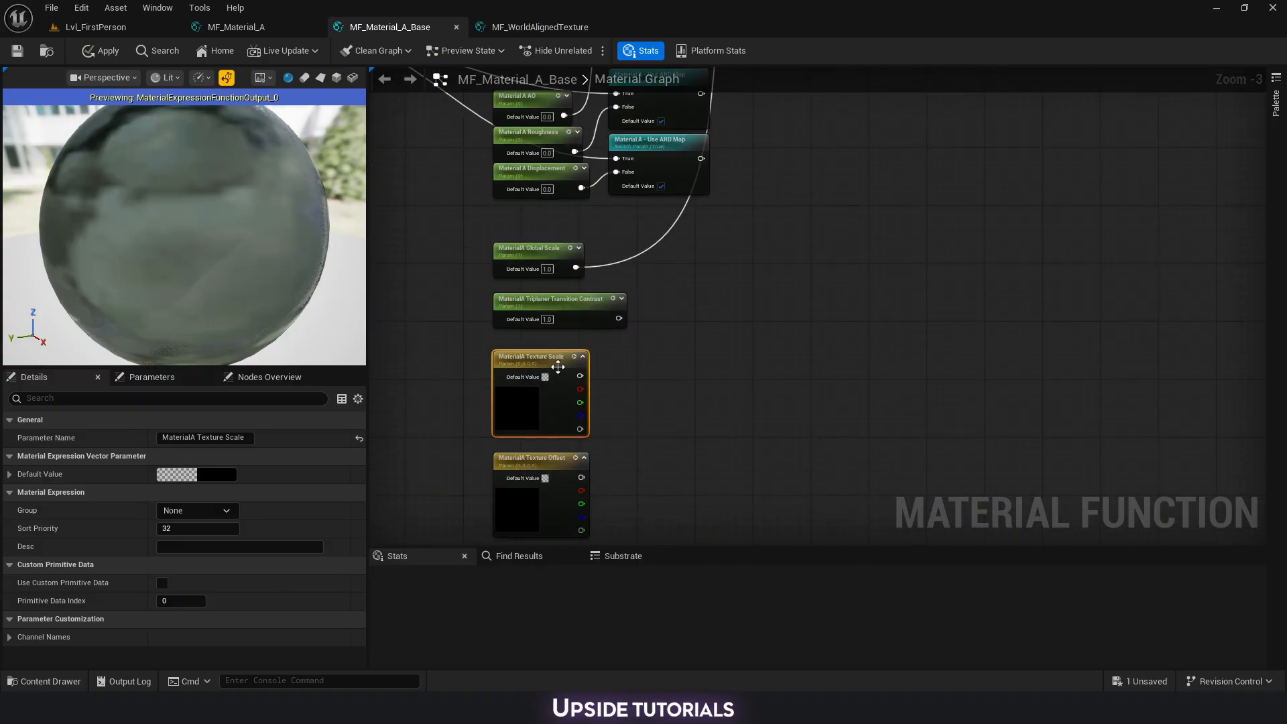
pyautogui.scroll(2, 556, 366)
pyautogui.moveTo(653, 395); pyautogui.dragTo(656, 298, button='right')
pyautogui.click(545, 392)
pyautogui.moveTo(677, 251); pyautogui.dragTo(580, 540, button='right')
pyautogui.moveTo(798, 207); pyautogui.dragTo(687, 543, button='right')
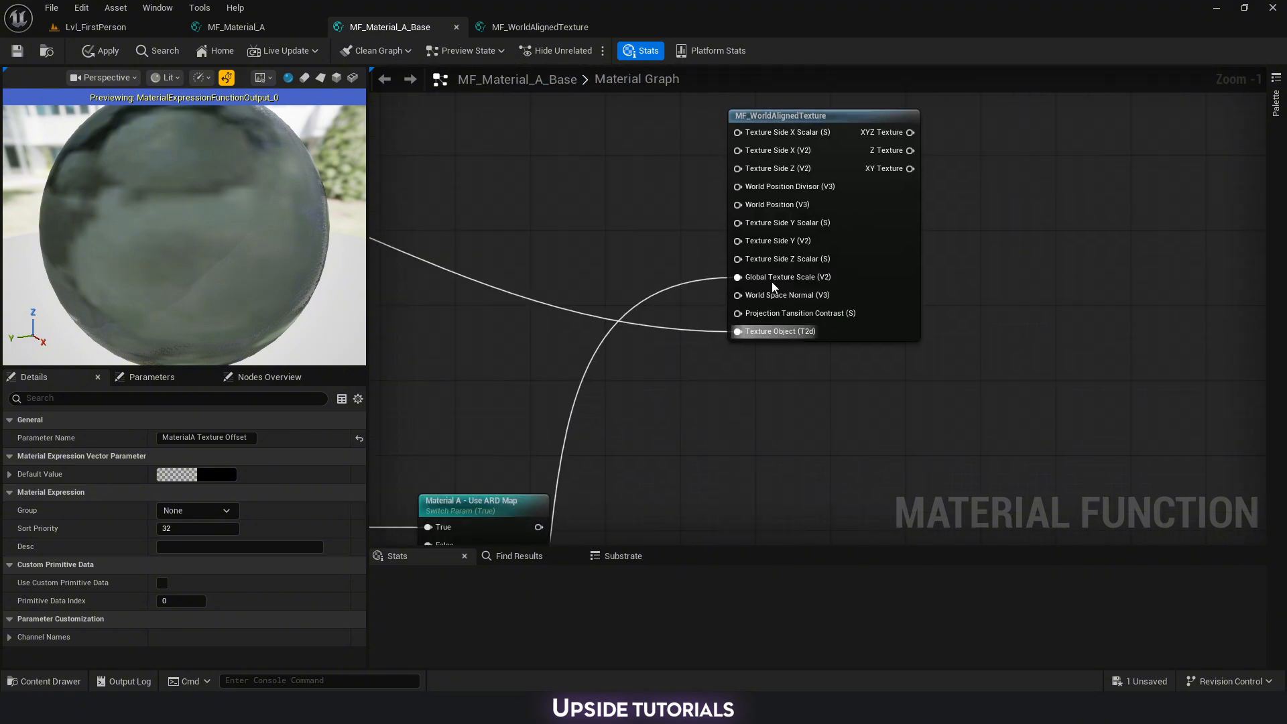
pyautogui.scroll(1, 790, 187)
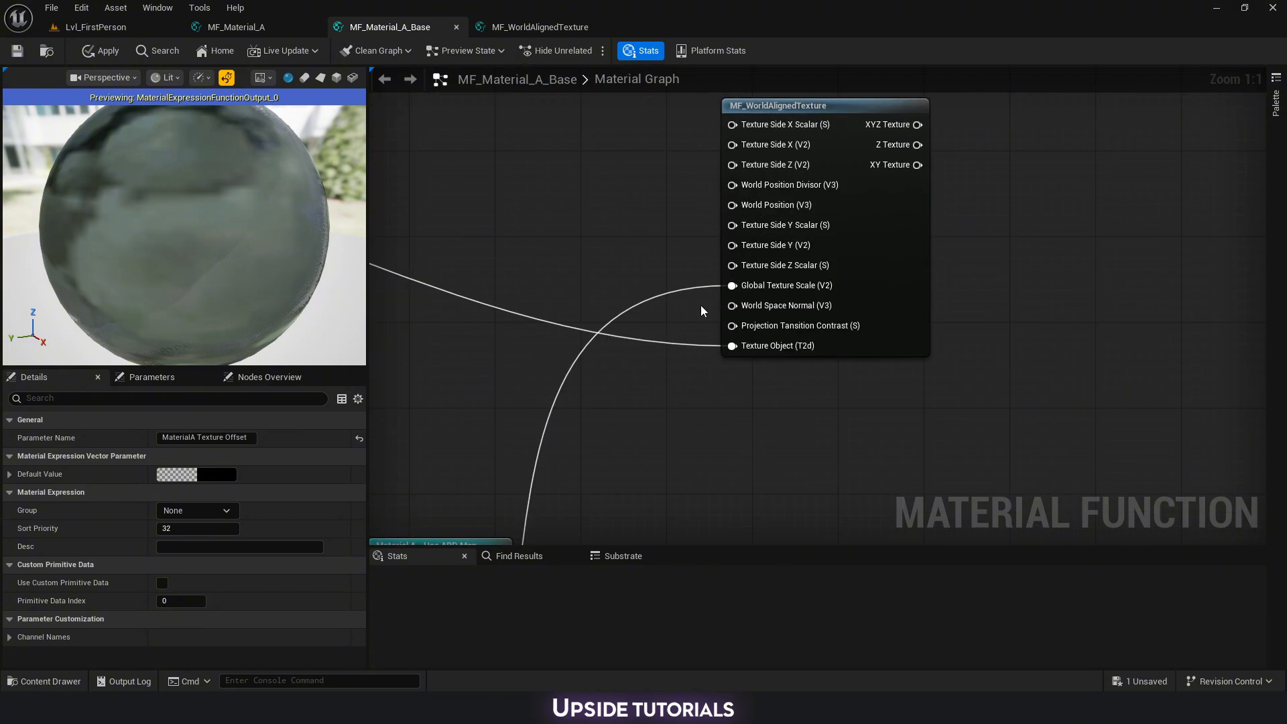
pyautogui.scroll(-2, 701, 304)
pyautogui.moveTo(701, 304); pyautogui.dragTo(749, 247, button='right')
pyautogui.scroll(-6, 717, 362)
pyautogui.moveTo(718, 362); pyautogui.dragTo(729, 253, button='right')
pyautogui.click(714, 352)
# Connect the red, green and blue outputs of MaterialA Texture Scale to the Texture Side X, Y and Z Scalar inputs of MF_WorldAlignedTexture.
pyautogui.scroll(5, 714, 352)
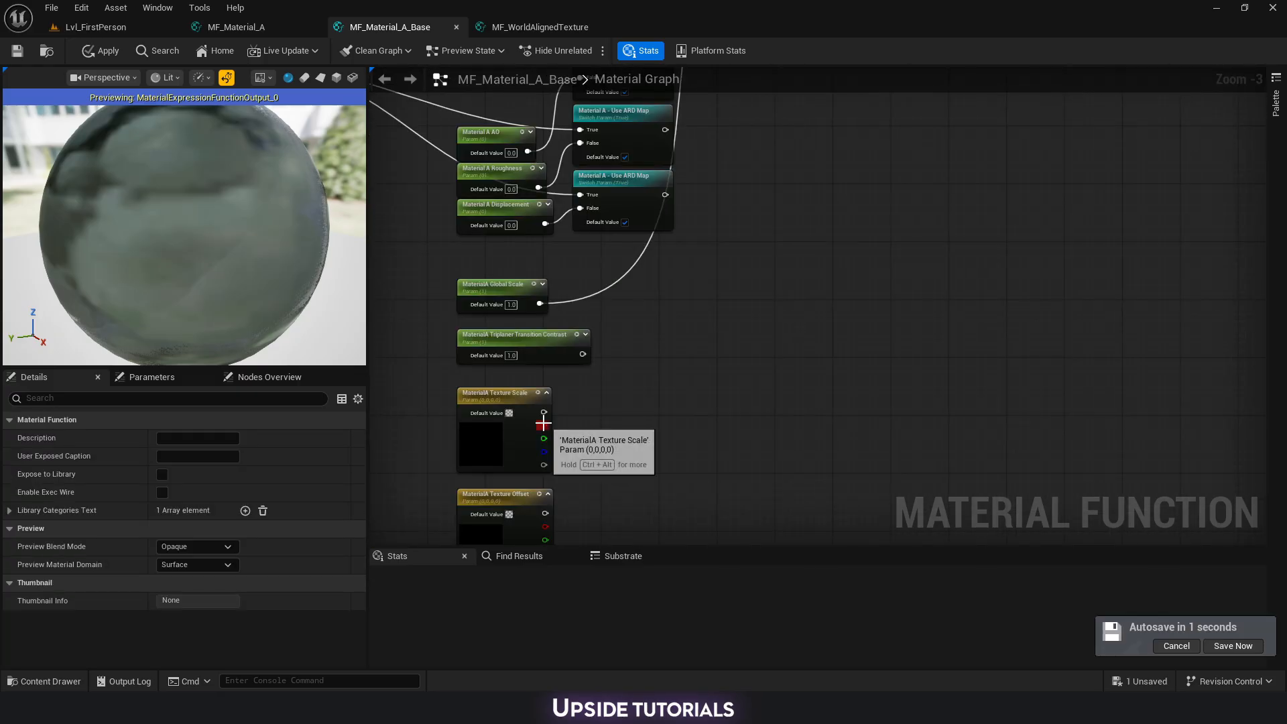
pyautogui.moveTo(543, 423); pyautogui.dragTo(835, 167)
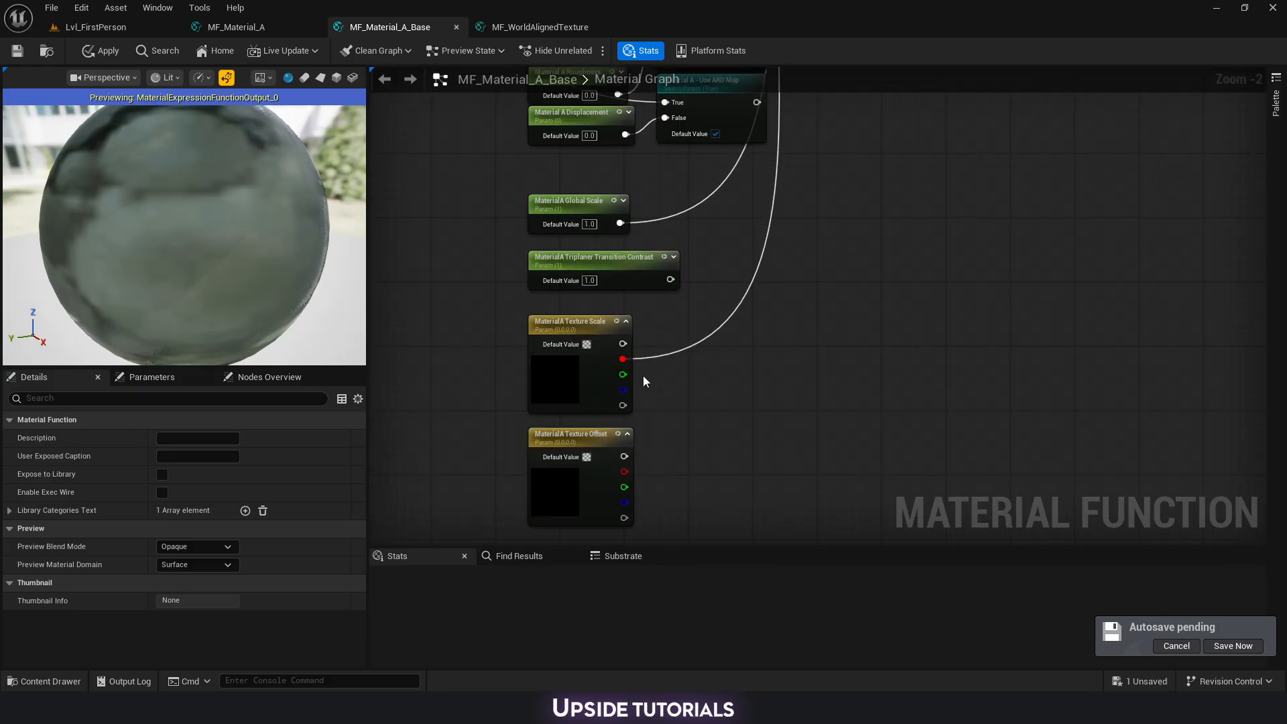
pyautogui.moveTo(623, 374); pyautogui.dragTo(1187, 243)
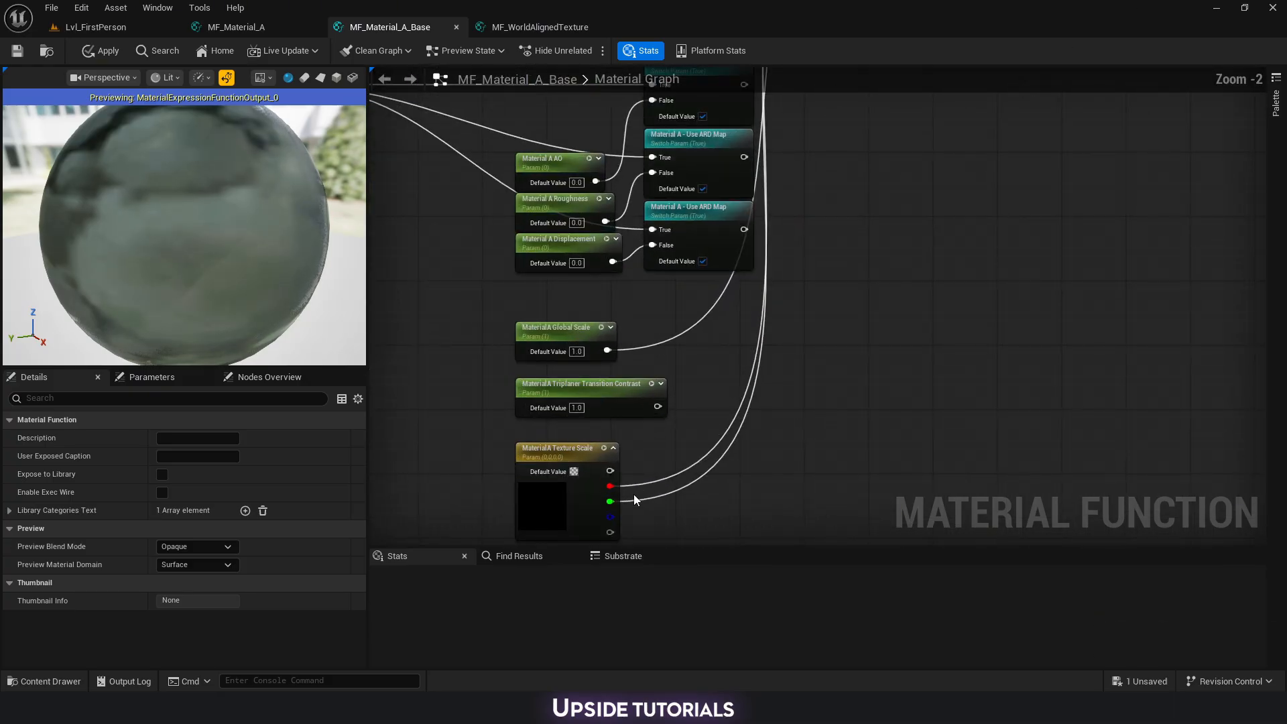
pyautogui.moveTo(610, 517); pyautogui.dragTo(855, 211)
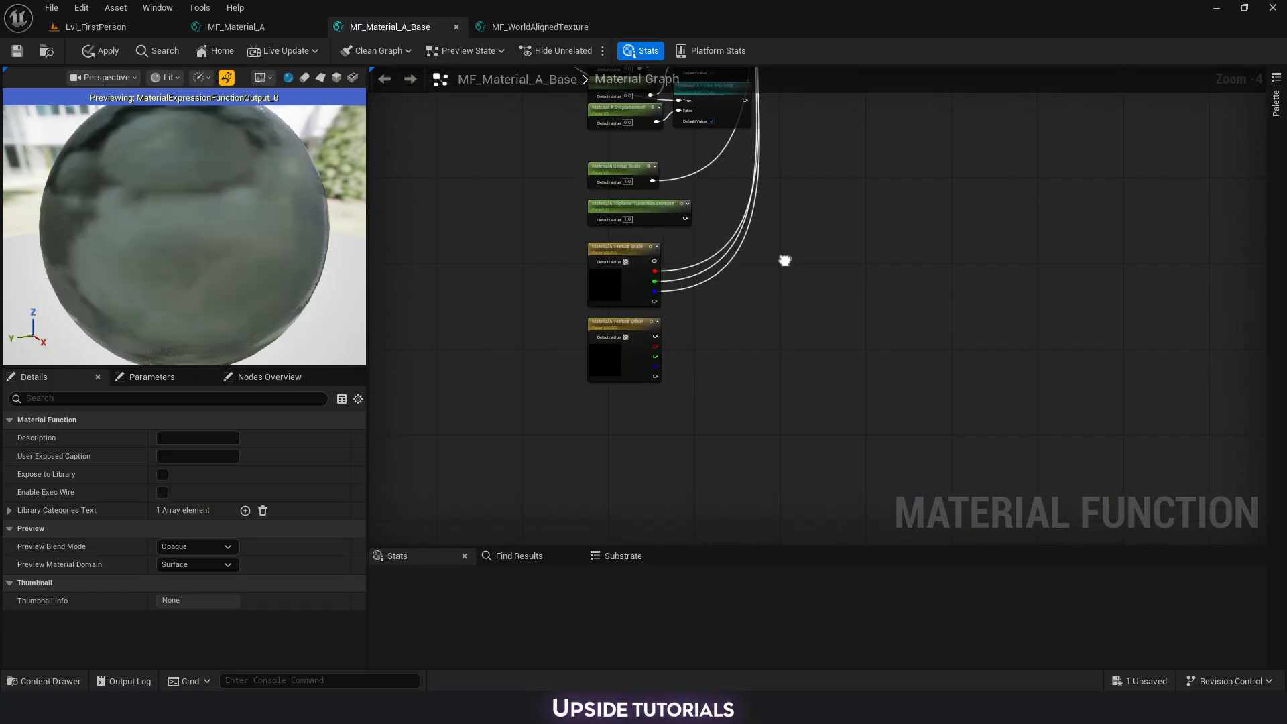
# Connect the red, green and blue outputs of MaterialA Texture Offset to the Texture Side X, Y and Z inputs of MF_WorldAlignedTexture.
pyautogui.moveTo(627, 322); pyautogui.dragTo(624, 269, button='right')
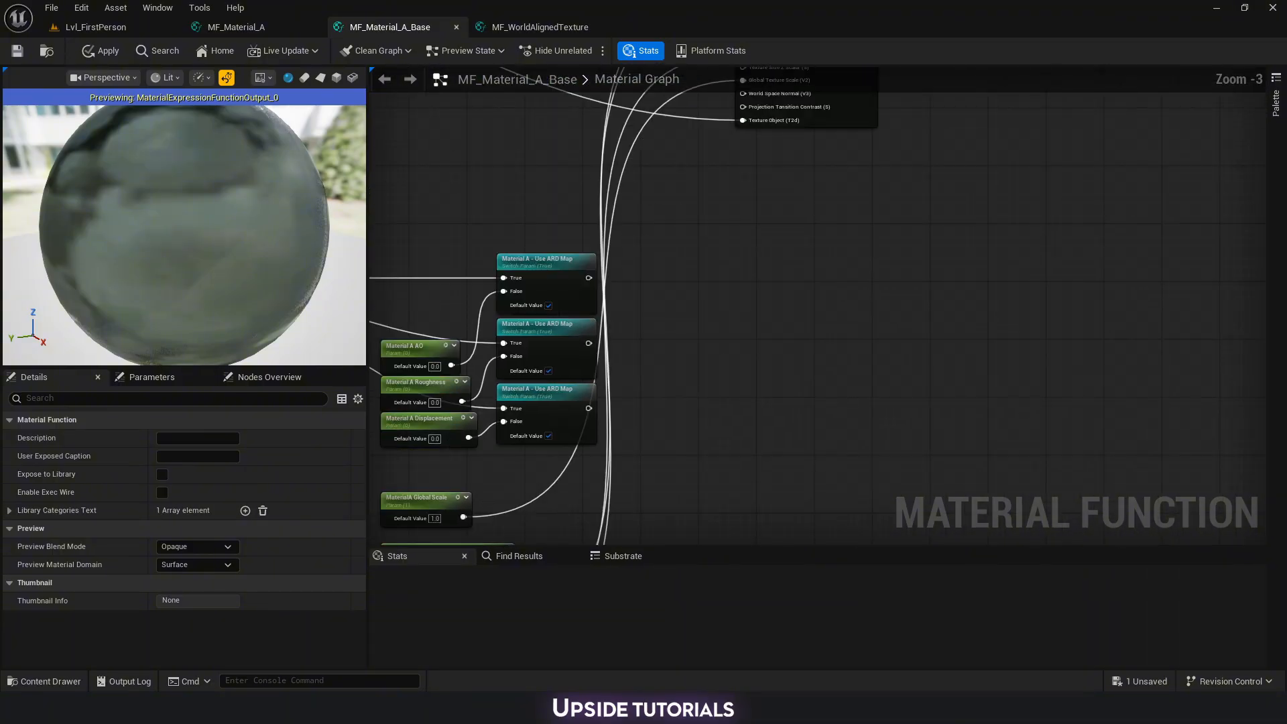
pyautogui.moveTo(508, 537); pyautogui.dragTo(572, 341, button='right')
pyautogui.moveTo(572, 524); pyautogui.dragTo(572, 465, button='right')
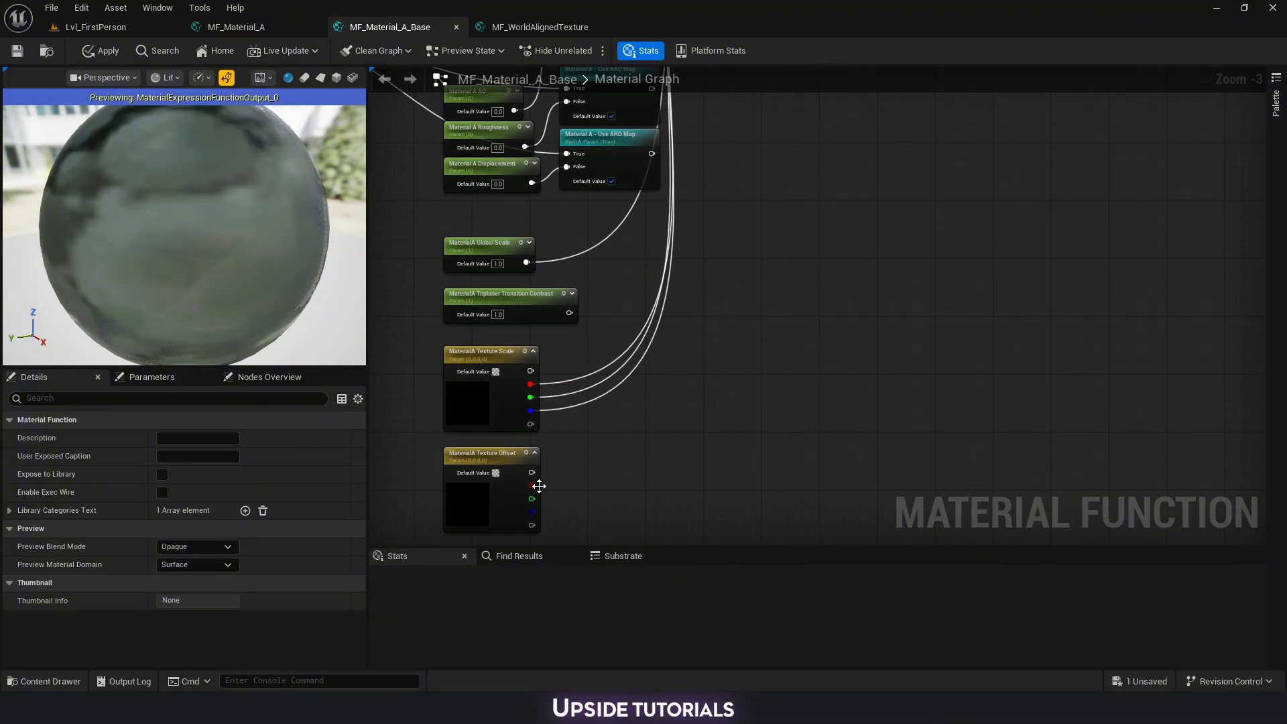
pyautogui.moveTo(533, 485); pyautogui.dragTo(836, 175)
pyautogui.moveTo(746, 516); pyautogui.dragTo(733, 244, button='right')
pyautogui.moveTo(528, 476); pyautogui.dragTo(804, 201)
pyautogui.moveTo(744, 516); pyautogui.dragTo(760, 204, button='right')
pyautogui.moveTo(760, 299); pyautogui.dragTo(760, 205, button='right')
pyautogui.moveTo(536, 496); pyautogui.dragTo(835, 337)
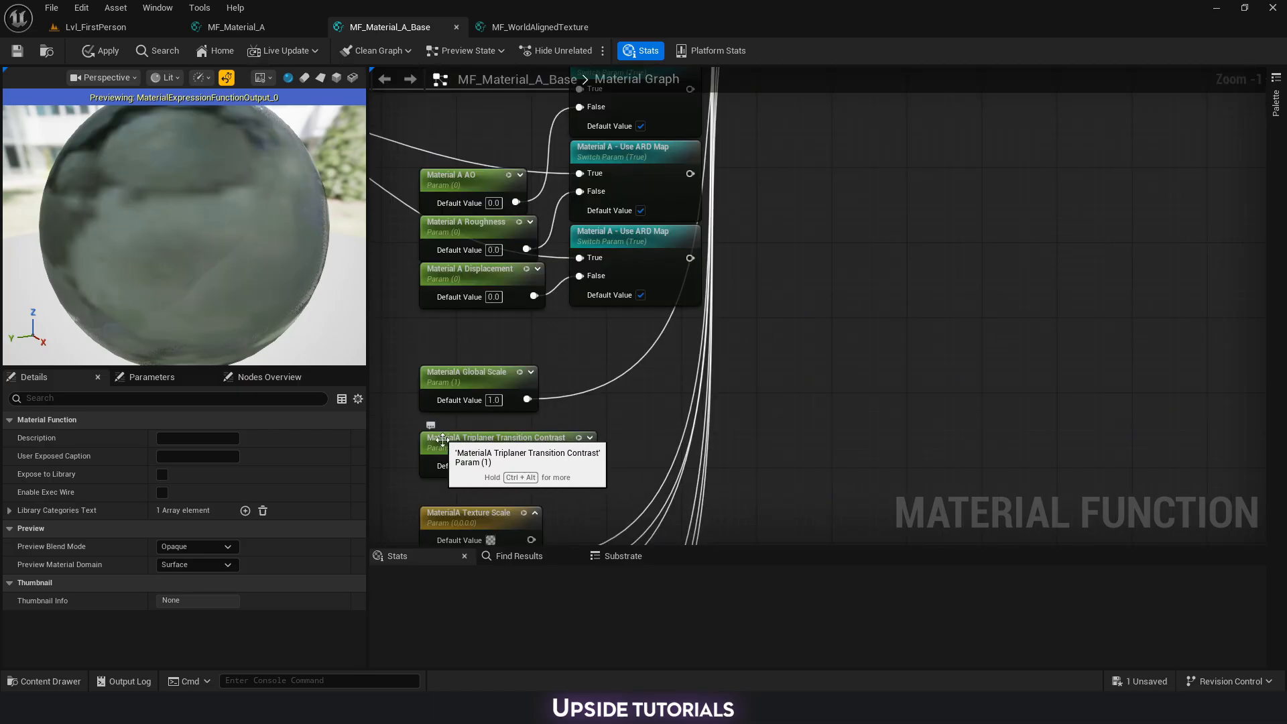
# Connect the MaterialA Triplaner Transition Contrast parameter to the Projection Tansition Contrast input of MF_WorldAlignedTexture.
pyautogui.moveTo(585, 465); pyautogui.dragTo(915, 442)
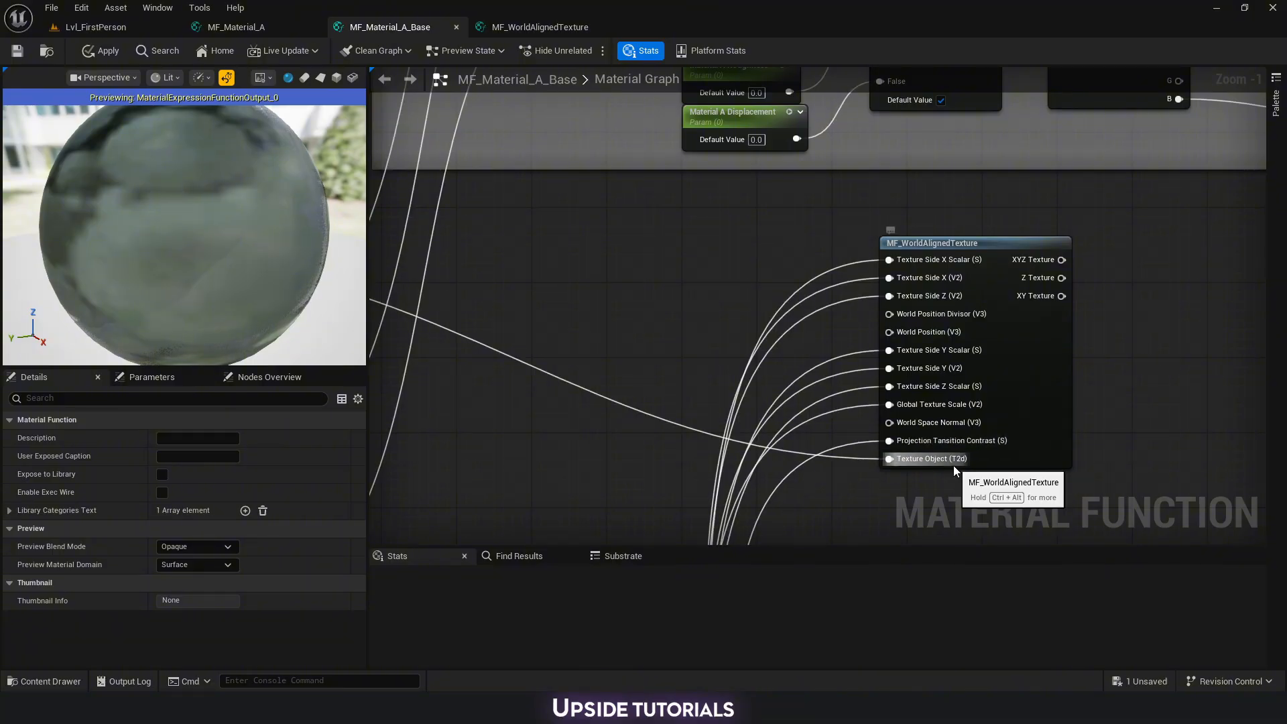
pyautogui.moveTo(1050, 405); pyautogui.dragTo(865, 340, button='right')
pyautogui.scroll(-4, 865, 345)
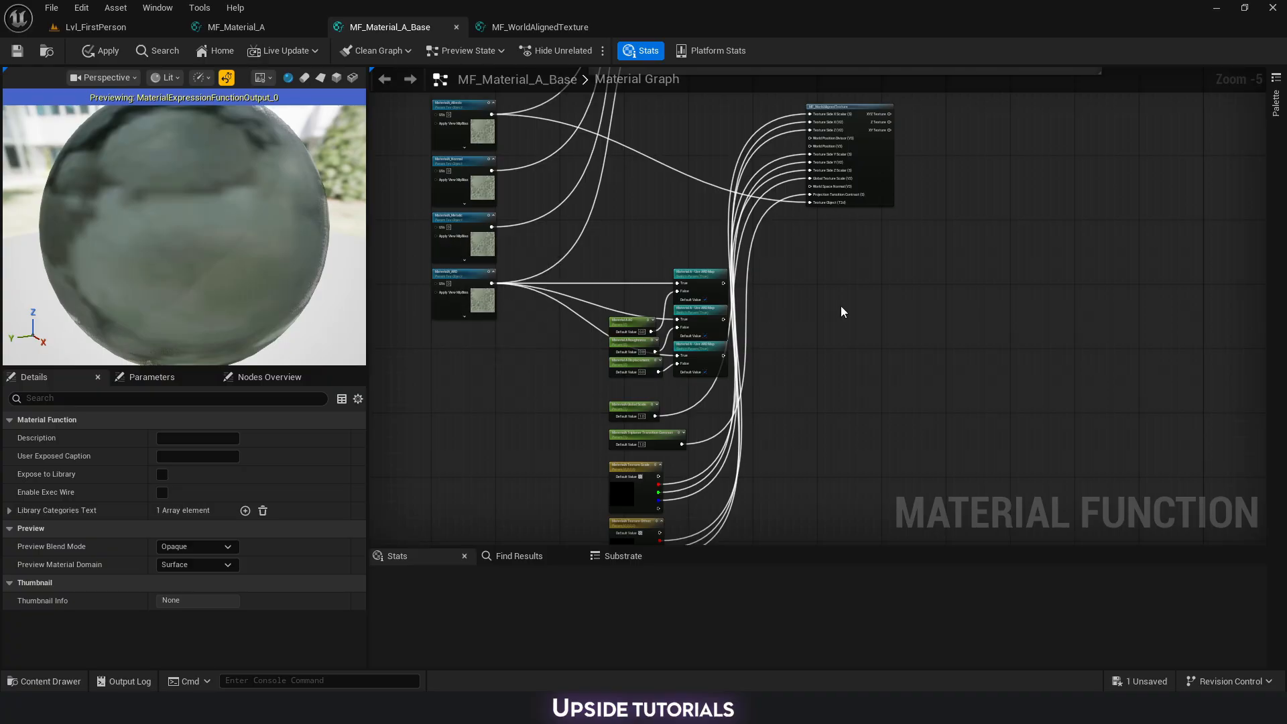
# Duplicate the MF_WorldAlignedTexture node and place the copy directly below the original.
pyautogui.scroll(1, 902, 275)
pyautogui.click(843, 173)
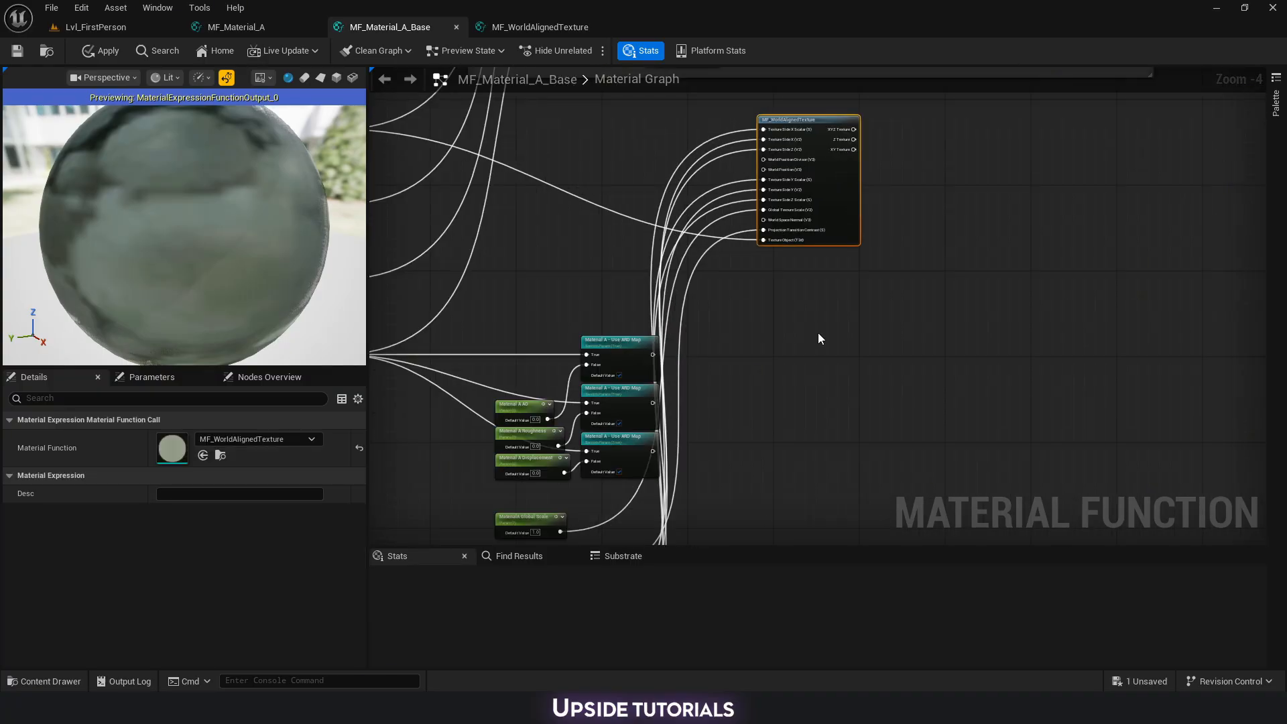
pyautogui.hotkey('ctrl', 'd')
pyautogui.moveTo(819, 335); pyautogui.dragTo(809, 282)
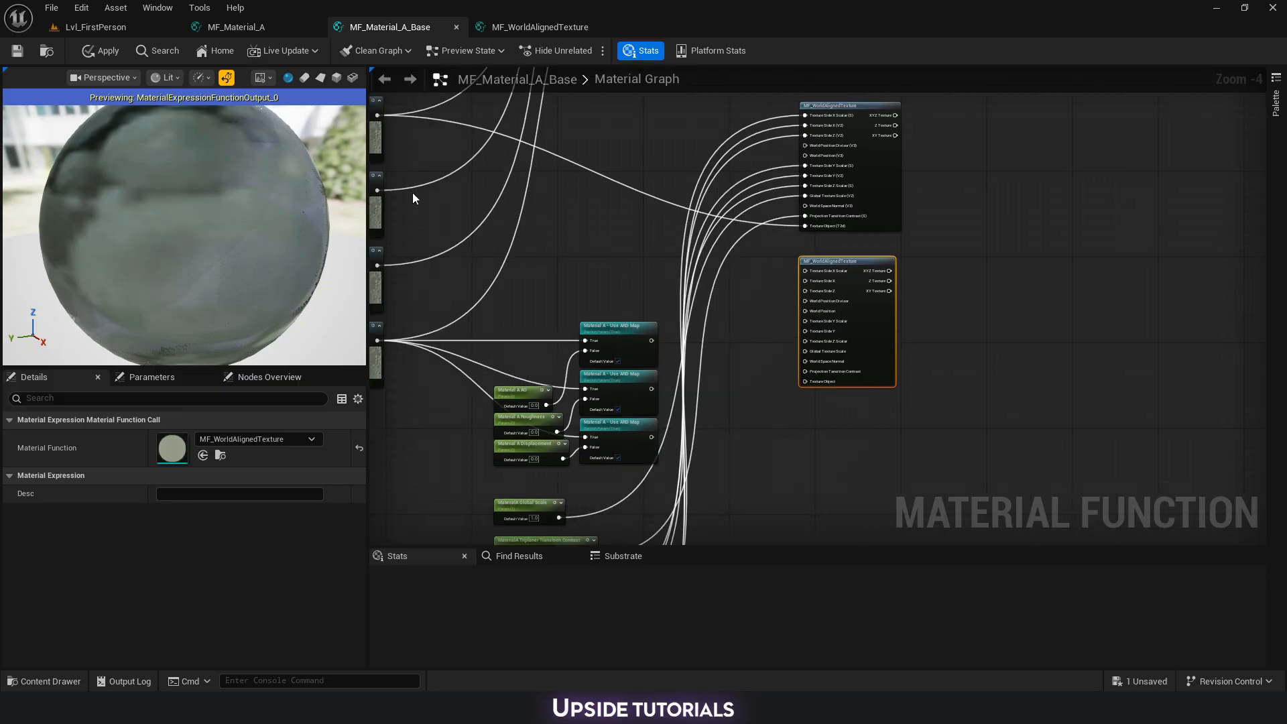
pyautogui.moveTo(412, 192); pyautogui.dragTo(519, 220, button='right')
pyautogui.moveTo(1003, 444); pyautogui.dragTo(876, 328, button='right')
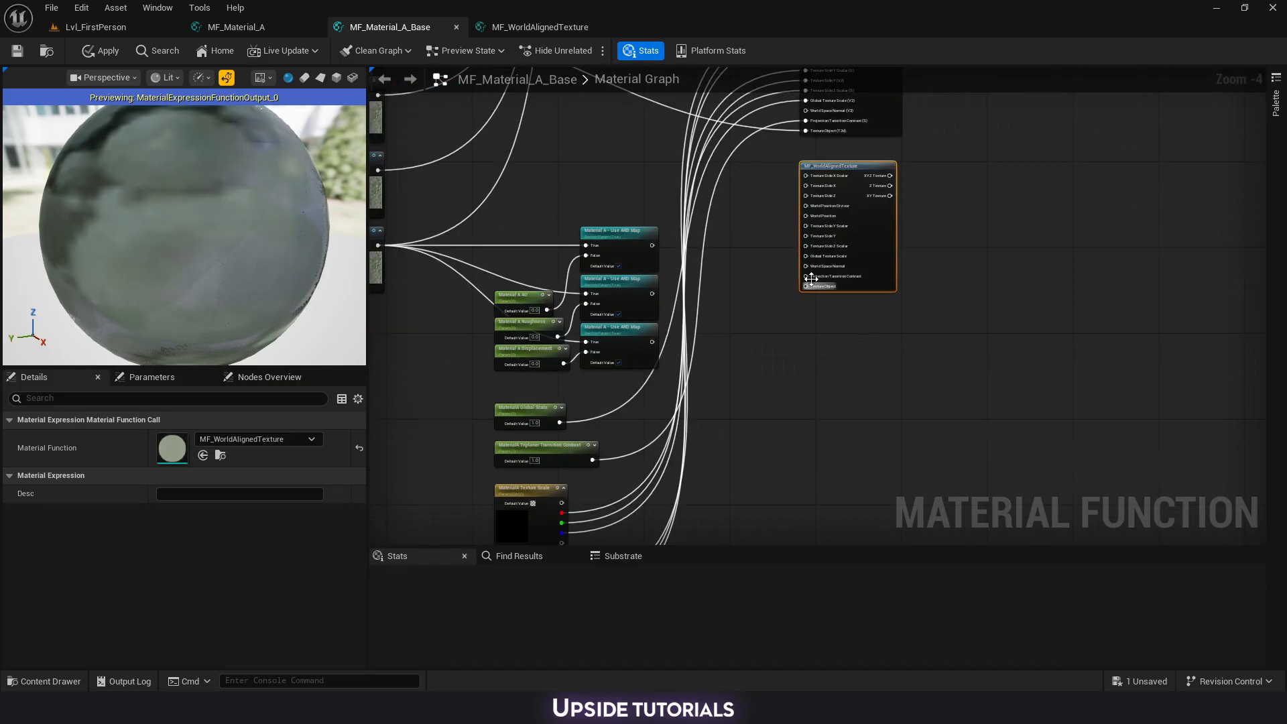
pyautogui.scroll(-2, 814, 298)
pyautogui.scroll(3, 567, 230)
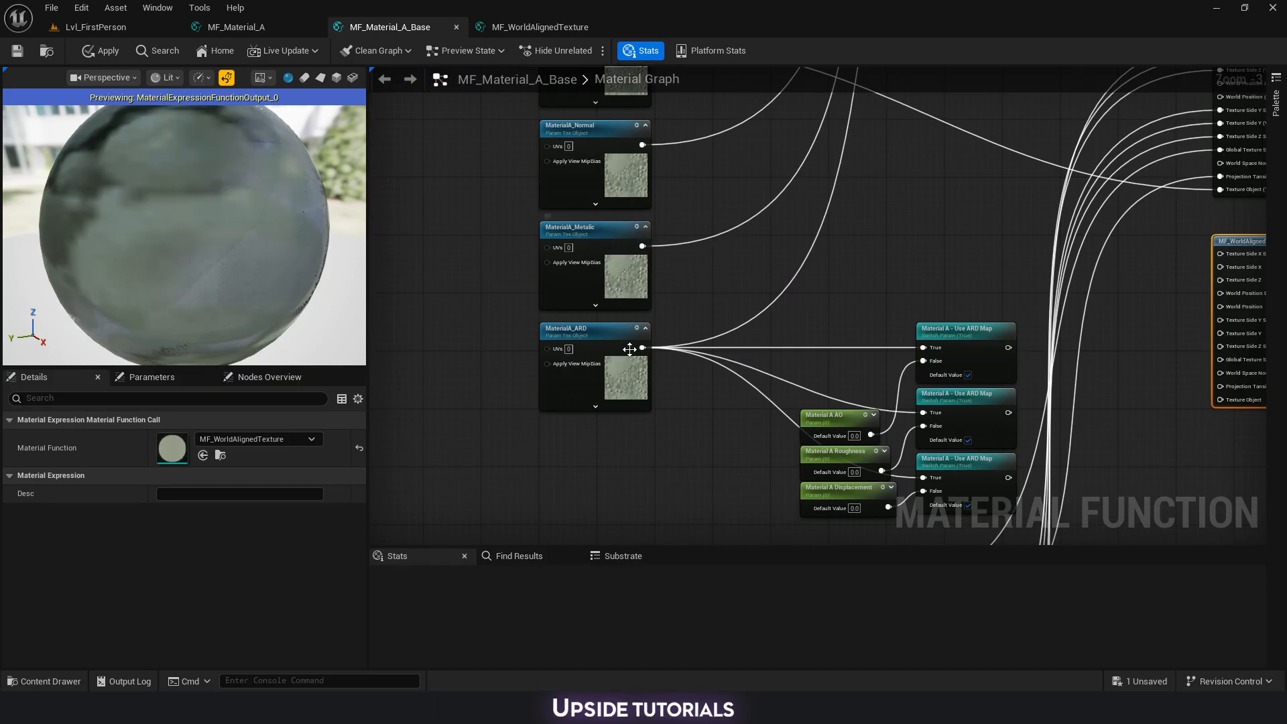
pyautogui.moveTo(775, 325); pyautogui.dragTo(702, 192, button='right')
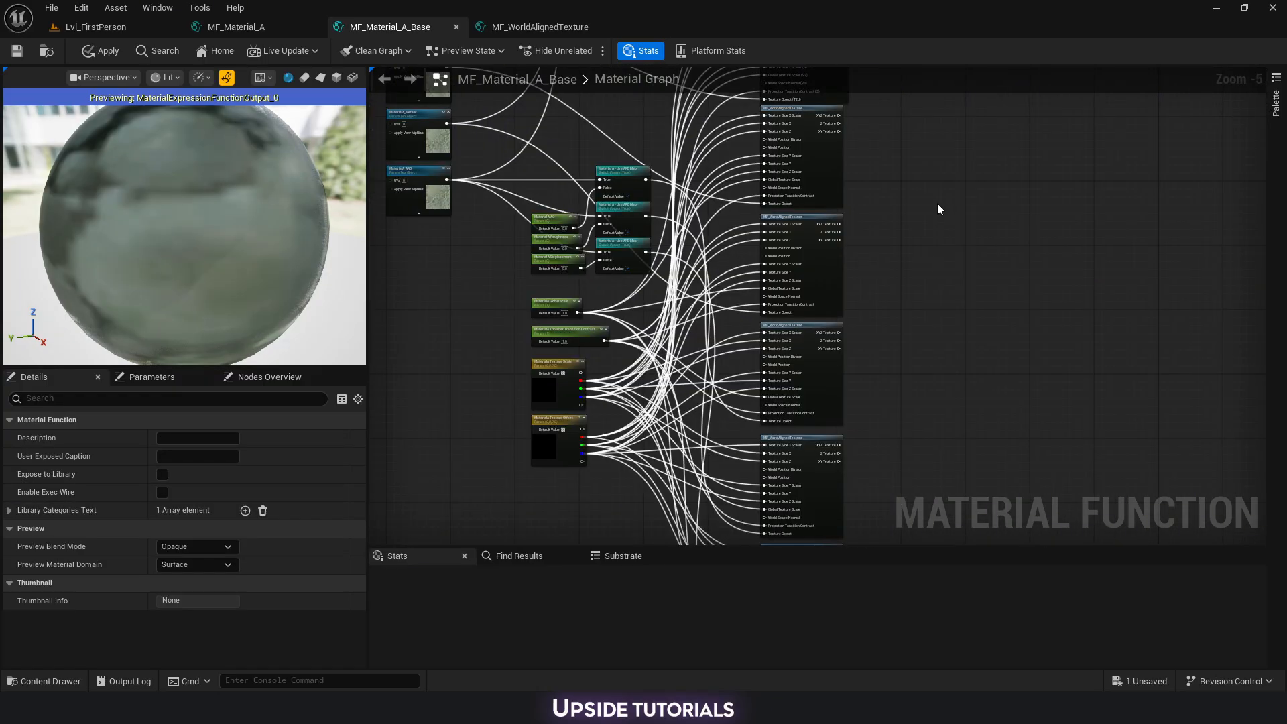
# Examine the stacked MF_WorldAlignedTexture nodes and their connections to the MaterialA parameters and texture inputs.
pyautogui.moveTo(937, 203); pyautogui.dragTo(966, 301, button='right')
pyautogui.moveTo(978, 221); pyautogui.dragTo(751, 223, button='right')
pyautogui.scroll(-2, 768, 279)
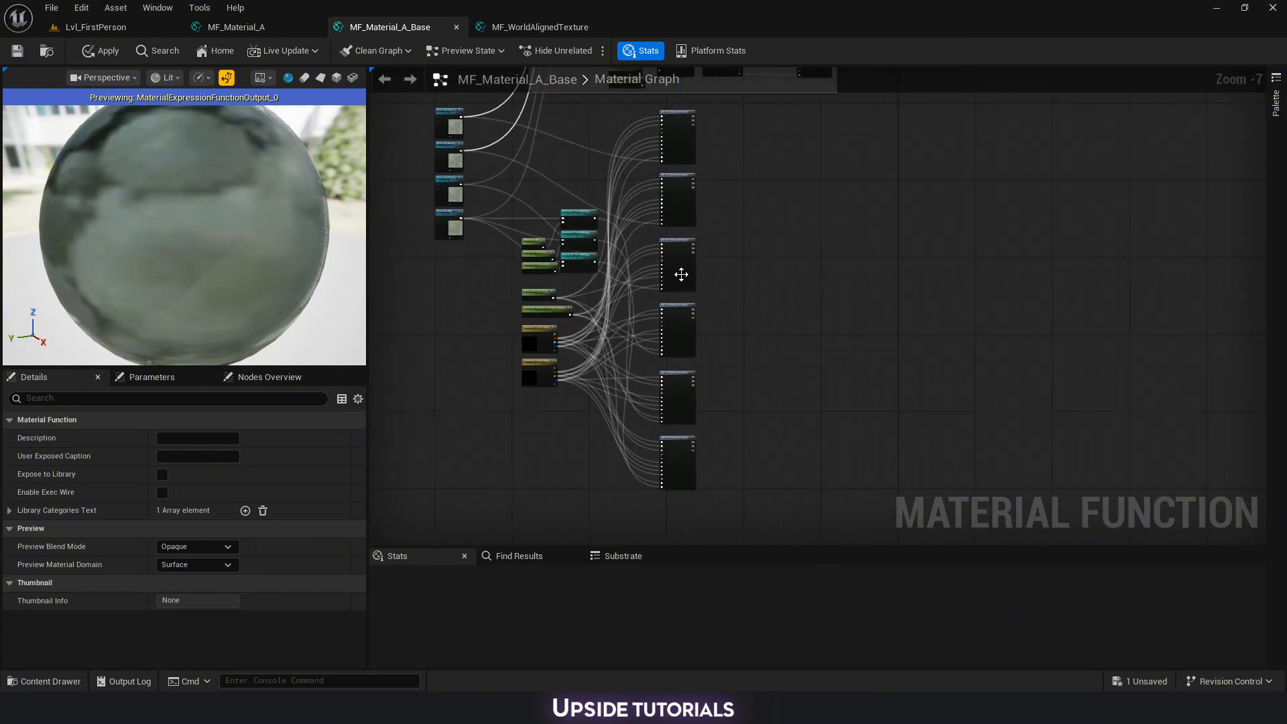
pyautogui.scroll(1, 683, 273)
pyautogui.moveTo(745, 127); pyautogui.dragTo(663, 504)
pyautogui.moveTo(790, 339)
pyautogui.mouseDown(button='right')
pyautogui.moveTo(841, 336)
pyautogui.moveTo(700, 351)
pyautogui.moveTo(804, 345)
pyautogui.moveTo(956, 371)
pyautogui.moveTo(791, 361)
pyautogui.mouseUp(button='right')
pyautogui.click(841, 337)
pyautogui.scroll(3, 618, 214)
pyautogui.scroll(-2, 1032, 231)
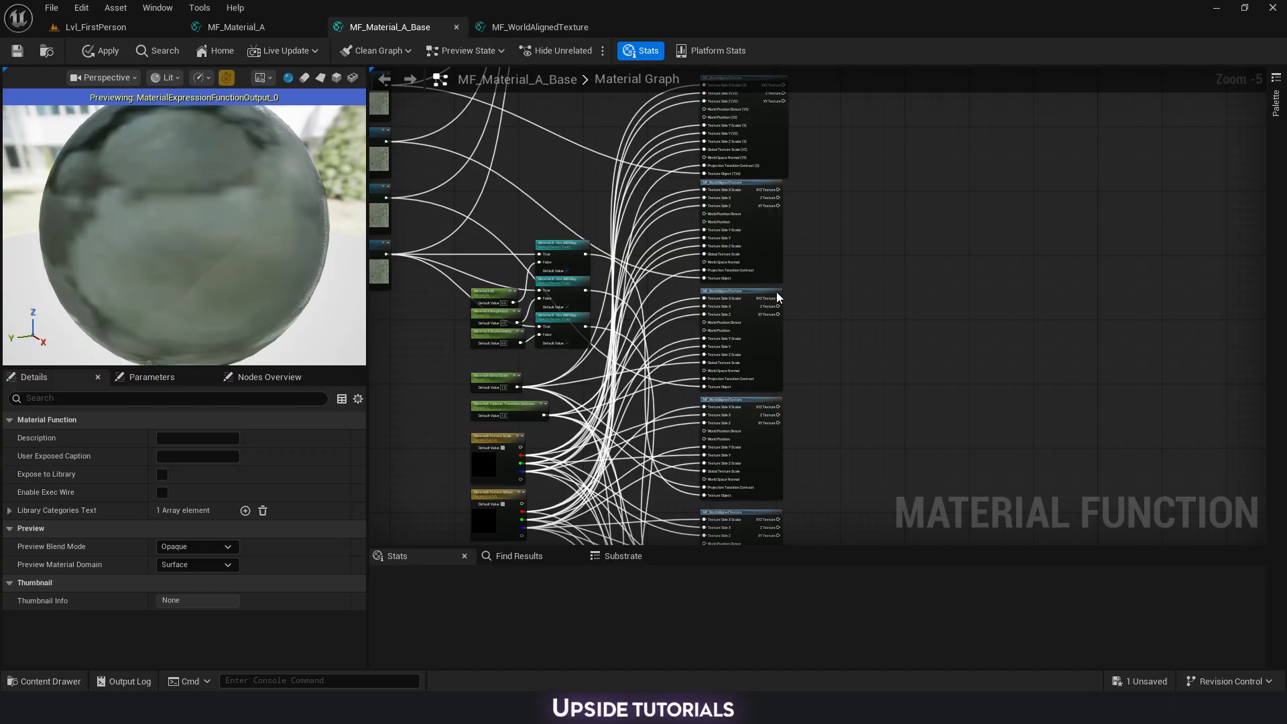
pyautogui.moveTo(862, 269); pyautogui.dragTo(726, 310, button='right')
pyautogui.moveTo(704, 376); pyautogui.dragTo(723, 301, button='right')
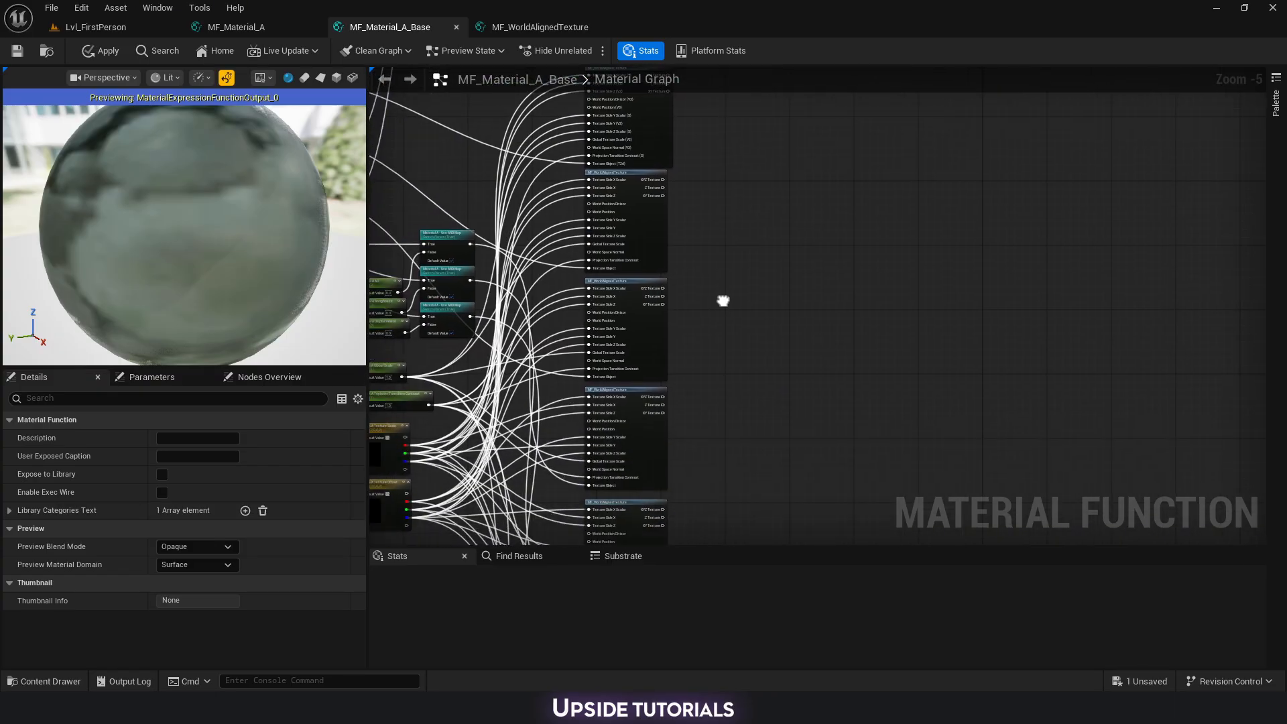
pyautogui.scroll(-2, 657, 239)
pyautogui.moveTo(686, 158); pyautogui.dragTo(831, 359)
pyautogui.moveTo(871, 295); pyautogui.dragTo(891, 386, button='right')
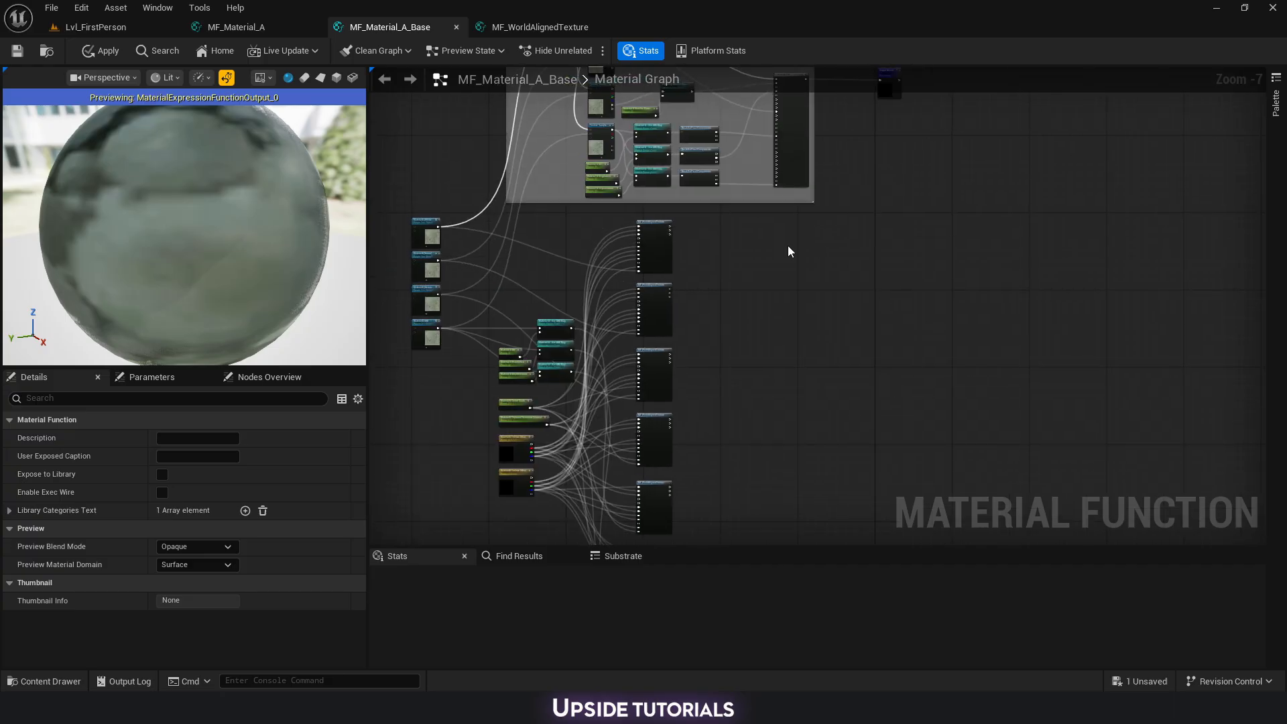
# Copy the MakeMaterialAttributes node from the commented group and place the copy beside the topmost MF_WorldAlignedTexture node.
pyautogui.moveTo(778, 165); pyautogui.dragTo(790, 229, button='right')
pyautogui.scroll(2, 791, 225)
pyautogui.click(795, 114)
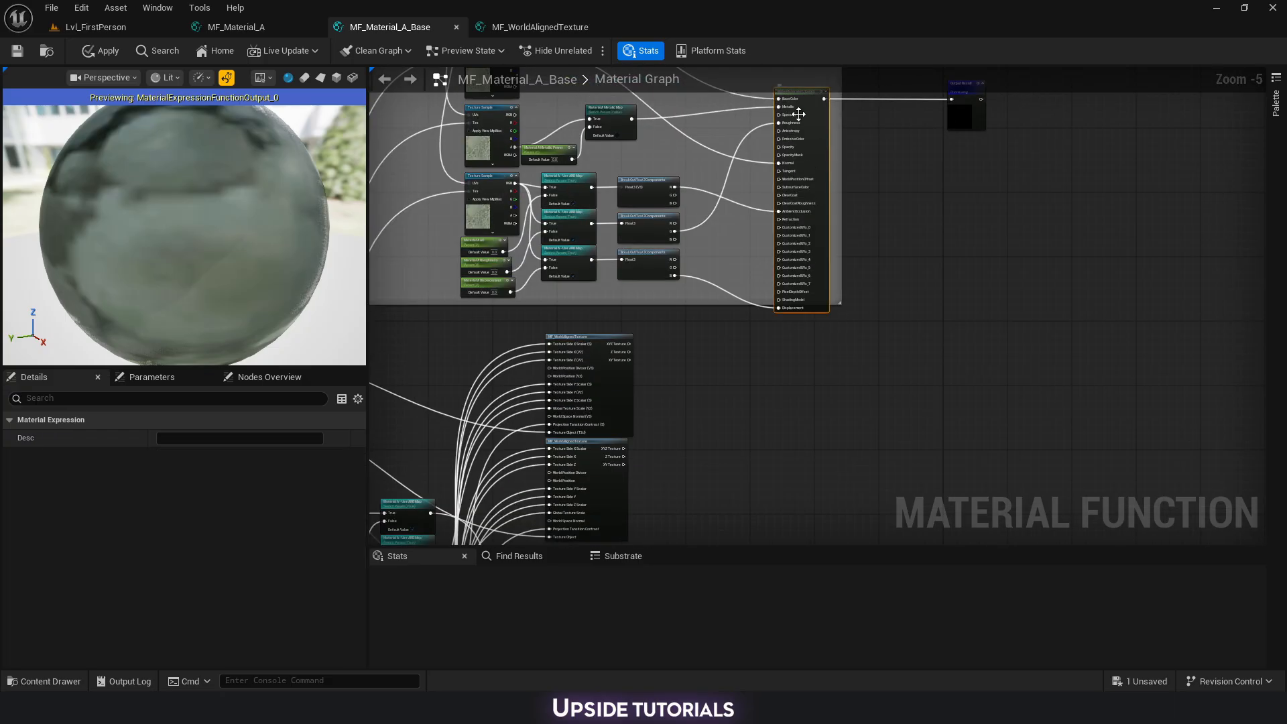
pyautogui.scroll(3, 784, 111)
pyautogui.moveTo(912, 209); pyautogui.dragTo(897, 277, button='right')
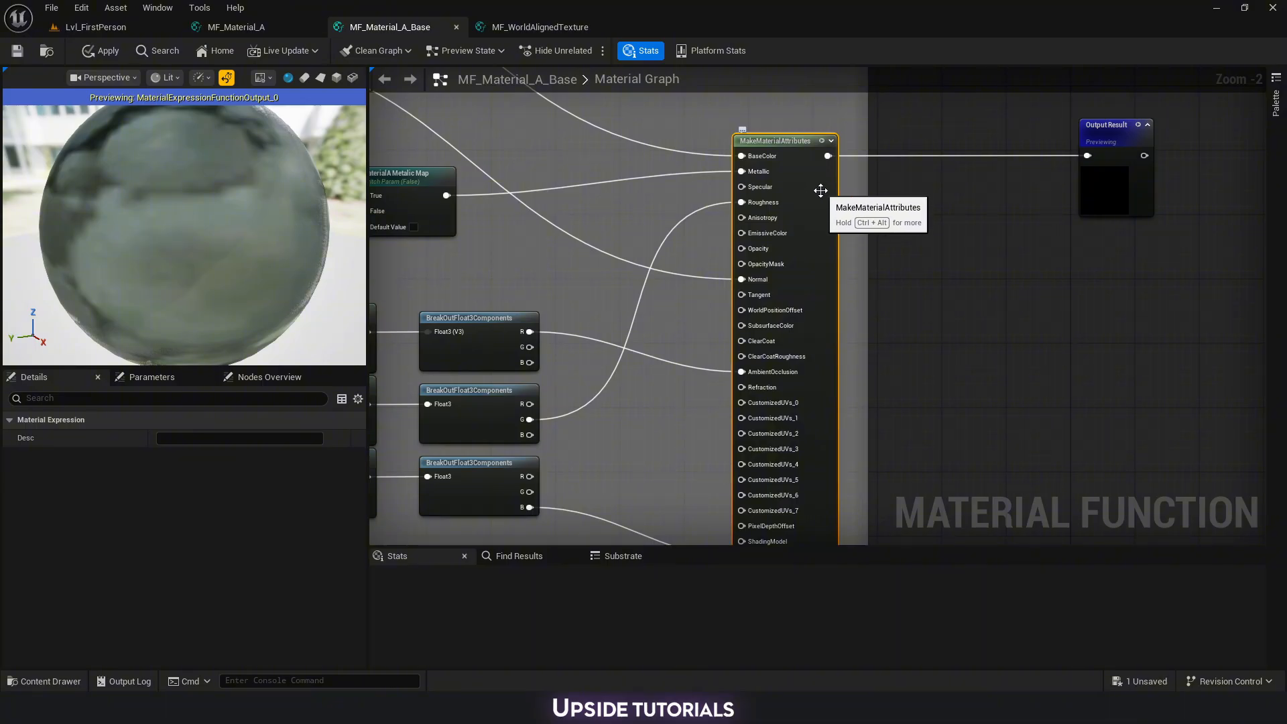
pyautogui.moveTo(914, 343); pyautogui.dragTo(923, 194, button='right')
pyautogui.scroll(-2, 924, 194)
pyautogui.moveTo(876, 389); pyautogui.dragTo(844, 223, button='right')
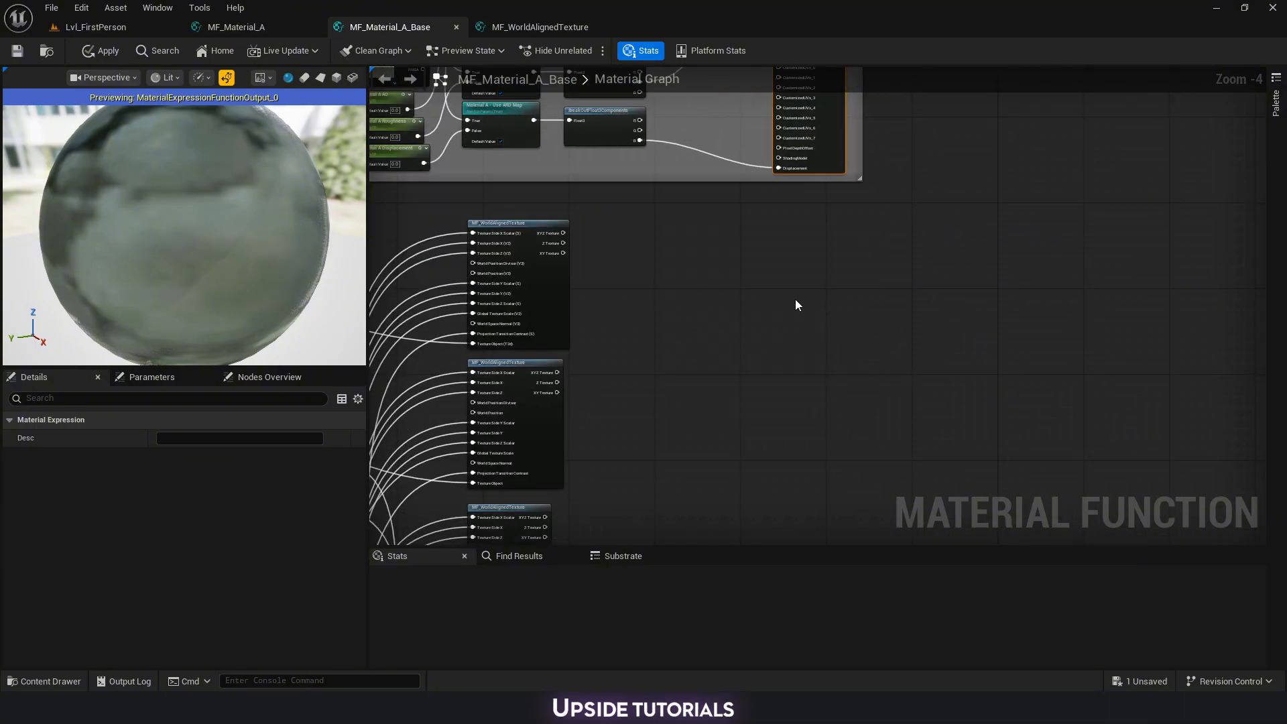
pyautogui.hotkey('ctrl', 'v')
pyautogui.moveTo(834, 299); pyautogui.dragTo(807, 230)
pyautogui.moveTo(900, 211); pyautogui.dragTo(847, 293, button='right')
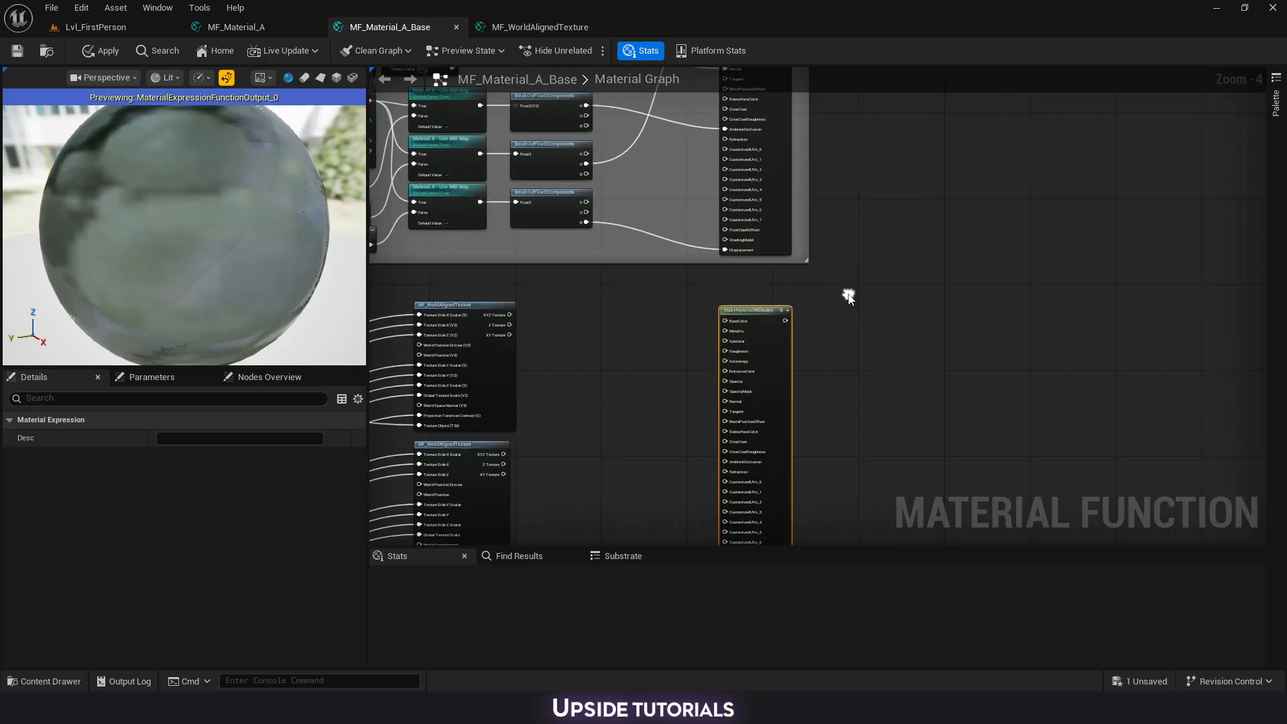
# Duplicate the new MakeMaterialAttributes node and place the second copy directly below it.
pyautogui.moveTo(714, 321); pyautogui.dragTo(662, 69, button='right')
pyautogui.hotkey('ctrl', 'd')
pyautogui.moveTo(843, 376); pyautogui.dragTo(808, 344)
pyautogui.moveTo(678, 182); pyautogui.dragTo(751, 347, button='right')
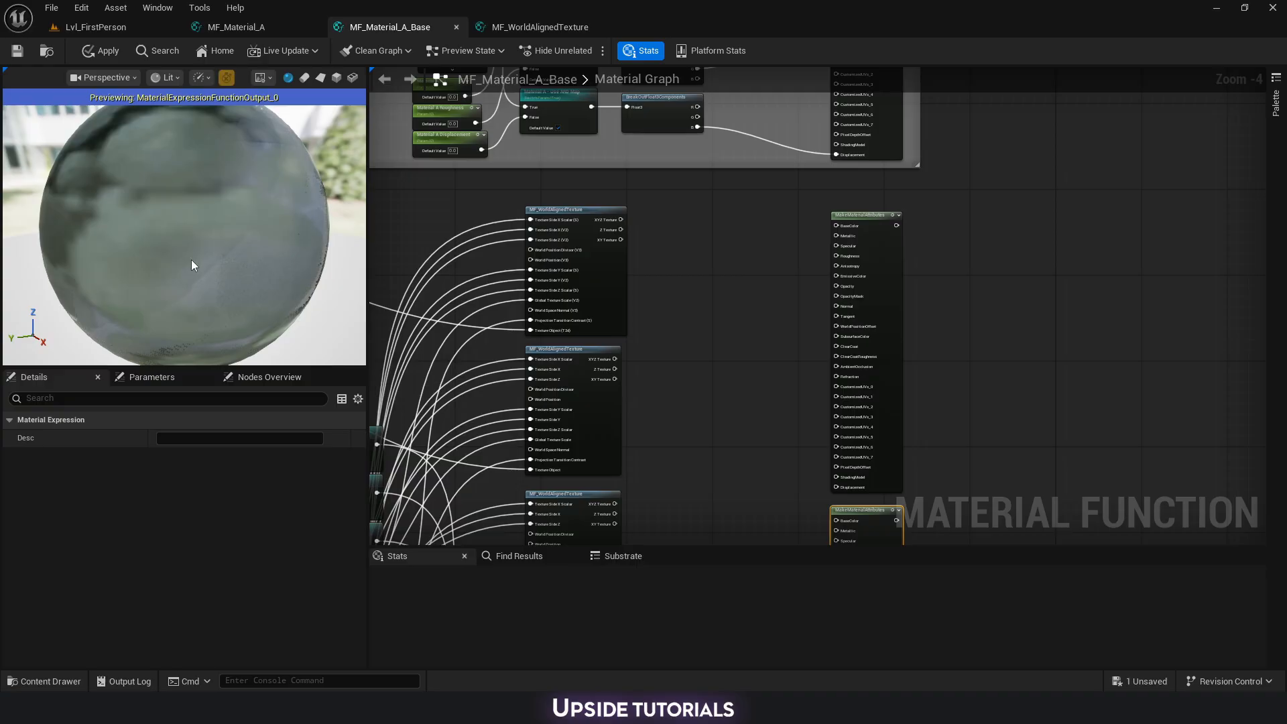
# Connect the topmost MF_WorldAlignedTexture's XY Texture to the lower MakeMaterialAttributes' BaseColor and its XYZ Texture to the upper one's BaseColor.
pyautogui.scroll(2, 677, 259)
pyautogui.click(741, 351)
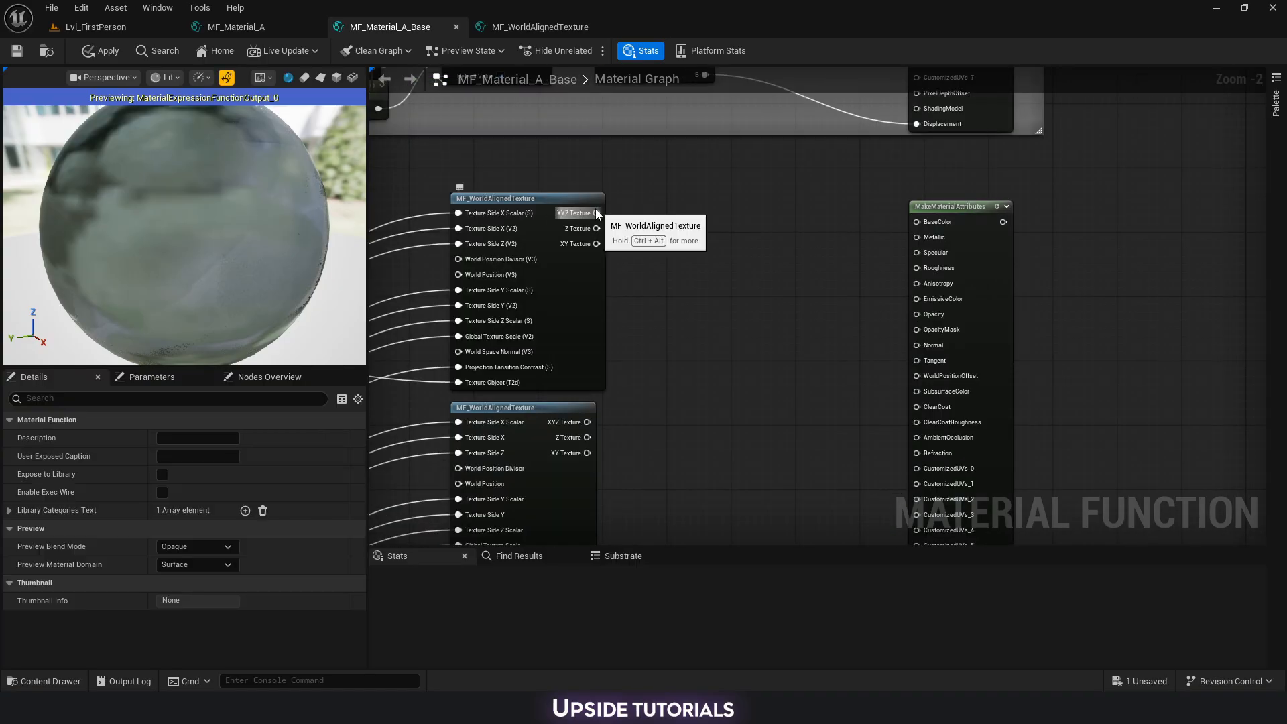
pyautogui.moveTo(596, 245); pyautogui.dragTo(923, 206)
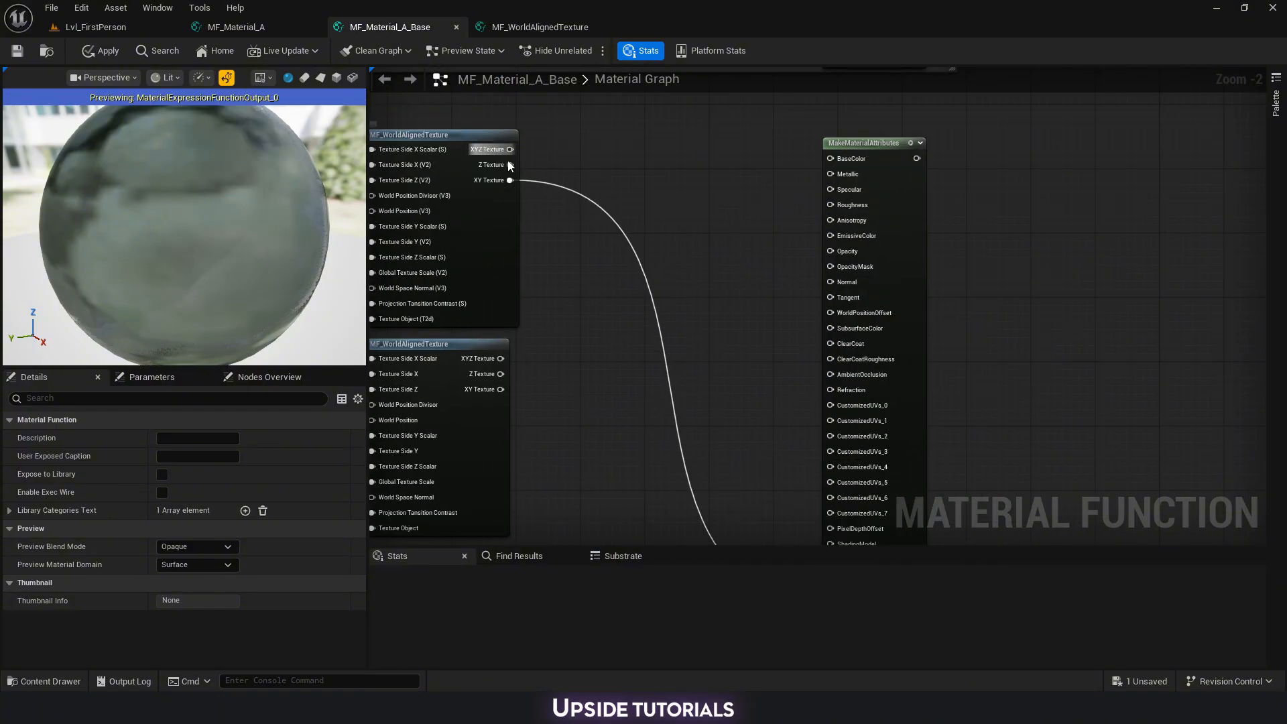
pyautogui.moveTo(510, 149); pyautogui.dragTo(846, 160)
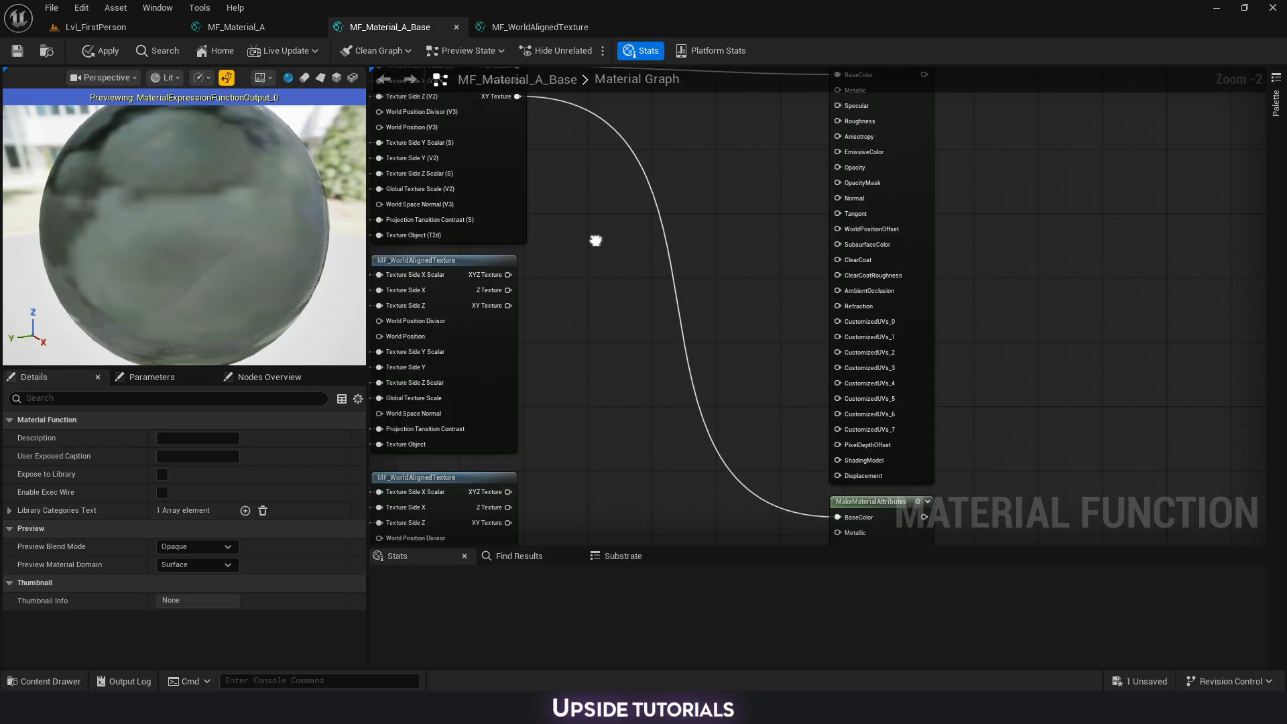
# Add a ComponentMask node beside the second MF_WorldAlignedTexture node and leave only its G channel enabled.
pyautogui.moveTo(592, 239); pyautogui.dragTo(640, 216, button='right')
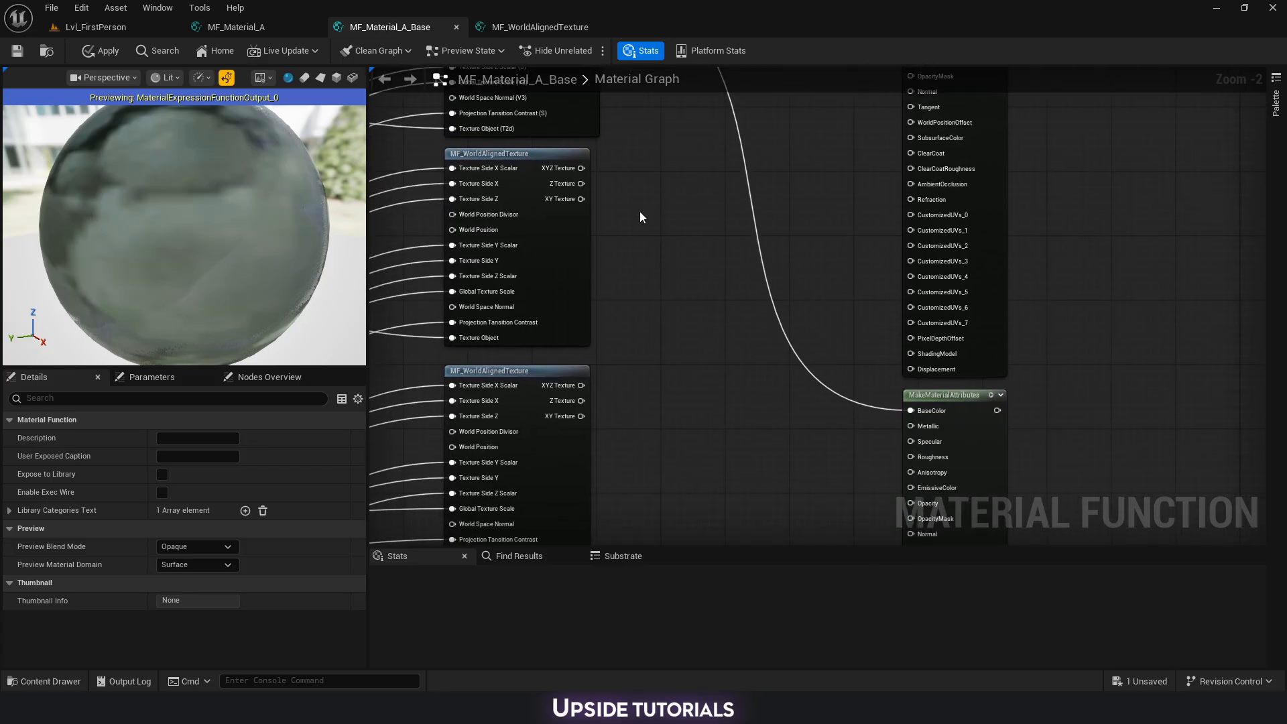
pyautogui.rightClick(659, 210)
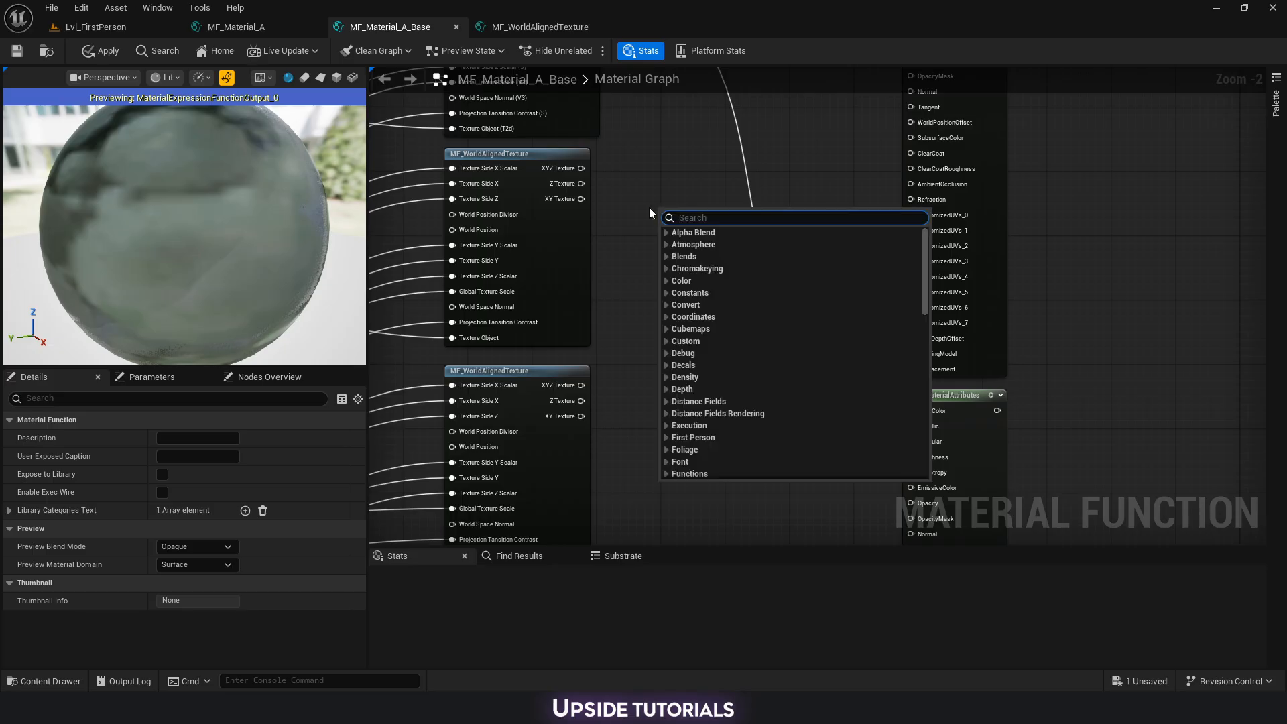
pyautogui.click(648, 196)
pyautogui.rightClick(644, 218)
pyautogui.write('m')
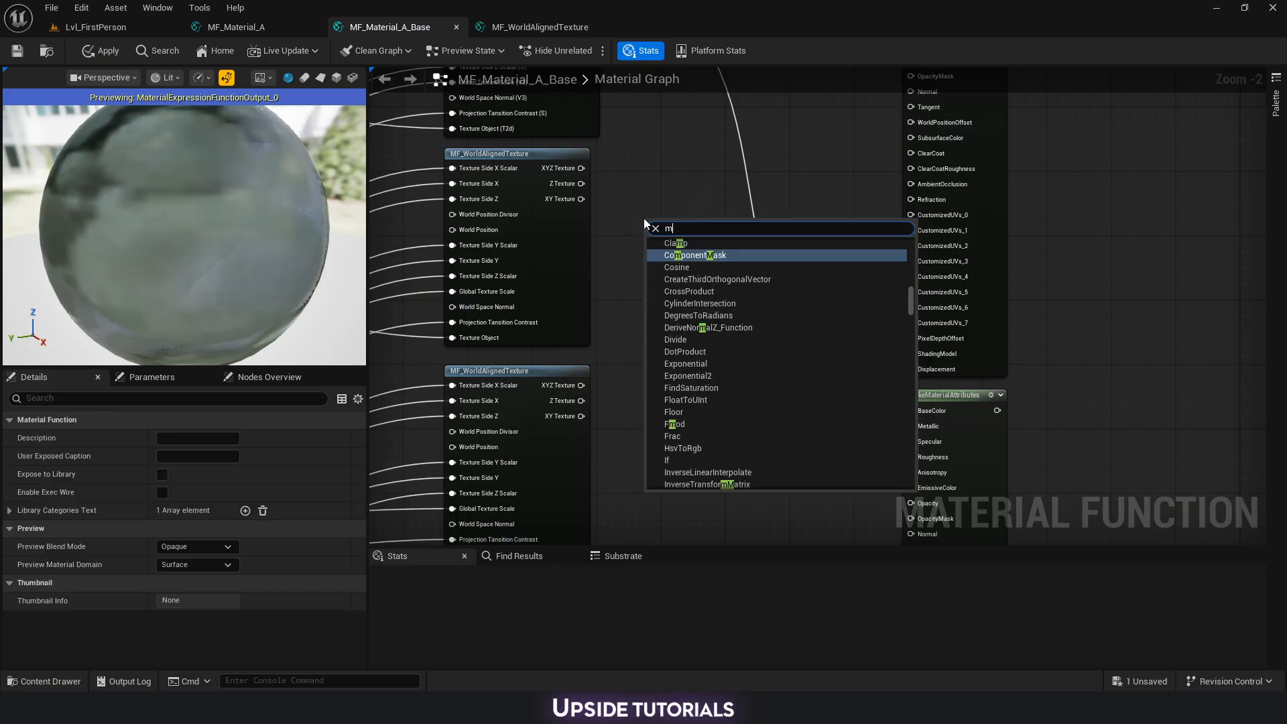
pyautogui.write('ask')
pyautogui.click(686, 256)
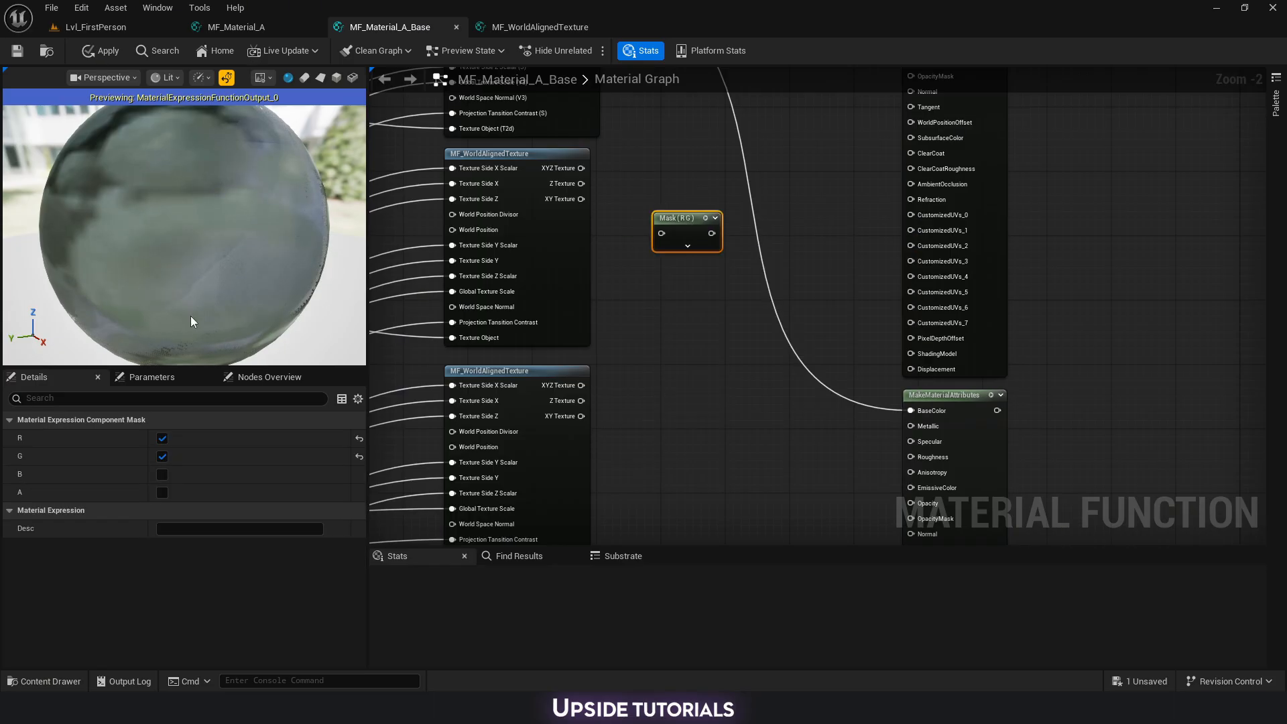
pyautogui.click(162, 438)
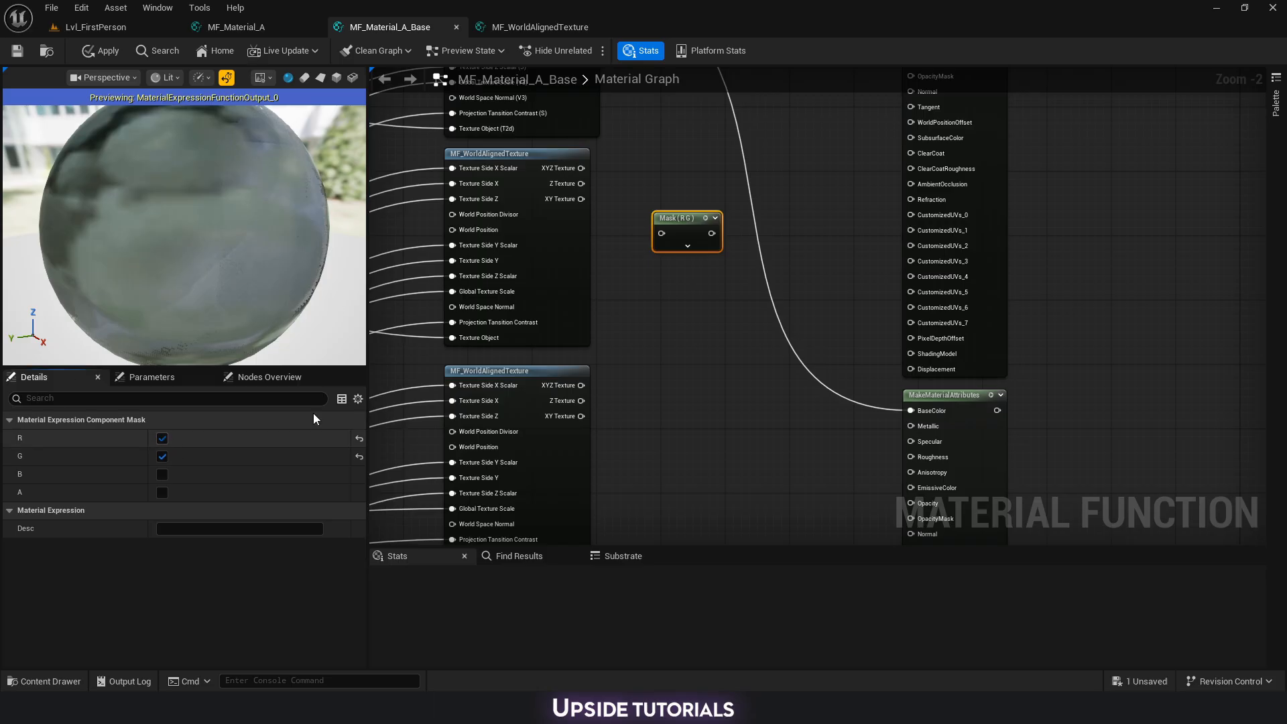
# Duplicate the green mask below itself, feeding XY Texture into the upper mask and XYZ Texture into the lower one.
pyautogui.hotkey('ctrl', 'd')
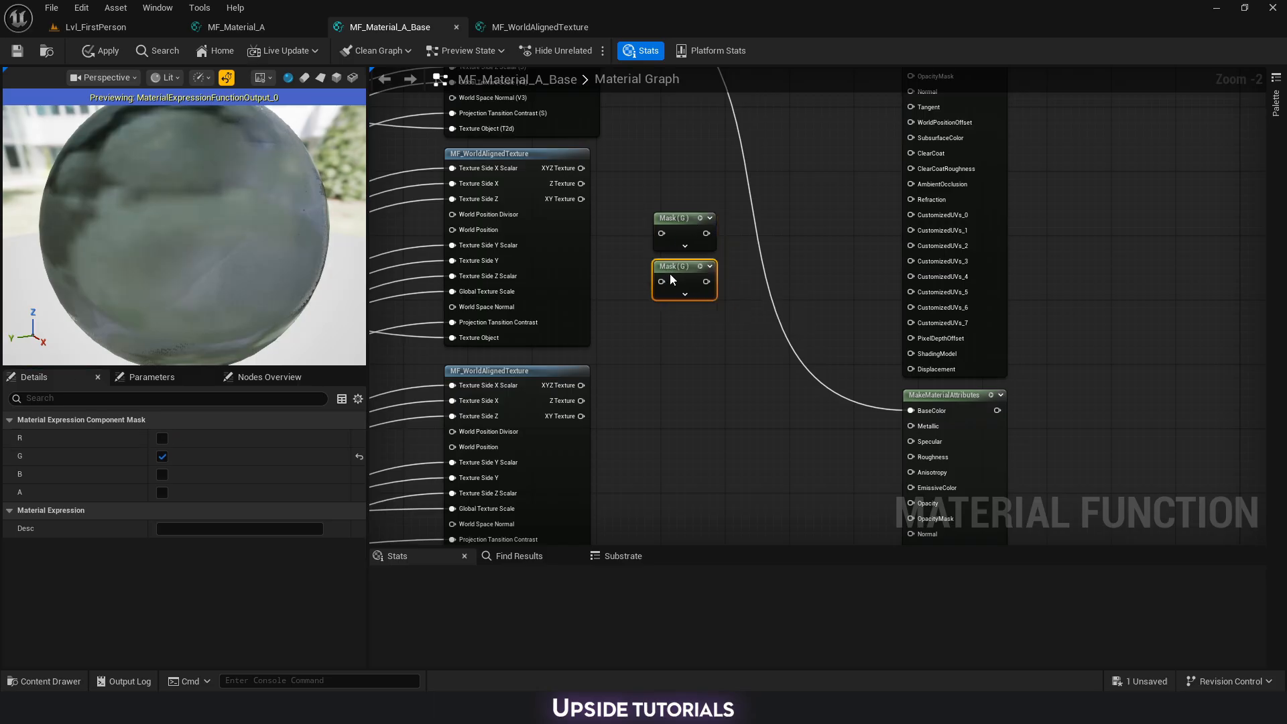
pyautogui.moveTo(626, 226); pyautogui.dragTo(654, 247, button='right')
pyautogui.click(654, 248)
pyautogui.moveTo(609, 221); pyautogui.dragTo(691, 255)
pyautogui.moveTo(609, 191); pyautogui.dragTo(691, 314)
# Copy the Material A - Use ARD Map switch and paste two copies beside the green masks.
pyautogui.moveTo(735, 250); pyautogui.dragTo(988, 287, button='right')
pyautogui.click(822, 322)
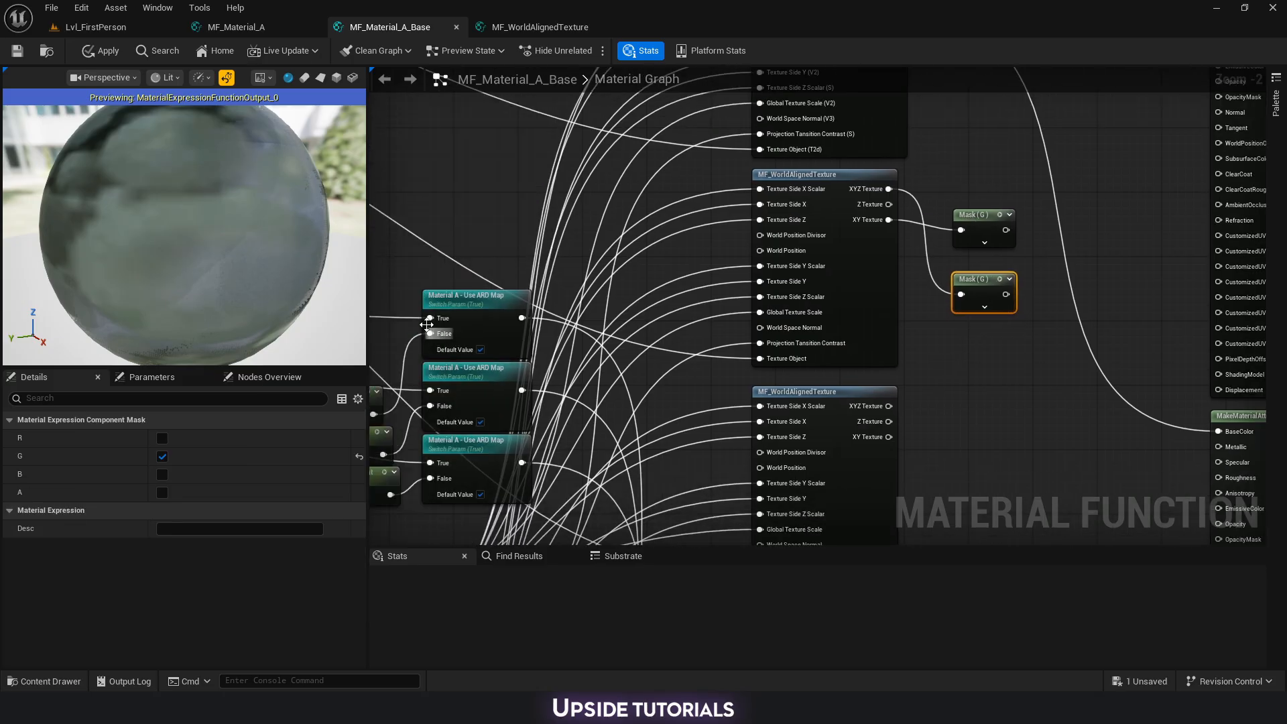
pyautogui.click(446, 297)
pyautogui.hotkey('ctrl', 'v')
pyautogui.moveTo(1072, 239); pyautogui.dragTo(870, 253, button='right')
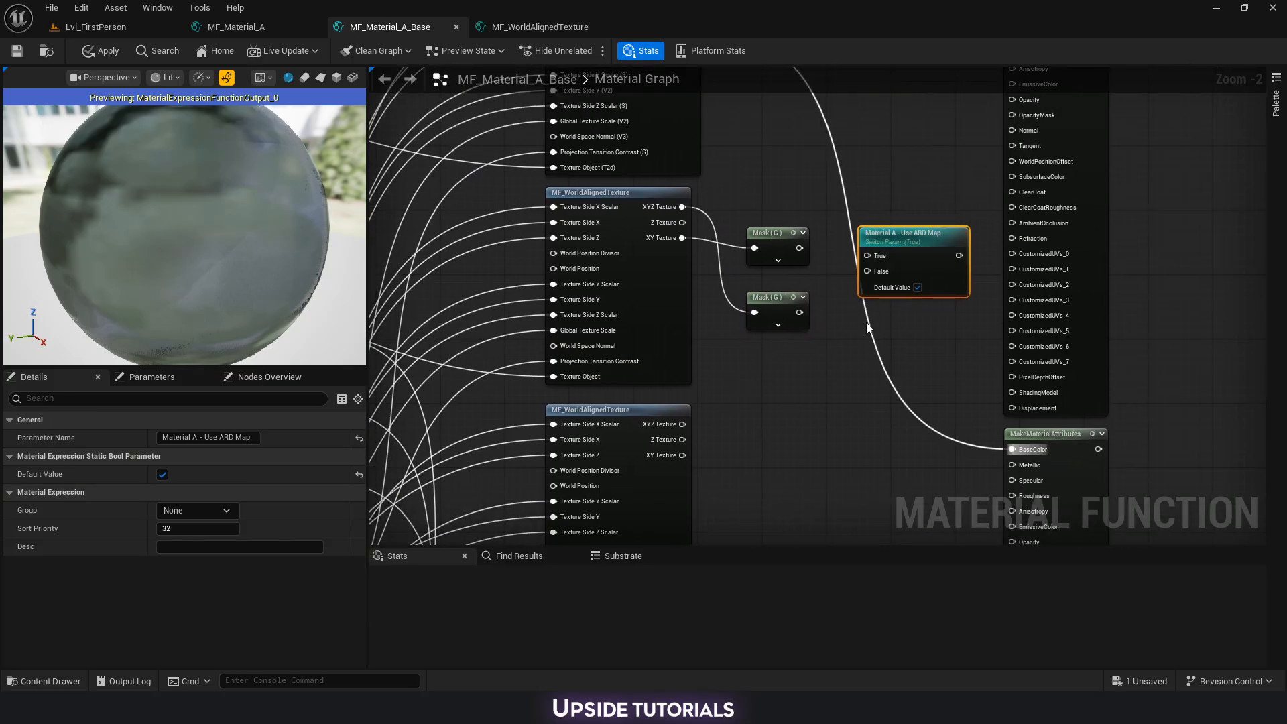
pyautogui.hotkey('ctrl', 'v')
pyautogui.scroll(2, 901, 253)
# Connect each green mask to the True input of its Use ARD Map switch, and XYZ Texture to the lower switch's False input.
pyautogui.moveTo(901, 224); pyautogui.dragTo(769, 240)
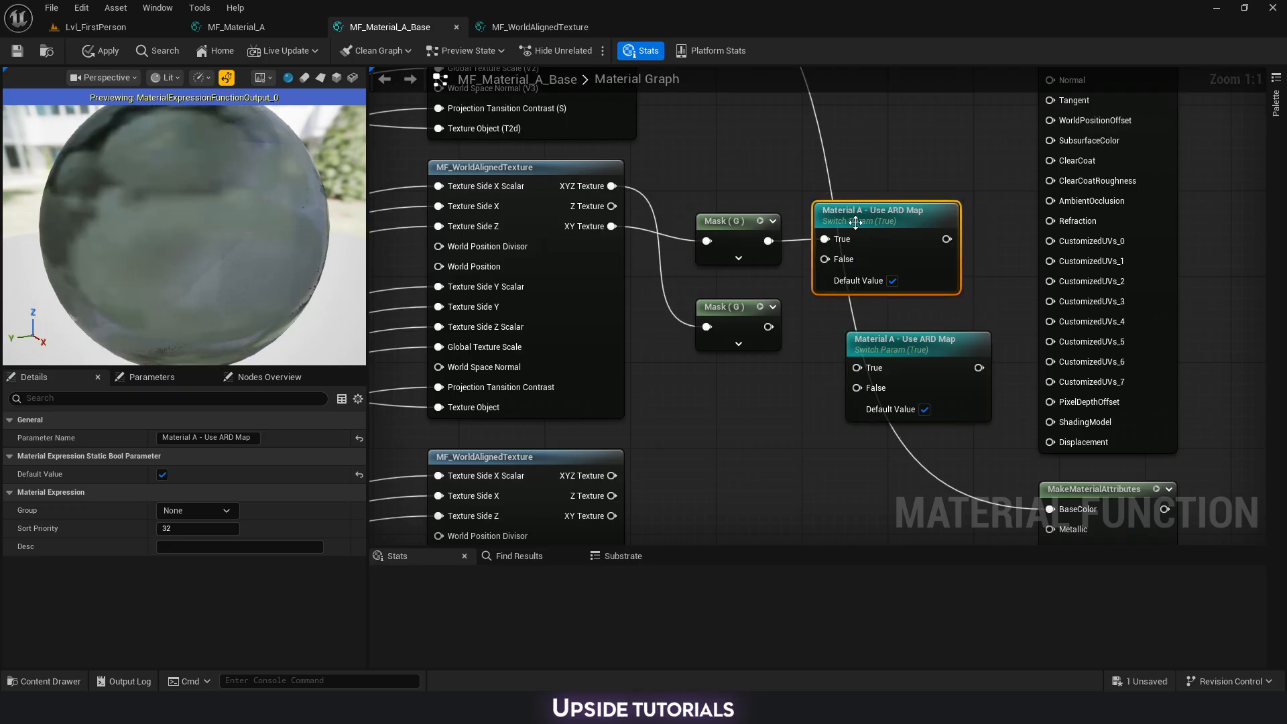
pyautogui.moveTo(865, 224); pyautogui.dragTo(854, 223)
pyautogui.moveTo(910, 335); pyautogui.dragTo(866, 303)
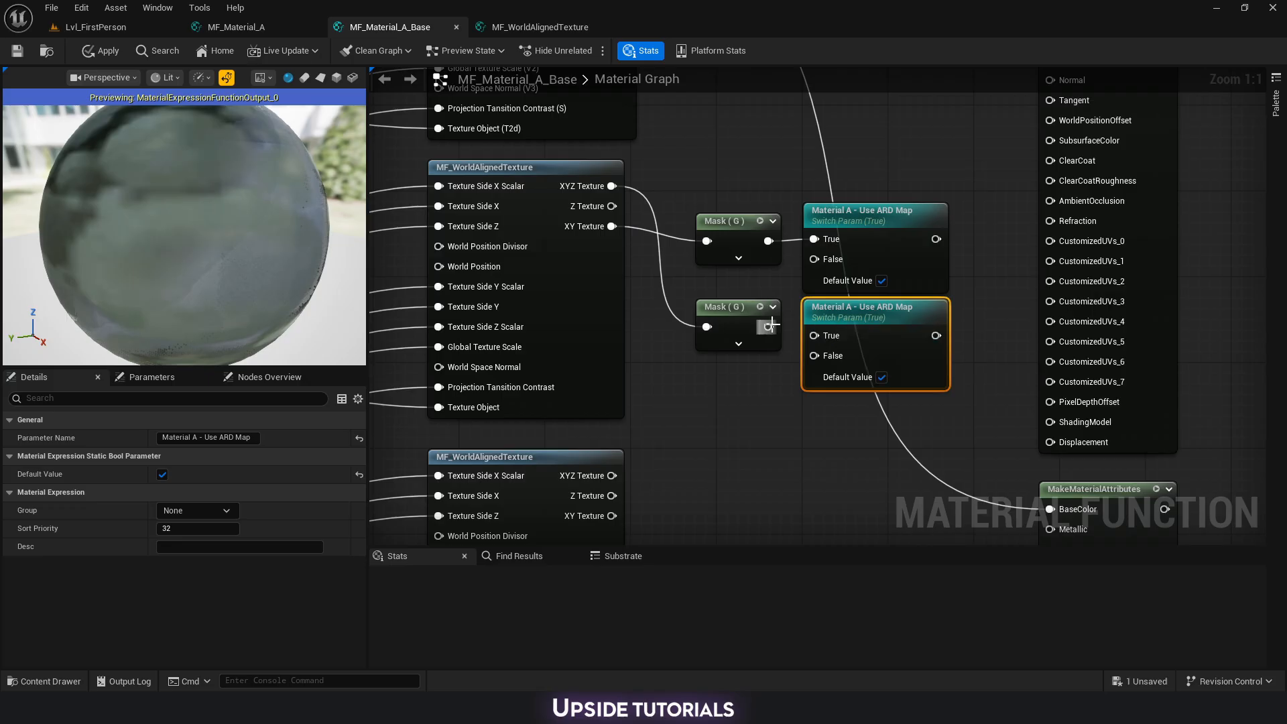
pyautogui.moveTo(769, 326); pyautogui.dragTo(866, 311)
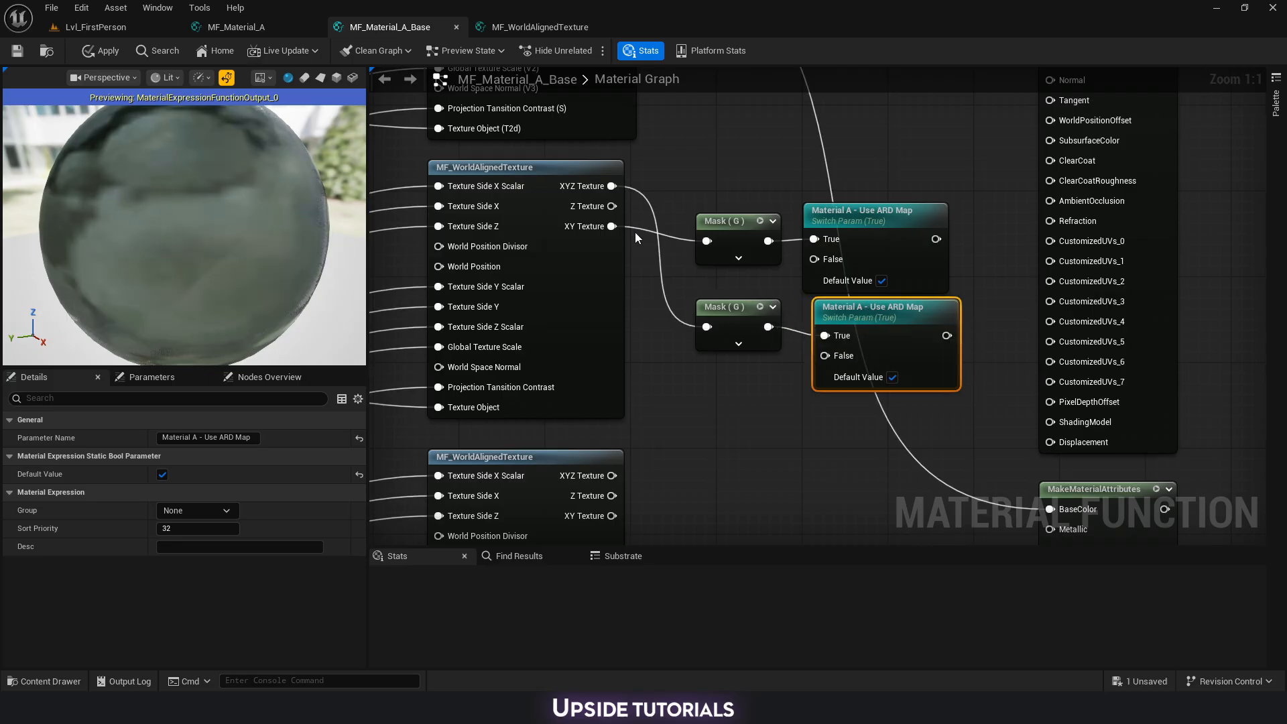
pyautogui.moveTo(612, 186); pyautogui.dragTo(839, 360)
pyautogui.moveTo(730, 303)
pyautogui.mouseDown()
pyautogui.moveTo(730, 349)
pyautogui.moveTo(743, 321)
pyautogui.mouseUp()
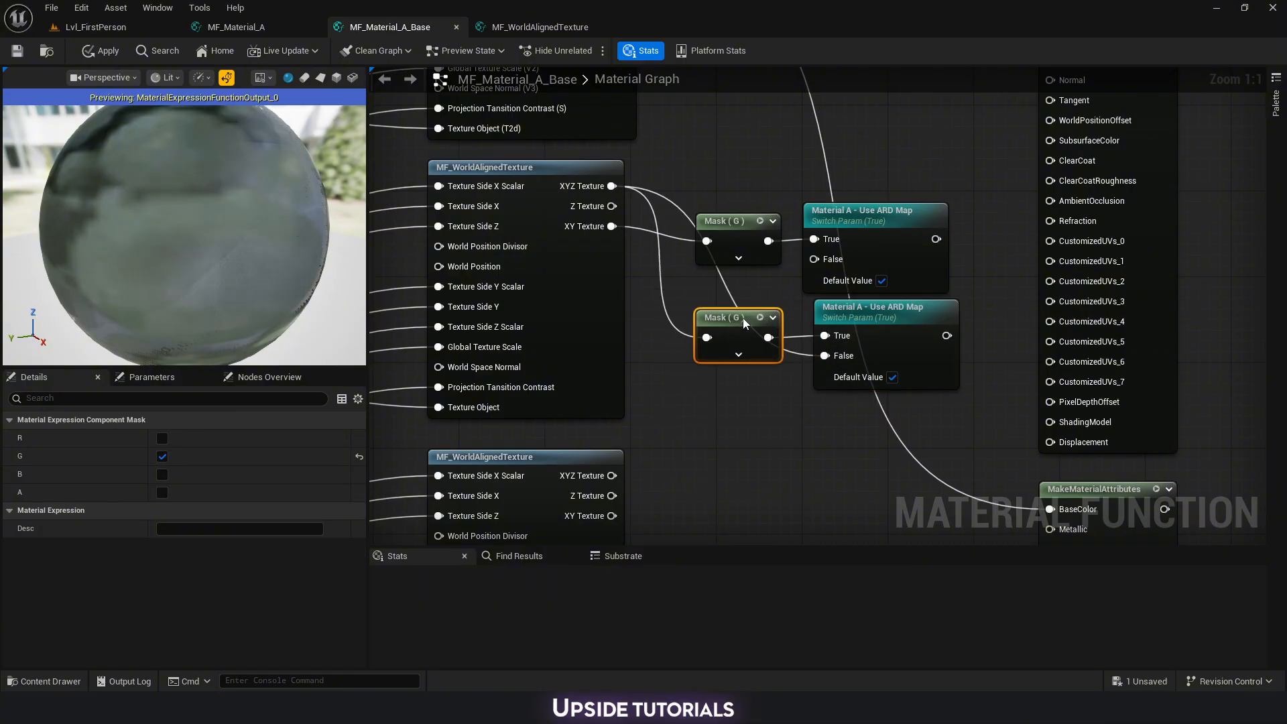
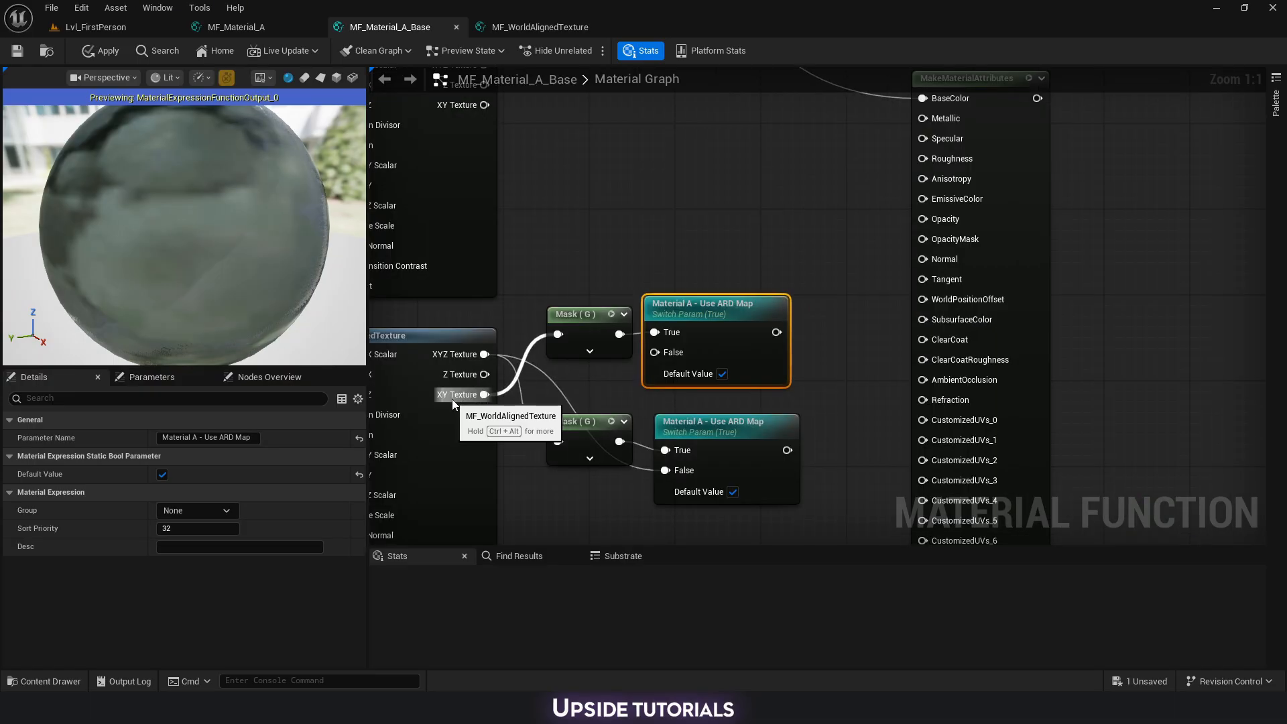
# Connect the upper ARD switch to Roughness on the lower MakeMaterialAttributes, and the lower switch to Roughness on the upper one.
pyautogui.scroll(-2, 783, 333)
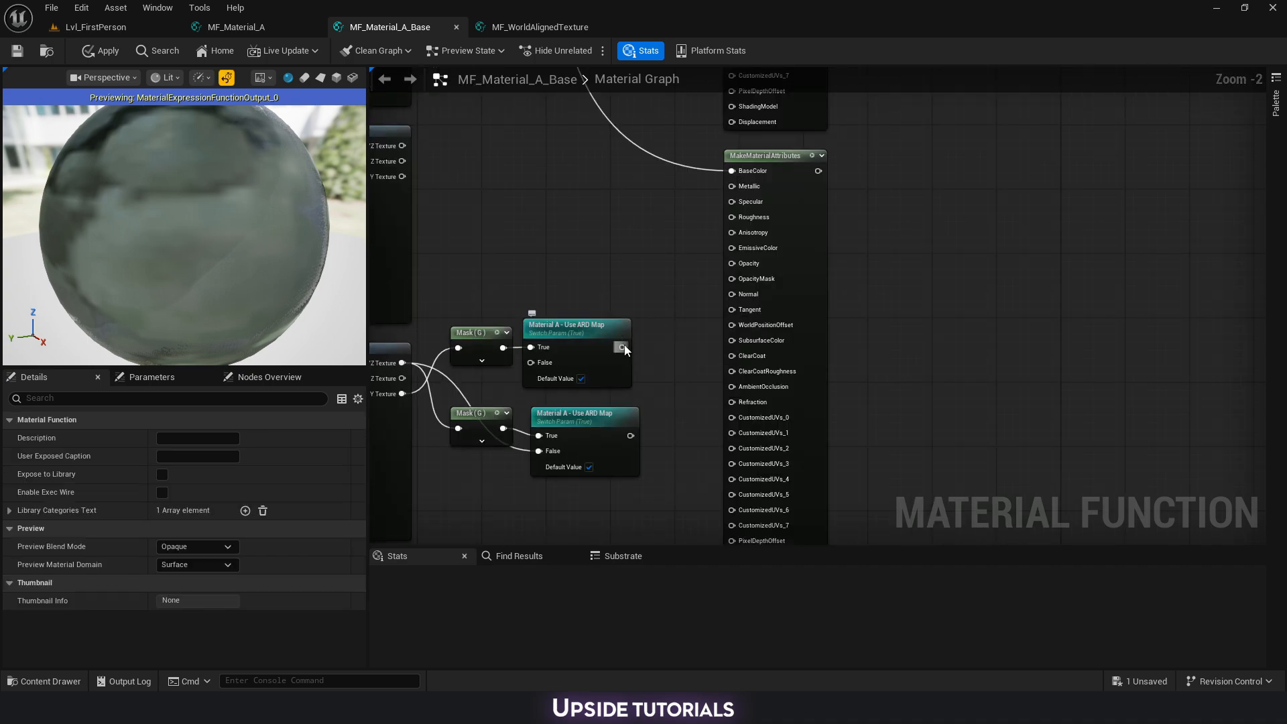
pyautogui.moveTo(623, 347); pyautogui.dragTo(731, 217)
pyautogui.click(568, 239)
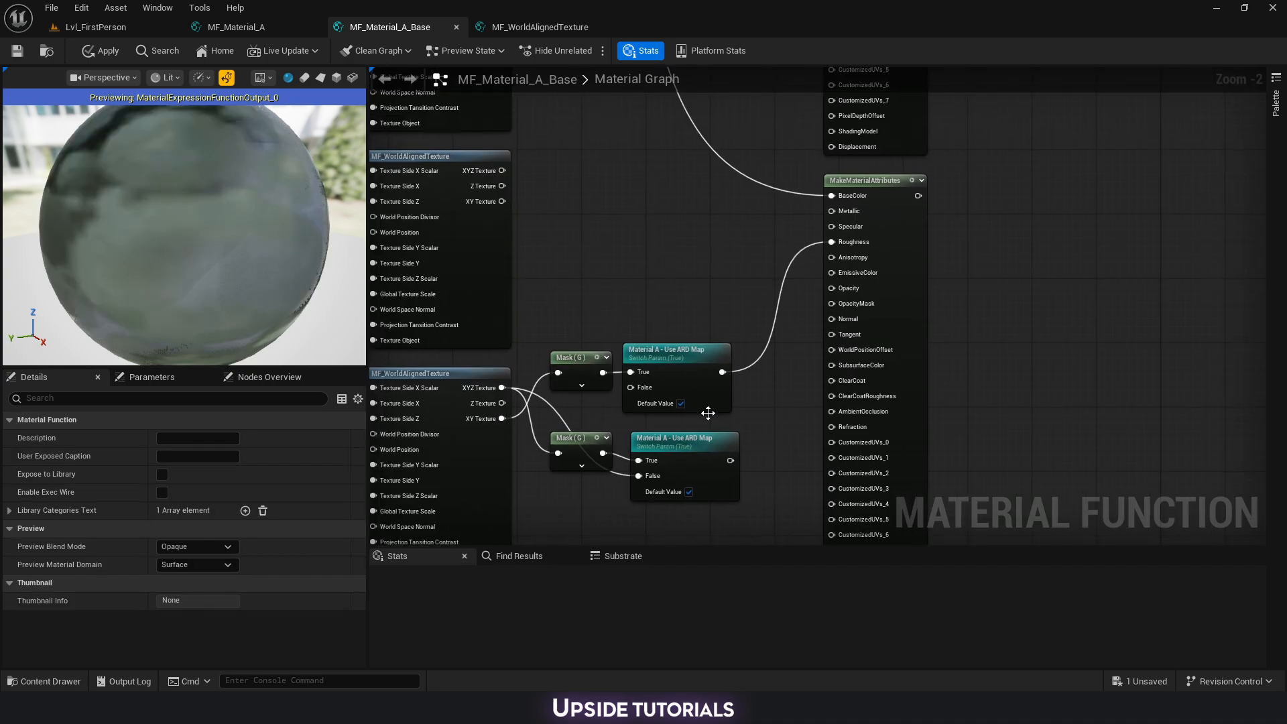
pyautogui.moveTo(729, 458); pyautogui.dragTo(839, 203)
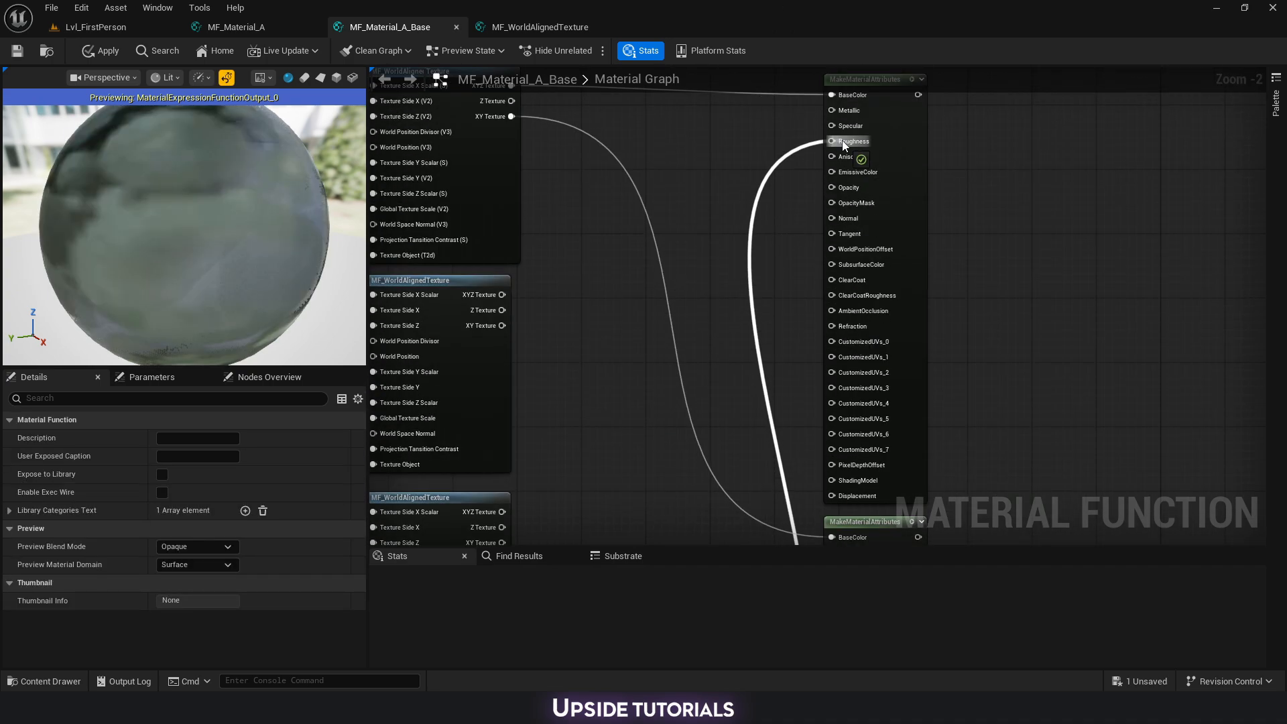
# Connect the third MF_WorldAlignedTexture's XY Texture to the lower MakeMaterialAttributes' Normal and its XYZ Texture to the upper one's Normal.
pyautogui.scroll(-1, 744, 373)
pyautogui.moveTo(744, 374); pyautogui.dragTo(585, 218, button='right')
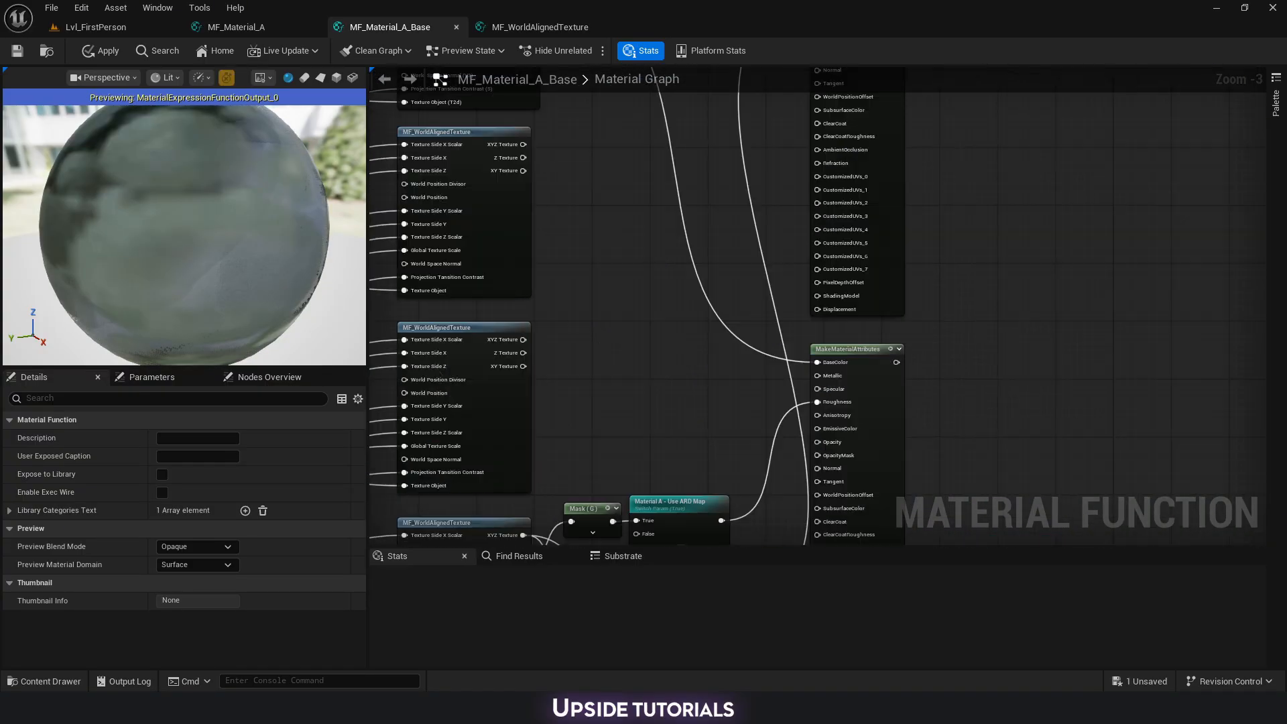
pyautogui.moveTo(681, 338); pyautogui.dragTo(654, 238, button='right')
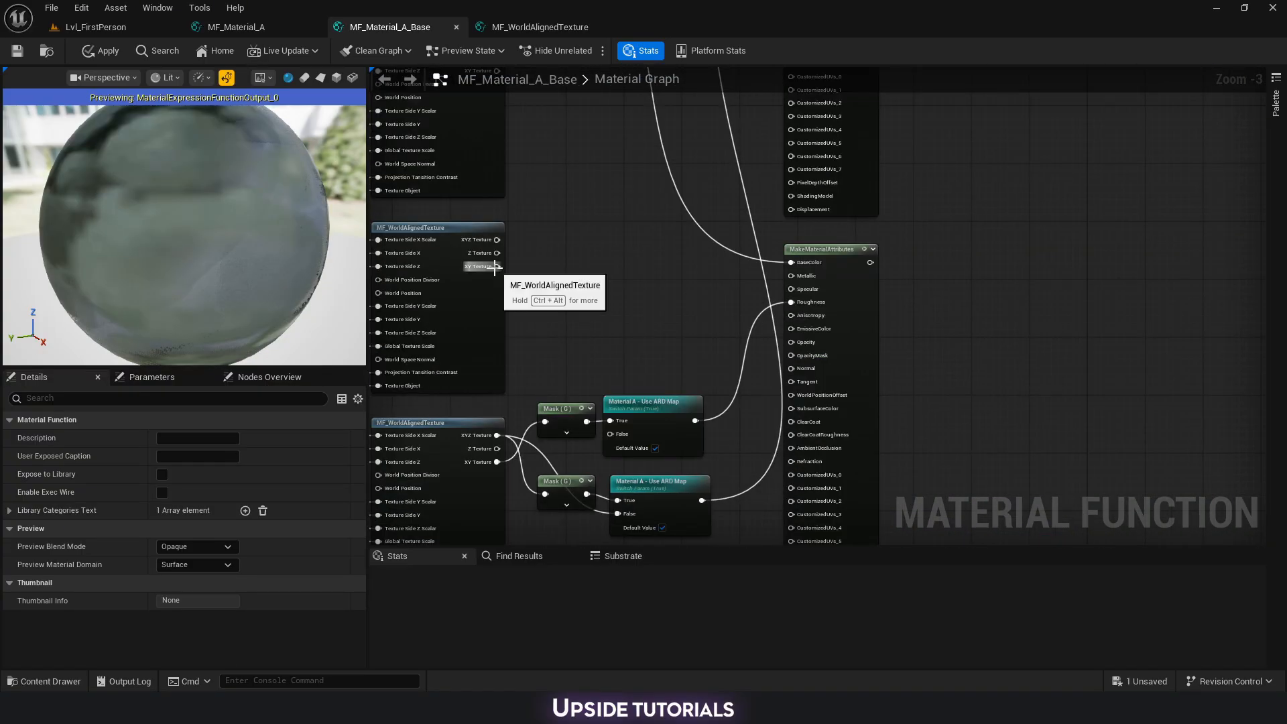
pyautogui.moveTo(496, 266); pyautogui.dragTo(791, 368)
pyautogui.moveTo(508, 219); pyautogui.dragTo(505, 375, button='right')
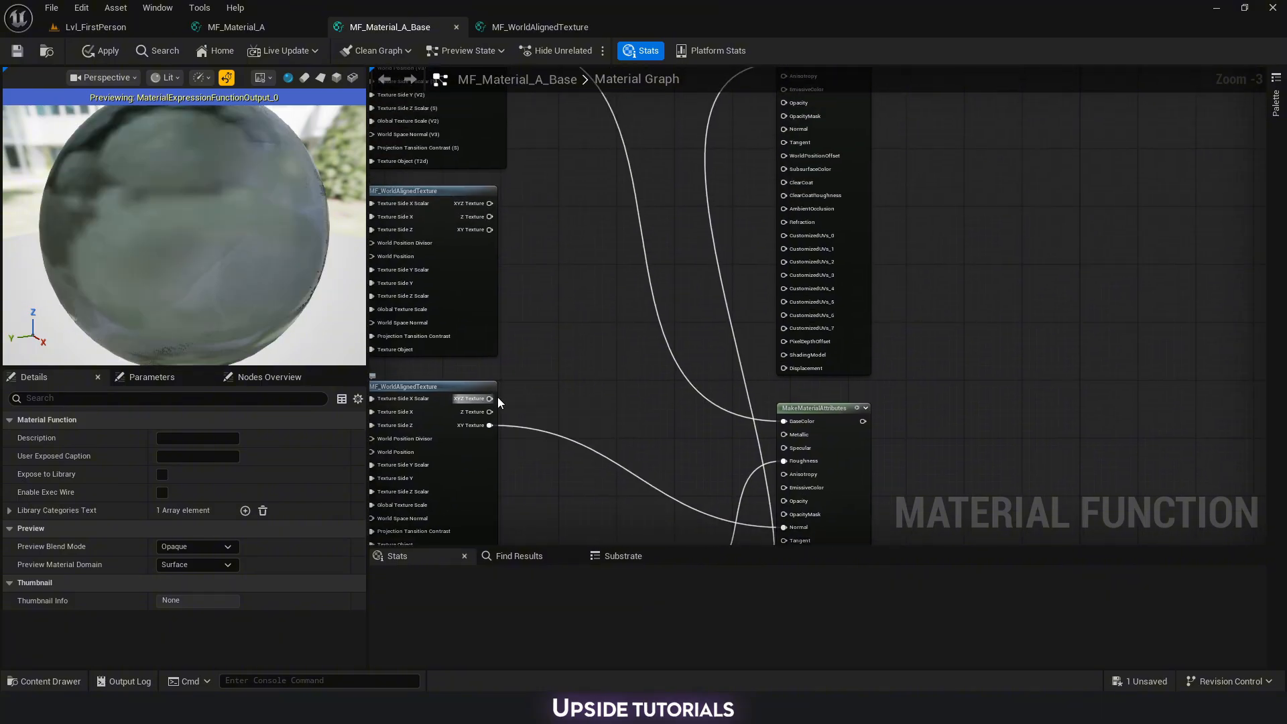
pyautogui.moveTo(497, 397); pyautogui.dragTo(786, 199)
# Duplicate both green masks together with their Use ARD Map switches and place the copies below the originals.
pyautogui.moveTo(607, 333); pyautogui.dragTo(725, 497)
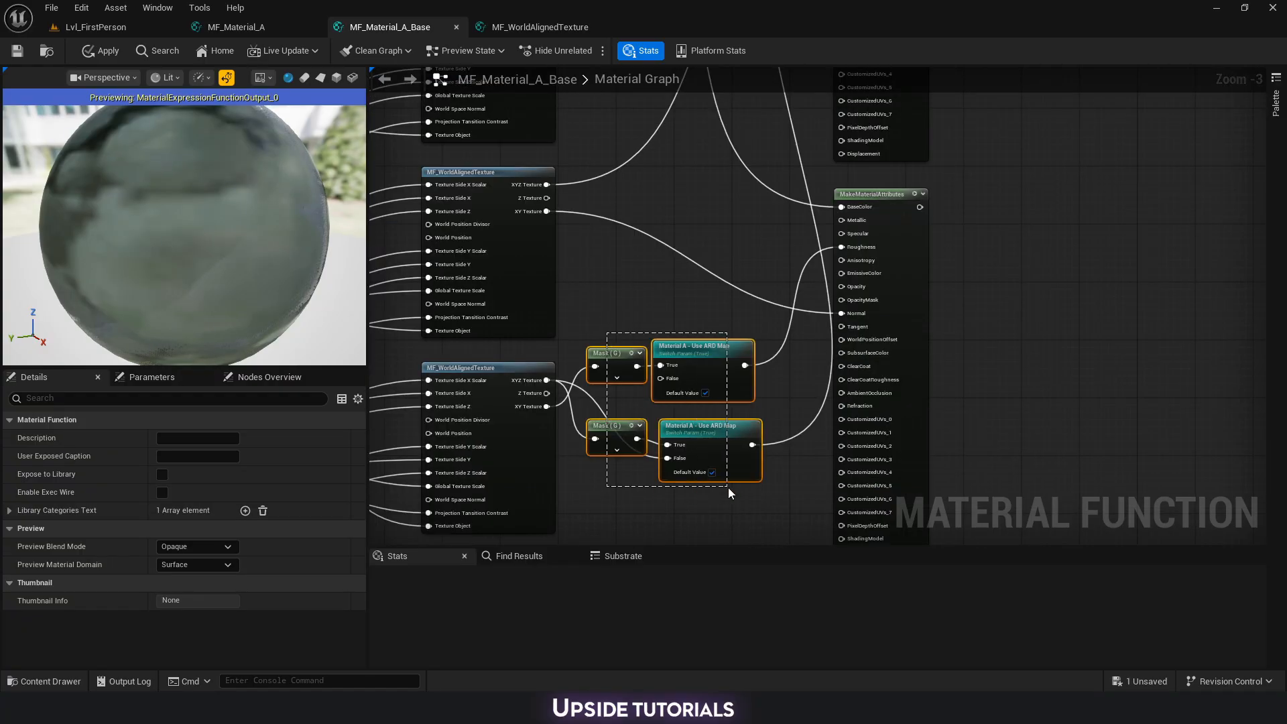
pyautogui.moveTo(606, 312); pyautogui.dragTo(710, 463)
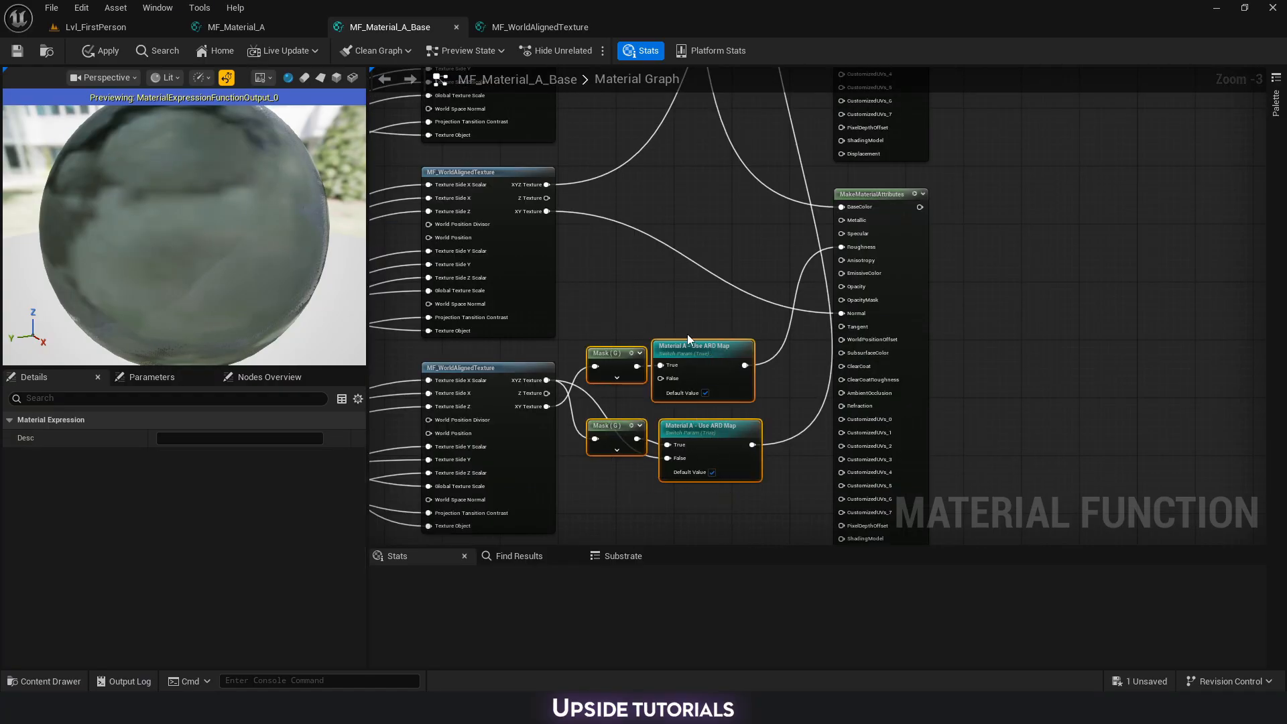
pyautogui.moveTo(687, 334); pyautogui.dragTo(762, 224, button='right')
pyautogui.scroll(-2, 762, 224)
pyautogui.moveTo(711, 356); pyautogui.dragTo(750, 368, button='right')
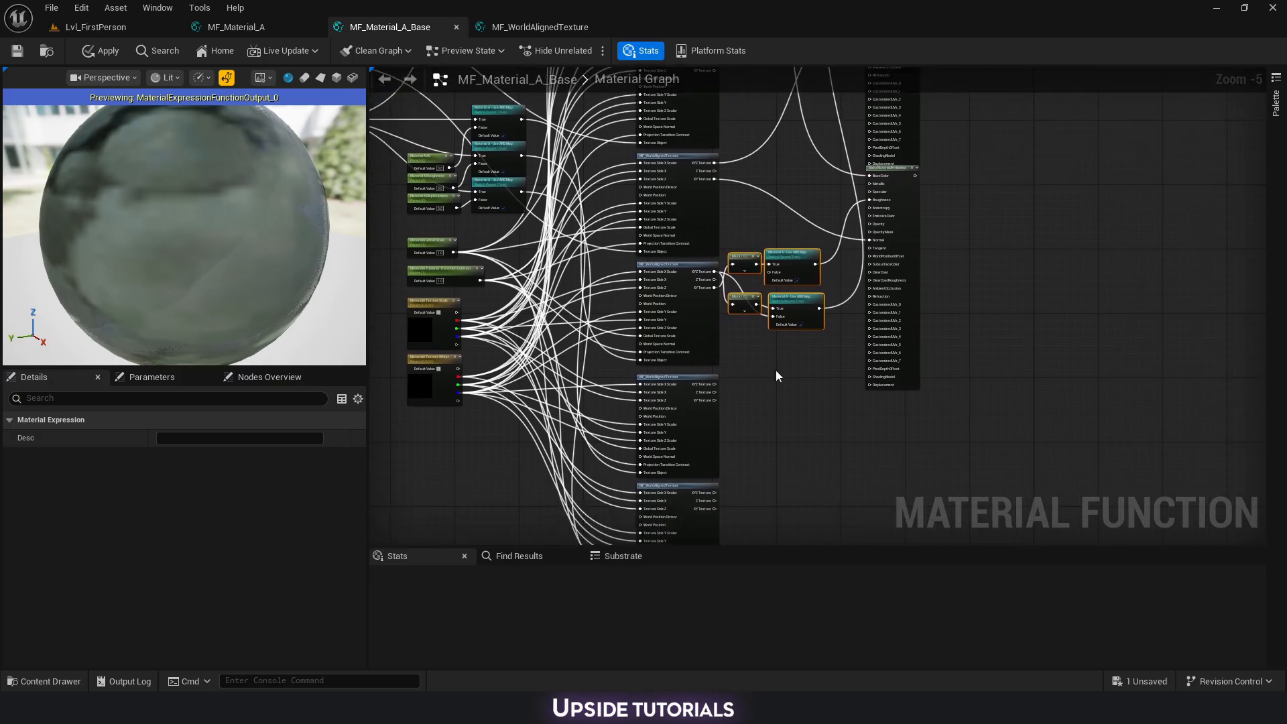
pyautogui.hotkey('ctrl', 'd')
pyautogui.moveTo(801, 371); pyautogui.dragTo(796, 407)
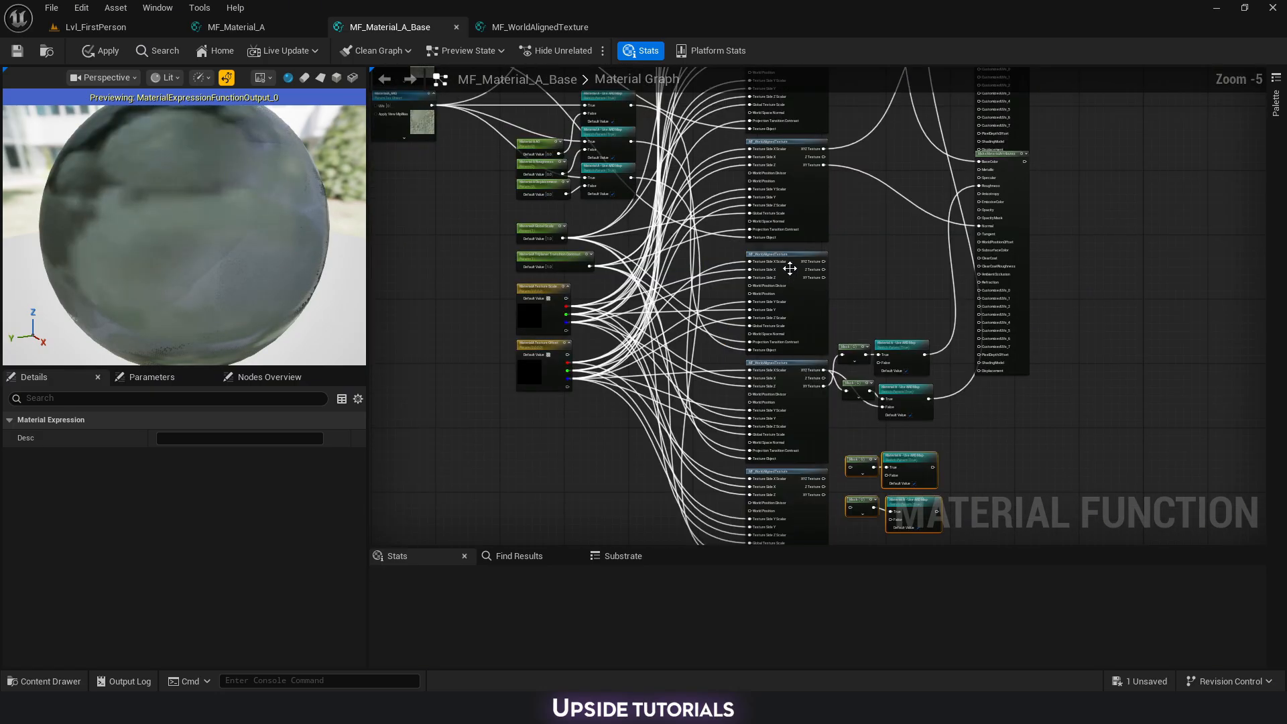
# Arrange the duplicated masks and Use ARD Map switches beside the lowest MF_WorldAlignedTexture node.
pyautogui.moveTo(790, 267); pyautogui.dragTo(792, 273)
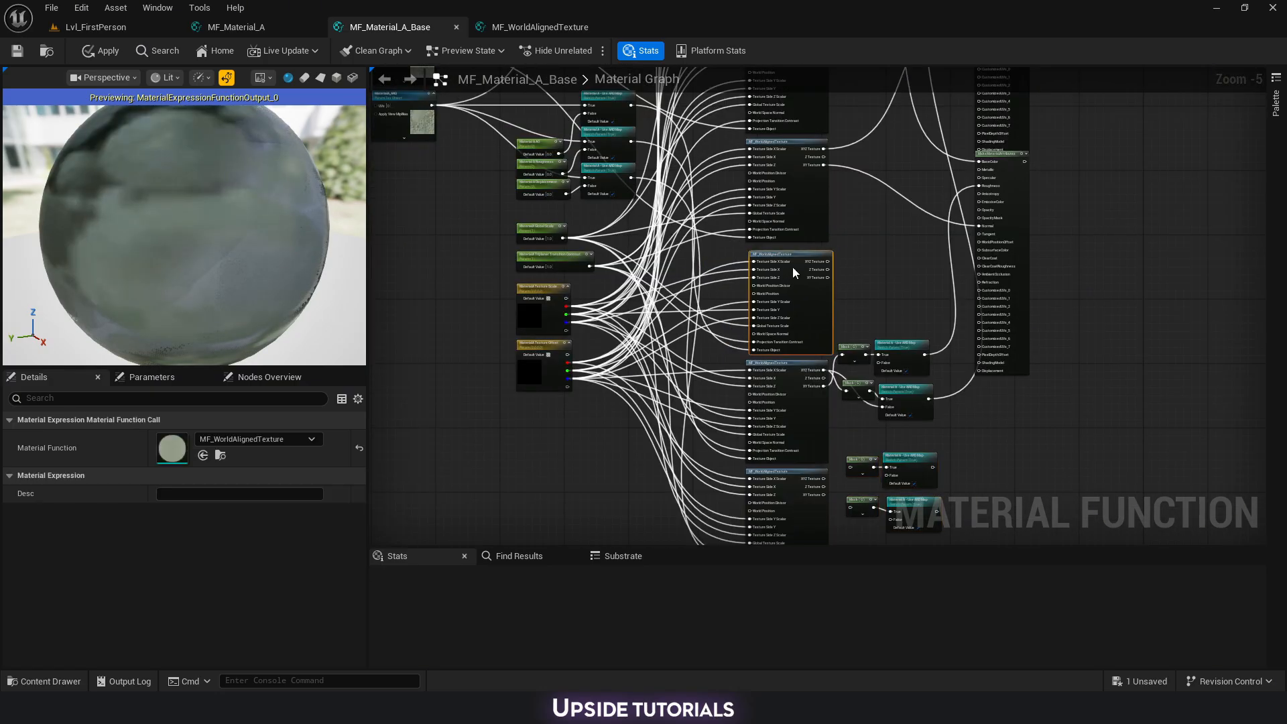
pyautogui.moveTo(862, 302); pyautogui.dragTo(805, 174, button='right')
pyautogui.click(735, 266)
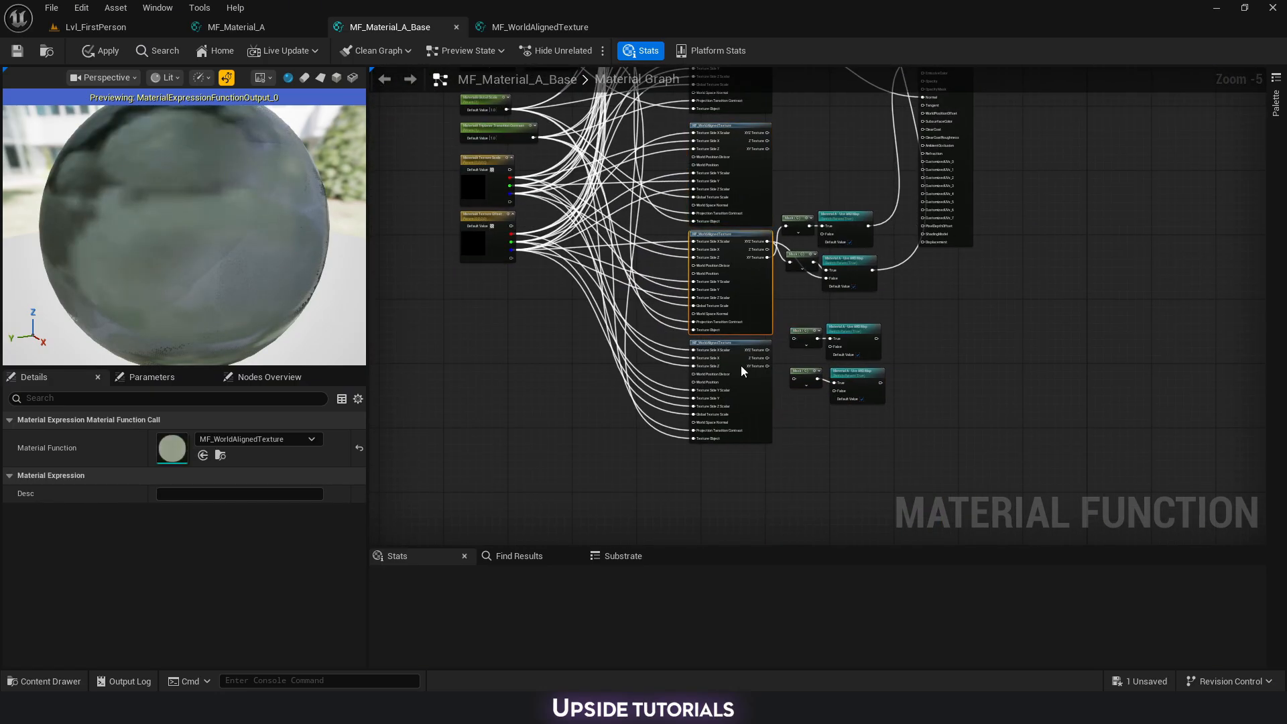
pyautogui.click(741, 367)
pyautogui.scroll(3, 871, 408)
pyautogui.moveTo(821, 360); pyautogui.dragTo(725, 285)
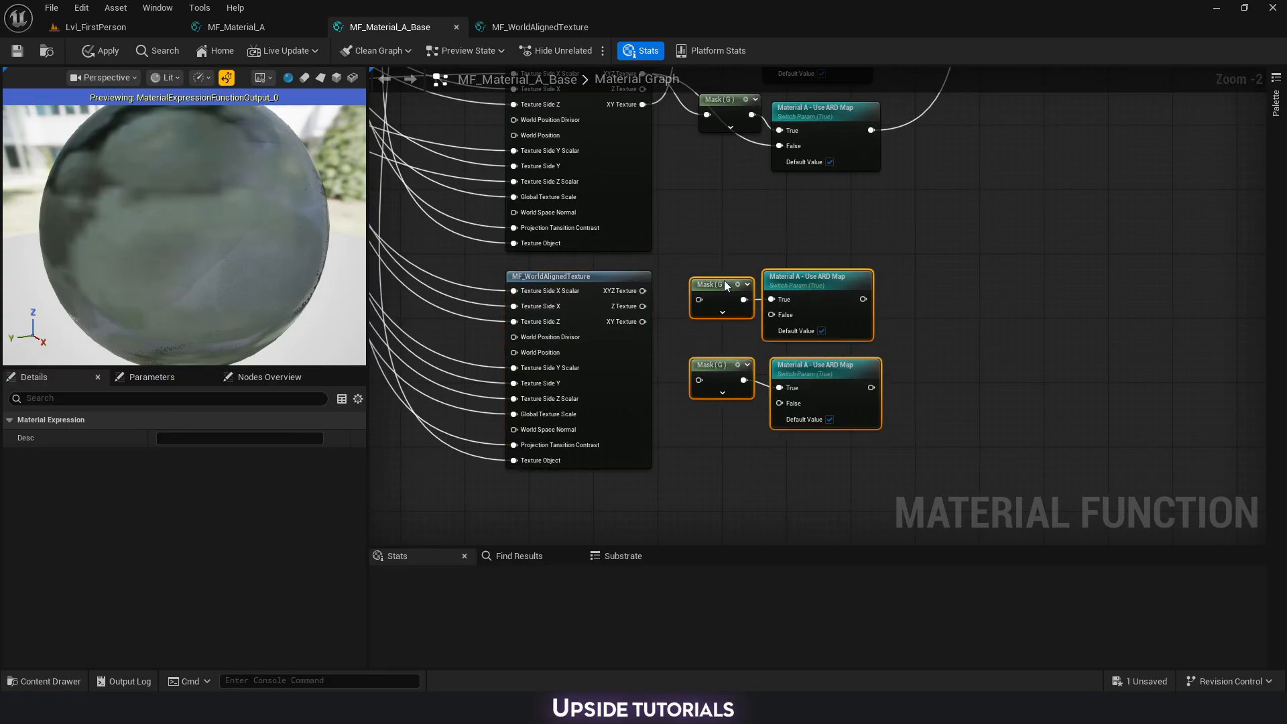
# Set both duplicated masks beside the lowest MF_WorldAlignedTexture to pass only the B channel instead of G.
pyautogui.click(703, 296)
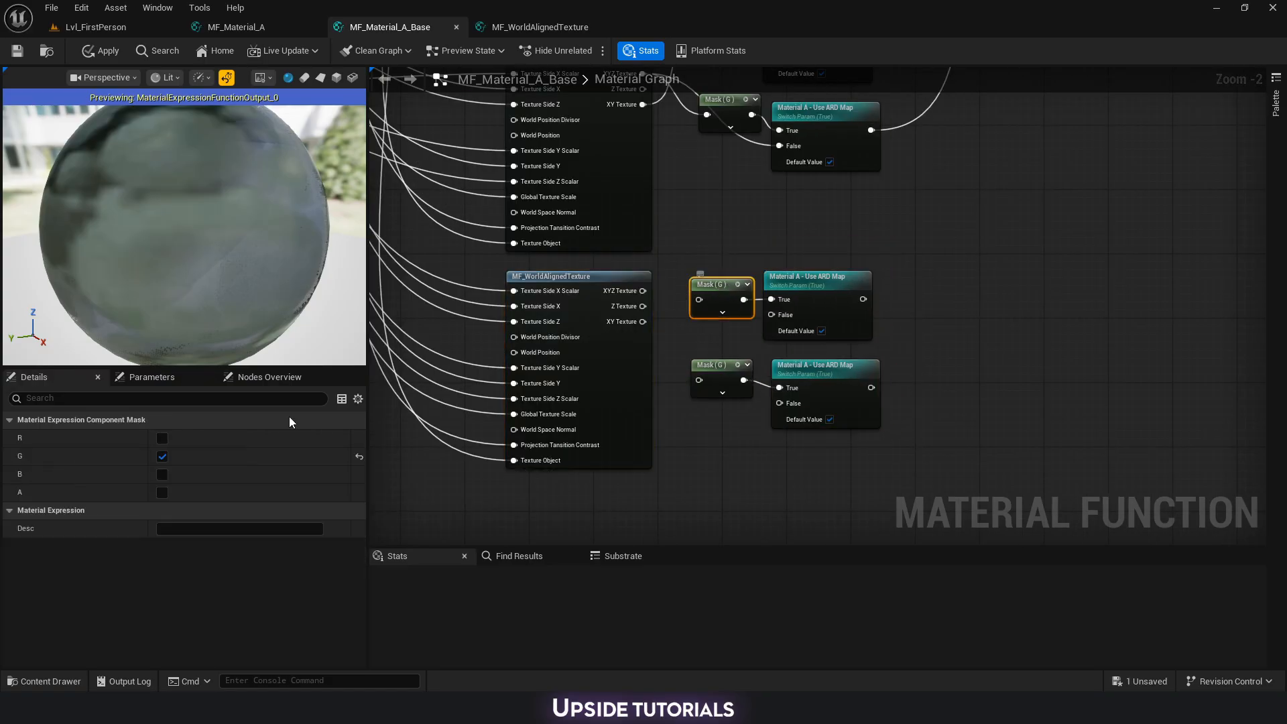
pyautogui.click(161, 458)
pyautogui.click(162, 474)
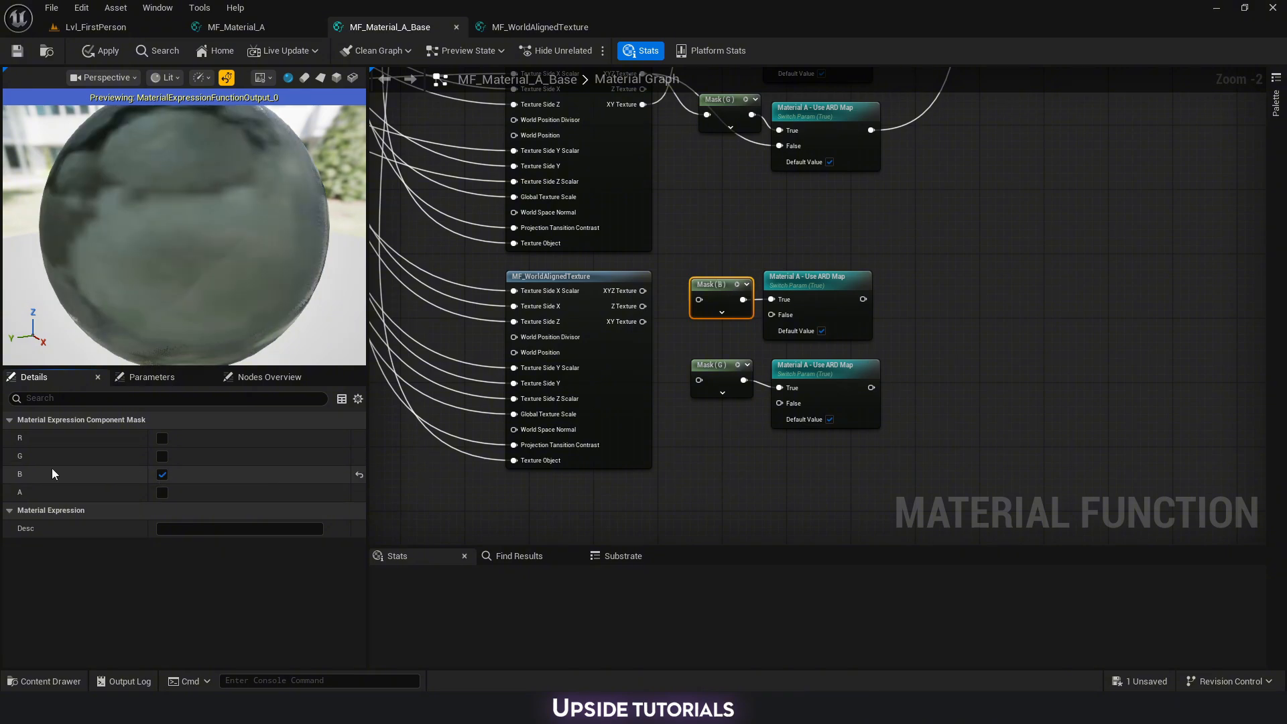
pyautogui.click(724, 367)
pyautogui.click(162, 473)
pyautogui.click(161, 456)
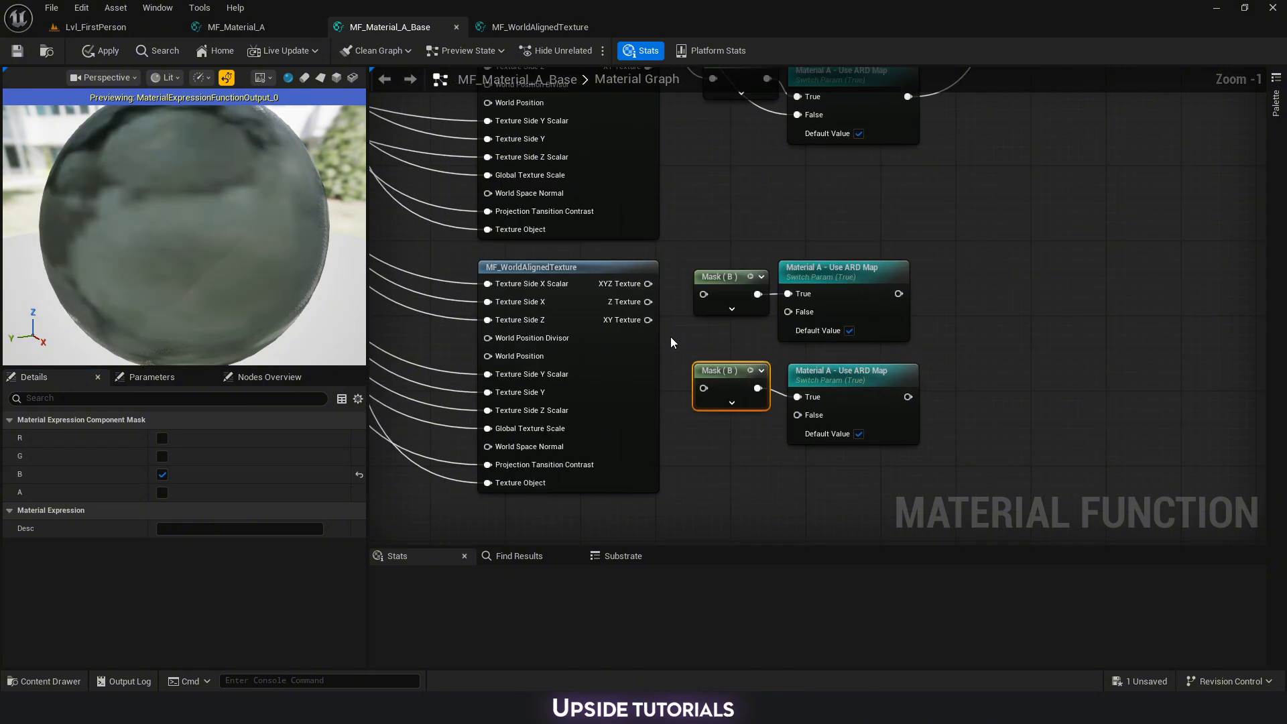
# Wire the lowest MF_WorldAlignedTexture through the blue masks and connect their two switches to Displacement on the separate MakeMaterialAttributes nodes.
pyautogui.click(670, 336)
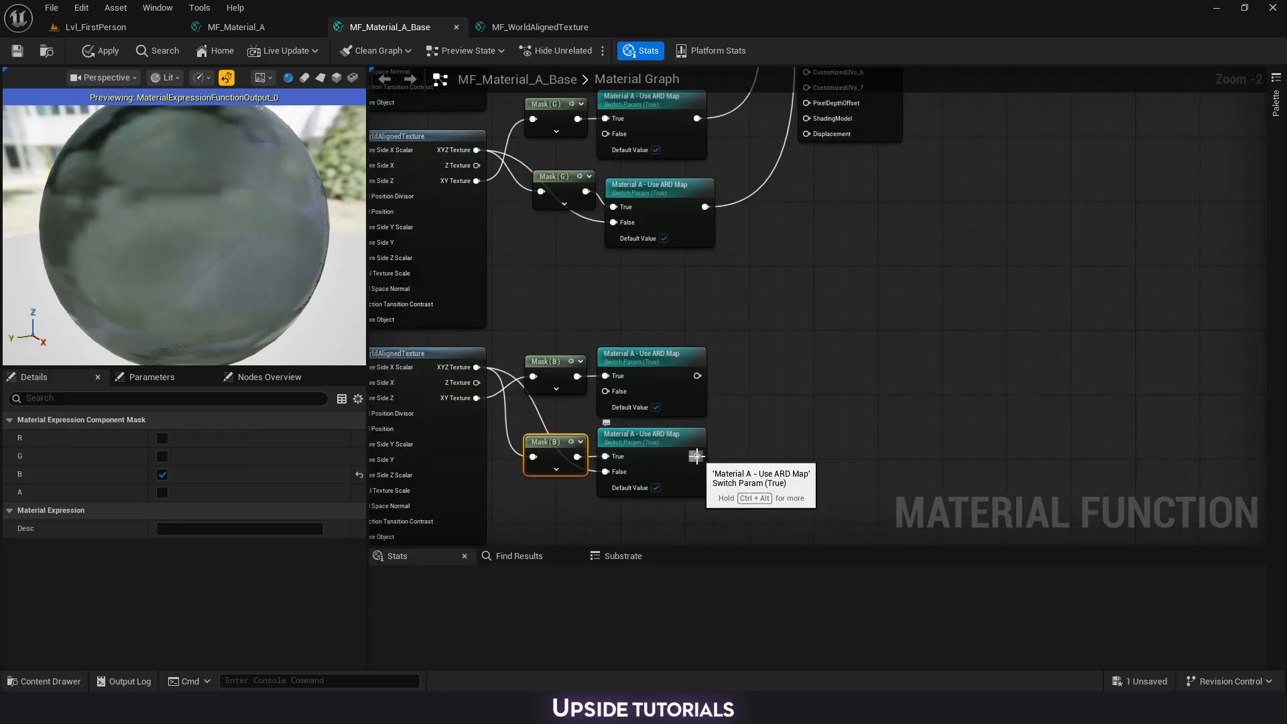
pyautogui.moveTo(696, 456); pyautogui.dragTo(830, 457)
pyautogui.moveTo(718, 467); pyautogui.dragTo(730, 144, button='right')
pyautogui.scroll(-2, 779, 433)
pyautogui.moveTo(779, 432); pyautogui.dragTo(767, 180, button='right')
pyautogui.scroll(1, 766, 181)
pyautogui.moveTo(785, 246); pyautogui.dragTo(688, 479)
pyautogui.moveTo(726, 452); pyautogui.dragTo(811, 218, button='right')
pyautogui.scroll(2, 666, 374)
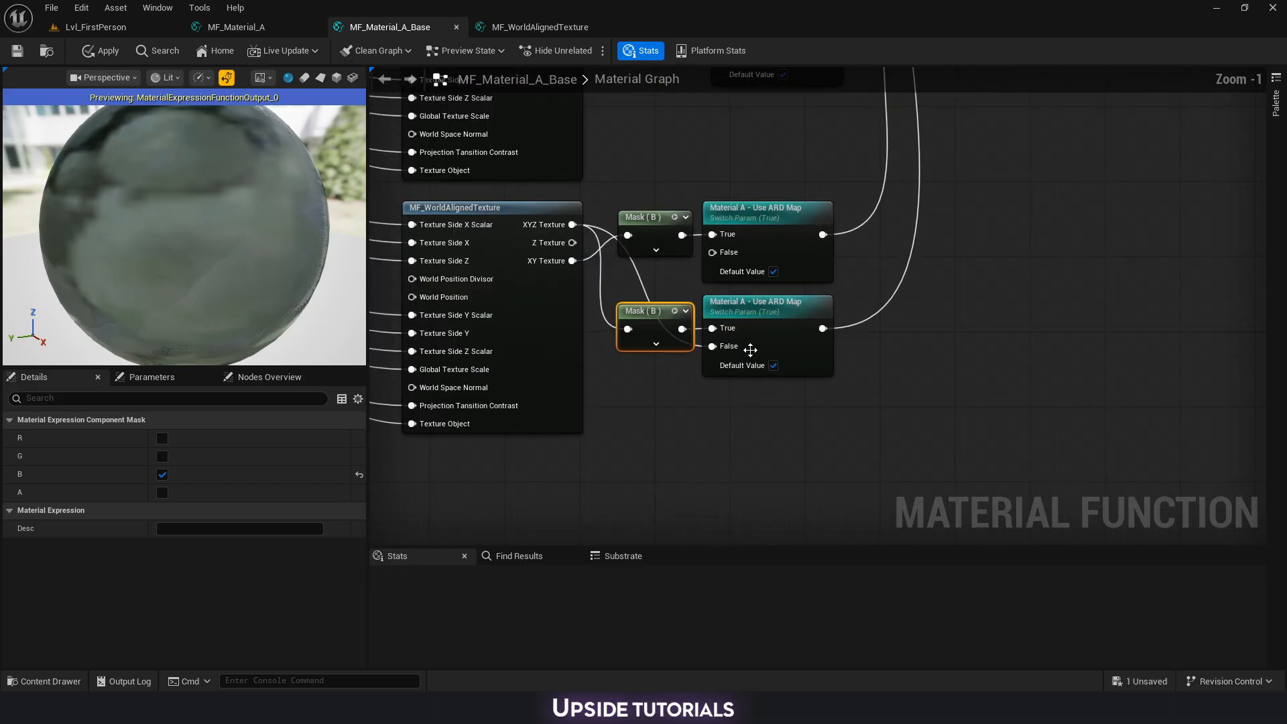
# Space out the blue masks and their switches, add a constant of 0, and connect it to both switches' False inputs.
pyautogui.click(762, 311)
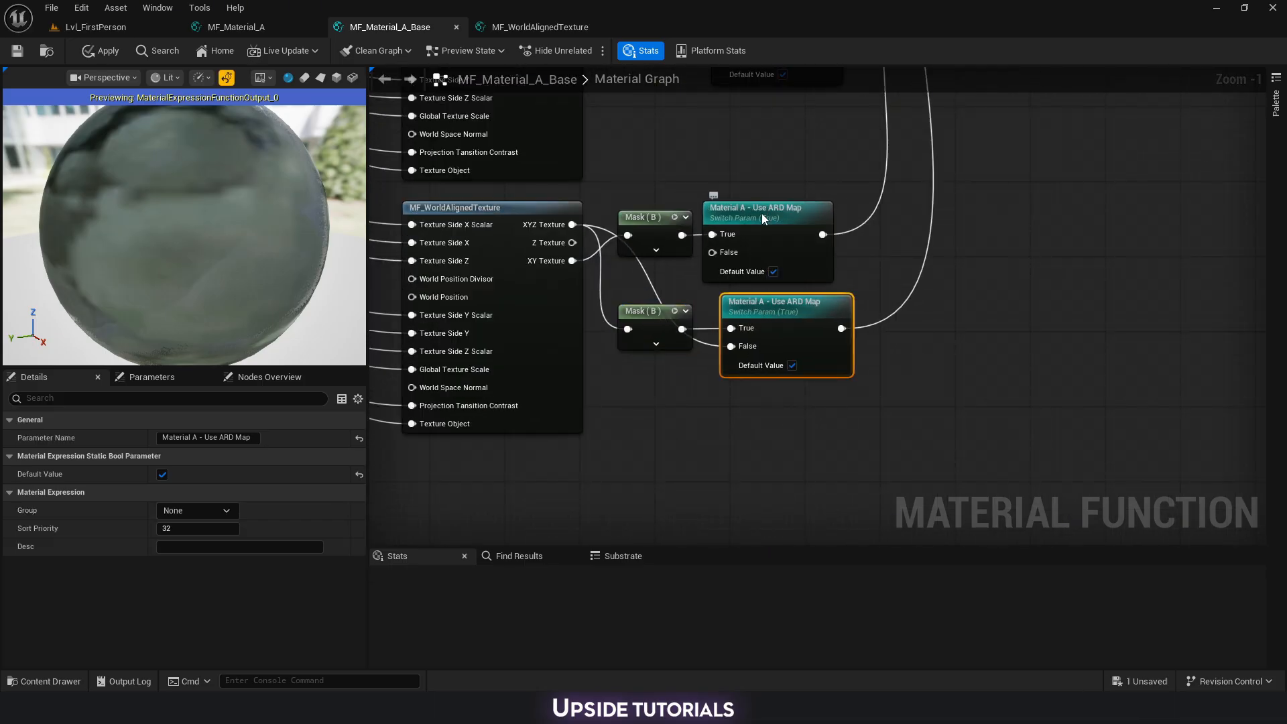
pyautogui.moveTo(761, 213); pyautogui.dragTo(780, 213)
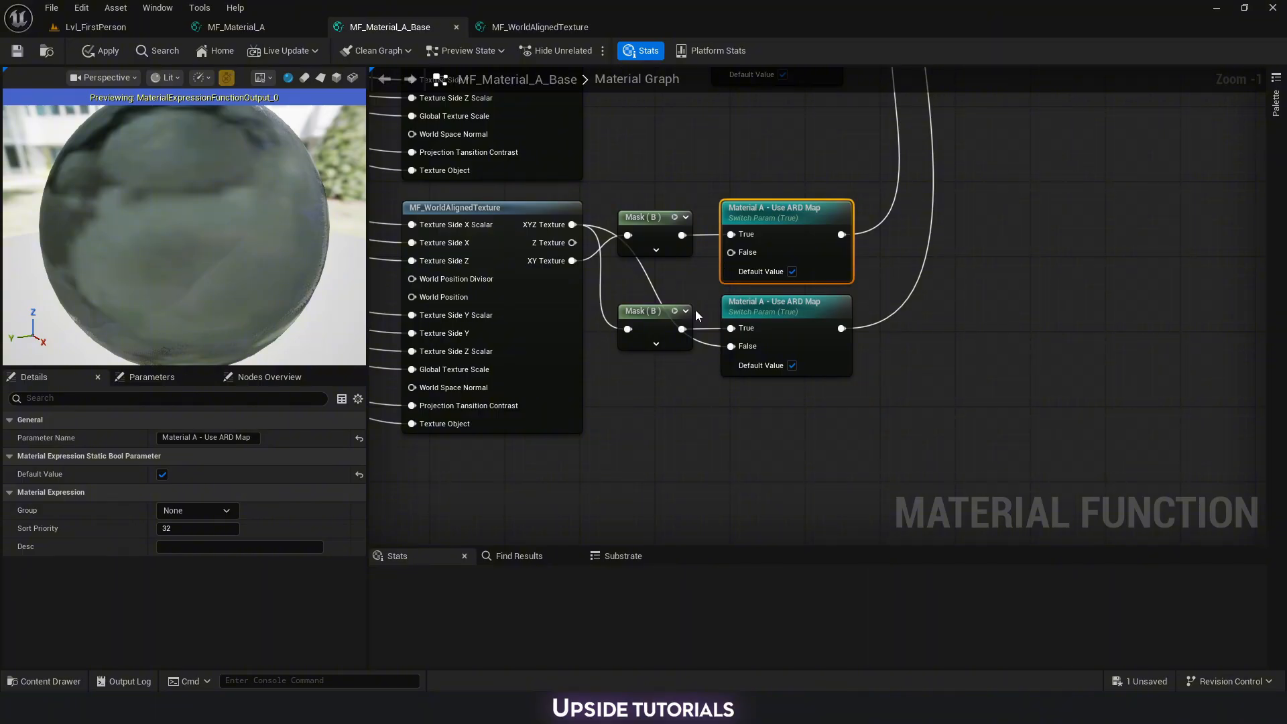
pyautogui.moveTo(651, 311); pyautogui.dragTo(651, 283)
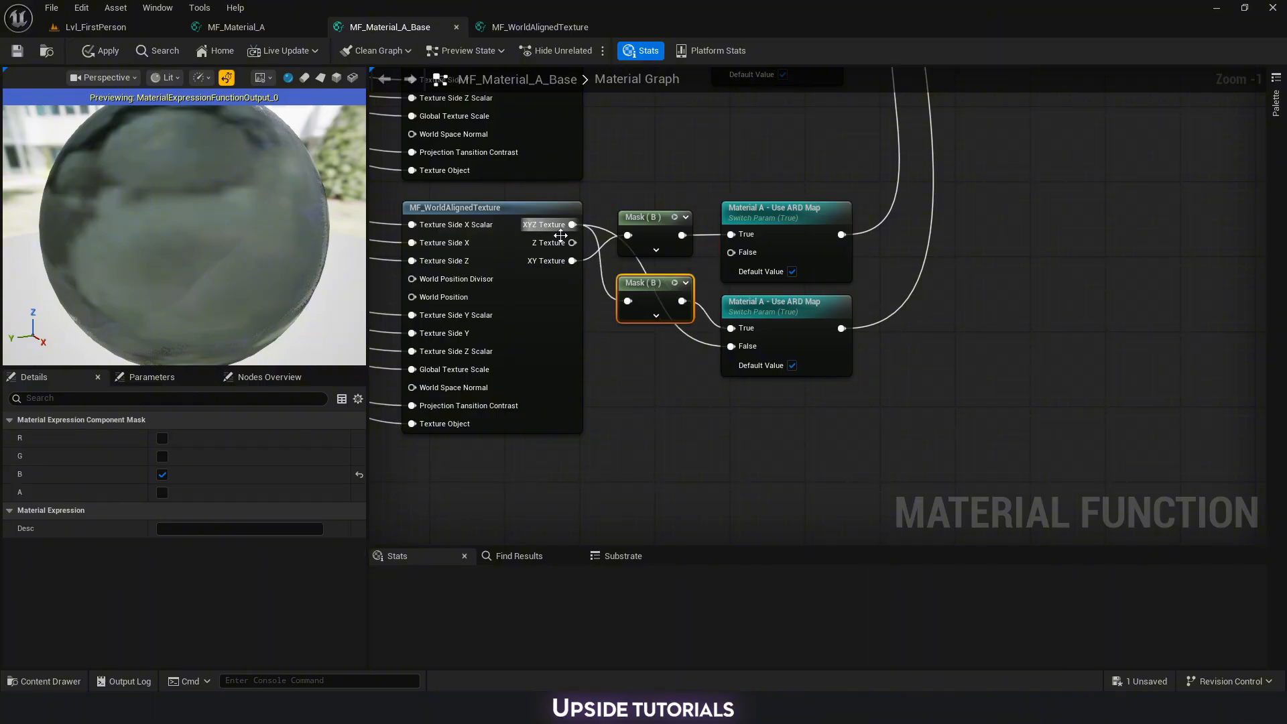
pyautogui.moveTo(767, 312); pyautogui.dragTo(786, 312)
pyautogui.moveTo(772, 219); pyautogui.dragTo(792, 219)
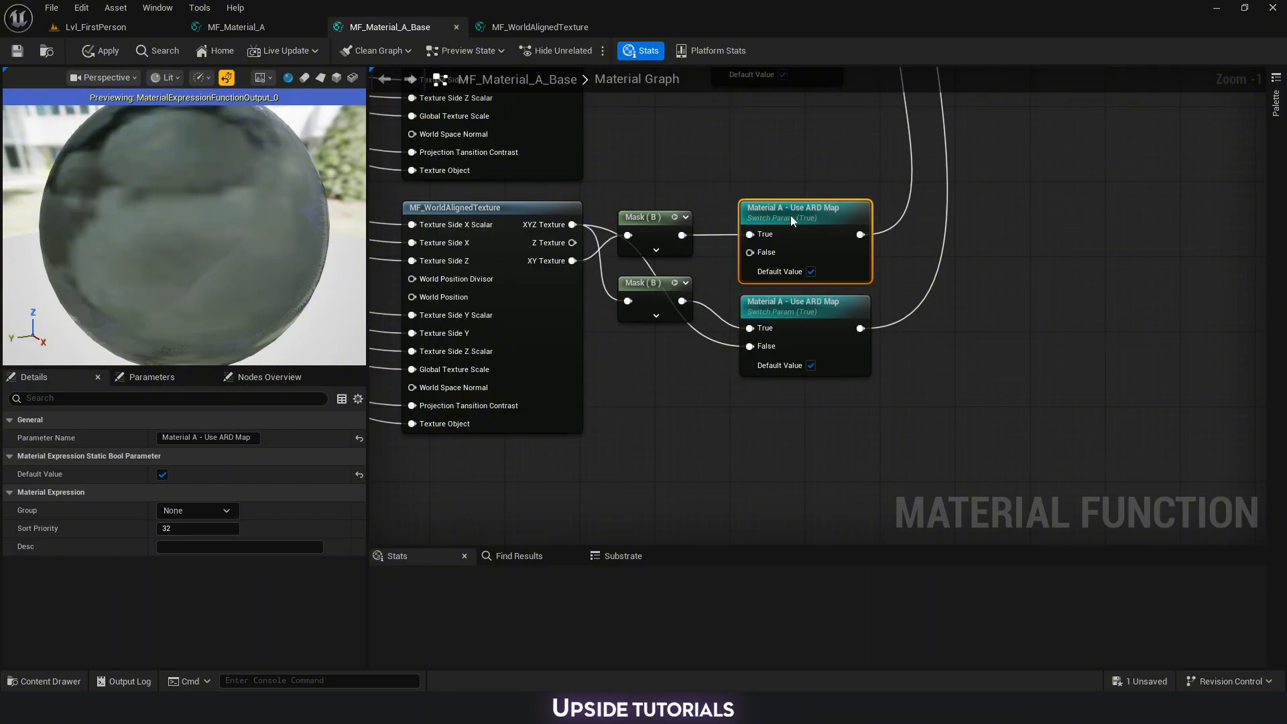
pyautogui.click(626, 349)
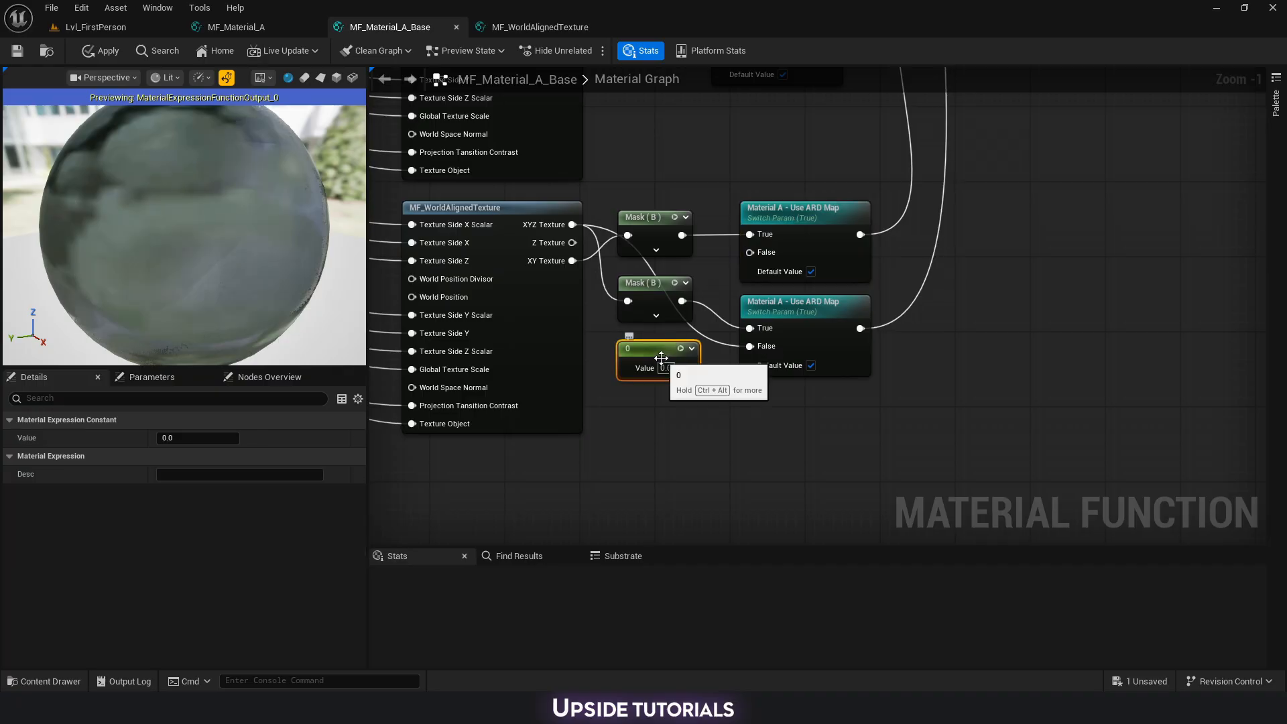
pyautogui.moveTo(688, 366); pyautogui.dragTo(749, 252)
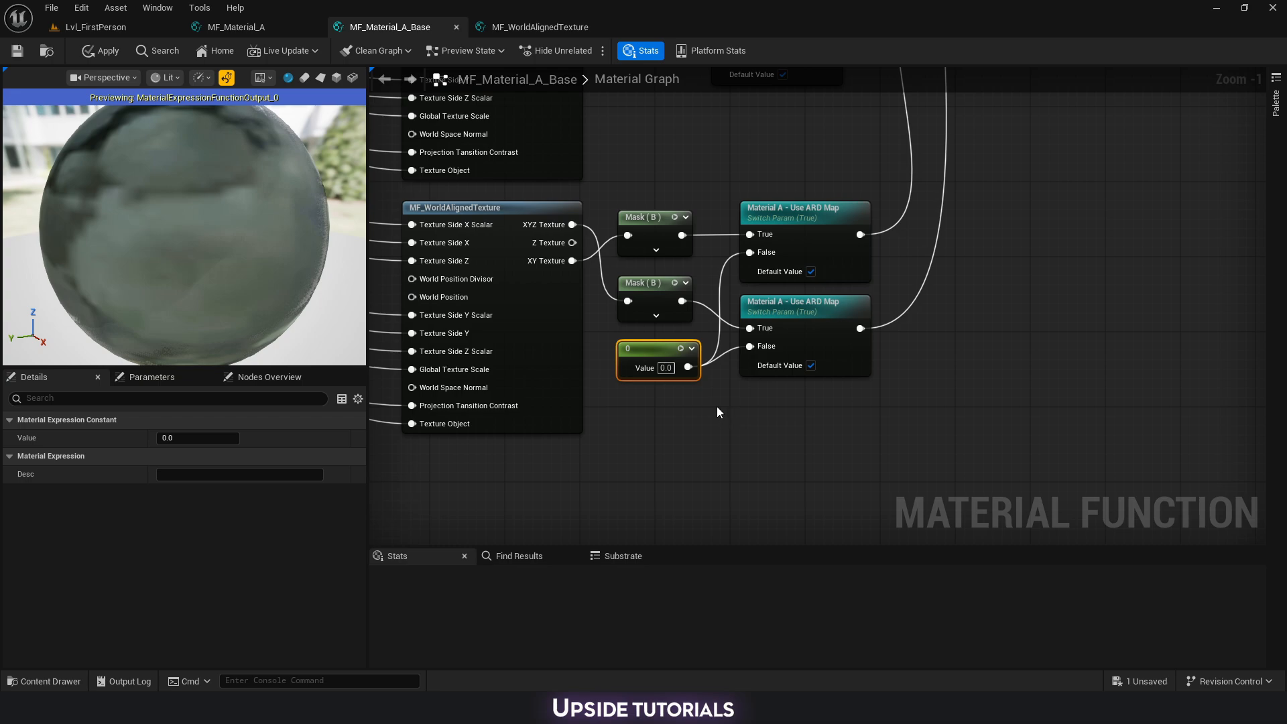
# Copy both green masks with their Use ARD Map switches and paste them beside the fourth MF_WorldAlignedTexture.
pyautogui.moveTo(656, 148); pyautogui.dragTo(626, 284, button='right')
pyautogui.scroll(-2, 626, 284)
pyautogui.moveTo(730, 274); pyautogui.dragTo(620, 114)
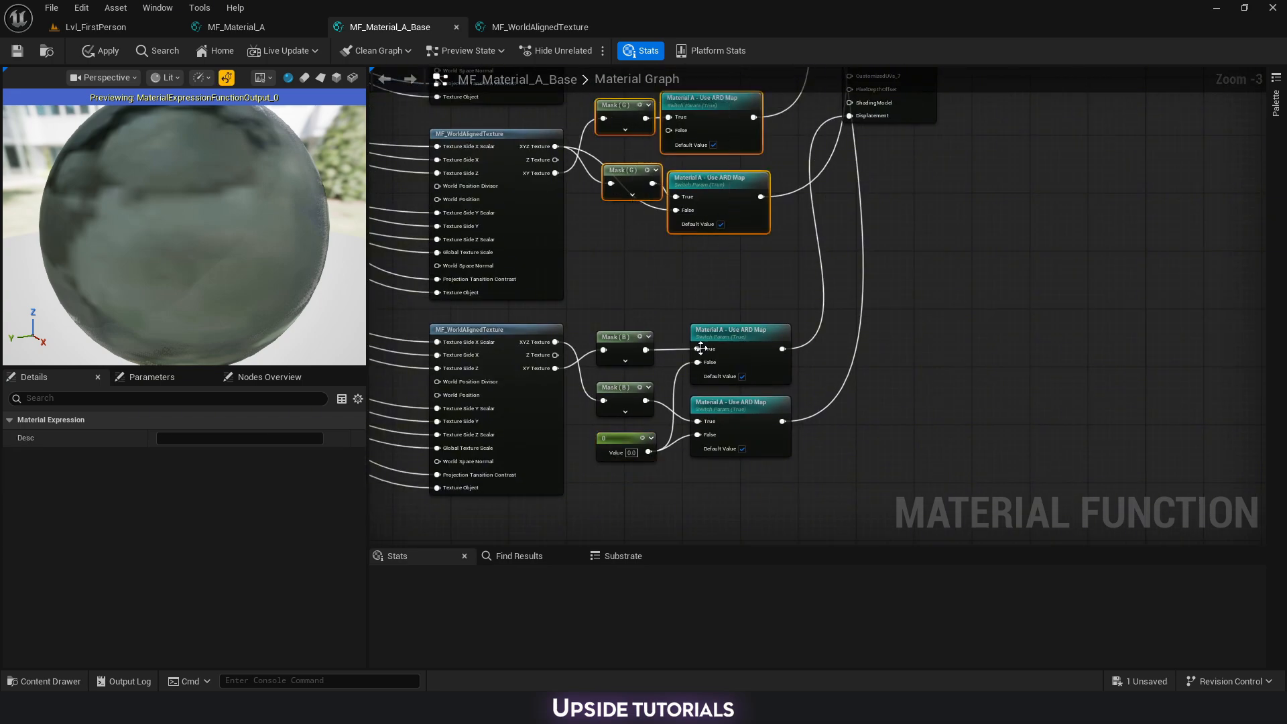
pyautogui.moveTo(675, 514); pyautogui.dragTo(726, 515, button='right')
pyautogui.moveTo(706, 136); pyautogui.dragTo(697, 431, button='right')
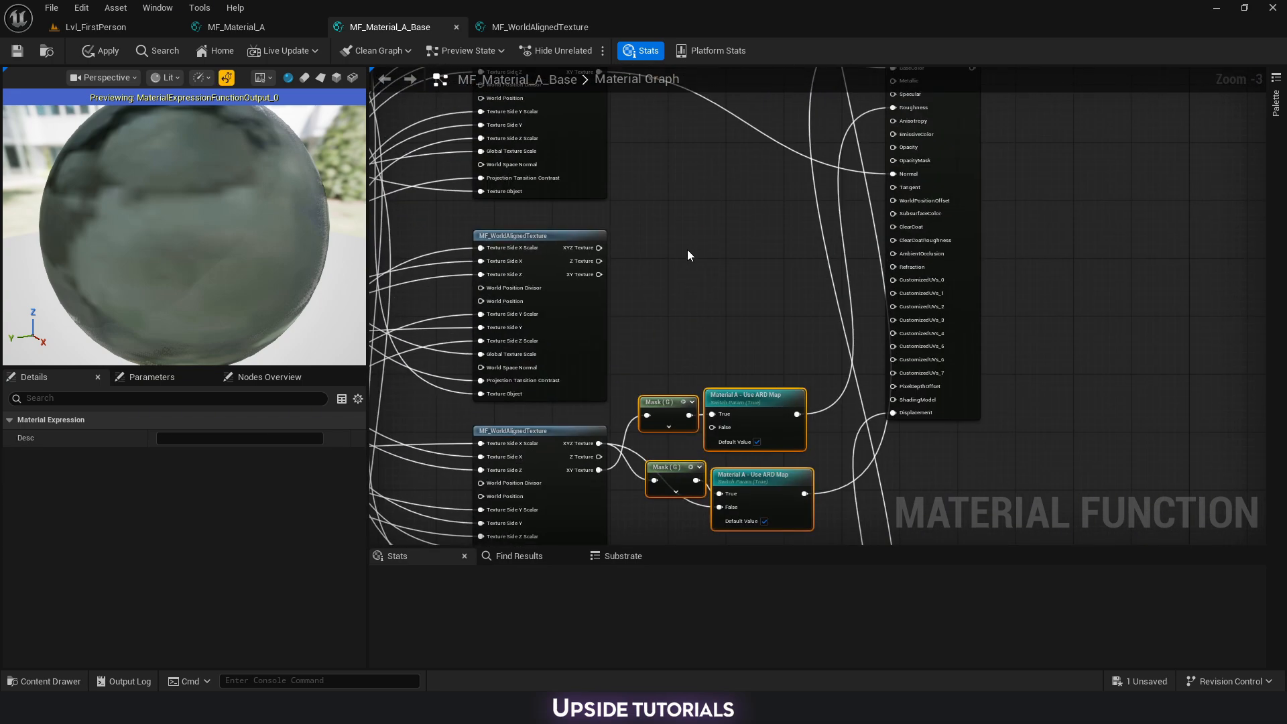
pyautogui.hotkey('ctrl', 'c')
pyautogui.hotkey('ctrl', 'v')
pyautogui.click(640, 212)
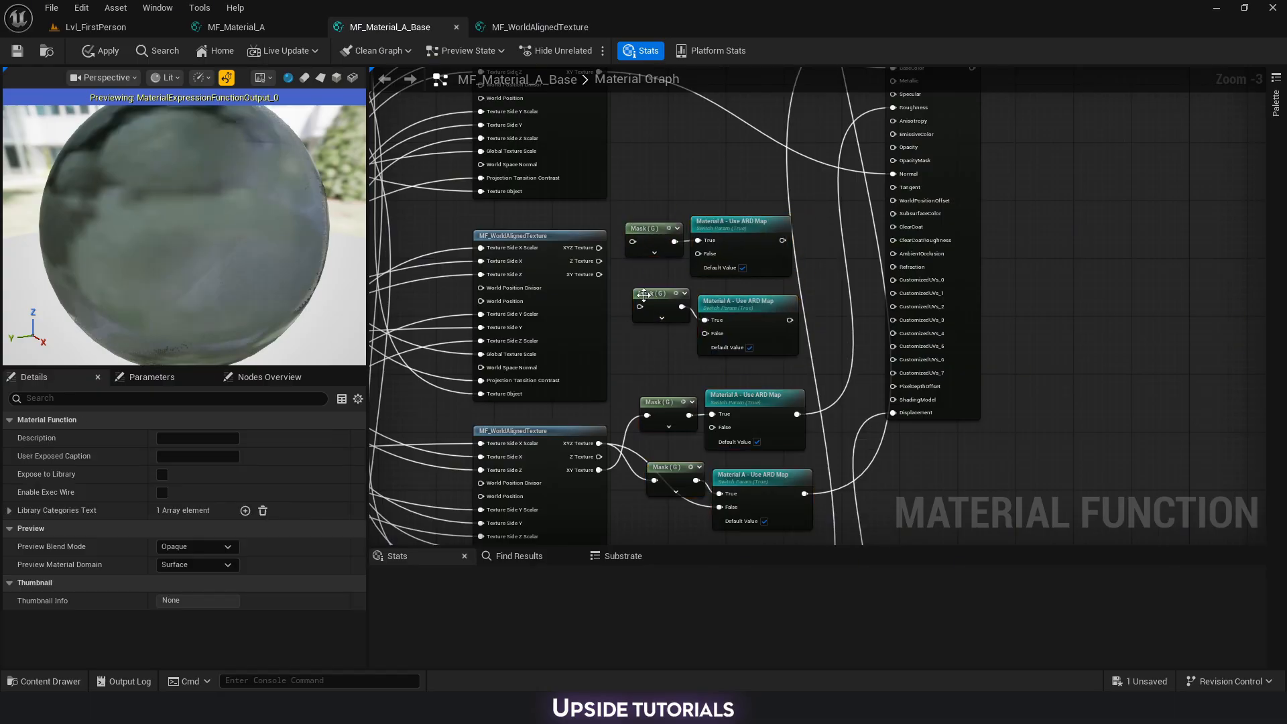
# Set both pasted masks to the R channel and wire the fourth texture through their switches into Ambient Occlusion on both MakeMaterialAttributes.
pyautogui.moveTo(656, 295); pyautogui.dragTo(649, 295)
pyautogui.click(645, 283)
pyautogui.click(645, 294)
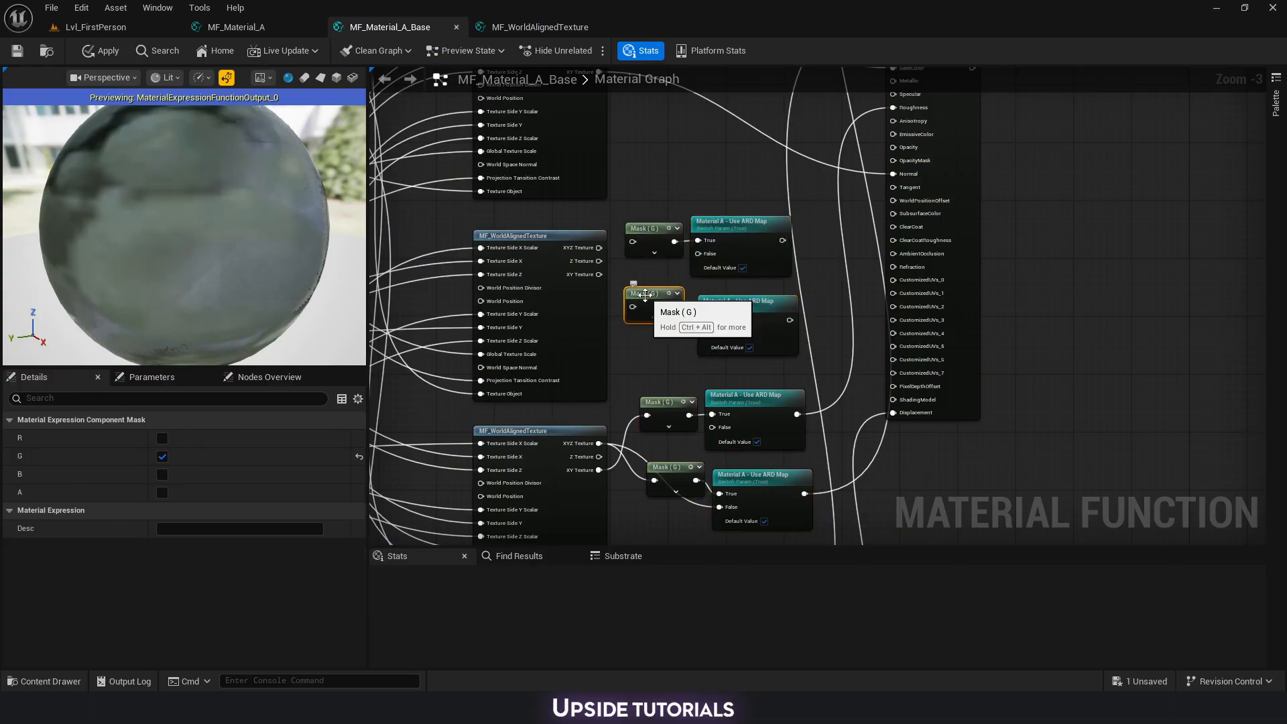
pyautogui.click(162, 438)
pyautogui.click(161, 455)
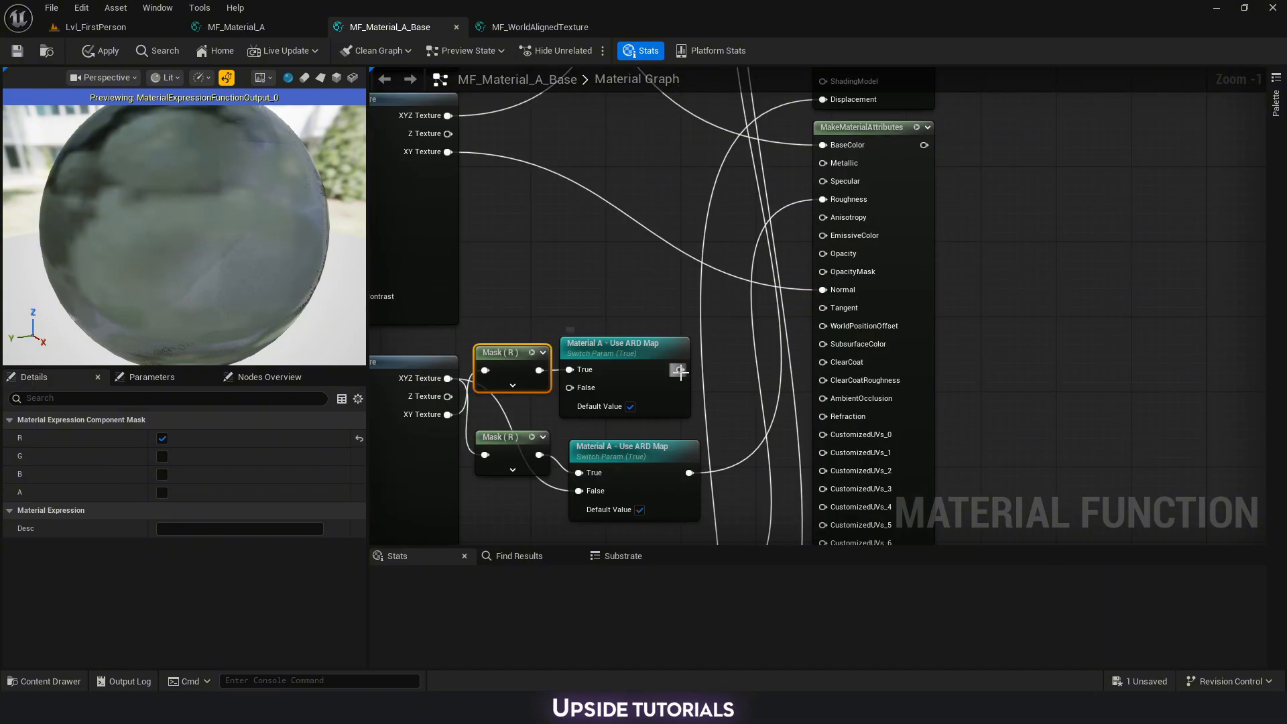
pyautogui.moveTo(680, 369); pyautogui.dragTo(826, 388)
pyautogui.moveTo(425, 307); pyautogui.dragTo(582, 297, button='right')
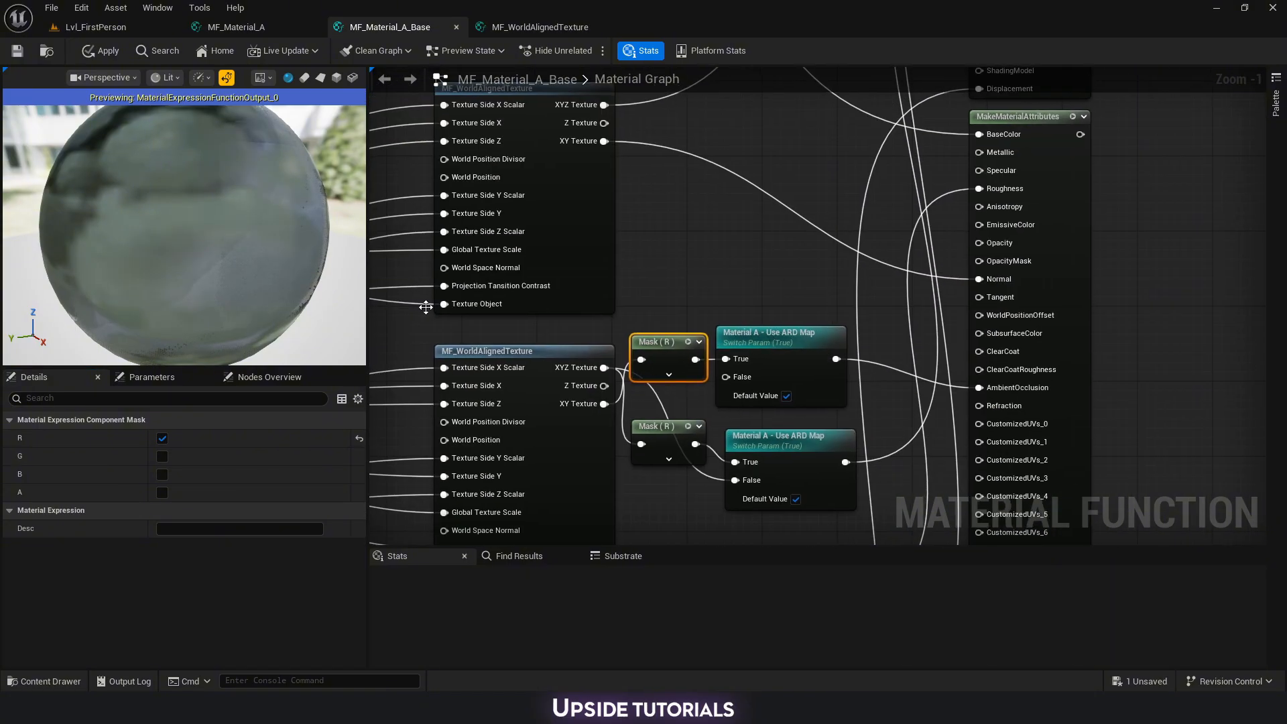
pyautogui.moveTo(749, 235); pyautogui.dragTo(706, 240, button='right')
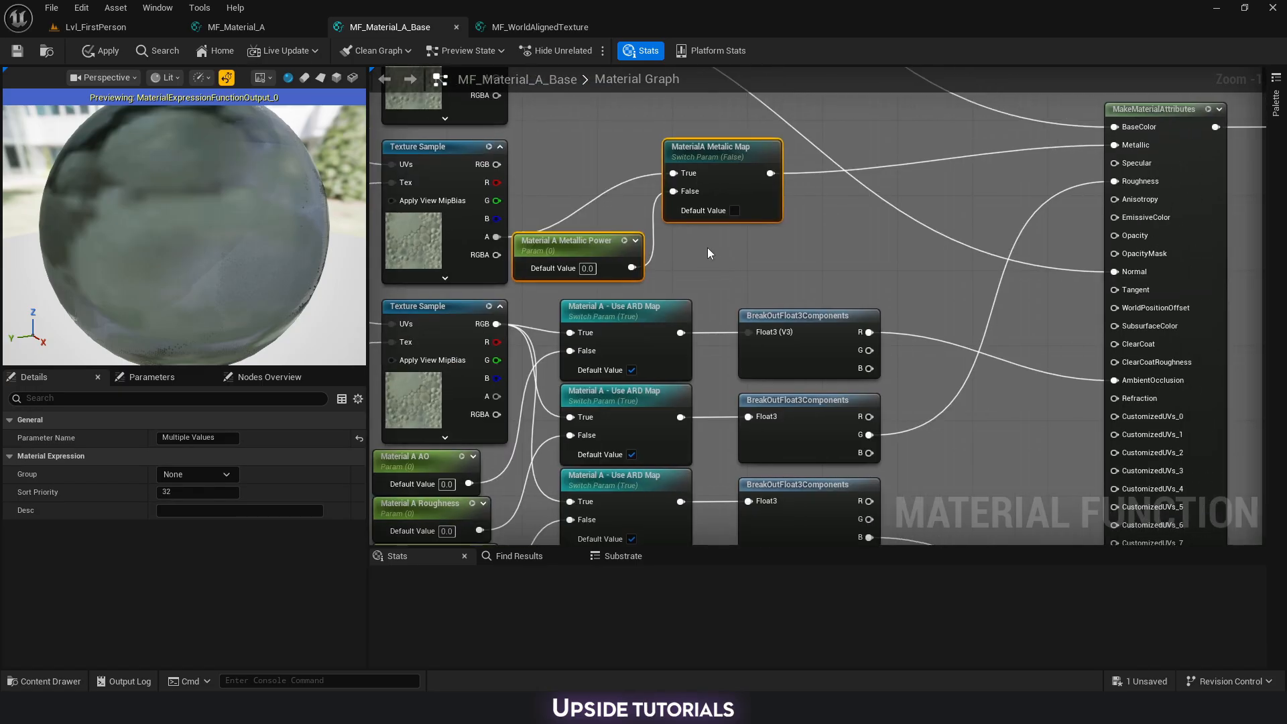
pyautogui.hotkey('ctrl', 'd')
pyautogui.scroll(-4, 769, 260)
pyautogui.moveTo(838, 284); pyautogui.dragTo(744, 178, button='right')
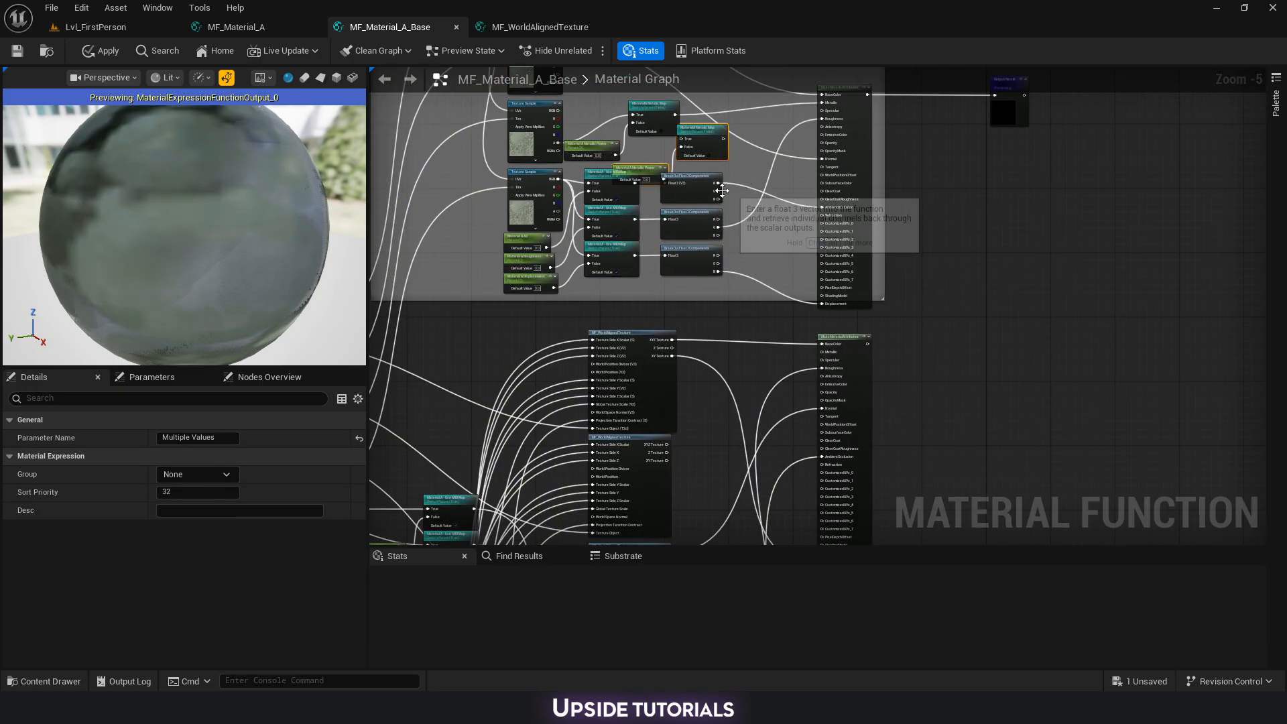
pyautogui.press('Delete')
# Copy Material A Metallic Power and the MaterialA Metalic Map switch from the commented group and paste them beside the third MF_WorldAlignedTexture.
pyautogui.click(589, 142)
pyautogui.keyDown('shift'); pyautogui.click(649, 121); pyautogui.keyUp('shift')
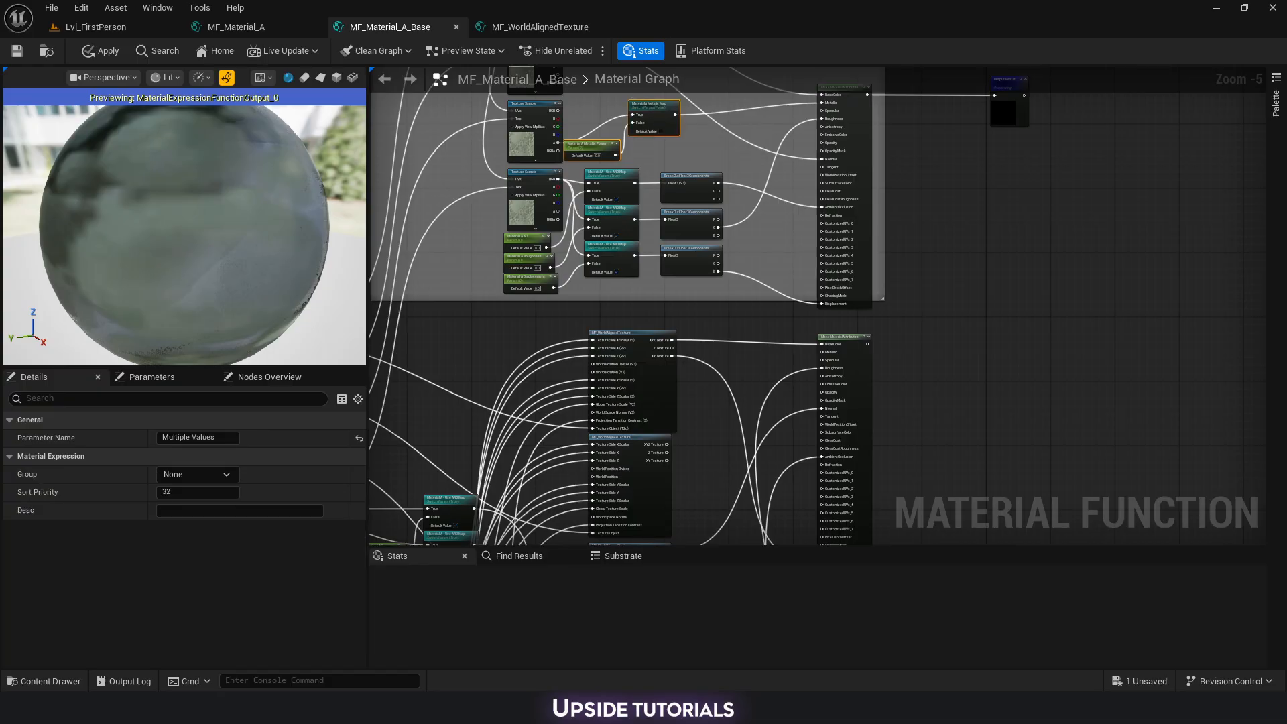
pyautogui.moveTo(738, 424); pyautogui.dragTo(677, 298, button='right')
pyautogui.scroll(3, 677, 298)
pyautogui.scroll(-4, 657, 259)
pyautogui.moveTo(624, 395); pyautogui.dragTo(766, 300, button='right')
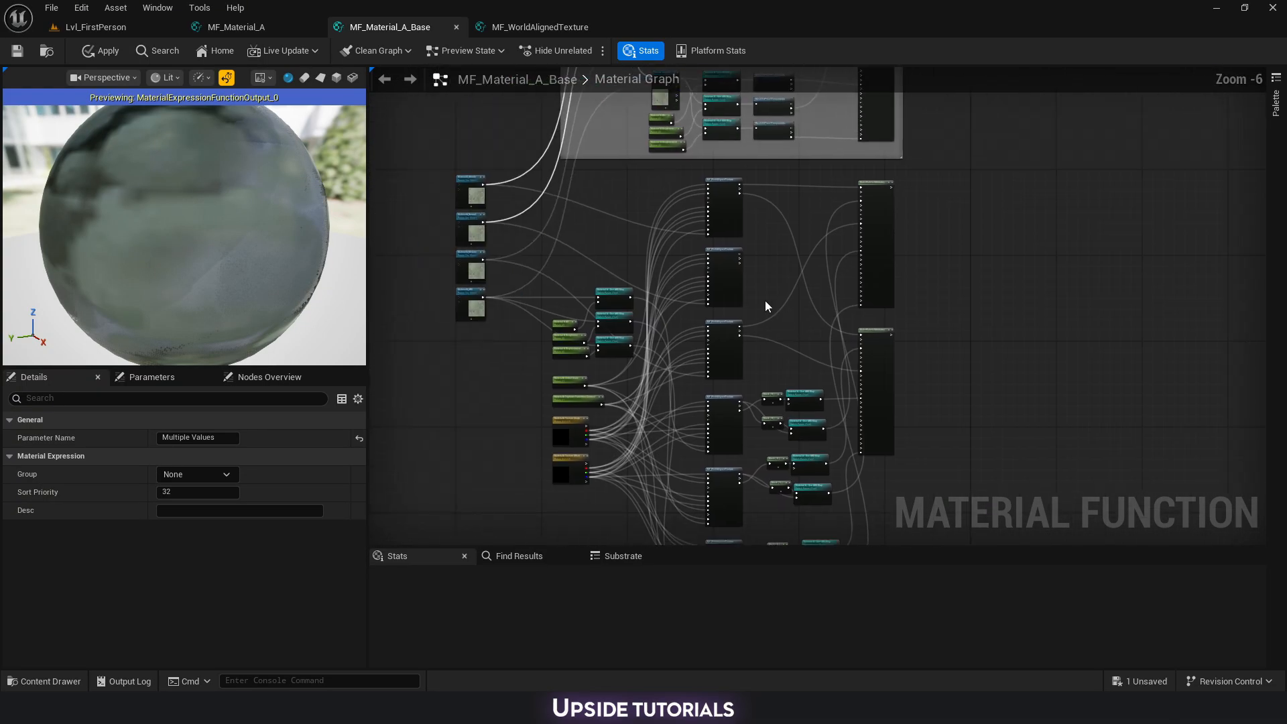
pyautogui.scroll(2, 737, 301)
pyautogui.moveTo(557, 245); pyautogui.dragTo(800, 319, button='right')
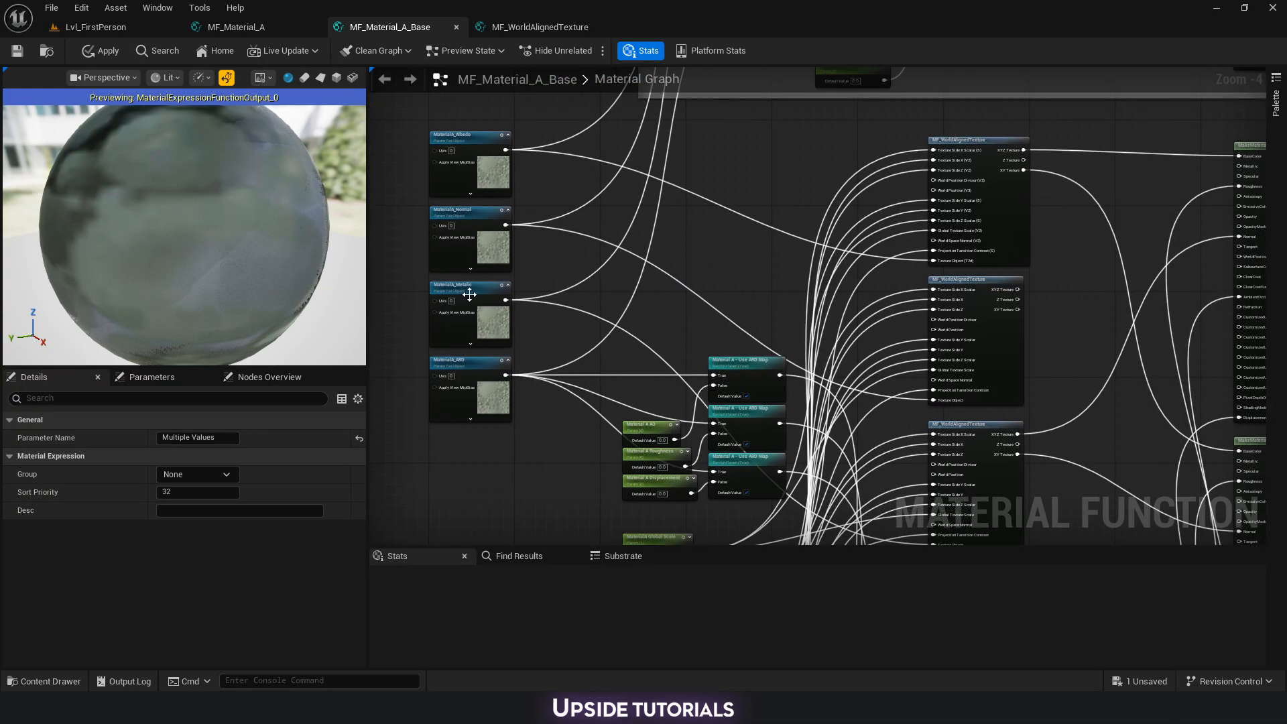
pyautogui.moveTo(580, 352); pyautogui.dragTo(500, 236, button='right')
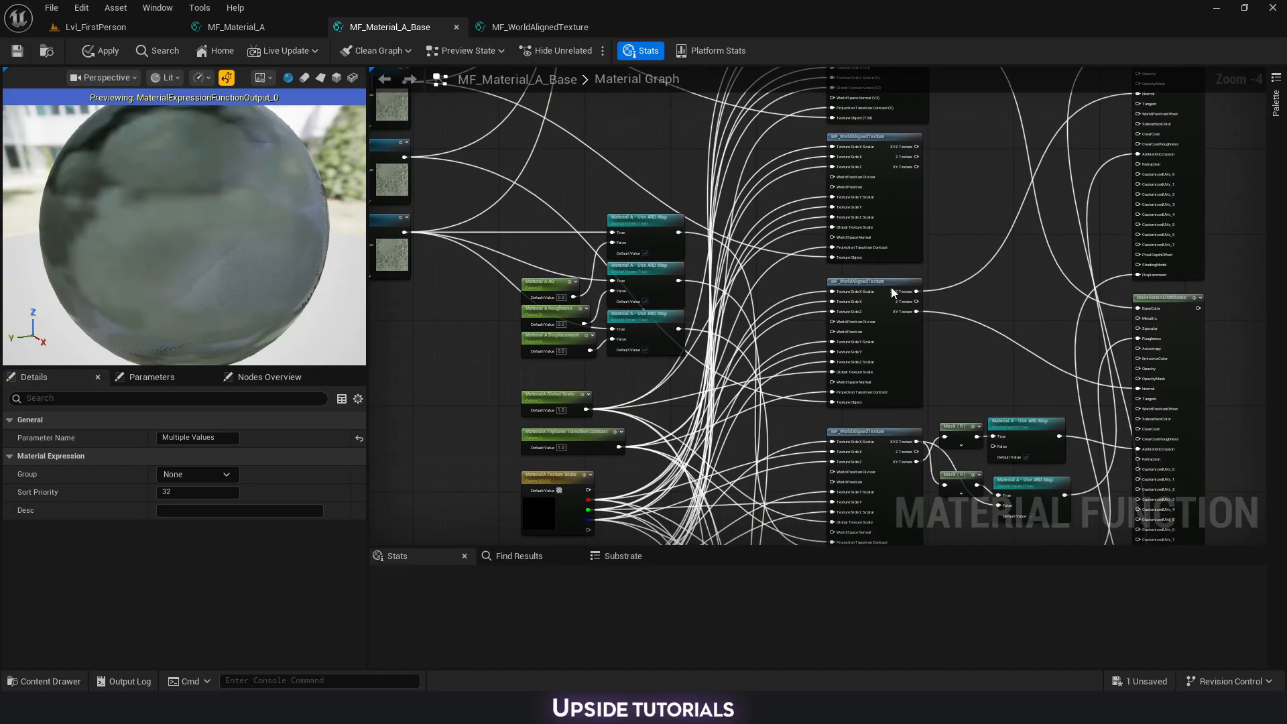
pyautogui.scroll(1, 891, 286)
pyautogui.click(871, 254)
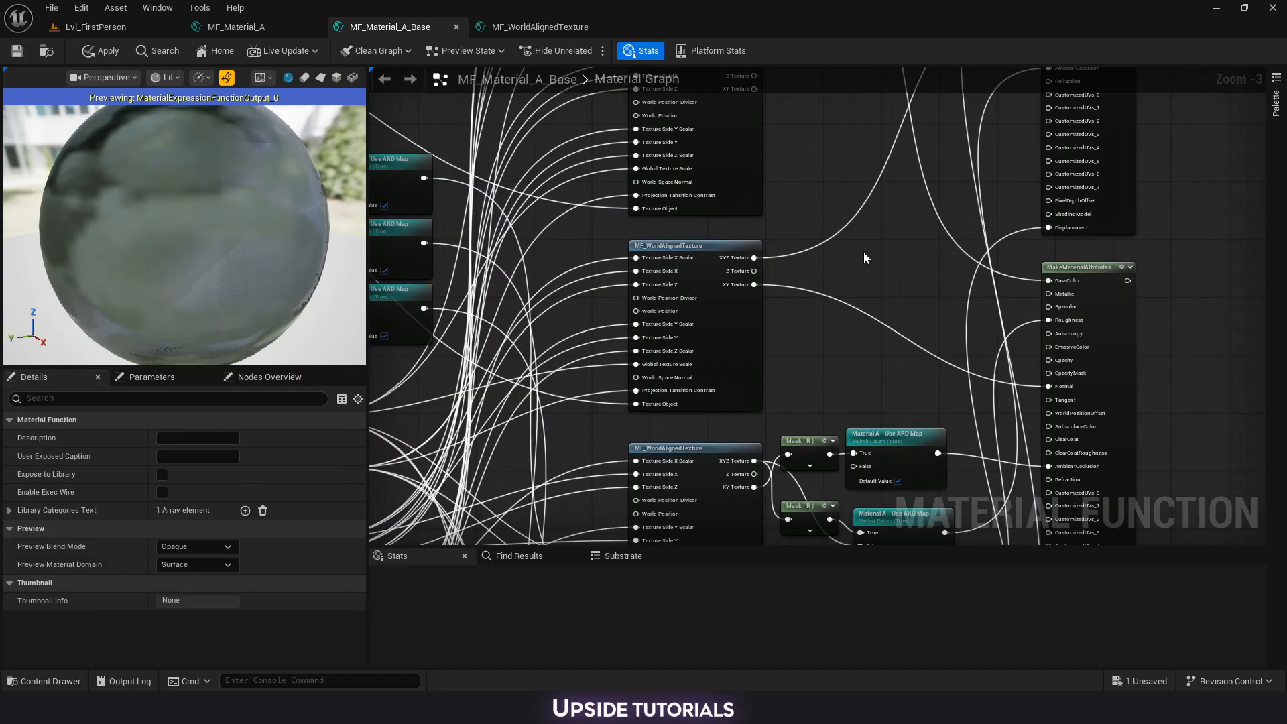
pyautogui.hotkey('ctrl', 'v')
# Rewire Normal from the second MF_WorldAlignedTexture: XY Texture to the lower MakeMaterialAttributes and XYZ Texture to the upper one.
pyautogui.moveTo(819, 275); pyautogui.dragTo(859, 409, button='right')
pyautogui.moveTo(871, 278); pyautogui.dragTo(677, 221, button='right')
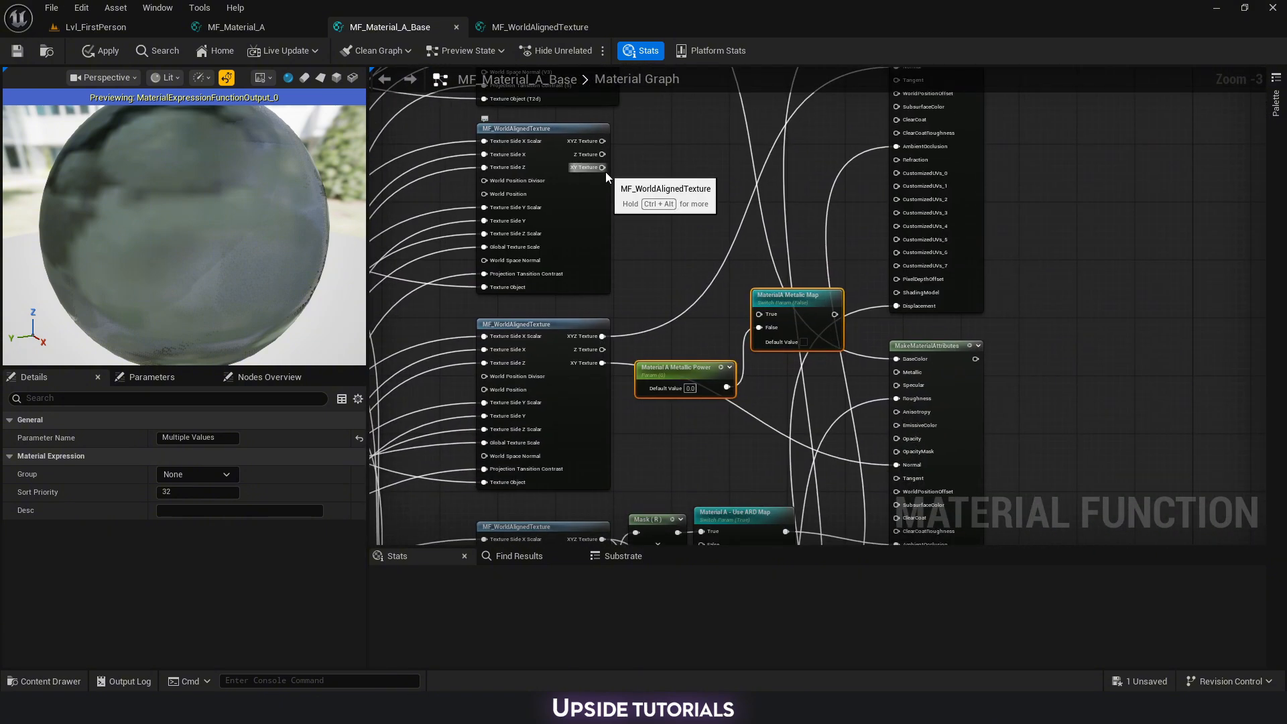
pyautogui.moveTo(605, 172); pyautogui.dragTo(908, 465)
pyautogui.moveTo(601, 140); pyautogui.dragTo(897, 152)
# Line up the pasted Metallic Power parameter and Metalic Map switch, then duplicate the pair and place the copy directly below.
pyautogui.moveTo(673, 434); pyautogui.dragTo(683, 343, button='right')
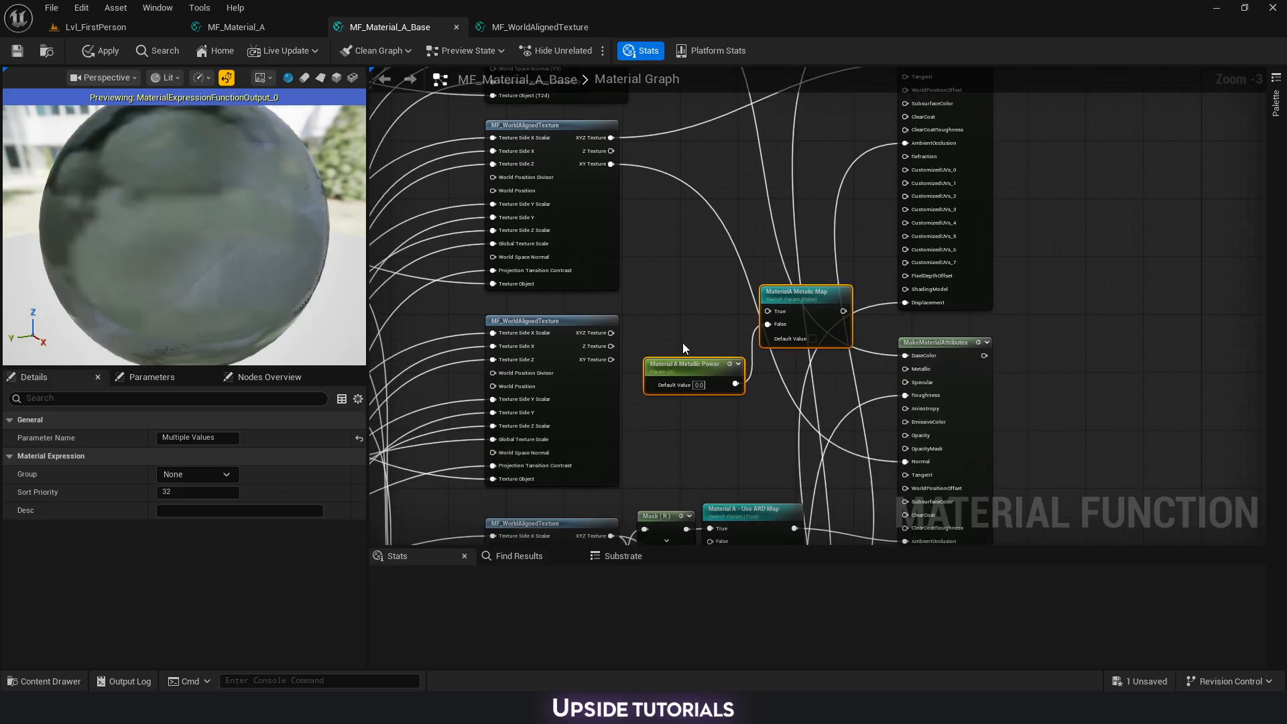
pyautogui.scroll(2, 683, 343)
pyautogui.moveTo(843, 289); pyautogui.dragTo(825, 402)
pyautogui.moveTo(686, 357); pyautogui.dragTo(795, 421)
pyautogui.moveTo(797, 390); pyautogui.dragTo(801, 281)
pyautogui.moveTo(753, 406); pyautogui.dragTo(760, 350, button='right')
pyautogui.hotkey('ctrl', 'd')
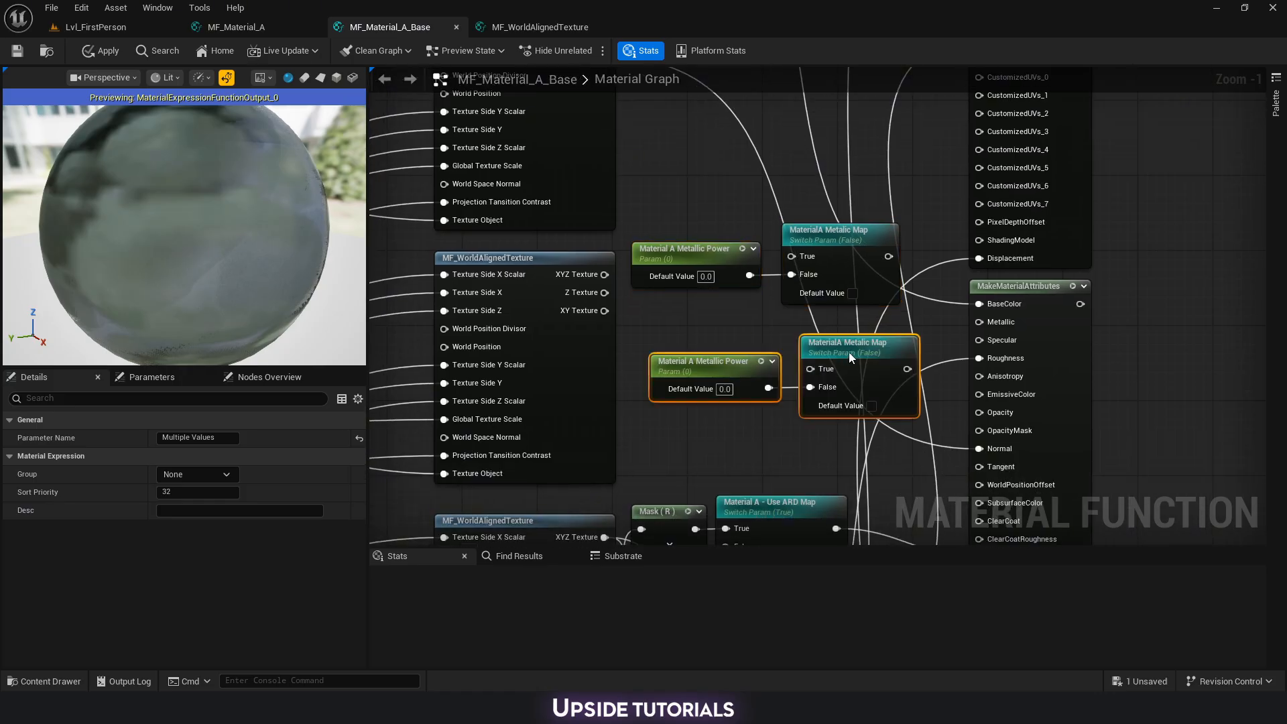
pyautogui.moveTo(847, 352); pyautogui.dragTo(830, 343)
pyautogui.click(764, 316)
# Feed XYZ Texture and XY Texture into the upper and lower Metalic Map switches' True inputs, and connect both switches to their MakeMaterialAttributes' Metallic.
pyautogui.moveTo(604, 274); pyautogui.dragTo(791, 256)
pyautogui.moveTo(791, 360); pyautogui.dragTo(604, 310)
pyautogui.moveTo(618, 319); pyautogui.dragTo(448, 330, button='right')
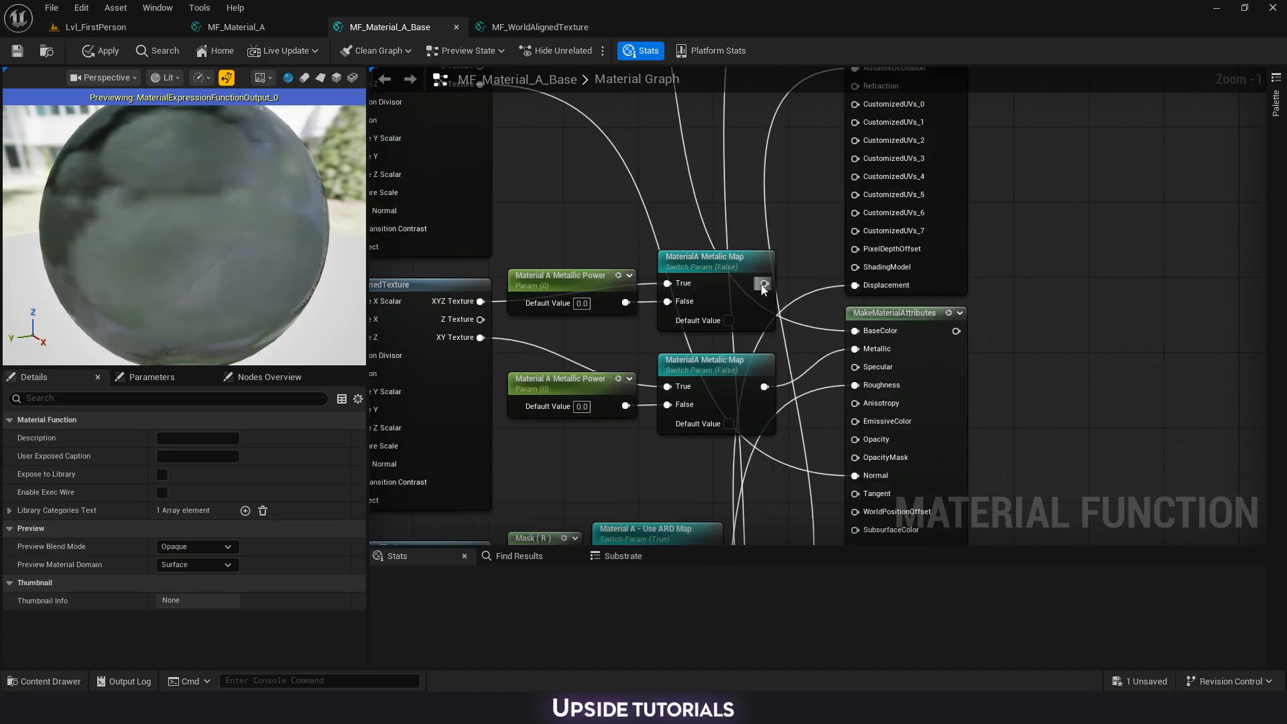
pyautogui.moveTo(763, 285); pyautogui.dragTo(860, 142)
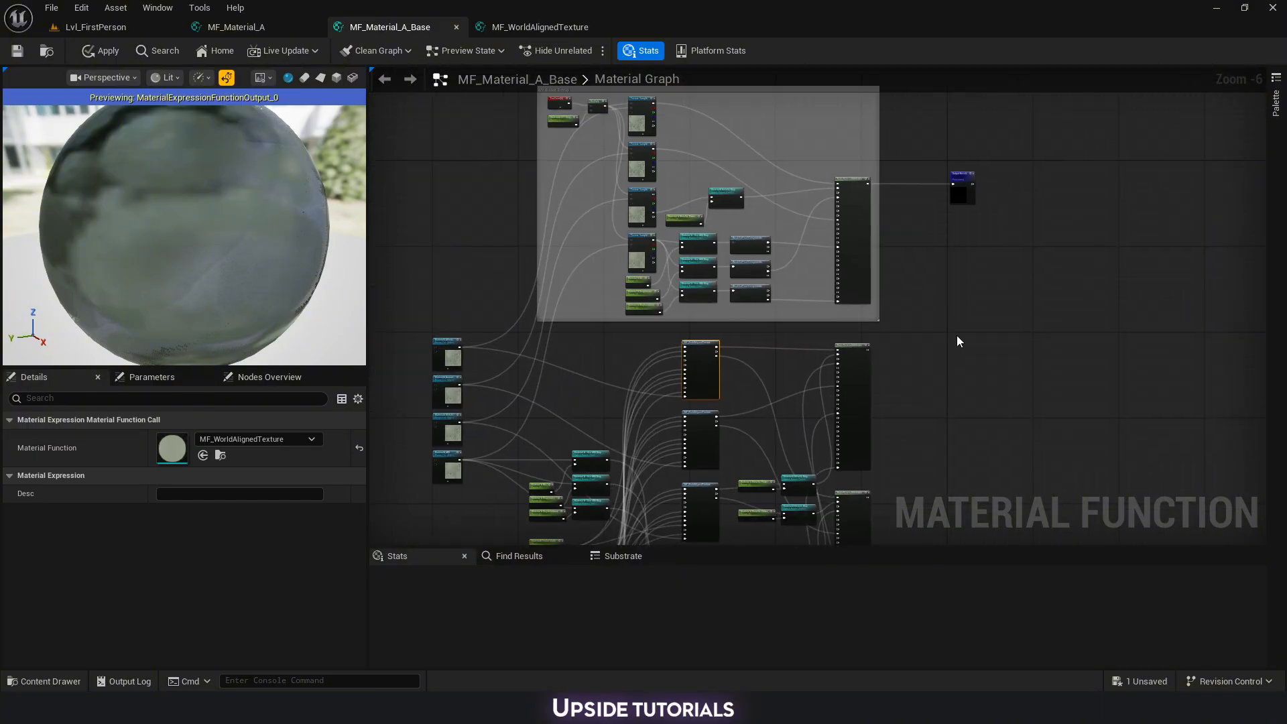
# Examine how the commented group's Use ARD Map switches and BreakOutFloat3Components nodes feed its MakeMaterialAttributes node.
pyautogui.scroll(2, 821, 294)
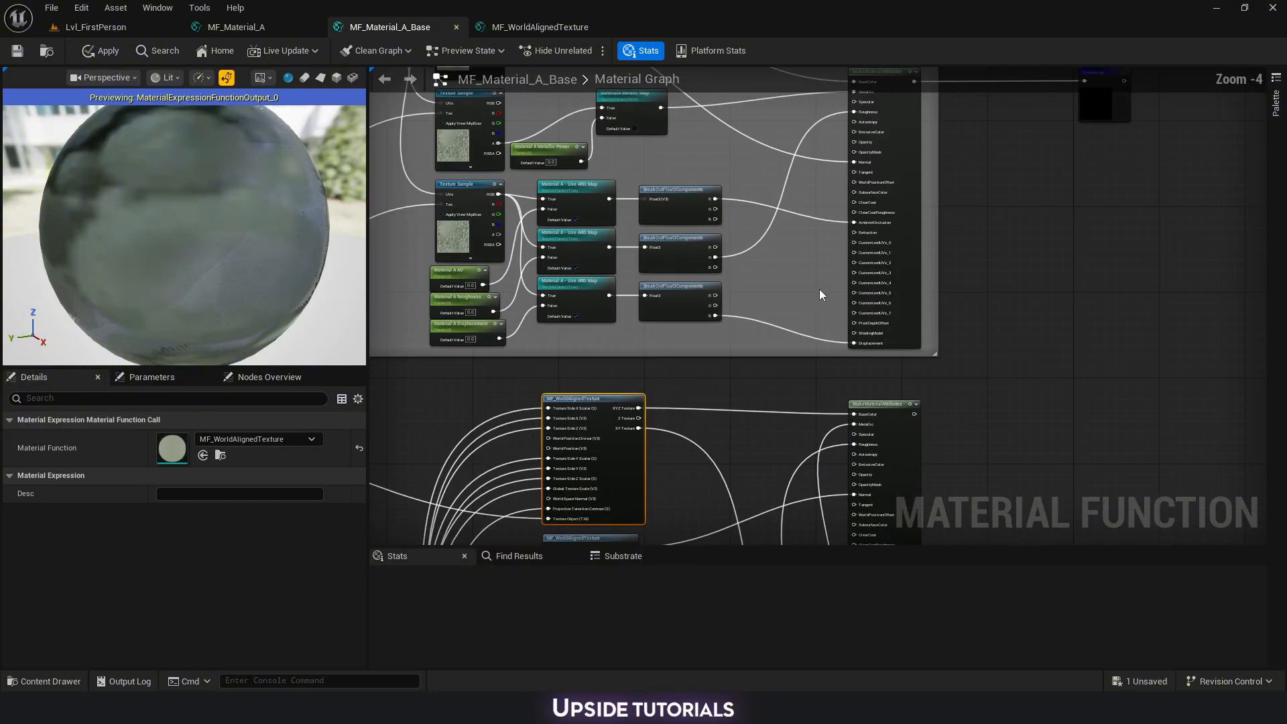
pyautogui.scroll(1, 747, 325)
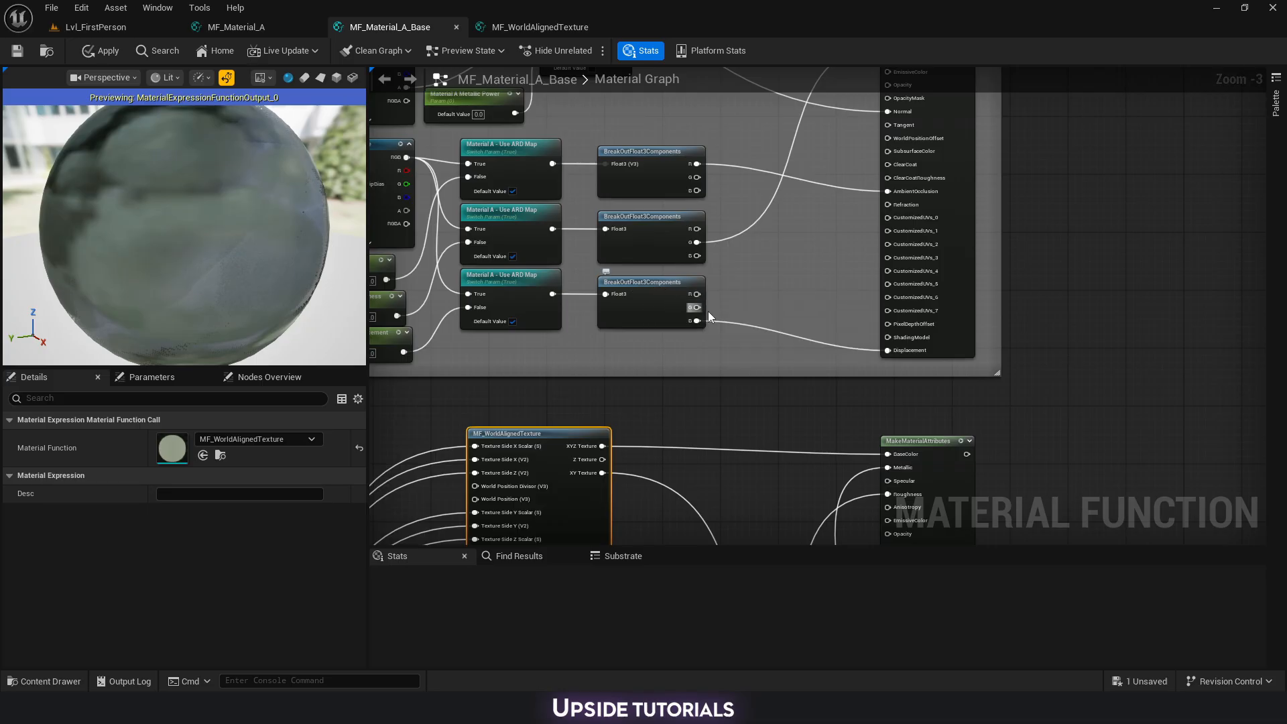
pyautogui.moveTo(664, 293); pyautogui.dragTo(768, 428, button='right')
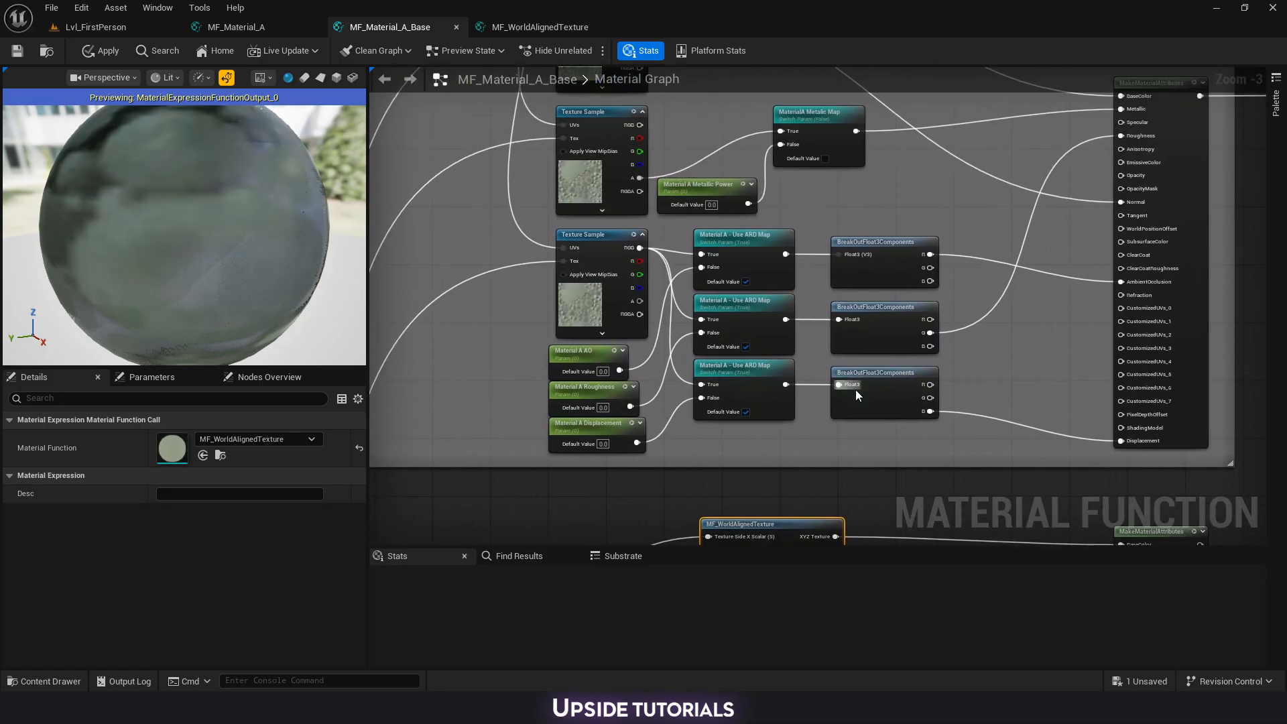
pyautogui.moveTo(1020, 474); pyautogui.dragTo(828, 357, button='right')
pyautogui.scroll(-3, 878, 355)
pyautogui.scroll(2, 859, 321)
pyautogui.moveTo(951, 212); pyautogui.dragTo(1026, 406, button='right')
pyautogui.scroll(3, 855, 244)
# Add a static switch parameter named Use Displacement just below the commented group.
pyautogui.rightClick(802, 309)
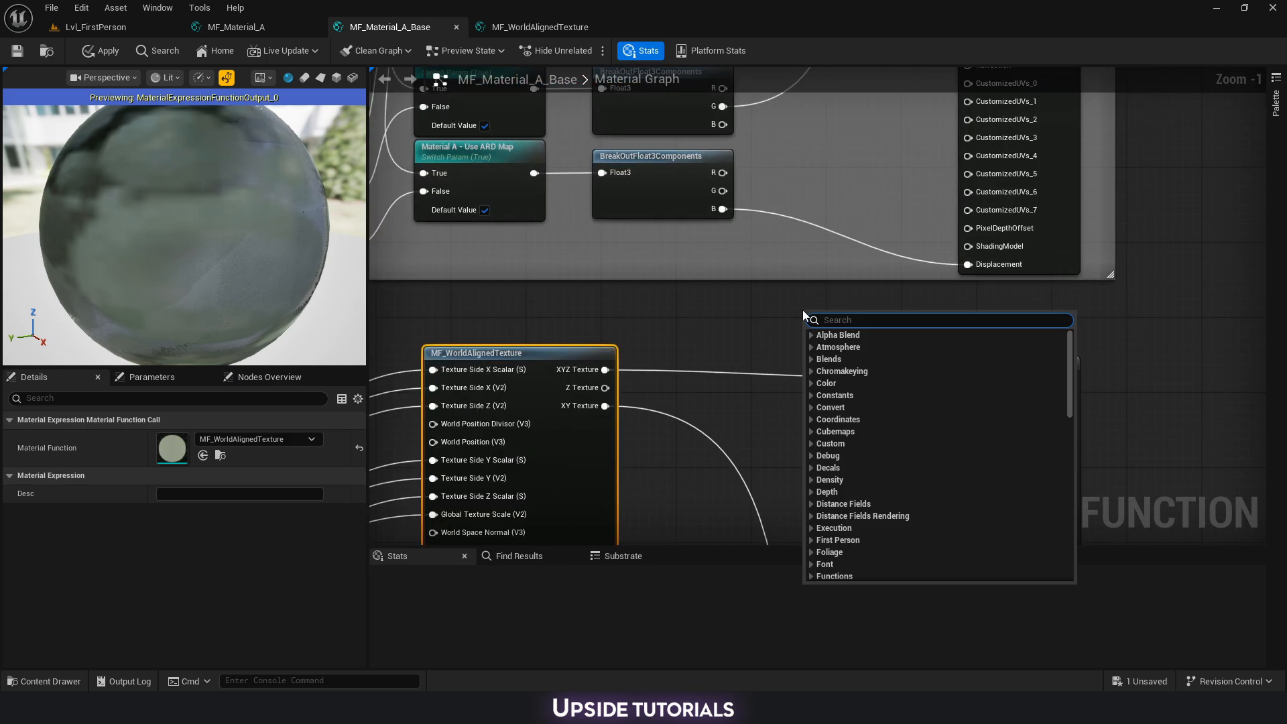
pyautogui.write('switch')
pyautogui.press('Down')
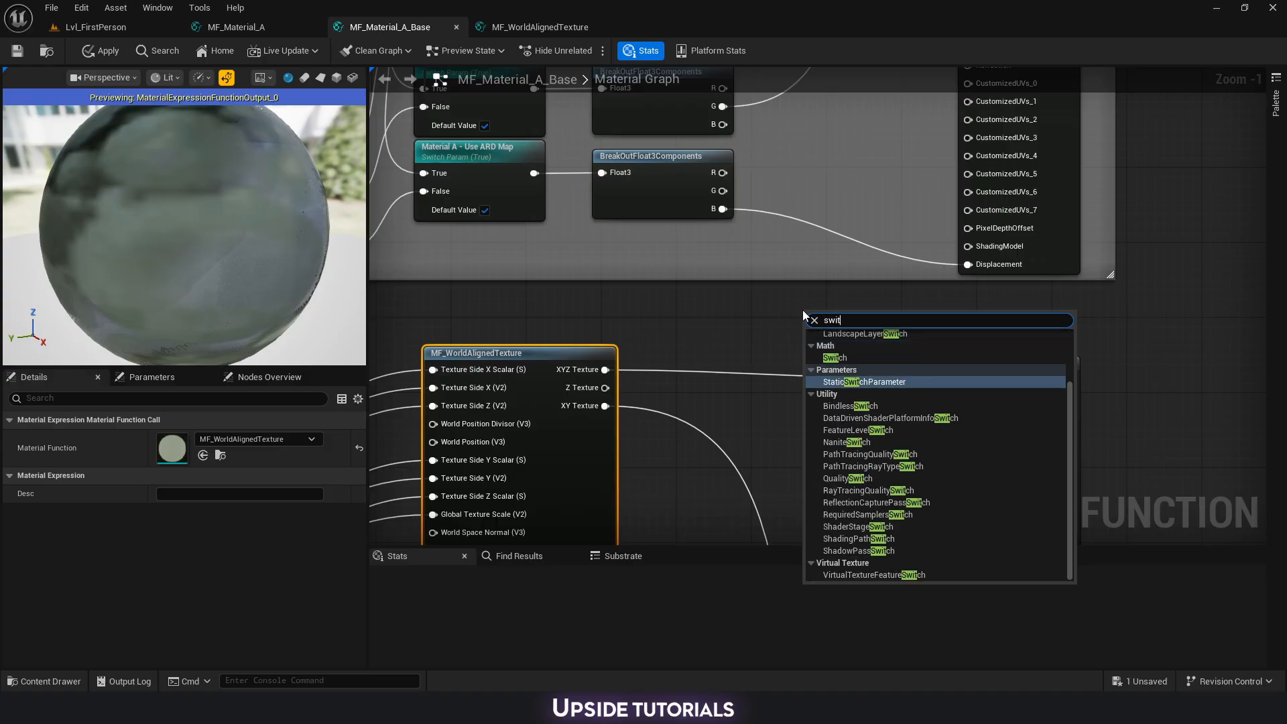
pyautogui.press('Return')
pyautogui.write('Use Displacement')
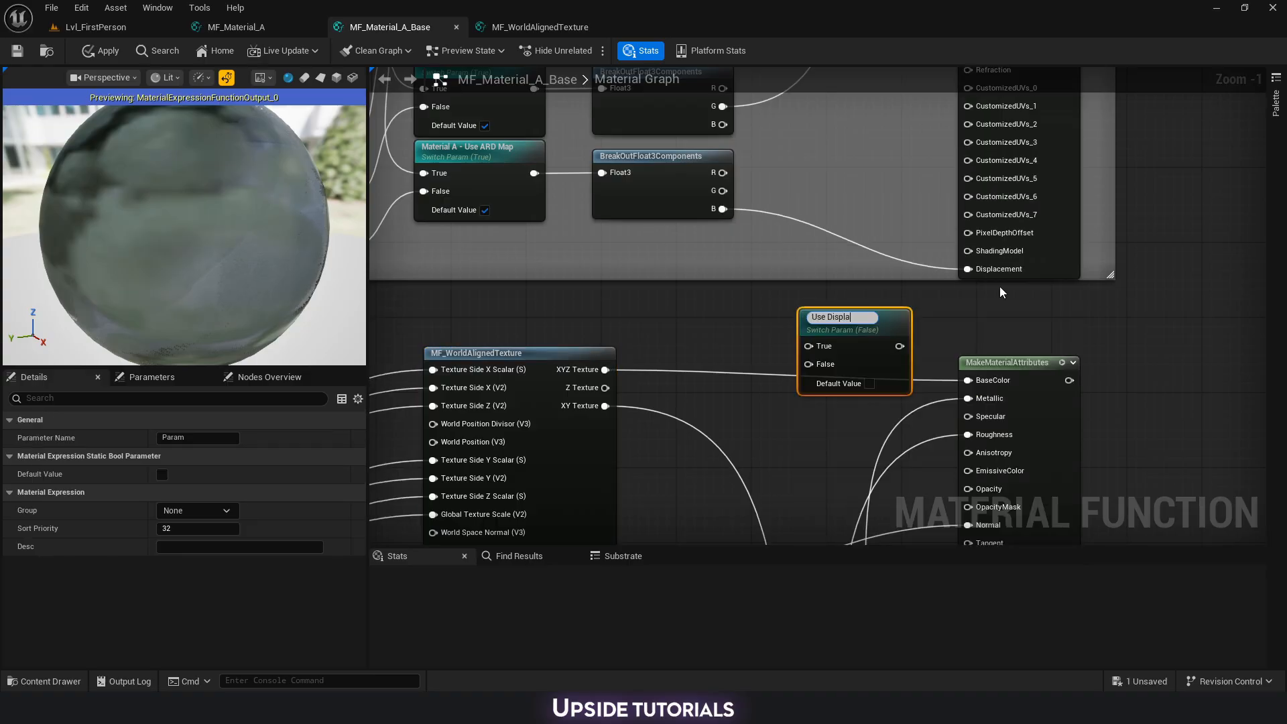
pyautogui.press('Return')
# Route the lowest BreakOutFloat3Components' B output through Use Displacement's True input into the commented group's MakeMaterialAttributes Displacement.
pyautogui.moveTo(798, 248); pyautogui.dragTo(721, 209)
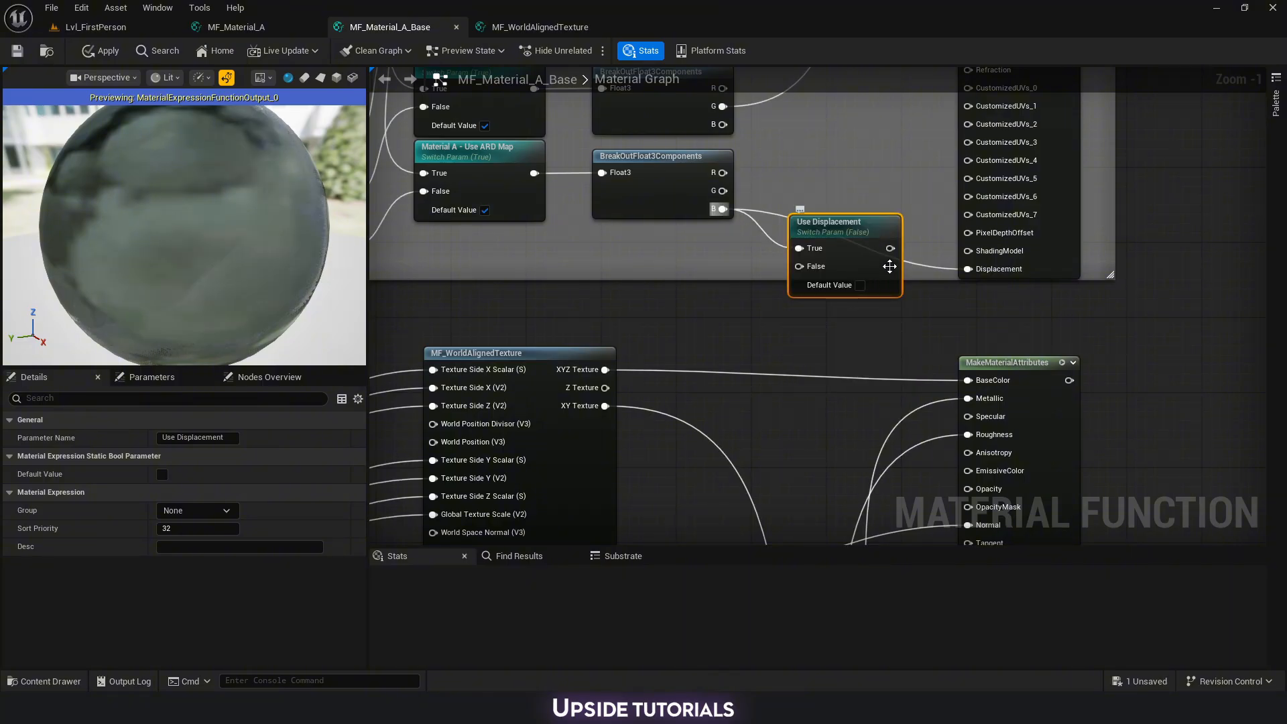
pyautogui.moveTo(890, 248); pyautogui.dragTo(967, 268)
pyautogui.scroll(1, 770, 302)
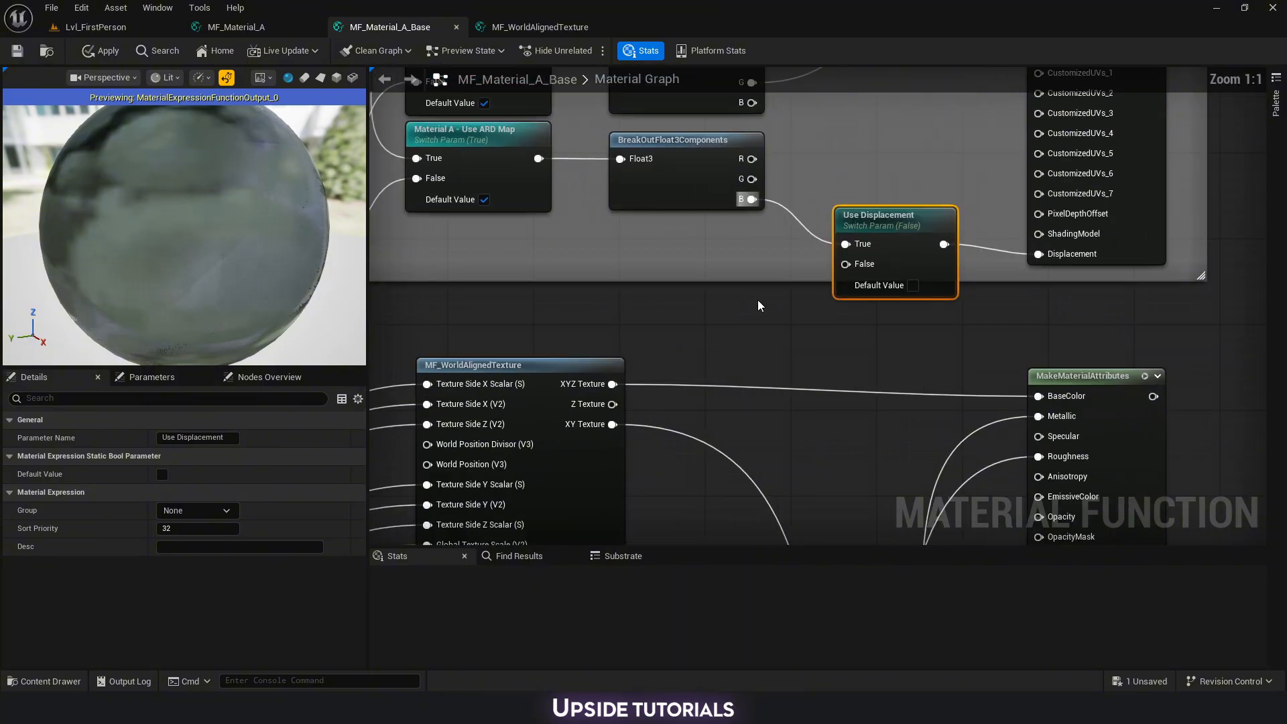
# Place a constant node beside the Use Displacement switch, connect it to the False input, and line up both nodes.
pyautogui.click(737, 303)
pyautogui.moveTo(805, 322); pyautogui.dragTo(770, 253)
pyautogui.moveTo(887, 215); pyautogui.dragTo(917, 192)
pyautogui.moveTo(760, 245); pyautogui.dragTo(748, 244)
pyautogui.click(958, 355)
# Add a static switch parameter named Use World Tile Material beside the MakeMaterialAttributes nodes and enable its default value.
pyautogui.moveTo(958, 357); pyautogui.dragTo(531, 331, button='right')
pyautogui.moveTo(770, 290); pyautogui.dragTo(812, 310, button='right')
pyautogui.rightClick(937, 310)
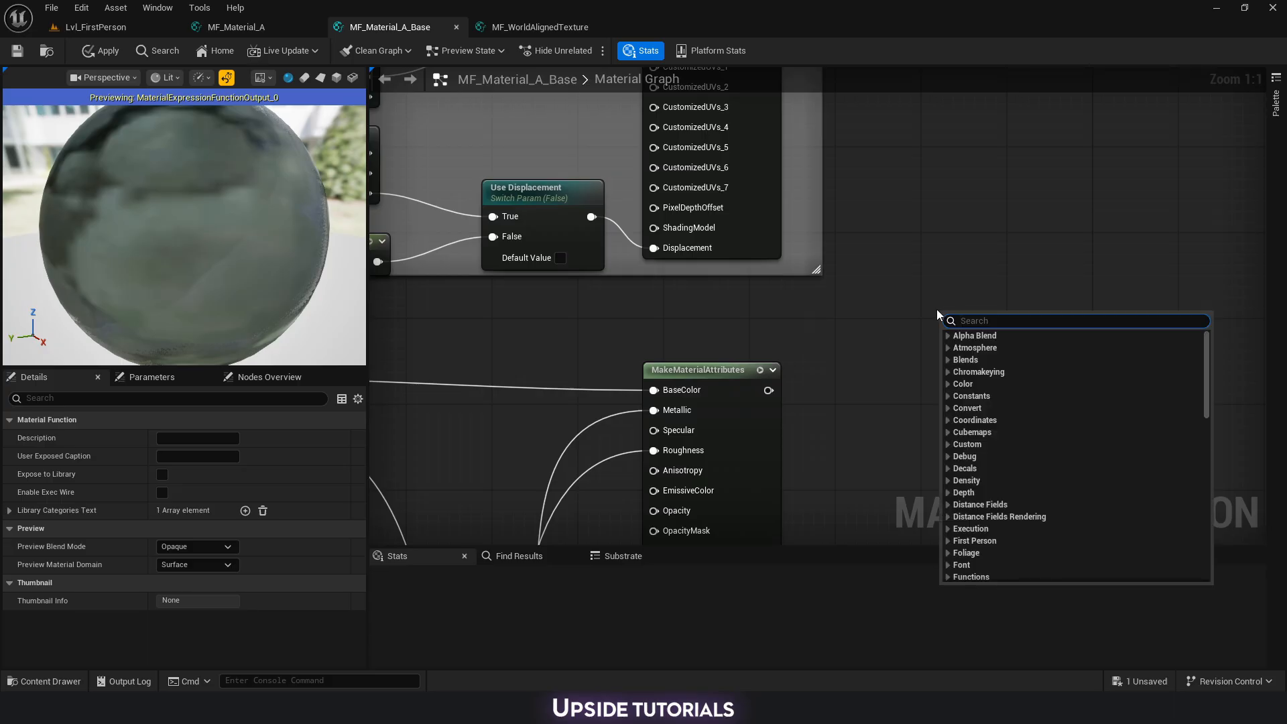
pyautogui.write('swit')
pyautogui.press('Down')
pyautogui.press('Down')
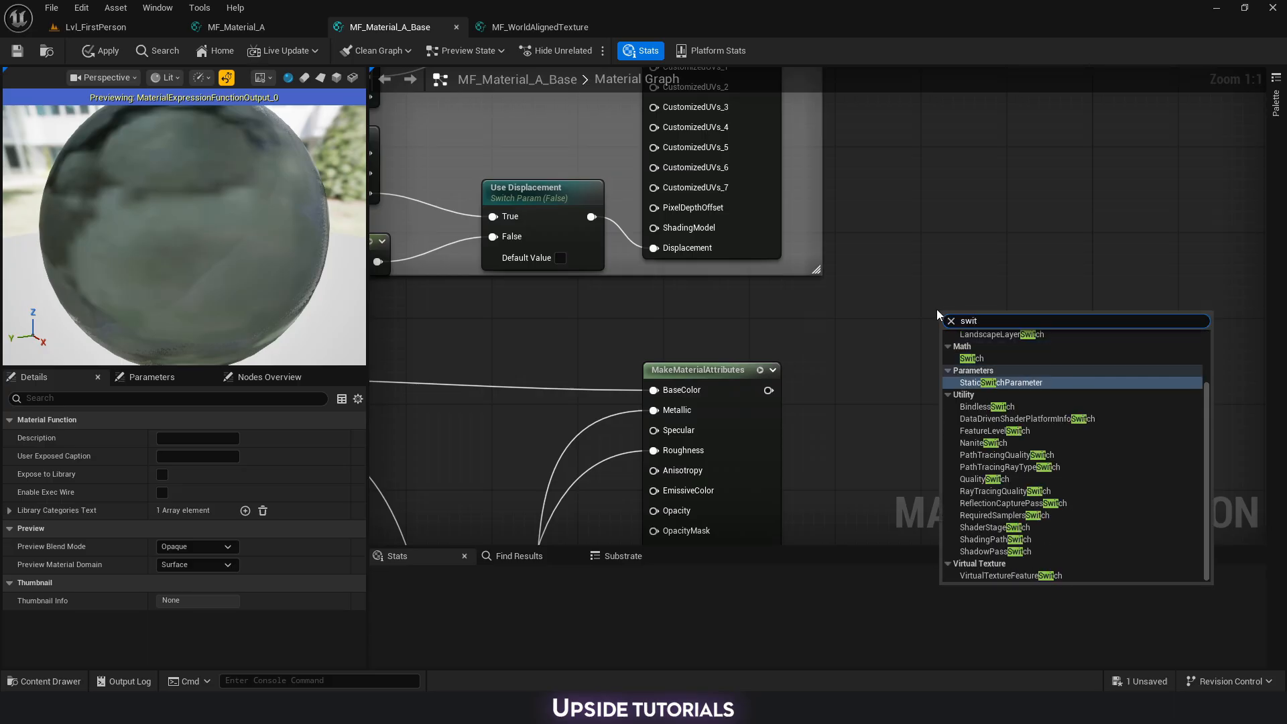
pyautogui.press('Return')
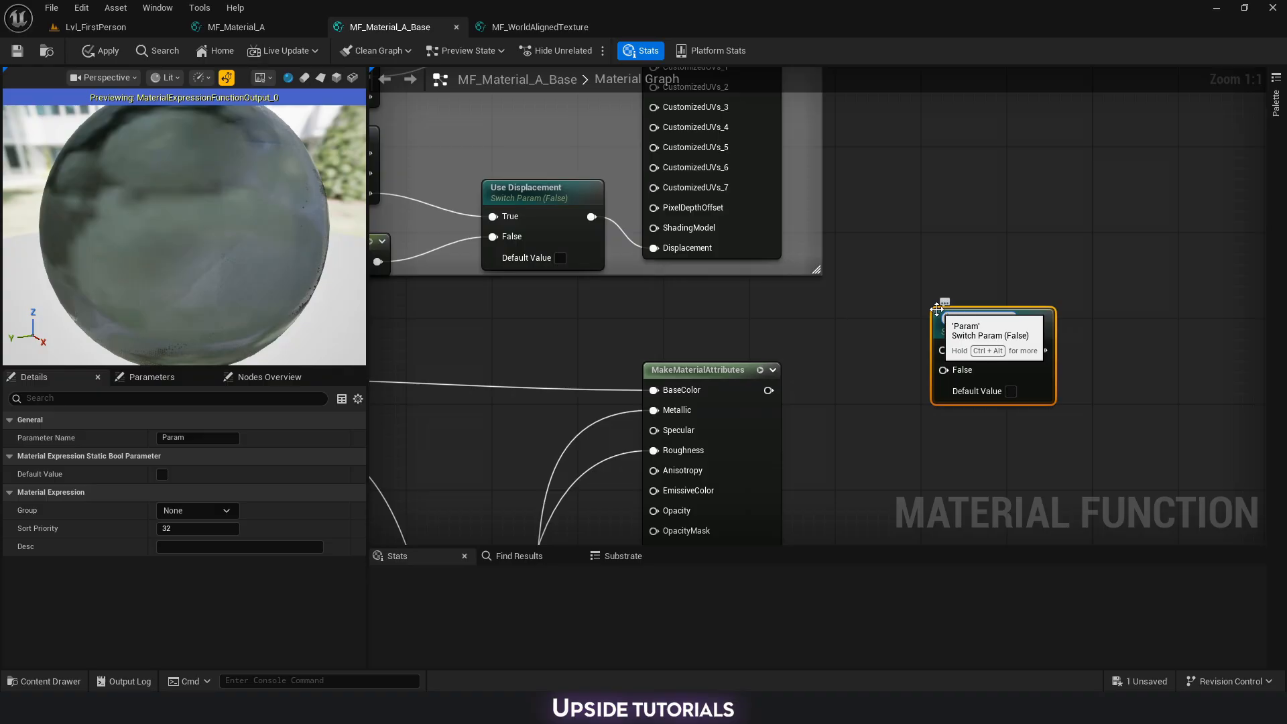
pyautogui.write('Use World Tile Material')
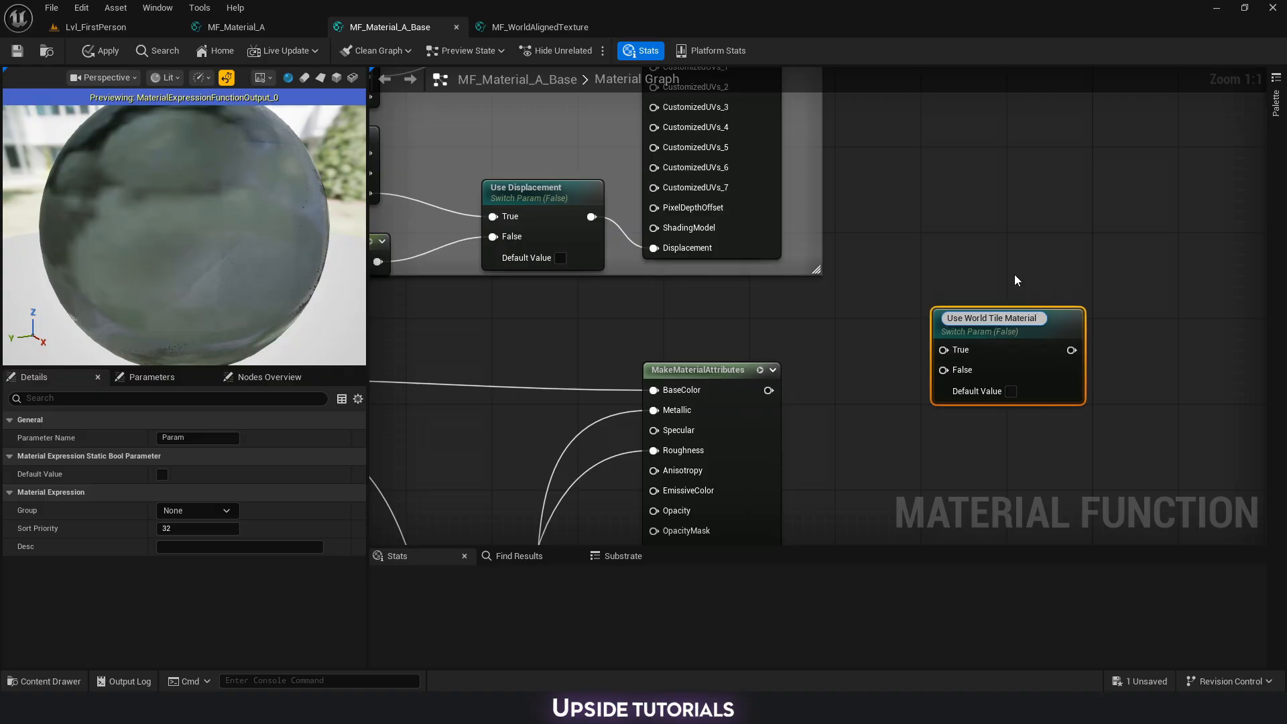
pyautogui.press('Return')
pyautogui.moveTo(1011, 321); pyautogui.dragTo(946, 289)
pyautogui.click(947, 354)
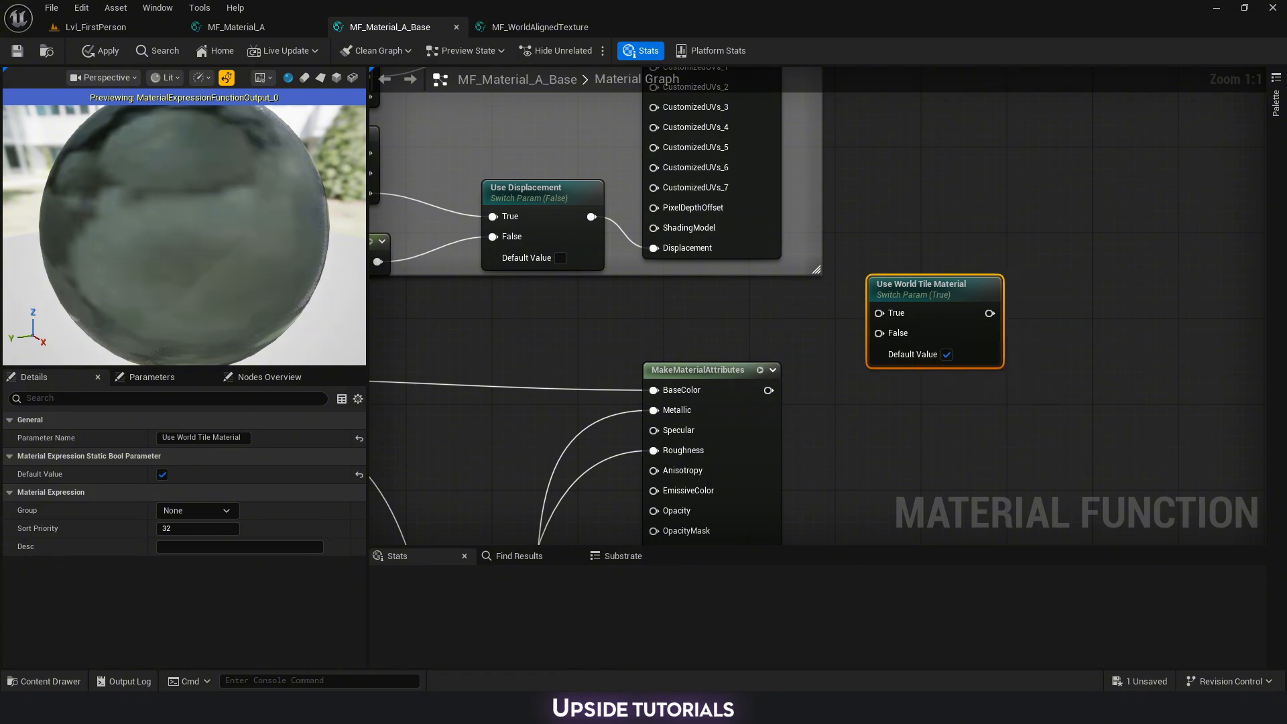
# Move the Output Result node further from the commented group and rename the output Material Atribute UV.
pyautogui.moveTo(957, 183); pyautogui.dragTo(826, 303, button='right')
pyautogui.click(826, 302)
pyautogui.moveTo(867, 247); pyautogui.dragTo(817, 368, button='right')
pyautogui.scroll(-2, 803, 310)
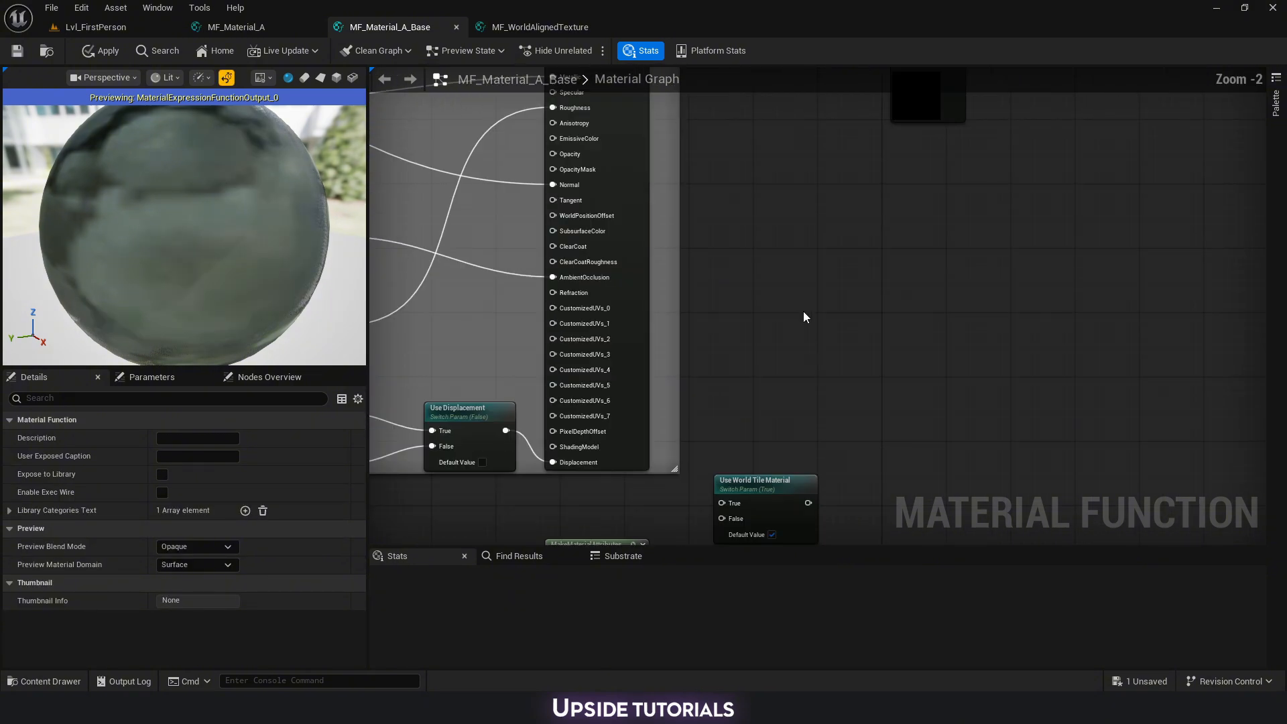
pyautogui.moveTo(822, 283); pyautogui.dragTo(808, 419, button='right')
pyautogui.moveTo(927, 228); pyautogui.dragTo(967, 228)
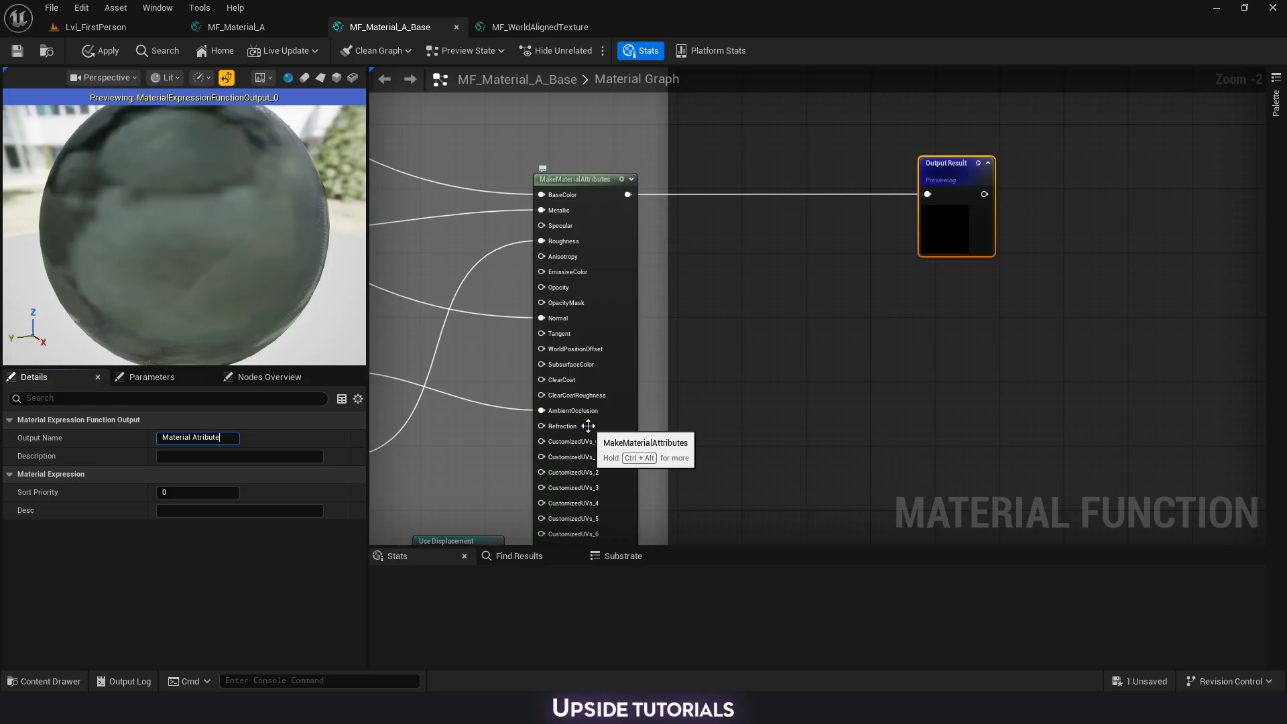
pyautogui.press('Return')
# Duplicate the Material Atribute UV output, place the copy directly below it, and rename the copy Height.
pyautogui.moveTo(960, 378); pyautogui.dragTo(944, 333, button='right')
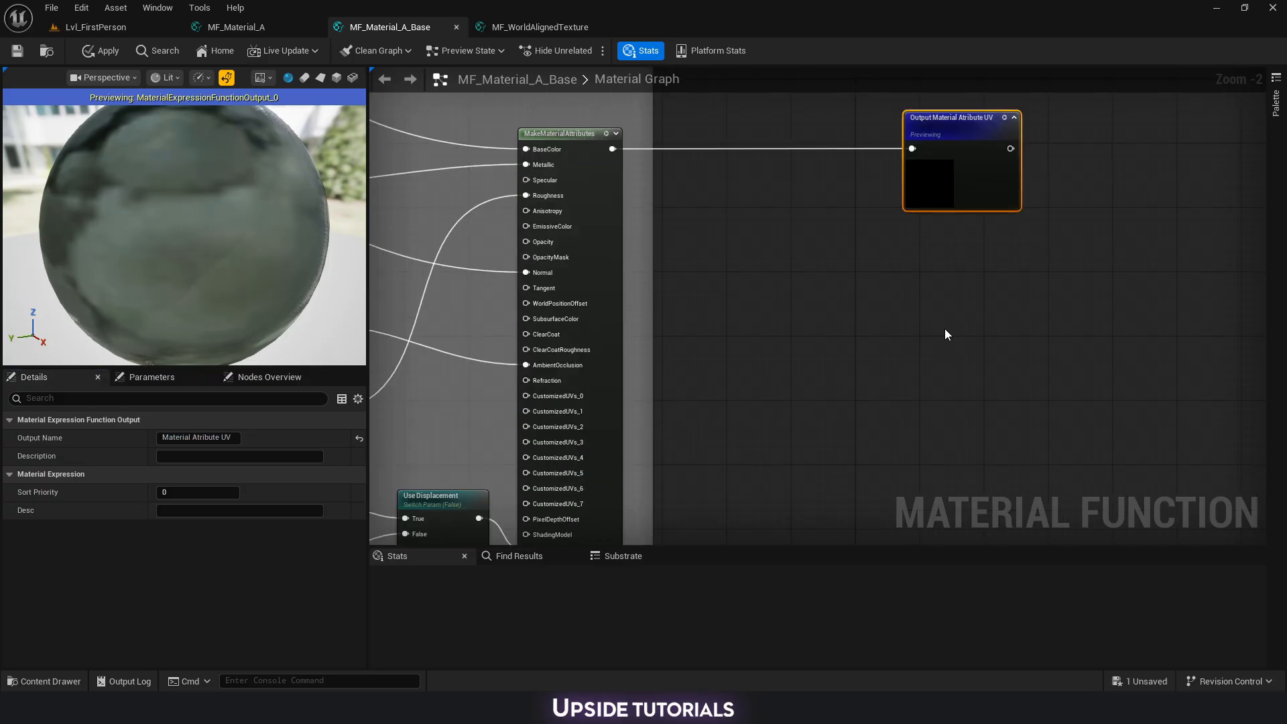
pyautogui.hotkey('ctrl', 'd')
pyautogui.moveTo(1000, 376); pyautogui.dragTo(980, 348)
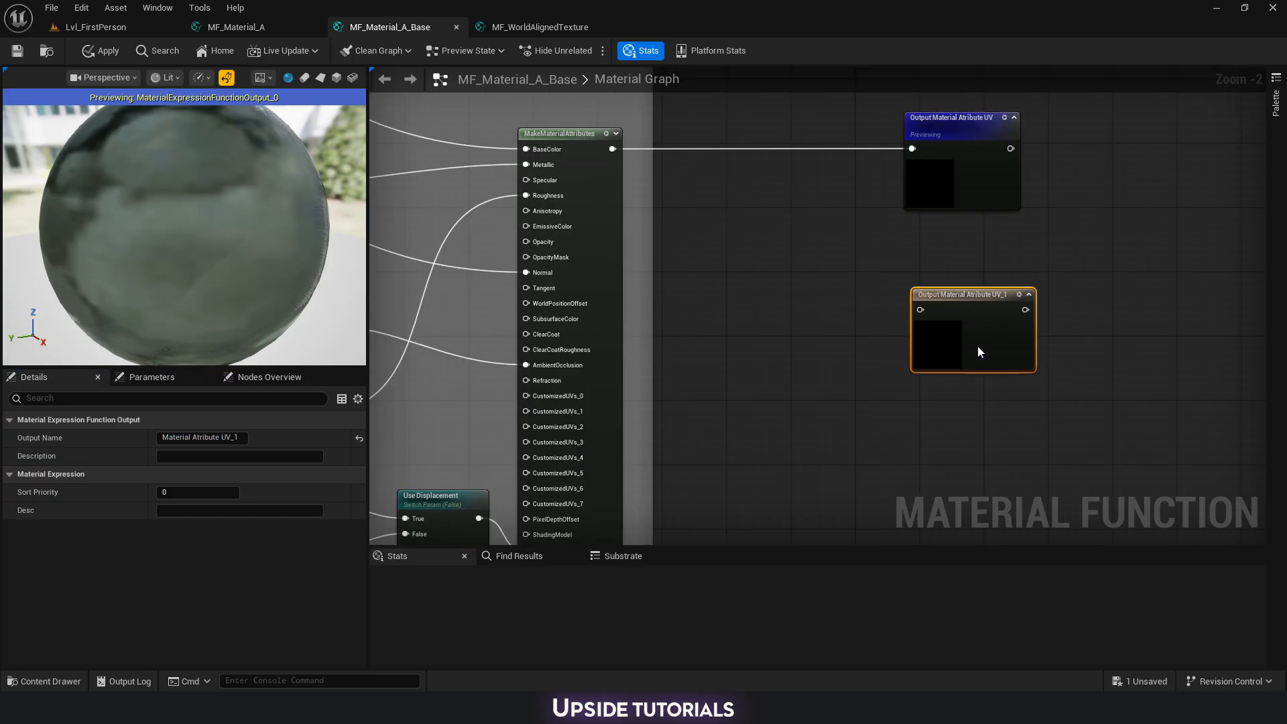
pyautogui.click(164, 436)
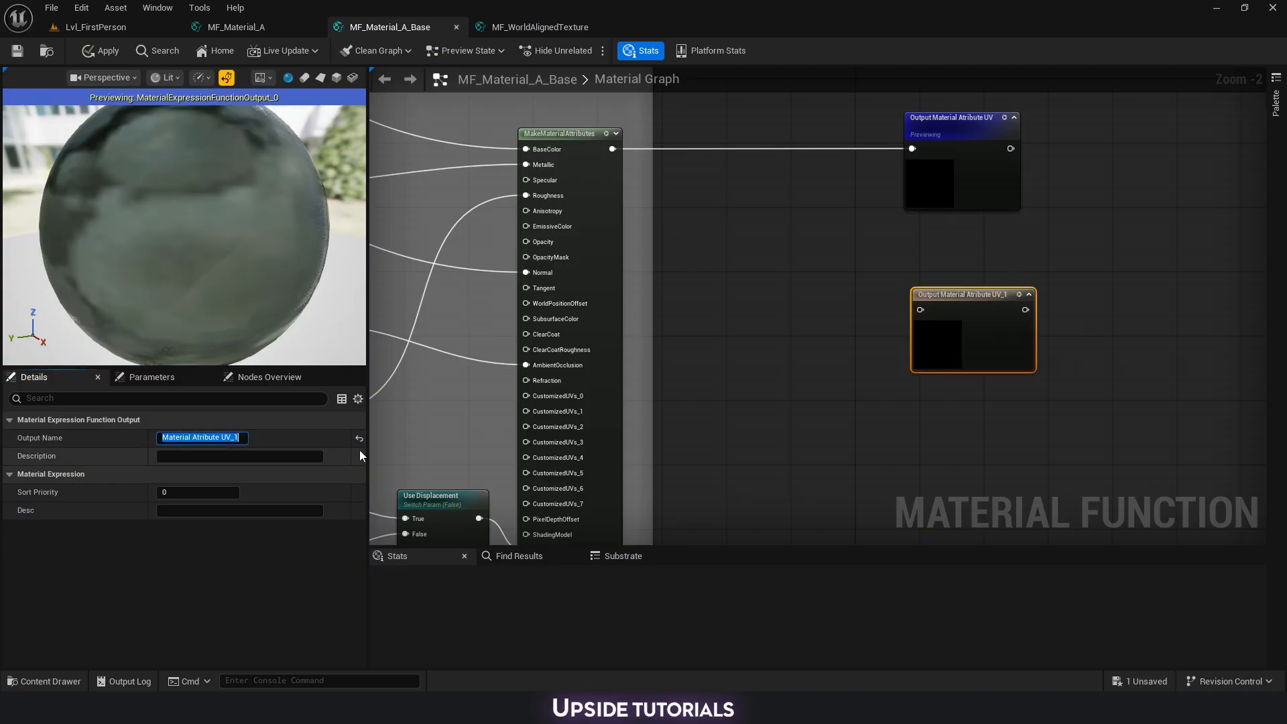
pyautogui.write('Height')
pyautogui.press('Return')
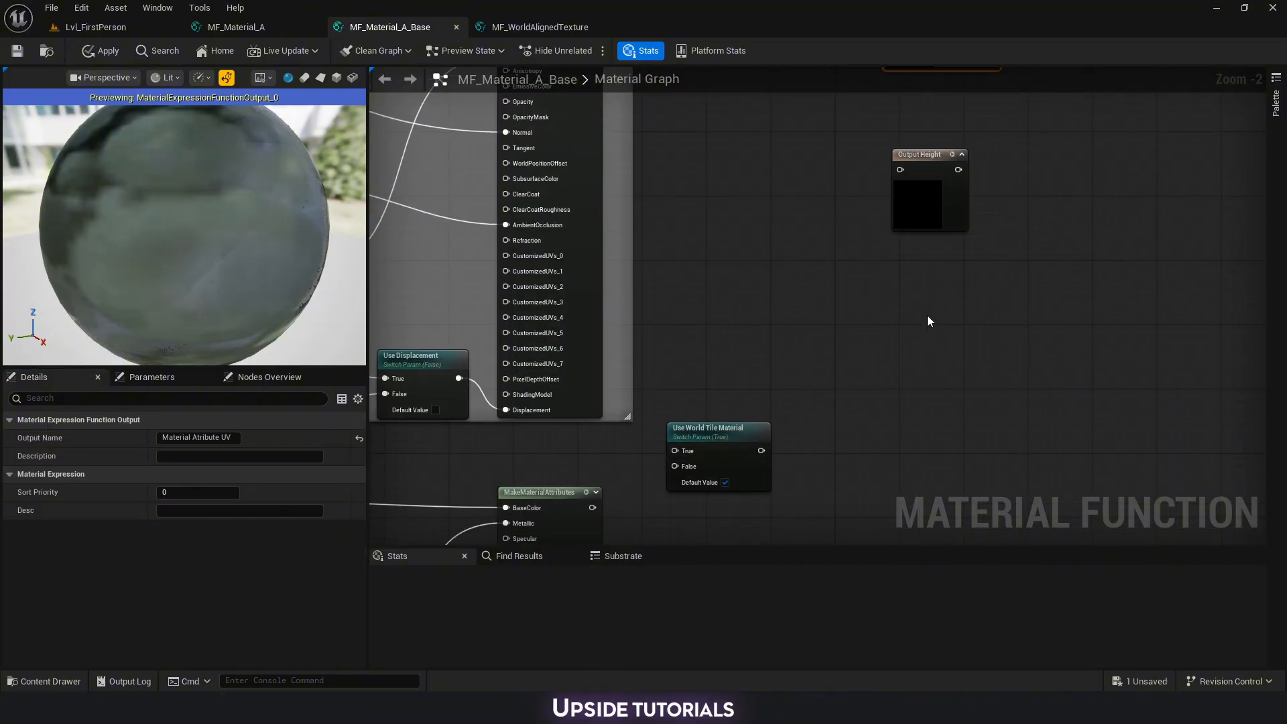
# Paste a copy of the Material Atribute UV output below the Height output and replace the UV_1 suffix in its name.
pyautogui.hotkey('ctrl', 'v')
pyautogui.moveTo(965, 324); pyautogui.dragTo(933, 323)
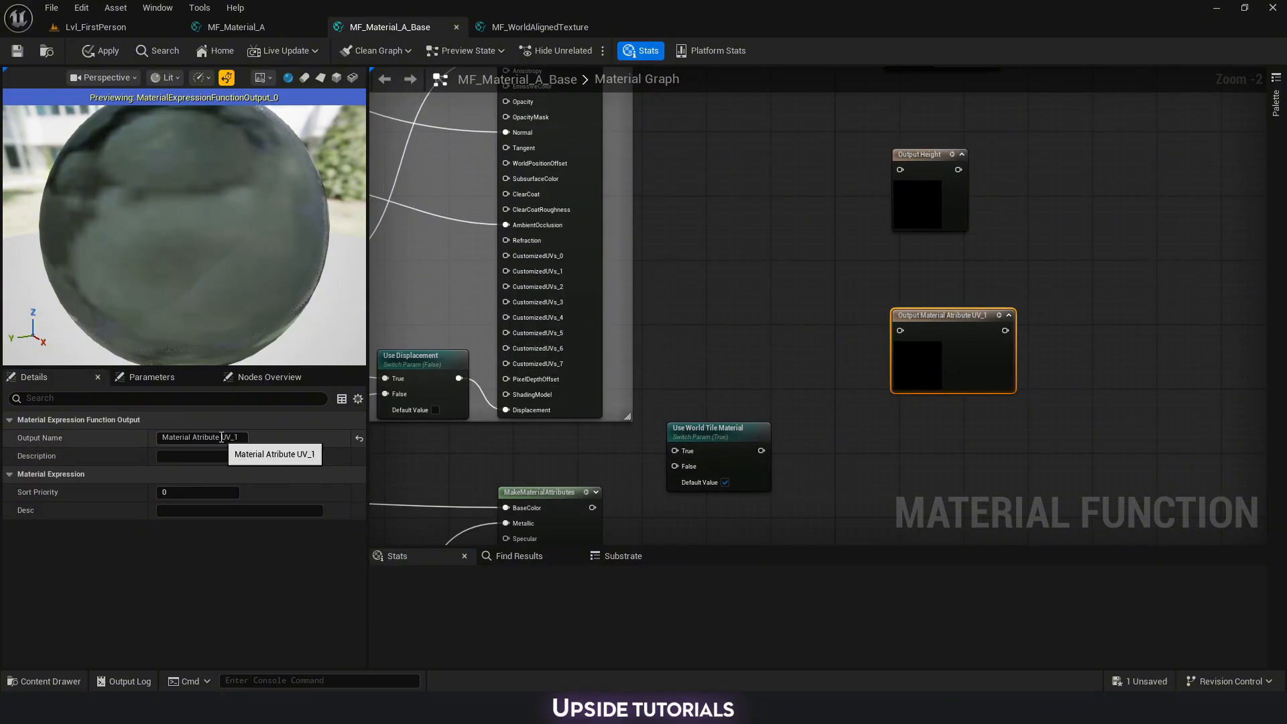
pyautogui.moveTo(220, 437); pyautogui.dragTo(259, 440)
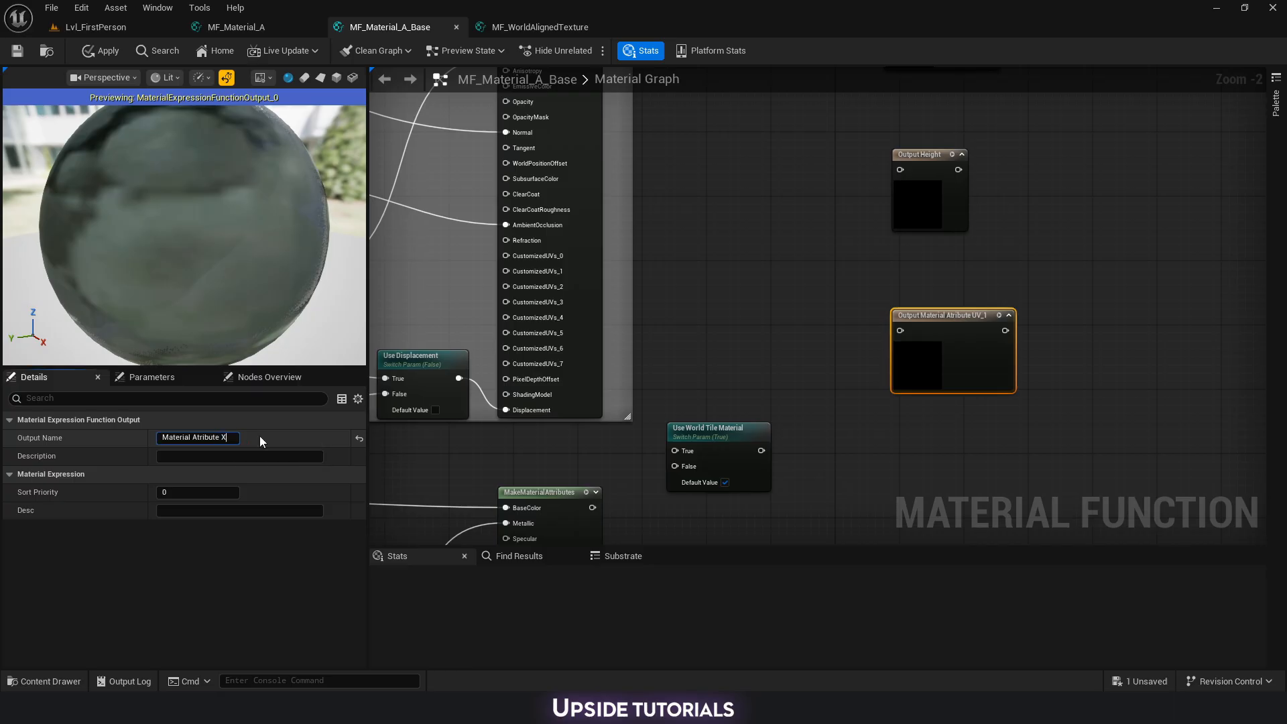
# Rename the new function output to "Material Atribute XYZ" and duplicate it as "Material Atribute XY".
pyautogui.press('Return')
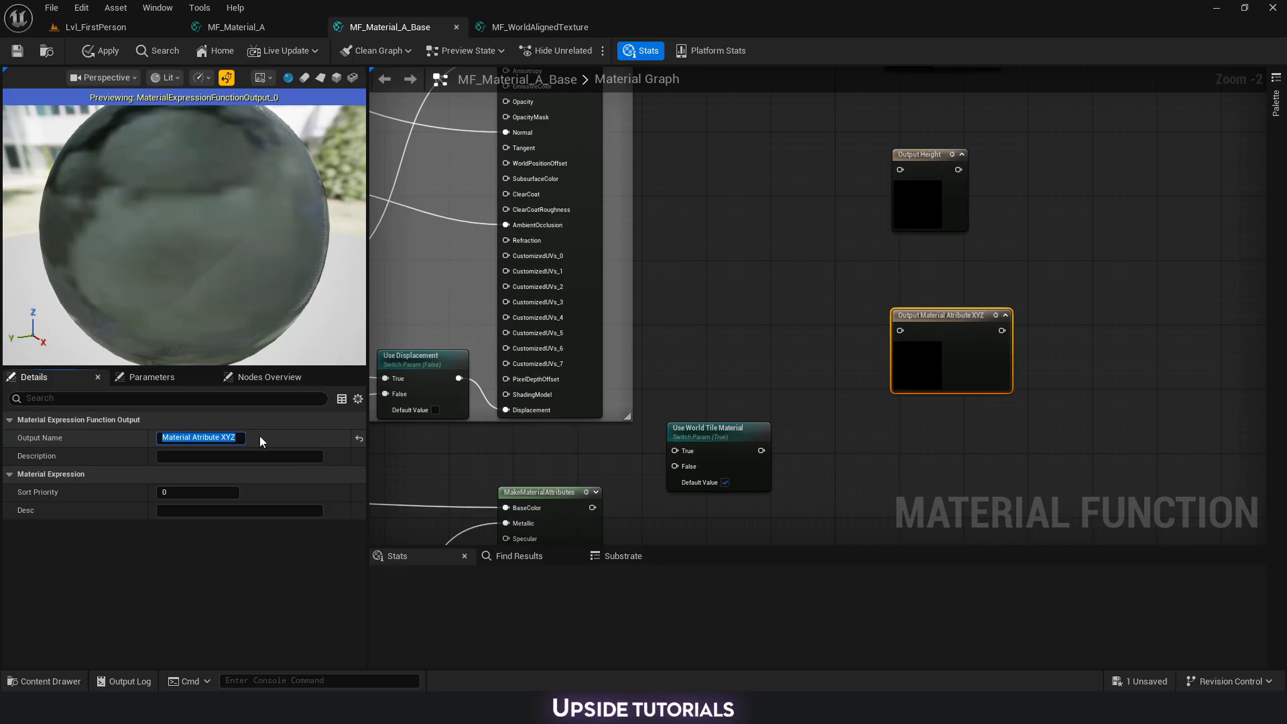
pyautogui.moveTo(937, 456); pyautogui.dragTo(894, 348, button='right')
pyautogui.hotkey('ctrl', 'd')
pyautogui.moveTo(942, 373); pyautogui.dragTo(908, 376)
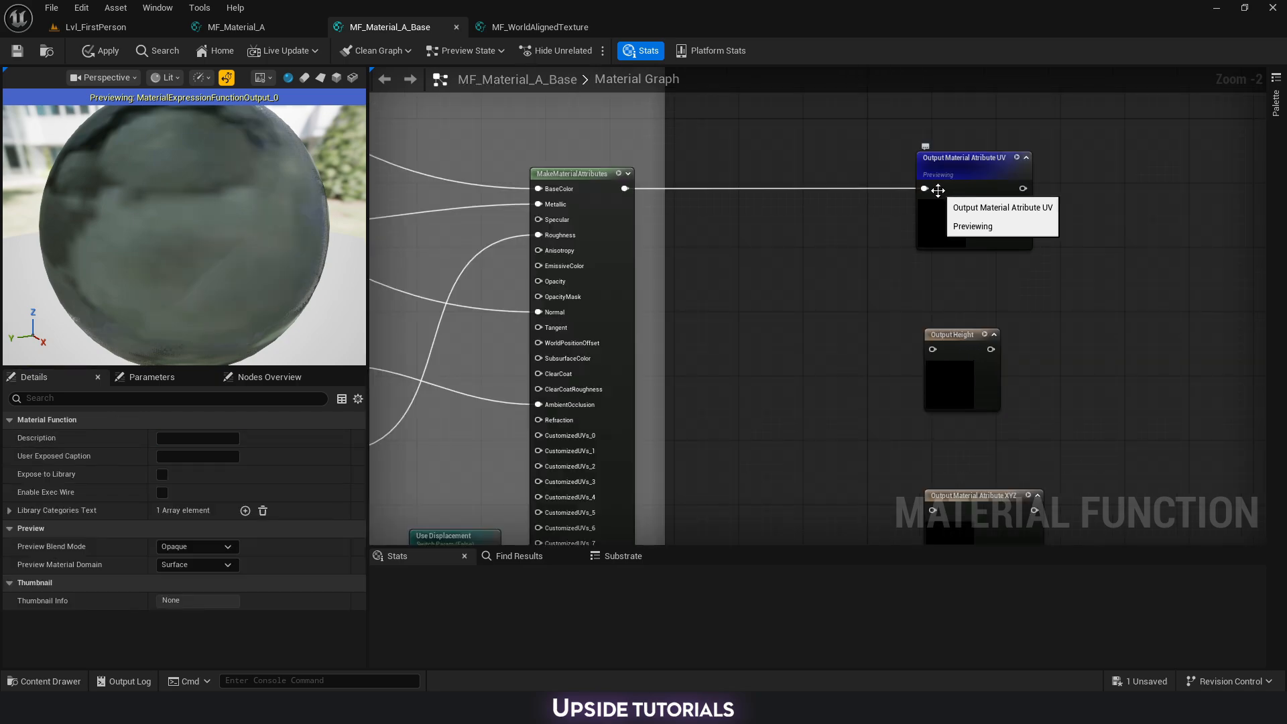
# Move the Use World Tile Material switch beside Output Height and connect the lowest BreakOutFloat3Components' B output to its False input.
pyautogui.scroll(-2, 753, 300)
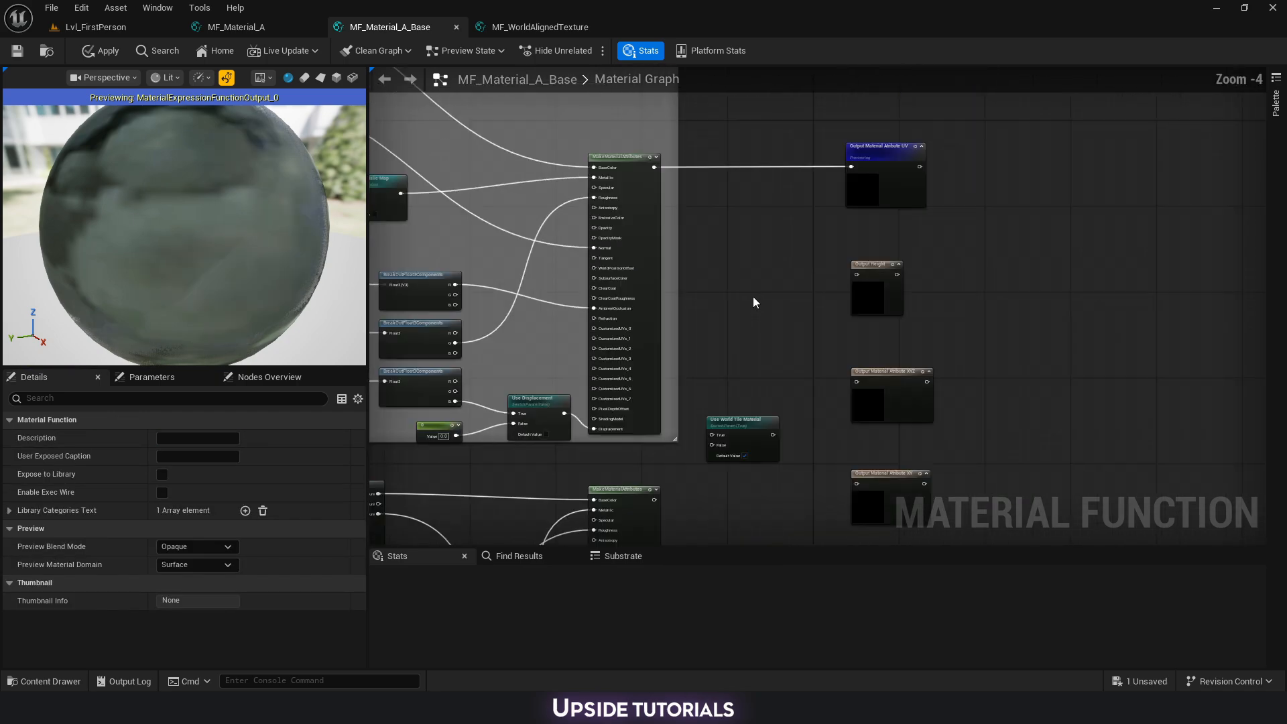
pyautogui.moveTo(744, 421); pyautogui.dragTo(757, 268)
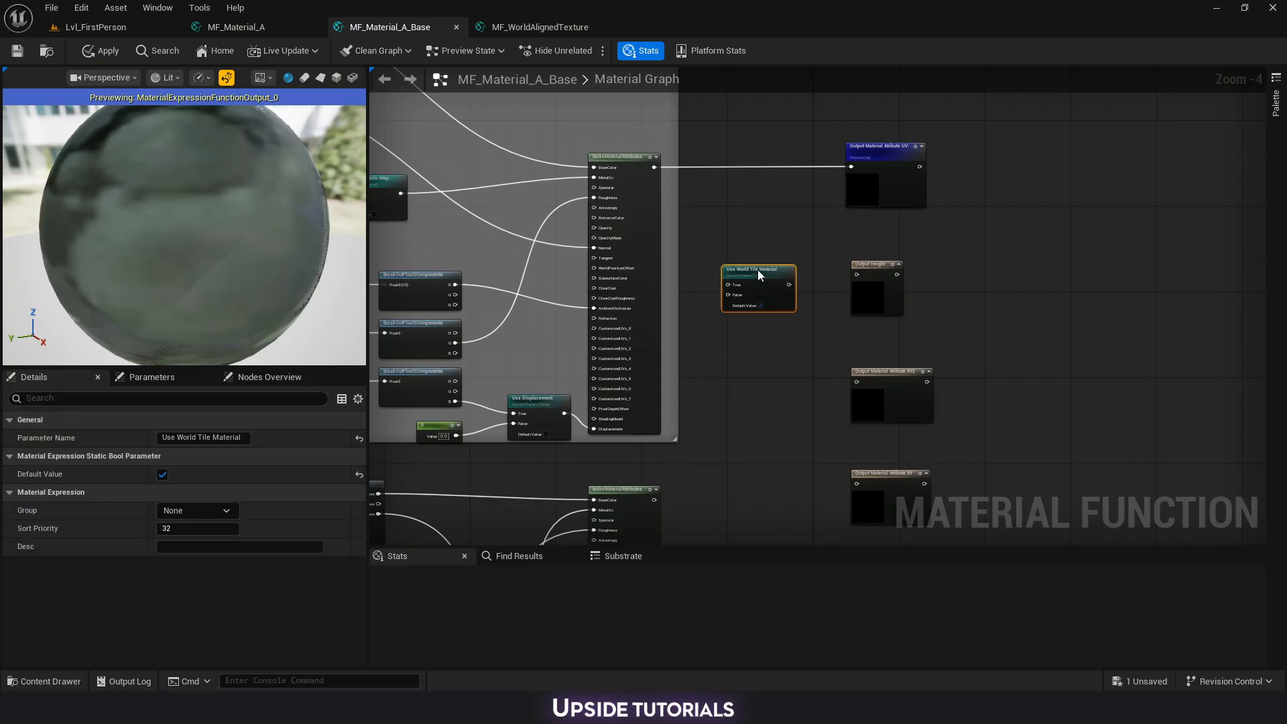
pyautogui.scroll(1, 747, 315)
pyautogui.moveTo(713, 366); pyautogui.dragTo(855, 264, button='right')
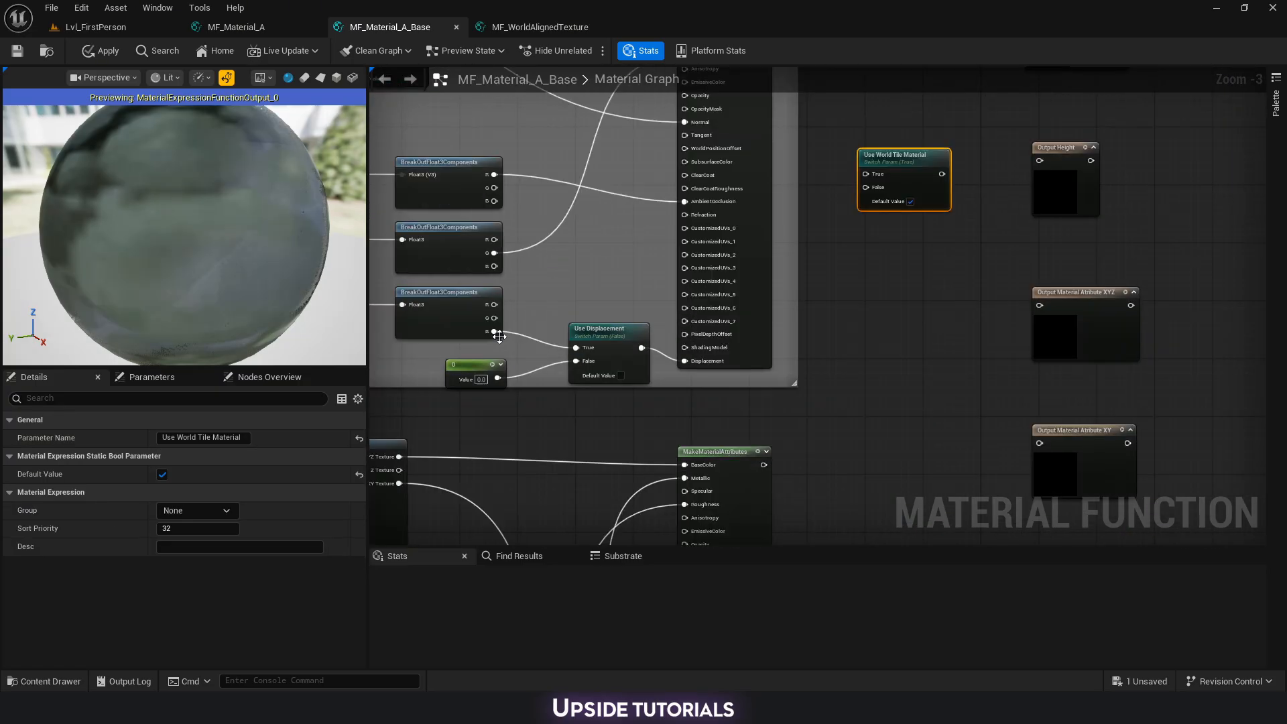
pyautogui.moveTo(804, 211); pyautogui.dragTo(866, 188)
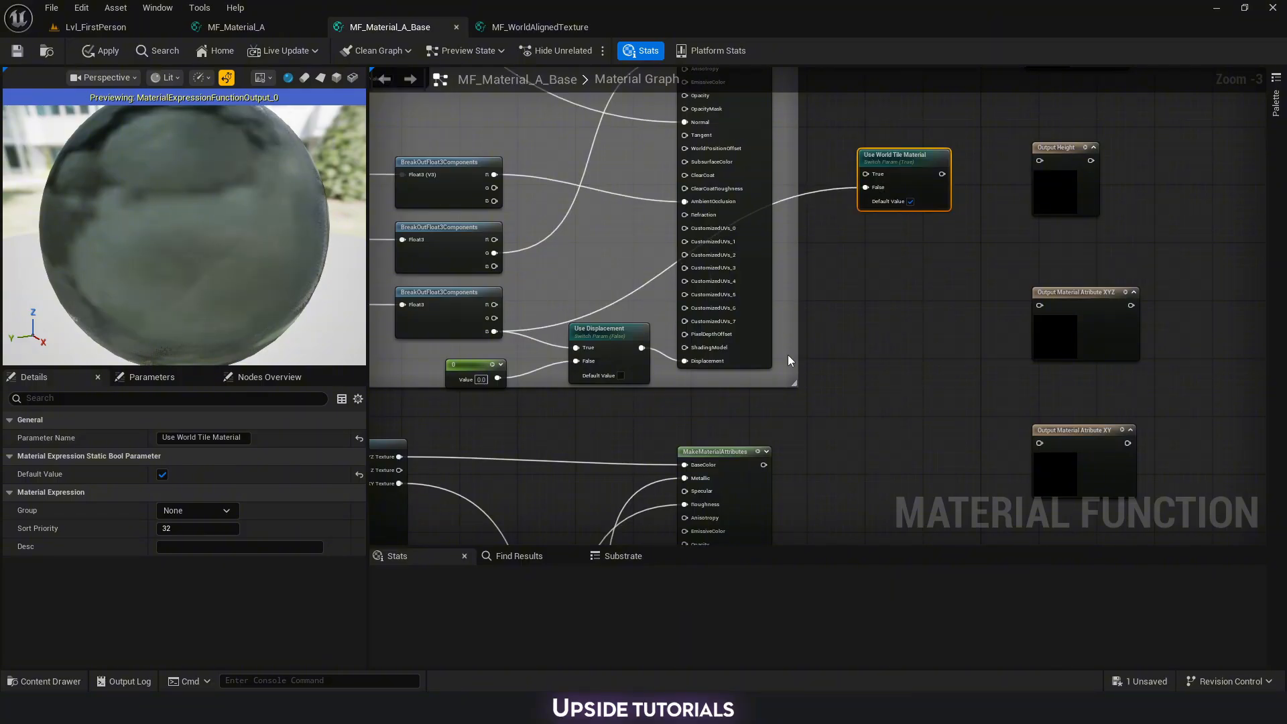
# Examine the UV-based setup and the world-aligned texture, mask and ARD map switch nodes.
pyautogui.moveTo(940, 395); pyautogui.dragTo(1046, 434, button='right')
pyautogui.scroll(-2, 874, 307)
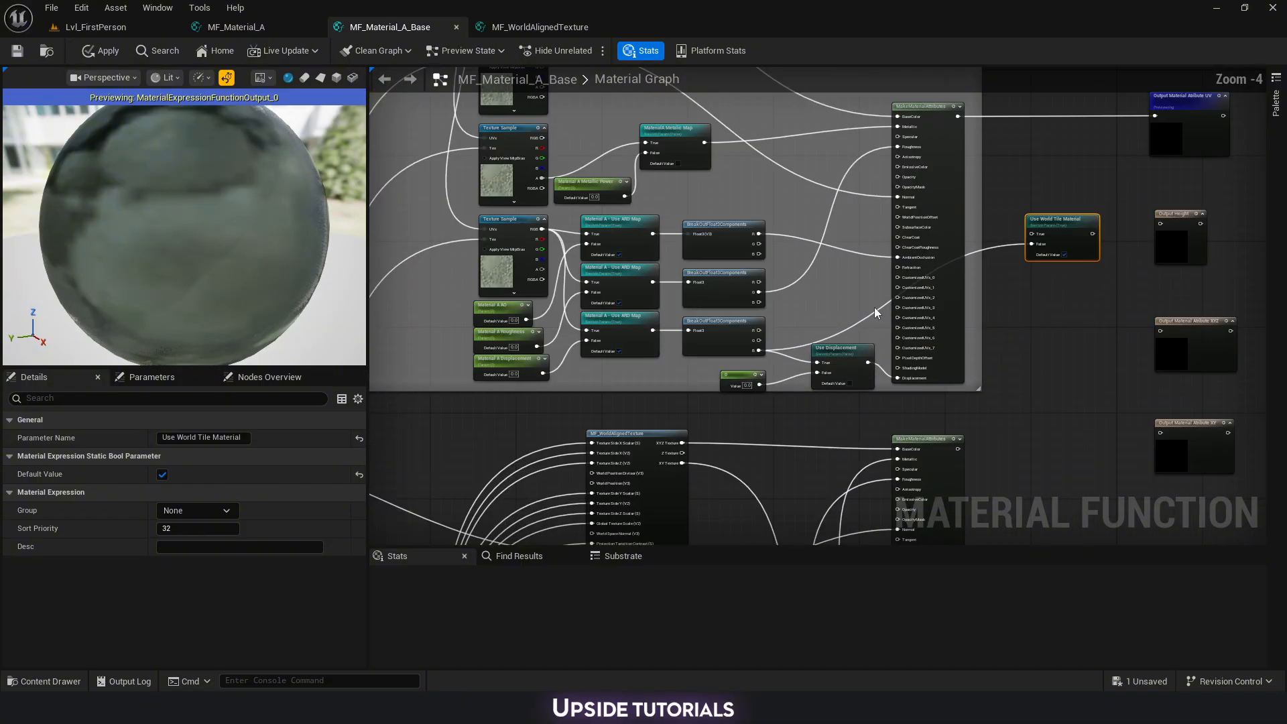
pyautogui.moveTo(581, 152); pyautogui.dragTo(612, 224, button='right')
pyautogui.moveTo(463, 127); pyautogui.dragTo(973, 457)
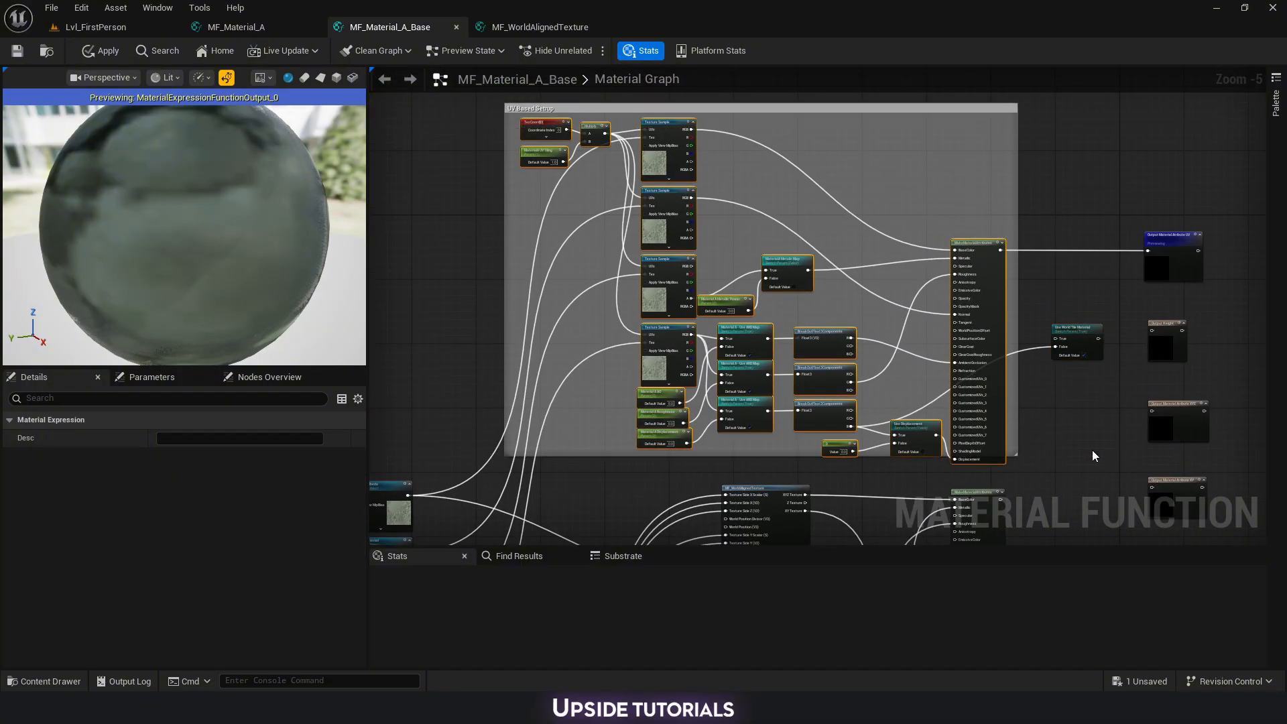
pyautogui.click(1091, 449)
pyautogui.moveTo(1070, 465); pyautogui.dragTo(878, 176, button='right')
pyautogui.moveTo(852, 228); pyautogui.dragTo(869, 207, button='right')
pyautogui.scroll(3, 716, 345)
pyautogui.moveTo(669, 364); pyautogui.dragTo(630, 197, button='right')
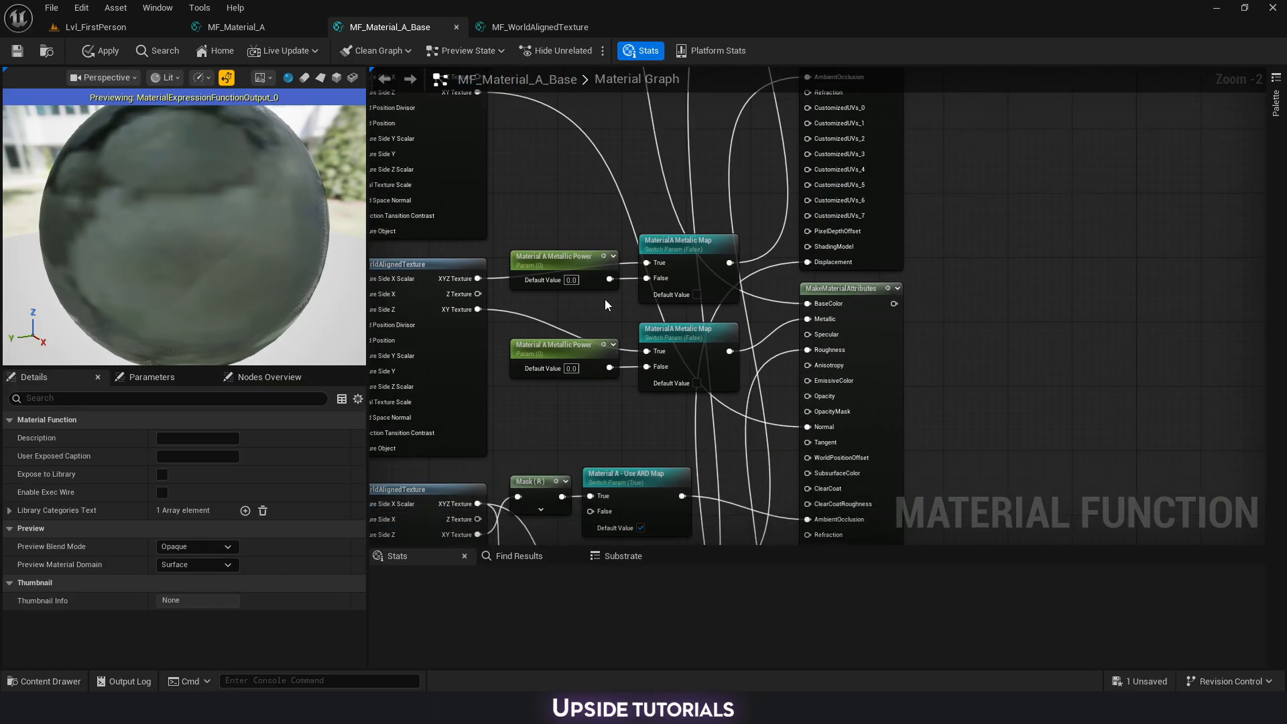
pyautogui.moveTo(615, 391); pyautogui.dragTo(686, 263, button='right')
pyautogui.scroll(-2, 653, 257)
pyautogui.scroll(1, 673, 404)
pyautogui.moveTo(673, 404); pyautogui.dragTo(844, 339, button='right')
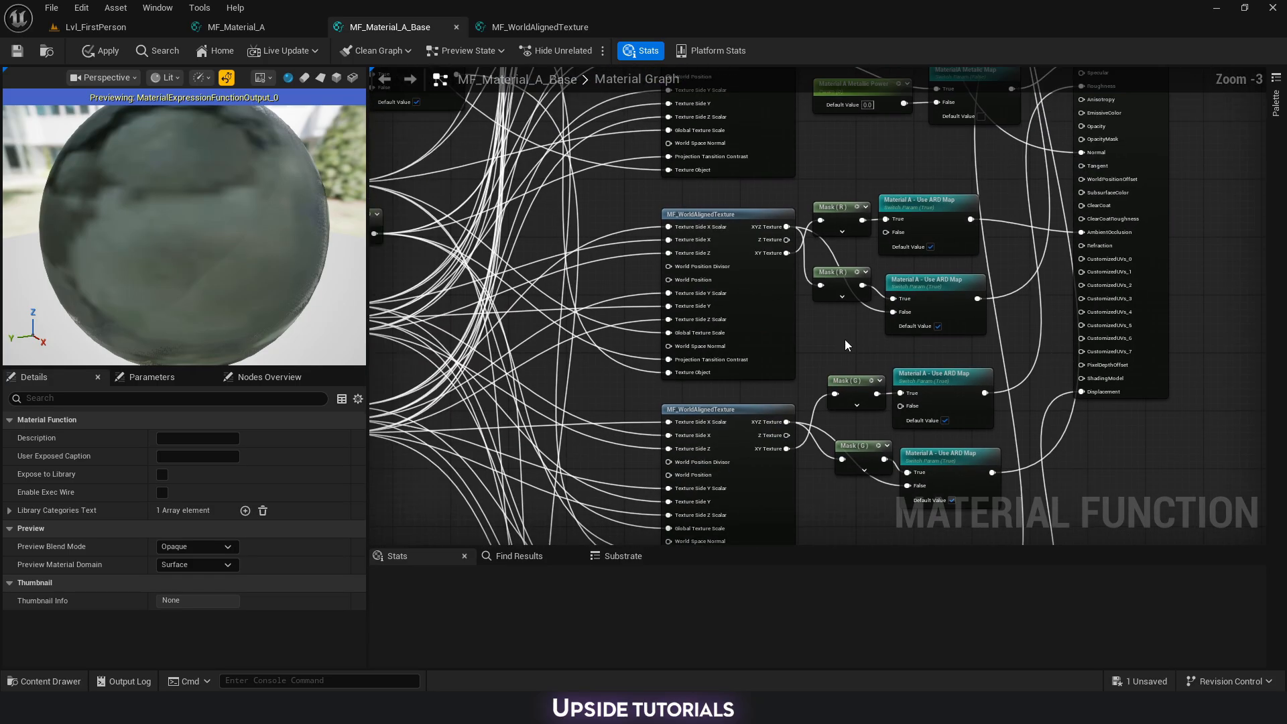
pyautogui.scroll(-2, 844, 342)
pyautogui.moveTo(434, 242); pyautogui.dragTo(447, 342, button='right')
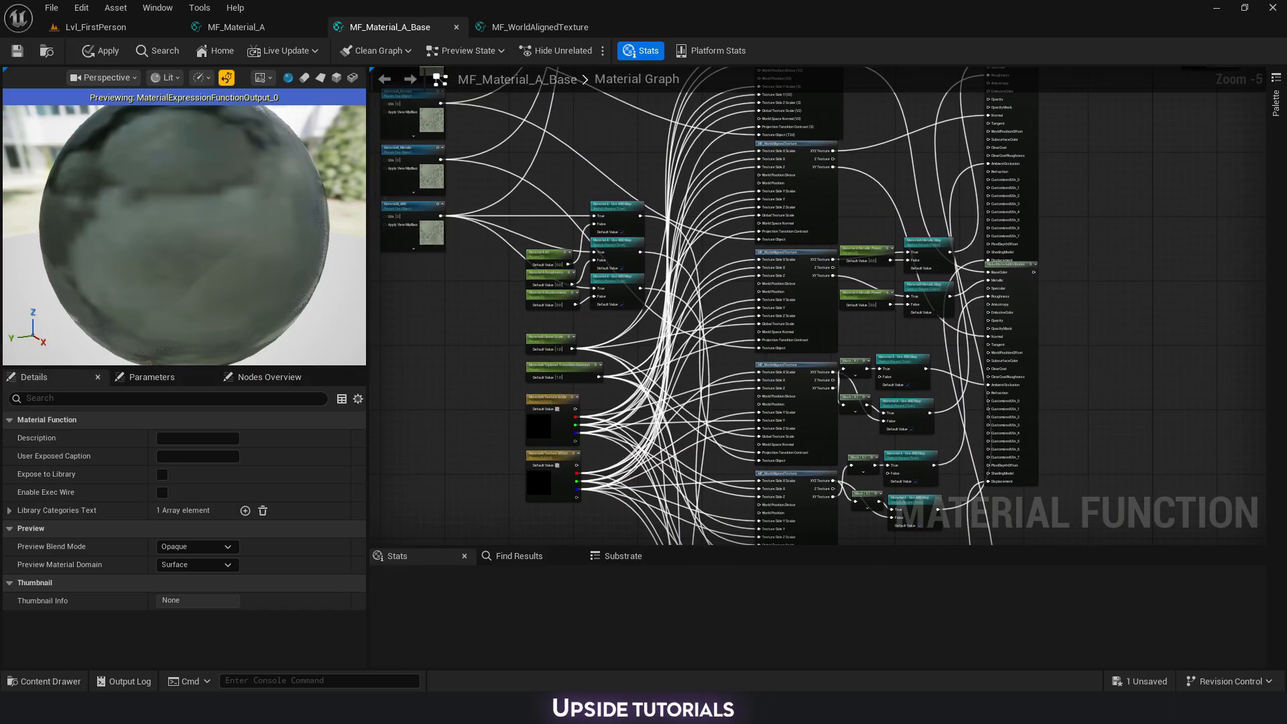
pyautogui.moveTo(429, 234); pyautogui.dragTo(370, 67, button='right')
pyautogui.click(697, 412)
pyautogui.moveTo(506, 355); pyautogui.dragTo(537, 428, button='right')
pyautogui.scroll(2, 597, 204)
pyautogui.scroll(-2, 597, 203)
# Connect the Mask (B) fed by XYZ Texture to the Use World Tile Material switch's True input, and the switch to Output Height.
pyautogui.moveTo(928, 408); pyautogui.dragTo(666, 231, button='right')
pyautogui.scroll(2, 567, 369)
pyautogui.scroll(2, 567, 367)
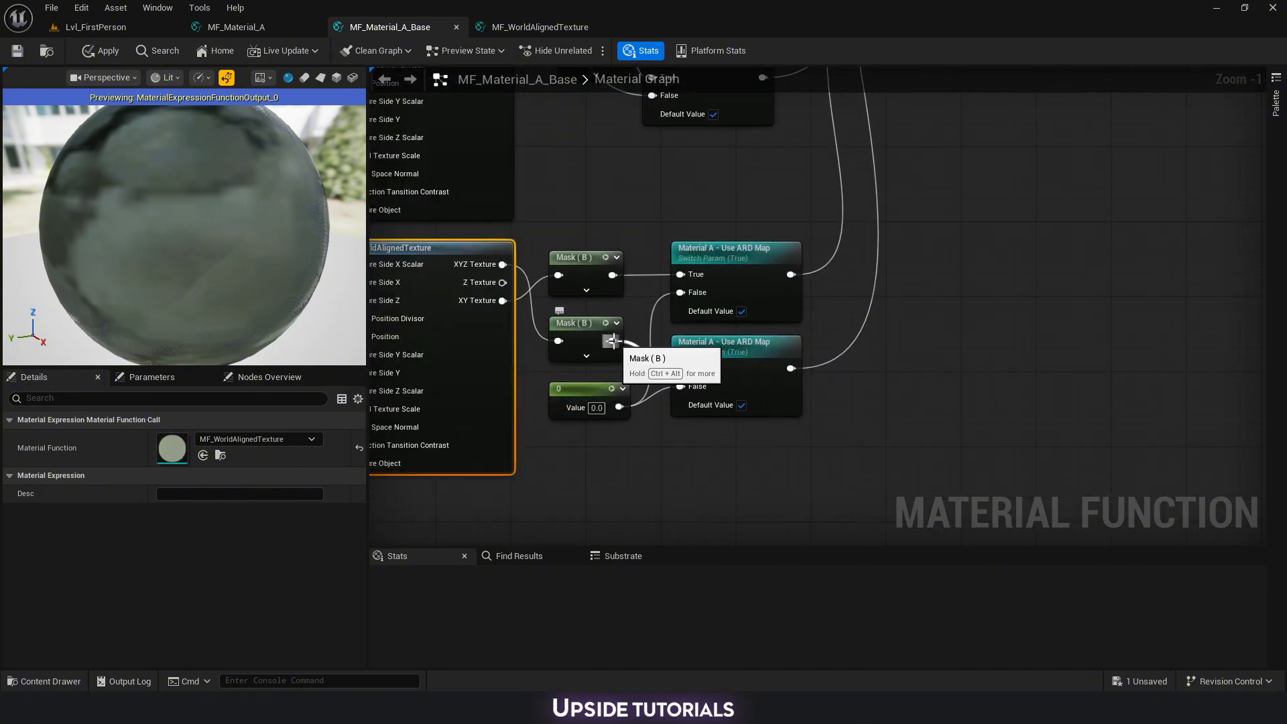
pyautogui.moveTo(612, 340); pyautogui.dragTo(994, 209)
pyautogui.moveTo(1074, 295); pyautogui.dragTo(716, 352, button='right')
pyautogui.moveTo(734, 268); pyautogui.dragTo(888, 271)
# Examine how the Mask (B) nodes and their ARD map switches feed the displacement inputs.
pyautogui.click(729, 410)
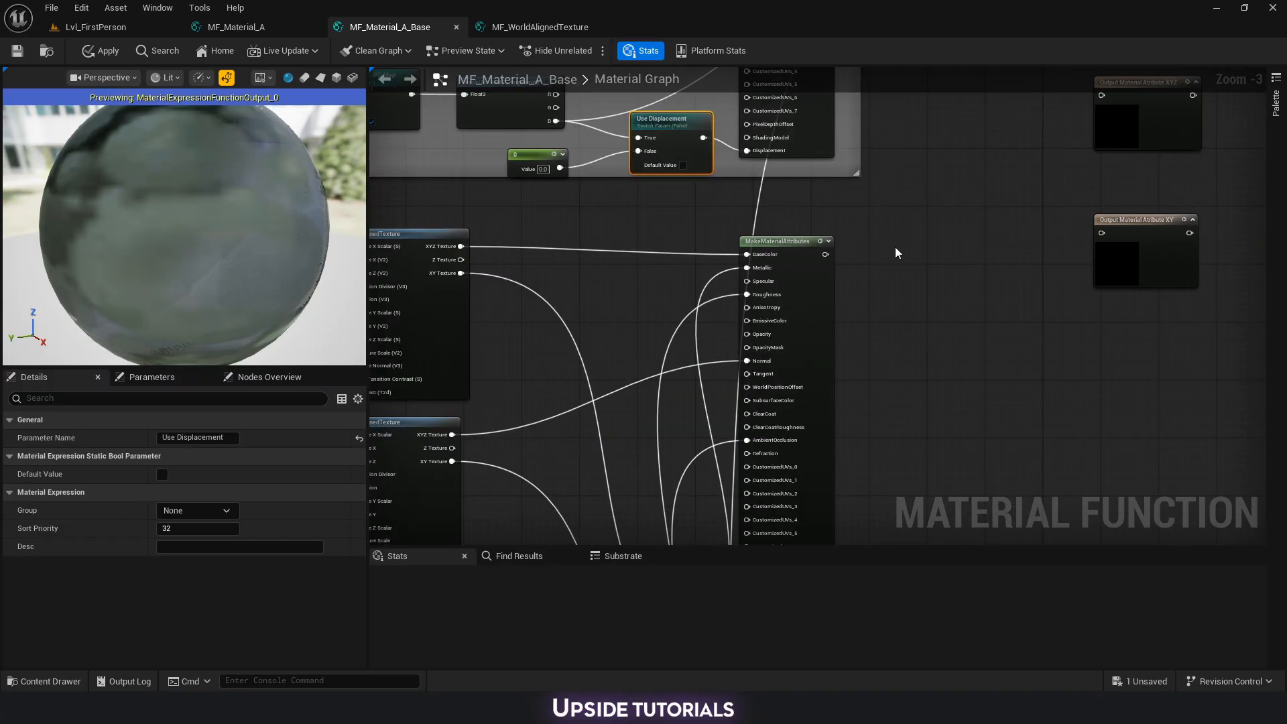
pyautogui.scroll(-2, 778, 375)
pyautogui.moveTo(785, 439); pyautogui.dragTo(809, 110, button='right')
pyautogui.moveTo(827, 436); pyautogui.dragTo(829, 424, button='right')
pyautogui.scroll(2, 719, 521)
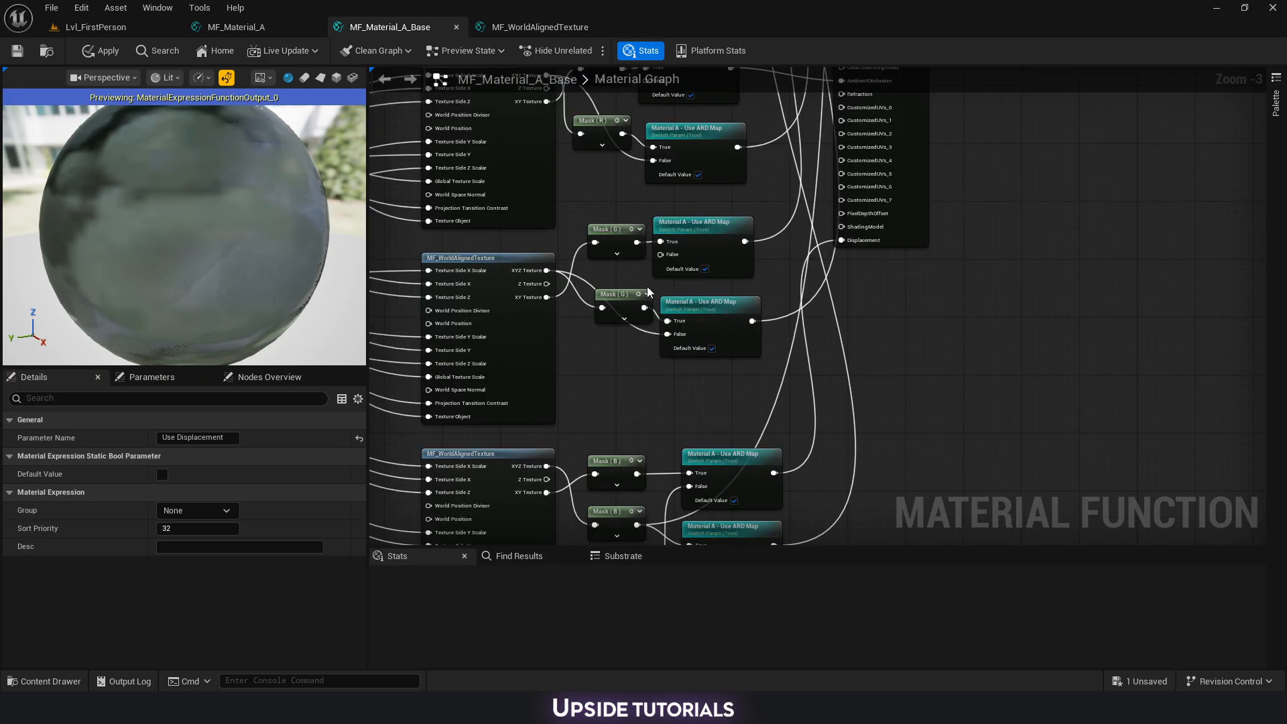
pyautogui.moveTo(610, 359); pyautogui.dragTo(681, 262, button='right')
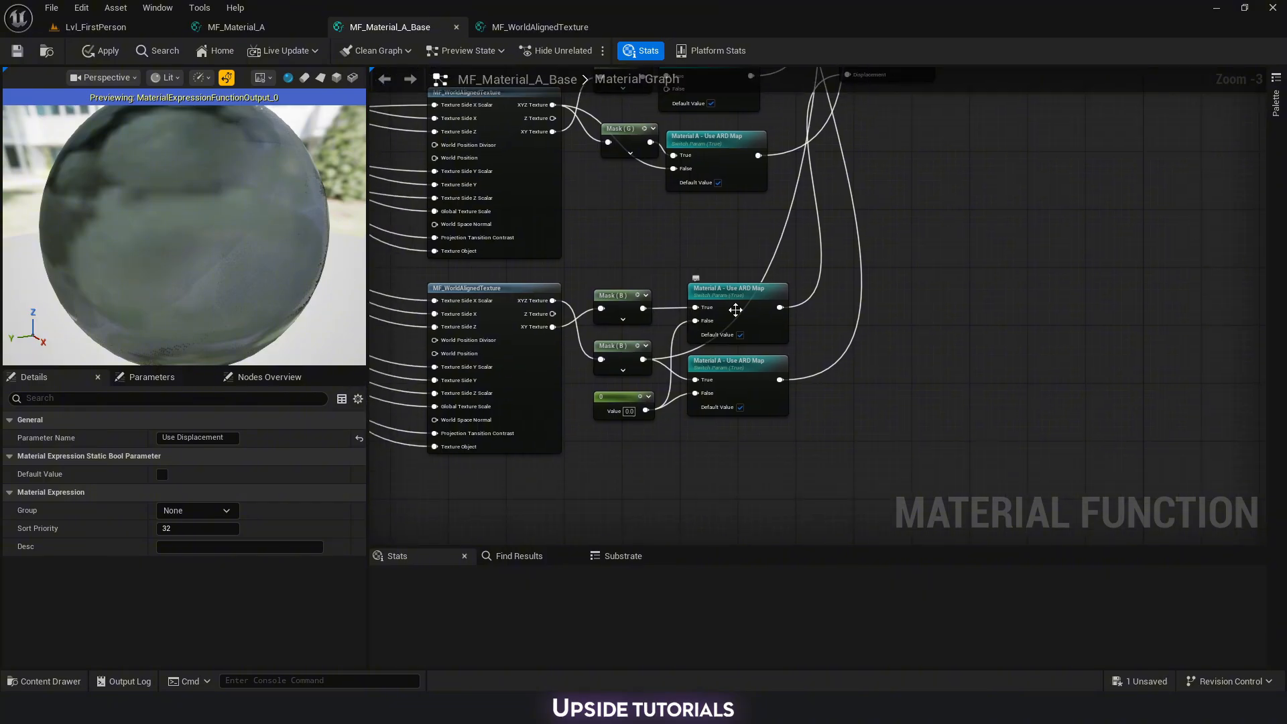
pyautogui.scroll(1, 758, 291)
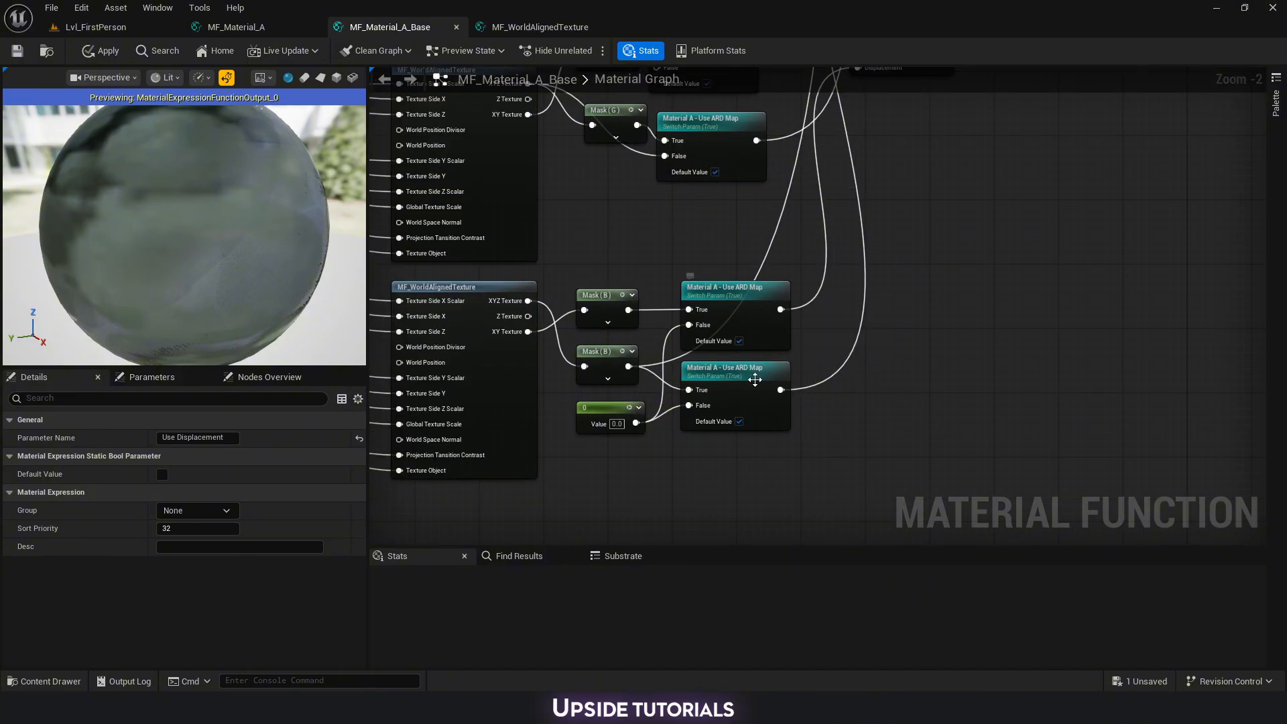
pyautogui.click(822, 330)
# Copy the UV-based setup's Use Displacement switch and paste it beside the ARD map switches of the Mask (B) nodes.
pyautogui.moveTo(928, 183); pyautogui.dragTo(846, 468, button='right')
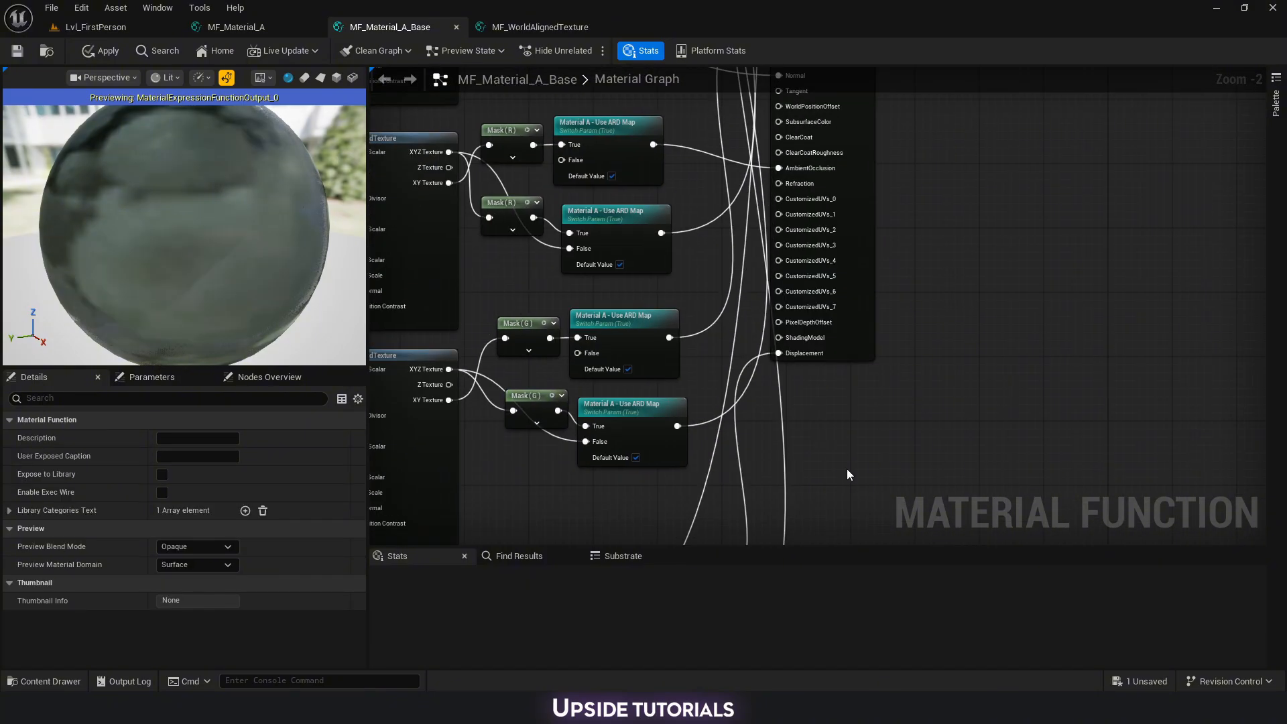
pyautogui.scroll(-4, 846, 468)
pyautogui.moveTo(938, 362); pyautogui.dragTo(874, 499, button='right')
pyautogui.scroll(3, 721, 267)
pyautogui.click(721, 271)
pyautogui.scroll(-4, 836, 191)
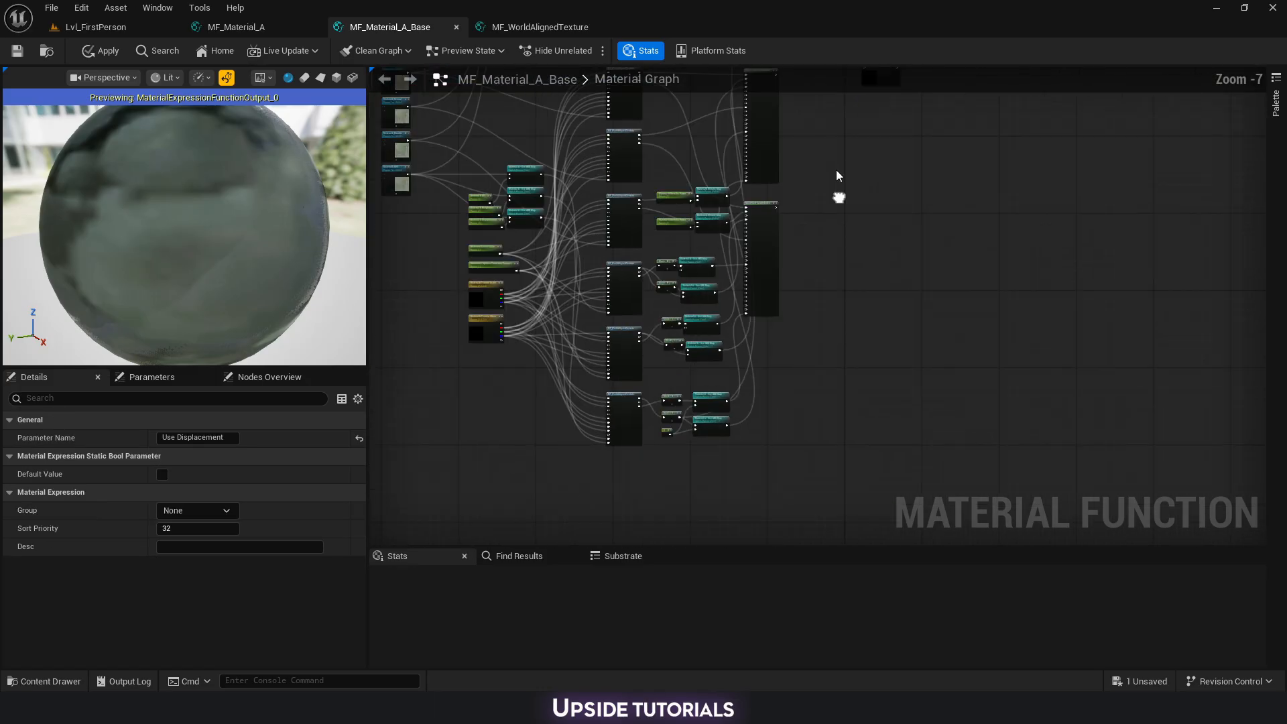
pyautogui.scroll(2, 702, 412)
pyautogui.scroll(2, 808, 332)
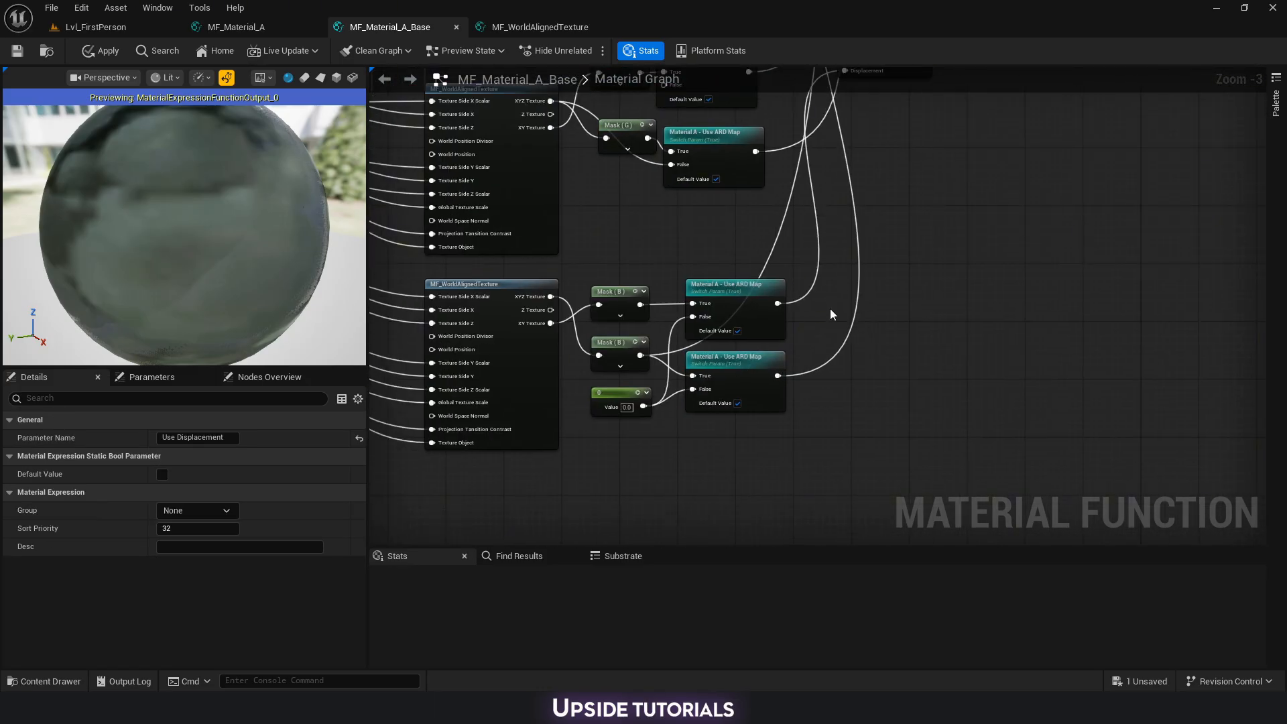
pyautogui.hotkey('ctrl', 'v')
pyautogui.scroll(2, 825, 304)
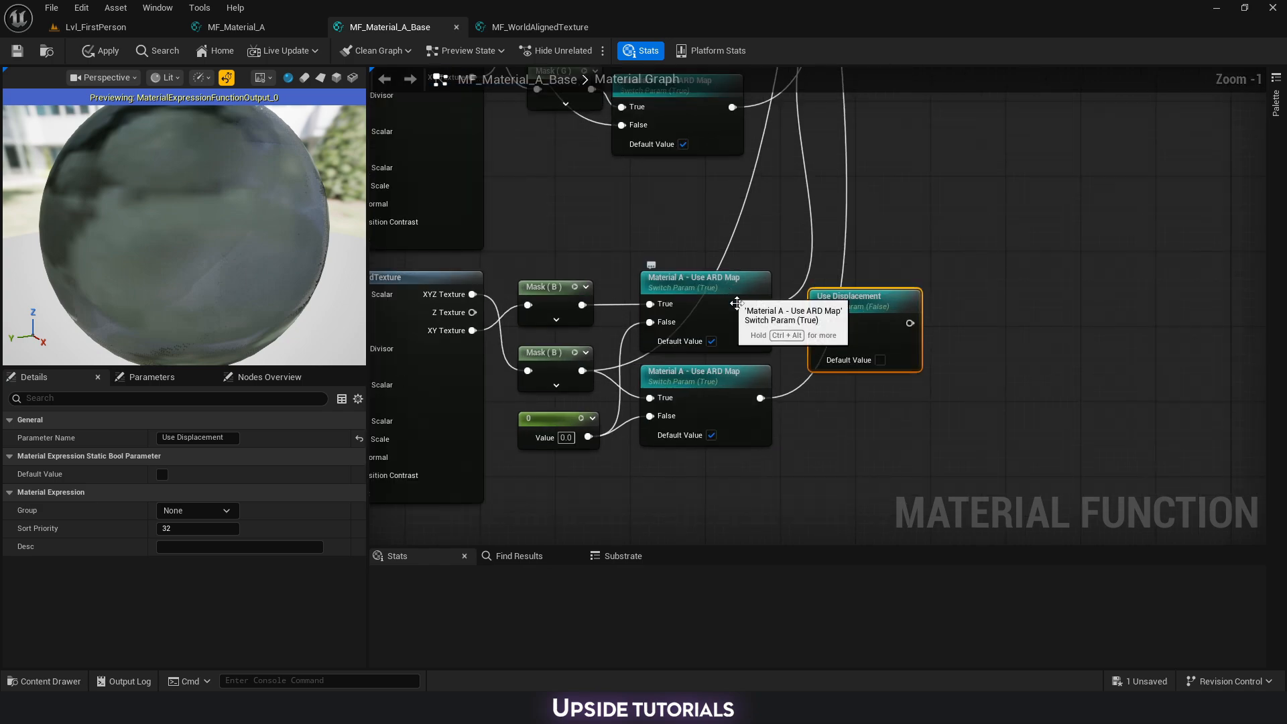
# Replace the upper Mask (B)'s ARD map switch with Use Displacement, wiring the mask to True and the 0 constant to False.
pyautogui.moveTo(868, 316); pyautogui.dragTo(589, 307)
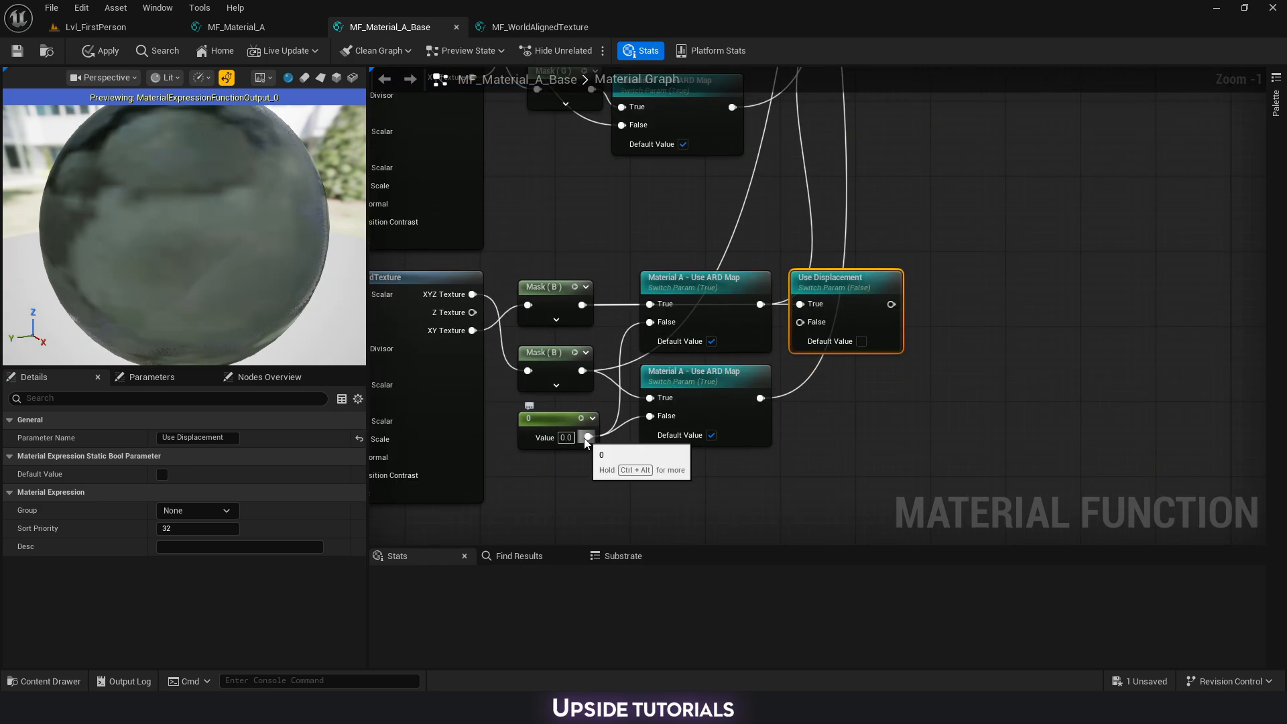
pyautogui.moveTo(587, 437); pyautogui.dragTo(800, 322)
pyautogui.click(713, 285)
pyautogui.press('Delete')
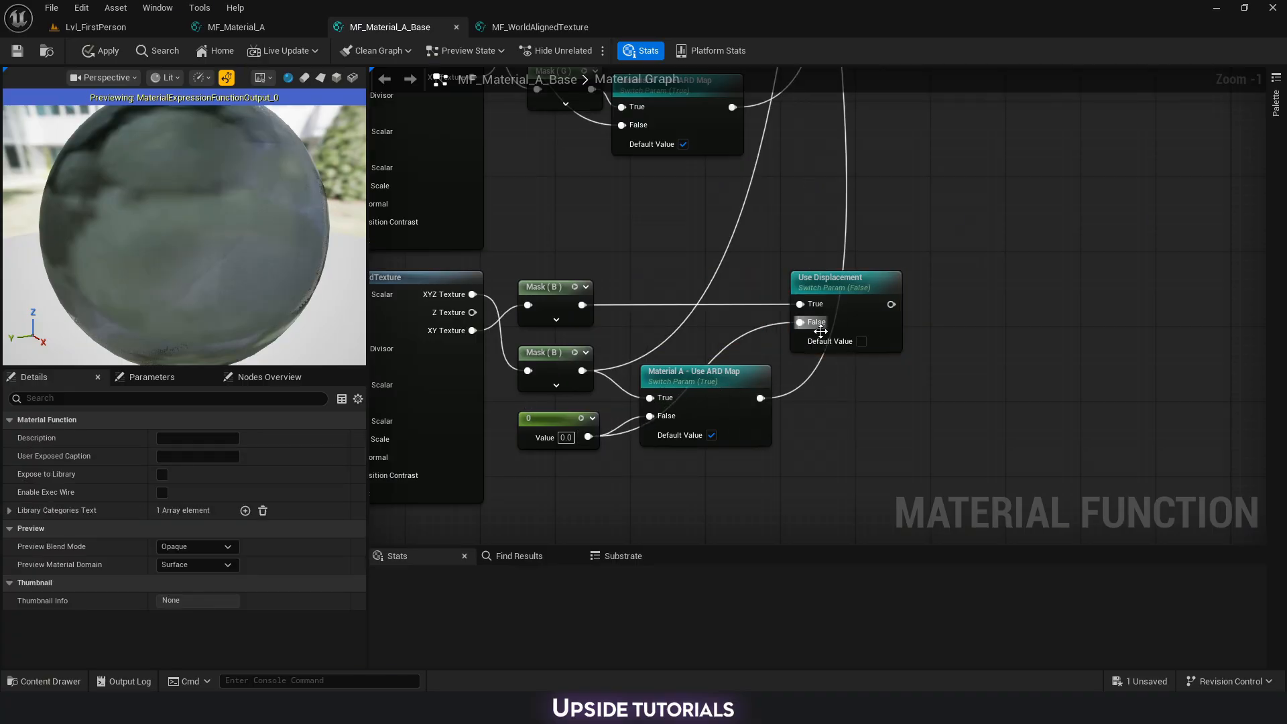
# Duplicate Use Displacement to replace the remaining ARD map switch, wiring the lower Mask (B) to True and the 0 constant to False.
pyautogui.click(837, 288)
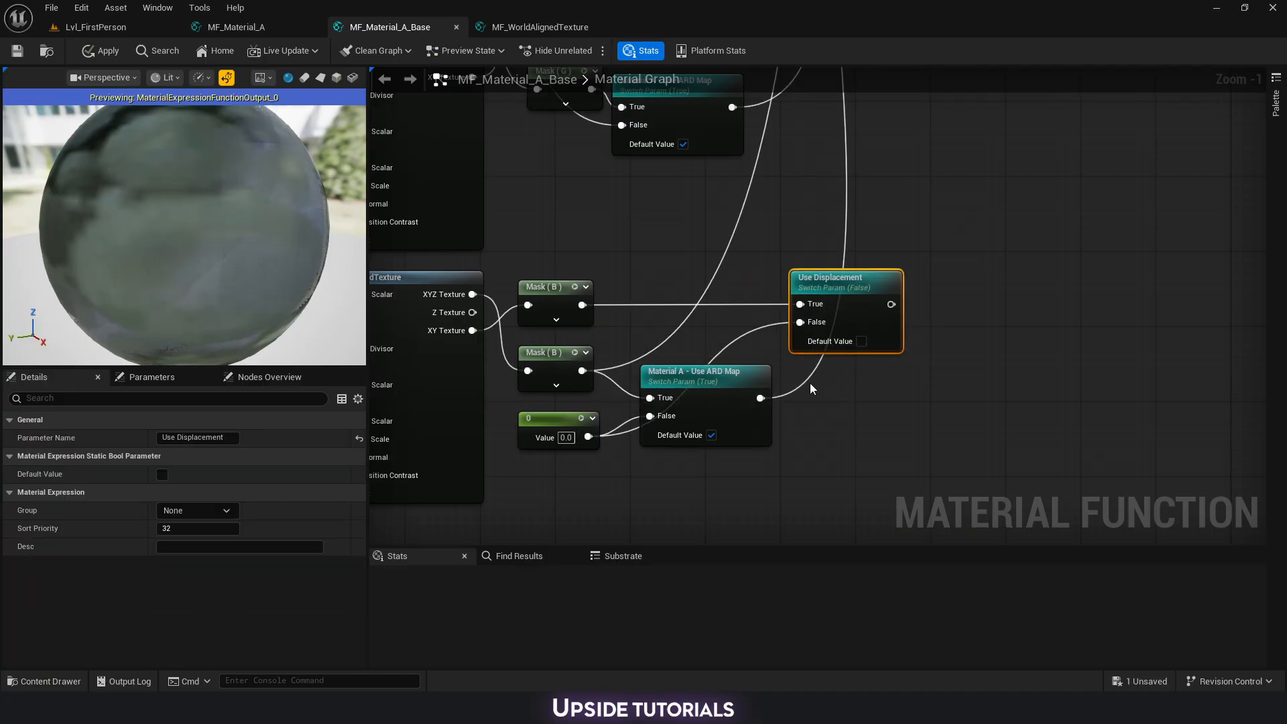
pyautogui.hotkey('ctrl', 'd')
pyautogui.moveTo(864, 387); pyautogui.dragTo(835, 388)
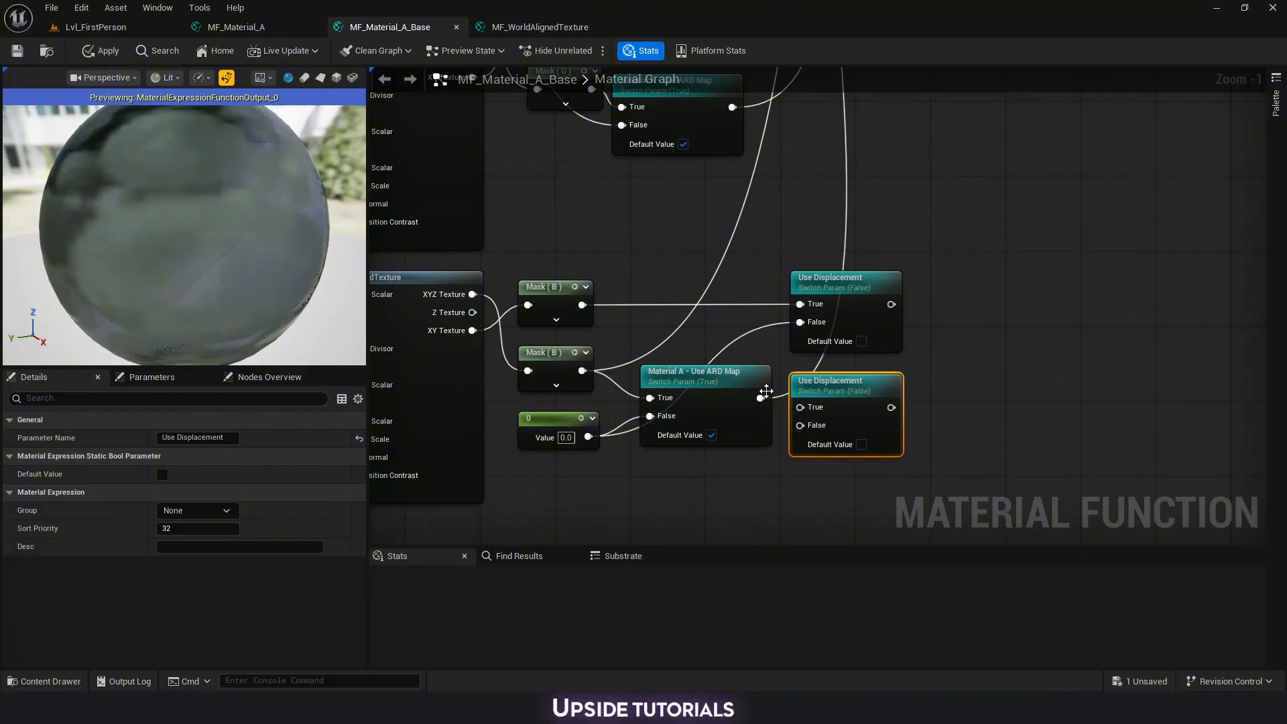
pyautogui.click(642, 373)
pyautogui.moveTo(582, 370); pyautogui.dragTo(588, 437)
pyautogui.press('Delete')
# Move both Use Displacement switches closer to the Mask (B) nodes.
pyautogui.click(825, 276)
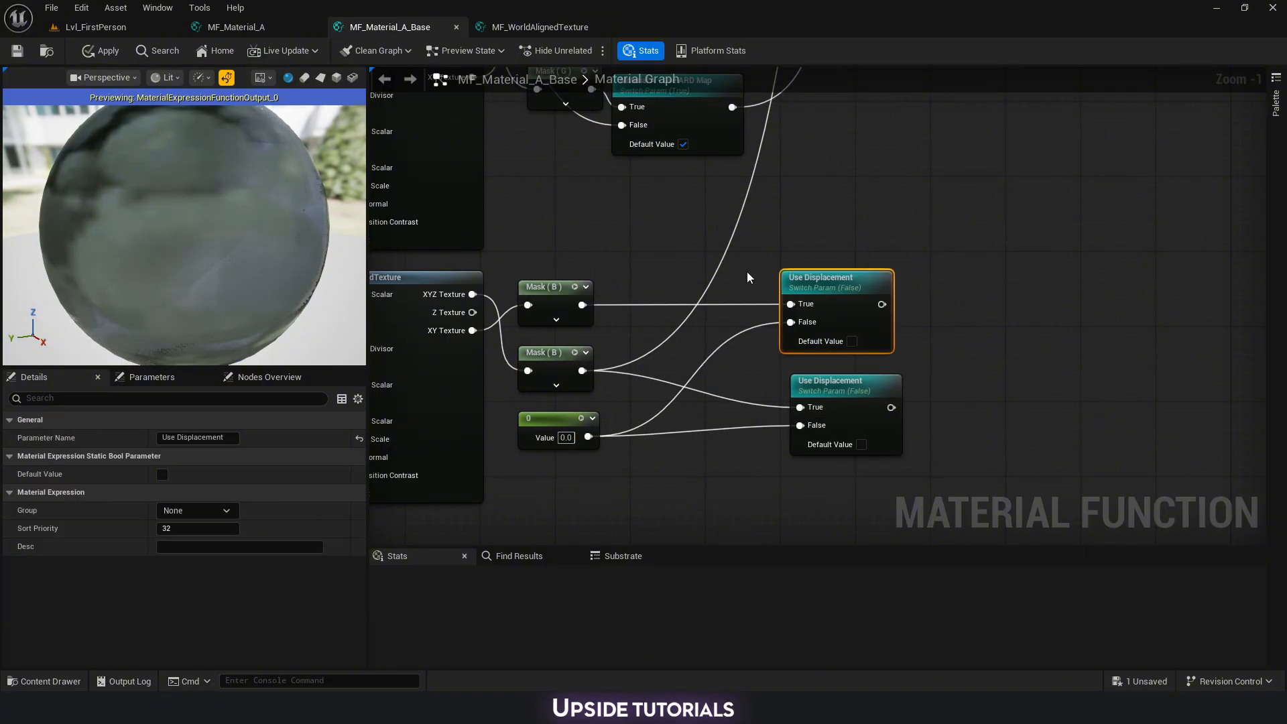
pyautogui.moveTo(825, 276); pyautogui.dragTo(704, 276)
pyautogui.moveTo(838, 388); pyautogui.dragTo(717, 386)
# Connect the upper Use Displacement switch to the lower MakeMaterialAttributes' Displacement input, and the lower switch to the upper node's Displacement input.
pyautogui.moveTo(853, 300); pyautogui.dragTo(732, 384, button='right')
pyautogui.scroll(-2, 606, 451)
pyautogui.scroll(1, 547, 379)
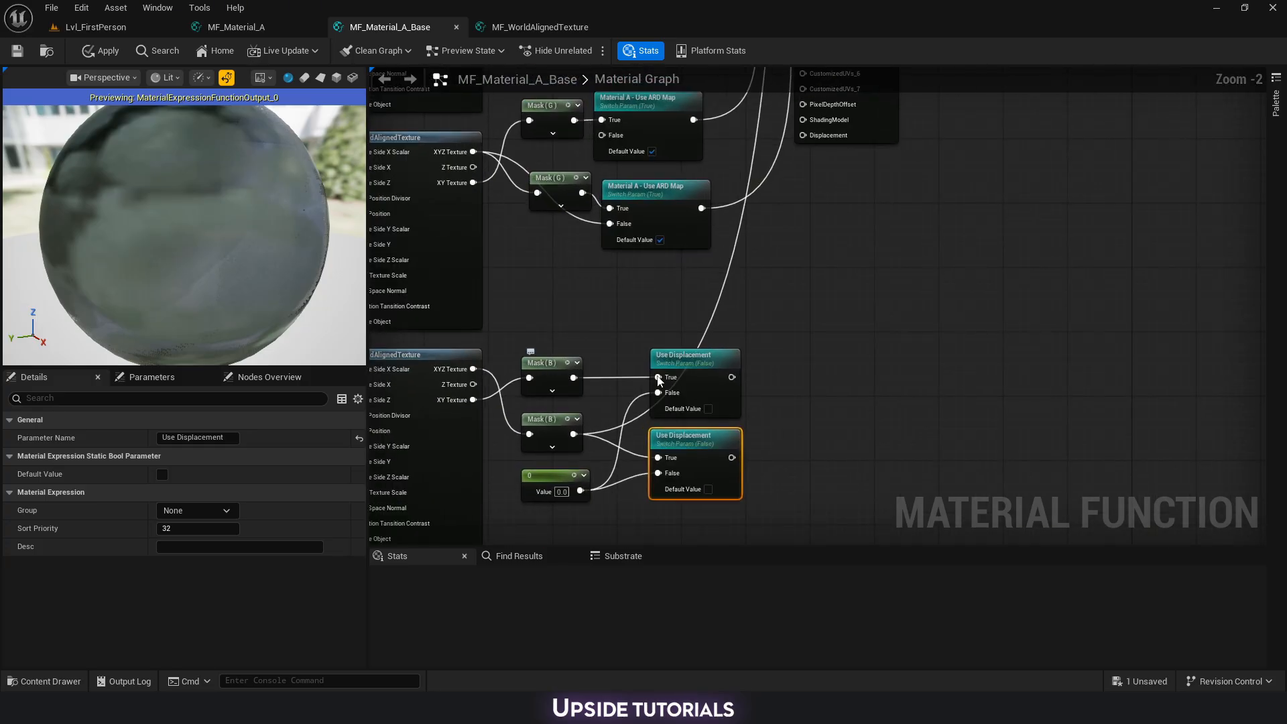
pyautogui.moveTo(731, 377); pyautogui.dragTo(808, 425)
pyautogui.moveTo(803, 436); pyautogui.dragTo(808, 163, button='right')
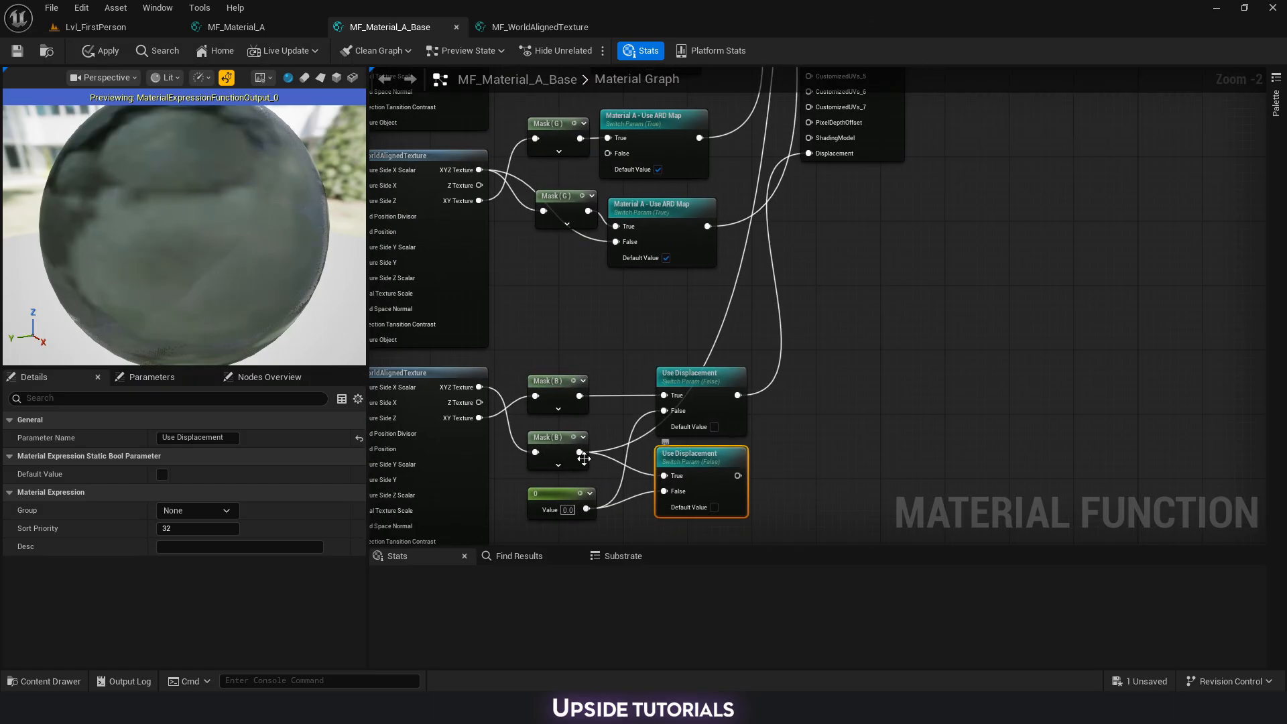
pyautogui.moveTo(737, 476); pyautogui.dragTo(826, 313)
pyautogui.scroll(-1, 956, 375)
# Connect the upper world-aligned MakeMaterialAttributes to Output Material Atribute XYZ and the lower one to Output Material Atribute XY.
pyautogui.moveTo(956, 376); pyautogui.dragTo(610, 321, button='right')
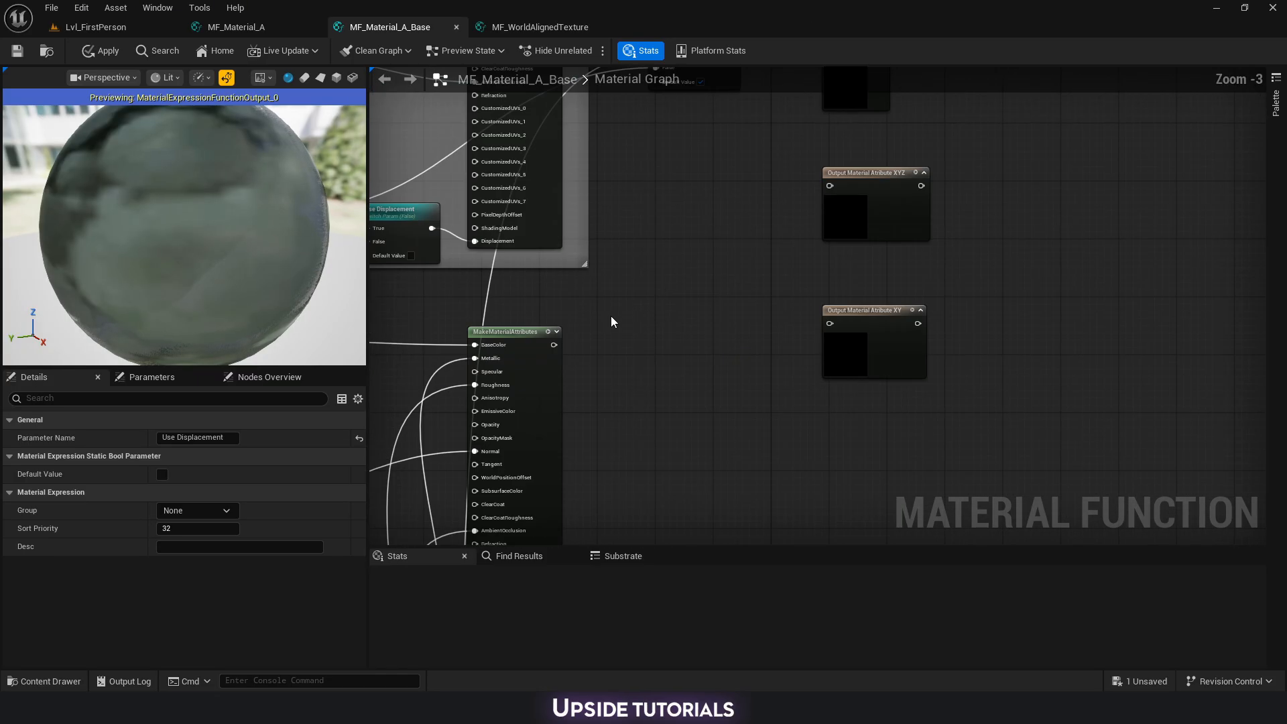
pyautogui.moveTo(553, 345); pyautogui.dragTo(830, 186)
pyautogui.moveTo(591, 413); pyautogui.dragTo(615, 70, button='right')
pyautogui.moveTo(571, 359); pyautogui.dragTo(849, 271)
pyautogui.click(808, 257)
# Apply the changes made to the MF_Material_A_Base function.
pyautogui.moveTo(801, 224); pyautogui.dragTo(813, 310, button='right')
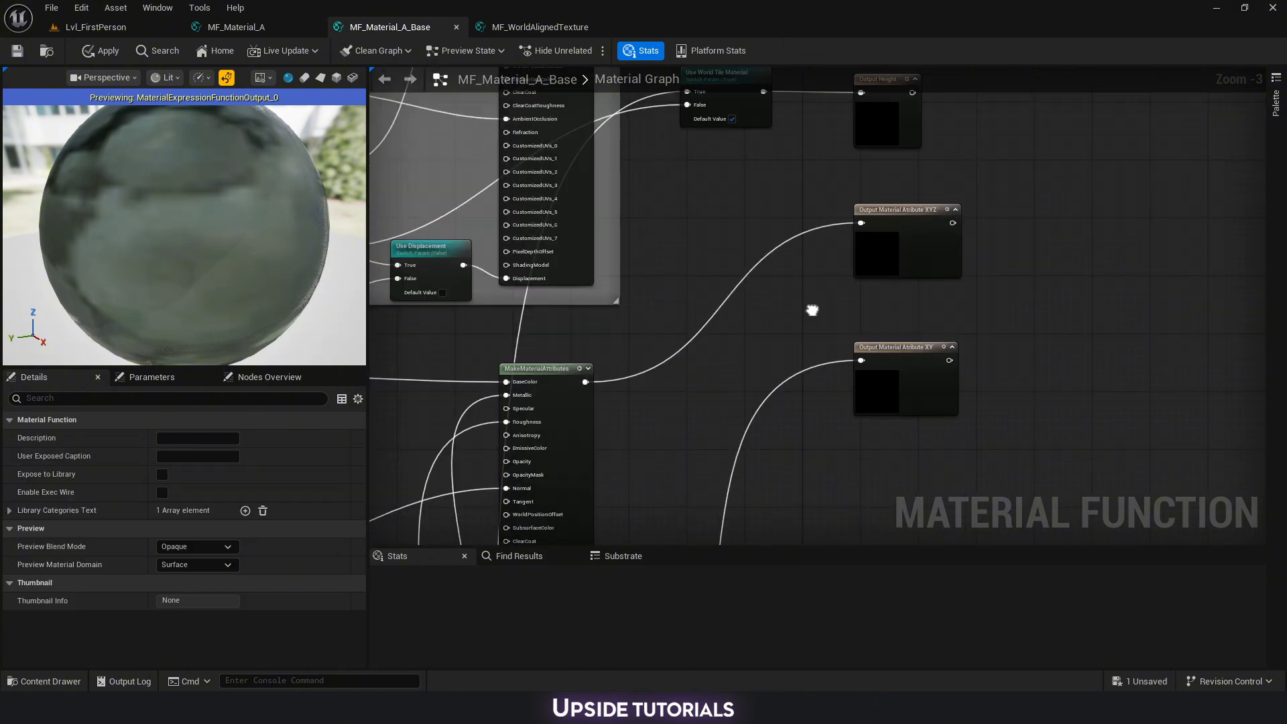
pyautogui.scroll(-3, 813, 310)
pyautogui.moveTo(811, 523); pyautogui.dragTo(899, 355, button='right')
pyautogui.moveTo(843, 327)
pyautogui.mouseDown(button='right')
pyautogui.moveTo(865, 603)
pyautogui.moveTo(845, 315)
pyautogui.mouseUp(button='right')
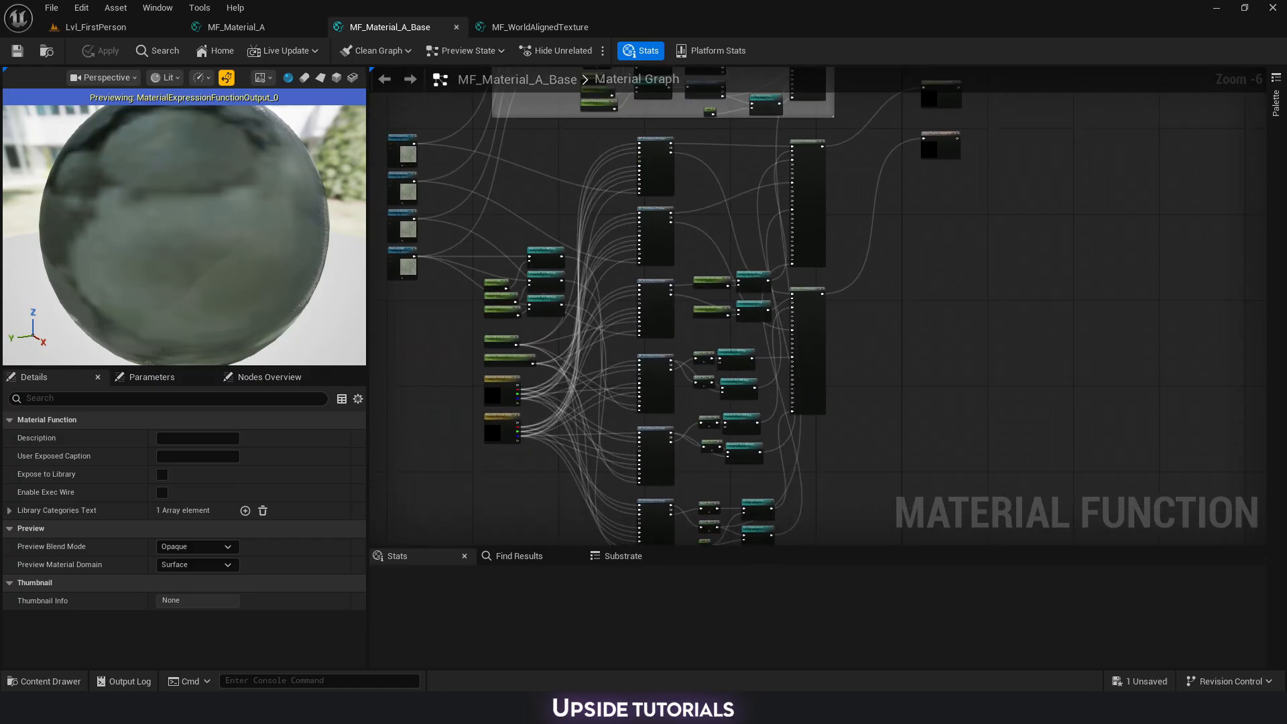
# Review the MF_Material_A function graph.
pyautogui.click(236, 27)
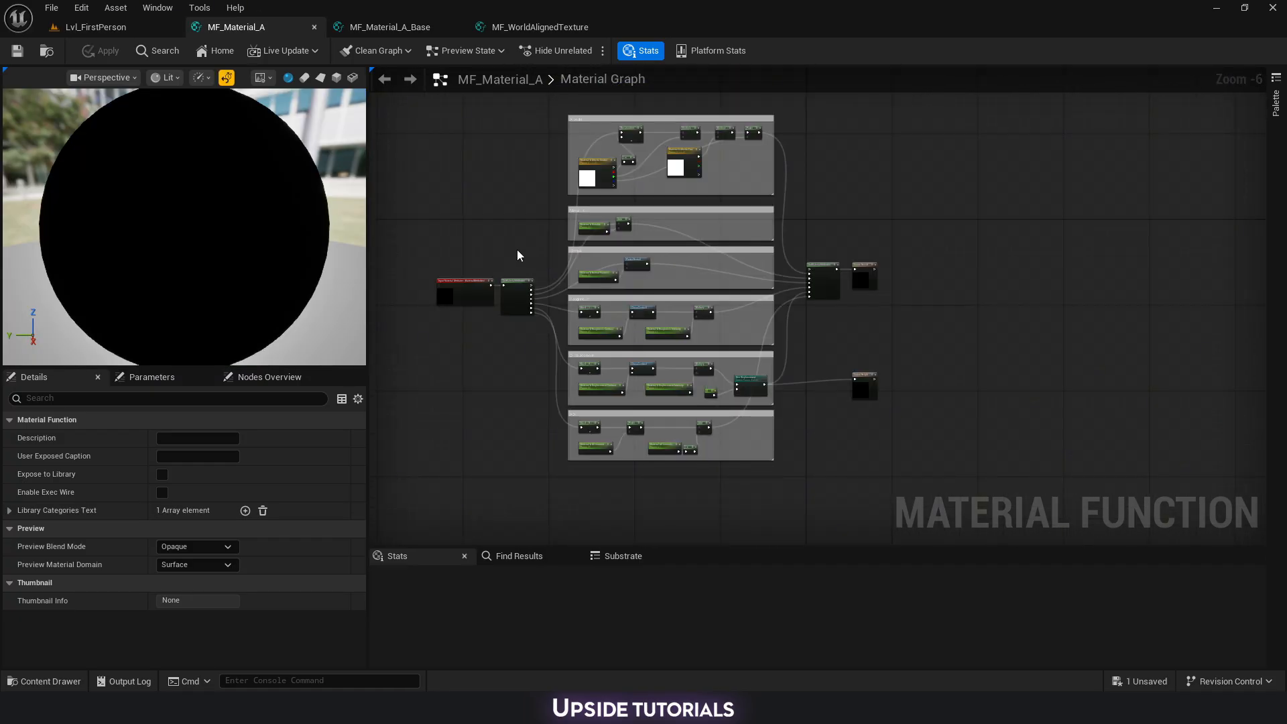
pyautogui.moveTo(517, 250); pyautogui.dragTo(560, 230, button='right')
pyautogui.hotkey('ctrl', 'space')
pyautogui.click(551, 221)
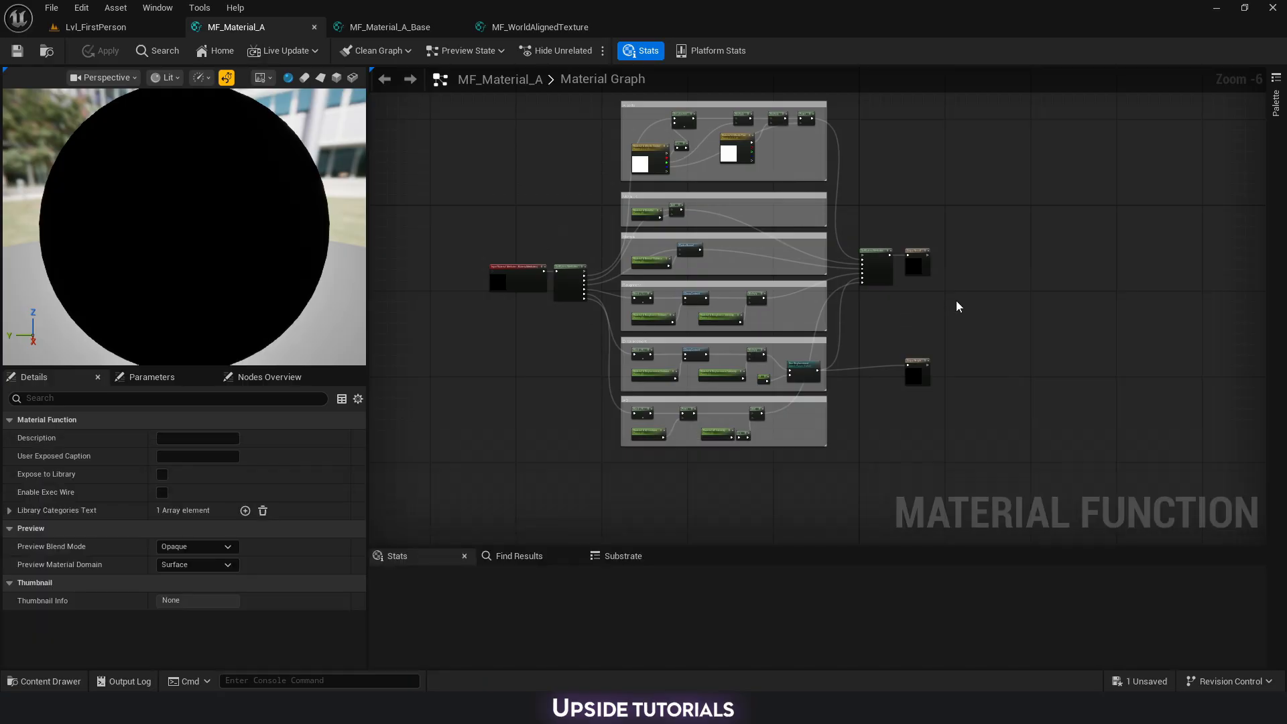
# Review the MF_WorldAlignedTexture graph and bring up the WorldTile folder's assets.
pyautogui.click(529, 26)
pyautogui.click(716, 304)
pyautogui.scroll(-5, 606, 262)
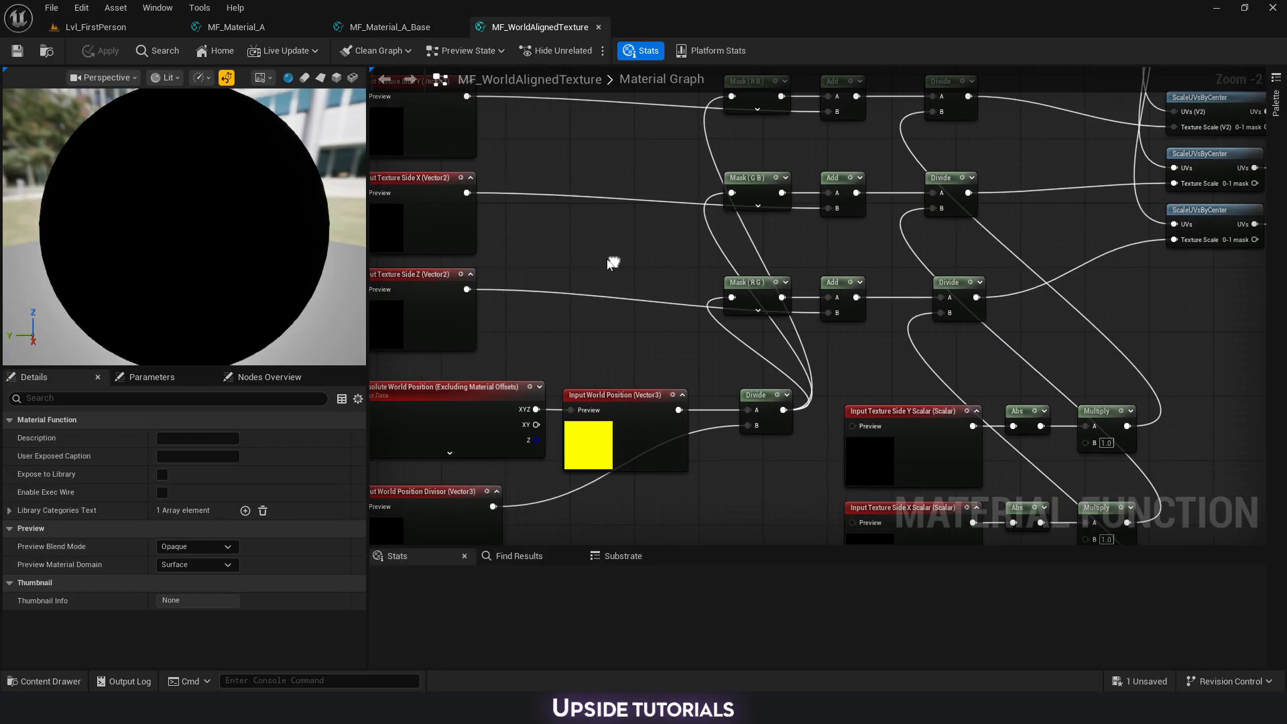
pyautogui.scroll(2, 606, 259)
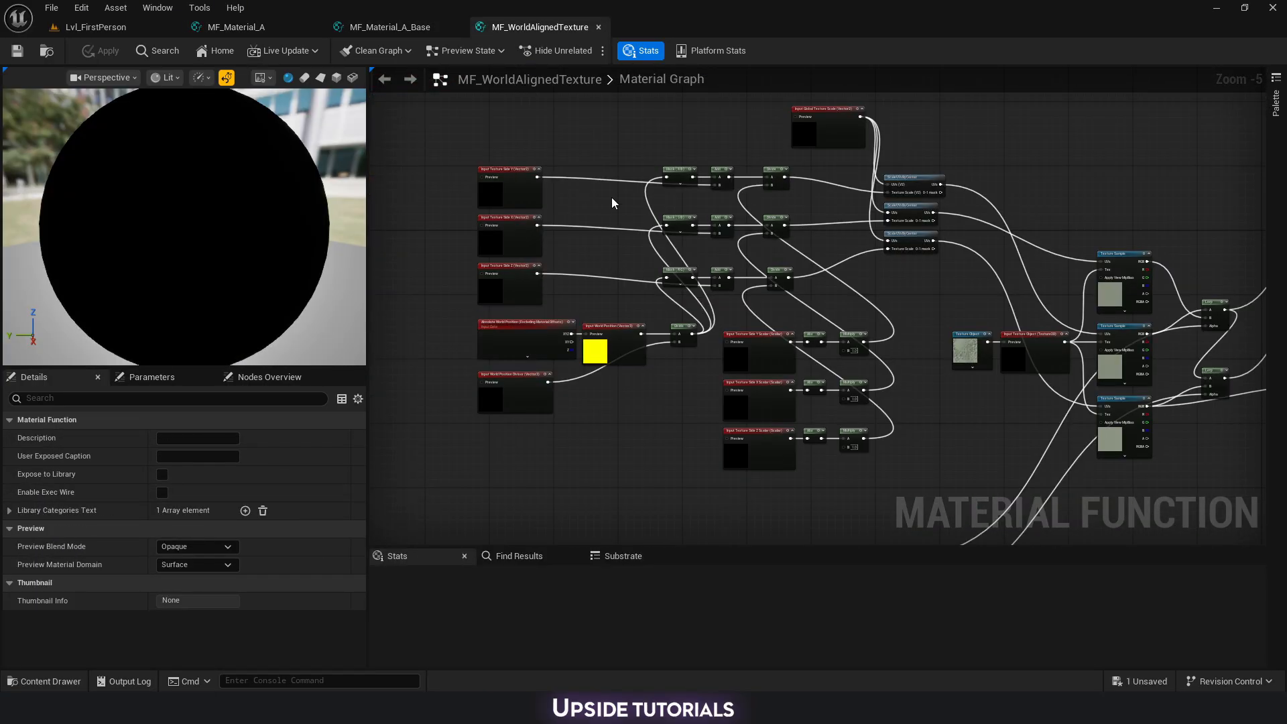
pyautogui.hotkey('ctrl', 'space')
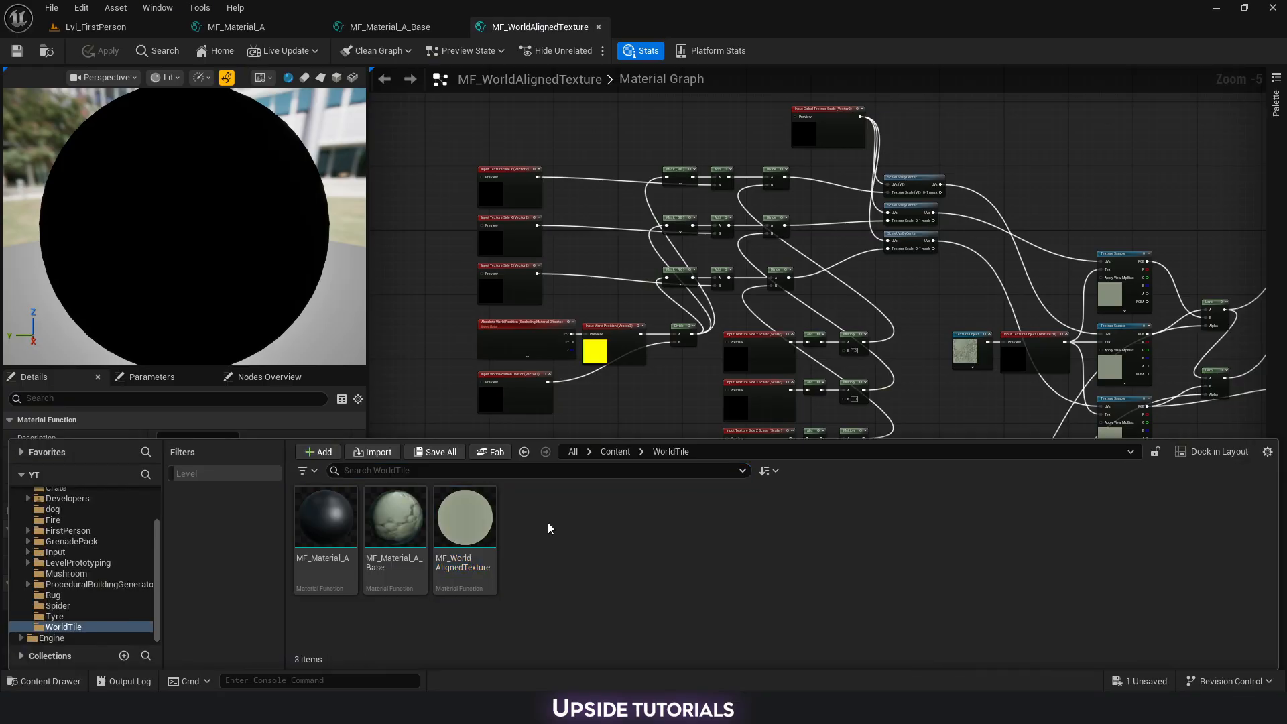
# Create a material named M_WorldTile in the WorldTile folder and enable Use Material Attributes on it.
pyautogui.rightClick(548, 521)
pyautogui.click(594, 358)
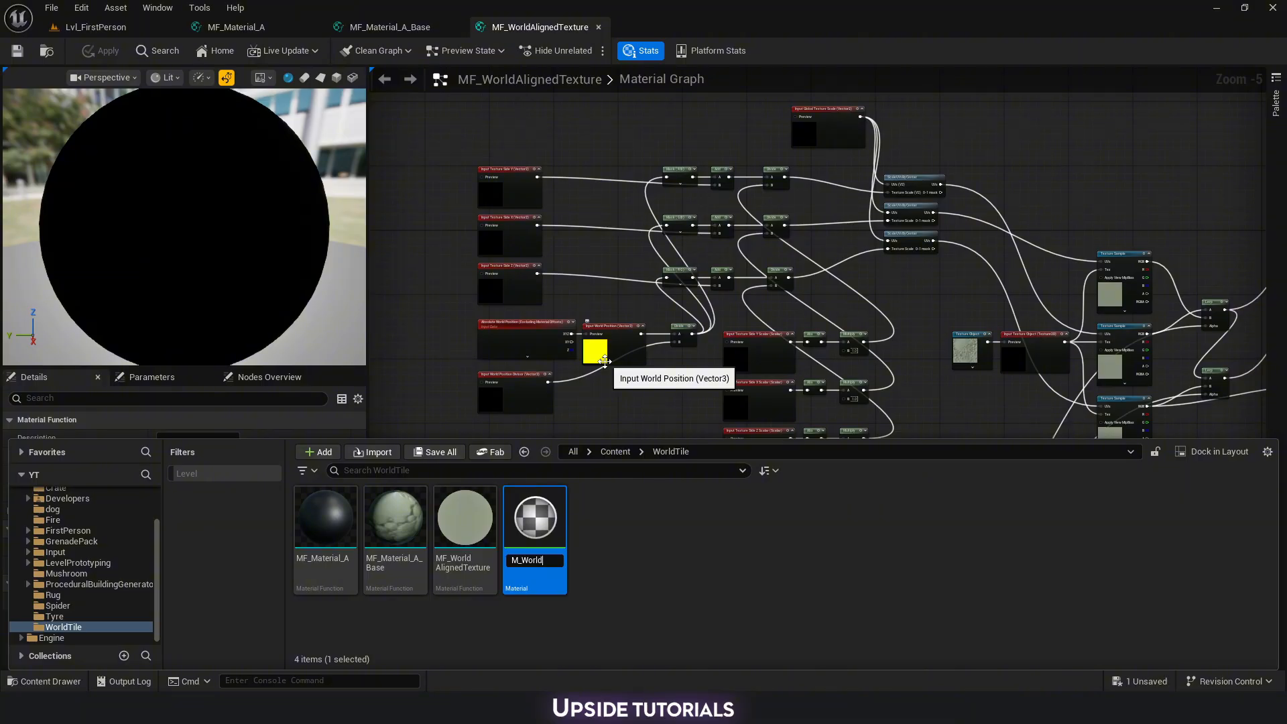
pyautogui.press('Return')
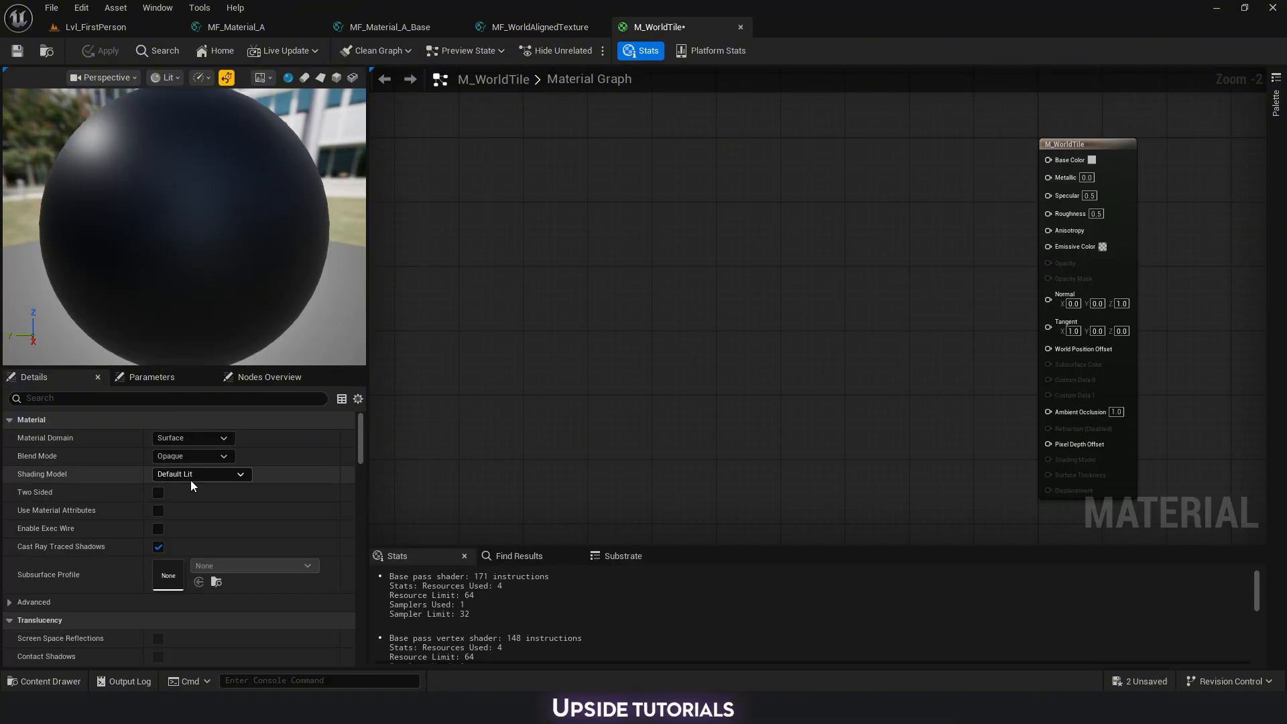
pyautogui.click(1109, 154)
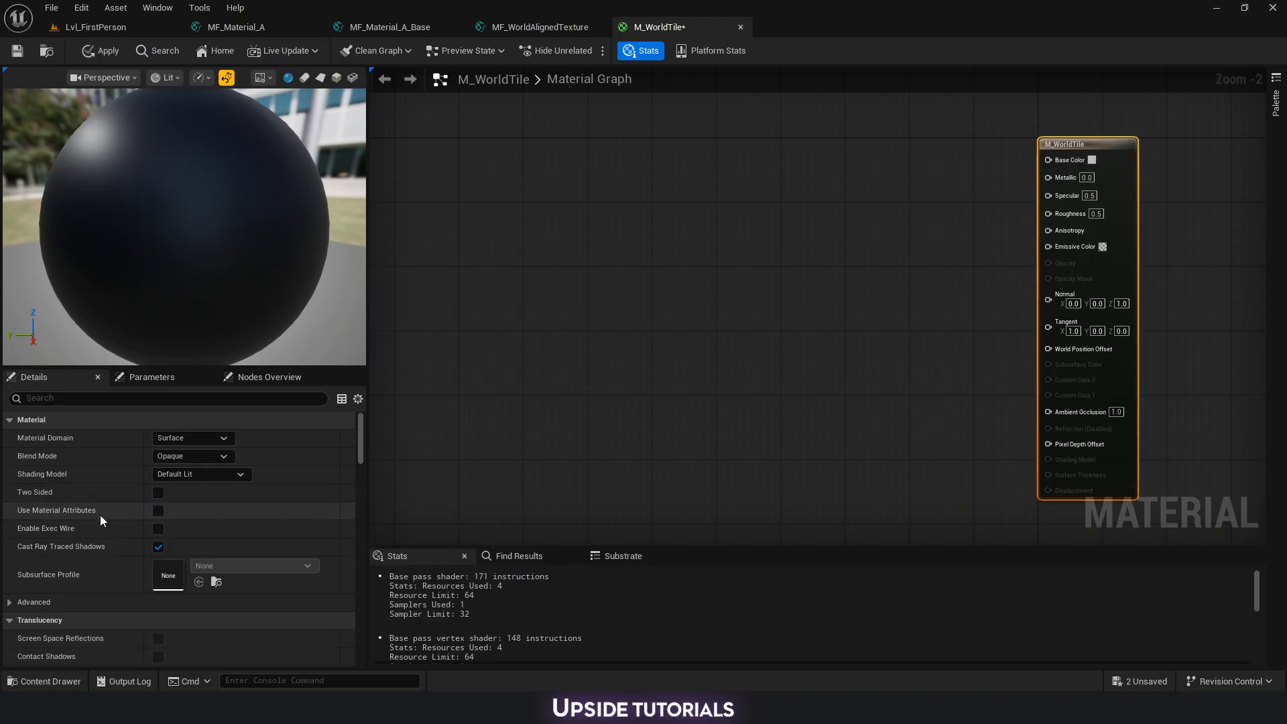
pyautogui.click(159, 510)
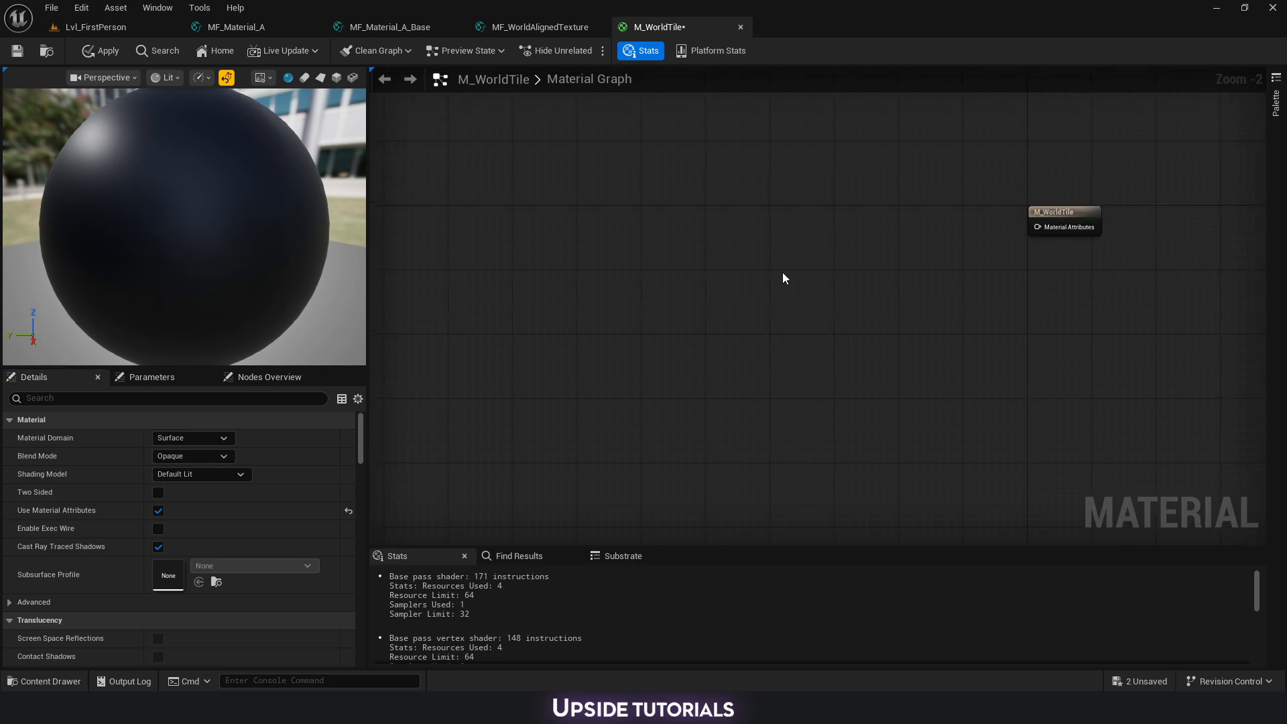
# Add the MF_Material_A_Base function to the M_WorldTile graph, ahead of the material output node.
pyautogui.moveTo(751, 292); pyautogui.dragTo(847, 281, button='right')
pyautogui.moveTo(569, 253); pyautogui.dragTo(593, 303, button='right')
pyautogui.hotkey('ctrl', 'space')
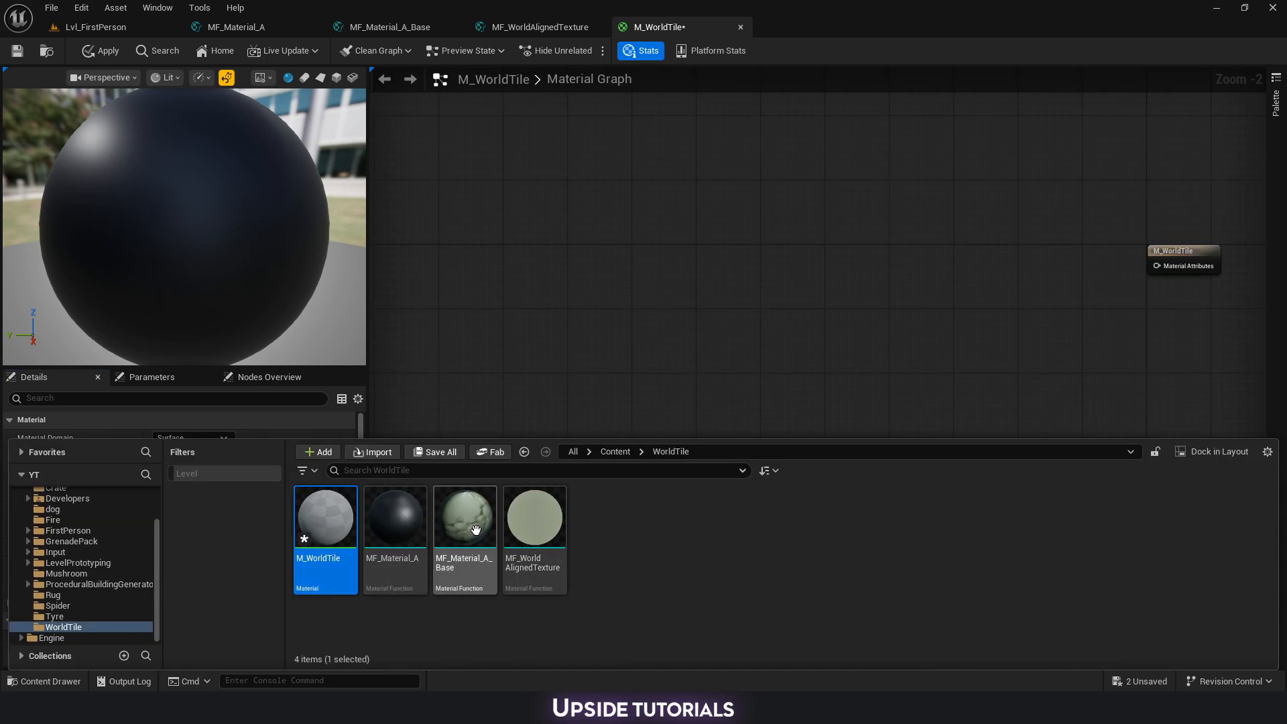
pyautogui.moveTo(464, 520); pyautogui.dragTo(574, 228)
pyautogui.scroll(1, 618, 230)
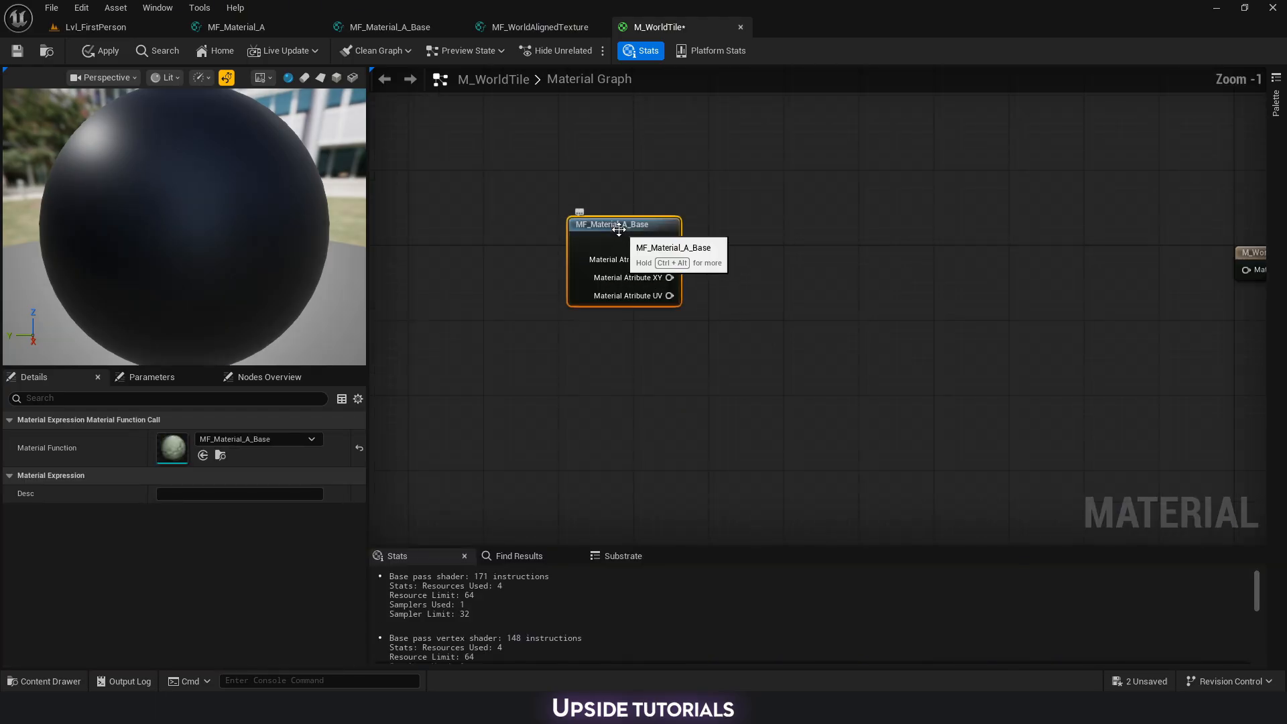
# Add a static switch parameter and connect Material Atribute XY to its True input and Material Atribute XYZ to False.
pyautogui.rightClick(613, 258)
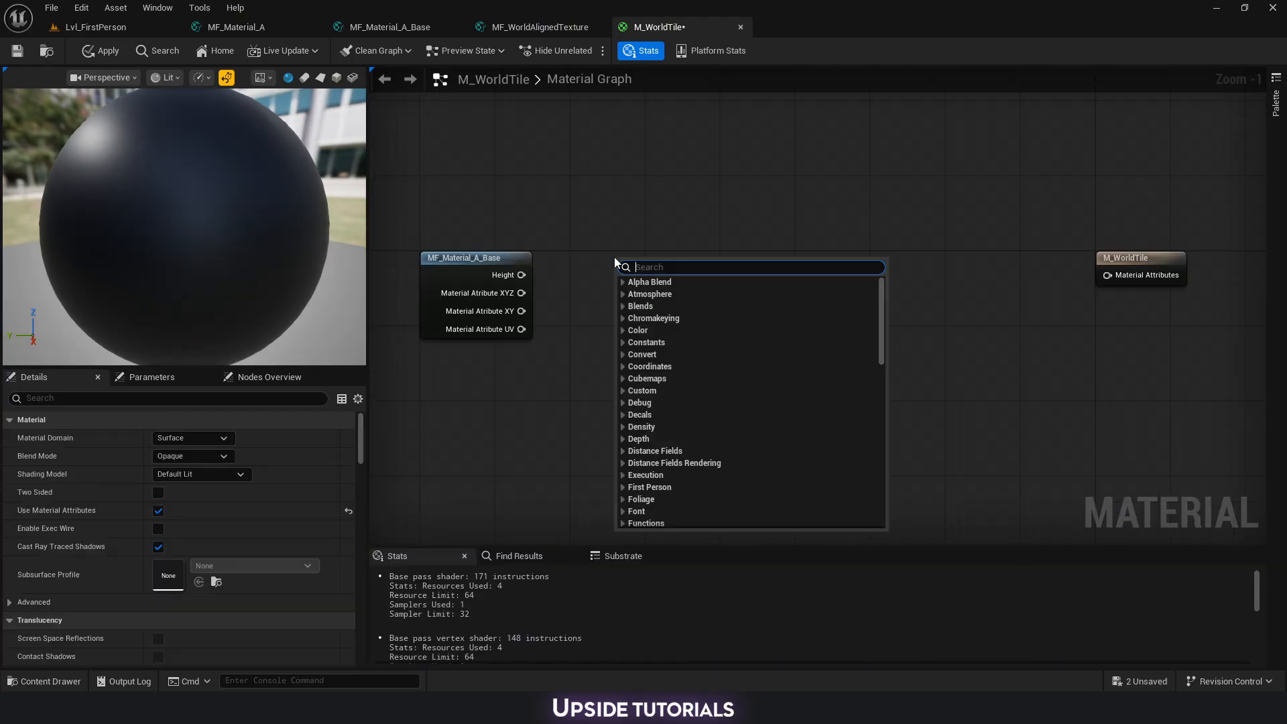
pyautogui.write('s')
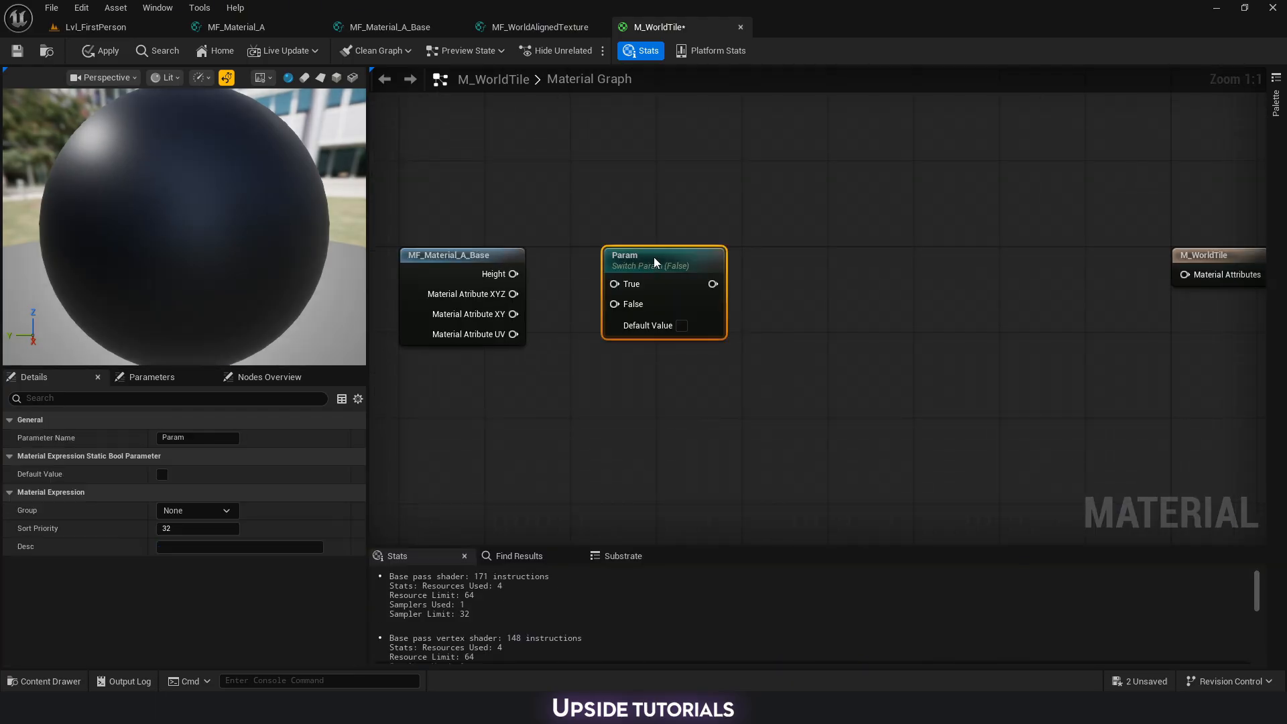
pyautogui.moveTo(653, 258); pyautogui.dragTo(654, 247)
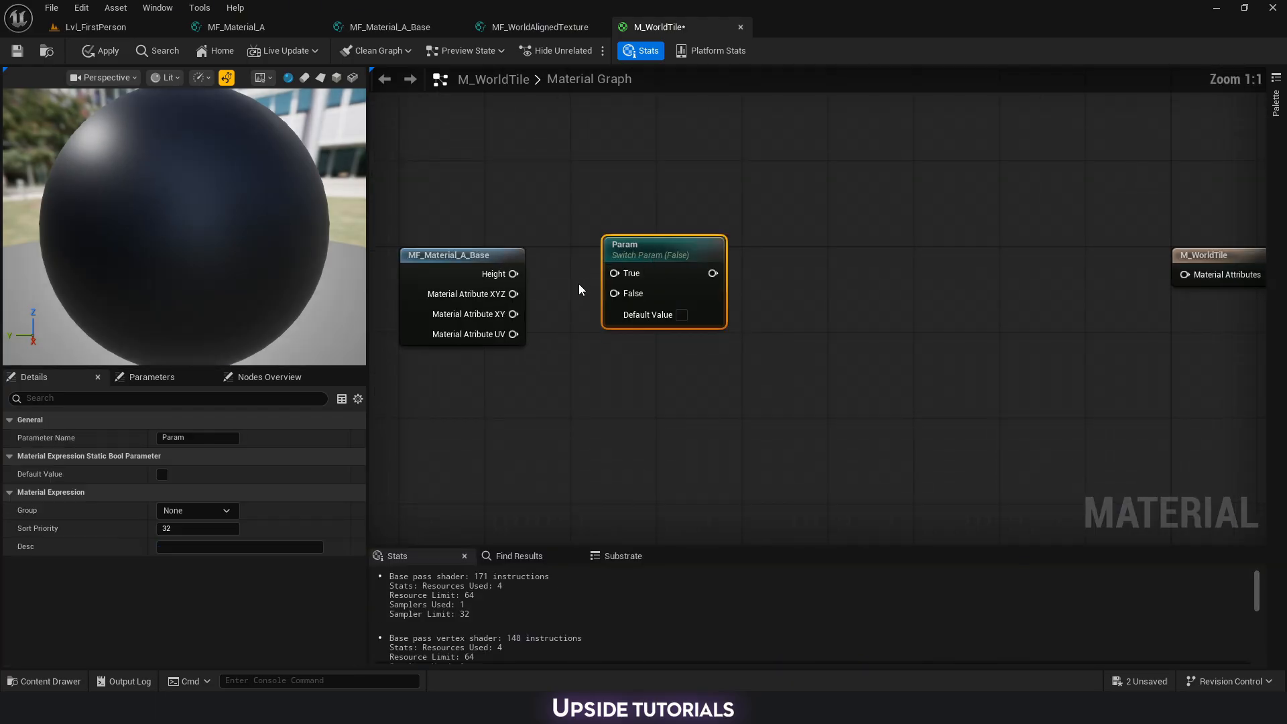
pyautogui.moveTo(576, 288); pyautogui.dragTo(630, 267, button='right')
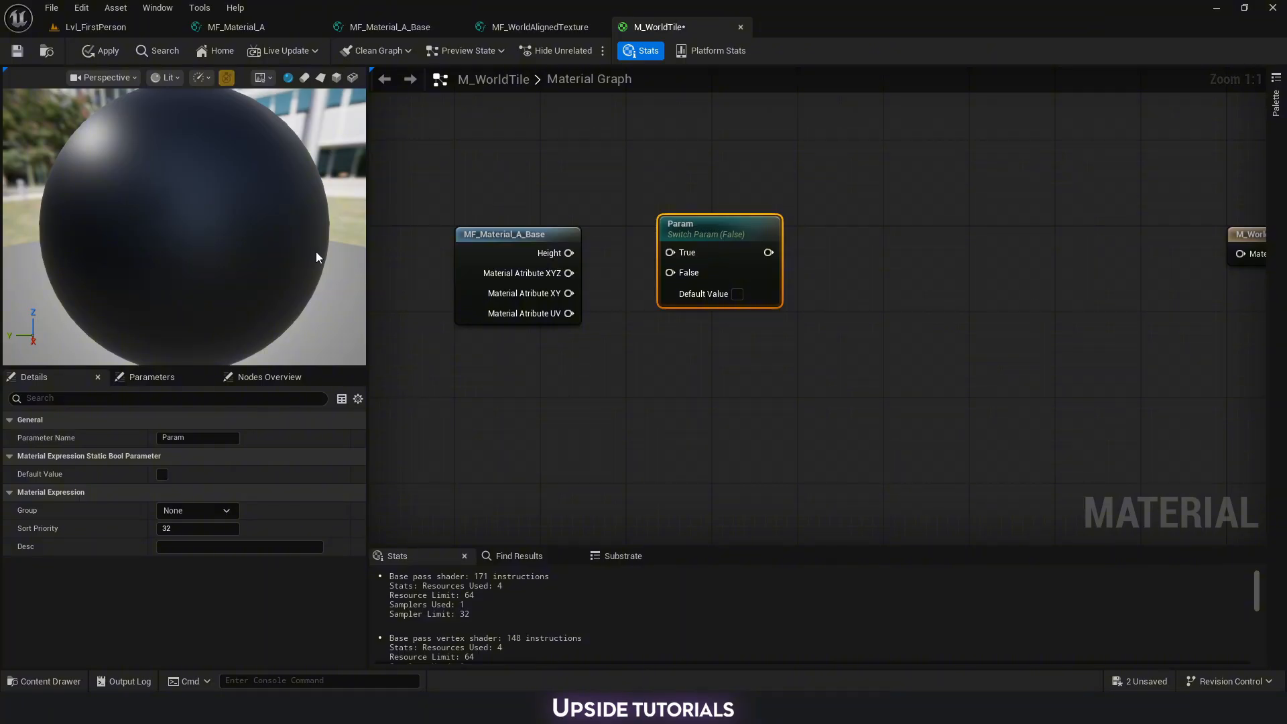
pyautogui.moveTo(569, 292); pyautogui.dragTo(671, 272)
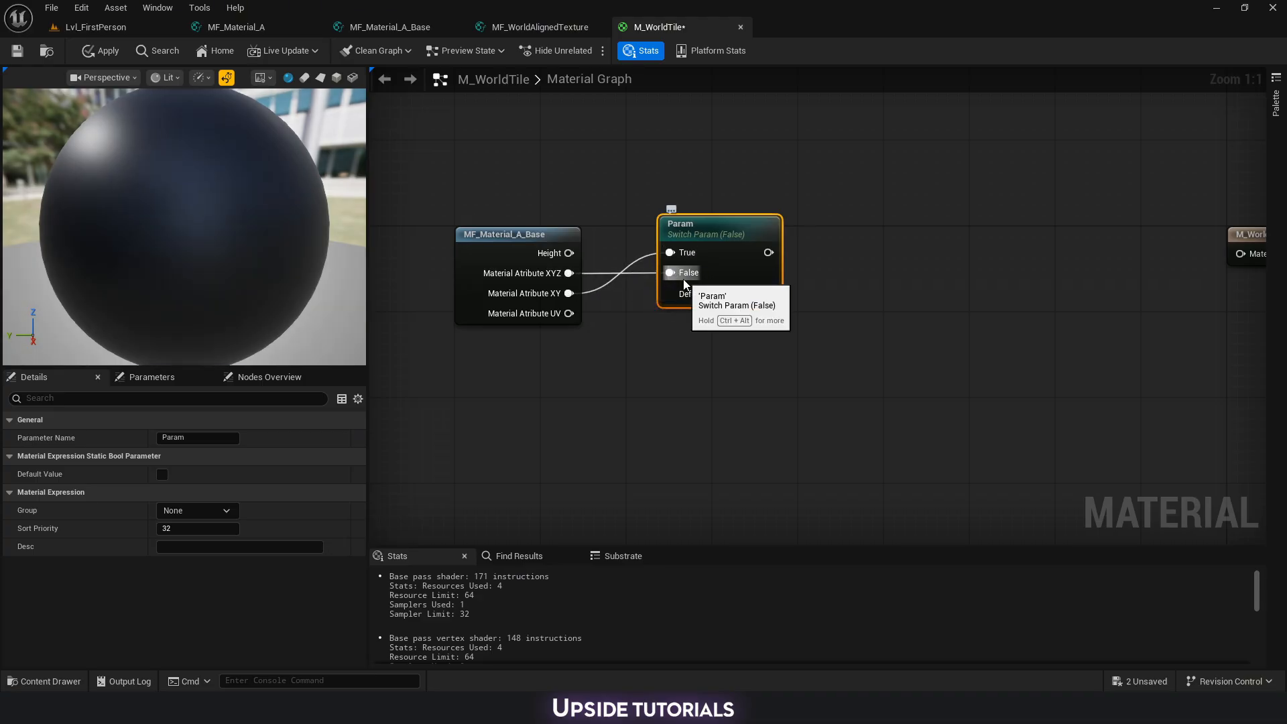
# Add a second static switch parameter named Use World Tile between the first switch and the material output node.
pyautogui.rightClick(707, 225)
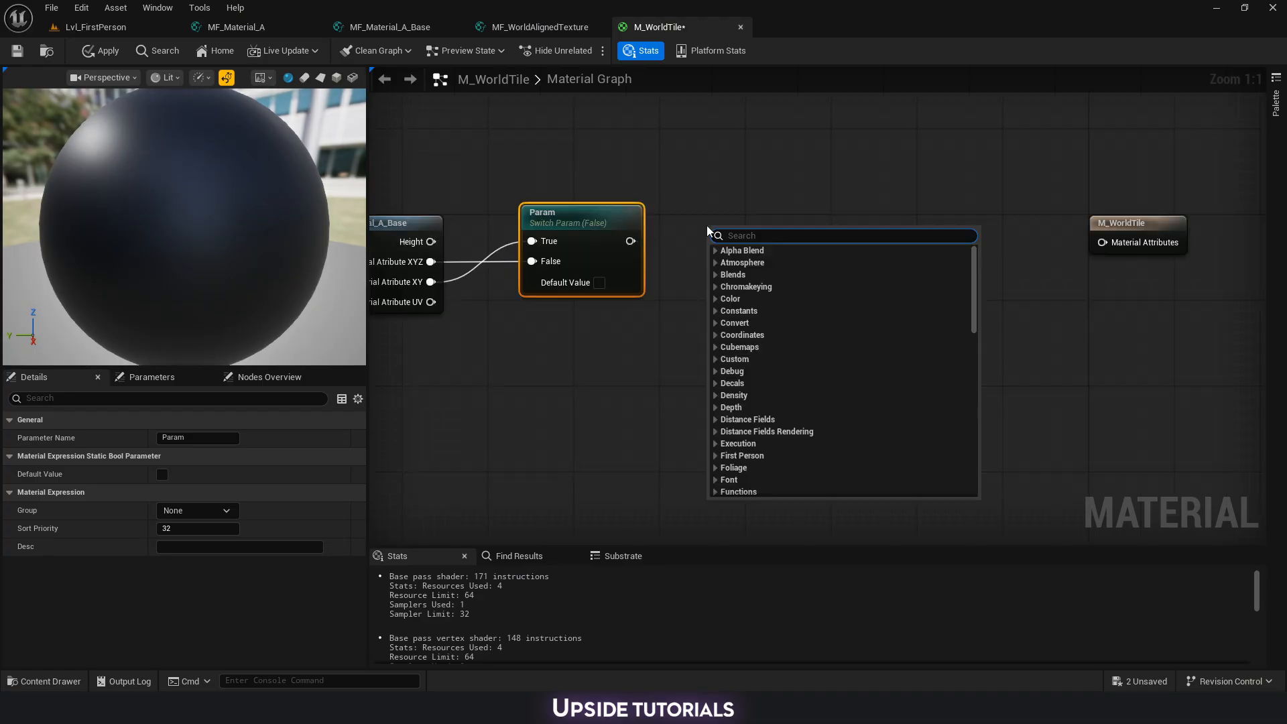
pyautogui.write('swi')
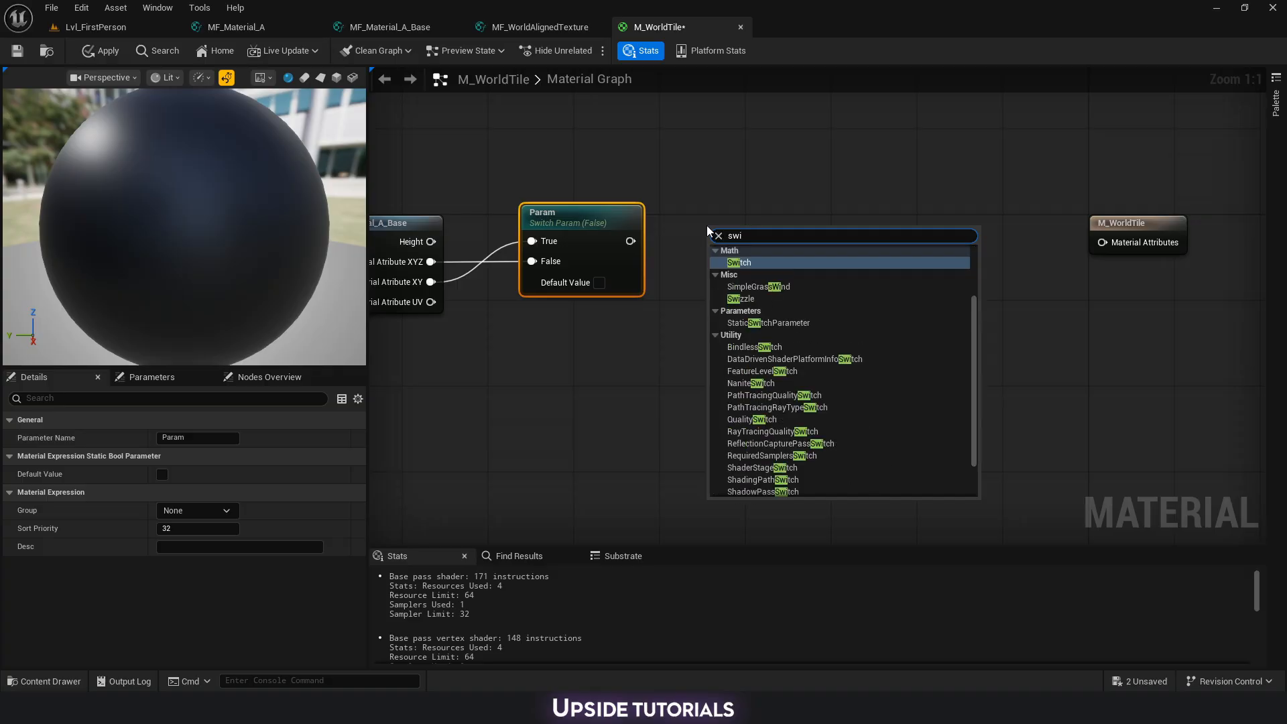
pyautogui.press('Down')
pyautogui.press('Down')
pyautogui.press('Down')
pyautogui.press('Return')
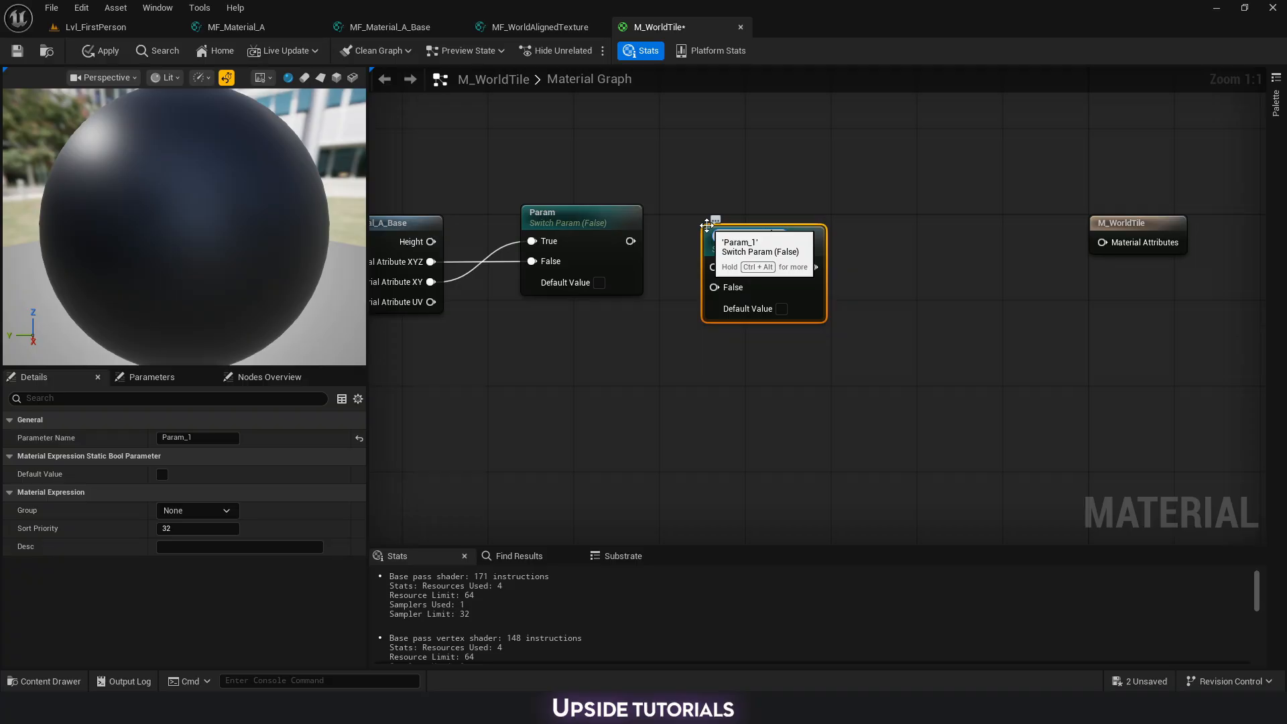
# Check the world tile switch's name in MF_Material_A_Base and rename the second switch in M_WorldTile to Use World Tile Material.
pyautogui.click(539, 27)
pyautogui.click(402, 29)
pyautogui.moveTo(971, 250); pyautogui.dragTo(777, 305, button='right')
pyautogui.scroll(5, 771, 276)
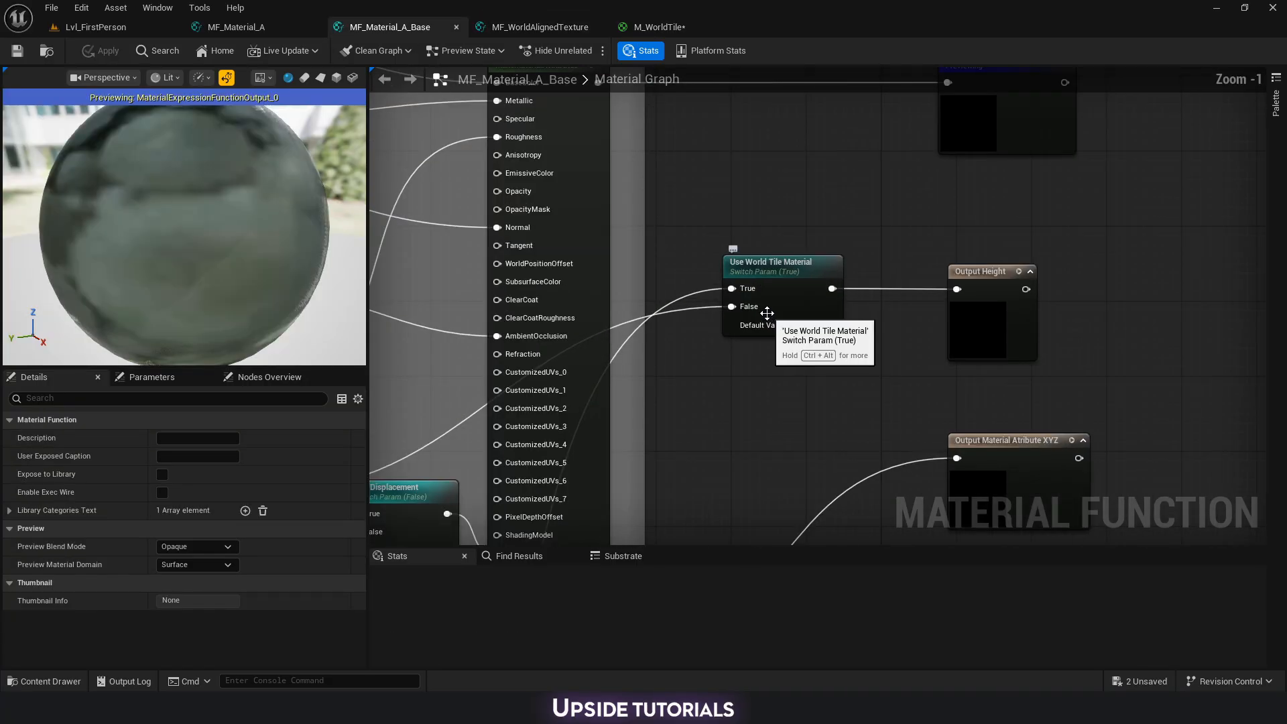
pyautogui.scroll(-3, 767, 313)
pyautogui.click(678, 27)
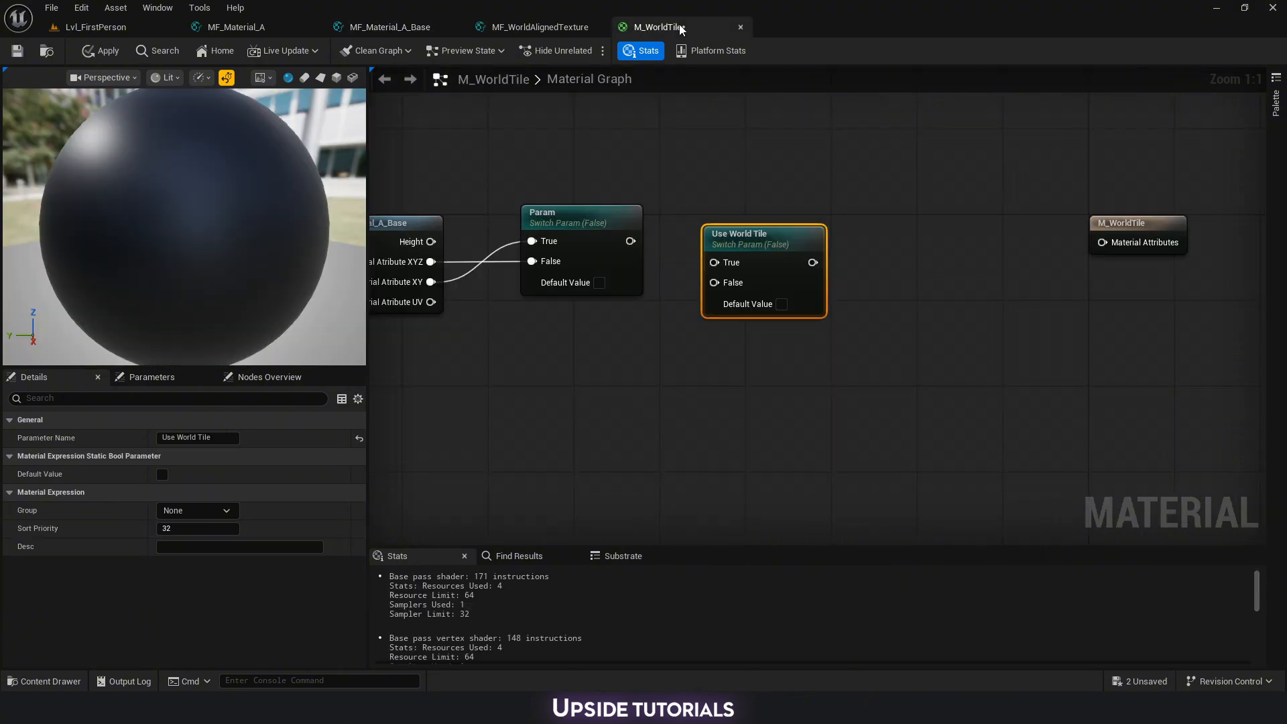
pyautogui.click(230, 438)
pyautogui.click(230, 438)
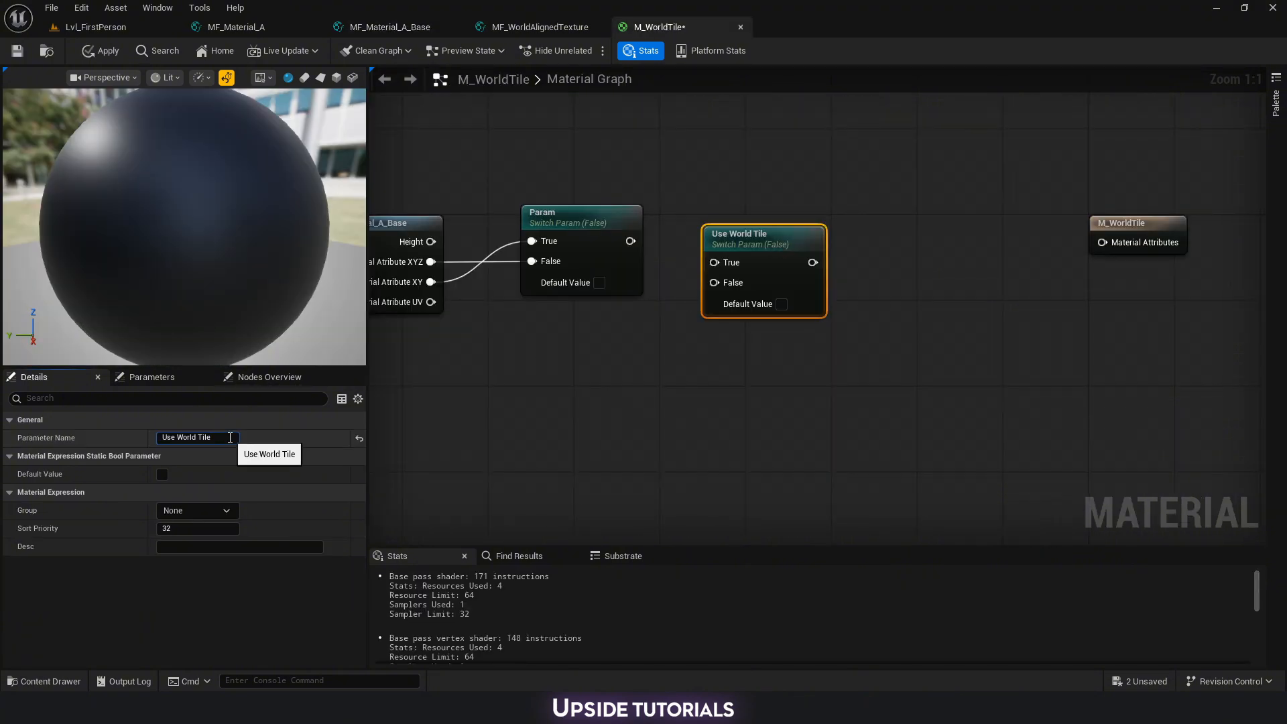
pyautogui.write('Material')
pyautogui.press('Return')
# Connect the first switch to Use World Tile Material's True input and Material Atribute UV to False, and set its default value to true.
pyautogui.moveTo(630, 240); pyautogui.dragTo(715, 240)
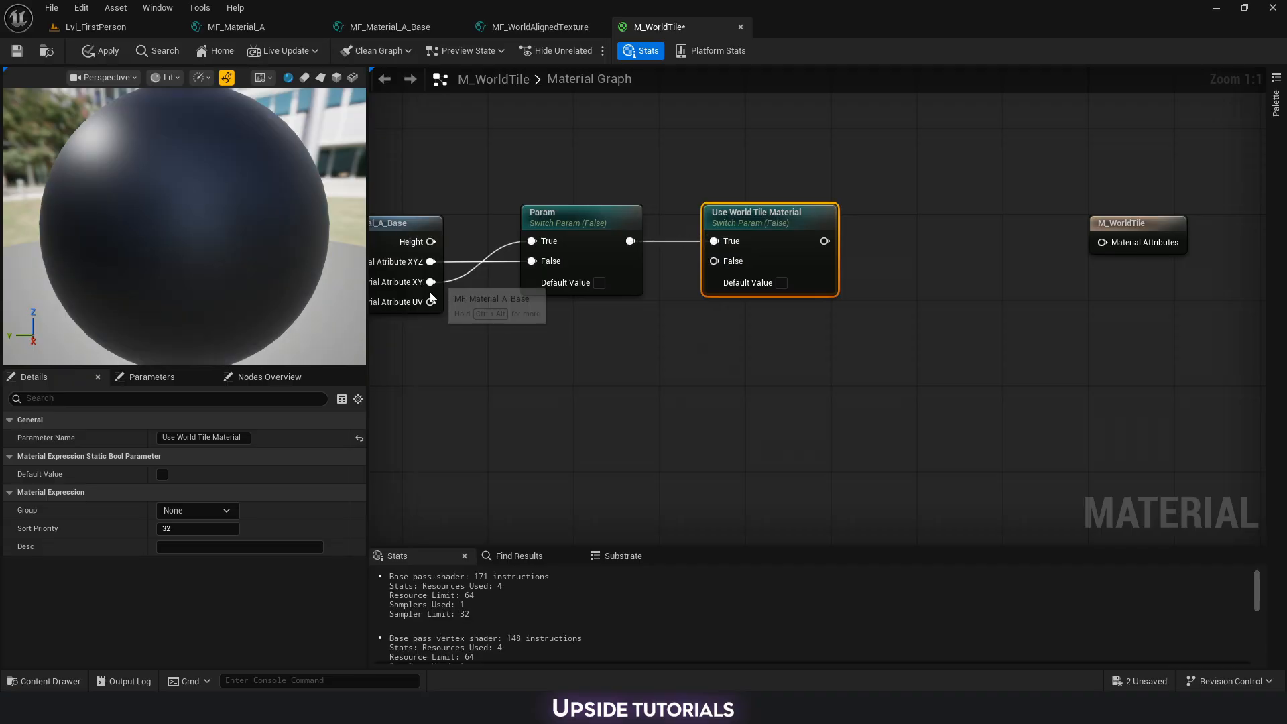
pyautogui.moveTo(430, 301); pyautogui.dragTo(725, 263)
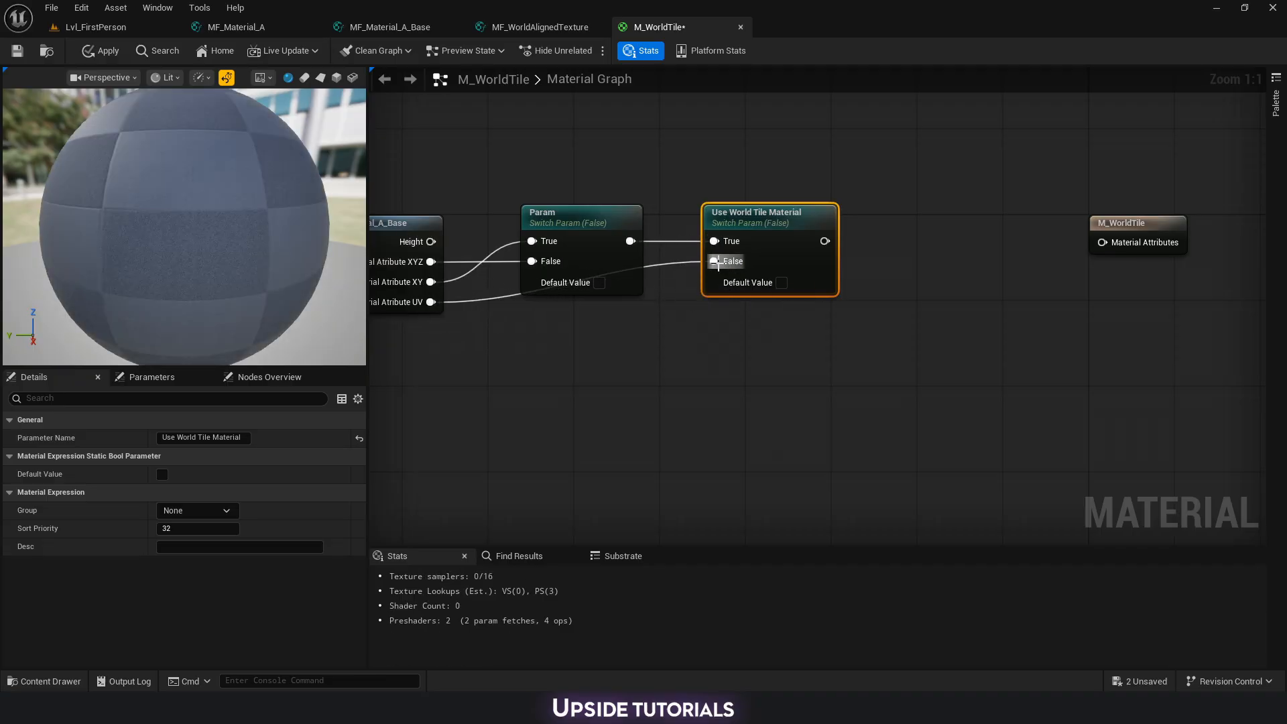
pyautogui.click(781, 282)
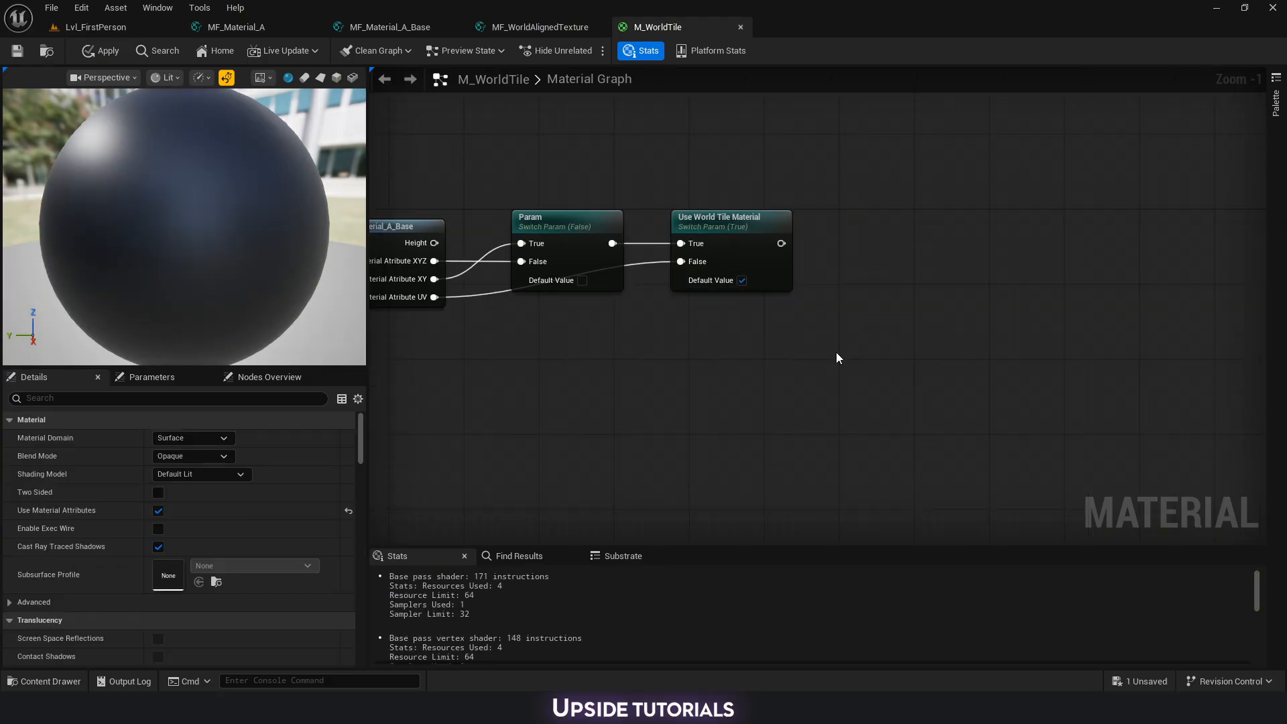
# Add the MF_Material_A function and connect the Use World Tile Material output to its Material Attributes input.
pyautogui.hotkey('ctrl', 'space')
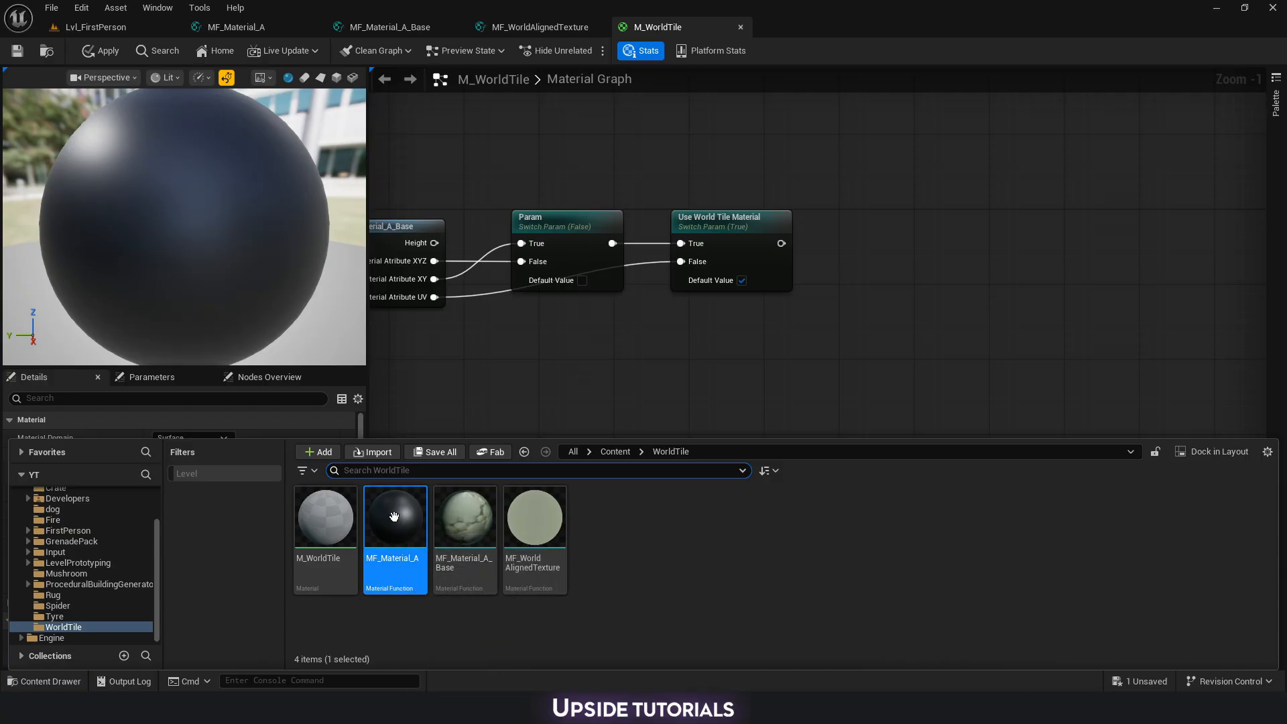
pyautogui.moveTo(402, 533); pyautogui.dragTo(840, 228)
pyautogui.scroll(1, 814, 271)
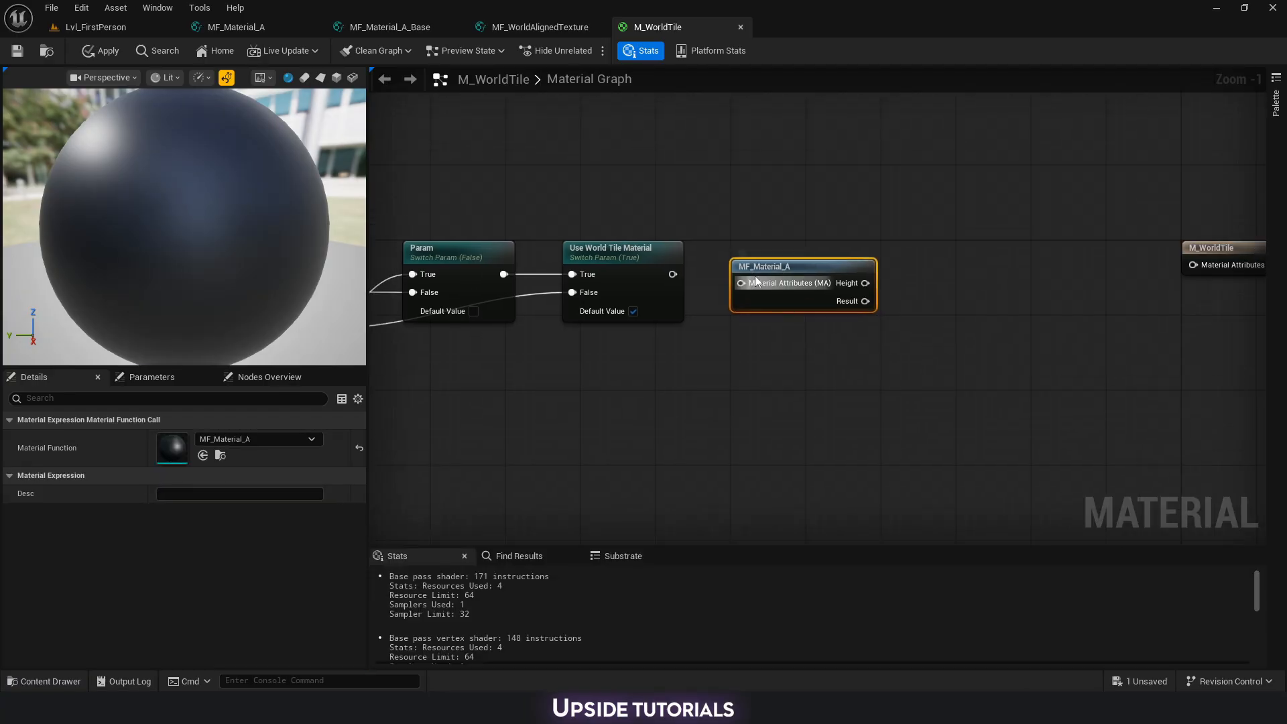
pyautogui.moveTo(656, 272); pyautogui.dragTo(739, 284)
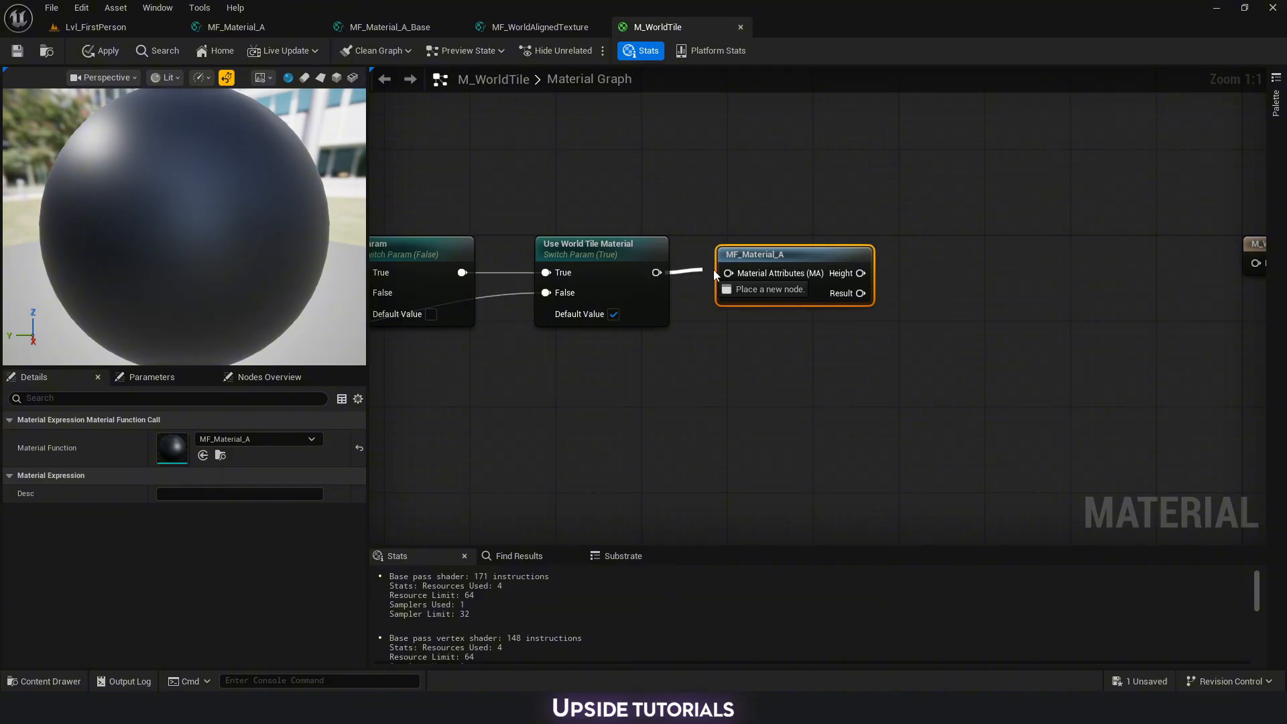
# Add a static switch parameter named Use Material A Adjustments after the MF_Material_A node.
pyautogui.moveTo(868, 348); pyautogui.dragTo(703, 353, button='right')
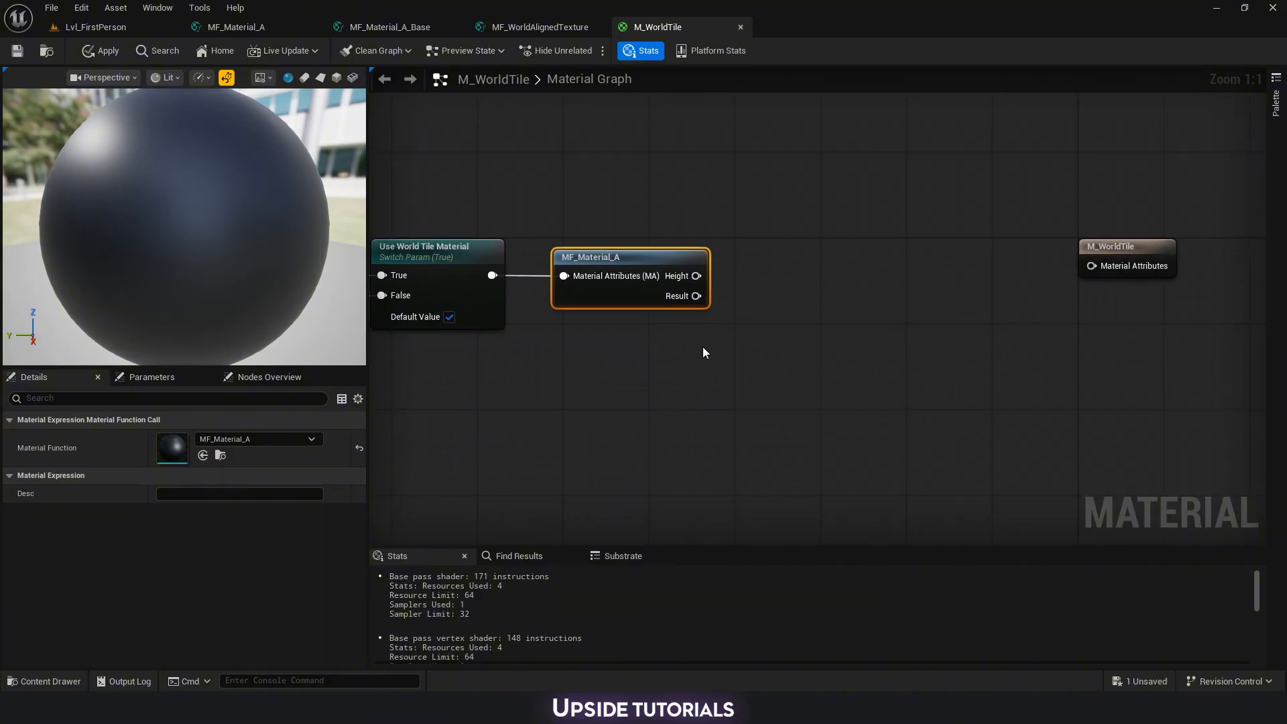
pyautogui.rightClick(763, 275)
pyautogui.write('w')
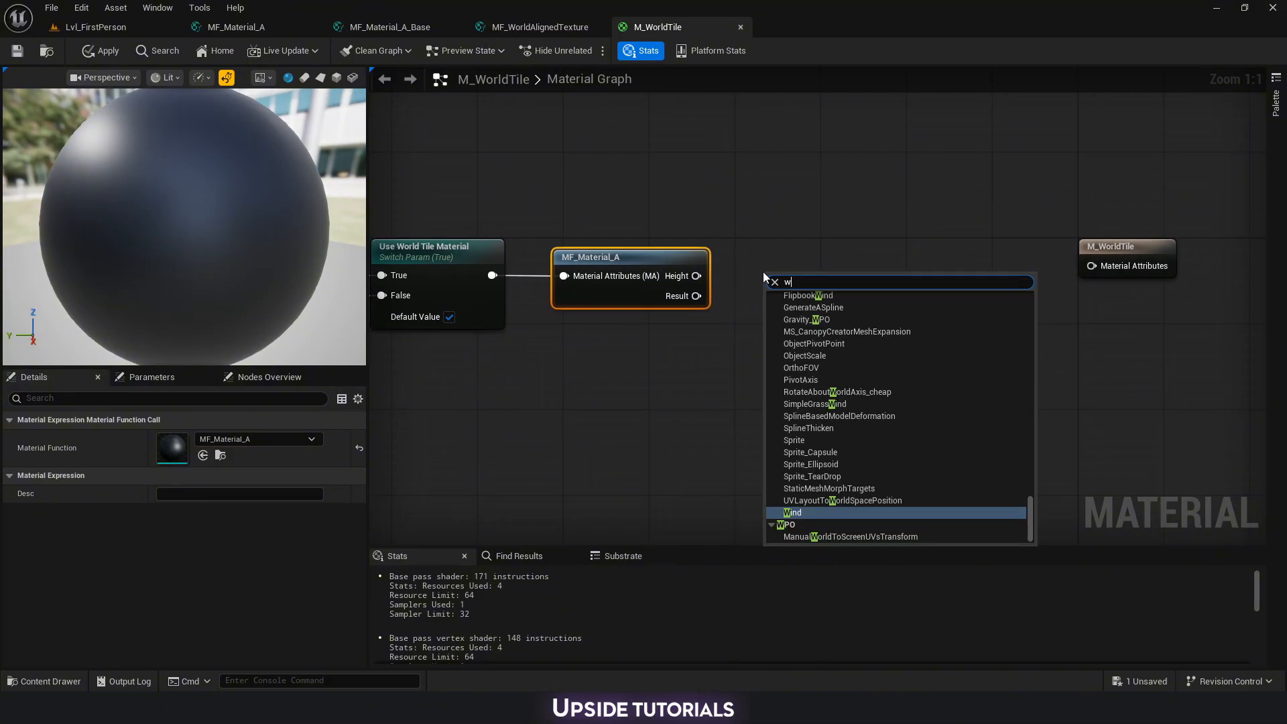
pyautogui.press('BackSpace')
pyautogui.write('sw')
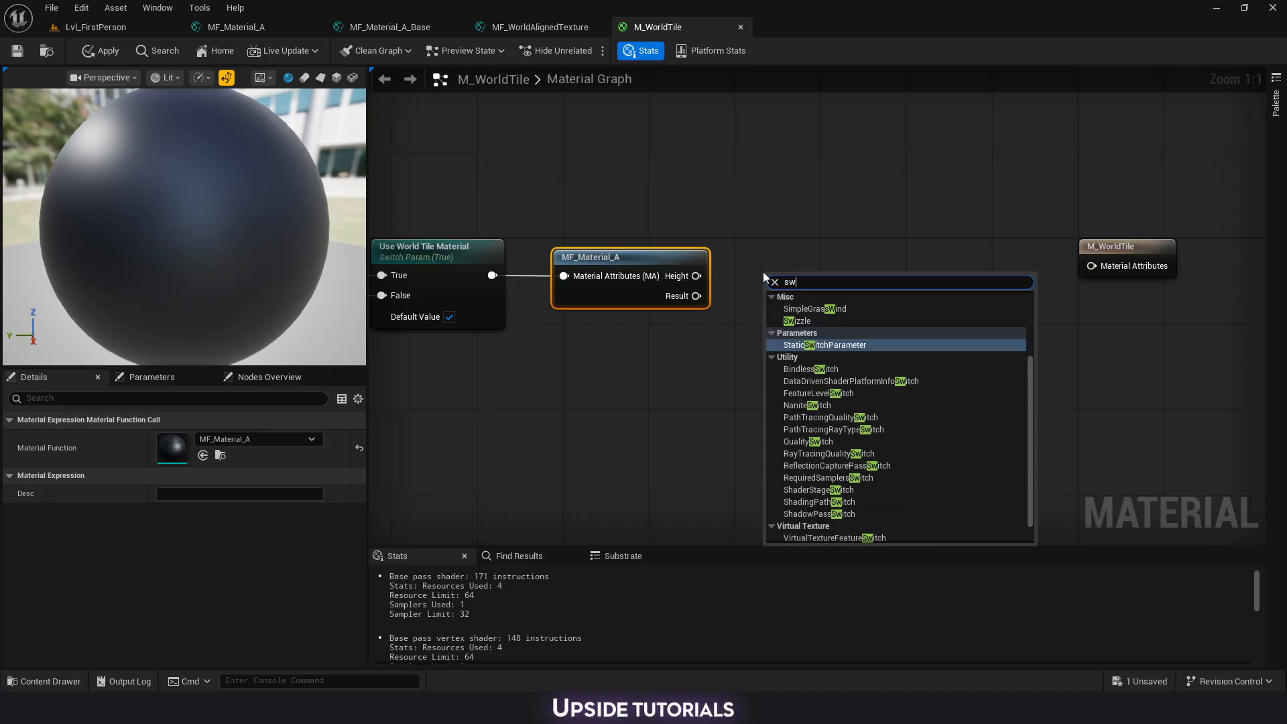
pyautogui.press('Return')
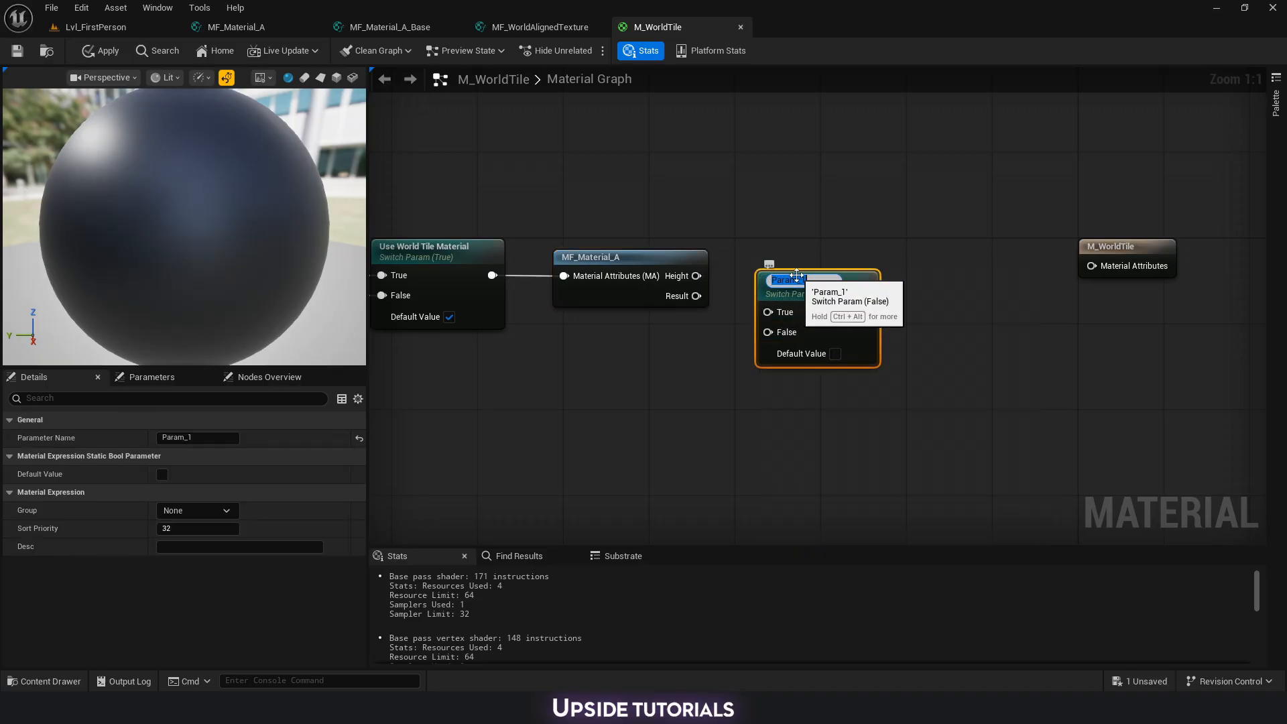
pyautogui.write('Use Mater')
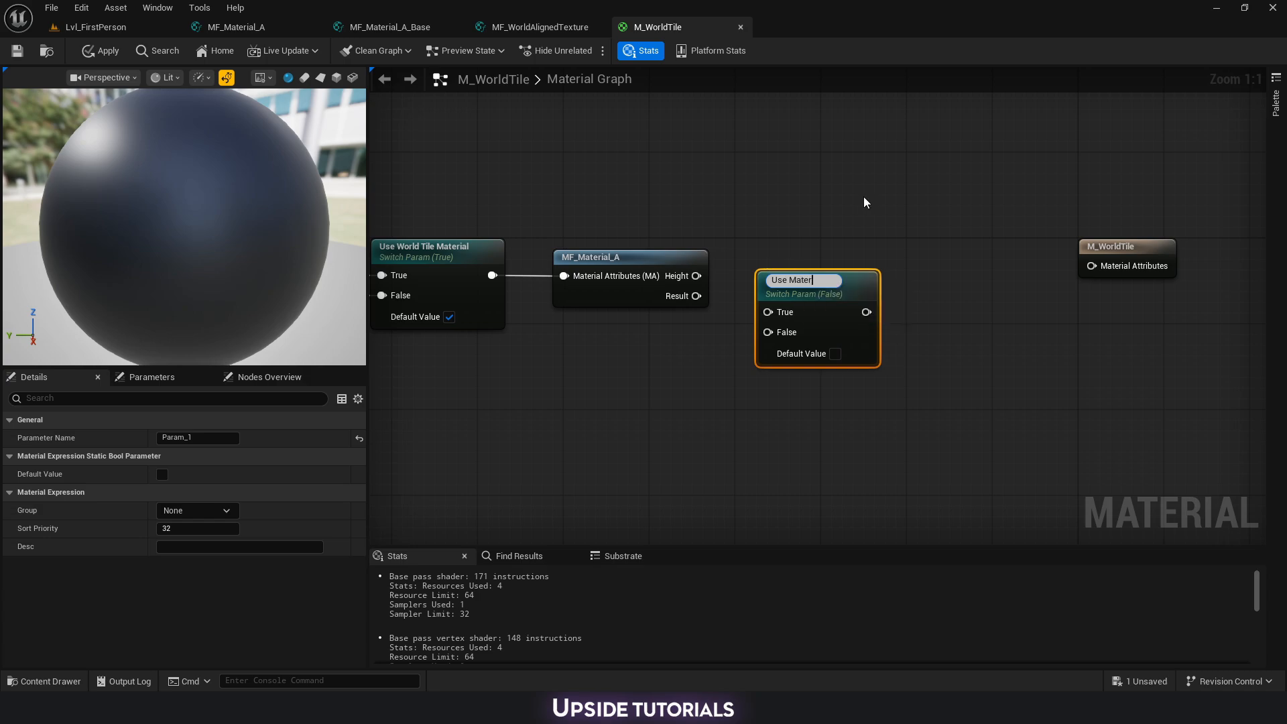
pyautogui.write('ial A A')
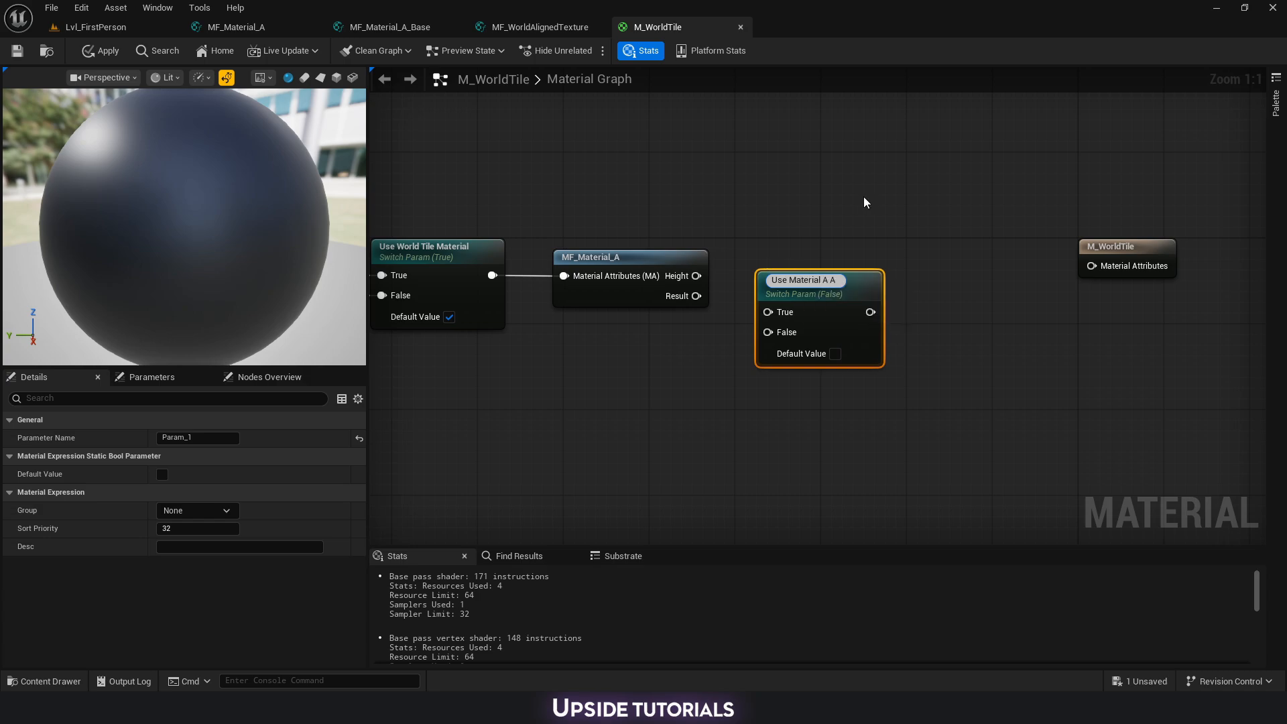
pyautogui.write('djustments')
pyautogui.press('Return')
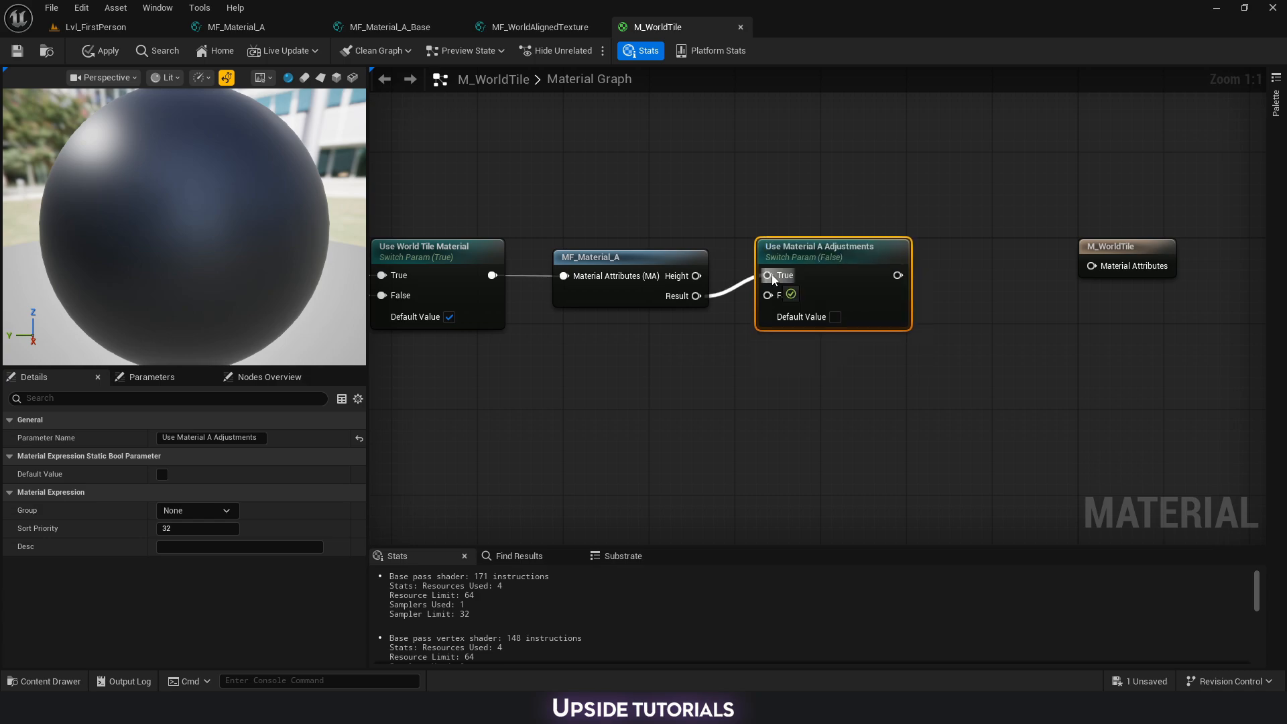
# Connect MF_Material_A's Result to the adjustments switch's True input and Use World Tile Material to False, and tidy both nodes' placement.
pyautogui.moveTo(492, 275); pyautogui.dragTo(775, 295)
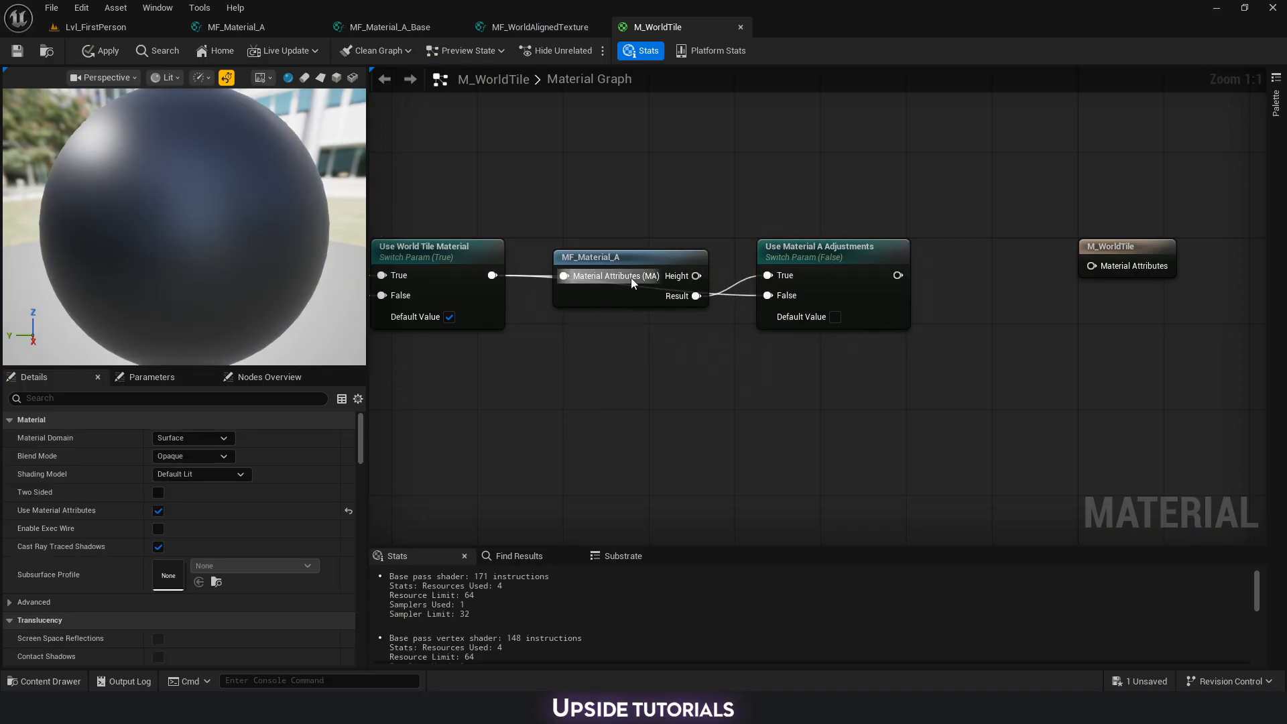
pyautogui.moveTo(630, 277); pyautogui.dragTo(640, 224)
pyautogui.moveTo(825, 254); pyautogui.dragTo(826, 232)
pyautogui.moveTo(804, 341); pyautogui.dragTo(761, 339, button='right')
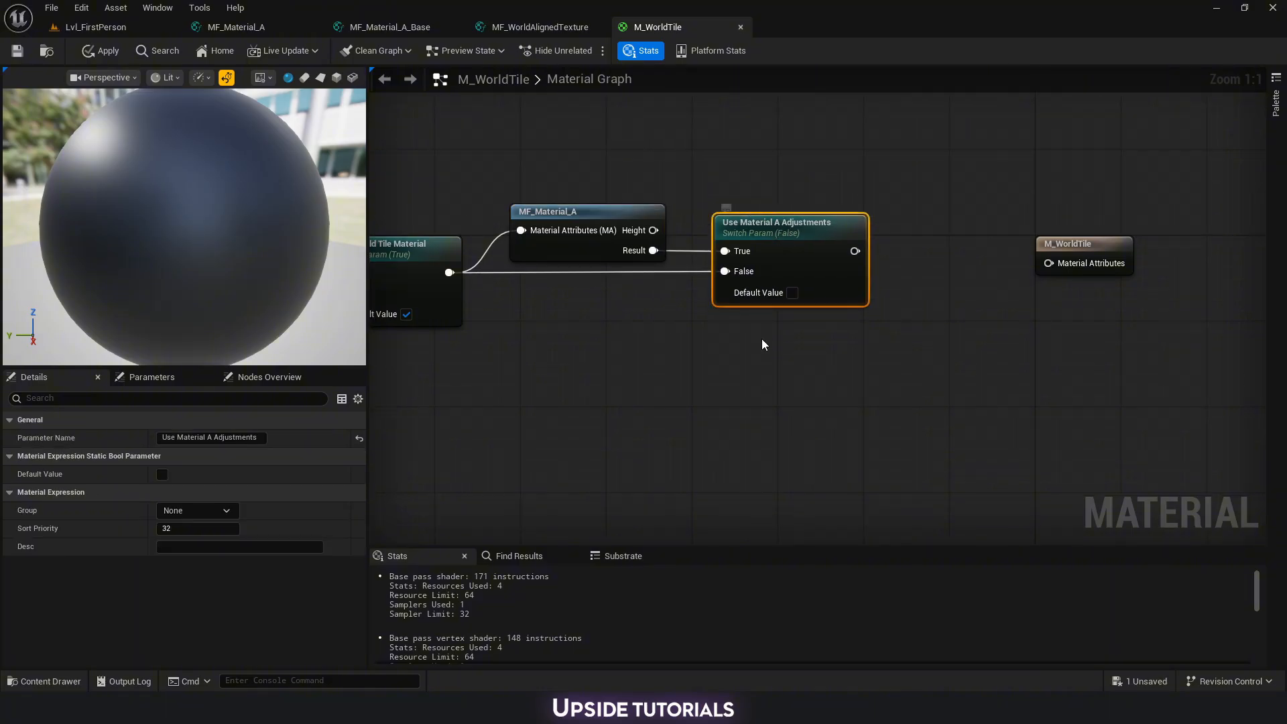
# Duplicate the Use Material A Adjustments switch below and connect MF_Material_A's Height to True and MF_Material_A_Base's Height to False.
pyautogui.hotkey('ctrl', 'd')
pyautogui.moveTo(823, 347); pyautogui.dragTo(775, 327)
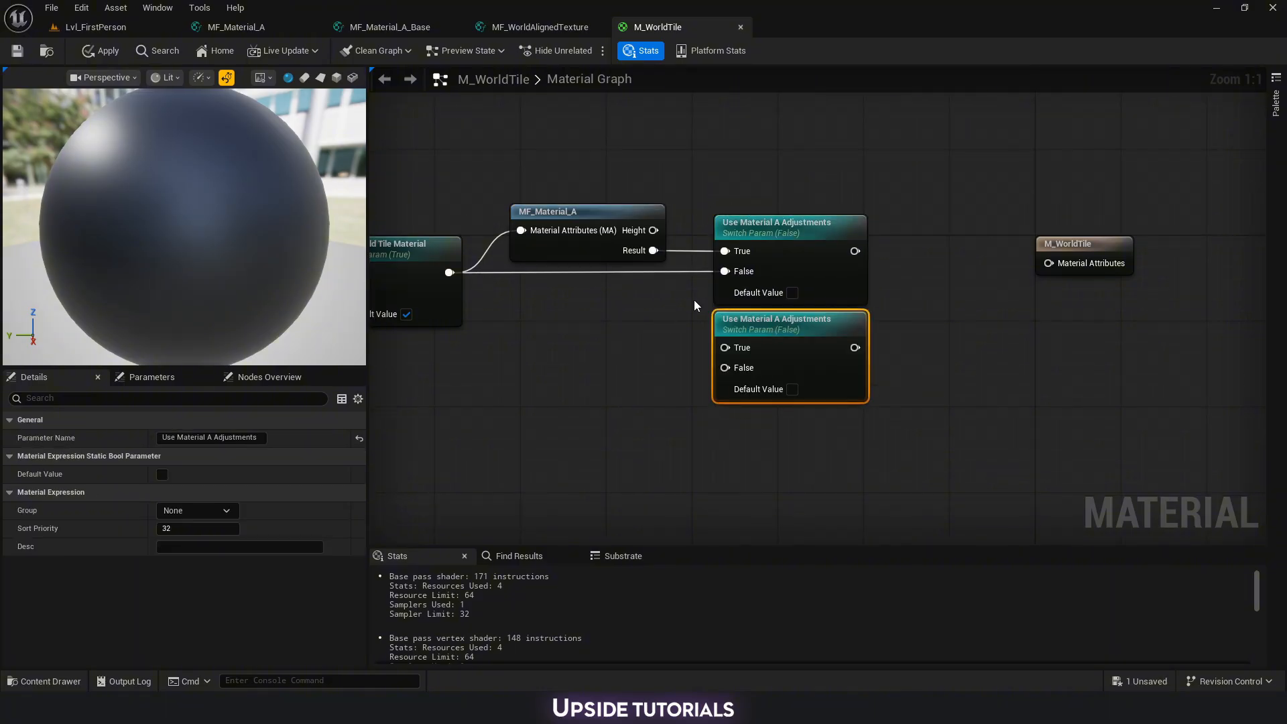
pyautogui.moveTo(654, 229); pyautogui.dragTo(732, 349)
pyautogui.moveTo(634, 324); pyautogui.dragTo(1021, 309, button='right')
pyautogui.moveTo(445, 257); pyautogui.dragTo(1111, 352)
pyautogui.scroll(-1, 822, 400)
pyautogui.moveTo(822, 400); pyautogui.dragTo(727, 372, button='right')
pyautogui.moveTo(449, 199); pyautogui.dragTo(1011, 428)
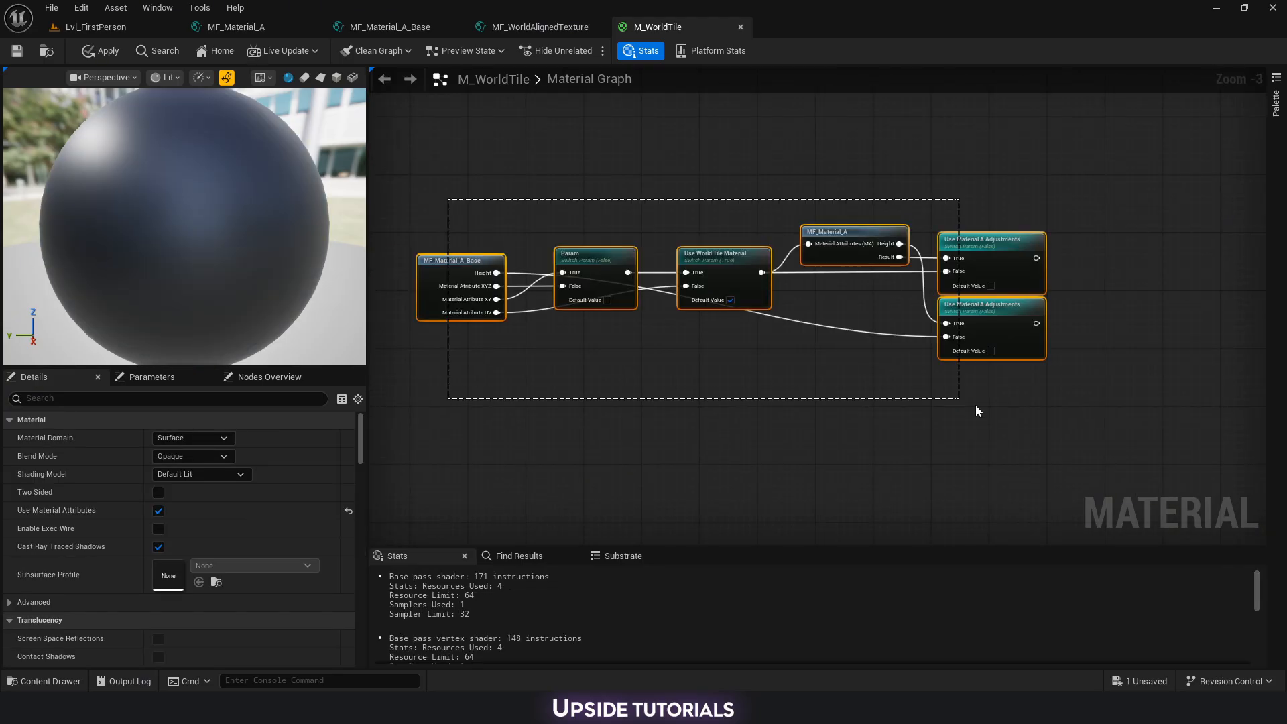
pyautogui.click(606, 373)
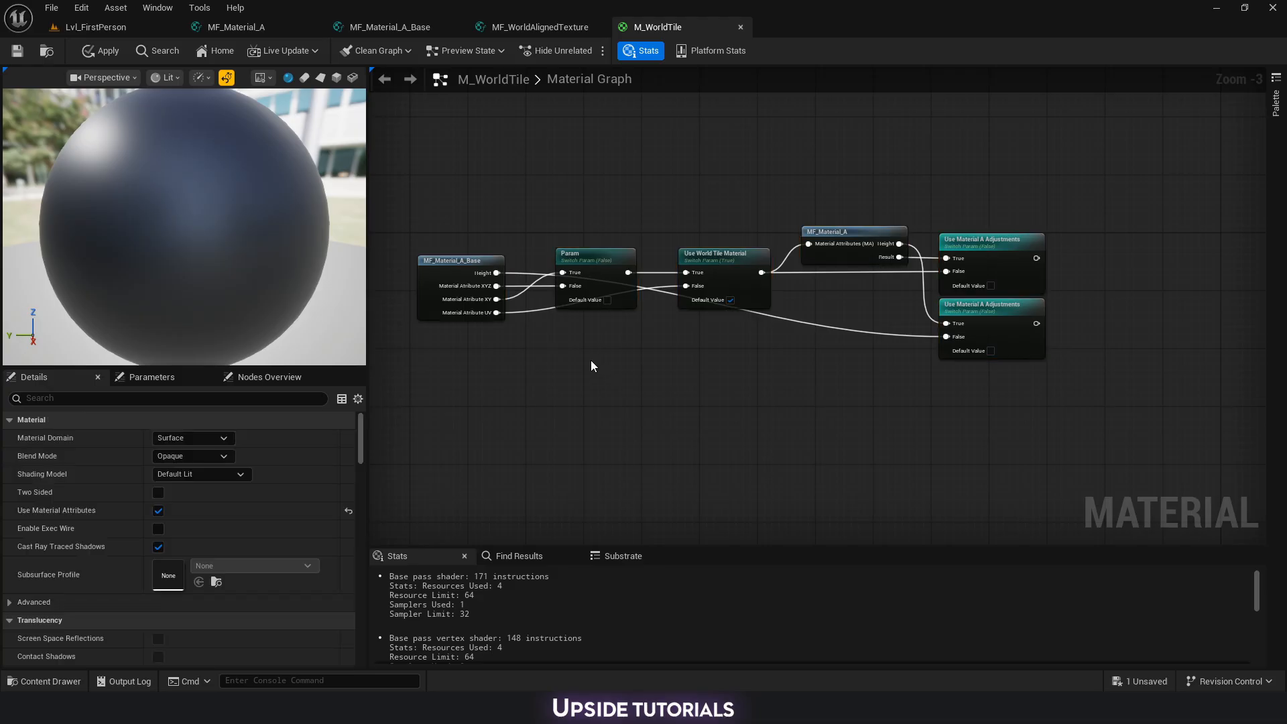
# Examine the MF_Material_A and MF_Material_A_Base graphs, including the settings of the Material A - Use ARD Map switch parameter.
pyautogui.click(409, 28)
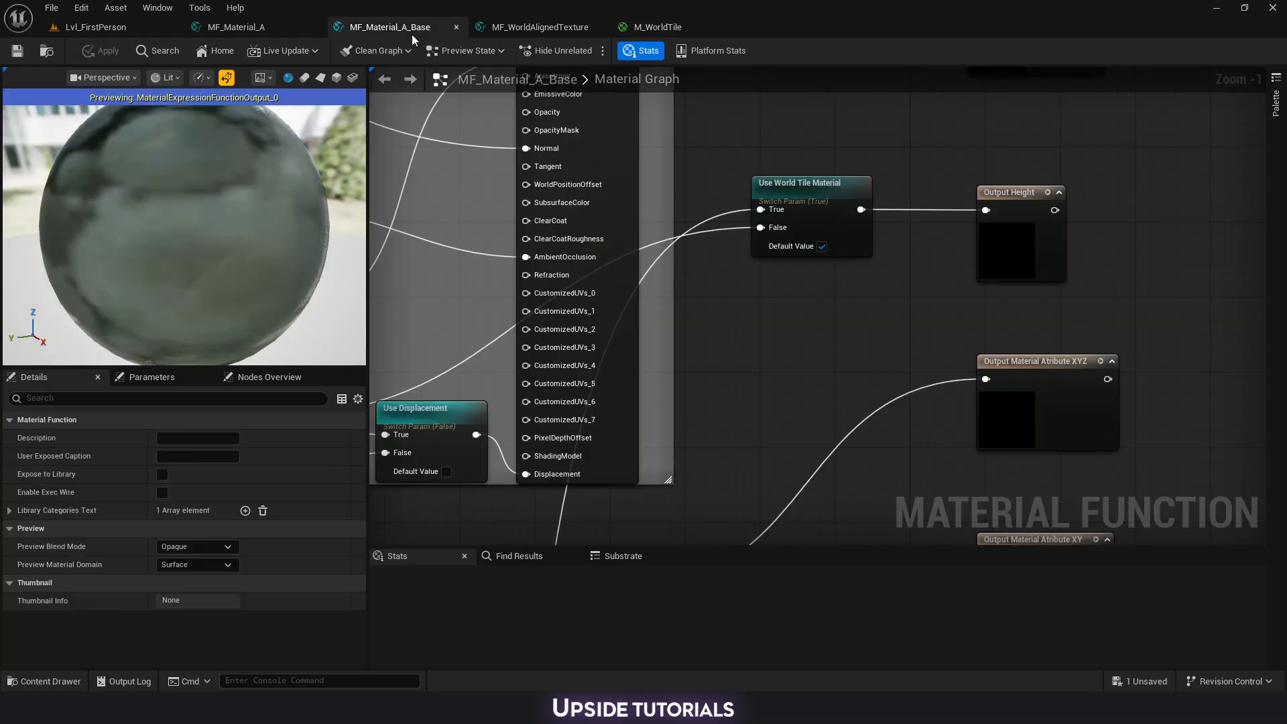
pyautogui.click(236, 27)
pyautogui.moveTo(478, 144); pyautogui.dragTo(946, 540)
pyautogui.click(394, 27)
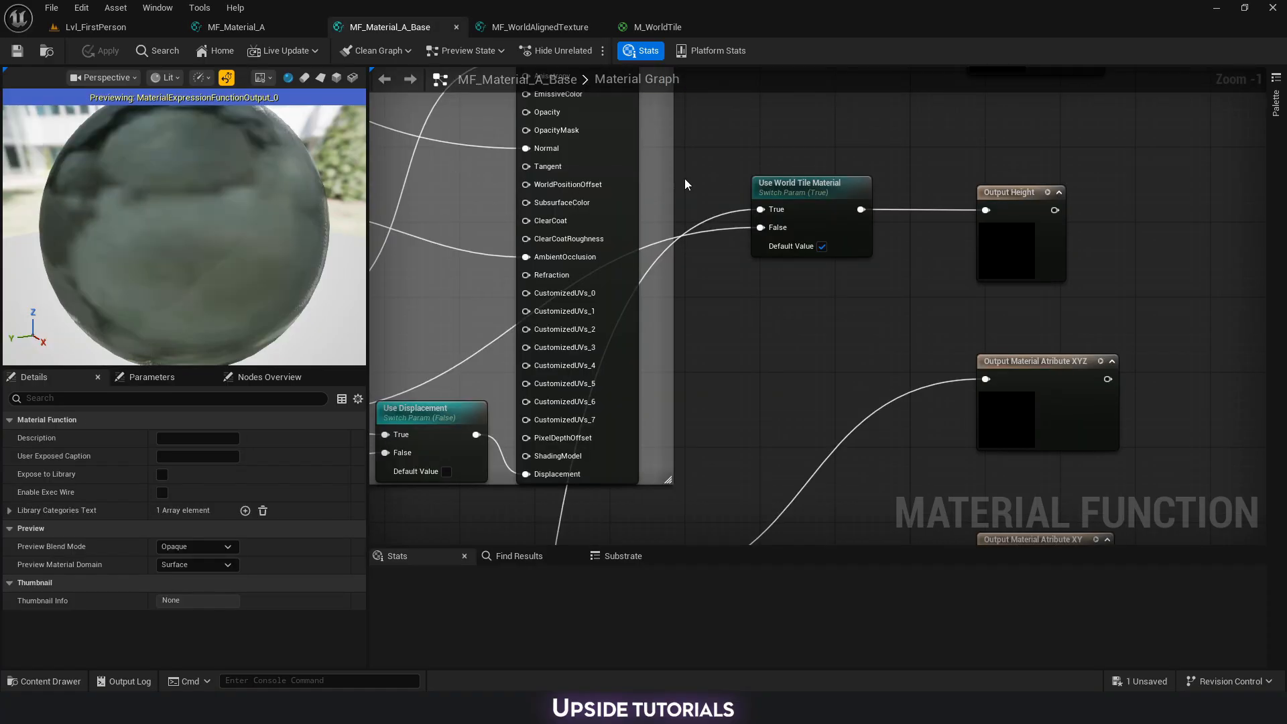
pyautogui.moveTo(717, 176); pyautogui.dragTo(834, 183, button='right')
pyautogui.hotkey('ctrl', 'v')
pyautogui.click(265, 27)
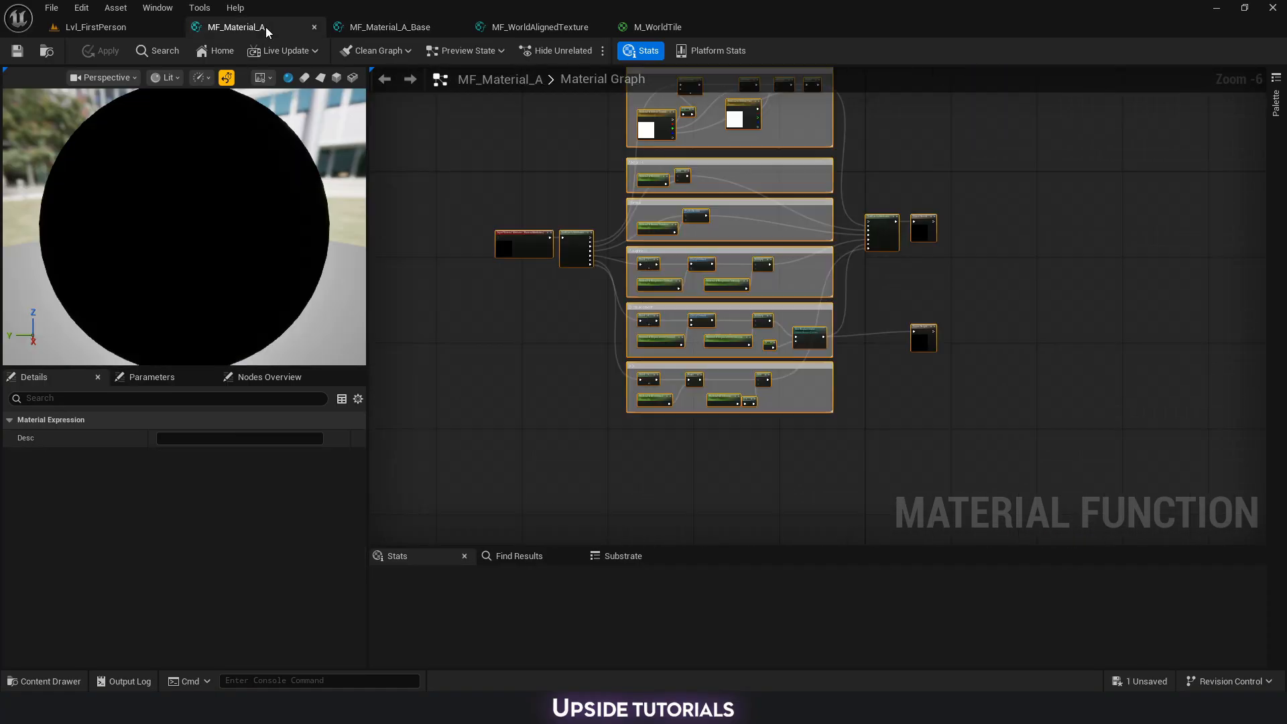
pyautogui.click(400, 28)
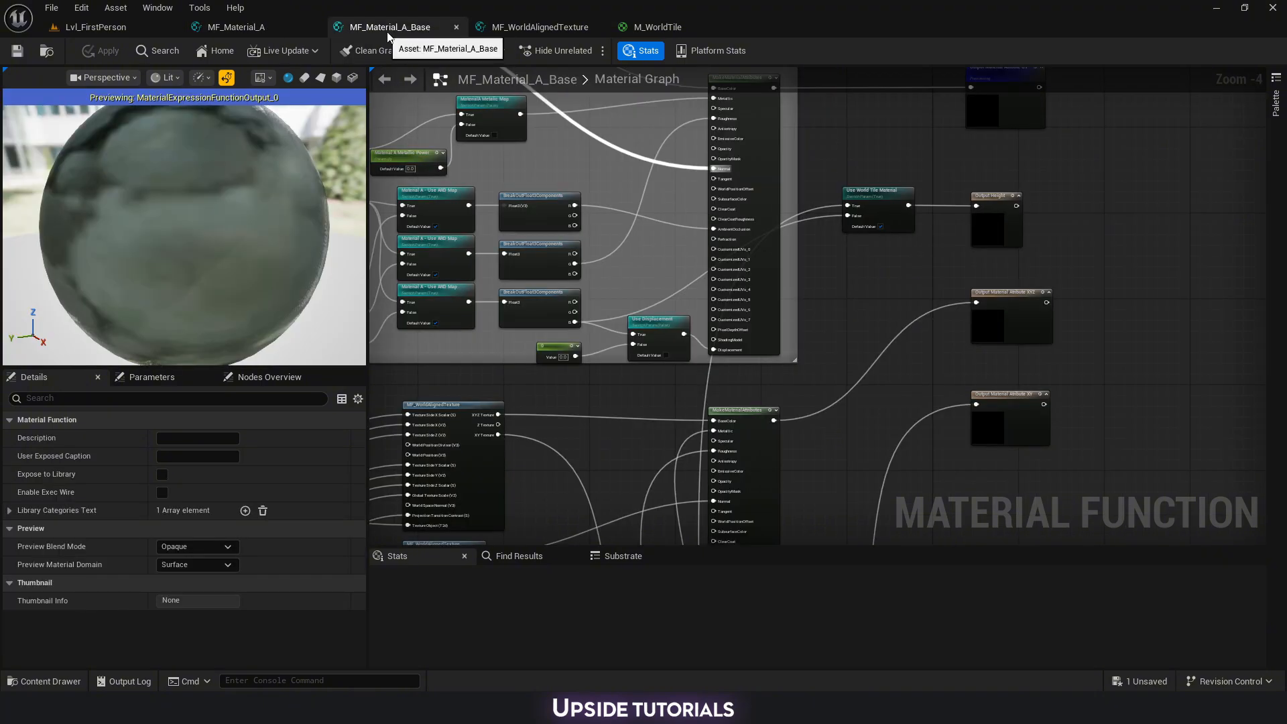
pyautogui.scroll(-3, 914, 227)
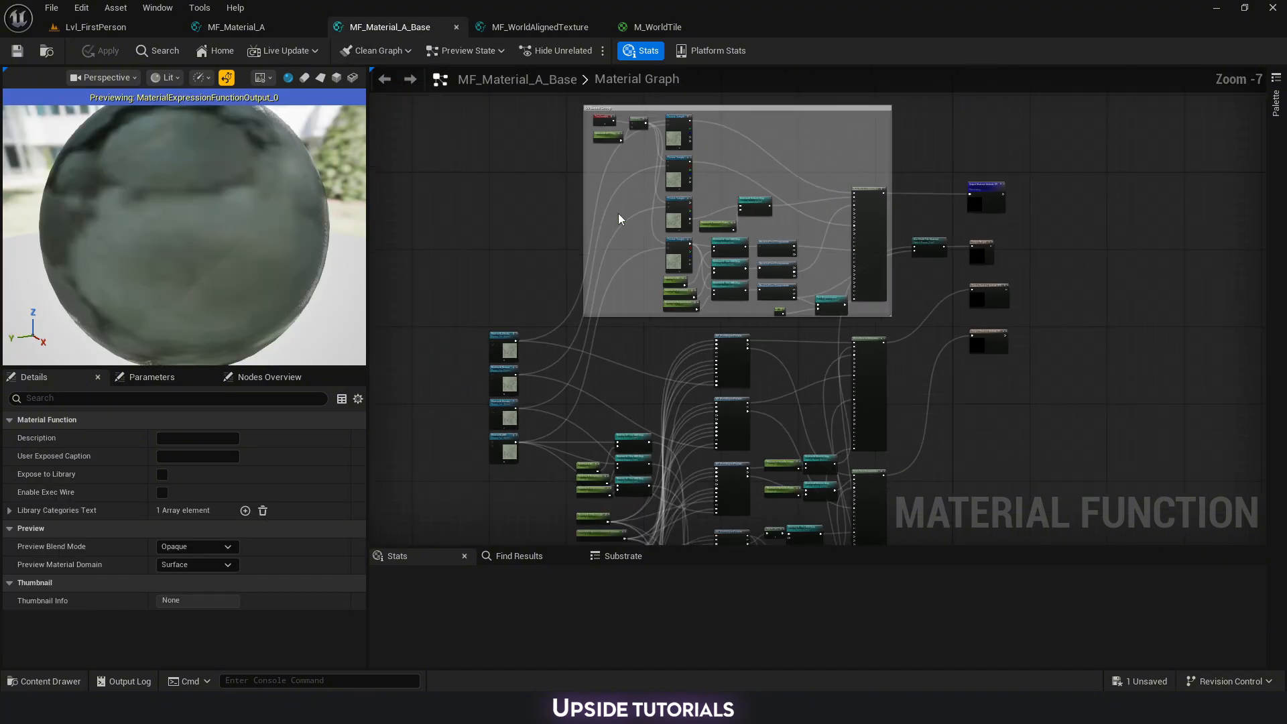
pyautogui.scroll(8, 603, 322)
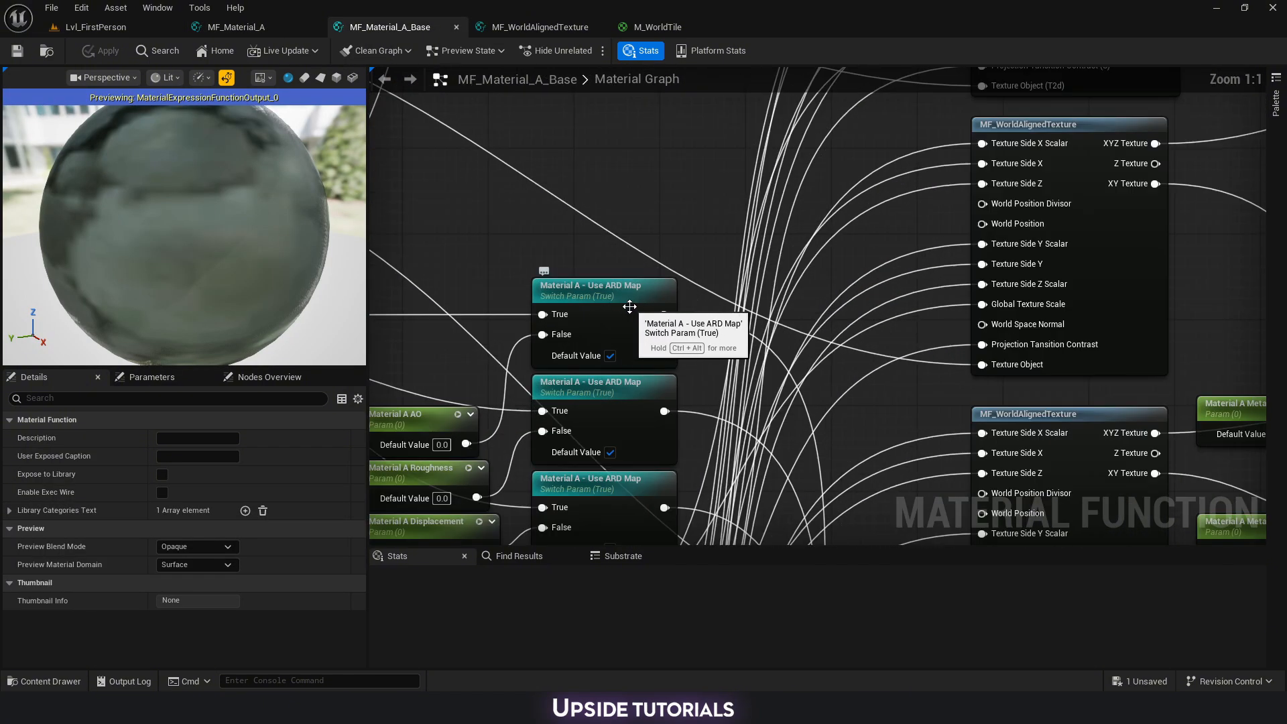
pyautogui.click(573, 291)
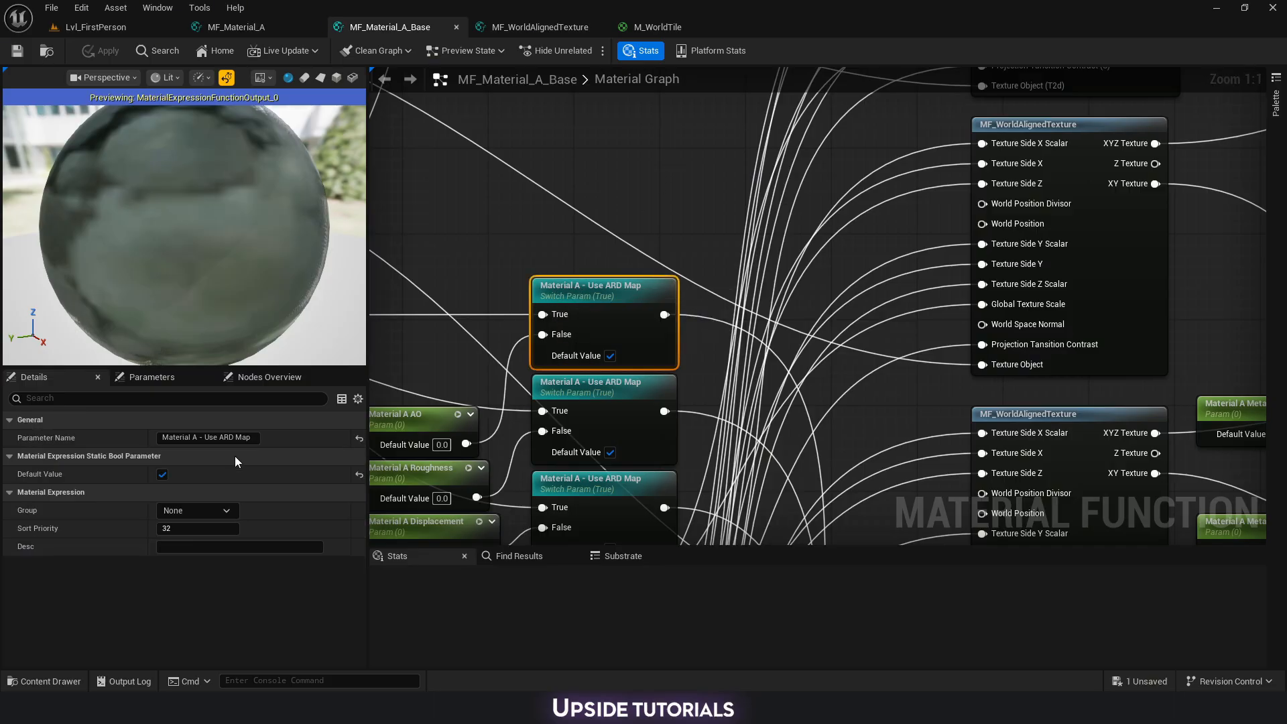
pyautogui.scroll(-6, 613, 319)
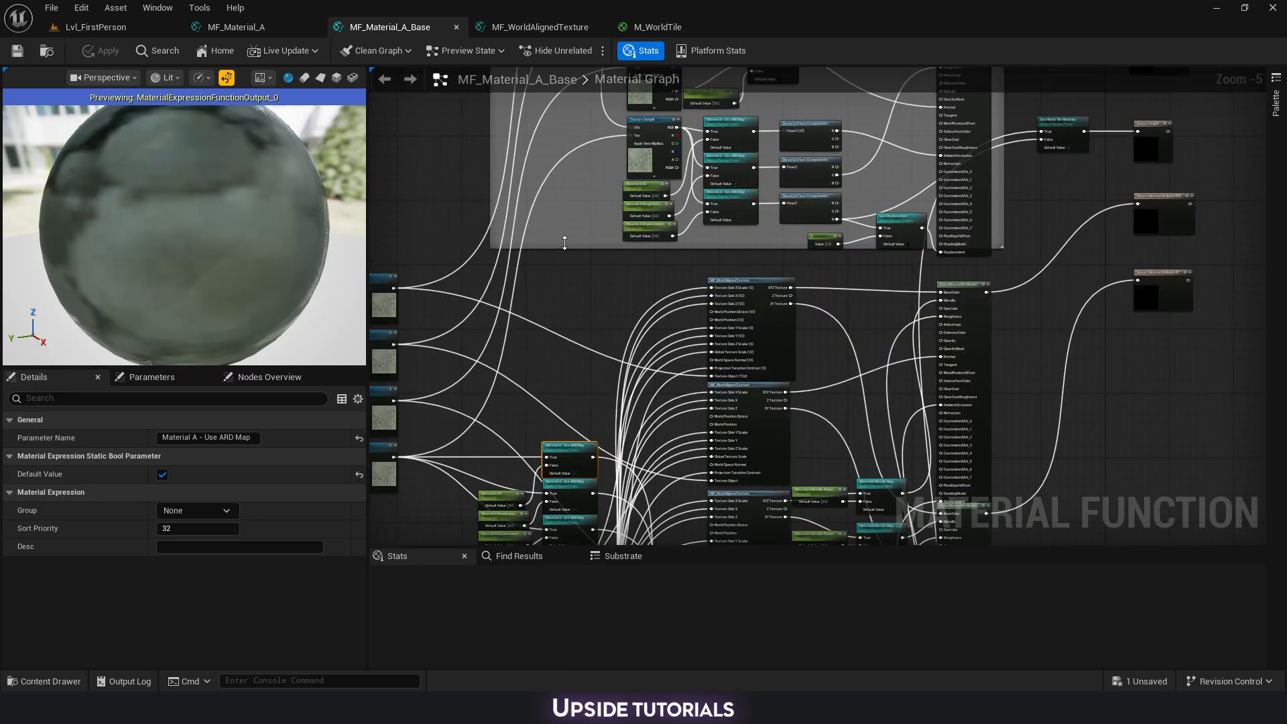
pyautogui.moveTo(754, 272); pyautogui.dragTo(754, 295, button='right')
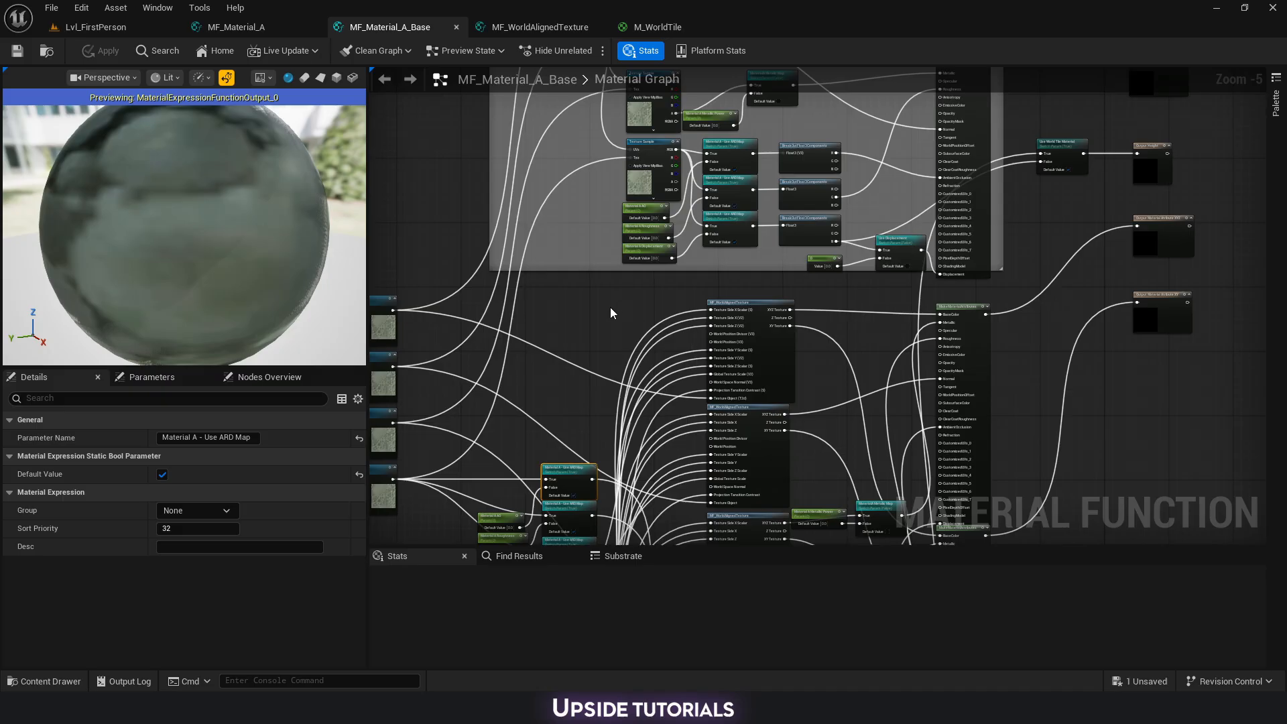
# Return to M_WorldTile, look over its Material A node chain up to the material output, and save the material.
pyautogui.click(568, 27)
pyautogui.click(664, 28)
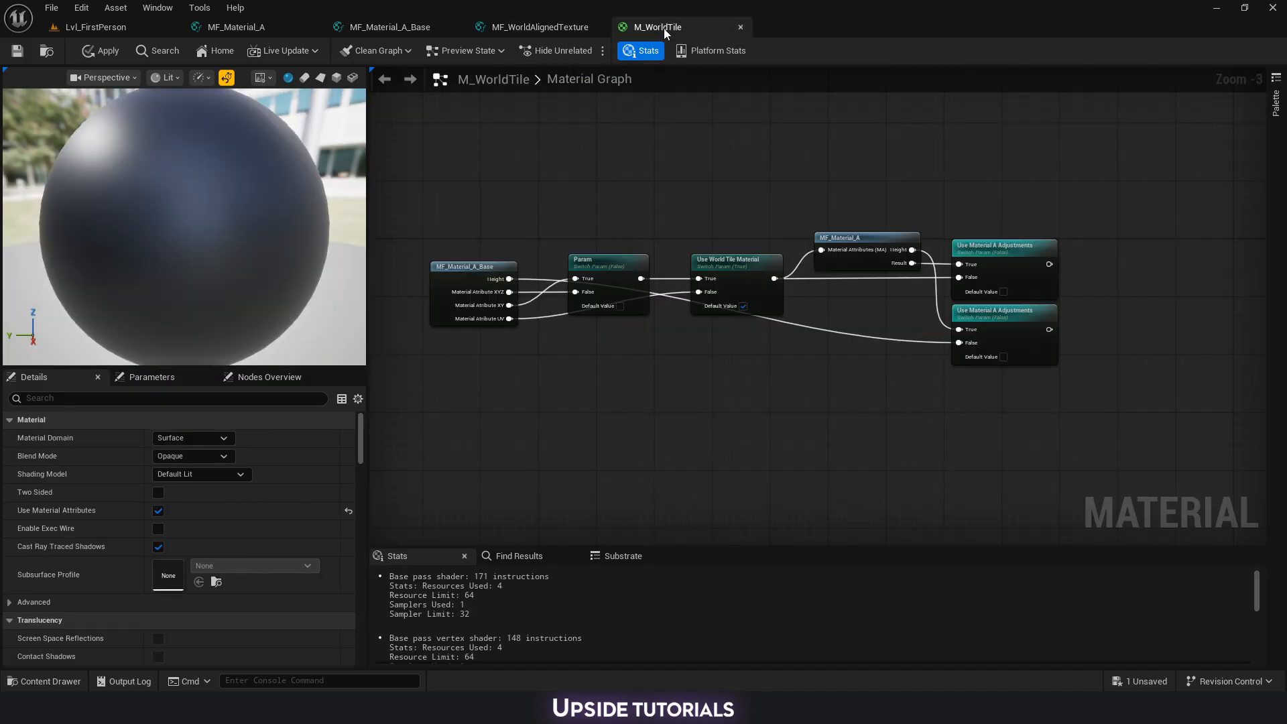
pyautogui.rightClick(625, 352)
pyautogui.moveTo(445, 195); pyautogui.dragTo(985, 395)
pyautogui.moveTo(491, 232); pyautogui.dragTo(485, 148, button='right')
pyautogui.moveTo(427, 120); pyautogui.dragTo(1010, 372)
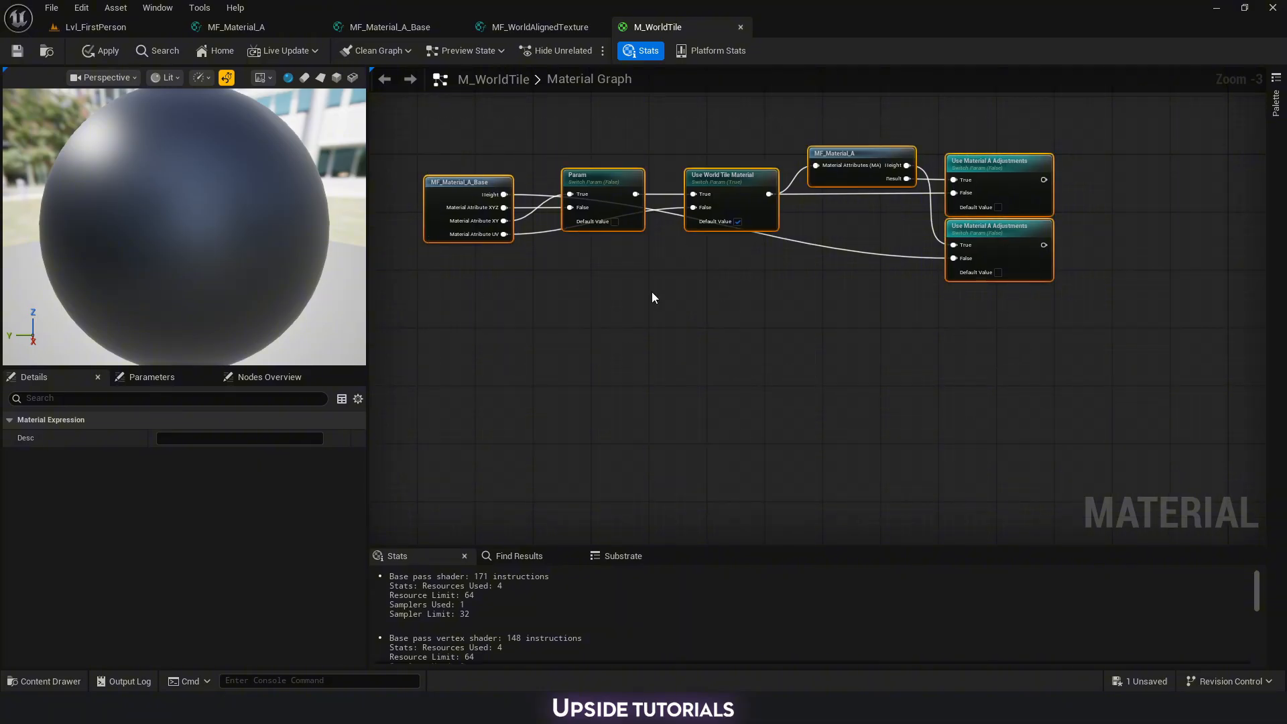
pyautogui.moveTo(459, 136); pyautogui.dragTo(1003, 295)
pyautogui.click(1021, 329)
pyautogui.moveTo(1154, 191); pyautogui.dragTo(933, 220, button='right')
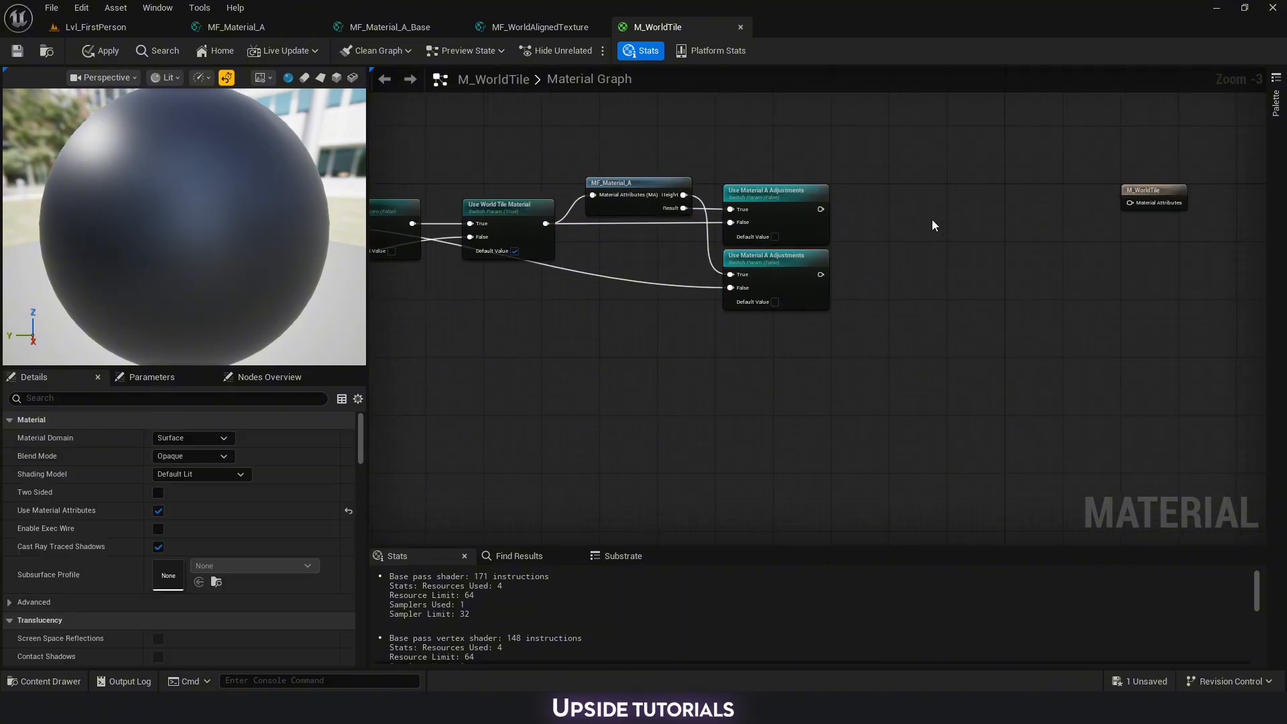
pyautogui.moveTo(1051, 312); pyautogui.dragTo(1054, 312)
pyautogui.moveTo(646, 368); pyautogui.dragTo(890, 359, button='right')
pyautogui.hotkey('ctrl', 's')
# Duplicate the MF_Material_A function in the WorldTile folder and name the copy MF_Material_B.
pyautogui.moveTo(649, 157); pyautogui.dragTo(620, 192, button='right')
pyautogui.hotkey('ctrl', 'space')
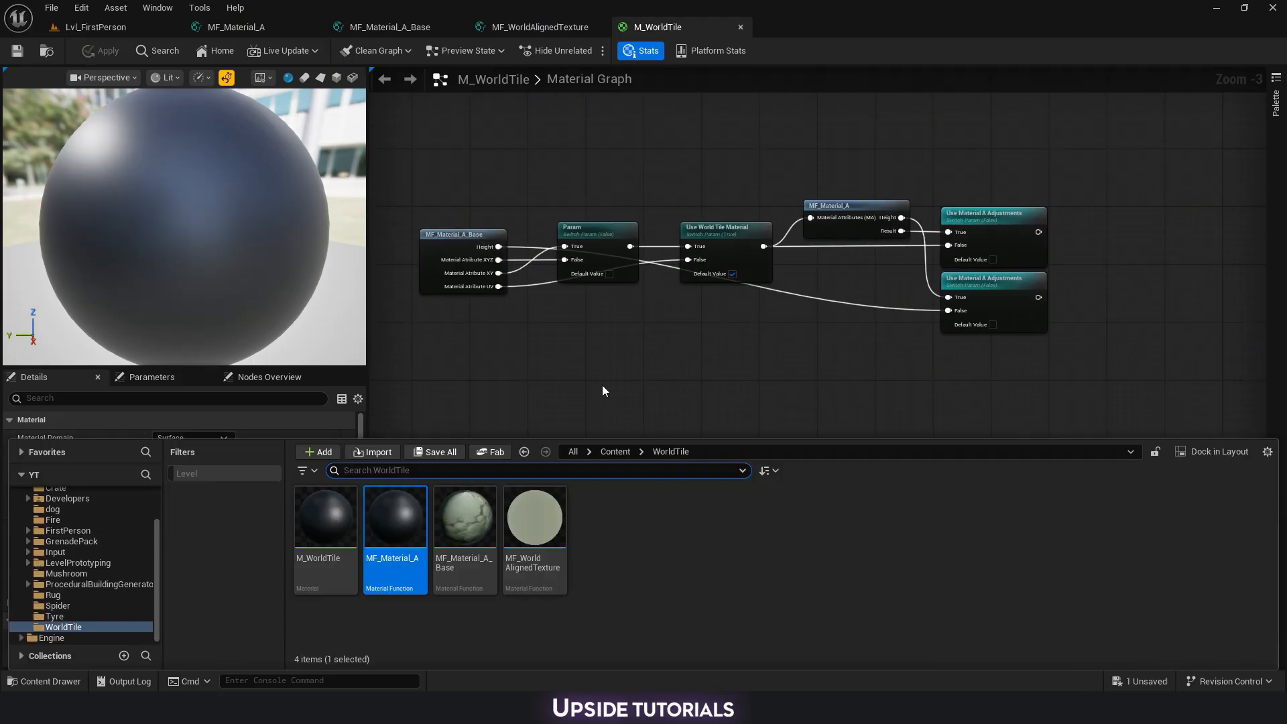
pyautogui.hotkey('ctrl', 'space')
pyautogui.hotkey('ctrl', 'space')
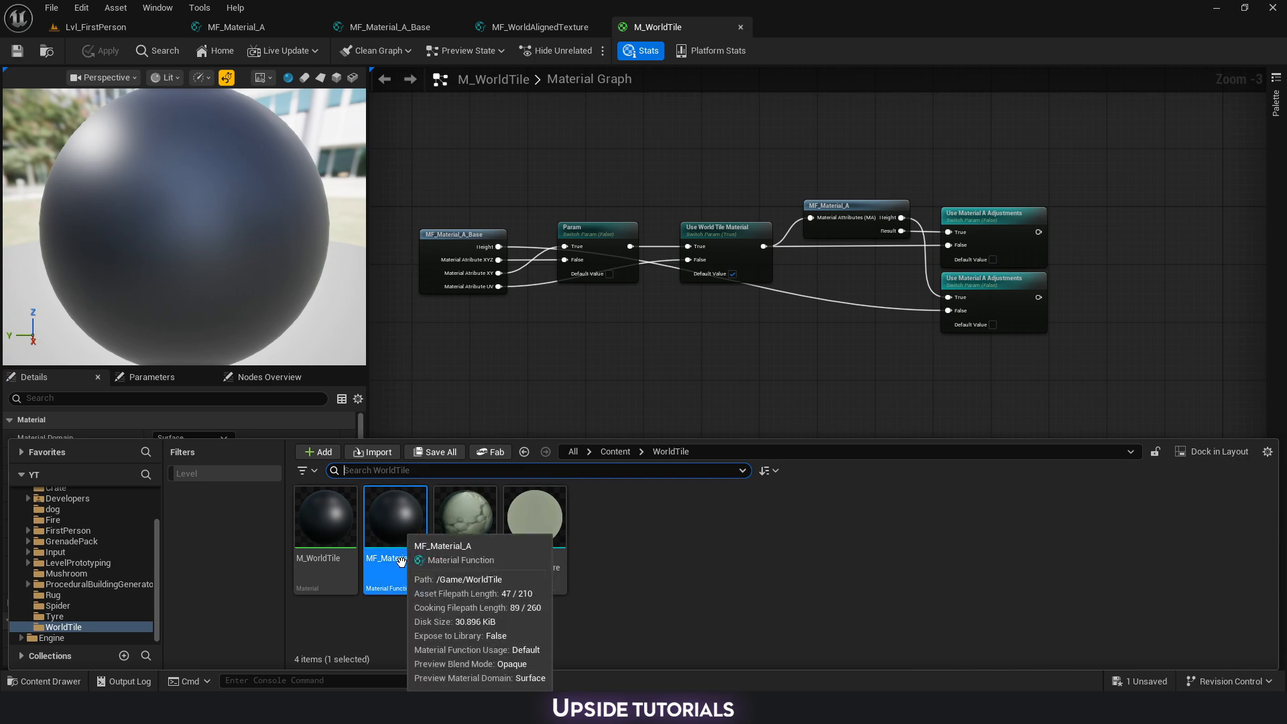
pyautogui.rightClick(413, 532)
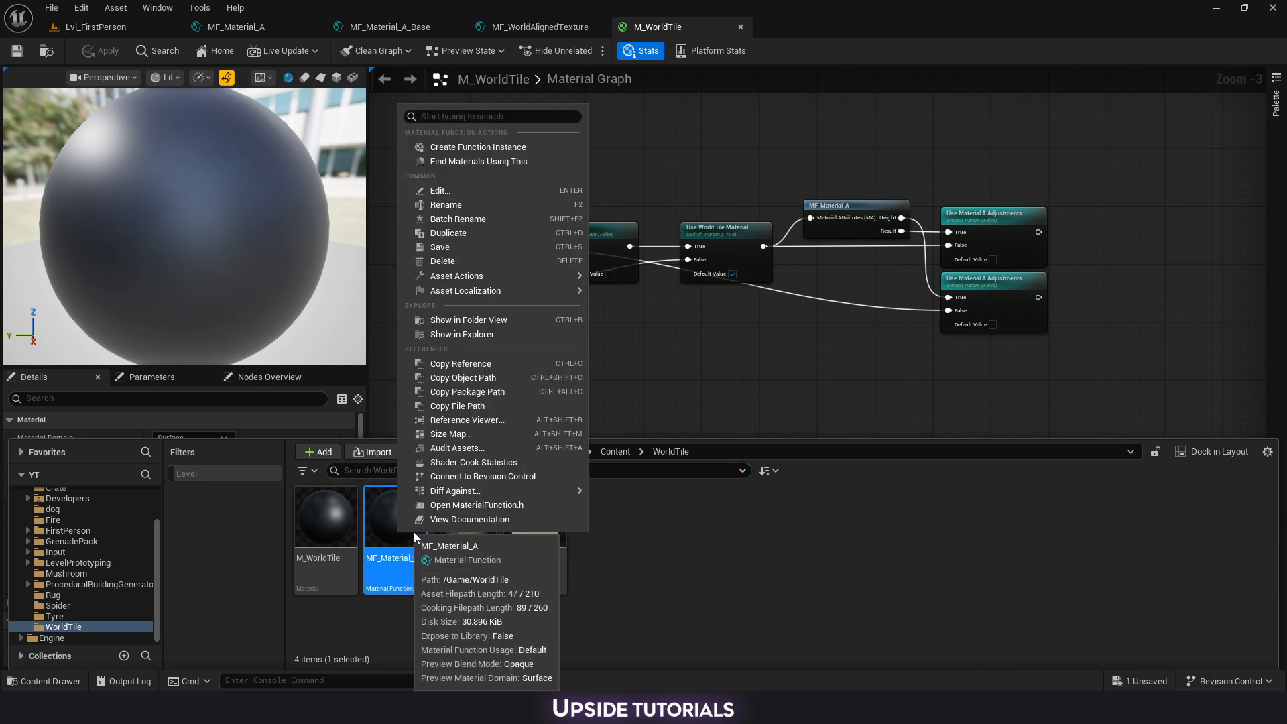
pyautogui.click(447, 233)
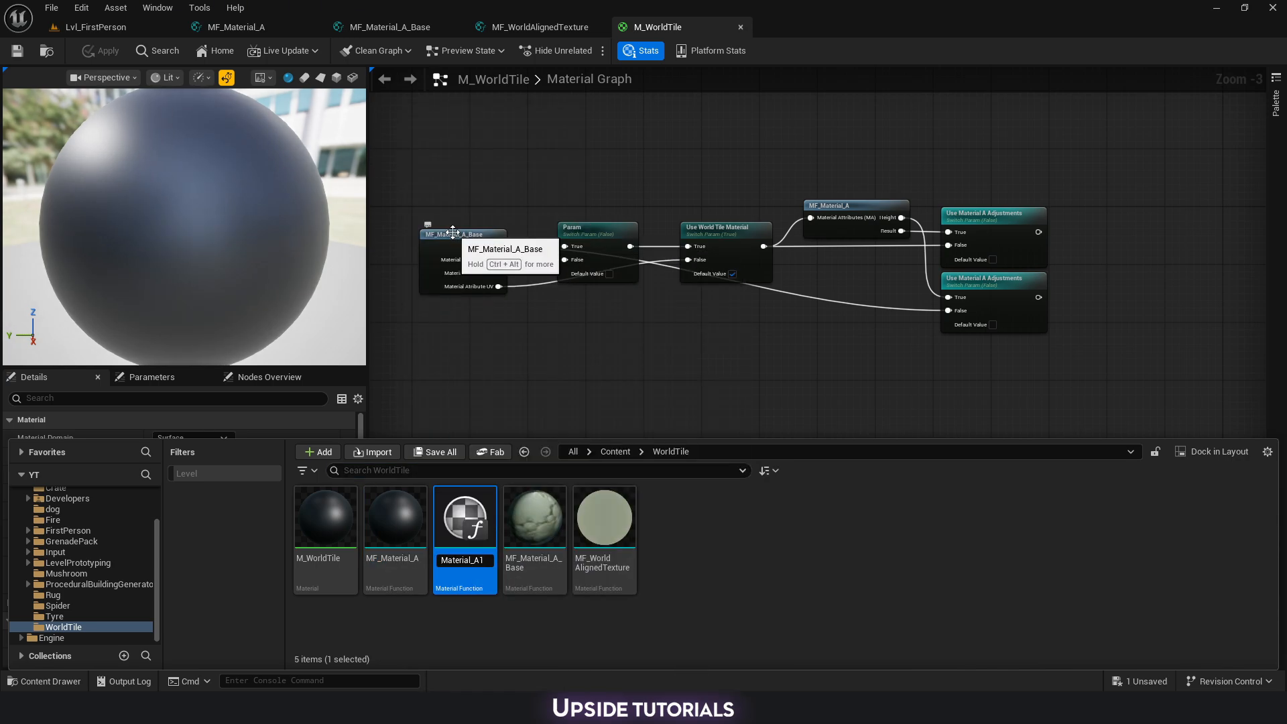
pyautogui.write('MF_Material_B')
pyautogui.press('Return')
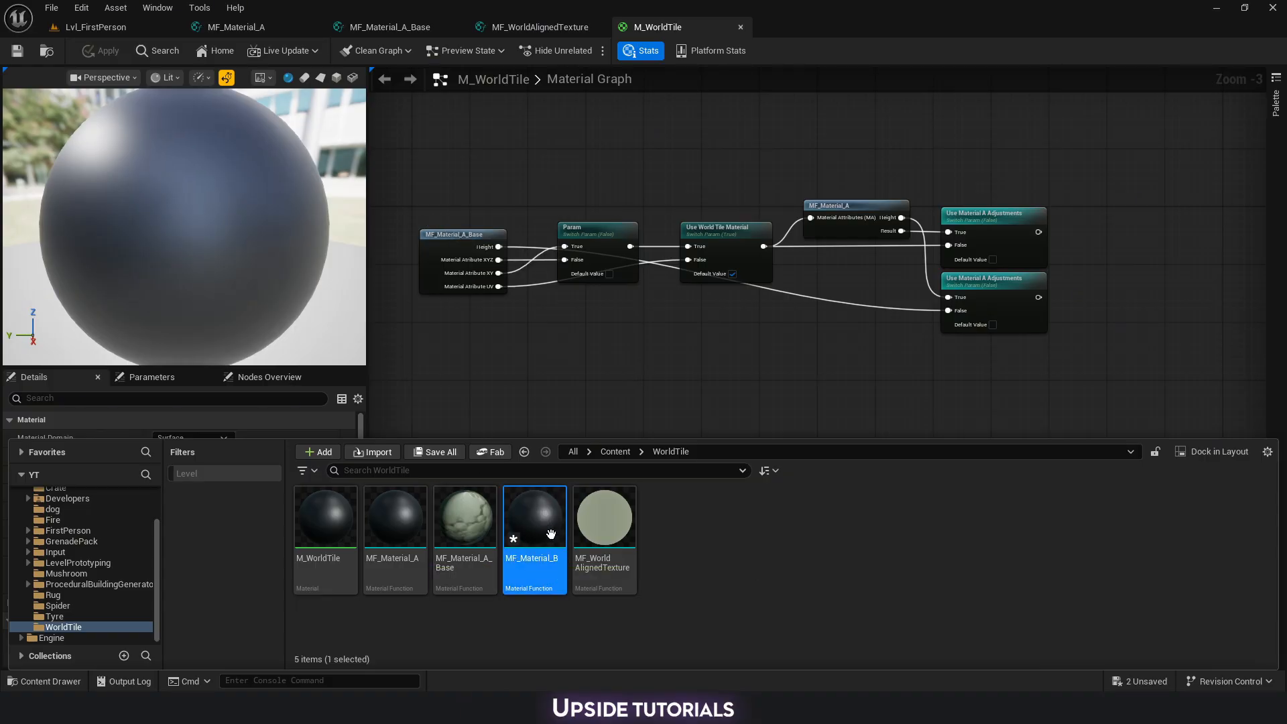
# Open MF_Material_B and rename the metallic scalar parameter as Material B Metallic.
pyautogui.moveTo(540, 314); pyautogui.dragTo(443, 153, button='right')
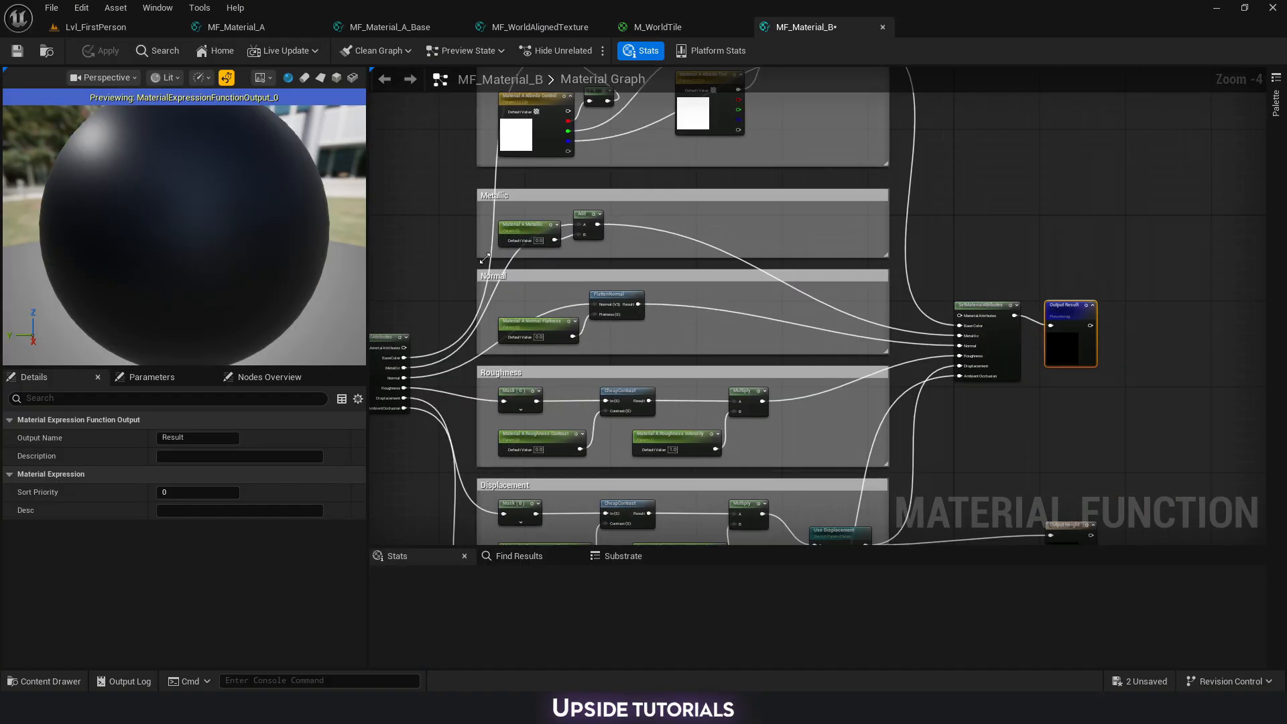
pyautogui.moveTo(959, 434); pyautogui.dragTo(996, 203, button='right')
pyautogui.scroll(3, 623, 311)
pyautogui.moveTo(772, 239); pyautogui.dragTo(827, 544, button='right')
pyautogui.moveTo(623, 229); pyautogui.dragTo(624, 544, button='right')
pyautogui.moveTo(745, 351); pyautogui.dragTo(766, 234, button='right')
pyautogui.click(593, 320)
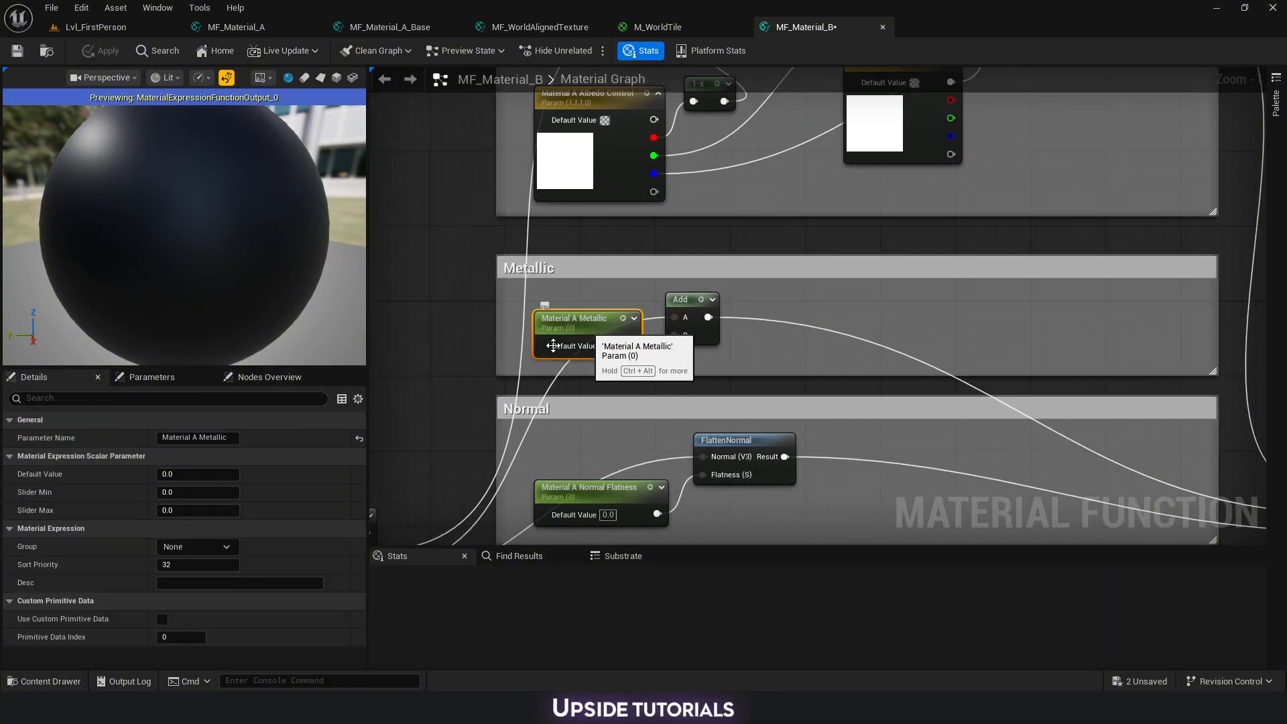
pyautogui.click(197, 439)
pyautogui.write('B')
# Rename the flatness parameter in the Normal group as Material B Normal Flatness.
pyautogui.moveTo(487, 423); pyautogui.dragTo(485, 292, button='right')
pyautogui.click(584, 355)
pyautogui.moveTo(199, 438); pyautogui.dragTo(190, 439)
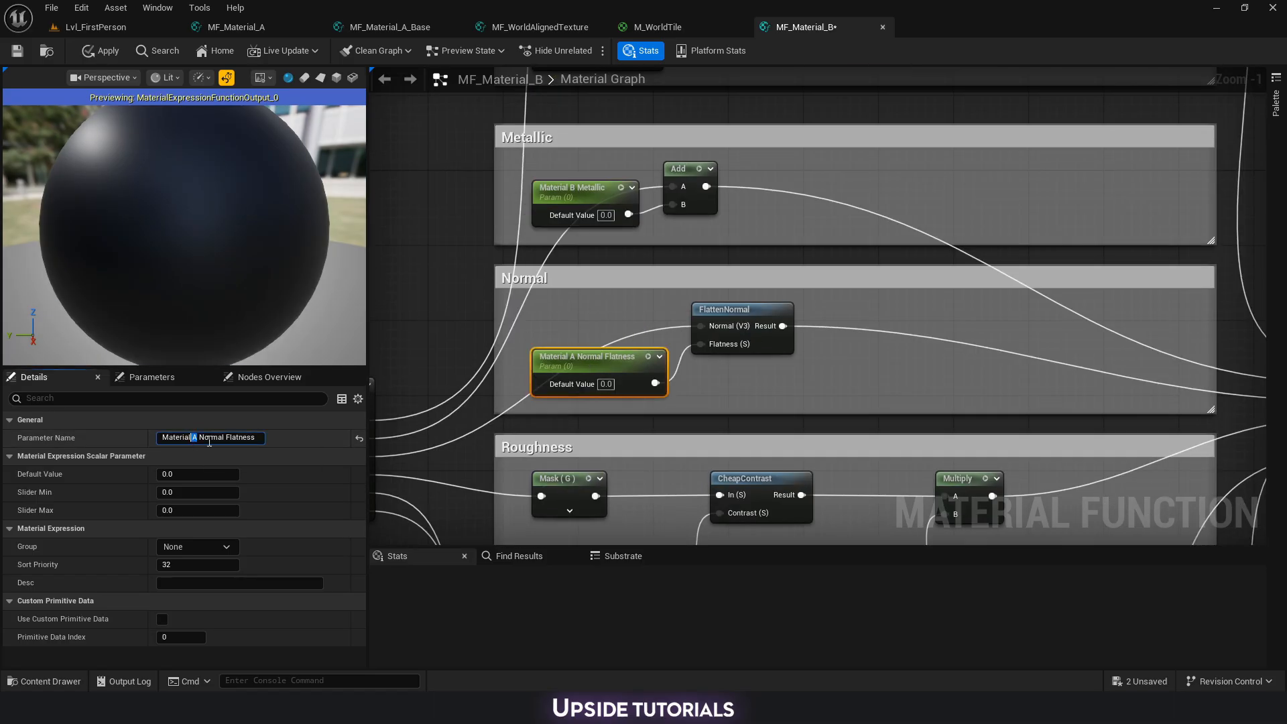
pyautogui.write('B')
# Rename the two Roughness group parameters as Material B Roughness Contrast and Material B Roughness Intensity.
pyautogui.moveTo(577, 541); pyautogui.dragTo(593, 299, button='right')
pyautogui.click(599, 314)
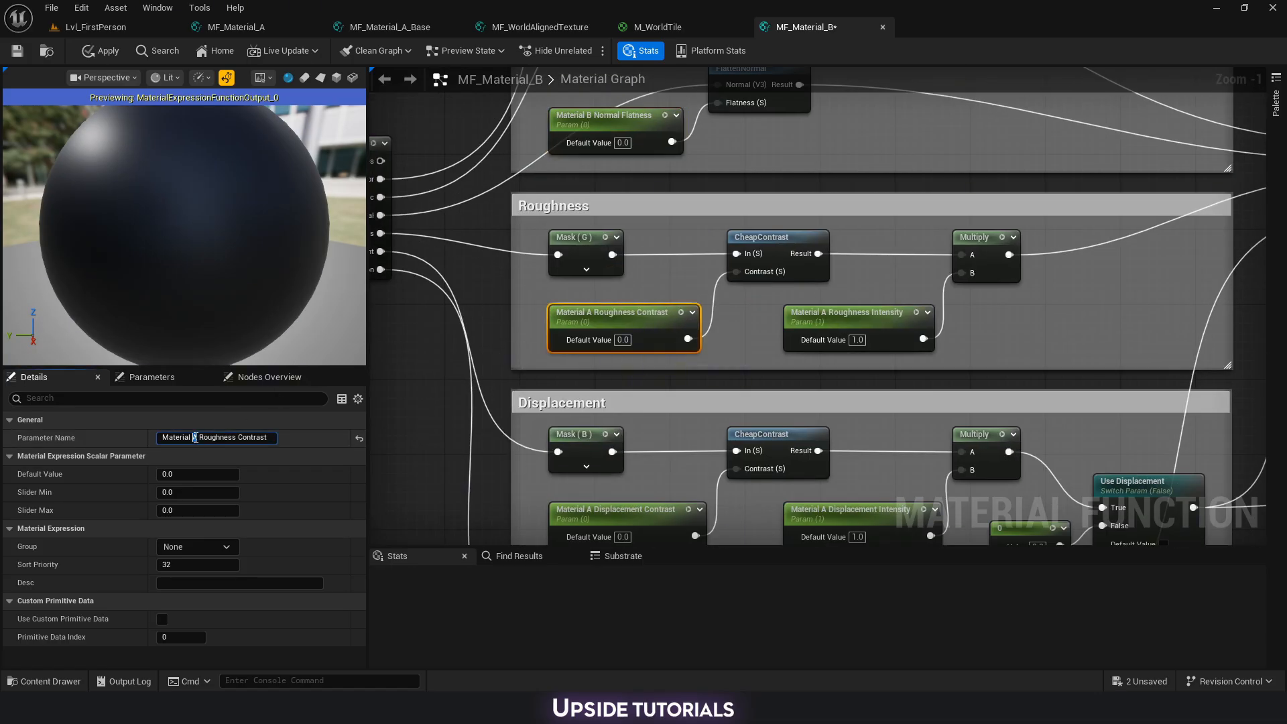
pyautogui.write('B')
pyautogui.click(818, 332)
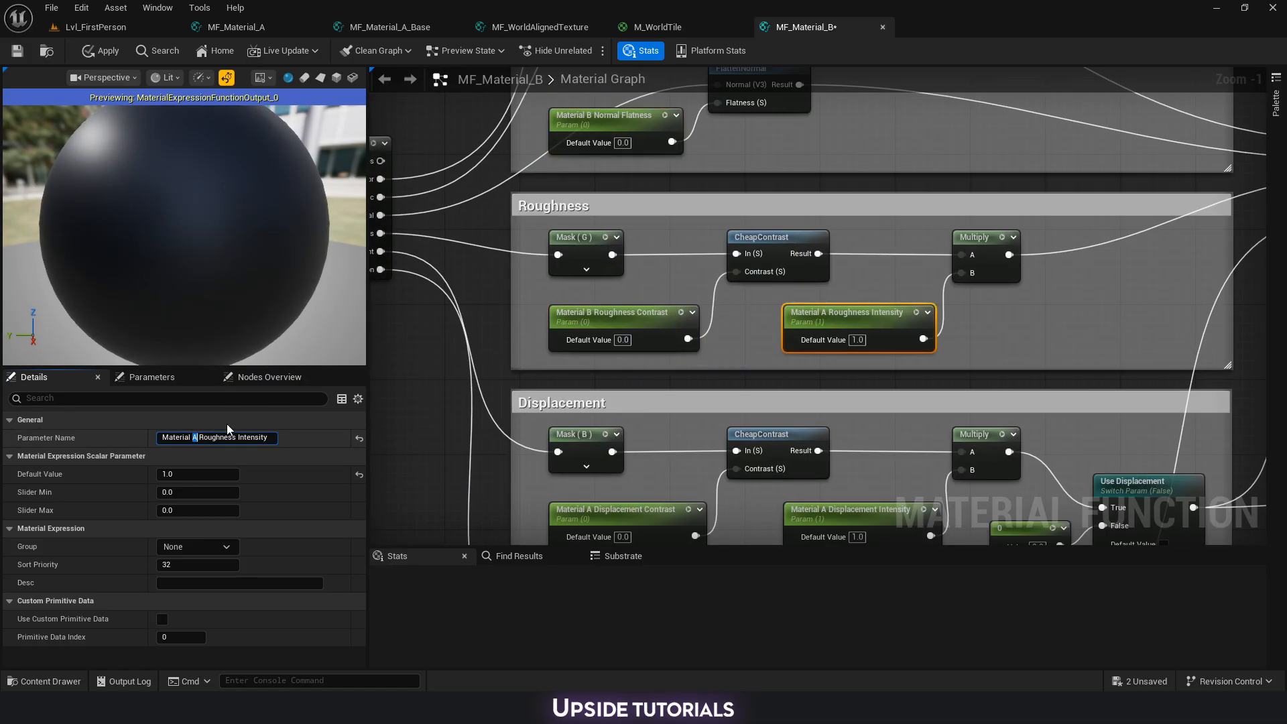
# Rename the two Displacement group parameters as Material B Displacement Contrast and Material B Displacement Intensity.
pyautogui.moveTo(642, 506); pyautogui.dragTo(621, 254, button='right')
pyautogui.click(620, 259)
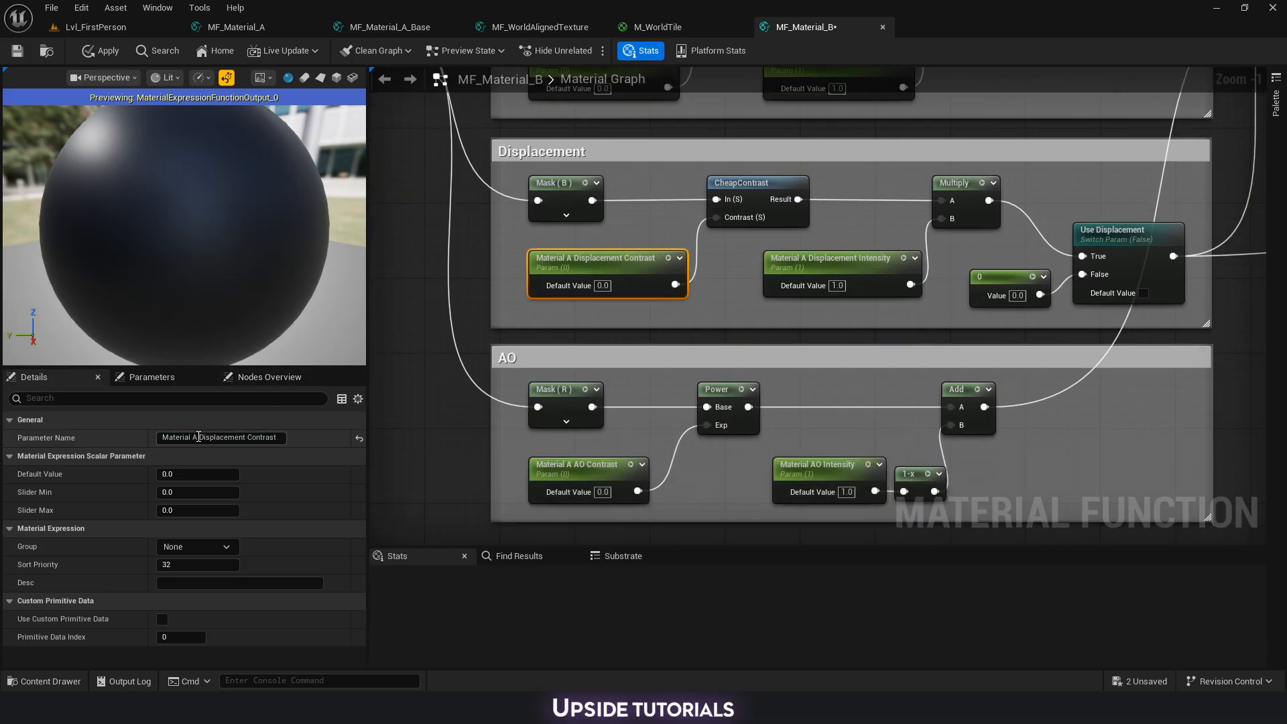
pyautogui.write('B')
pyautogui.click(824, 258)
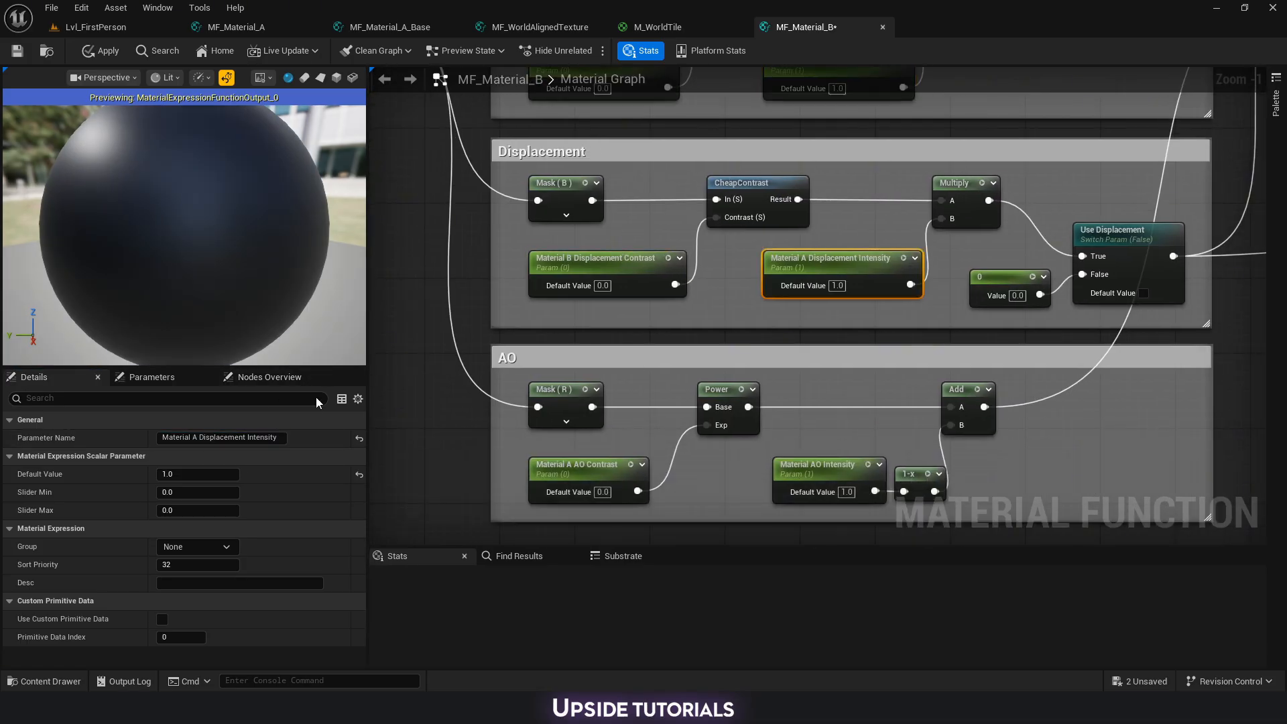
pyautogui.doubleClick(195, 437)
pyautogui.write('B')
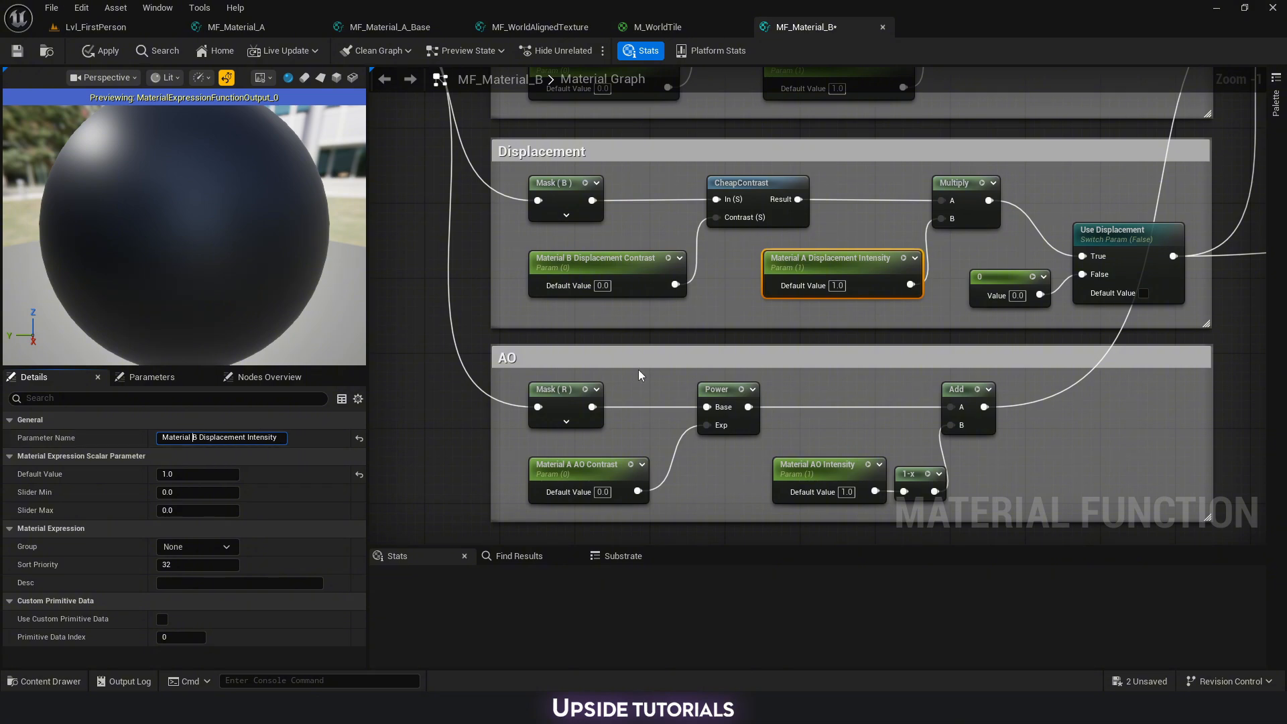
# Rename the two AO group parameters as Material B AO Contrast and Material B AO Intensity.
pyautogui.moveTo(642, 377); pyautogui.dragTo(694, 196, button='right')
pyautogui.click(603, 284)
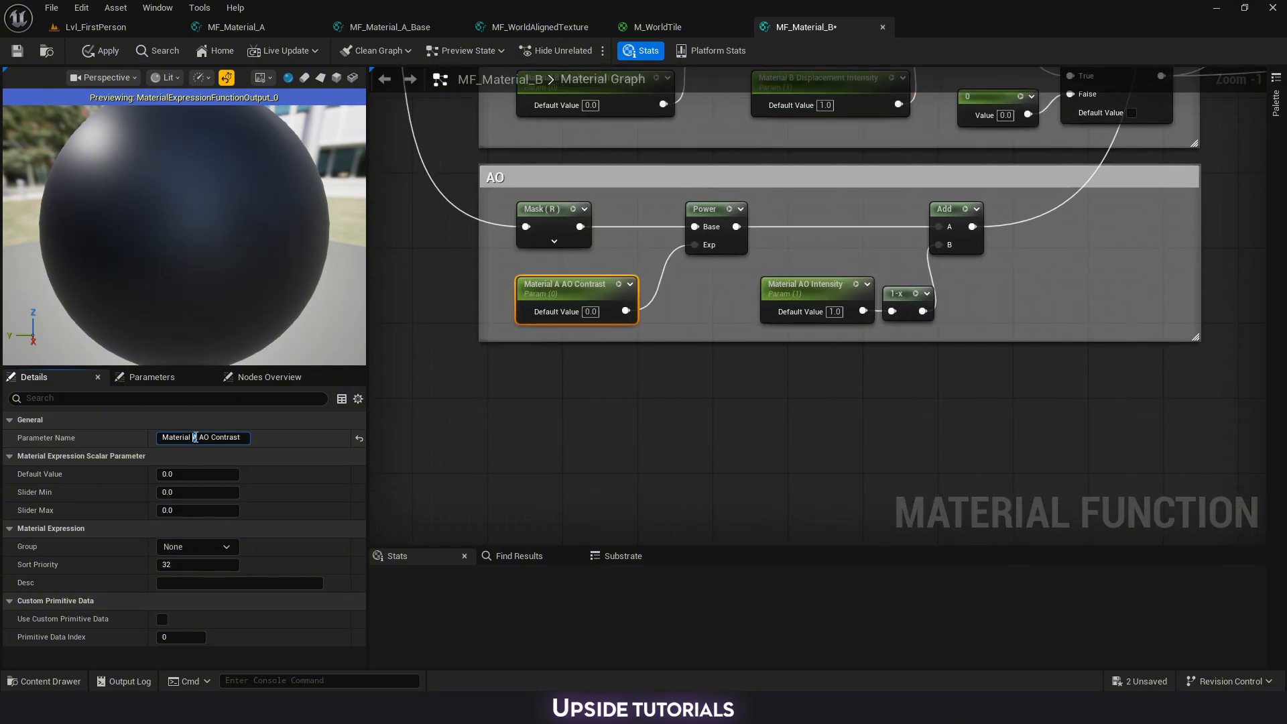
pyautogui.write('B')
pyautogui.click(798, 293)
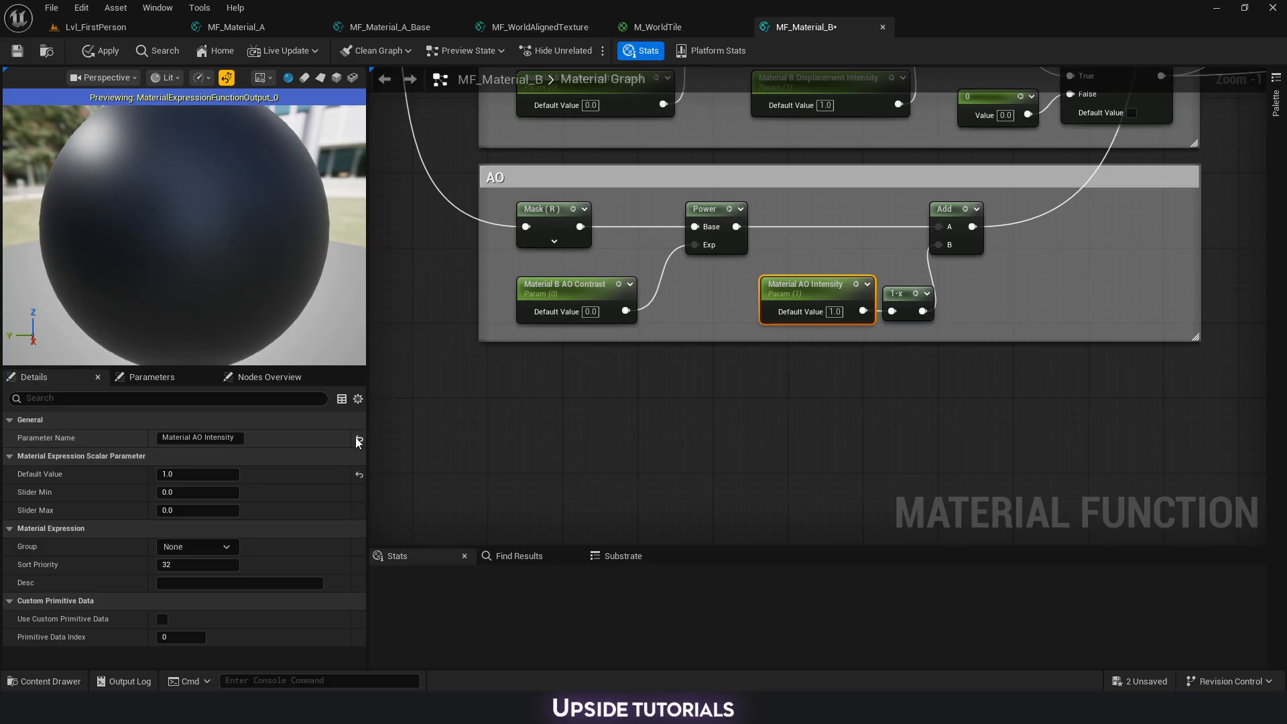
pyautogui.click(193, 437)
pyautogui.write('B')
pyautogui.hotkey('ctrl', 'z')
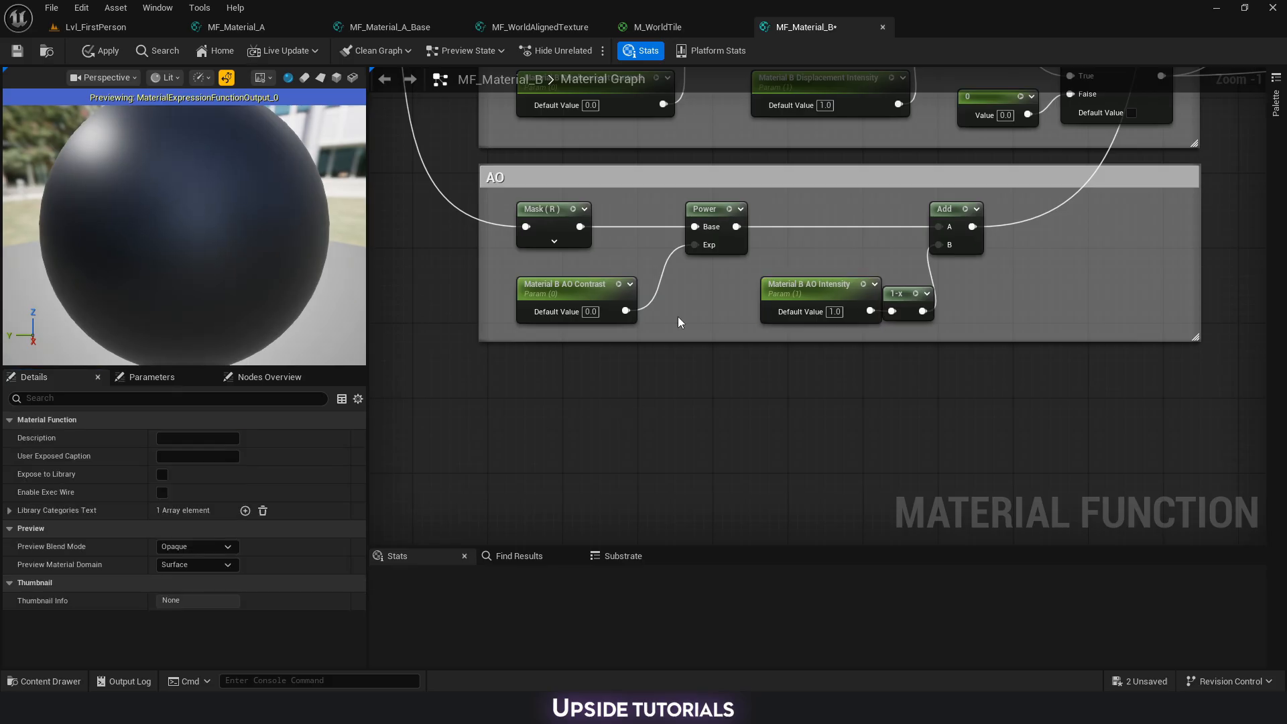
# Open MF_Material_A and select the Material AO Intensity parameter in its AO group.
pyautogui.click(270, 30)
pyautogui.scroll(6, 717, 425)
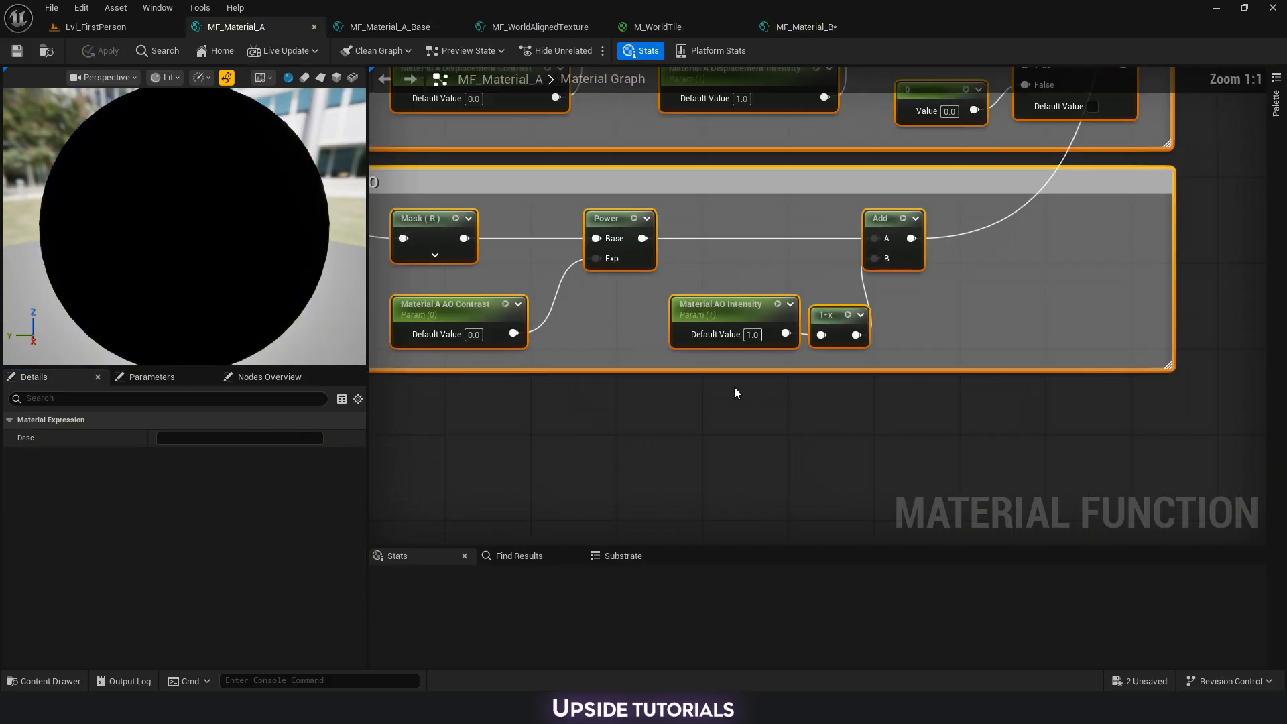
pyautogui.click(727, 315)
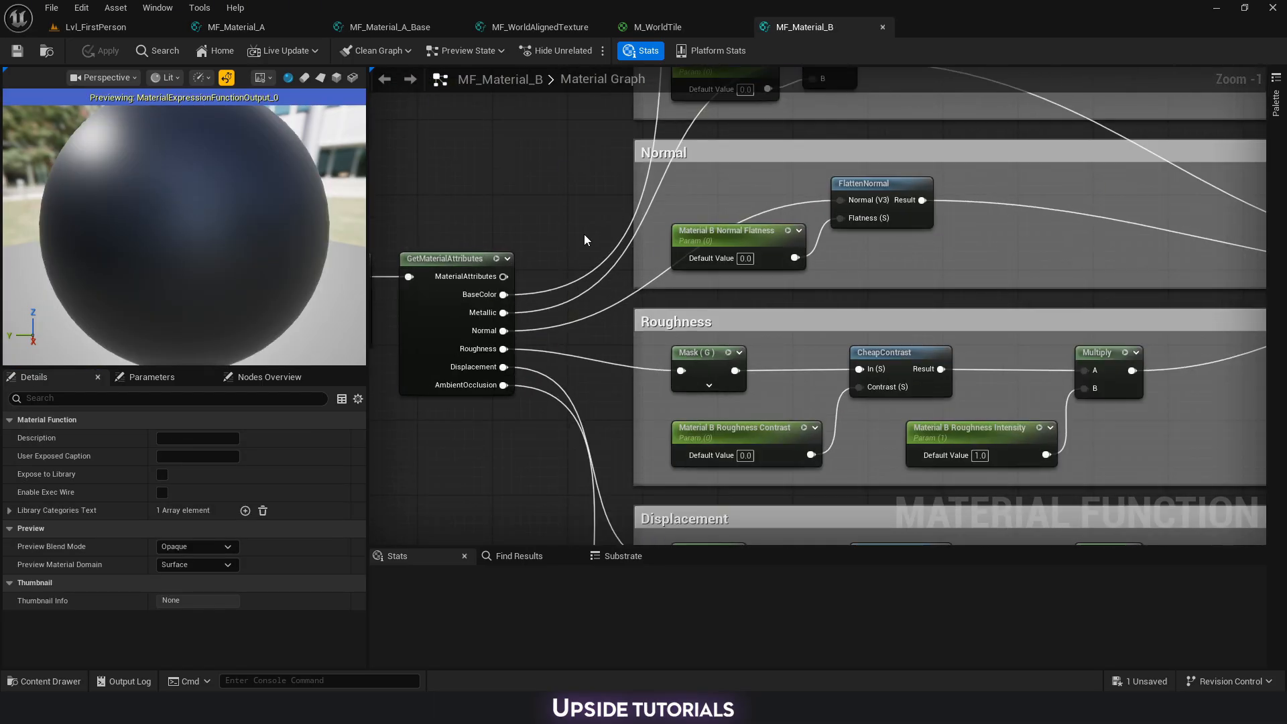
# In MF_Material_B, rename the Material A Albedo Control parameter with the Material B prefix and check the other groups' parameter names.
pyautogui.moveTo(584, 234); pyautogui.dragTo(503, 177, button='right')
pyautogui.click(663, 389)
pyautogui.click(885, 377)
pyautogui.moveTo(936, 330); pyautogui.dragTo(832, 461, button='right')
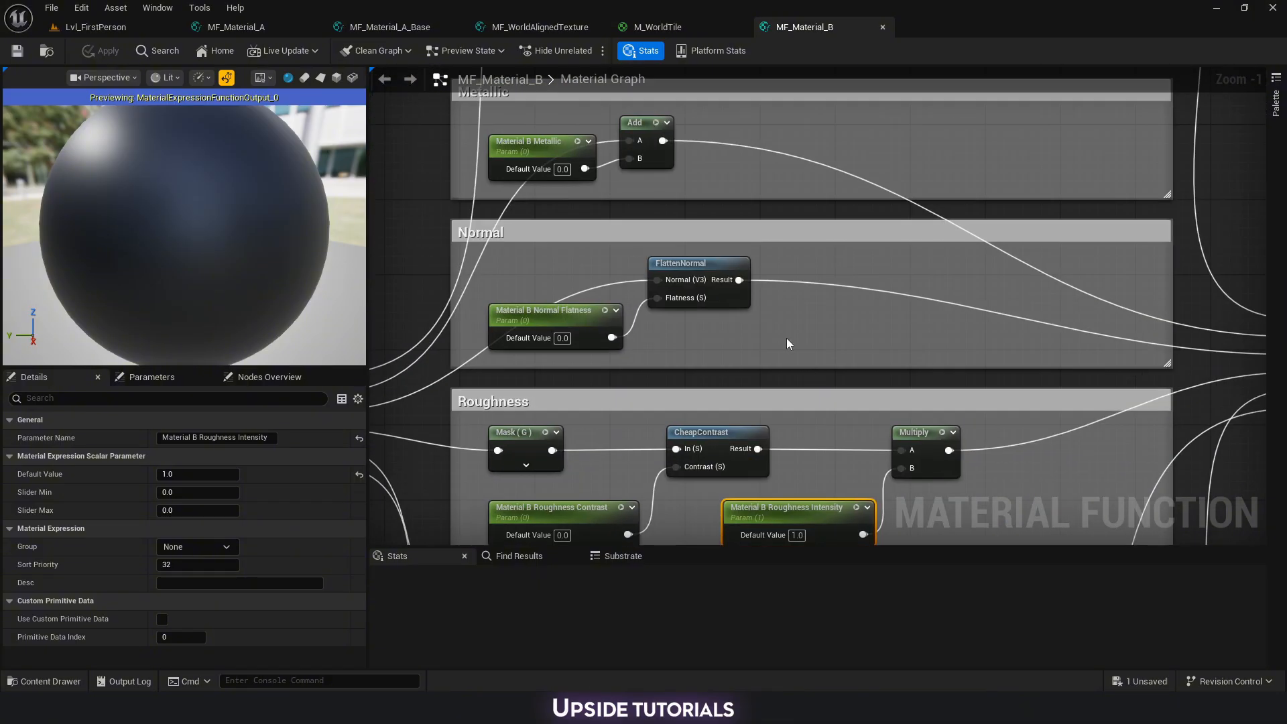
pyautogui.scroll(-2, 786, 338)
pyautogui.moveTo(786, 338); pyautogui.dragTo(729, 520, button='right')
pyautogui.click(554, 213)
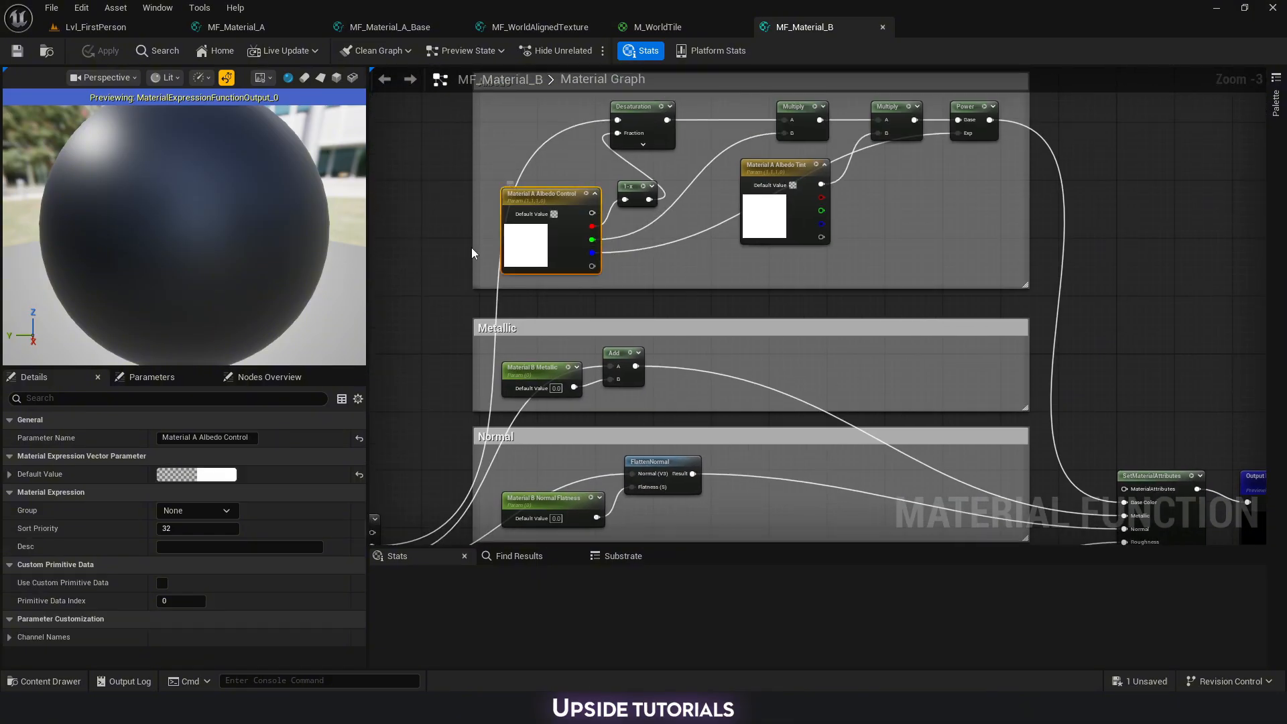
pyautogui.doubleClick(195, 438)
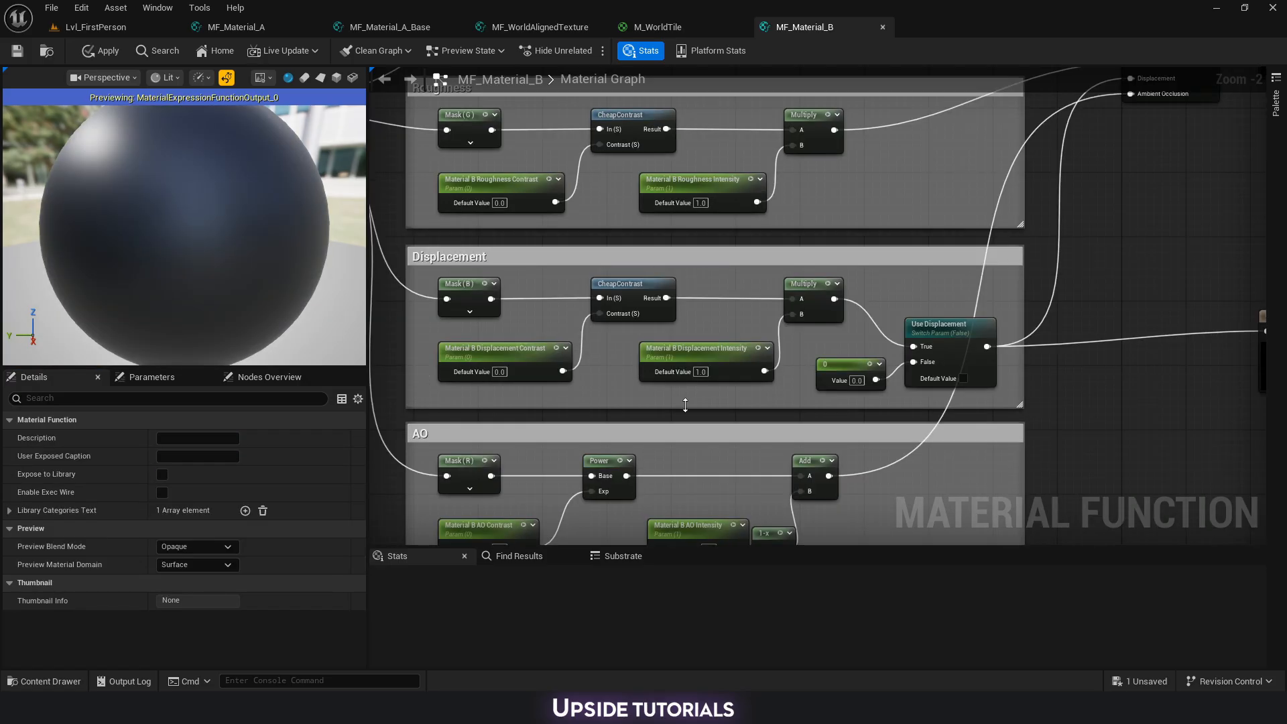
pyautogui.moveTo(614, 405); pyautogui.dragTo(700, 233, button='right')
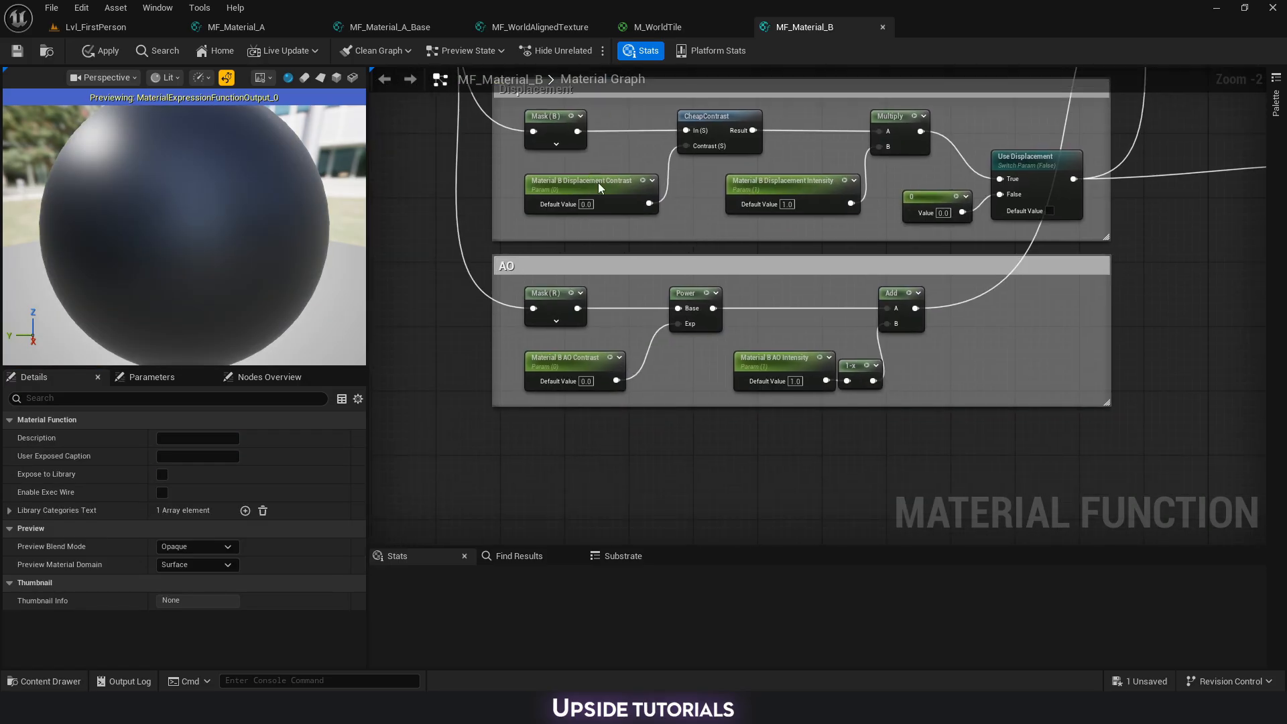
pyautogui.moveTo(753, 432); pyautogui.dragTo(803, 430, button='right')
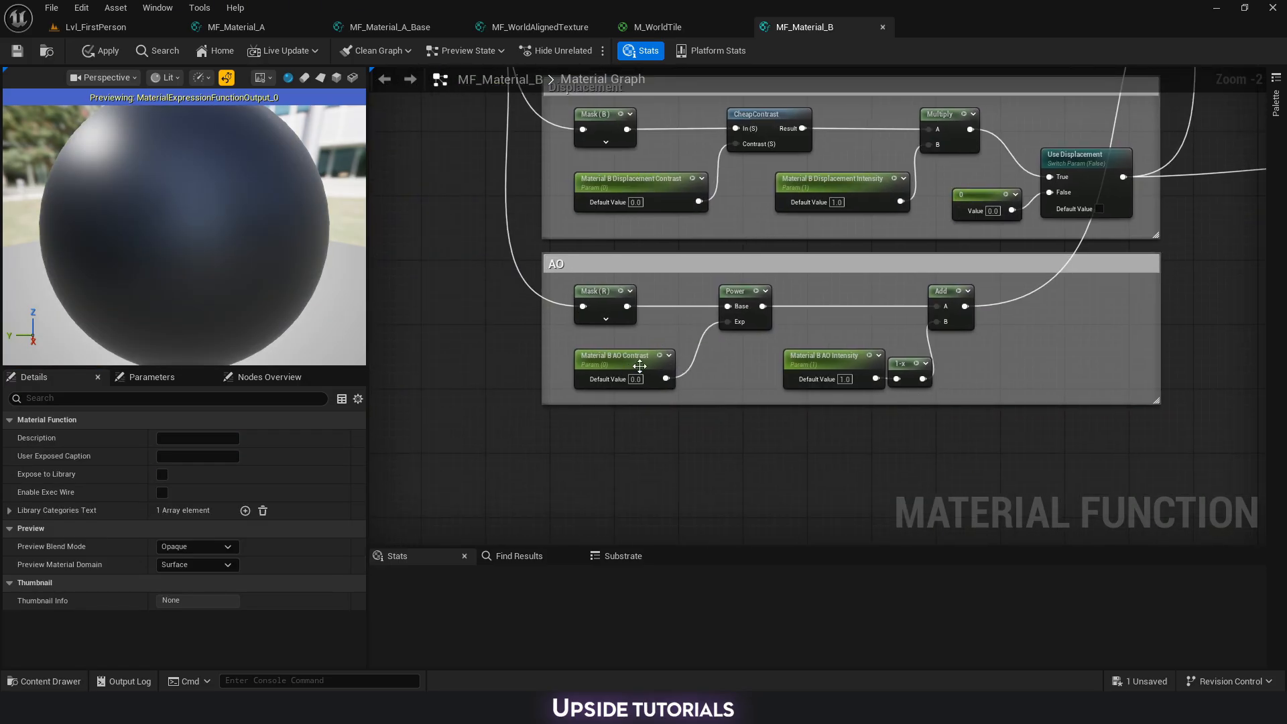
# Look over the Roughness, Displacement and AO groups in MF_Material_B and apply the function's changes.
pyautogui.moveTo(460, 158); pyautogui.dragTo(561, 419, button='right')
pyautogui.scroll(-2, 540, 346)
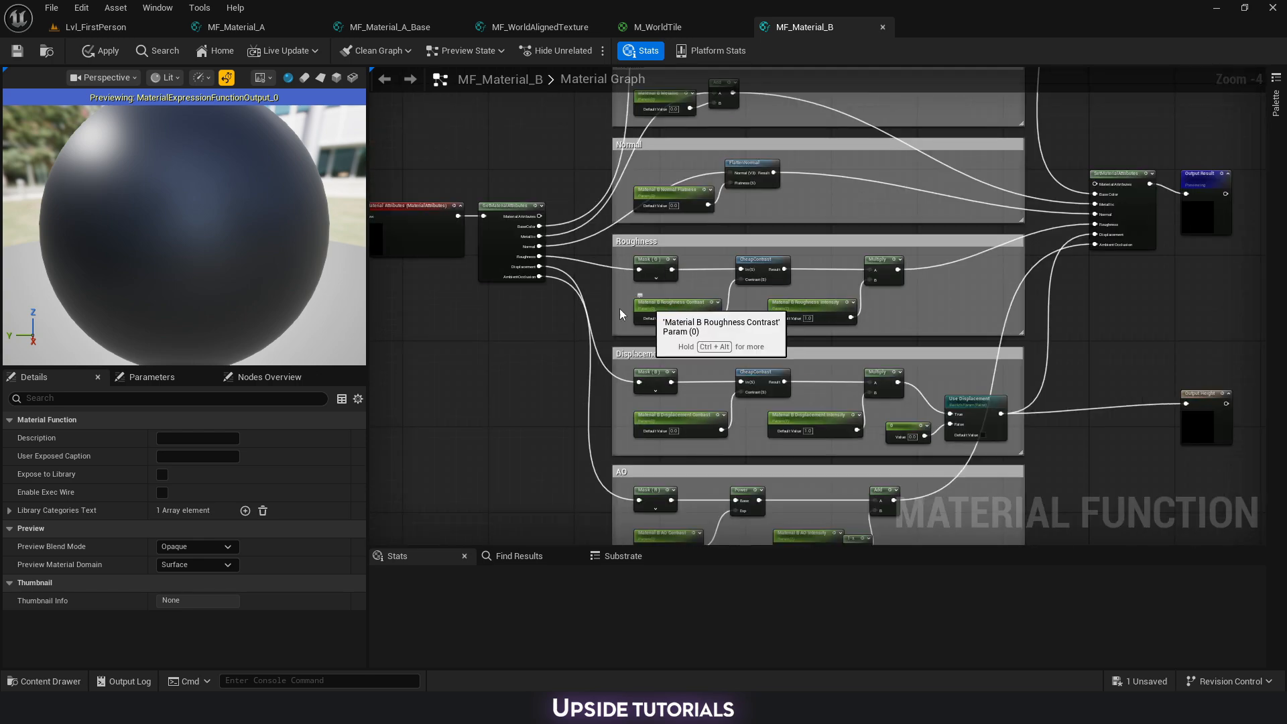
pyautogui.click(89, 49)
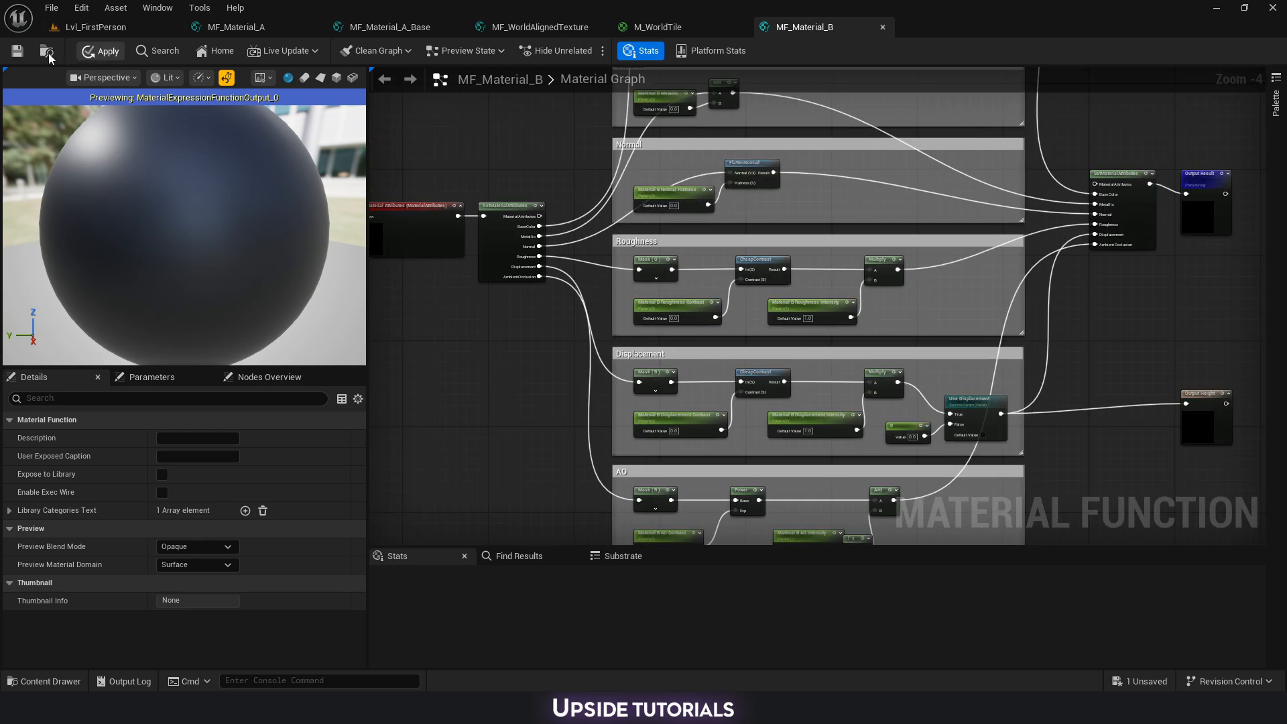
# Look over the MF_Material_A_Base graph, duplicate that function in the WorldTile folder and name the copy MF_Material_B_Base.
pyautogui.click(400, 27)
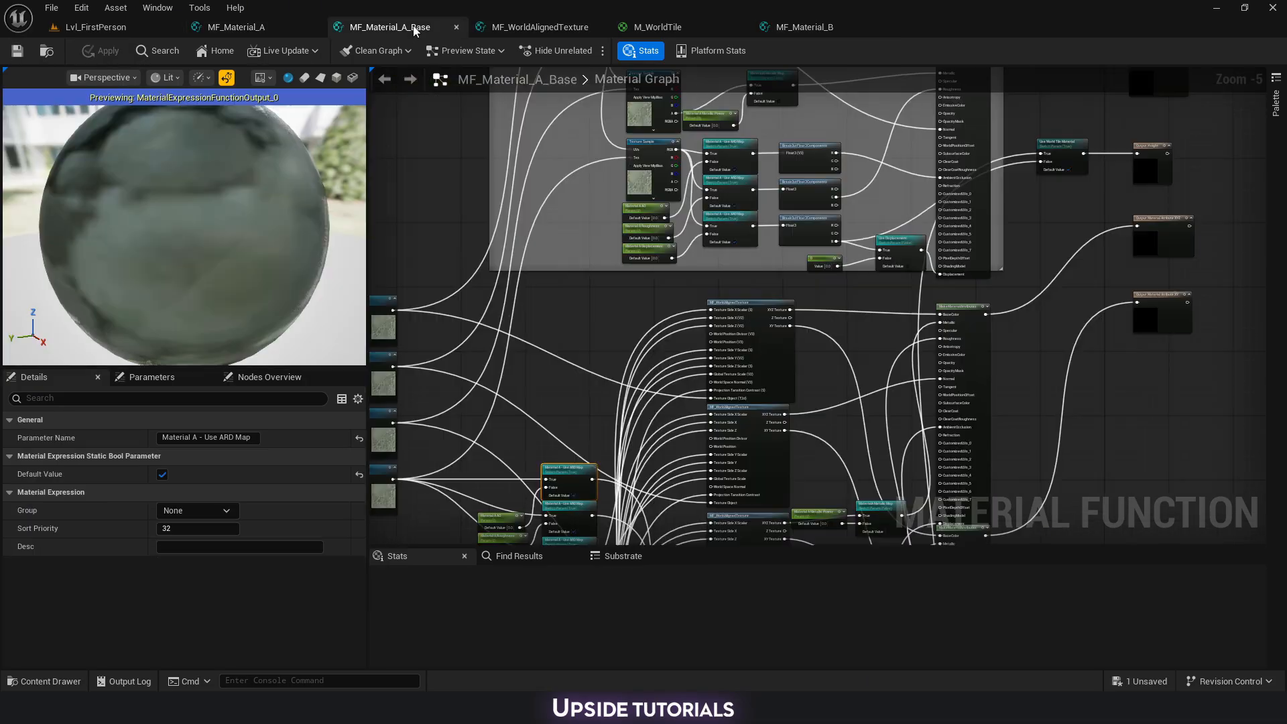
pyautogui.scroll(-4, 584, 214)
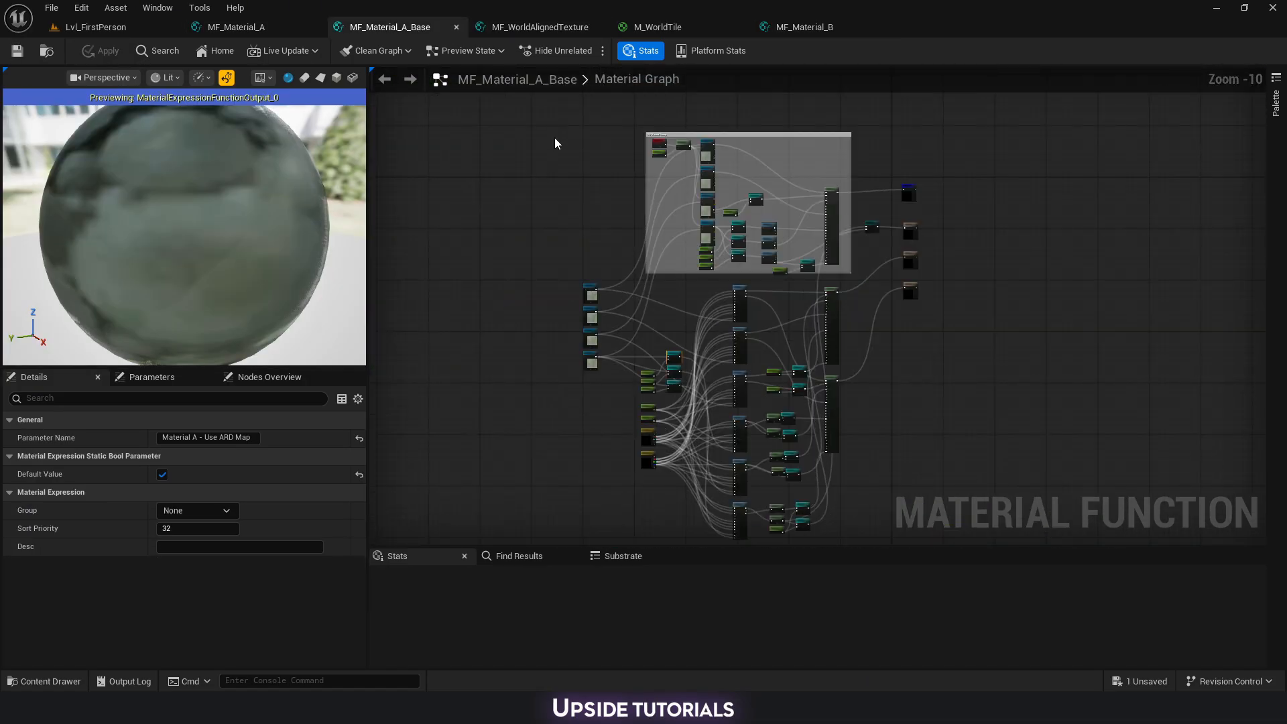
pyautogui.moveTo(553, 139); pyautogui.dragTo(844, 441)
pyautogui.click(928, 355)
pyautogui.scroll(2, 726, 295)
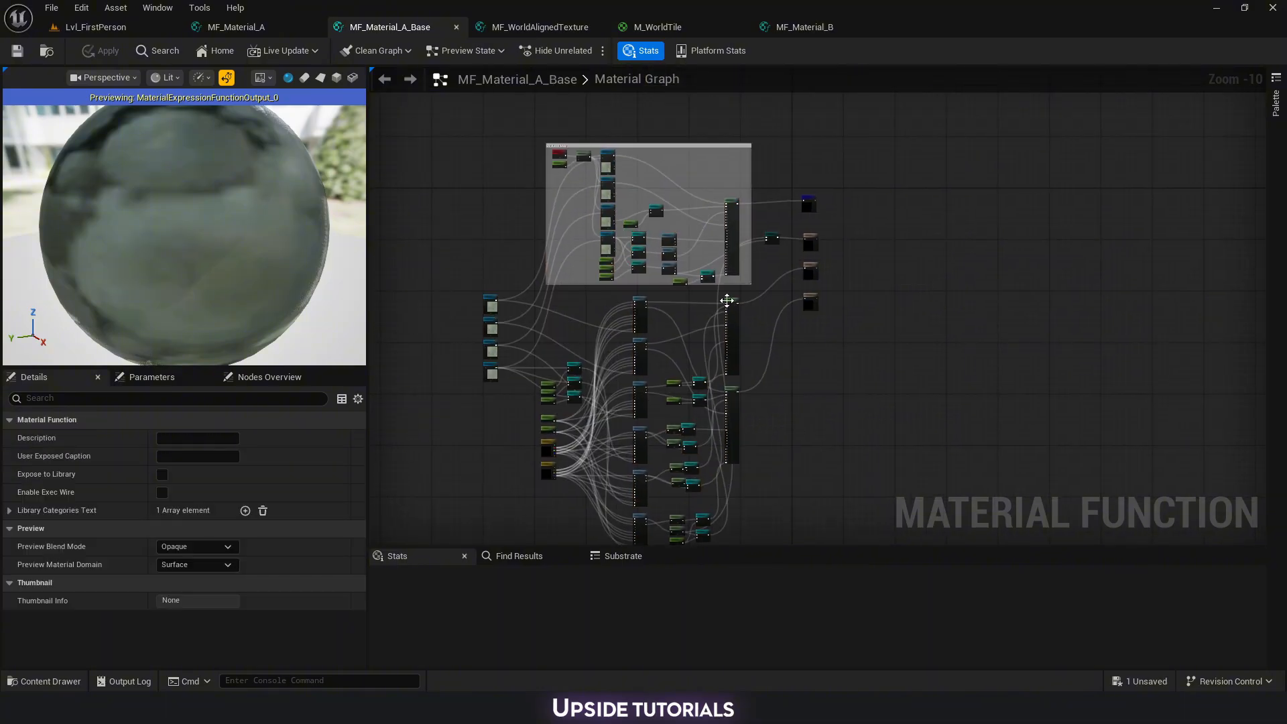
pyautogui.hotkey('ctrl', 'space')
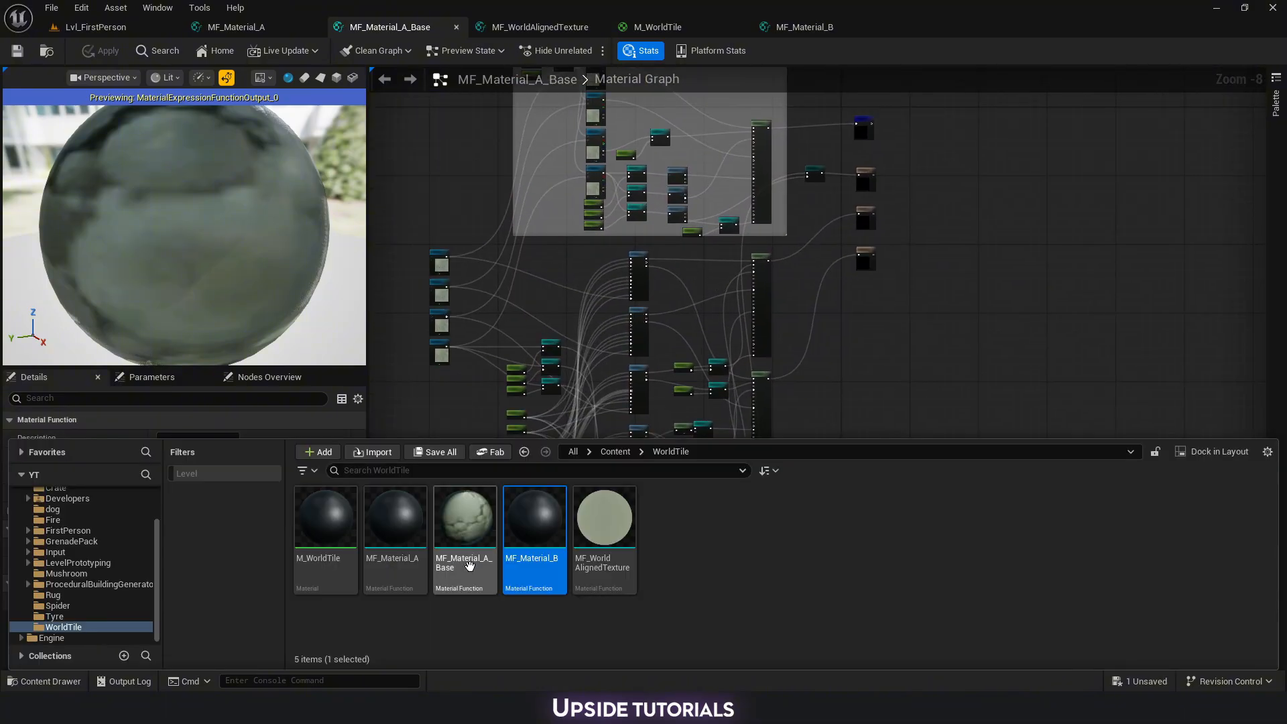
pyautogui.rightClick(464, 529)
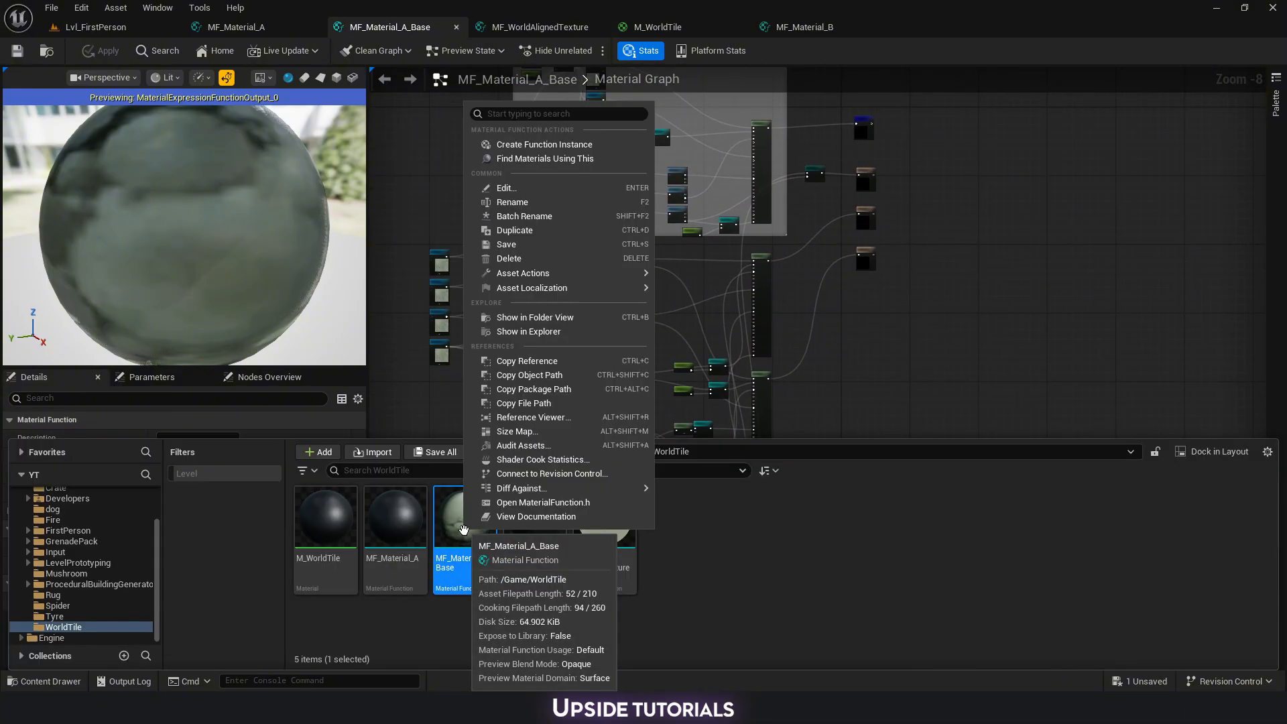
pyautogui.click(529, 230)
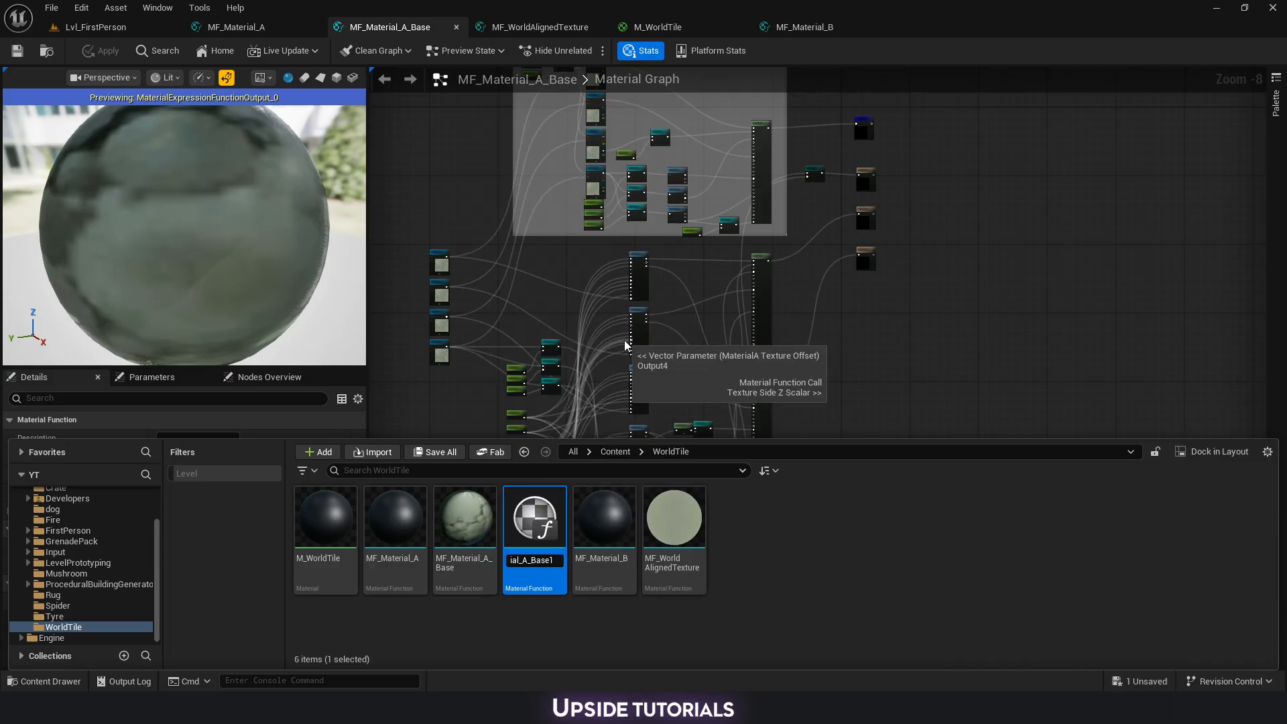
pyautogui.press('BackSpace')
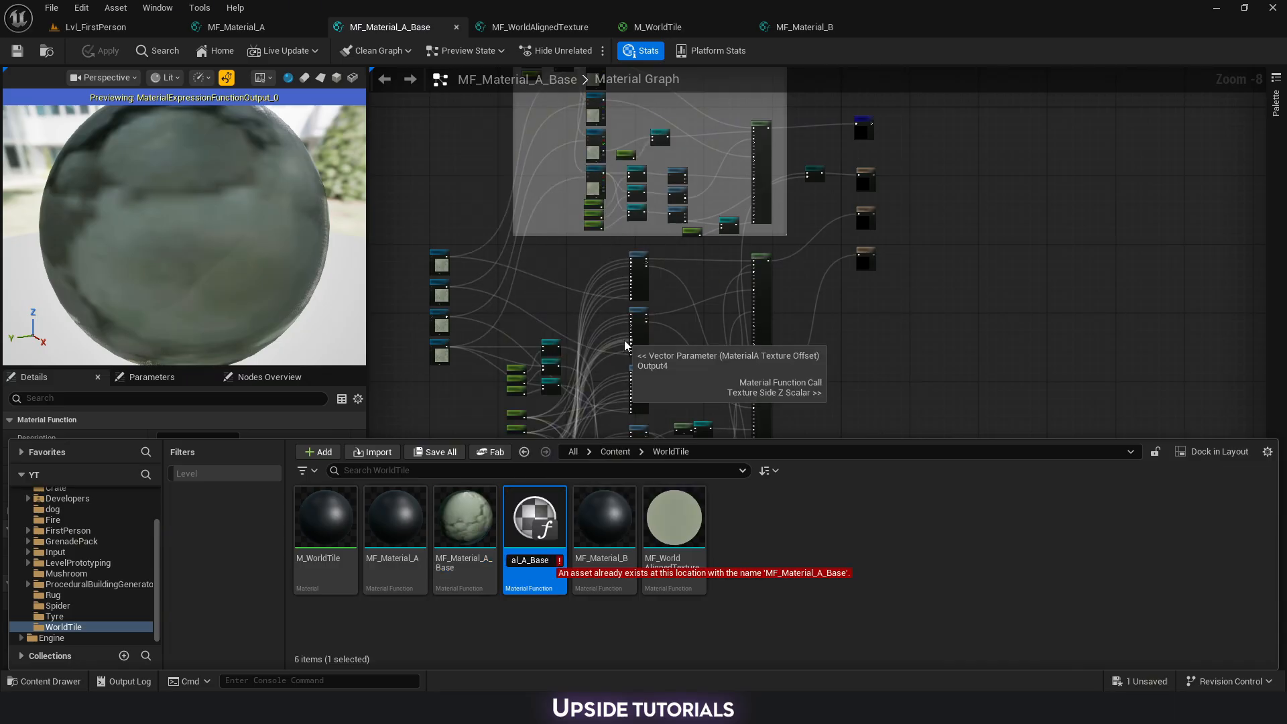
pyautogui.hotkey('shift', 'Left')
pyautogui.write('B')
pyautogui.press('Return')
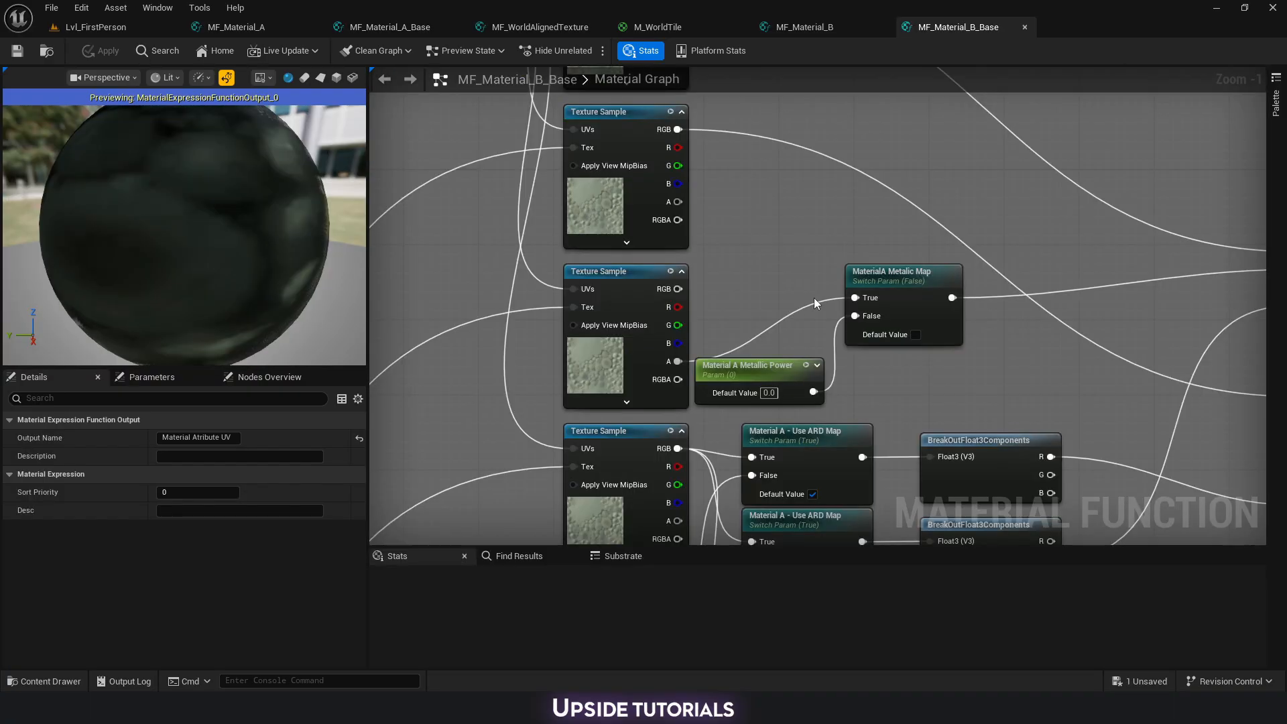
# In MF_Material_B_Base, rename the metallic switch as MaterialB Metalic Map and give the Metallic Power parameter the Material B prefix.
pyautogui.click(886, 276)
pyautogui.click(192, 437)
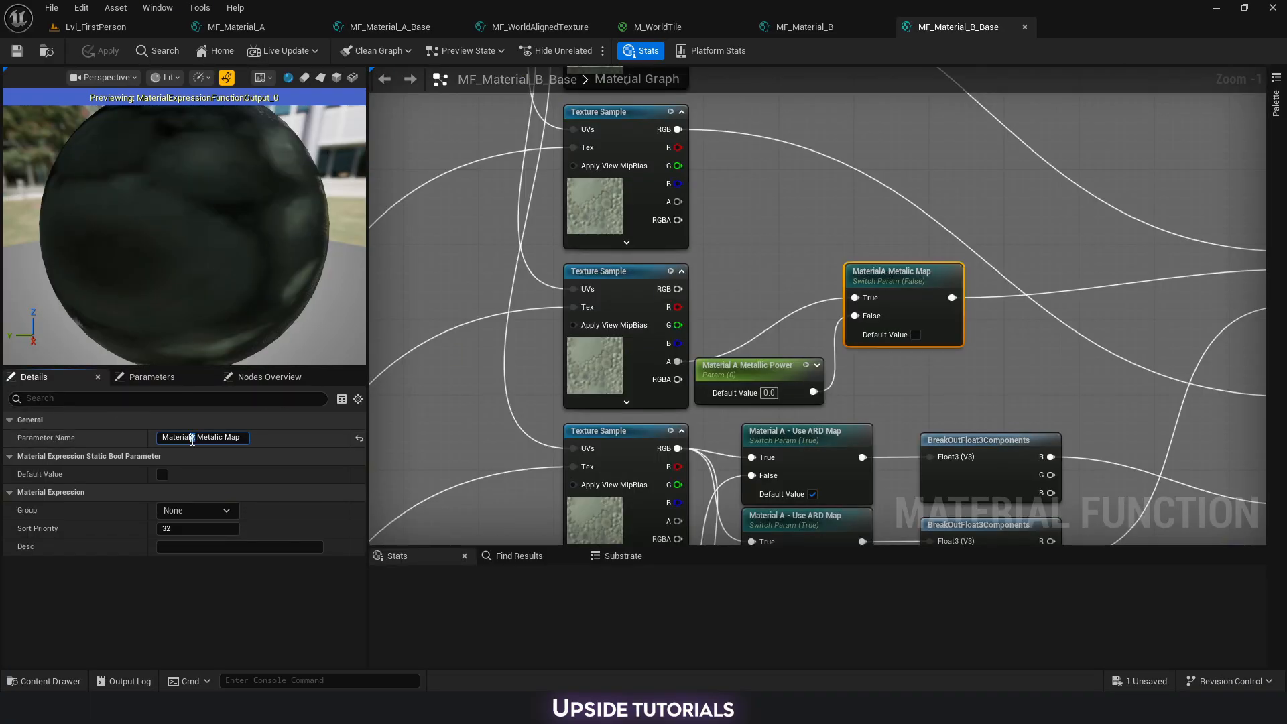
pyautogui.hotkey('shift', 'Left')
pyautogui.write('B')
pyautogui.click(747, 368)
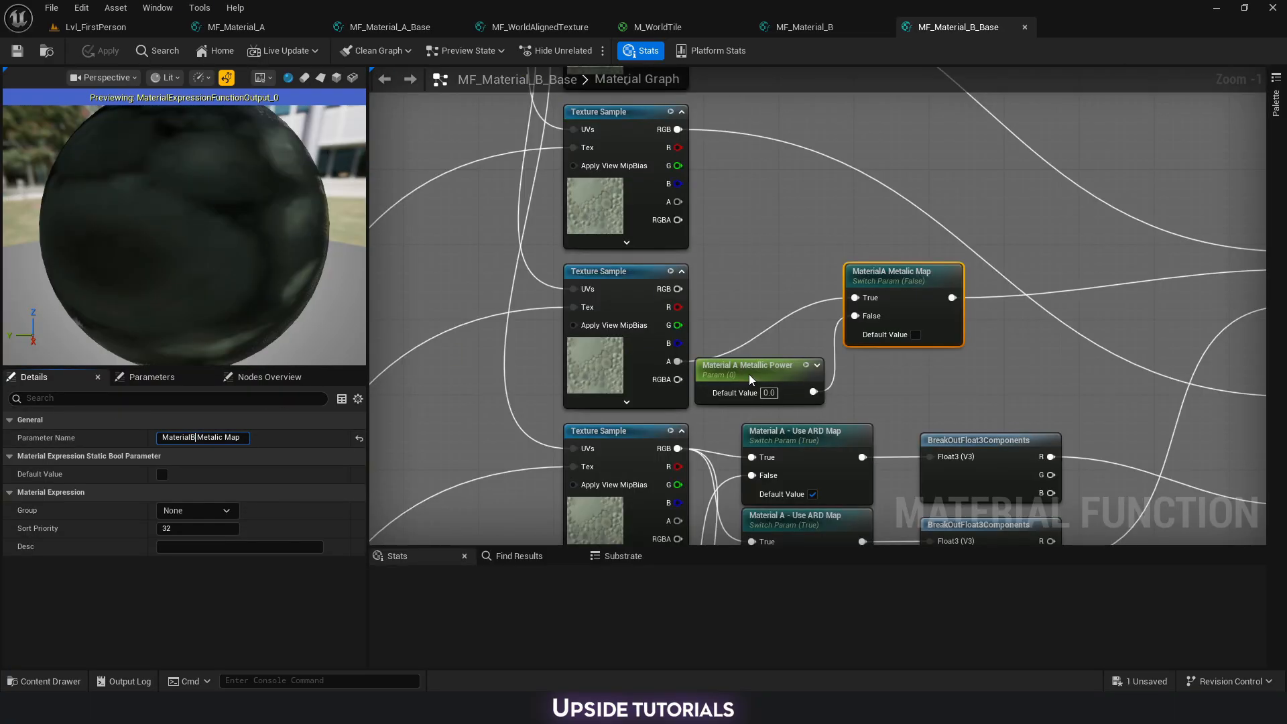
pyautogui.doubleClick(195, 437)
pyautogui.write('B')
# Rename the ARD map switch parameters in MF_Material_B_Base as Material B - Use ARD Map.
pyautogui.moveTo(847, 411); pyautogui.dragTo(798, 250, button='right')
pyautogui.click(757, 275)
pyautogui.click(556, 519)
pyautogui.scroll(-4, 793, 258)
pyautogui.scroll(3, 603, 494)
pyautogui.click(604, 494)
pyautogui.scroll(-2, 597, 433)
pyautogui.click(792, 381)
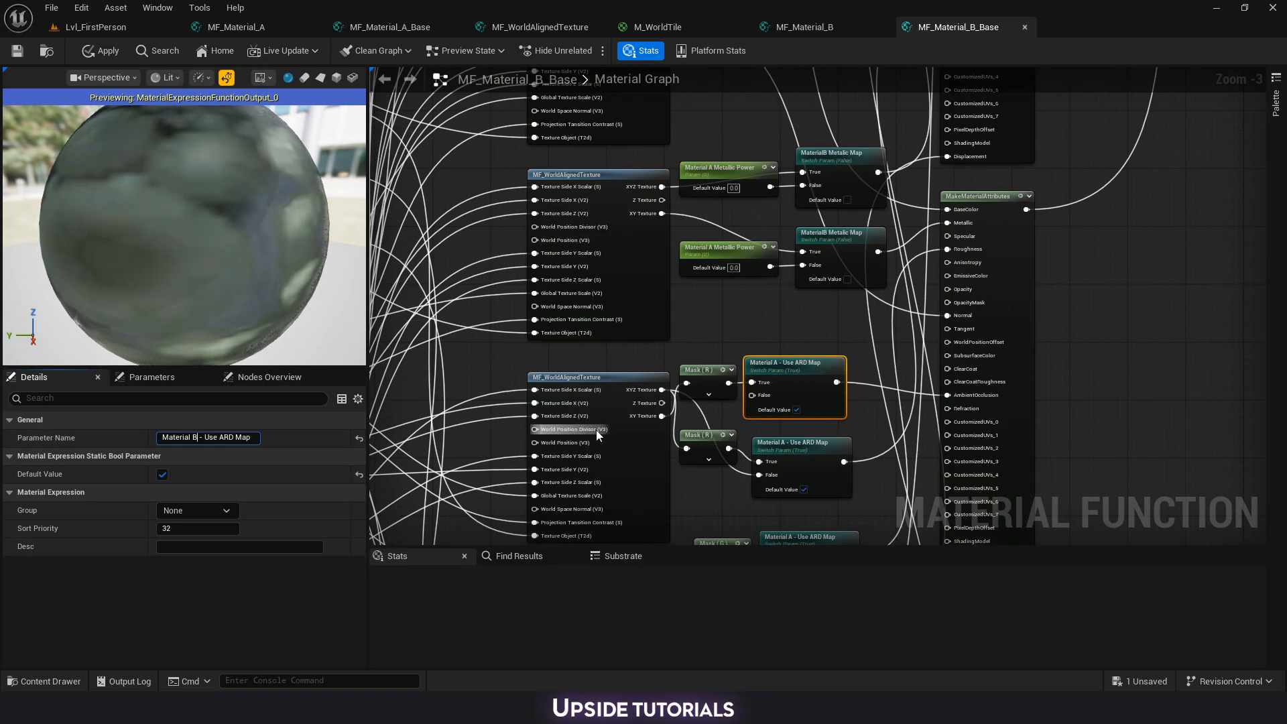
pyautogui.click(715, 247)
# In M_WorldTile, add the MF_Material_B_Base function beneath the MF_Material_A_Base node.
pyautogui.scroll(-4, 815, 337)
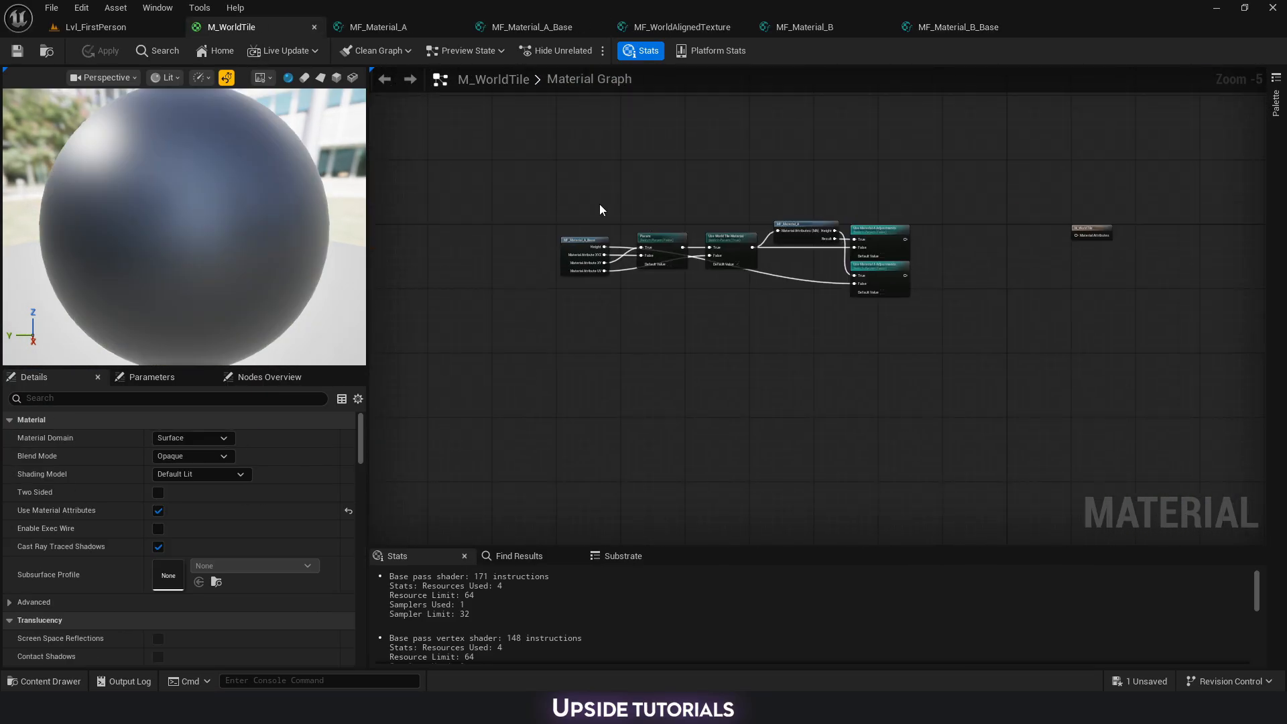
pyautogui.scroll(3, 599, 205)
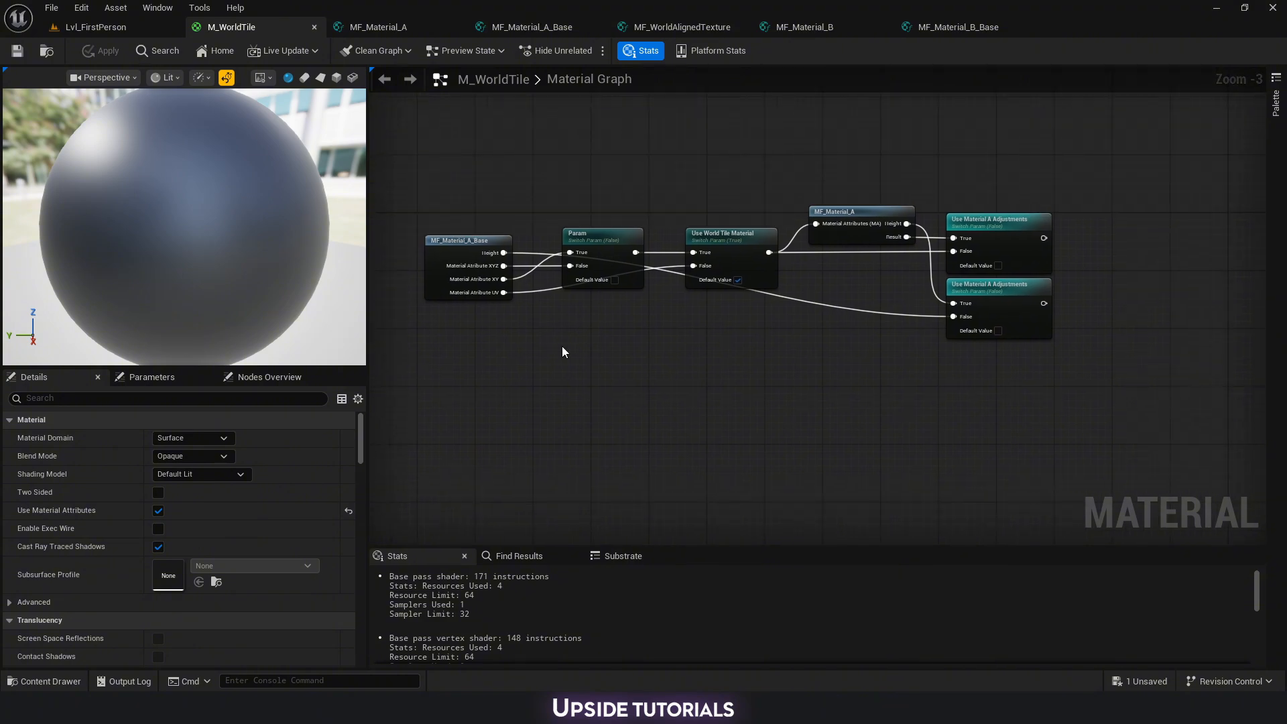
pyautogui.moveTo(496, 337); pyautogui.dragTo(624, 309, button='right')
pyautogui.hotkey('ctrl', 'space')
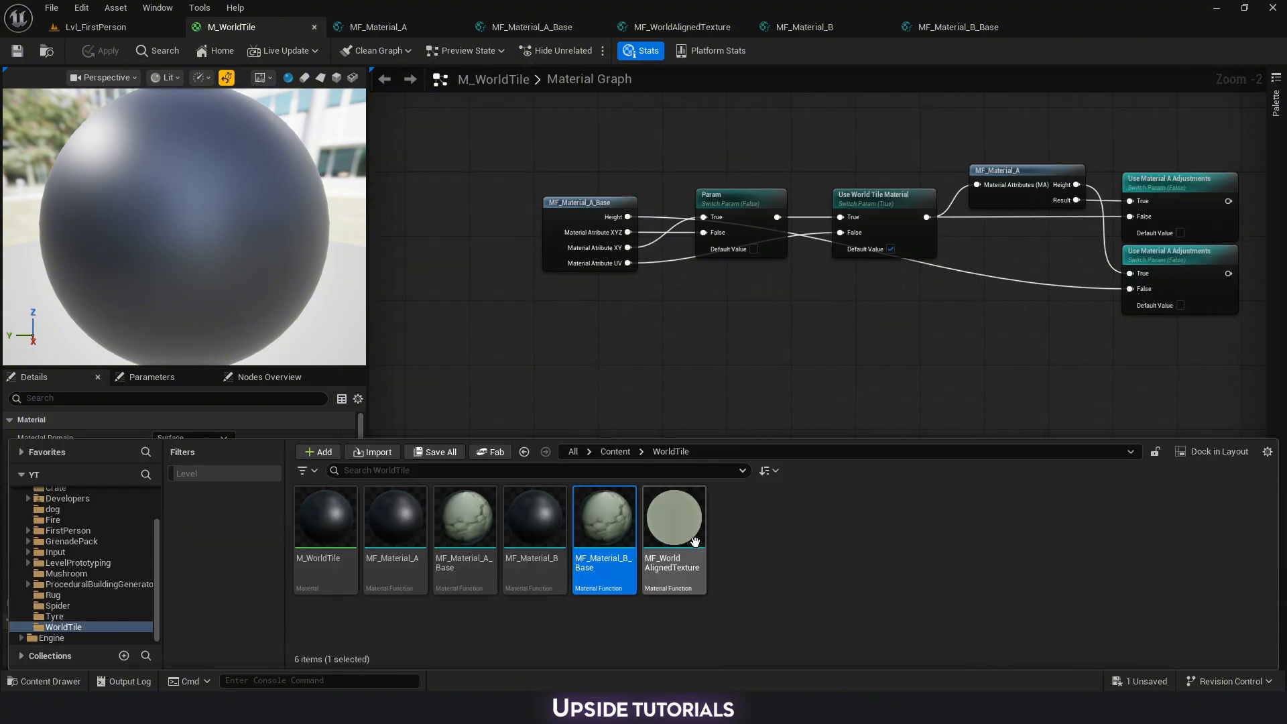
pyautogui.moveTo(599, 519); pyautogui.dragTo(581, 341)
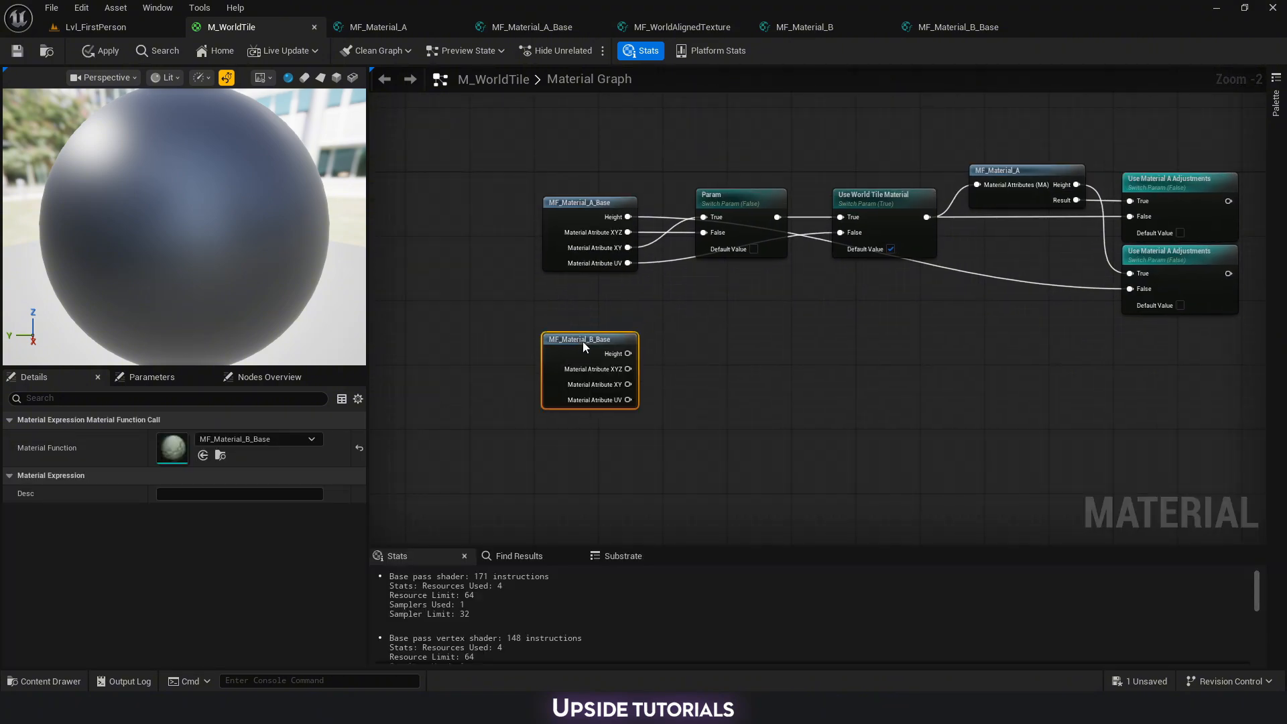
# Copy the Param, Use World Tile Material and both Use Material A Adjustments switches and line the copies up with MF_Material_B_Base.
pyautogui.moveTo(788, 281); pyautogui.dragTo(619, 254, button='right')
pyautogui.moveTo(548, 145); pyautogui.dragTo(710, 221)
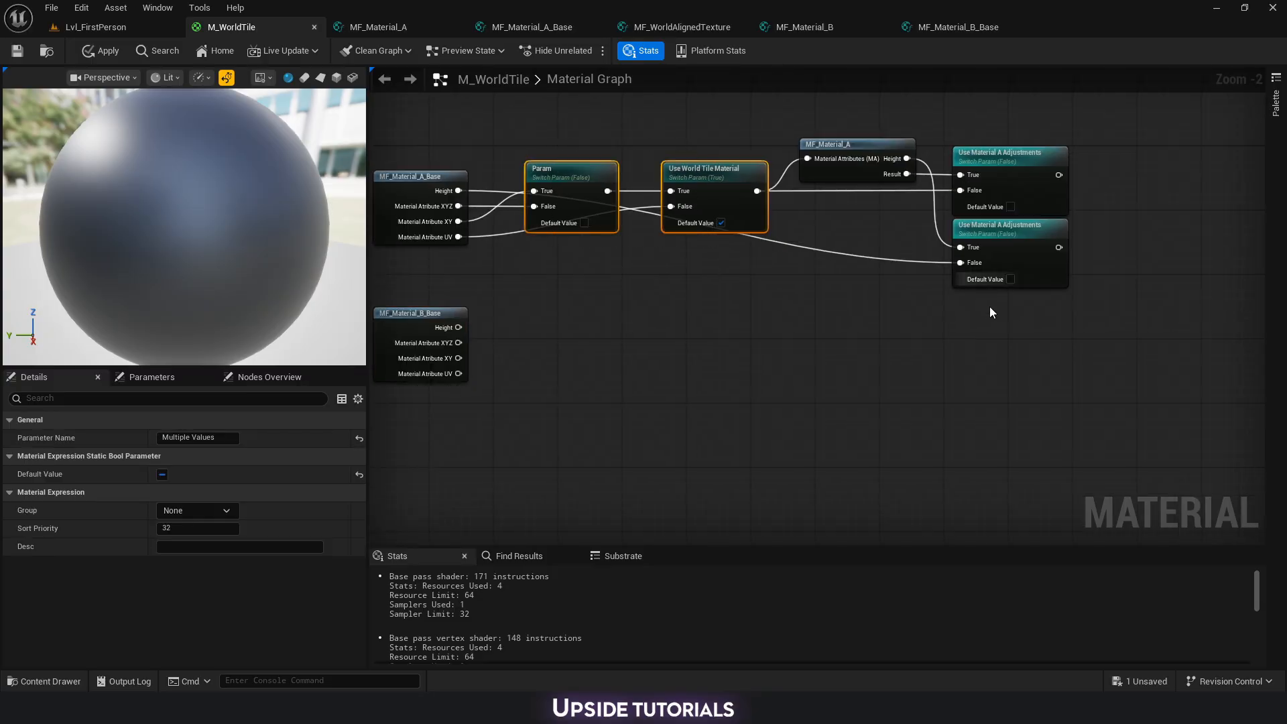
pyautogui.keyDown('shift'); pyautogui.moveTo(989, 307); pyautogui.dragTo(1082, 213); pyautogui.keyUp('shift')
pyautogui.hotkey('ctrl', 'v')
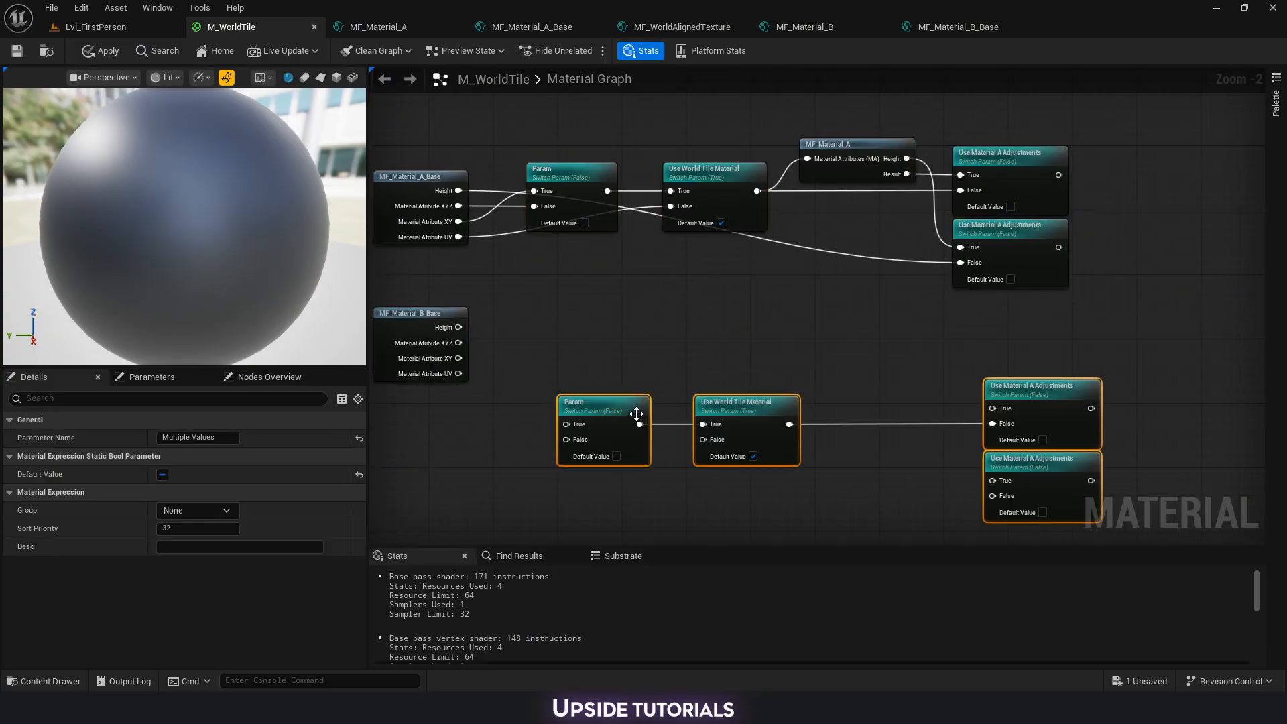
pyautogui.moveTo(637, 414); pyautogui.dragTo(602, 356)
pyautogui.click(431, 319)
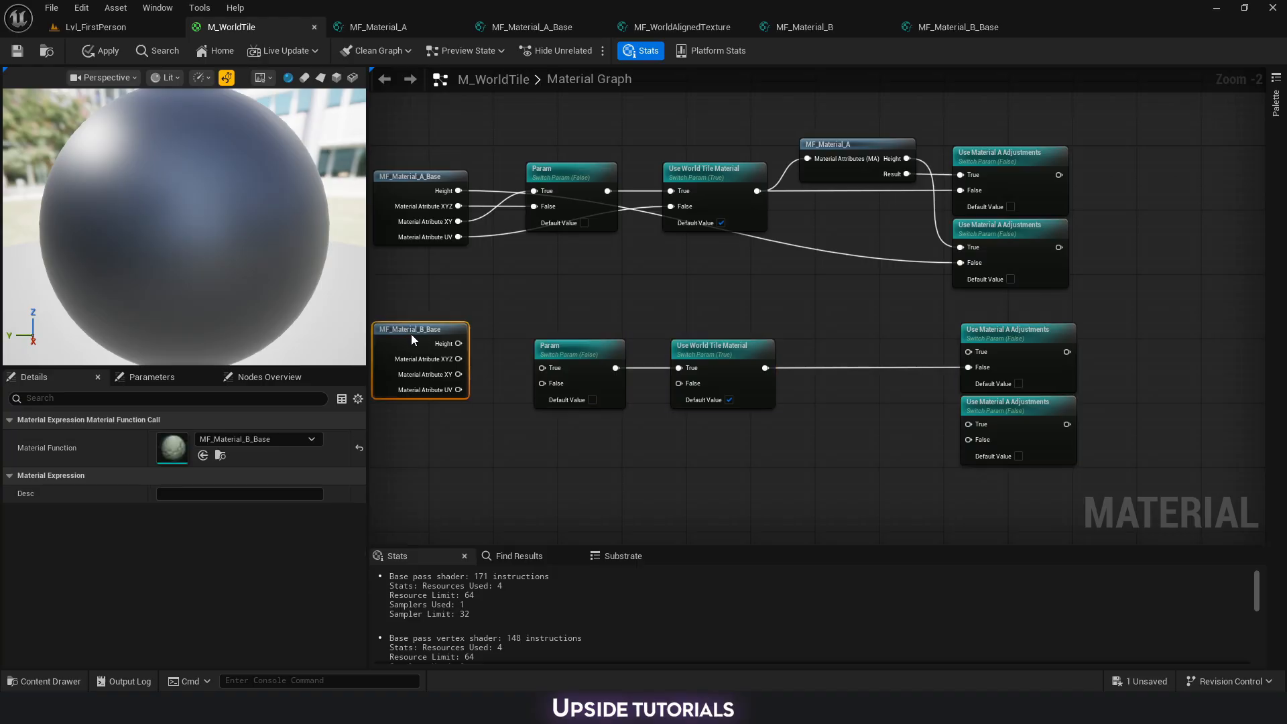
# Add MF_Material_B after the copied Use World Tile Material switch and wire its Result and Height to the adjustment switches' True inputs.
pyautogui.hotkey('ctrl', 'b')
pyautogui.click(529, 532)
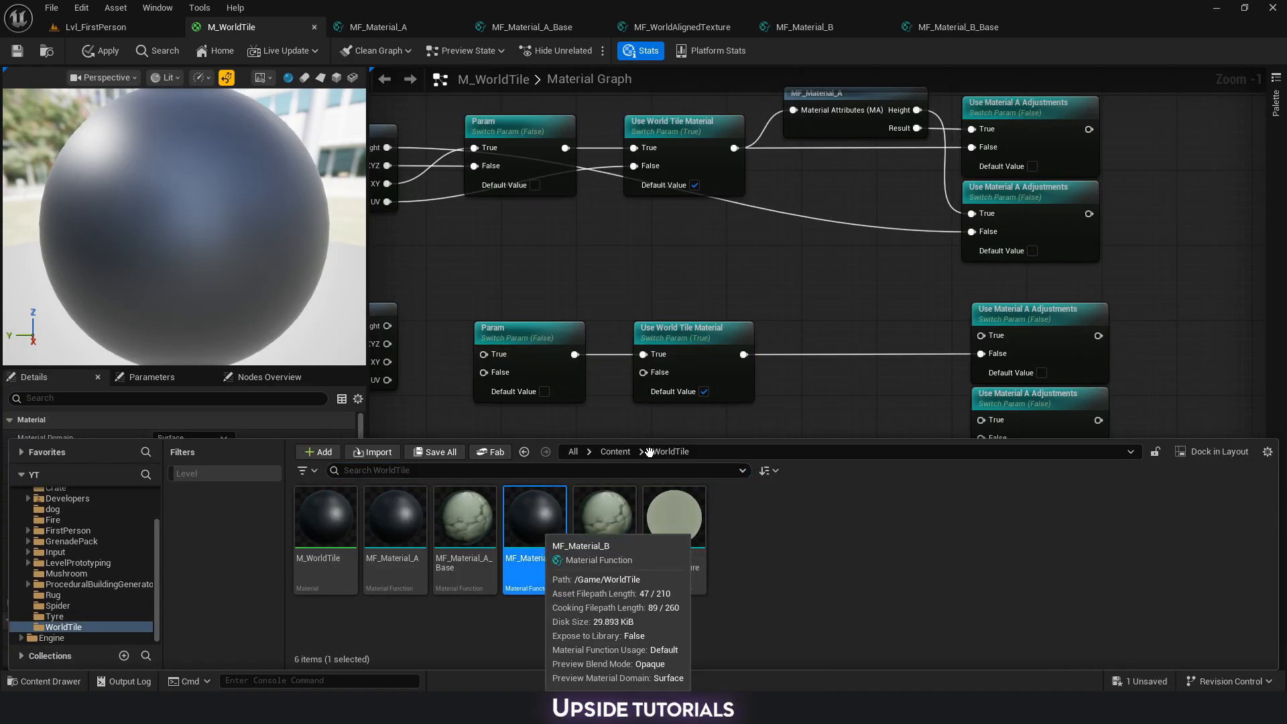
pyautogui.moveTo(529, 532); pyautogui.dragTo(836, 309)
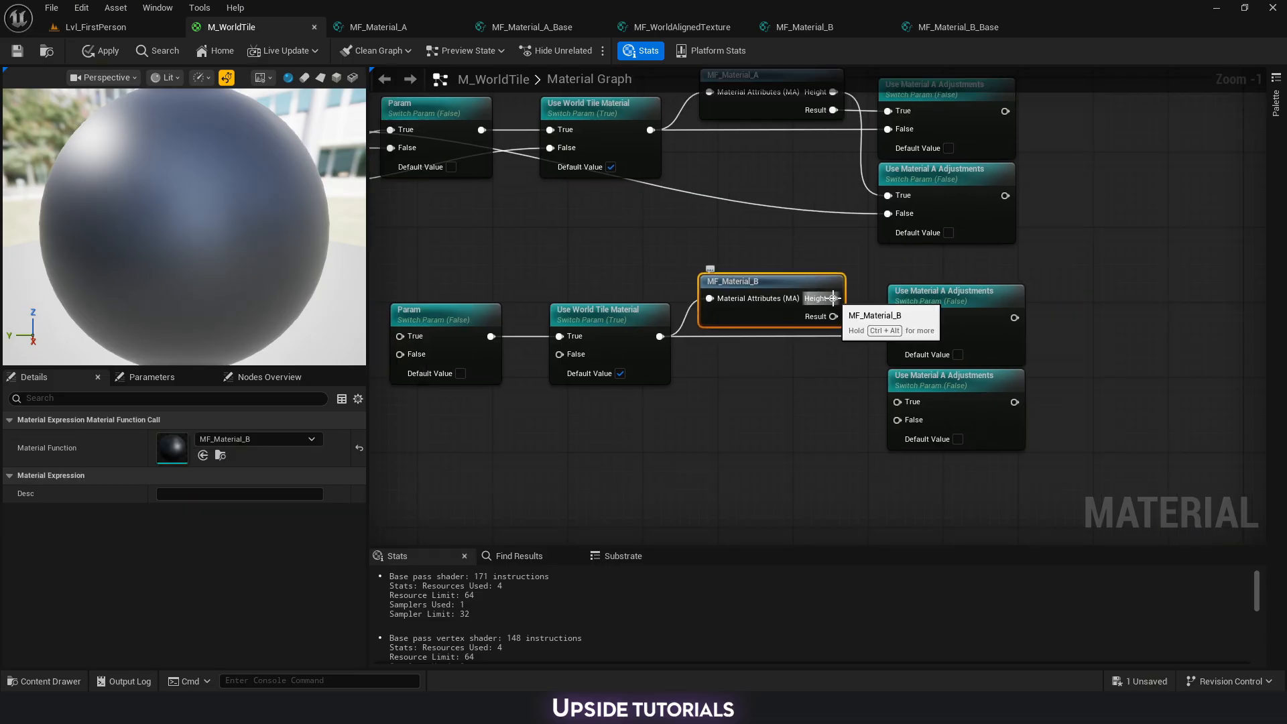
pyautogui.moveTo(833, 317); pyautogui.dragTo(896, 317)
pyautogui.moveTo(833, 299); pyautogui.dragTo(897, 403)
# Wire MF_Material_B_Base's Height, XYZ, XY and UV outputs into the copied switches, matching the Material A chain.
pyautogui.moveTo(763, 404); pyautogui.dragTo(1028, 396, button='right')
pyautogui.moveTo(1162, 412); pyautogui.dragTo(678, 328)
pyautogui.scroll(1, 609, 337)
pyautogui.moveTo(564, 316); pyautogui.dragTo(676, 347)
pyautogui.moveTo(517, 286)
pyautogui.mouseDown()
pyautogui.moveTo(516, 315)
pyautogui.moveTo(517, 297)
pyautogui.mouseUp()
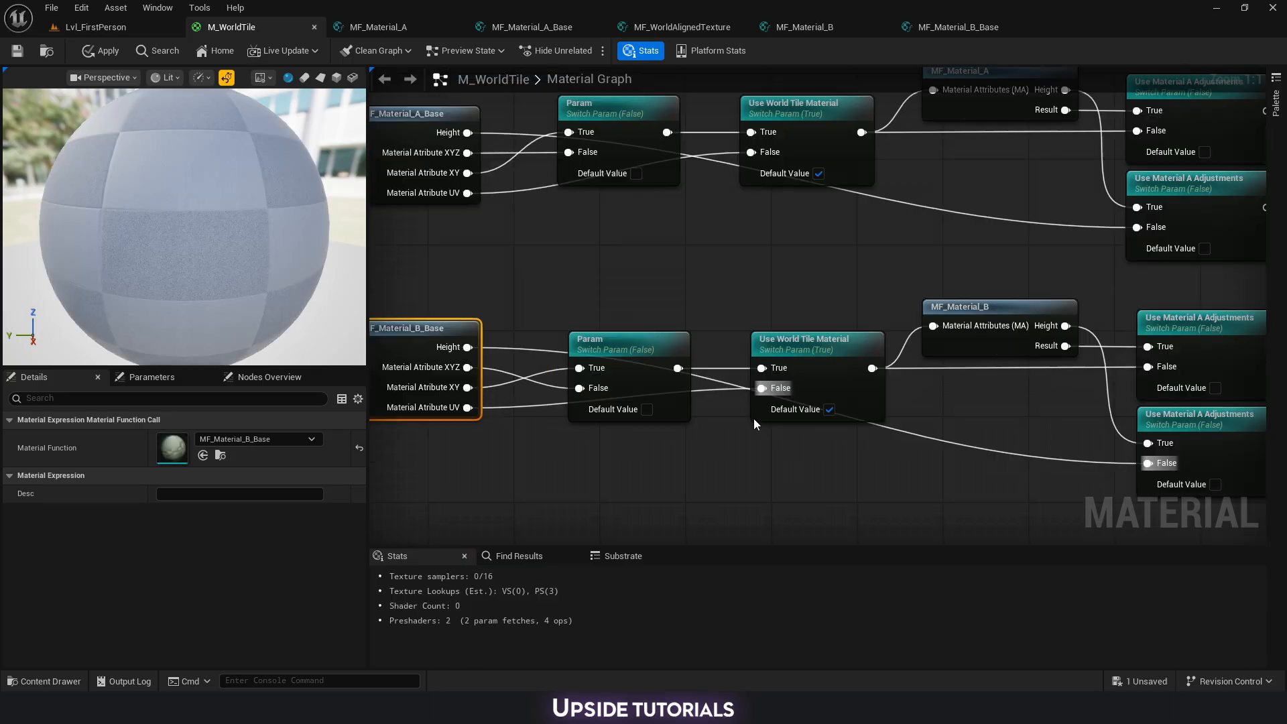
# Move the whole Material B node chain up so it aligns closely beneath the Material A chain.
pyautogui.moveTo(836, 450); pyautogui.dragTo(713, 410, button='right')
pyautogui.scroll(-2, 654, 426)
pyautogui.scroll(-2, 768, 420)
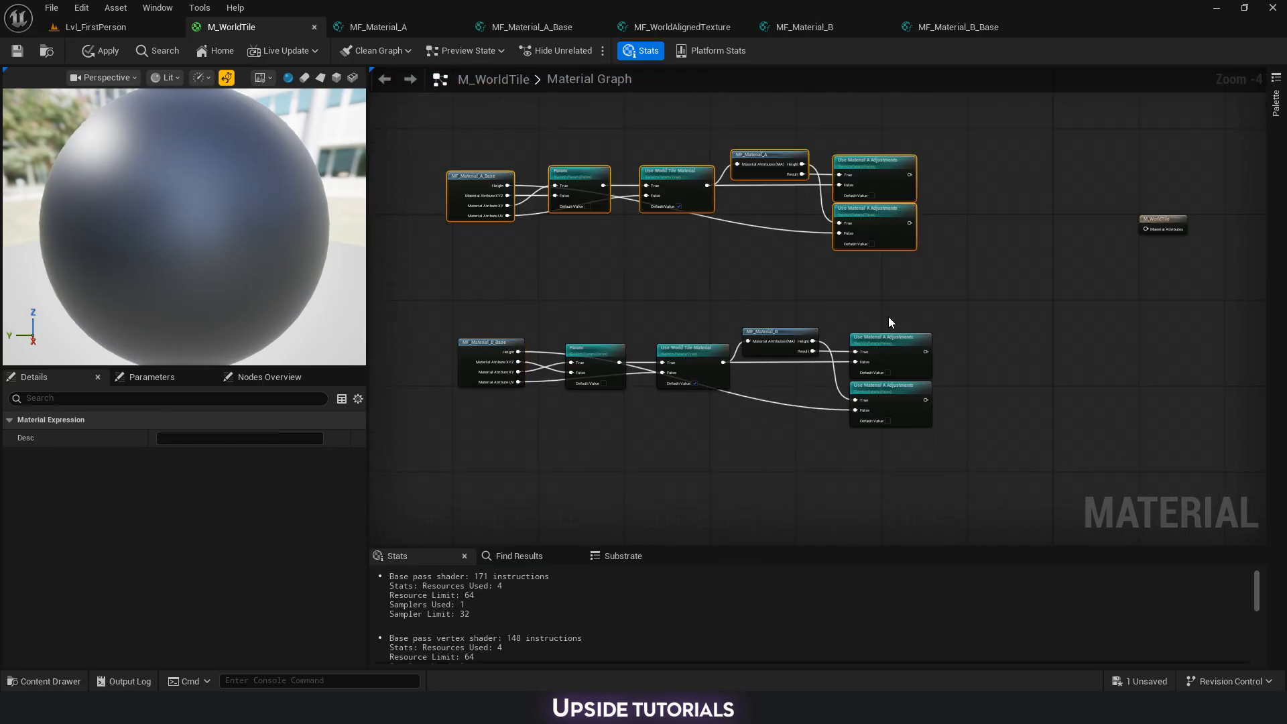
pyautogui.moveTo(447, 290); pyautogui.dragTo(935, 444)
pyautogui.moveTo(887, 346); pyautogui.dragTo(875, 302)
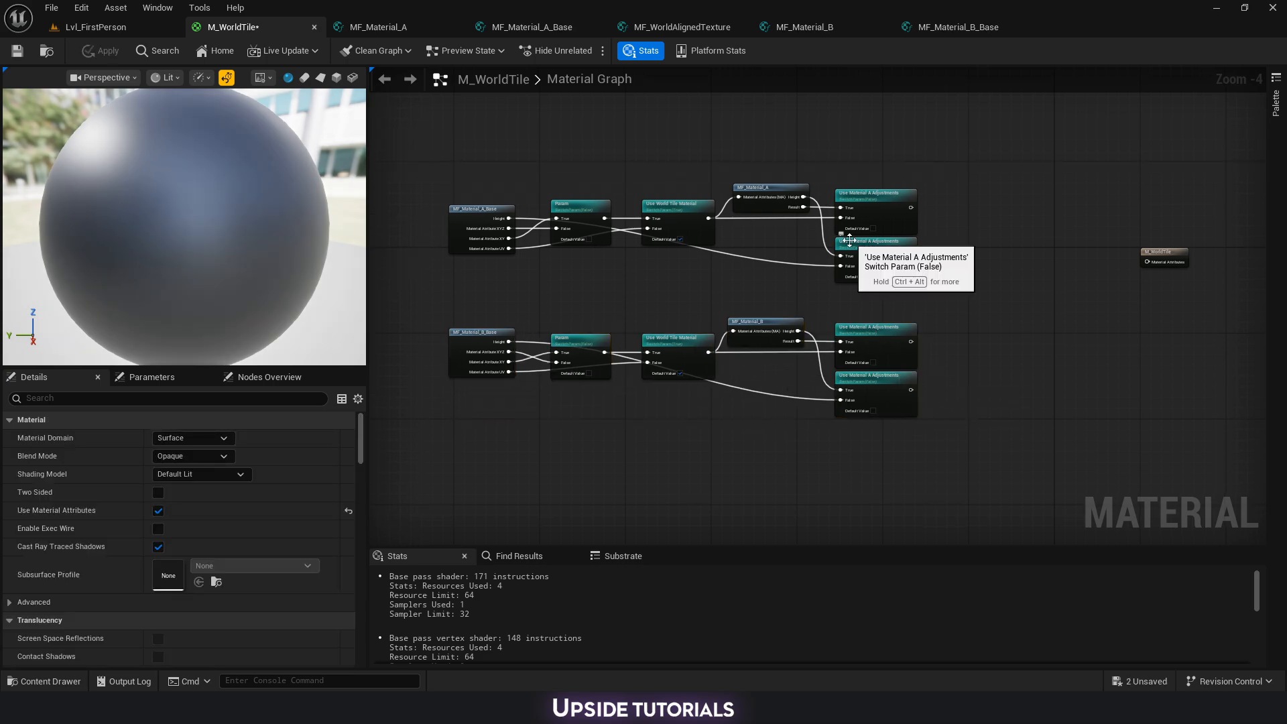
# Create a new material function named MF_BlendMaterials in the WorldTile folder and open it.
pyautogui.moveTo(724, 294); pyautogui.dragTo(778, 337, button='right')
pyautogui.moveTo(1037, 330); pyautogui.dragTo(888, 325, button='right')
pyautogui.scroll(2, 904, 258)
pyautogui.moveTo(821, 197); pyautogui.dragTo(1025, 393)
pyautogui.moveTo(1010, 313); pyautogui.dragTo(954, 429, button='right')
pyautogui.moveTo(828, 292); pyautogui.dragTo(845, 295, button='right')
pyautogui.hotkey('ctrl', 'space')
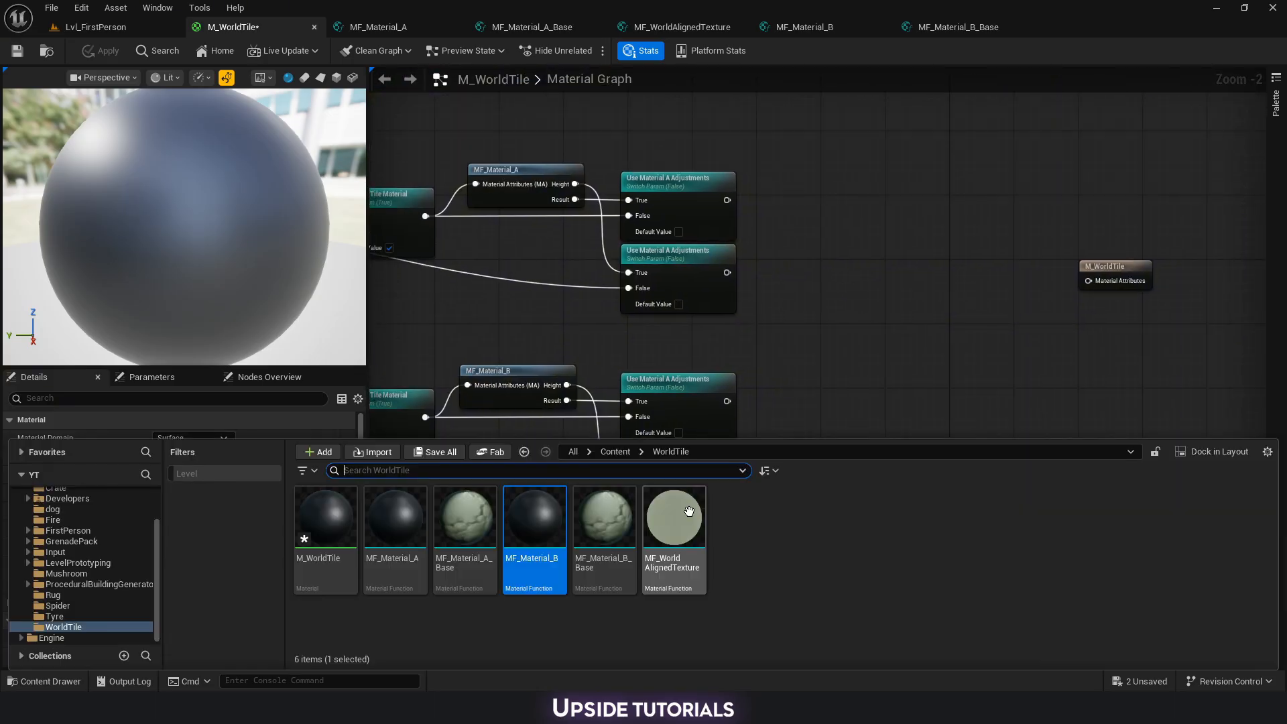
pyautogui.rightClick(737, 512)
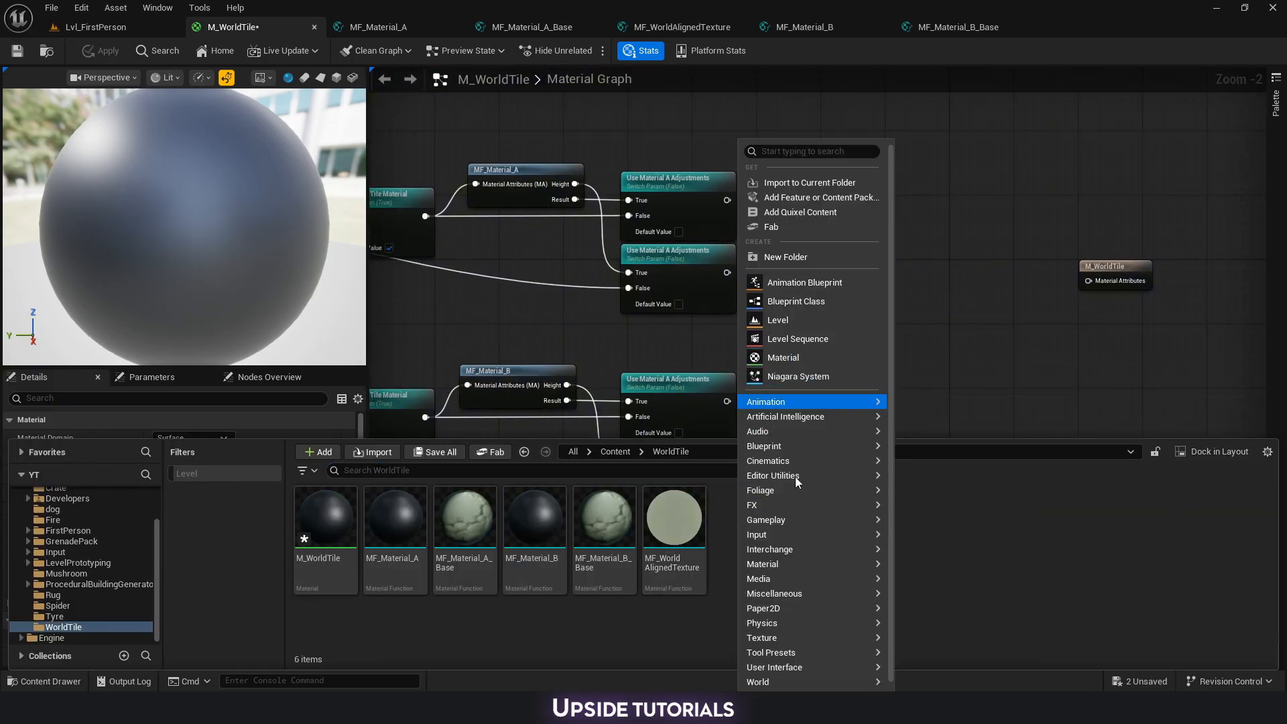
pyautogui.moveTo(787, 569)
pyautogui.moveTo(967, 638)
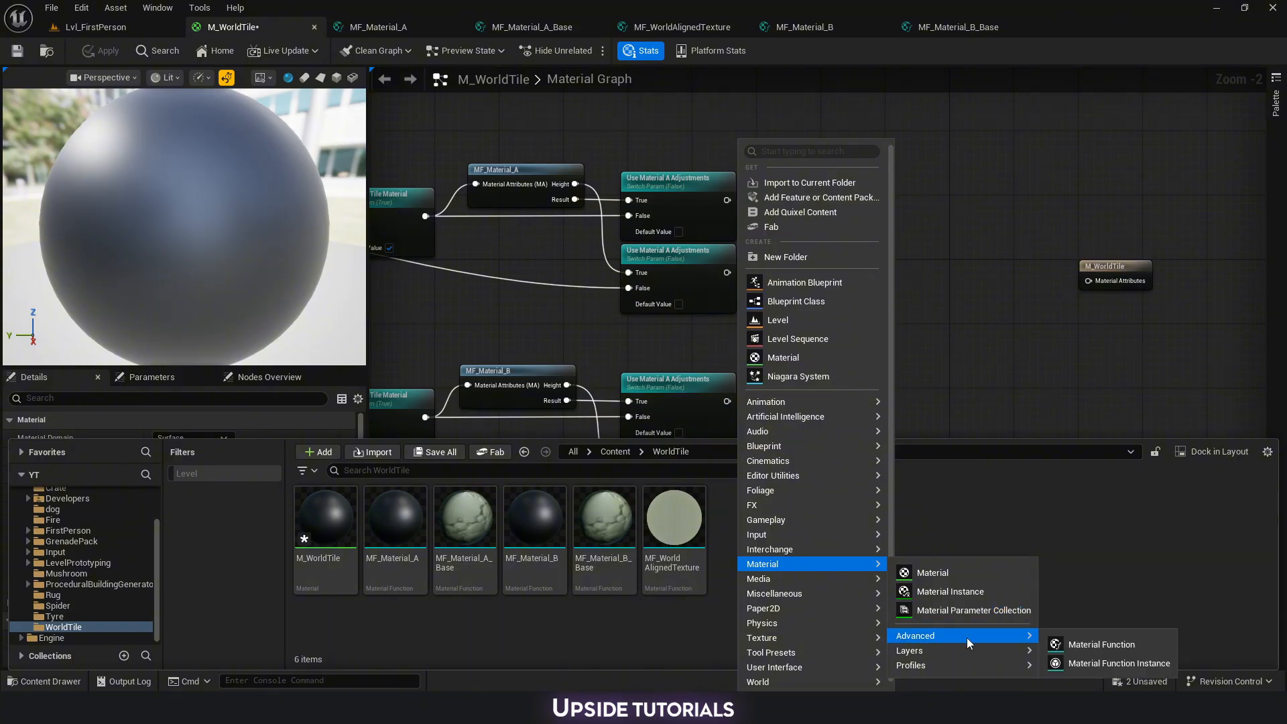
pyautogui.click(1097, 645)
pyautogui.write('MF_')
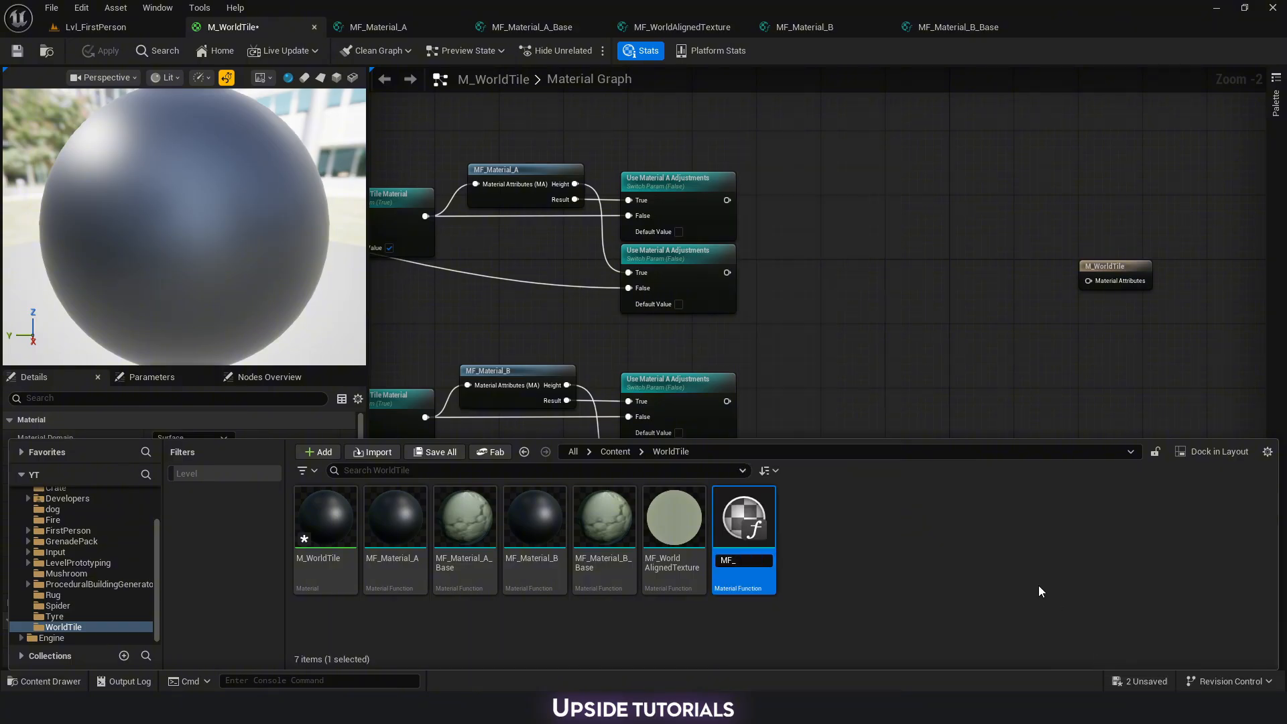
pyautogui.write('BlendMaterials')
pyautogui.press('Return')
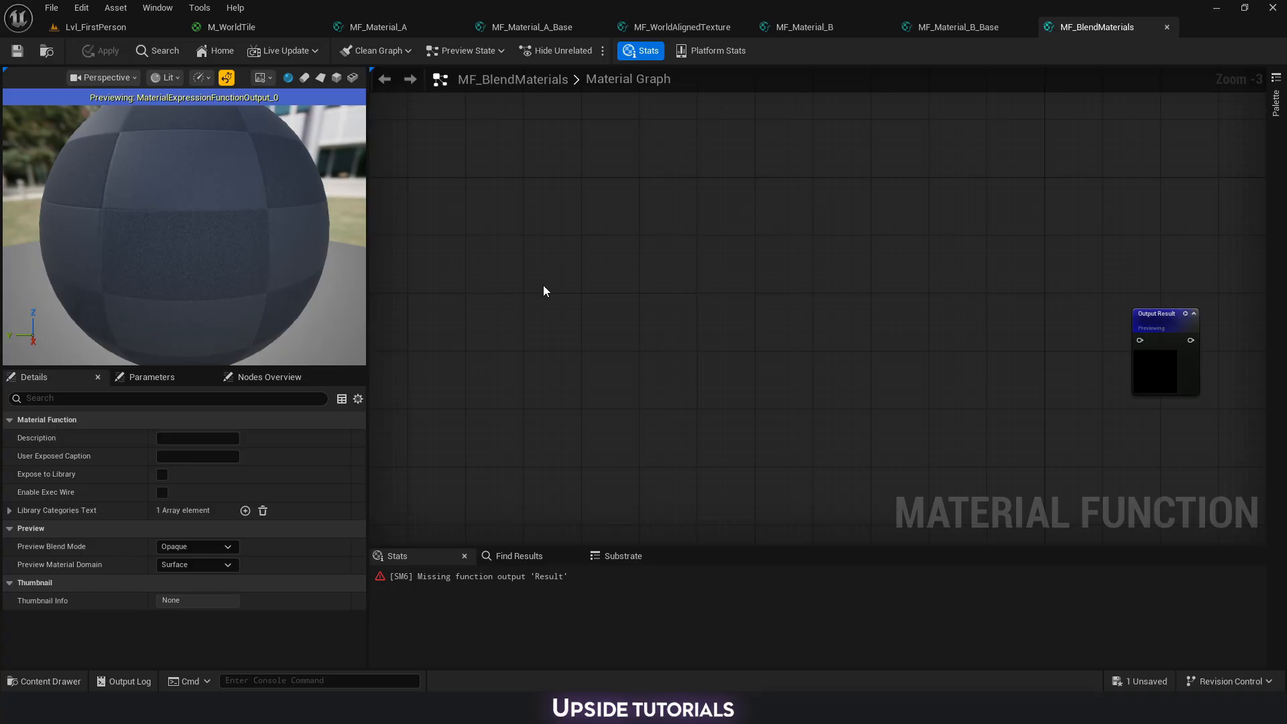
# Add a FunctionInput node to MF_BlendMaterials and set its input type to Function Input Scalar.
pyautogui.rightClick(497, 218)
pyautogui.write('input')
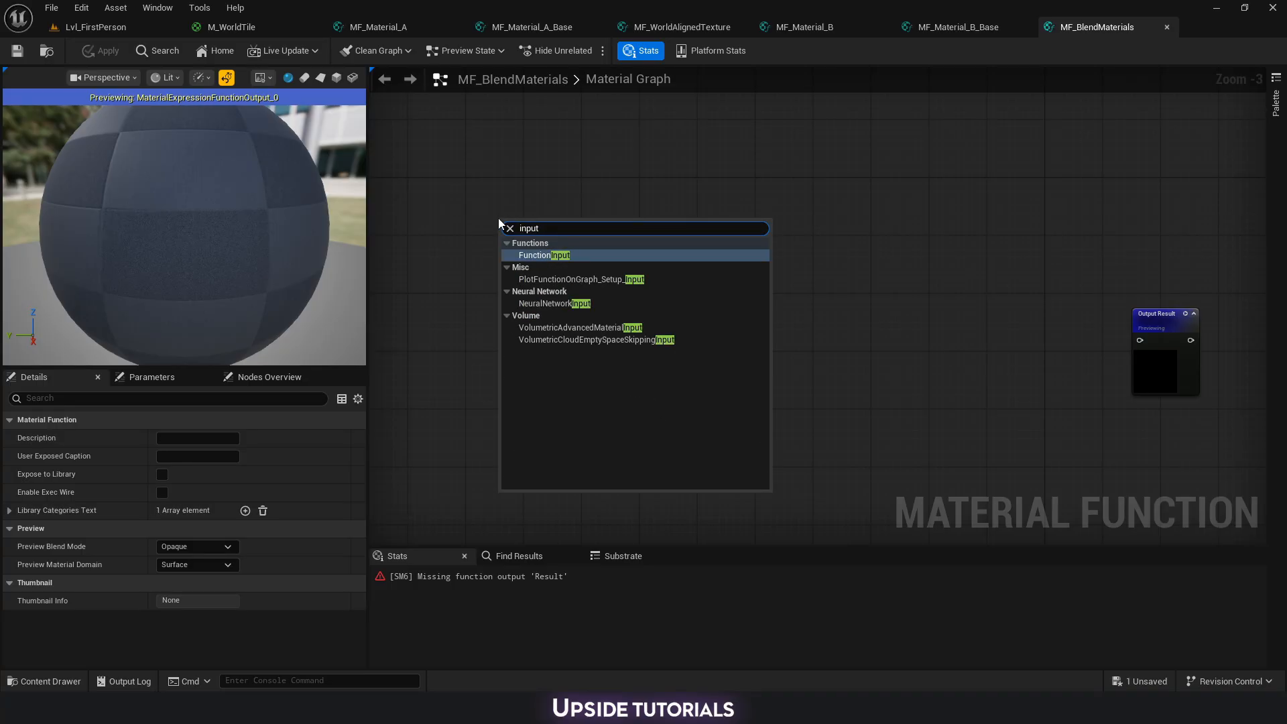
pyautogui.press('Return')
pyautogui.click(222, 474)
pyautogui.click(228, 488)
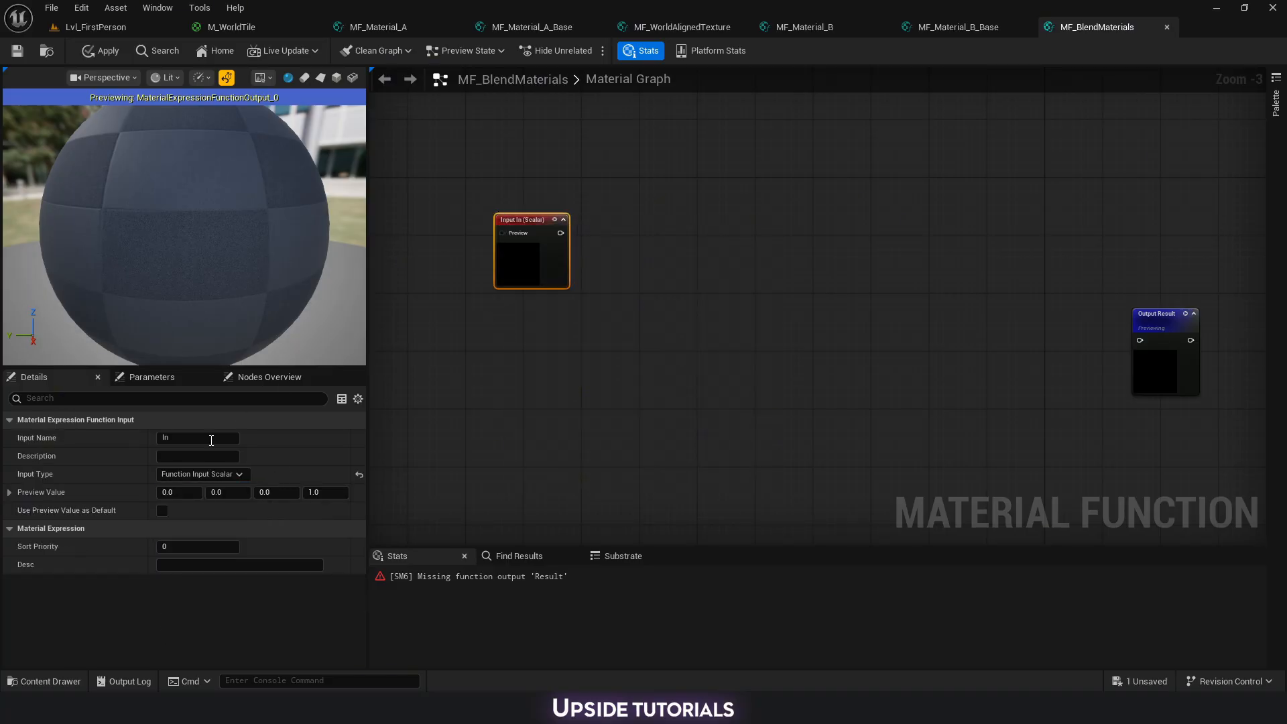
# Name the scalar input Height 1 and move its node slightly farther from the Output Result node.
pyautogui.moveTo(209, 438); pyautogui.dragTo(150, 432)
pyautogui.write('H')
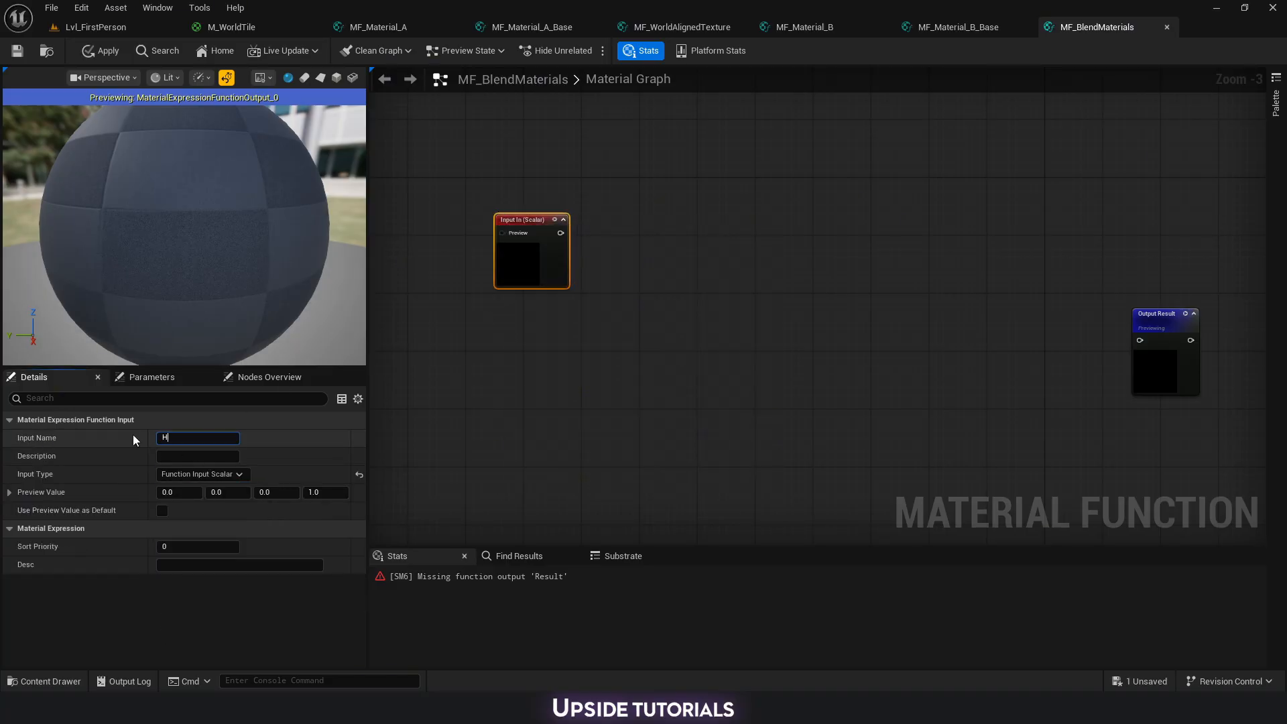
pyautogui.write('eight 1')
pyautogui.press('Return')
pyautogui.click(713, 317)
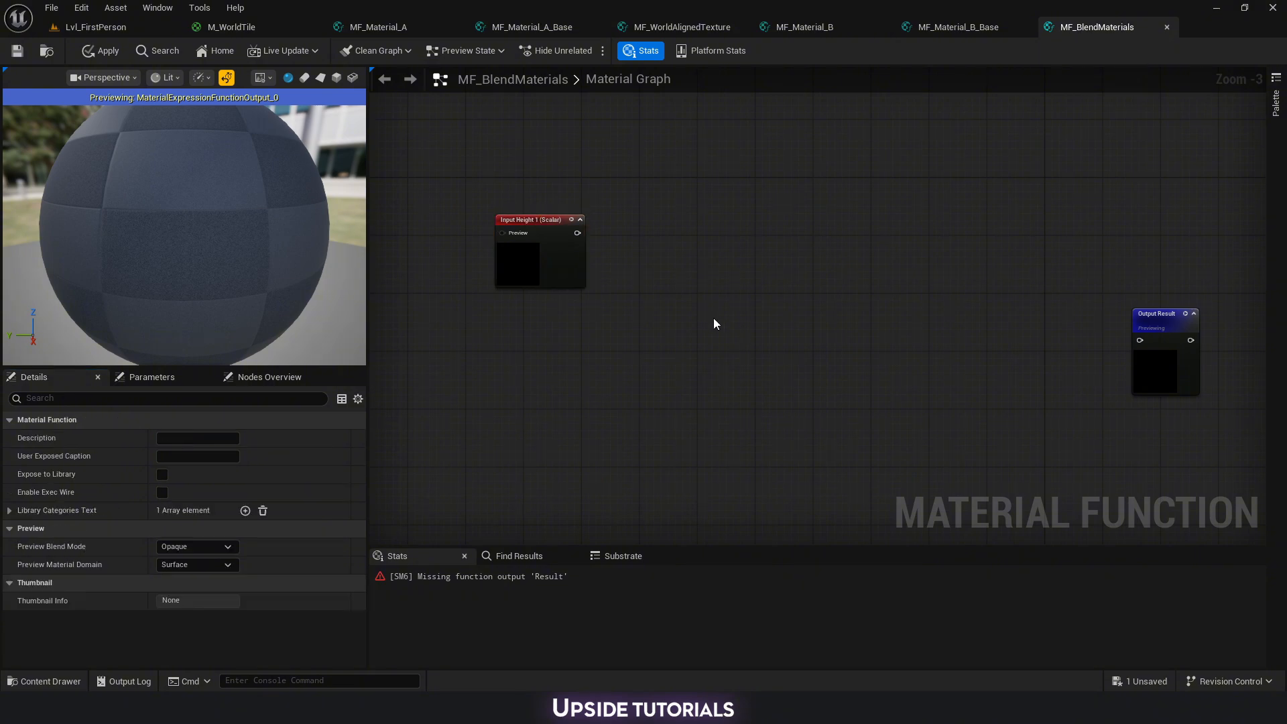
pyautogui.moveTo(575, 233); pyautogui.dragTo(546, 233)
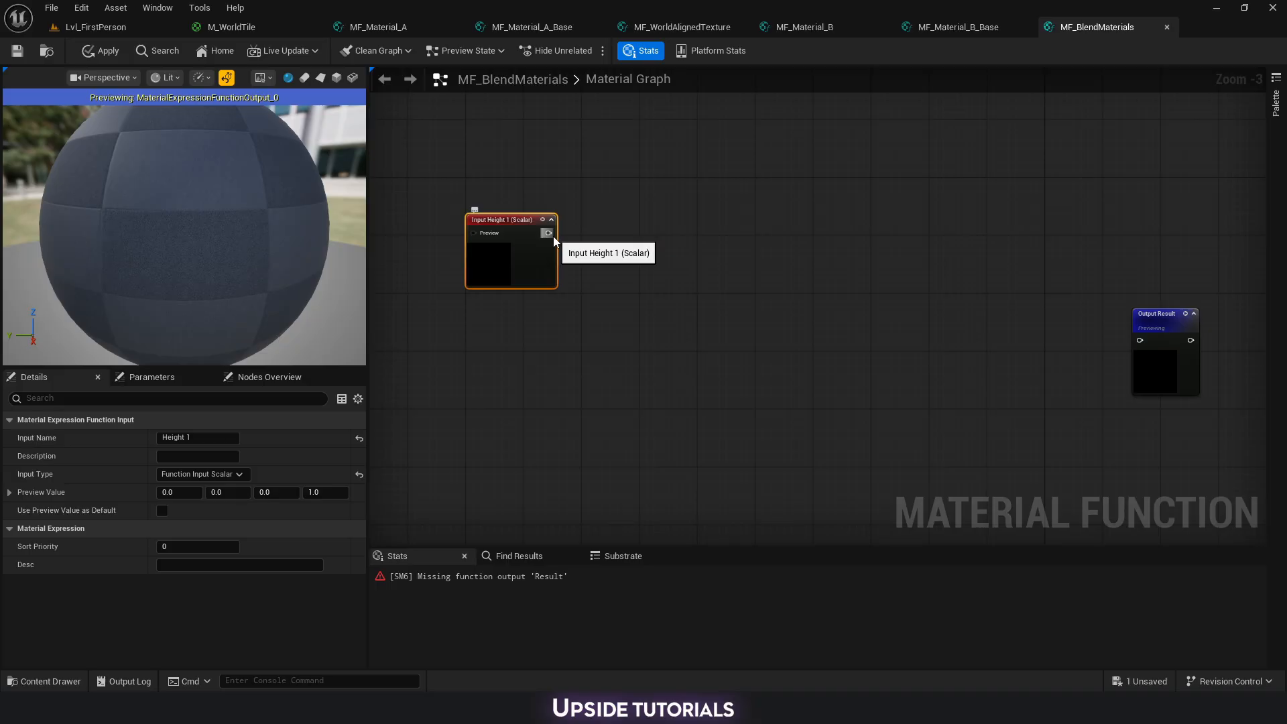
# Add a Saturate node fed by the Height 1 input and align it directly beside that input.
pyautogui.moveTo(549, 234); pyautogui.dragTo(601, 230)
pyautogui.write('sa')
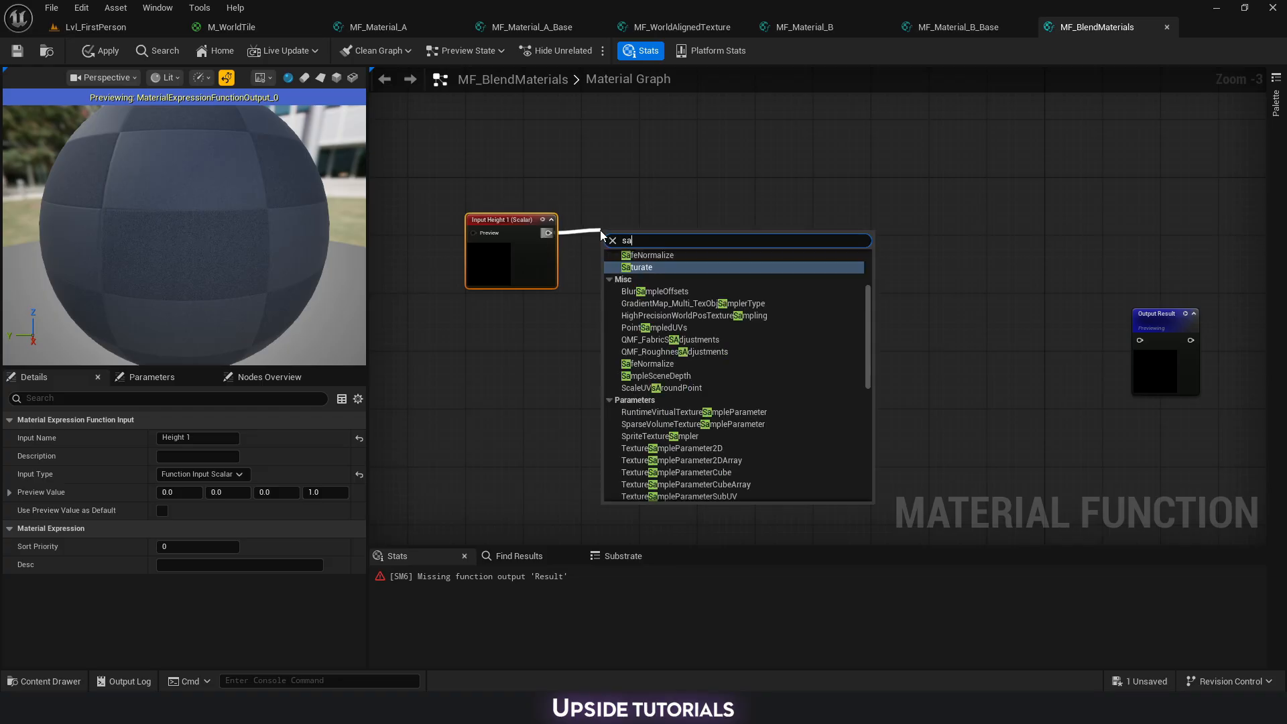
pyautogui.press('Return')
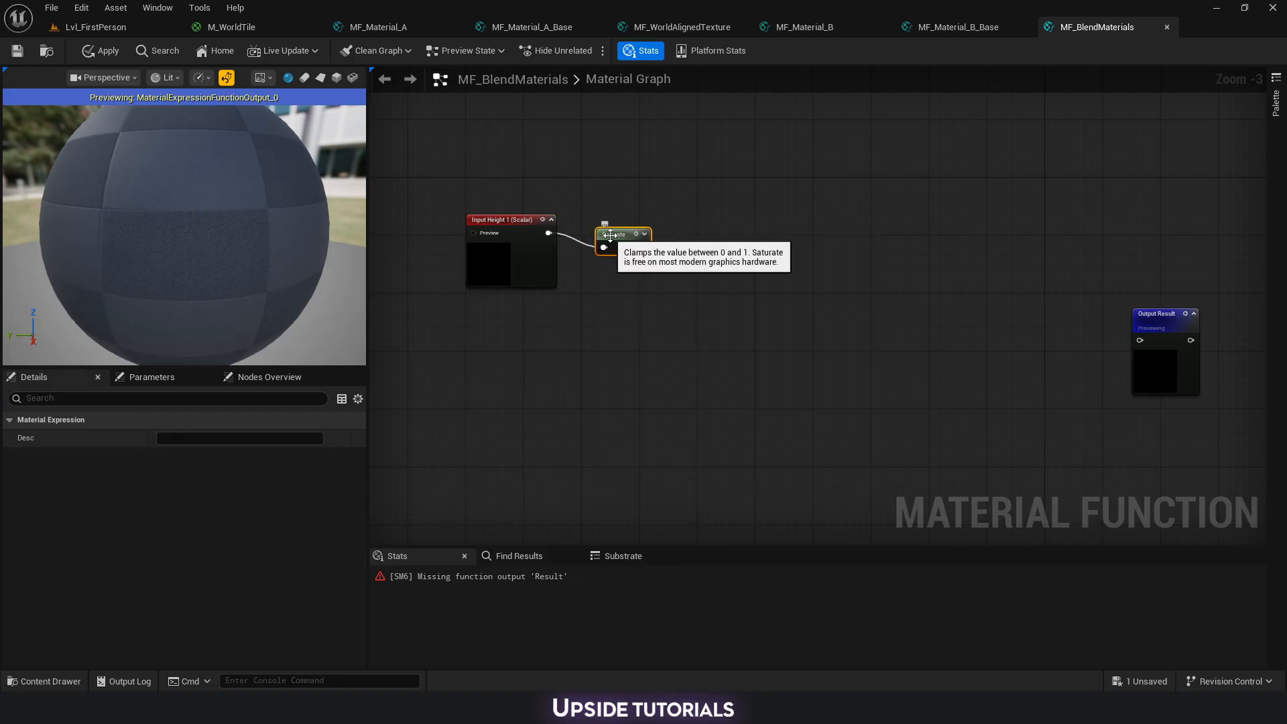
pyautogui.moveTo(600, 224); pyautogui.dragTo(593, 225)
pyautogui.click(680, 286)
pyautogui.moveTo(681, 286); pyautogui.dragTo(701, 264, button='right')
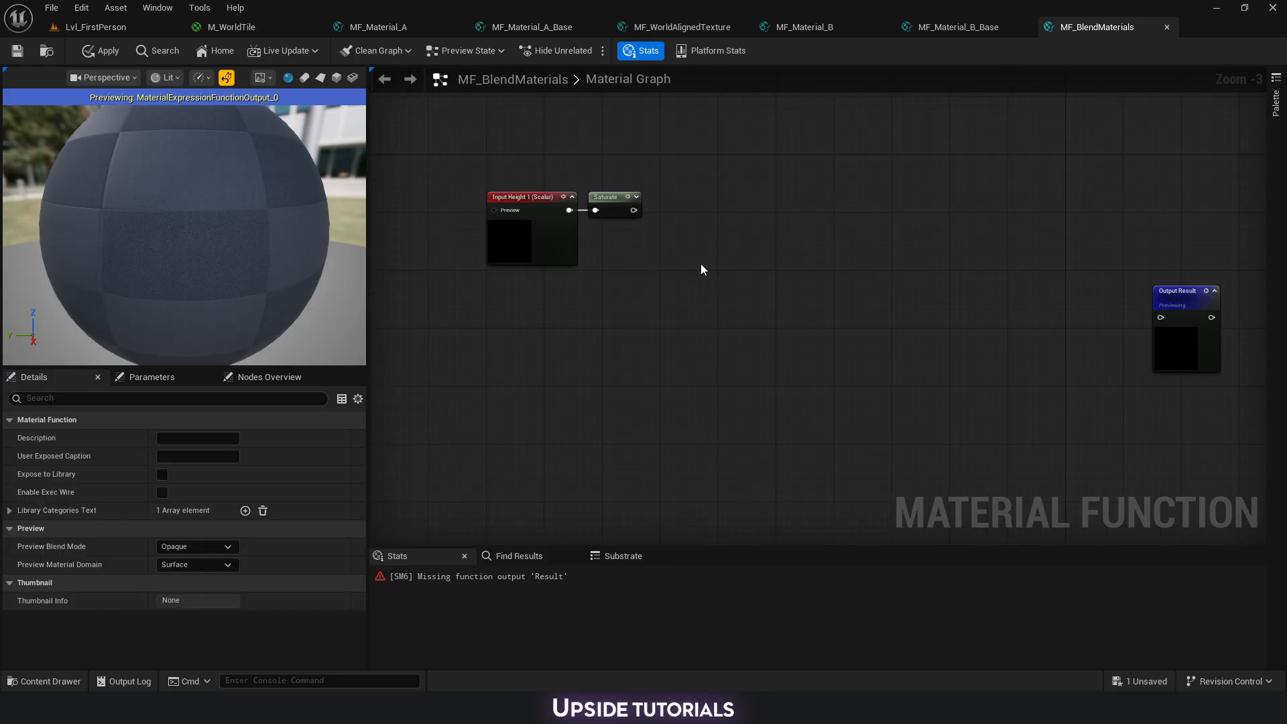
# Add a Lerp node after Saturate and connect the Saturate output to its A input.
pyautogui.click(677, 242)
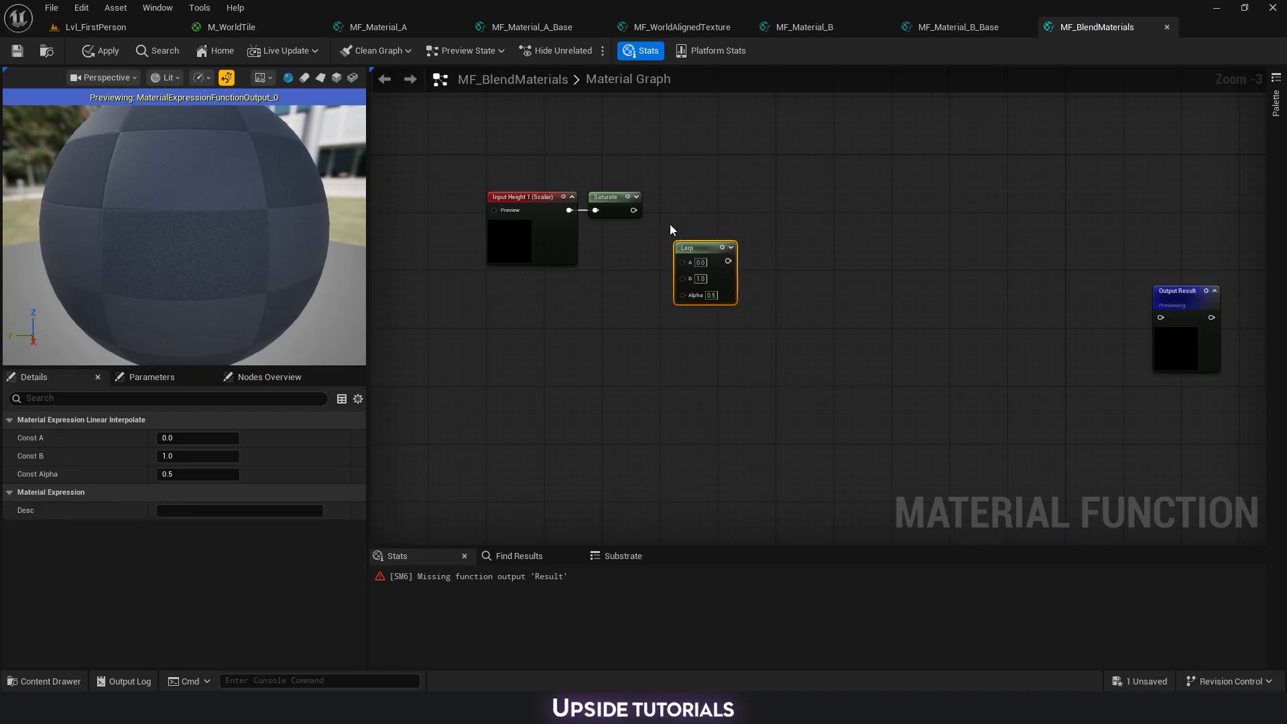
pyautogui.moveTo(683, 263); pyautogui.dragTo(633, 209)
pyautogui.moveTo(503, 353); pyautogui.dragTo(583, 329, button='right')
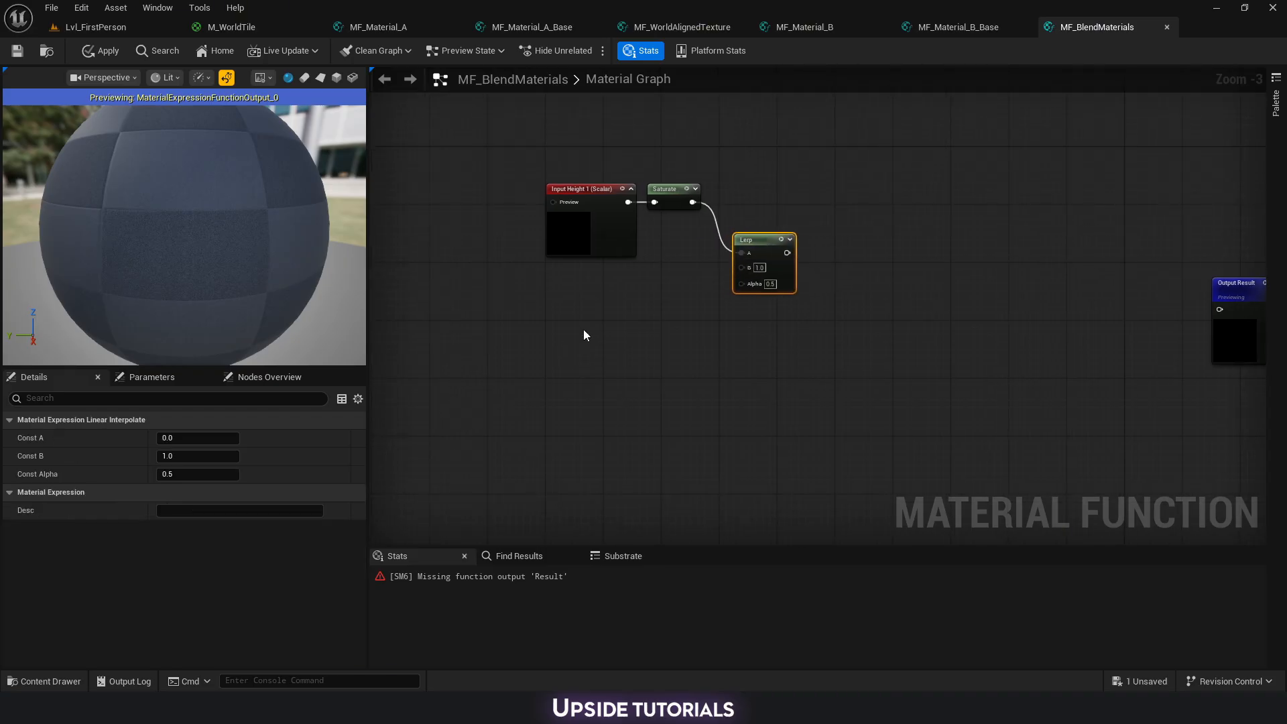
# Duplicate the Height 1 input, place the copy beneath the original and rename it Height 2.
pyautogui.click(593, 211)
pyautogui.hotkey('ctrl', 'c')
pyautogui.hotkey('ctrl', 'v')
pyautogui.moveTo(621, 368); pyautogui.dragTo(598, 350)
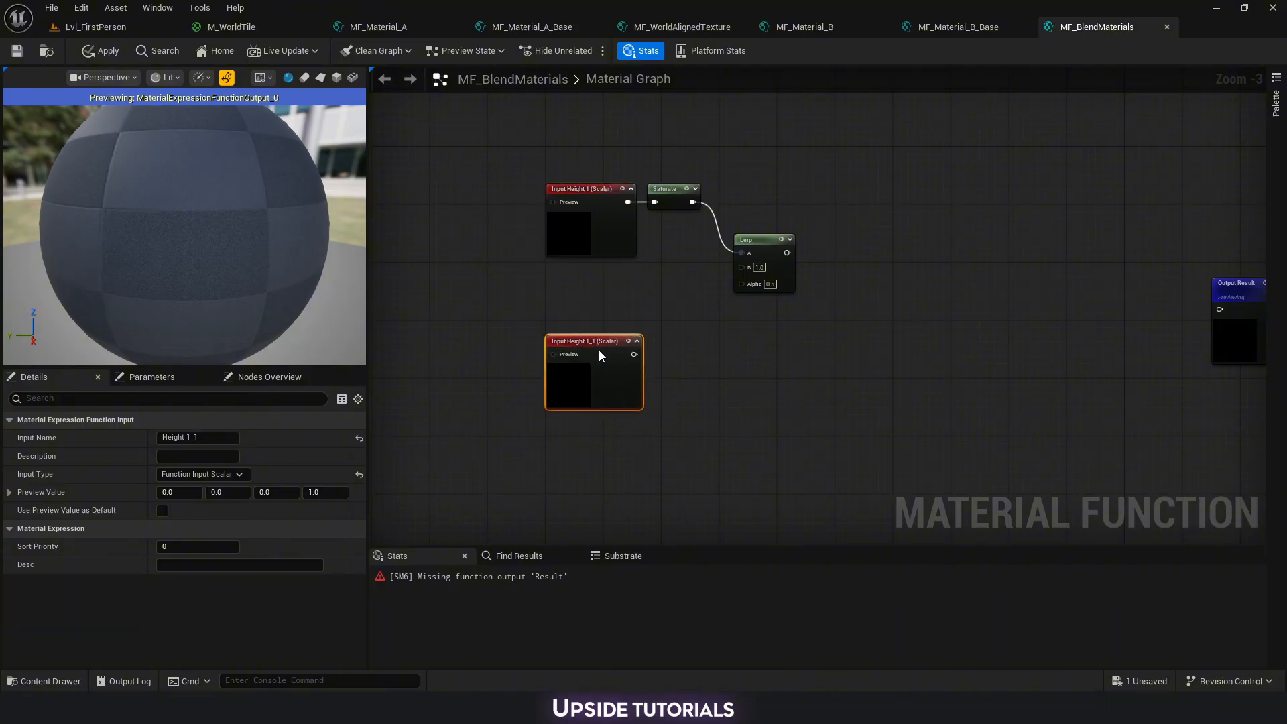
pyautogui.doubleClick(190, 440)
pyautogui.write('2')
pyautogui.press('Return')
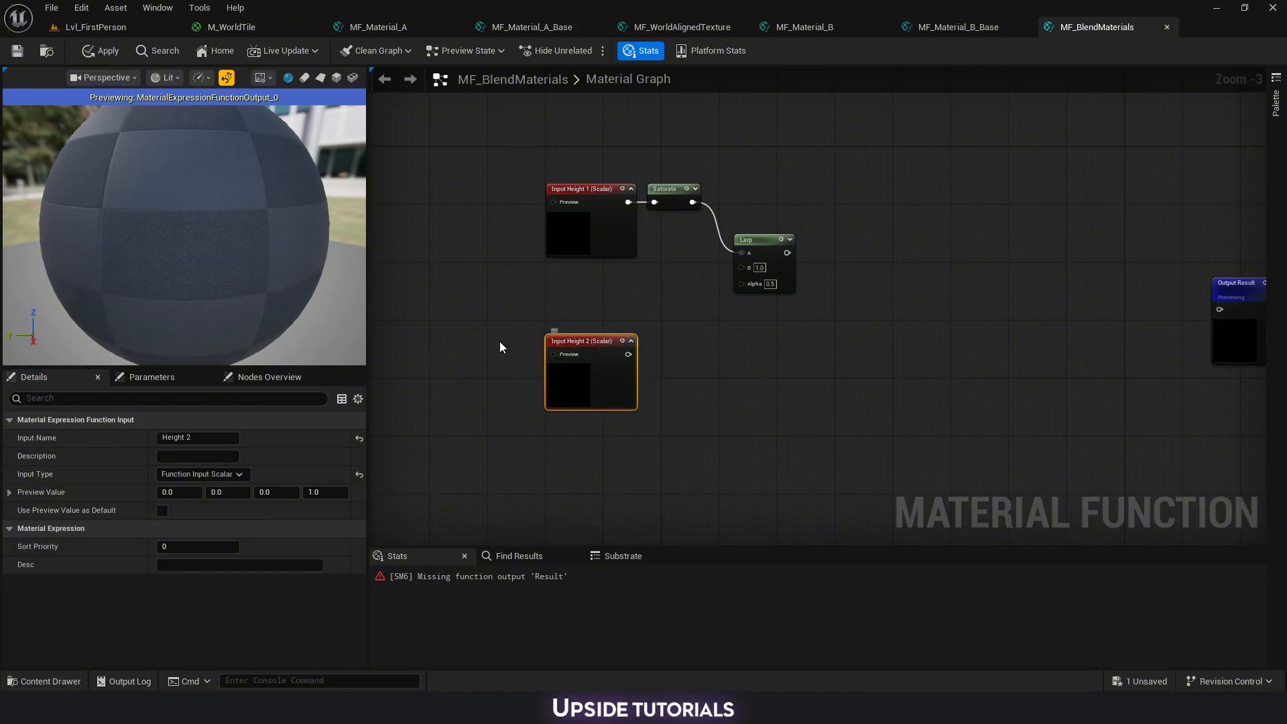
# Feed a constant of 0 into Height 2's preview and add a Function Input Scalar named Mix below it.
pyautogui.moveTo(500, 340); pyautogui.dragTo(537, 347, button='right')
pyautogui.rightClick(515, 412)
pyautogui.write('input')
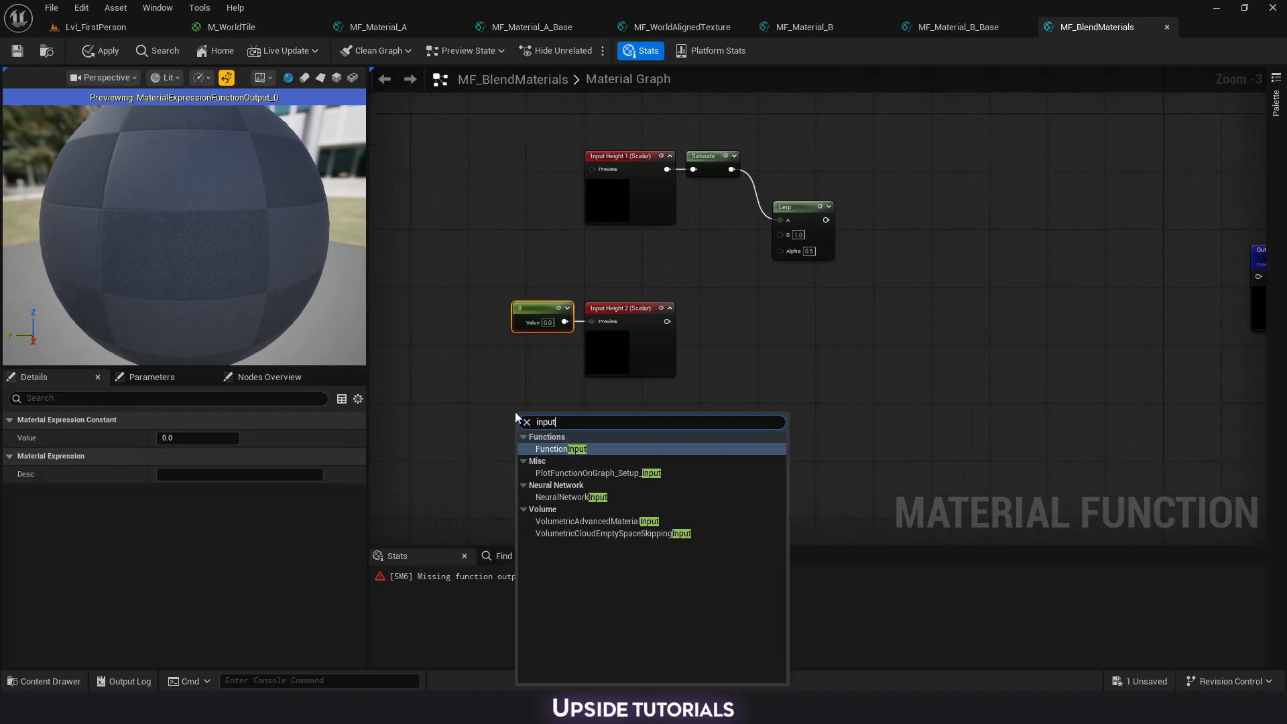
pyautogui.press('Return')
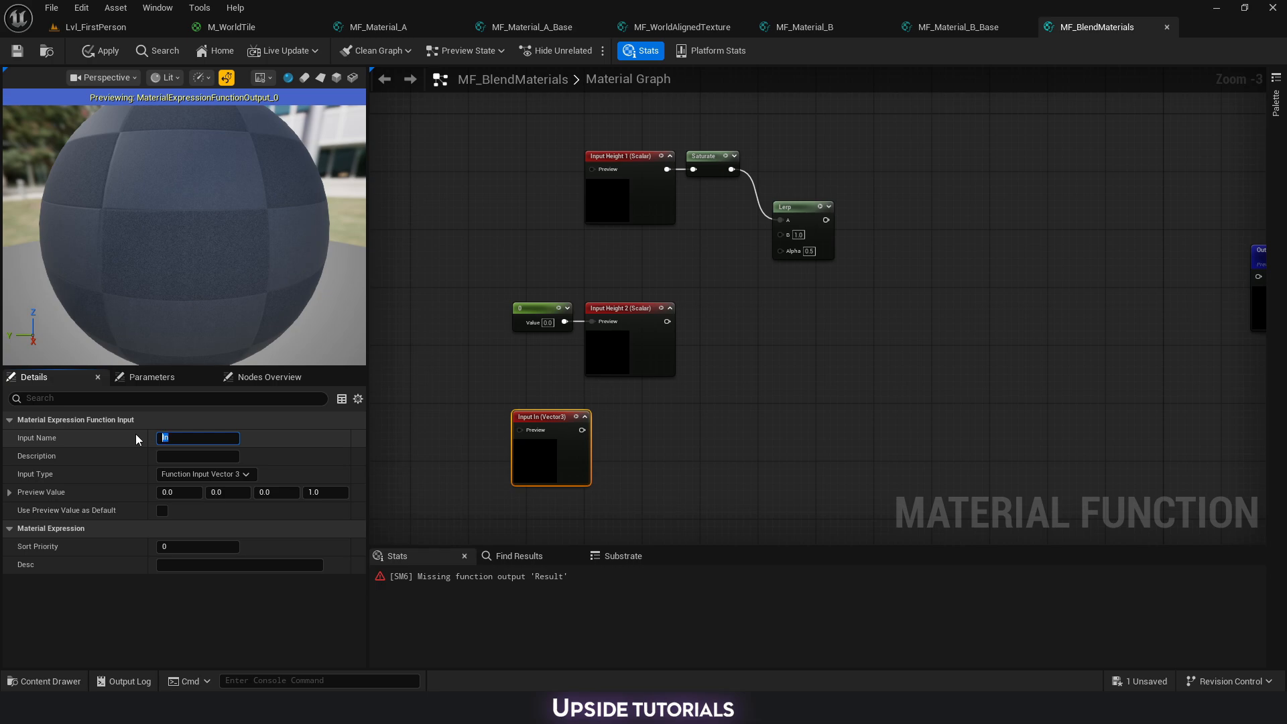
pyautogui.press('Return')
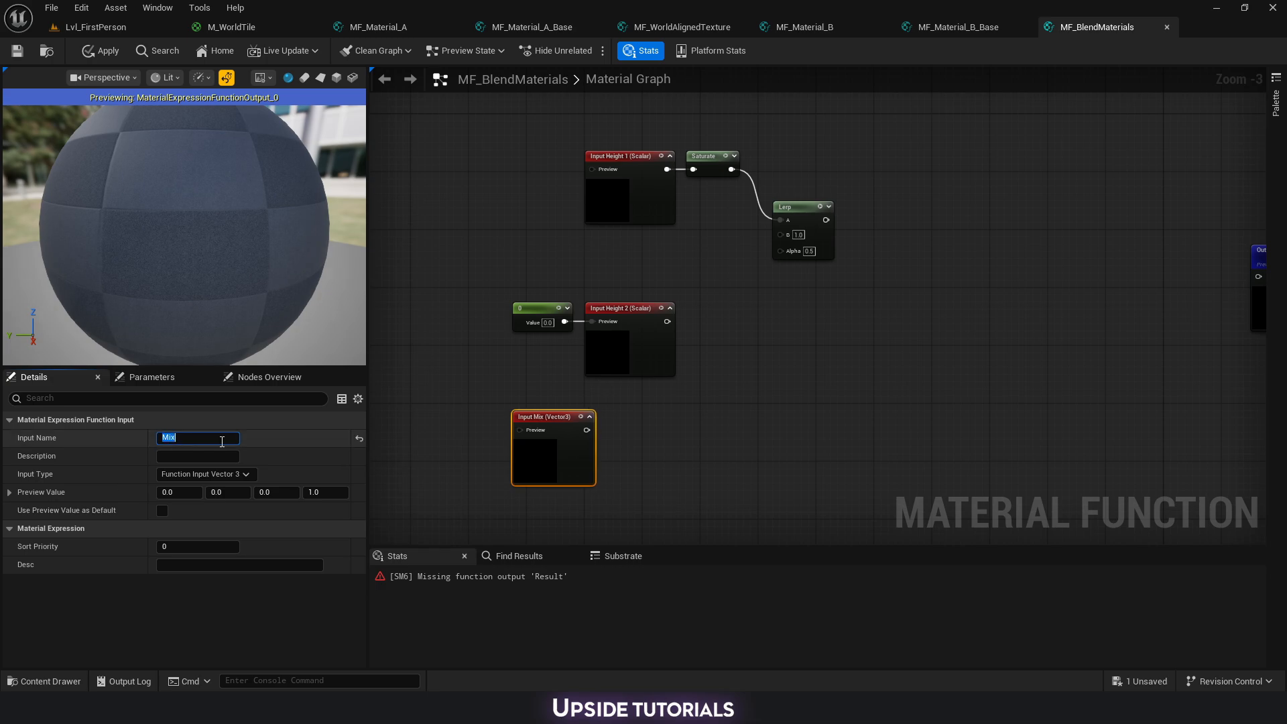
pyautogui.click(226, 473)
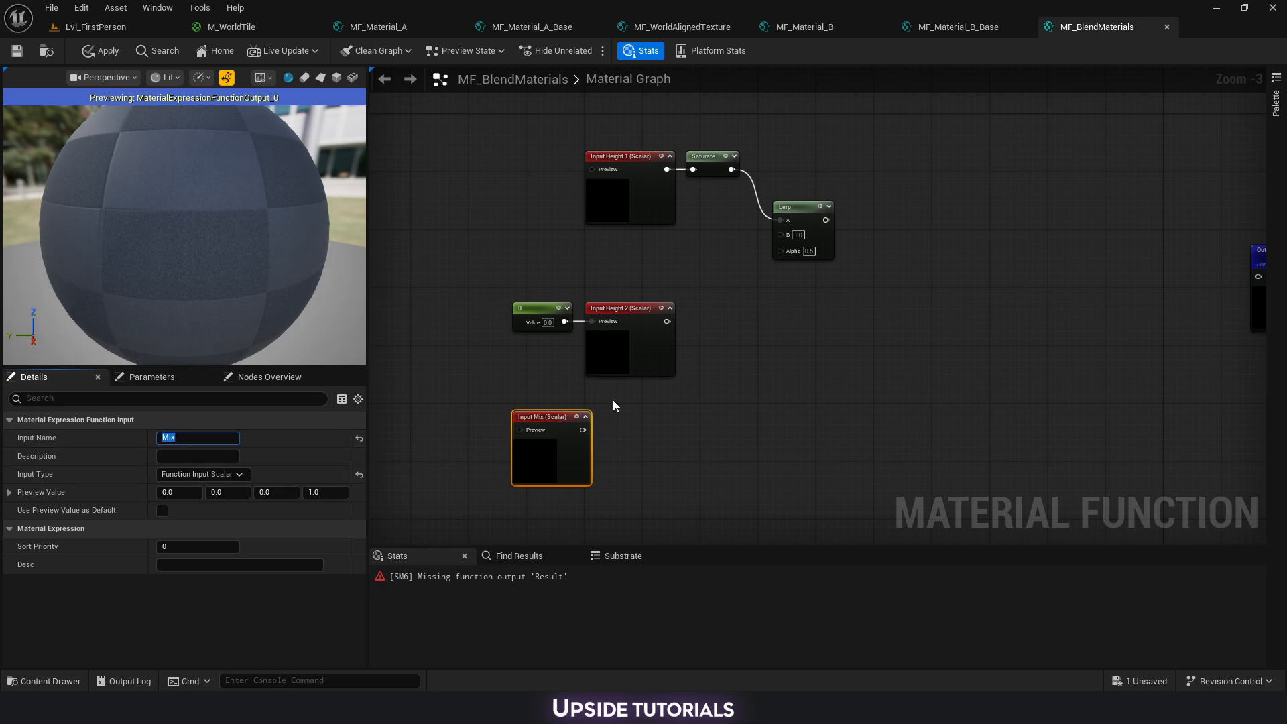
pyautogui.moveTo(548, 426); pyautogui.dragTo(546, 421)
pyautogui.moveTo(666, 423); pyautogui.dragTo(646, 396, button='right')
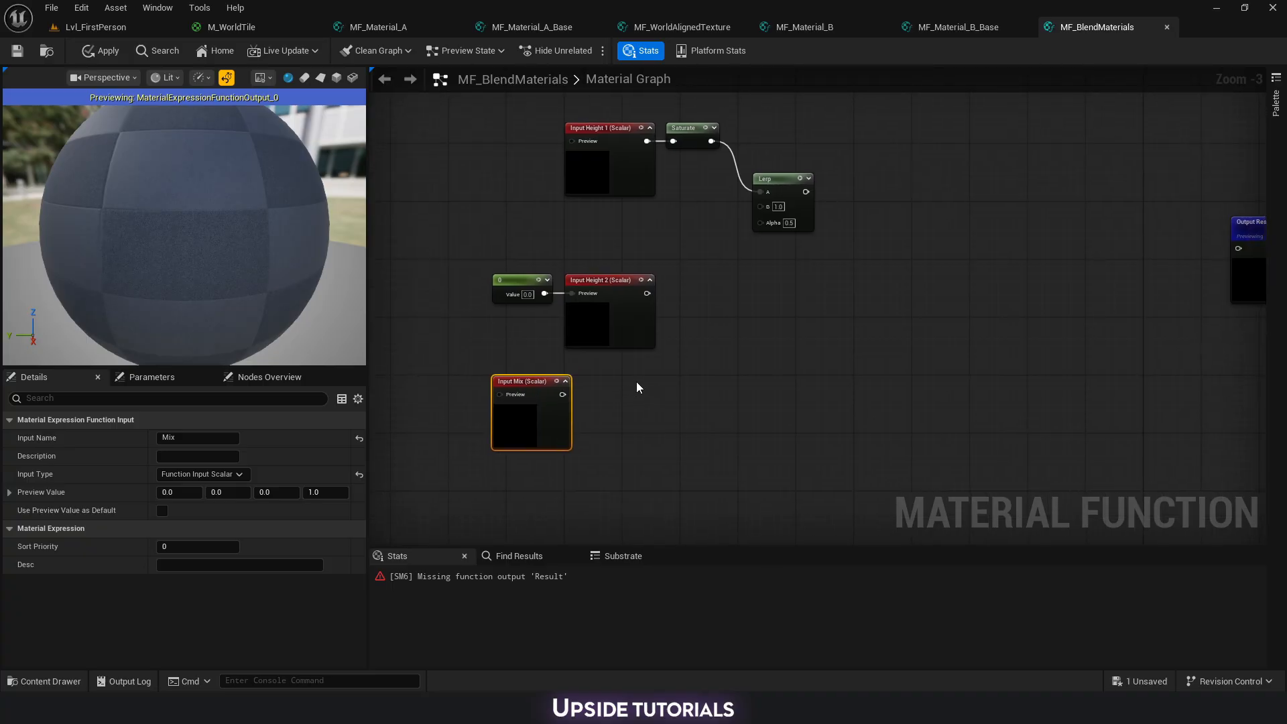
# Multiply Mix by a constant of 100, and connect Height 2 to the Lerp's B and the product to its Alpha.
pyautogui.click(637, 388)
pyautogui.moveTo(649, 388); pyautogui.dragTo(567, 396)
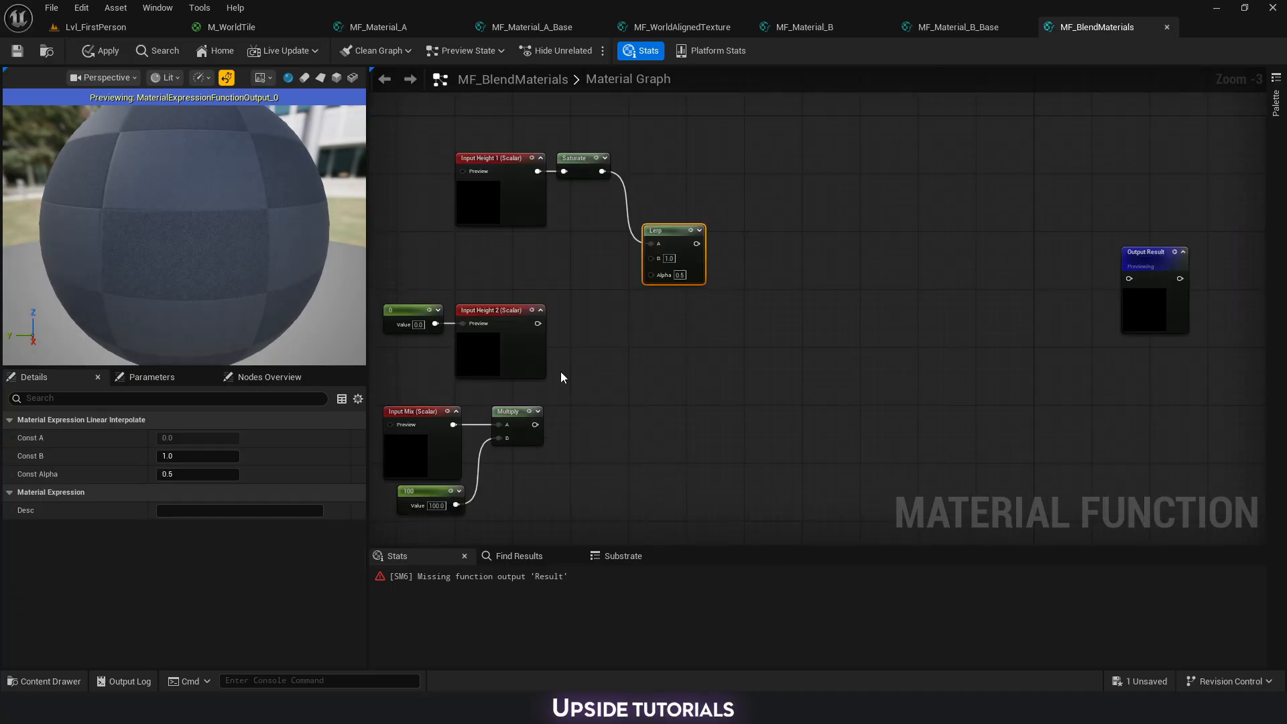
pyautogui.moveTo(539, 324); pyautogui.dragTo(534, 424)
pyautogui.click(758, 395)
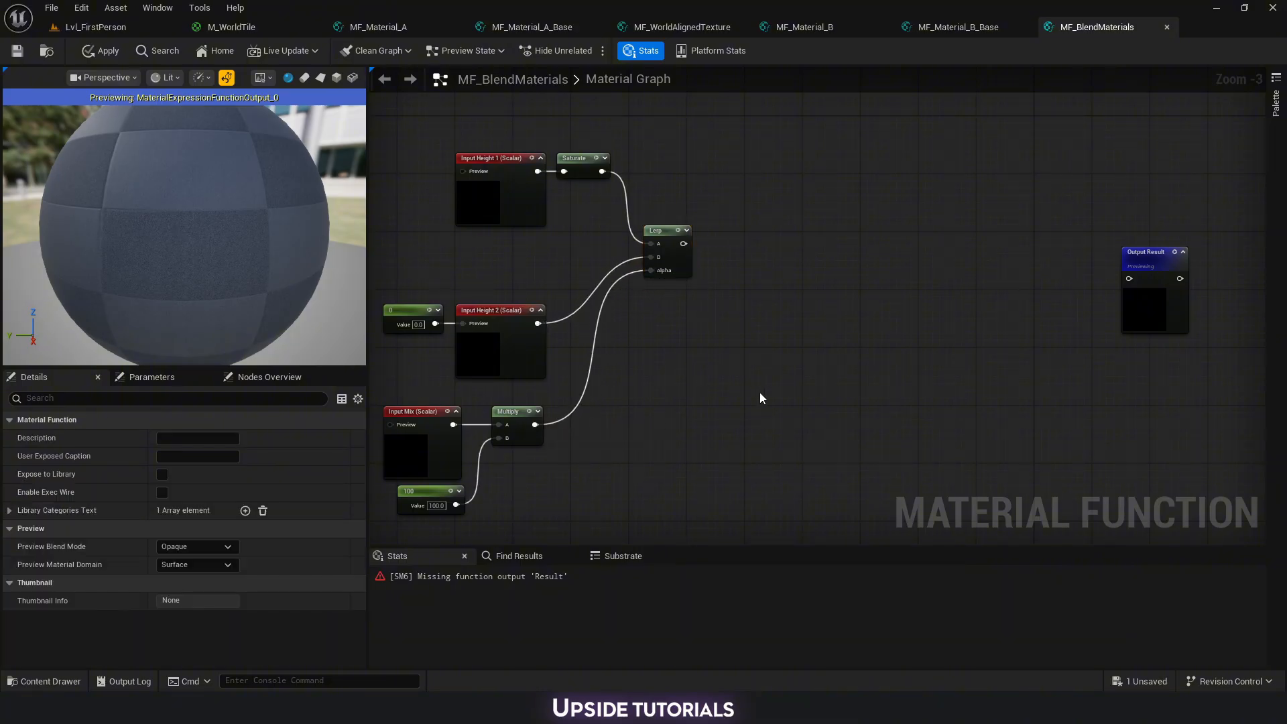
# Review the height Lerp network, and examine the outputs of the Material A and Material B chains in M_WorldTile.
pyautogui.moveTo(758, 395); pyautogui.dragTo(731, 436, button='right')
pyautogui.moveTo(705, 383); pyautogui.dragTo(643, 373, button='right')
pyautogui.moveTo(652, 239); pyautogui.dragTo(979, 448)
pyautogui.moveTo(750, 335); pyautogui.dragTo(865, 321, button='right')
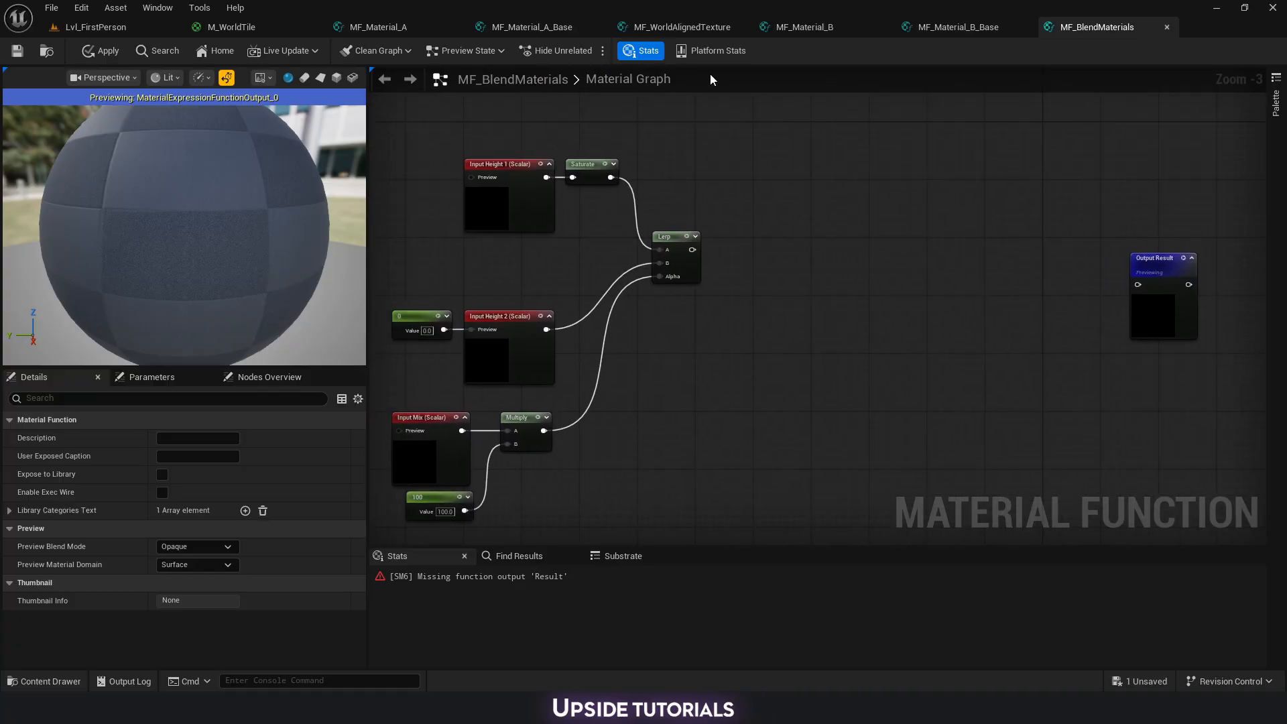
pyautogui.click(958, 29)
pyautogui.moveTo(963, 464); pyautogui.dragTo(471, 330)
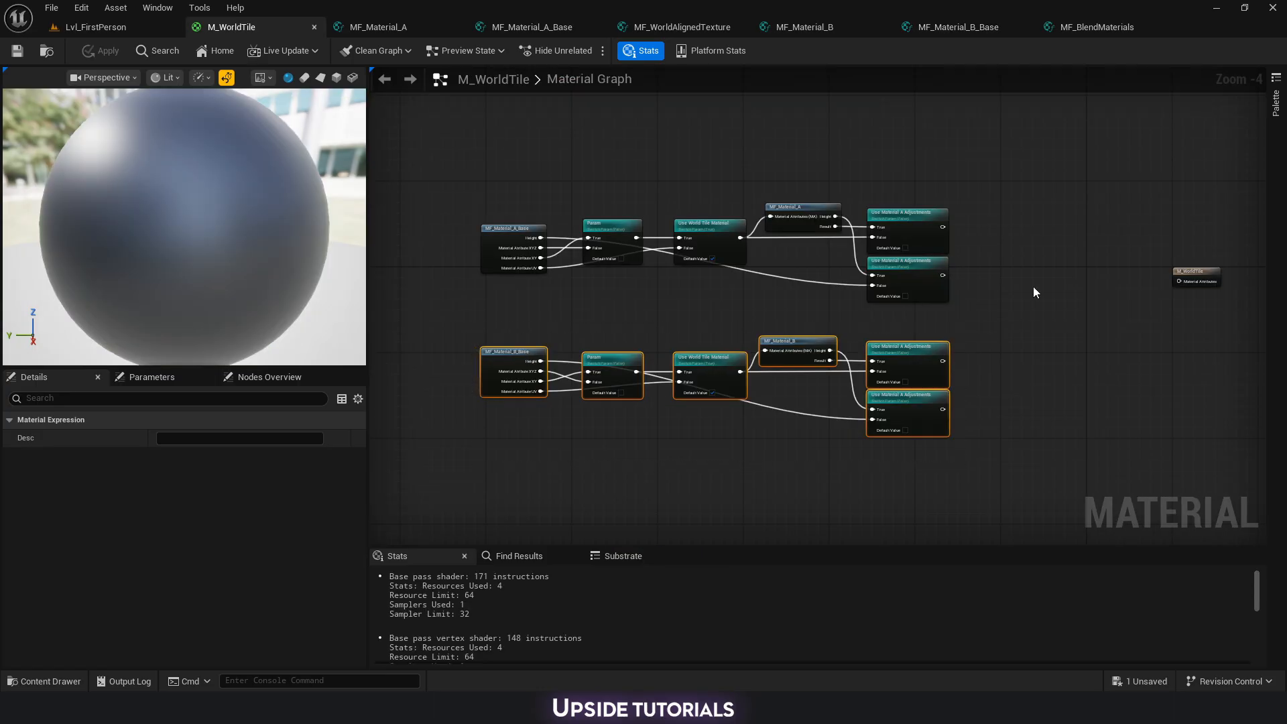
pyautogui.moveTo(990, 243); pyautogui.dragTo(1147, 340)
pyautogui.moveTo(1147, 340); pyautogui.dragTo(1183, 415, button='right')
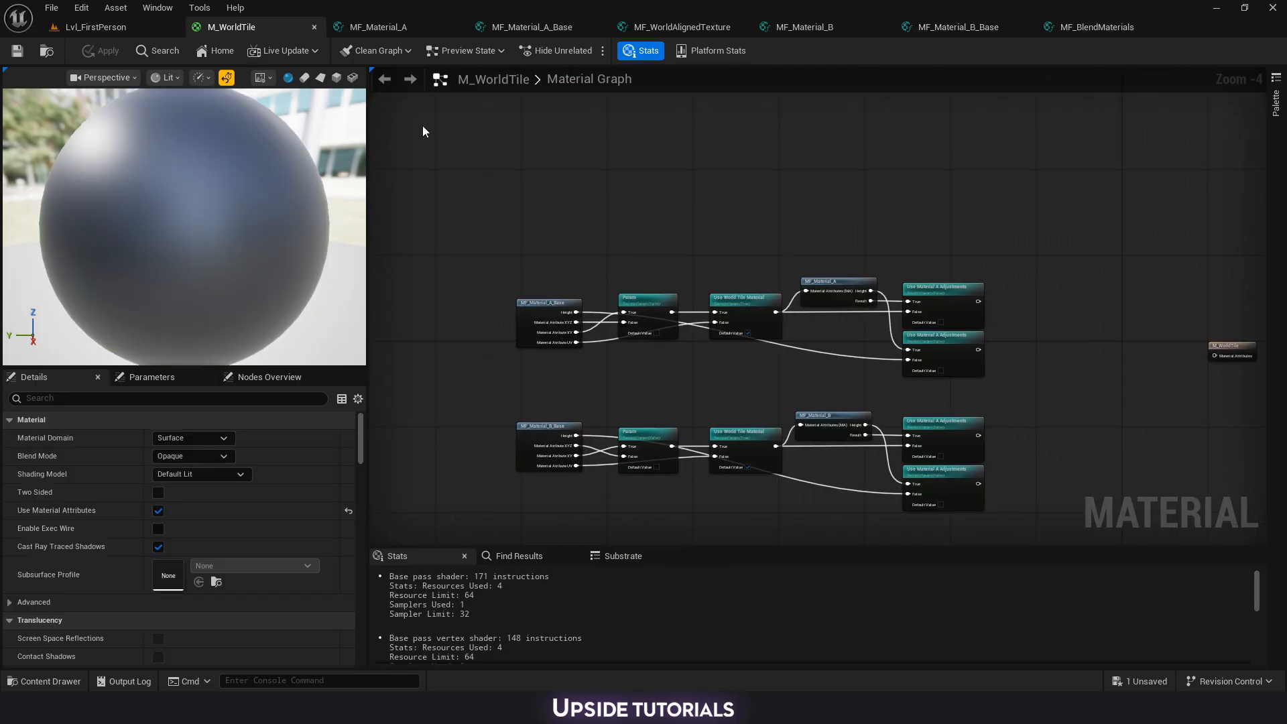
pyautogui.moveTo(423, 129); pyautogui.dragTo(541, 247)
pyautogui.moveTo(848, 215); pyautogui.dragTo(769, 195, button='right')
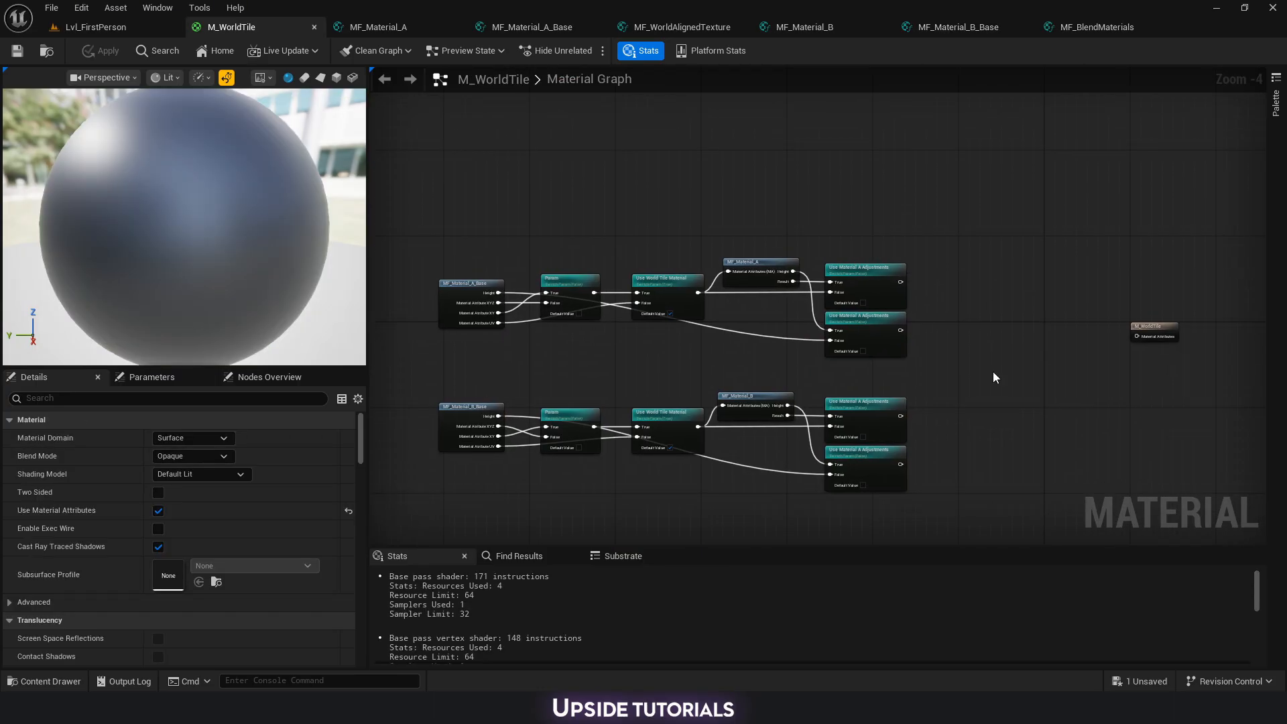
pyautogui.moveTo(993, 372); pyautogui.dragTo(997, 337, button='right')
pyautogui.moveTo(421, 137); pyautogui.dragTo(464, 203, button='right')
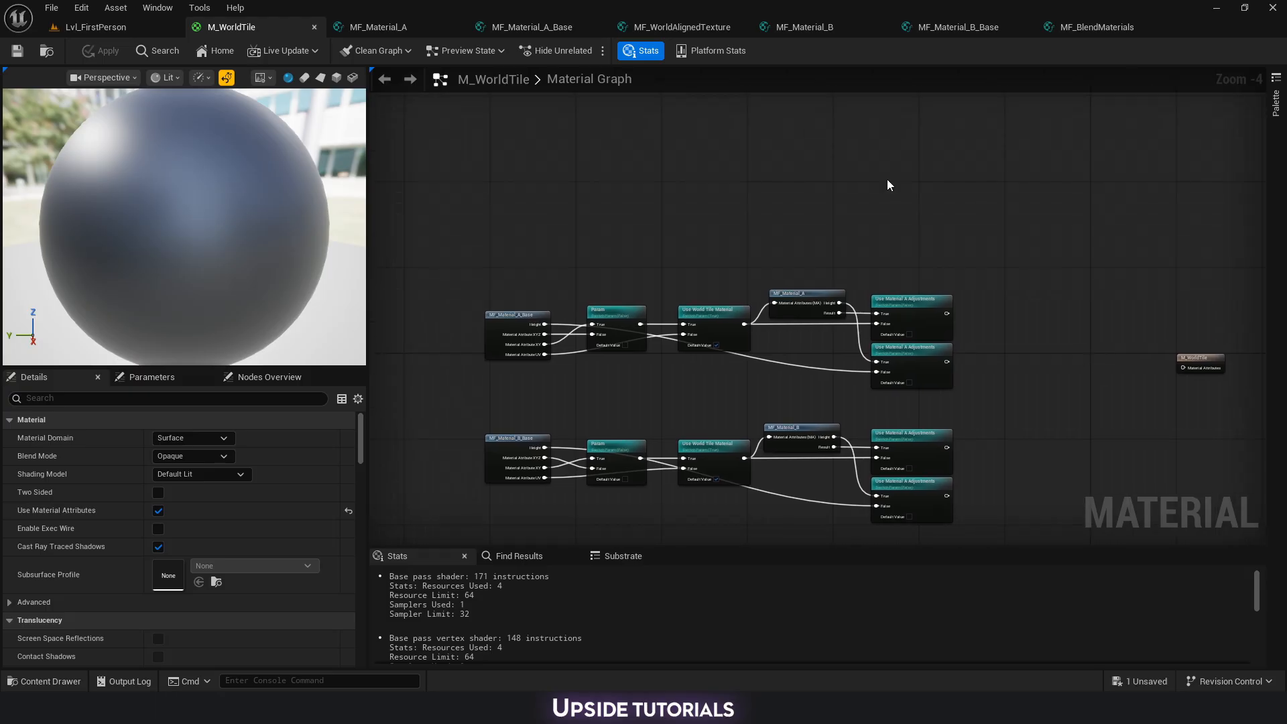
# Return to MF_BlendMaterials and add a OneMinus node fed by the Lerp output, aligned beside the Lerp.
pyautogui.click(1095, 27)
pyautogui.moveTo(692, 250); pyautogui.dragTo(761, 250)
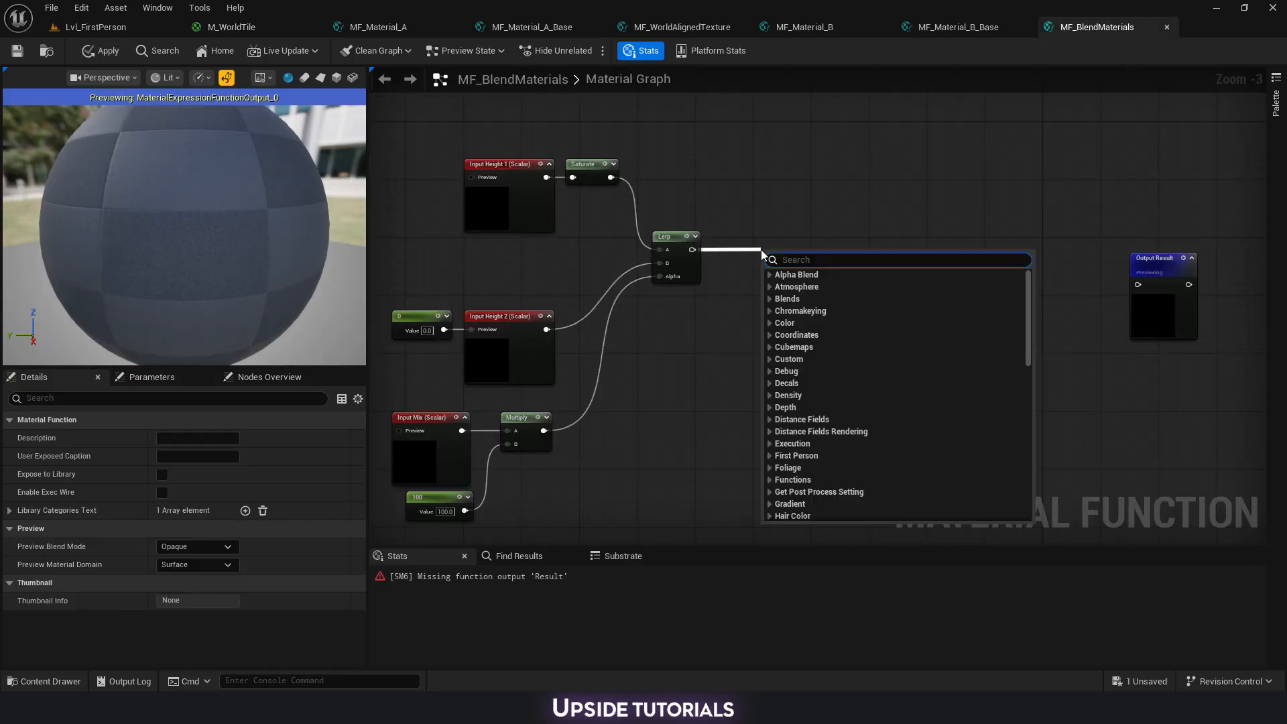
pyautogui.write('one')
pyautogui.press('Return')
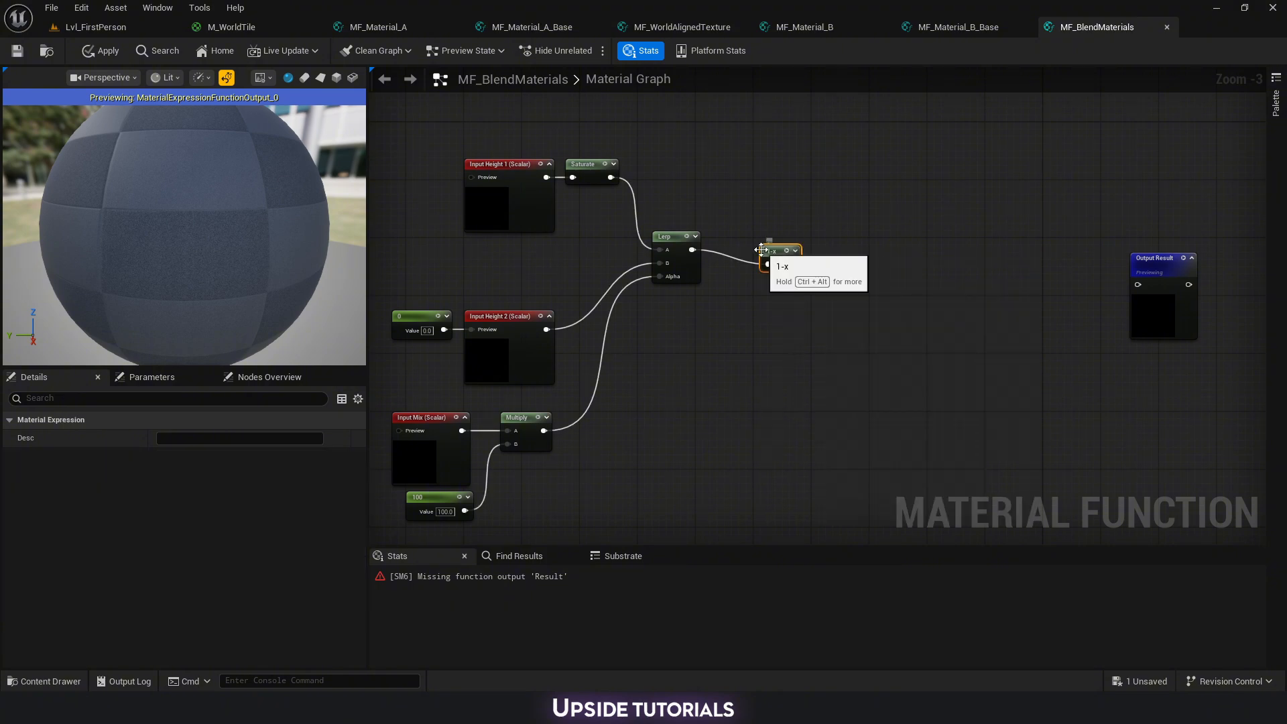
pyautogui.moveTo(769, 258); pyautogui.dragTo(734, 244)
# Add a Multiply node in line with OneMinus, taking the OneMinus output as its A input.
pyautogui.press('m')
pyautogui.click(876, 237)
pyautogui.moveTo(884, 258); pyautogui.dragTo(840, 239)
# Add a FunctionInput node beneath OneMinus and name it Expand.
pyautogui.rightClick(729, 322)
pyautogui.write('input')
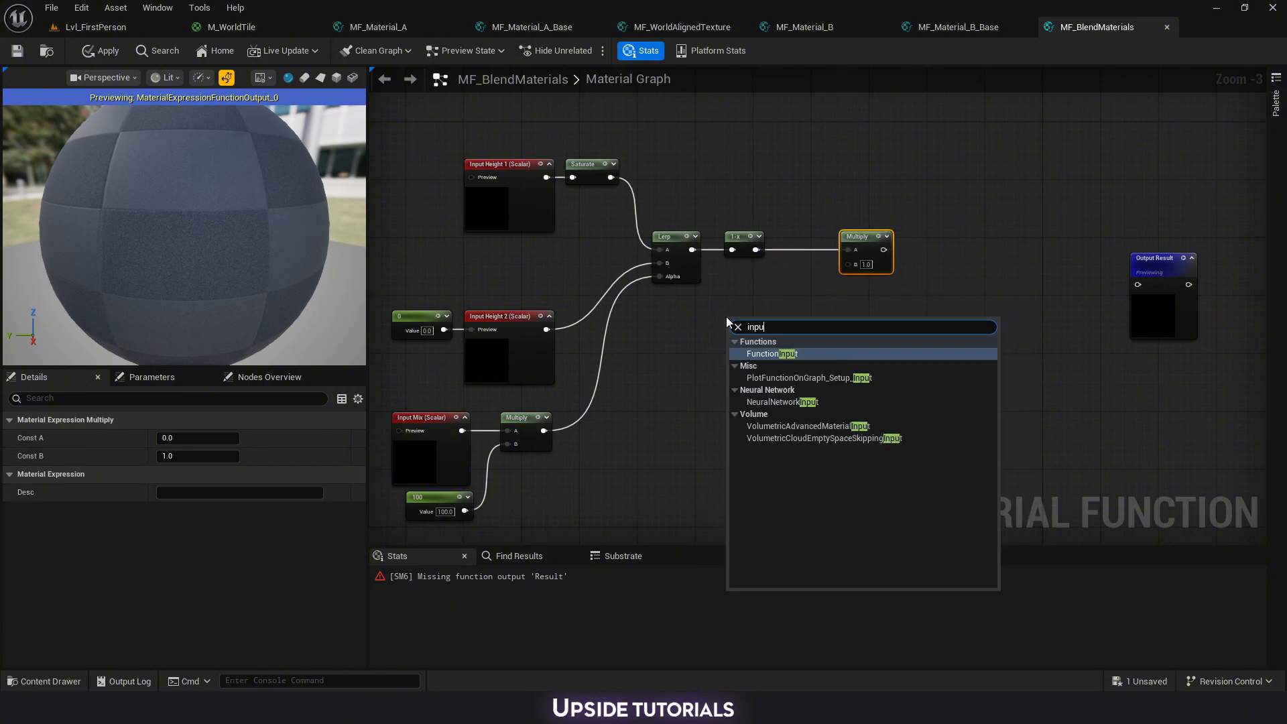
pyautogui.press('Return')
pyautogui.moveTo(726, 316); pyautogui.dragTo(720, 295)
pyautogui.click(197, 438)
pyautogui.write('Con')
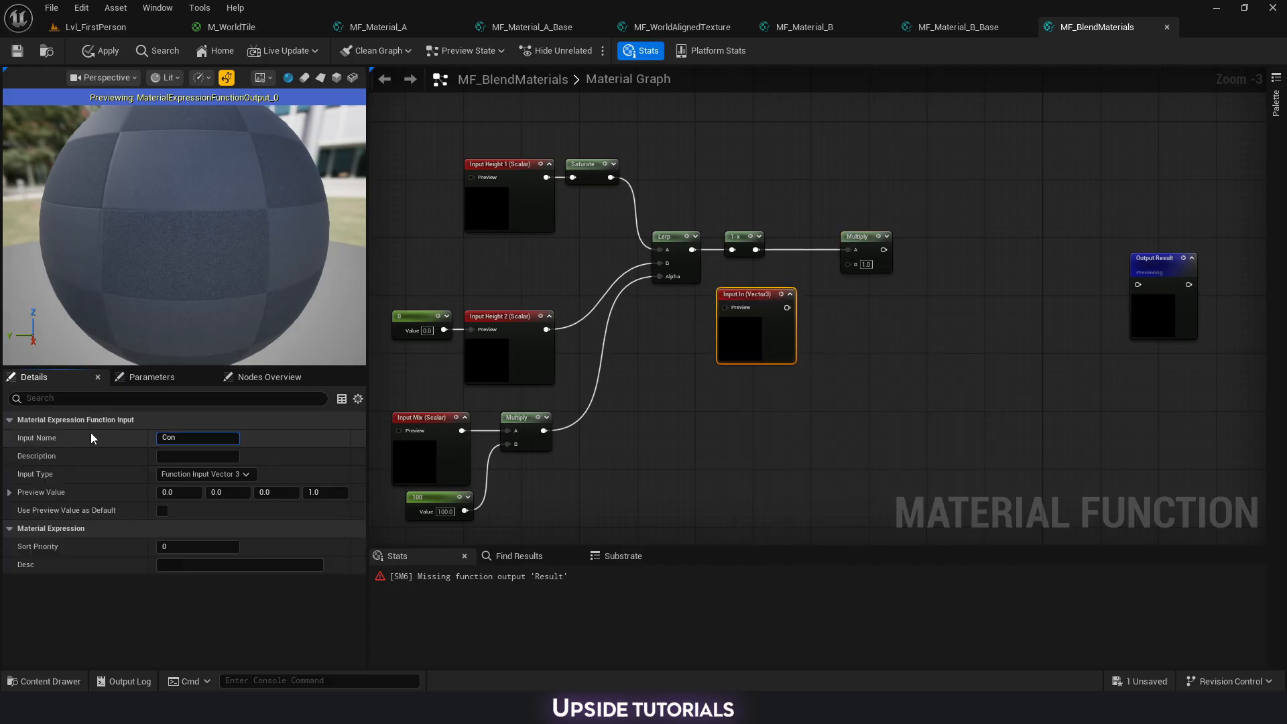
pyautogui.write('ta')
pyautogui.hotkey('ctrl', 'a')
pyautogui.write('Expand')
pyautogui.press('Return')
# Set the Expand input's type to Function Input Scalar and connect it to the B input of the Multiply node after OneMinus.
pyautogui.click(840, 350)
pyautogui.click(771, 334)
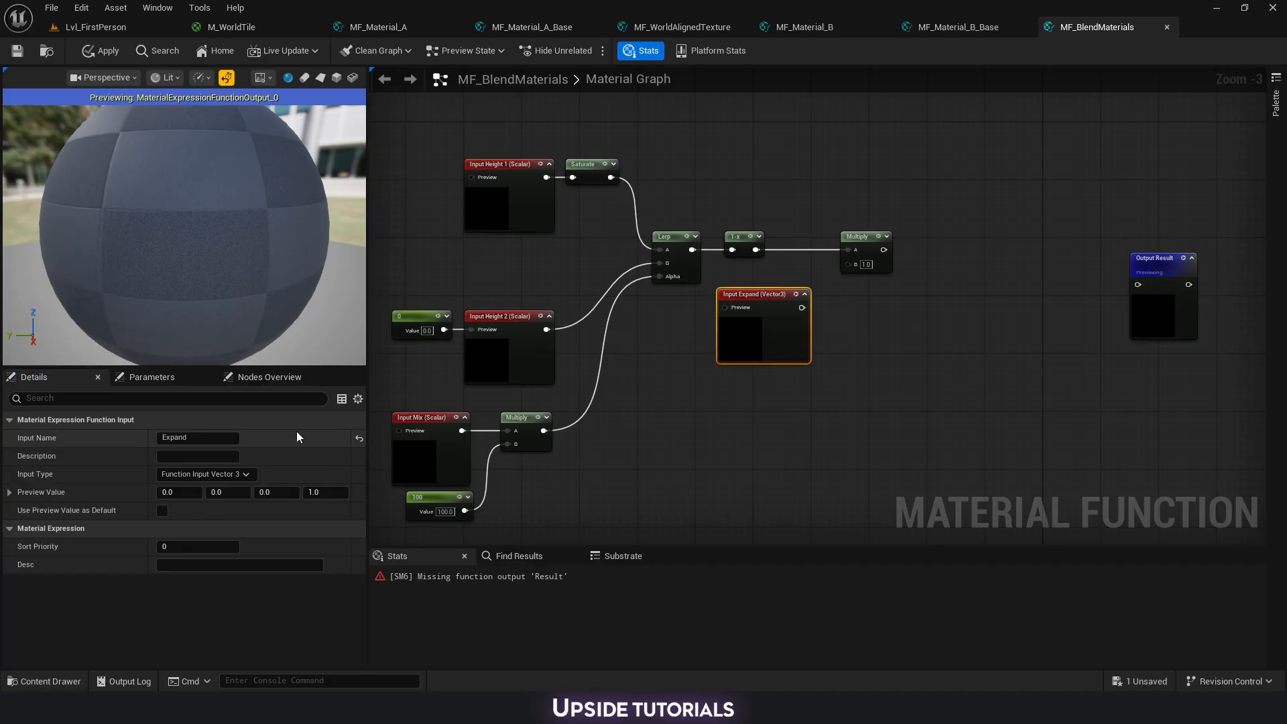
pyautogui.click(204, 474)
pyautogui.click(194, 487)
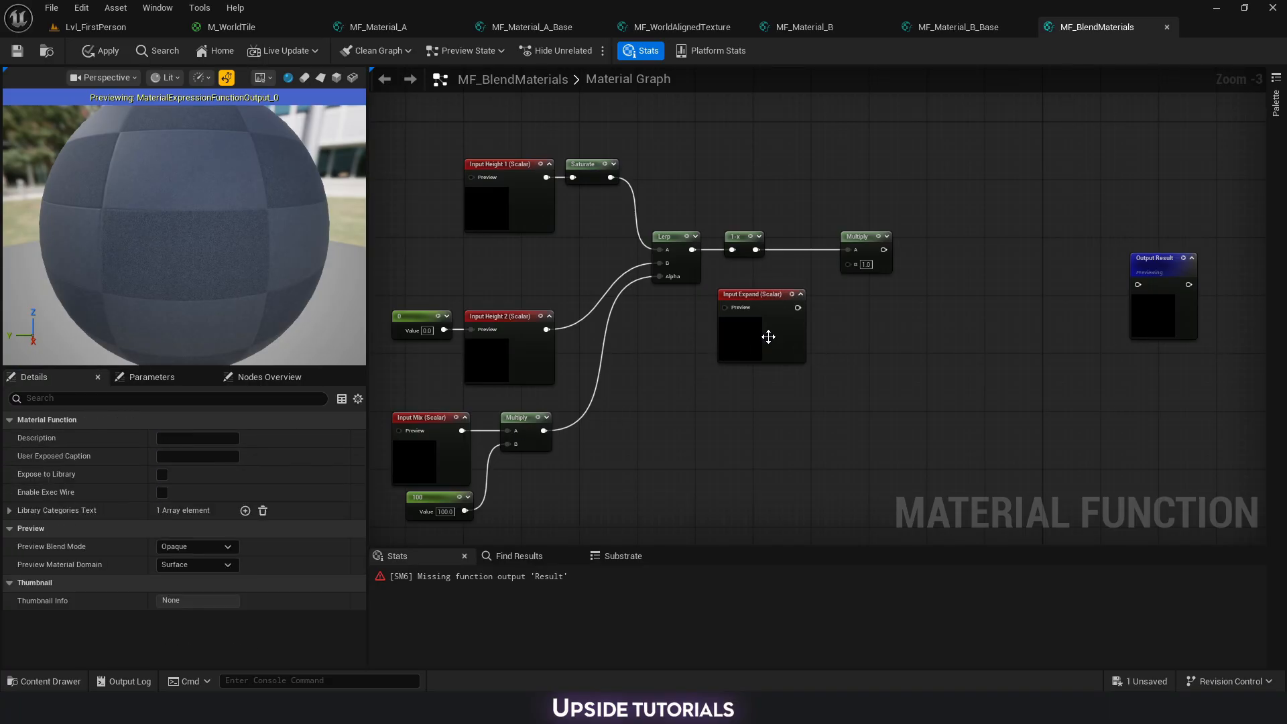
pyautogui.moveTo(768, 336); pyautogui.dragTo(850, 264)
pyautogui.click(847, 389)
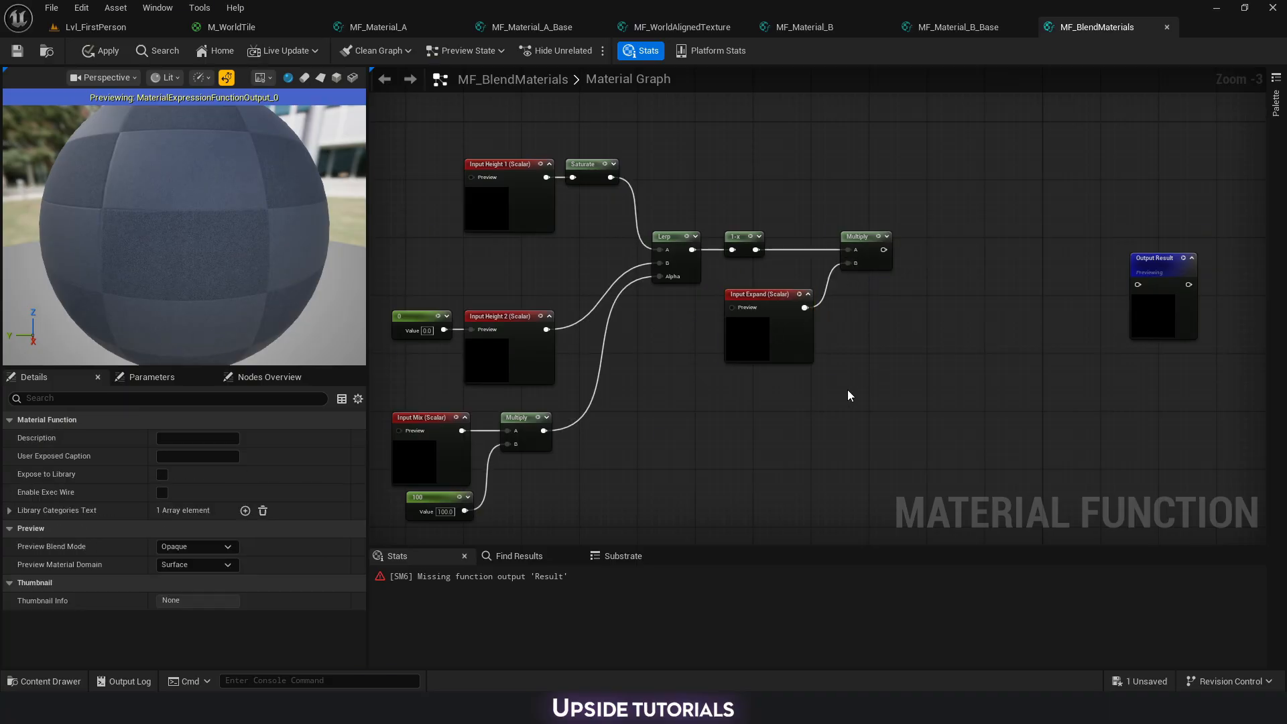
# Add a Subtract node fed by the output of the Multiply that combines OneMinus and Expand.
pyautogui.moveTo(780, 446); pyautogui.dragTo(740, 381, button='right')
pyautogui.moveTo(844, 185); pyautogui.dragTo(871, 250)
pyautogui.write('subtract')
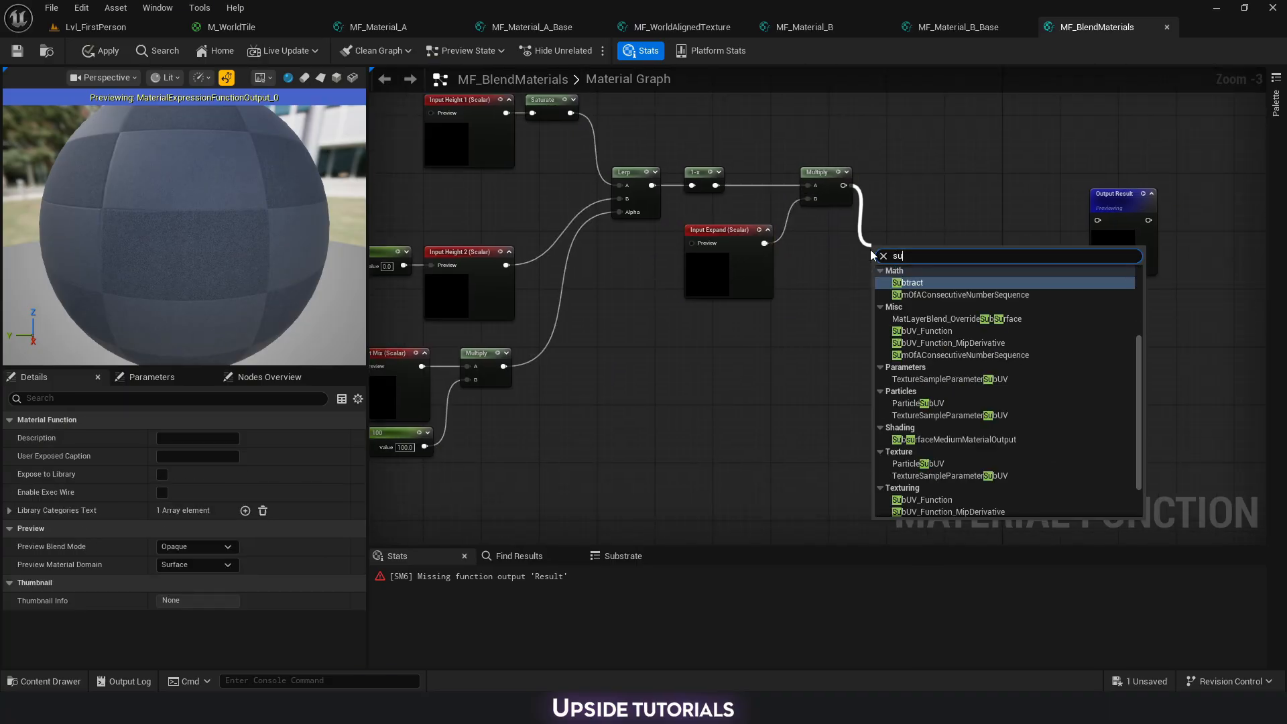
pyautogui.press('Return')
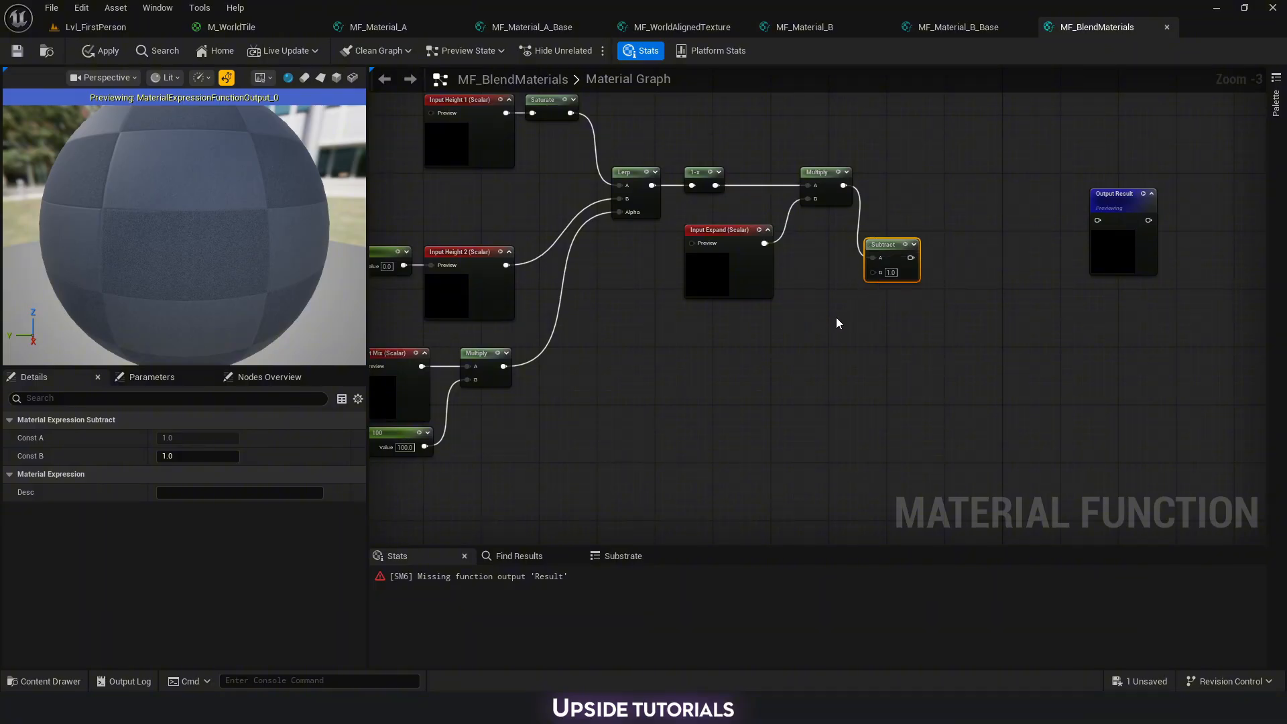
# Add an Add node beside Subtract and connect the Subtract output to its A input.
pyautogui.press('a')
pyautogui.click(945, 254)
pyautogui.moveTo(909, 257); pyautogui.dragTo(952, 273)
pyautogui.moveTo(961, 263); pyautogui.dragTo(946, 249)
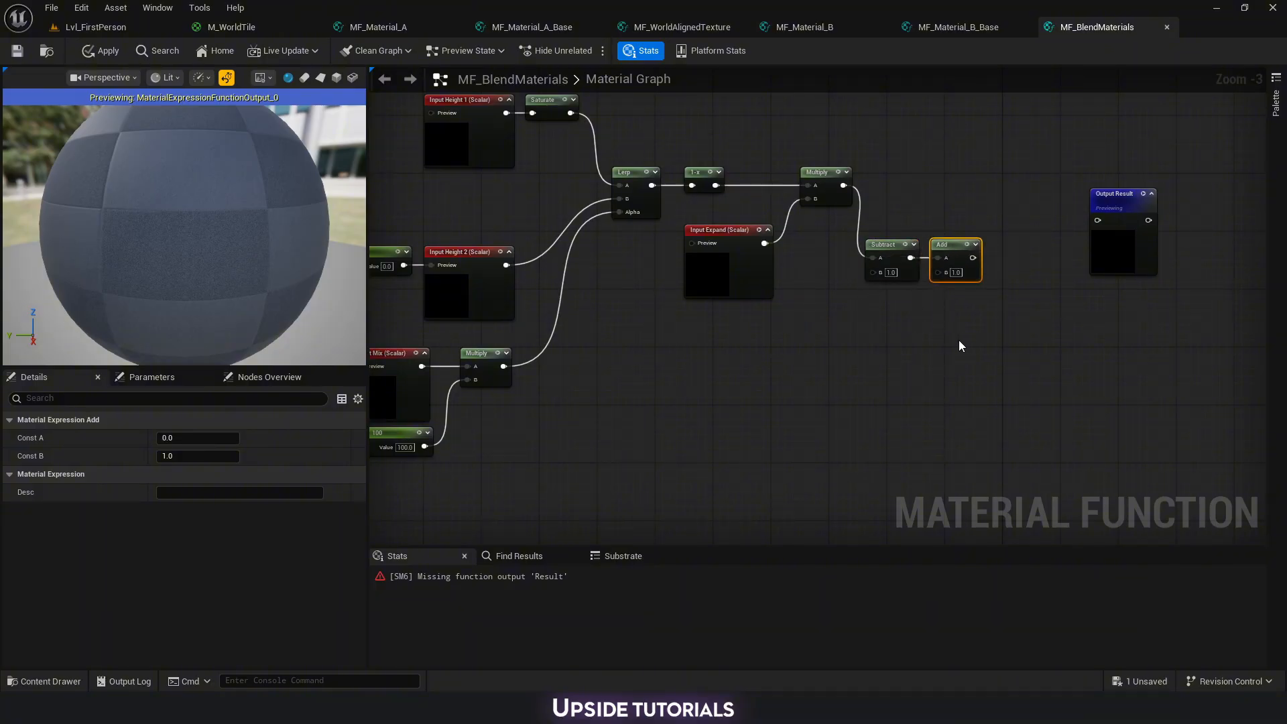
pyautogui.moveTo(958, 346); pyautogui.dragTo(856, 275)
pyautogui.click(890, 348)
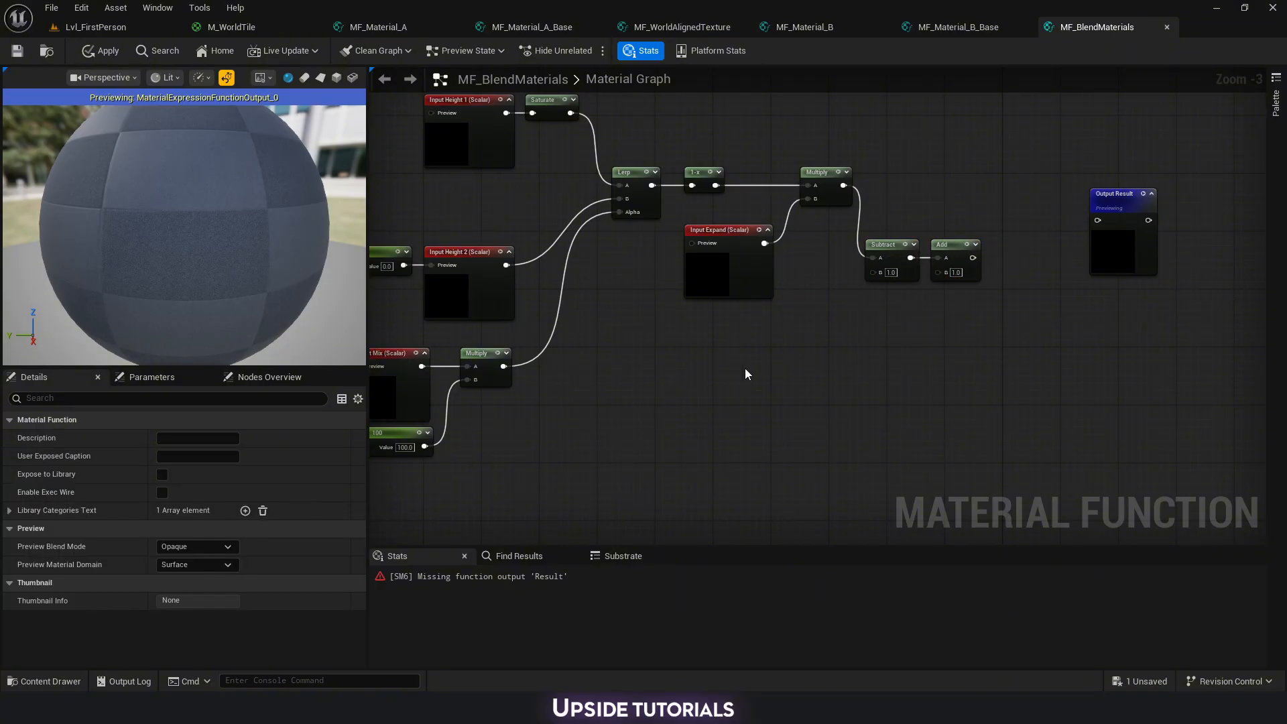
# Add a Vertex Color node below Expand and connect its red channel to a new scalar FunctionInput's preview.
pyautogui.rightClick(657, 370)
pyautogui.write('ver')
pyautogui.click(714, 405)
pyautogui.moveTo(678, 374); pyautogui.dragTo(762, 370)
pyautogui.click(761, 355)
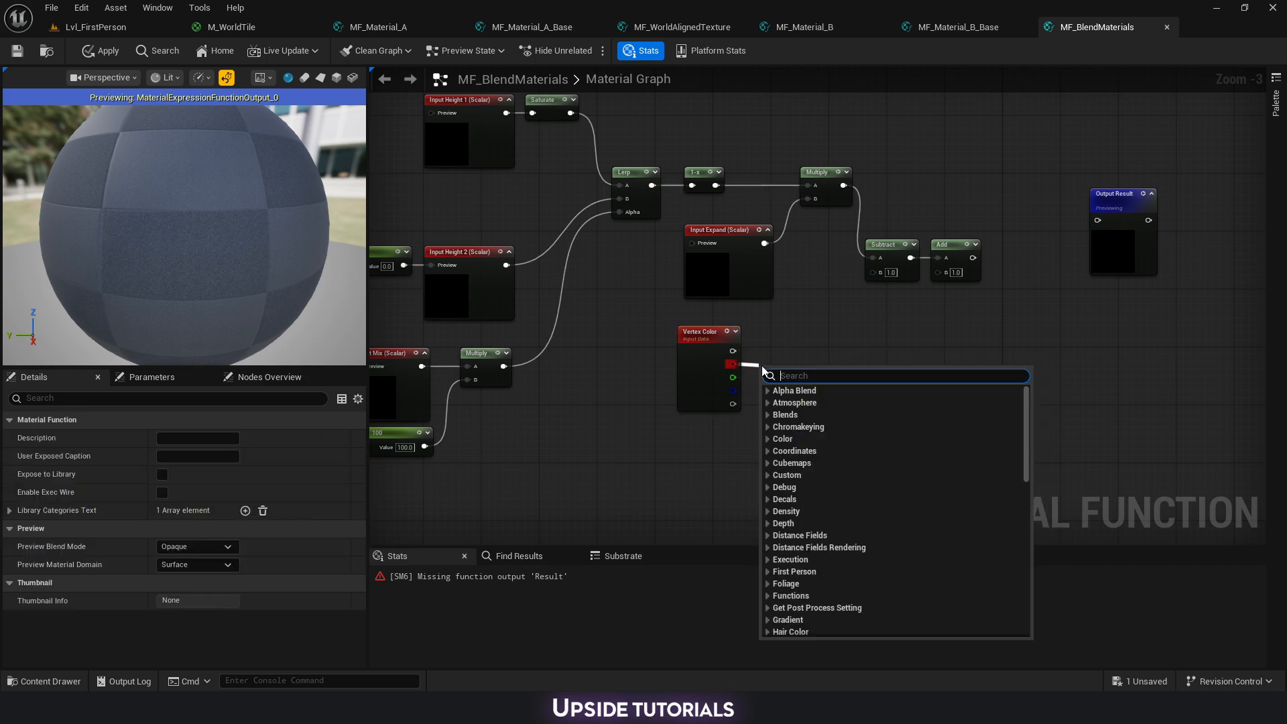
pyautogui.write('in')
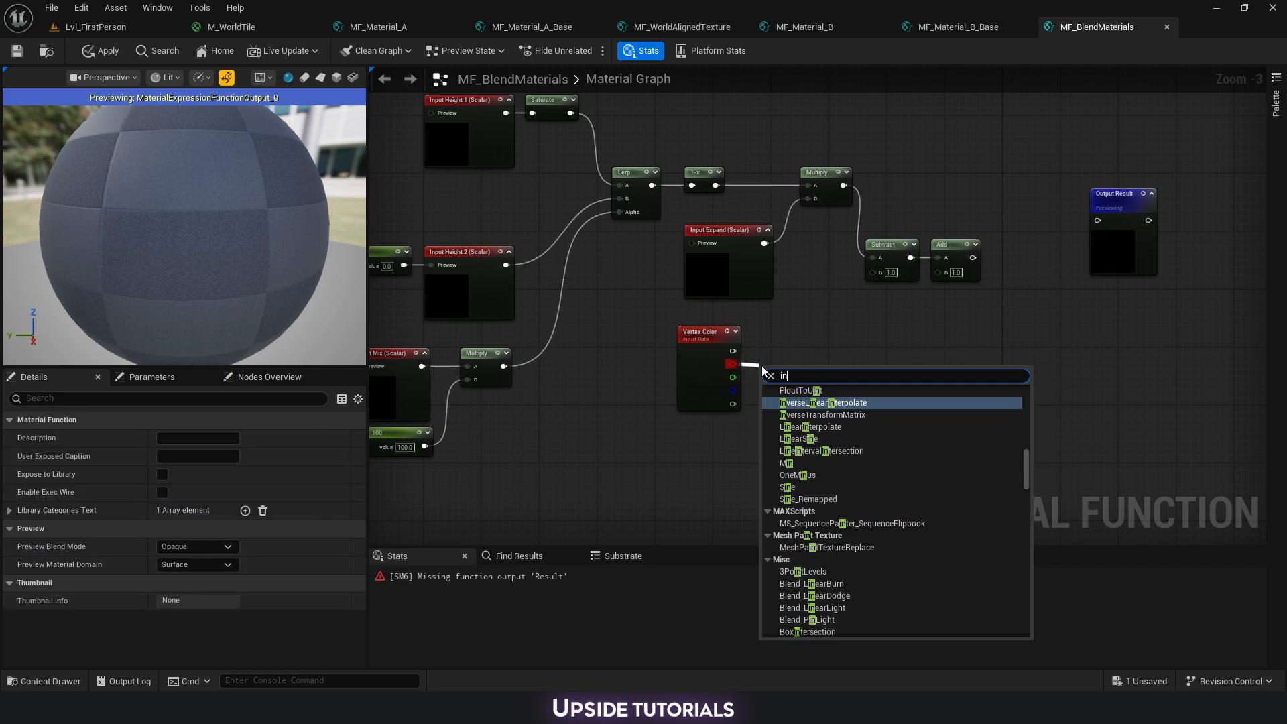
pyautogui.write('put')
pyautogui.press('Return')
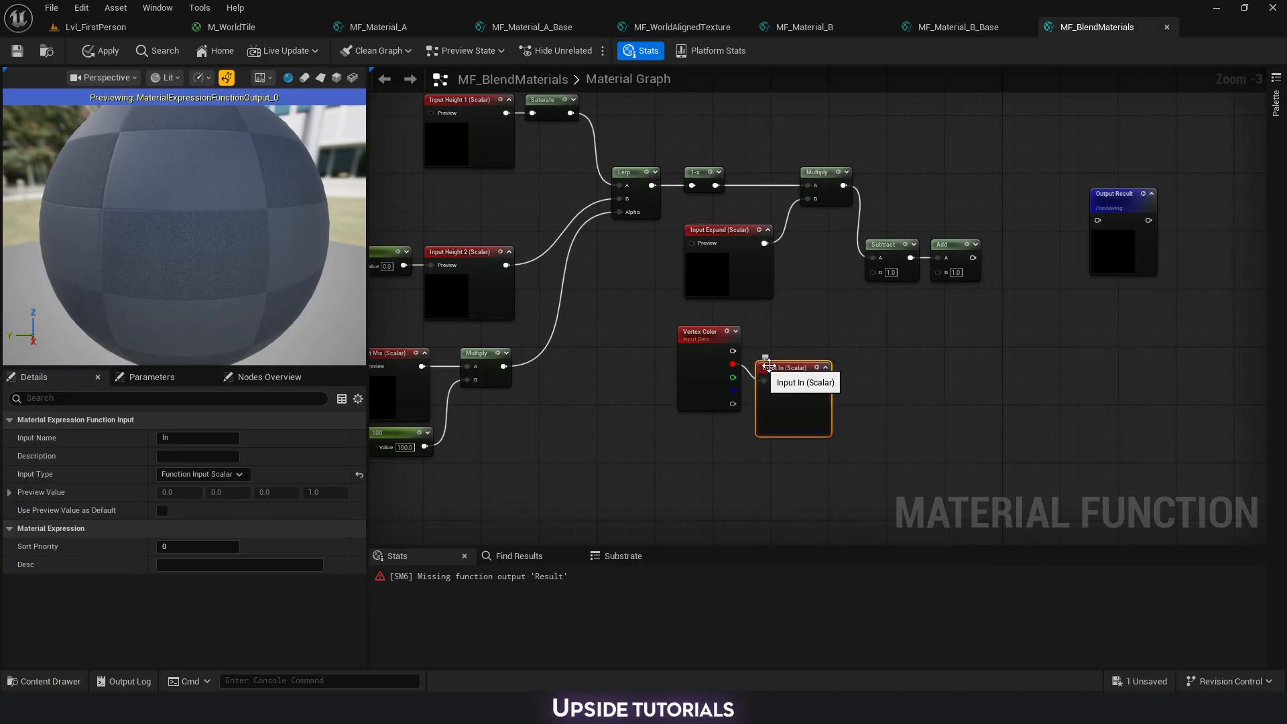
# Name the function input fed by the red vertex channel Vertex Color.
pyautogui.click(198, 437)
pyautogui.write('Verte')
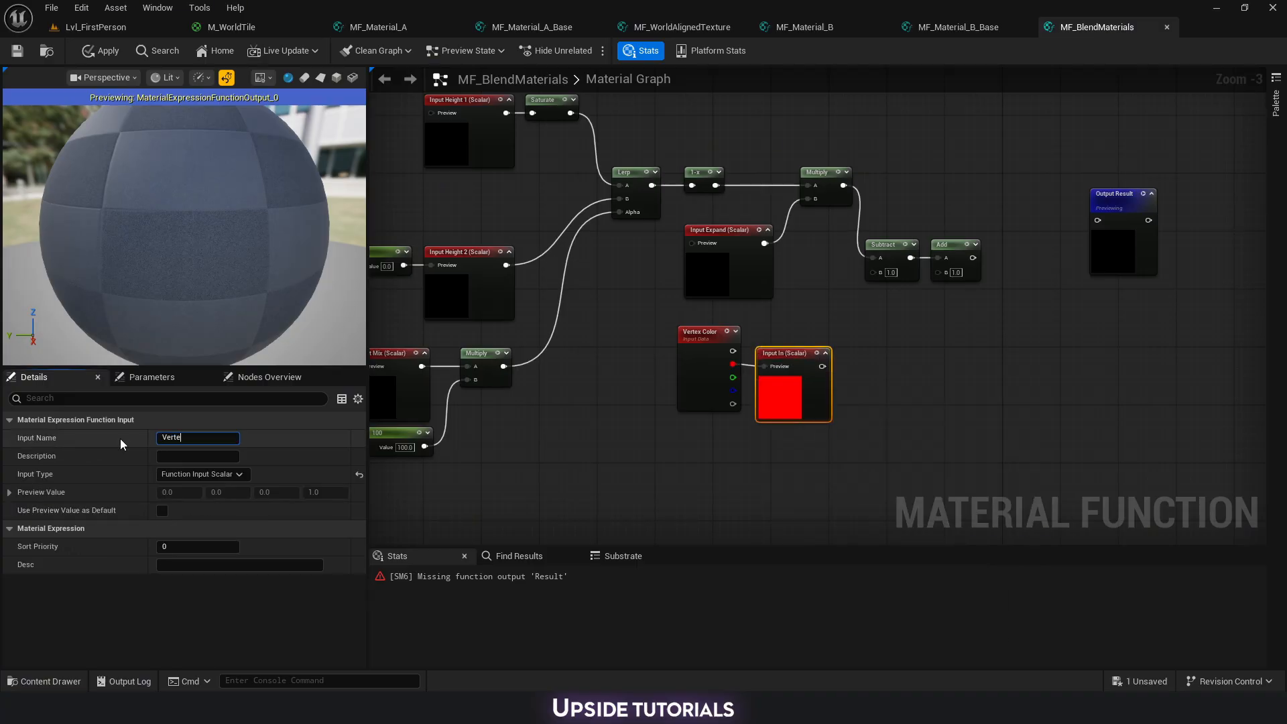
pyautogui.write('x Color')
pyautogui.press('Return')
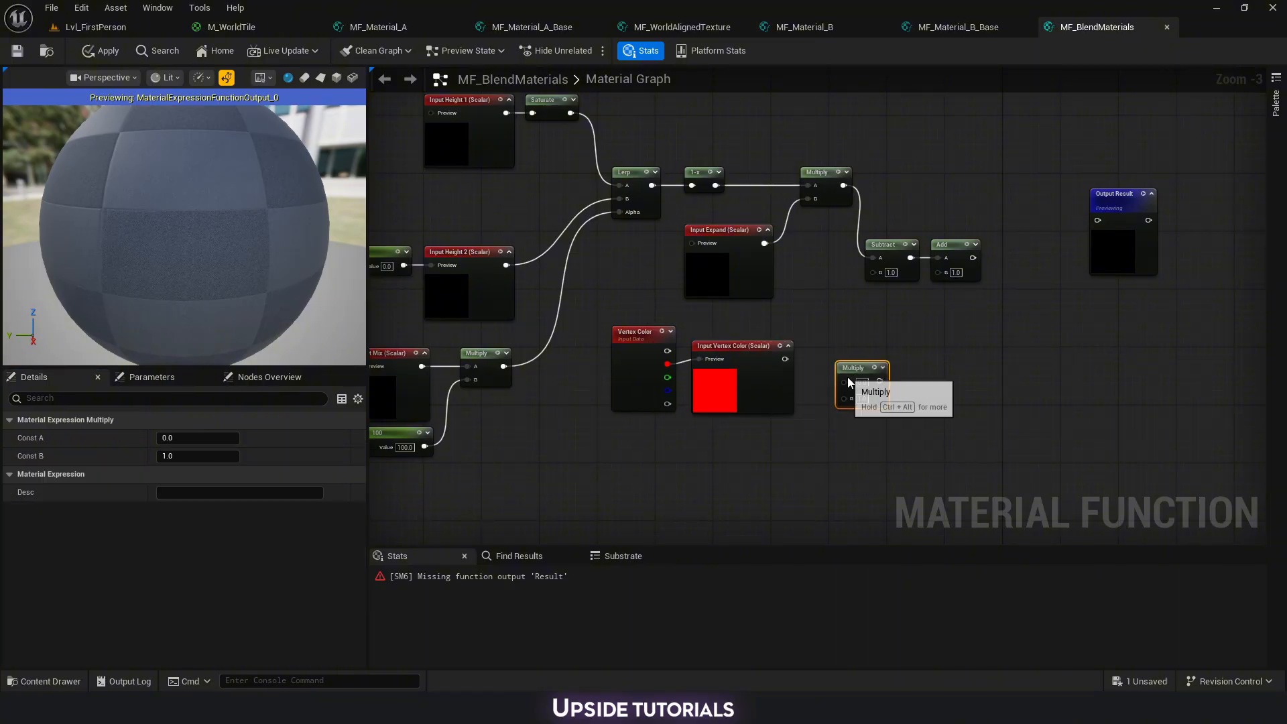
# Feed the Vertex Color input into a Multiply node with B set to 2.0 and connect its output to Subtract's B input.
pyautogui.moveTo(785, 358); pyautogui.dragTo(822, 359)
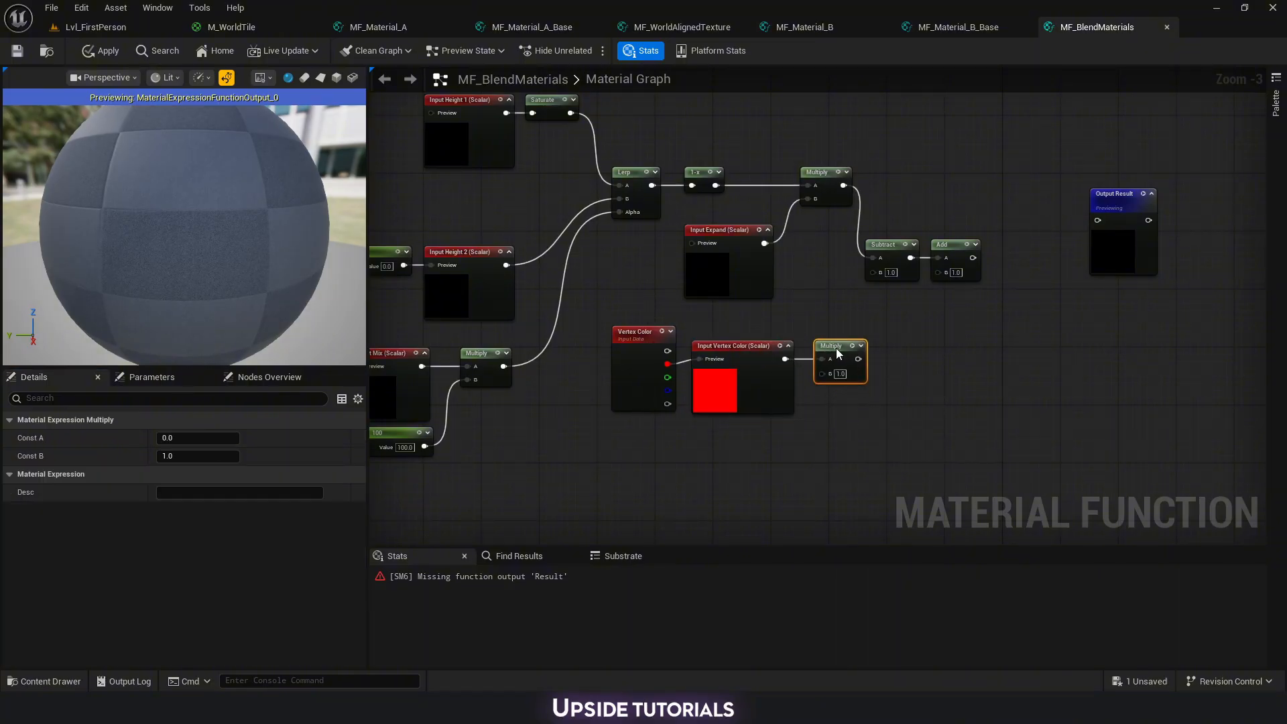
pyautogui.click(841, 373)
pyautogui.moveTo(774, 392); pyautogui.dragTo(685, 390, button='right')
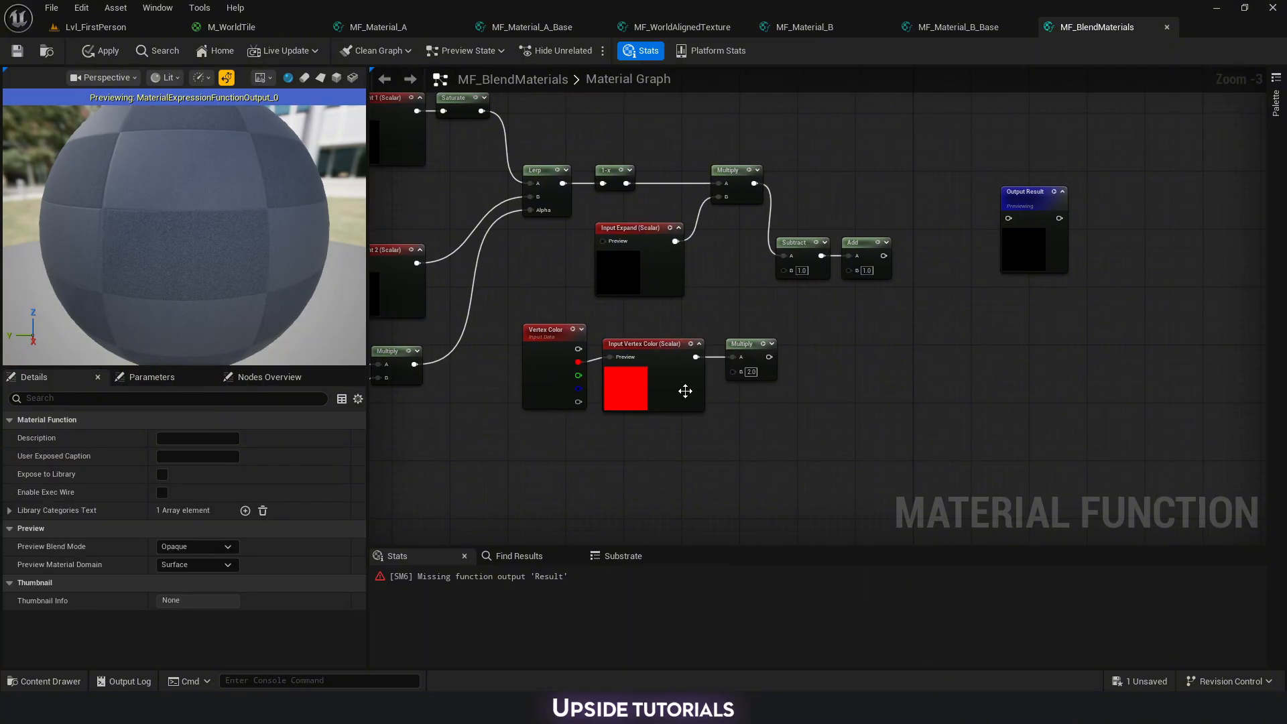
pyautogui.moveTo(769, 357); pyautogui.dragTo(783, 269)
# Connect the Add output to a CheapContrast node and create a function input named Blend Contrast below it.
pyautogui.moveTo(787, 418); pyautogui.dragTo(530, 346)
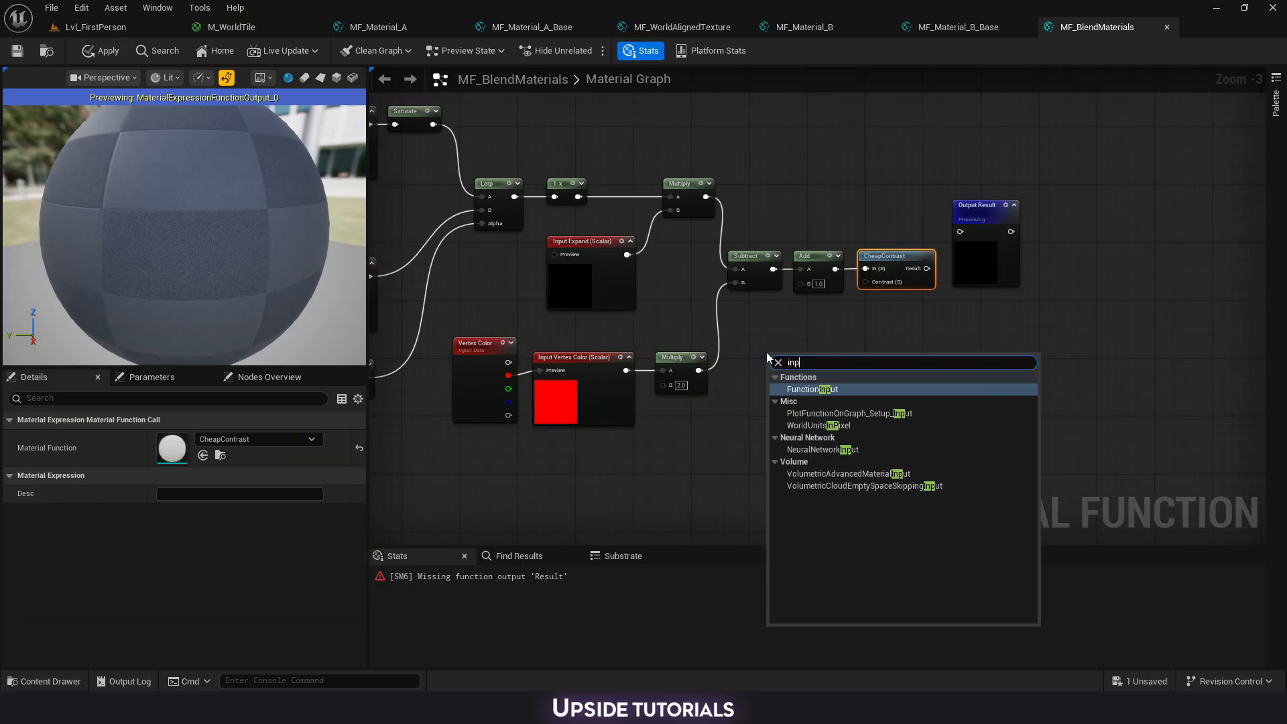
pyautogui.press('Return')
pyautogui.click(158, 438)
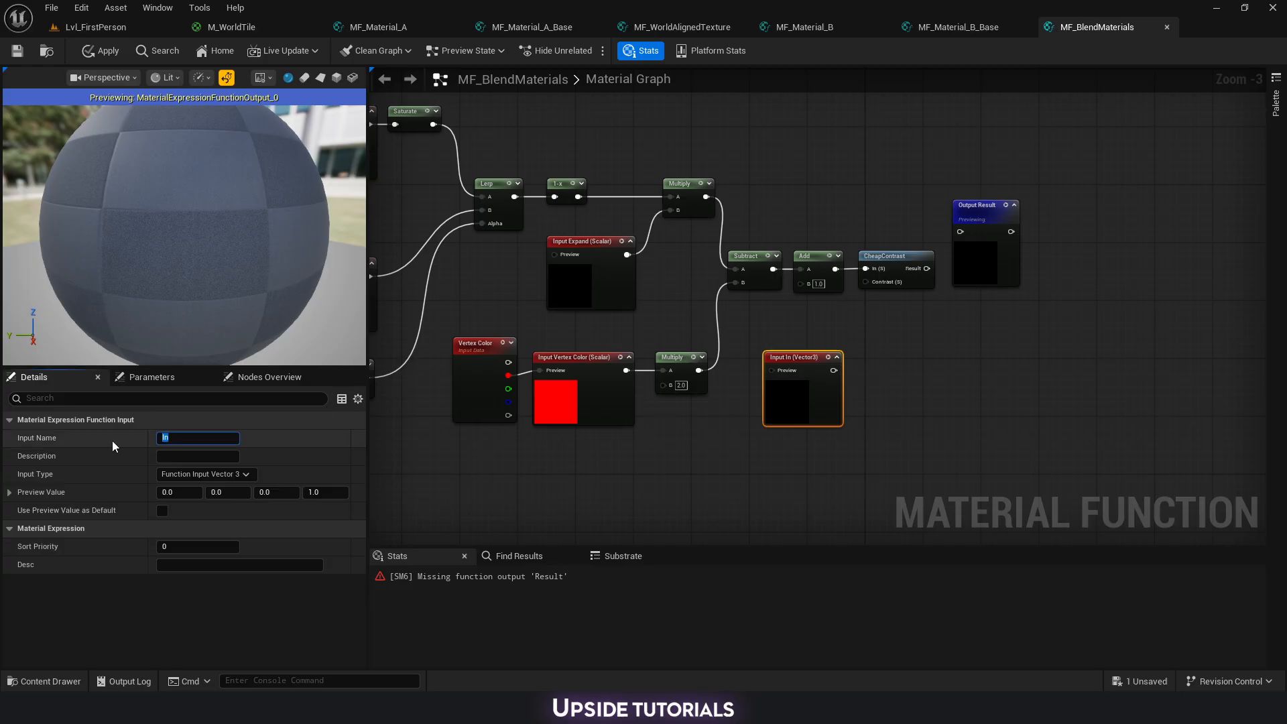
pyautogui.write('Blend Contrast')
pyautogui.press('Return')
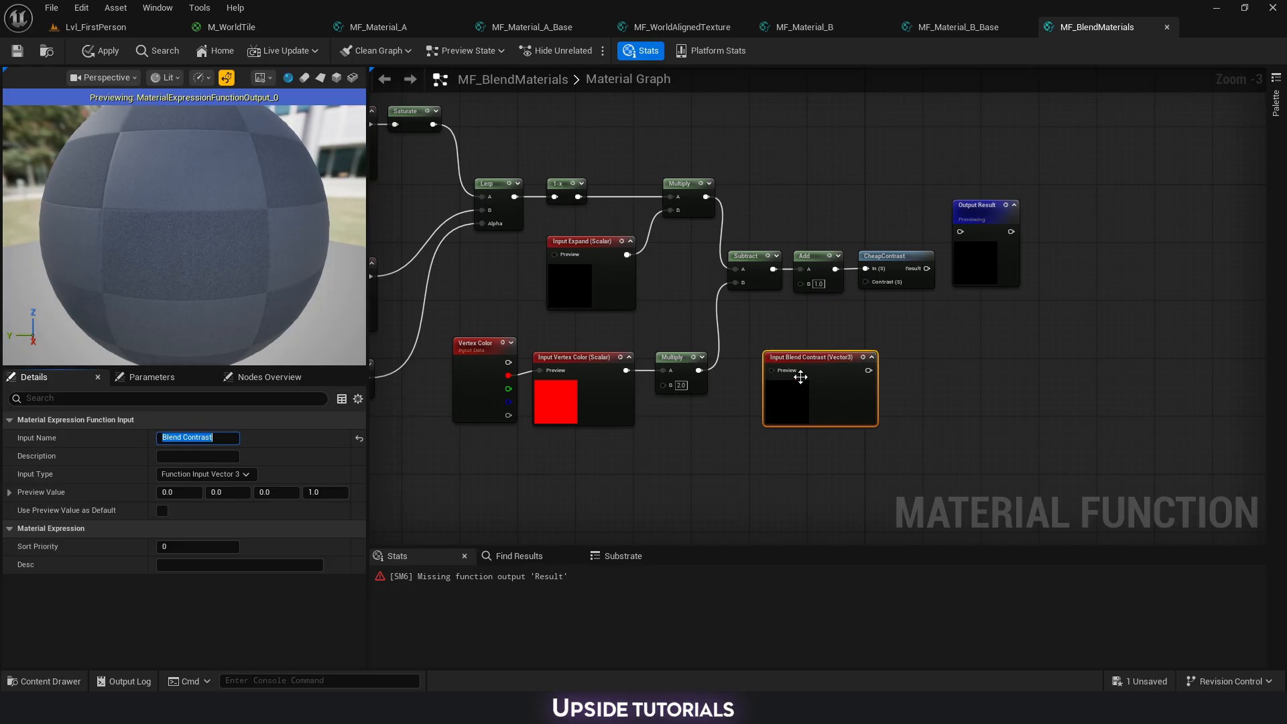
# Change the Blend Contrast input type to scalar and connect it to CheapContrast's Contrast input.
pyautogui.click(201, 474)
pyautogui.click(194, 487)
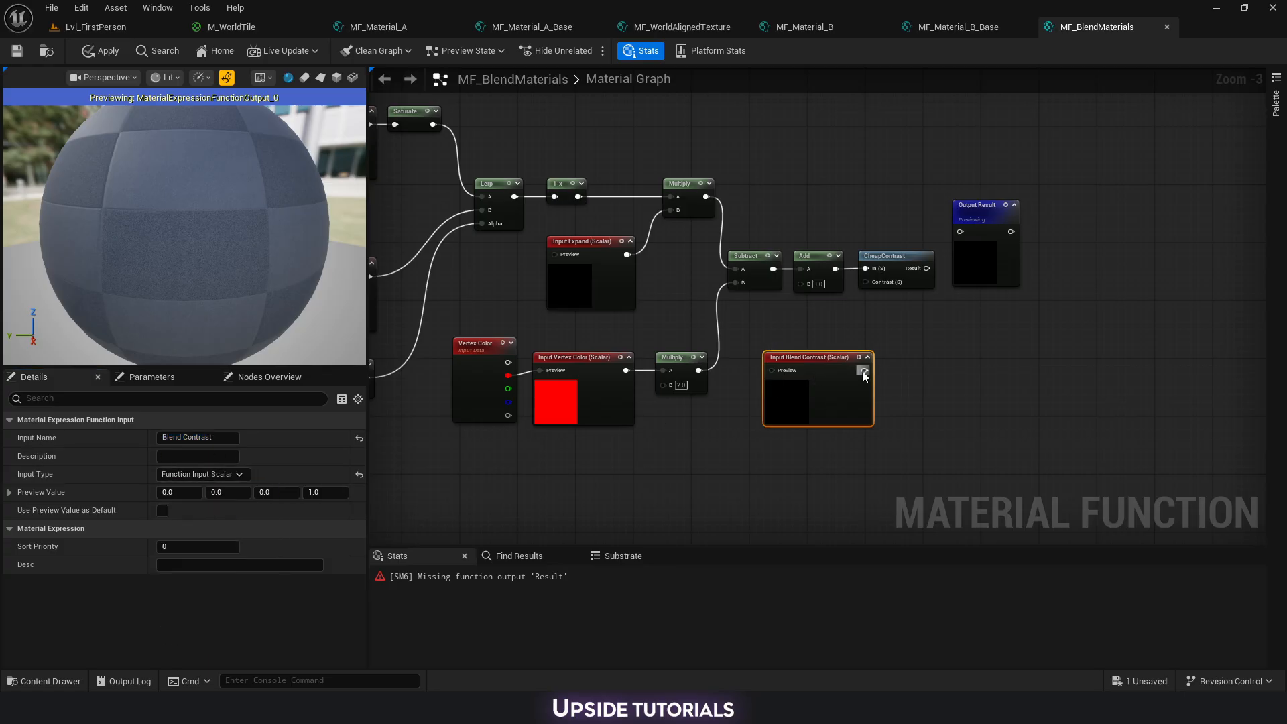
pyautogui.moveTo(864, 370); pyautogui.dragTo(803, 323)
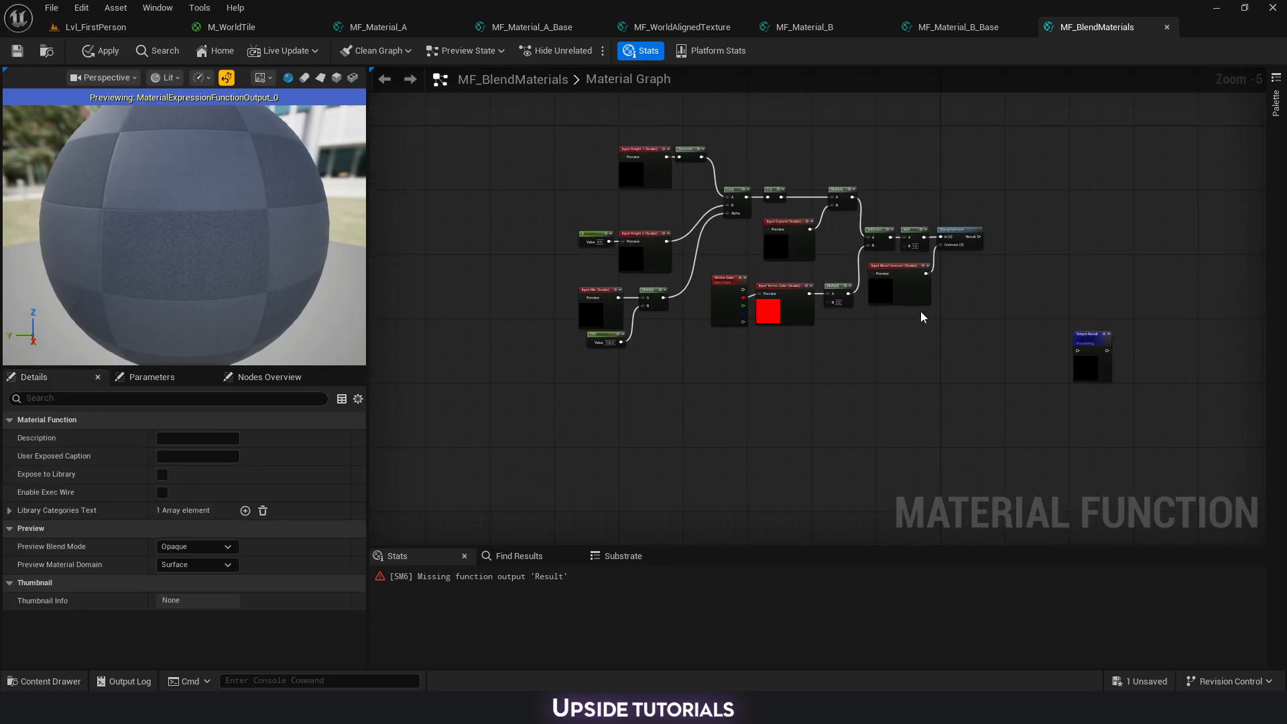
# Add a SetMaterialAttributes node below the Vertex Color chain and give it a World Displacement attribute.
pyautogui.scroll(1, 921, 315)
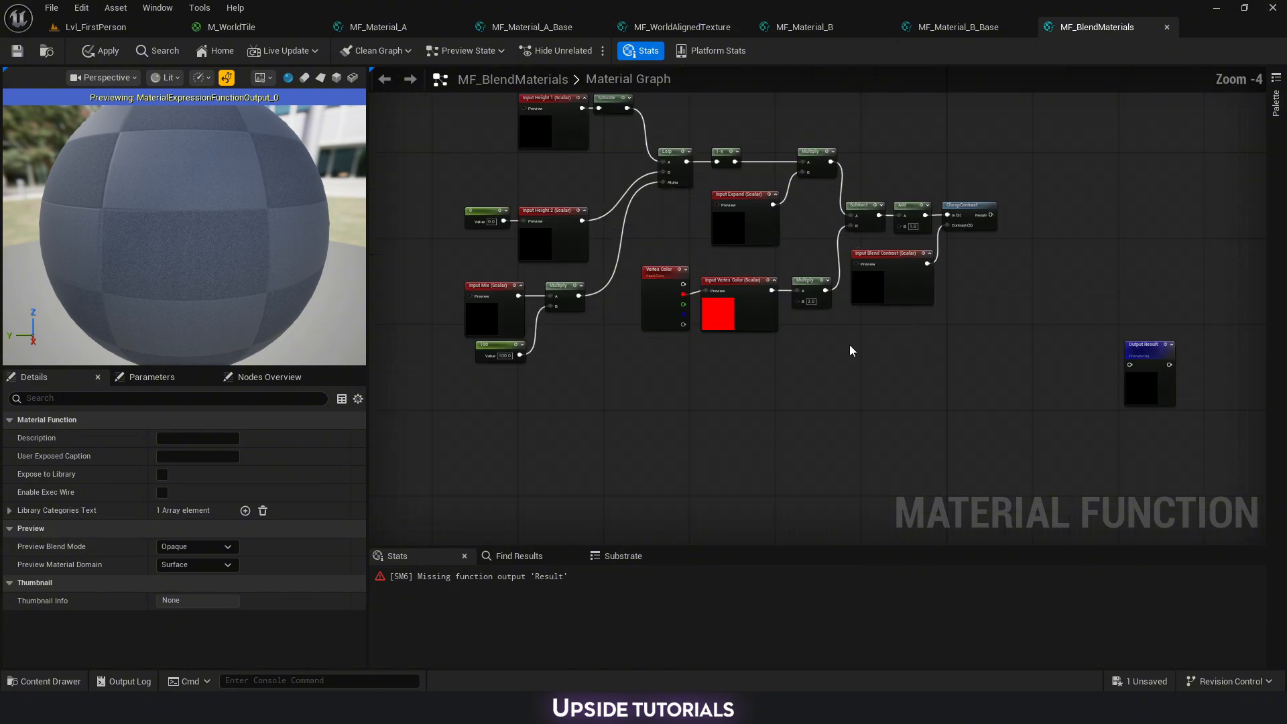
pyautogui.rightClick(715, 394)
pyautogui.write('set')
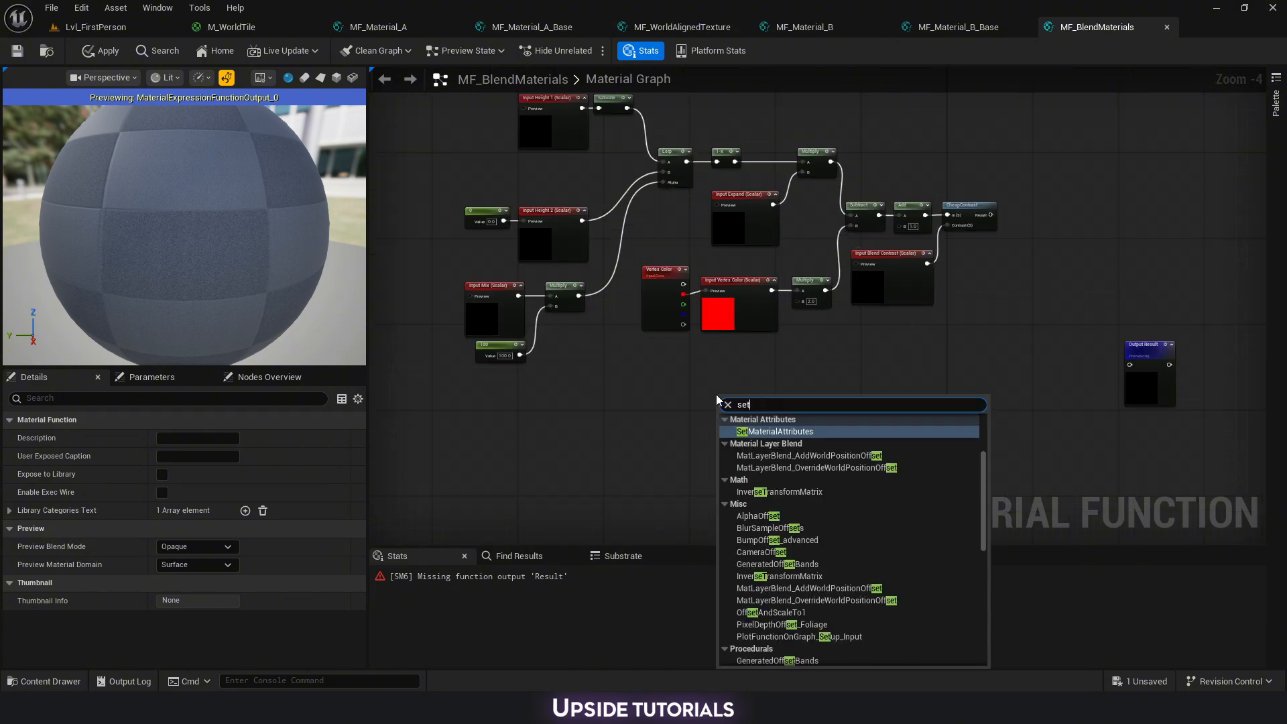
pyautogui.press('Return')
pyautogui.scroll(1, 700, 432)
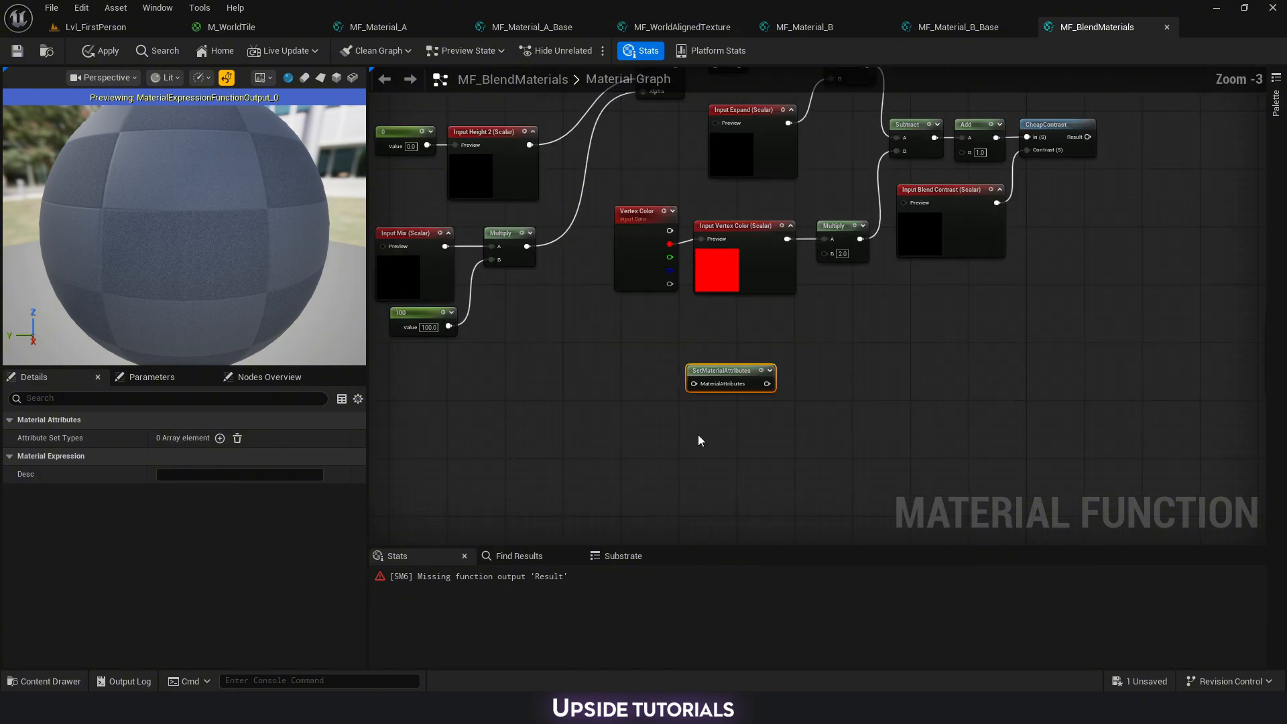
pyautogui.click(220, 438)
pyautogui.click(187, 457)
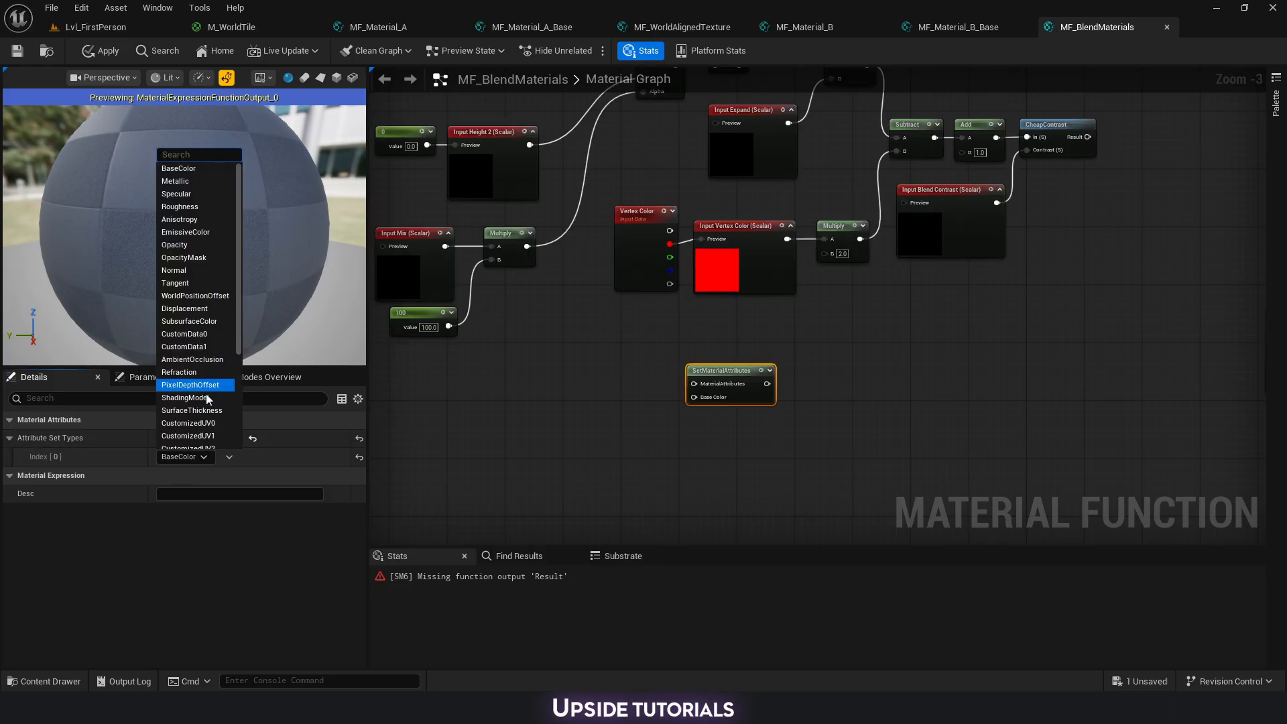
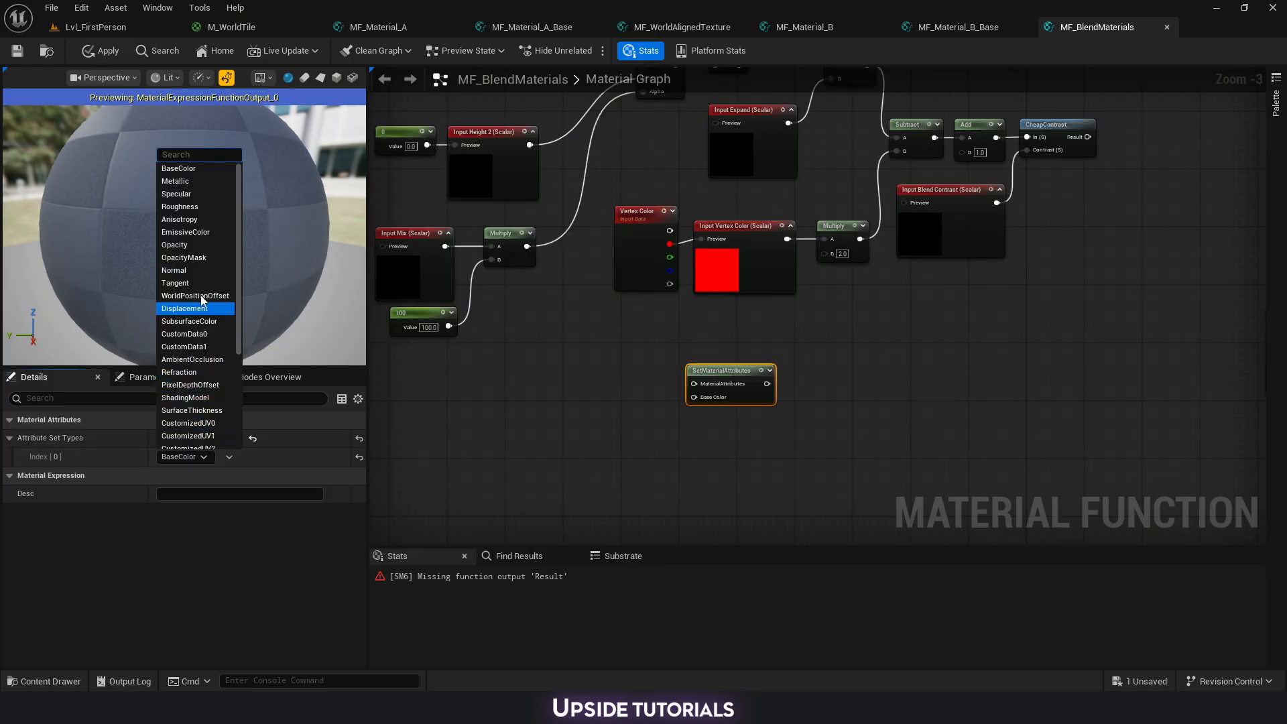
pyautogui.scroll(-5, 205, 345)
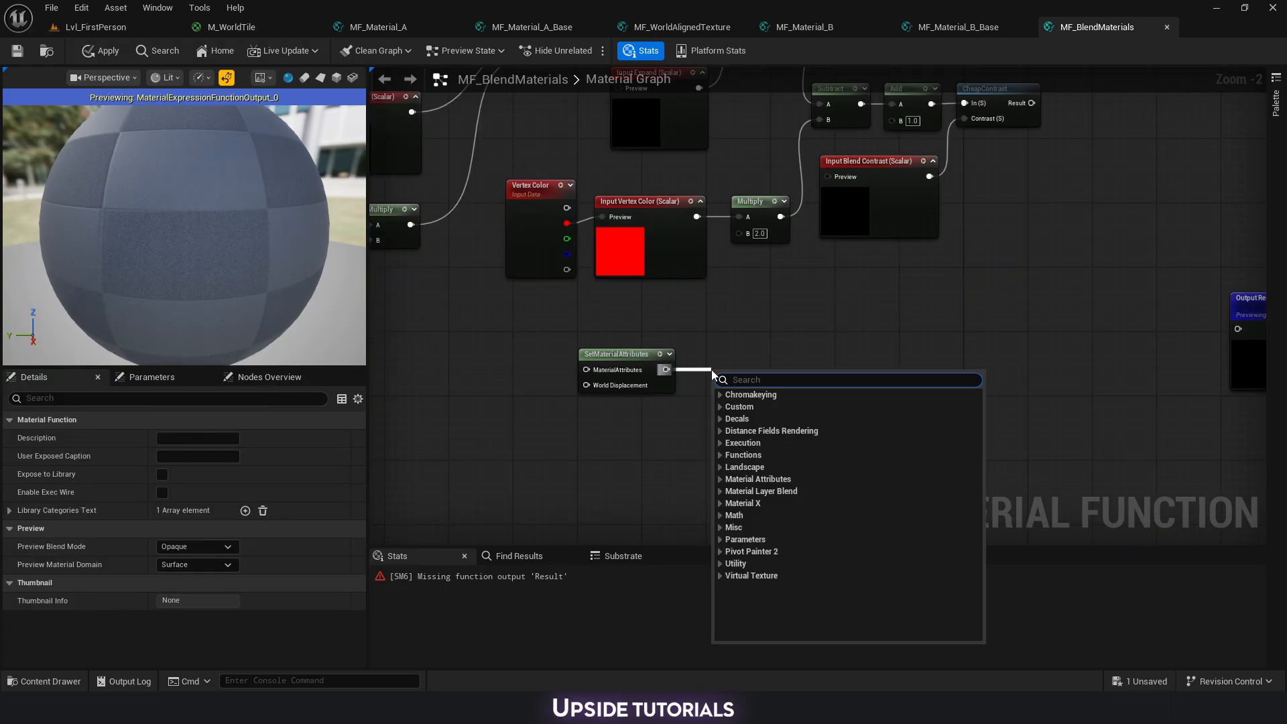
# Feed the SetMaterialAttributes output into a new function input's preview and name that input Material Attributes 1.
pyautogui.write('in')
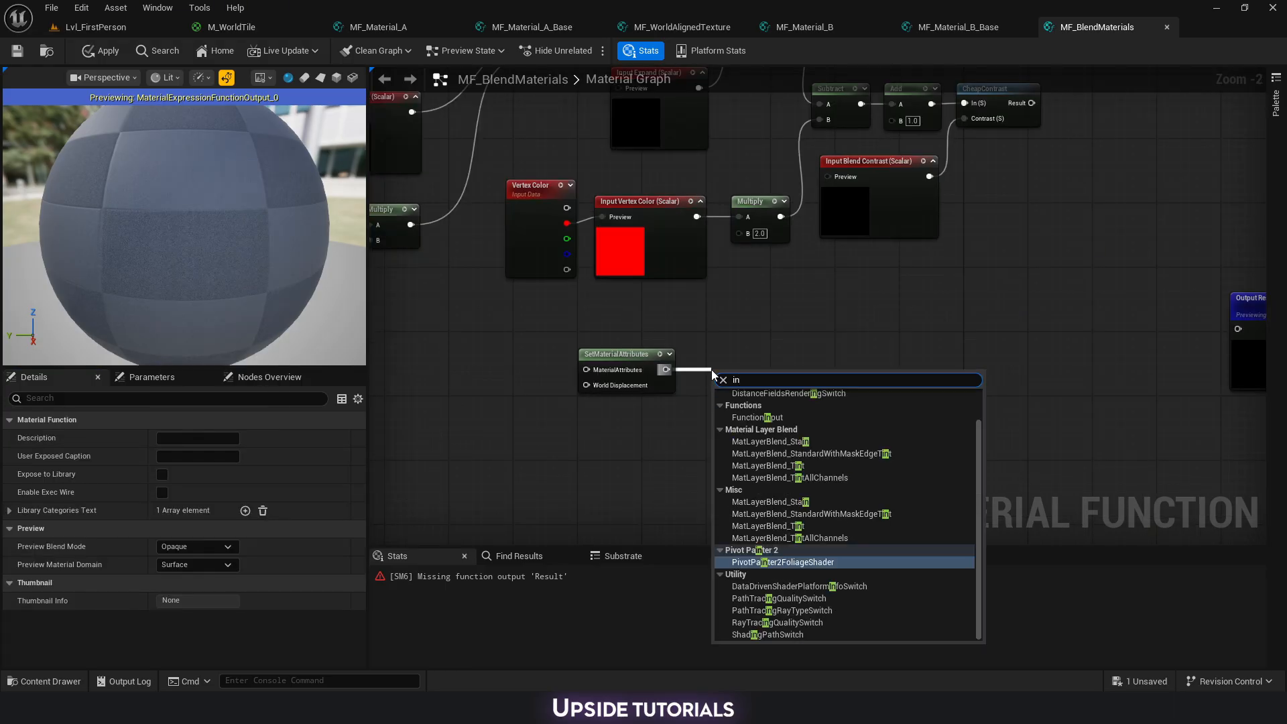
pyautogui.write('pu')
pyautogui.press('Return')
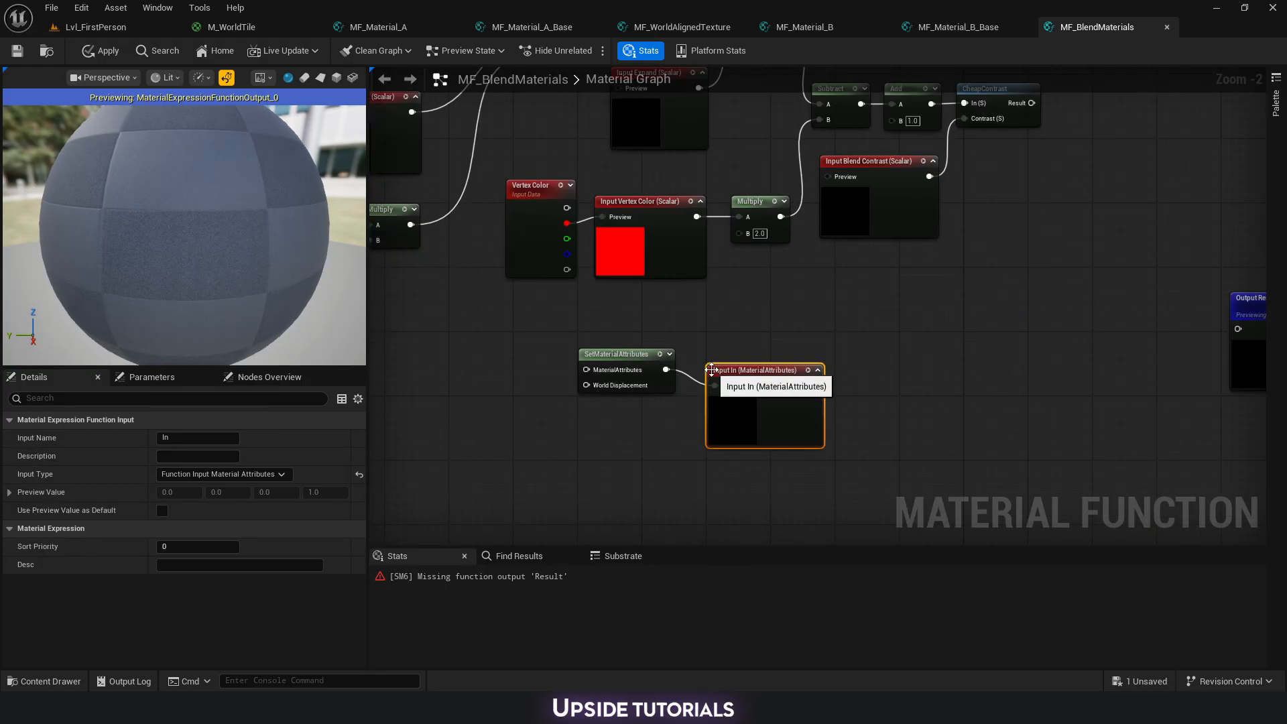
pyautogui.moveTo(713, 370); pyautogui.dragTo(743, 360)
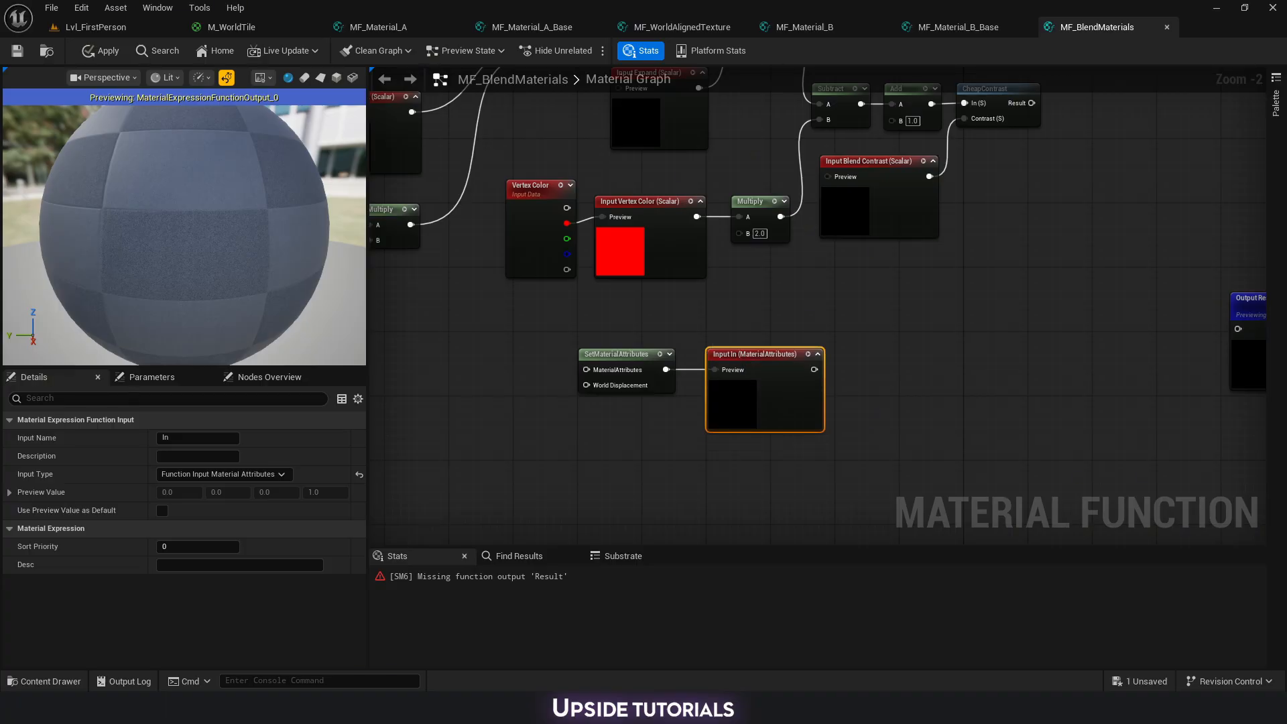
pyautogui.write('M')
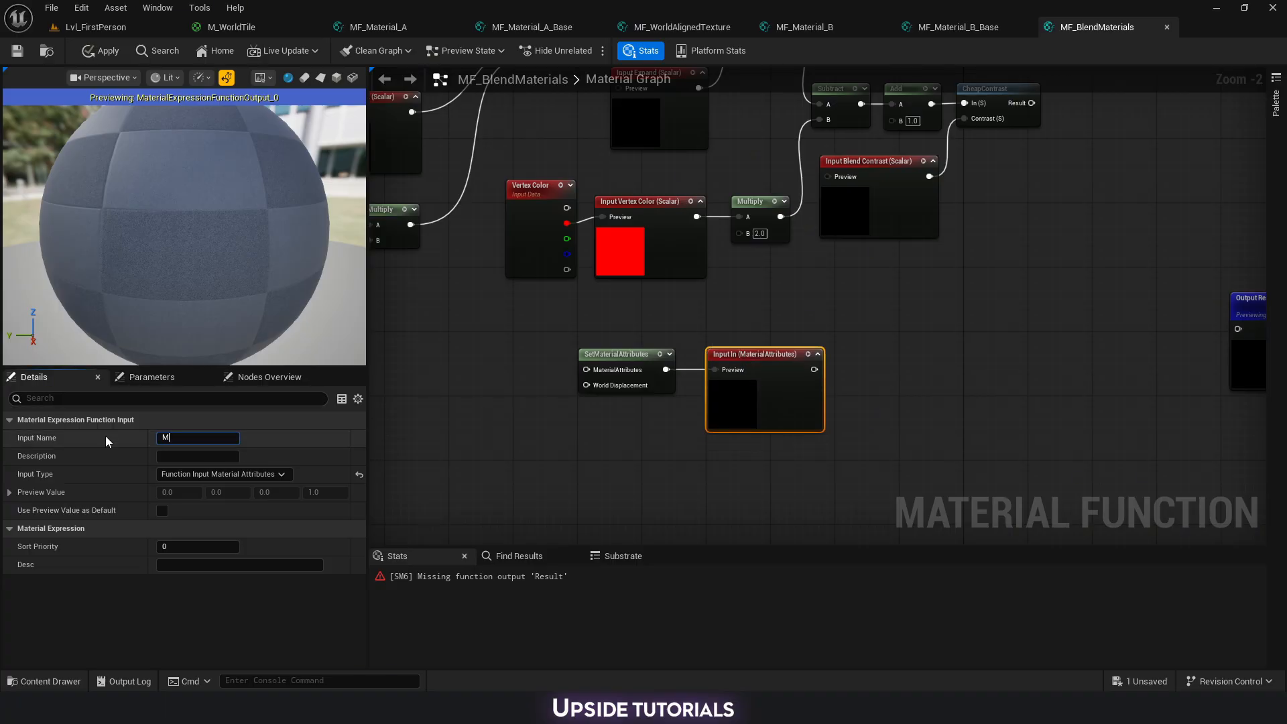
pyautogui.write('aterial Ttributes 1')
pyautogui.press('Return')
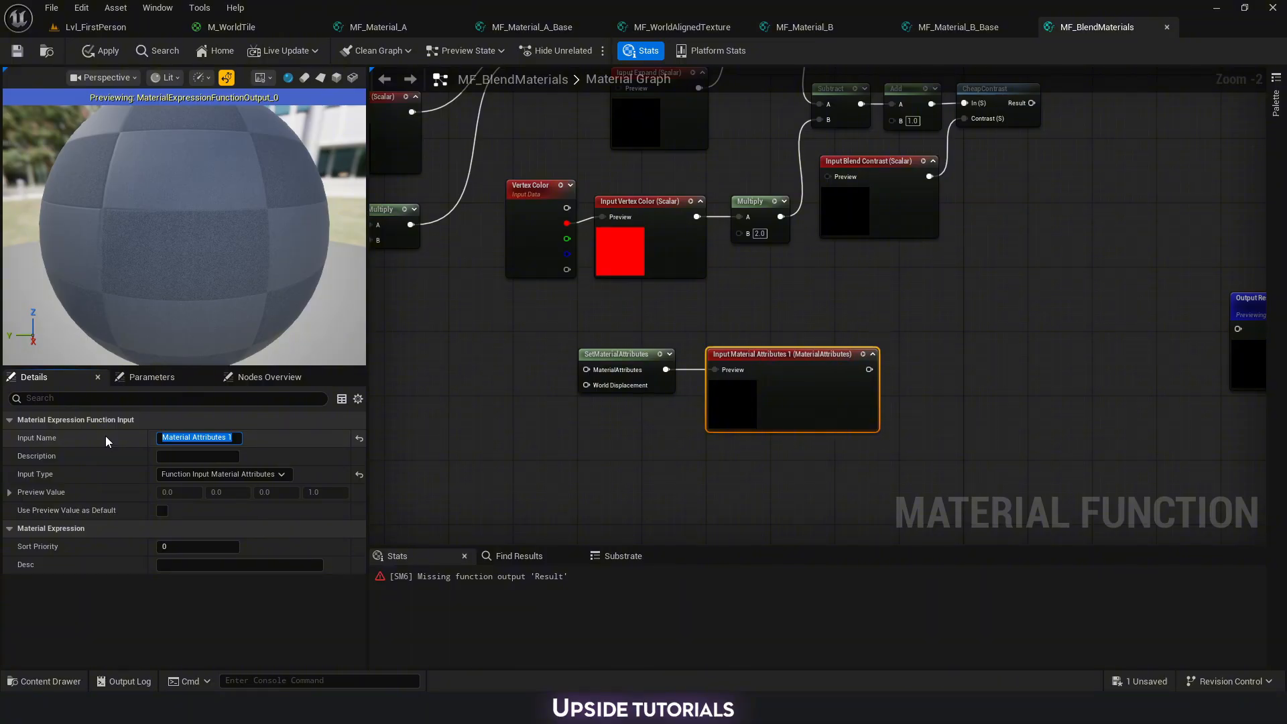
# Reposition the SetMaterialAttributes and Material Attributes 1 nodes together beneath the Vertex Color node.
pyautogui.moveTo(766, 356); pyautogui.dragTo(789, 356)
pyautogui.moveTo(668, 440); pyautogui.dragTo(676, 418, button='right')
pyautogui.moveTo(676, 417); pyautogui.dragTo(740, 341)
pyautogui.click(638, 405)
pyautogui.moveTo(653, 413); pyautogui.dragTo(669, 375, button='right')
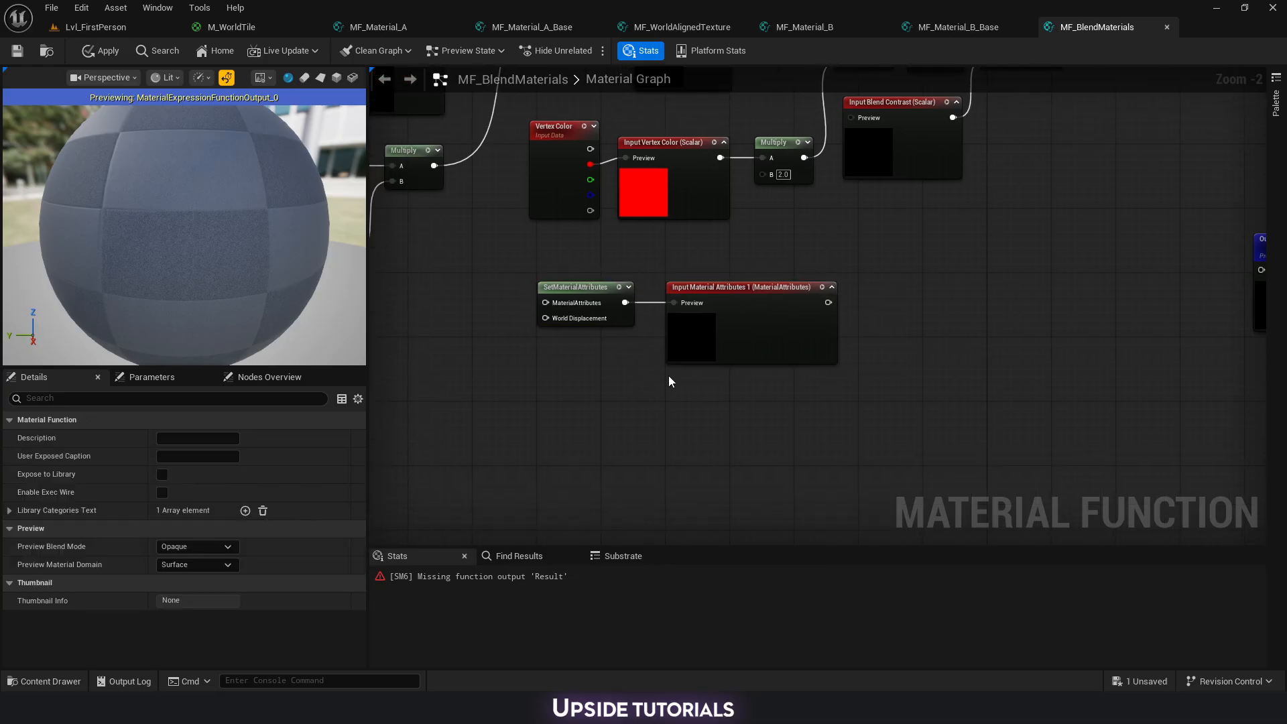
# Duplicate the Material Attributes 1 input, place the copy directly below it and name it Material Attributes 2.
pyautogui.click(751, 339)
pyautogui.hotkey('ctrl', 'd')
pyautogui.moveTo(669, 413); pyautogui.dragTo(768, 396)
pyautogui.click(232, 436)
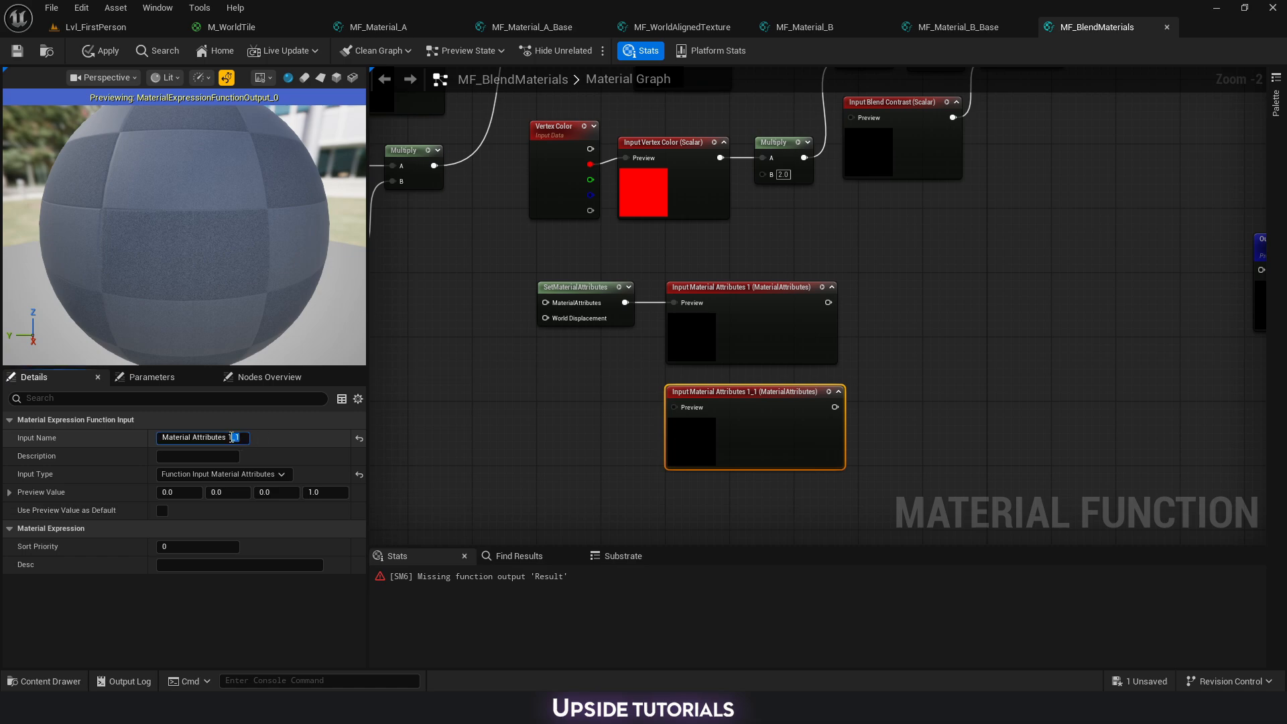
# Add a BlendMaterialAttributes node with Material Attributes 1 connected to A and Material Attributes 2 connected to B.
pyautogui.moveTo(655, 294); pyautogui.dragTo(701, 297)
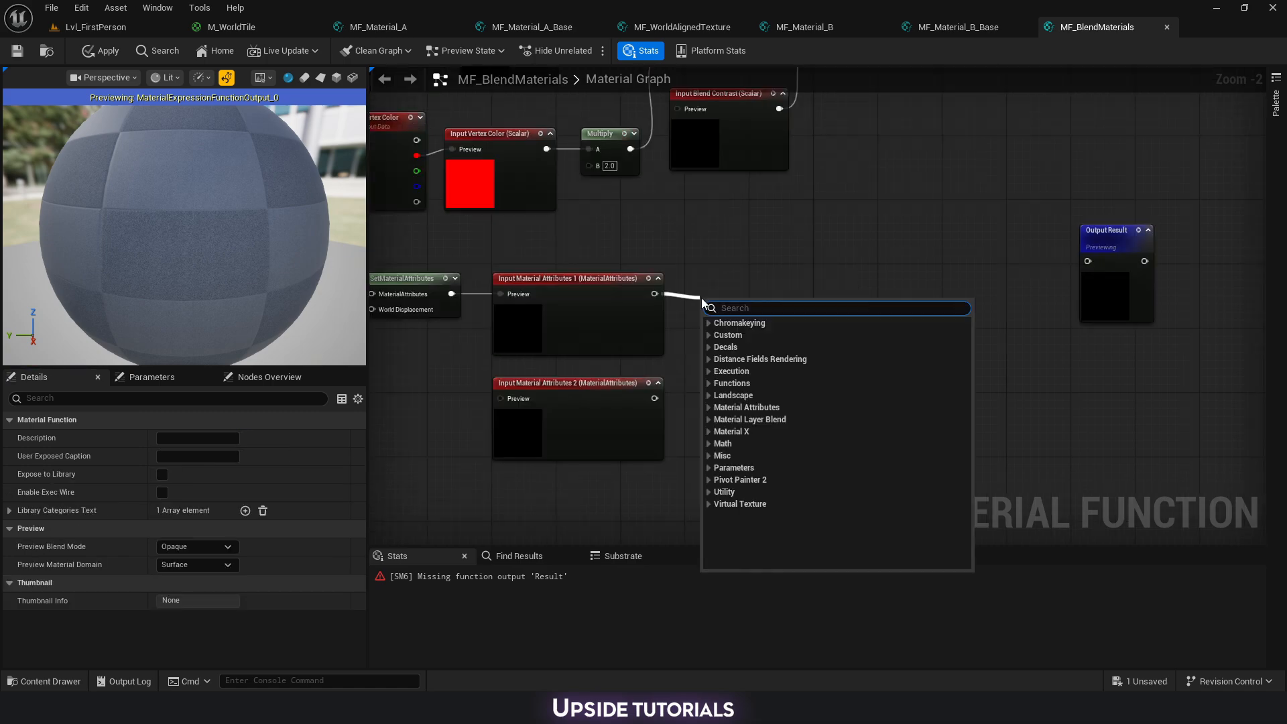
pyautogui.write('blend')
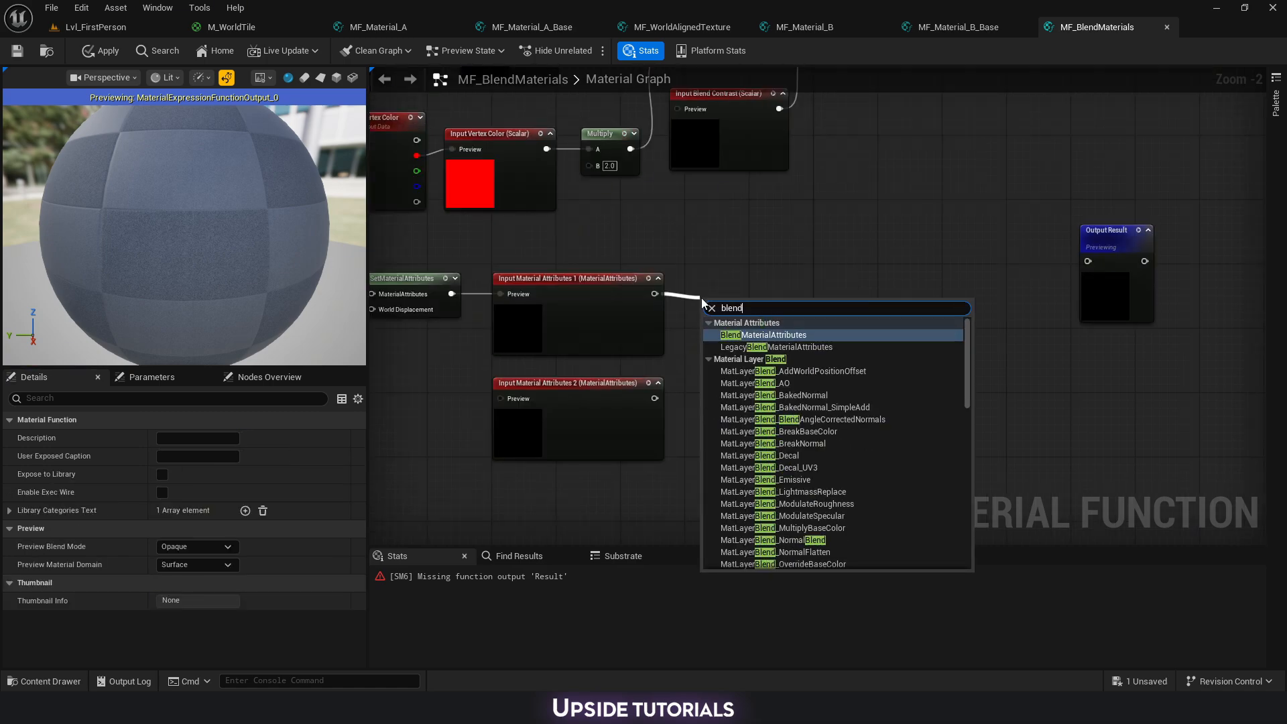
pyautogui.press('Return')
pyautogui.moveTo(749, 307); pyautogui.dragTo(655, 398)
# Connect the CheapContrast result to the Alpha input of BlendMaterialAttributes.
pyautogui.scroll(-1, 868, 272)
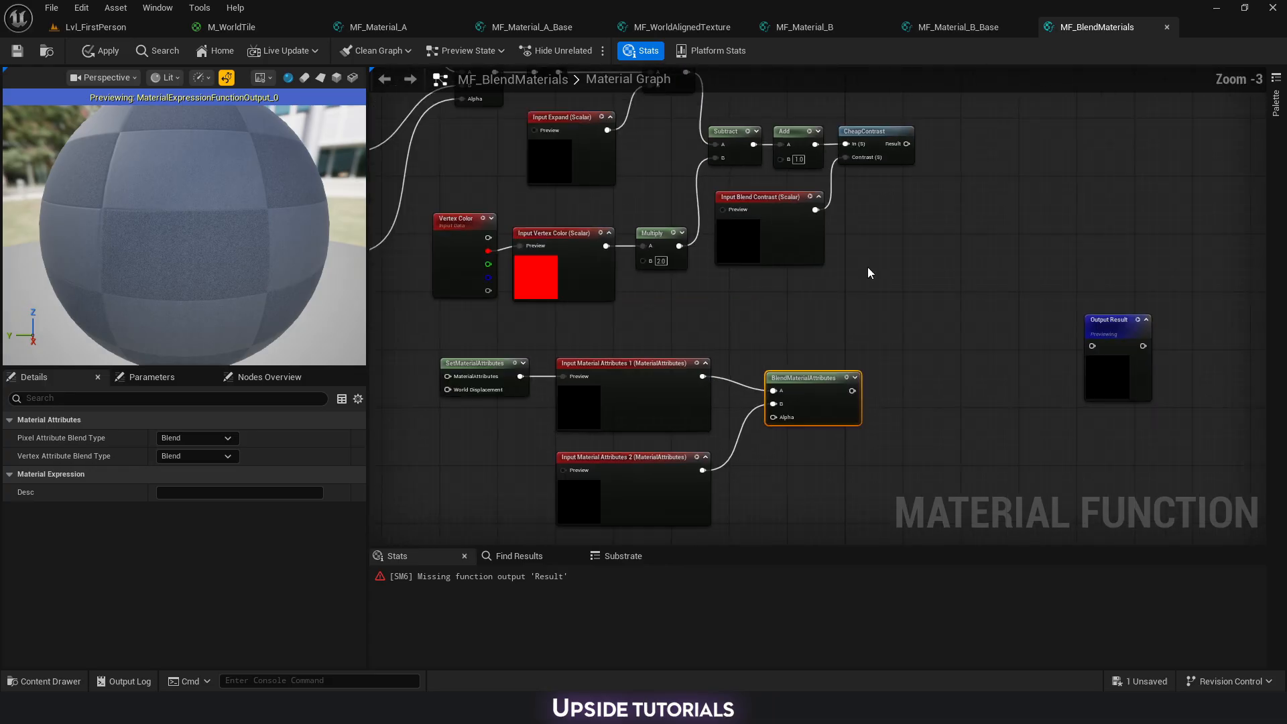
pyautogui.scroll(-2, 900, 224)
pyautogui.moveTo(900, 225); pyautogui.dragTo(1037, 406, button='right')
pyautogui.moveTo(555, 259); pyautogui.dragTo(1062, 458)
pyautogui.moveTo(1029, 420); pyautogui.dragTo(869, 269, button='right')
pyautogui.scroll(1, 870, 275)
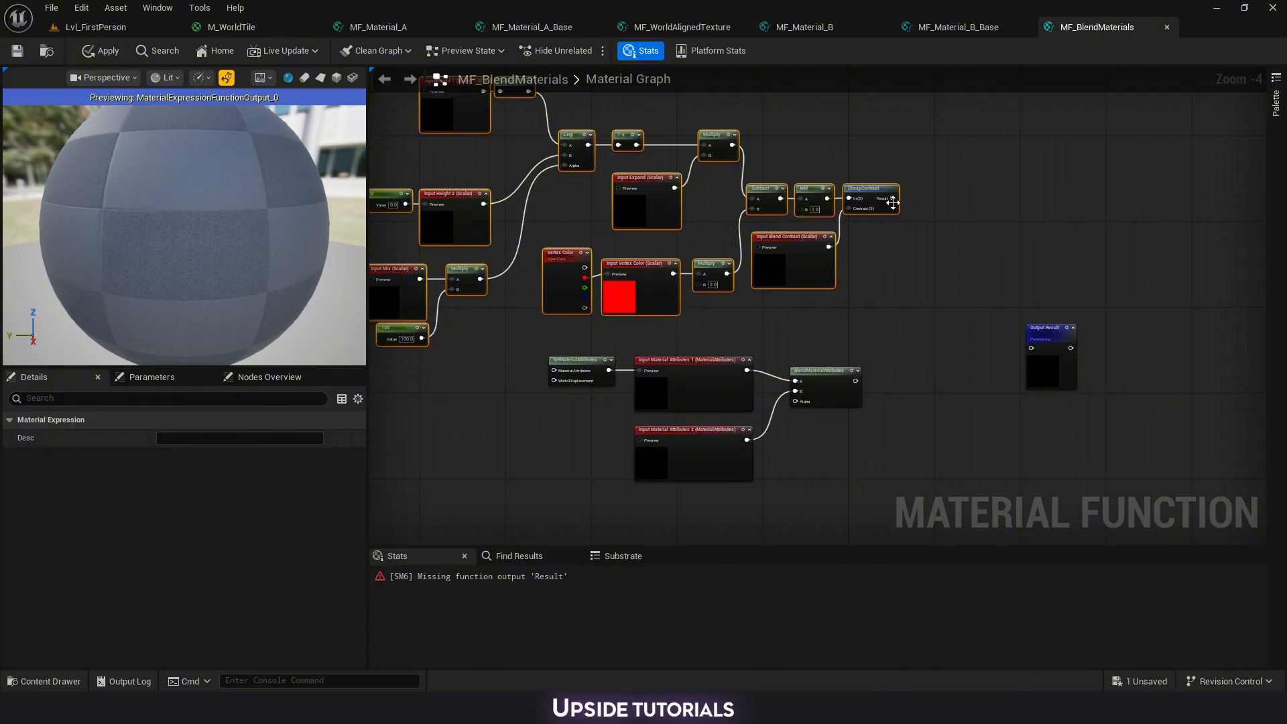
pyautogui.moveTo(892, 199); pyautogui.dragTo(798, 410)
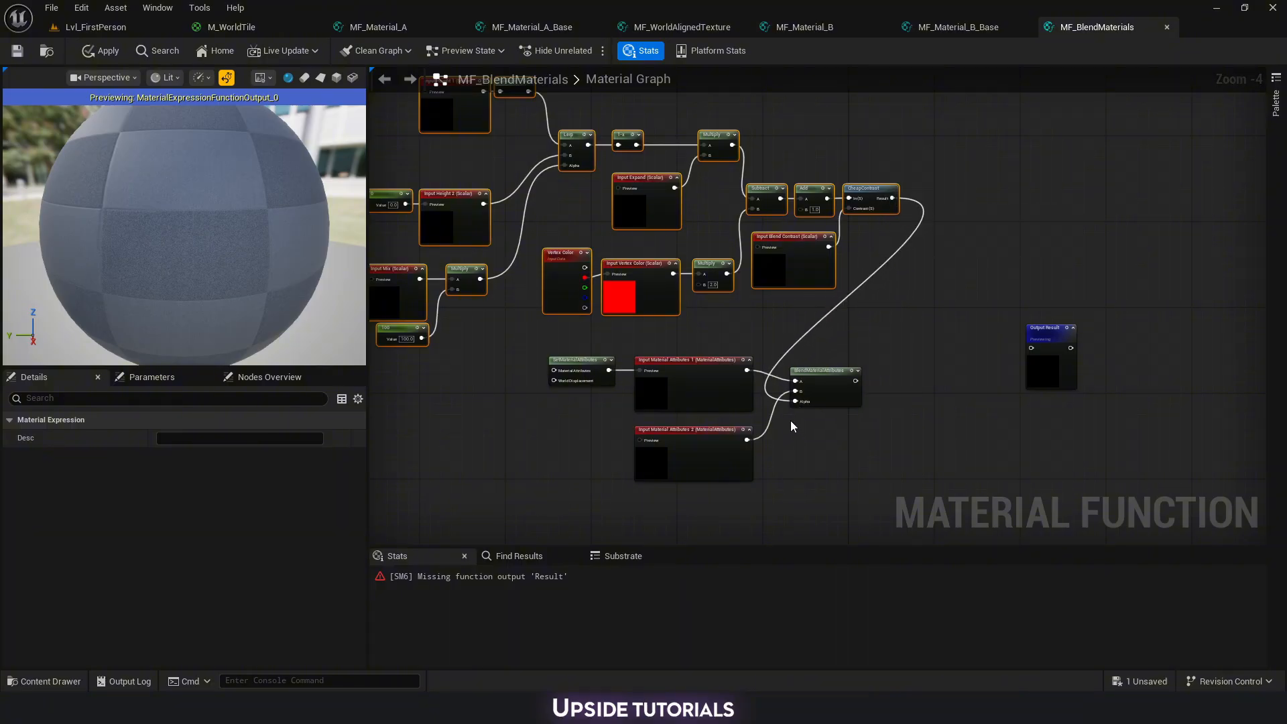
# Feed the BlendMaterialAttributes output into a new GetMaterialAttributes node and give it a Displacement attribute.
pyautogui.scroll(2, 790, 426)
pyautogui.moveTo(855, 381); pyautogui.dragTo(871, 382)
pyautogui.write('getmate')
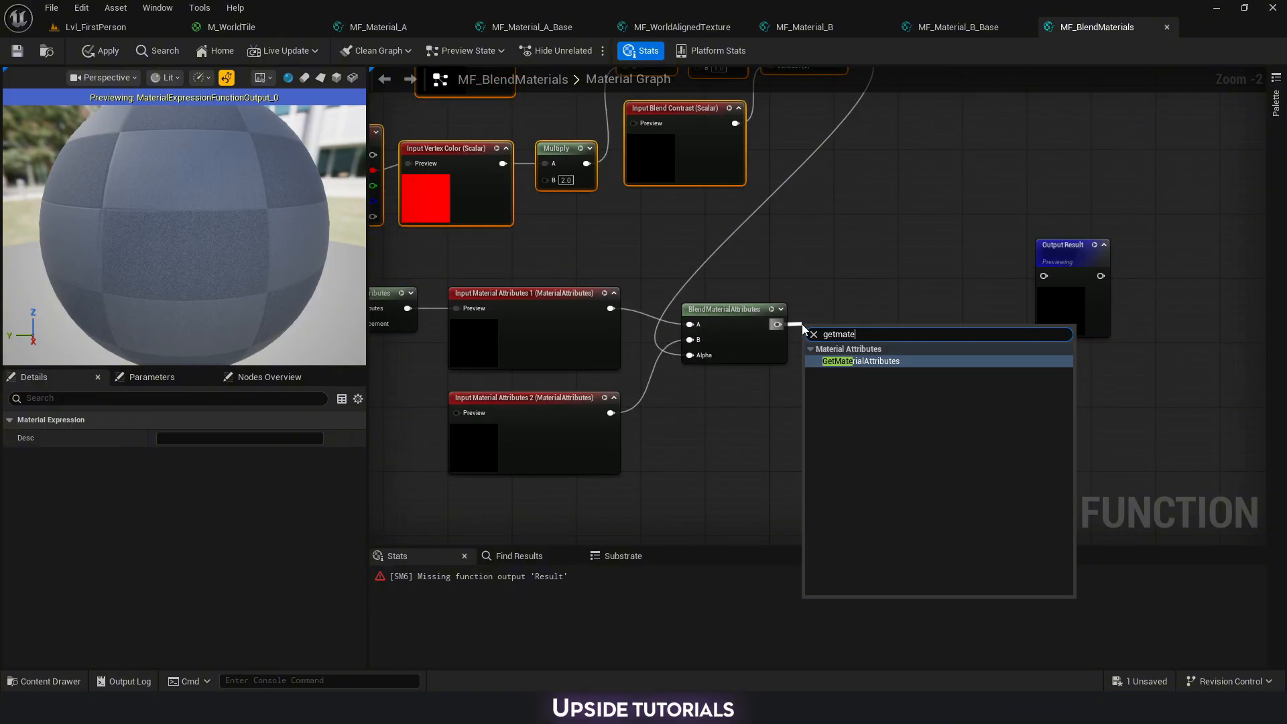
pyautogui.press('Return')
pyautogui.click(219, 437)
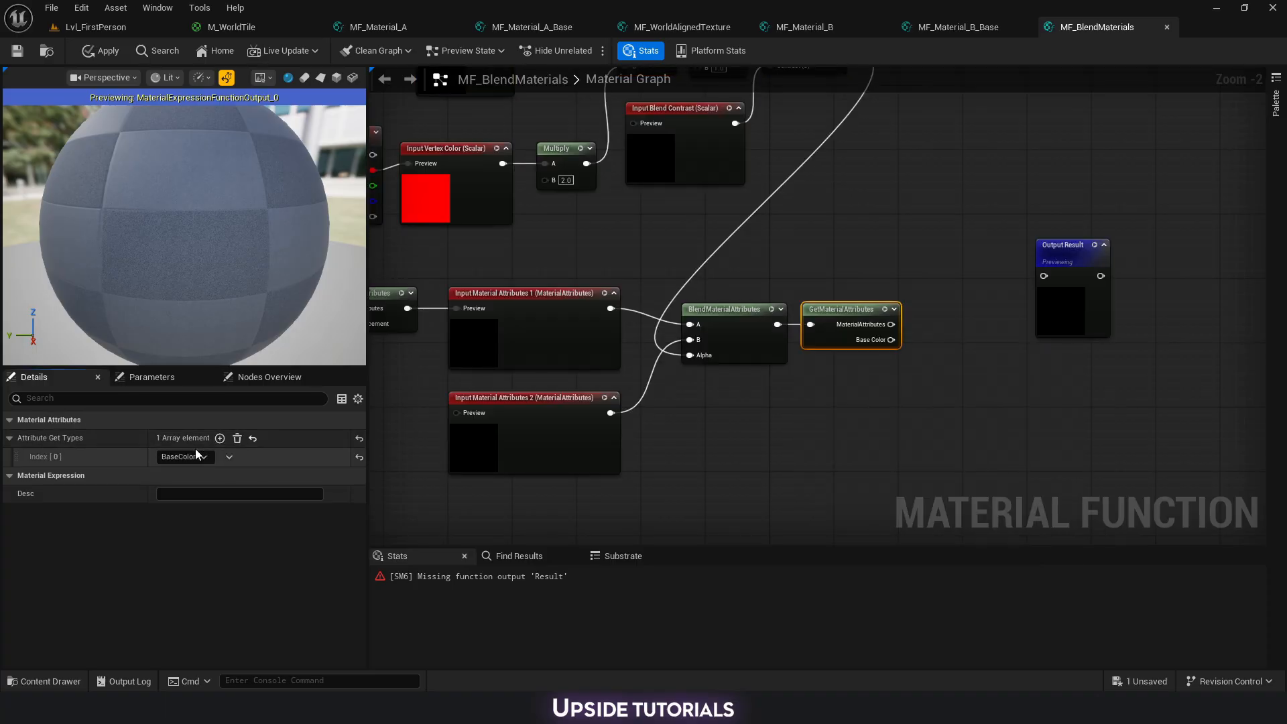
pyautogui.click(195, 457)
pyautogui.click(184, 308)
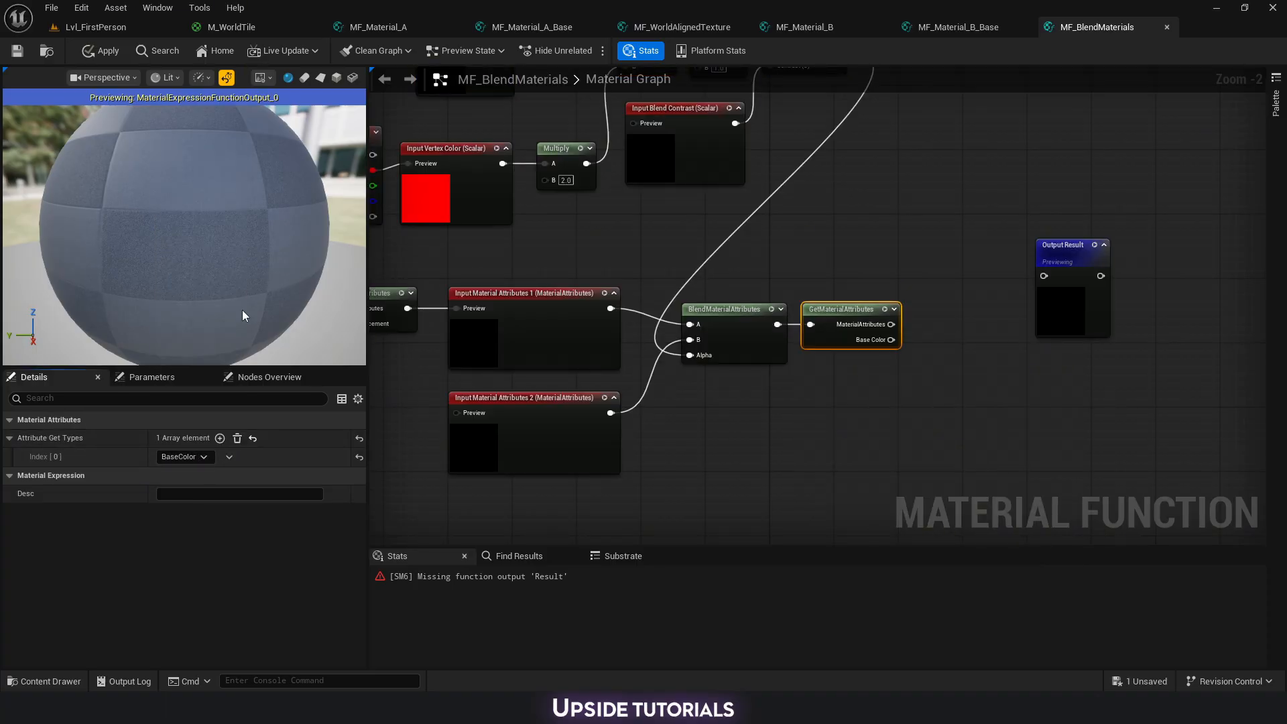
# Connect the Displacement output to a new component mask beside GetMaterialAttributes and limit the mask to the R channel.
pyautogui.moveTo(892, 341); pyautogui.dragTo(804, 349, button='right')
pyautogui.moveTo(803, 346); pyautogui.dragTo(818, 355)
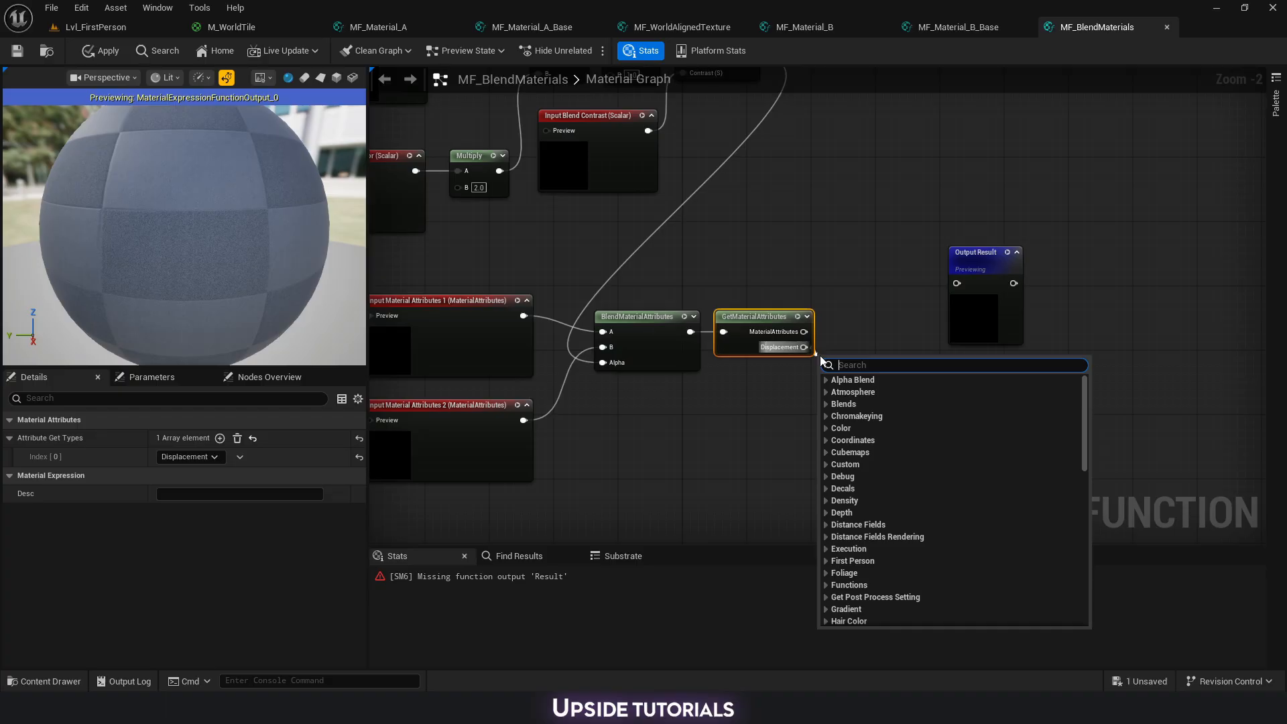
pyautogui.write('mask')
pyautogui.press('Return')
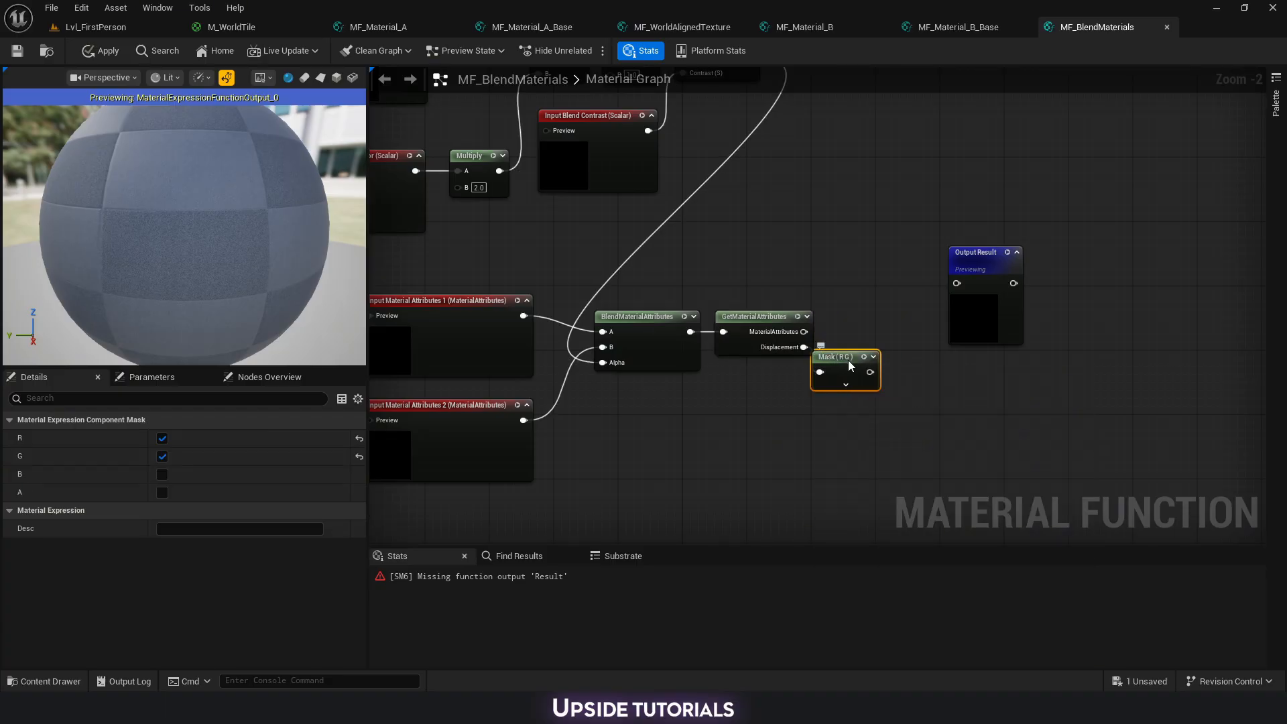
pyautogui.moveTo(818, 355); pyautogui.dragTo(835, 356)
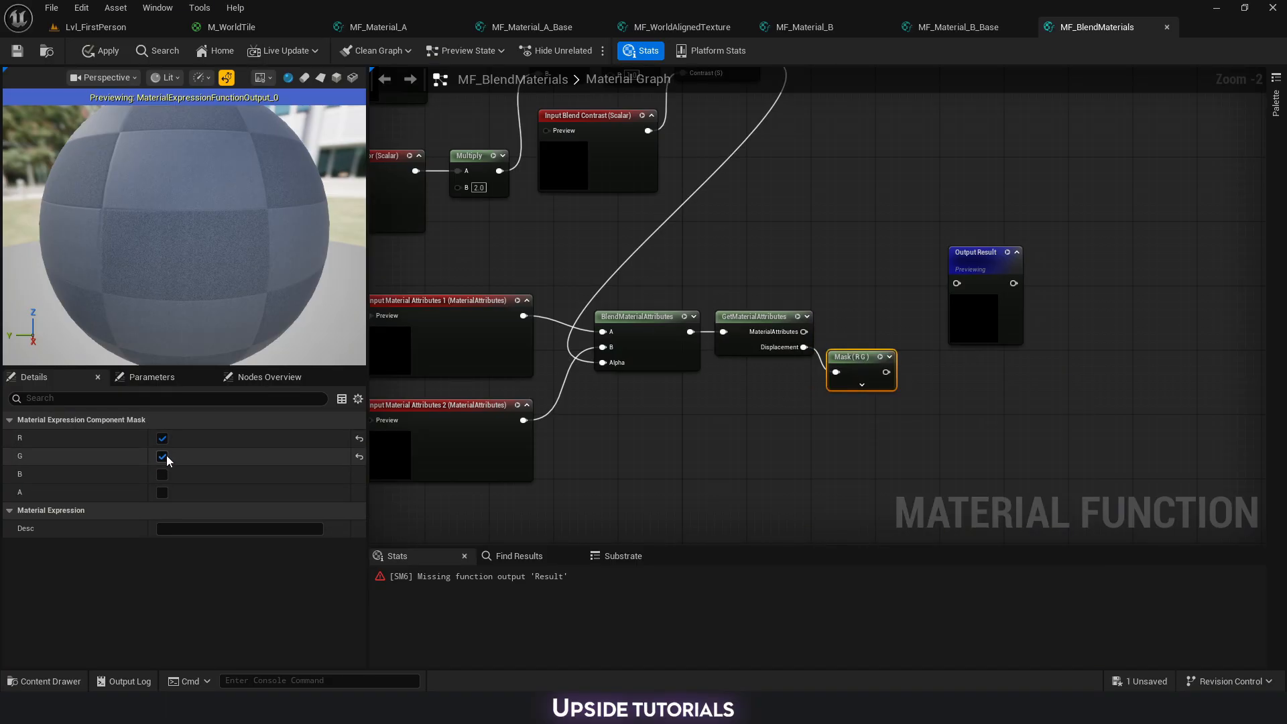
pyautogui.click(163, 456)
# Add a second function output below Output Result, connect the R mask to it and name it Height.
pyautogui.moveTo(880, 389); pyautogui.dragTo(797, 395, button='right')
pyautogui.moveTo(798, 377); pyautogui.dragTo(882, 404)
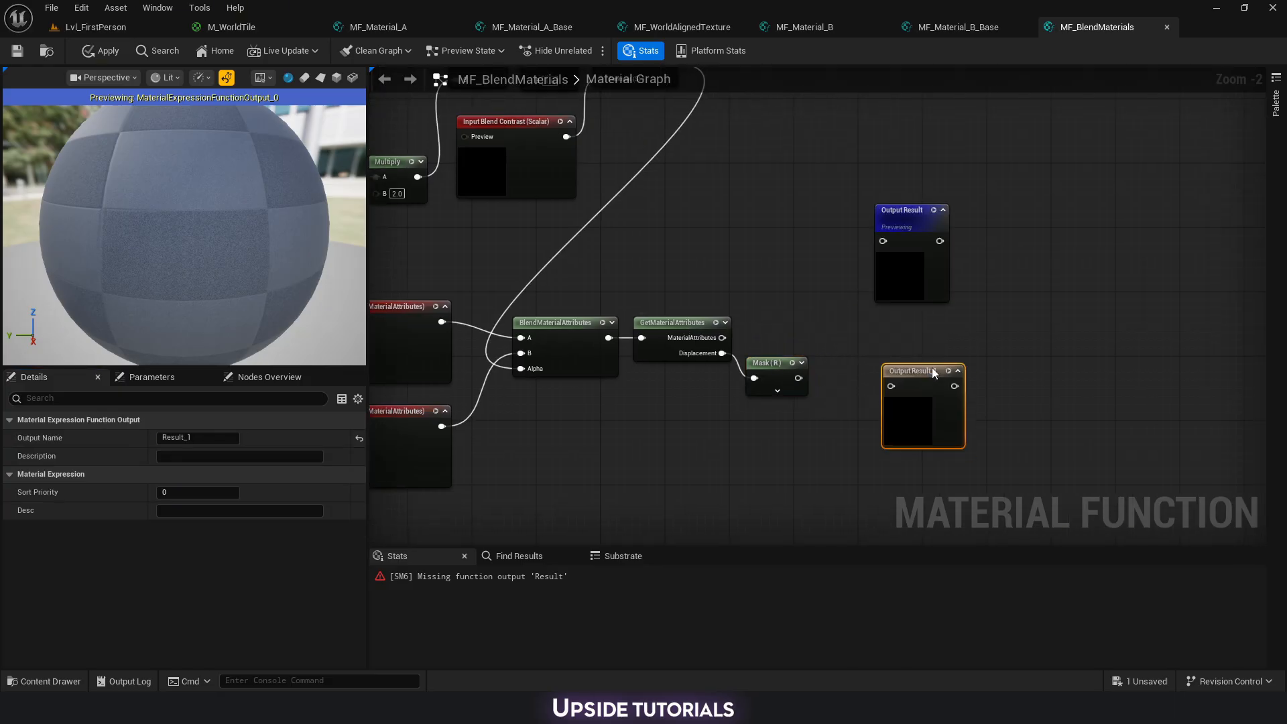
pyautogui.moveTo(932, 368); pyautogui.dragTo(915, 362)
pyautogui.moveTo(798, 378); pyautogui.dragTo(875, 378)
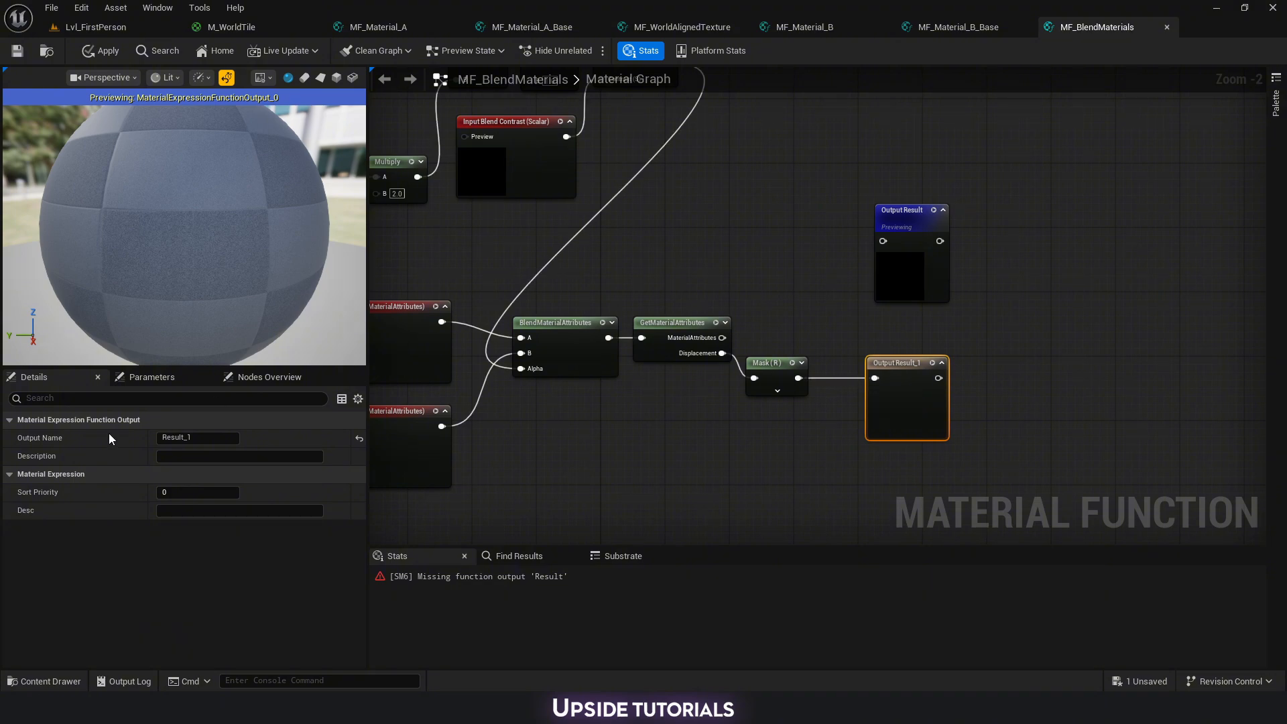
pyautogui.click(197, 438)
pyautogui.write('H')
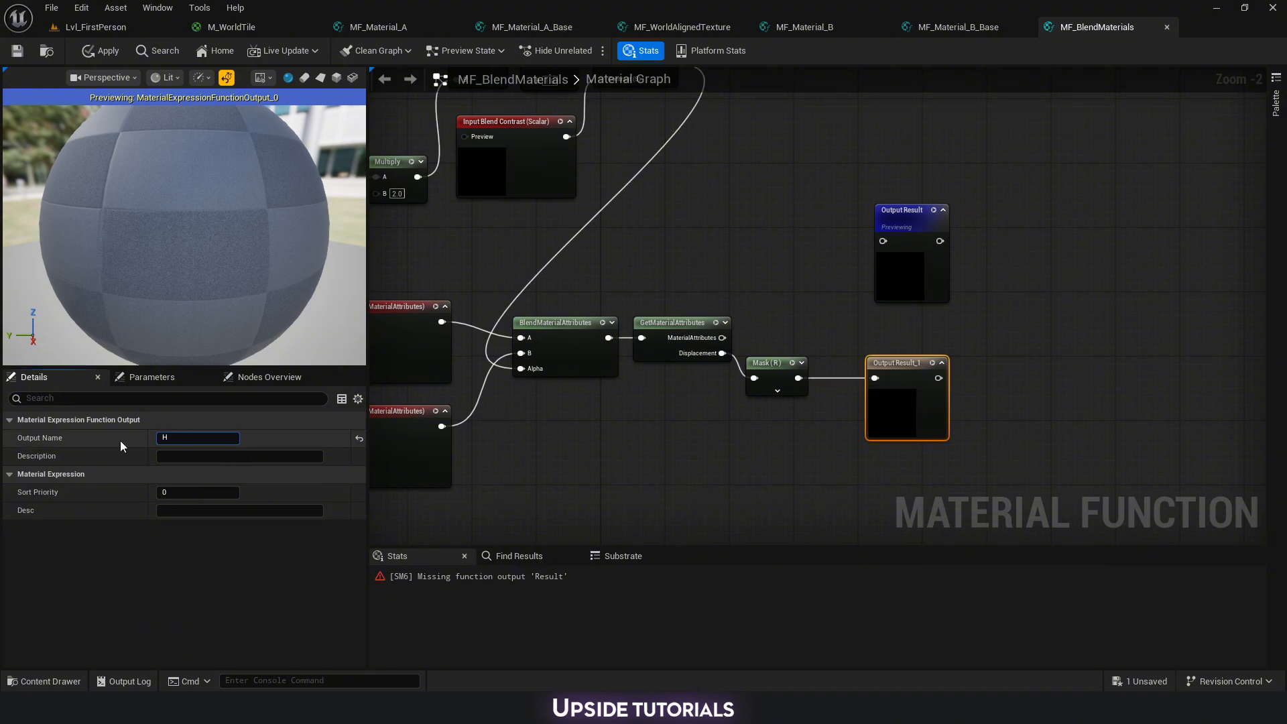
pyautogui.write('eight')
pyautogui.press('Return')
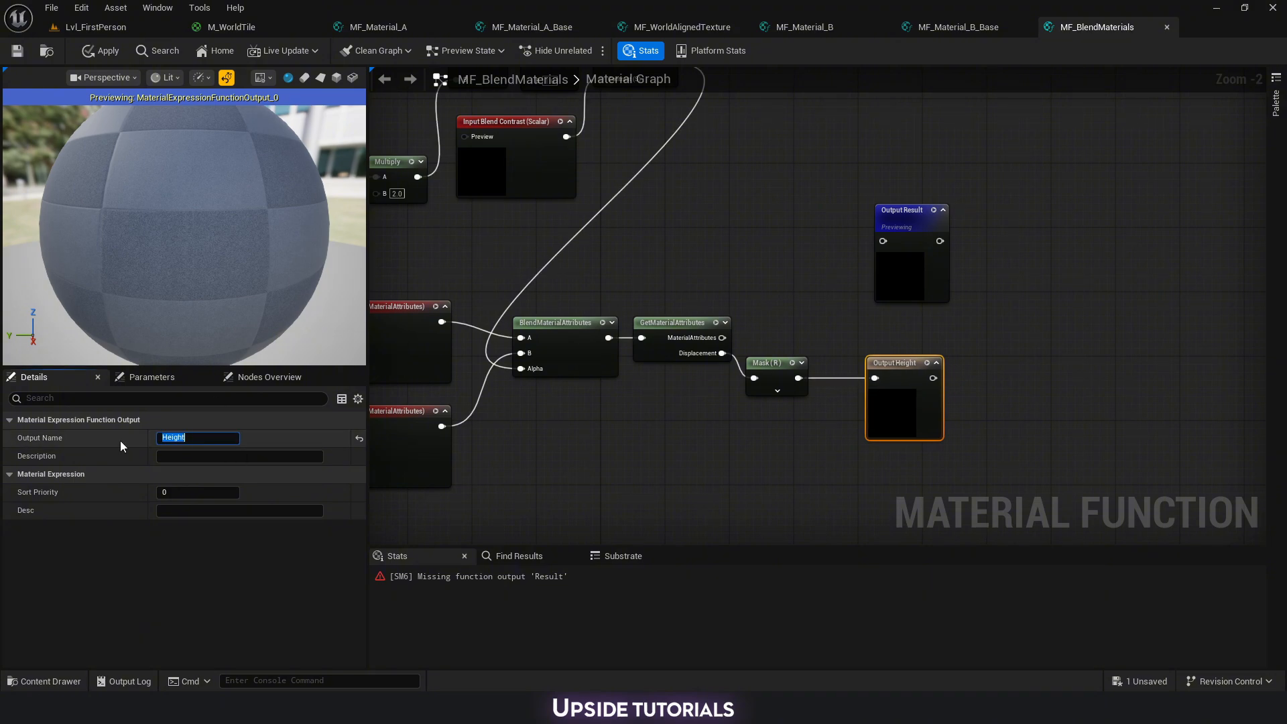
# Connect the BlendMaterialAttributes output to Output Result and rename that function output Material Attributes.
pyautogui.moveTo(552, 352); pyautogui.dragTo(524, 390, button='right')
pyautogui.moveTo(585, 380); pyautogui.dragTo(857, 280)
pyautogui.click(867, 263)
pyautogui.click(196, 438)
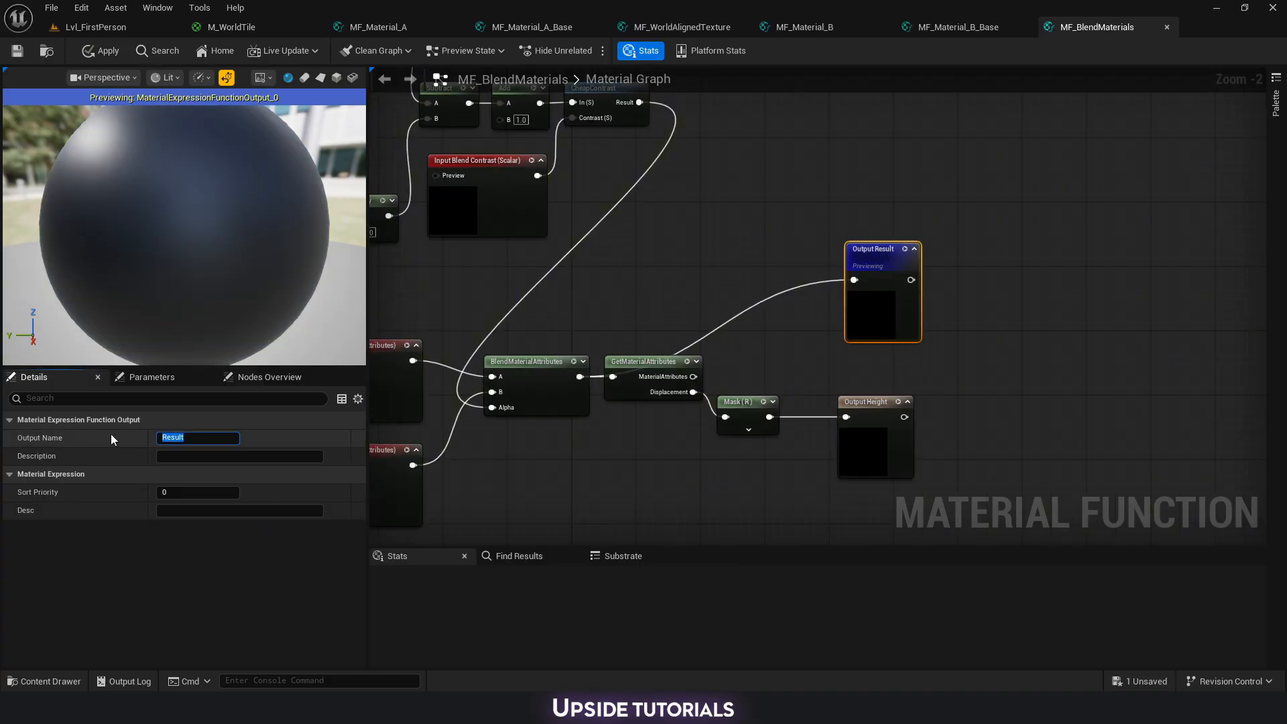
pyautogui.write('Material Attributes')
pyautogui.press('Return')
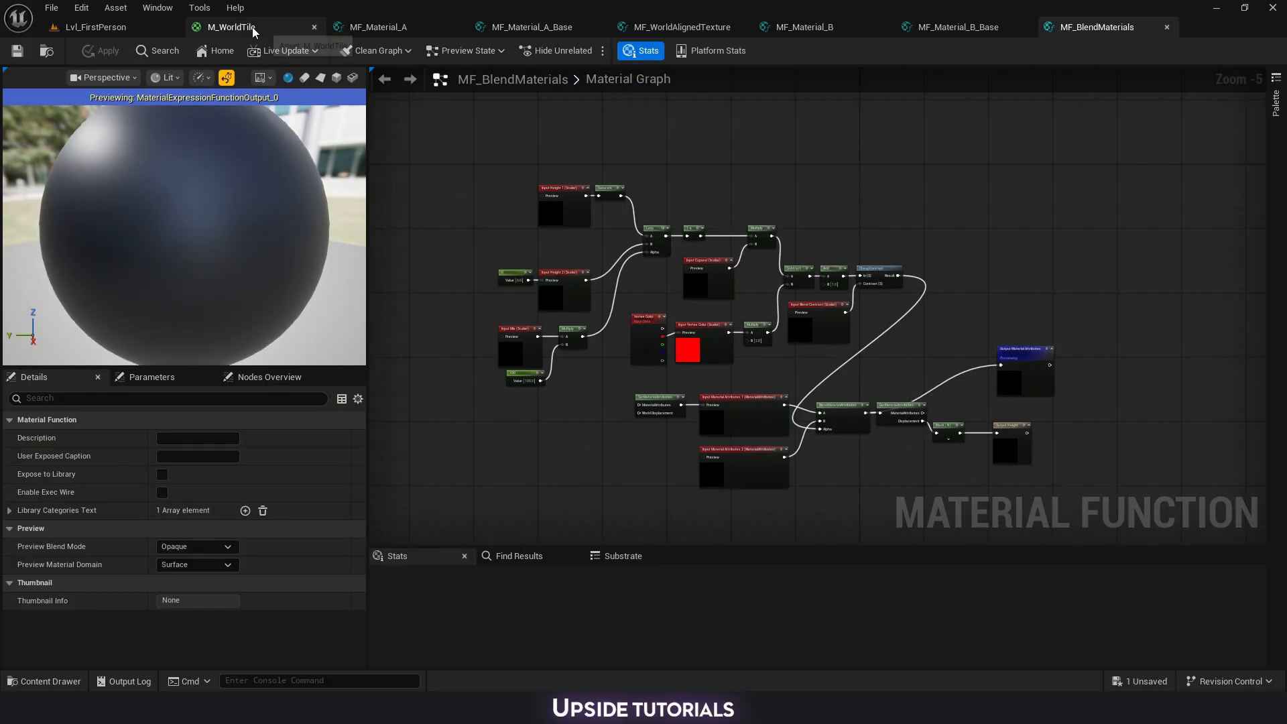
# Place the MF_BlendMaterials function in the M_WorldTile graph between the Use Material A Adjustments switches and the M_WorldTile output node.
pyautogui.click(232, 26)
pyautogui.hotkey('ctrl', 'space')
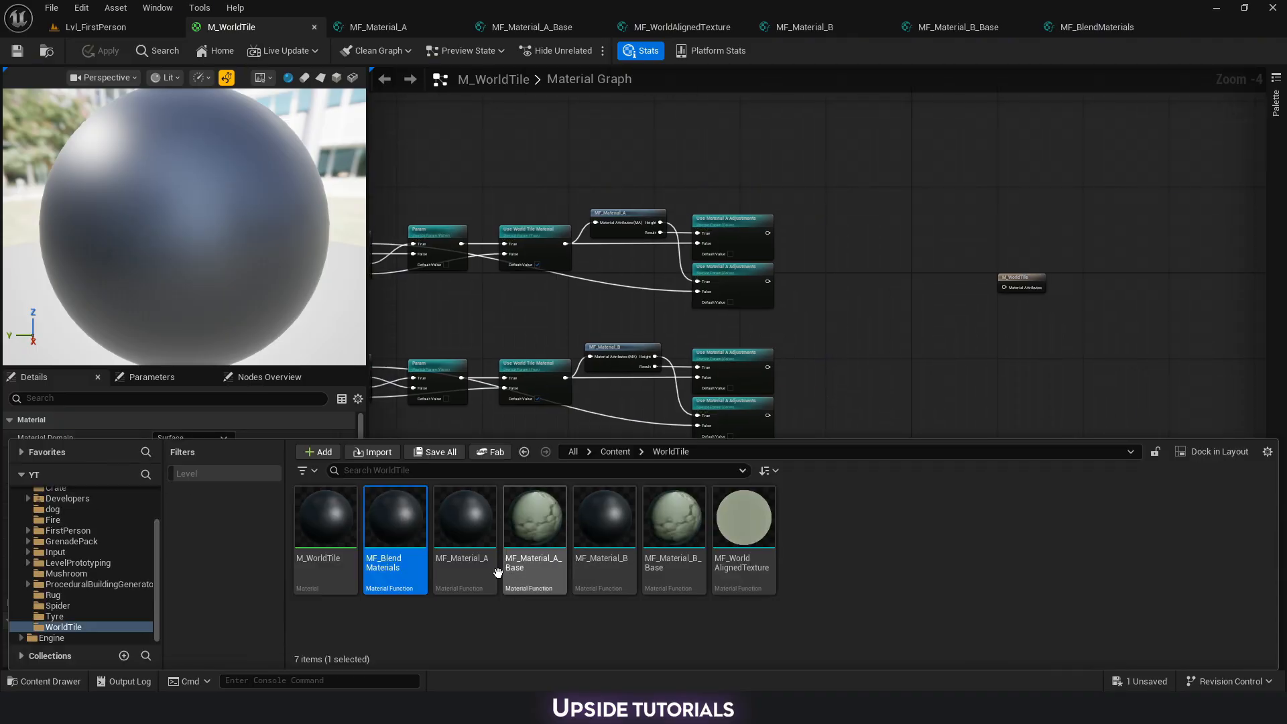
pyautogui.moveTo(520, 162); pyautogui.dragTo(727, 162, button='right')
pyautogui.scroll(-1, 703, 162)
pyautogui.moveTo(520, 124); pyautogui.dragTo(906, 395)
pyautogui.moveTo(949, 274); pyautogui.dragTo(786, 266, button='right')
pyautogui.scroll(1, 786, 262)
pyautogui.scroll(2, 800, 195)
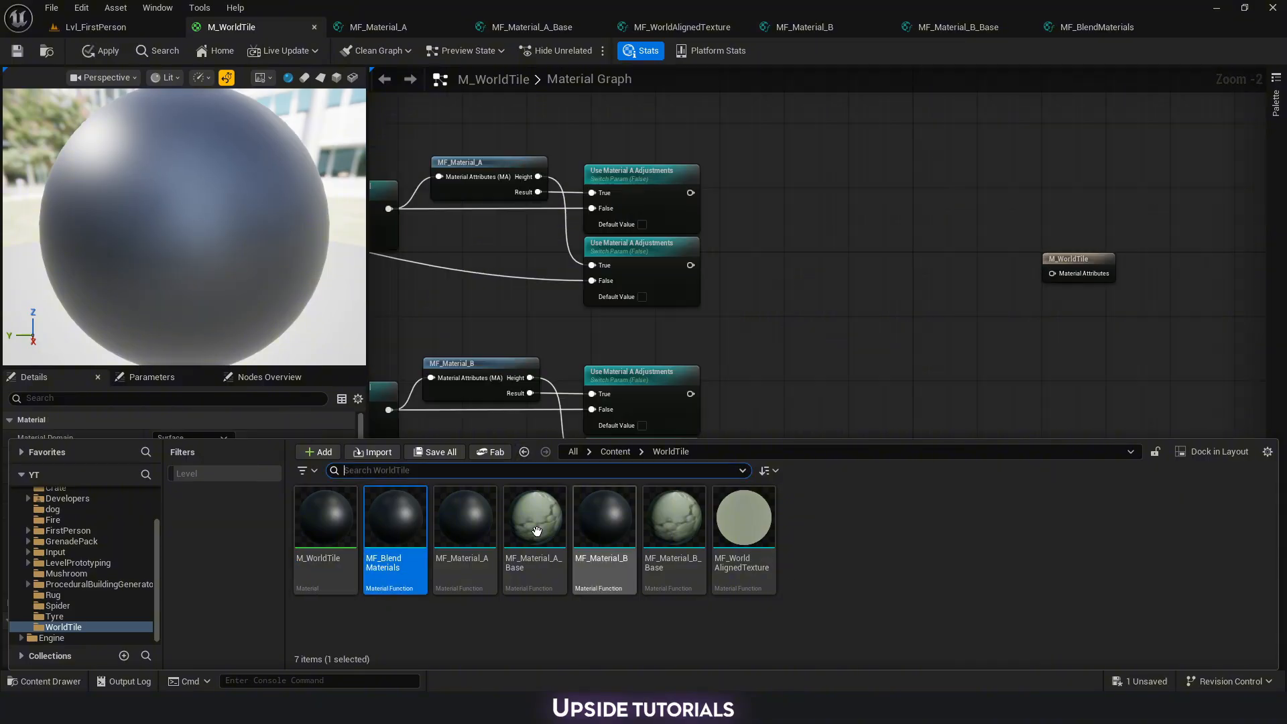
pyautogui.click(775, 258)
pyautogui.press('f')
pyautogui.click(774, 253)
pyautogui.moveTo(838, 261); pyautogui.dragTo(836, 195)
pyautogui.moveTo(425, 198); pyautogui.dragTo(922, 482)
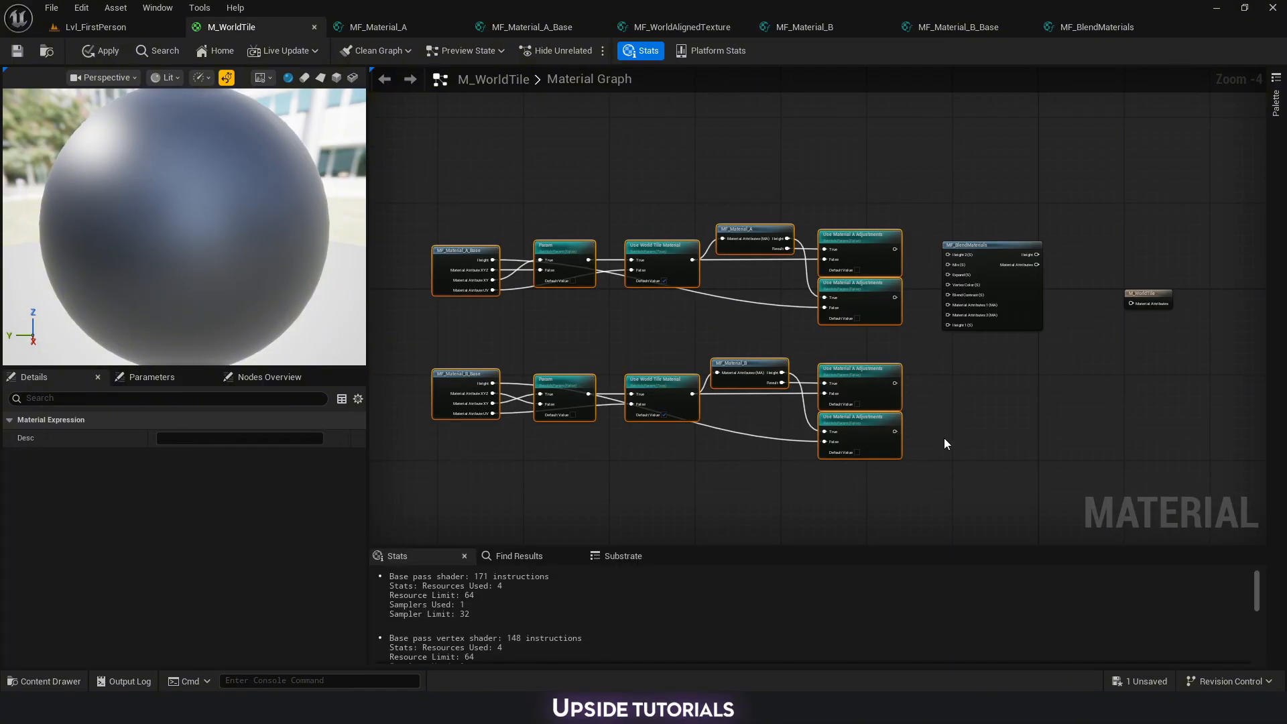
pyautogui.click(943, 437)
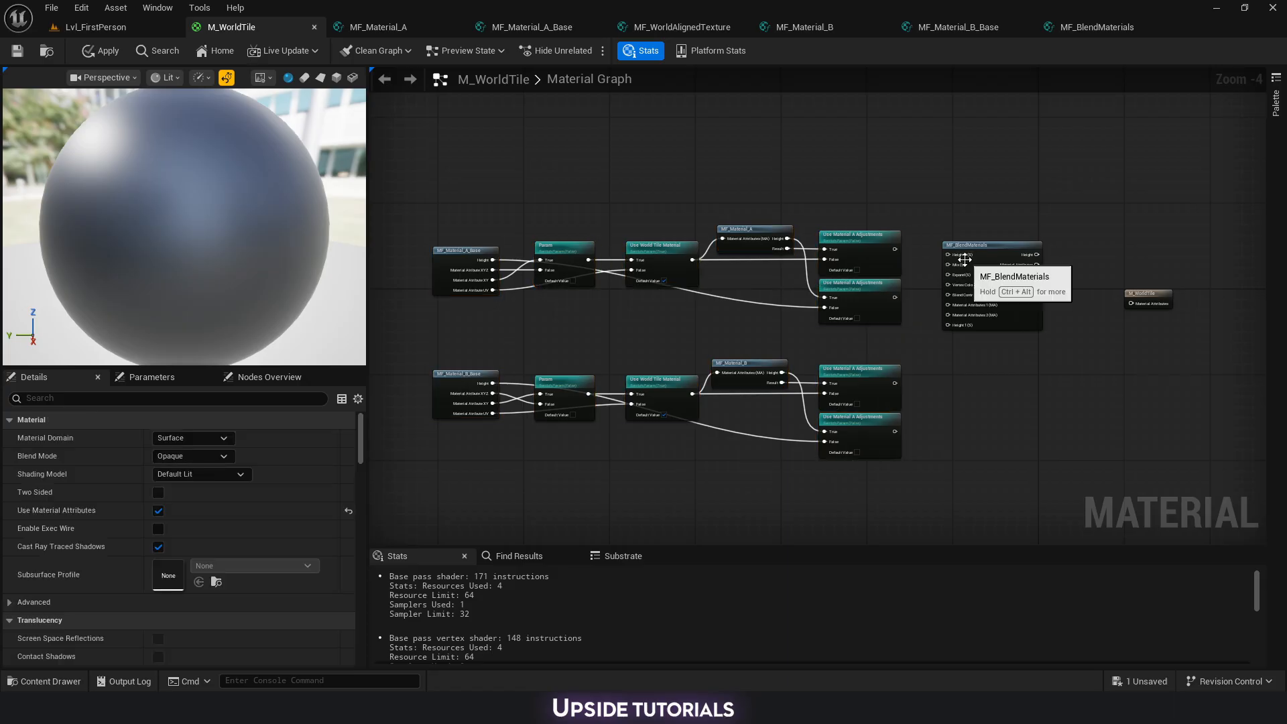
# Connect the upper adjustment switch of the Material A chain to Material Attributes 1 and that of the Material B chain to Material Attributes 2.
pyautogui.scroll(2, 962, 261)
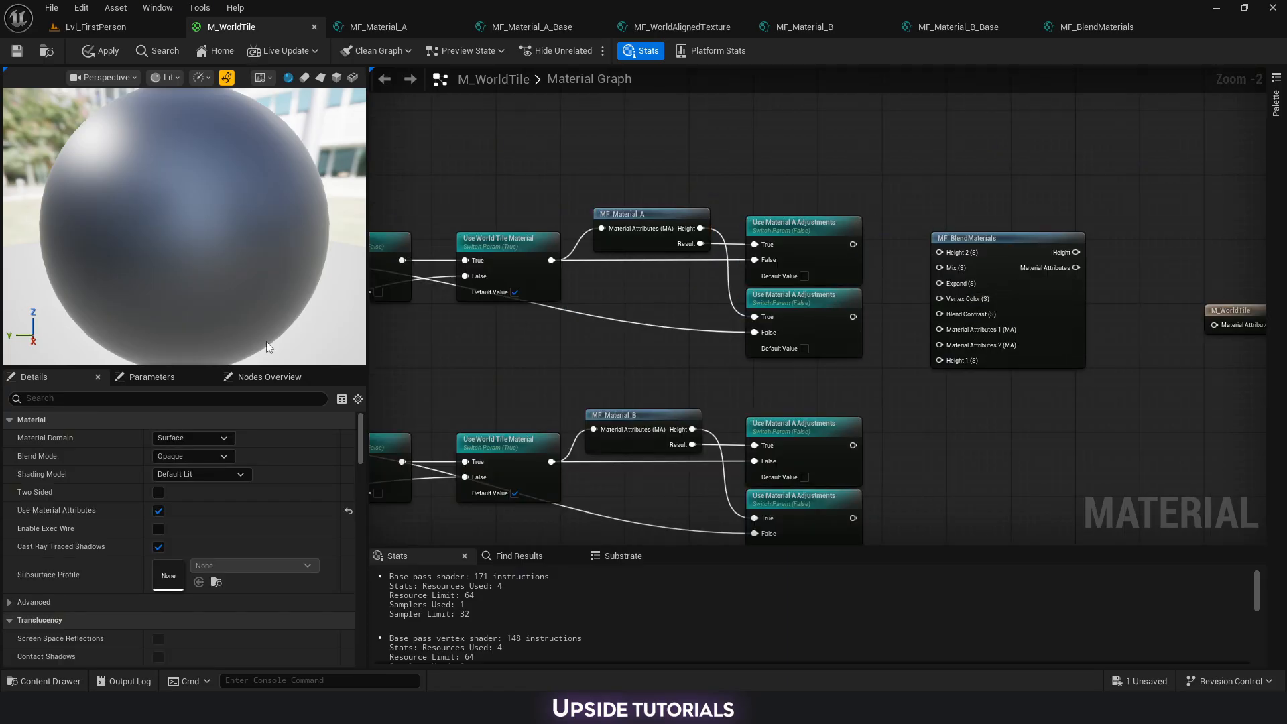
pyautogui.scroll(1, 889, 275)
pyautogui.scroll(1, 871, 272)
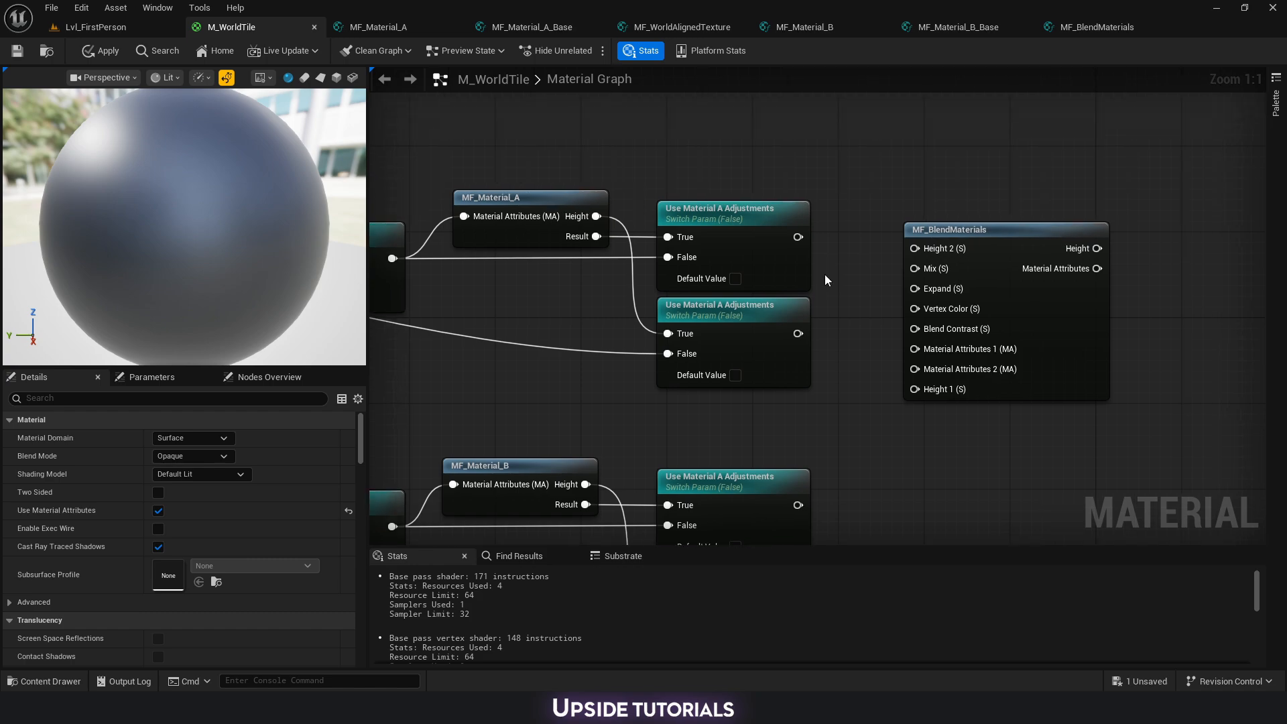
pyautogui.moveTo(797, 236); pyautogui.dragTo(914, 348)
pyautogui.moveTo(746, 344); pyautogui.dragTo(800, 360, button='right')
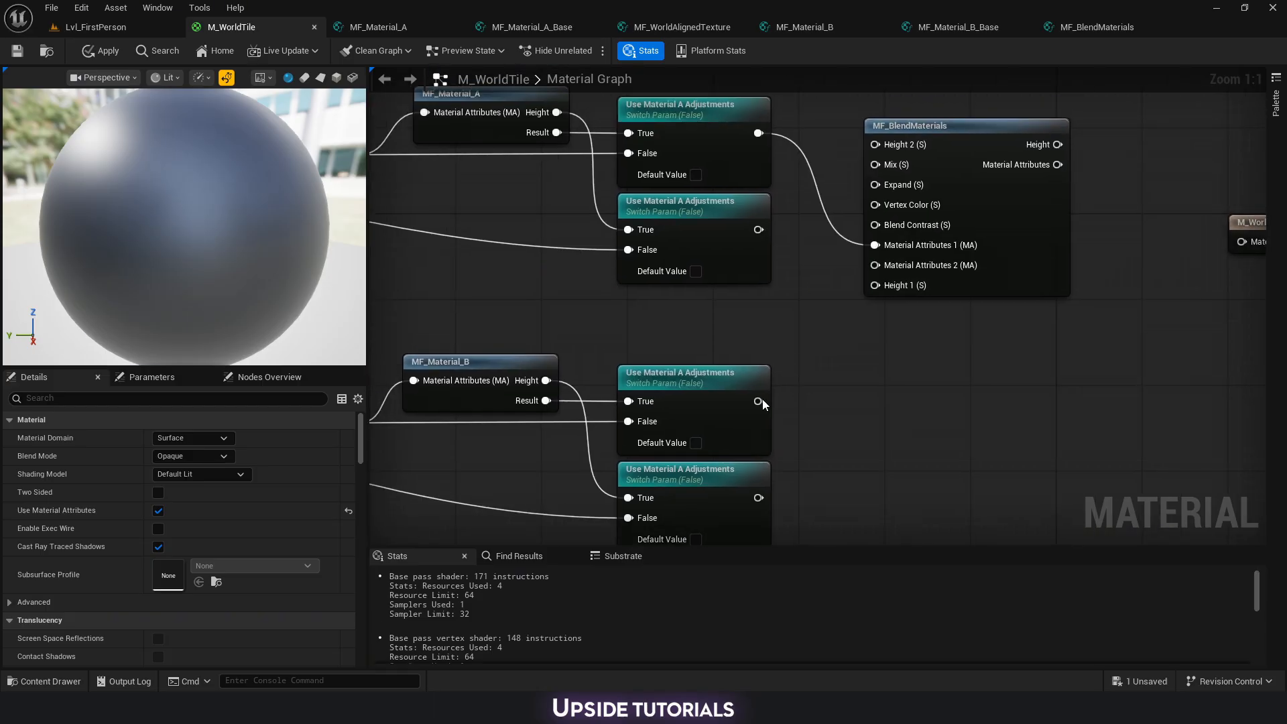
pyautogui.moveTo(759, 400); pyautogui.dragTo(877, 269)
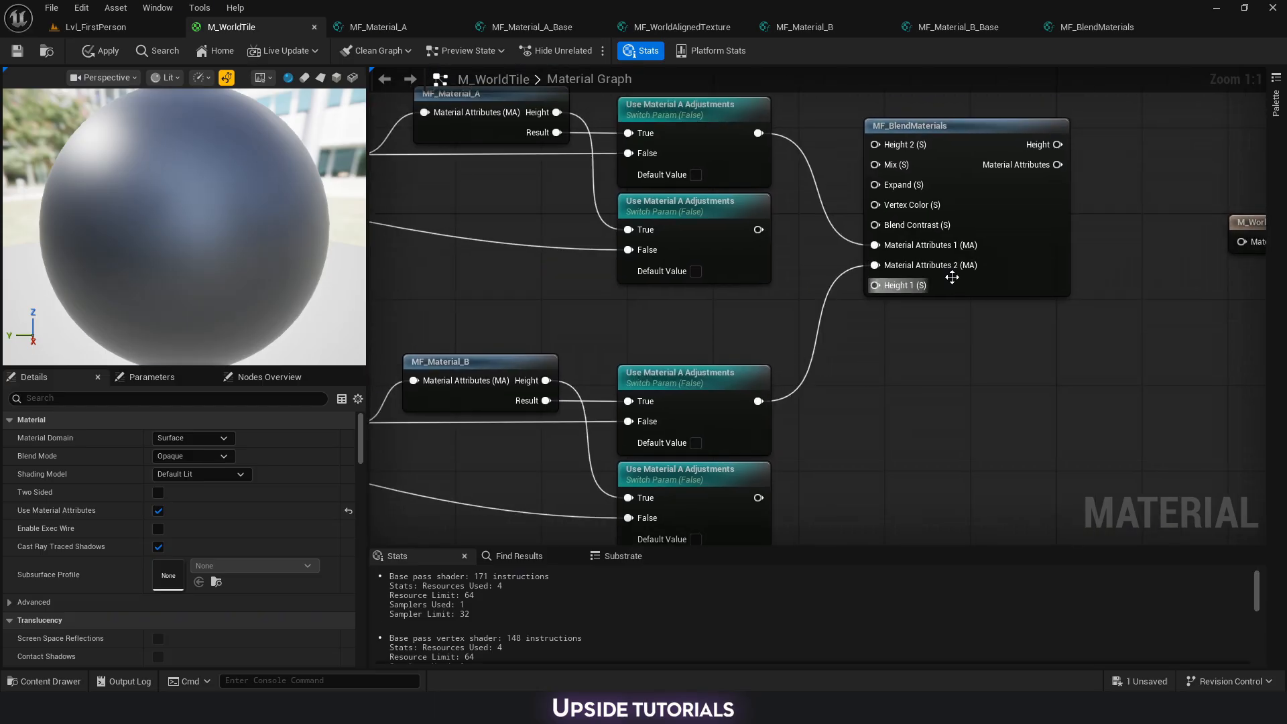
# Connect the lower adjustment switch of the Material A chain to Height 1 and that of the Material B chain to Height 2.
pyautogui.moveTo(758, 229); pyautogui.dragTo(875, 285)
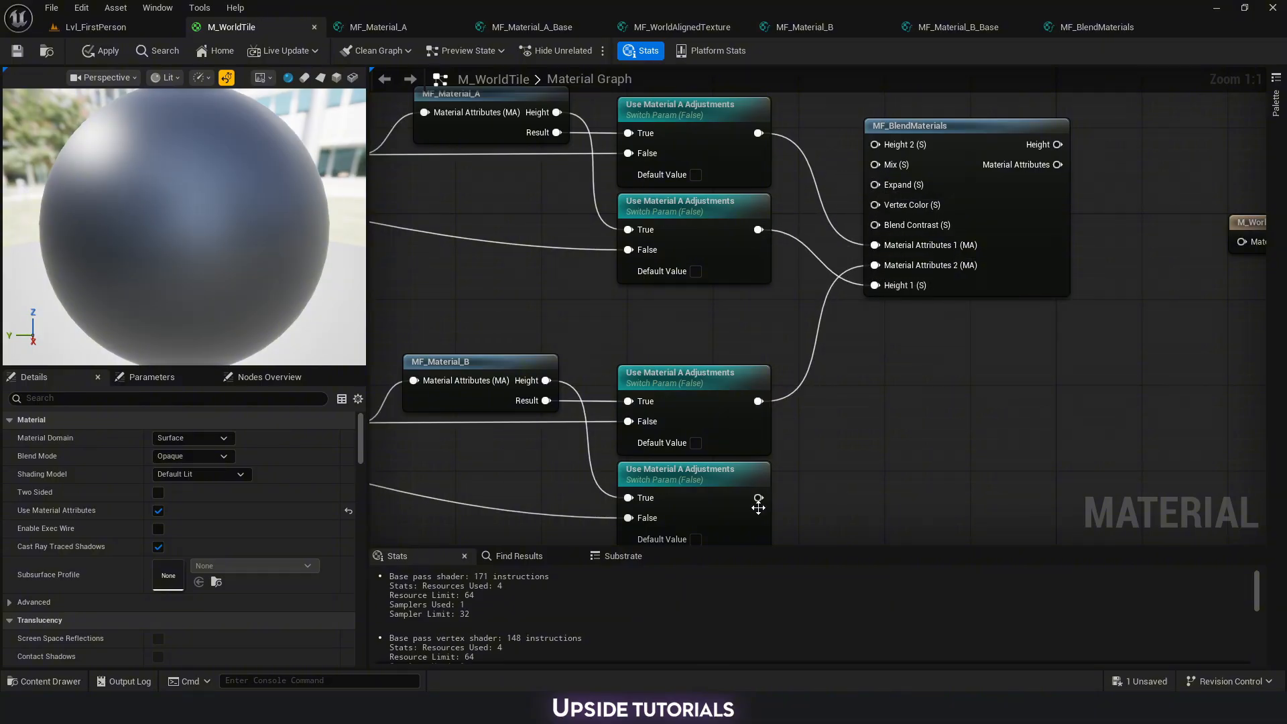
pyautogui.moveTo(758, 497); pyautogui.dragTo(878, 145)
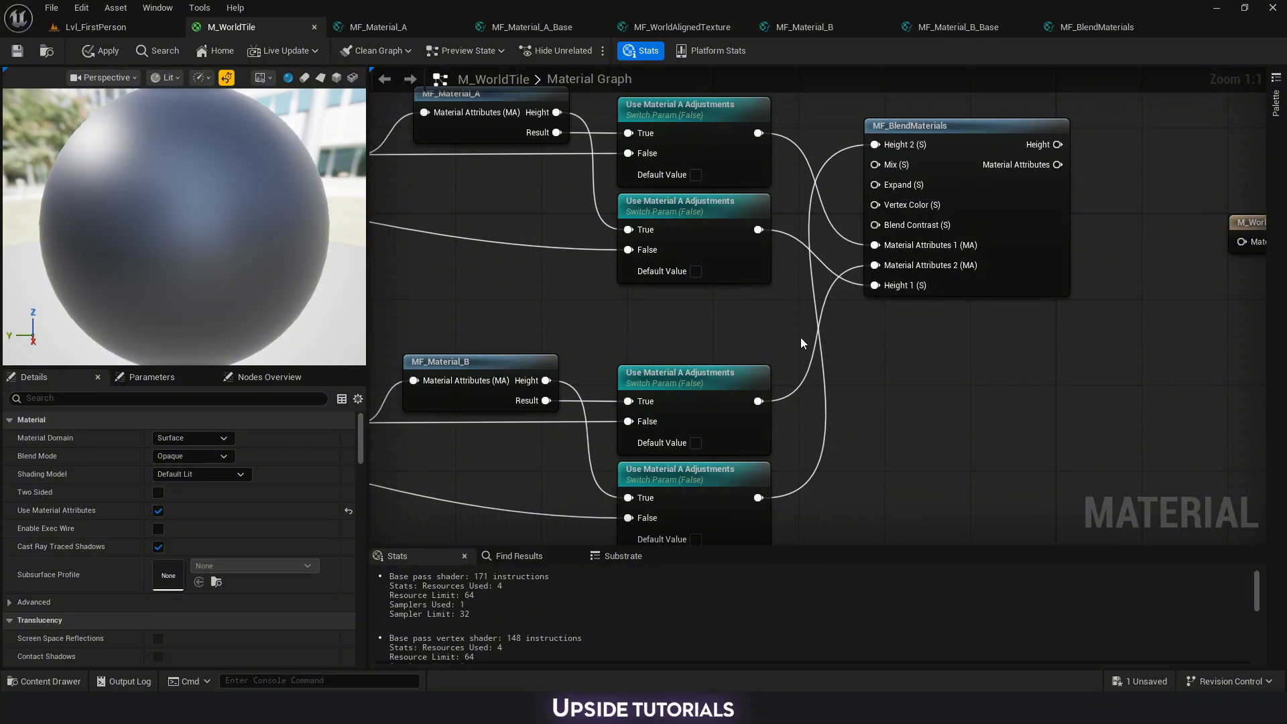
pyautogui.moveTo(800, 336); pyautogui.dragTo(796, 379, button='right')
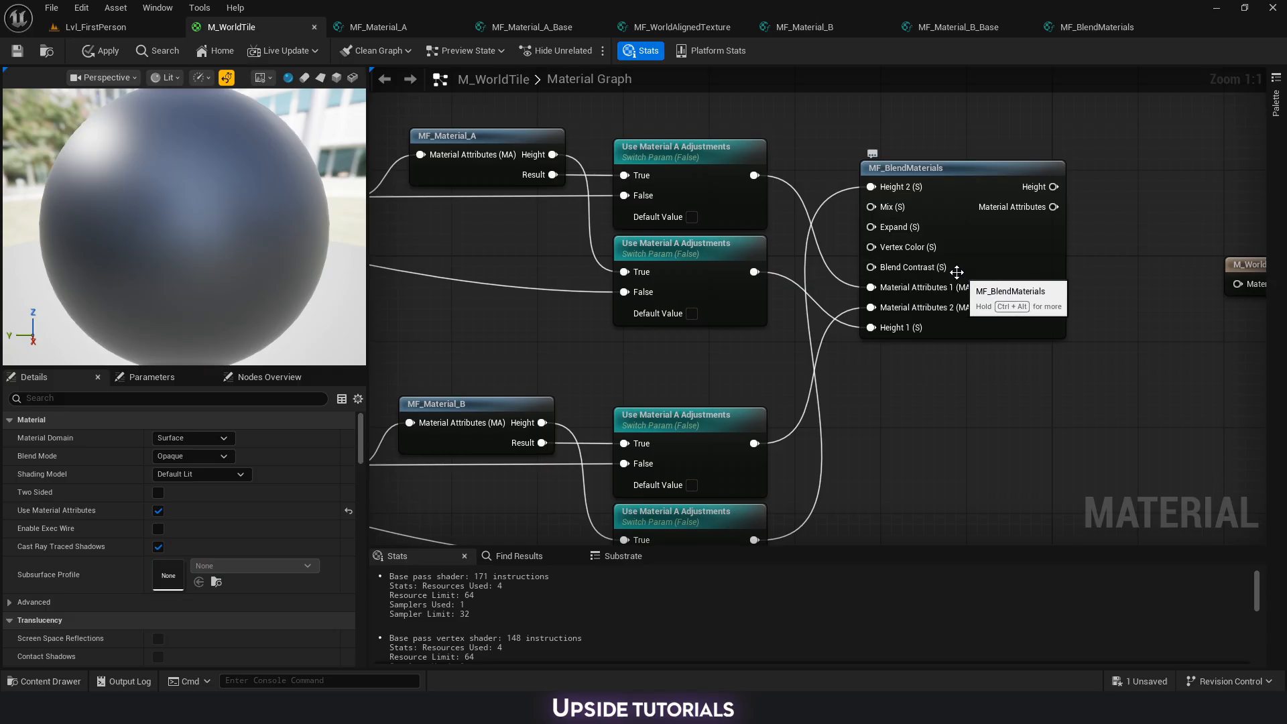
# Add a Vertex Color node to the M_WorldTile graph above MF_Material_A_Base.
pyautogui.moveTo(807, 162); pyautogui.dragTo(1142, 268, button='right')
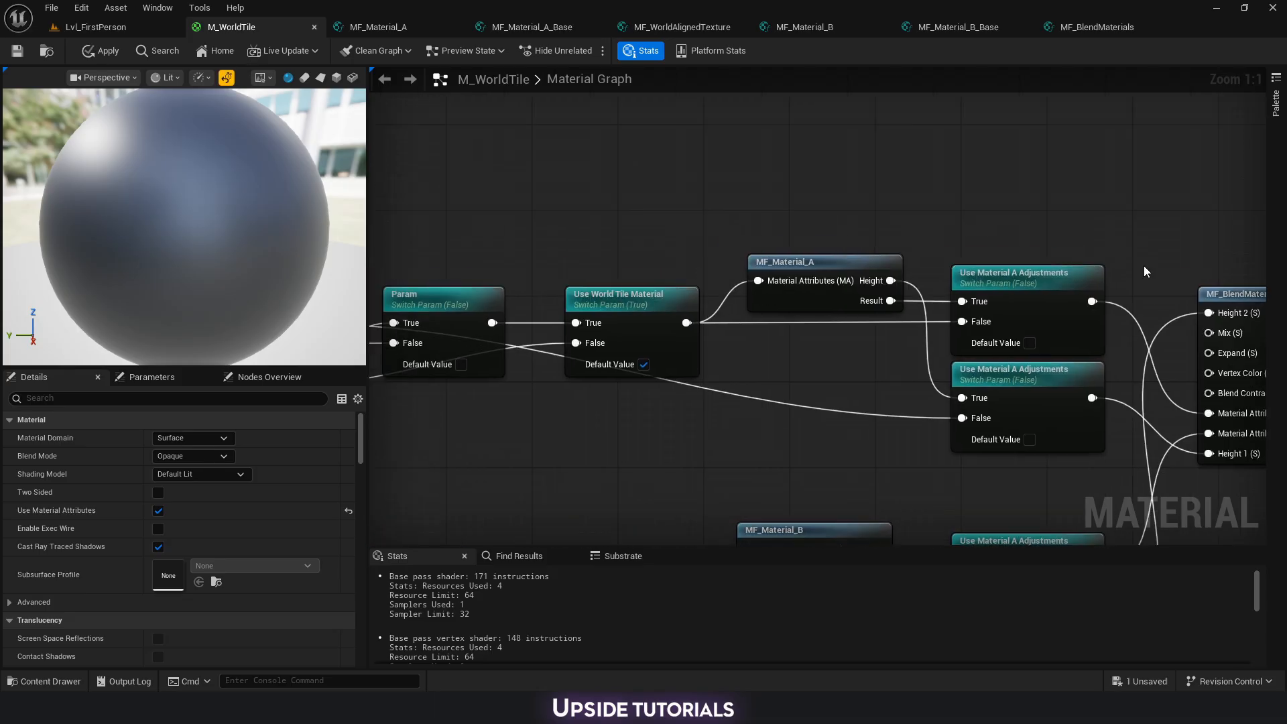
pyautogui.scroll(-2, 808, 217)
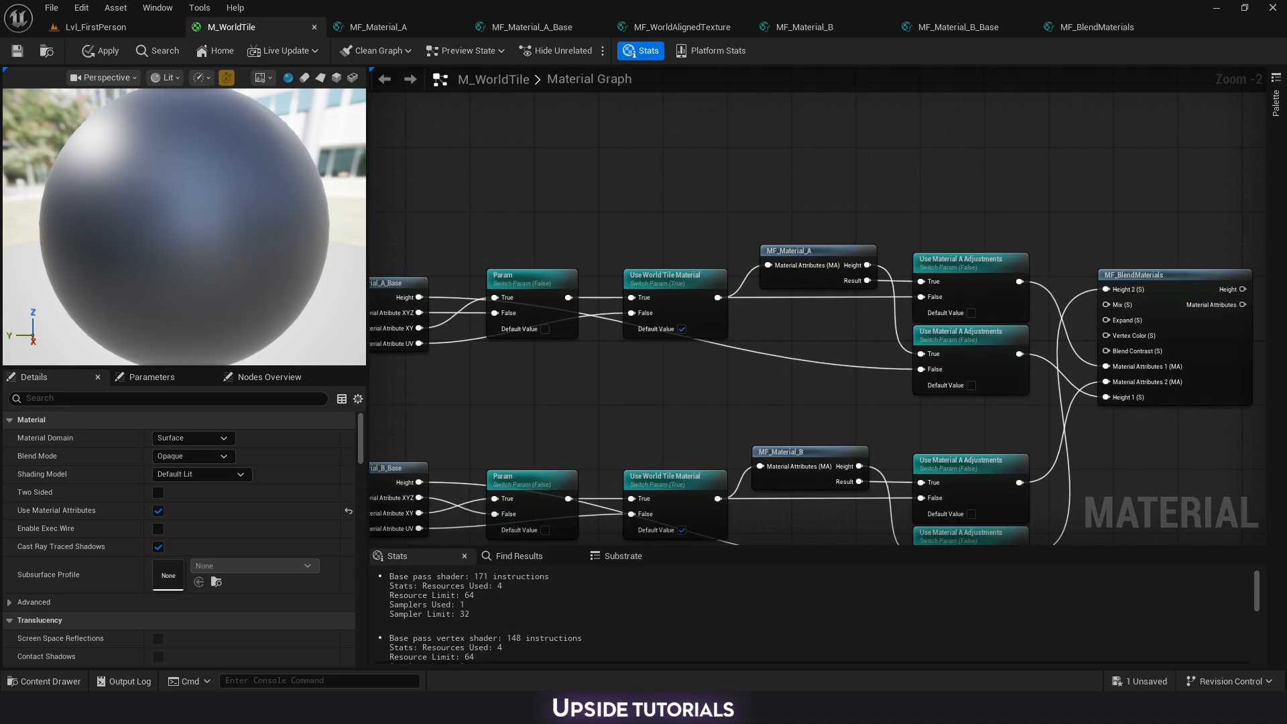
pyautogui.moveTo(458, 167); pyautogui.dragTo(684, 254, button='right')
pyautogui.scroll(-1, 684, 254)
pyautogui.rightClick(561, 225)
pyautogui.write('vert')
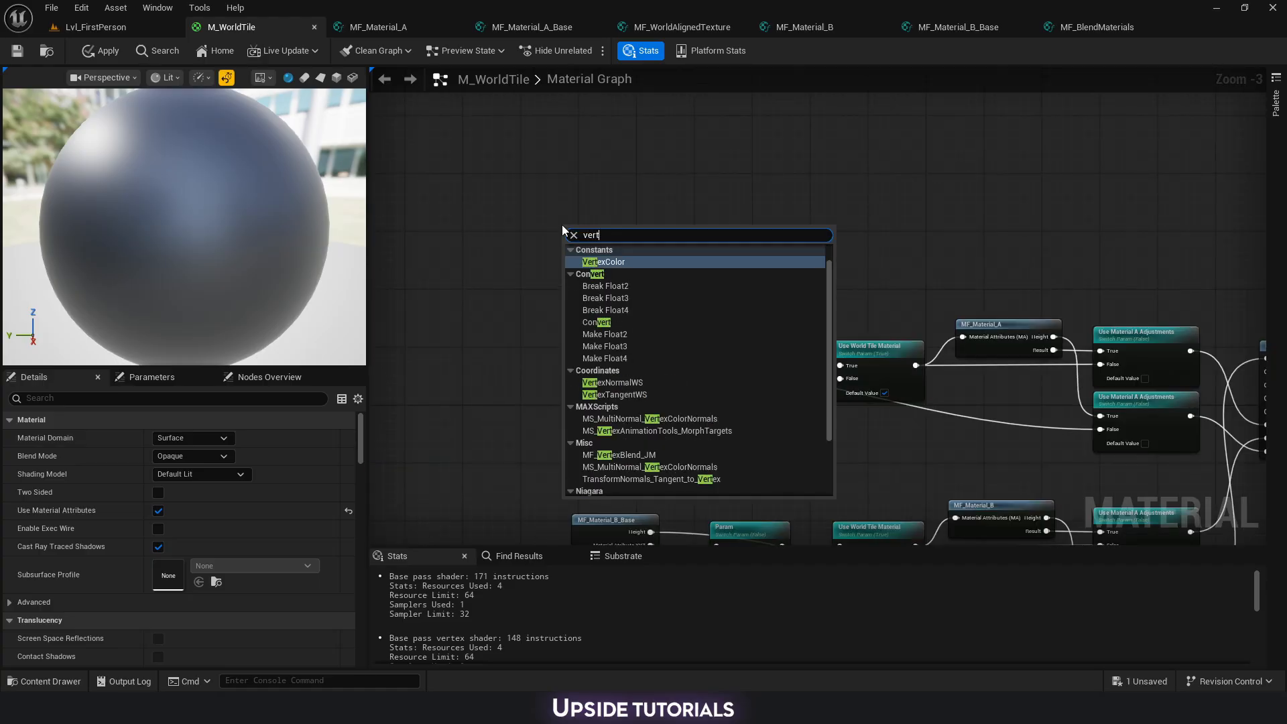
pyautogui.write('ex')
pyautogui.press('Return')
pyautogui.scroll(1, 576, 234)
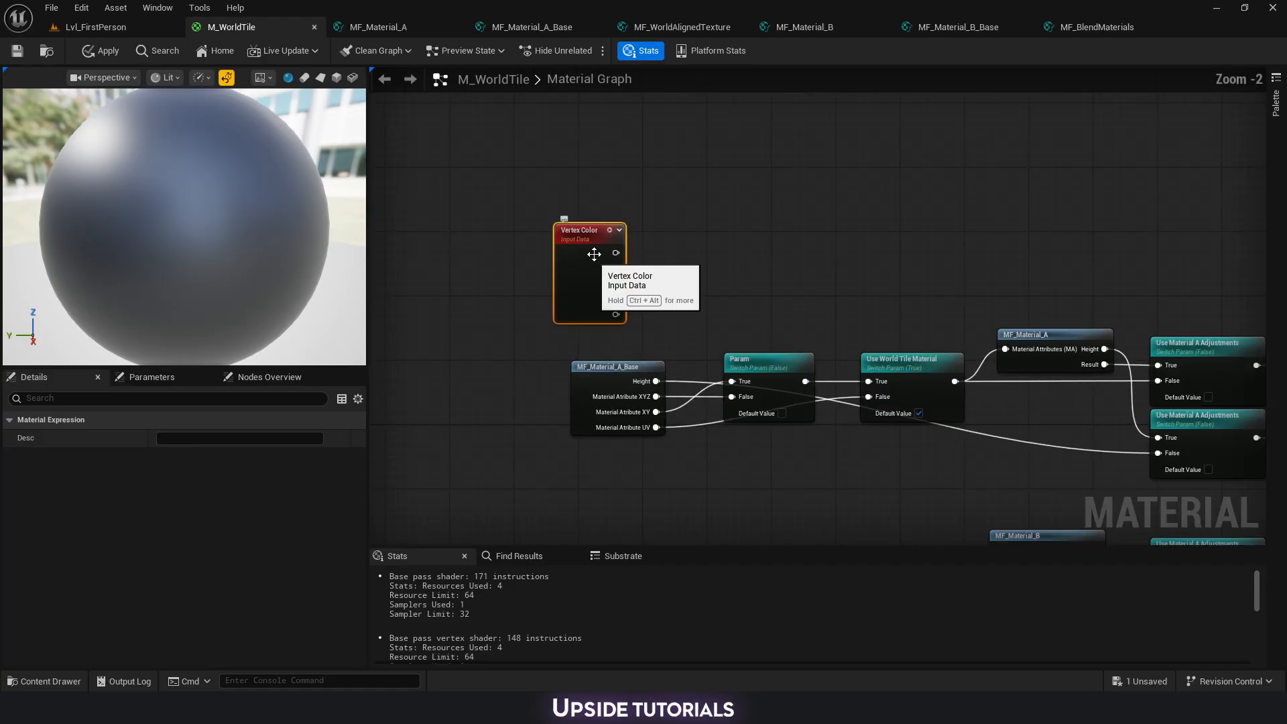
pyautogui.moveTo(594, 254); pyautogui.dragTo(578, 189)
# Add a static switch parameter named Enable Vertex Blend beside the Vertex Color node.
pyautogui.rightClick(658, 173)
pyautogui.write('sw')
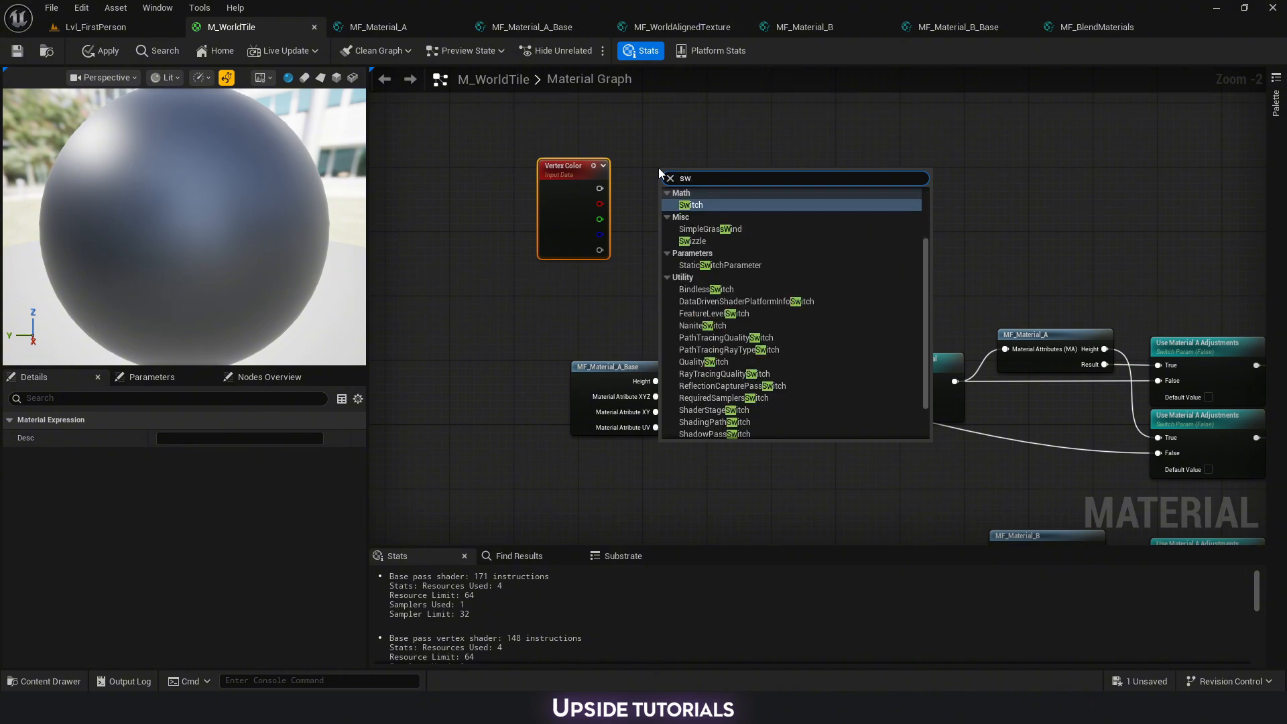
pyautogui.write('it')
pyautogui.press('Return')
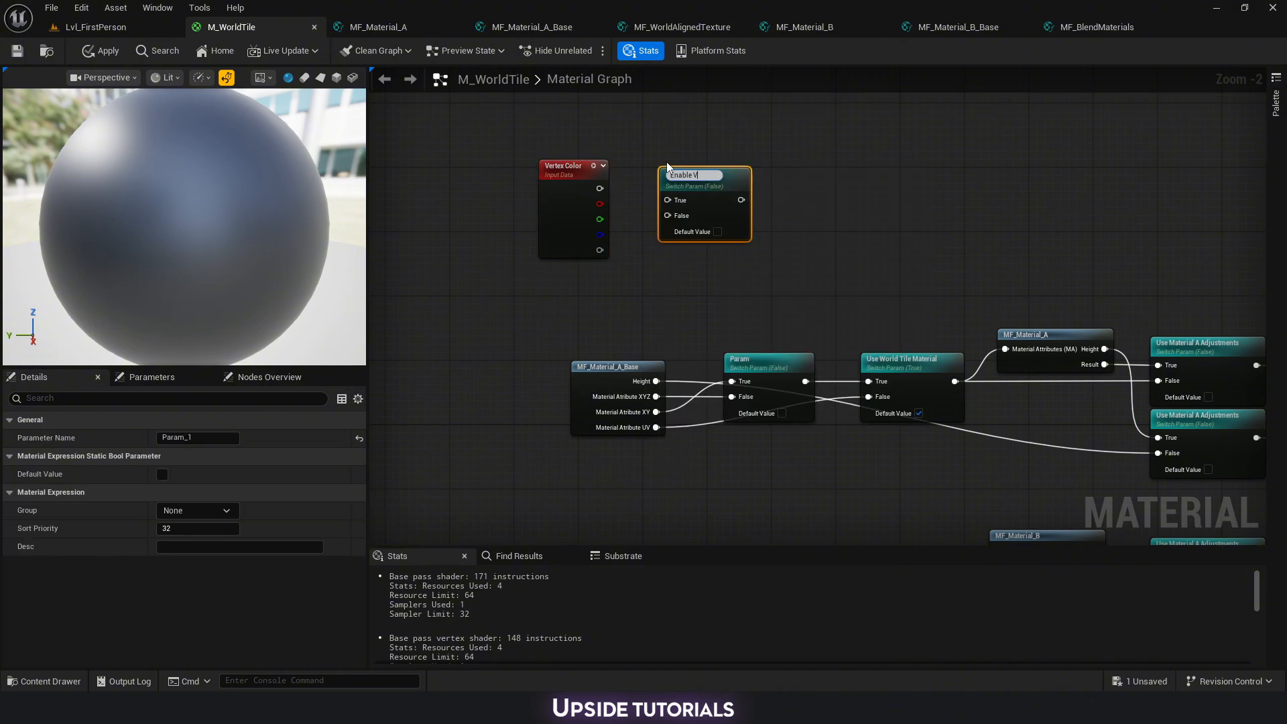
pyautogui.write('Enable Vertex Blendi')
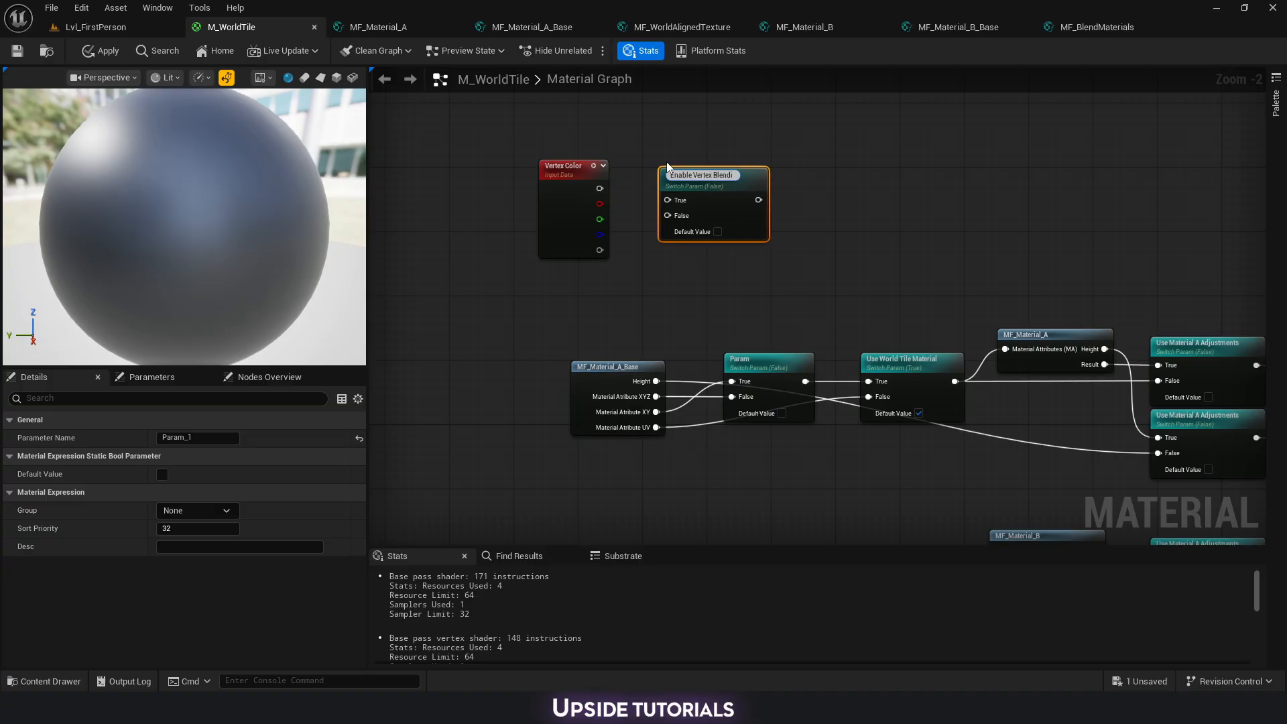
pyautogui.press('Return')
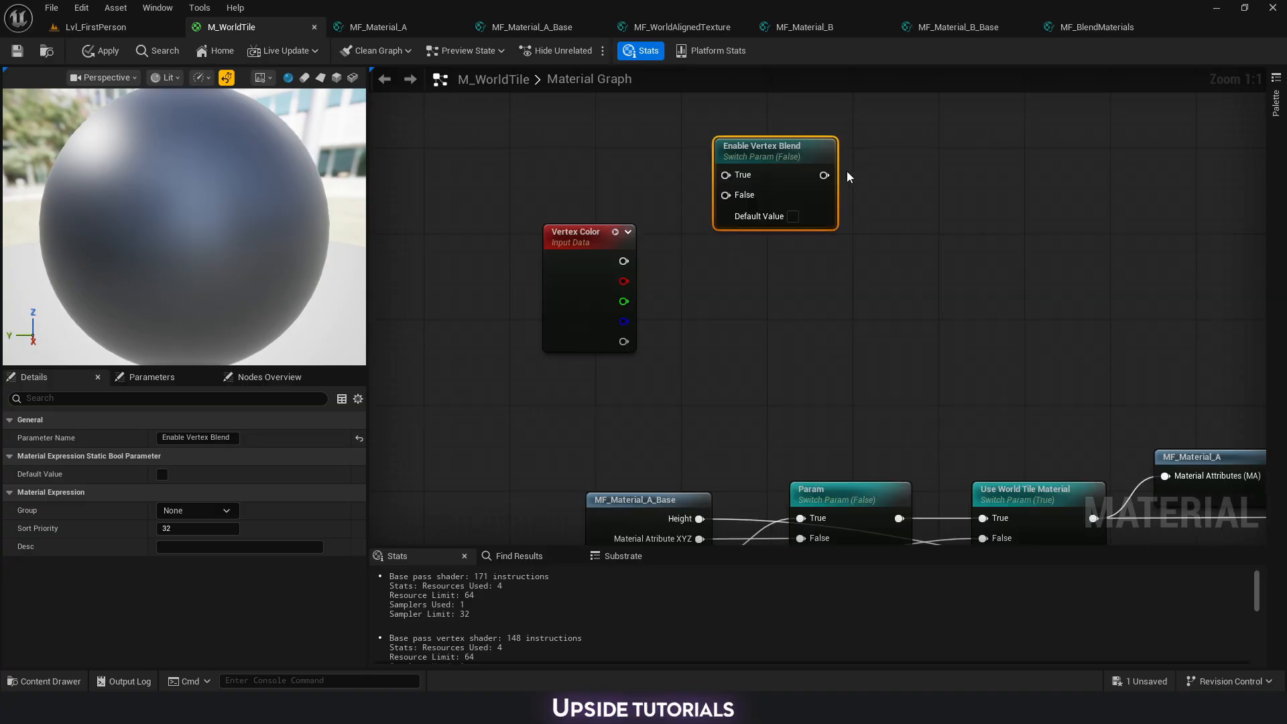
pyautogui.click(846, 171)
pyautogui.moveTo(769, 163); pyautogui.dragTo(782, 144)
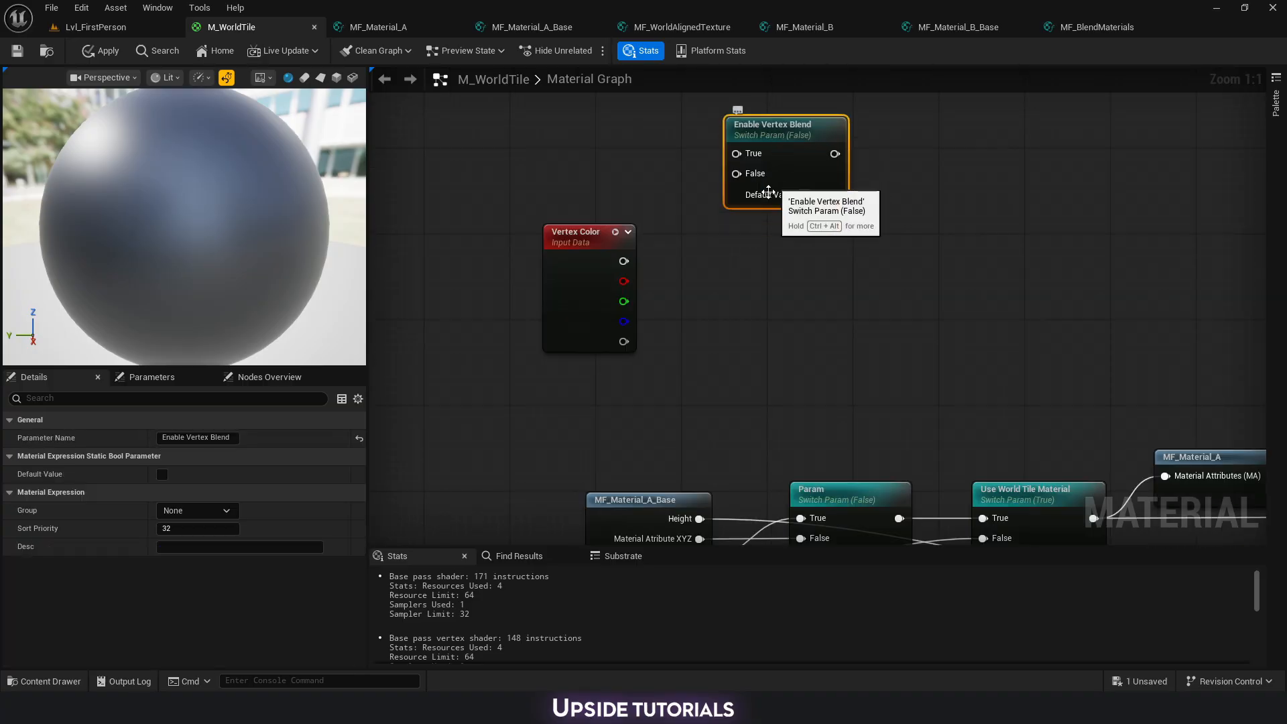
# Duplicate the Enable Vertex Blend switch twice and stack the three switches in a column.
pyautogui.hotkey('ctrl', 'd')
pyautogui.moveTo(793, 236); pyautogui.dragTo(750, 236)
pyautogui.click(778, 340)
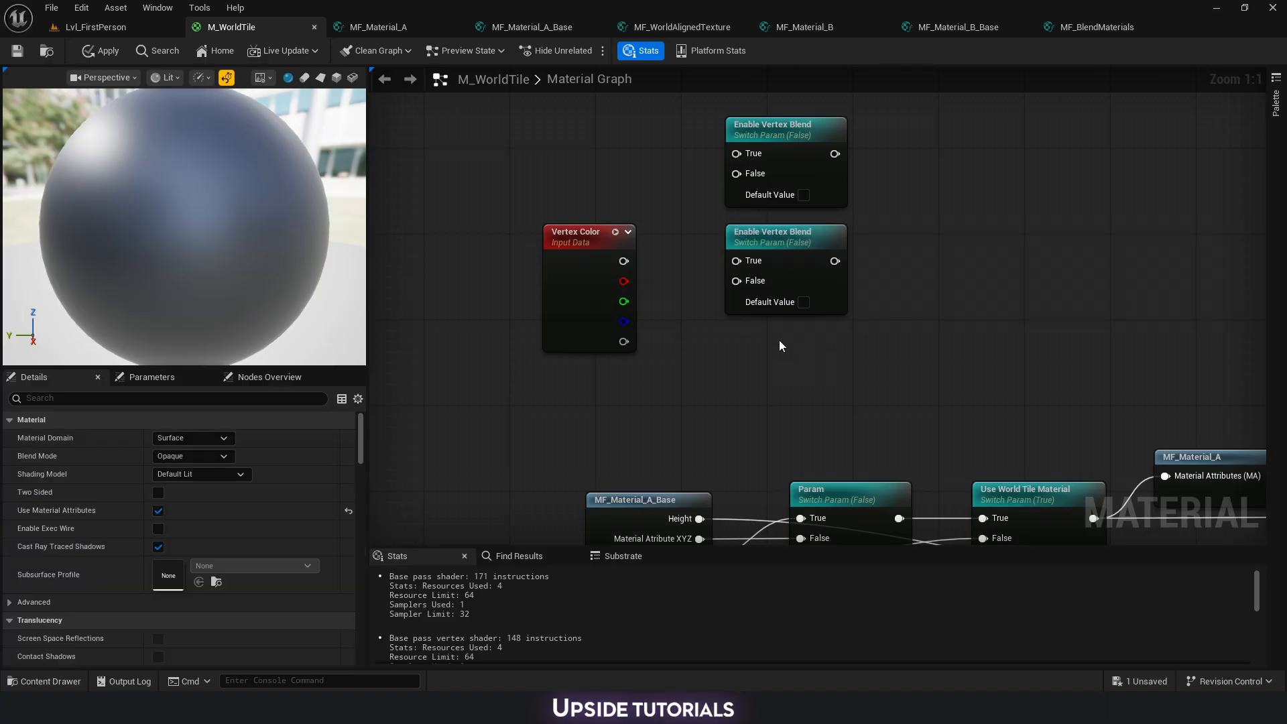
pyautogui.click(795, 243)
pyautogui.hotkey('ctrl', 'd')
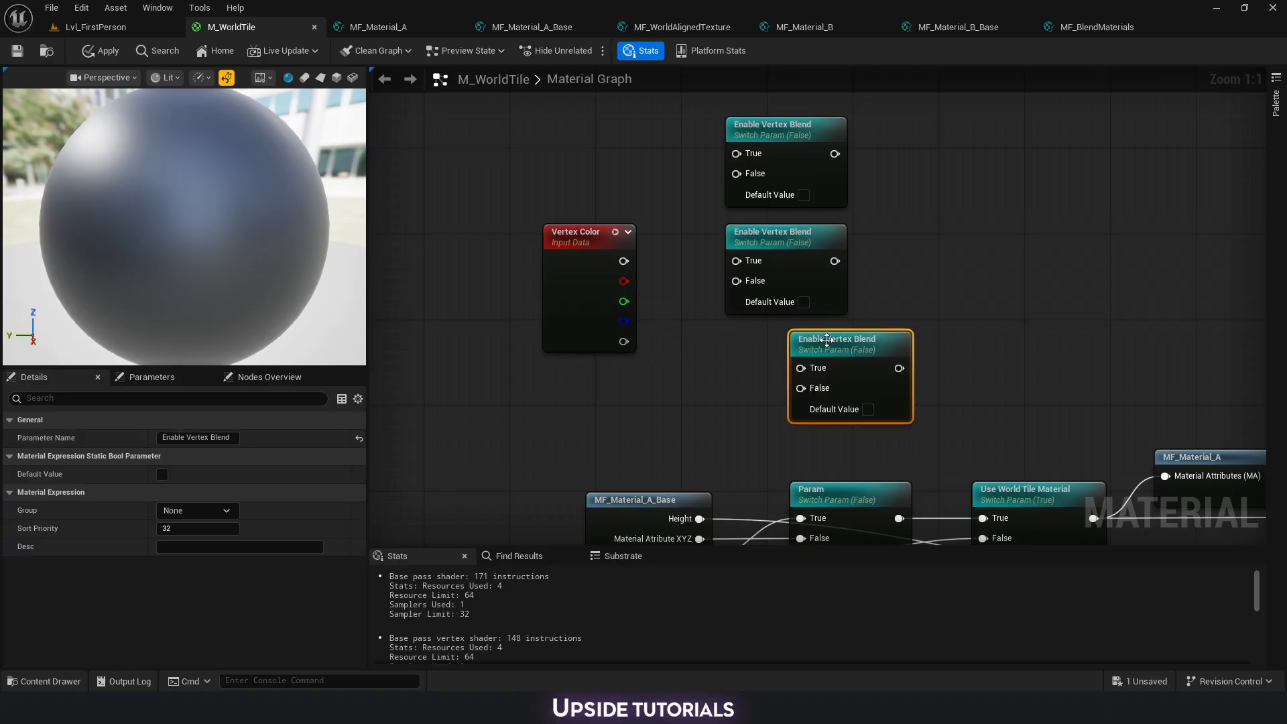
pyautogui.moveTo(847, 335); pyautogui.dragTo(784, 343)
# Connect Vertex Color's red, green and blue channels to the True inputs of the lowest, middle and highest Enable Vertex Blend switches respectively.
pyautogui.moveTo(630, 281); pyautogui.dragTo(740, 379)
pyautogui.click(627, 300)
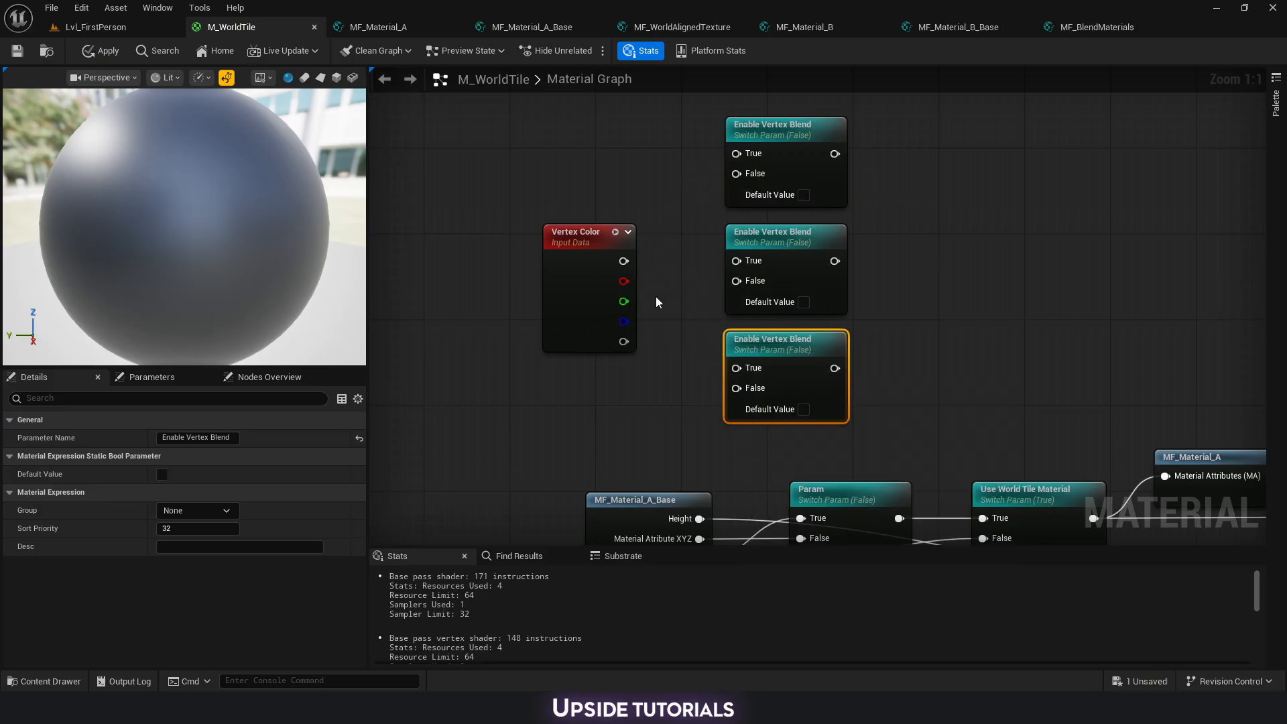
pyautogui.moveTo(623, 281); pyautogui.dragTo(736, 261)
pyautogui.moveTo(623, 321); pyautogui.dragTo(736, 153)
pyautogui.moveTo(605, 346); pyautogui.dragTo(625, 322, button='right')
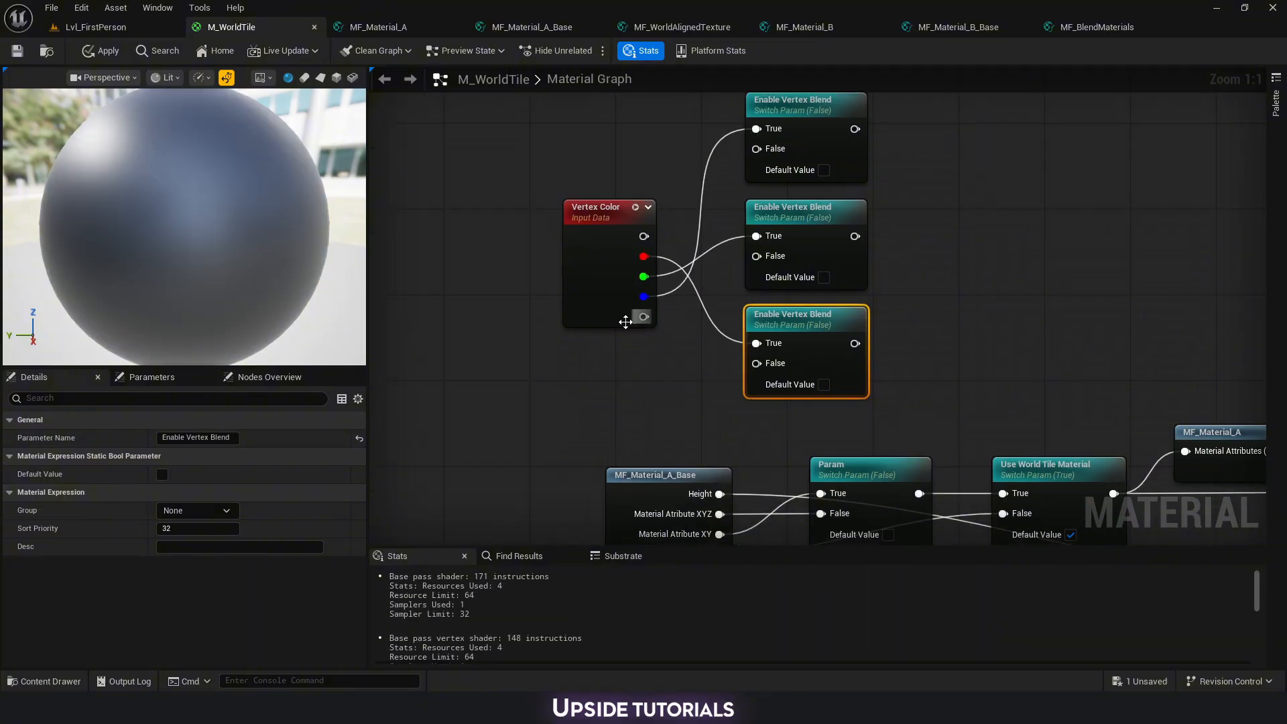
# Add a constant of 0 below Vertex Color and connect it to the False inputs of all three Enable Vertex Blend switches.
pyautogui.click(573, 365)
pyautogui.moveTo(650, 389); pyautogui.dragTo(756, 363)
pyautogui.moveTo(692, 337); pyautogui.dragTo(638, 405, button='right')
pyautogui.moveTo(595, 458); pyautogui.dragTo(701, 218)
# Reorder the Enable Vertex Blend switches so the red one is highest, green in the middle and blue lowest.
pyautogui.moveTo(925, 318); pyautogui.dragTo(739, 272, button='right')
pyautogui.moveTo(696, 153); pyautogui.dragTo(693, 375)
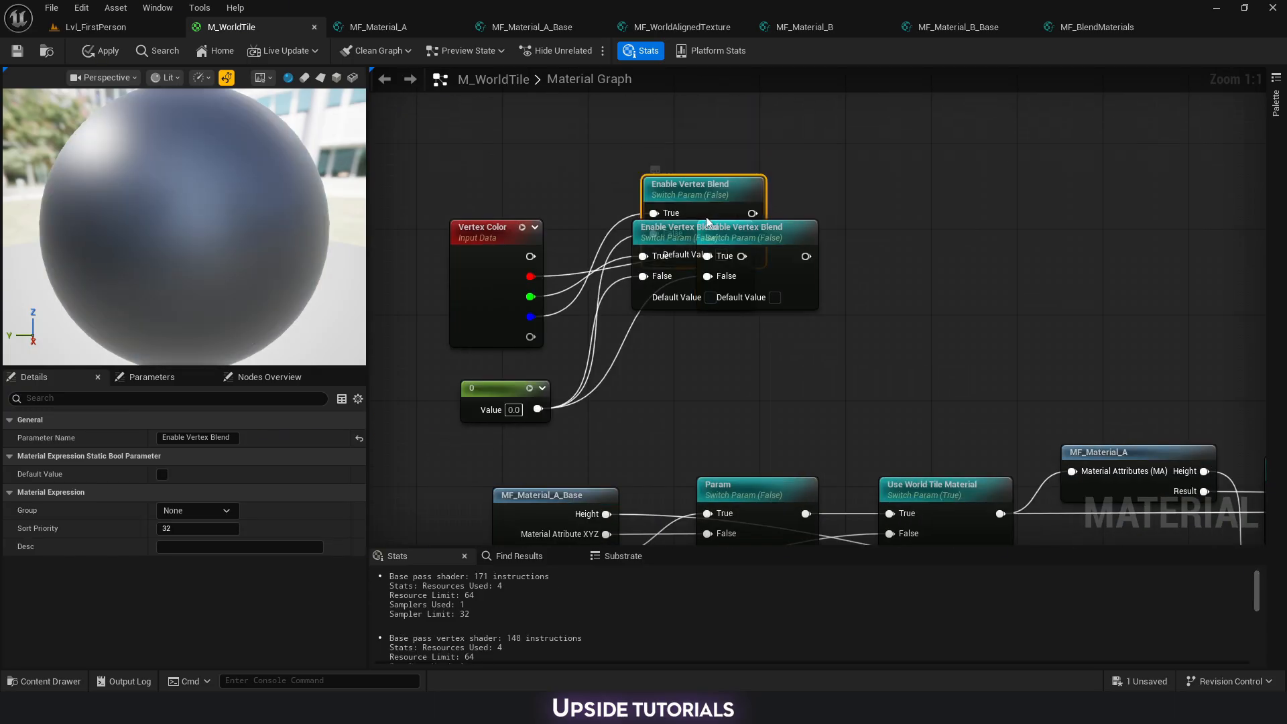
pyautogui.moveTo(672, 232); pyautogui.dragTo(667, 266)
pyautogui.moveTo(694, 360); pyautogui.dragTo(682, 378)
pyautogui.moveTo(672, 253)
pyautogui.mouseDown()
pyautogui.moveTo(662, 281)
pyautogui.moveTo(666, 269)
pyautogui.mouseUp()
pyautogui.moveTo(741, 235); pyautogui.dragTo(669, 181)
# Connect the output of the highest Enable Vertex Blend switch to the Vertex Color input of MF_BlendMaterials.
pyautogui.scroll(-1, 528, 222)
pyautogui.moveTo(857, 231); pyautogui.dragTo(583, 191, button='right')
pyautogui.moveTo(543, 179); pyautogui.dragTo(1111, 343)
pyautogui.moveTo(877, 171); pyautogui.dragTo(688, 115, button='right')
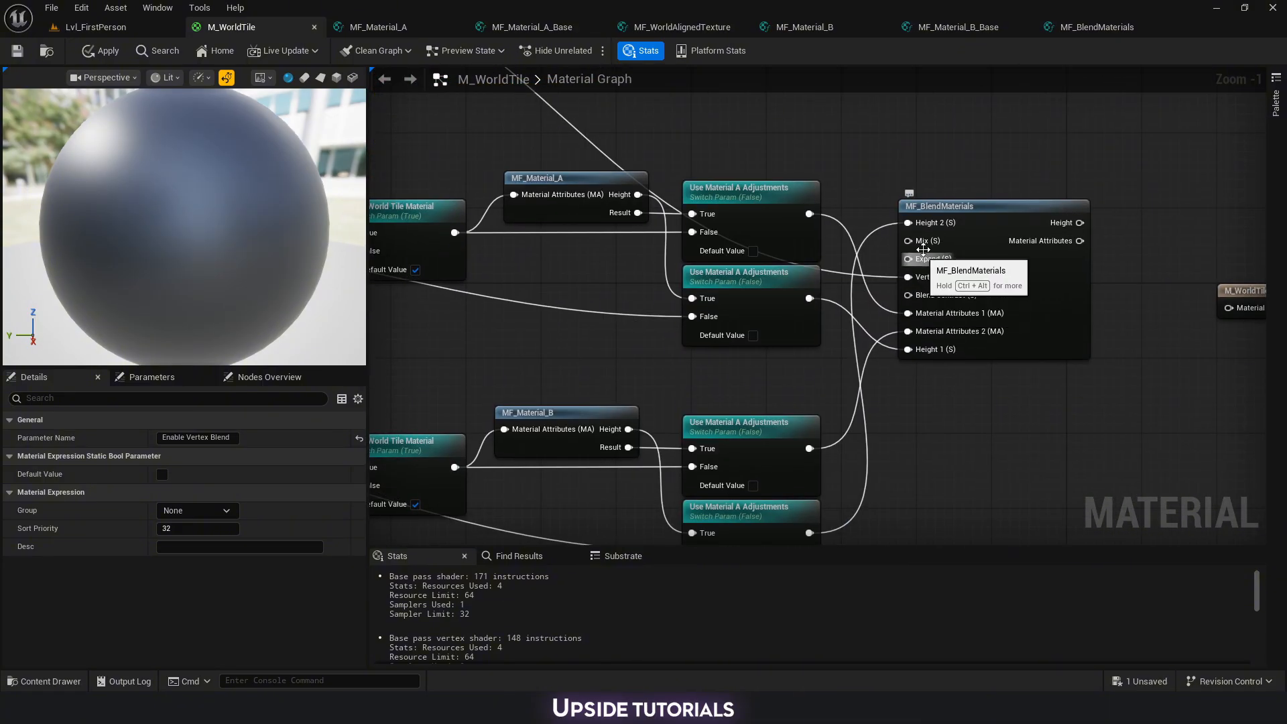
# Add a four-component vector constant below the Material B chain and convert it to a parameter.
pyautogui.moveTo(930, 440); pyautogui.dragTo(938, 347, button='right')
pyautogui.scroll(-4, 918, 376)
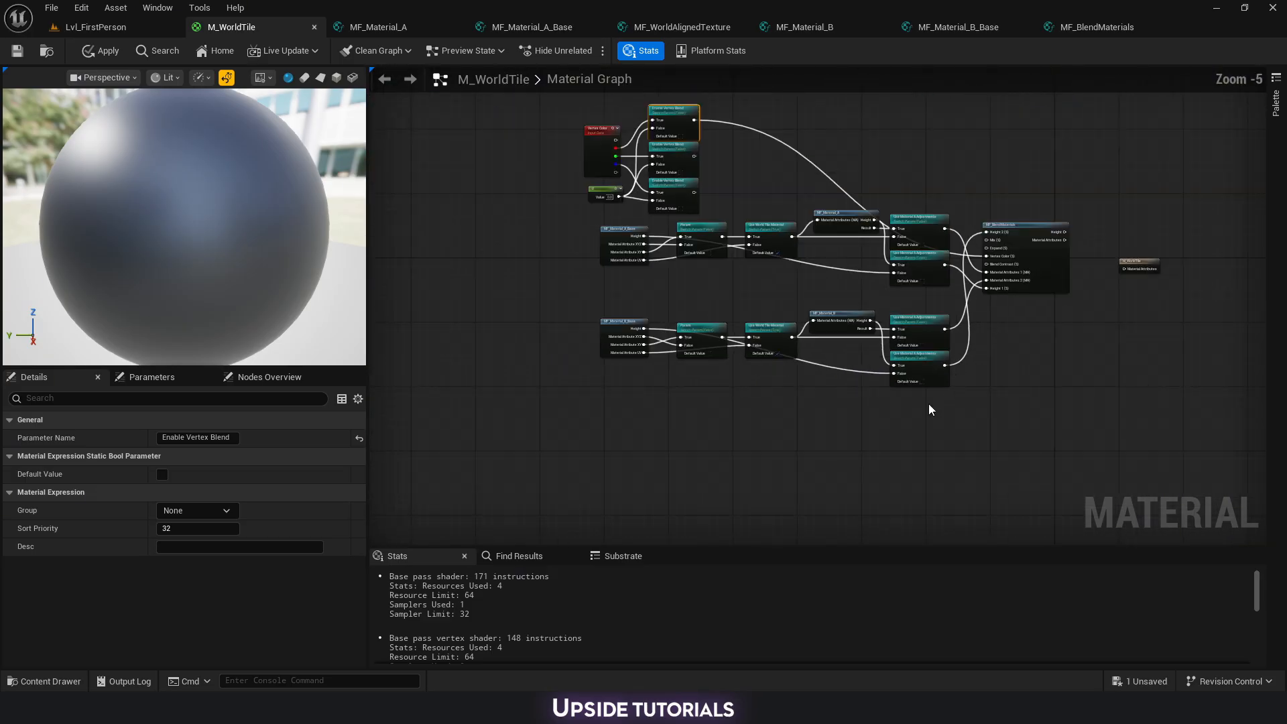
pyautogui.moveTo(930, 409); pyautogui.dragTo(804, 379, button='right')
pyautogui.click(806, 360)
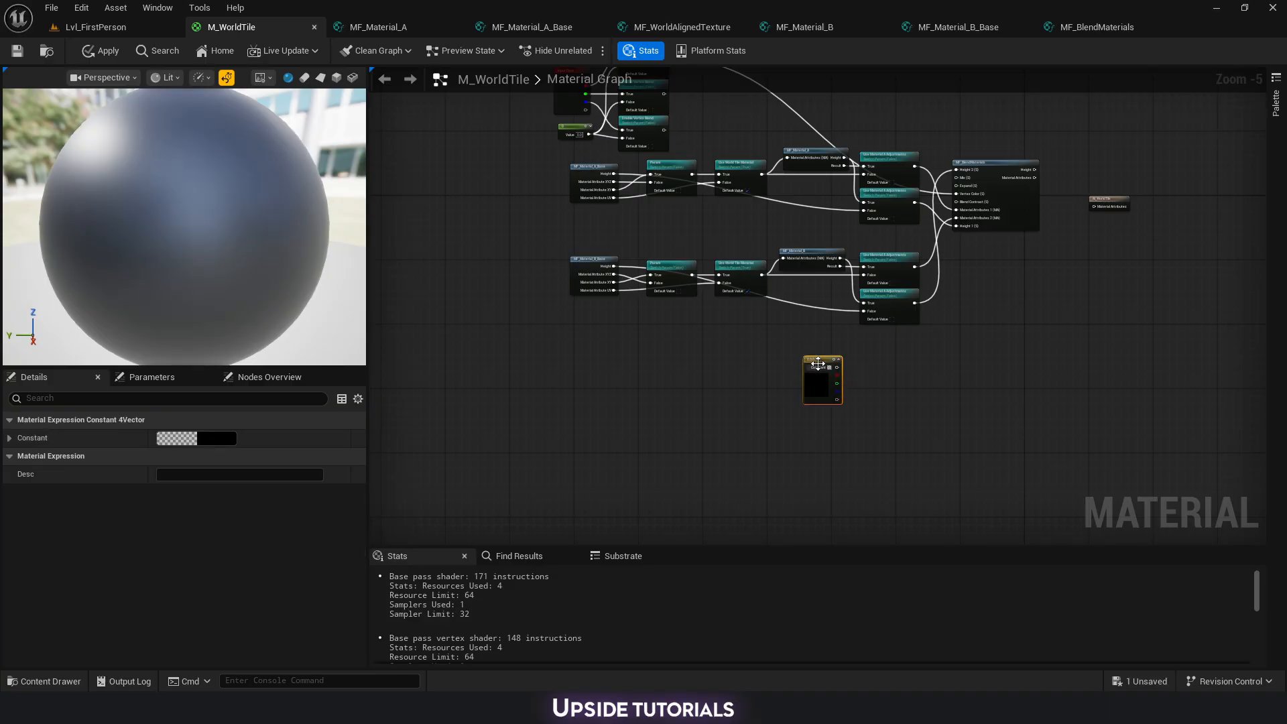
pyautogui.scroll(2, 874, 388)
pyautogui.rightClick(792, 342)
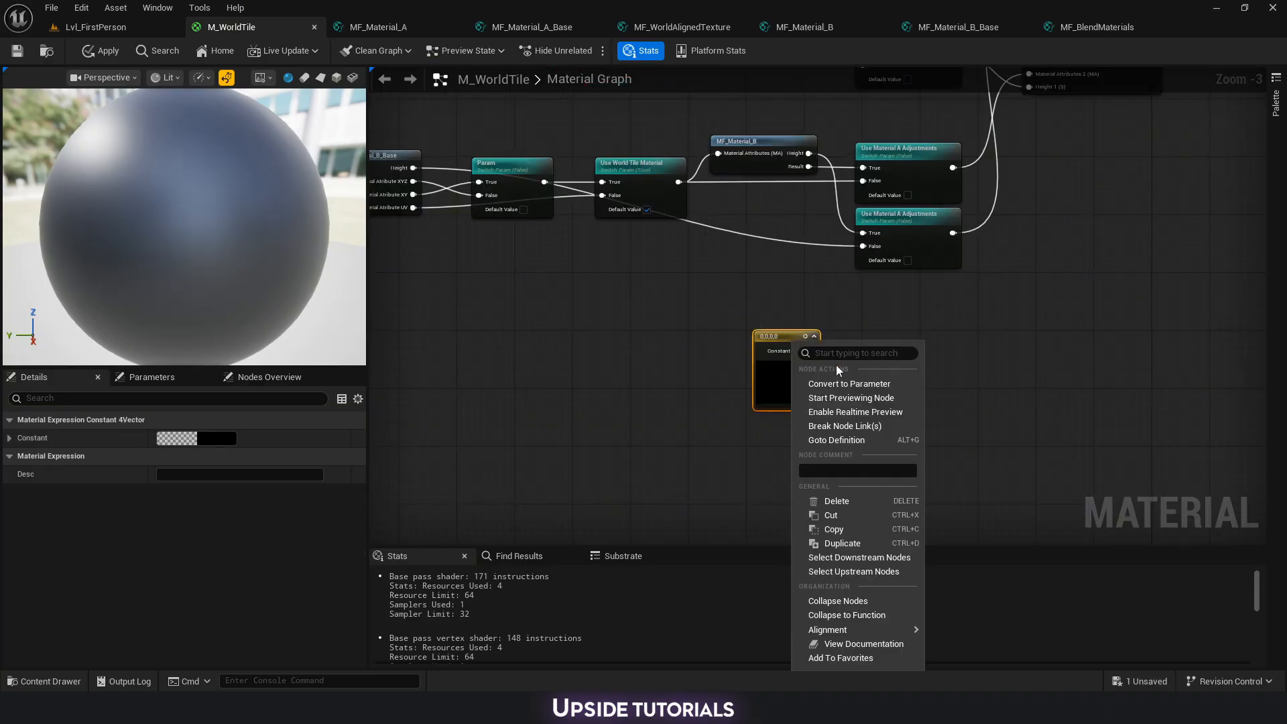
pyautogui.click(848, 384)
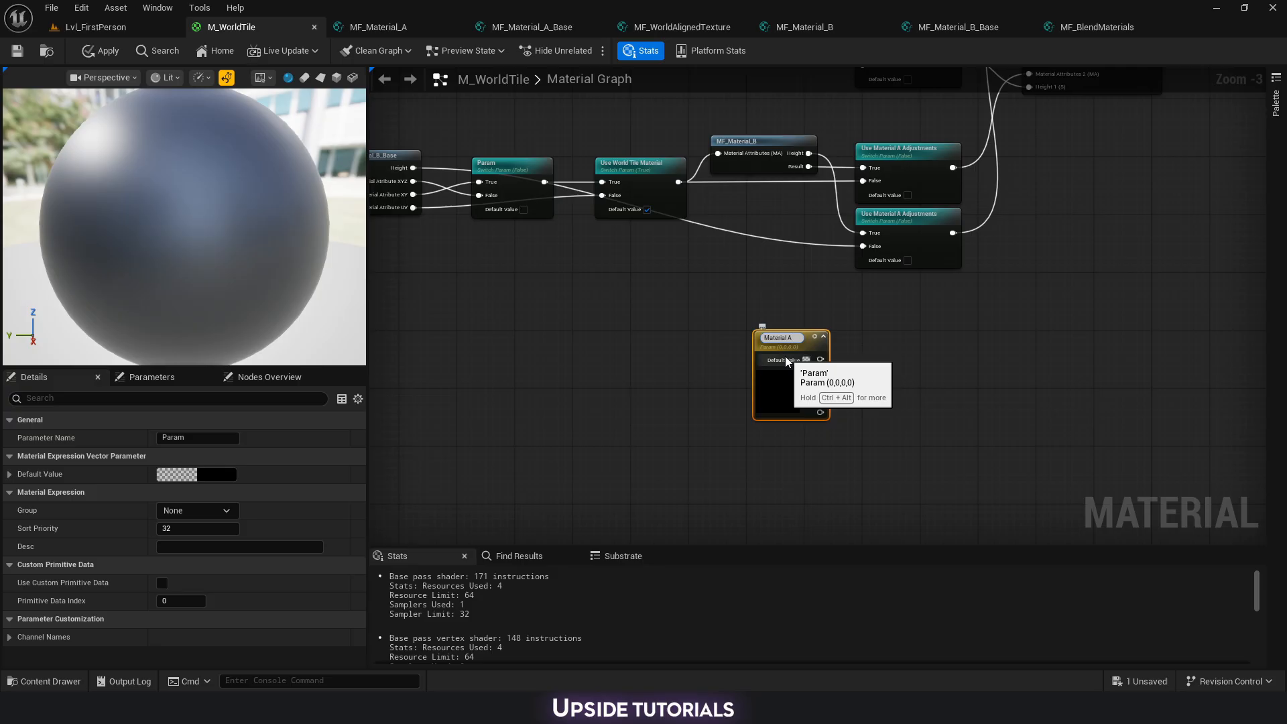
# Name the new vector parameter Material A to B Blend Control and align it under the Material B adjustment switches.
pyautogui.write('Material A to B B')
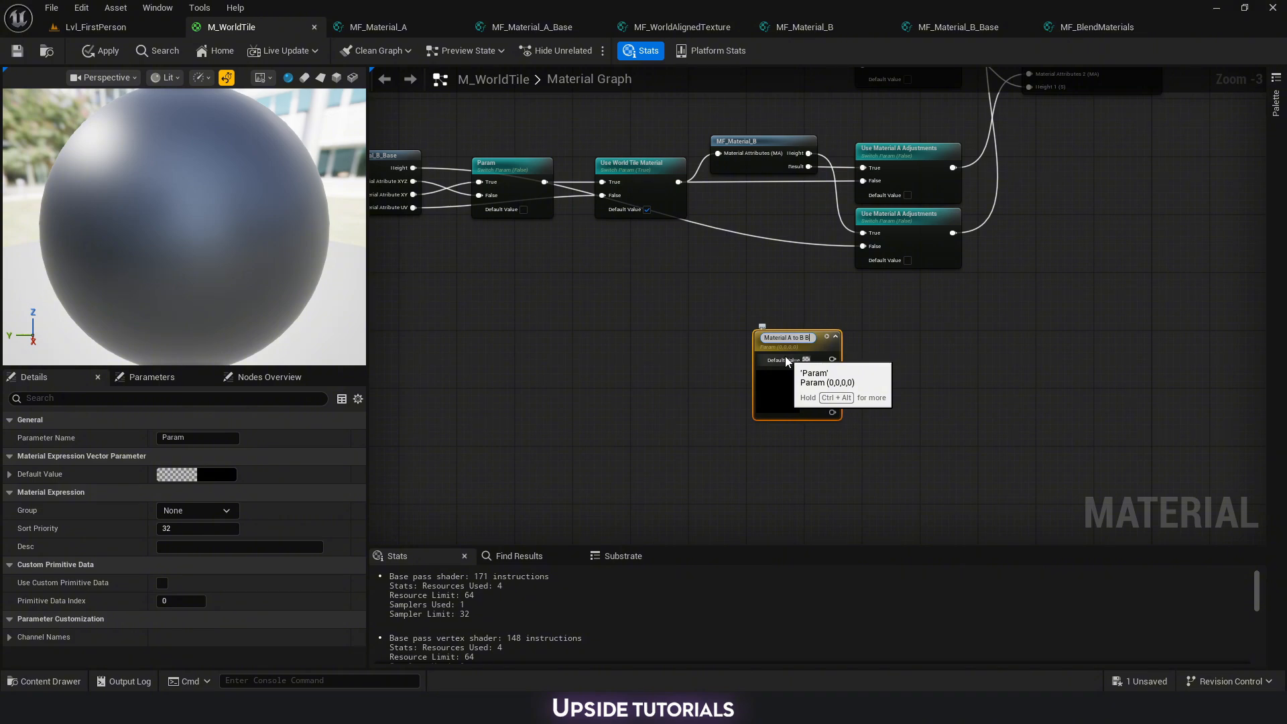
pyautogui.write('lend C')
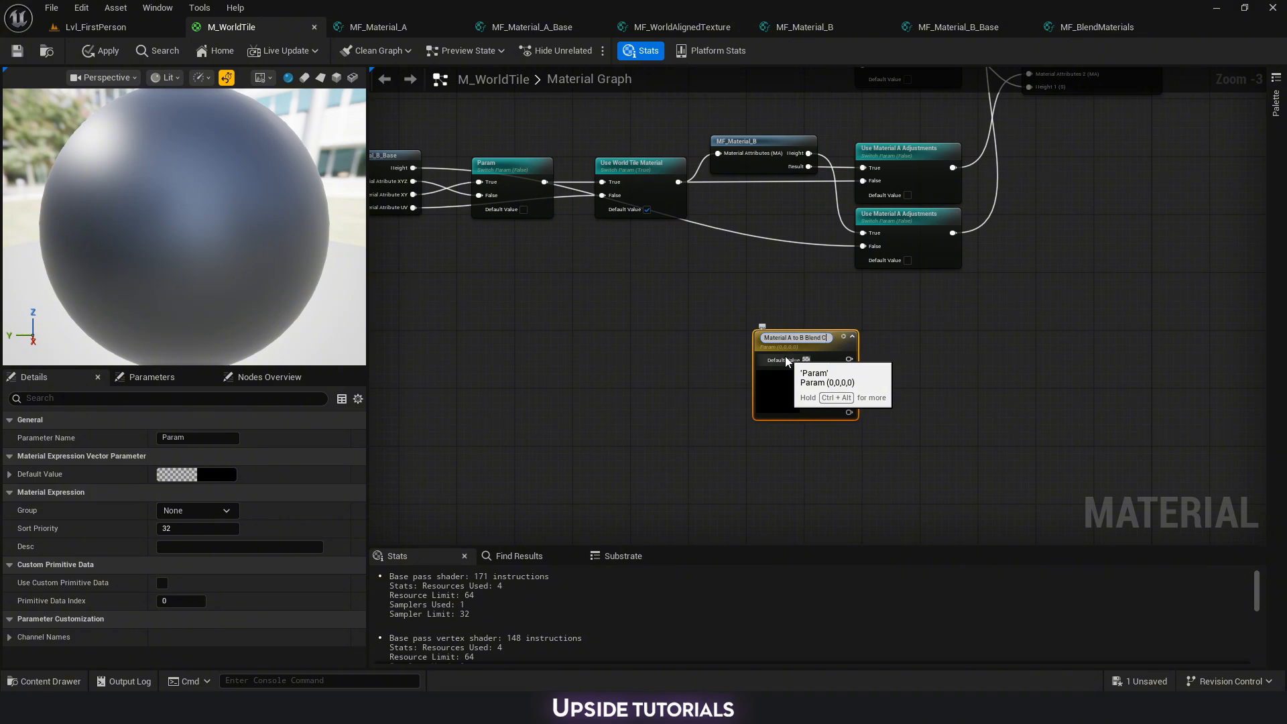
pyautogui.write('ontrol')
pyautogui.press('Return')
pyautogui.moveTo(1050, 410); pyautogui.dragTo(711, 235, button='right')
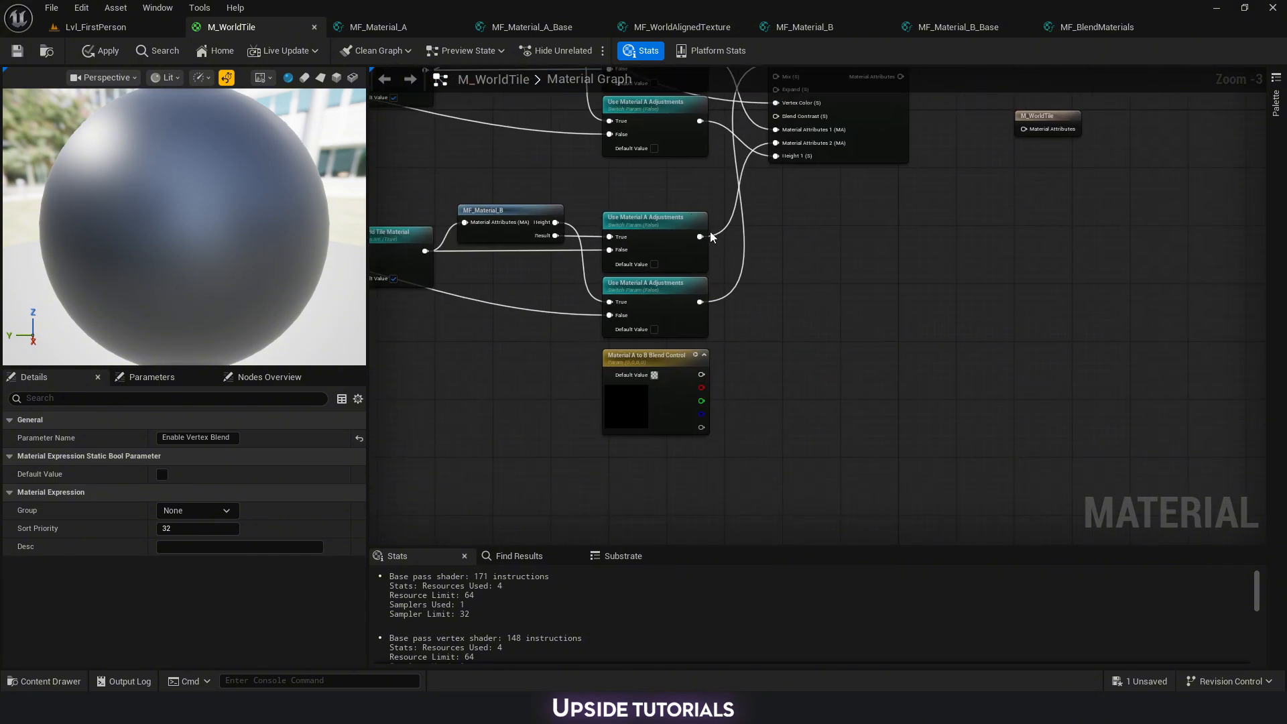
# Add another Enable Vertex Blend switch, connecting the Material A to B Blend Control parameter to True and a 0 constant to False.
pyautogui.hotkey('ctrl', 'v')
pyautogui.scroll(2, 730, 372)
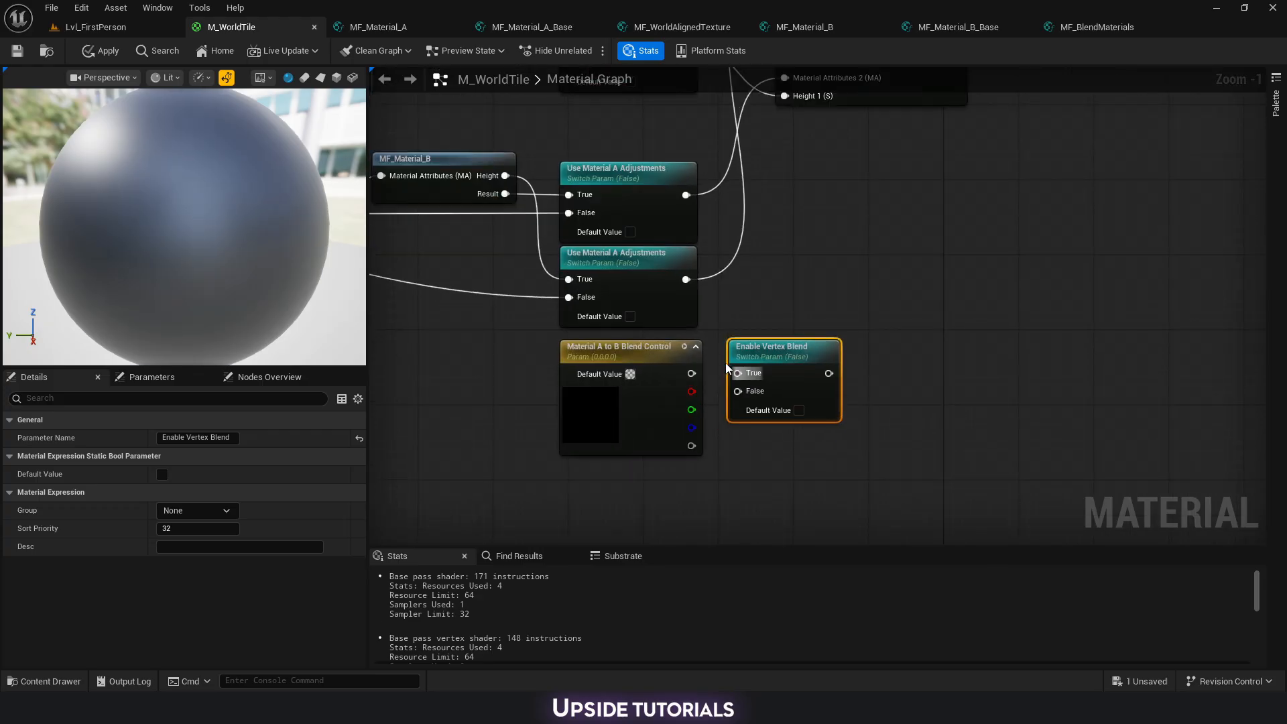
pyautogui.scroll(1, 721, 367)
pyautogui.moveTo(680, 372); pyautogui.dragTo(741, 372)
pyautogui.moveTo(758, 453); pyautogui.dragTo(746, 362, button='right')
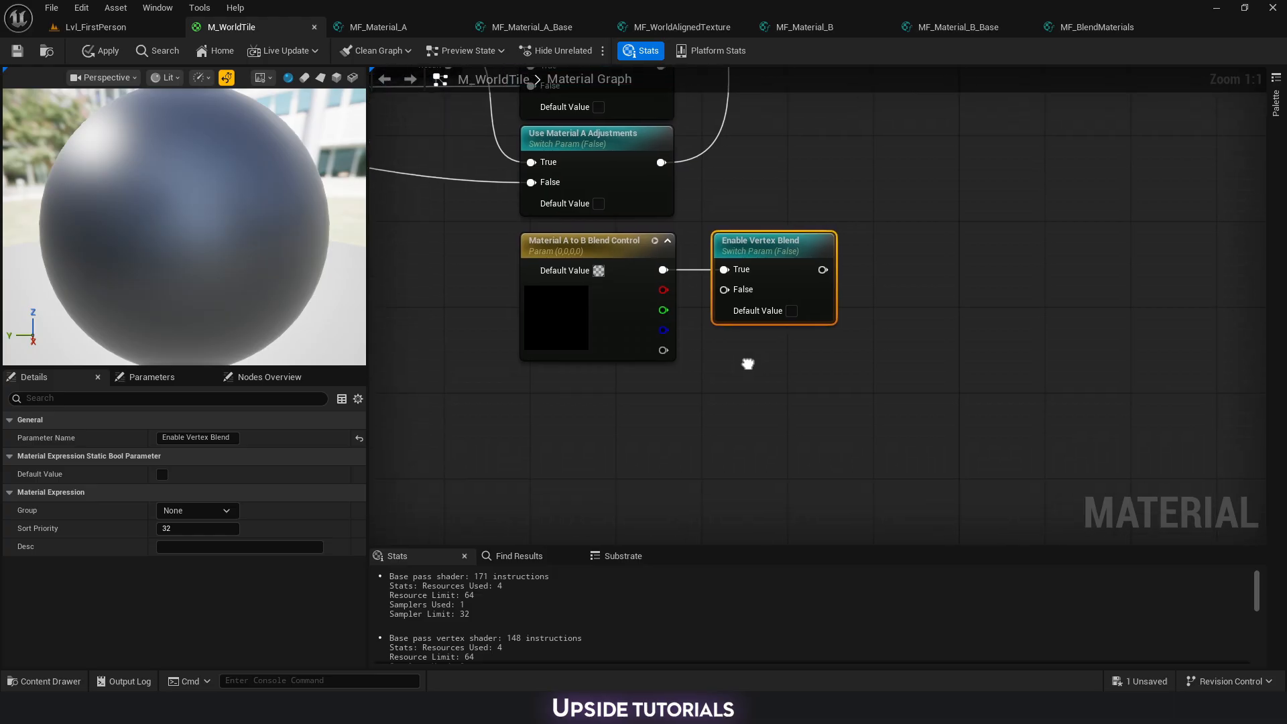
pyautogui.click(635, 388)
pyautogui.moveTo(714, 409); pyautogui.dragTo(754, 298)
# Add a SplitComponents node fed by the output of the new Enable Vertex Blend switch and place it beside the switch.
pyautogui.moveTo(907, 318); pyautogui.dragTo(698, 390, button='right')
pyautogui.moveTo(692, 360); pyautogui.dragTo(766, 360)
pyautogui.write('split')
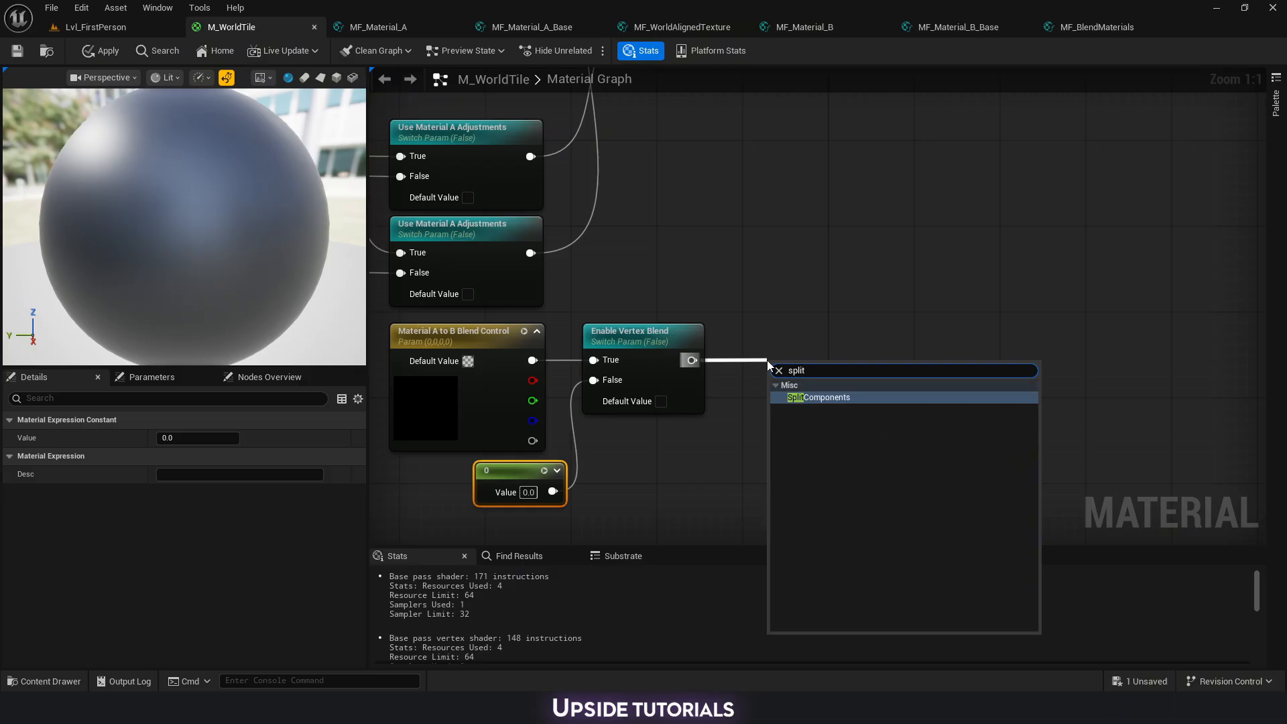
pyautogui.press('Return')
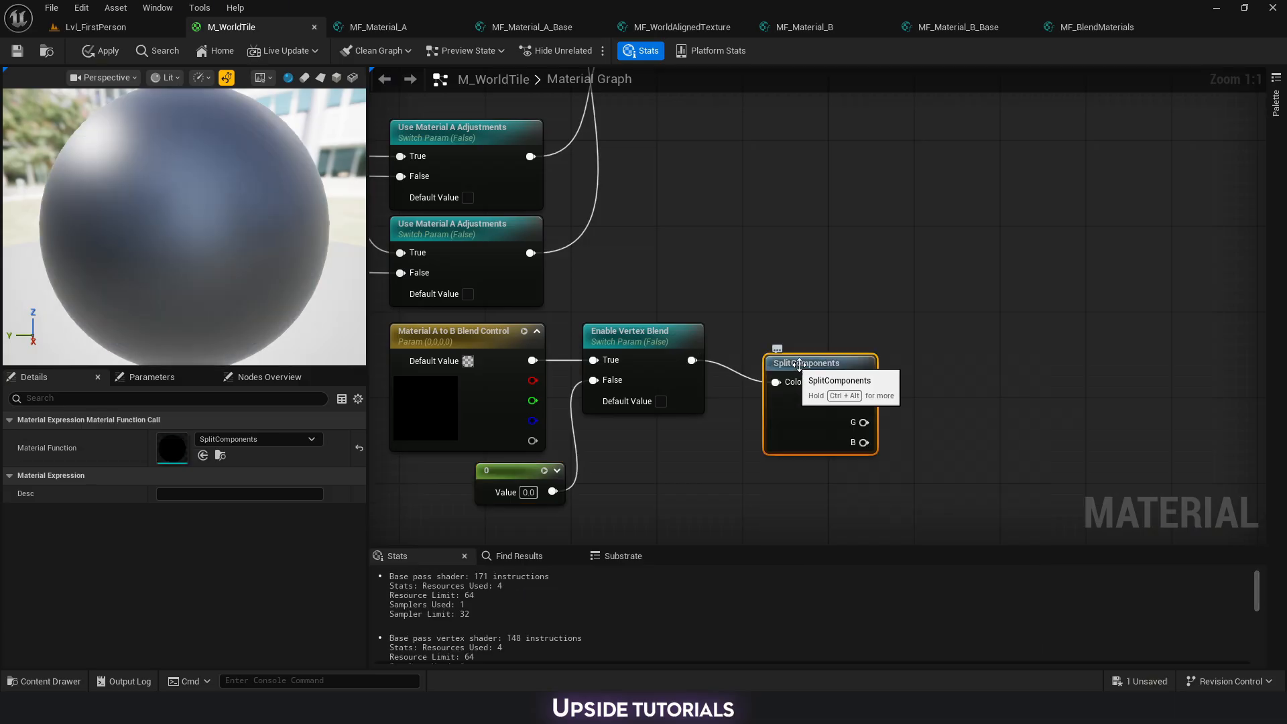
pyautogui.moveTo(801, 361); pyautogui.dragTo(748, 340)
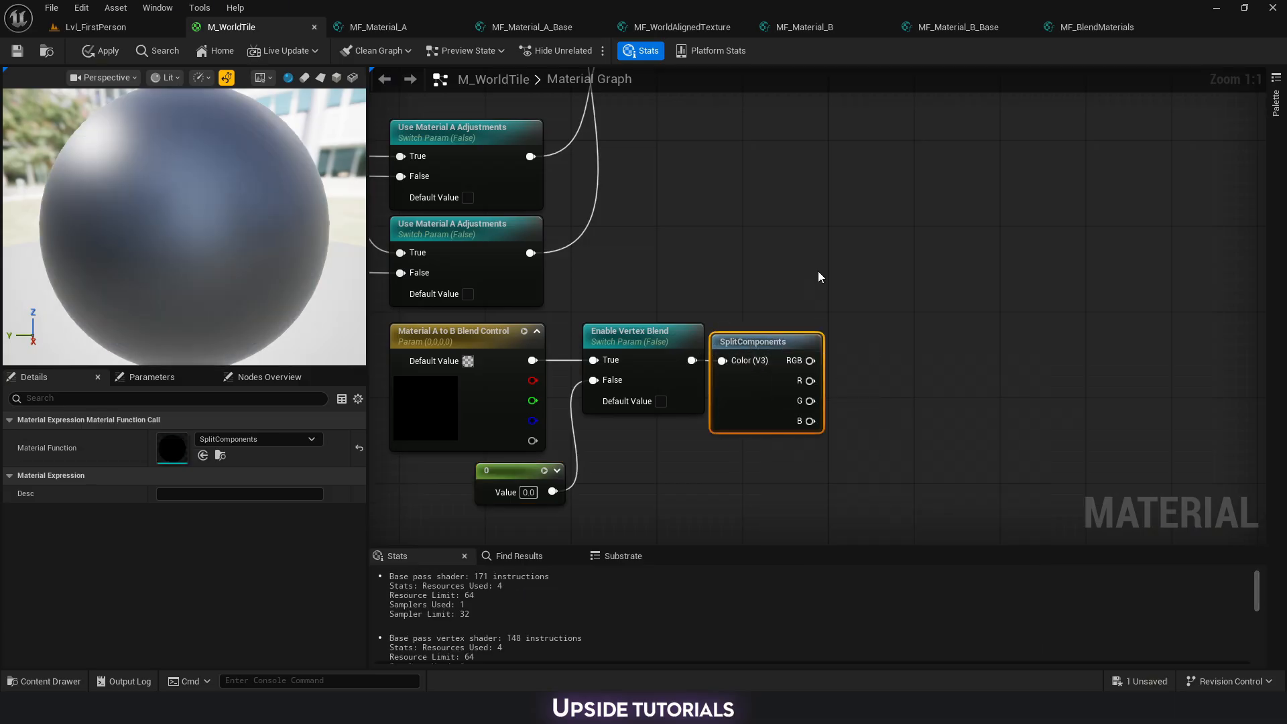
# Wire SplitComponents' single-channel outputs into Mix, Expand and Blend Contrast of MF_BlendMaterials, and its Material Attributes output into M_WorldTile.
pyautogui.scroll(-4, 710, 383)
pyautogui.scroll(1, 693, 337)
pyautogui.moveTo(701, 349); pyautogui.dragTo(735, 399, button='right')
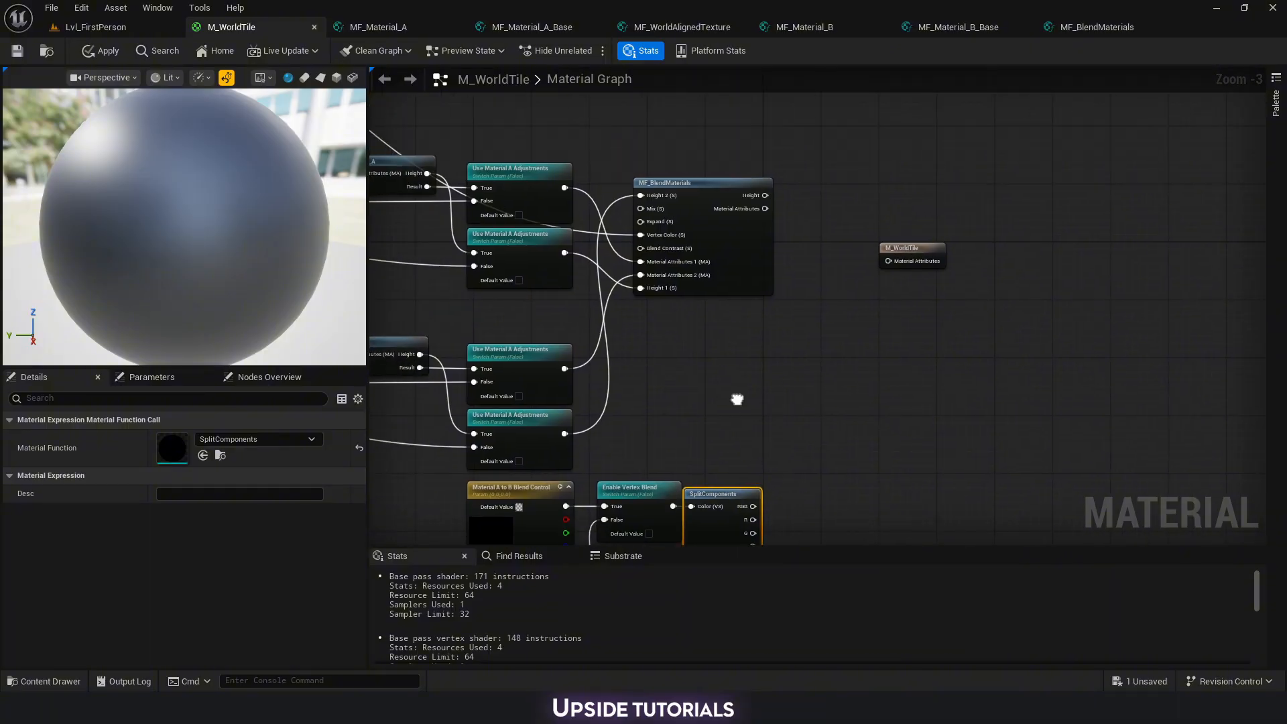
pyautogui.moveTo(697, 539); pyautogui.dragTo(714, 460, button='right')
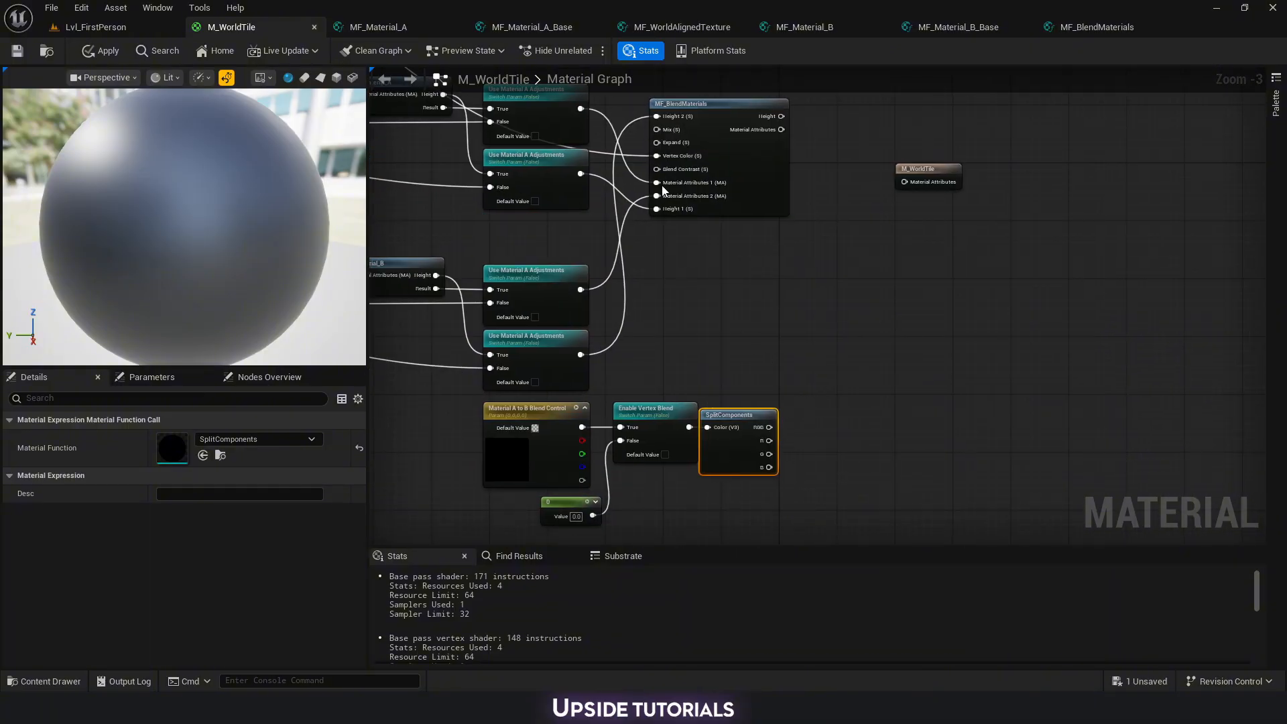
pyautogui.moveTo(754, 298); pyautogui.dragTo(749, 345, button='right')
pyautogui.moveTo(765, 481); pyautogui.dragTo(659, 173)
pyautogui.moveTo(765, 494); pyautogui.dragTo(662, 248)
pyautogui.moveTo(766, 508); pyautogui.dragTo(654, 183)
pyautogui.moveTo(798, 181); pyautogui.dragTo(935, 251)
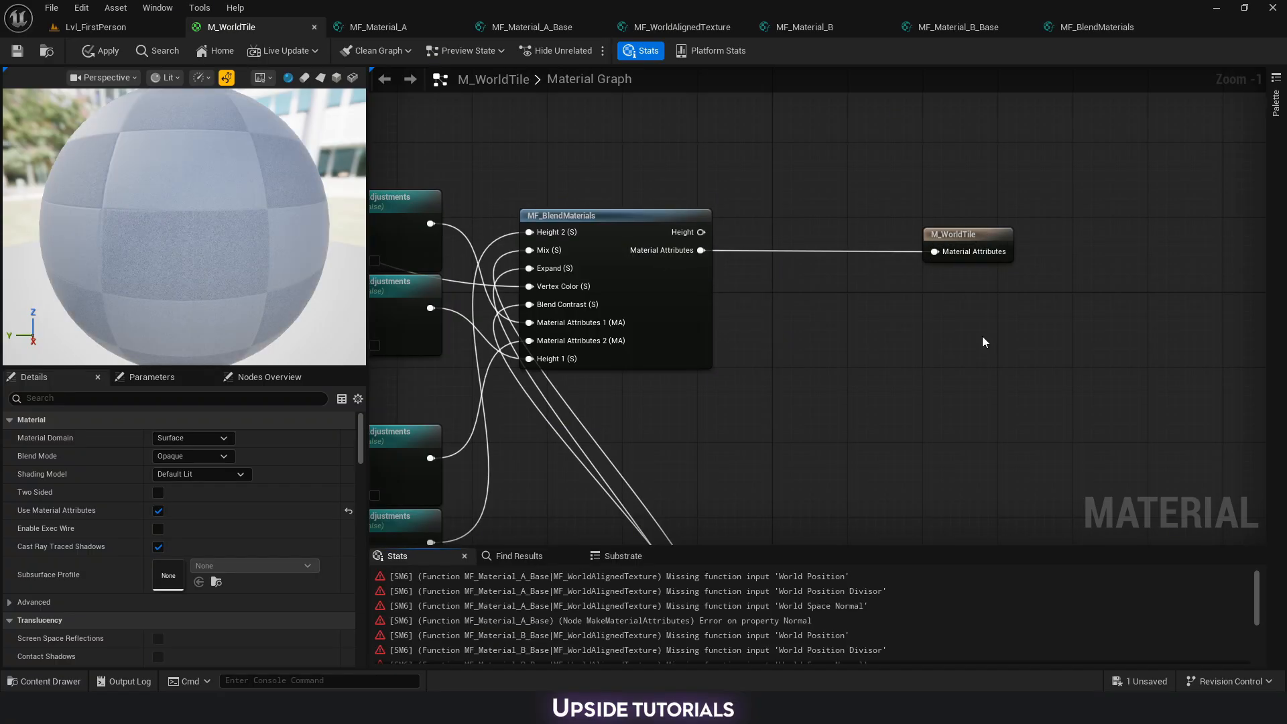
pyautogui.scroll(-2, 827, 354)
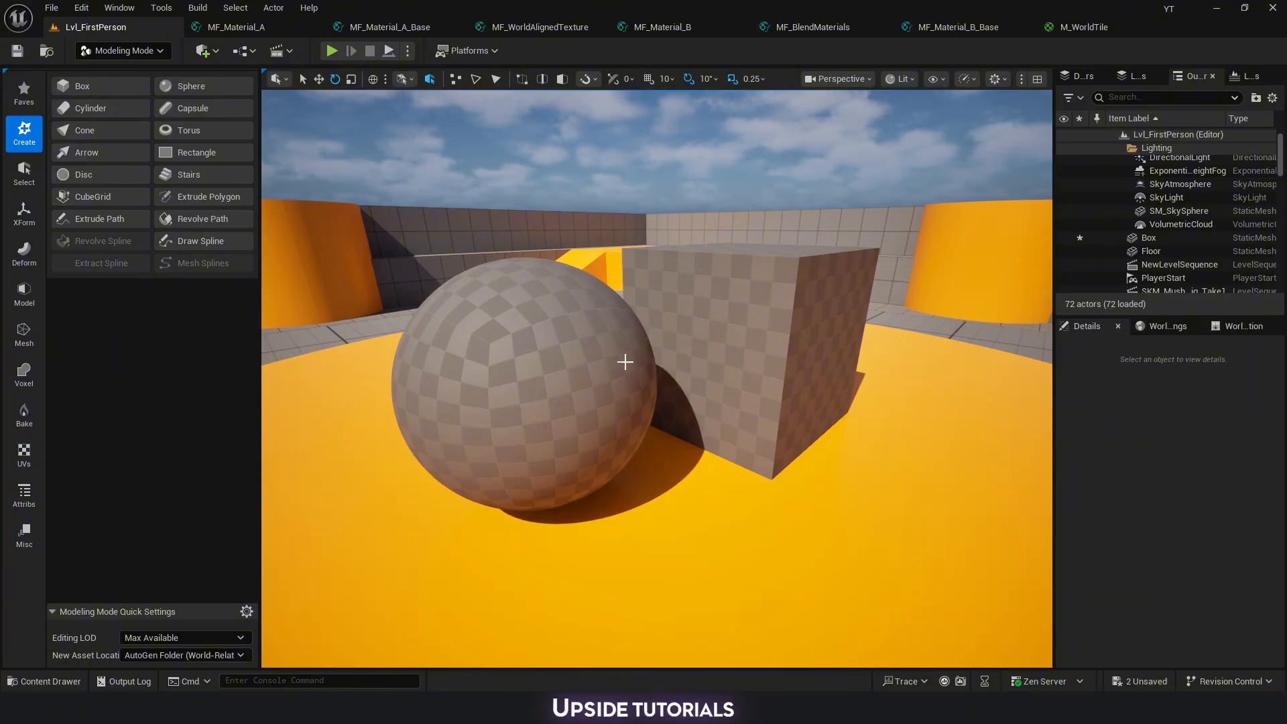
# Open the MI_Ground material instance from the WorldTile content folder.
pyautogui.hotkey('ctrl', 'space')
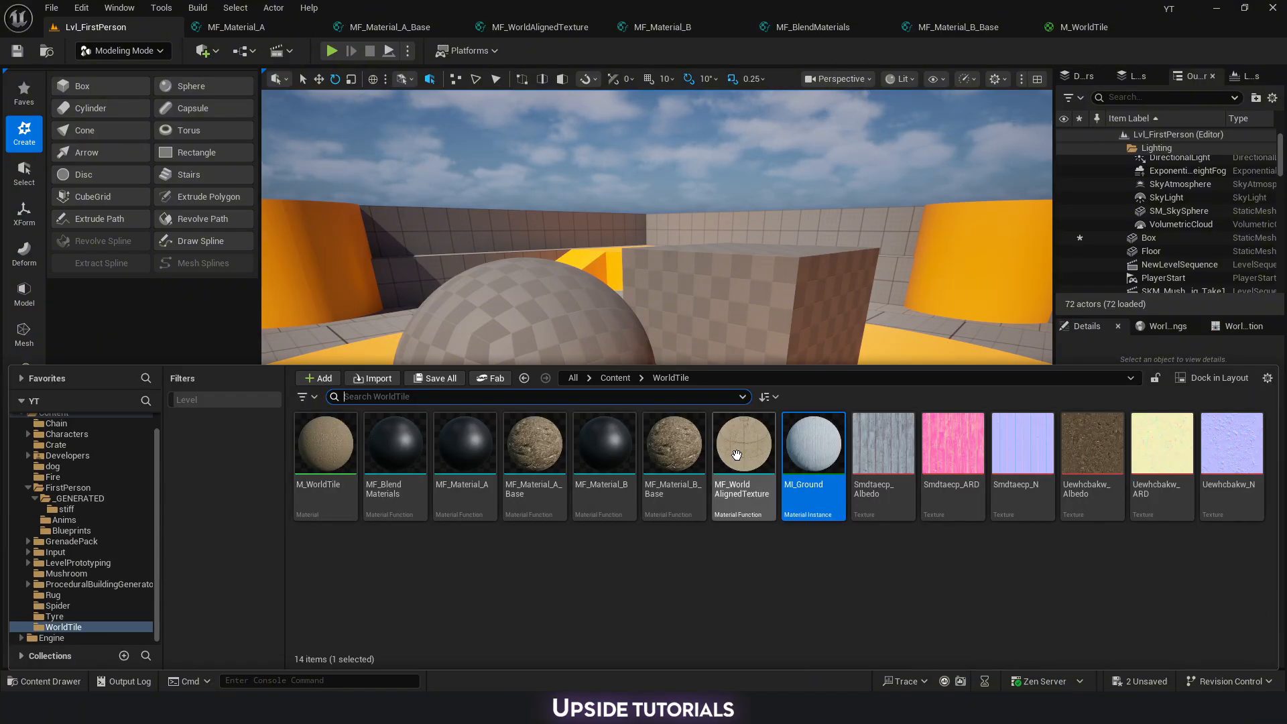
pyautogui.rightClick(324, 448)
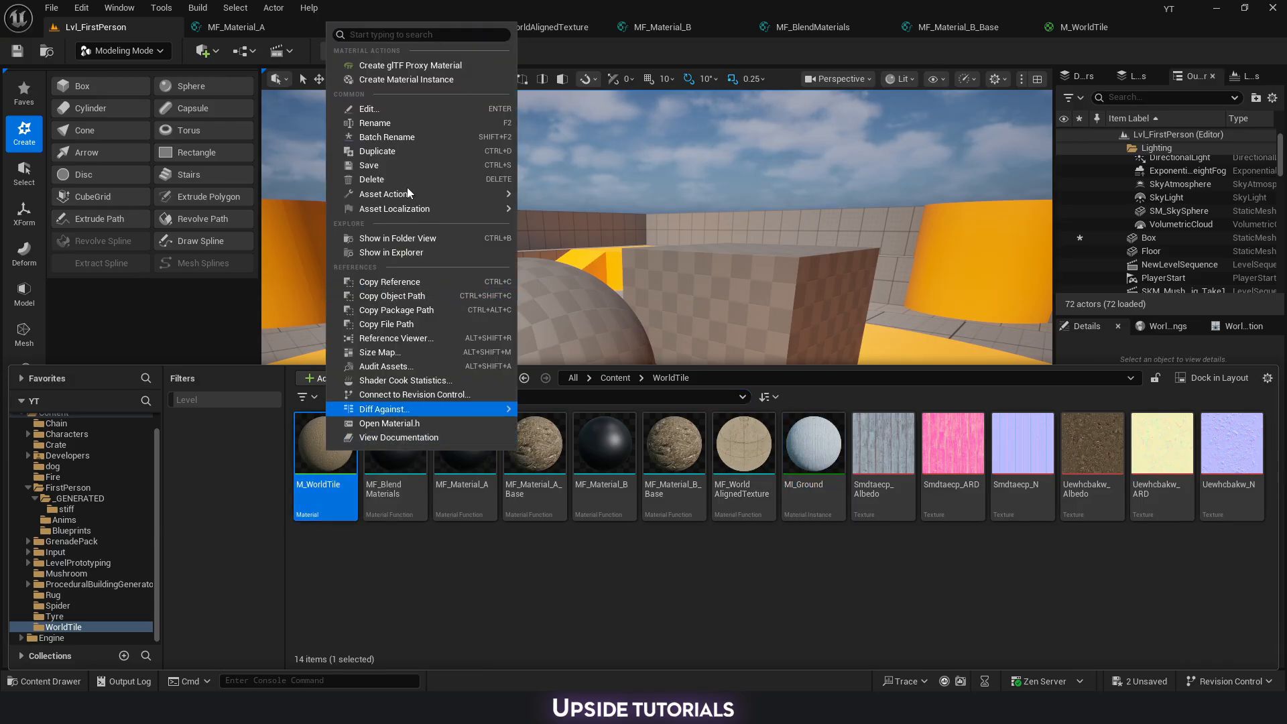
pyautogui.click(823, 511)
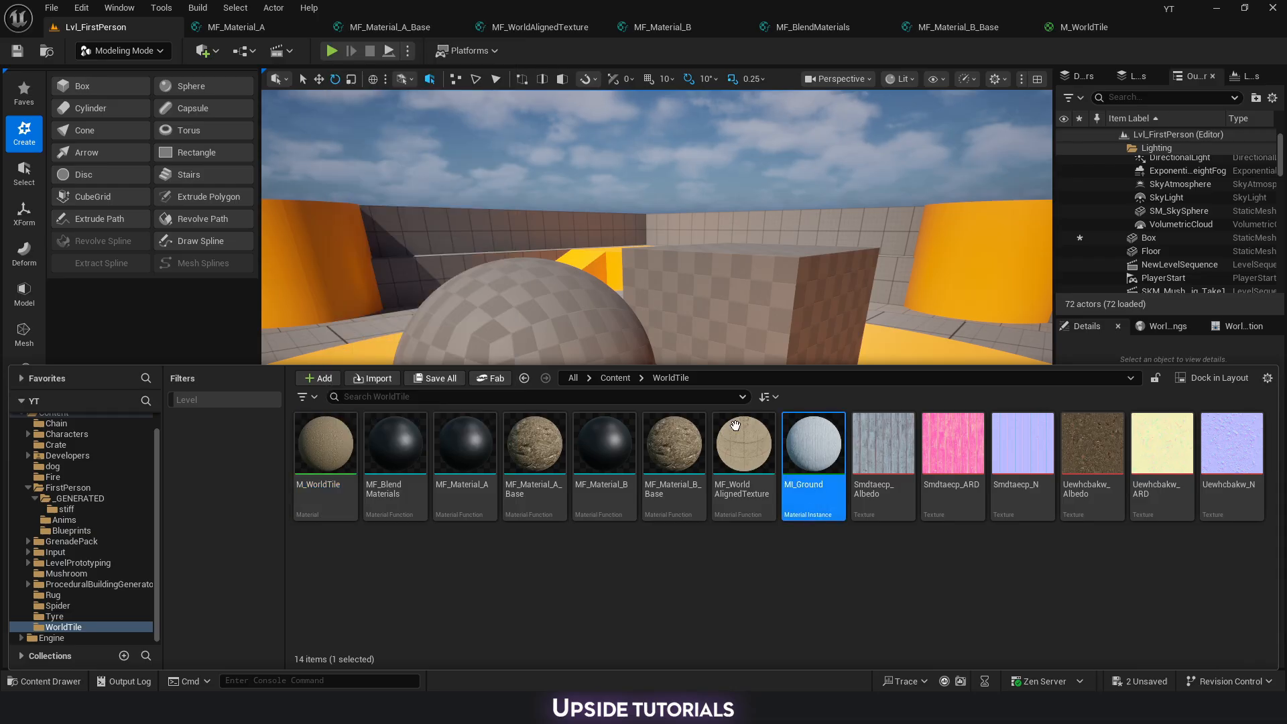
pyautogui.doubleClick(823, 511)
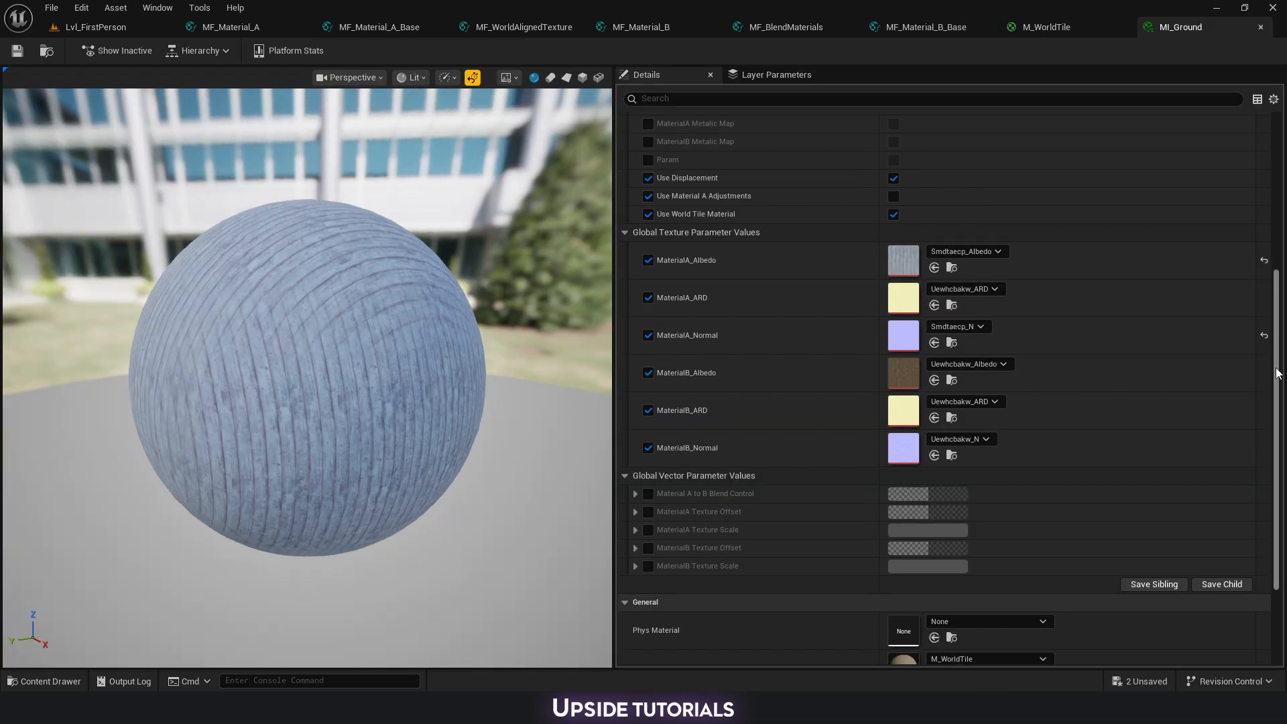
# Examine MI_Ground's scalar, static switch, texture and vector parameter groups and its preview.
pyautogui.scroll(6, 644, 144)
pyautogui.click(627, 139)
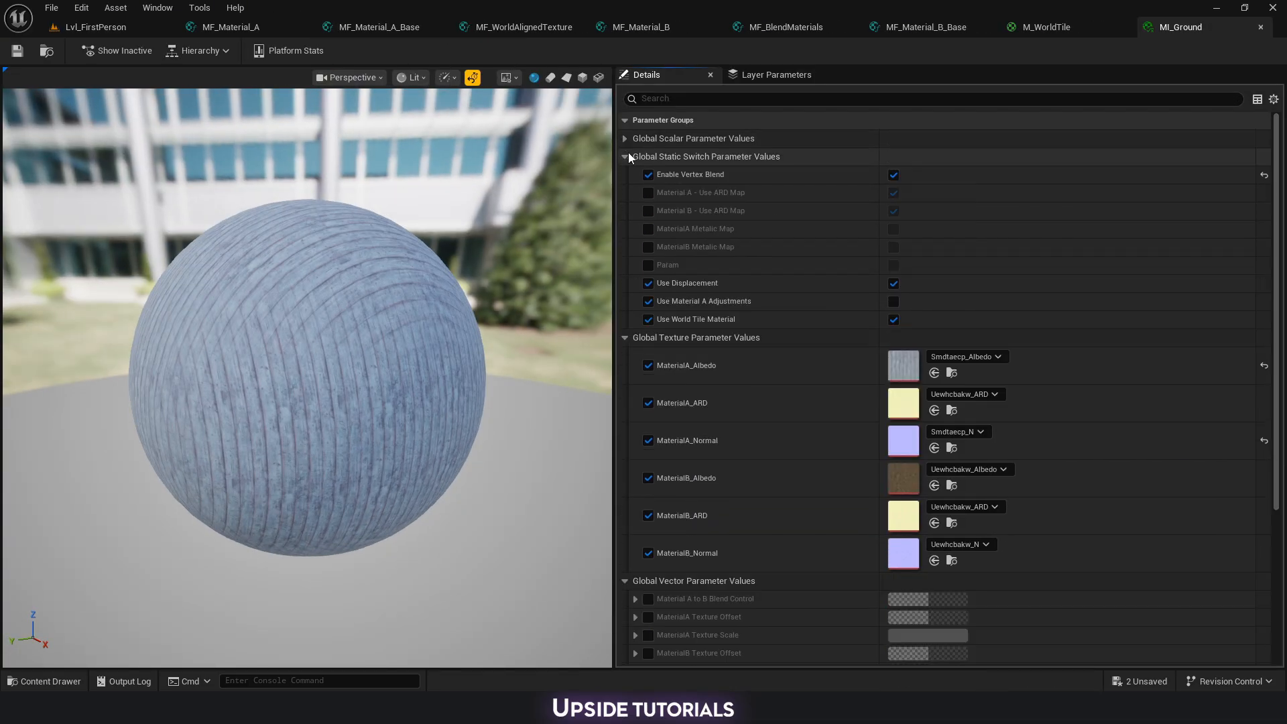
pyautogui.click(626, 156)
pyautogui.click(625, 174)
pyautogui.click(625, 192)
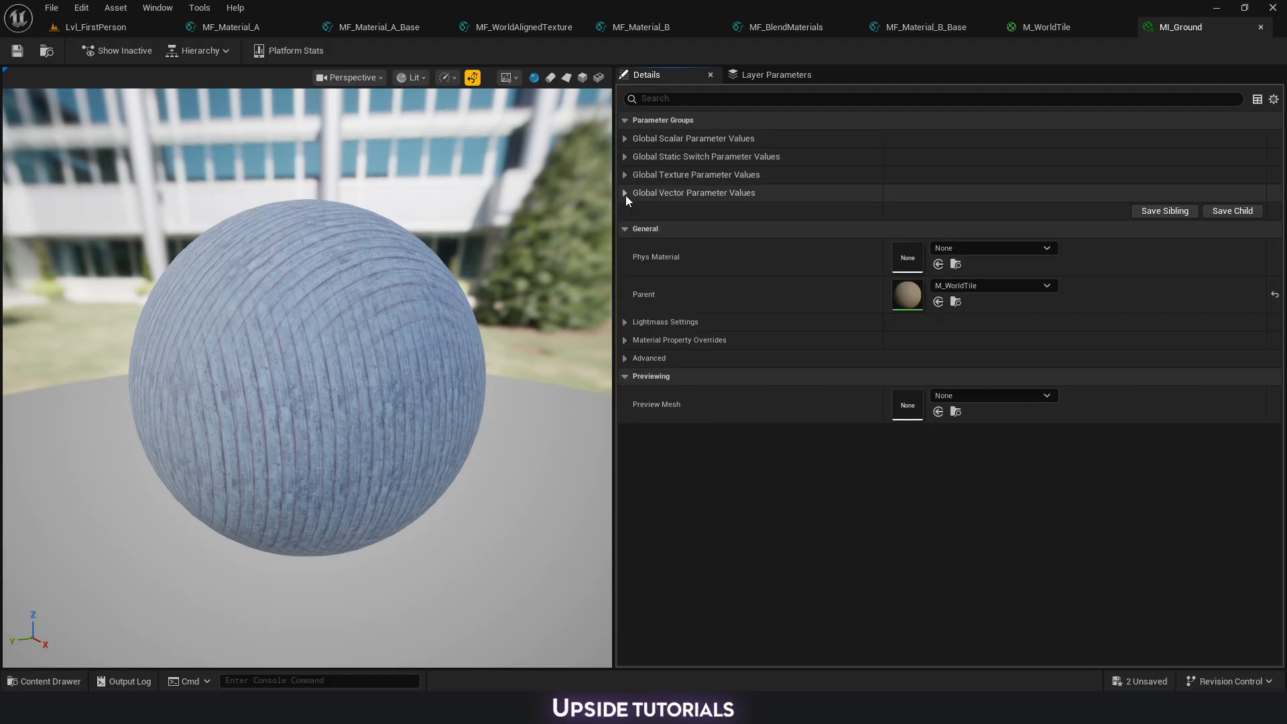
pyautogui.click(625, 139)
pyautogui.click(625, 265)
pyautogui.click(626, 445)
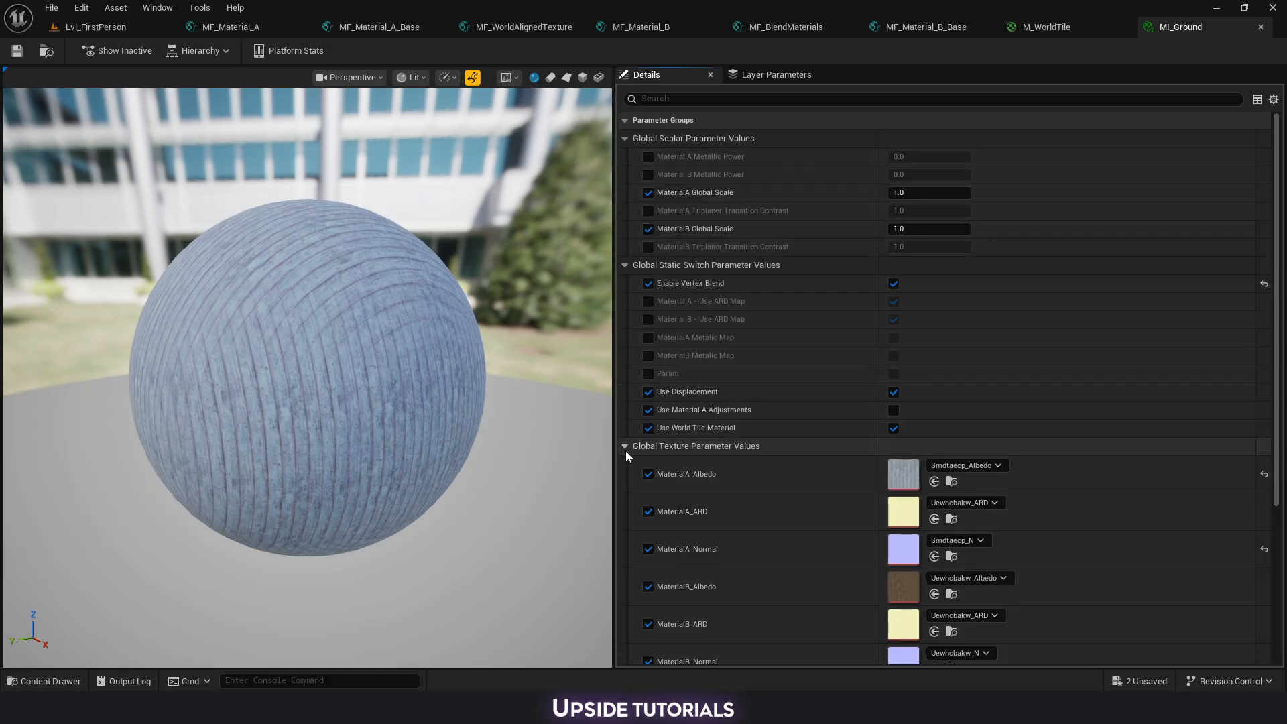
pyautogui.scroll(-2, 661, 603)
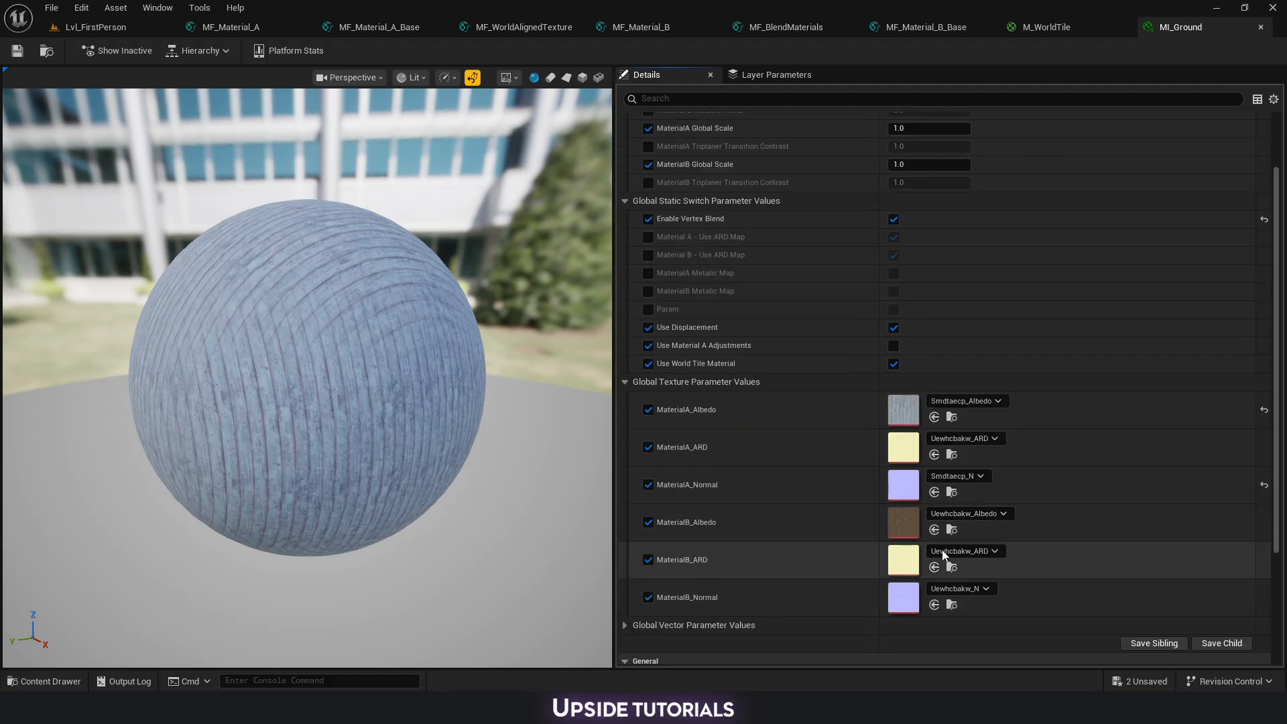
pyautogui.click(625, 626)
pyautogui.scroll(-2, 771, 469)
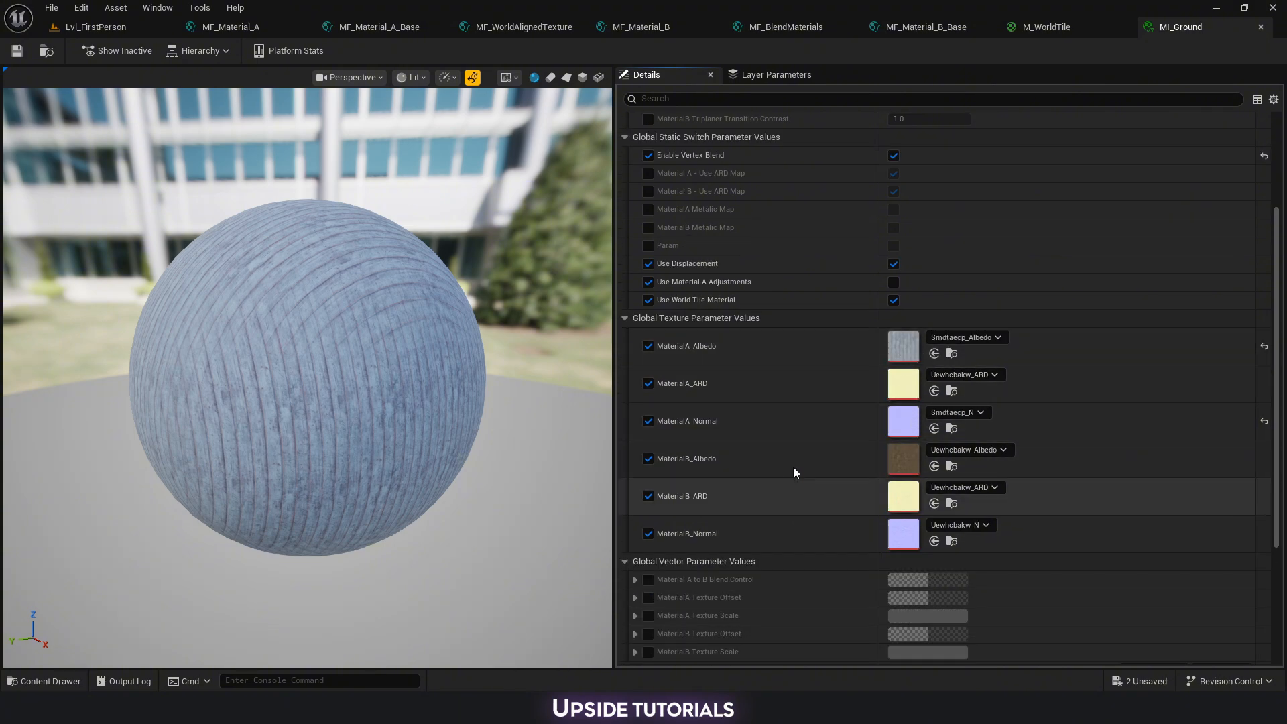
pyautogui.moveTo(353, 319); pyautogui.dragTo(513, 305)
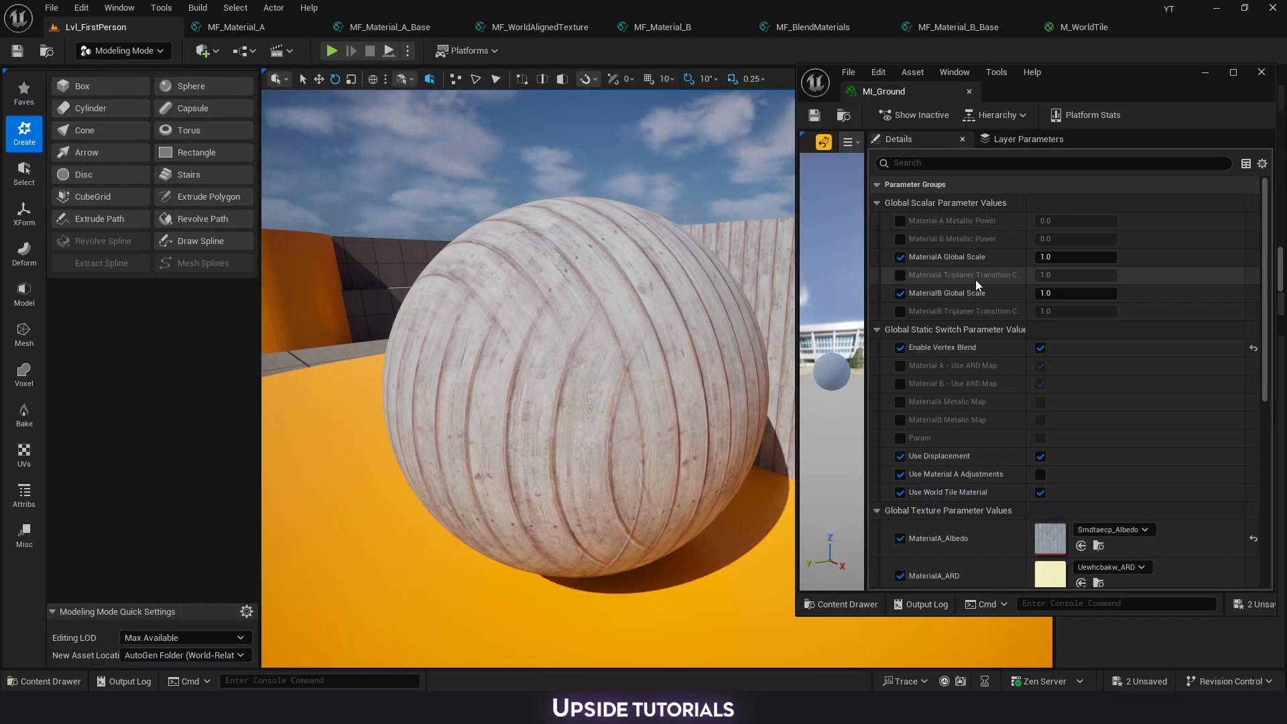
# Override MaterialA Triplaner Transition Contrast in MI_Ground and try values between about 1.25 and 2.4 while checking the sphere in the level.
pyautogui.click(899, 276)
pyautogui.moveTo(1055, 276)
pyautogui.mouseDown()
pyautogui.moveTo(1139, 275)
pyautogui.moveTo(1029, 275)
pyautogui.moveTo(1074, 275)
pyautogui.mouseUp()
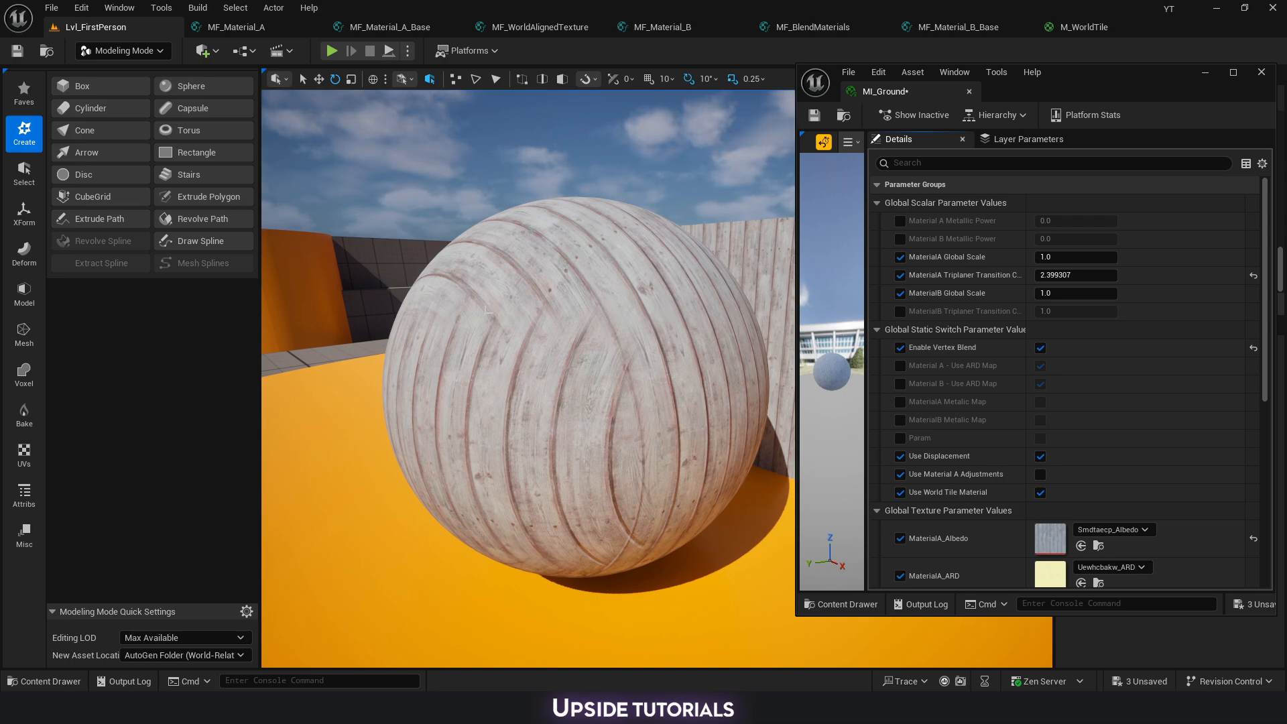
pyautogui.moveTo(1072, 275); pyautogui.dragTo(1055, 275)
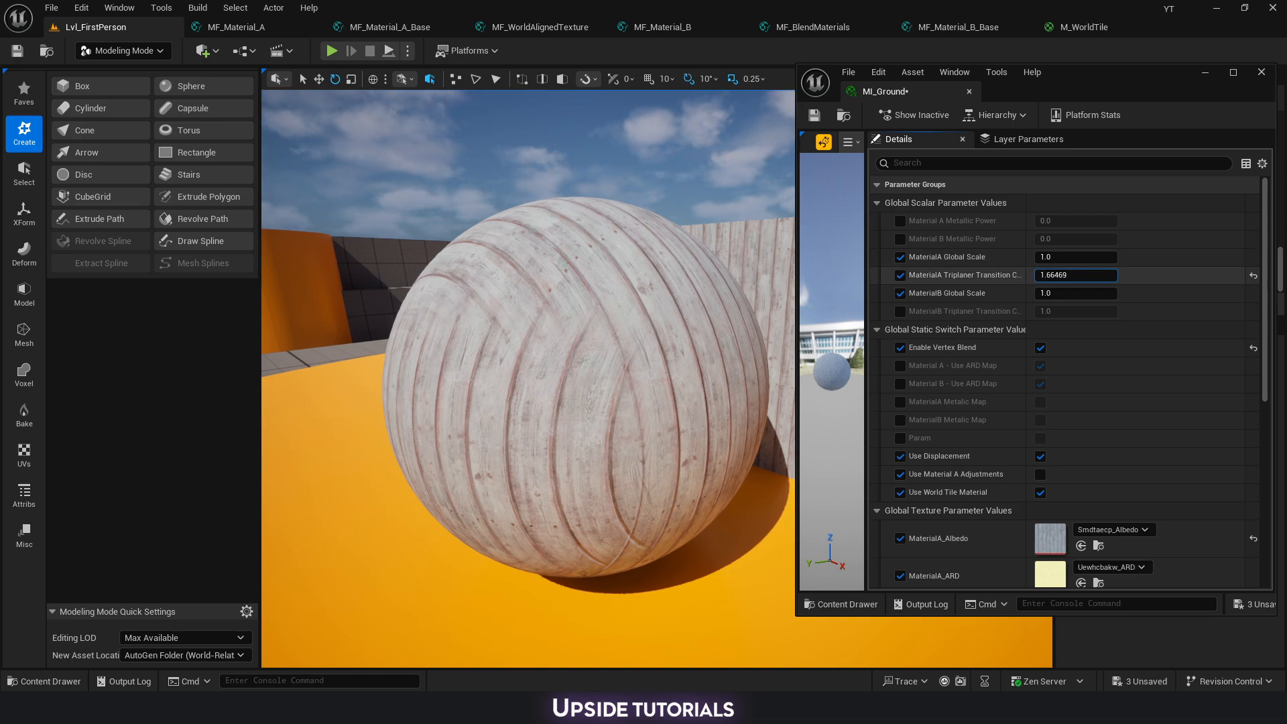
pyautogui.moveTo(494, 354); pyautogui.dragTo(515, 333)
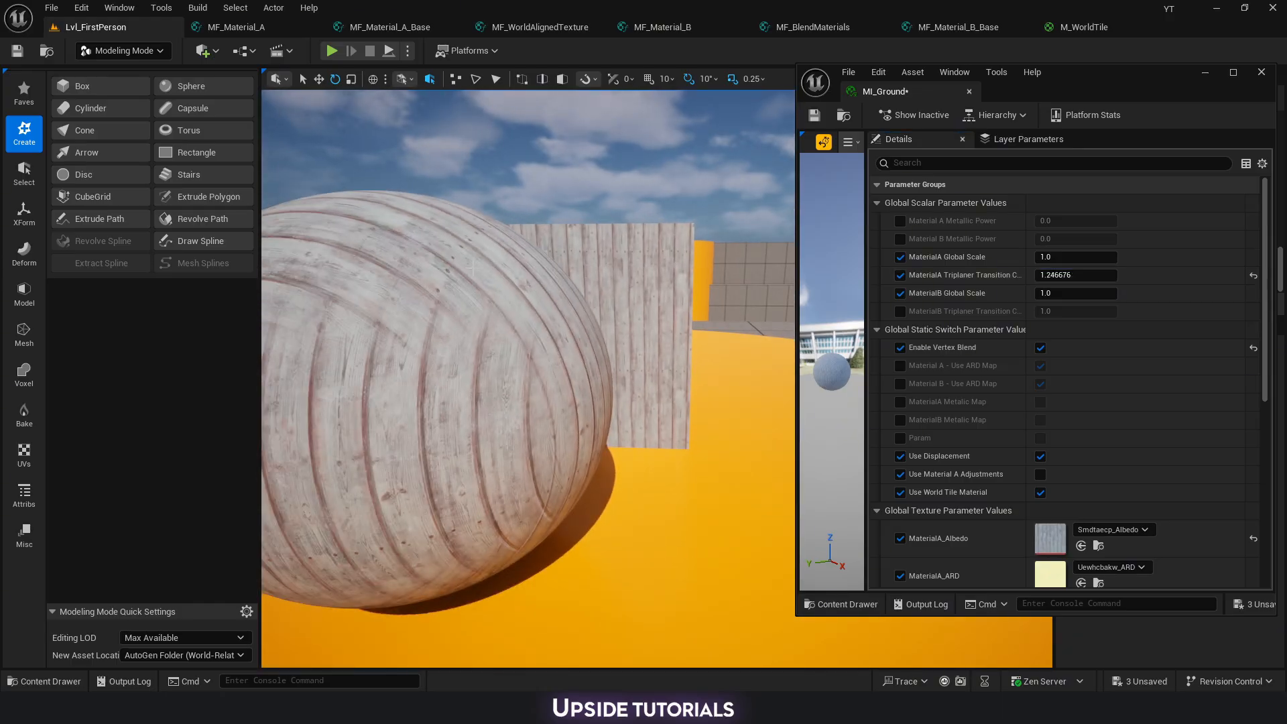
pyautogui.moveTo(472, 267); pyautogui.dragTo(539, 303)
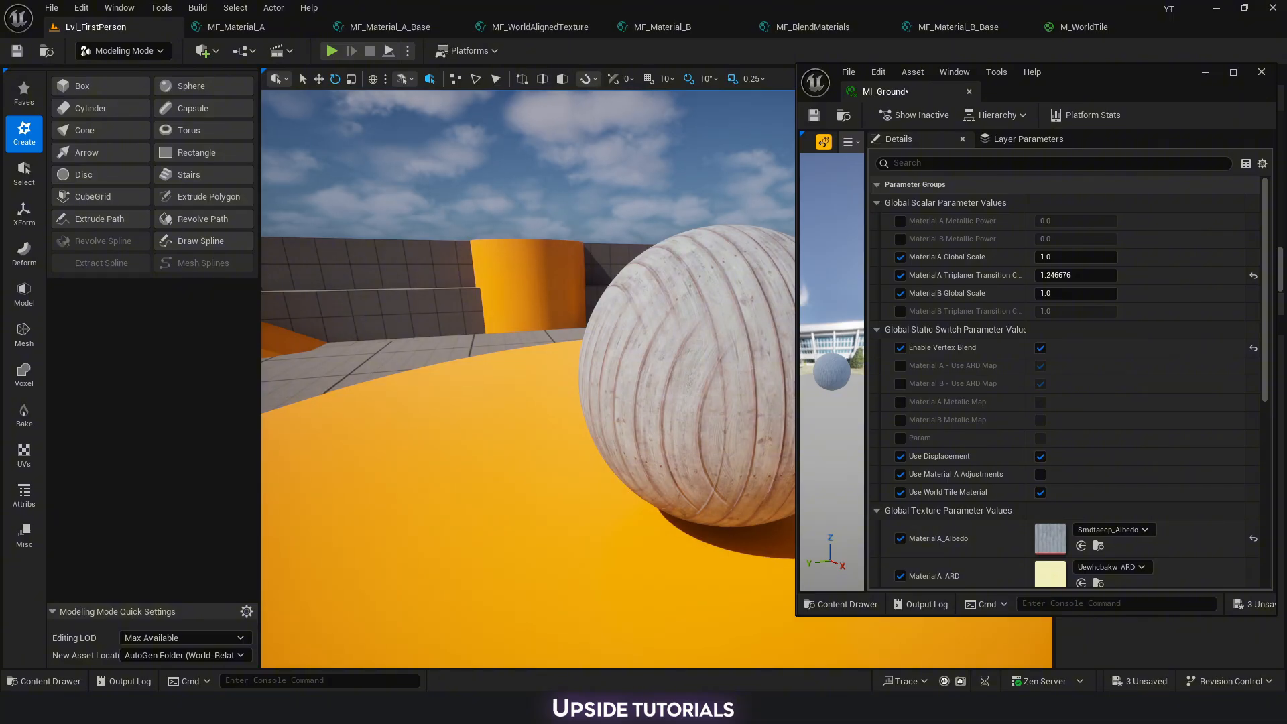
pyautogui.moveTo(540, 303); pyautogui.dragTo(642, 327, button='right')
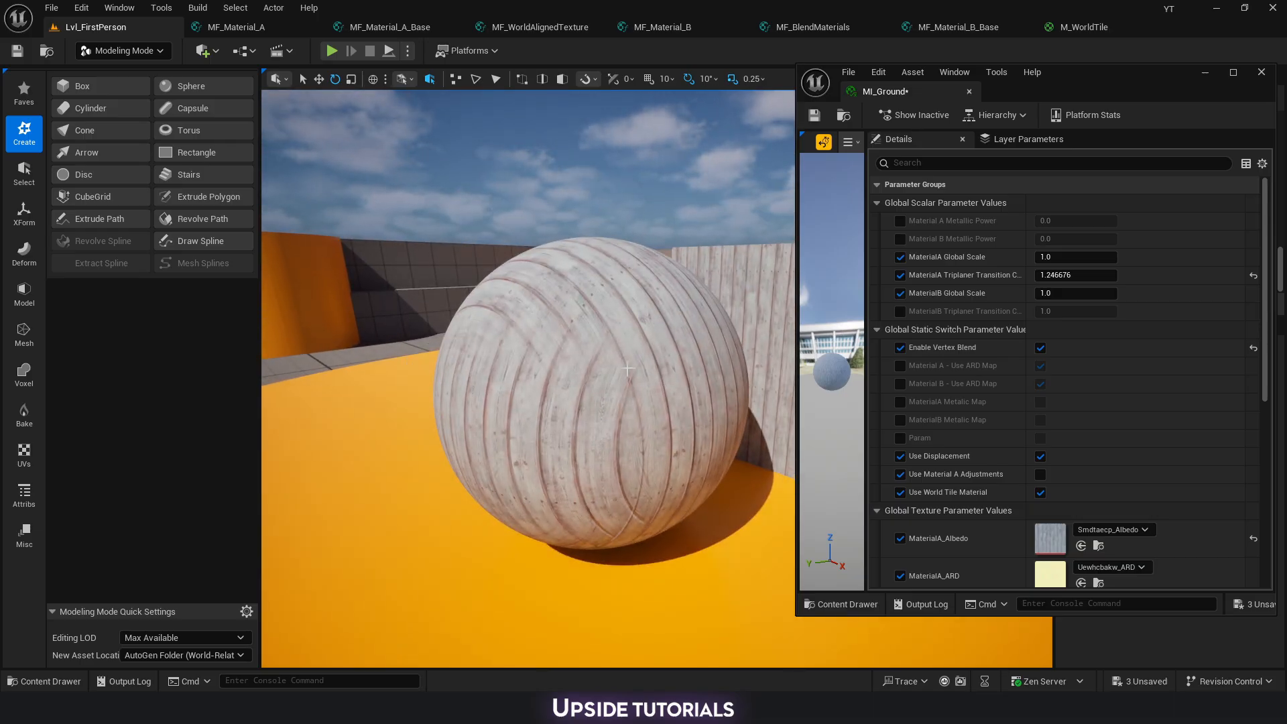
pyautogui.click(1069, 274)
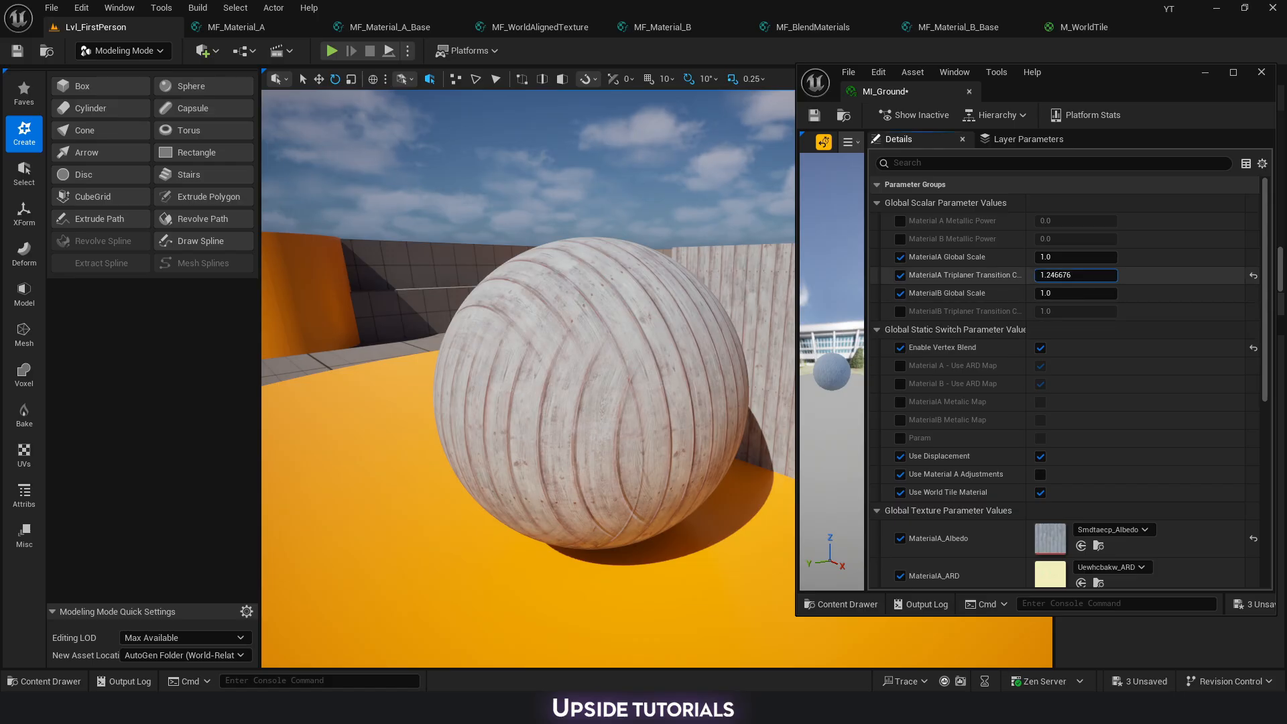
pyautogui.moveTo(1069, 275); pyautogui.dragTo(1045, 275)
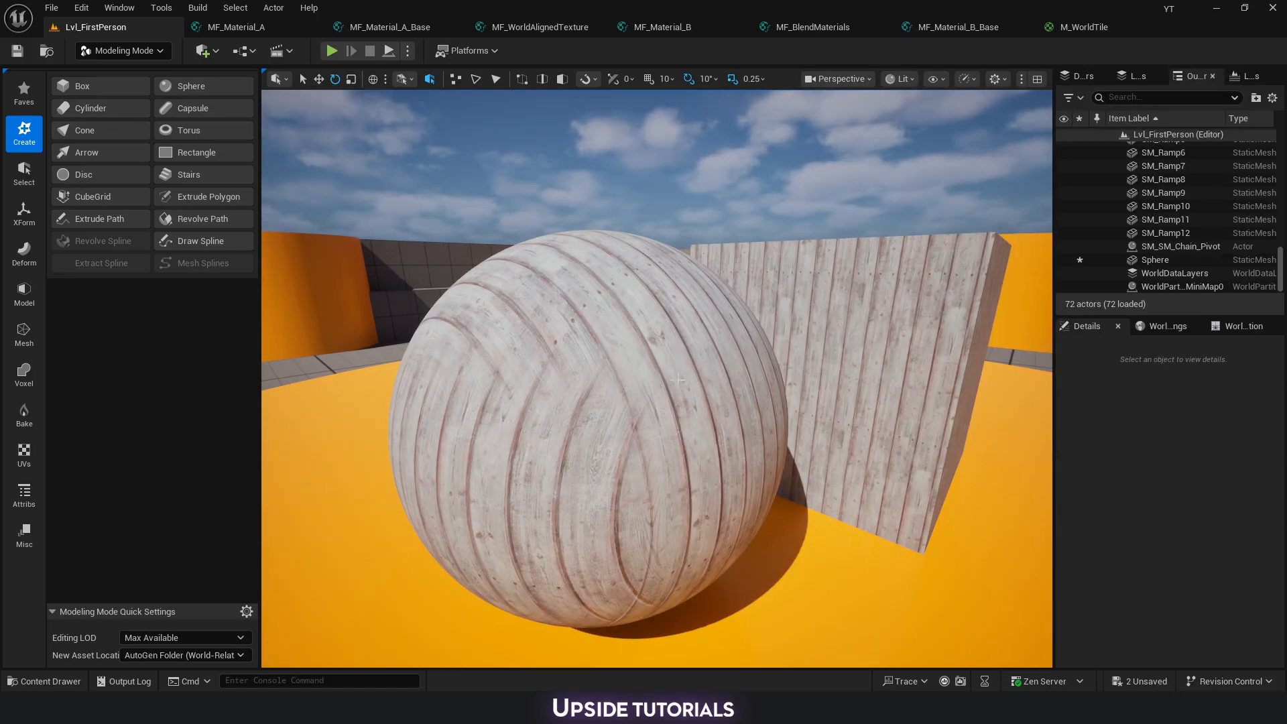
# Inspect the tiled plank surface of the sphere in the level from close up and from a distance.
pyautogui.press('w')
pyautogui.moveTo(677, 380)
pyautogui.mouseDown(button='right')
pyautogui.moveTo(664, 384)
pyautogui.moveTo(664, 362)
pyautogui.moveTo(664, 384)
pyautogui.mouseUp(button='right')
pyautogui.moveTo(592, 336); pyautogui.dragTo(592, 337, button='right')
pyautogui.press('s')
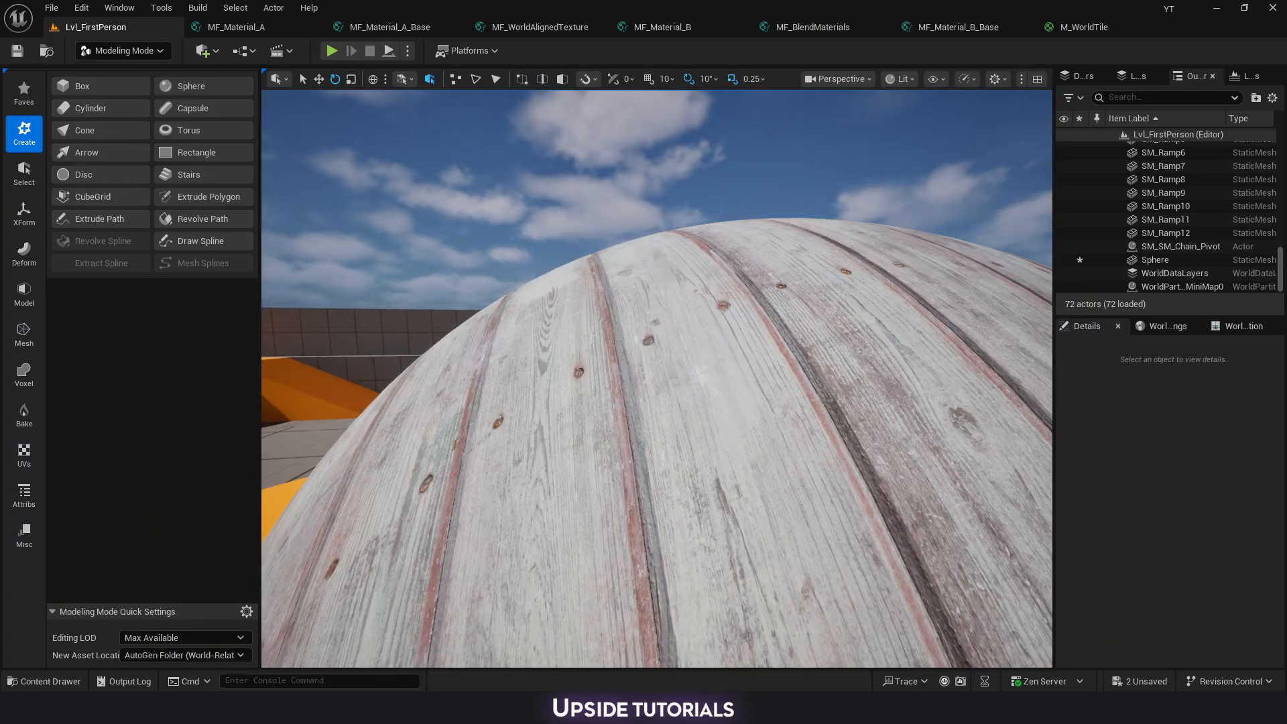
pyautogui.press('s')
pyautogui.moveTo(632, 415)
pyautogui.mouseDown(button='right')
pyautogui.moveTo(649, 396)
pyautogui.moveTo(632, 414)
pyautogui.mouseUp(button='right')
pyautogui.press('s')
pyautogui.press('w')
pyautogui.moveTo(607, 331); pyautogui.dragTo(607, 331, button='right')
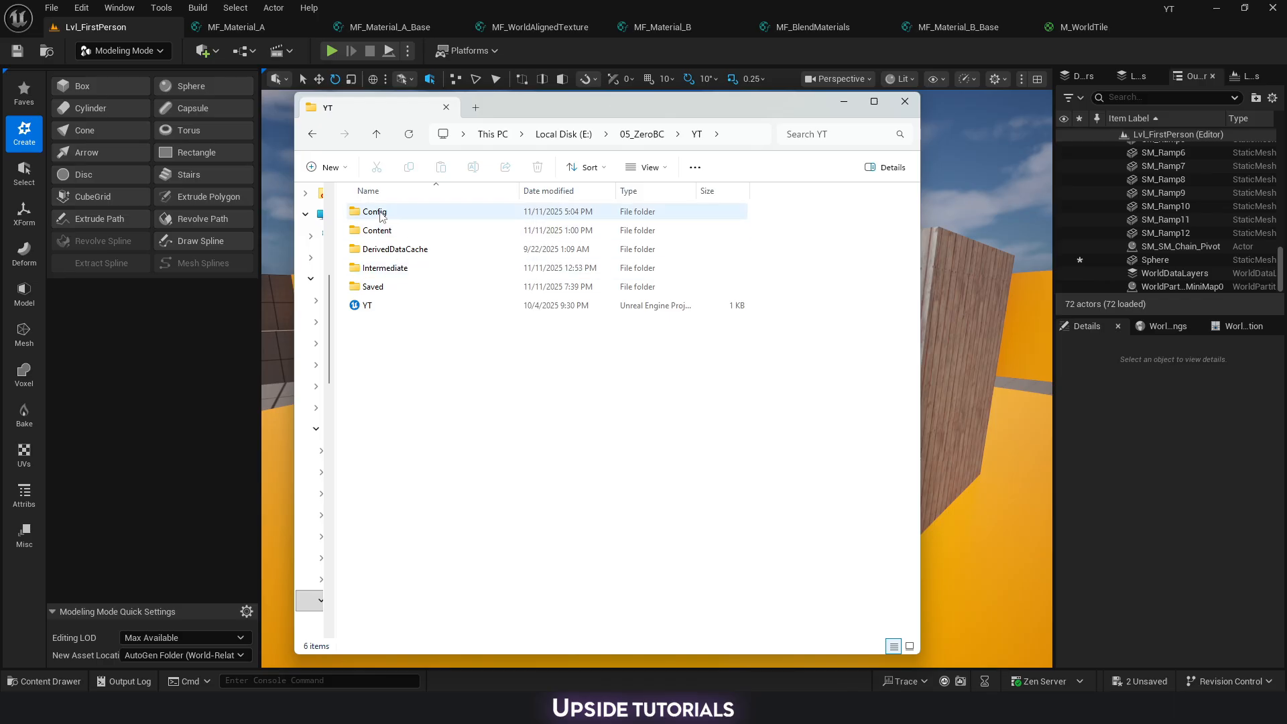
# In File Explorer, enter the YT project's Config folder and open the DefaultEngine file in Notepad++.
pyautogui.click(375, 212)
pyautogui.doubleClick(375, 212)
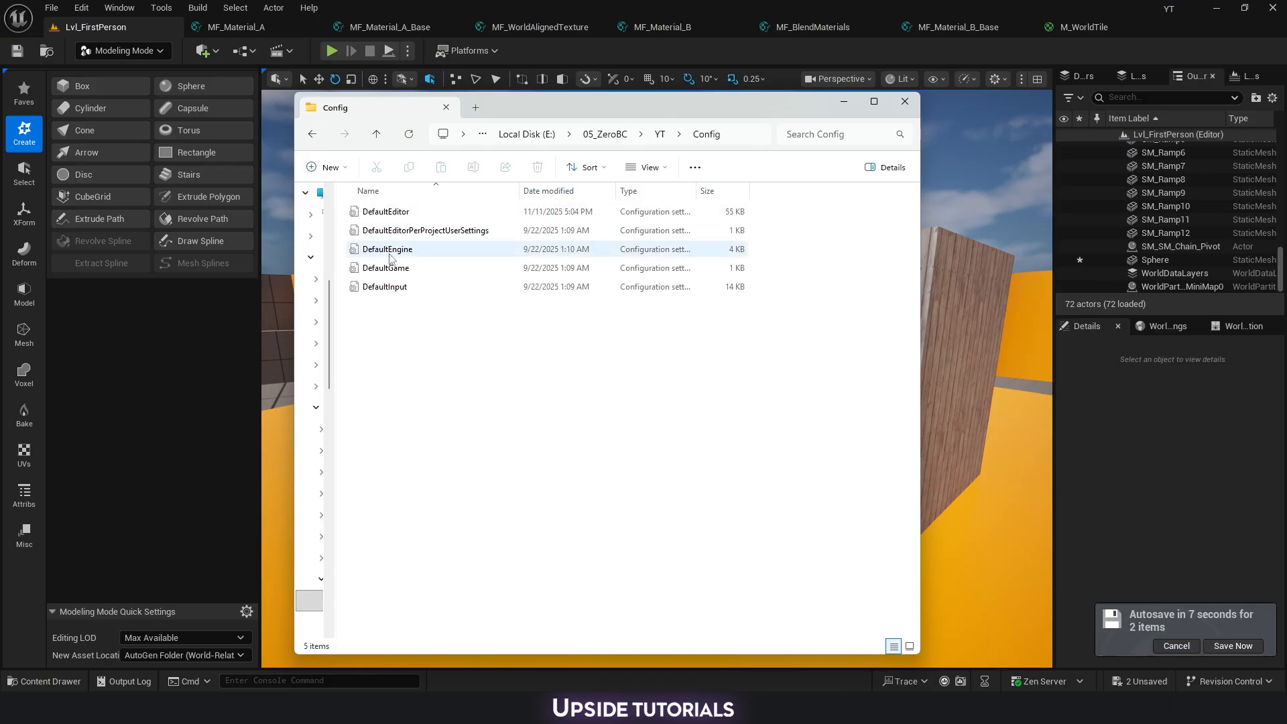
pyautogui.rightClick(381, 250)
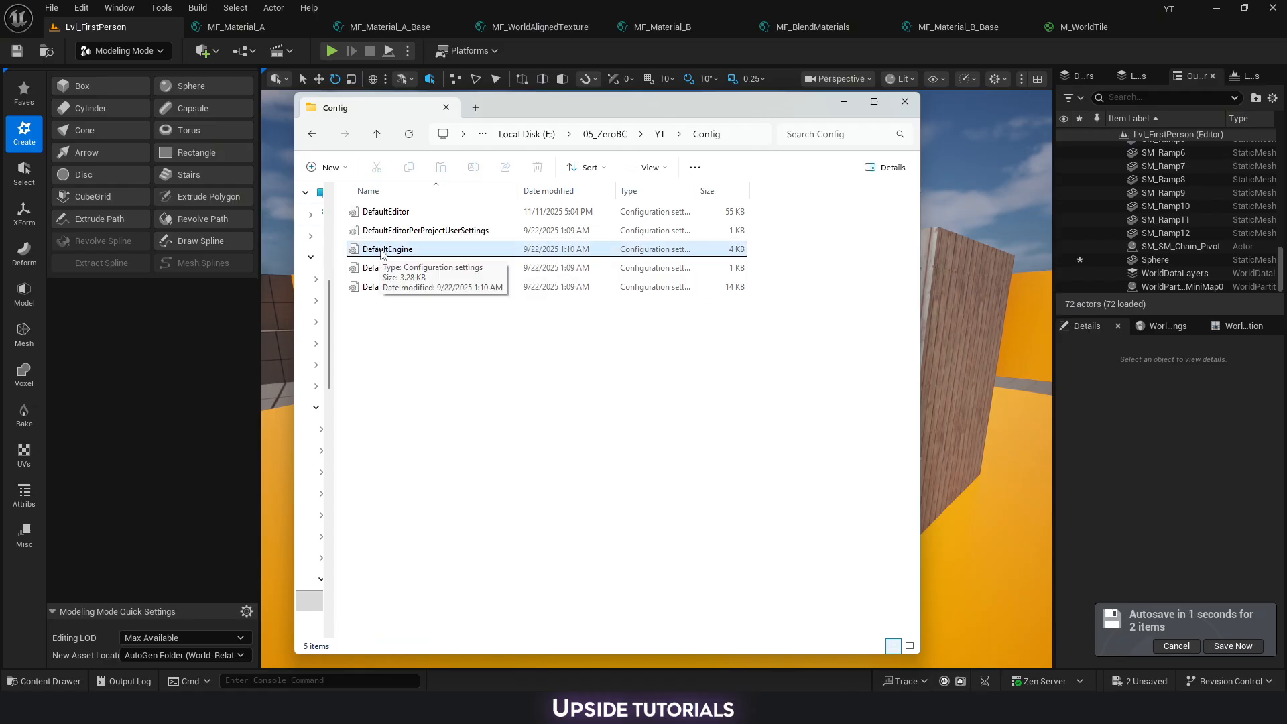
pyautogui.rightClick(380, 251)
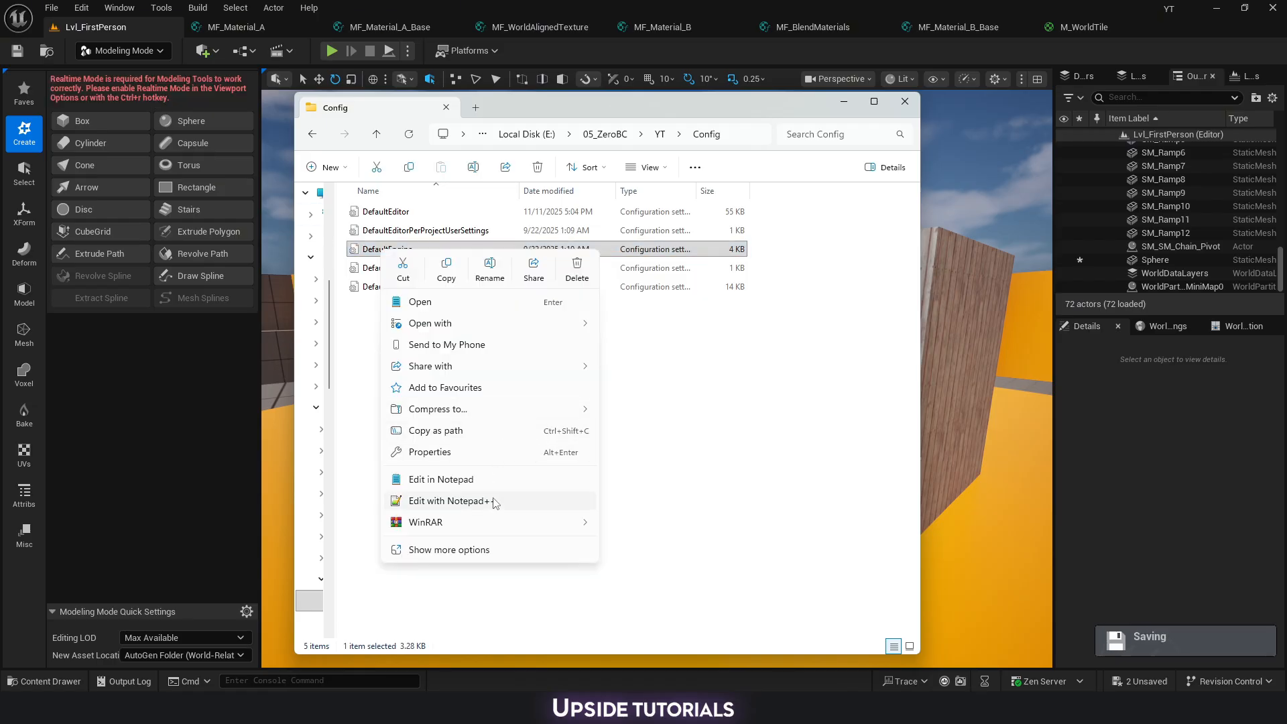
pyautogui.click(442, 501)
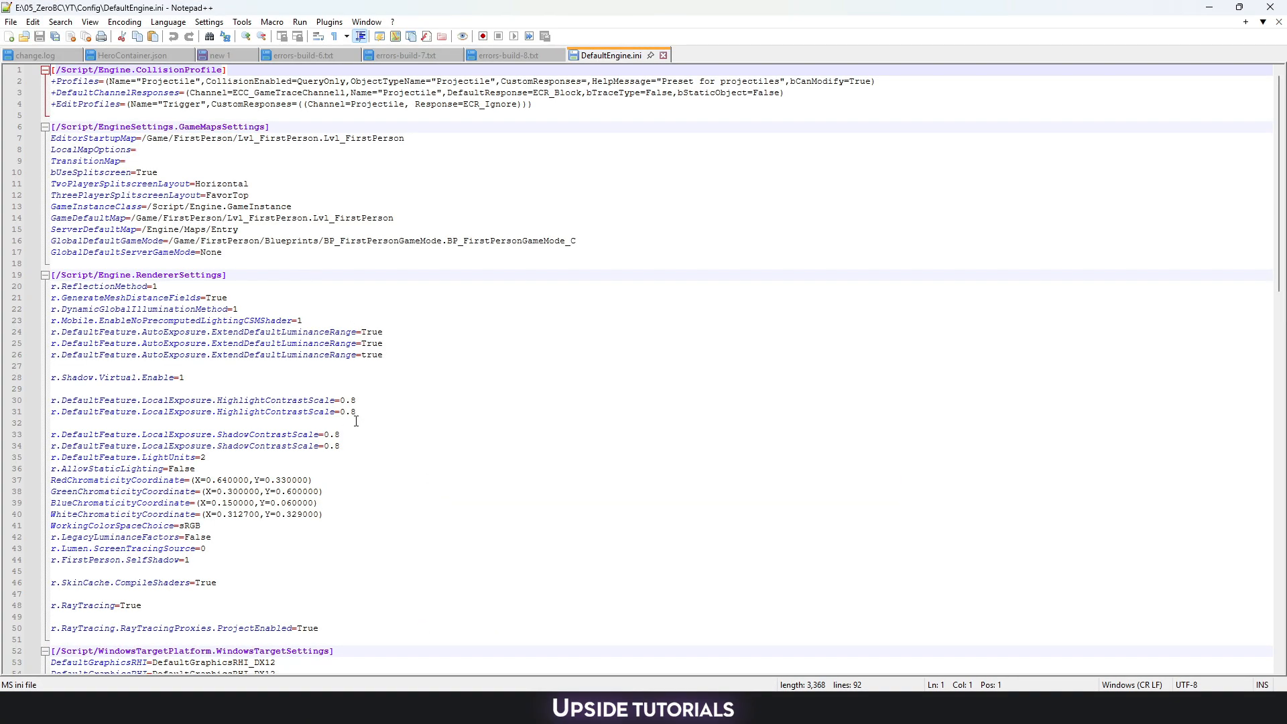
# Add r.Nanite.AllowTessellation=1 and r.Nanite.Tessellation=1 on separate lines after the RayTracingProxies entry in the RendererSettings section.
pyautogui.click(677, 384)
pyautogui.scroll(-6, 95, 426)
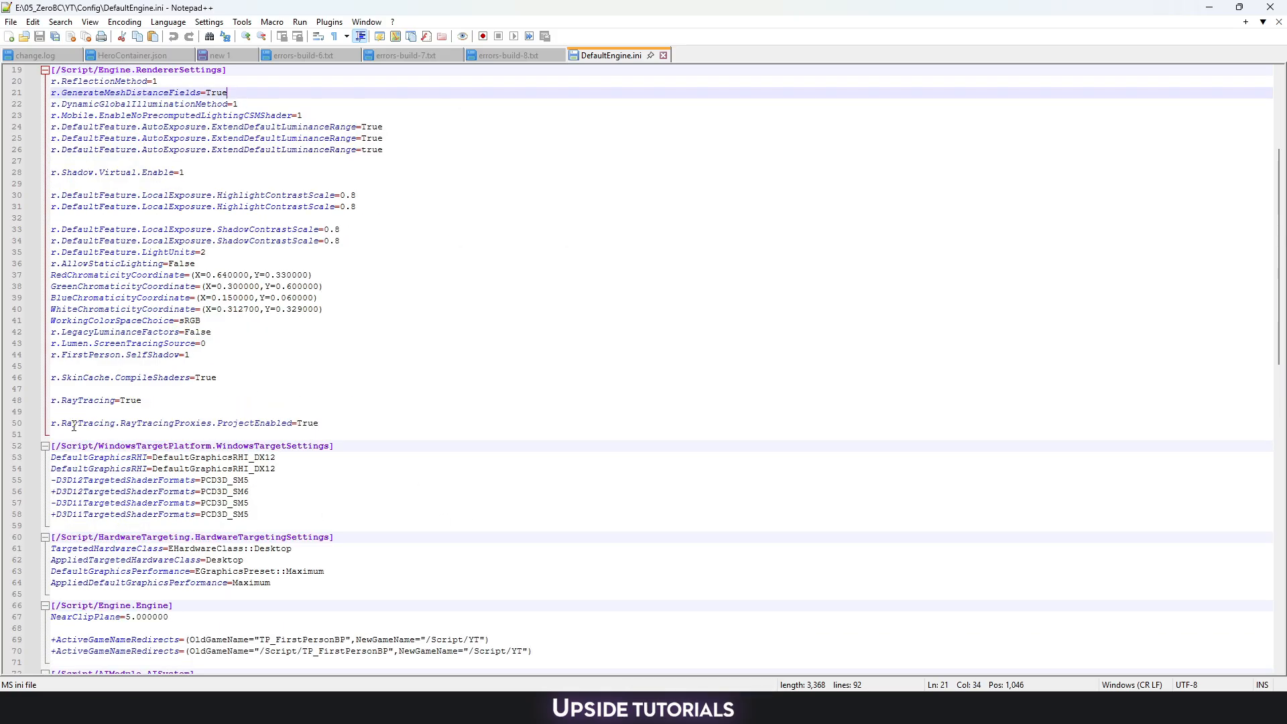
pyautogui.moveTo(72, 423); pyautogui.dragTo(322, 426)
pyautogui.click(329, 424)
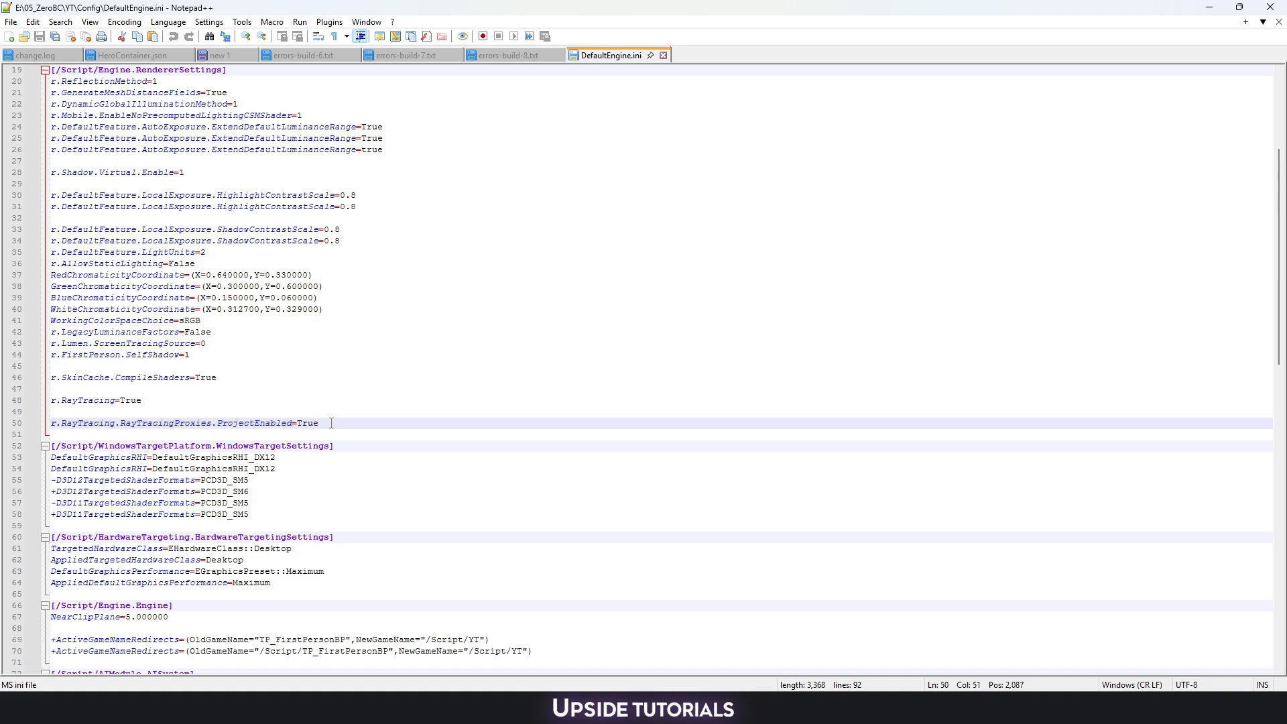
pyautogui.press('Return')
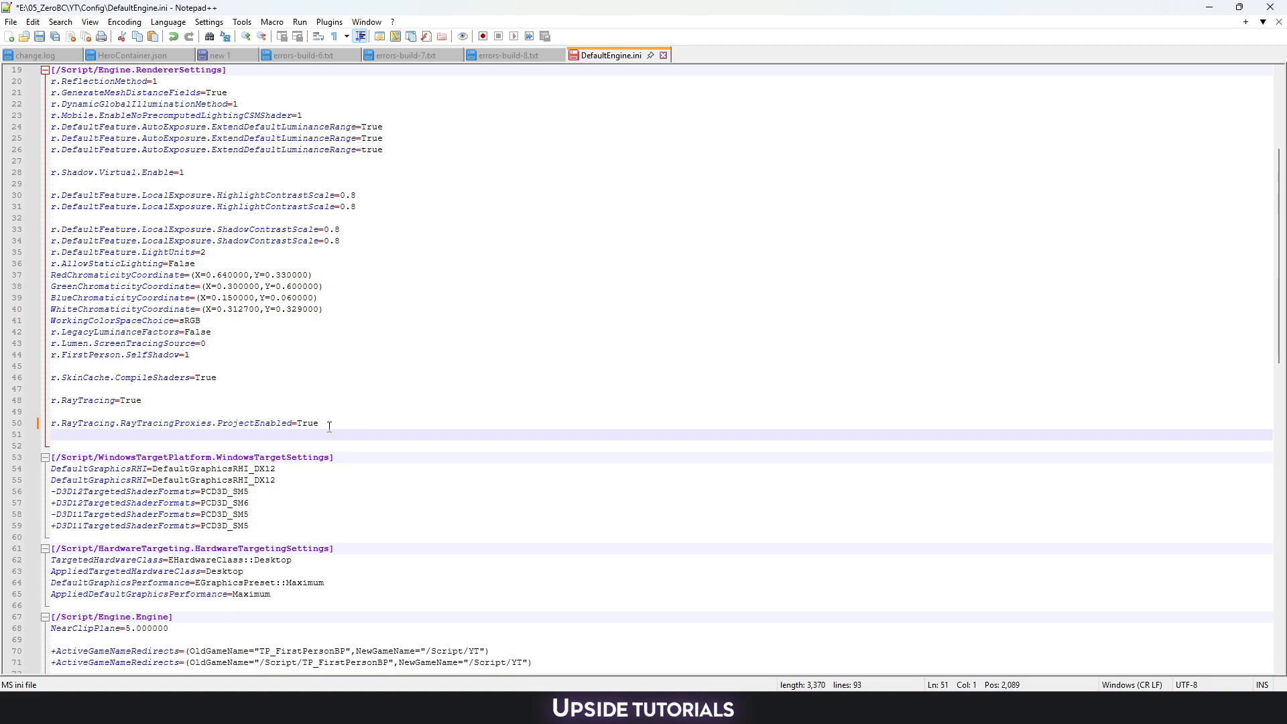
pyautogui.write('r.Nanite.AllowTessellation=1 r.Nanite.Tessellation=1')
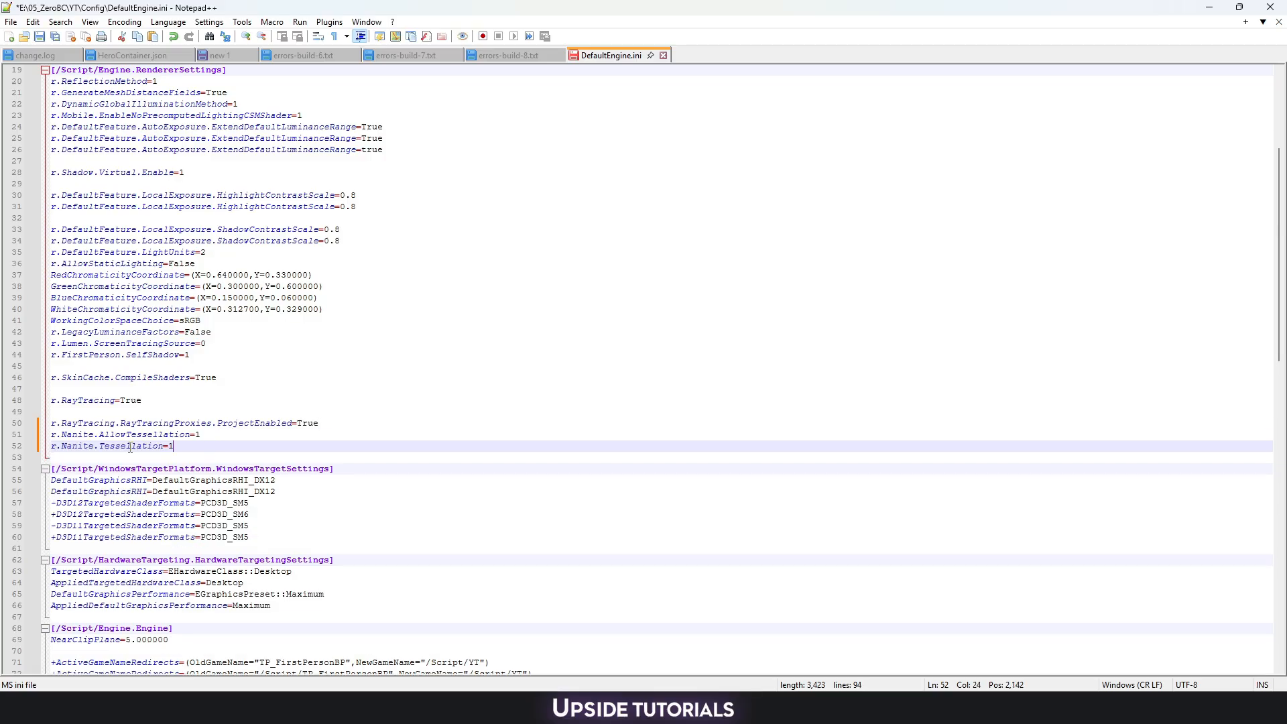
pyautogui.click(218, 437)
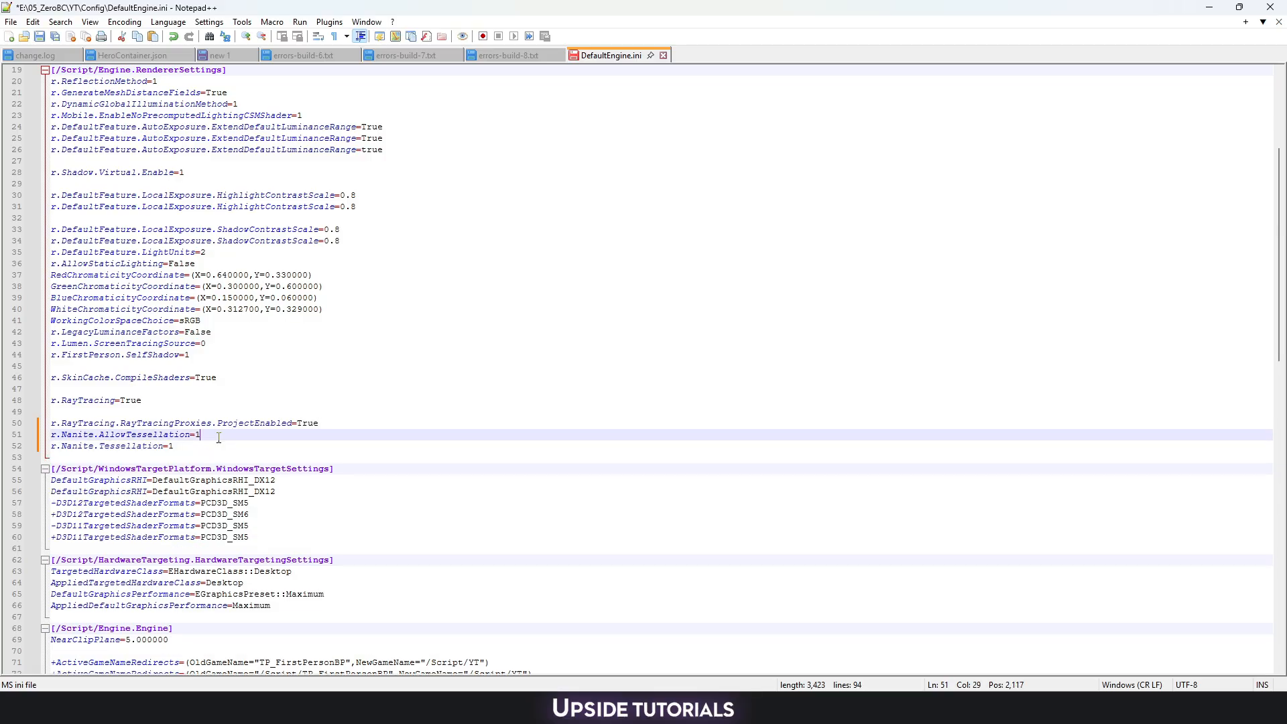
pyautogui.moveTo(201, 446); pyautogui.dragTo(52, 436)
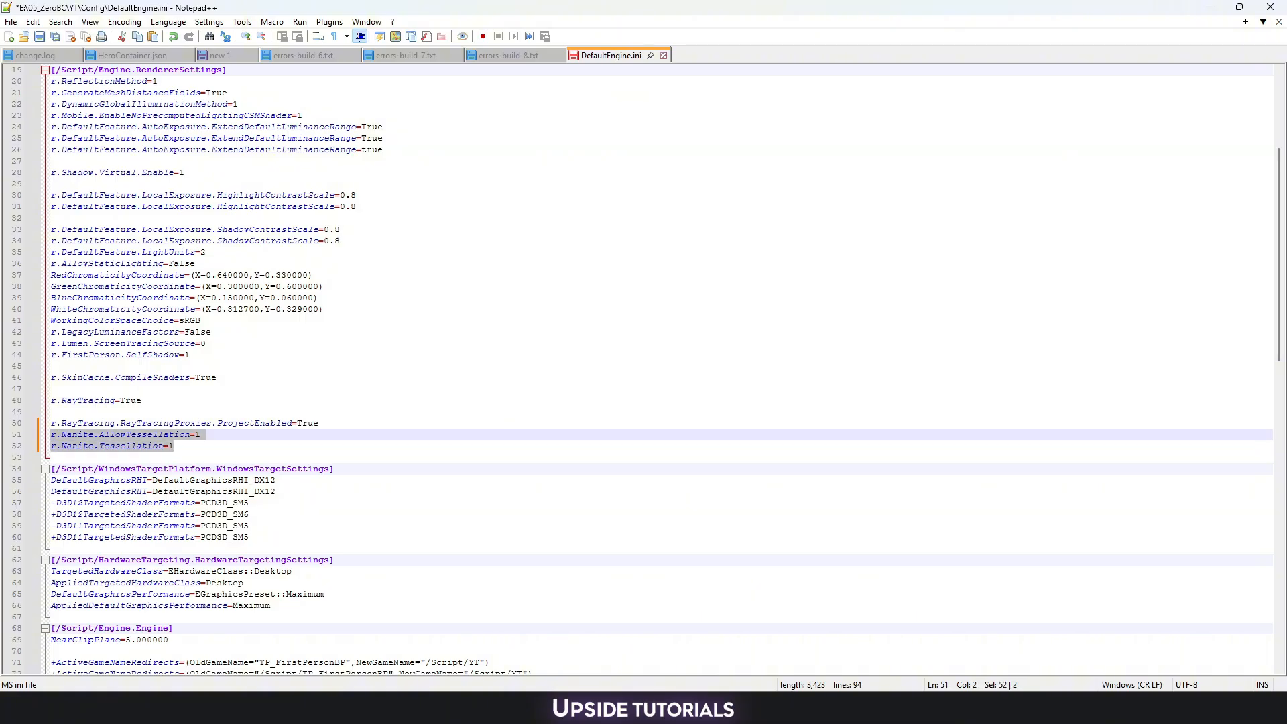
pyautogui.click(182, 449)
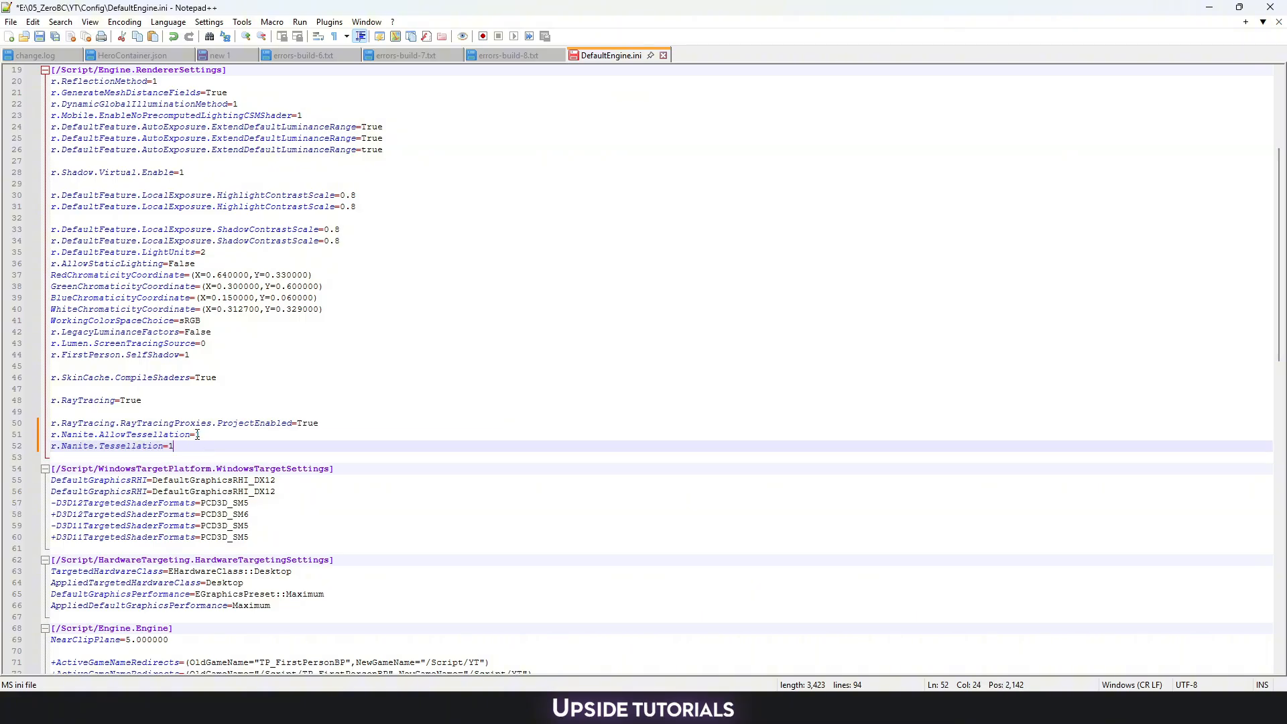
pyautogui.moveTo(200, 434); pyautogui.dragTo(52, 447)
pyautogui.click(99, 435)
pyautogui.click(223, 447)
# Save DefaultEngine.ini and switch to the YT project's Unreal Editor window.
pyautogui.click(10, 22)
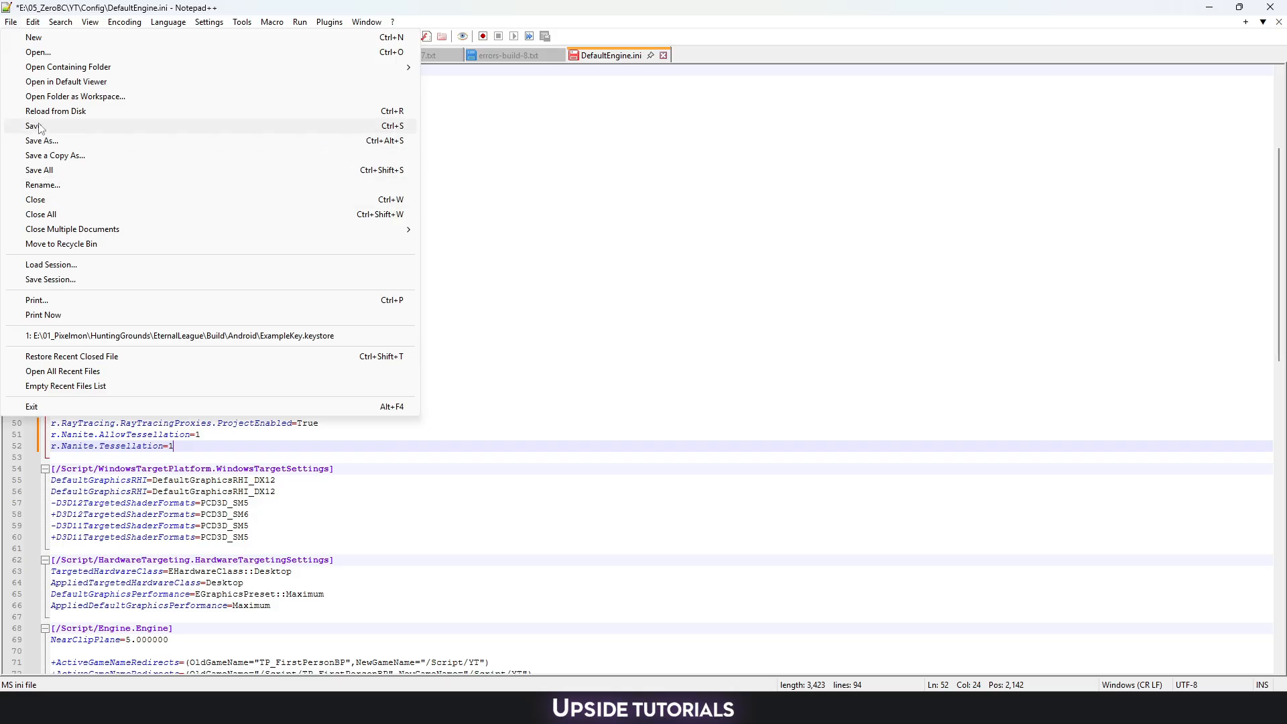
pyautogui.click(40, 118)
pyautogui.moveTo(916, 710)
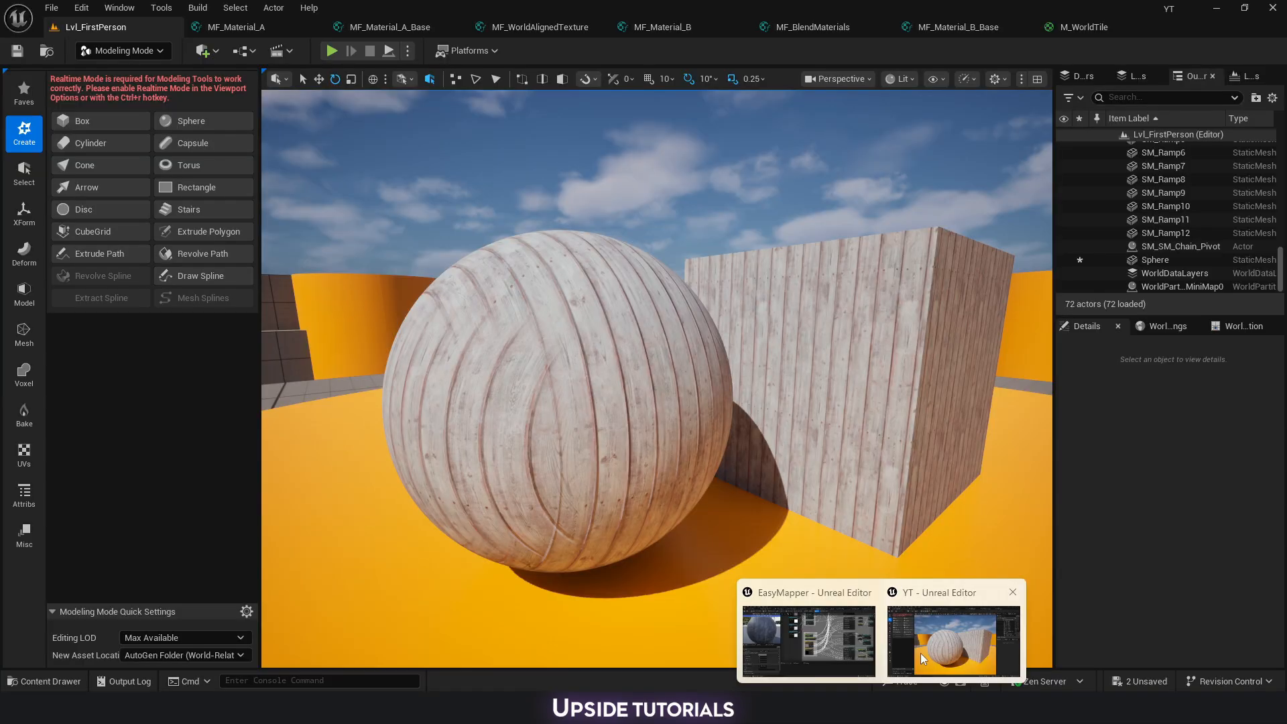
pyautogui.click(920, 653)
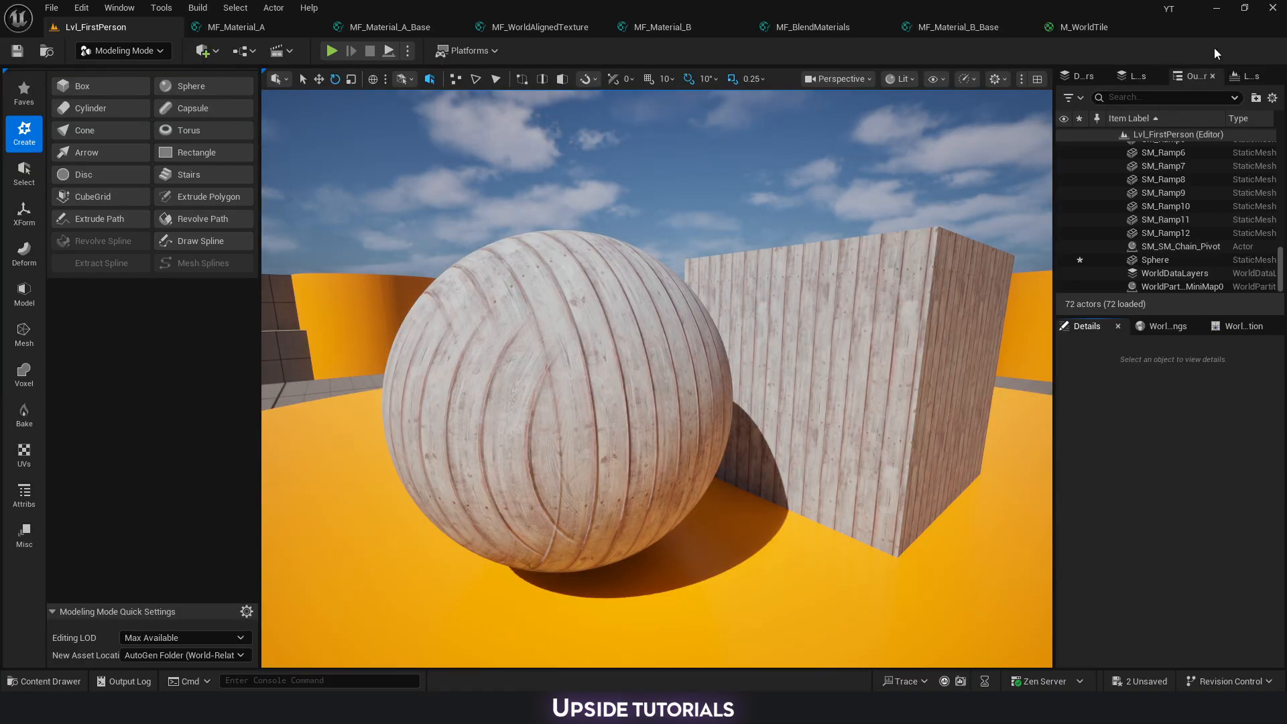